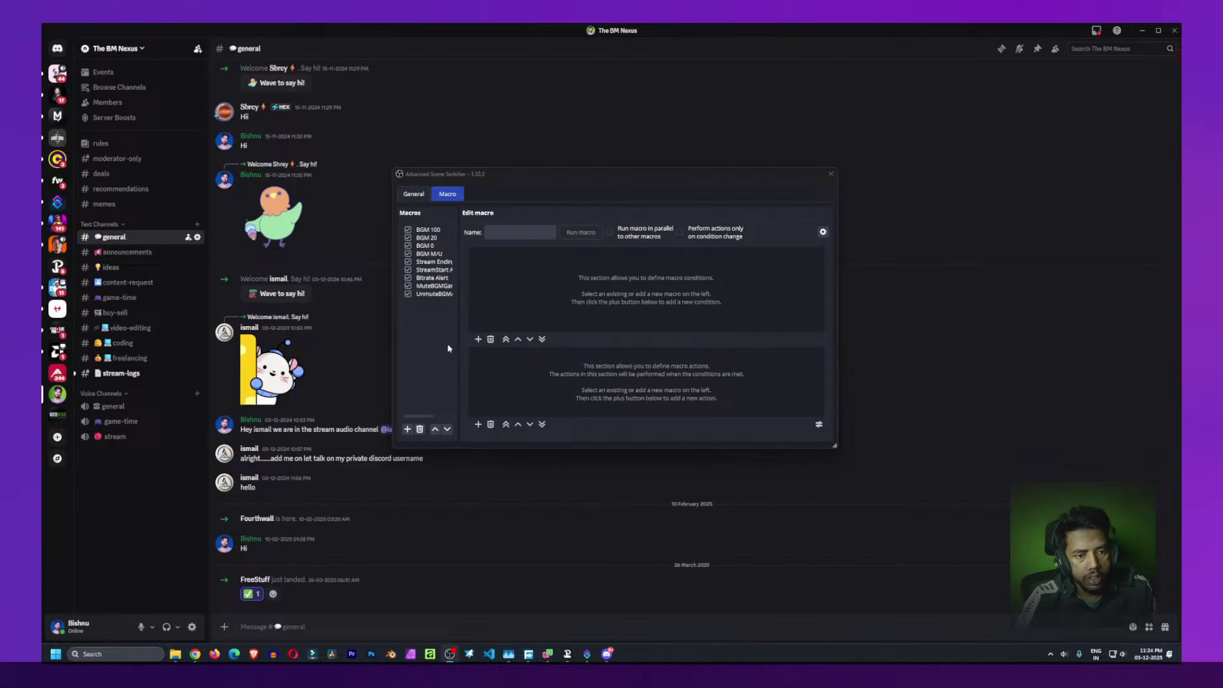
Create a new macro named FaceCamVignette and widen the macro list so the full names fit
{"action": "left_click", "coordinate": [431, 332]}
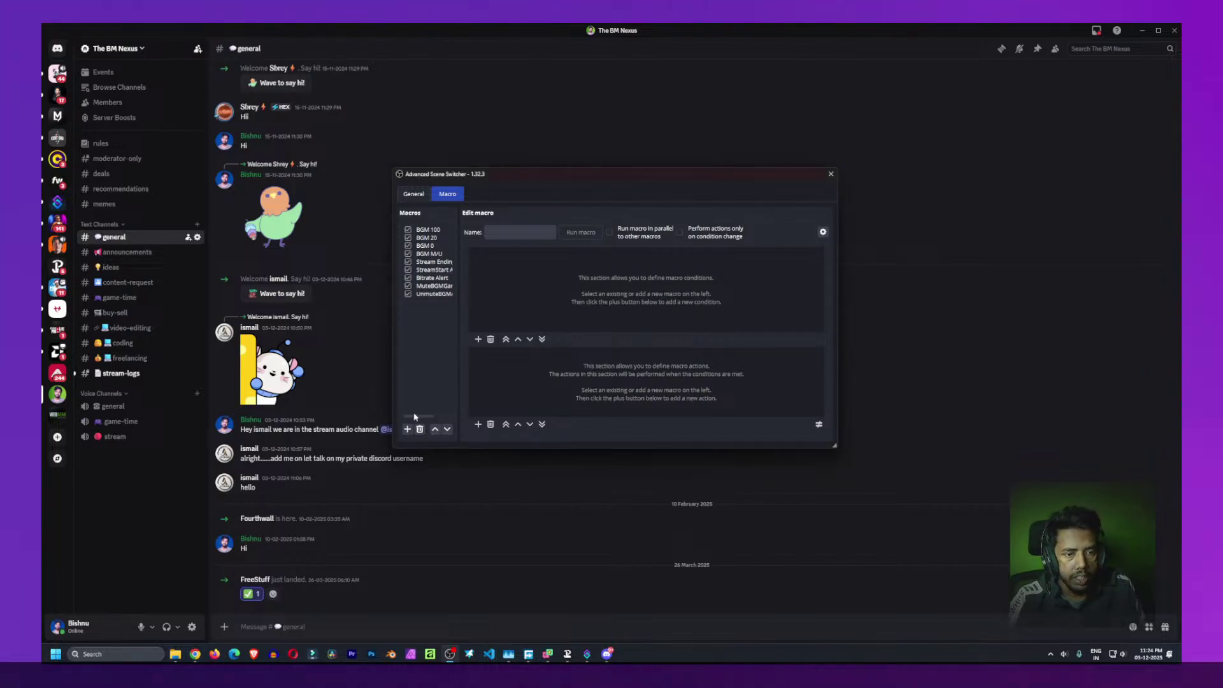
{"action": "left_click", "coordinate": [407, 429]}
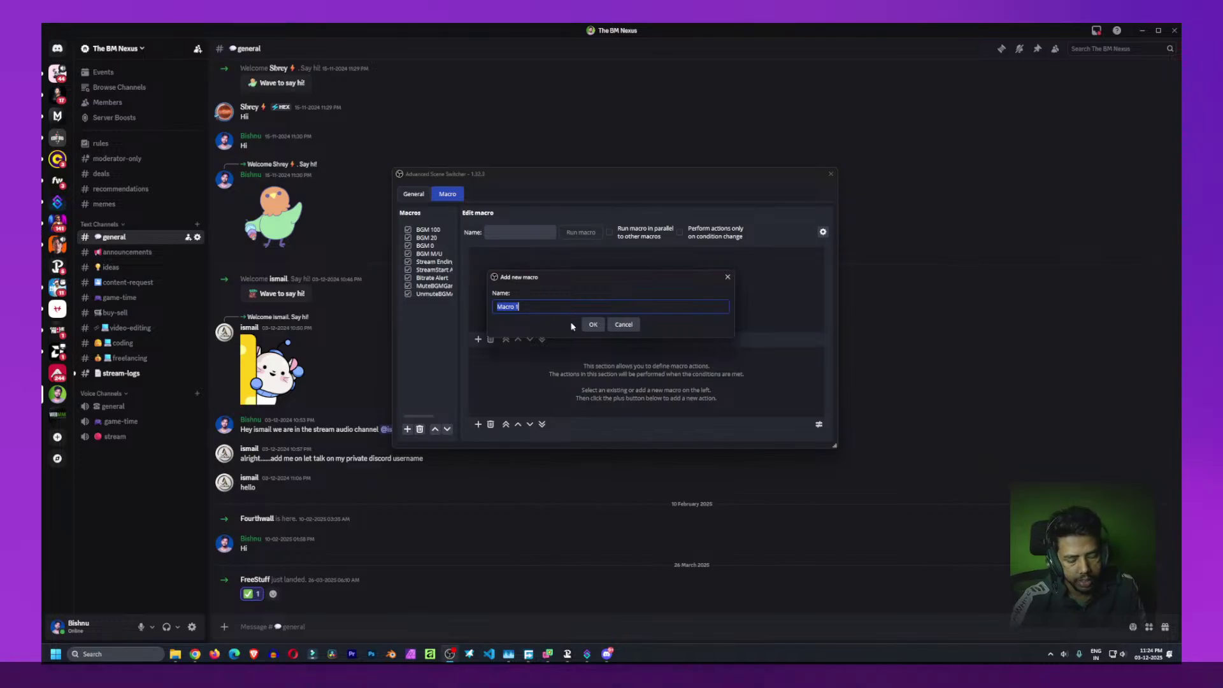
{"action": "type", "text": "Fa"}
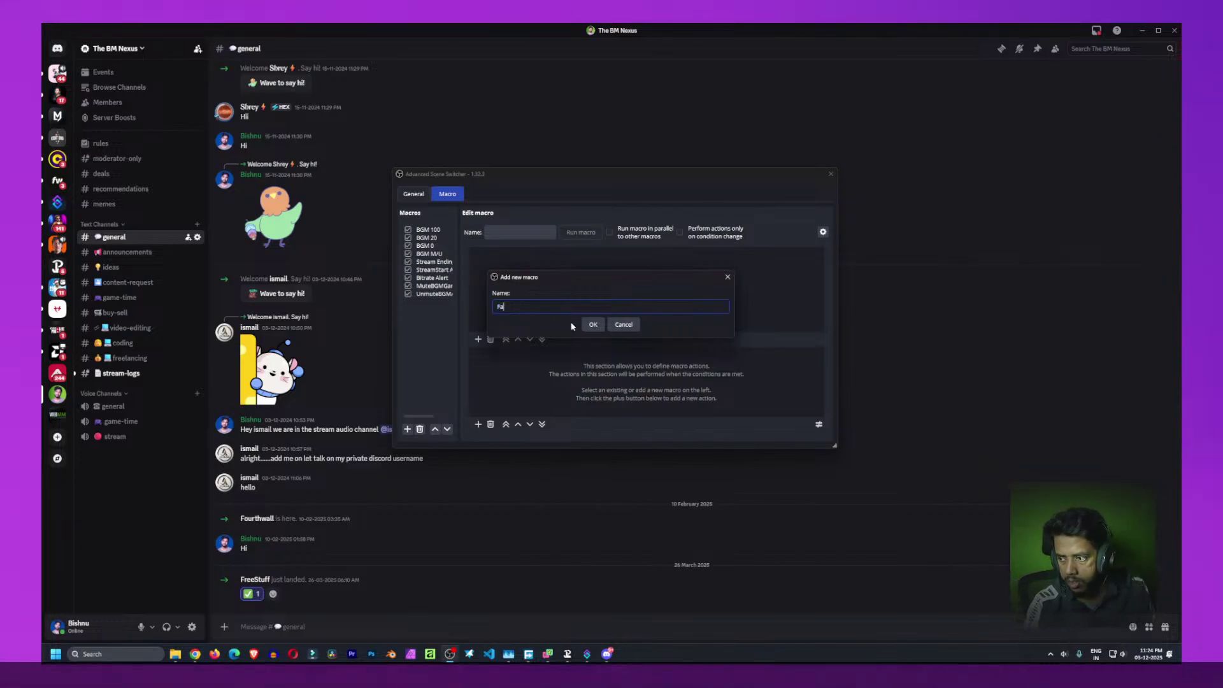
{"action": "type", "text": "ceCamV"}
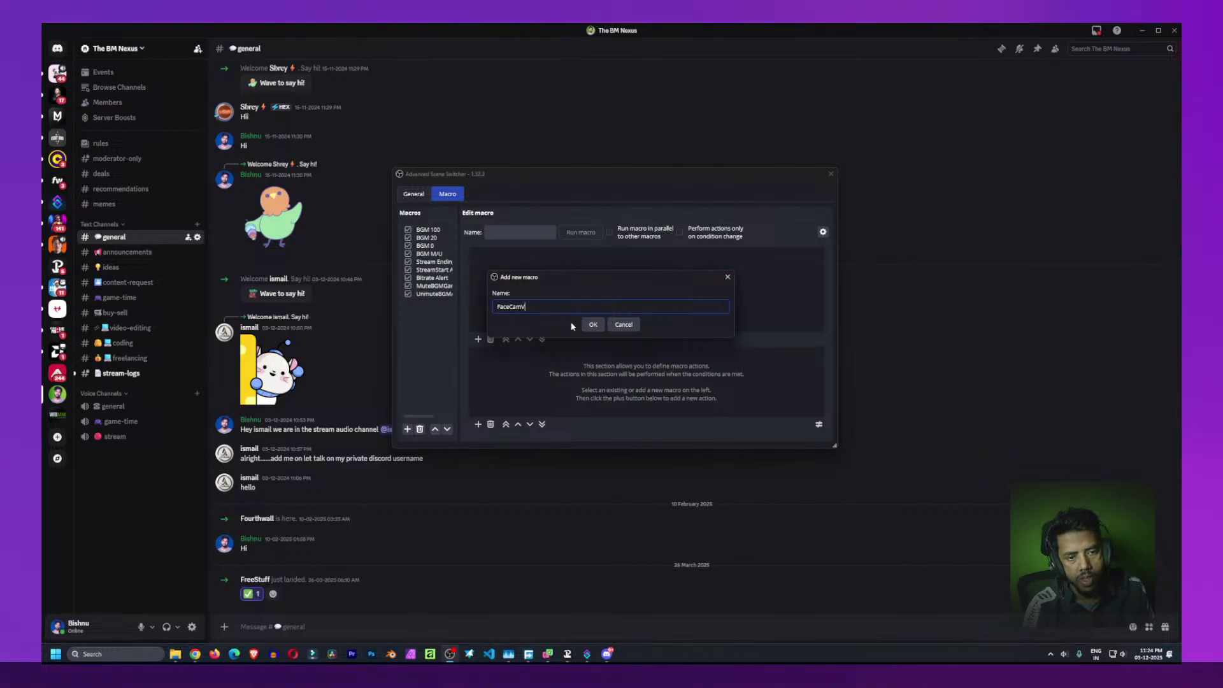
{"action": "type", "text": "ignette"}
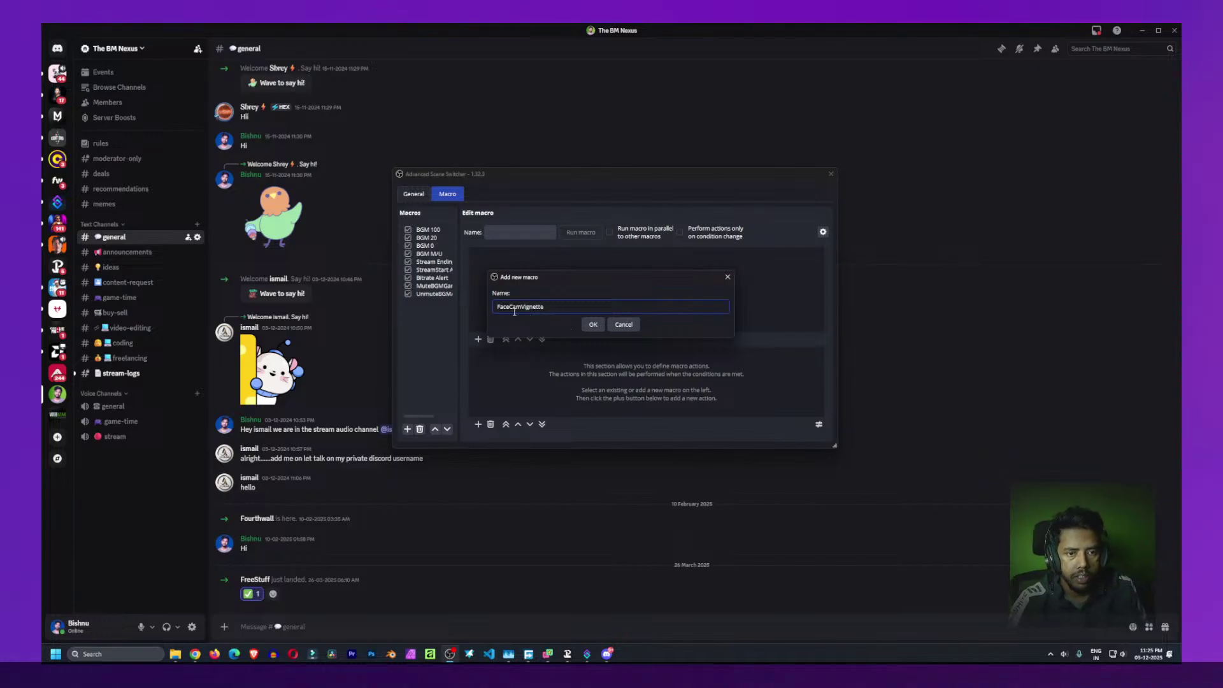
{"action": "left_click", "coordinate": [592, 325]}
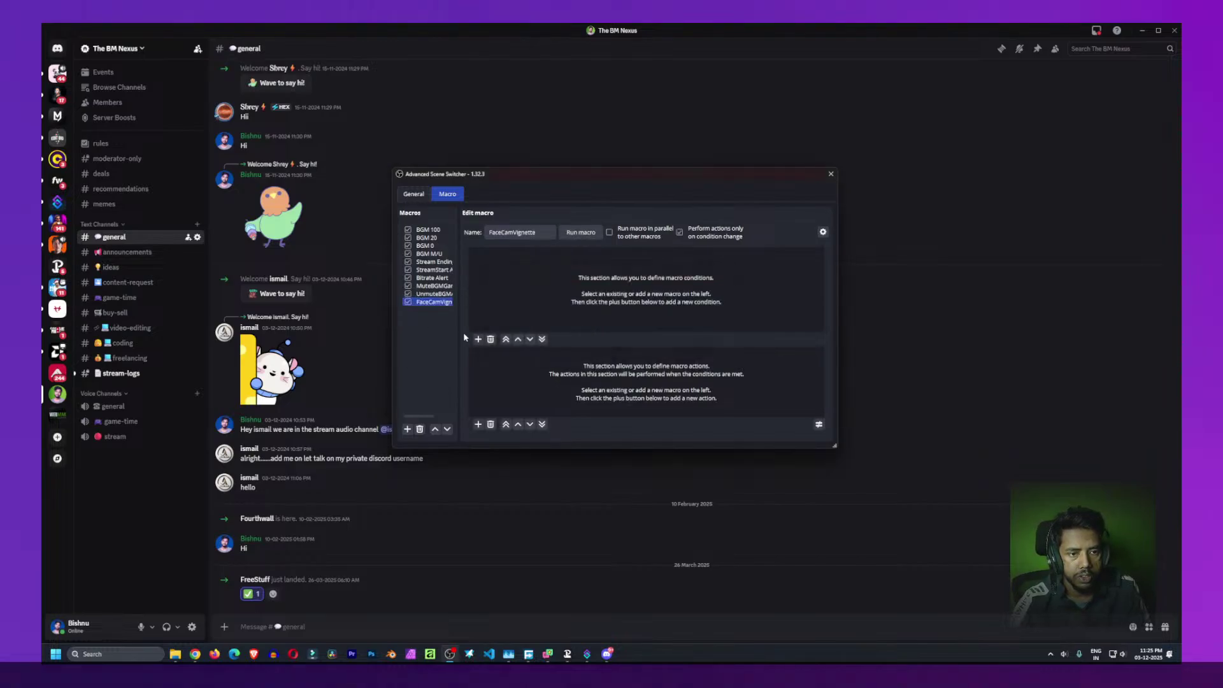
{"action": "left_click_drag", "start_coordinate": [459, 327], "coordinate": [492, 321]}
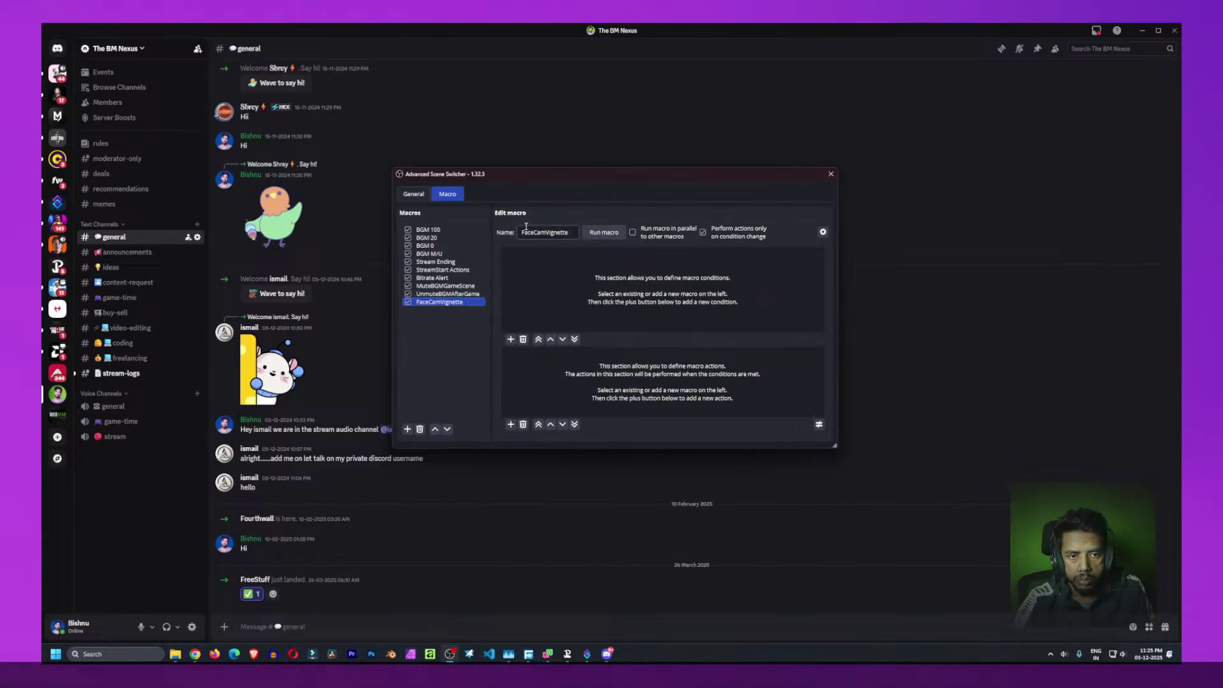
Add an "If not" Scene condition to the FaceCamVignette macro, checking "Current scene is" on the Main canvas
{"action": "left_click", "coordinate": [512, 340]}
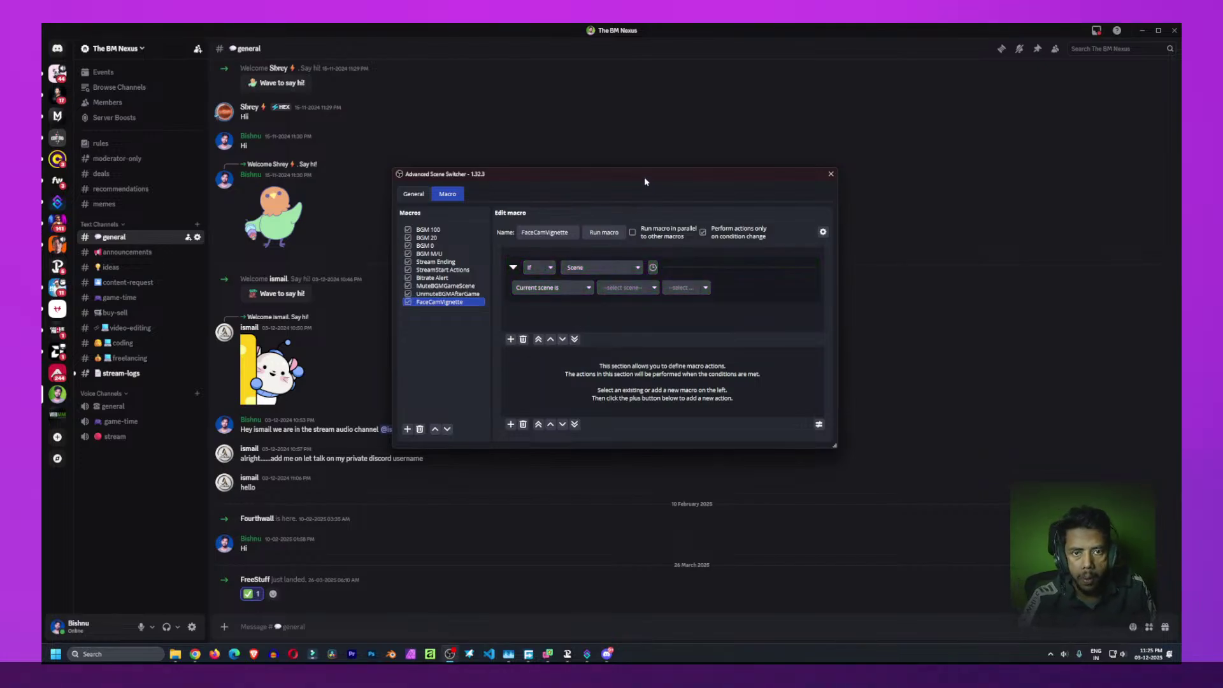
{"action": "left_click_drag", "start_coordinate": [644, 177], "coordinate": [729, 204]}
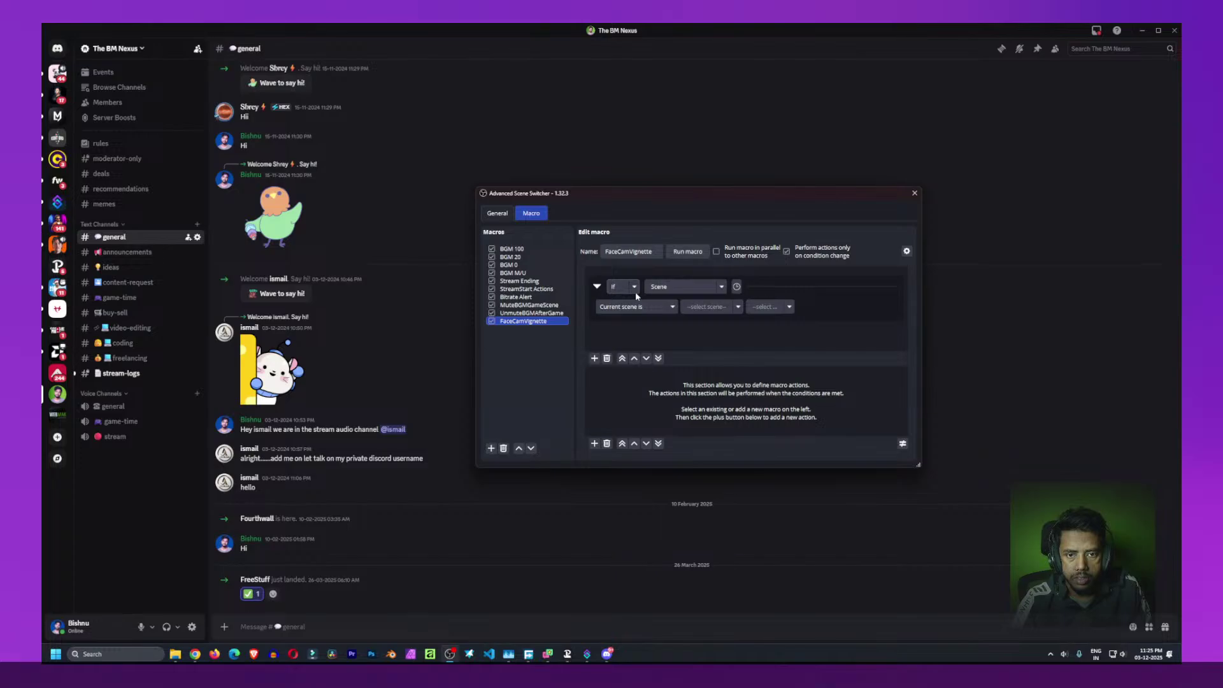
{"action": "left_click", "coordinate": [635, 287]}
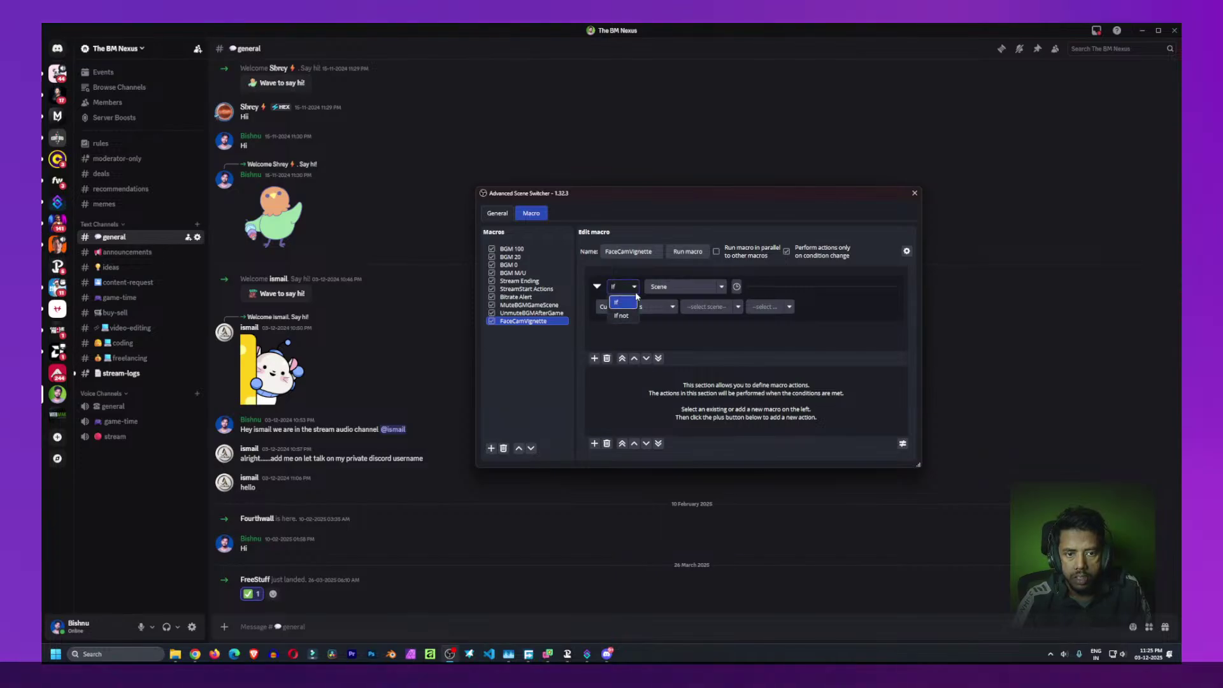
{"action": "left_click", "coordinate": [622, 317]}
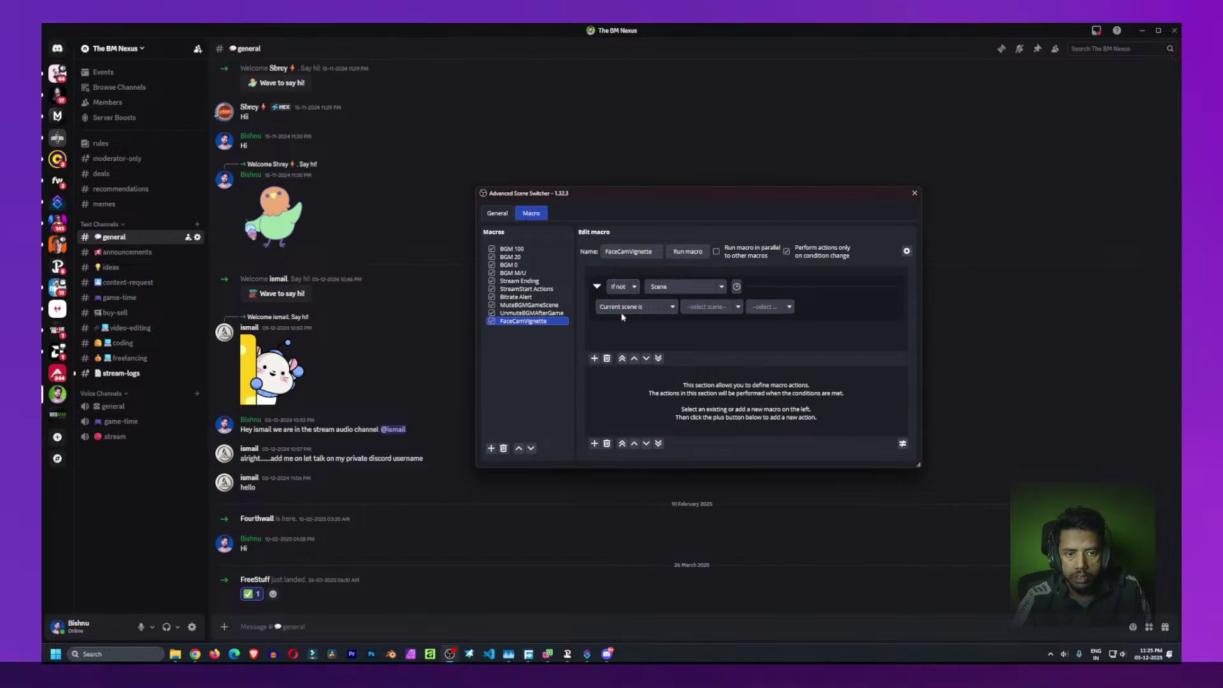
{"action": "left_click", "coordinate": [722, 288]}
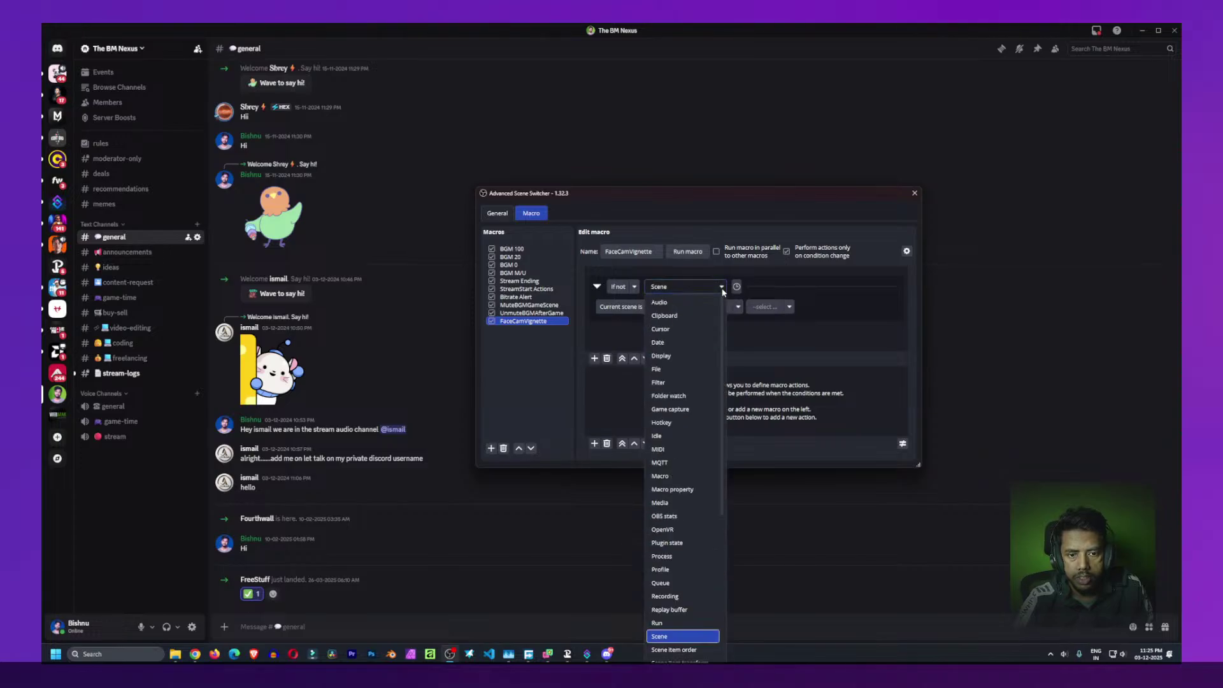
{"action": "left_click", "coordinate": [723, 288]}
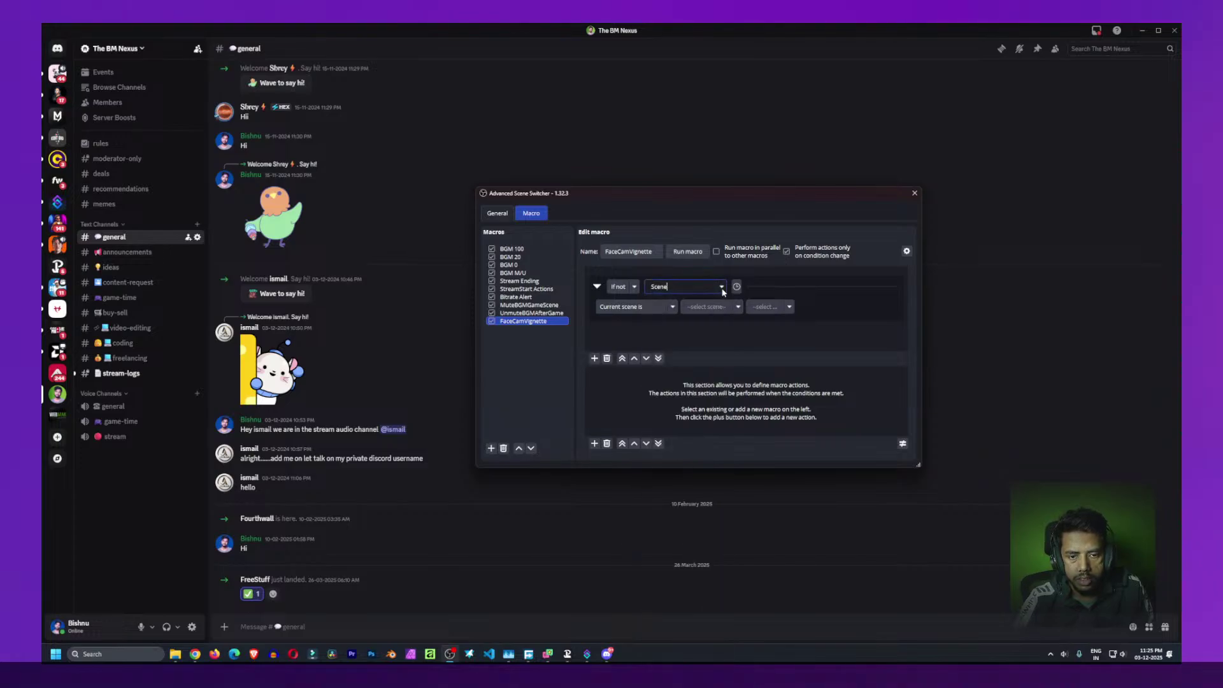
{"action": "left_click", "coordinate": [634, 308]}
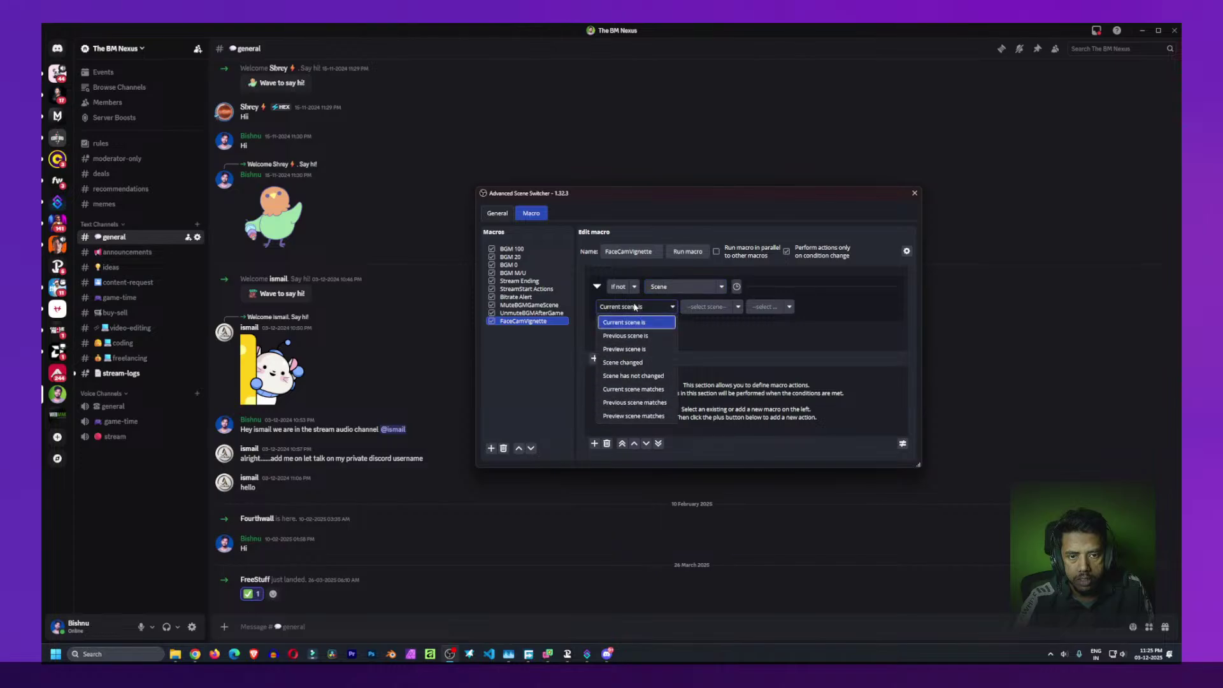
{"action": "left_click", "coordinate": [634, 307]}
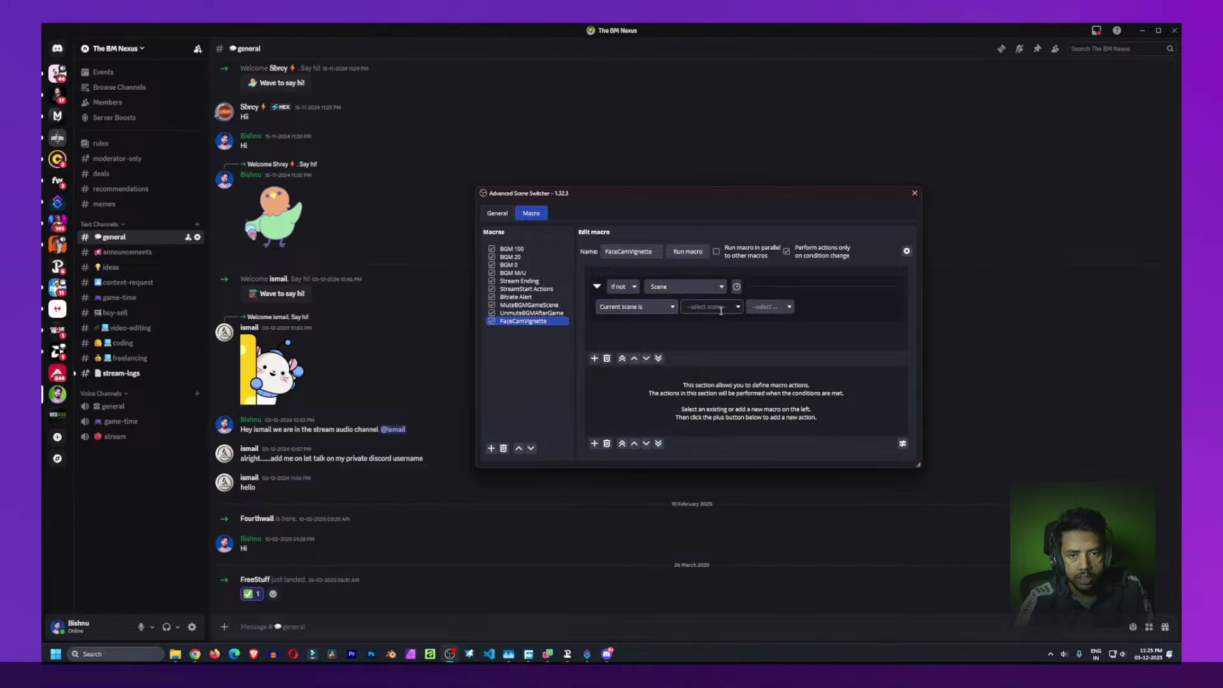
{"action": "left_click", "coordinate": [739, 308]}
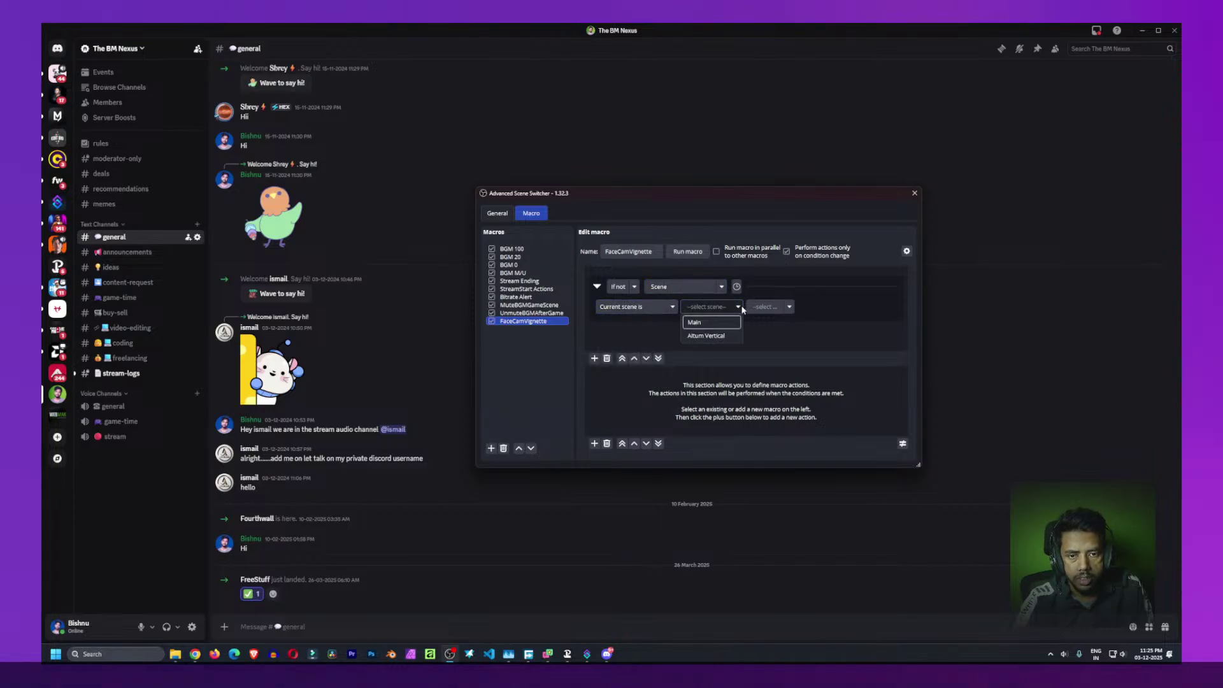
{"action": "left_click", "coordinate": [714, 330]}
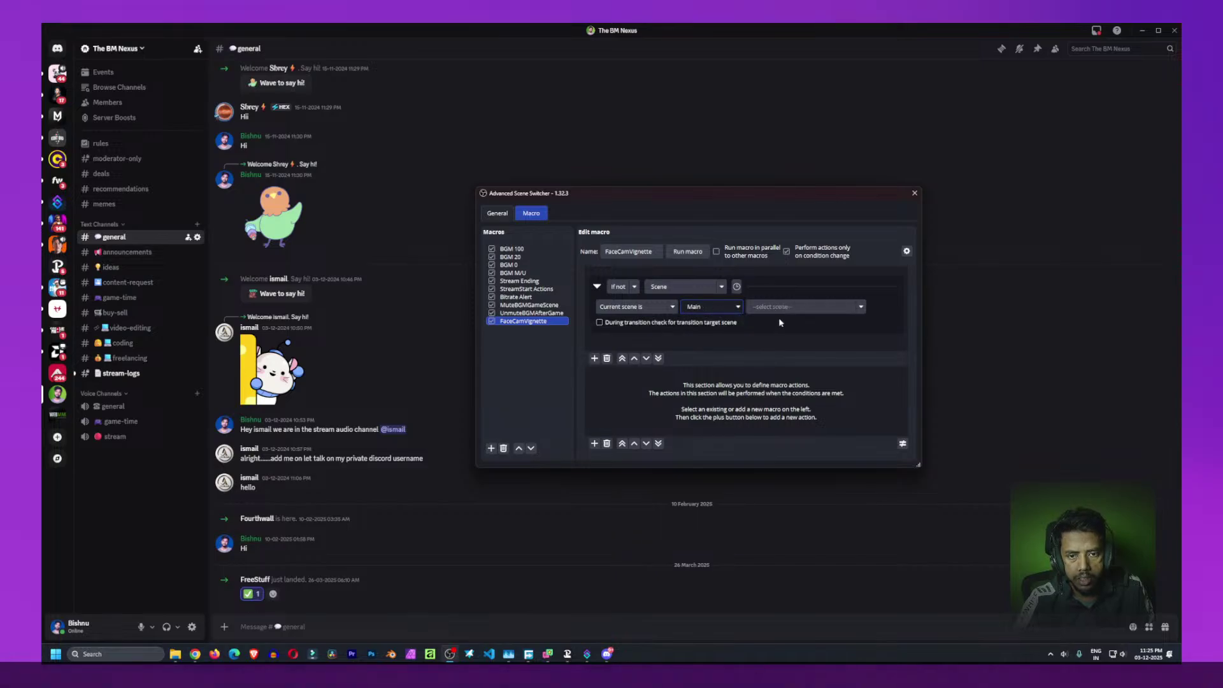
Choose [S] Just Chatting as the scene that the condition checks
{"action": "left_click", "coordinate": [862, 309]}
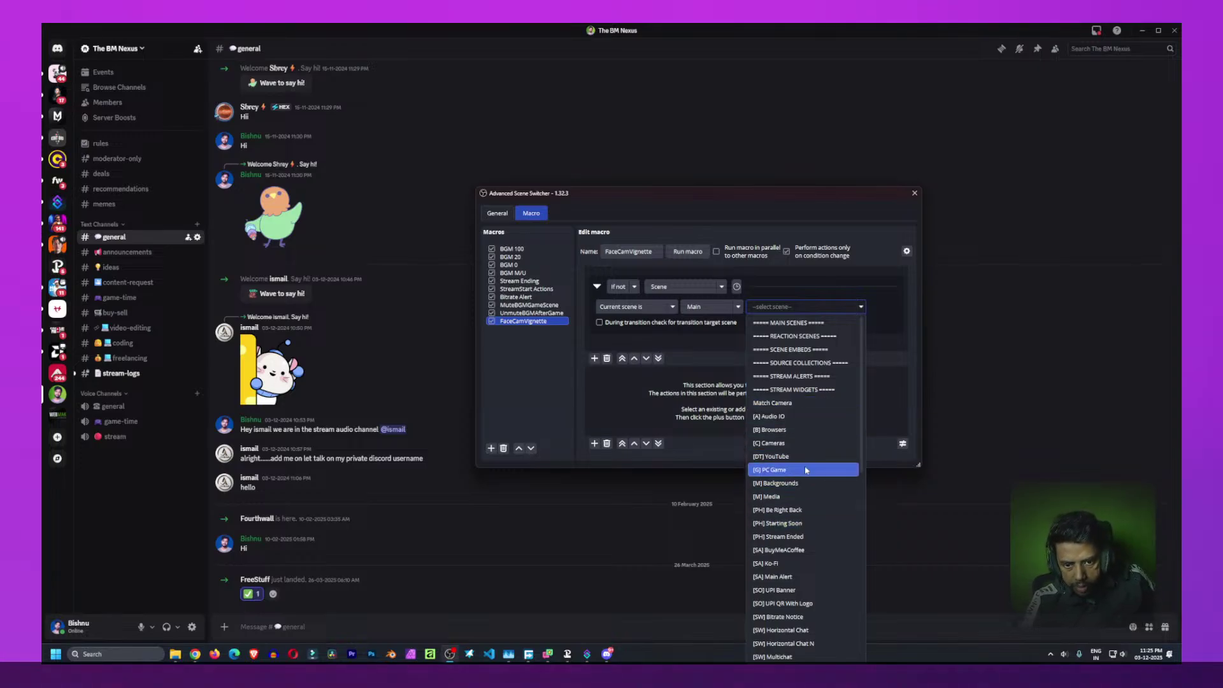
{"action": "scroll", "coordinate": [808, 421], "scroll_direction": "down", "scroll_amount": 2}
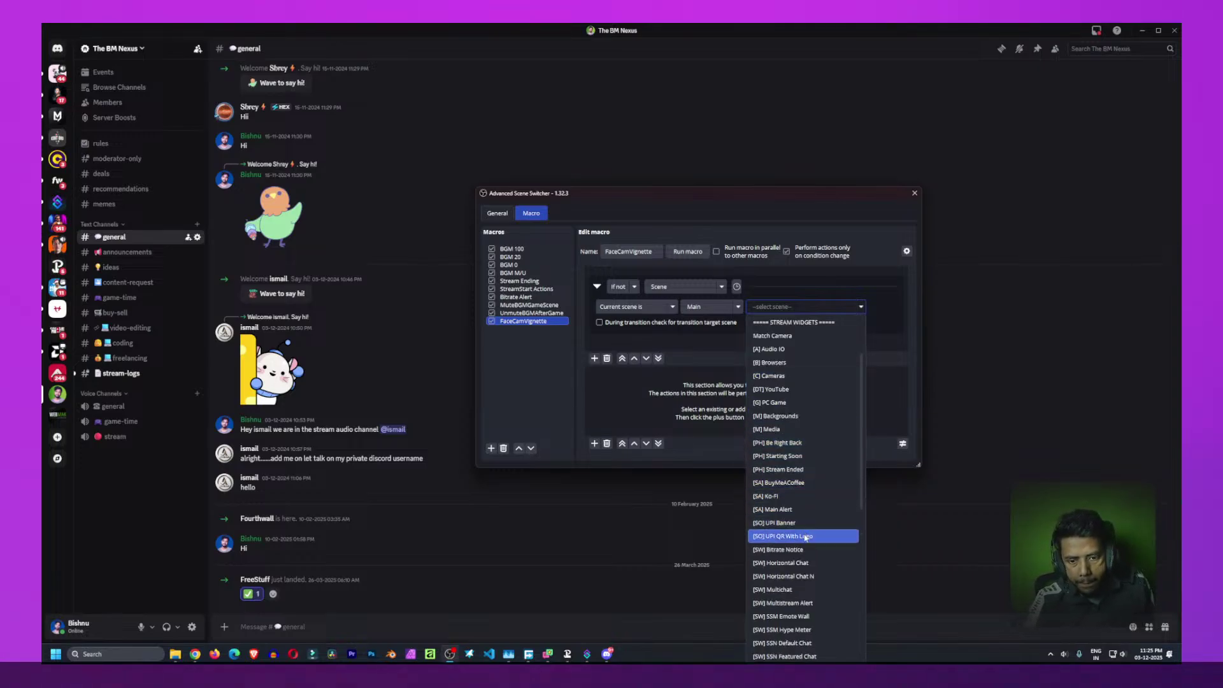
{"action": "scroll", "coordinate": [804, 440], "scroll_direction": "down", "scroll_amount": 4}
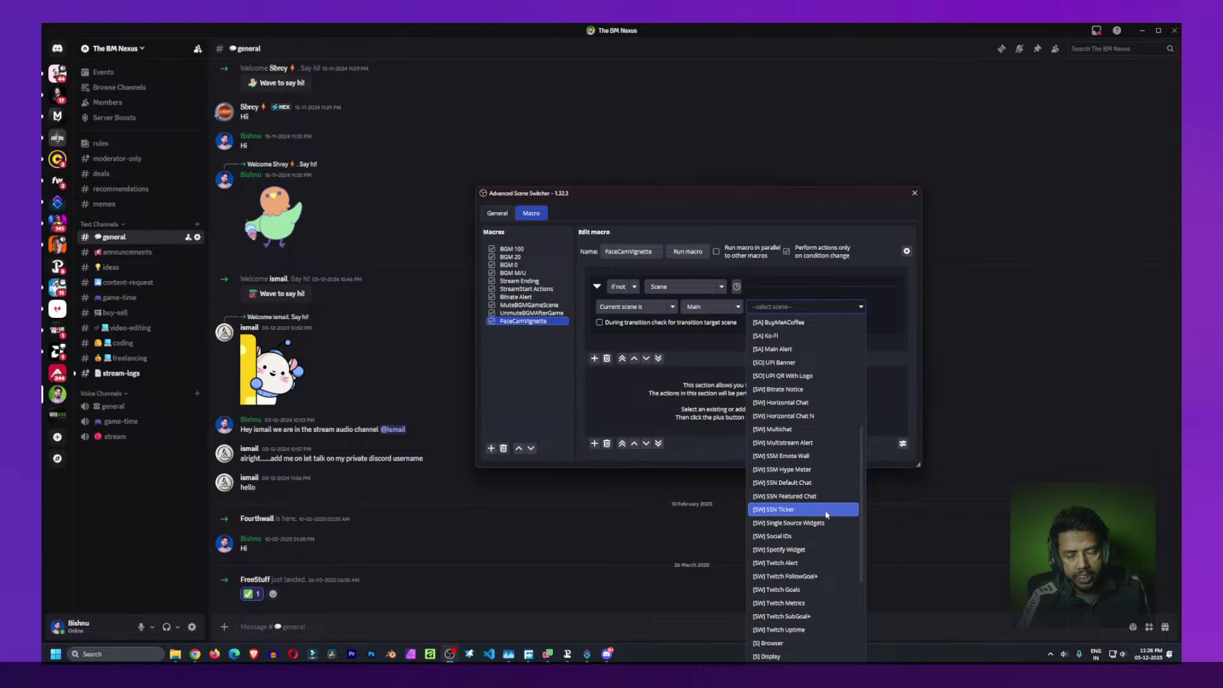
{"action": "scroll", "coordinate": [823, 523], "scroll_direction": "down", "scroll_amount": 2}
{"action": "scroll", "coordinate": [822, 538], "scroll_direction": "down", "scroll_amount": 2}
{"action": "scroll", "coordinate": [822, 540], "scroll_direction": "down", "scroll_amount": 1}
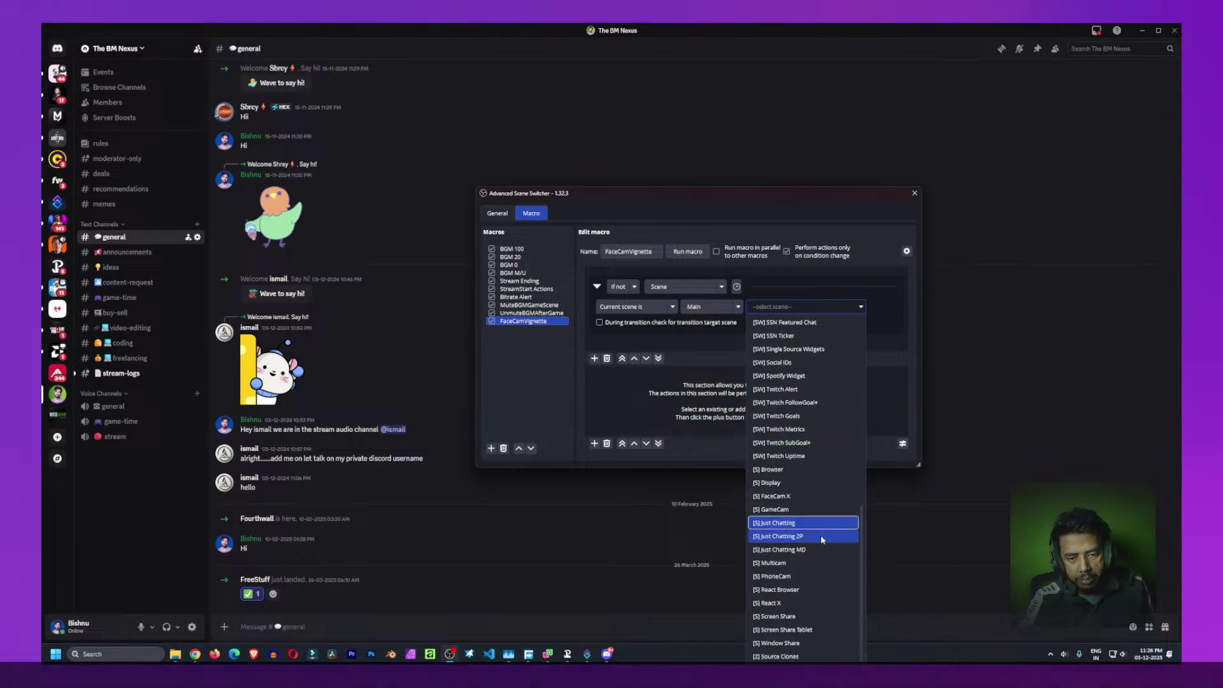
{"action": "scroll", "coordinate": [820, 606], "scroll_direction": "up", "scroll_amount": 2}
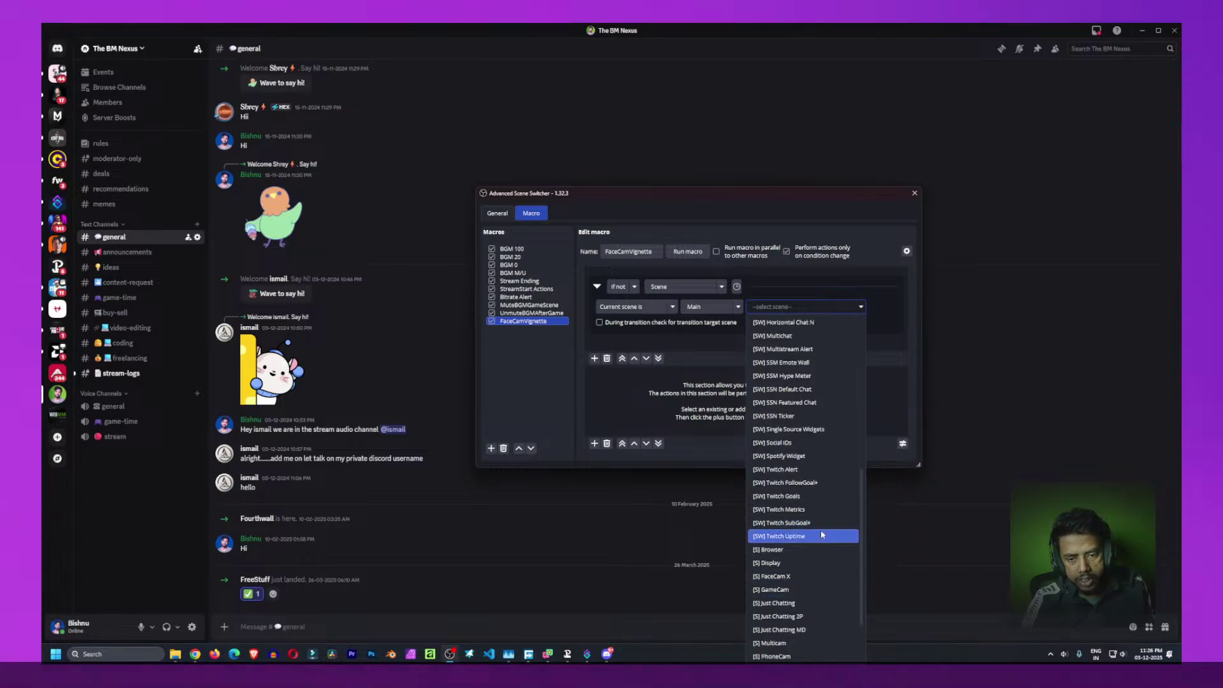
{"action": "scroll", "coordinate": [822, 532], "scroll_direction": "up", "scroll_amount": 2}
{"action": "scroll", "coordinate": [818, 471], "scroll_direction": "up", "scroll_amount": 2}
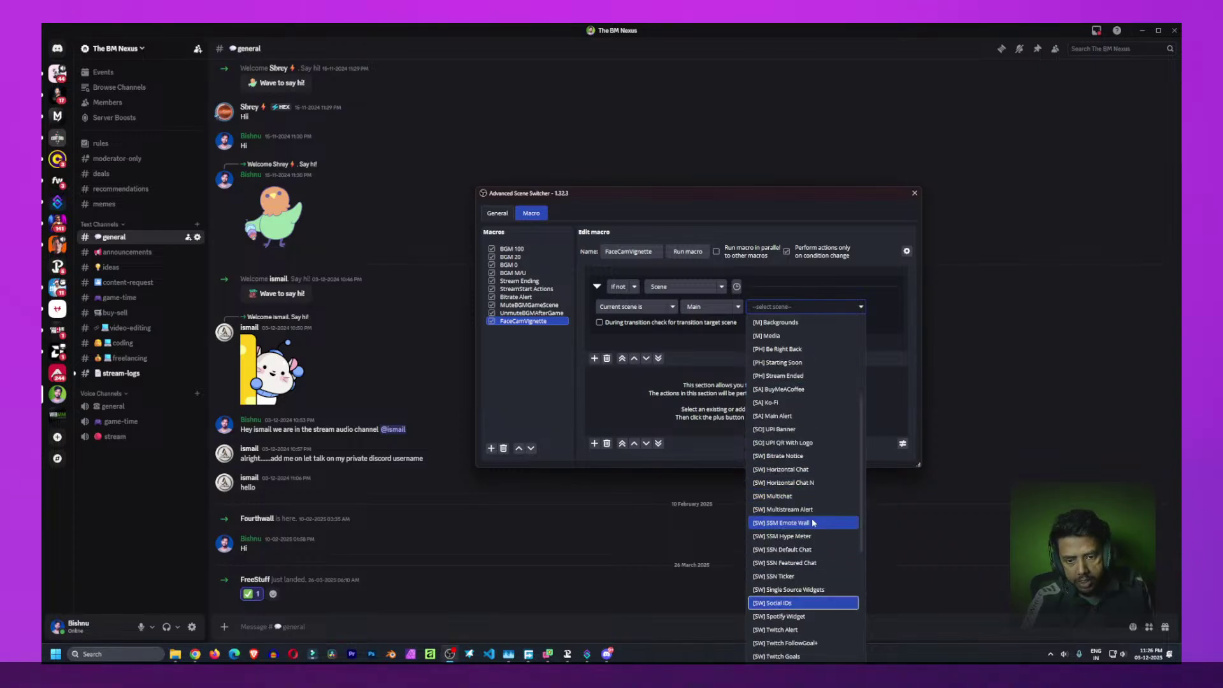
{"action": "scroll", "coordinate": [802, 493], "scroll_direction": "up", "scroll_amount": 2}
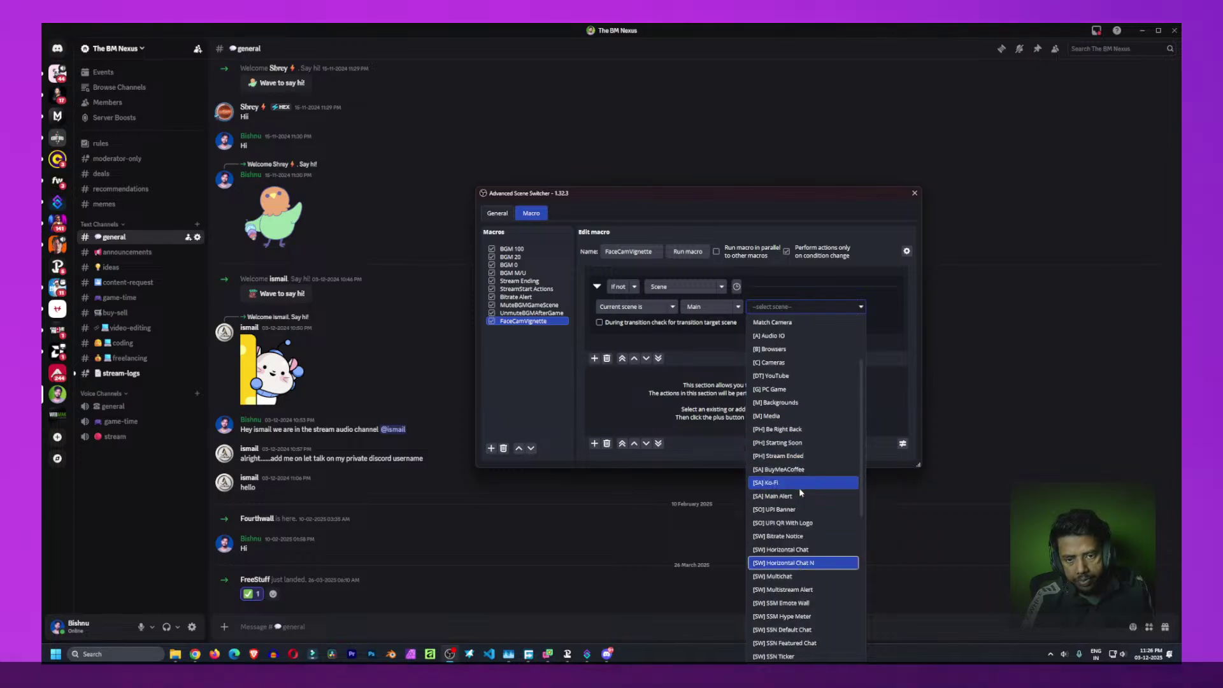
{"action": "scroll", "coordinate": [805, 534], "scroll_direction": "up", "scroll_amount": 2}
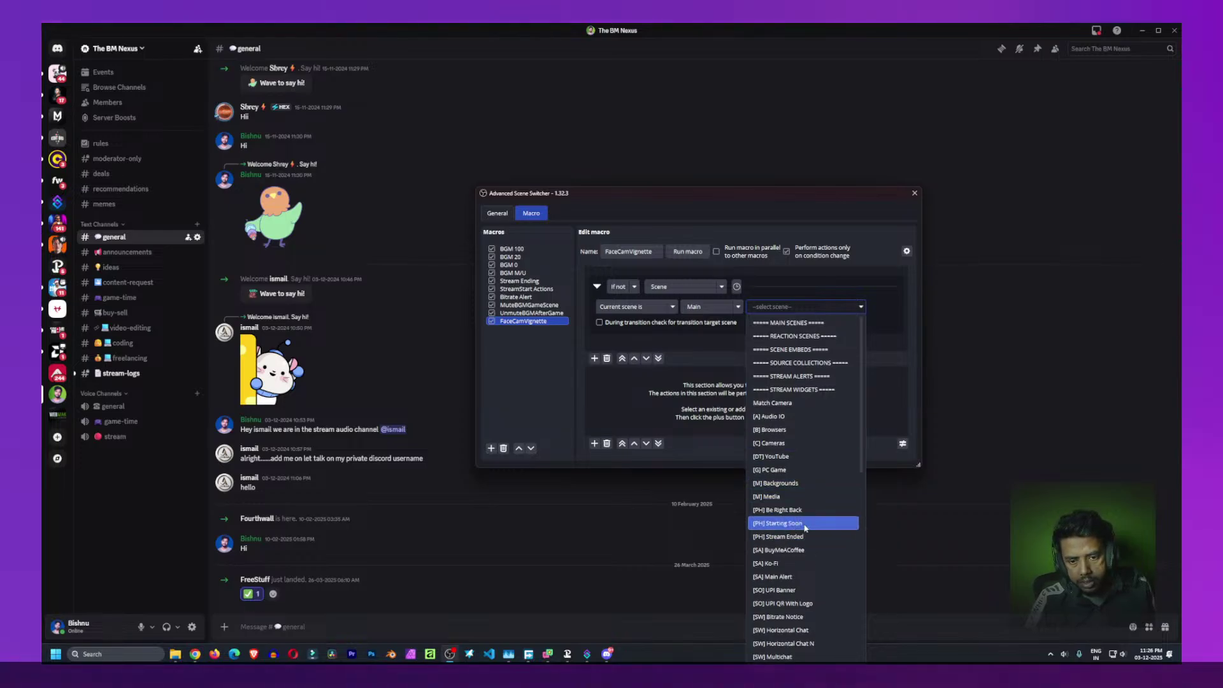
{"action": "scroll", "coordinate": [802, 519], "scroll_direction": "down", "scroll_amount": 2}
{"action": "scroll", "coordinate": [801, 536], "scroll_direction": "down", "scroll_amount": 2}
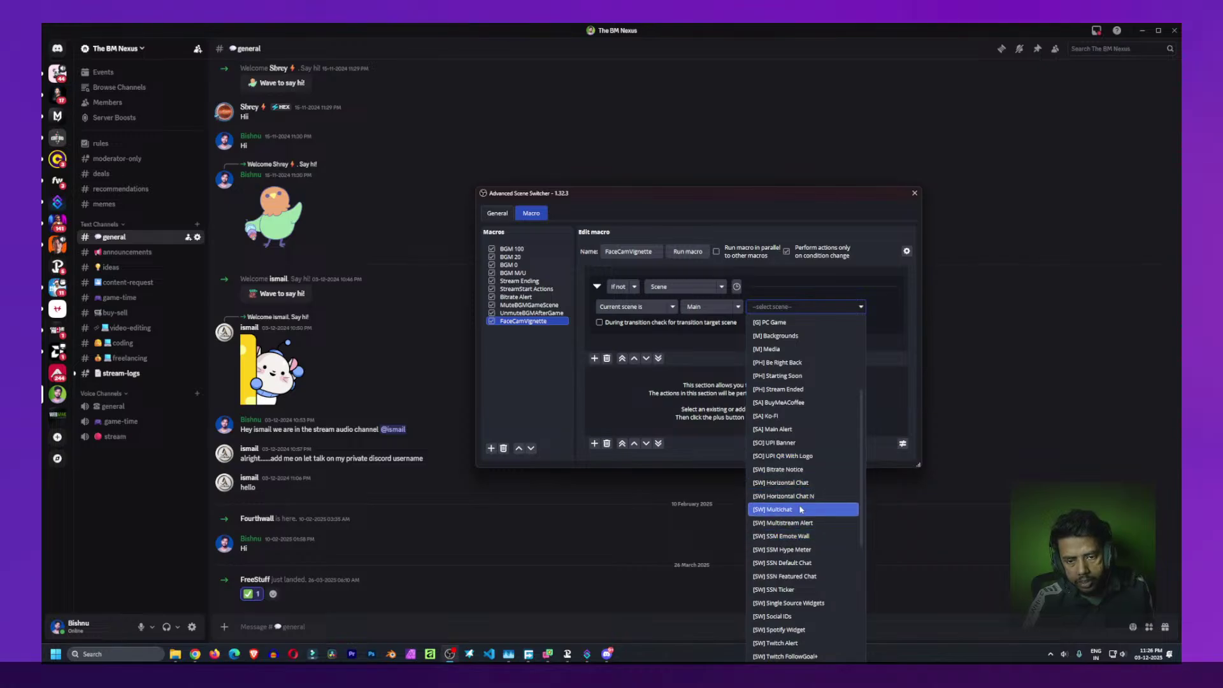
{"action": "scroll", "coordinate": [802, 497], "scroll_direction": "down", "scroll_amount": 6}
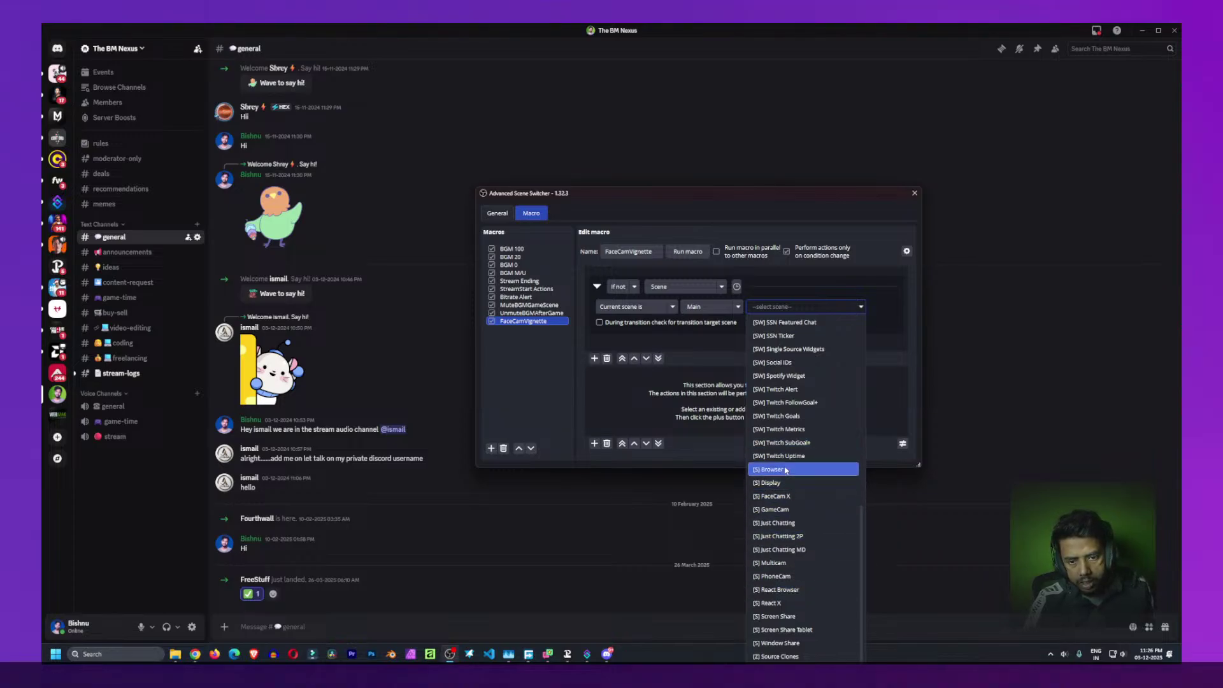
{"action": "left_click", "coordinate": [785, 524]}
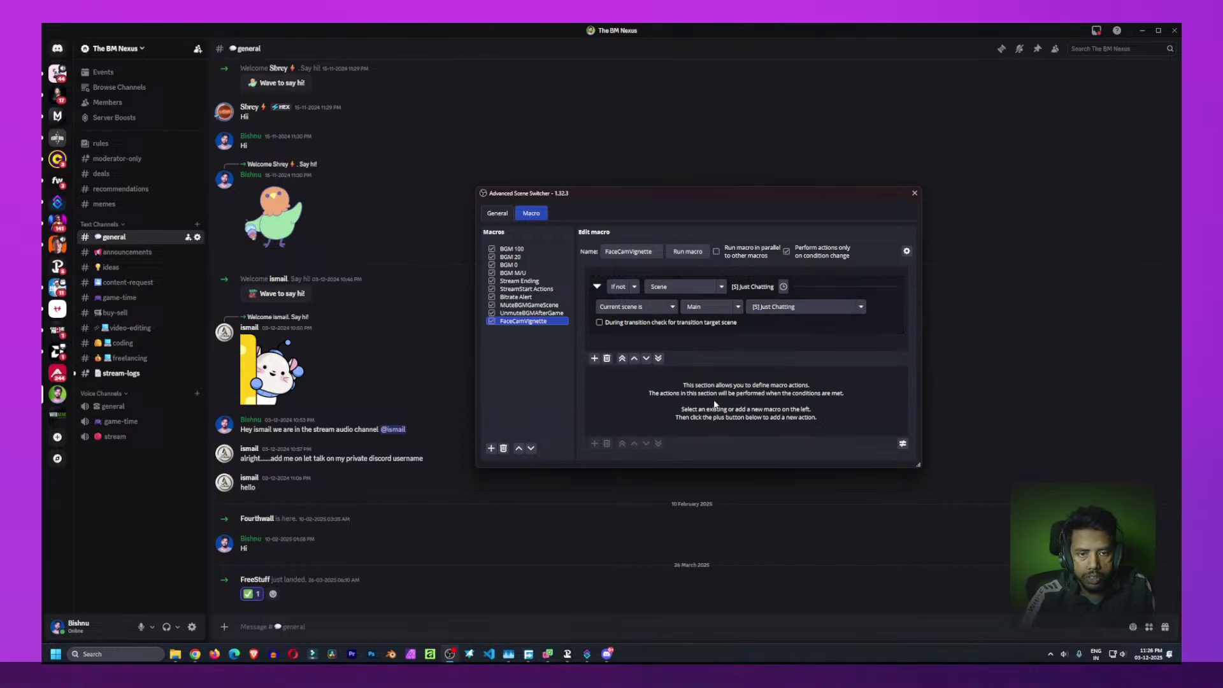
Add an action to the FaceCamVignette macro and set its type to Source
{"action": "left_click", "coordinate": [595, 444]}
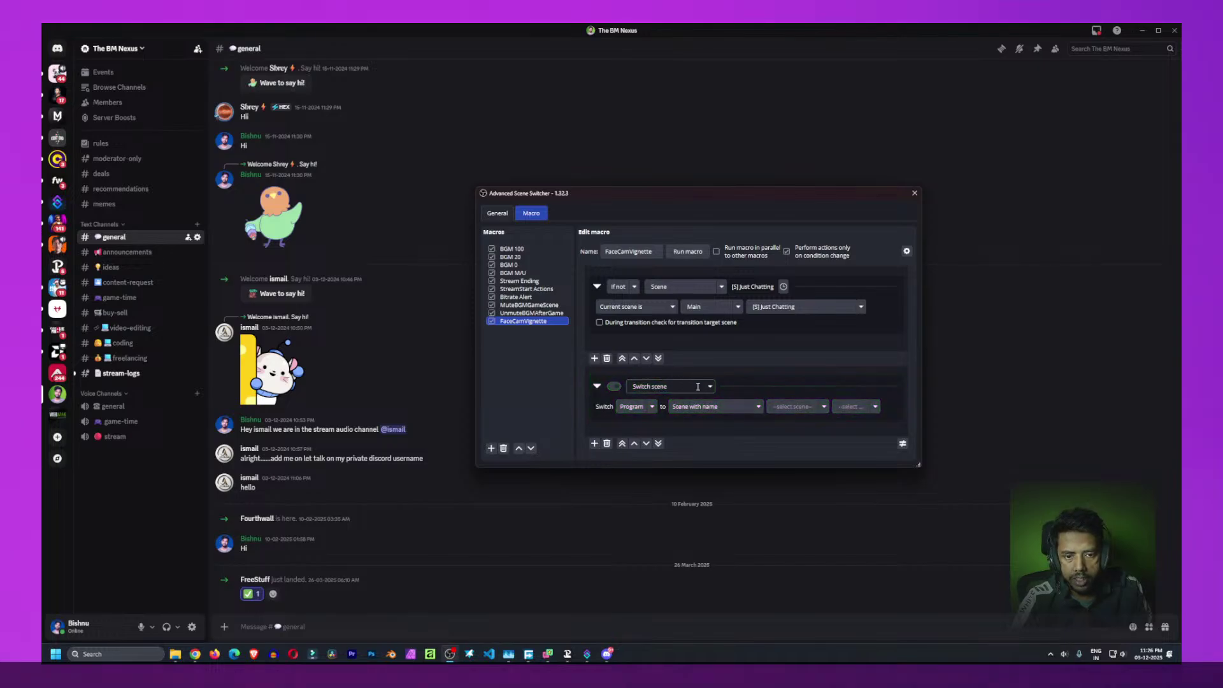
{"action": "left_click", "coordinate": [711, 388]}
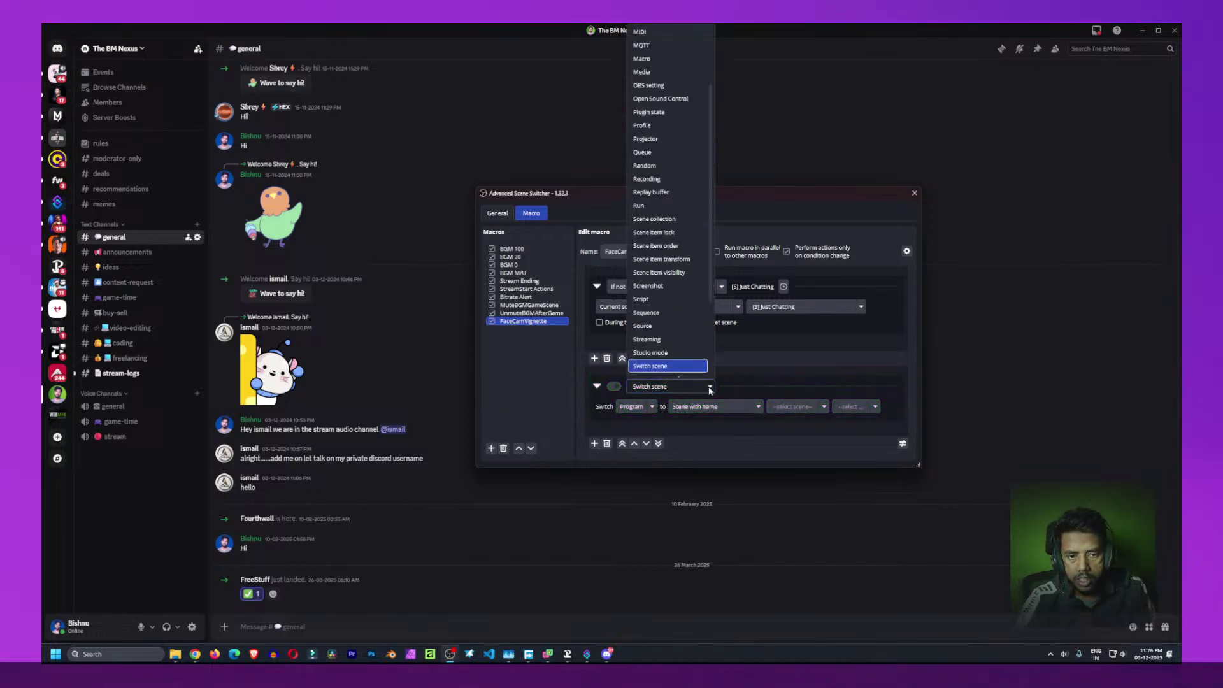
{"action": "scroll", "coordinate": [663, 258], "scroll_direction": "down", "scroll_amount": 2}
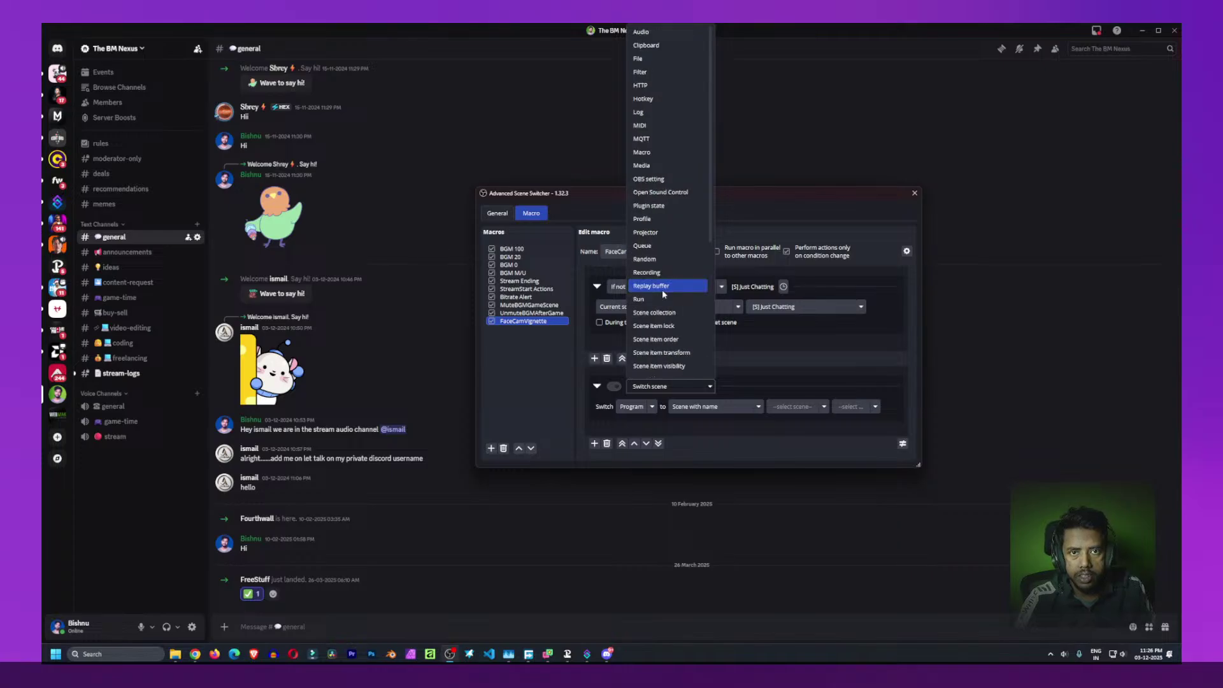
{"action": "scroll", "coordinate": [660, 116], "scroll_direction": "up", "scroll_amount": 4}
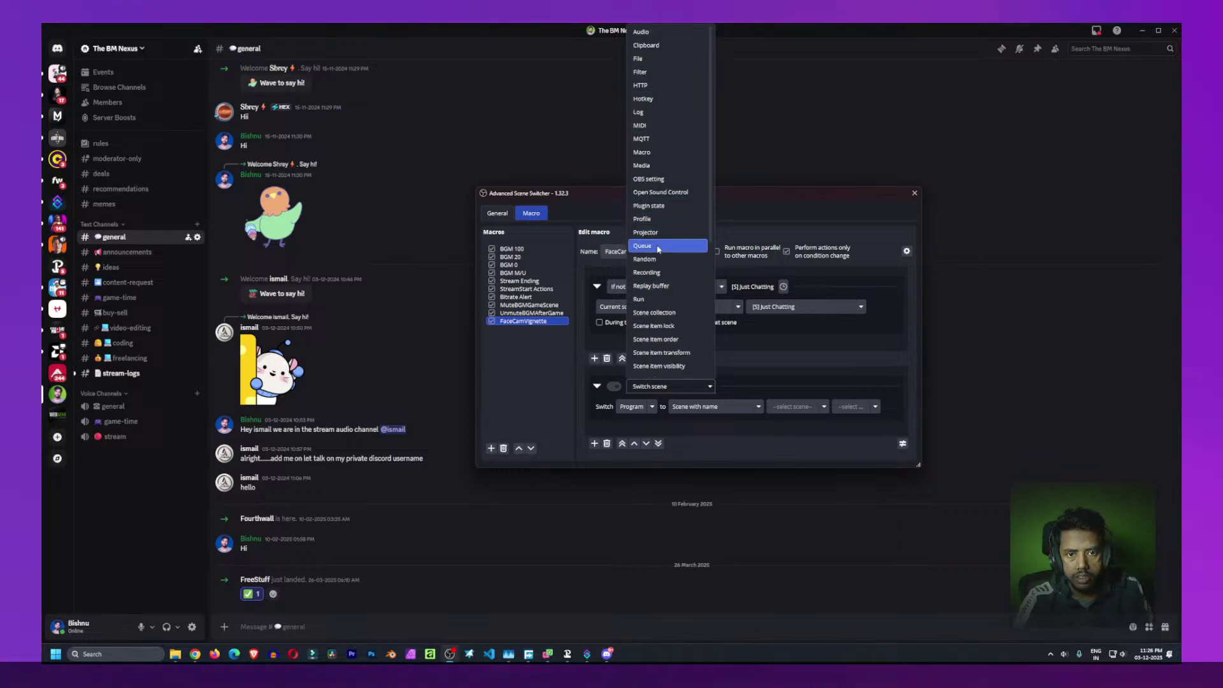
{"action": "scroll", "coordinate": [659, 328], "scroll_direction": "down", "scroll_amount": 5}
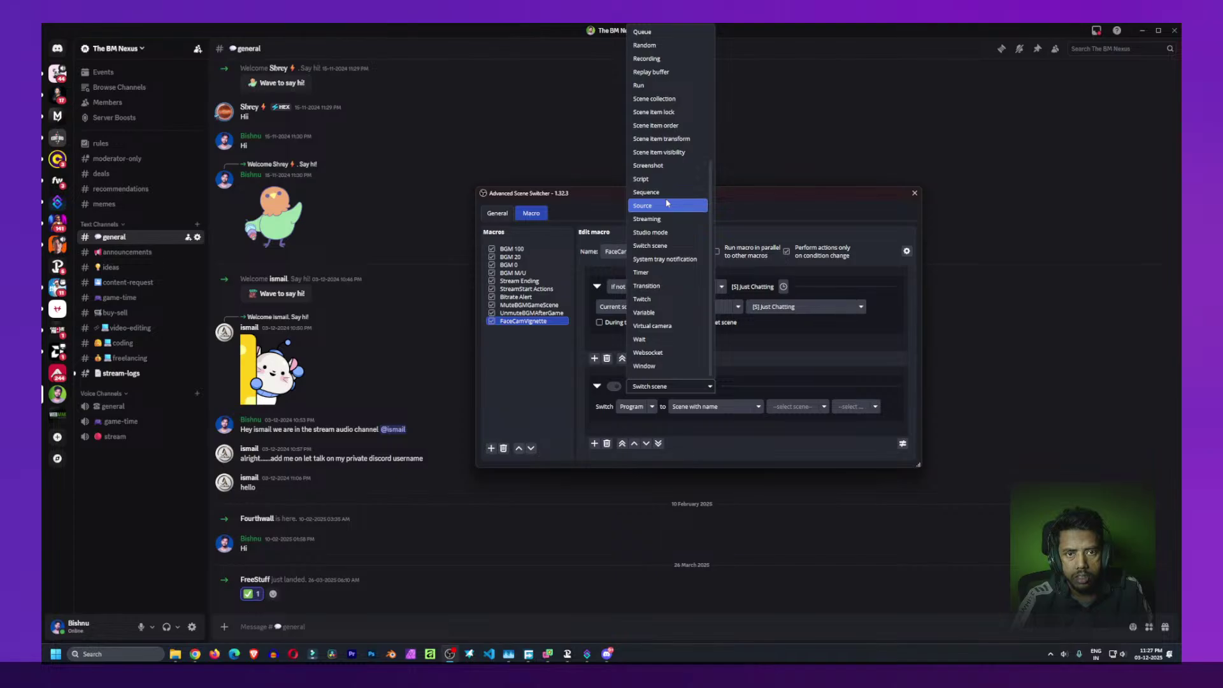
{"action": "scroll", "coordinate": [667, 203], "scroll_direction": "up", "scroll_amount": 5}
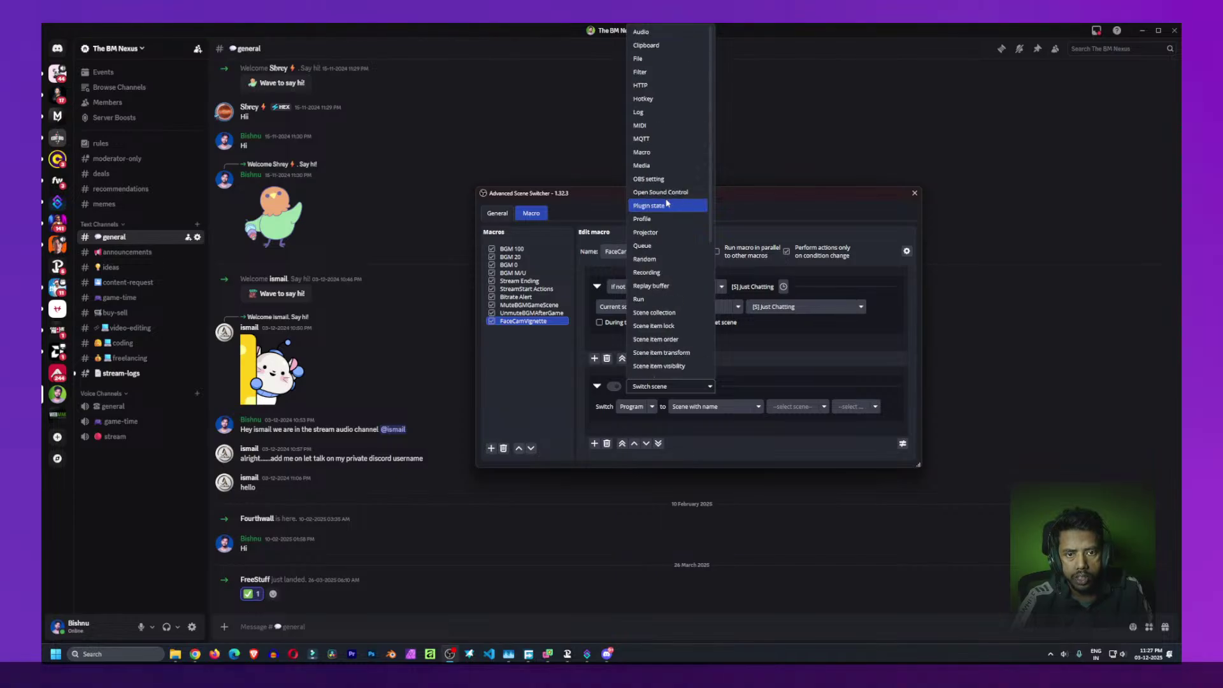
{"action": "scroll", "coordinate": [667, 204], "scroll_direction": "down", "scroll_amount": 4}
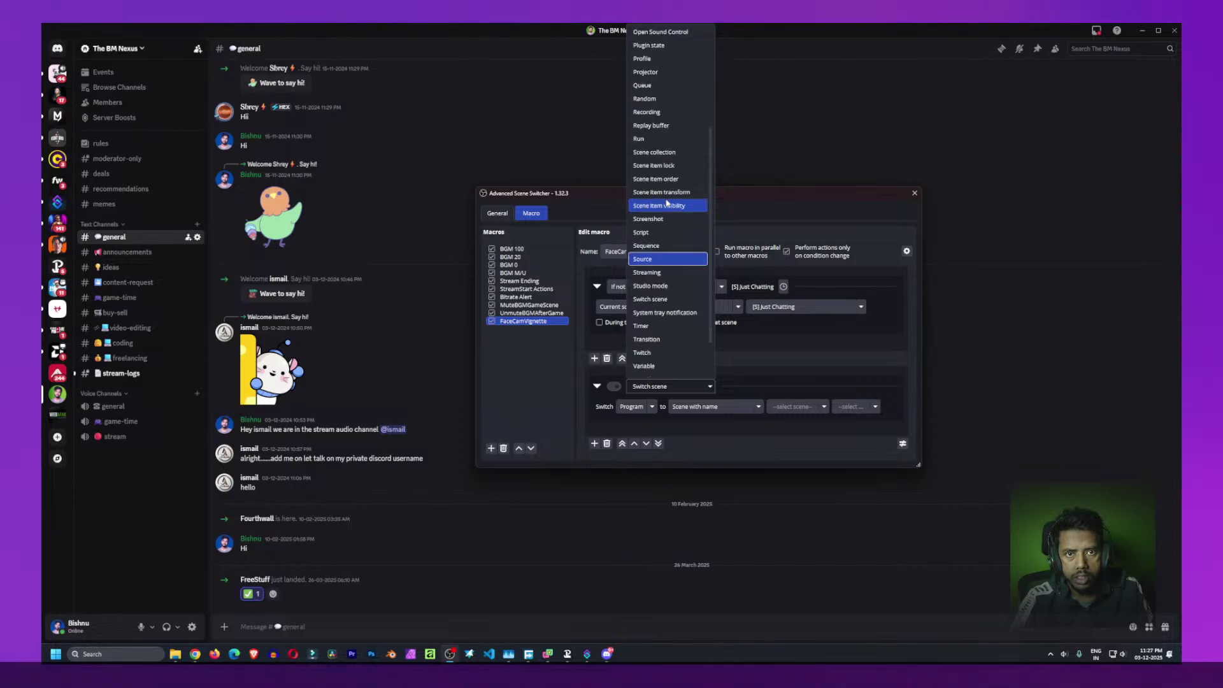
{"action": "left_click", "coordinate": [654, 260]}
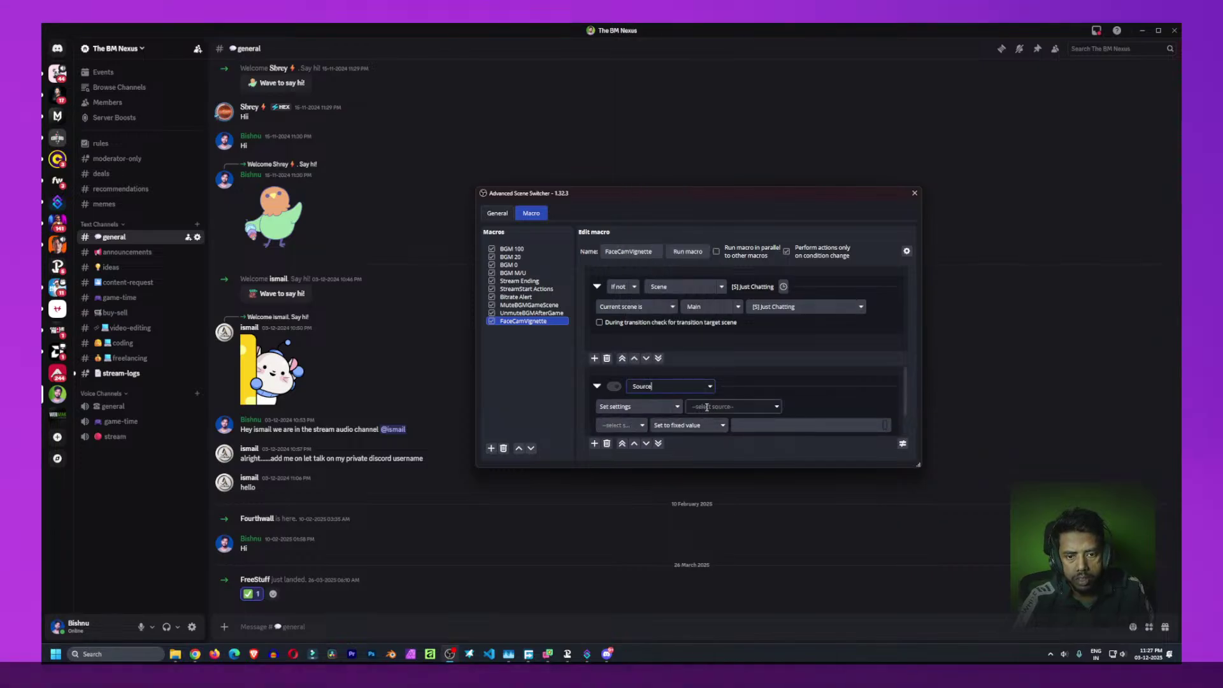
Set the Source action's operation to Disable
{"action": "left_click", "coordinate": [643, 407]}
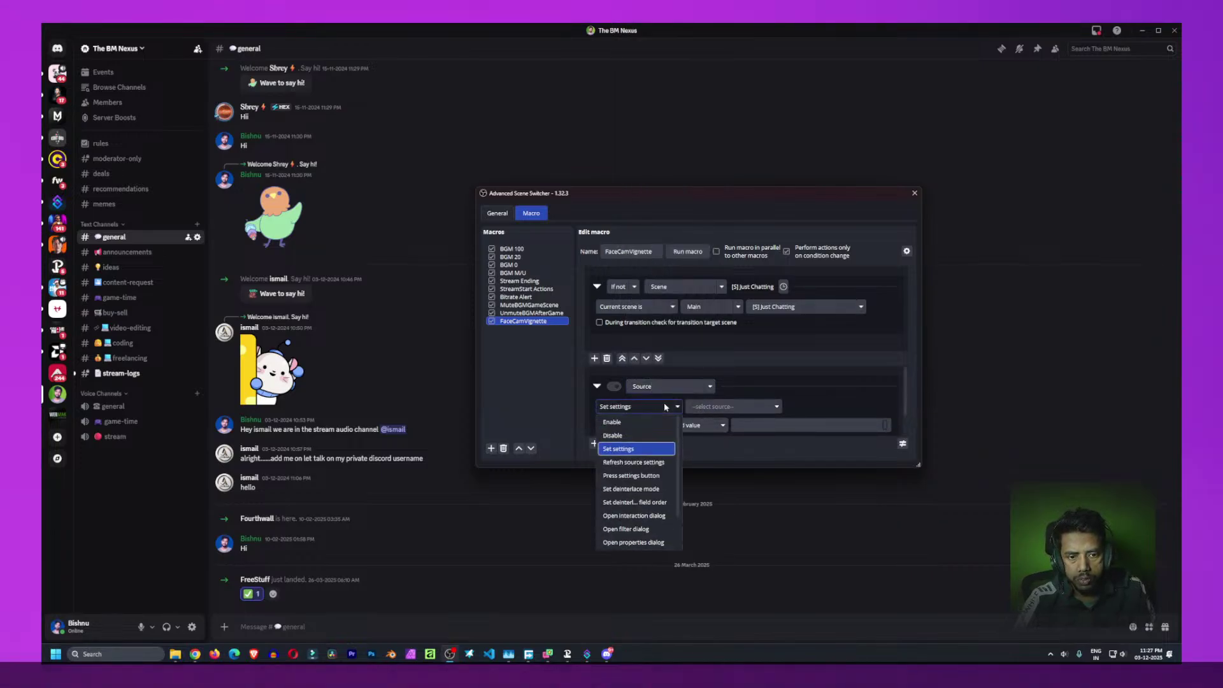
{"action": "left_click", "coordinate": [640, 436]}
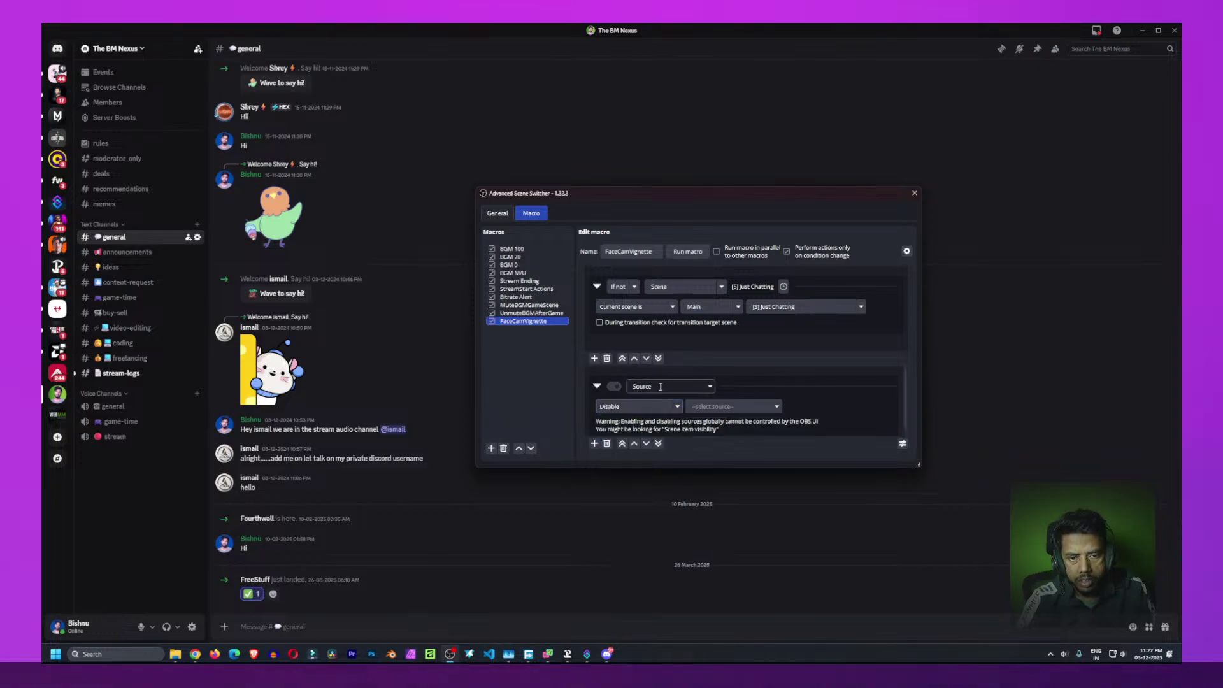
{"action": "left_click", "coordinate": [774, 400]}
{"action": "left_click", "coordinate": [816, 424]}
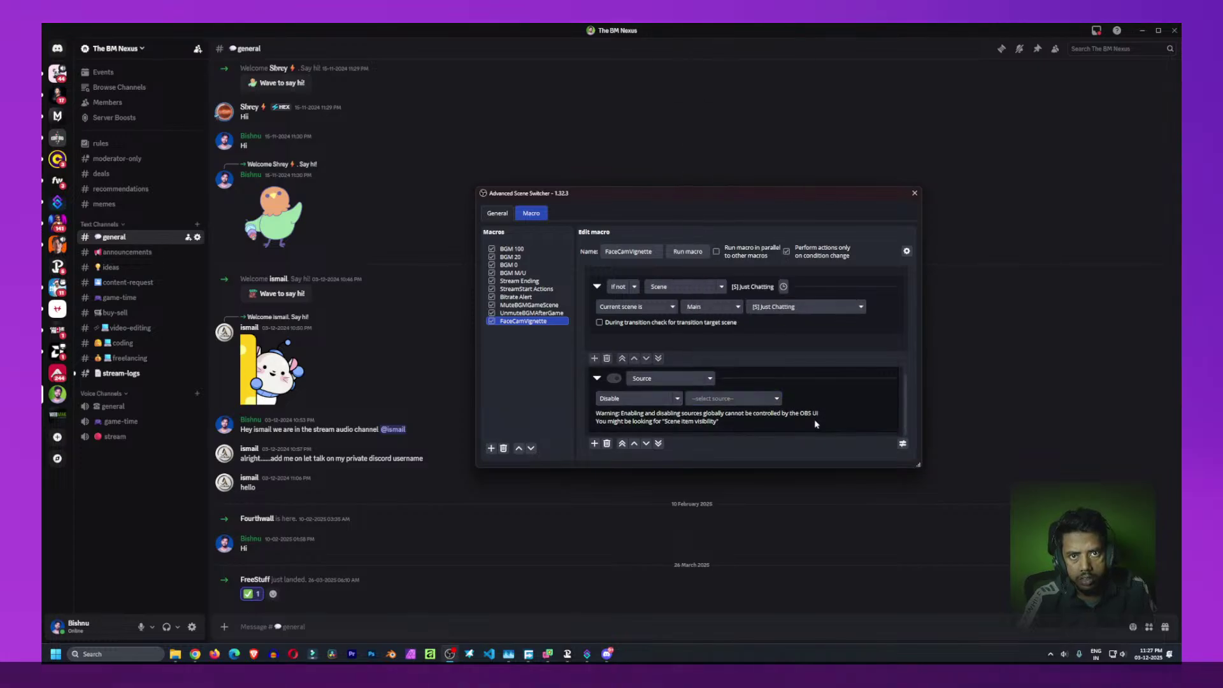
Change the macro action's type to Scene item visibility and set its canvas to Main
{"action": "left_click", "coordinate": [711, 379]}
{"action": "scroll", "coordinate": [676, 351], "scroll_direction": "down", "scroll_amount": 2}
{"action": "scroll", "coordinate": [676, 255], "scroll_direction": "up", "scroll_amount": 6}
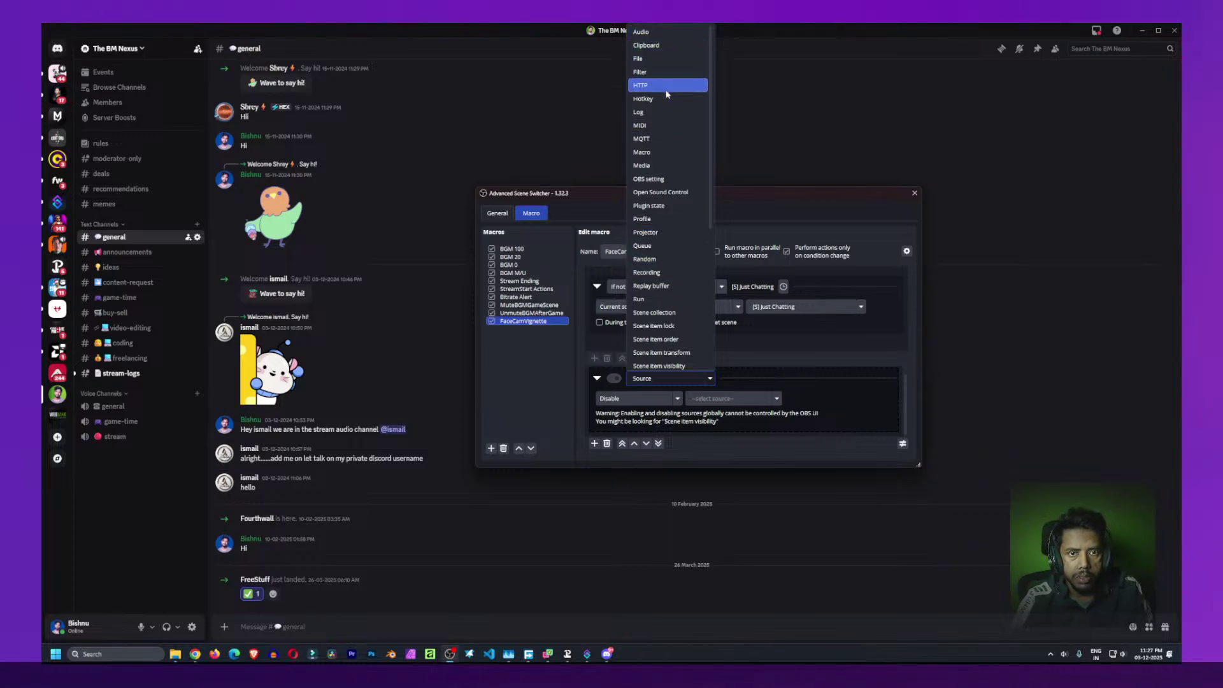
{"action": "scroll", "coordinate": [657, 246], "scroll_direction": "down", "scroll_amount": 2}
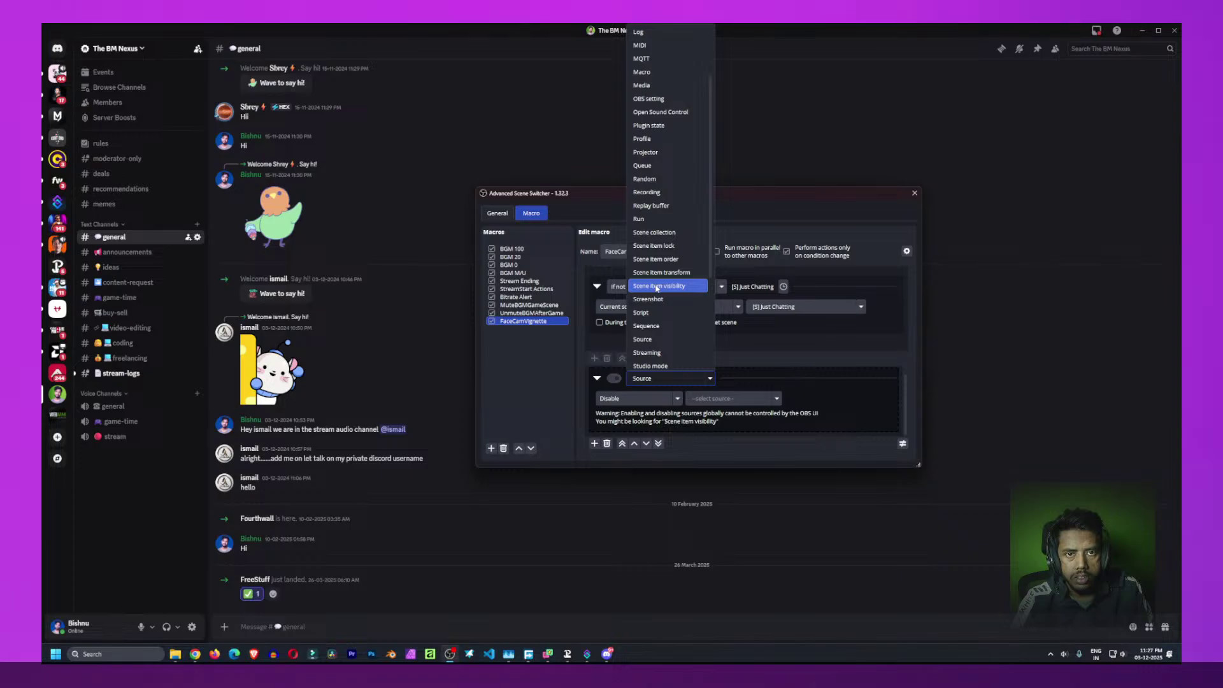
{"action": "scroll", "coordinate": [662, 272], "scroll_direction": "down", "scroll_amount": 2}
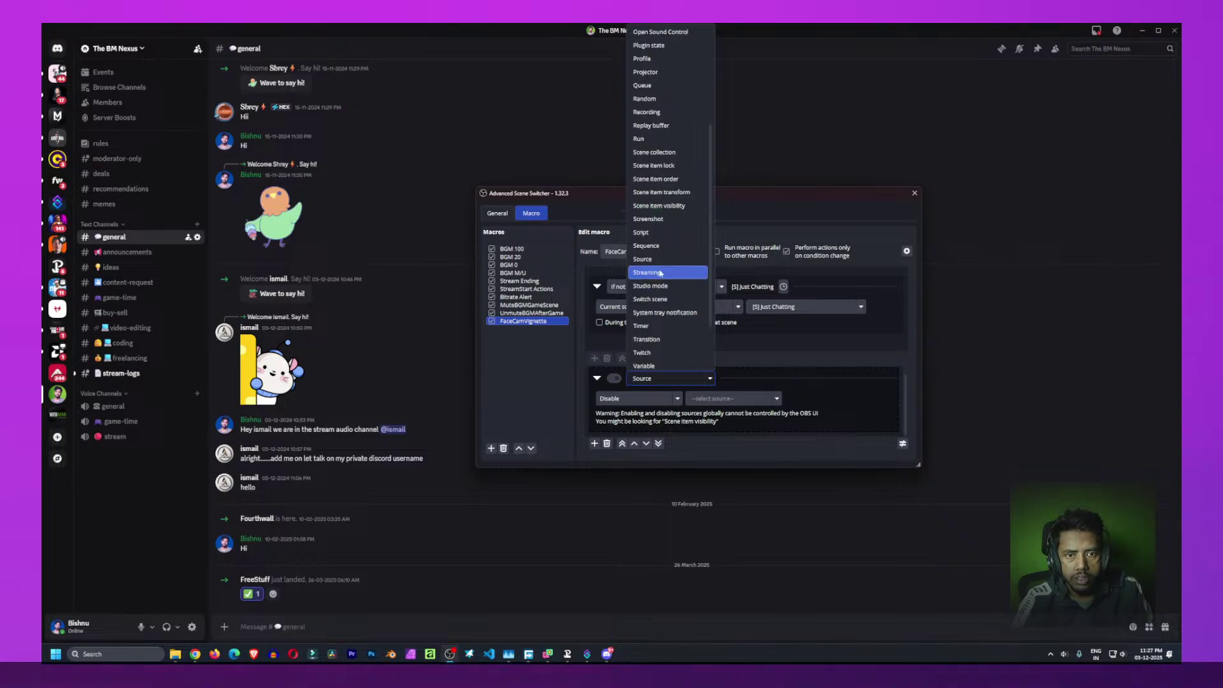
{"action": "scroll", "coordinate": [663, 322], "scroll_direction": "down", "scroll_amount": 2}
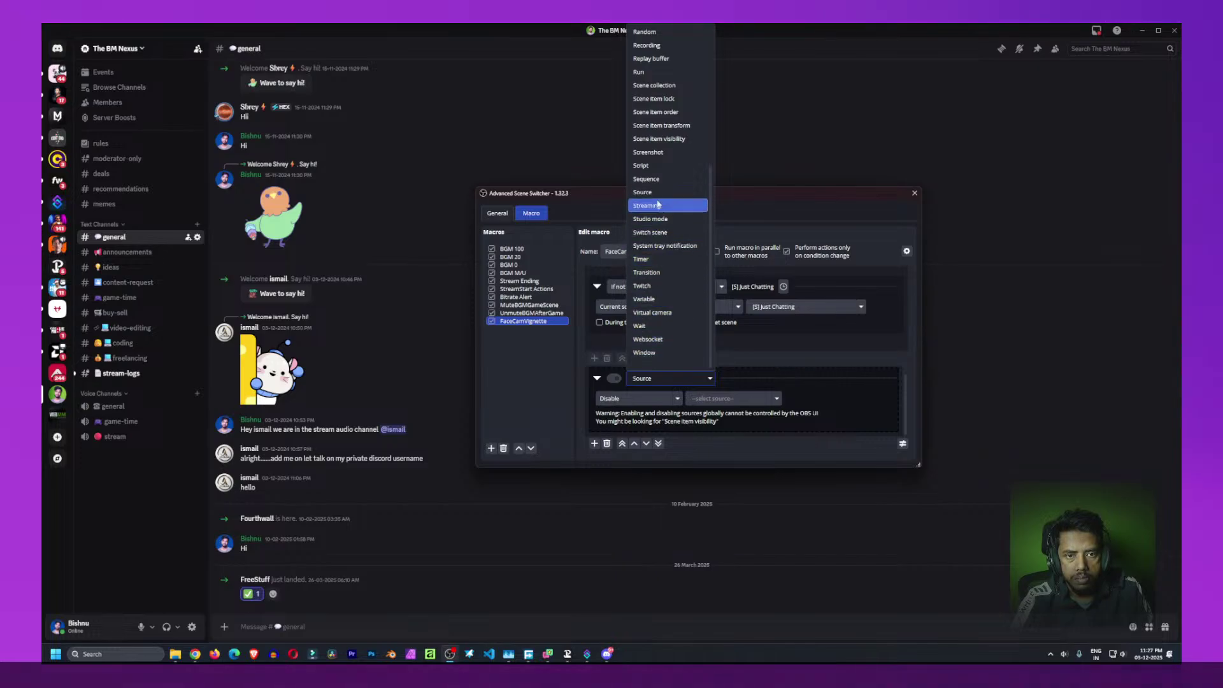
{"action": "scroll", "coordinate": [659, 217], "scroll_direction": "up", "scroll_amount": 2}
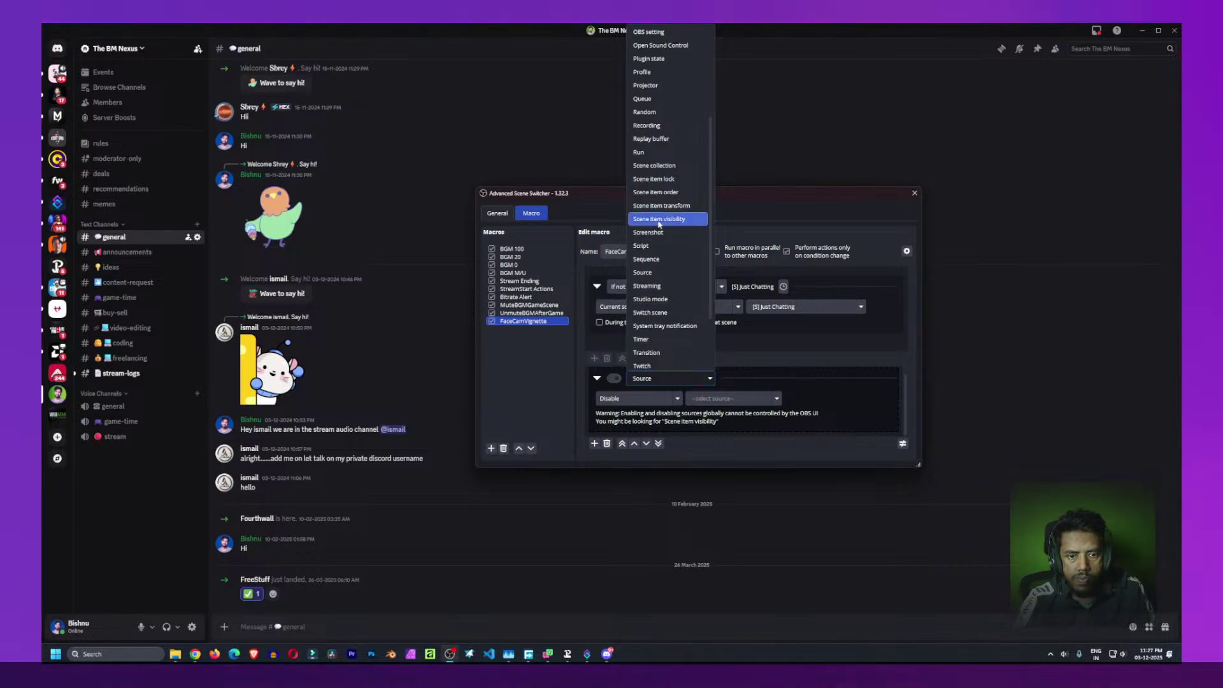
{"action": "left_click", "coordinate": [659, 220]}
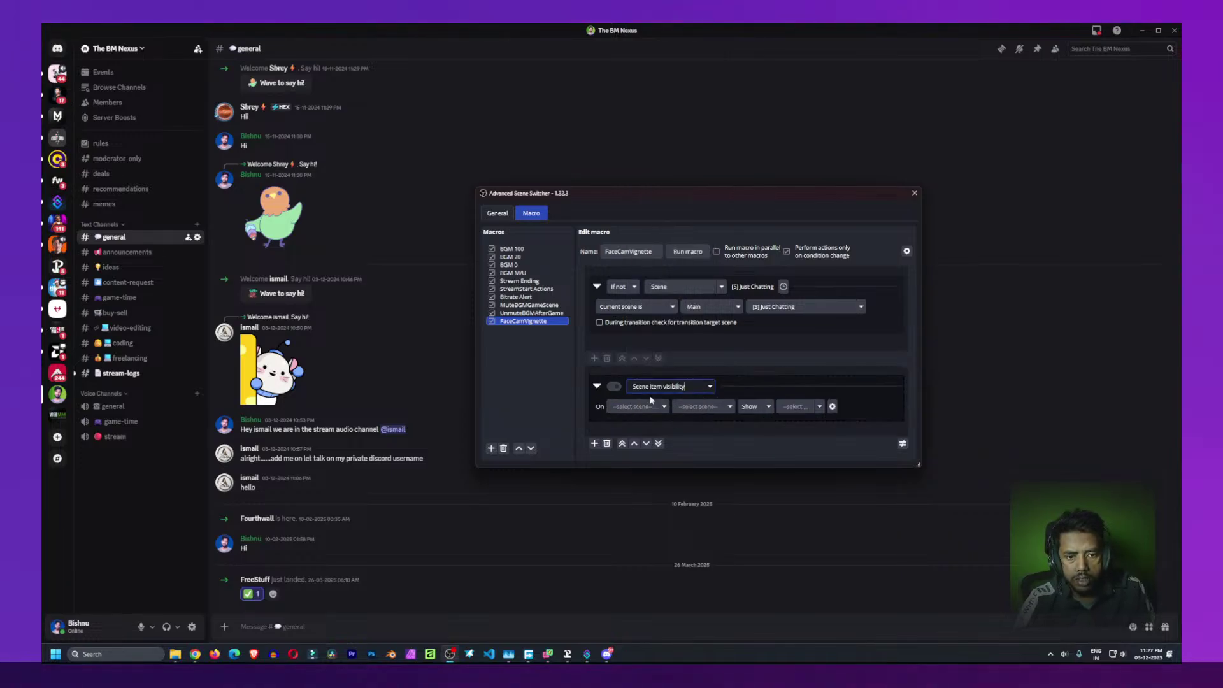
{"action": "left_click", "coordinate": [637, 407]}
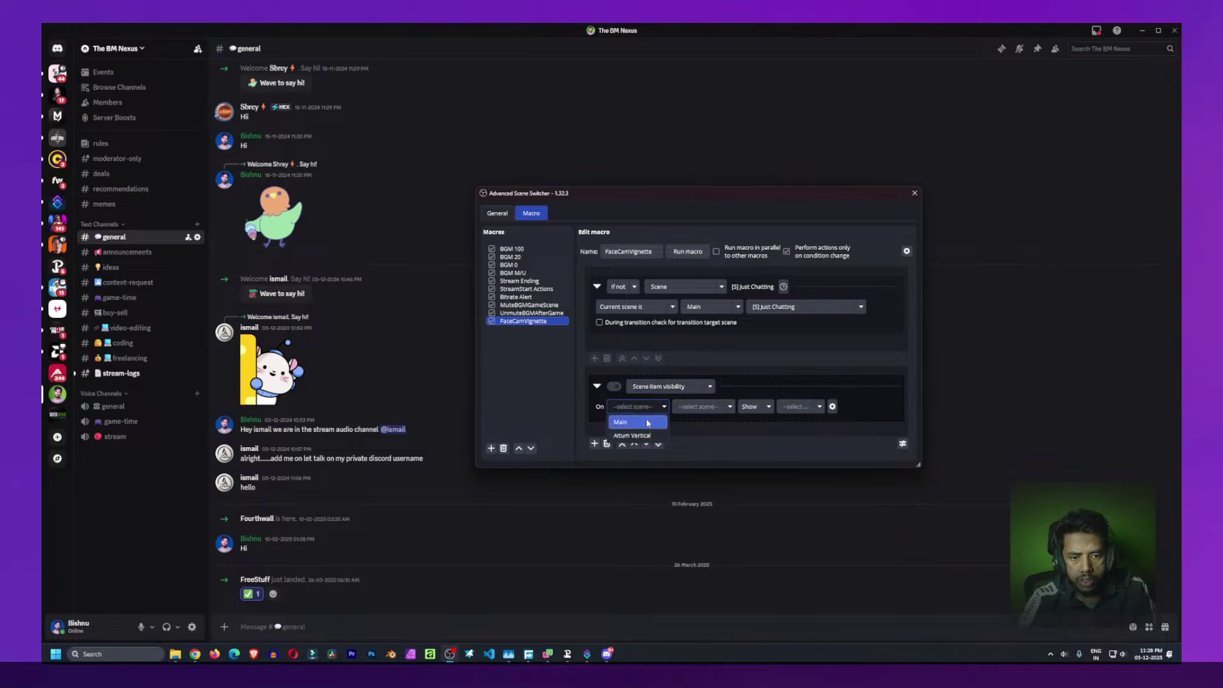
{"action": "left_click", "coordinate": [621, 422]}
Look through the Main canvas scenes that the Scene item visibility action can target, without choosing one
{"action": "left_click", "coordinate": [788, 409]}
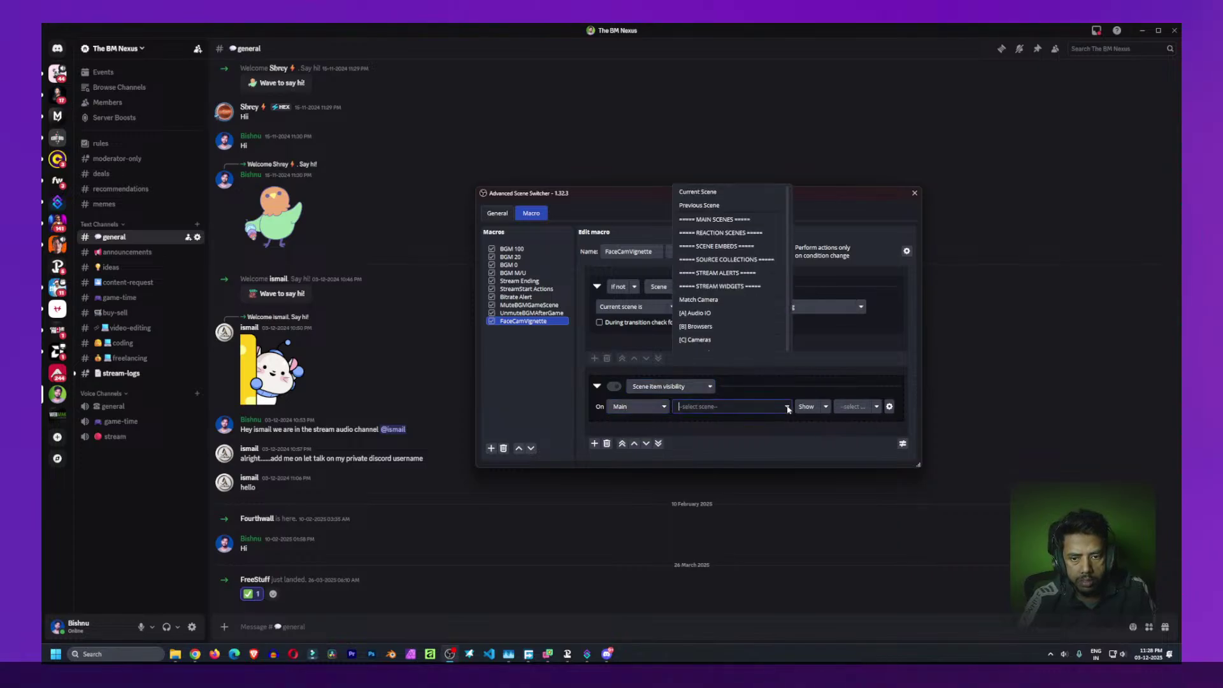
{"action": "scroll", "coordinate": [752, 382], "scroll_direction": "down", "scroll_amount": 2}
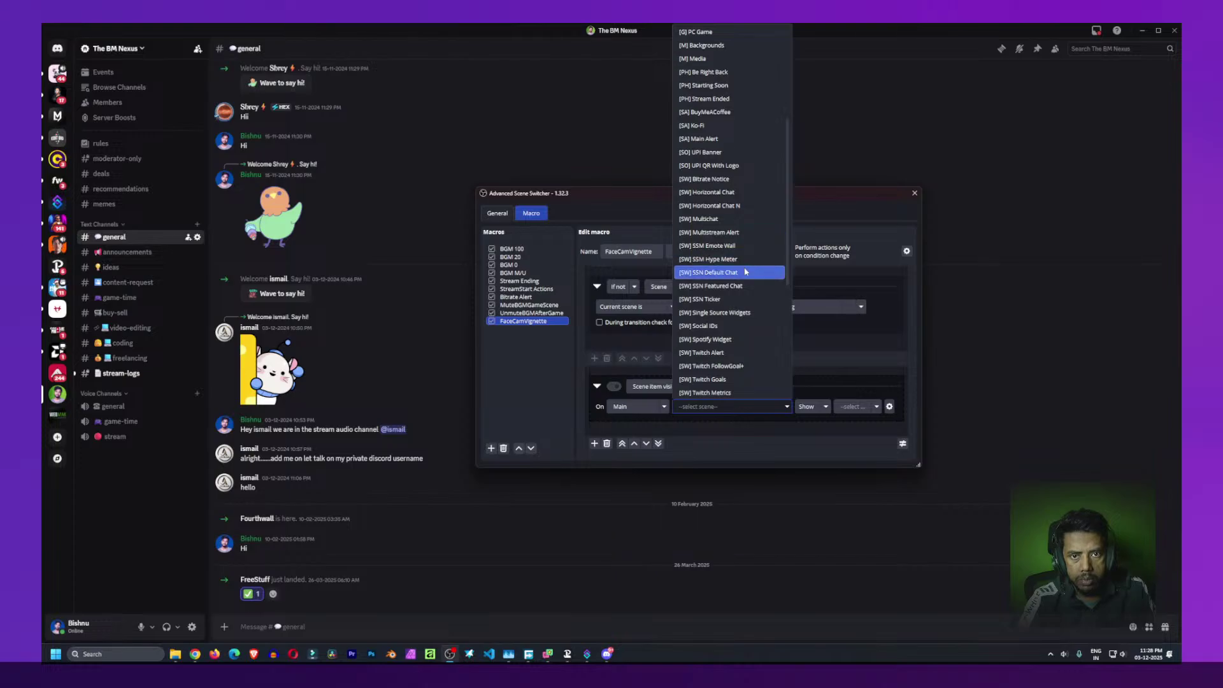
{"action": "scroll", "coordinate": [744, 281], "scroll_direction": "up", "scroll_amount": 4}
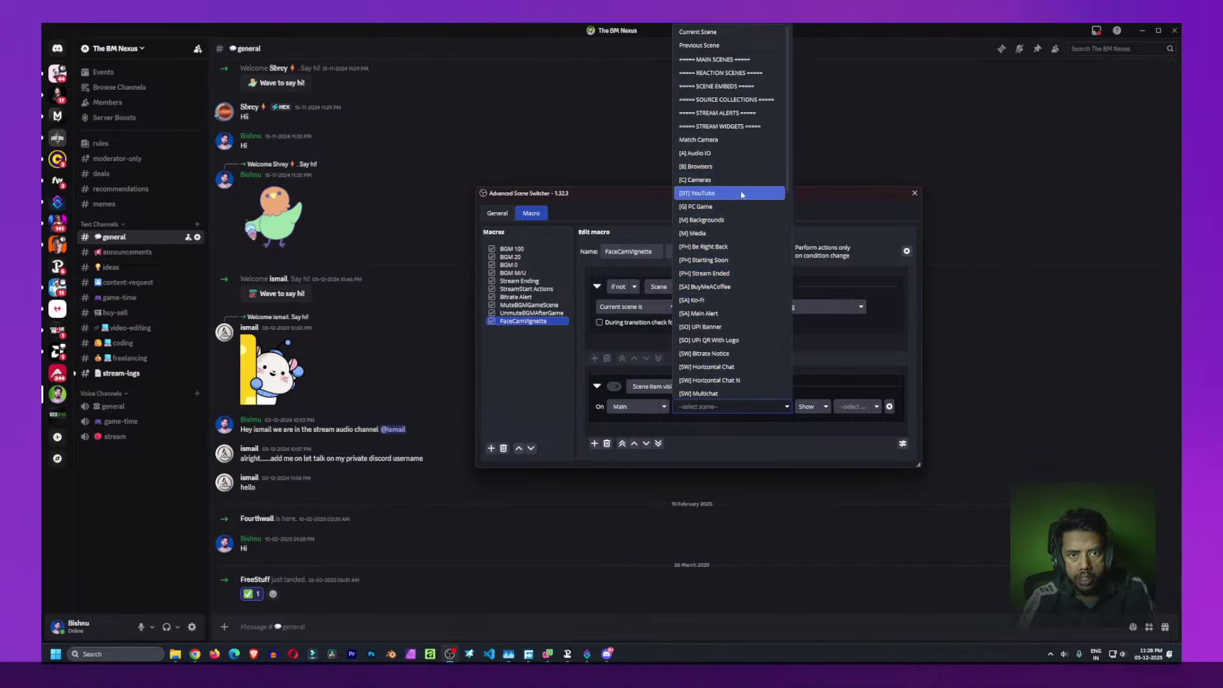
{"action": "scroll", "coordinate": [742, 214], "scroll_direction": "down", "scroll_amount": 3}
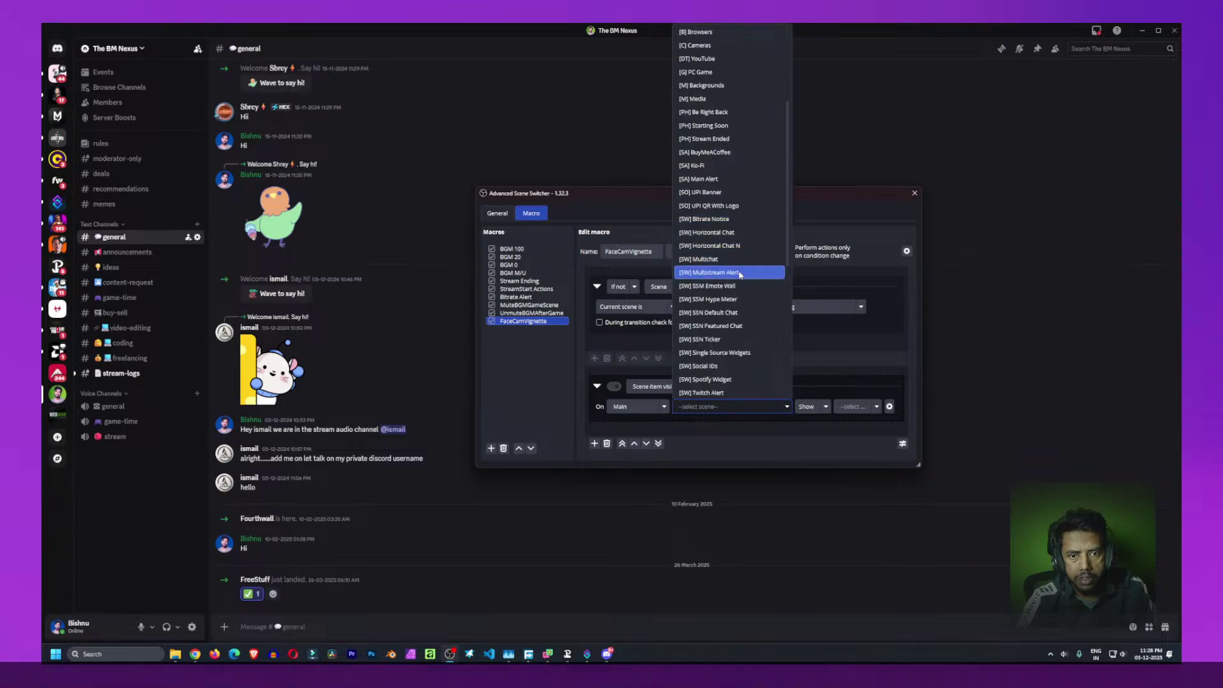
{"action": "scroll", "coordinate": [728, 332], "scroll_direction": "down", "scroll_amount": 6}
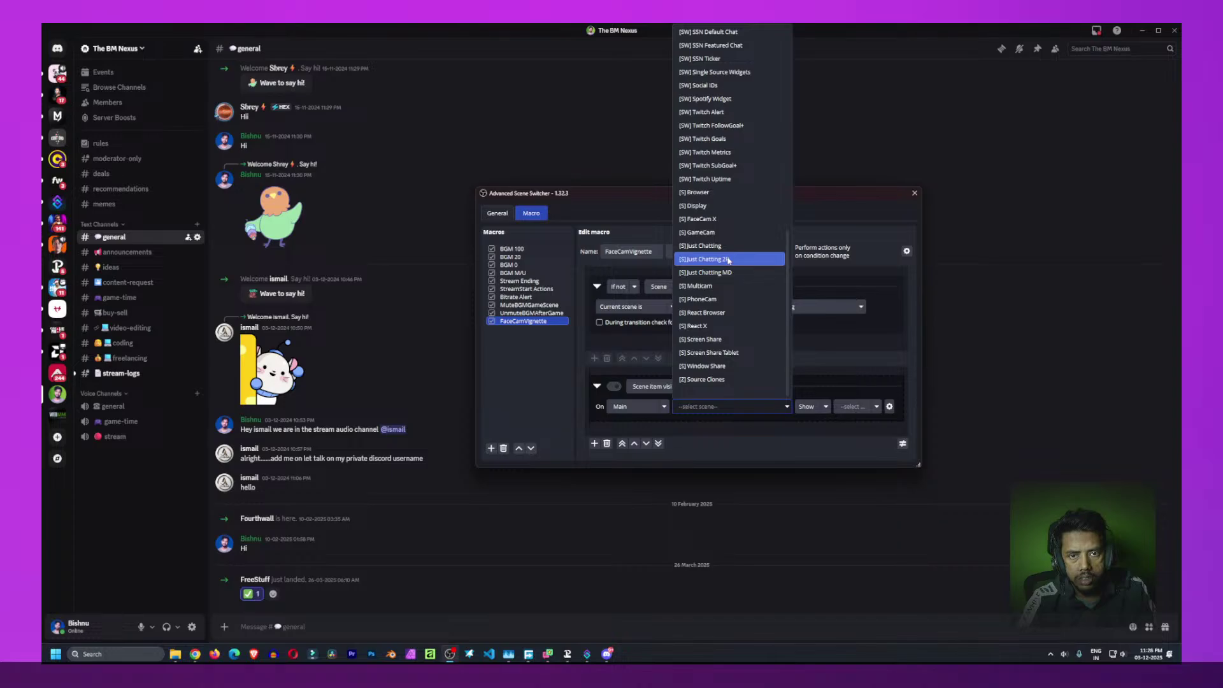
{"action": "scroll", "coordinate": [729, 260], "scroll_direction": "up", "scroll_amount": 12}
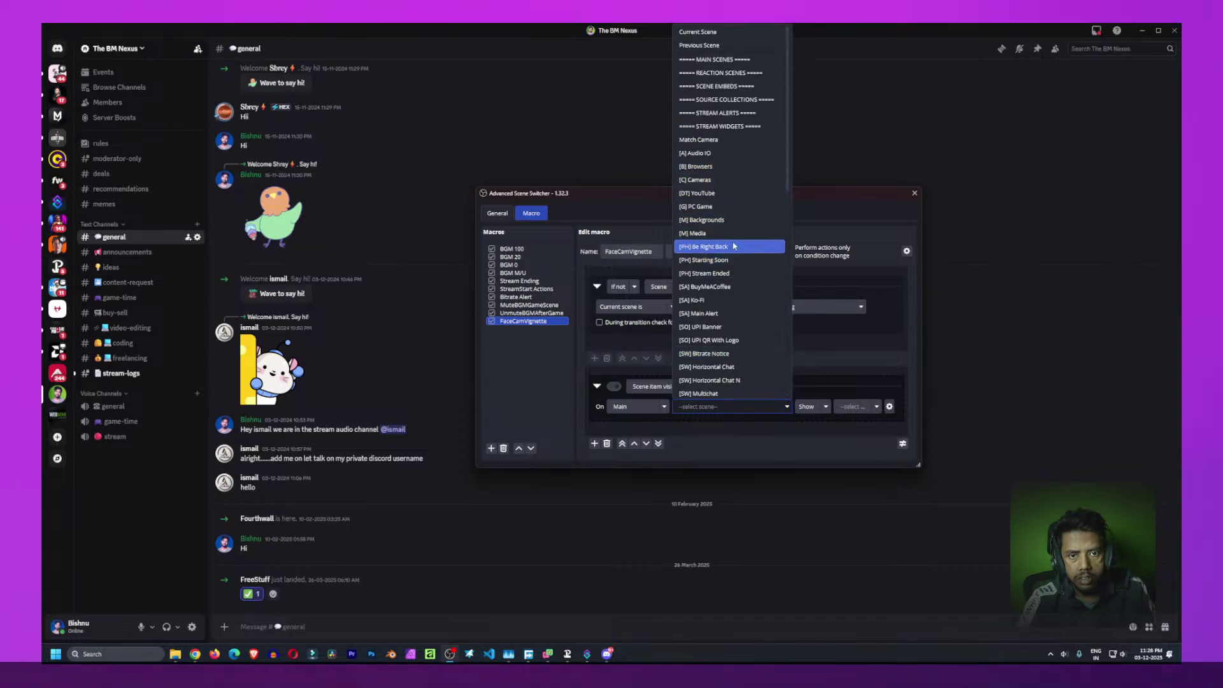
{"action": "scroll", "coordinate": [728, 261], "scroll_direction": "down", "scroll_amount": 2}
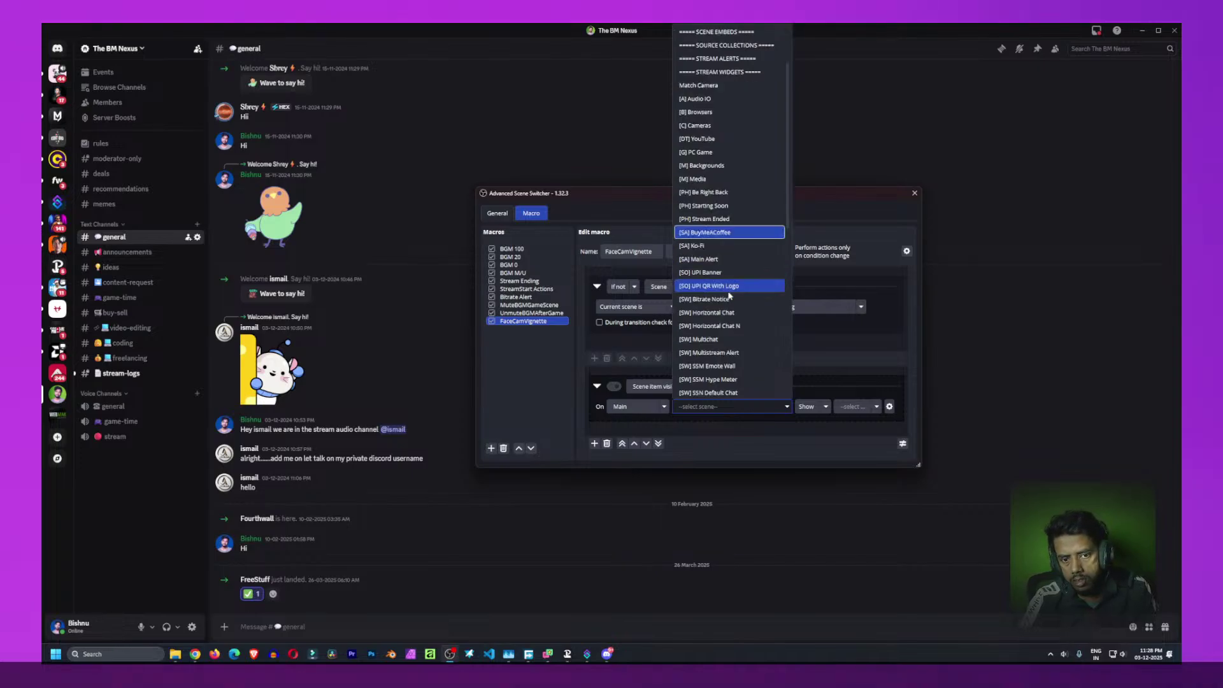
{"action": "scroll", "coordinate": [722, 328], "scroll_direction": "down", "scroll_amount": 4}
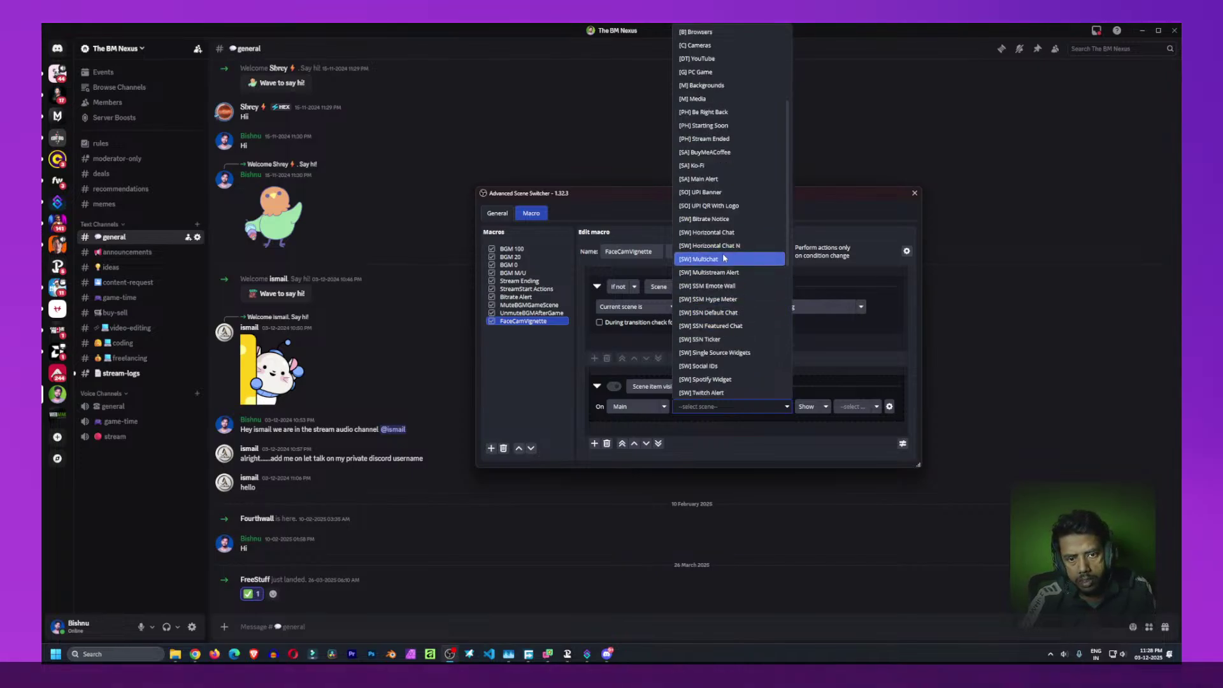
{"action": "scroll", "coordinate": [716, 335], "scroll_direction": "down", "scroll_amount": 2}
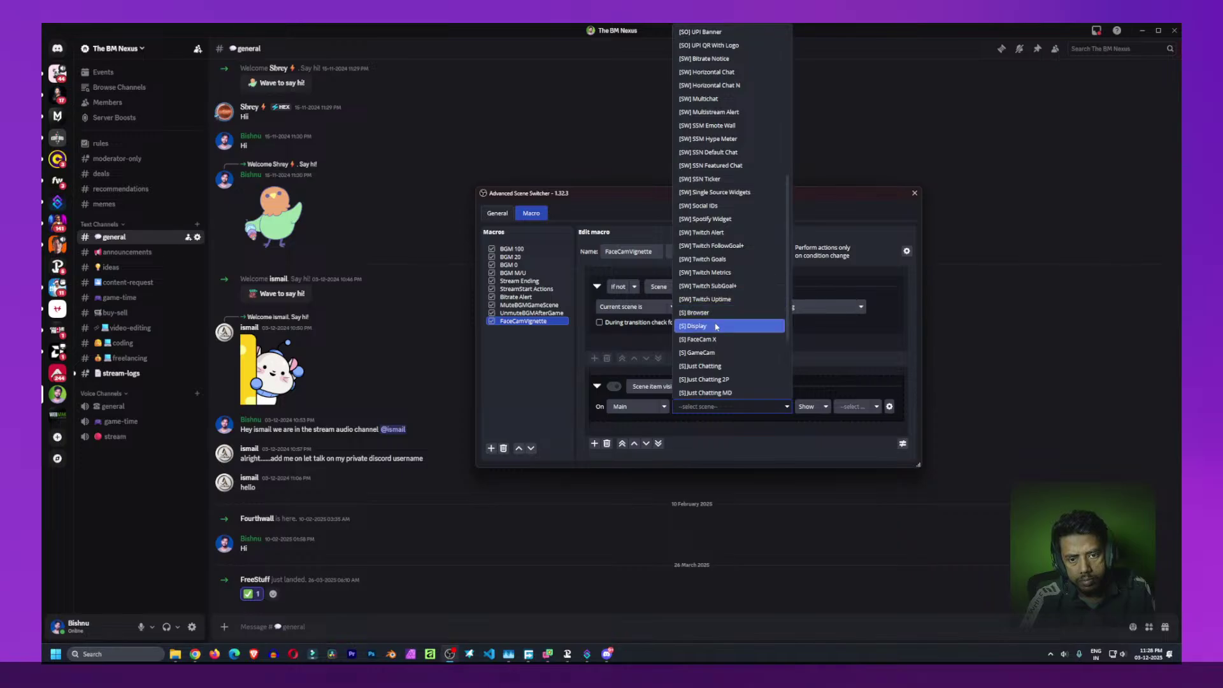
{"action": "scroll", "coordinate": [717, 326], "scroll_direction": "down", "scroll_amount": 2}
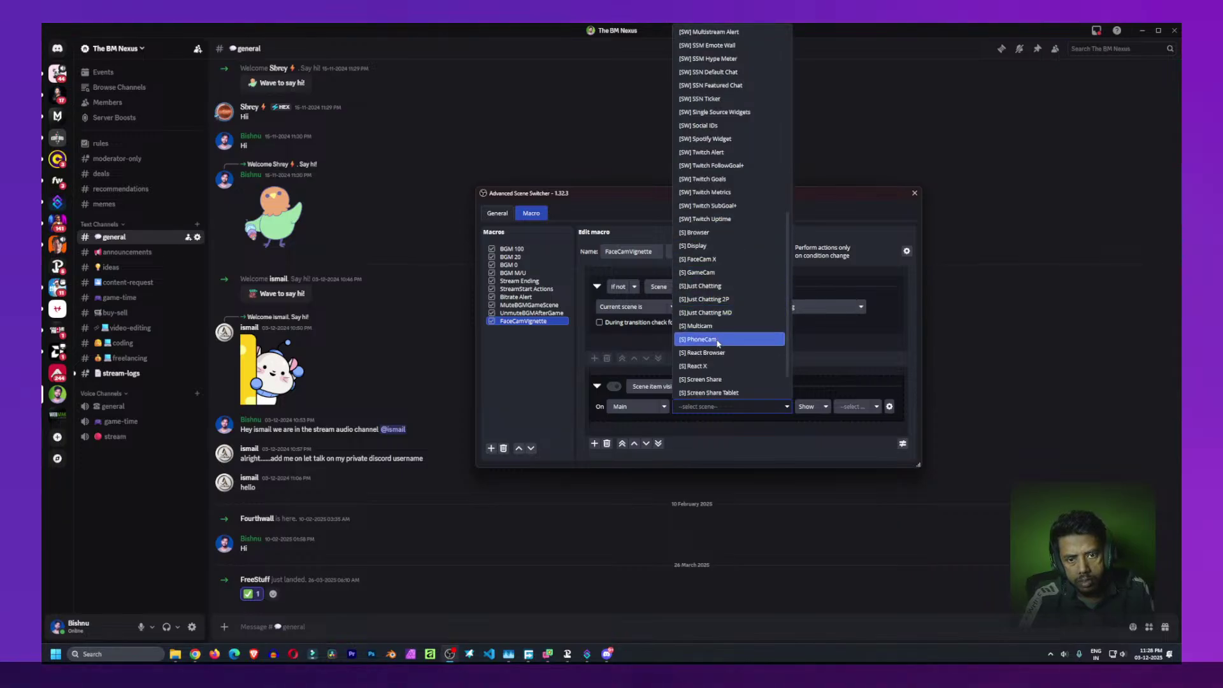
{"action": "scroll", "coordinate": [718, 335], "scroll_direction": "down", "scroll_amount": 1}
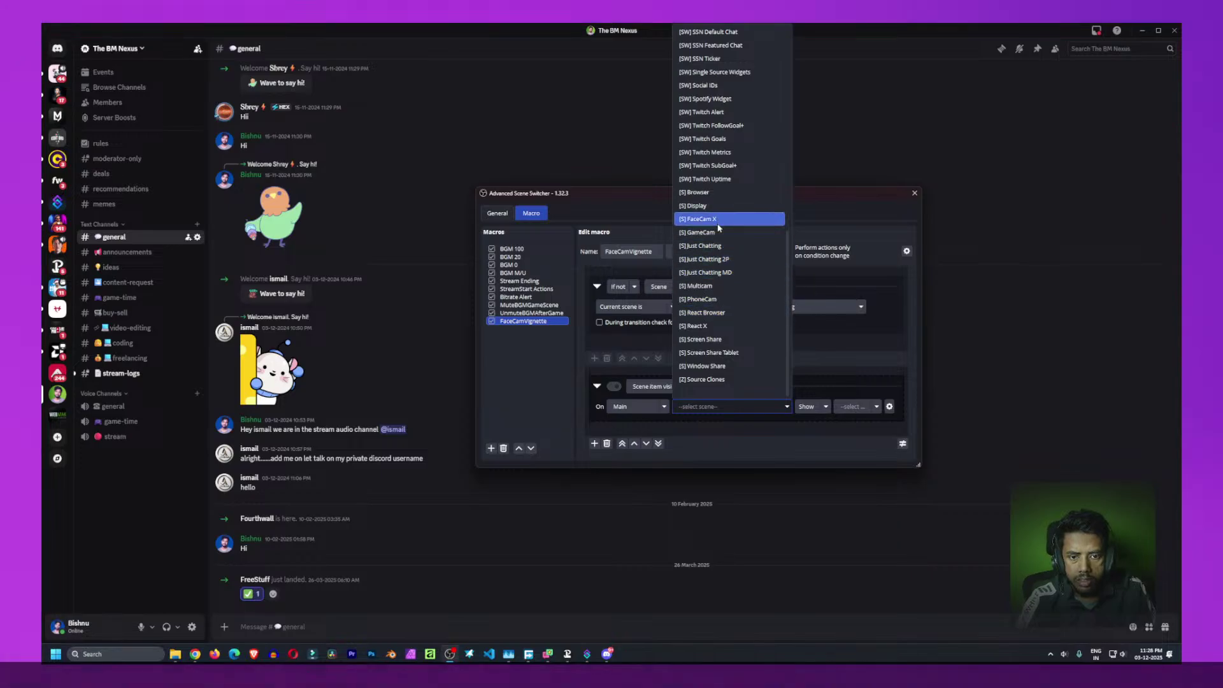
{"action": "scroll", "coordinate": [718, 228], "scroll_direction": "up", "scroll_amount": 6}
{"action": "scroll", "coordinate": [718, 228], "scroll_direction": "up", "scroll_amount": 2}
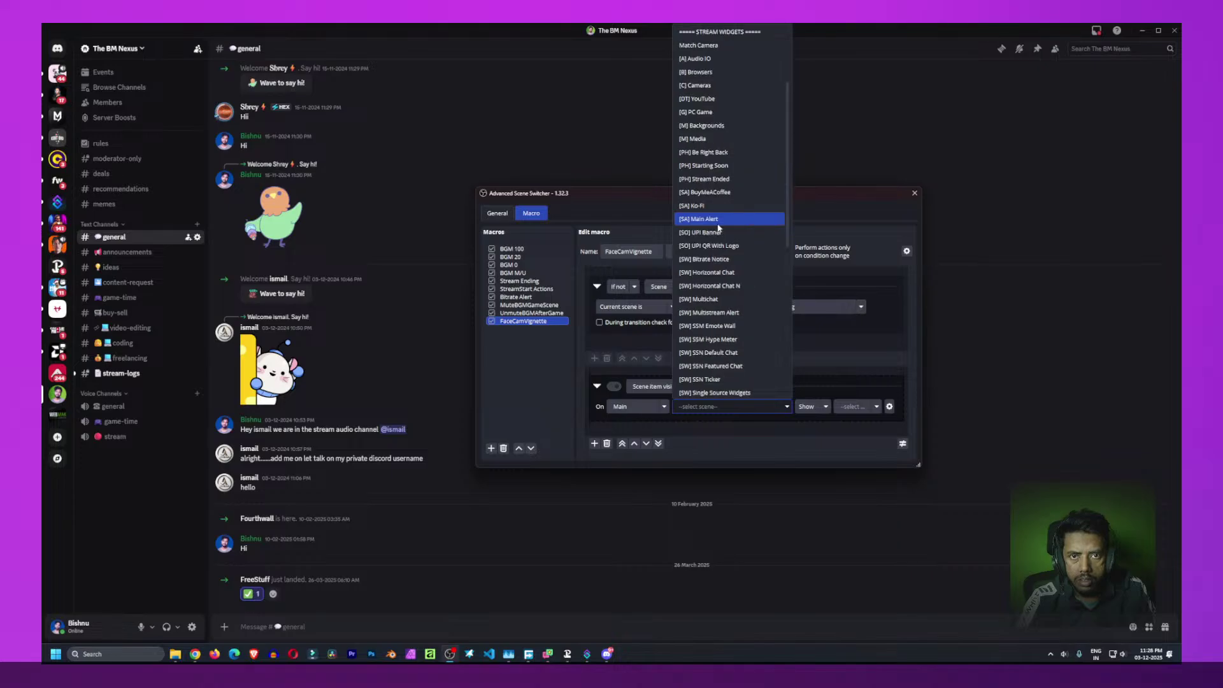
{"action": "scroll", "coordinate": [719, 227], "scroll_direction": "up", "scroll_amount": 2}
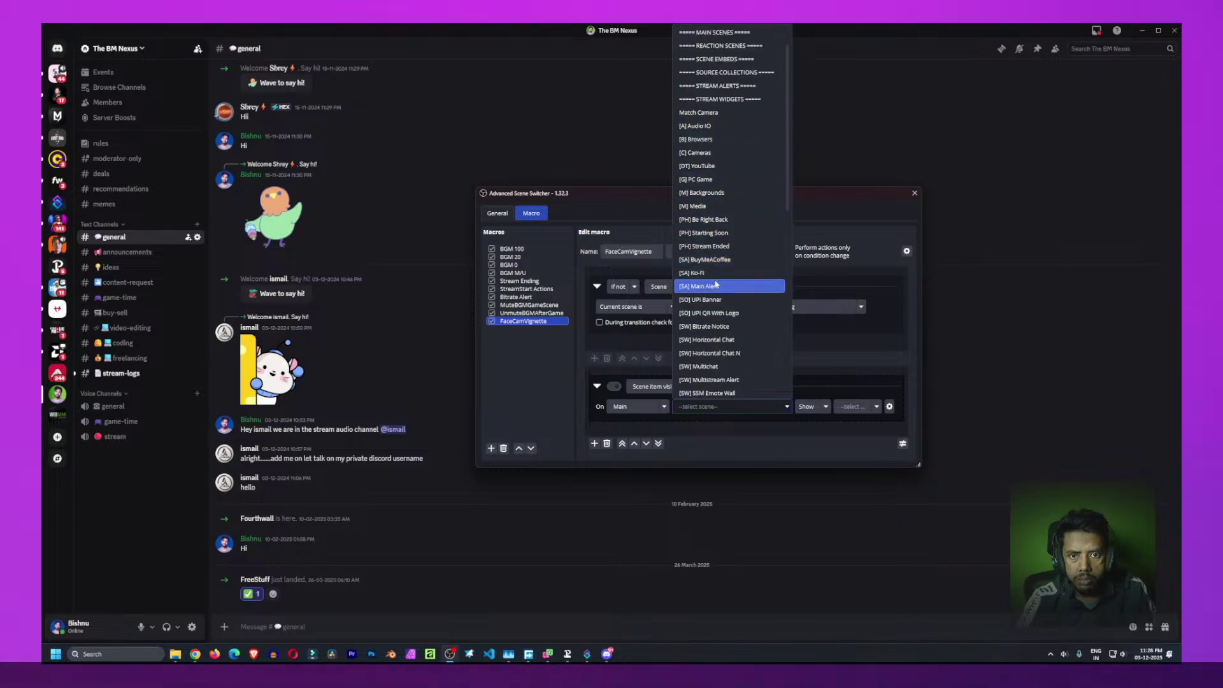
{"action": "scroll", "coordinate": [714, 327], "scroll_direction": "down", "scroll_amount": 4}
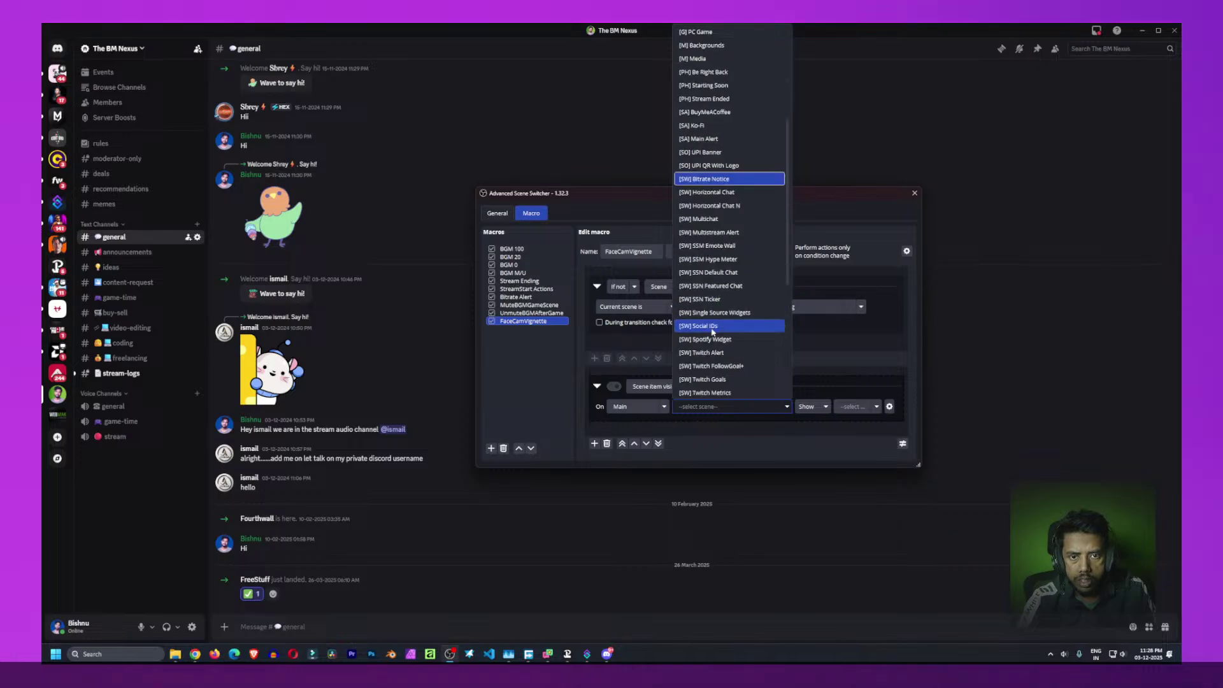
{"action": "scroll", "coordinate": [712, 331], "scroll_direction": "up", "scroll_amount": 5}
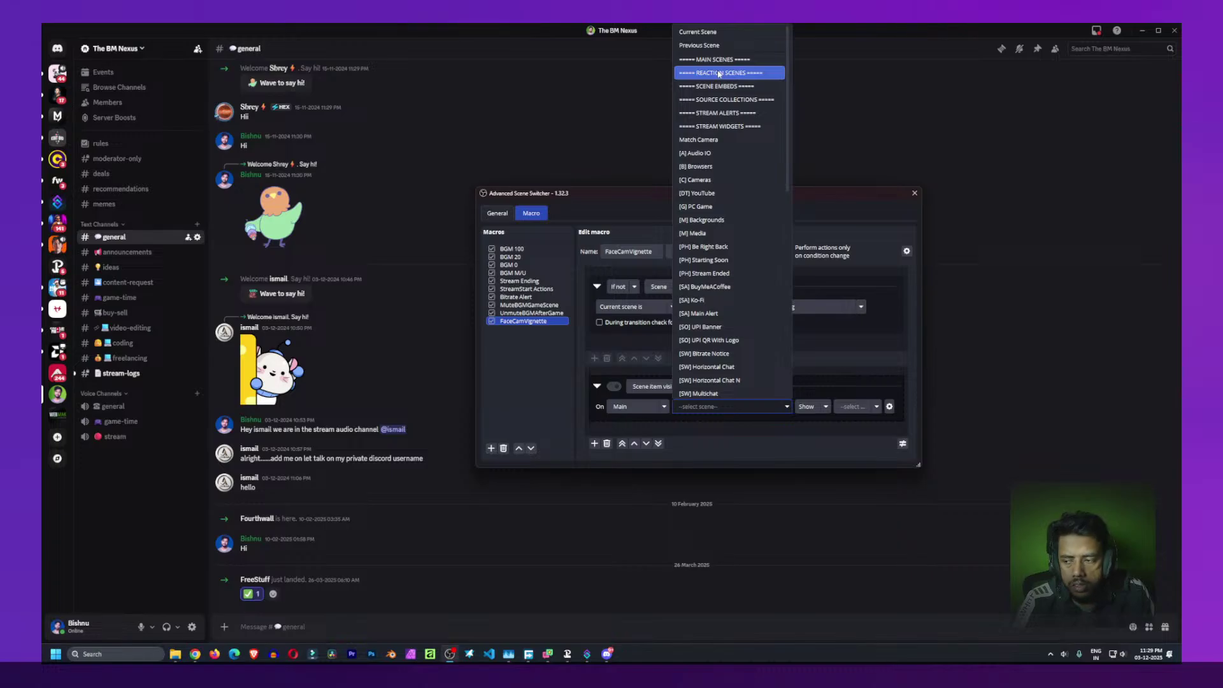
{"action": "left_click", "coordinate": [655, 350]}
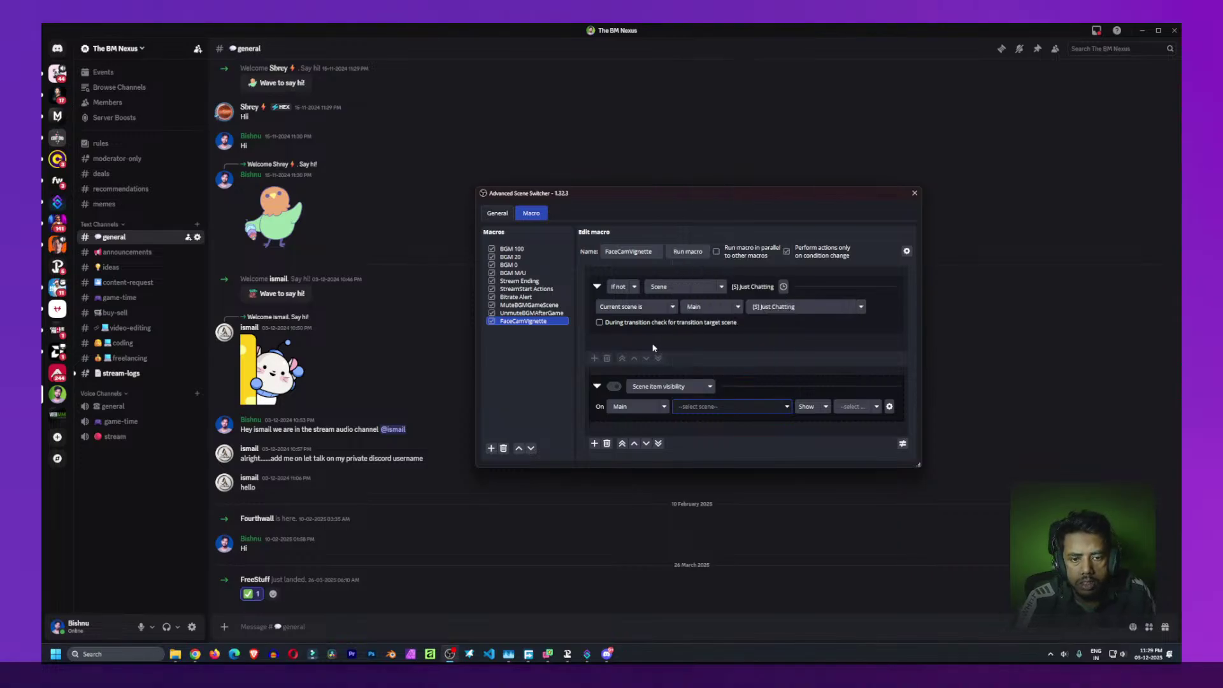
{"action": "left_click", "coordinate": [678, 385]}
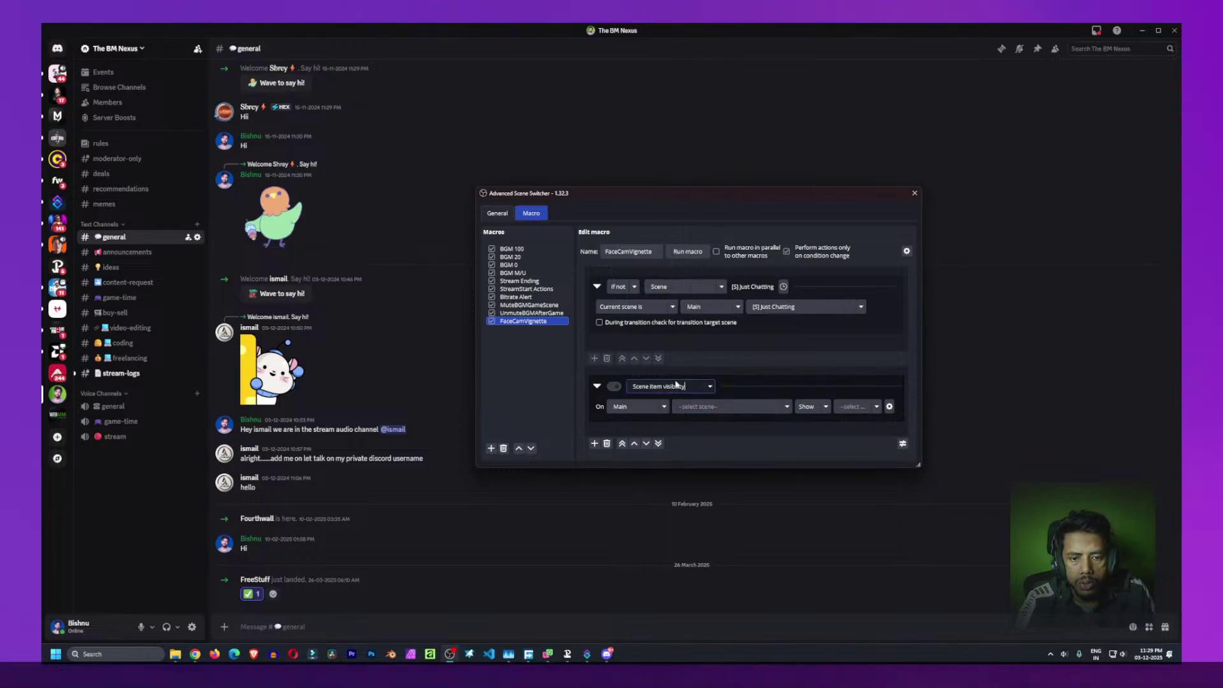
Change the FaceCamVignette macro action's type to OBS setting
{"action": "left_click", "coordinate": [711, 388]}
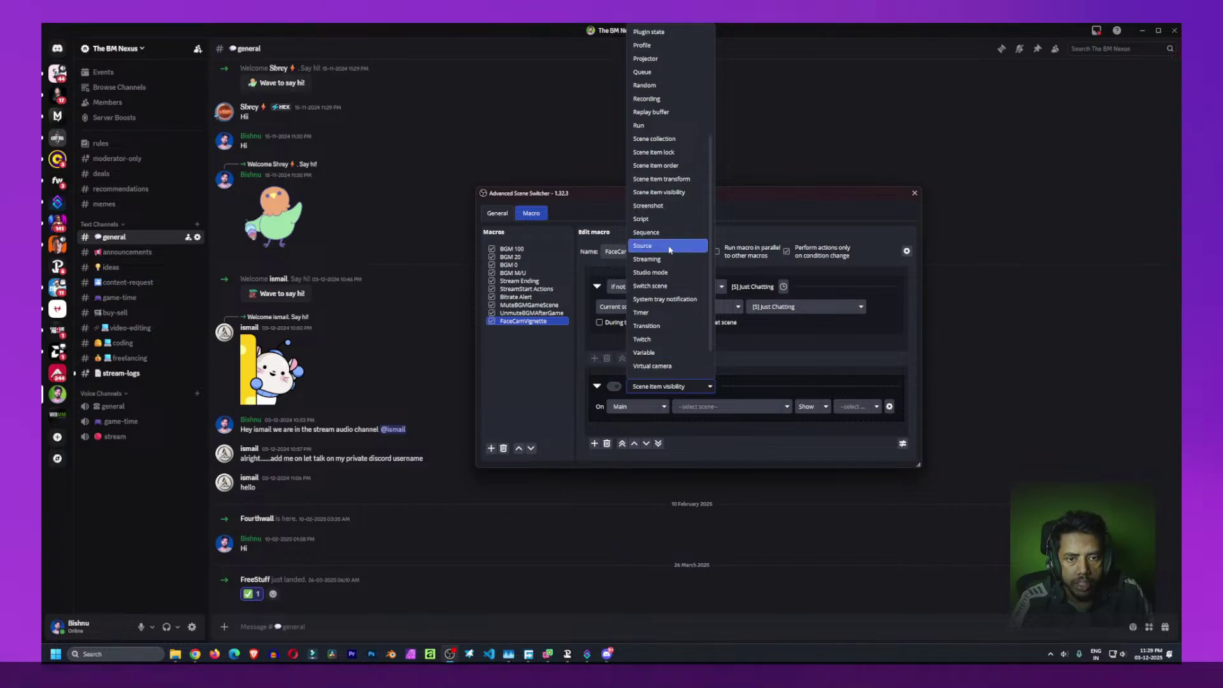
{"action": "scroll", "coordinate": [669, 250], "scroll_direction": "up", "scroll_amount": 5}
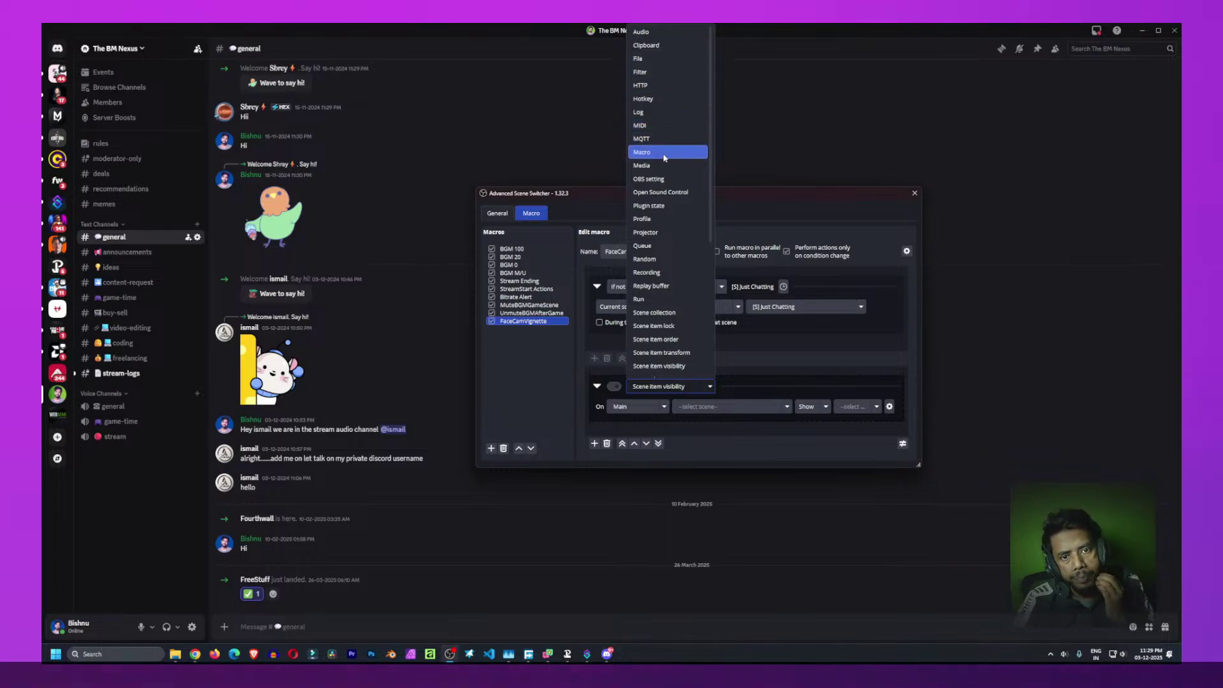
{"action": "left_click", "coordinate": [664, 178]}
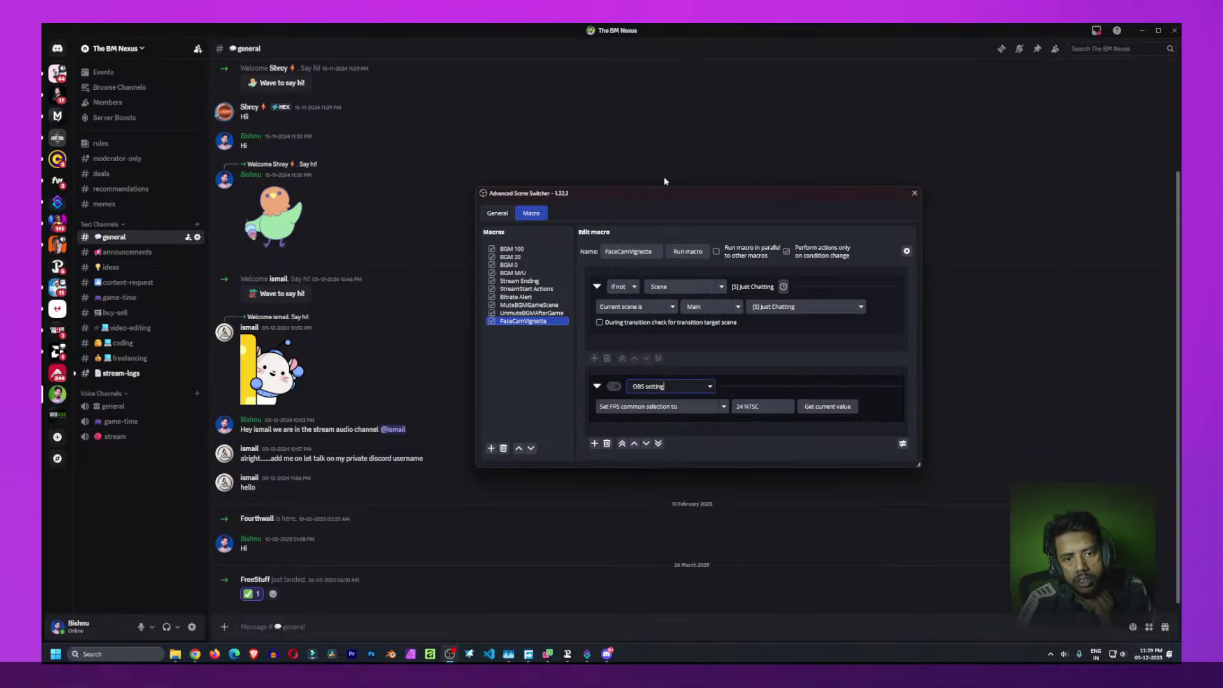
Change the macro action's type from OBS setting to Source
{"action": "left_click", "coordinate": [710, 386]}
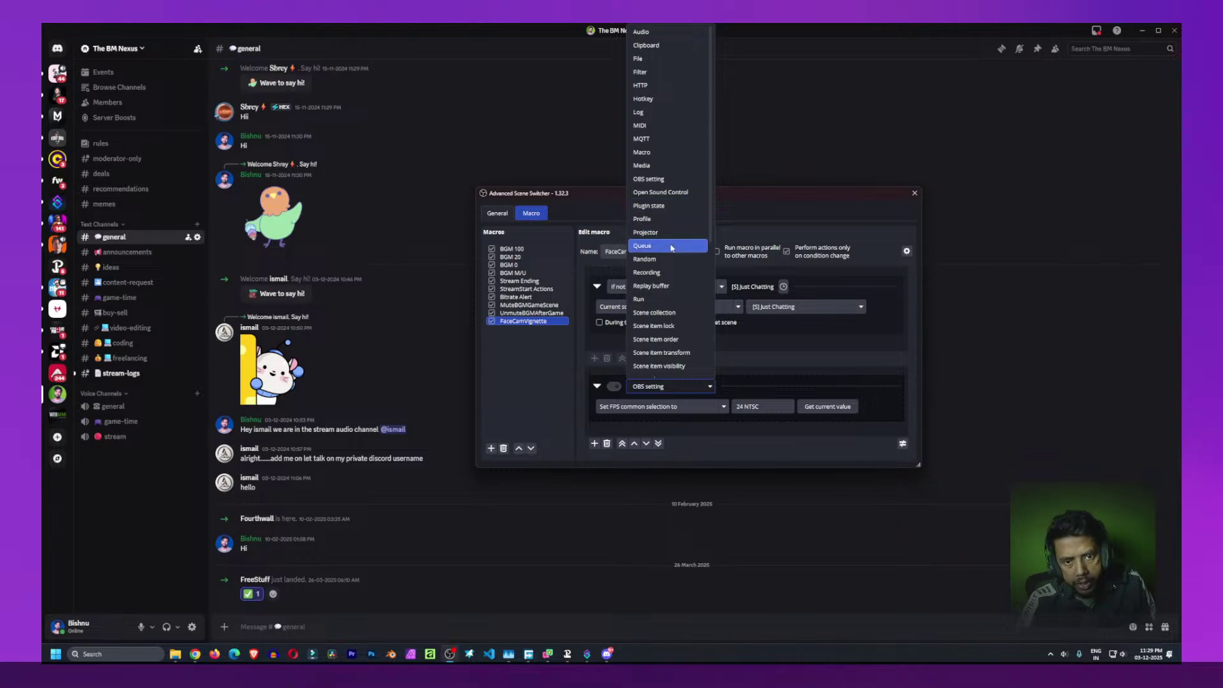
{"action": "scroll", "coordinate": [675, 280], "scroll_direction": "down", "scroll_amount": 2}
{"action": "scroll", "coordinate": [669, 268], "scroll_direction": "down", "scroll_amount": 2}
{"action": "scroll", "coordinate": [668, 290], "scroll_direction": "down", "scroll_amount": 2}
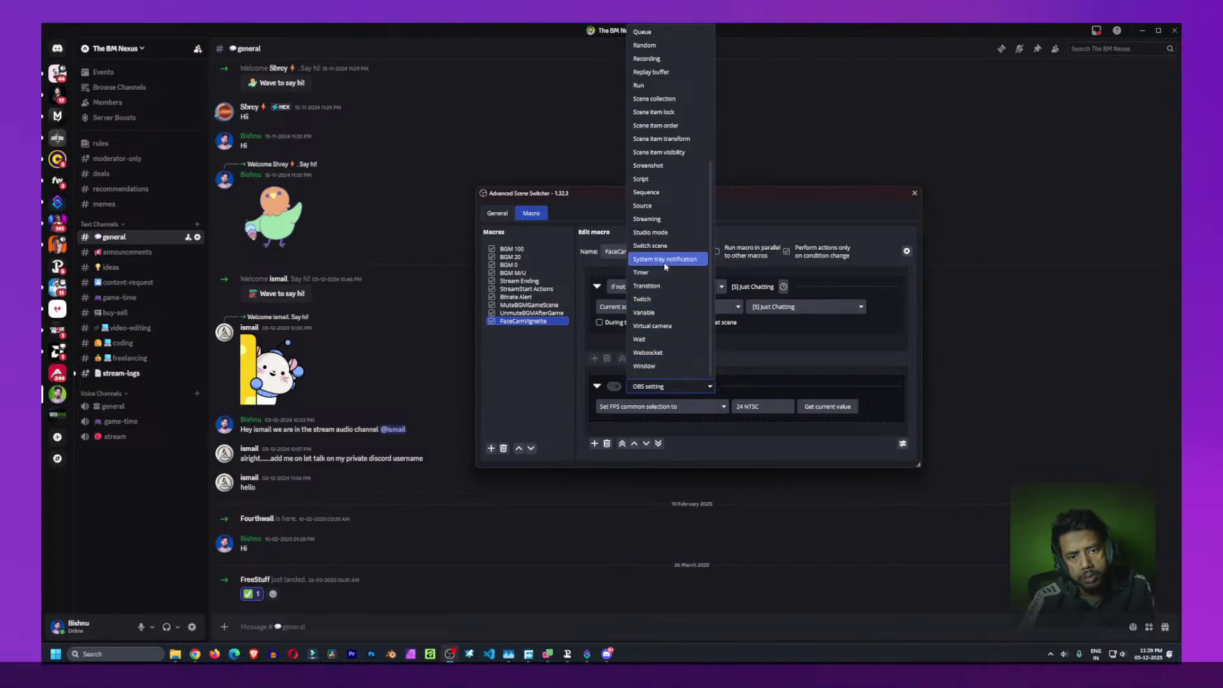
{"action": "left_click", "coordinate": [666, 204]}
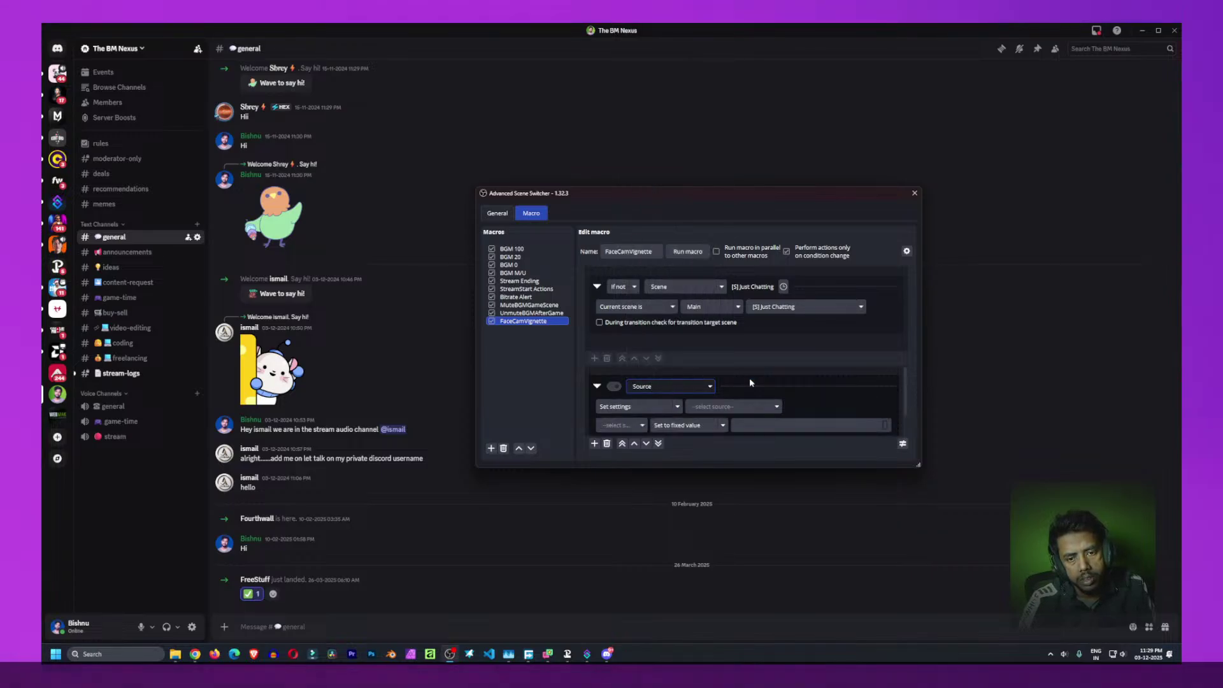
Review the operations available for the Source action and set it to Enable
{"action": "left_click", "coordinate": [676, 410]}
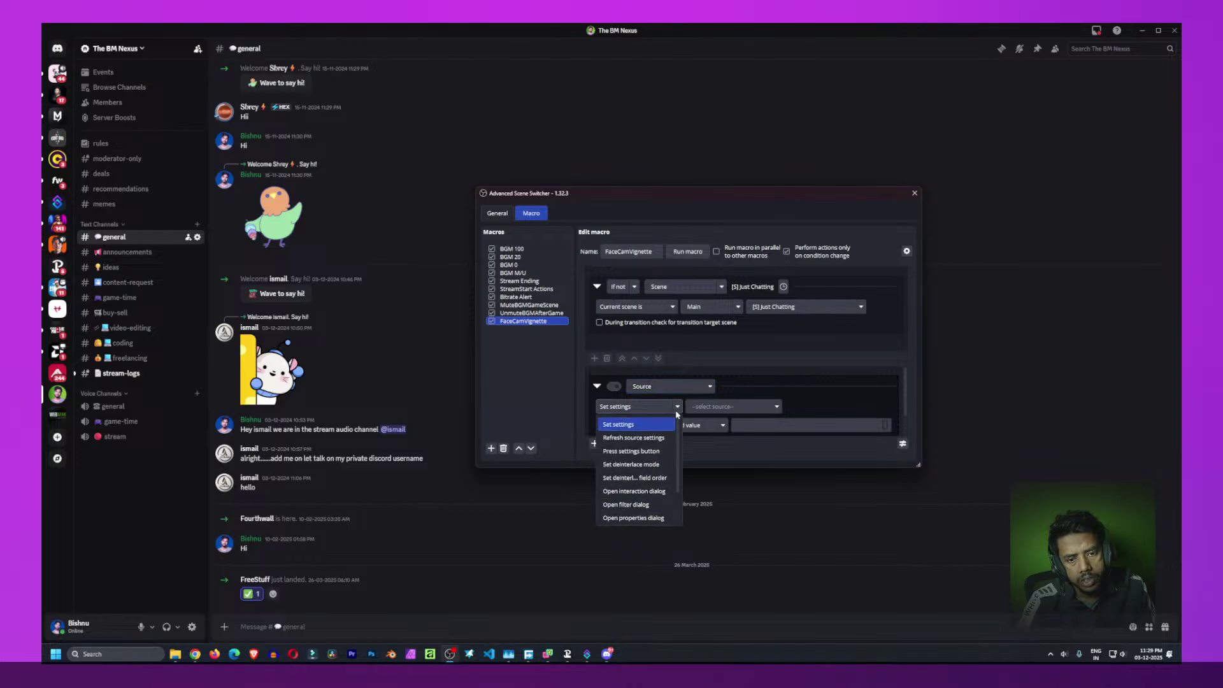
{"action": "scroll", "coordinate": [649, 512], "scroll_direction": "down", "scroll_amount": 2}
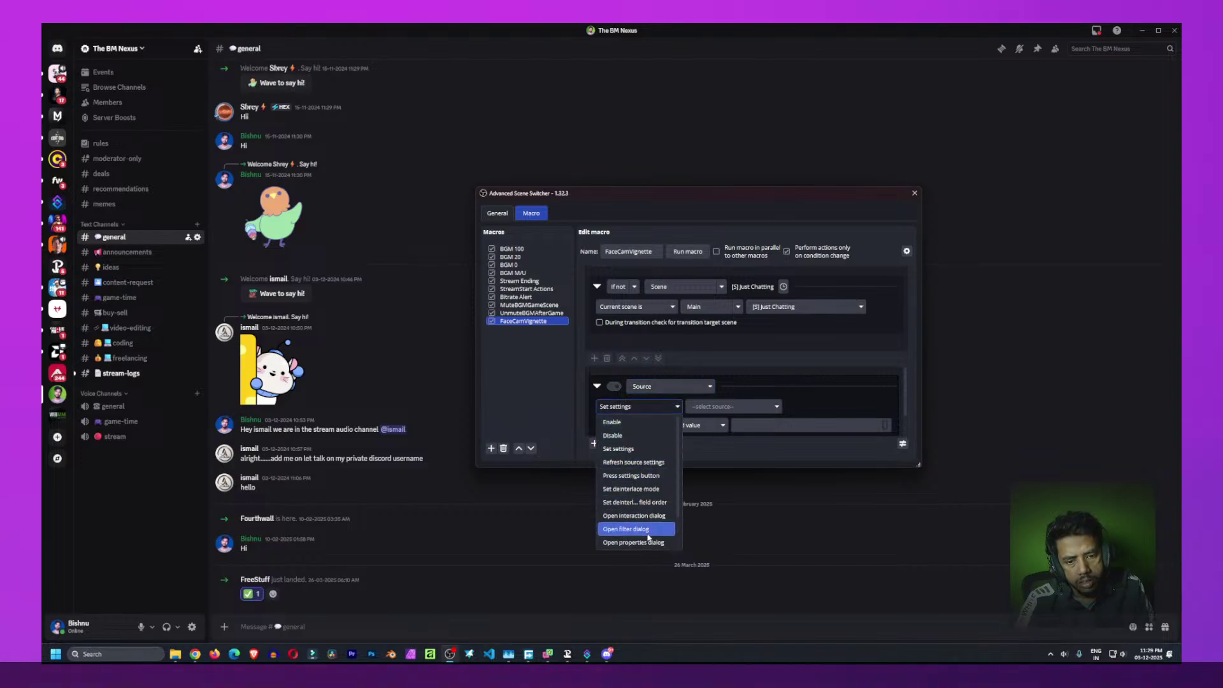
{"action": "scroll", "coordinate": [647, 522], "scroll_direction": "down", "scroll_amount": 1}
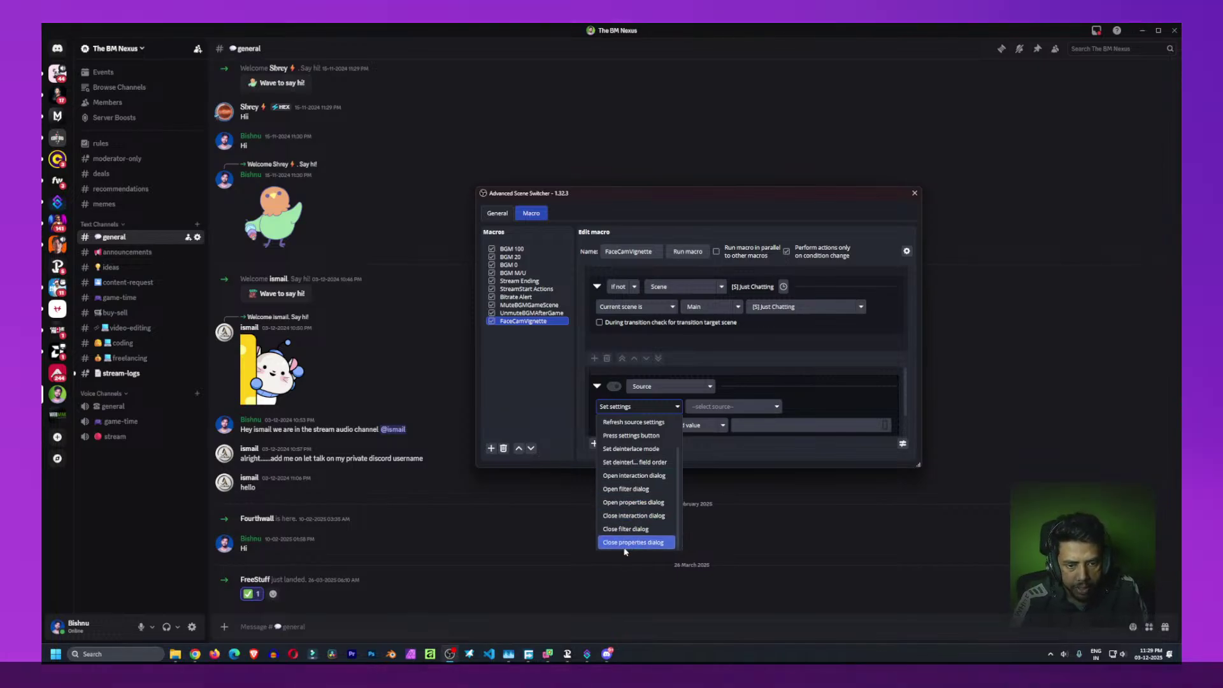
{"action": "scroll", "coordinate": [627, 485], "scroll_direction": "up", "scroll_amount": 3}
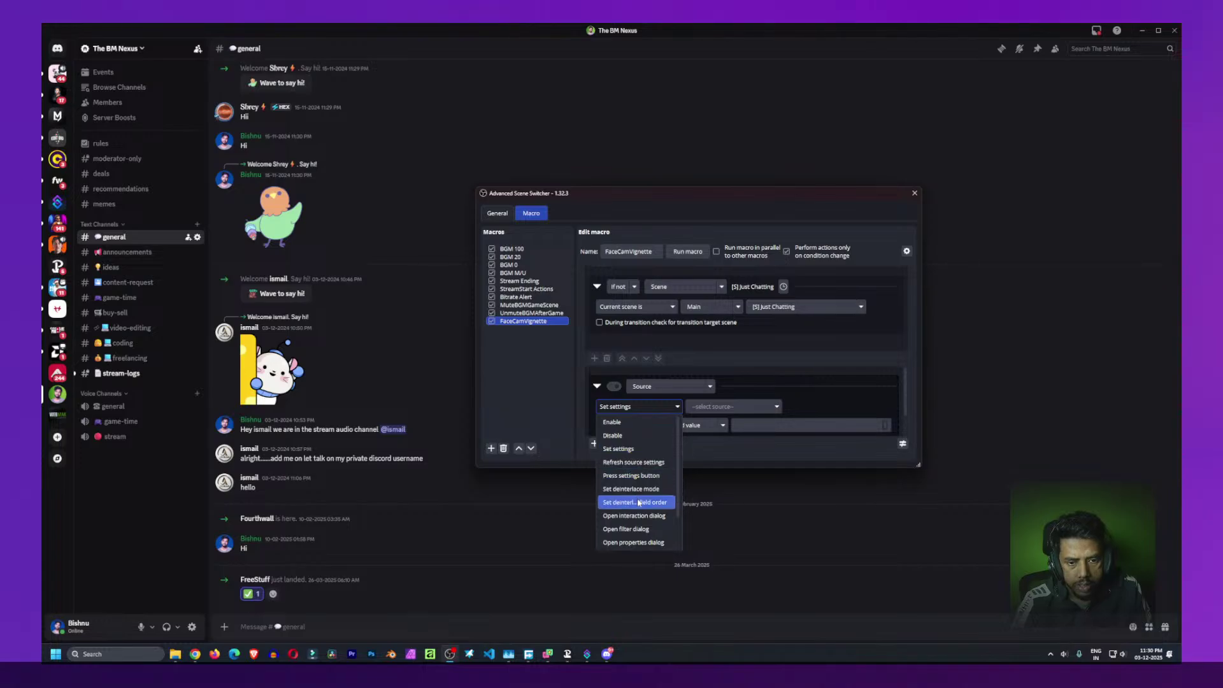
{"action": "scroll", "coordinate": [639, 542], "scroll_direction": "down", "scroll_amount": 1}
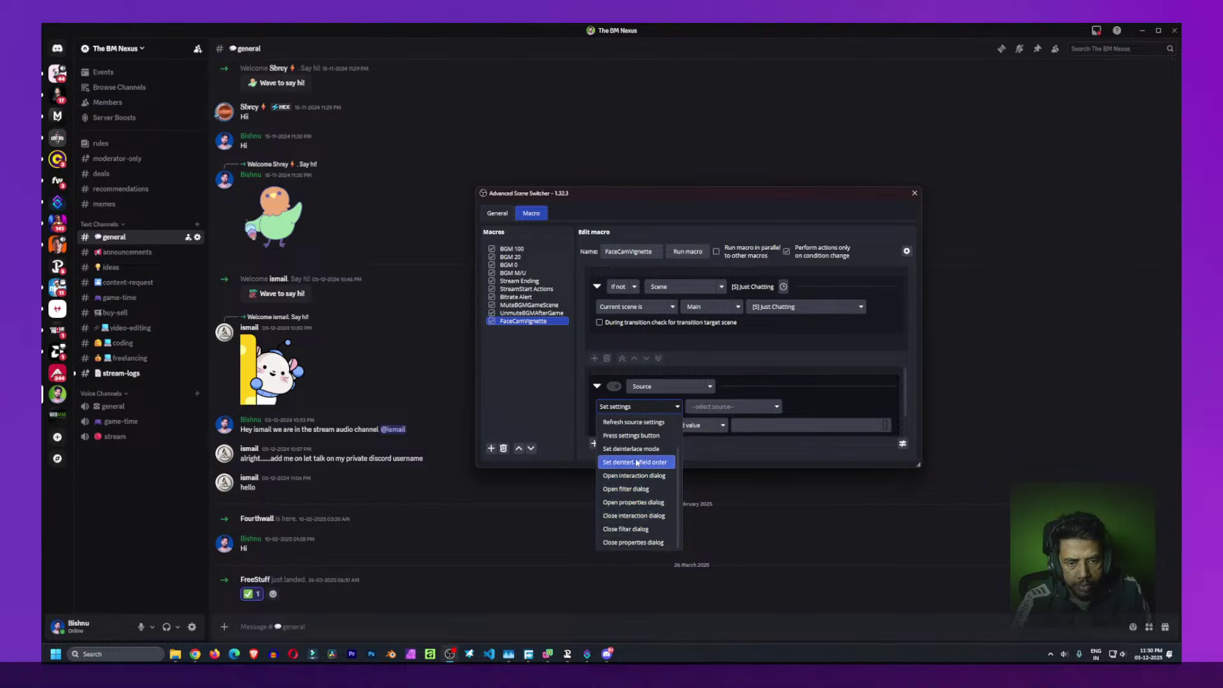
{"action": "scroll", "coordinate": [637, 469], "scroll_direction": "up", "scroll_amount": 1}
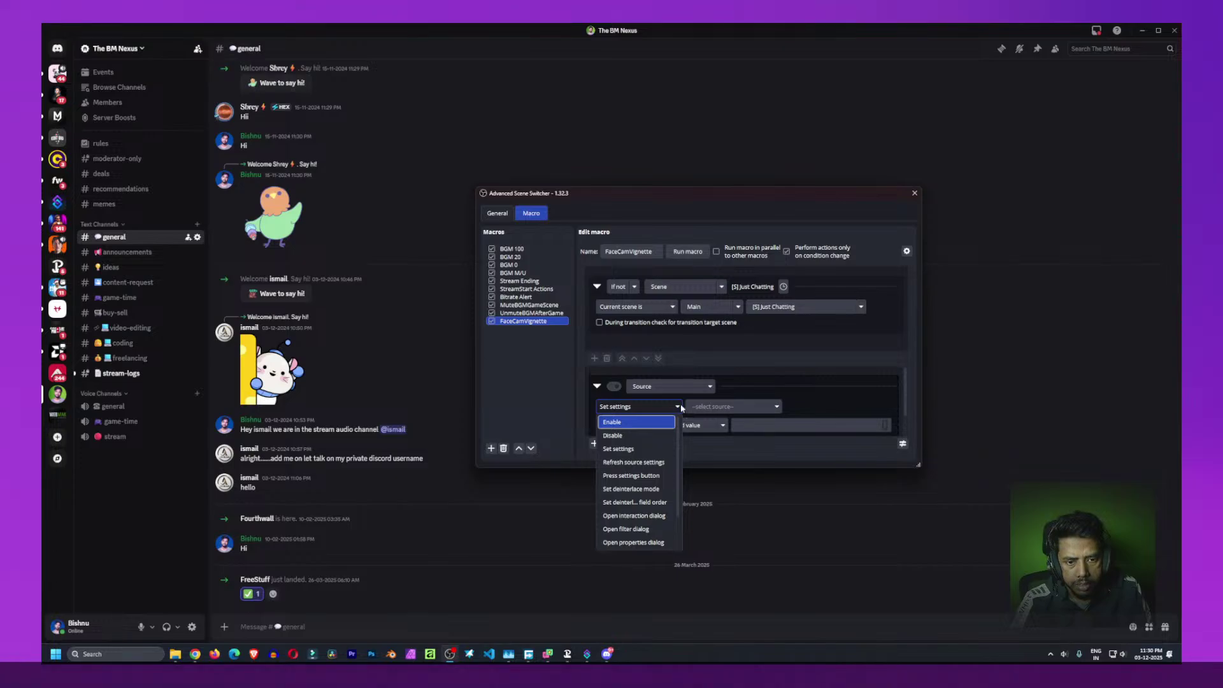
{"action": "left_click", "coordinate": [634, 424]}
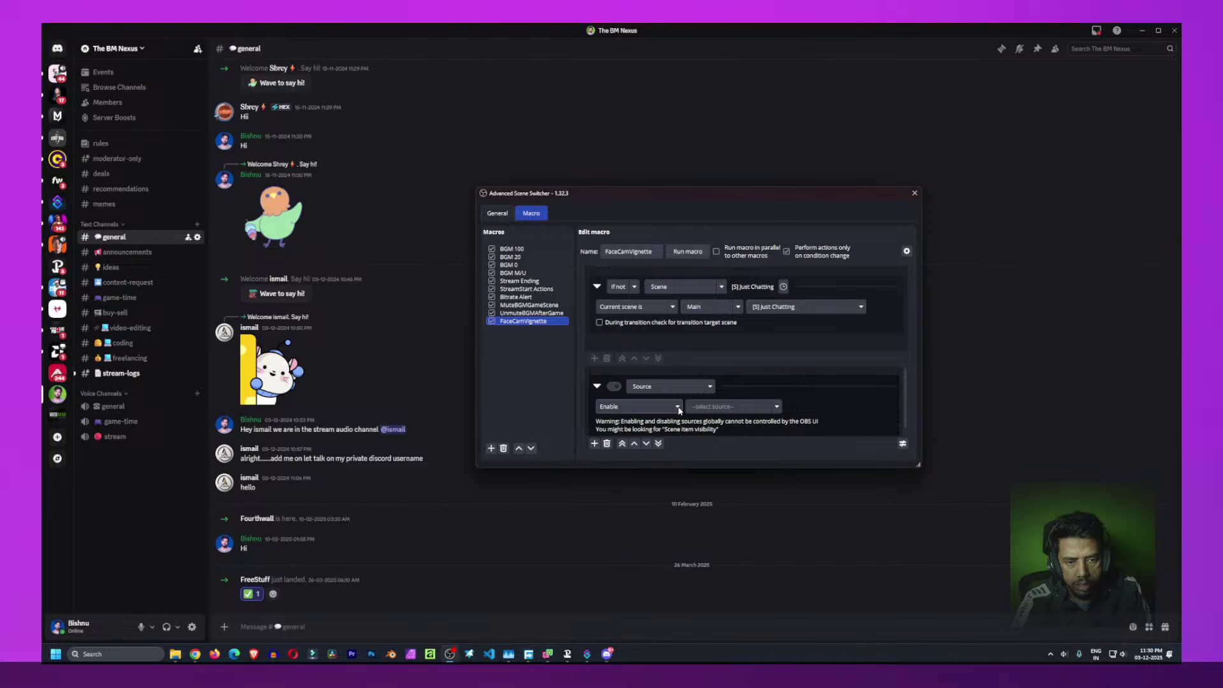
Set the Source action's operation to Disable and its target source to [C] Nvidia Camera
{"action": "left_click", "coordinate": [677, 407]}
{"action": "left_click", "coordinate": [662, 435]}
{"action": "left_click", "coordinate": [777, 407]}
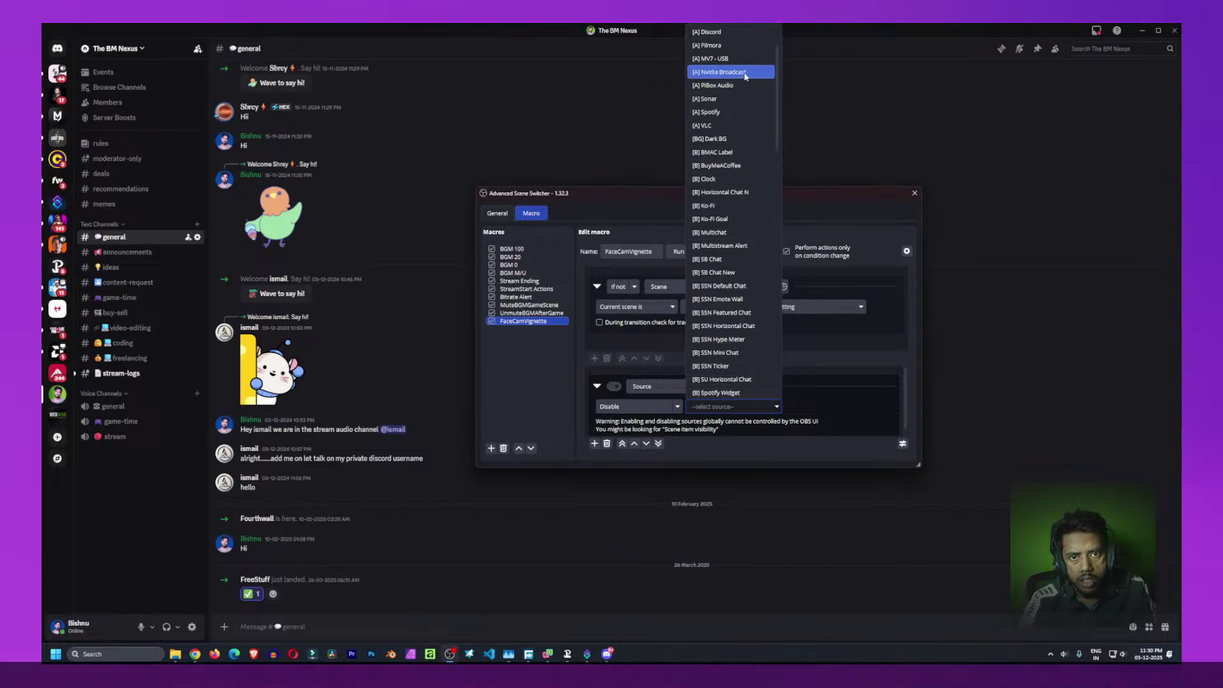
{"action": "scroll", "coordinate": [746, 75], "scroll_direction": "down", "scroll_amount": 8}
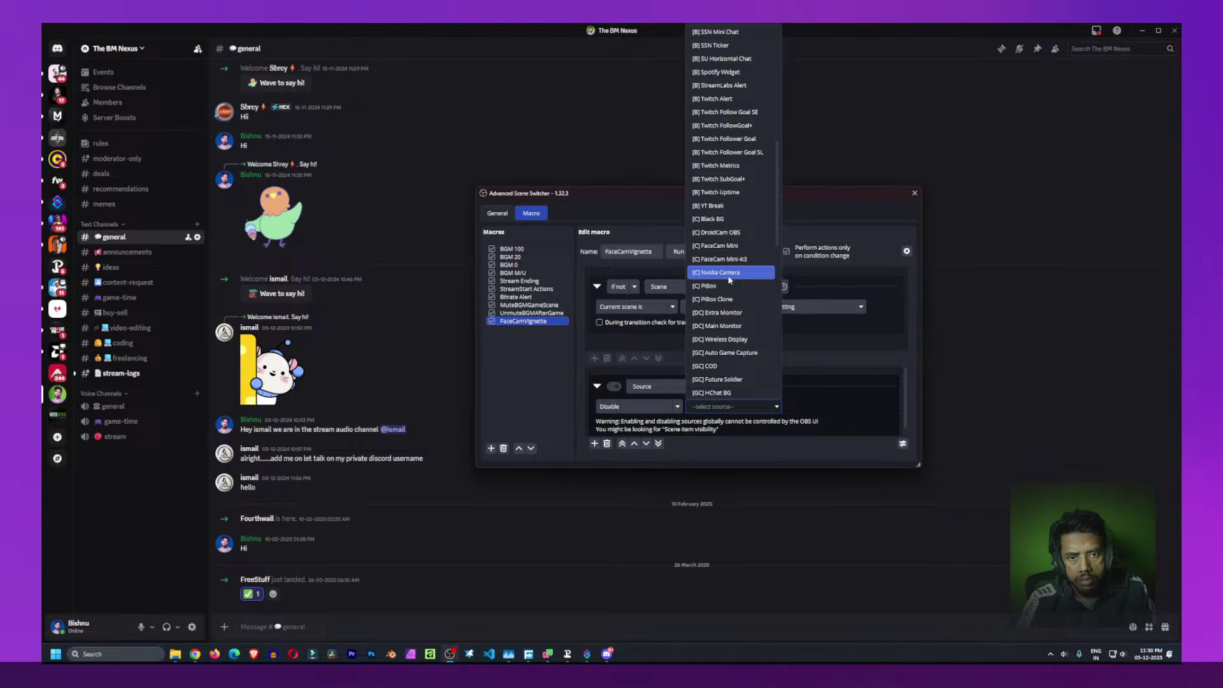
{"action": "left_click", "coordinate": [730, 274]}
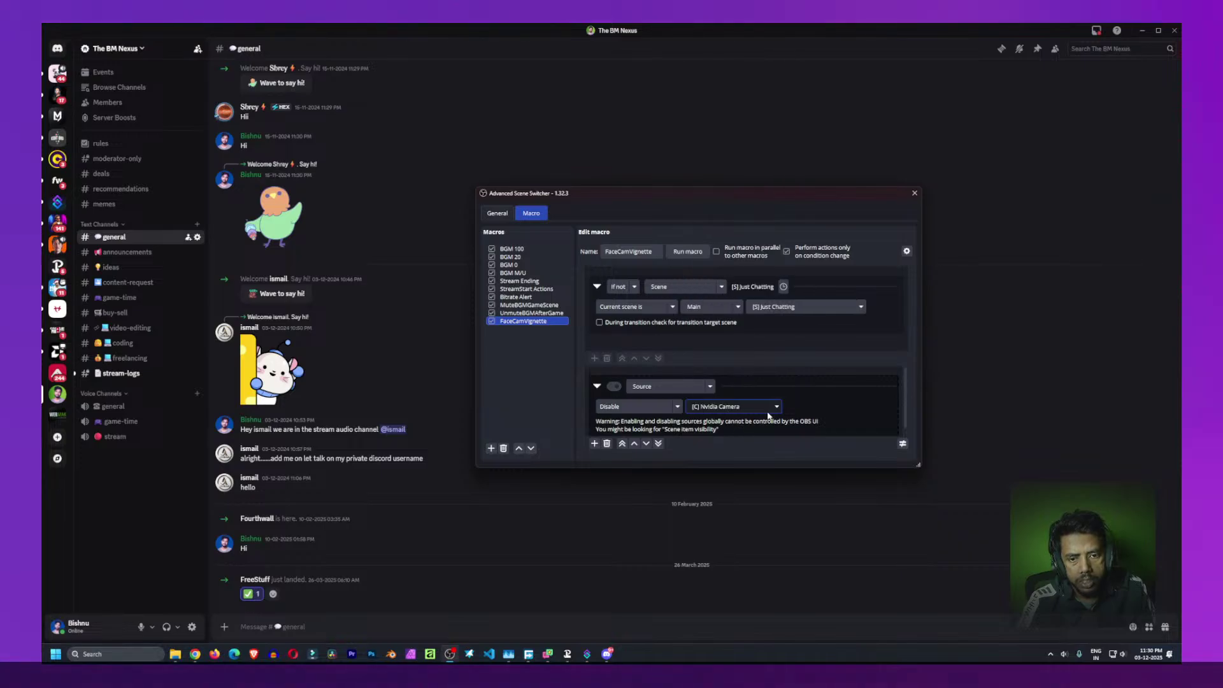
Switch the Source action to Set settings and check which [C] Nvidia Camera settings it can control, without choosing one
{"action": "left_click", "coordinate": [677, 409]}
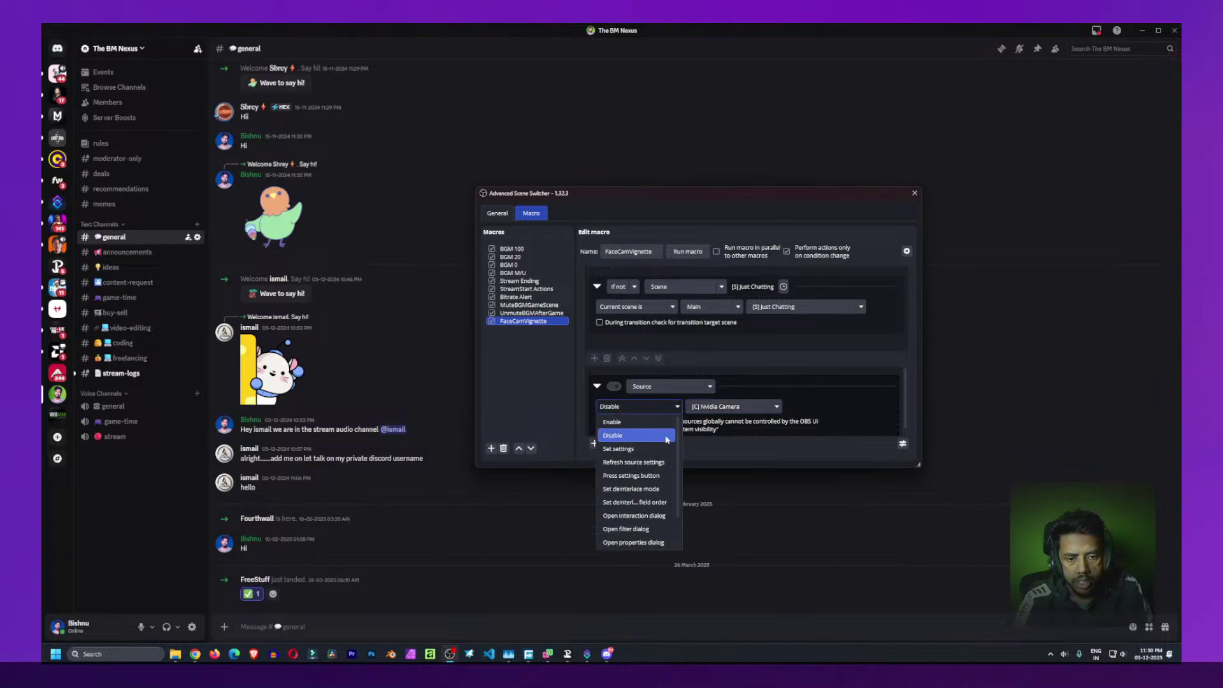
{"action": "left_click", "coordinate": [636, 448]}
{"action": "scroll", "coordinate": [816, 410], "scroll_direction": "down", "scroll_amount": 1}
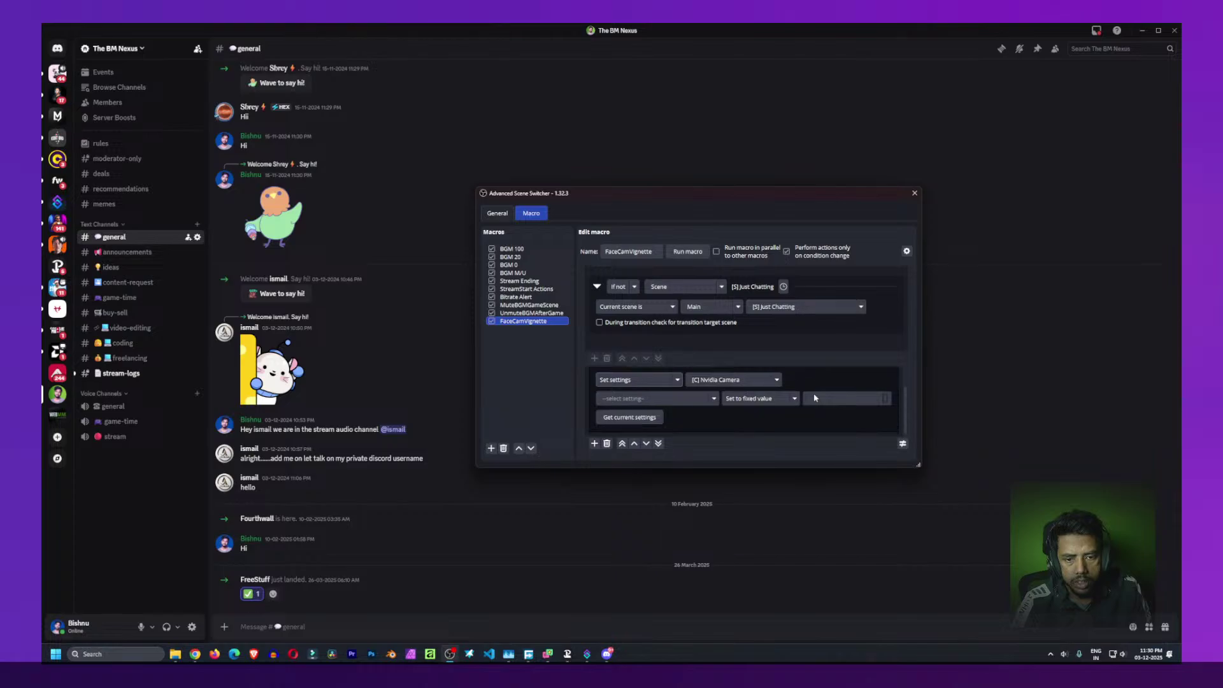
{"action": "left_click", "coordinate": [714, 399]}
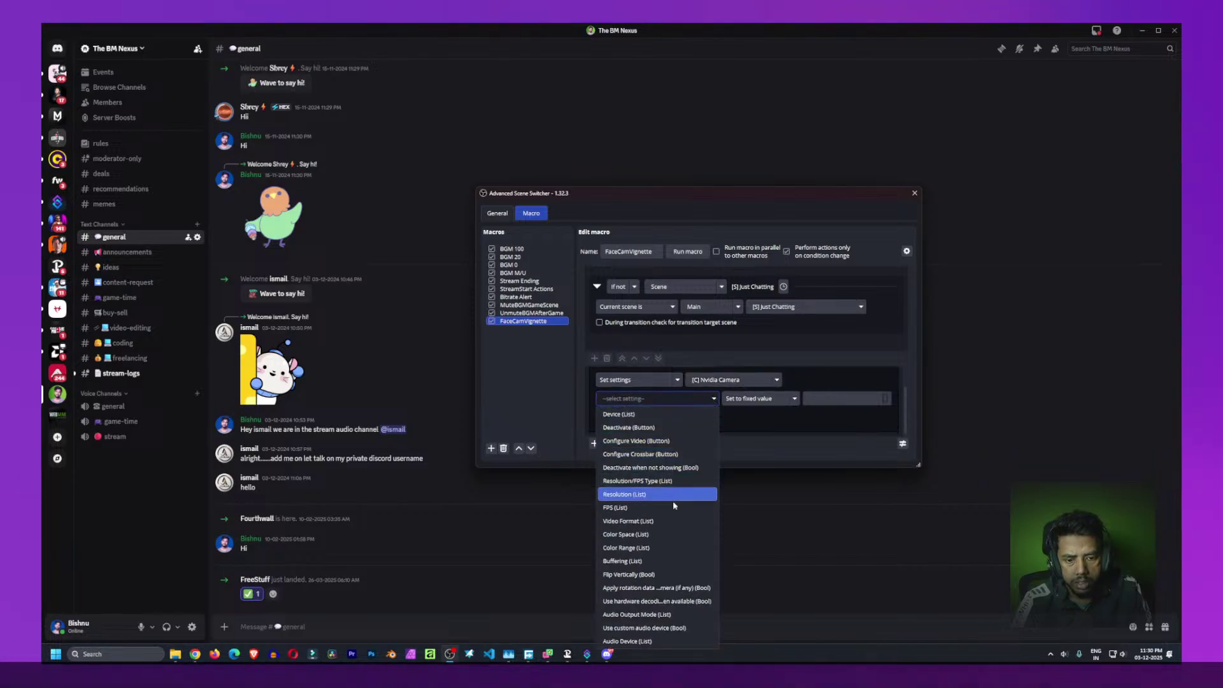
{"action": "left_click", "coordinate": [817, 381]}
Set the Source action's operation to Open filter dialog and check the other action types and operations, leaving them unselected
{"action": "left_click", "coordinate": [677, 380]}
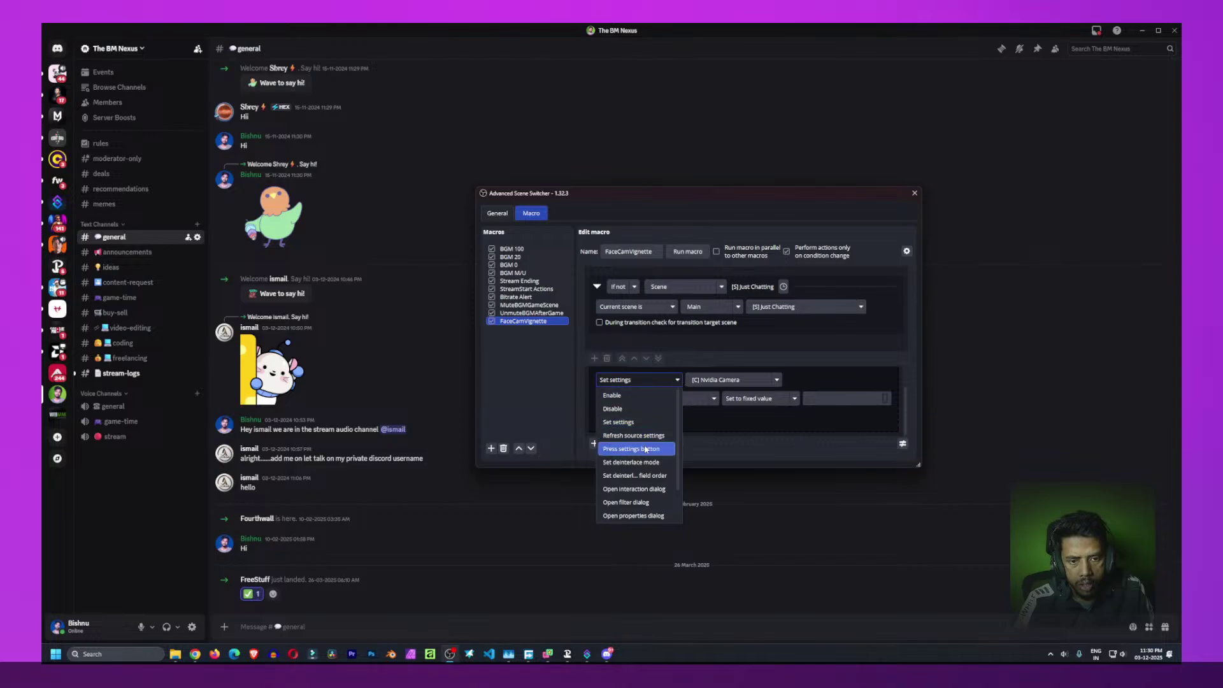
{"action": "left_click", "coordinate": [640, 503]}
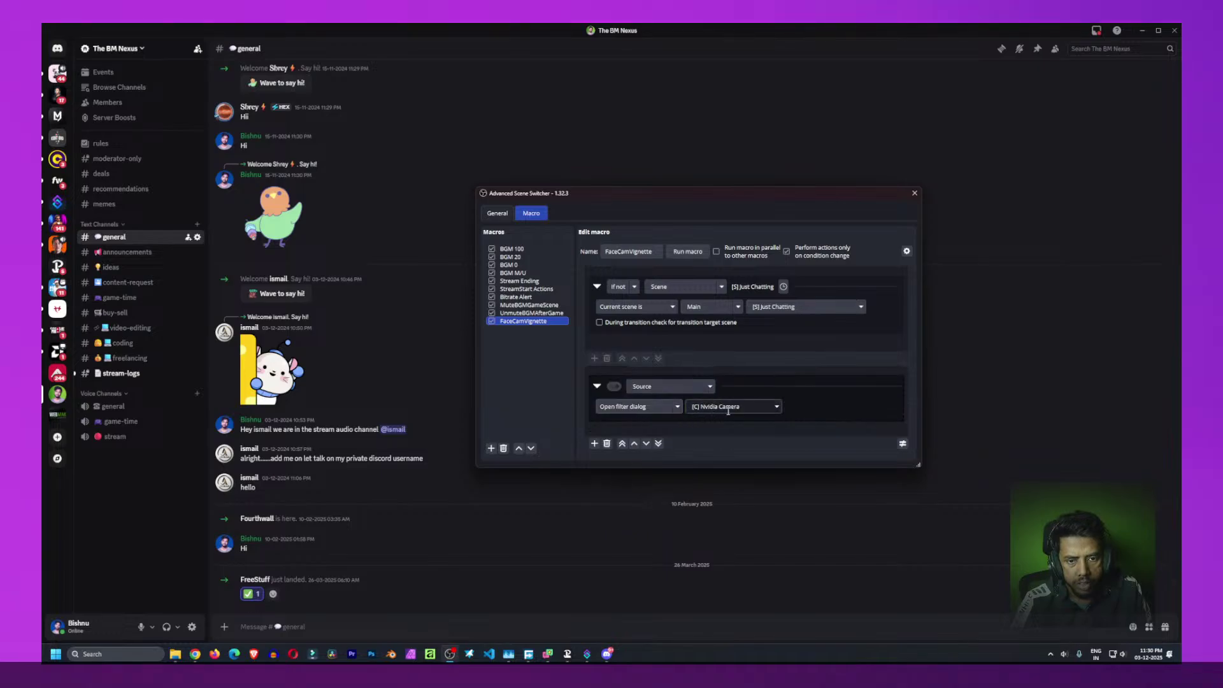
{"action": "left_click", "coordinate": [710, 386]}
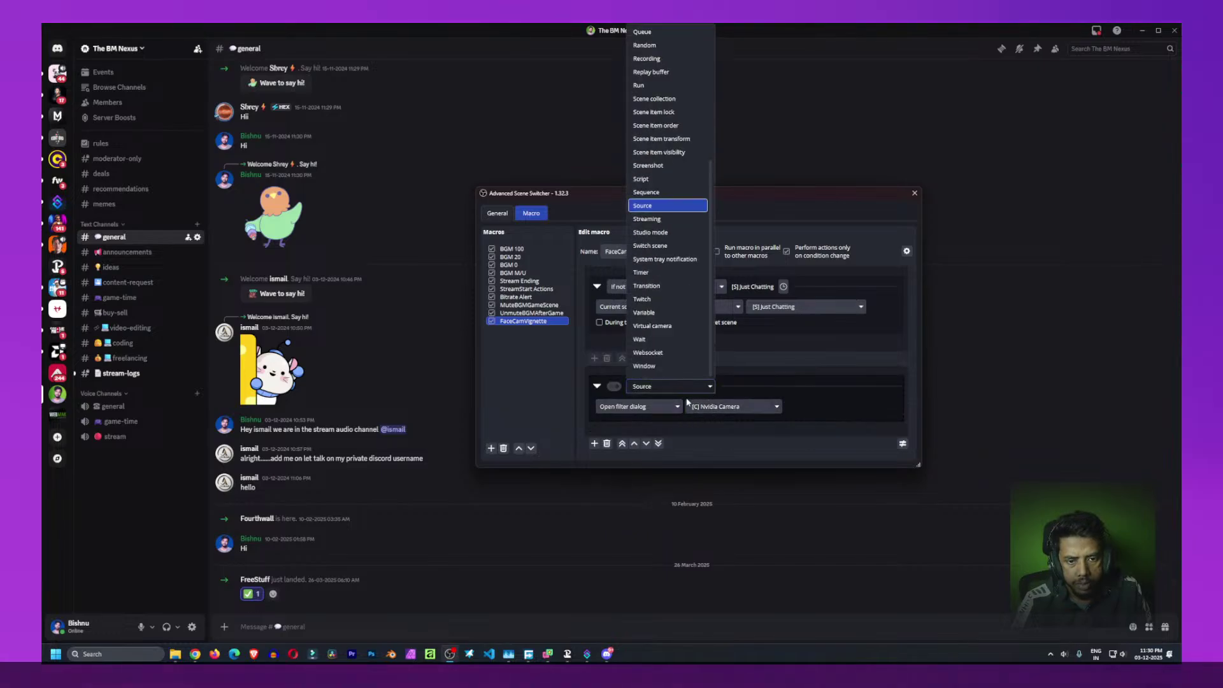
{"action": "left_click", "coordinate": [795, 384]}
{"action": "left_click", "coordinate": [678, 407]}
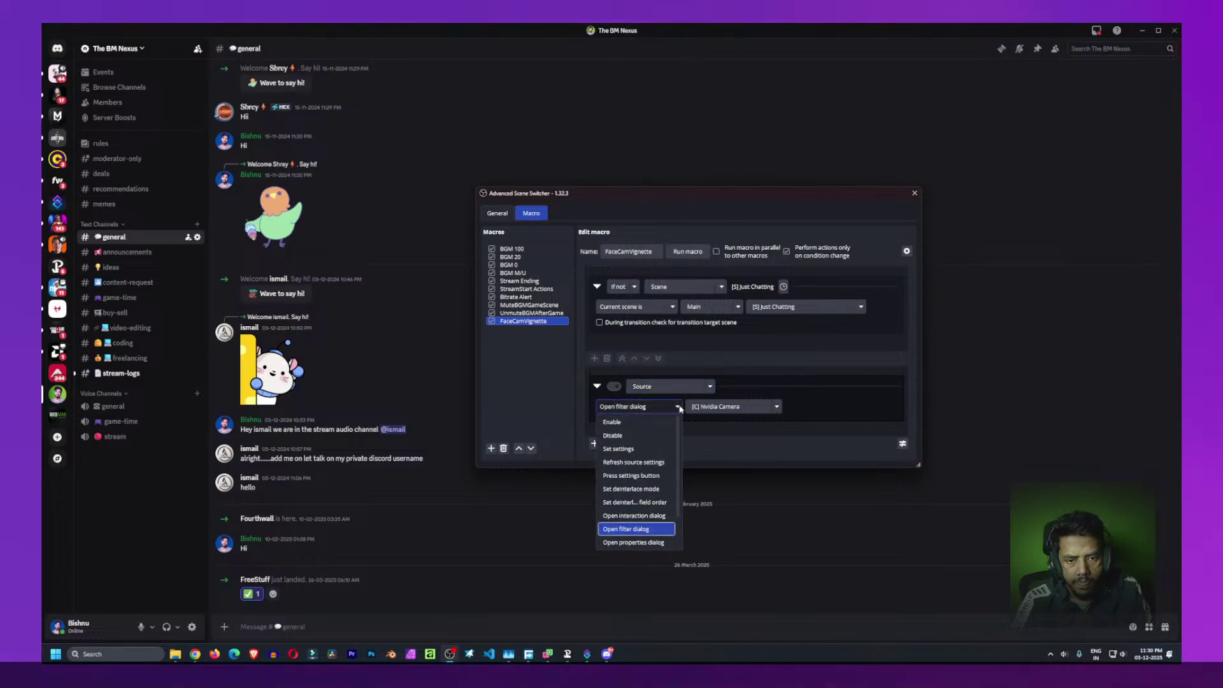
{"action": "scroll", "coordinate": [656, 500], "scroll_direction": "down", "scroll_amount": 1}
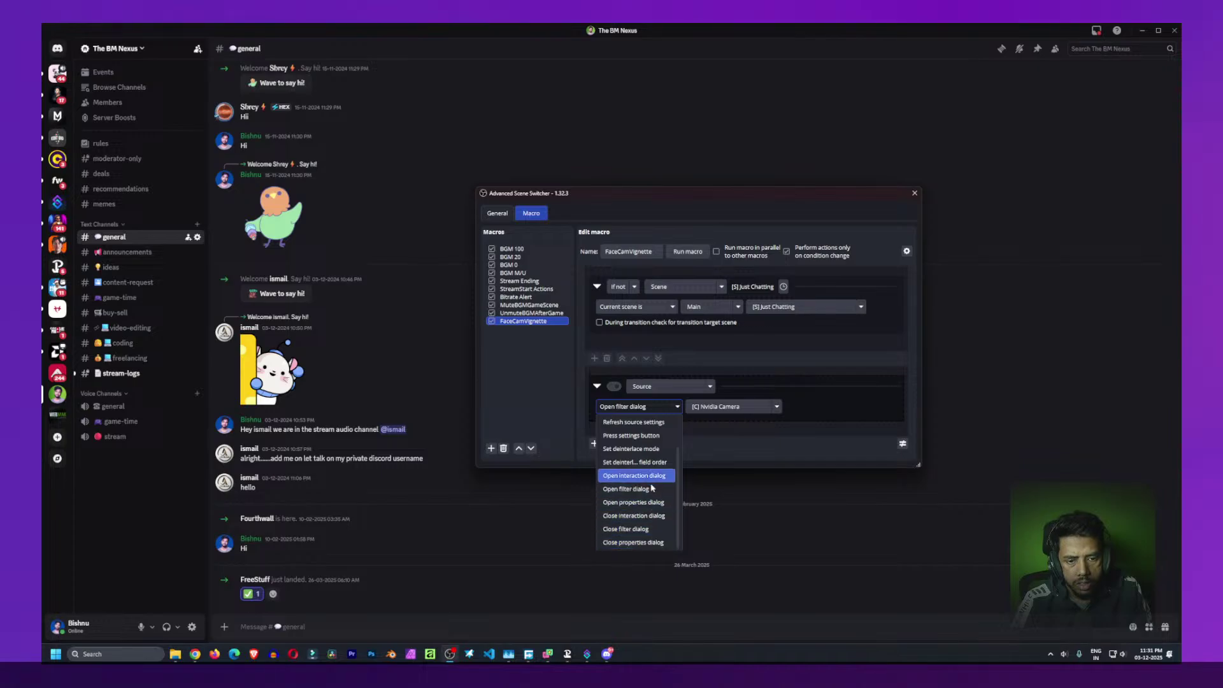
{"action": "left_click", "coordinate": [808, 403]}
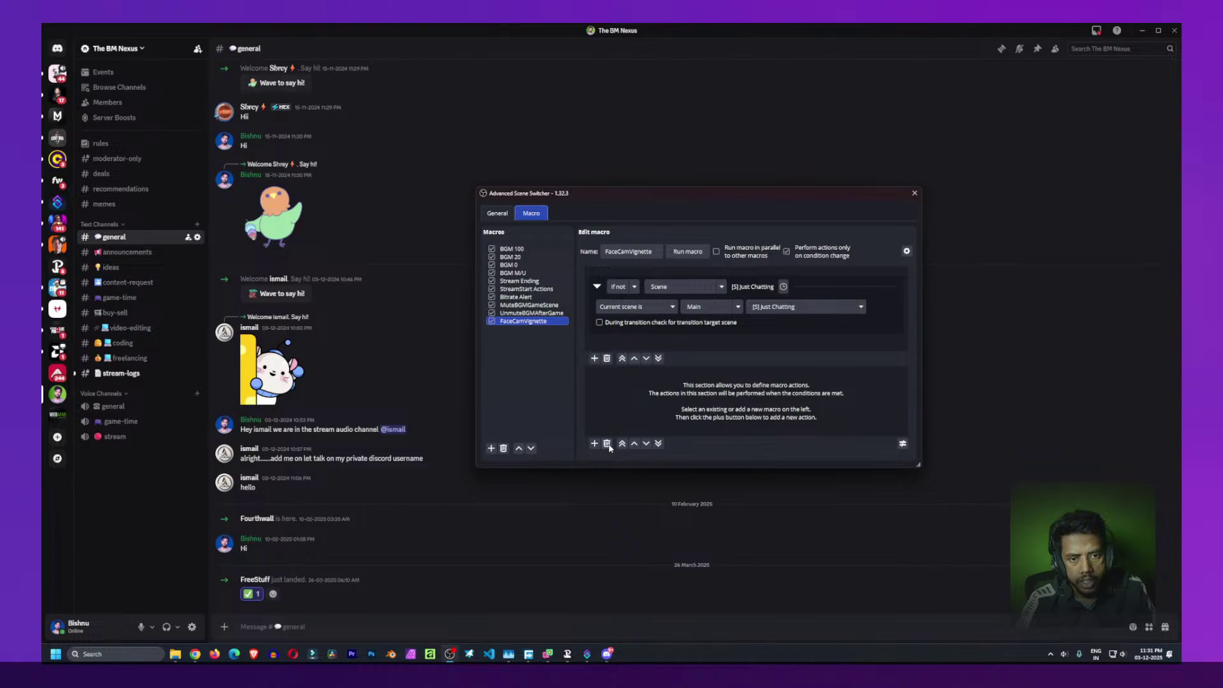
Delete the FaceCamVignette macro and close the Advanced Scene Switcher window
{"action": "left_click", "coordinate": [504, 448]}
{"action": "left_click", "coordinate": [738, 341]}
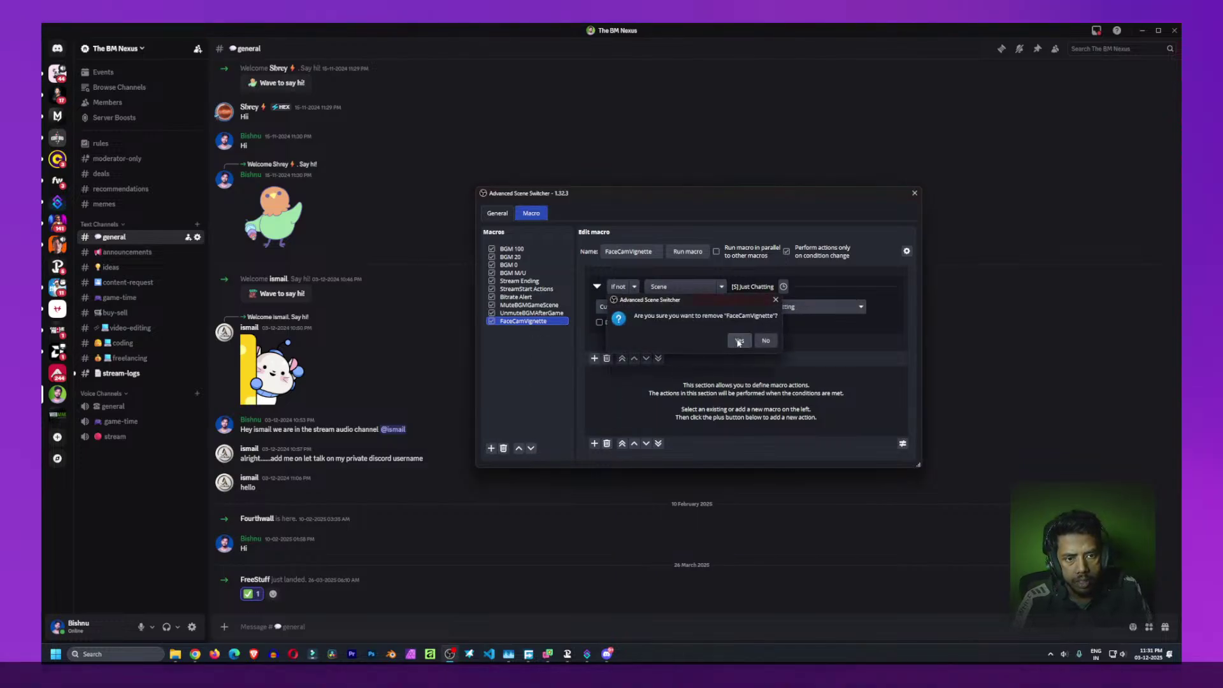
{"action": "left_click", "coordinate": [915, 193]}
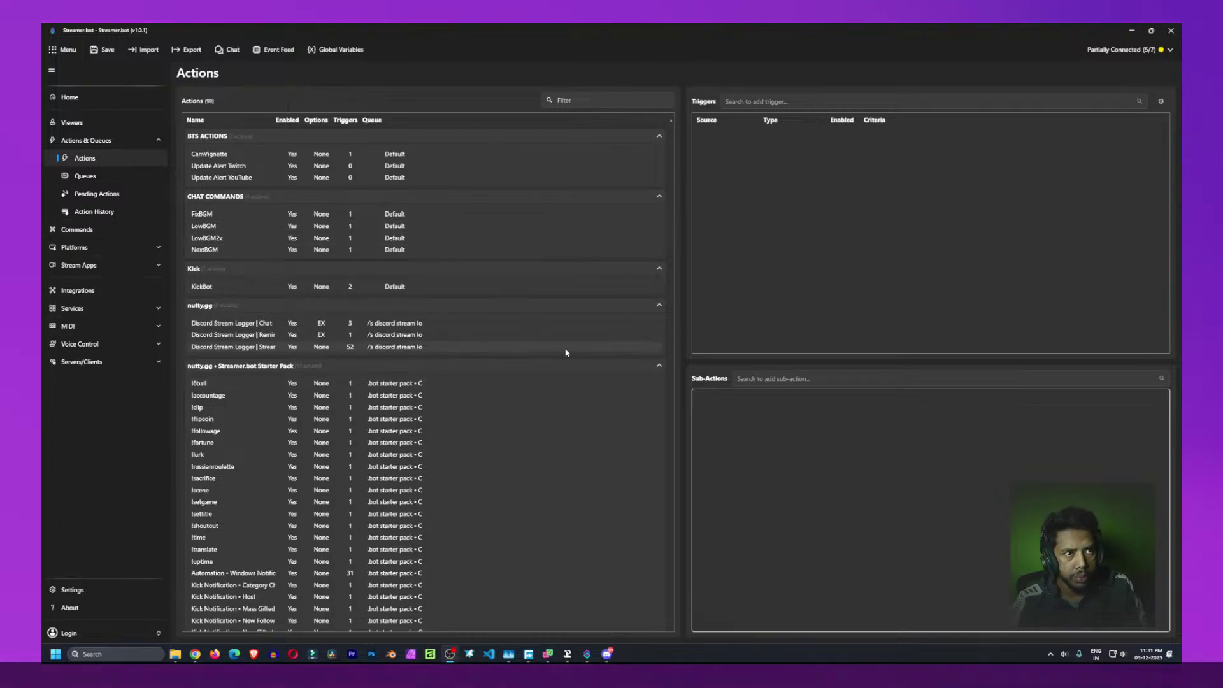
In Streamer.bot, delete the OBS Studio Scene Changed trigger from the CamVignette action under BTS ACTIONS
{"action": "scroll", "coordinate": [565, 352], "scroll_direction": "down", "scroll_amount": 1}
{"action": "scroll", "coordinate": [566, 353], "scroll_direction": "up", "scroll_amount": 1}
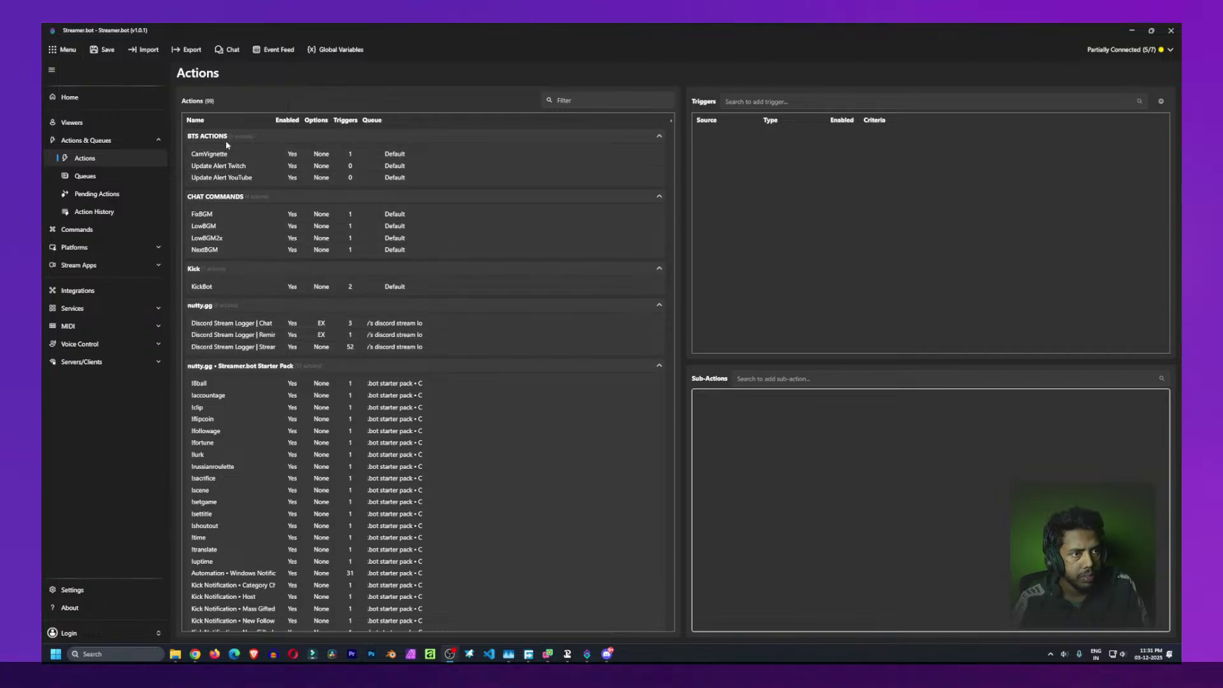
{"action": "left_click", "coordinate": [197, 157]}
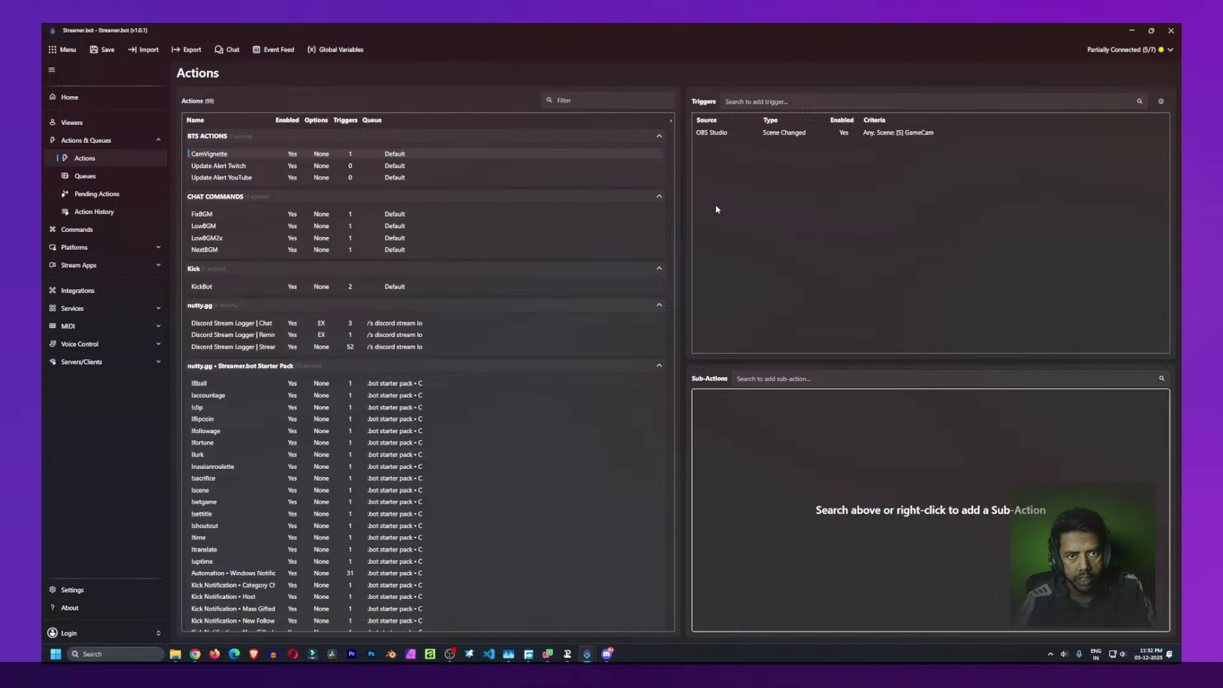
{"action": "left_click", "coordinate": [720, 133]}
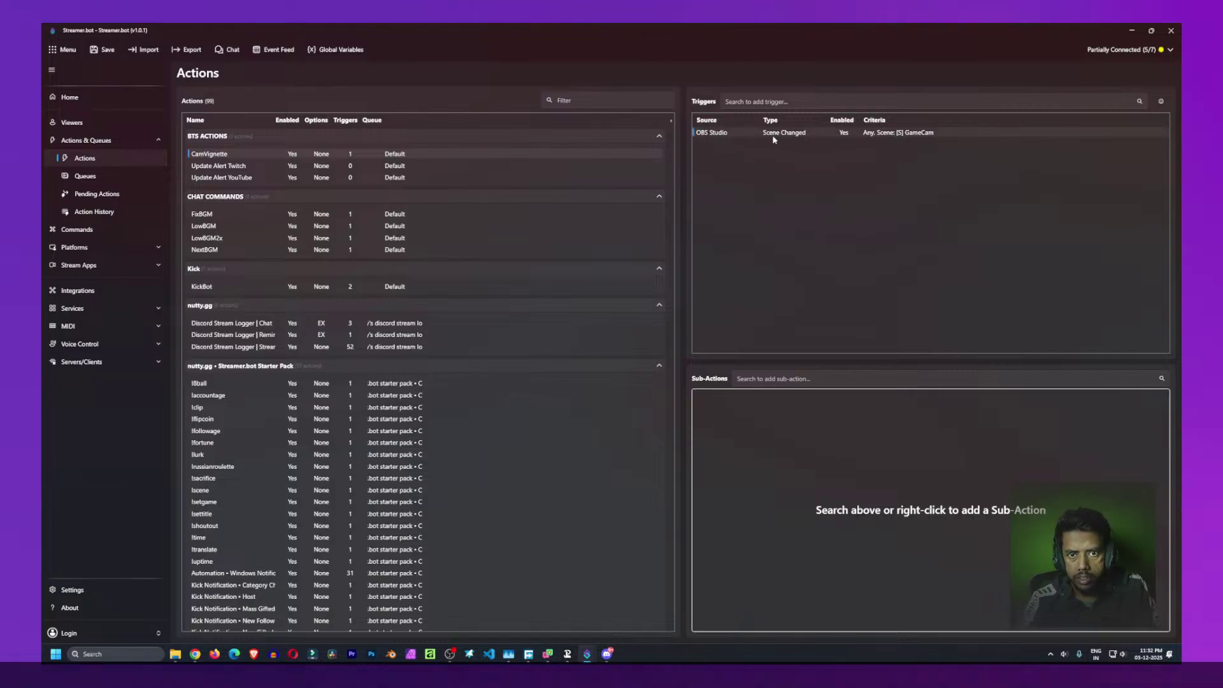
{"action": "right_click", "coordinate": [861, 133]}
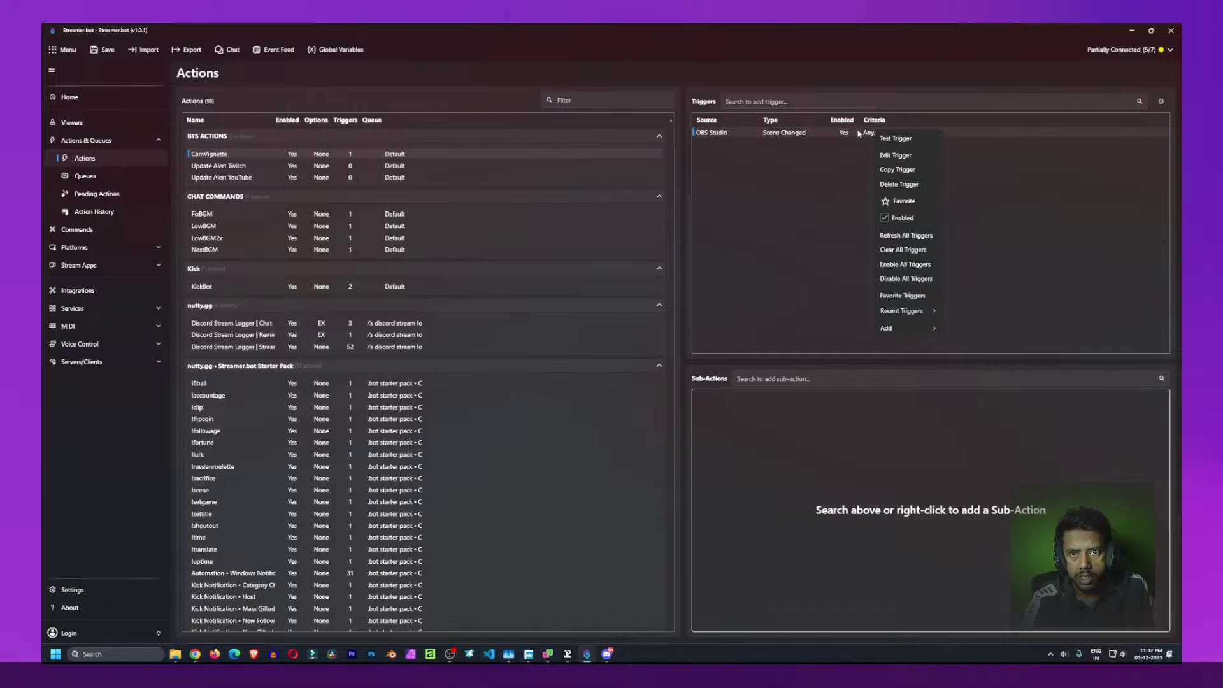
{"action": "left_click", "coordinate": [867, 185]}
Add an OBS Studio Scene Changed trigger to the CamVignette action for the scene "[S] Just Chatting", on any connection
{"action": "right_click", "coordinate": [796, 162]}
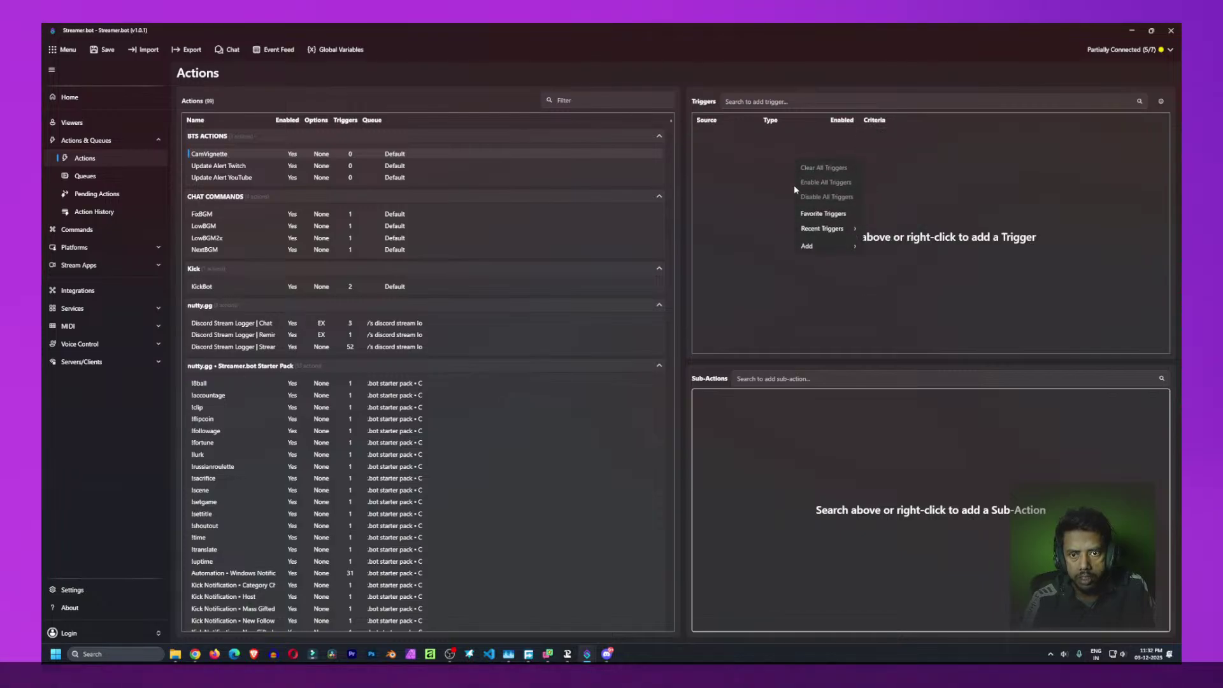
{"action": "mouse_move", "coordinate": [827, 231]}
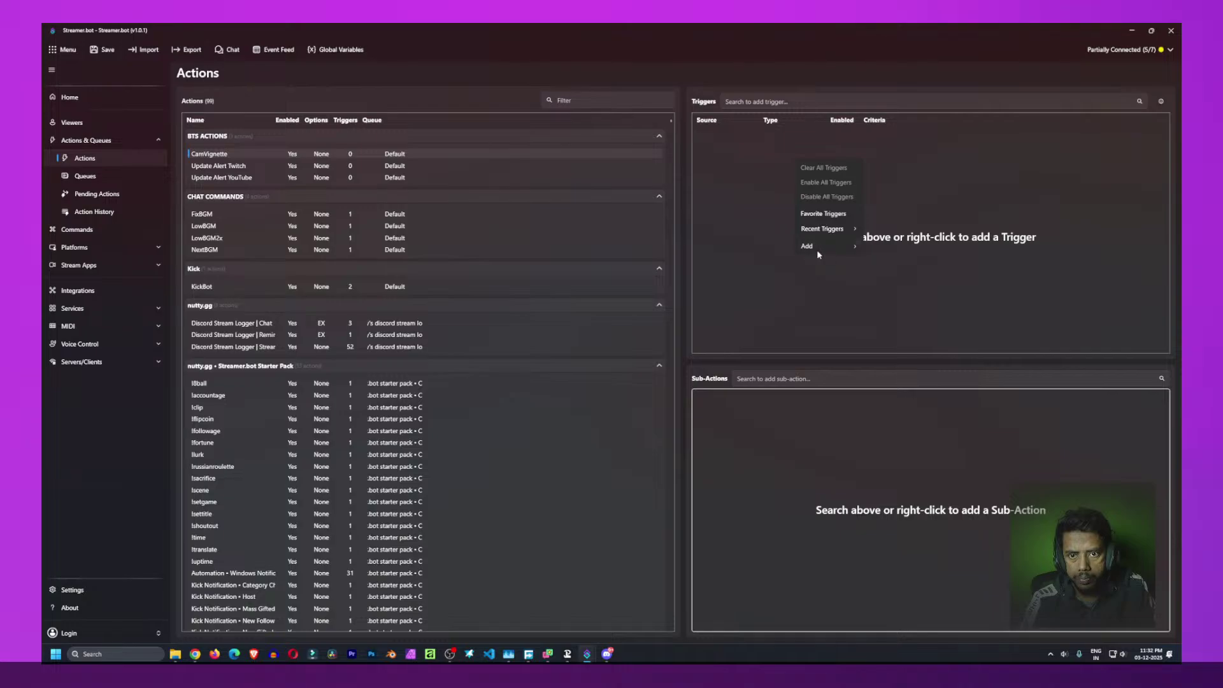
{"action": "mouse_move", "coordinate": [834, 252]}
{"action": "mouse_move", "coordinate": [898, 252]}
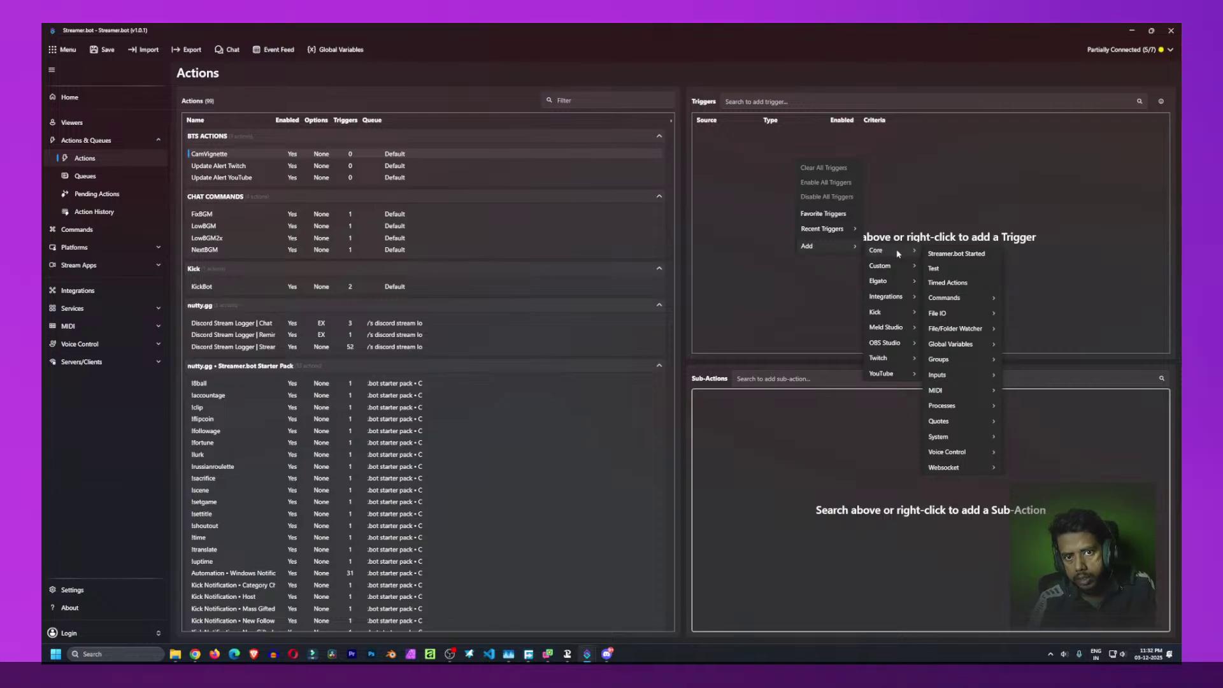
{"action": "mouse_move", "coordinate": [895, 345]}
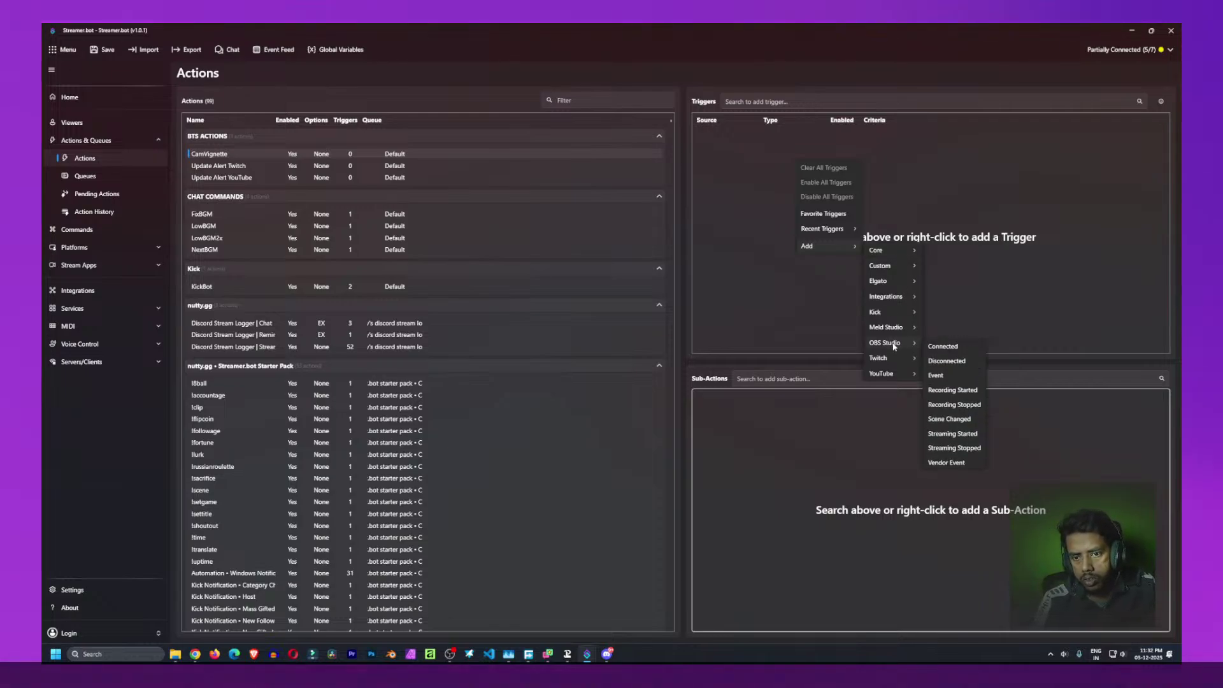
{"action": "left_click", "coordinate": [949, 420]}
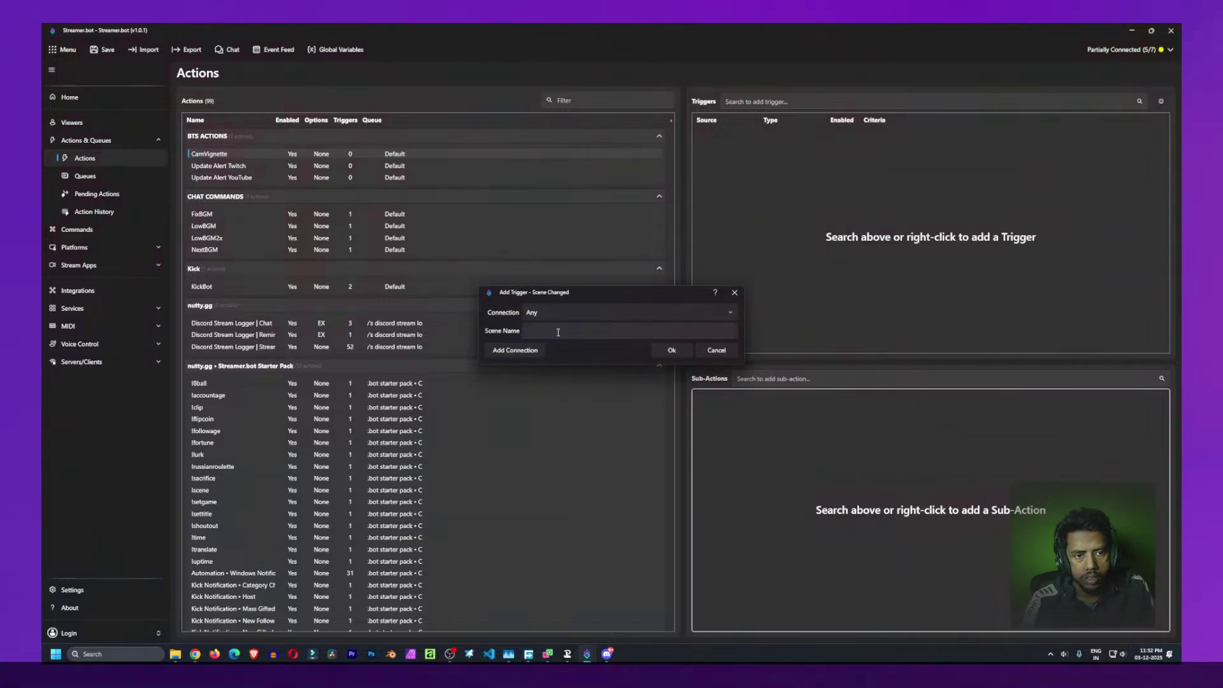
{"action": "left_click", "coordinate": [721, 327]}
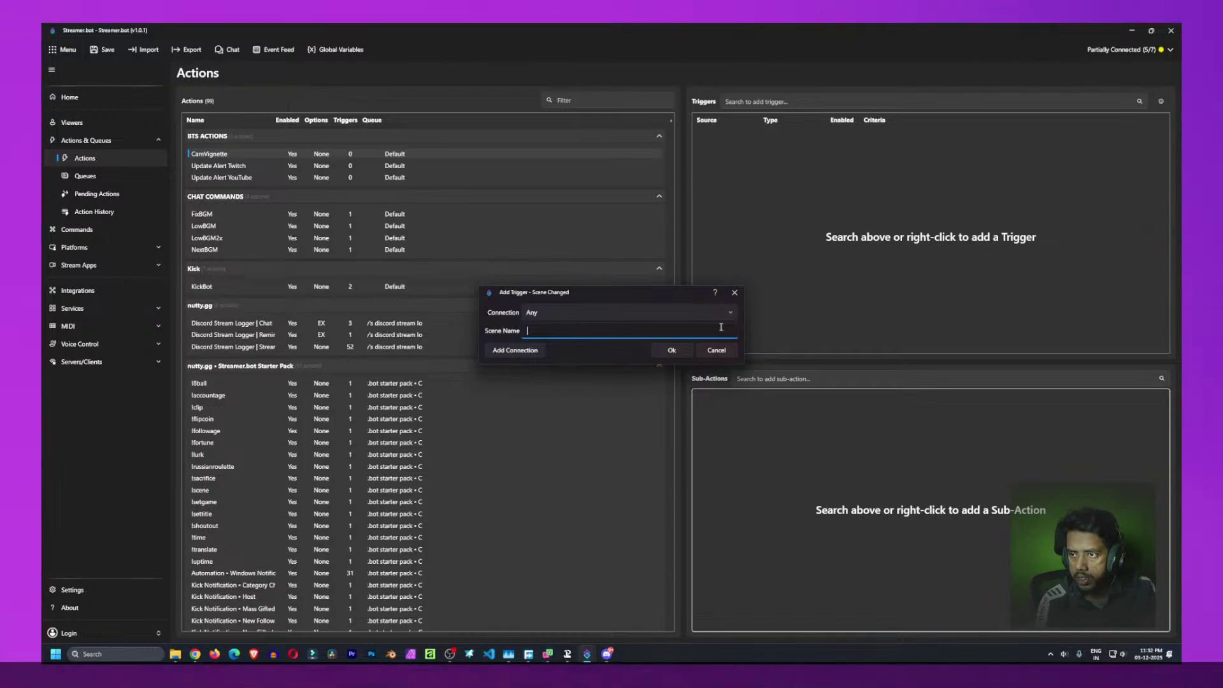
{"action": "type", "text": "S"}
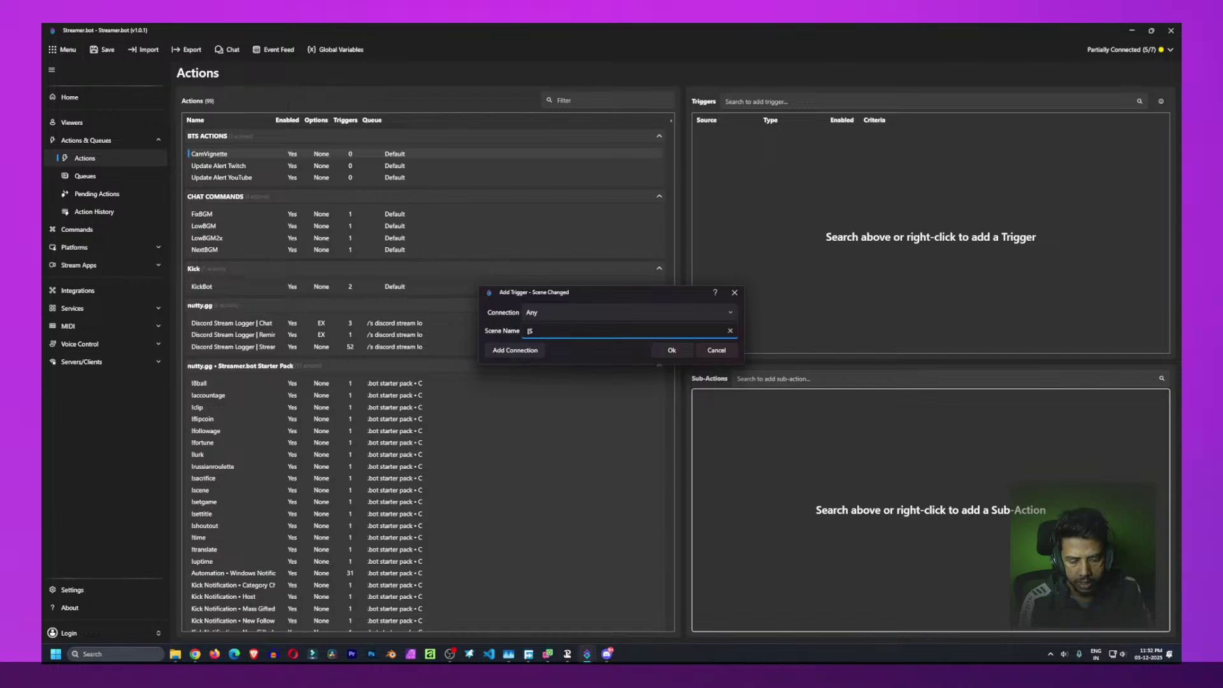
{"action": "type", "text": "] J"}
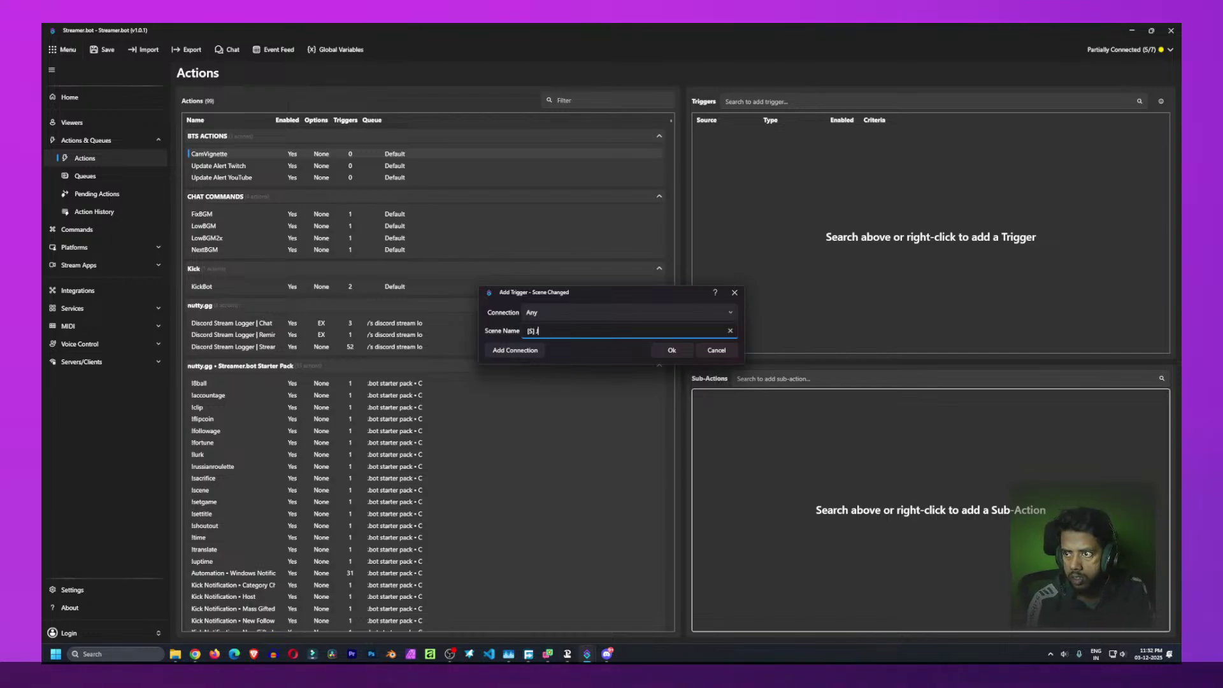
{"action": "type", "text": "ust Chatting"}
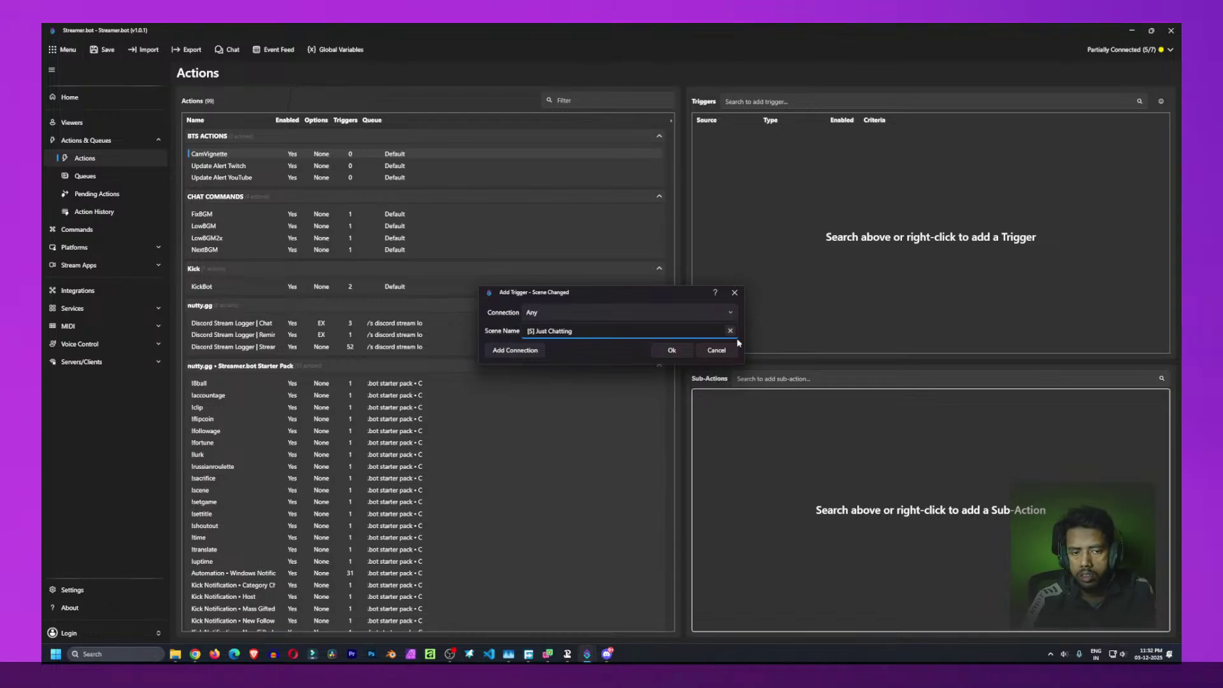
{"action": "left_click", "coordinate": [672, 351]}
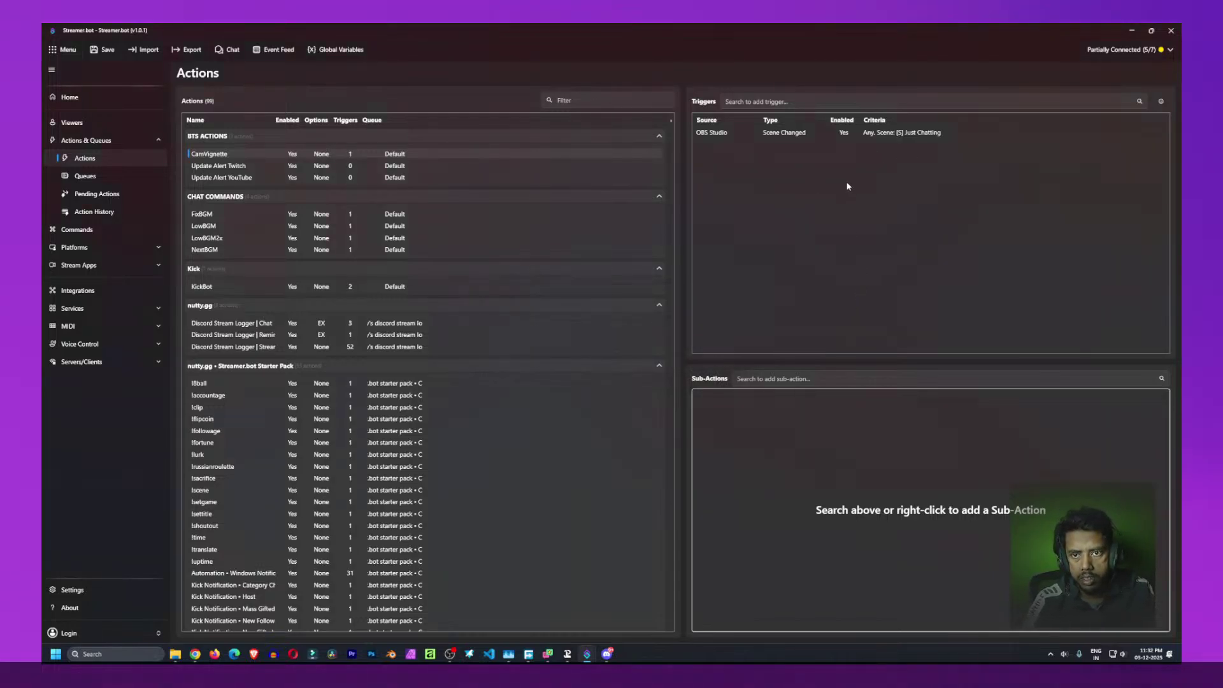
{"action": "right_click", "coordinate": [783, 446]}
{"action": "mouse_move", "coordinate": [804, 521]}
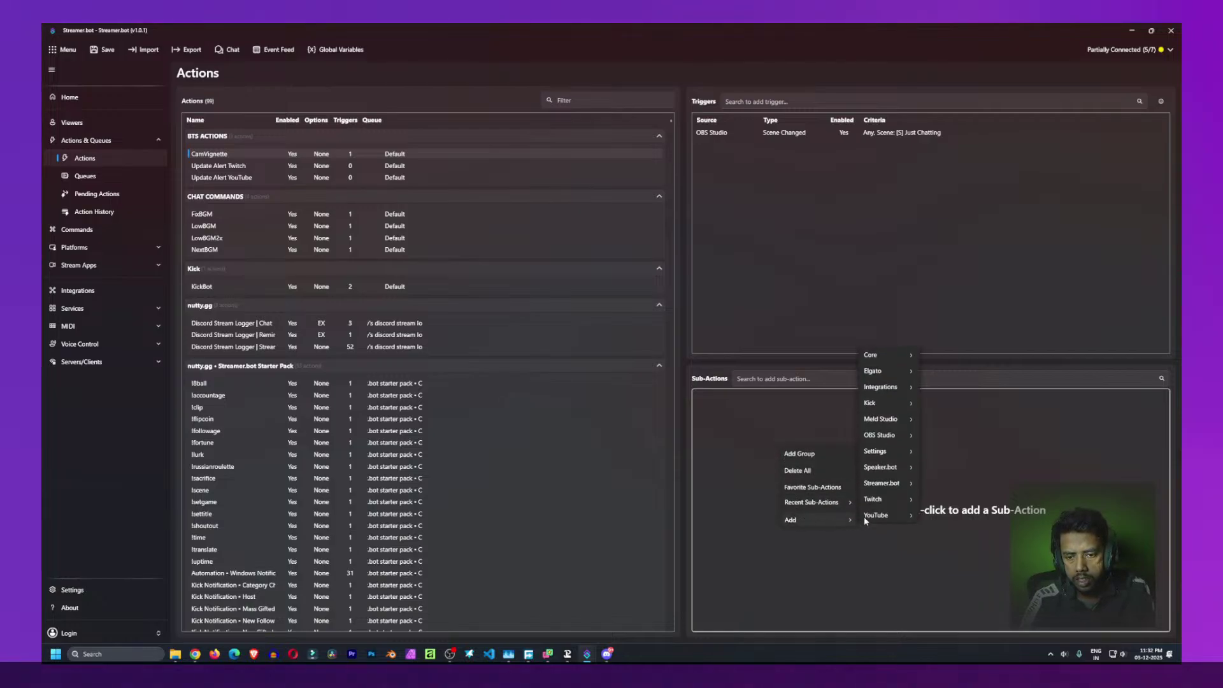
{"action": "mouse_move", "coordinate": [882, 439]}
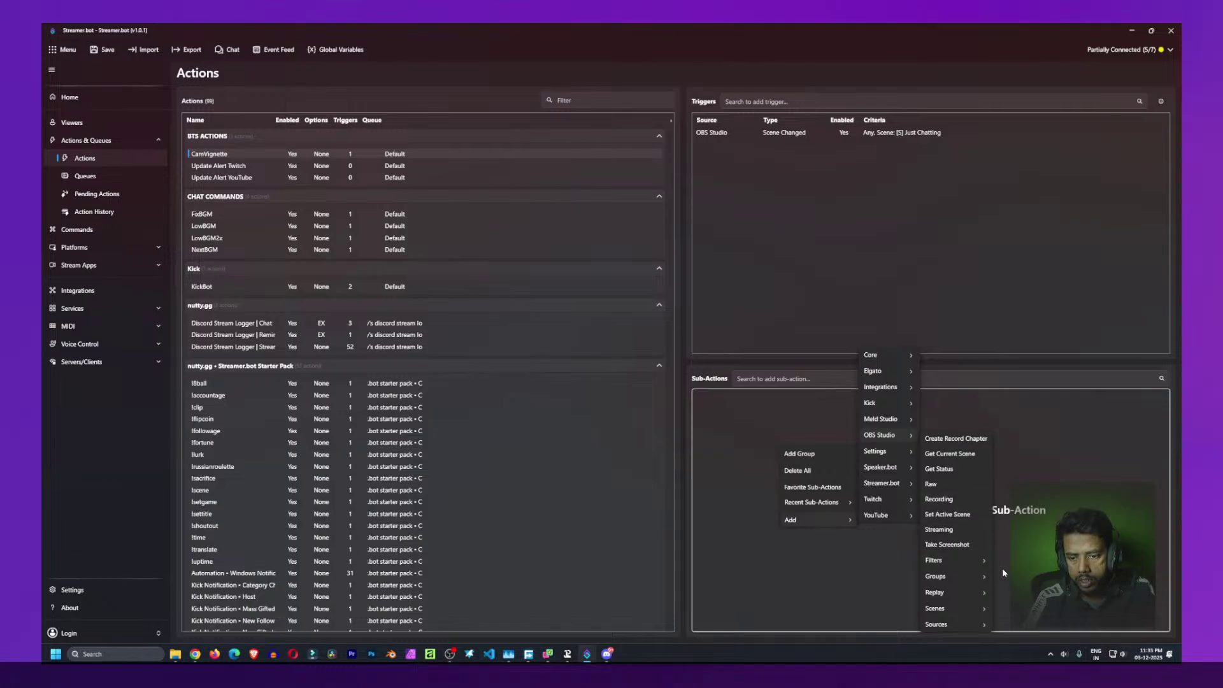
{"action": "mouse_move", "coordinate": [977, 565]}
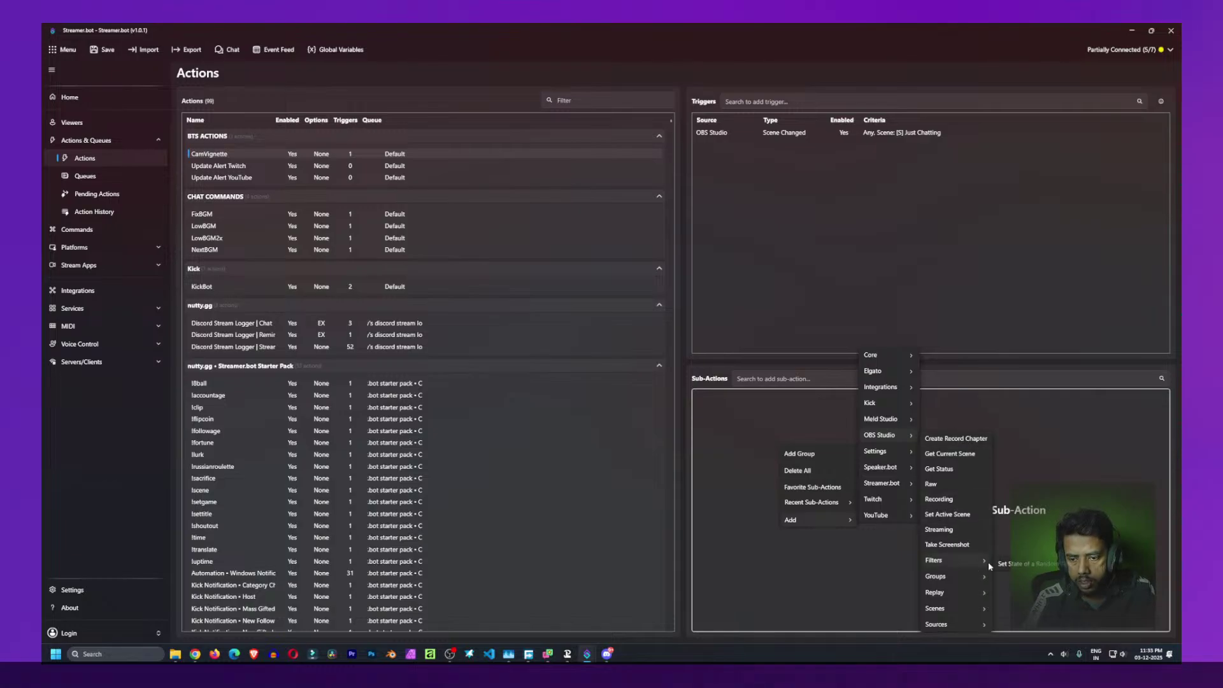
{"action": "left_click", "coordinate": [1017, 566]}
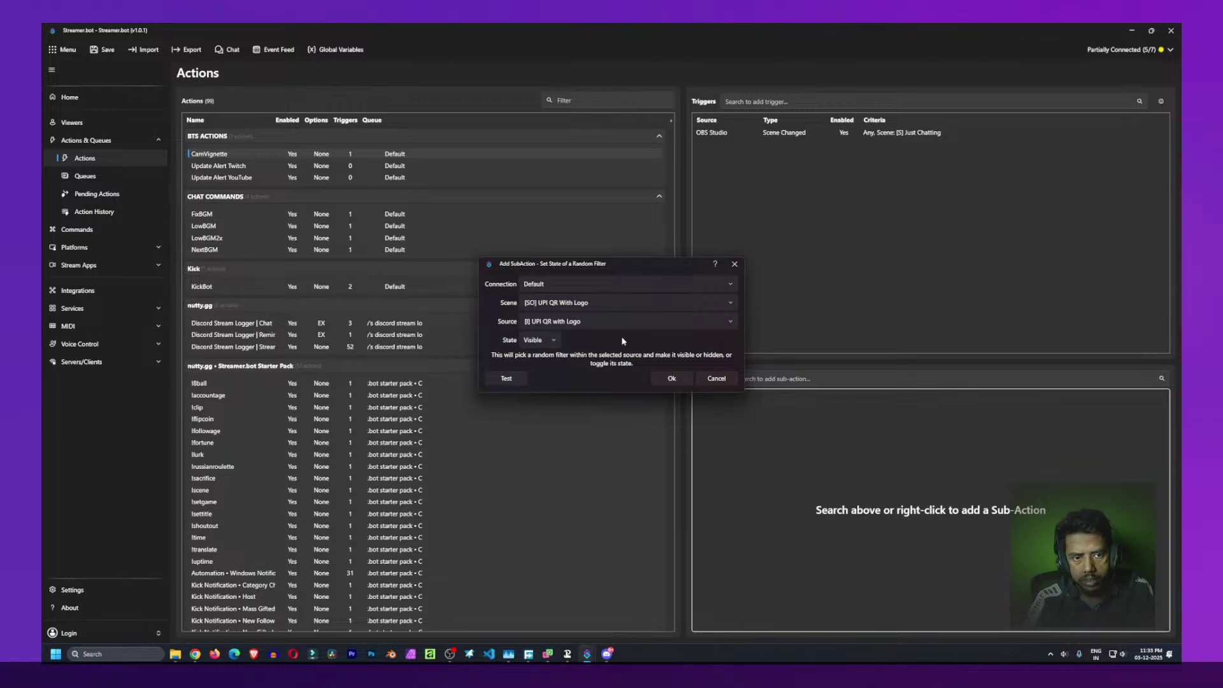
{"action": "left_click", "coordinate": [729, 304]}
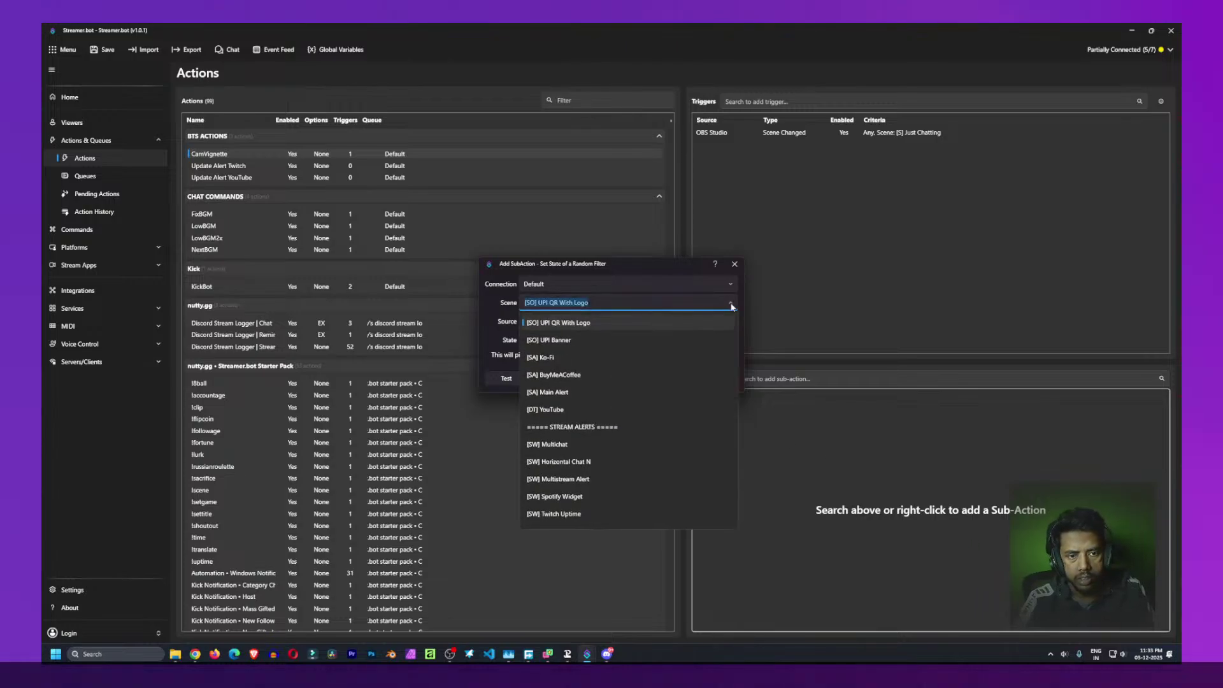
{"action": "scroll", "coordinate": [609, 465], "scroll_direction": "down", "scroll_amount": 5}
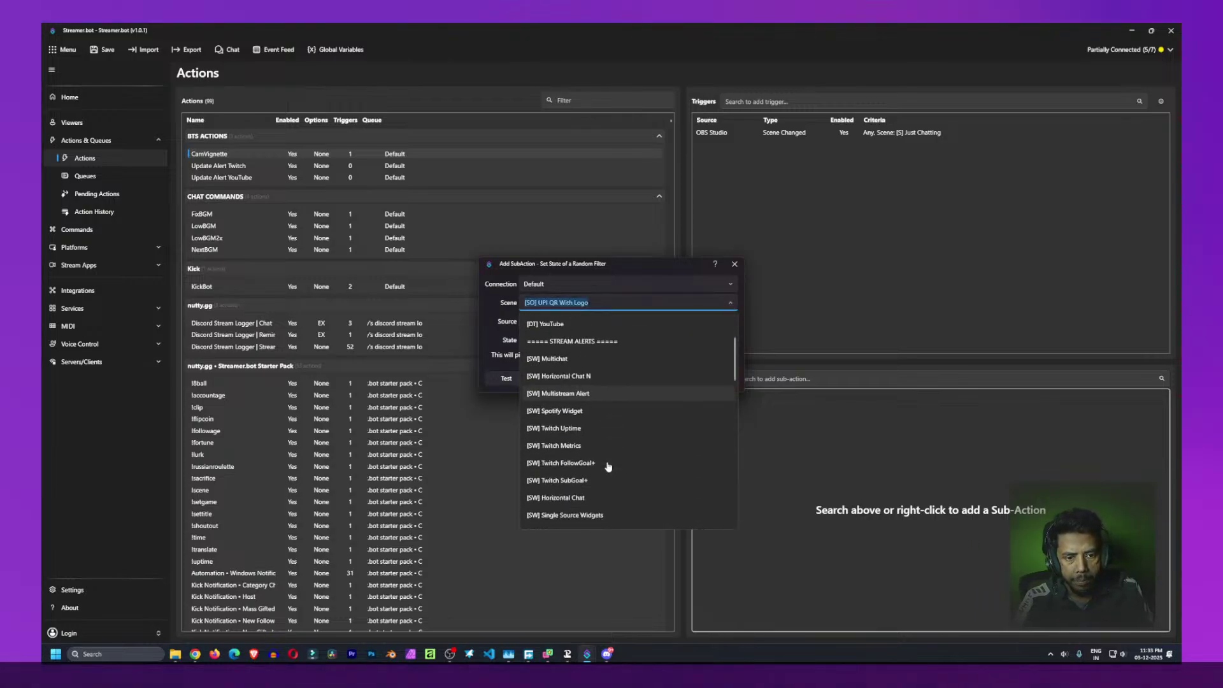
{"action": "scroll", "coordinate": [608, 467], "scroll_direction": "down", "scroll_amount": 3}
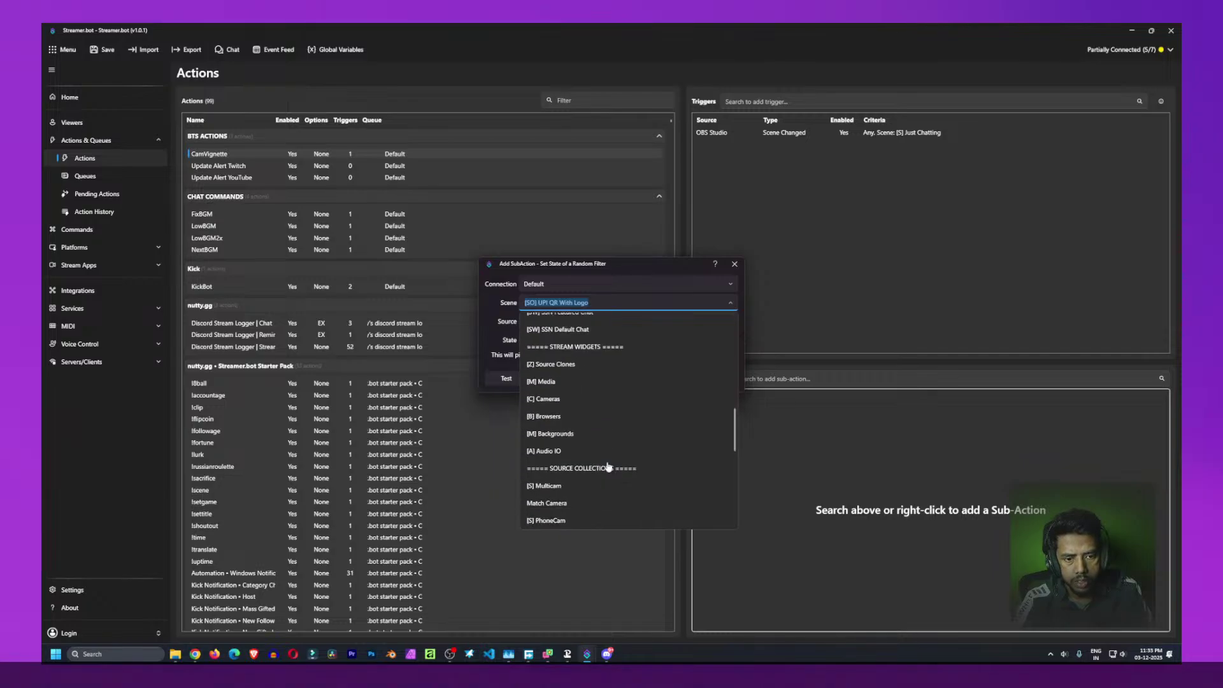
{"action": "scroll", "coordinate": [599, 389], "scroll_direction": "down", "scroll_amount": 3}
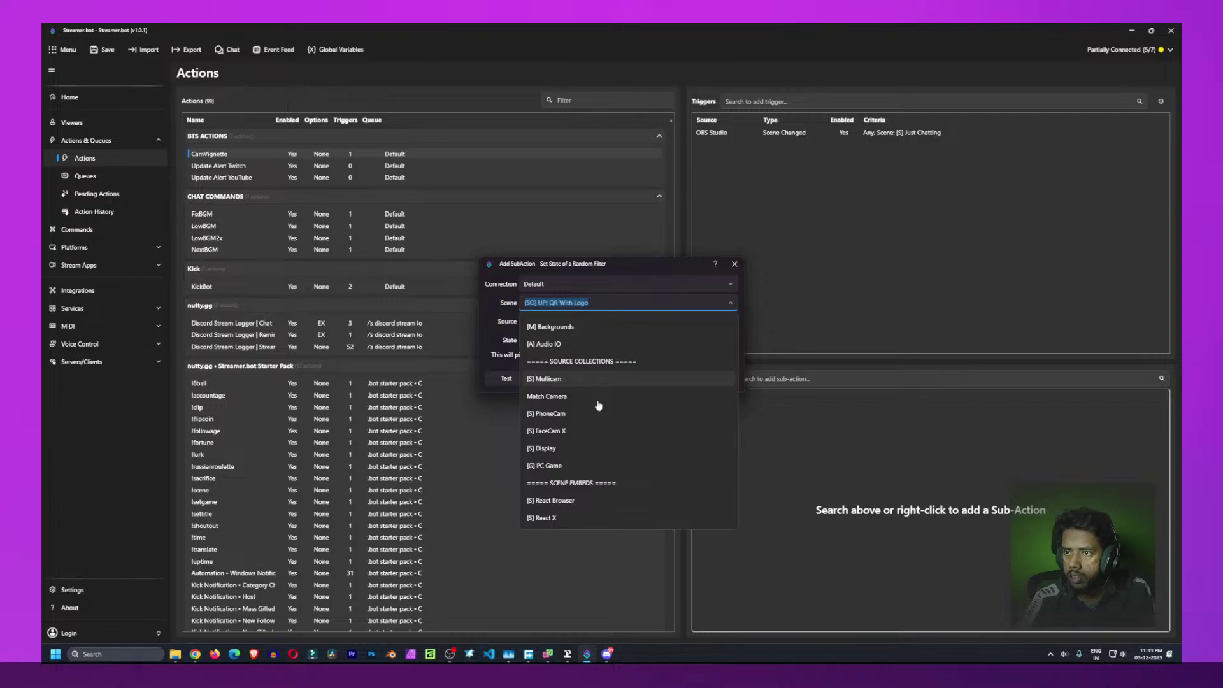
{"action": "scroll", "coordinate": [599, 405], "scroll_direction": "down", "scroll_amount": 3}
{"action": "scroll", "coordinate": [583, 459], "scroll_direction": "down", "scroll_amount": 3}
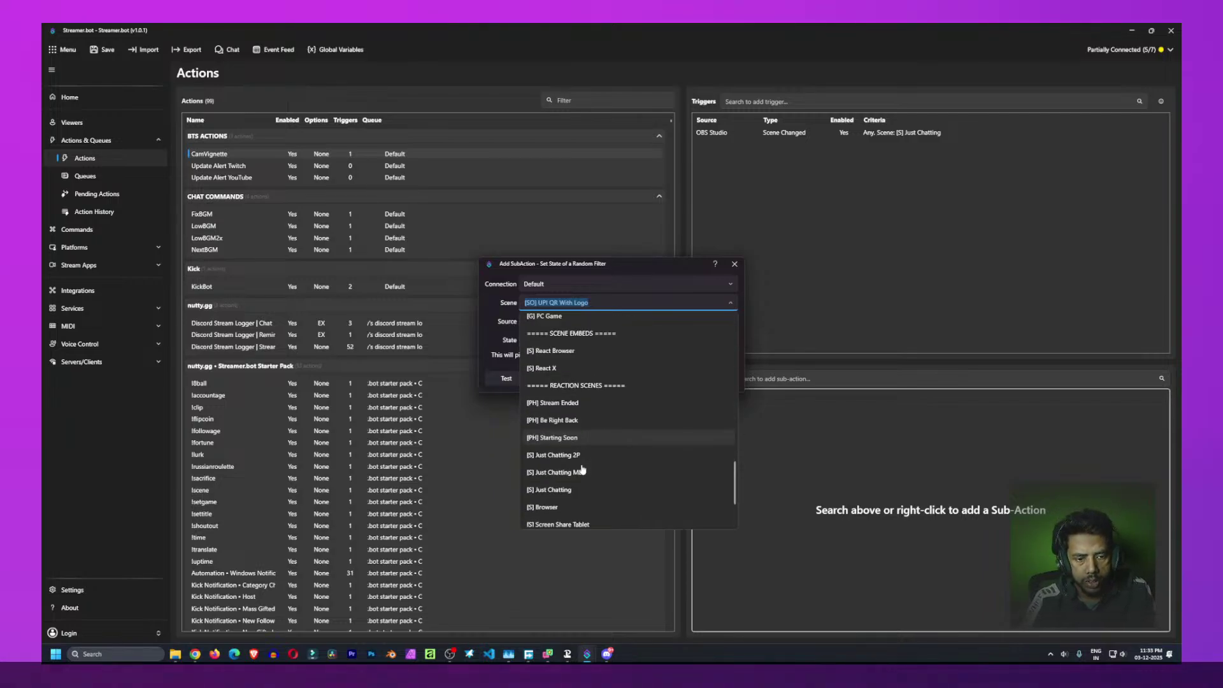
{"action": "scroll", "coordinate": [581, 469], "scroll_direction": "up", "scroll_amount": 2}
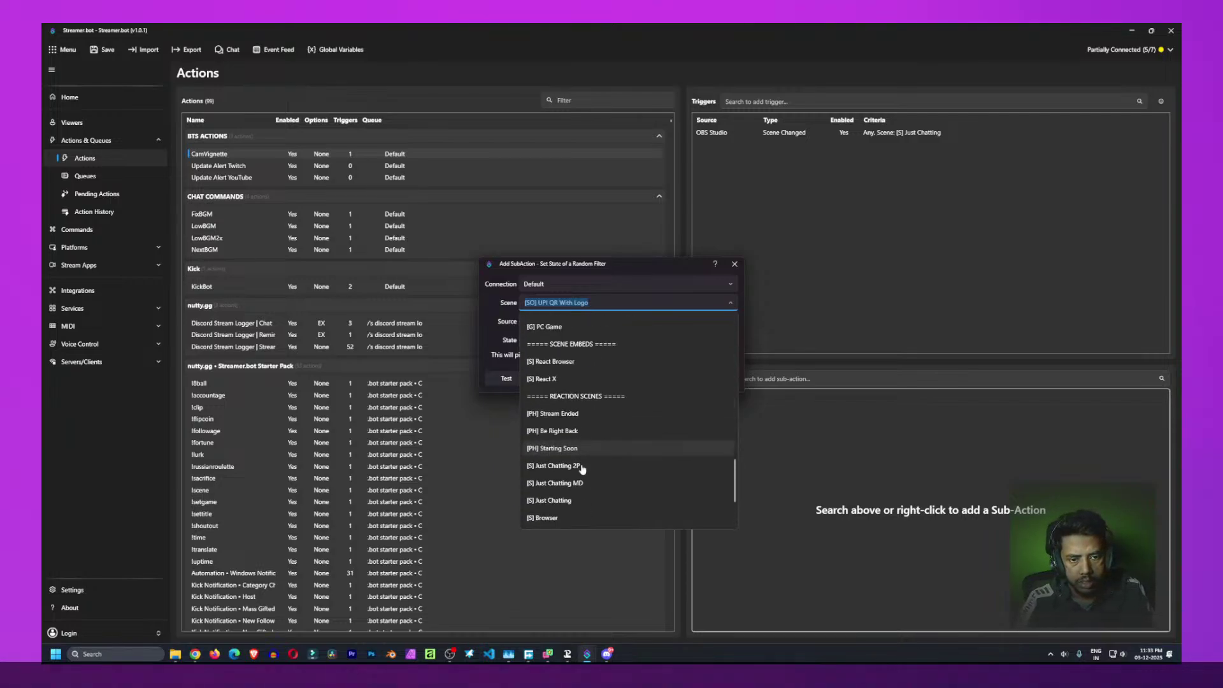
{"action": "scroll", "coordinate": [582, 469], "scroll_direction": "up", "scroll_amount": 4}
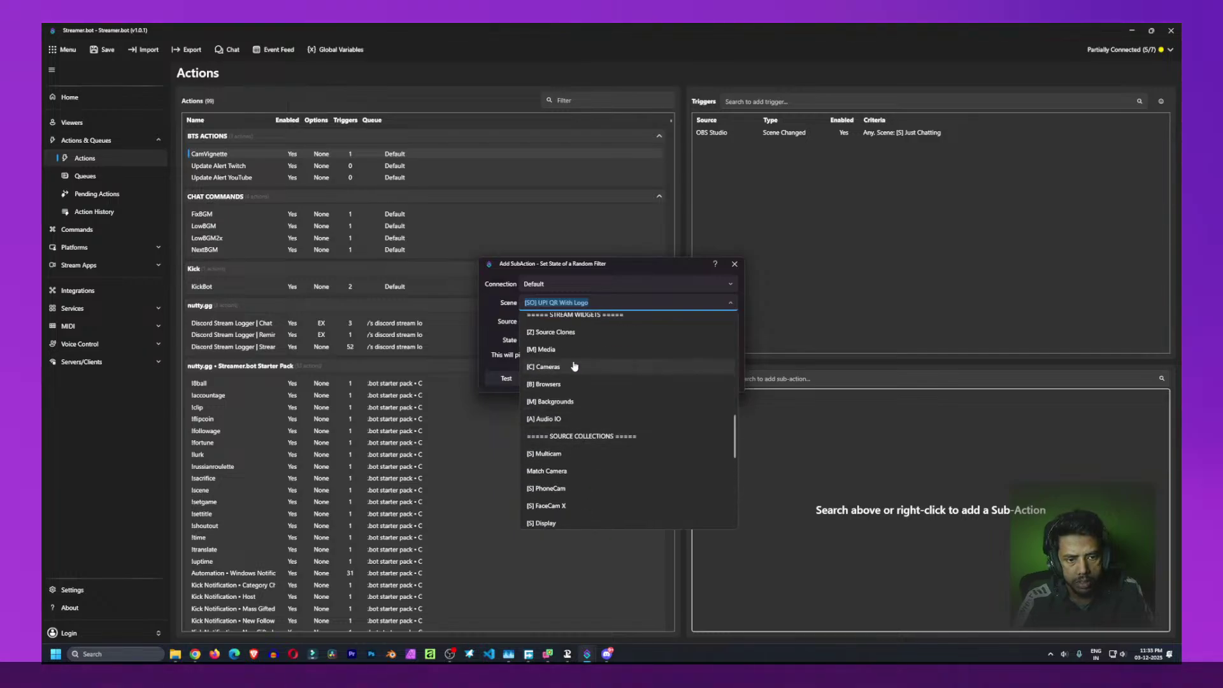
{"action": "scroll", "coordinate": [564, 464], "scroll_direction": "up", "scroll_amount": 7}
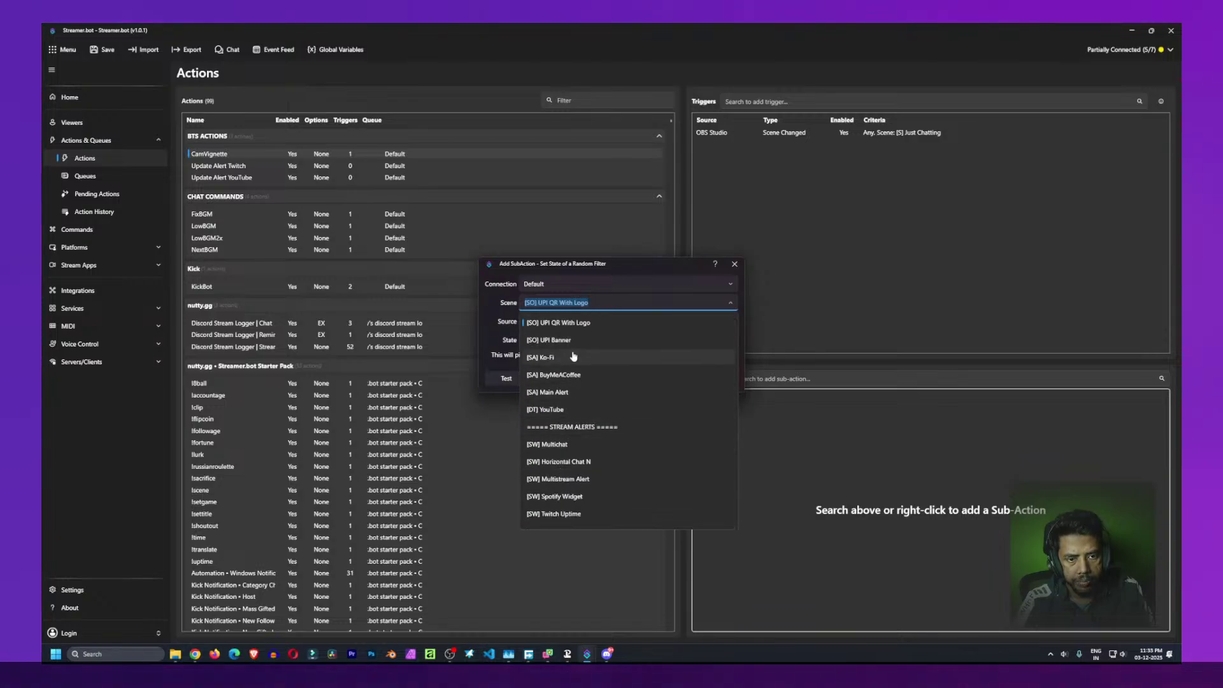
{"action": "scroll", "coordinate": [572, 427], "scroll_direction": "down", "scroll_amount": 4}
{"action": "scroll", "coordinate": [571, 436], "scroll_direction": "down", "scroll_amount": 4}
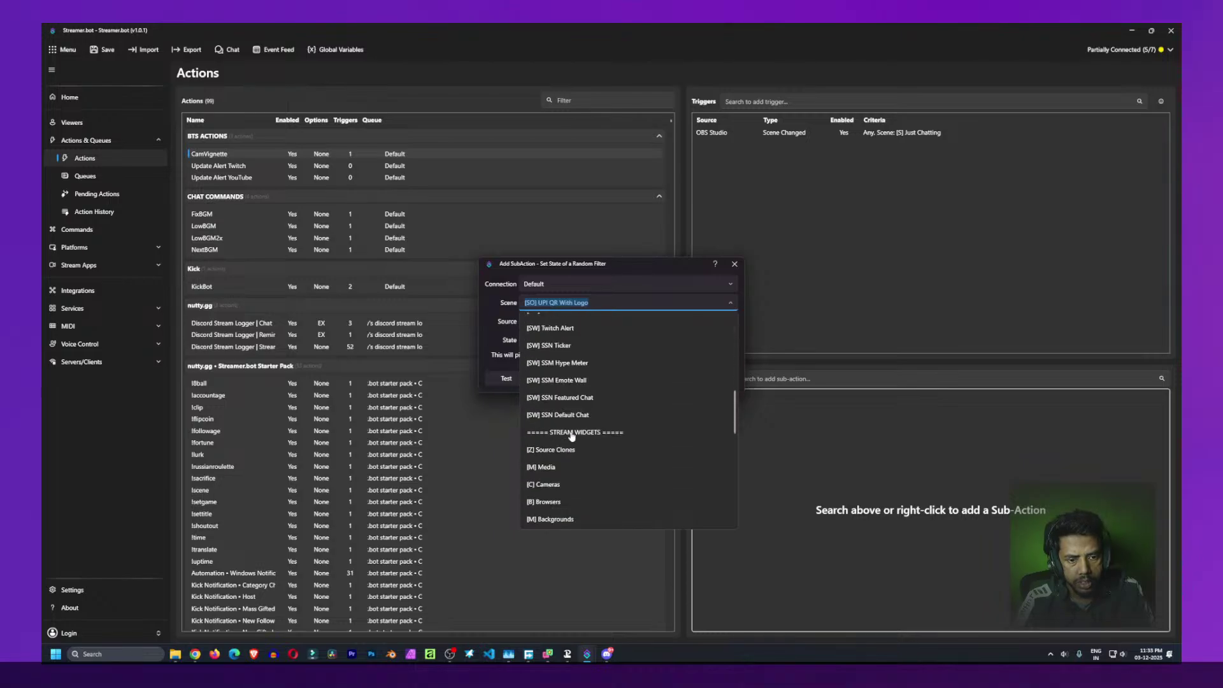
{"action": "left_click", "coordinate": [549, 484]}
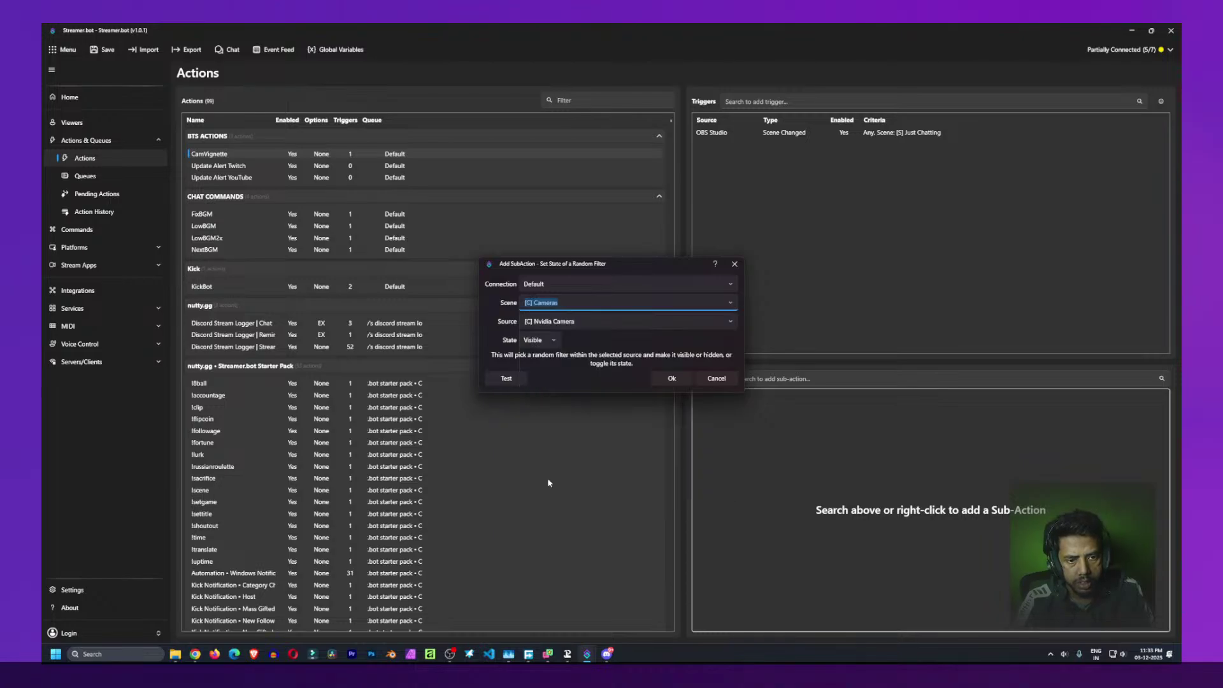
{"action": "left_click", "coordinate": [547, 341]}
{"action": "left_click", "coordinate": [547, 342]}
{"action": "left_click", "coordinate": [587, 321]}
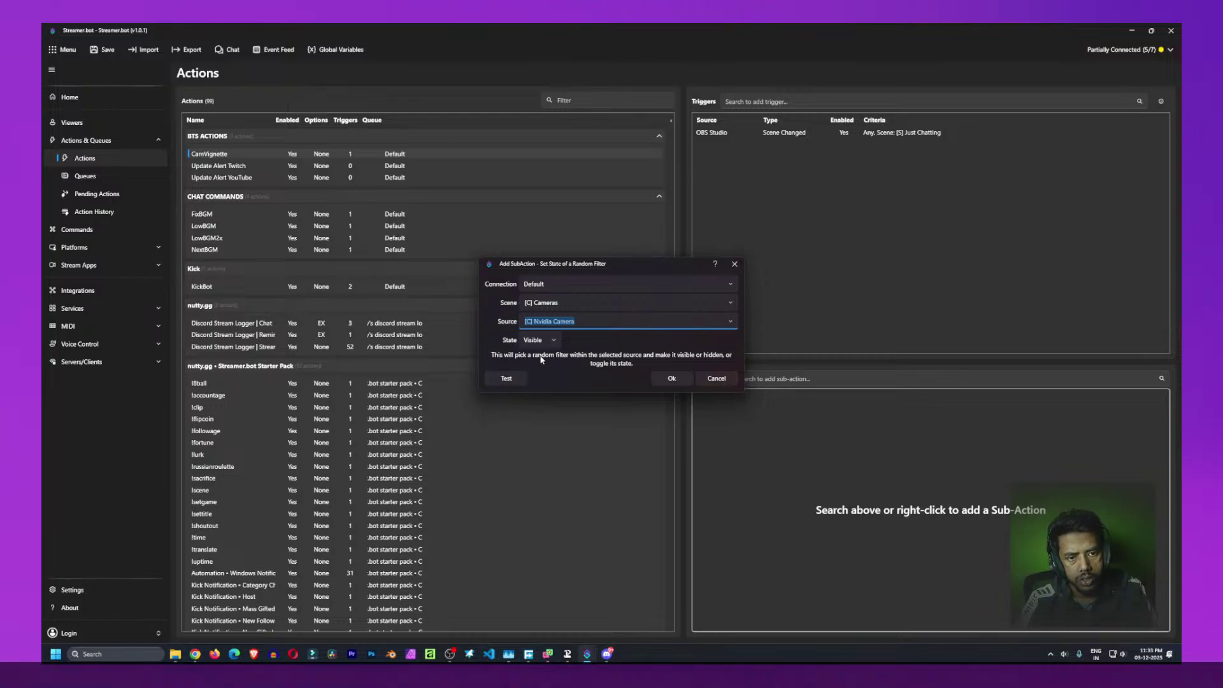
{"action": "left_click", "coordinate": [577, 284]}
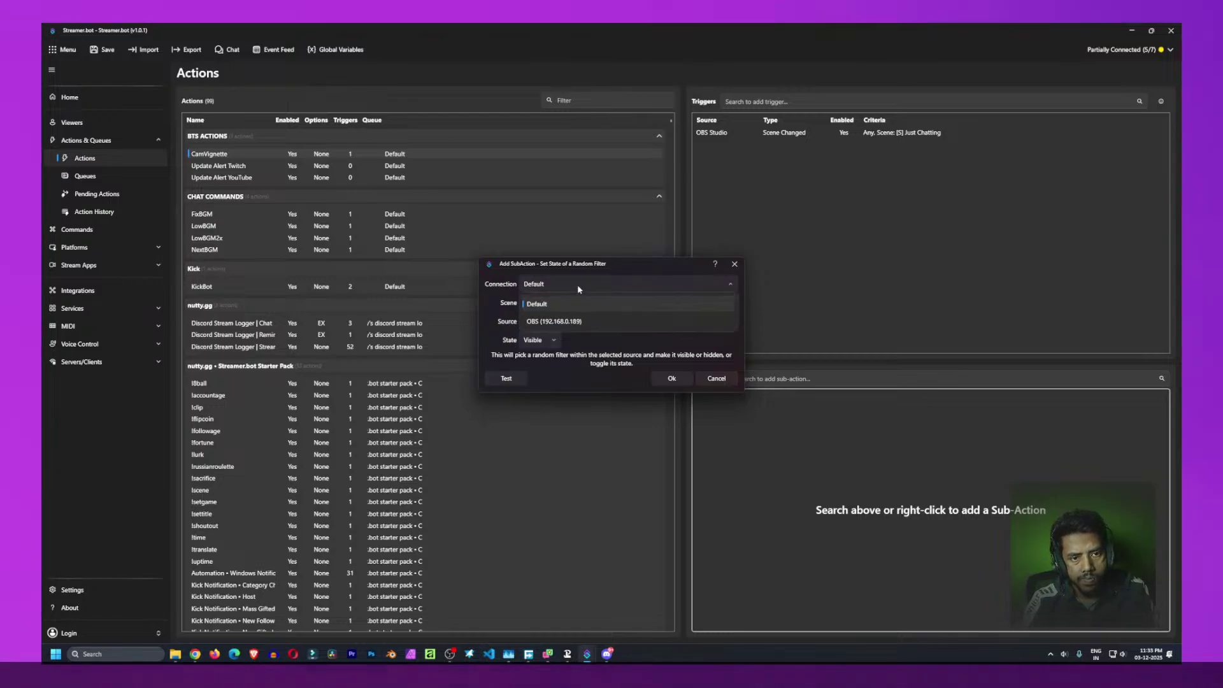
{"action": "left_click", "coordinate": [577, 284]}
{"action": "left_click", "coordinate": [604, 304]}
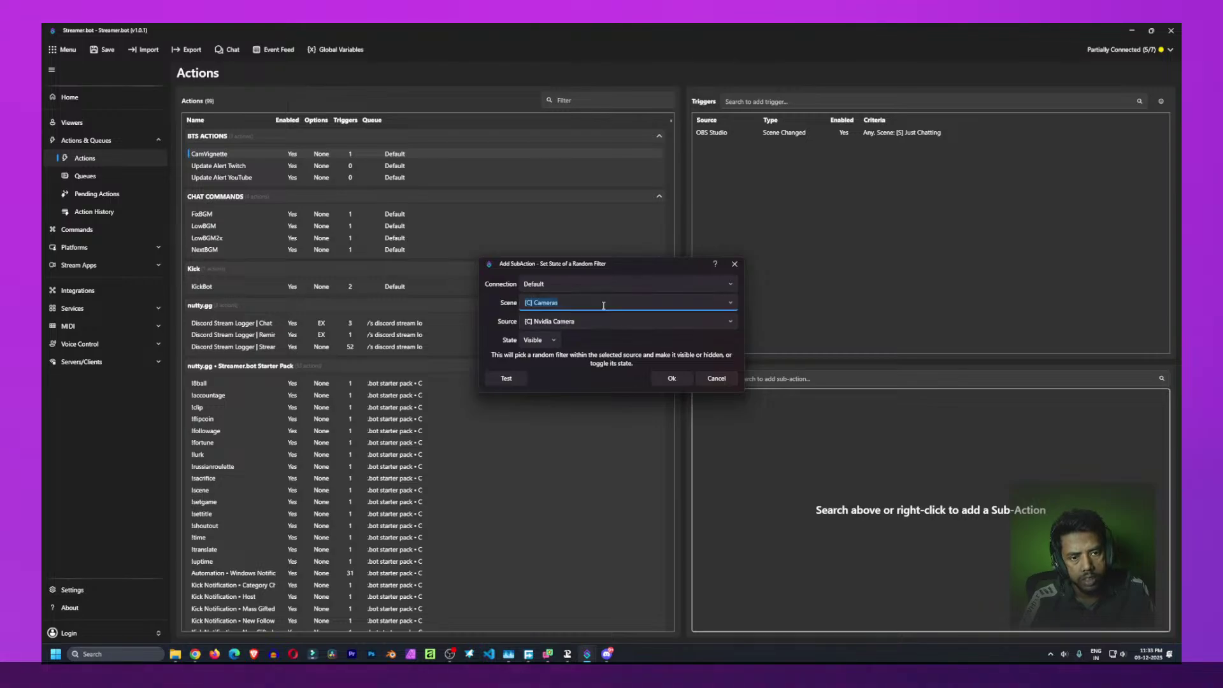
{"action": "left_click", "coordinate": [732, 306]}
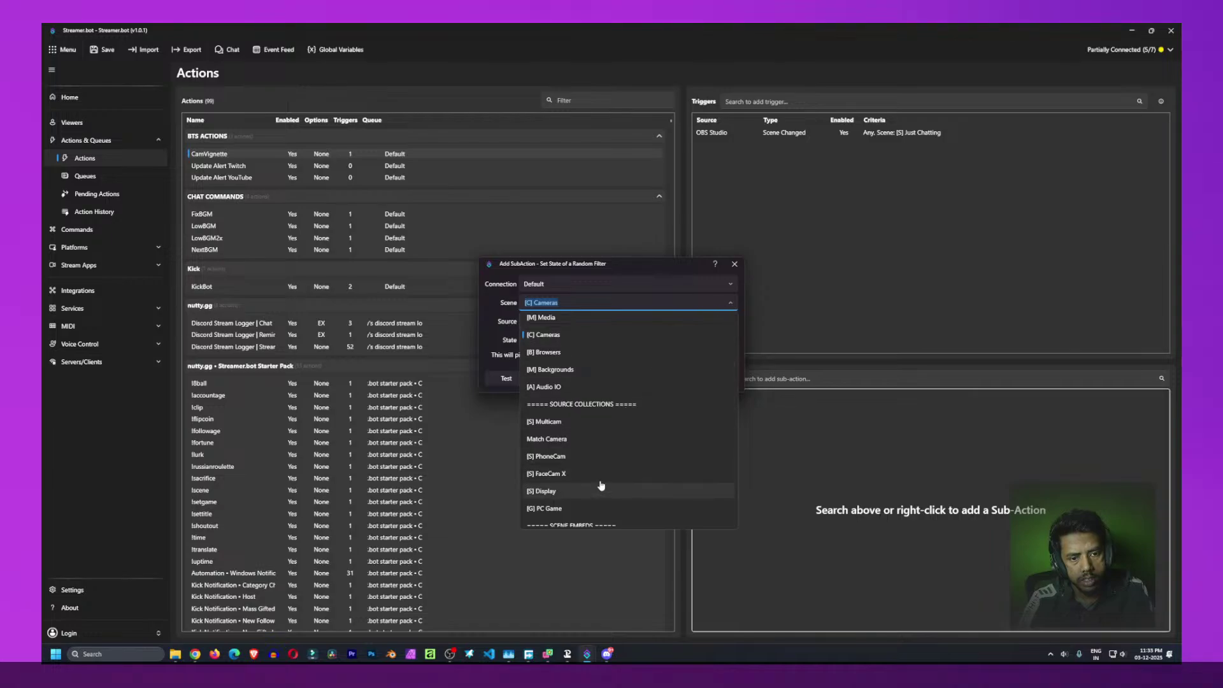
{"action": "scroll", "coordinate": [601, 476], "scroll_direction": "down", "scroll_amount": 1}
{"action": "scroll", "coordinate": [601, 477], "scroll_direction": "down", "scroll_amount": 8}
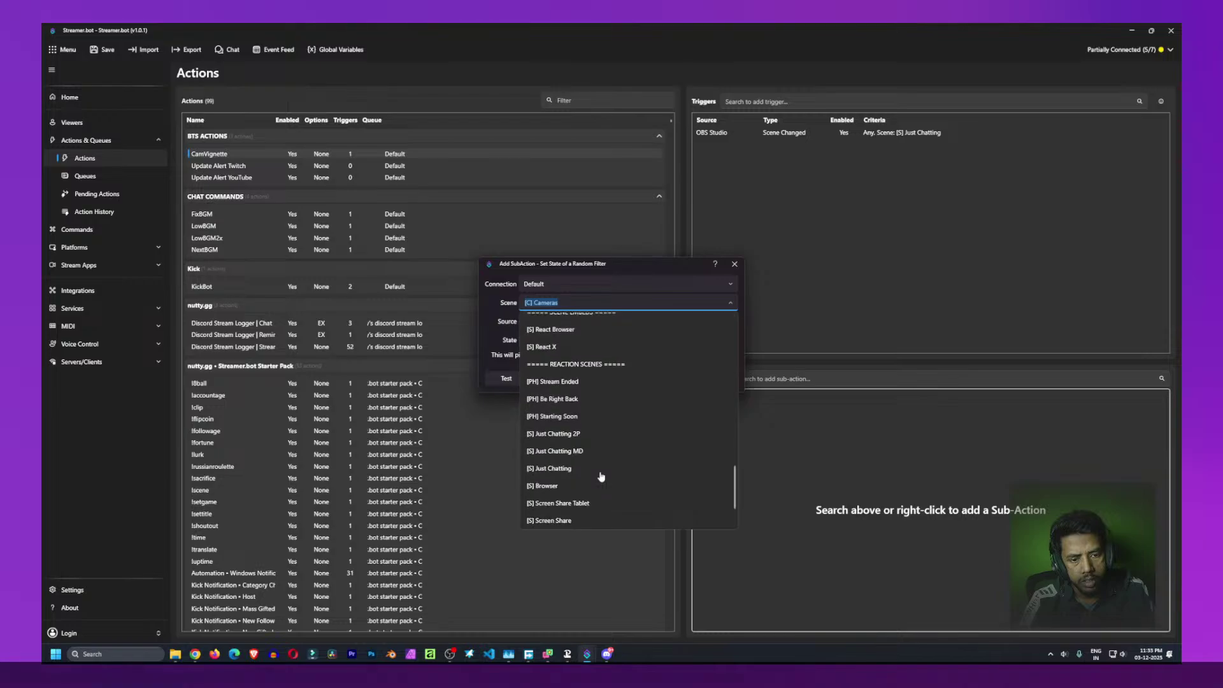
{"action": "scroll", "coordinate": [601, 477], "scroll_direction": "down", "scroll_amount": 2}
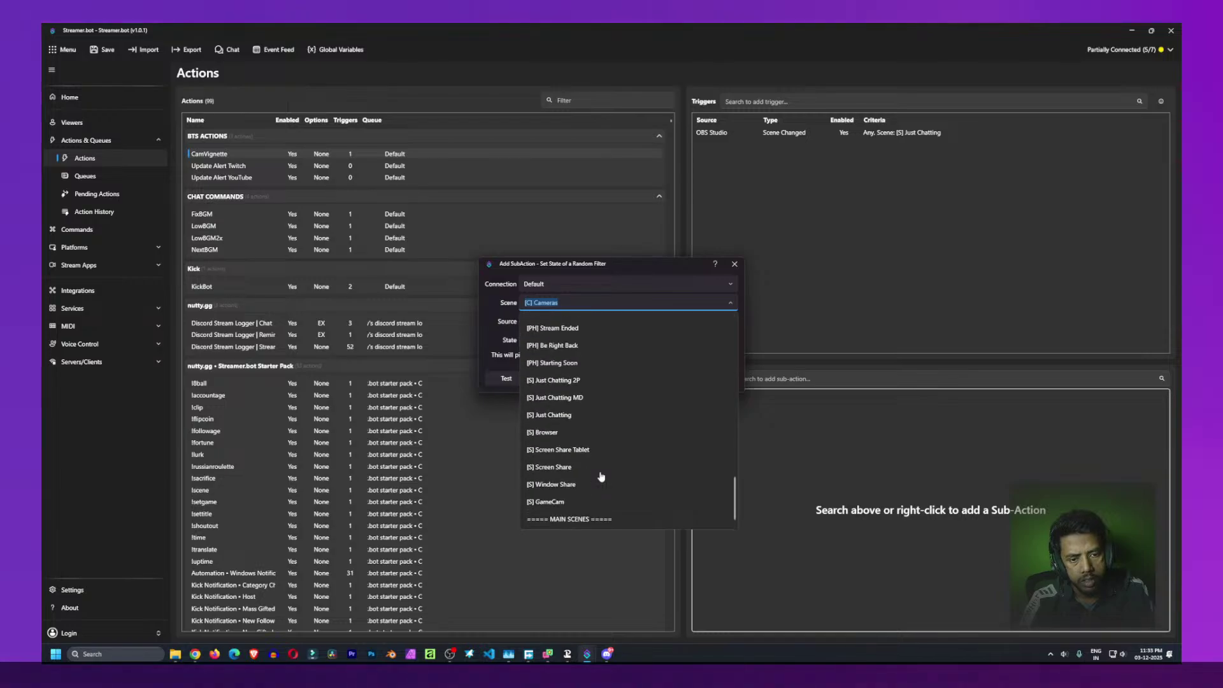
{"action": "left_click", "coordinate": [491, 326]}
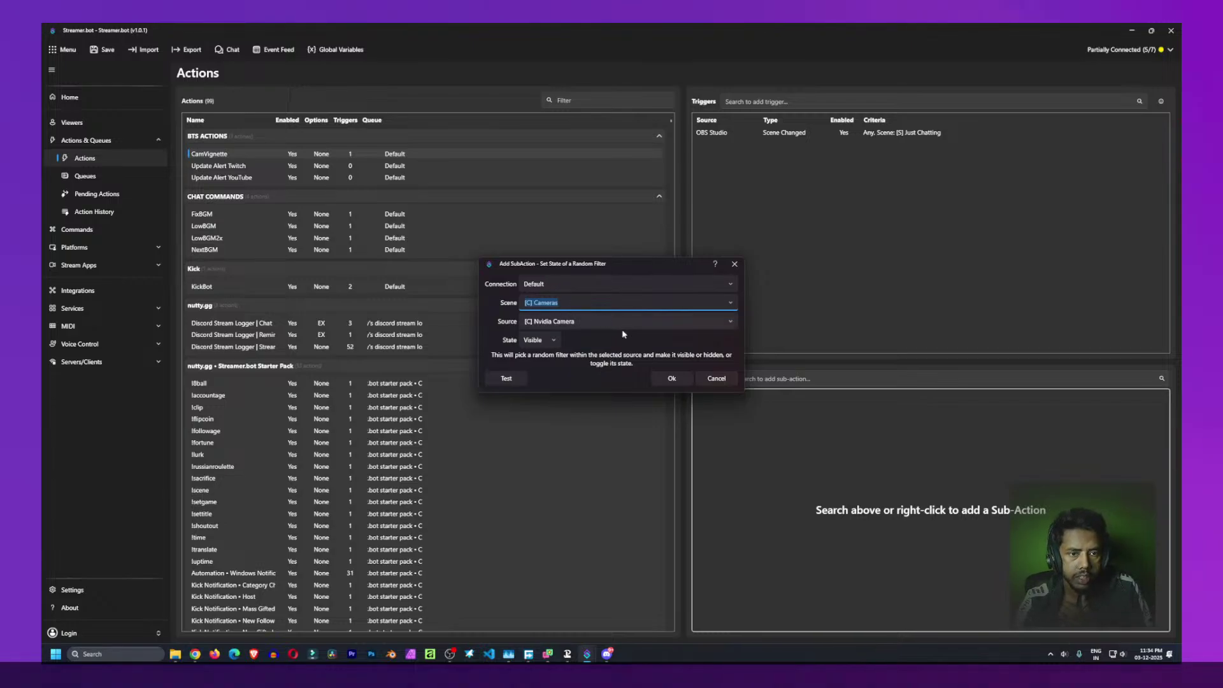
{"action": "left_click", "coordinate": [716, 378]}
Start adding an OBS Studio Set Source Filter State sub-action to the CamVignette action
{"action": "right_click", "coordinate": [787, 425]}
{"action": "mouse_move", "coordinate": [816, 505]}
{"action": "mouse_move", "coordinate": [895, 414]}
{"action": "mouse_move", "coordinate": [955, 541]}
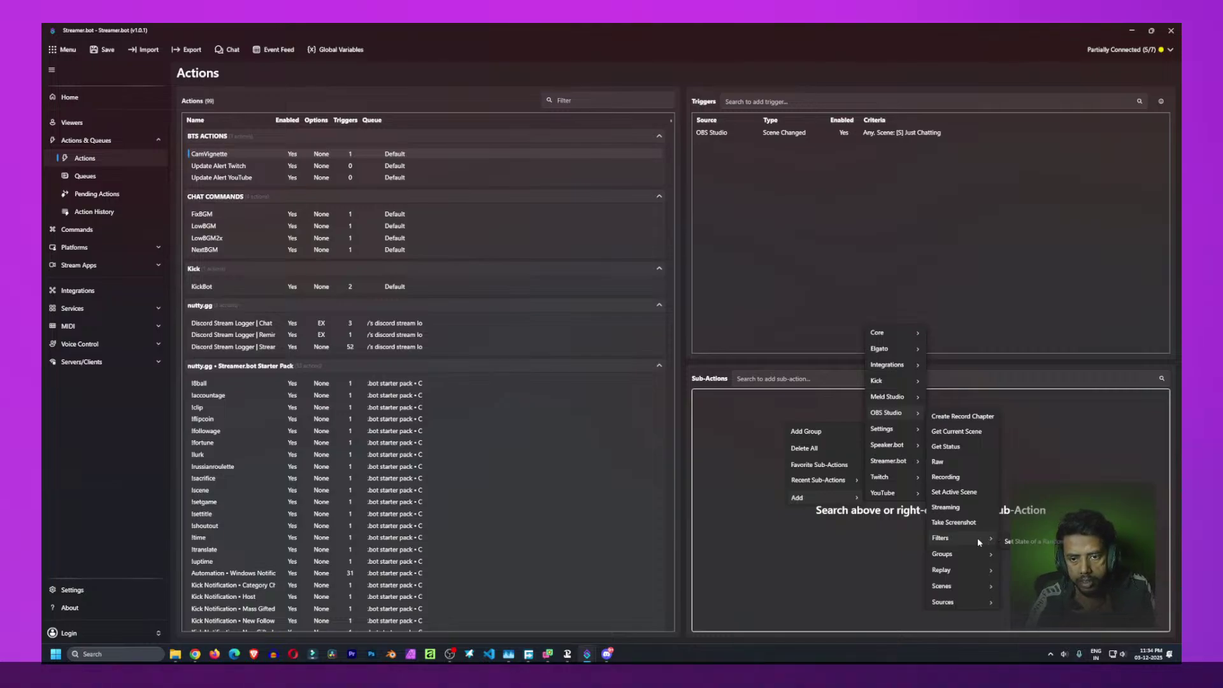
{"action": "mouse_move", "coordinate": [968, 574]}
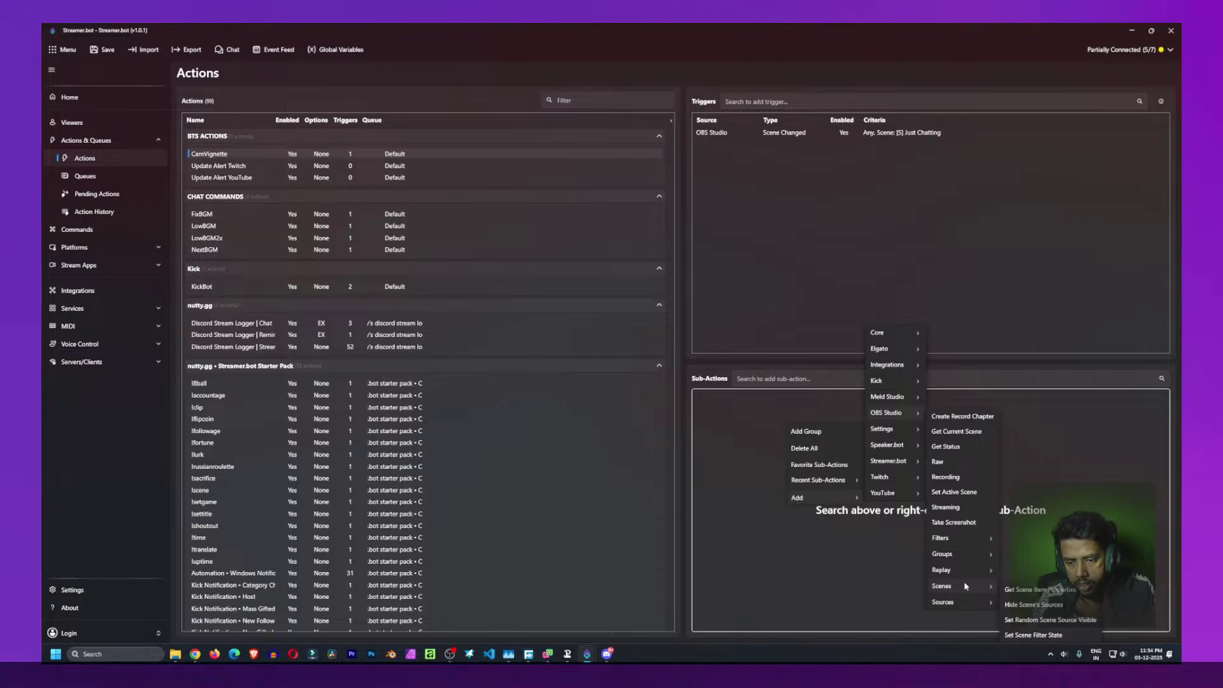
{"action": "mouse_move", "coordinate": [966, 603]}
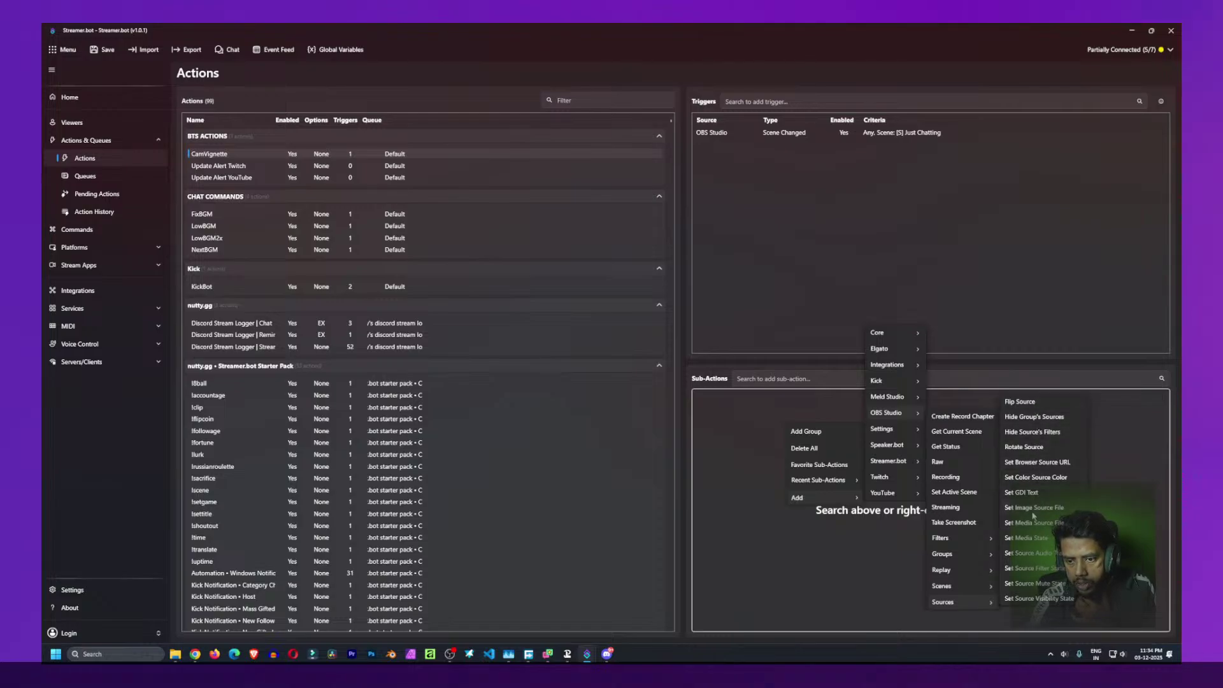
{"action": "left_click", "coordinate": [1029, 569]}
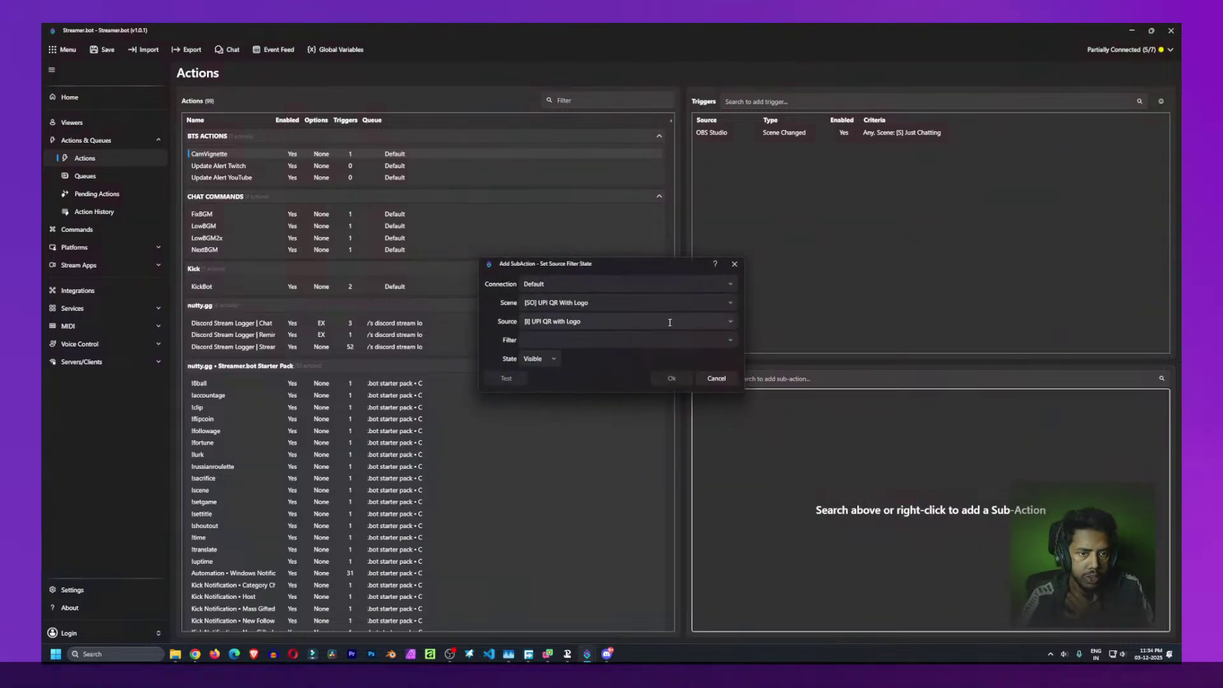
Set the sub-action's scene to "[C] Cameras", with "[C] Nvidia Camera" as its source
{"action": "left_click", "coordinate": [729, 303]}
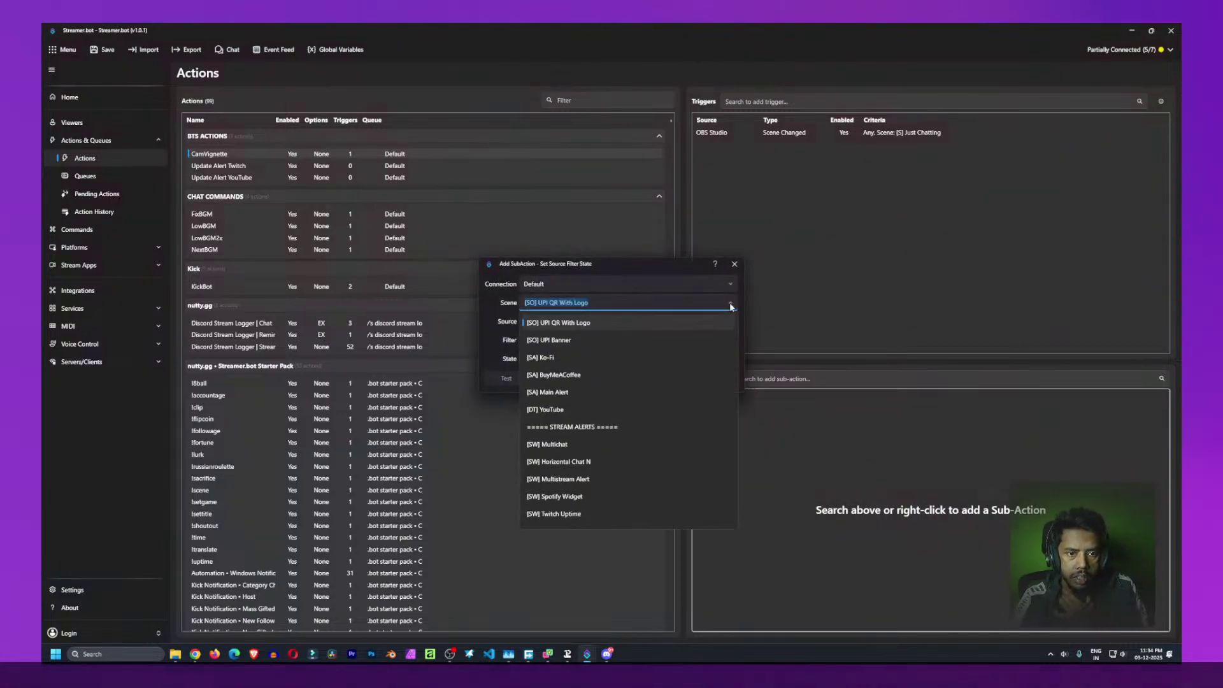
{"action": "scroll", "coordinate": [671, 423], "scroll_direction": "down", "scroll_amount": 2}
{"action": "scroll", "coordinate": [672, 426], "scroll_direction": "down", "scroll_amount": 3}
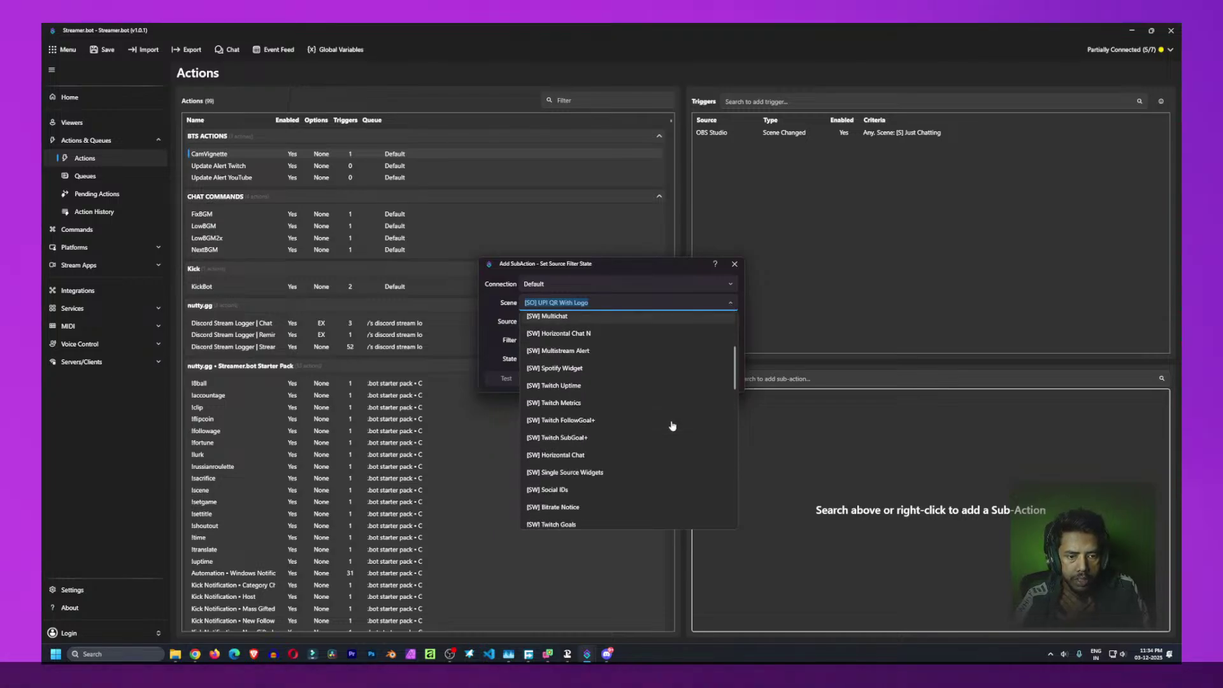
{"action": "scroll", "coordinate": [672, 426], "scroll_direction": "down", "scroll_amount": 2}
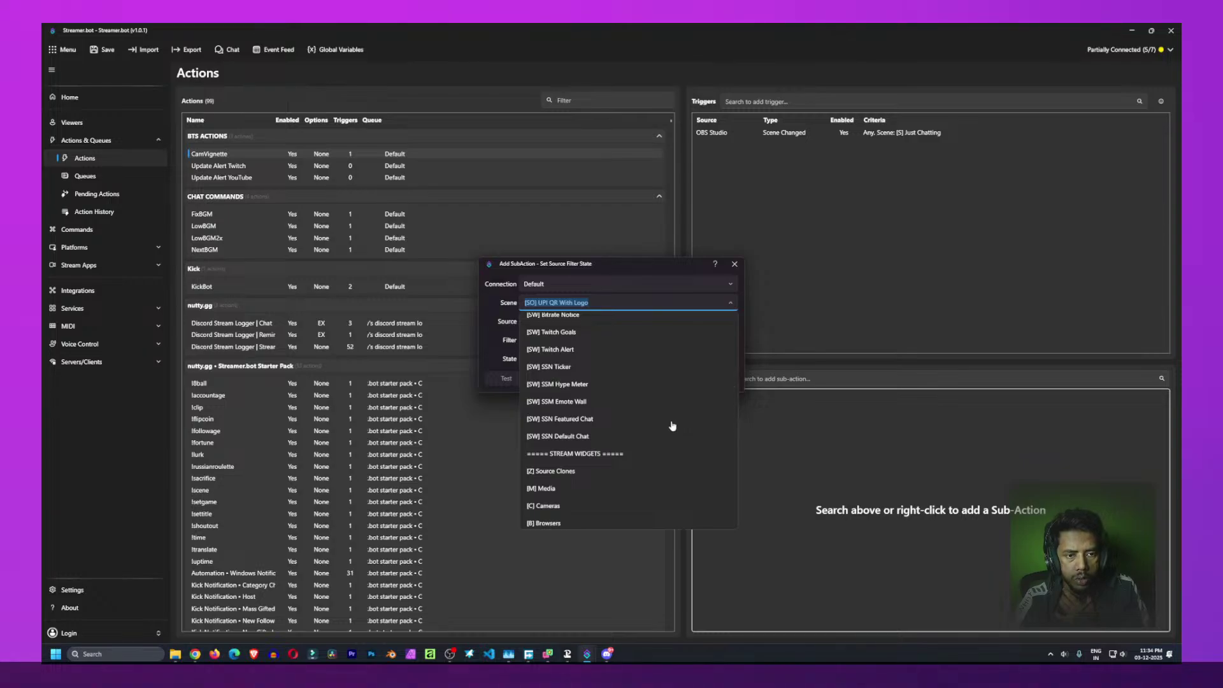
{"action": "scroll", "coordinate": [673, 426], "scroll_direction": "up", "scroll_amount": 5}
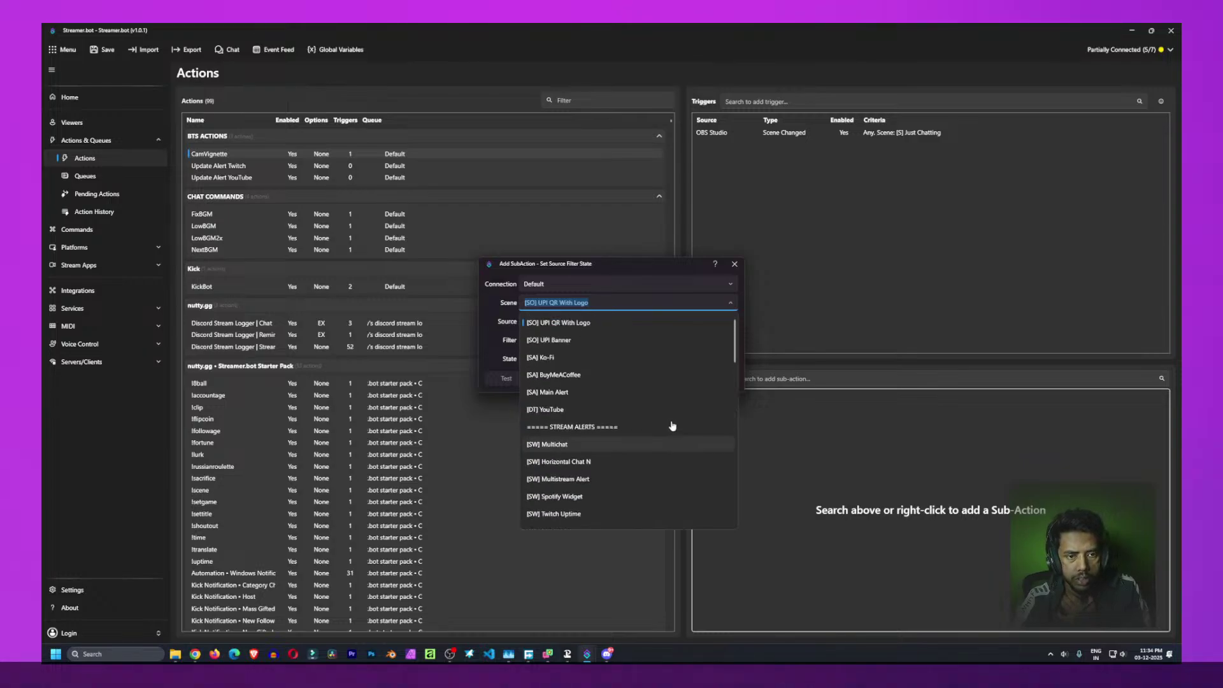
{"action": "scroll", "coordinate": [672, 425], "scroll_direction": "down", "scroll_amount": 3}
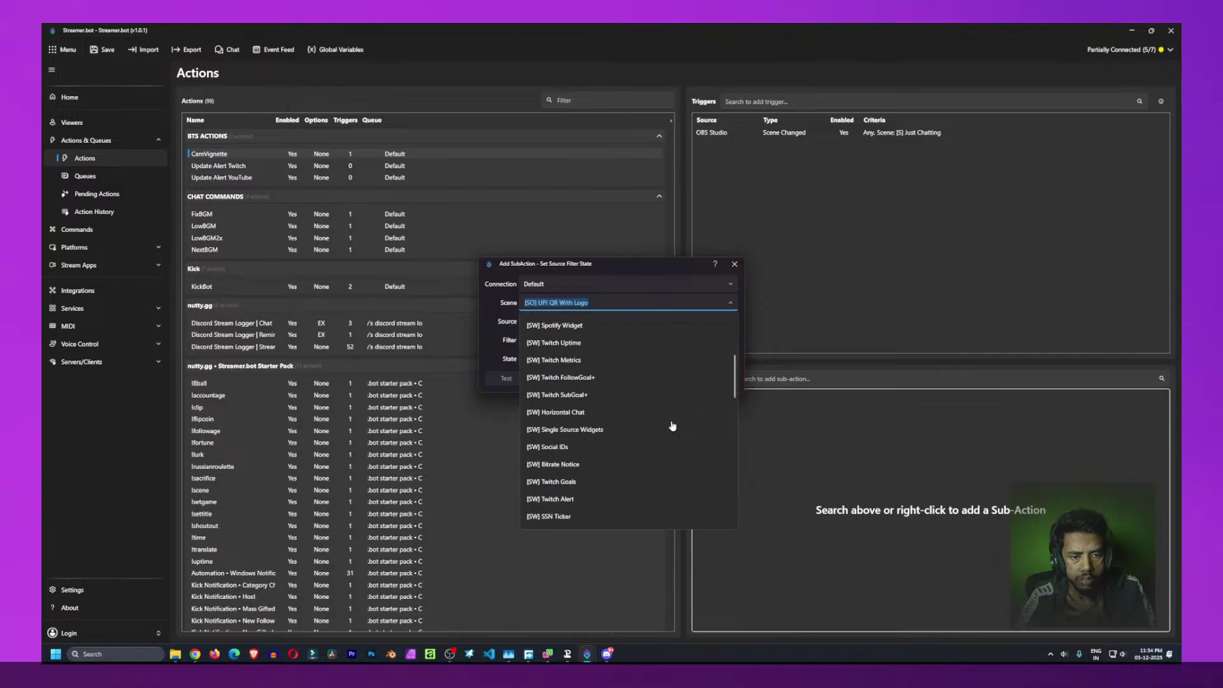
{"action": "scroll", "coordinate": [673, 426], "scroll_direction": "down", "scroll_amount": 4}
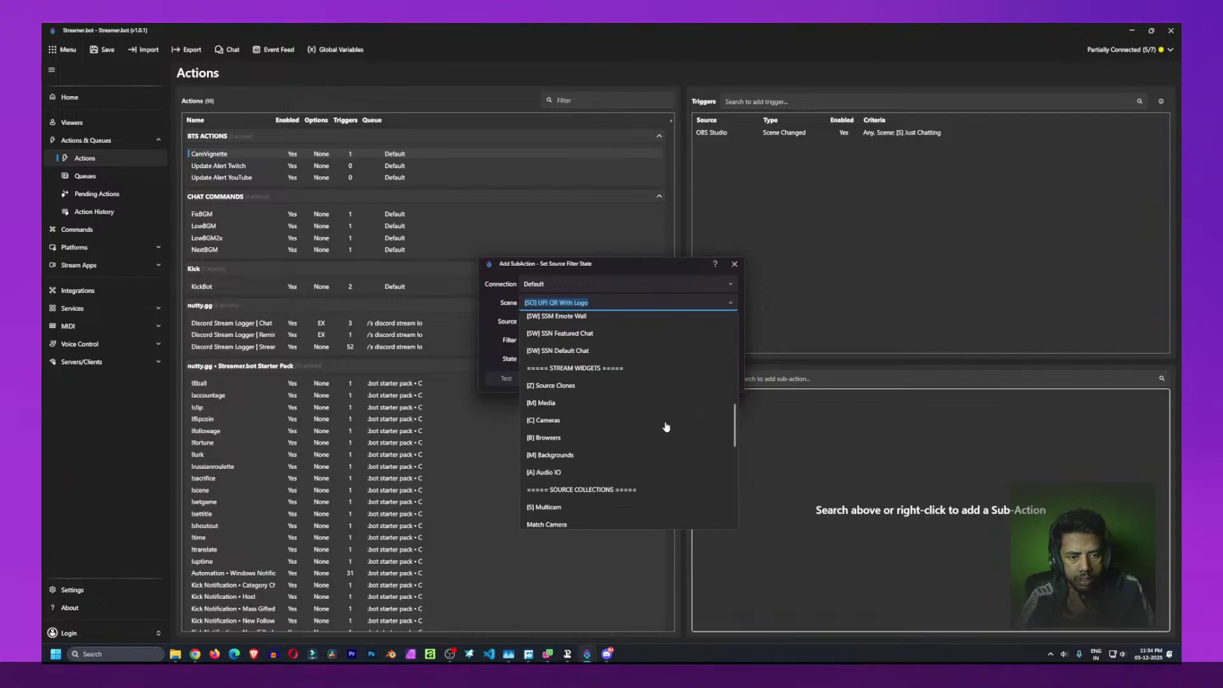
{"action": "left_click", "coordinate": [546, 422]}
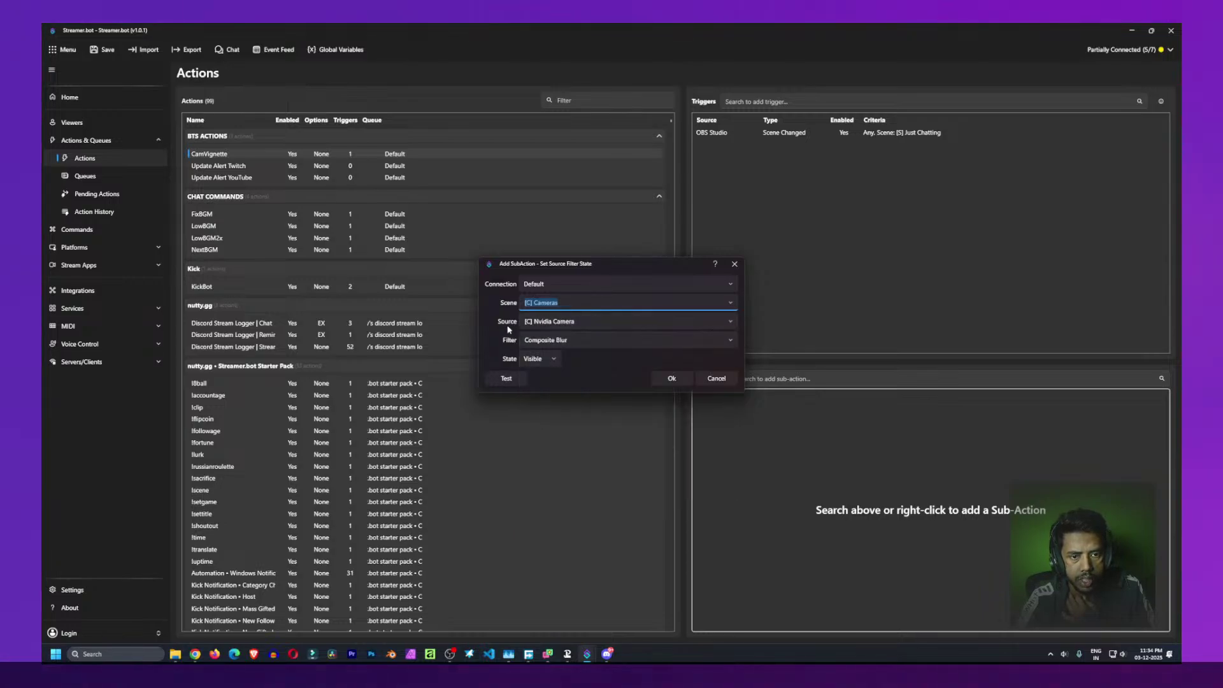
Choose the Vignette Mask filter with the state Hidden and save the sub-action
{"action": "left_click", "coordinate": [623, 344]}
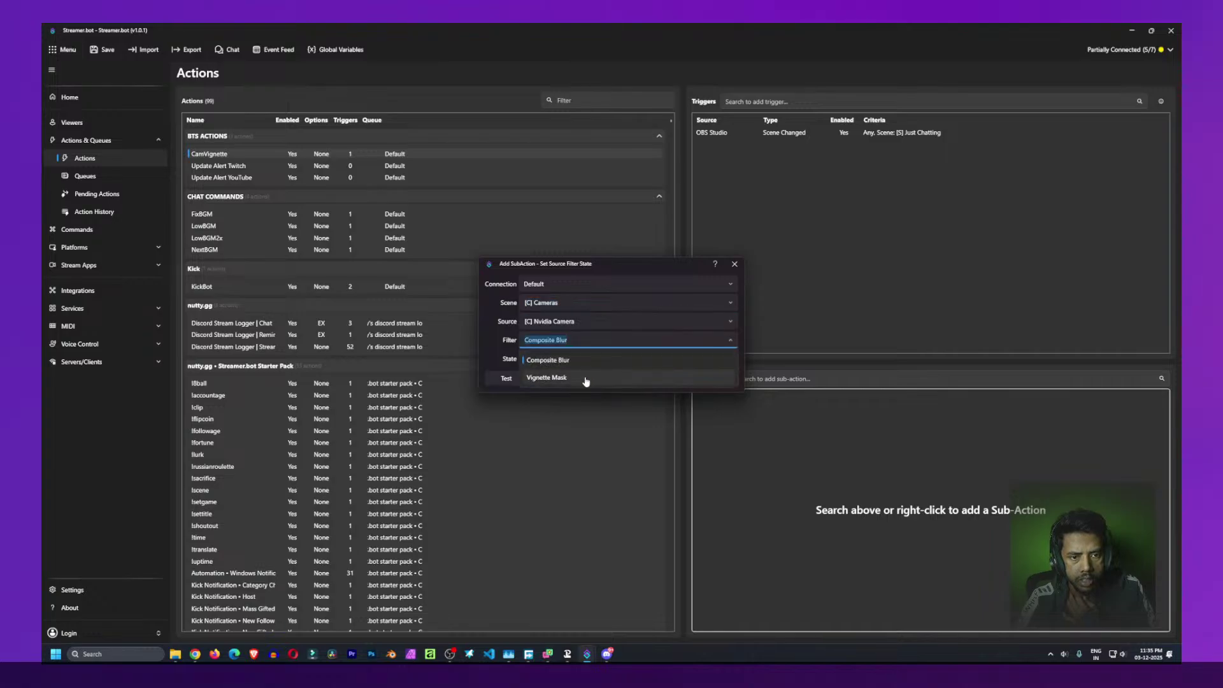
{"action": "left_click", "coordinate": [586, 379]}
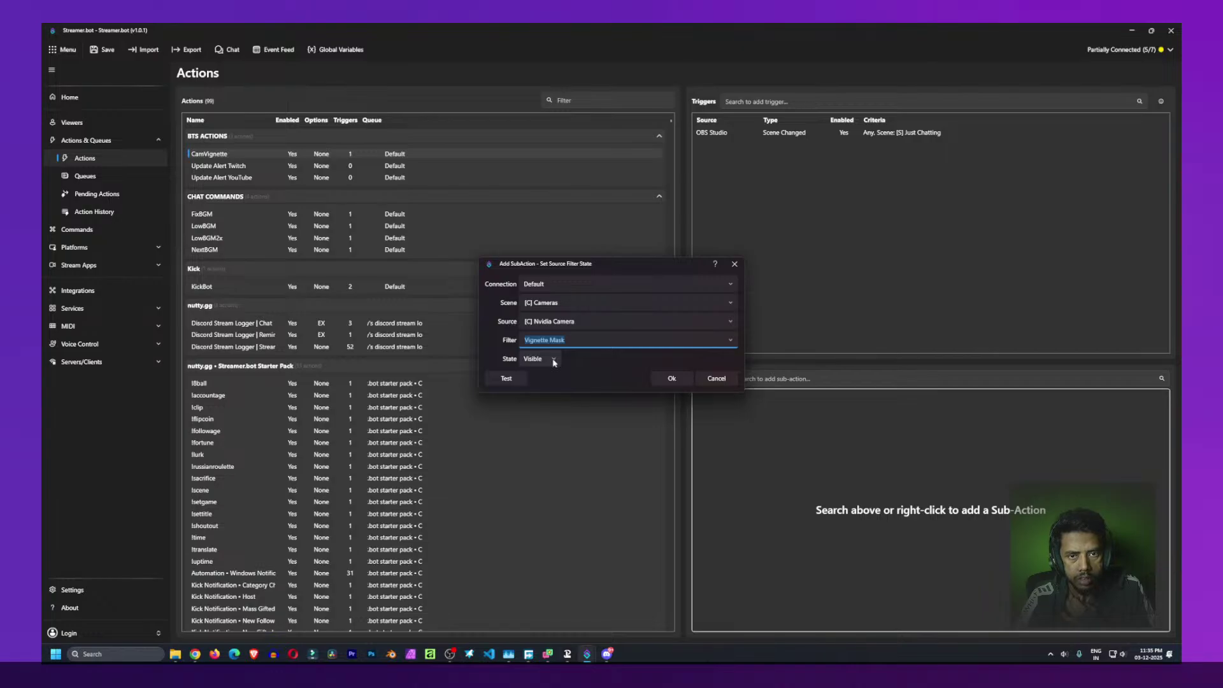
{"action": "left_click", "coordinate": [554, 360]}
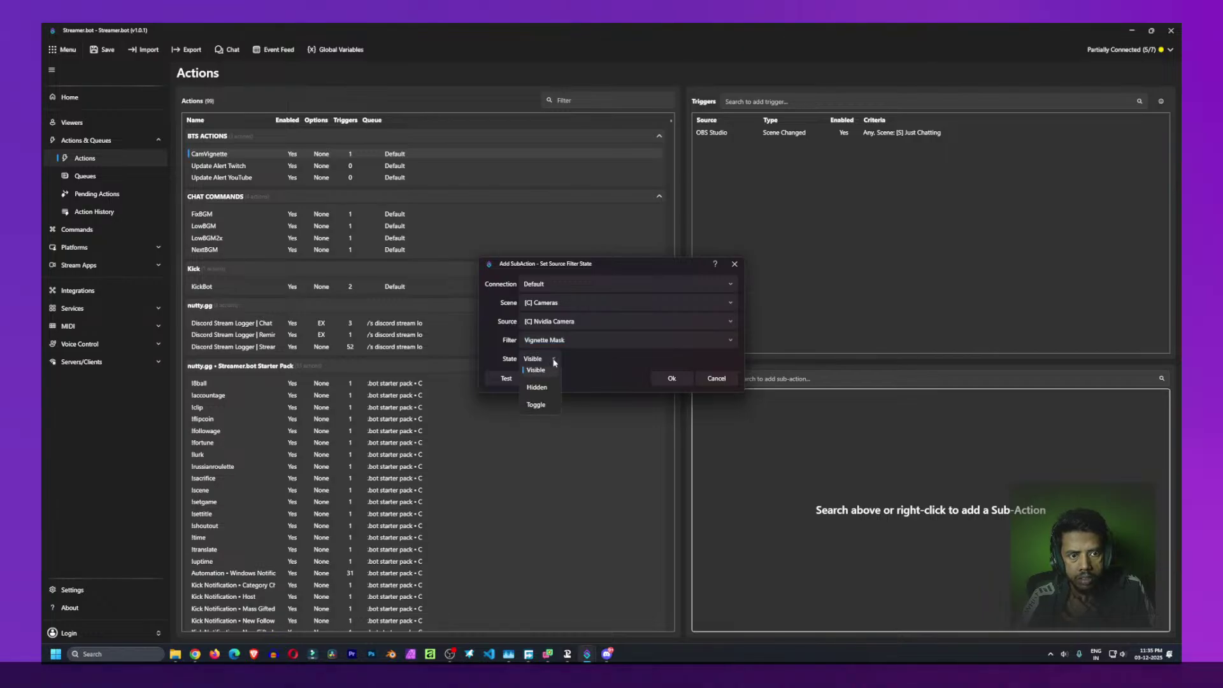
{"action": "left_click", "coordinate": [547, 396]}
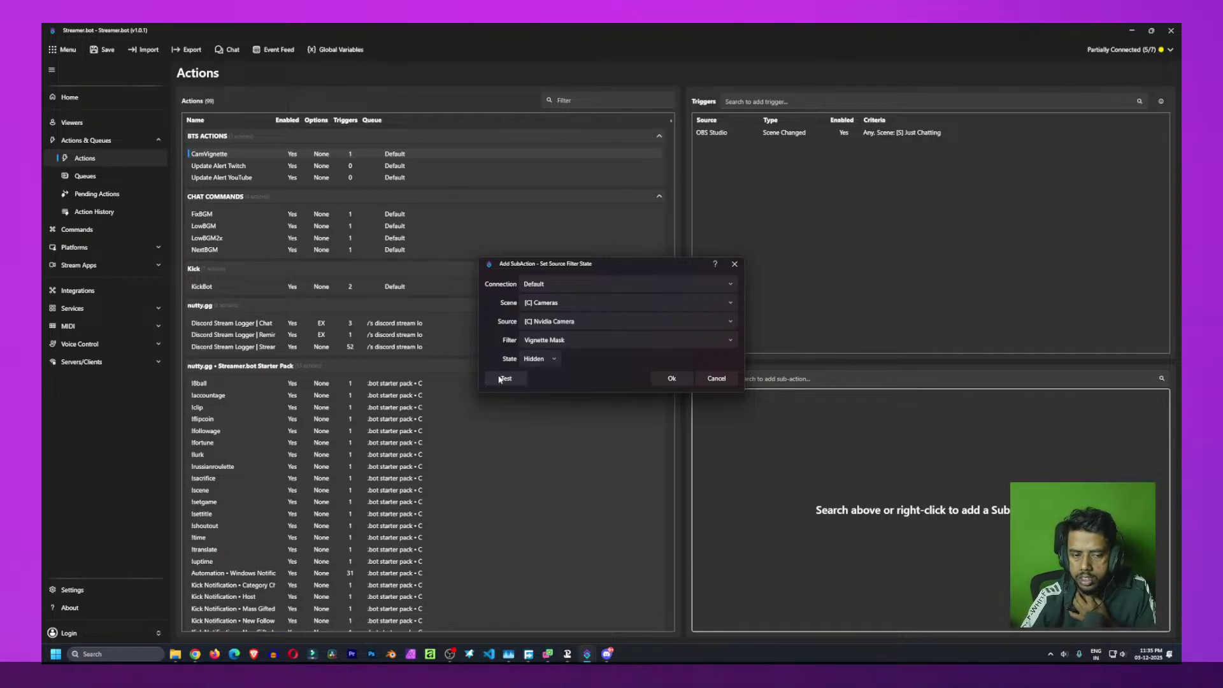
{"action": "left_click", "coordinate": [672, 378]}
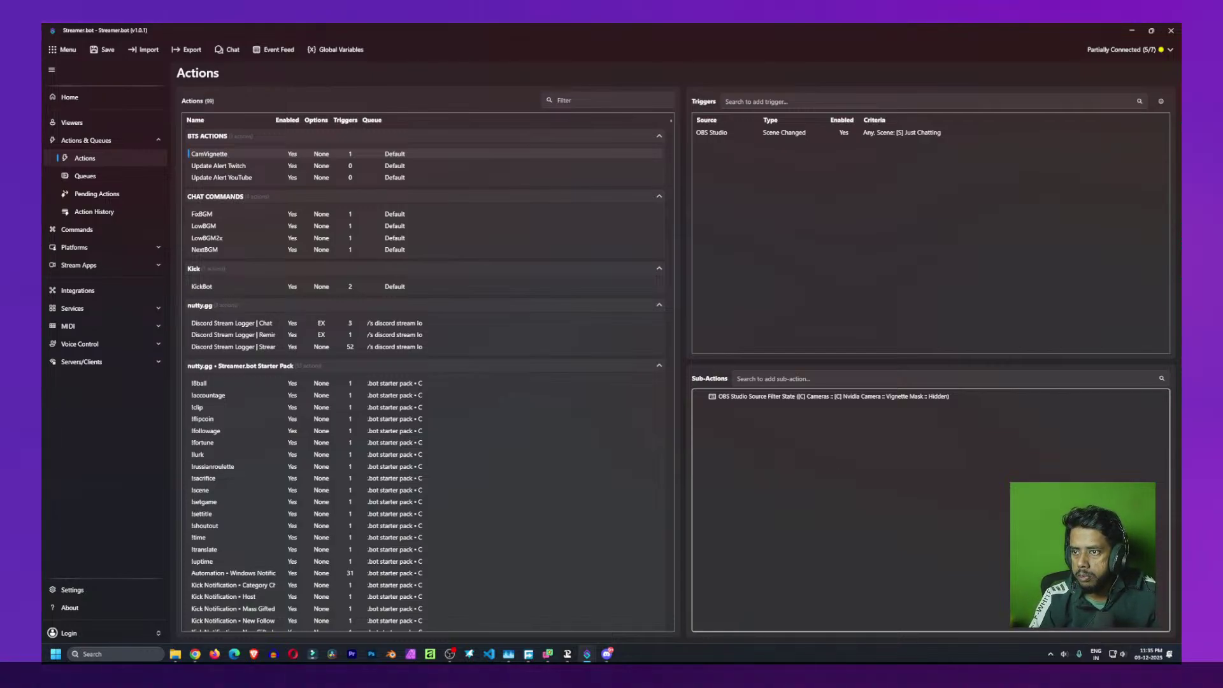
{"action": "key", "text": "alt+Tab"}
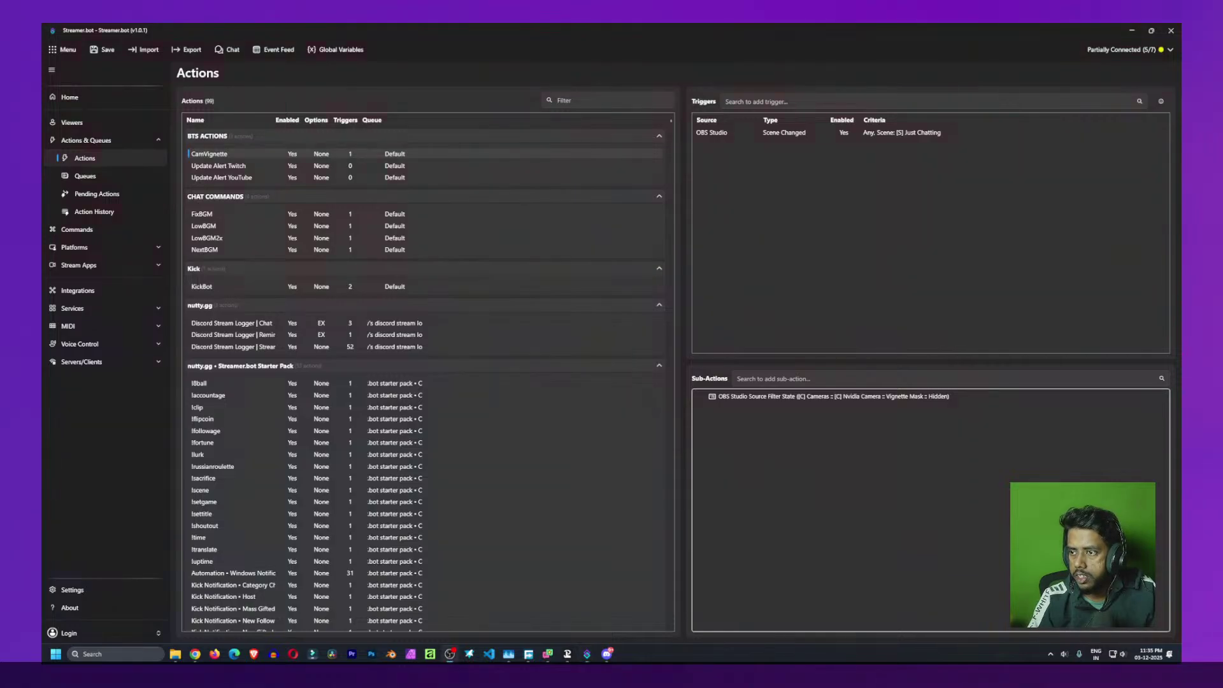
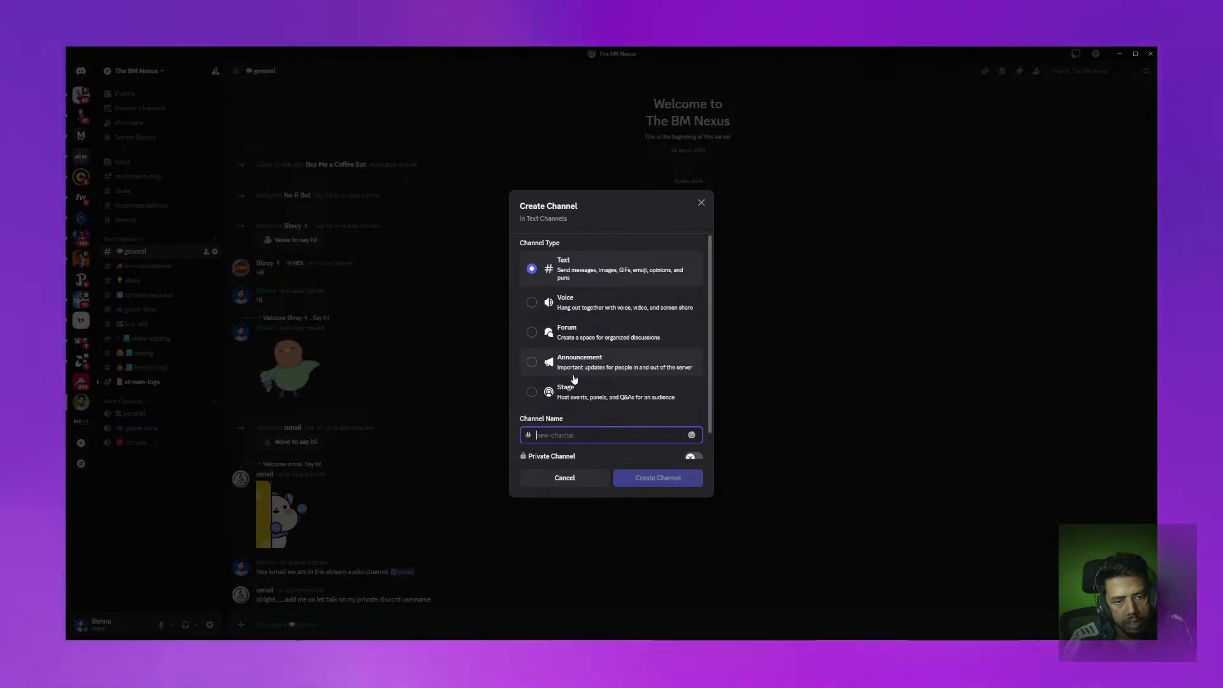
In Discord, create an Announcement channel named "thumbnails-den" under Text Channels in The BM Nexus server
{"action": "left_click", "coordinate": [547, 366]}
{"action": "left_click", "coordinate": [549, 436]}
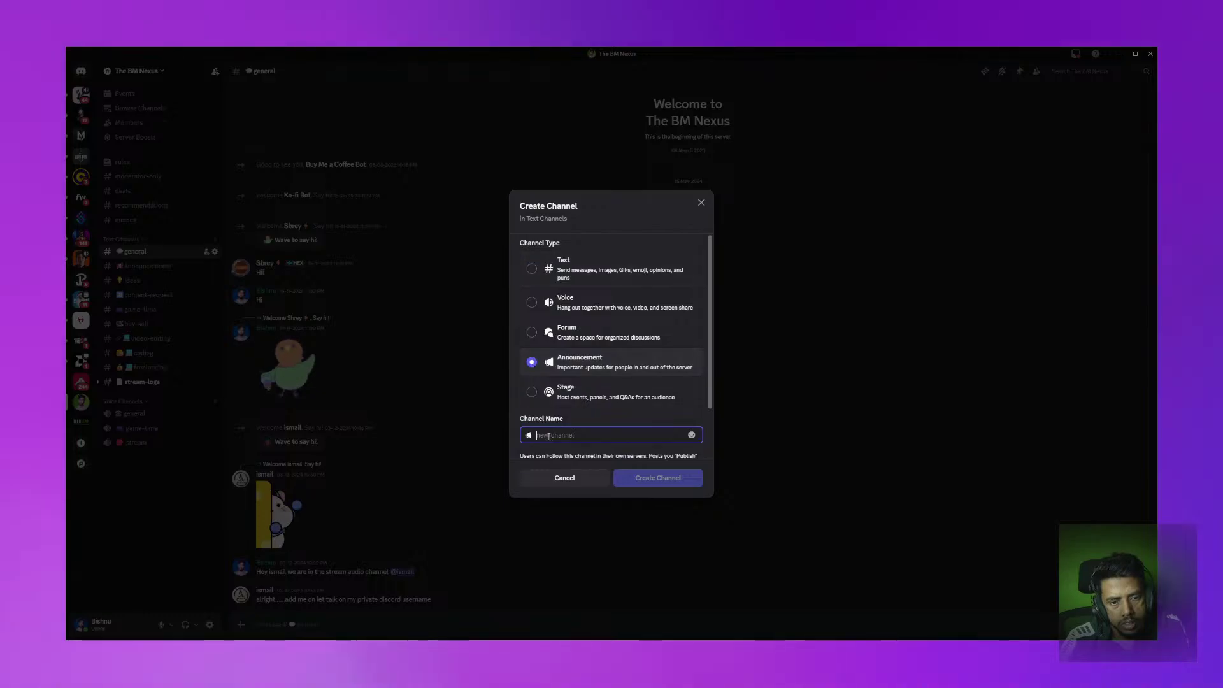
{"action": "type", "text": "thum"}
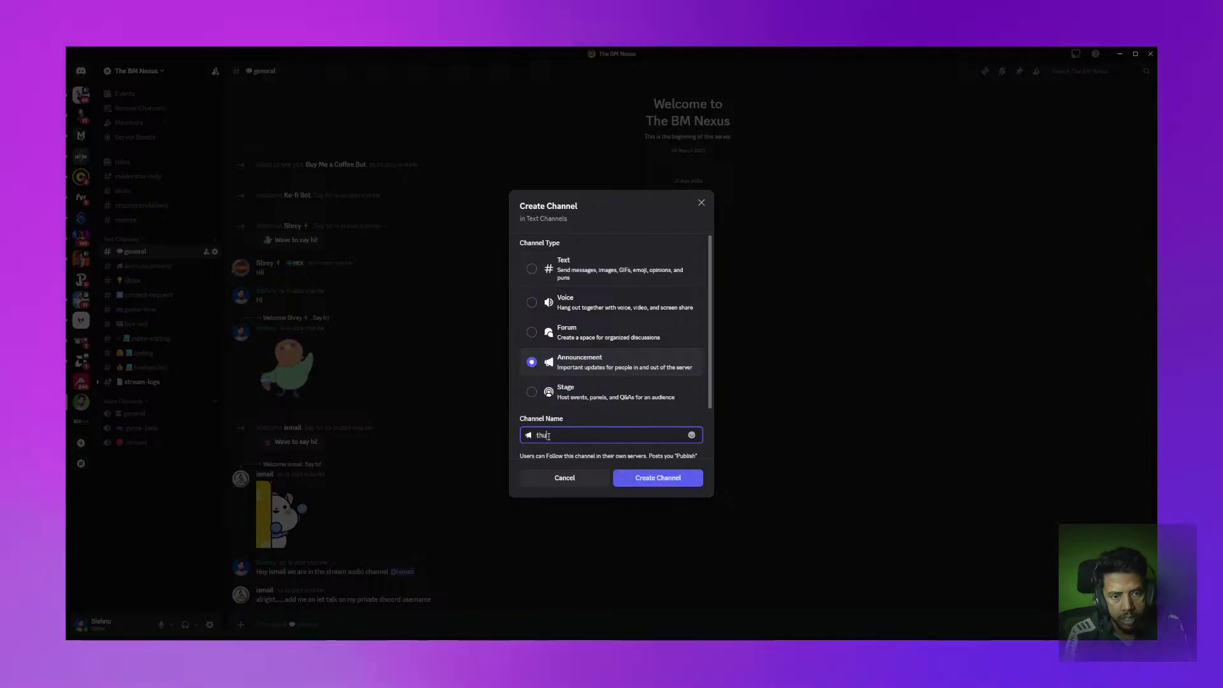
{"action": "type", "text": "bna"}
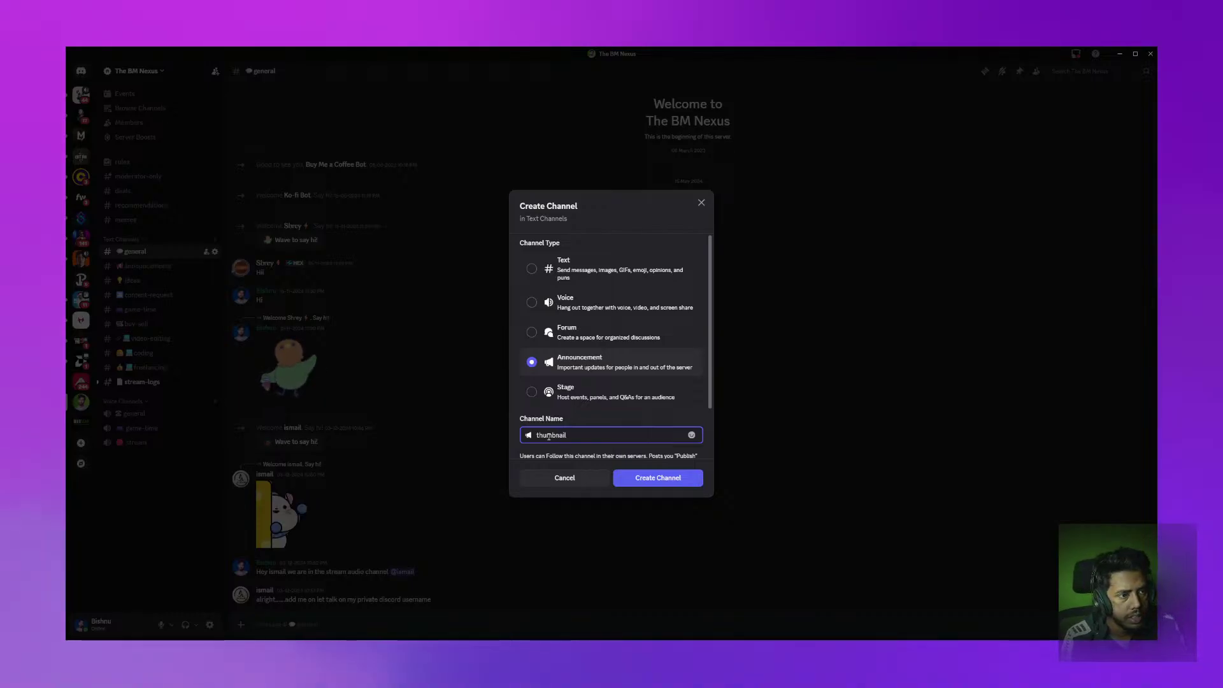
{"action": "type", "text": "il-den"}
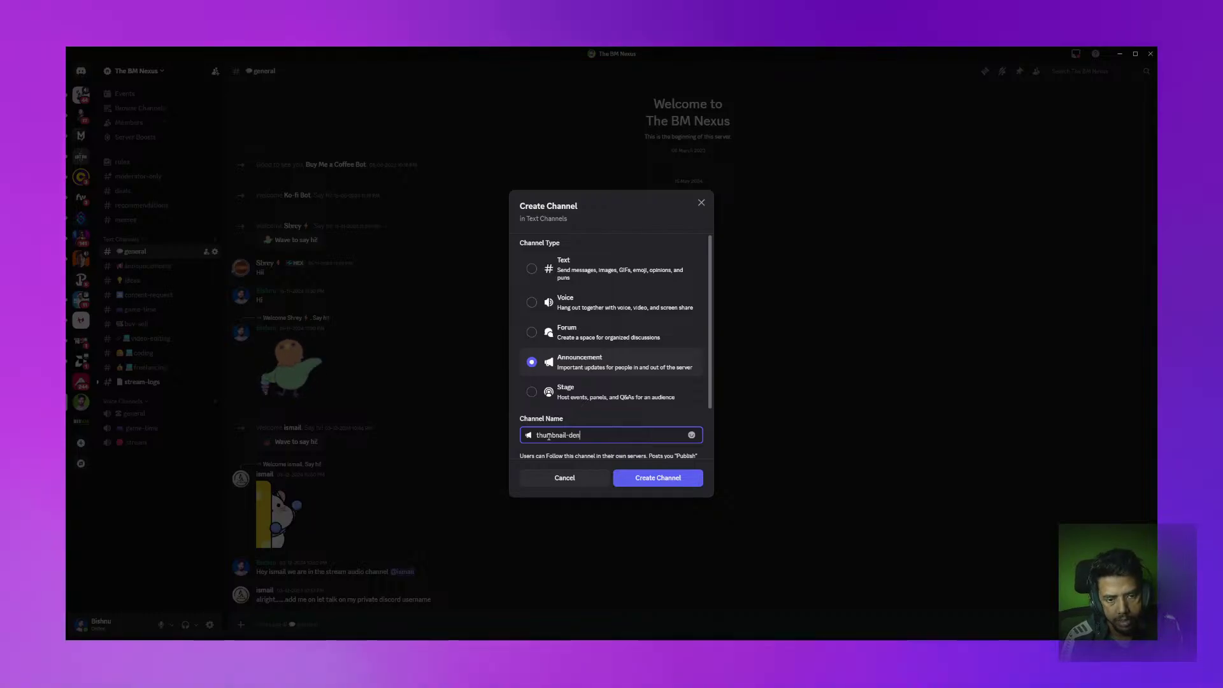
{"action": "key", "text": "Left"}
{"action": "key", "text": "Left"}
{"action": "key", "text": "Left"}
{"action": "type", "text": "s"}
{"action": "key", "text": "BackSpace"}
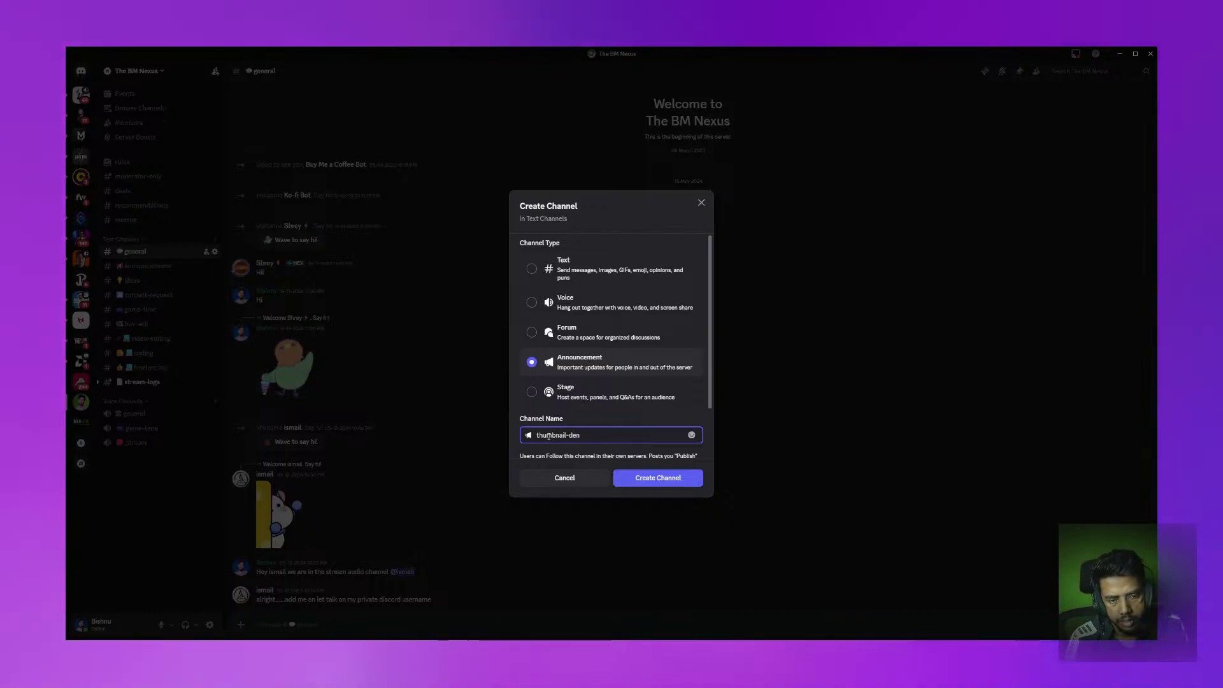
{"action": "type", "text": "s"}
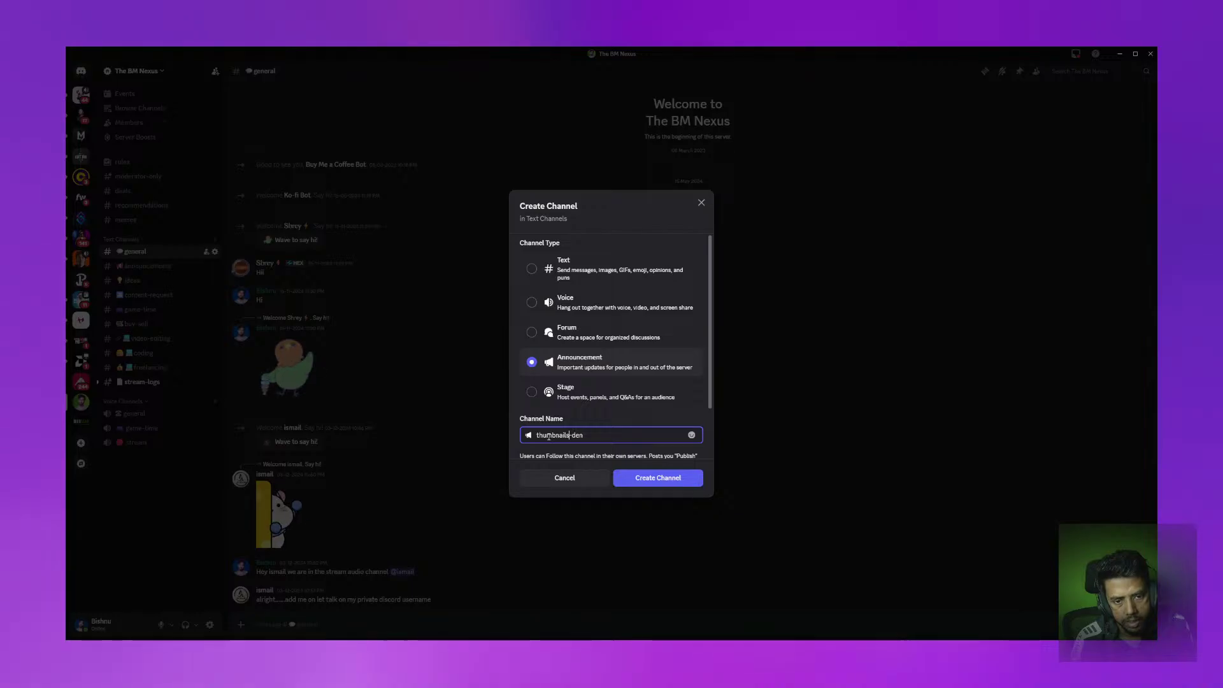
{"action": "left_click", "coordinate": [660, 478]}
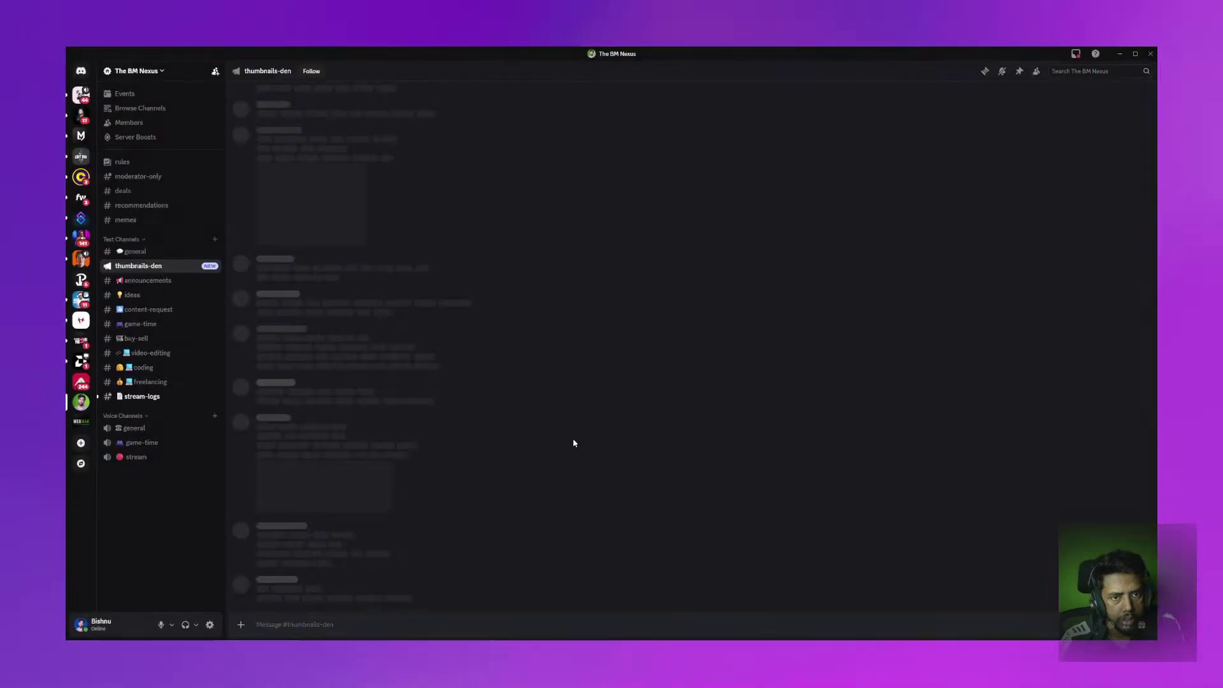
Add a framed-picture emoji before the thumbnails-den channel's name, save the change and close the channel settings
{"action": "right_click", "coordinate": [125, 267]}
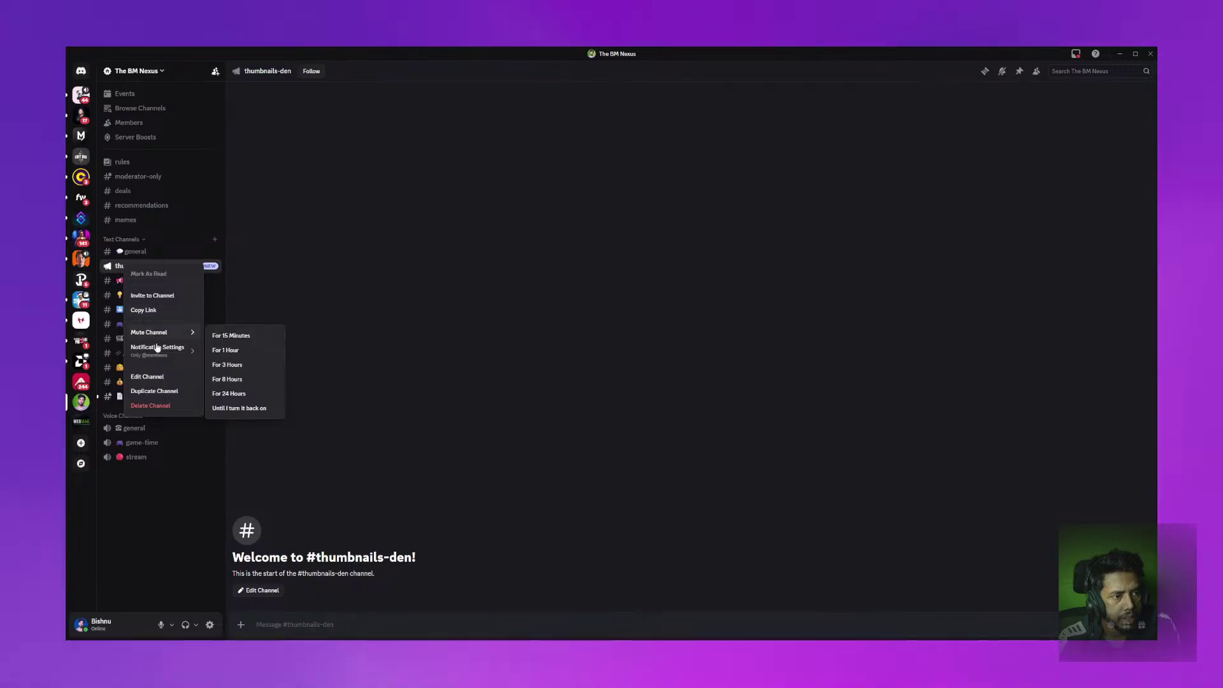
{"action": "left_click", "coordinate": [147, 379]}
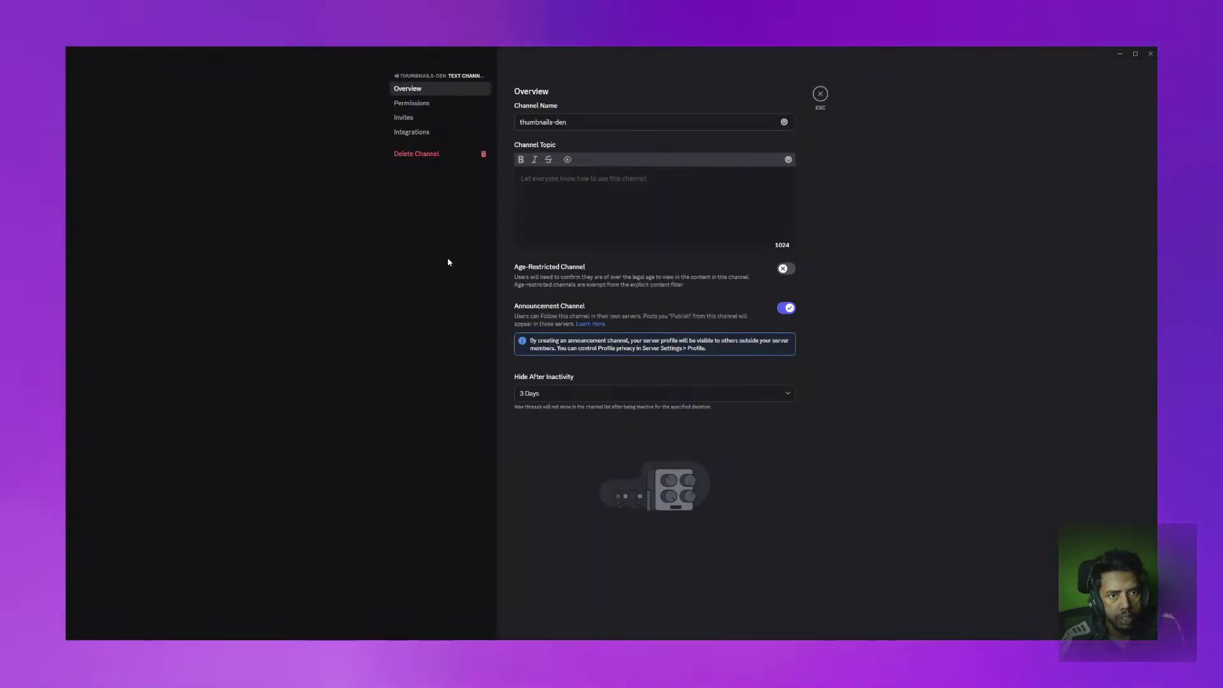
{"action": "left_click", "coordinate": [519, 123]}
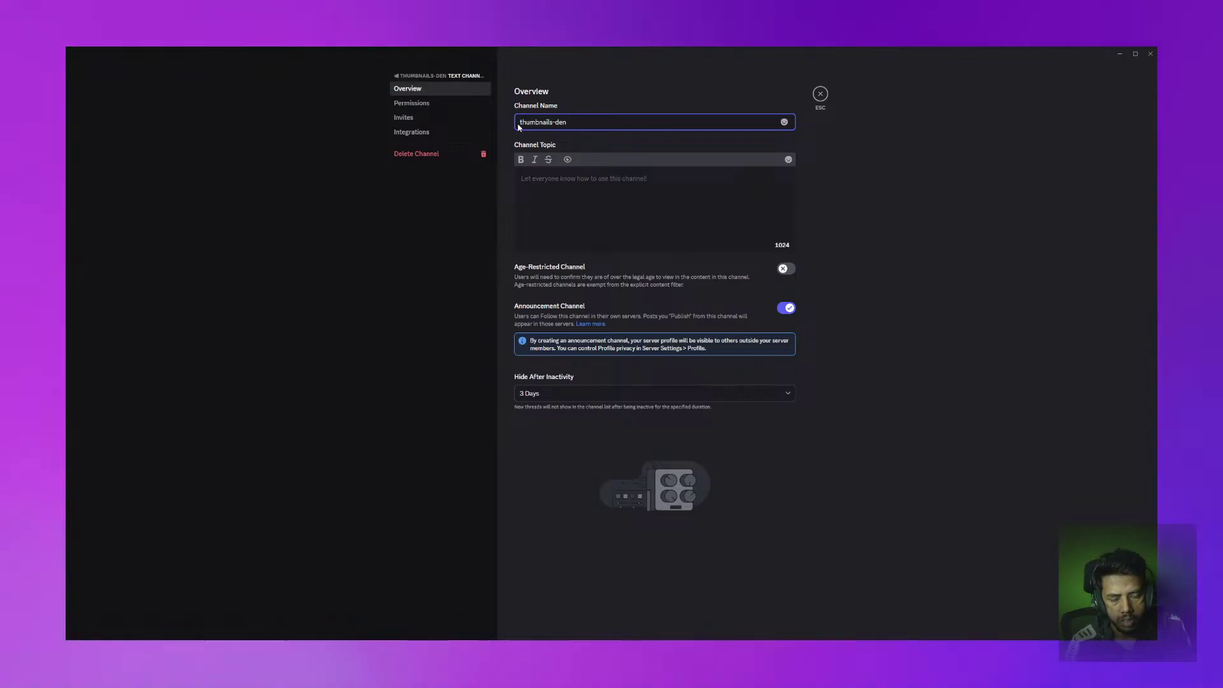
{"action": "type", "text": "🖼"}
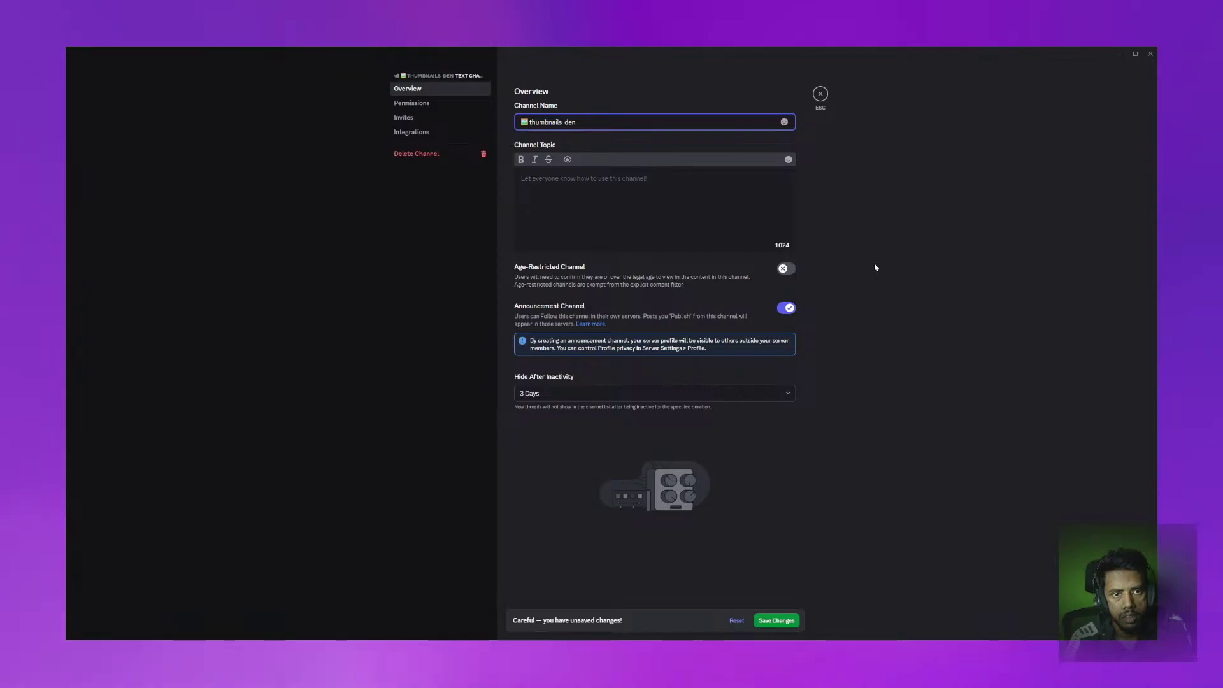
{"action": "left_click", "coordinate": [777, 621]}
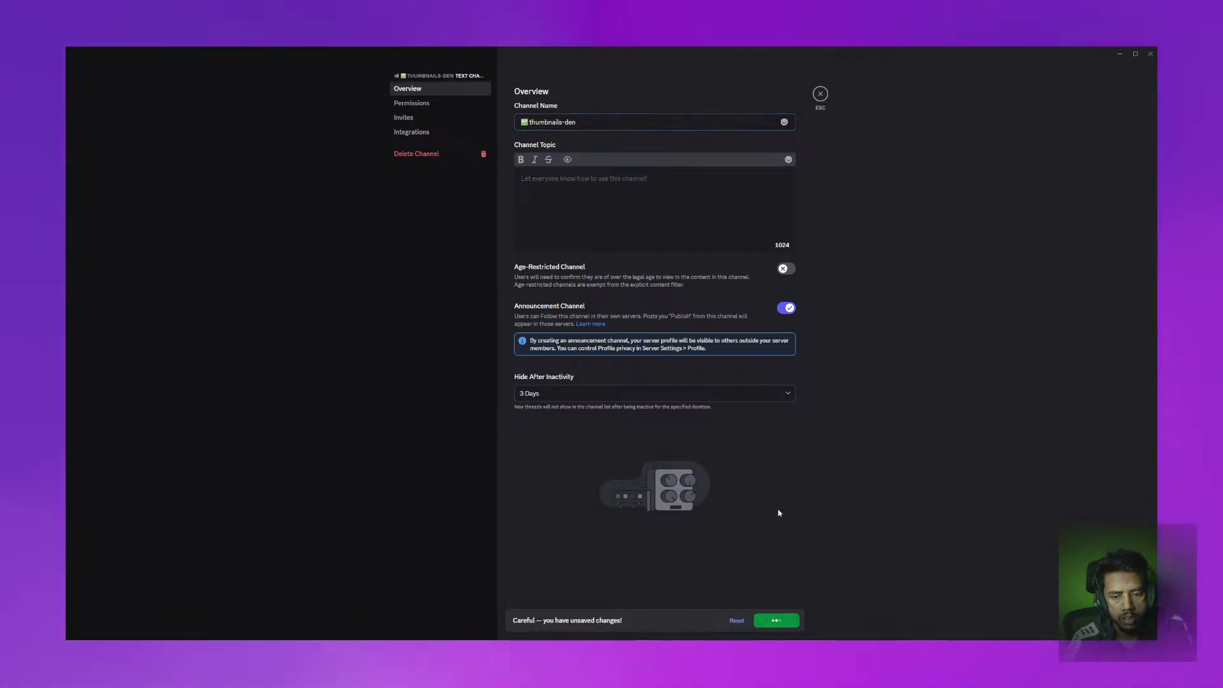
{"action": "left_click", "coordinate": [821, 94]}
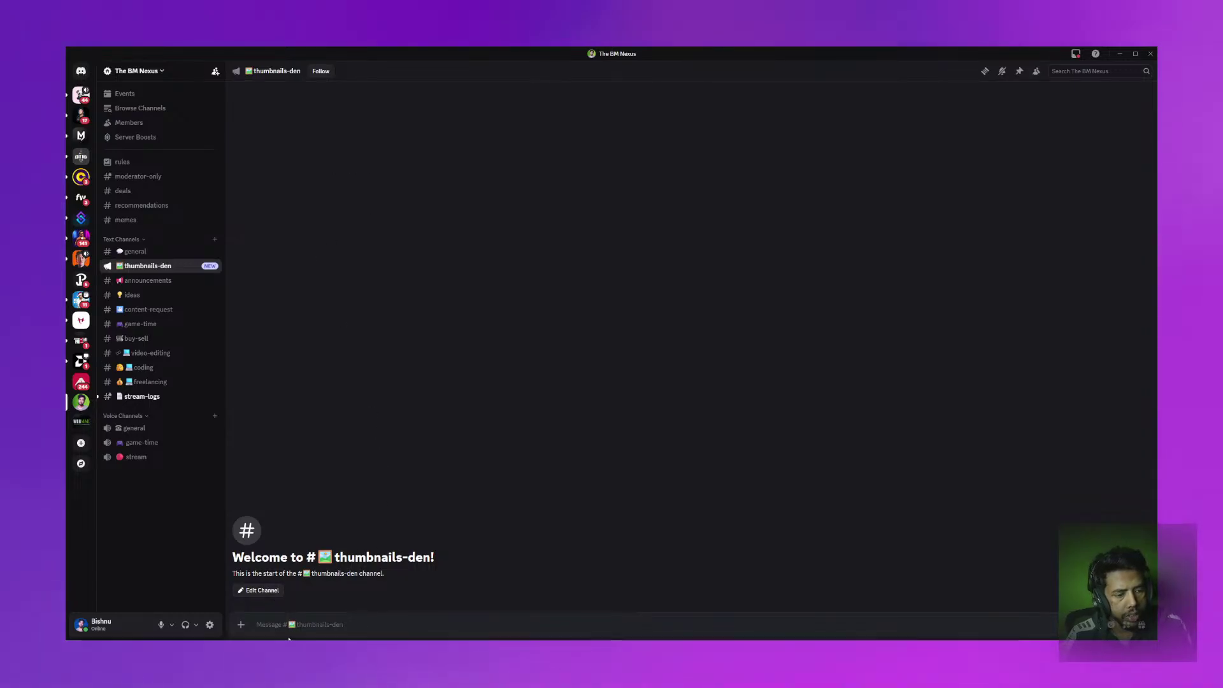
{"action": "left_click", "coordinate": [241, 624]}
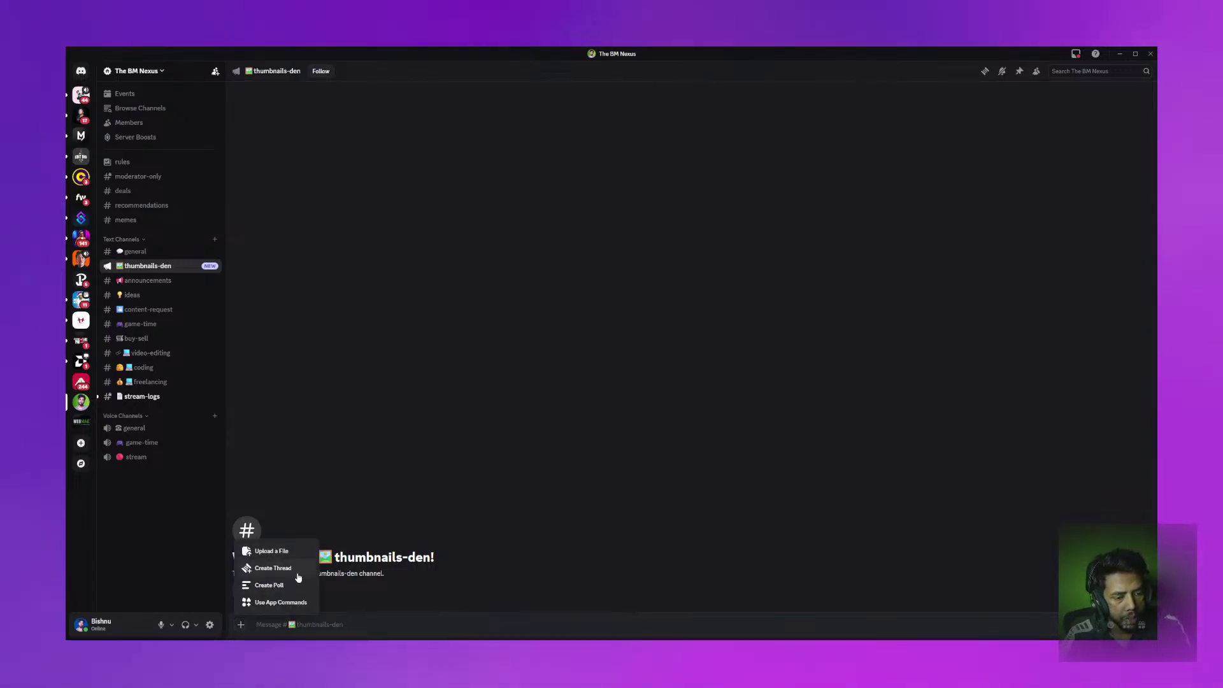
{"action": "key", "text": "Escape"}
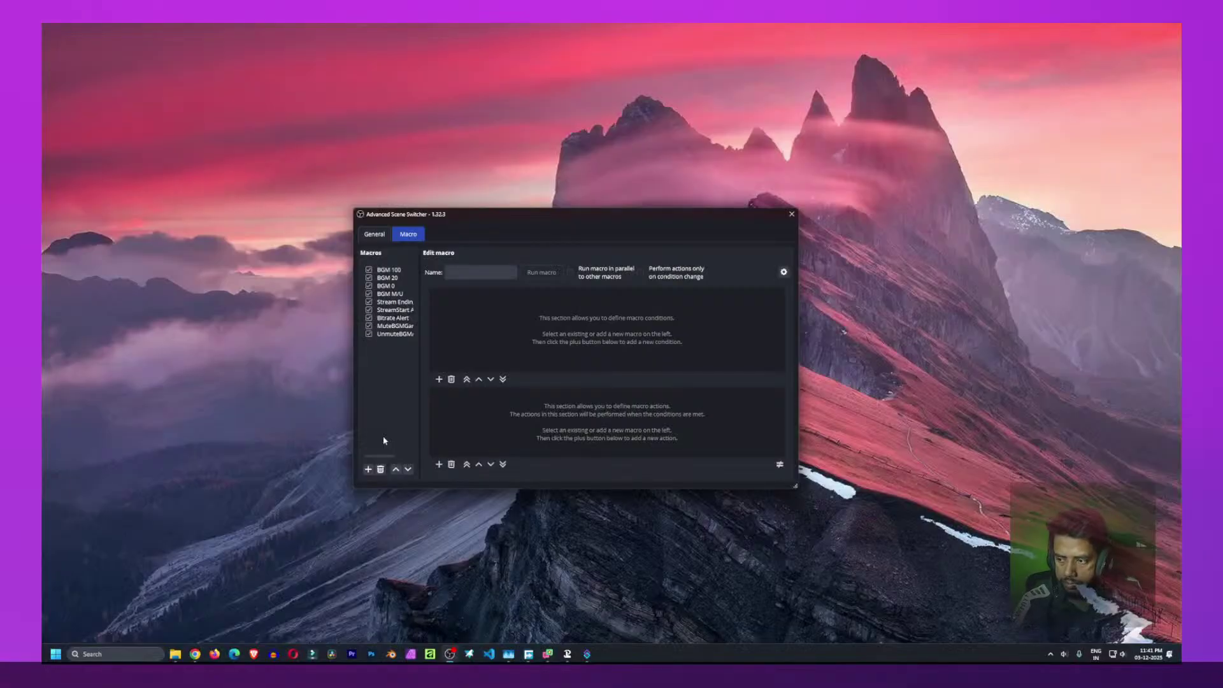
Create a new macro named "FaceCamVignette" in Advanced Scene Switcher
{"action": "left_click", "coordinate": [369, 470]}
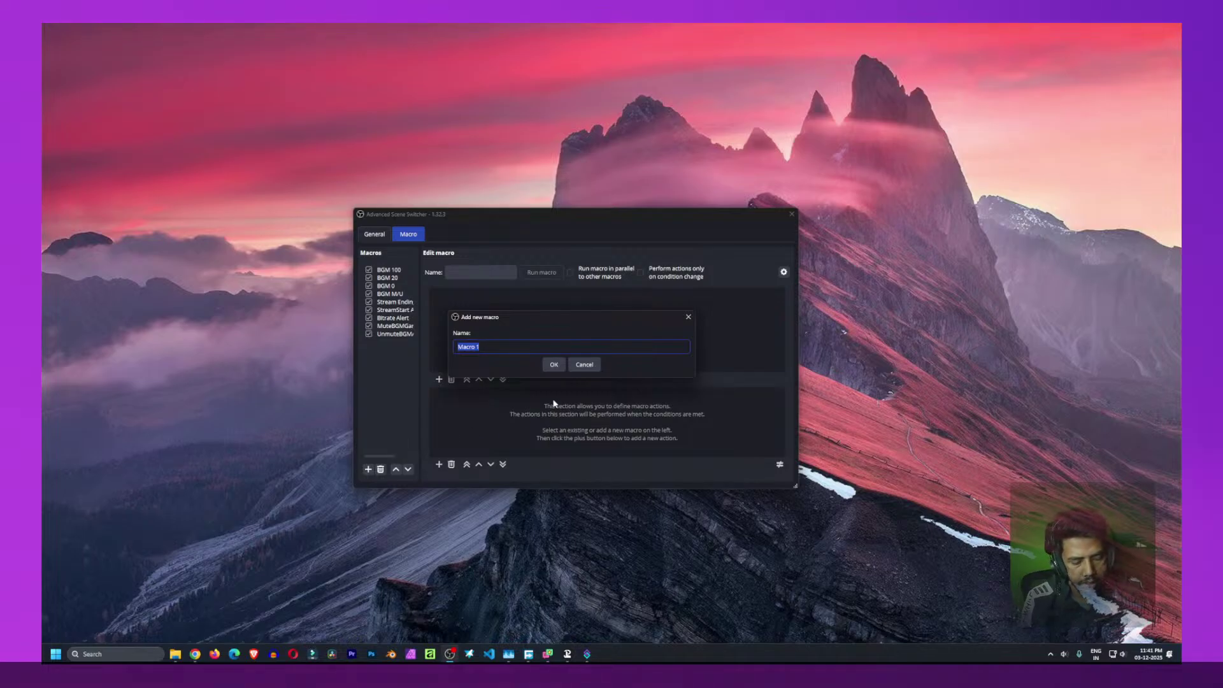
{"action": "type", "text": "FaceCamVign"}
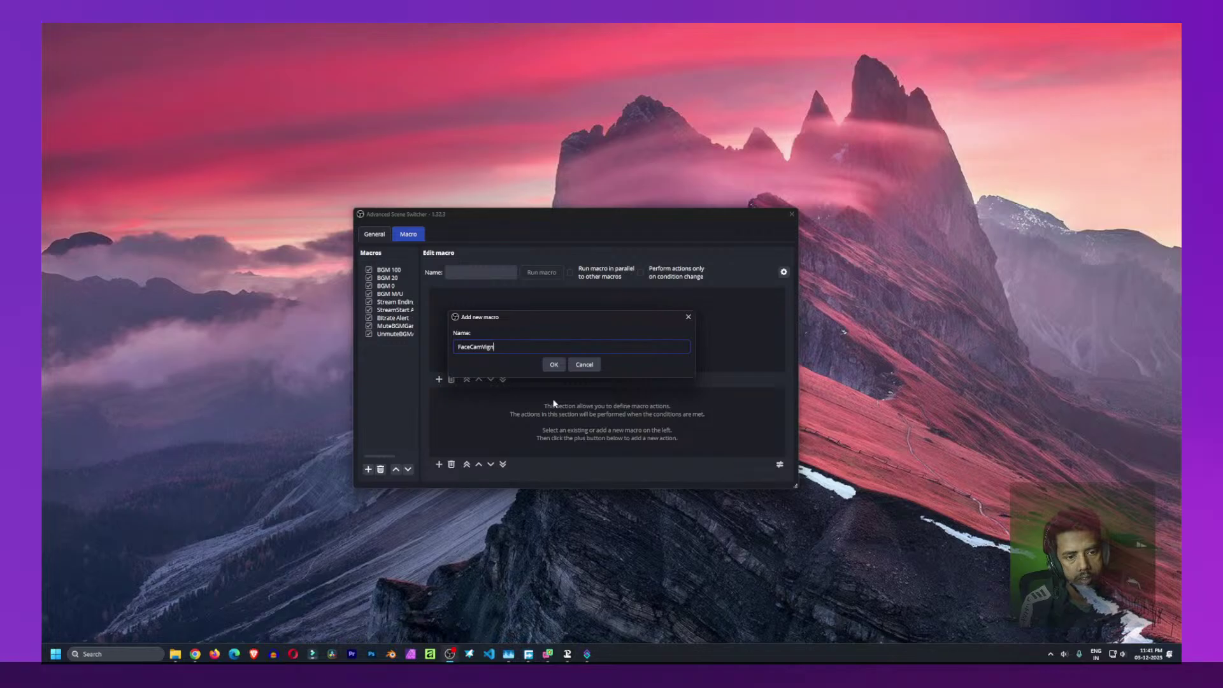
{"action": "type", "text": "ette"}
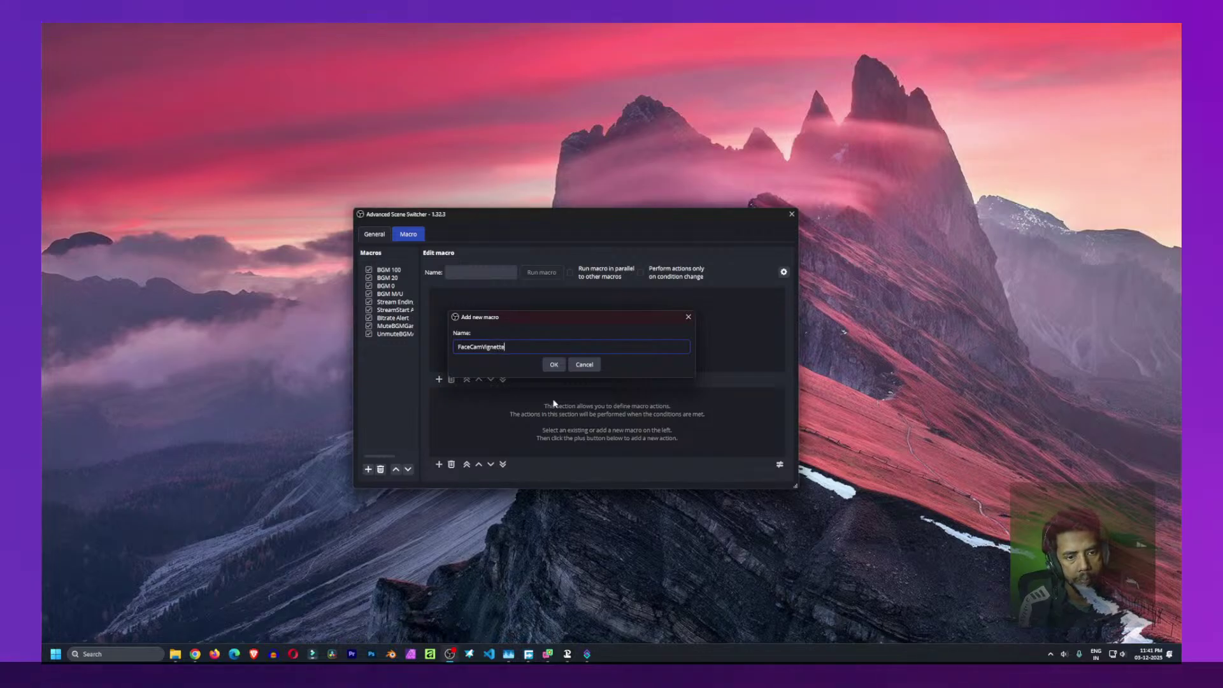
{"action": "key", "text": "Return"}
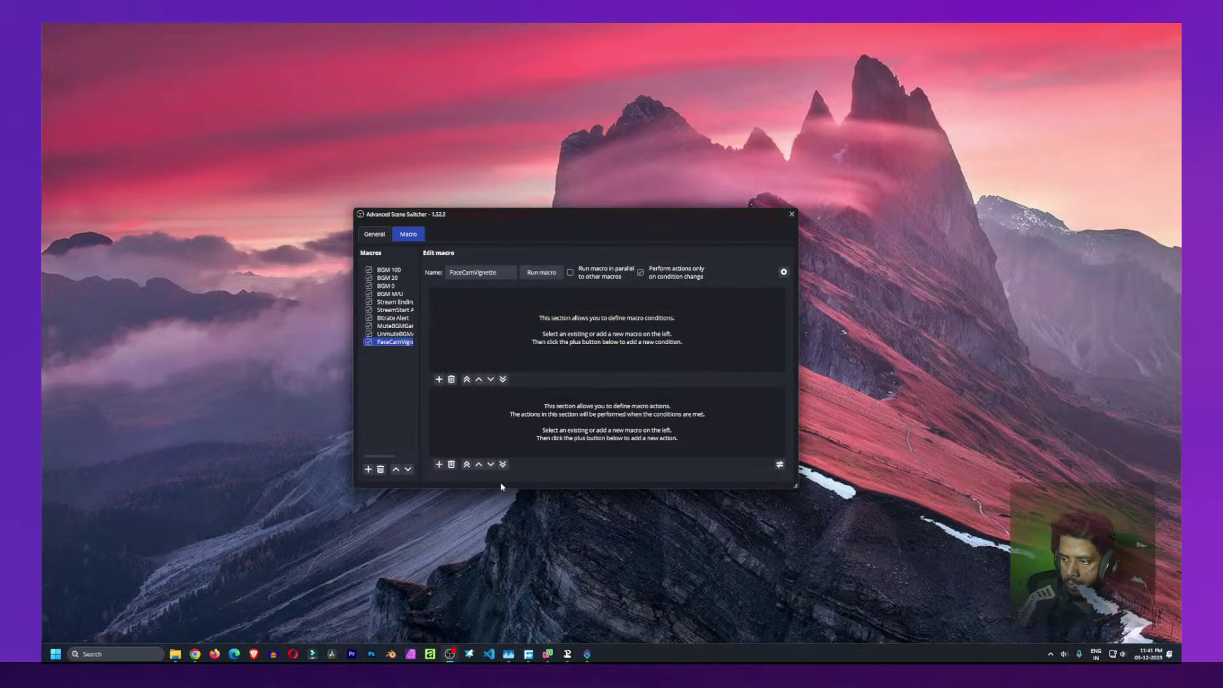
Add an "If not" Scene condition to the macro, with Current scene is, canvas Main and scene "[S] Just Chatting"
{"action": "left_click", "coordinate": [438, 380]}
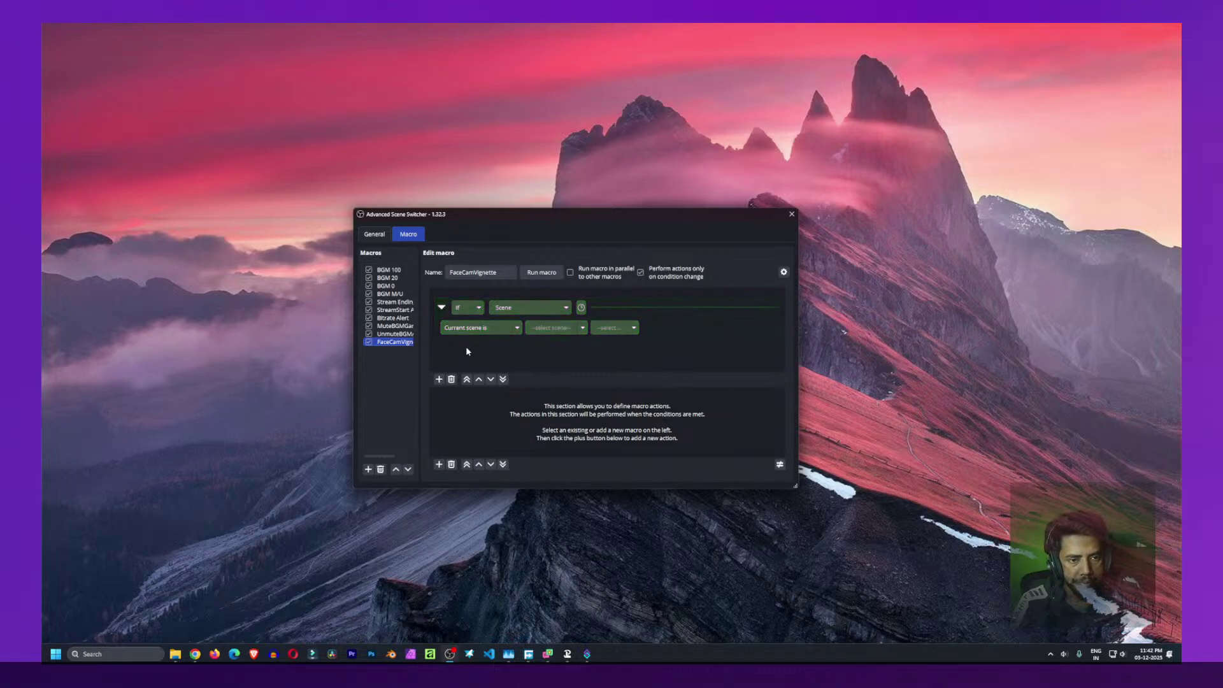
{"action": "left_click", "coordinate": [567, 308]}
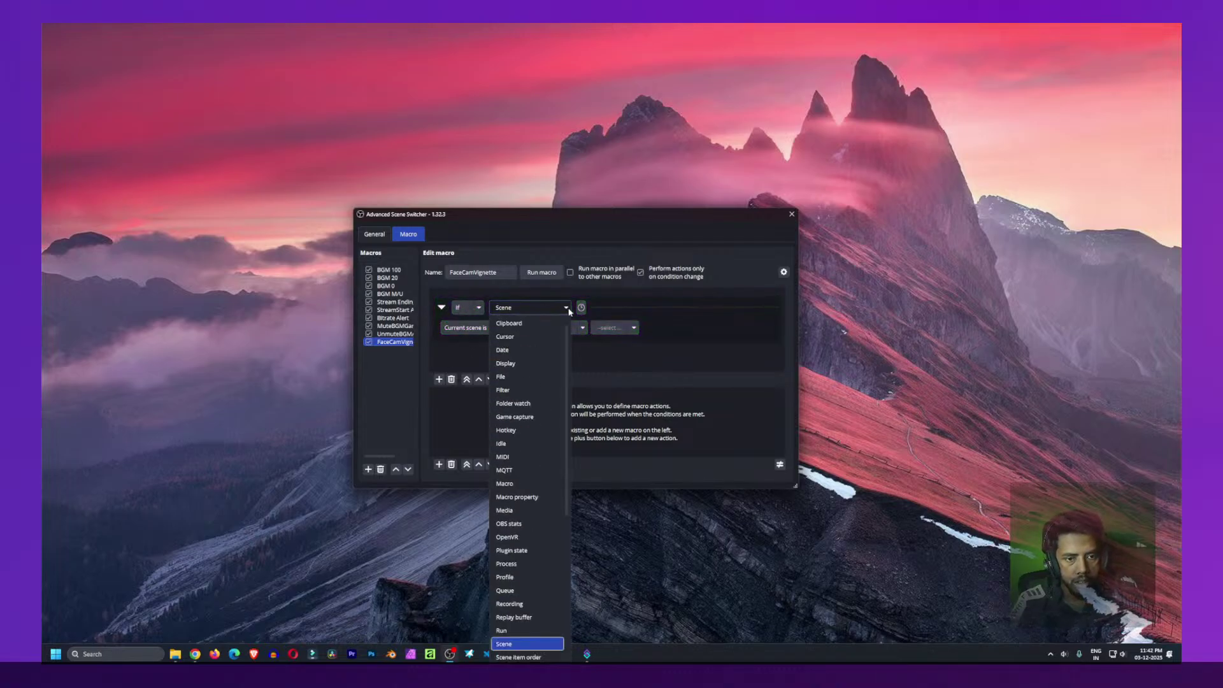
{"action": "left_click", "coordinate": [569, 311]}
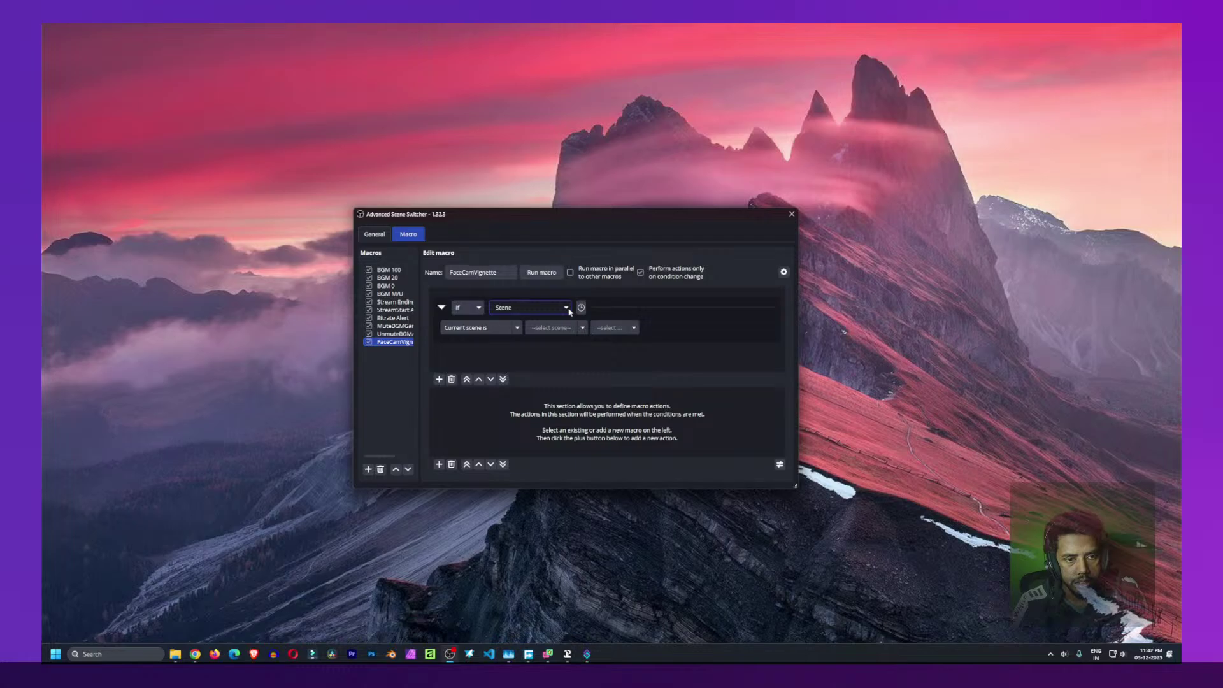
{"action": "left_click", "coordinate": [482, 311]}
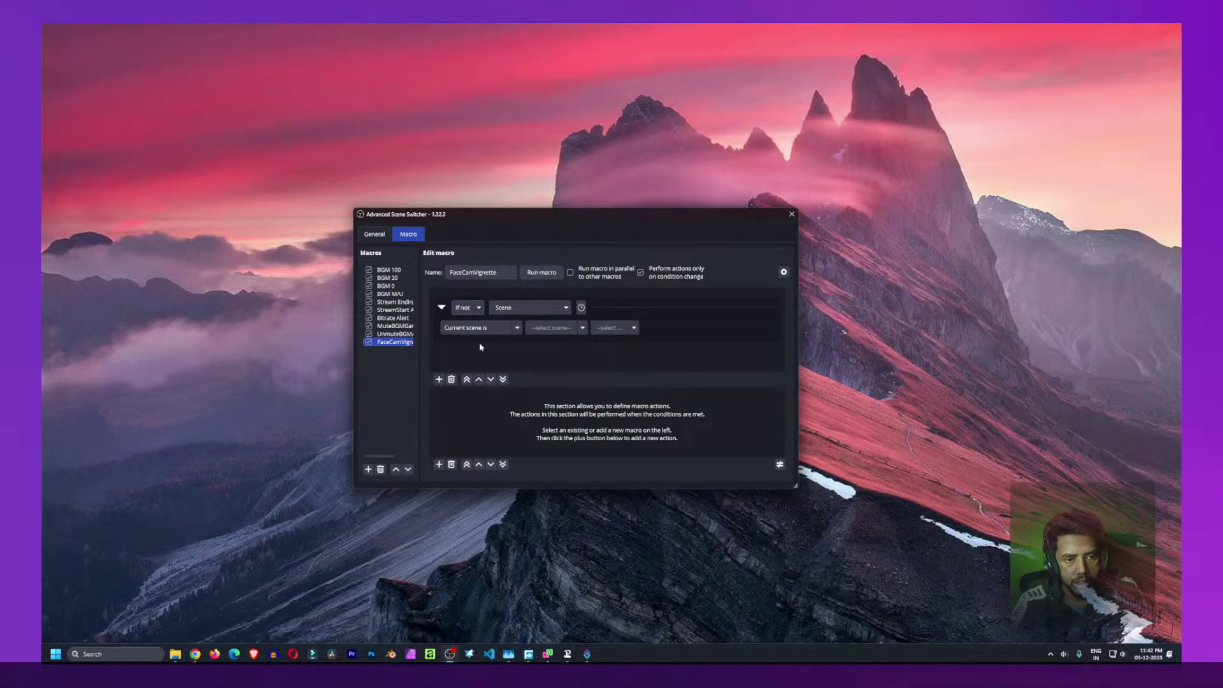
{"action": "left_click", "coordinate": [518, 328]}
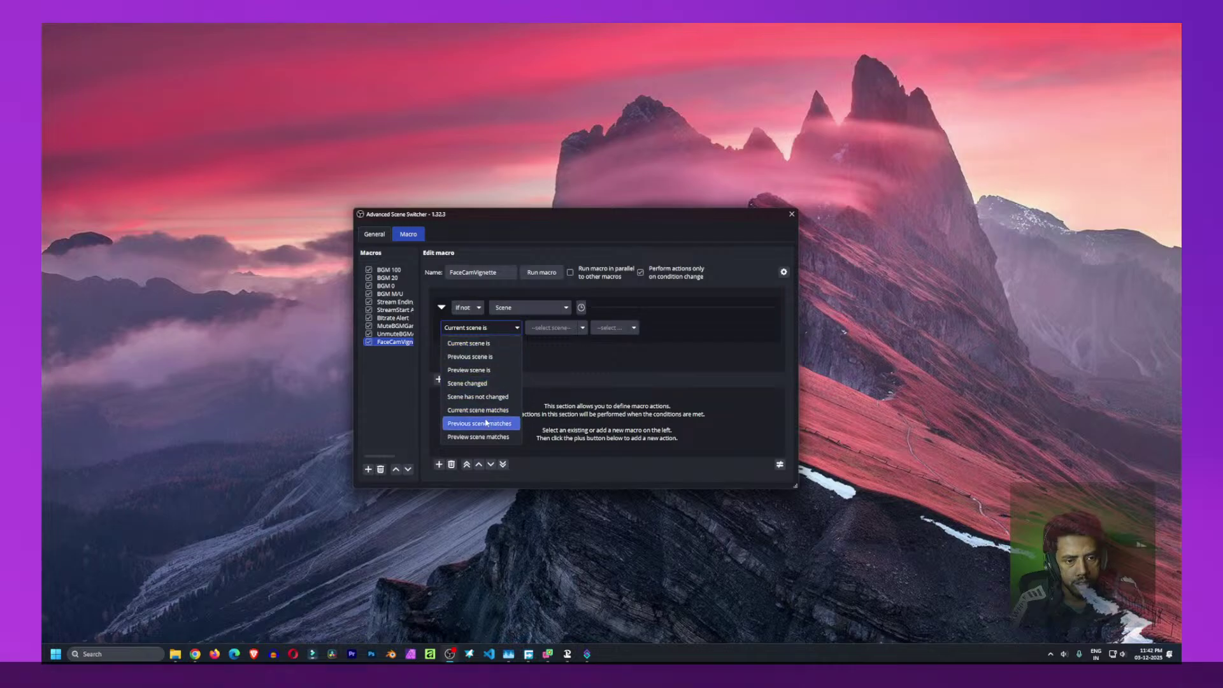
{"action": "left_click", "coordinate": [609, 368]}
{"action": "left_click", "coordinate": [582, 328]}
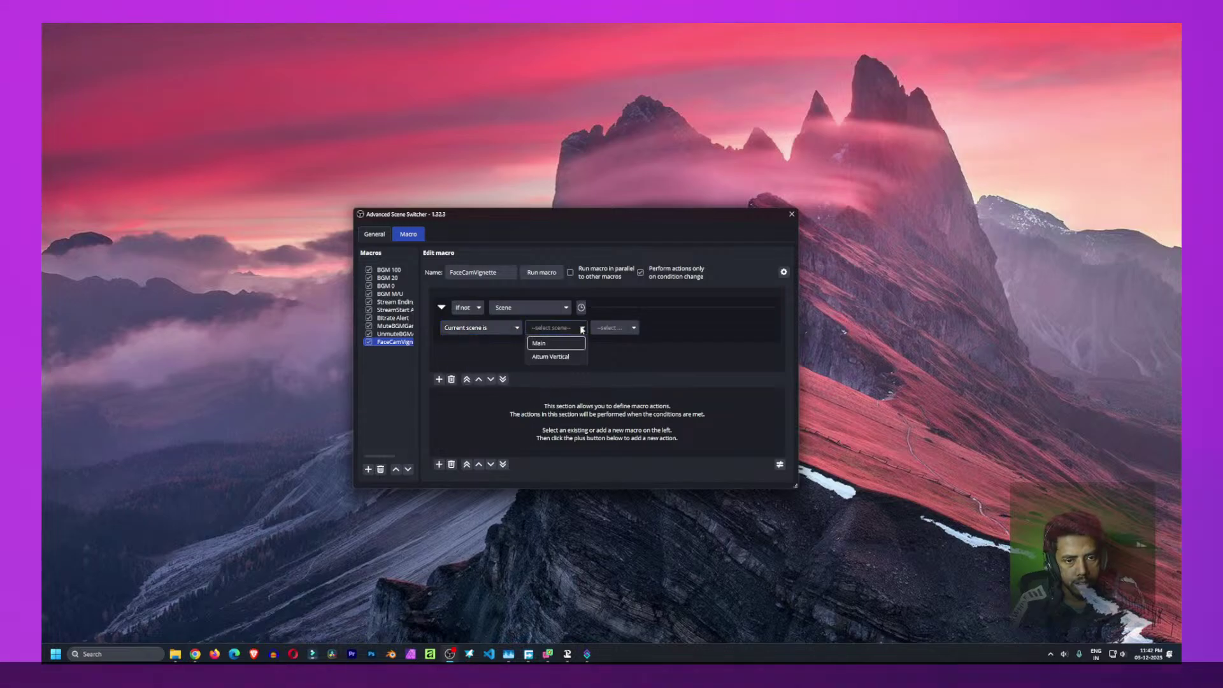
{"action": "left_click", "coordinate": [544, 344]}
{"action": "left_click", "coordinate": [669, 328]}
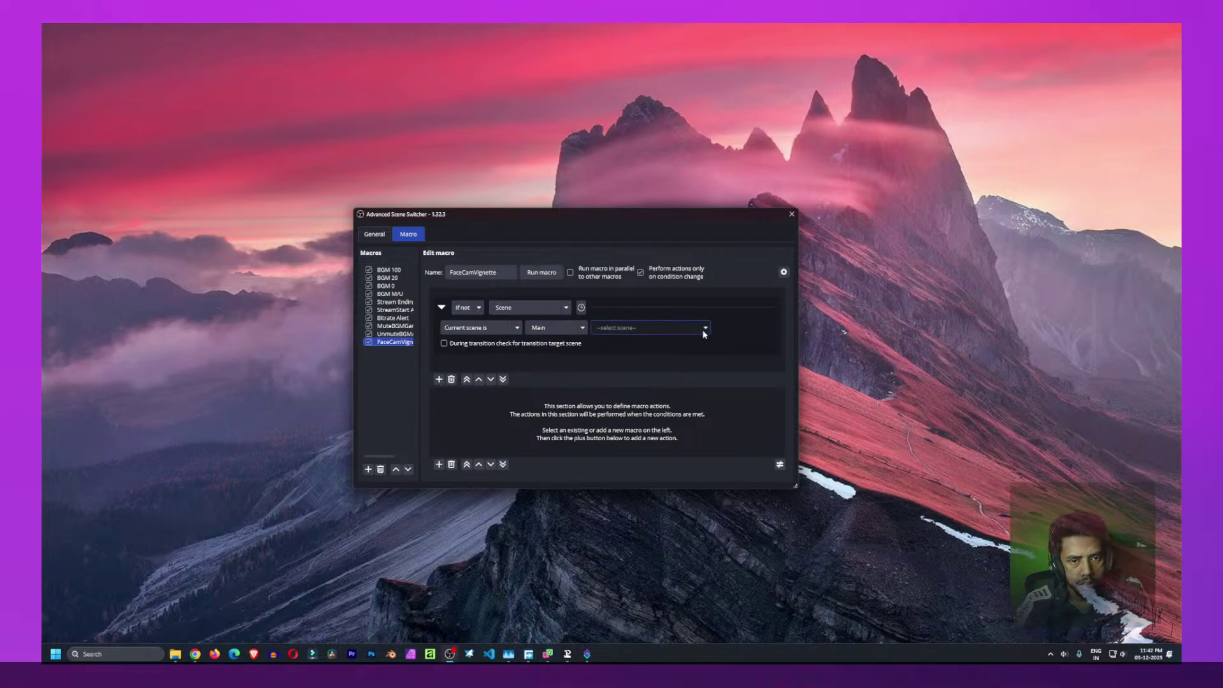
{"action": "type", "text": "just"}
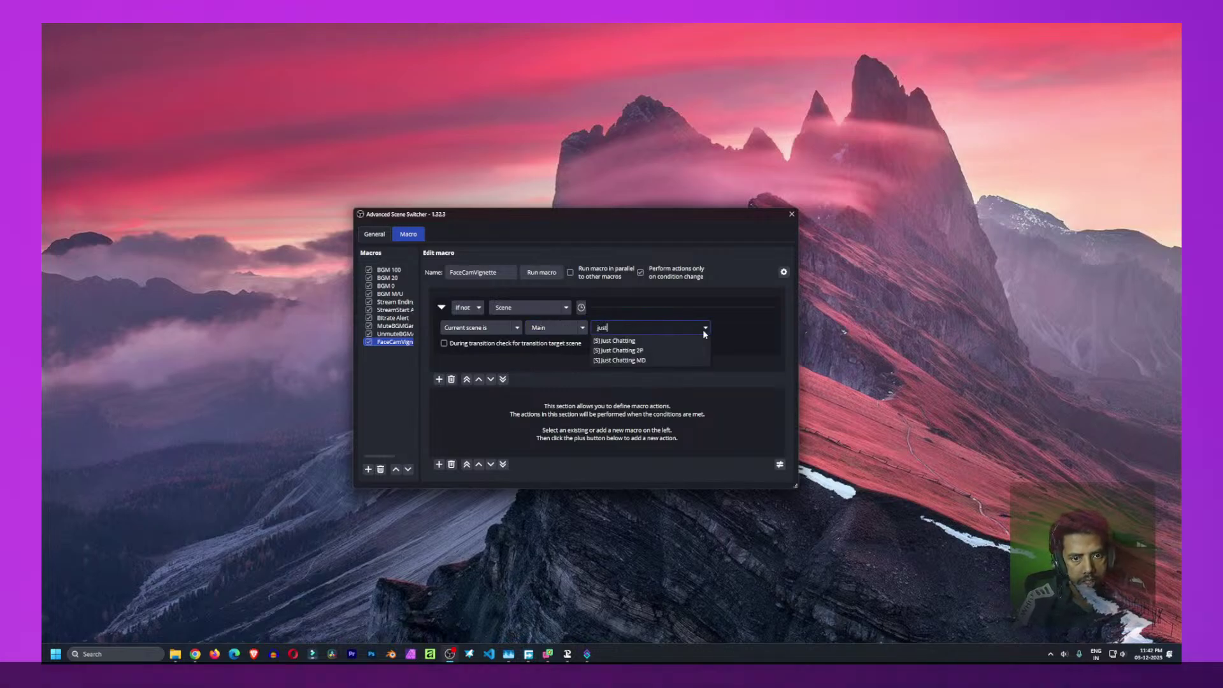
{"action": "left_click", "coordinate": [641, 340]}
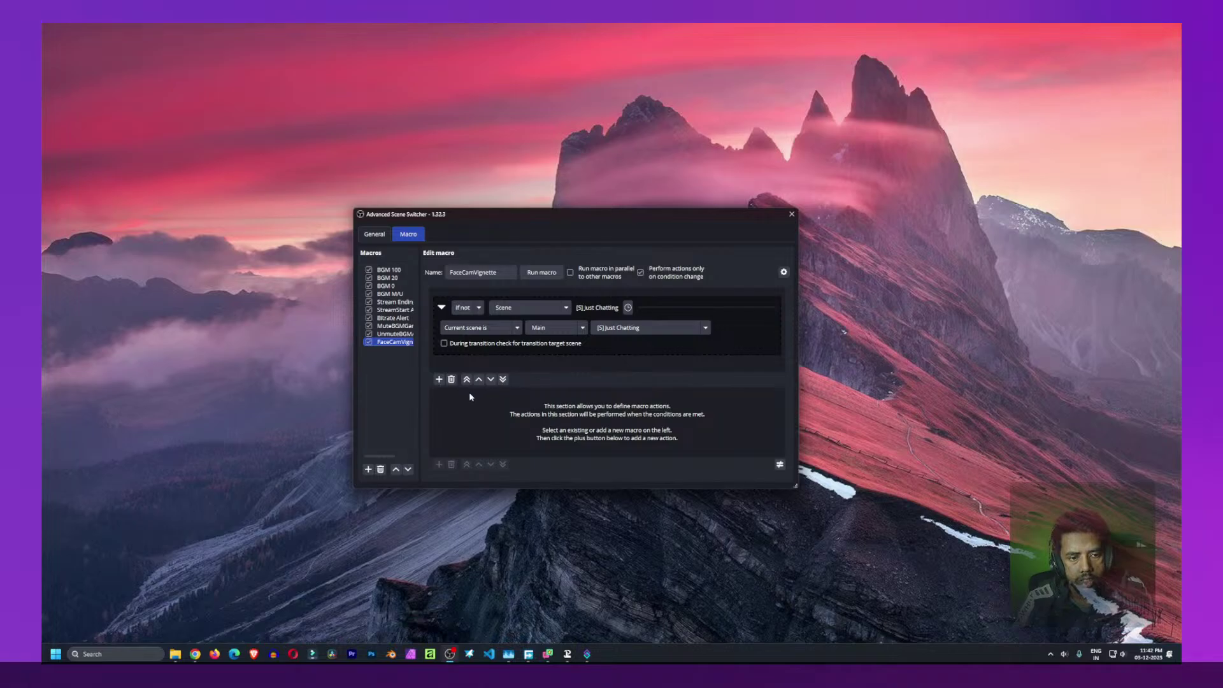
Add a Source action to the macro with the operation "Open filter dialog"
{"action": "left_click", "coordinate": [439, 464]}
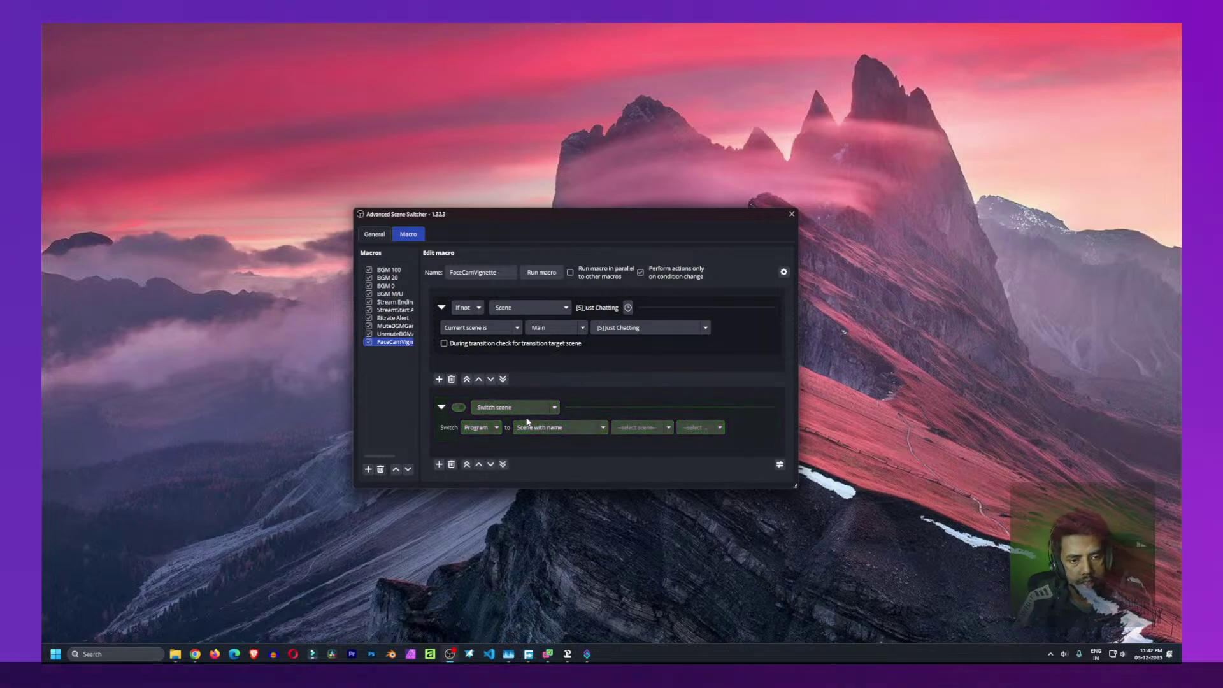
{"action": "left_click", "coordinate": [555, 409]}
{"action": "scroll", "coordinate": [535, 306], "scroll_direction": "down", "scroll_amount": 5}
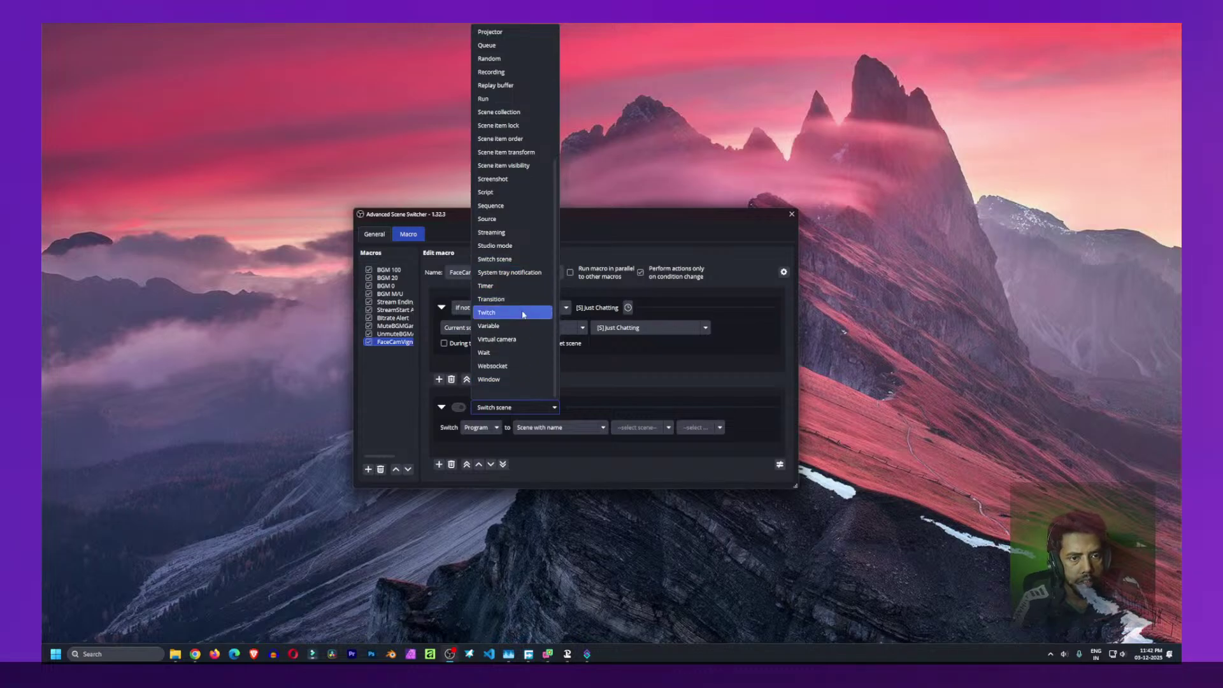
{"action": "left_click", "coordinate": [521, 220]}
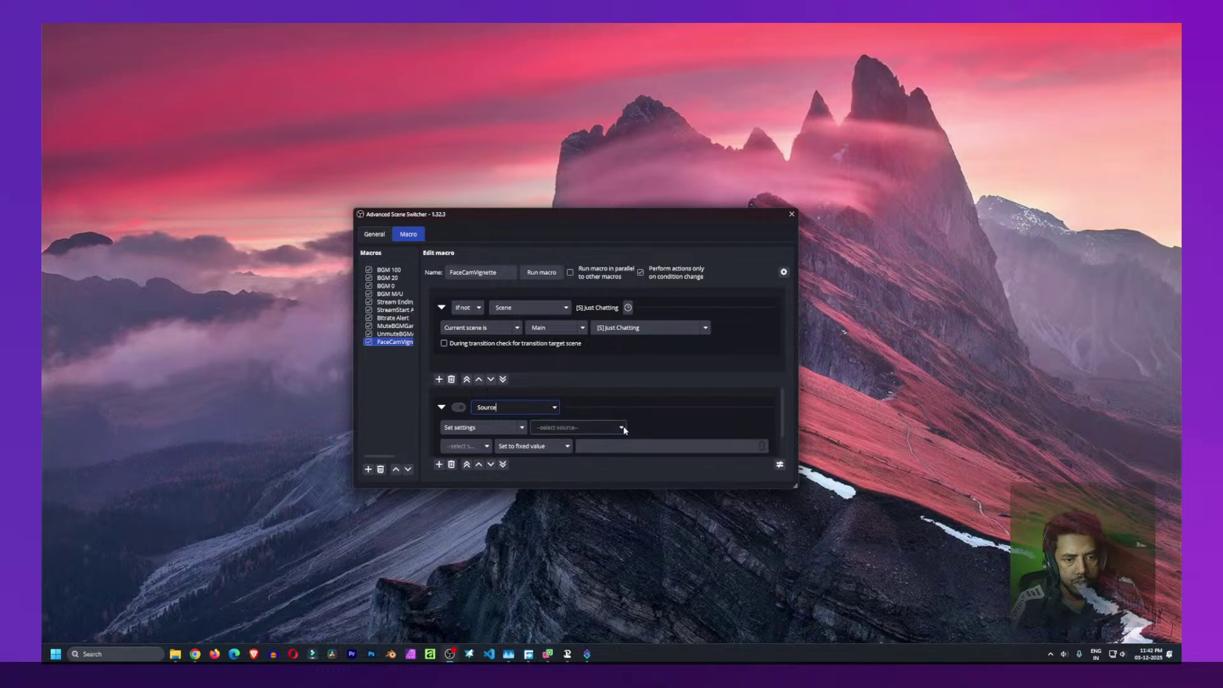
{"action": "left_click", "coordinate": [520, 428]}
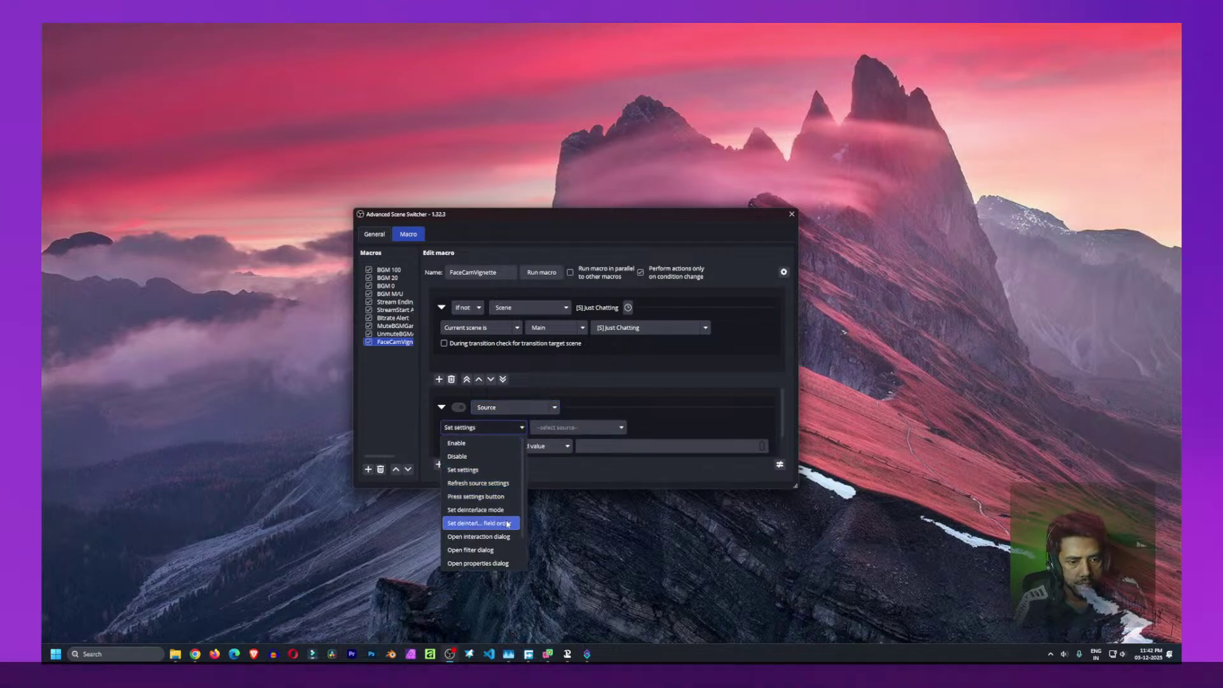
{"action": "scroll", "coordinate": [505, 535], "scroll_direction": "down", "scroll_amount": 1}
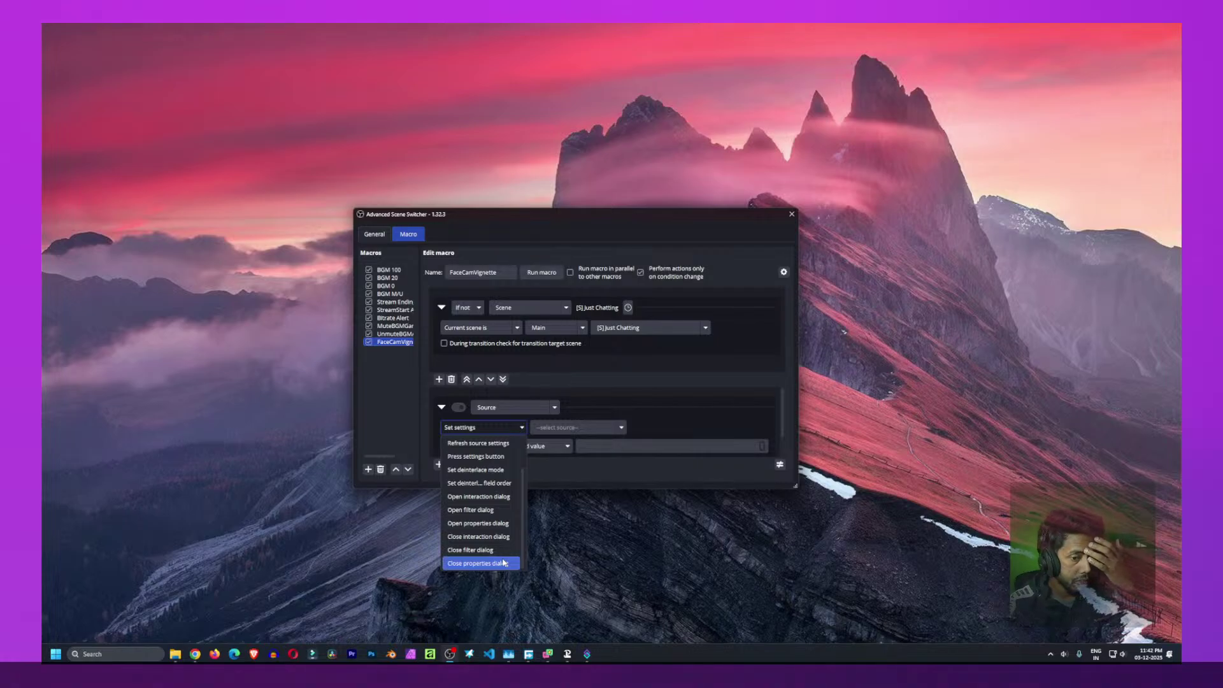
{"action": "left_click", "coordinate": [471, 509]}
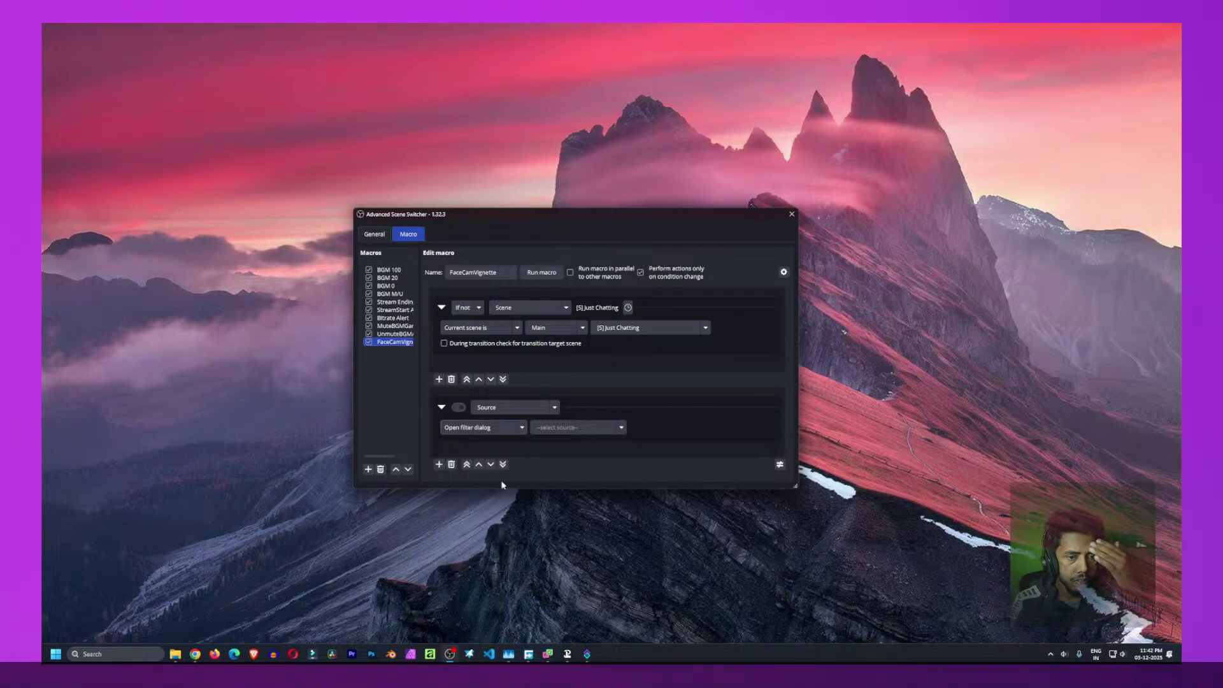
Choose "[C] Nvidia Camera" as the action's source and run the macro
{"action": "left_click", "coordinate": [621, 429]}
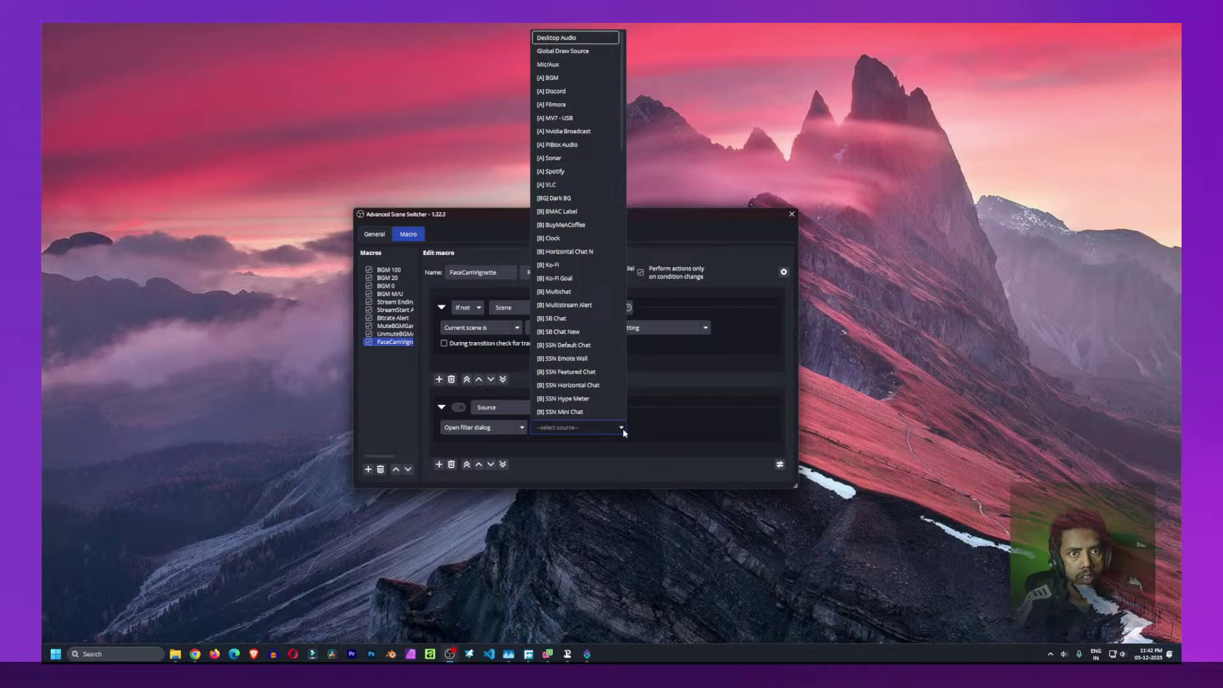
{"action": "scroll", "coordinate": [580, 299], "scroll_direction": "down", "scroll_amount": 10}
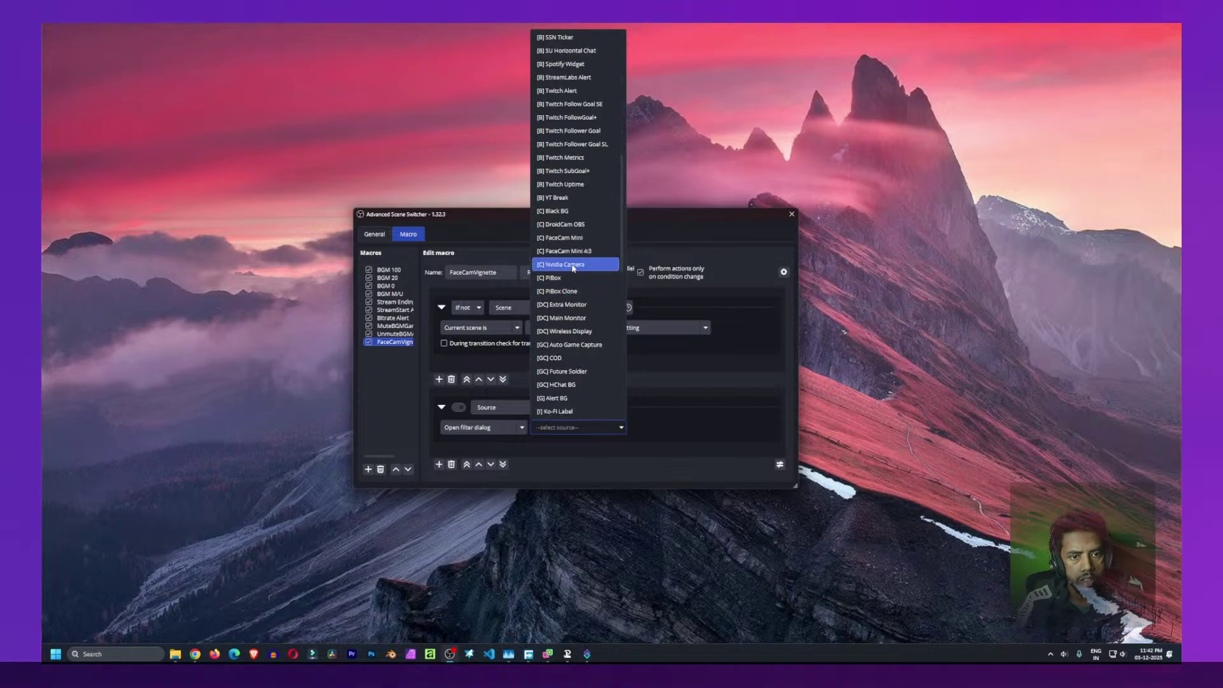
{"action": "left_click", "coordinate": [573, 265]}
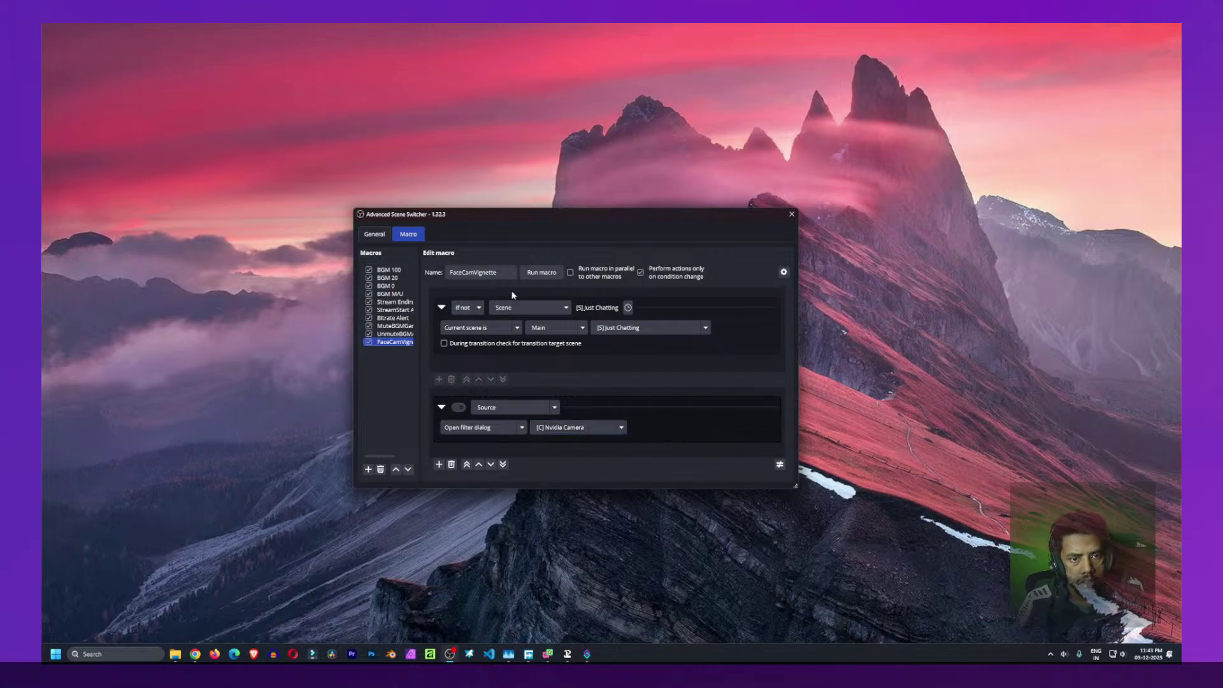
{"action": "left_click", "coordinate": [539, 278]}
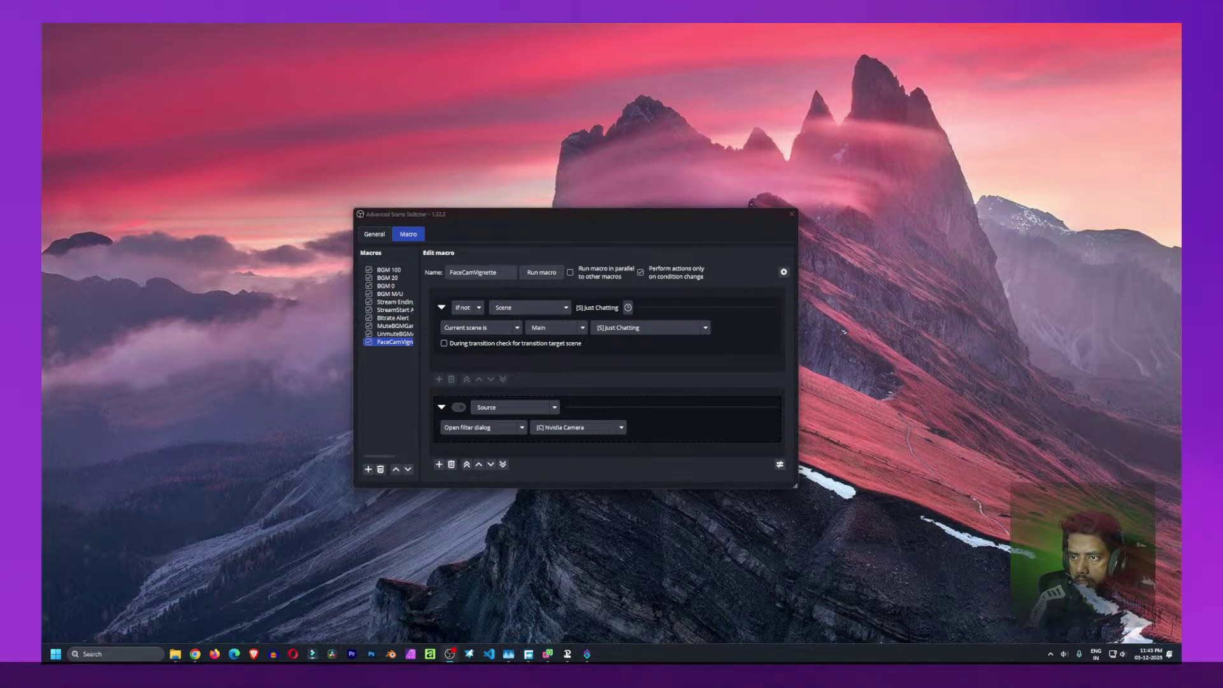
Look through the operations offered for the Source action and the other action types available for the macro
{"action": "left_click", "coordinate": [494, 428]}
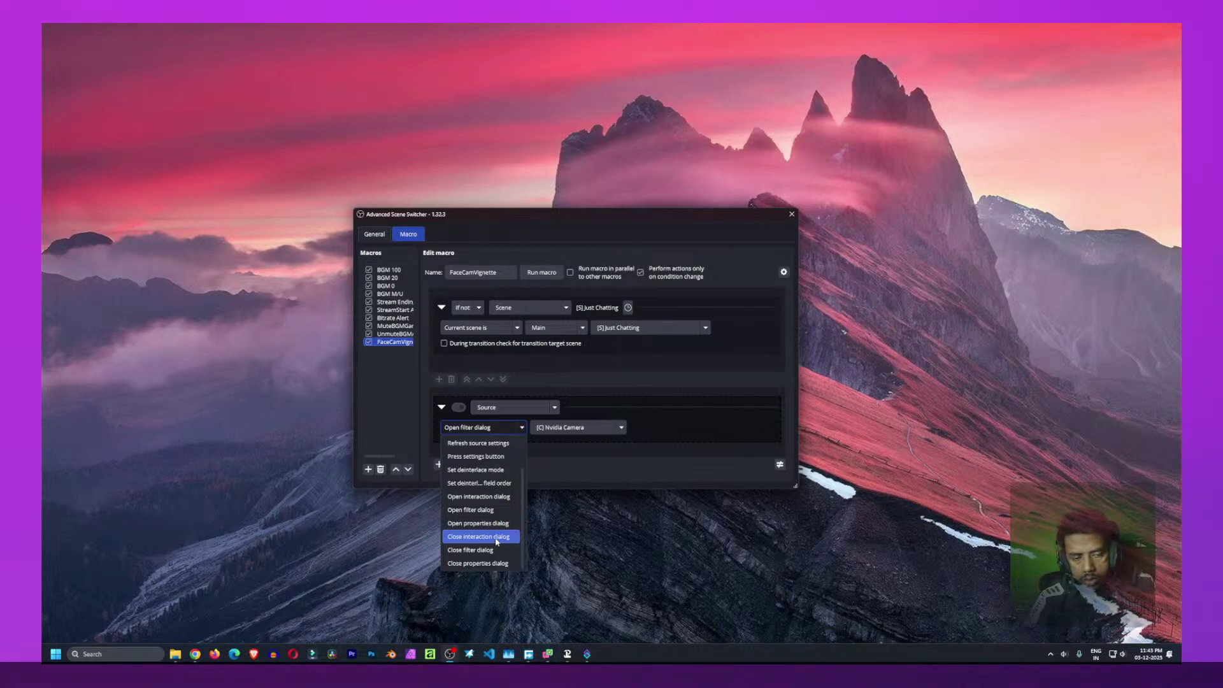
{"action": "scroll", "coordinate": [492, 454], "scroll_direction": "up", "scroll_amount": 1}
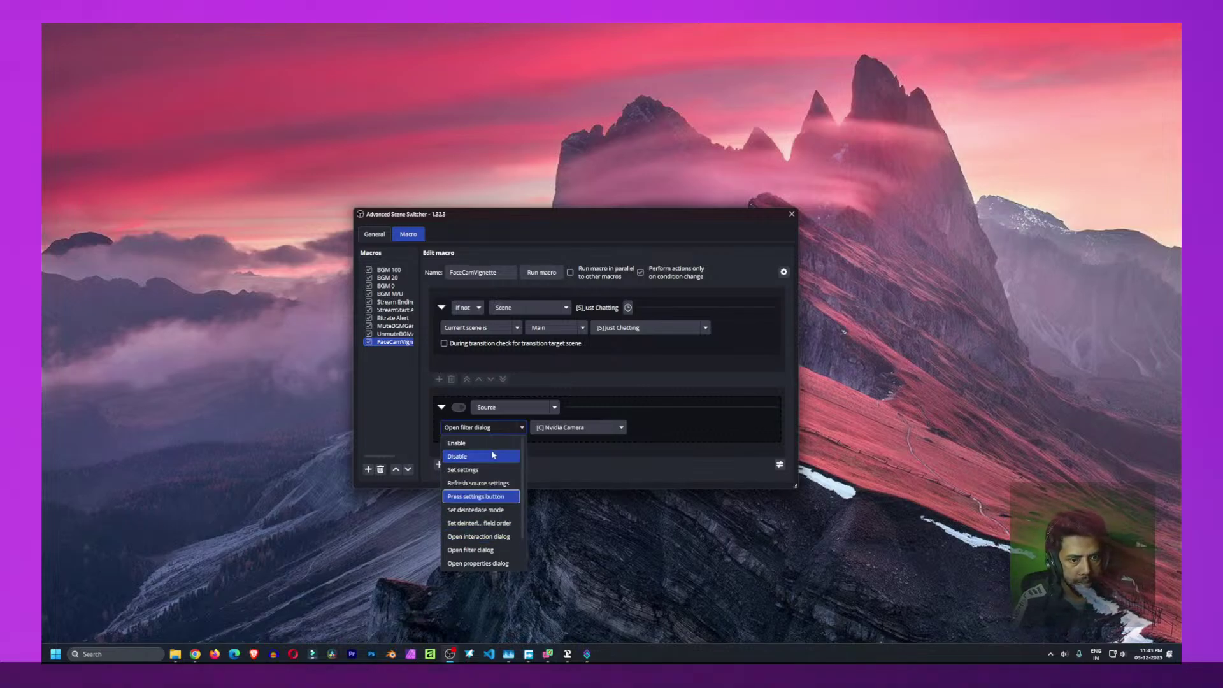
{"action": "scroll", "coordinate": [485, 510], "scroll_direction": "down", "scroll_amount": 1}
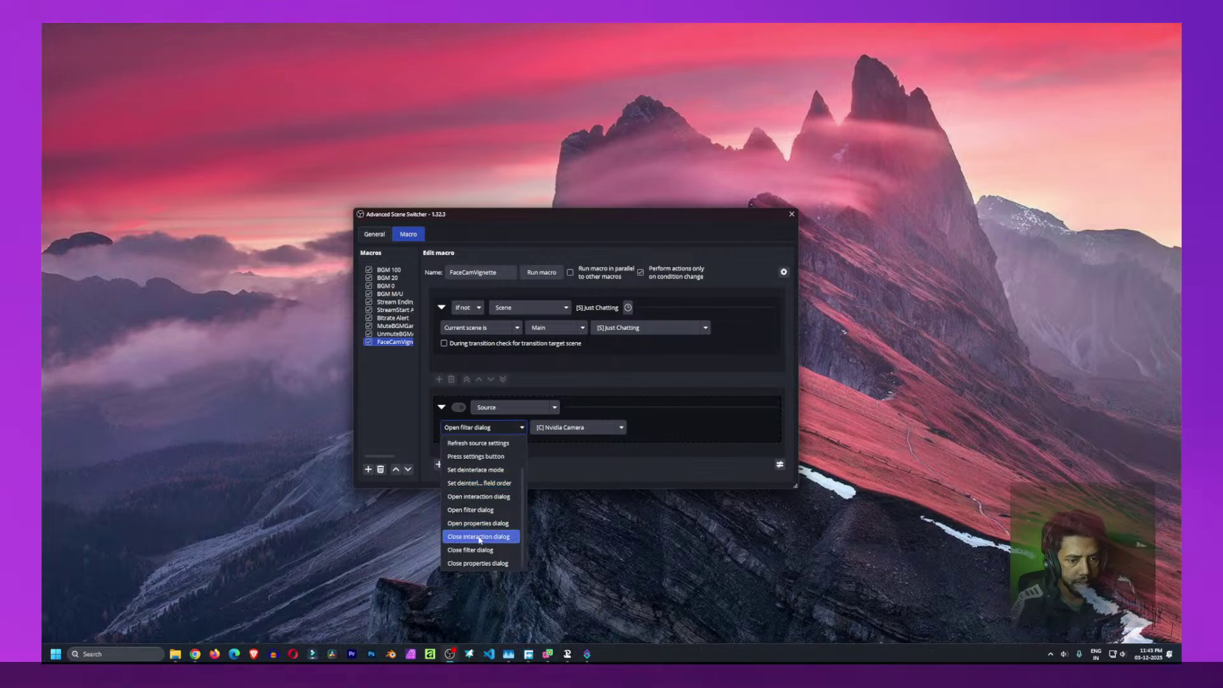
{"action": "left_click", "coordinate": [663, 424]}
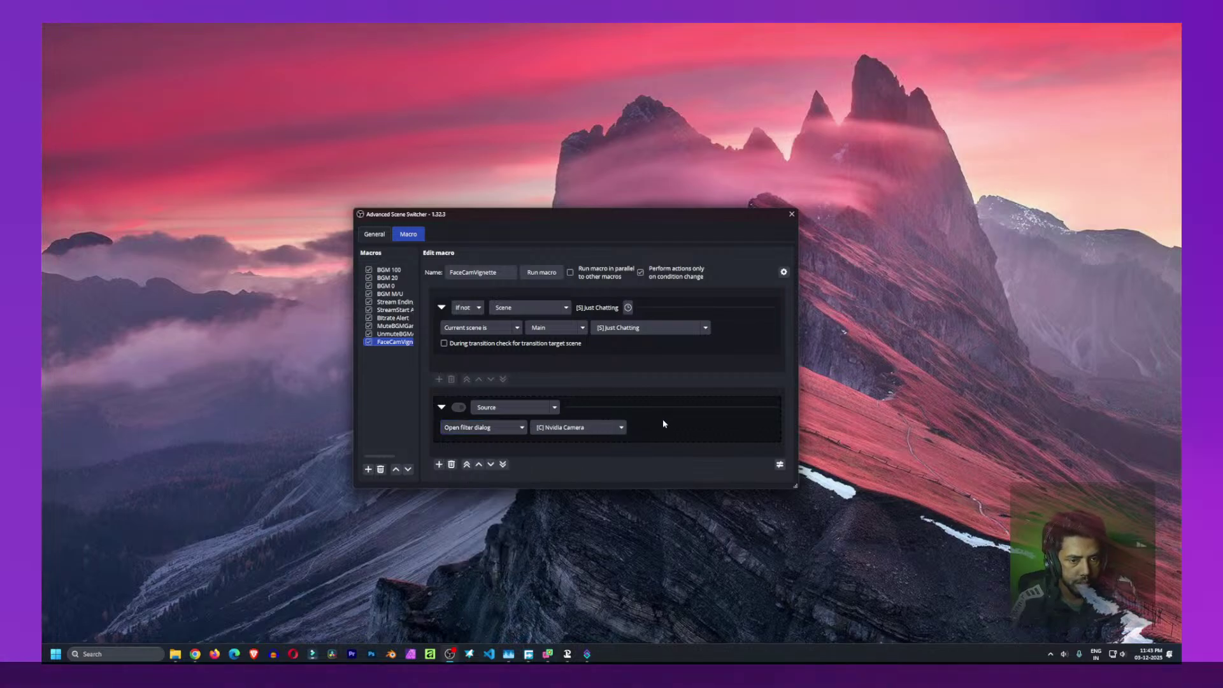
{"action": "left_click", "coordinate": [487, 433]}
{"action": "left_click", "coordinate": [487, 433]}
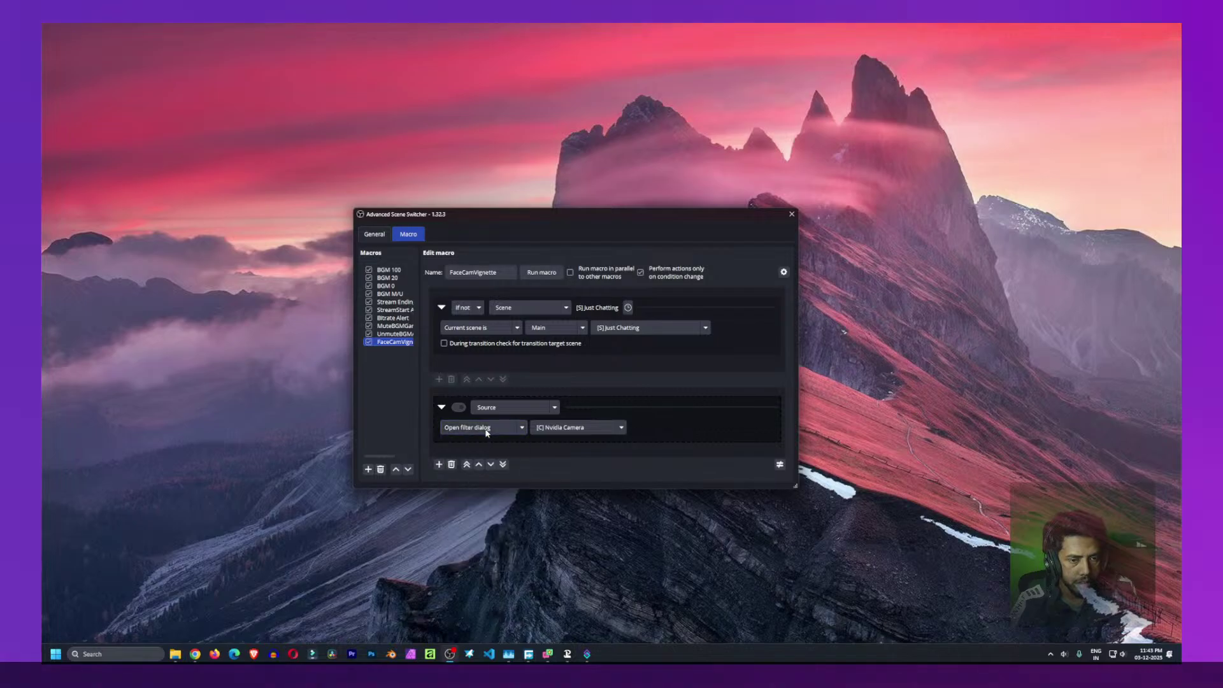
{"action": "left_click", "coordinate": [557, 408]}
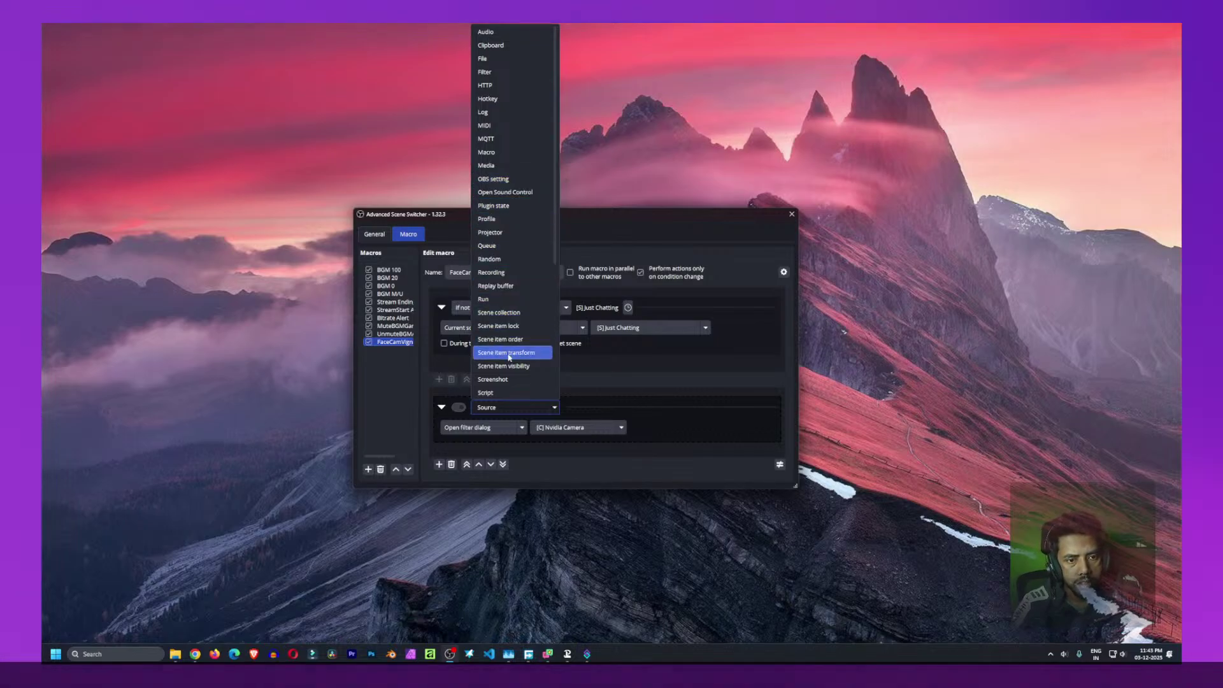
{"action": "scroll", "coordinate": [513, 300], "scroll_direction": "down", "scroll_amount": 2}
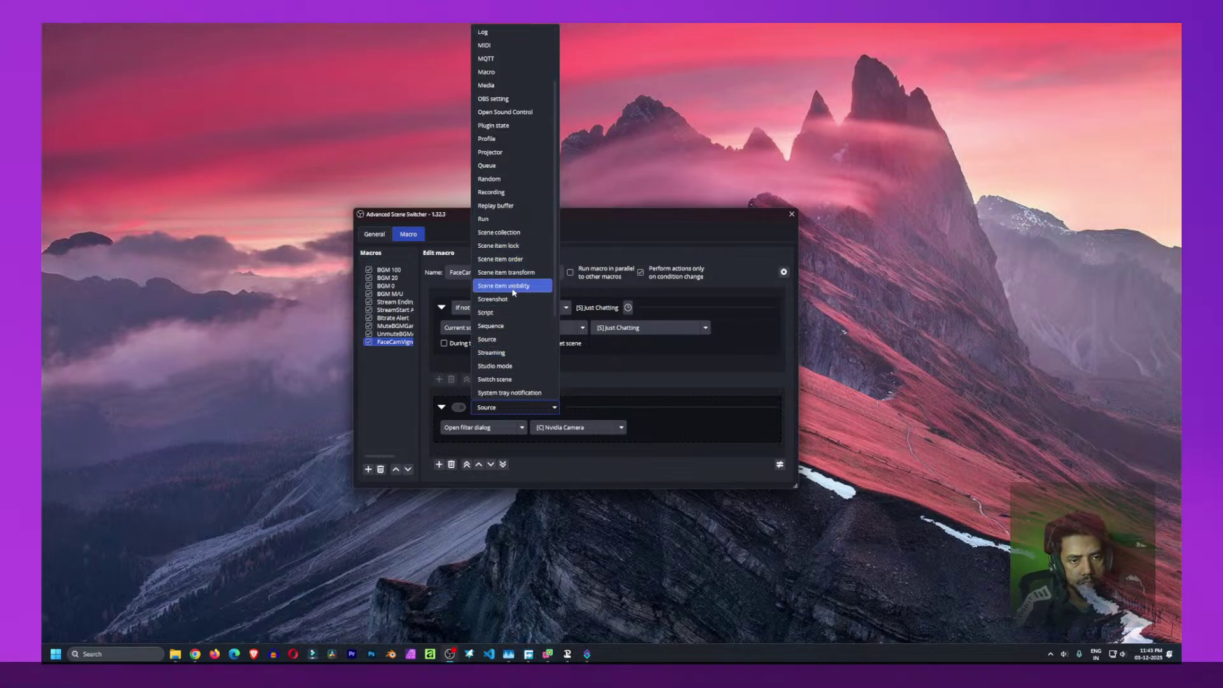
{"action": "scroll", "coordinate": [514, 325], "scroll_direction": "down", "scroll_amount": 2}
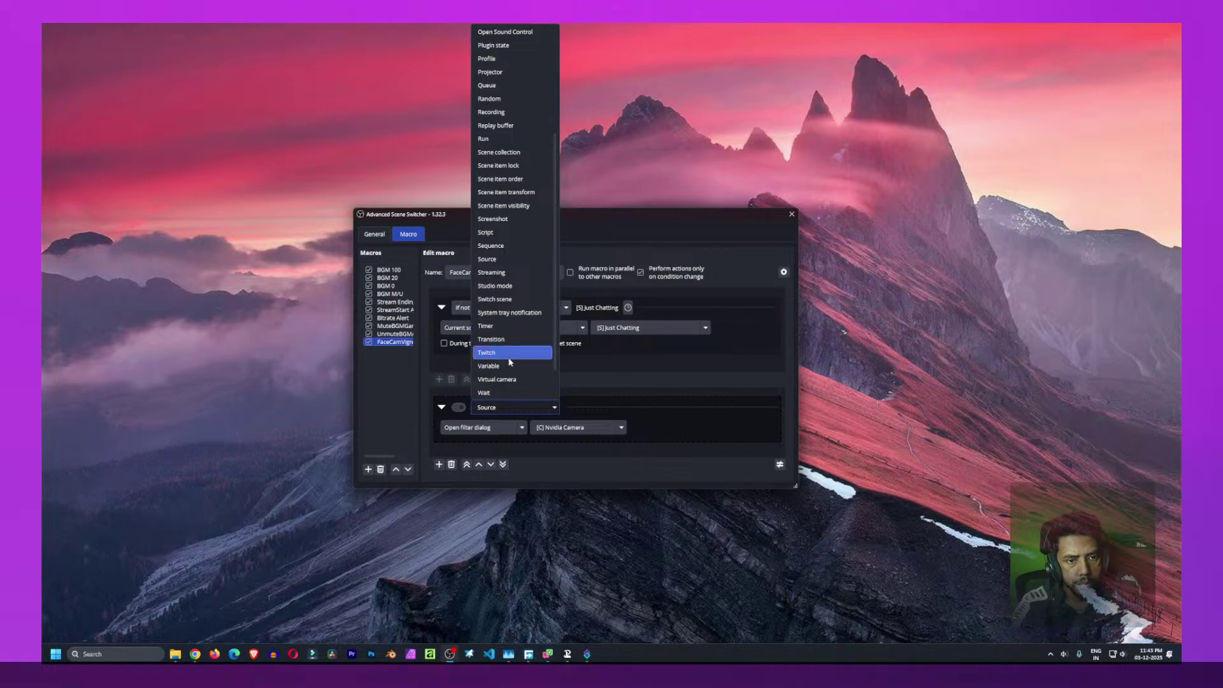
{"action": "scroll", "coordinate": [510, 357], "scroll_direction": "down", "scroll_amount": 1}
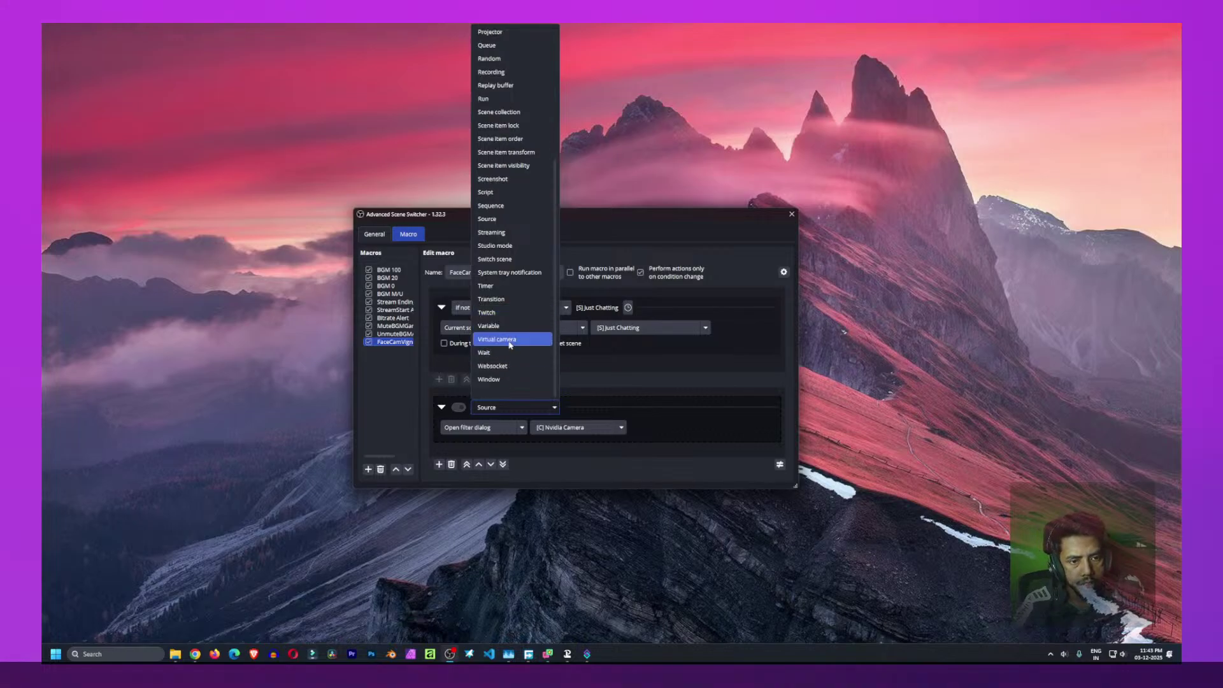
{"action": "left_click", "coordinate": [629, 394]}
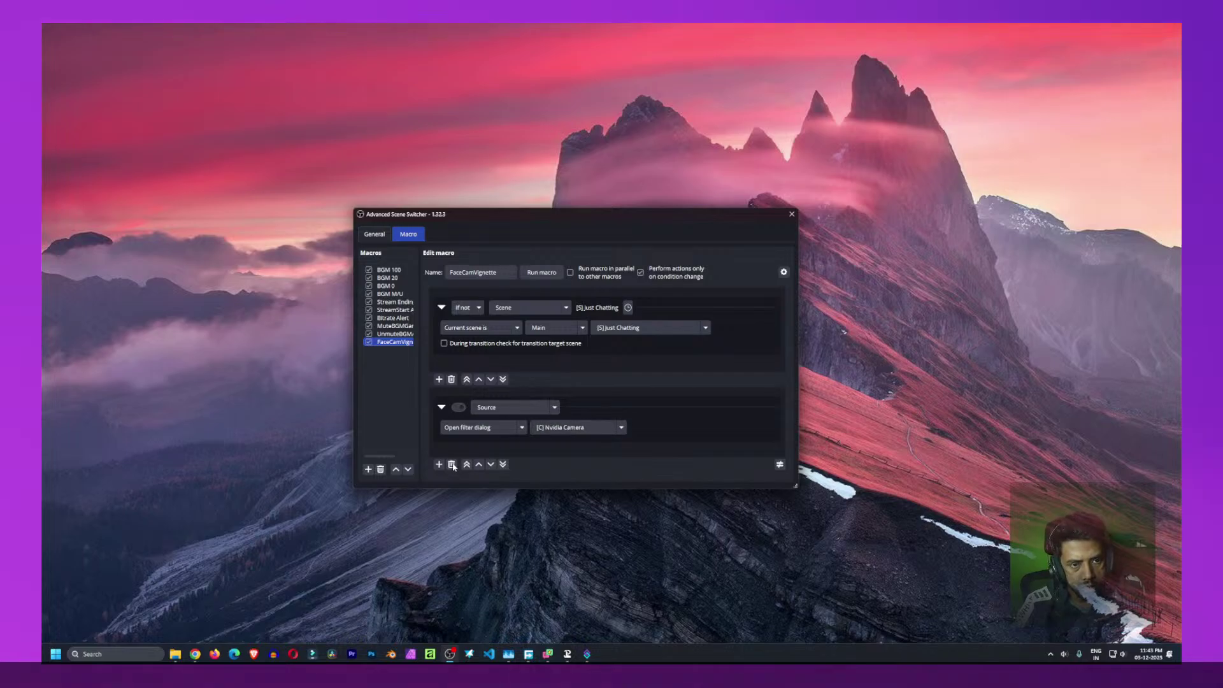
Delete the FaceCamVignette macro and confirm its removal
{"action": "left_click", "coordinate": [381, 470]}
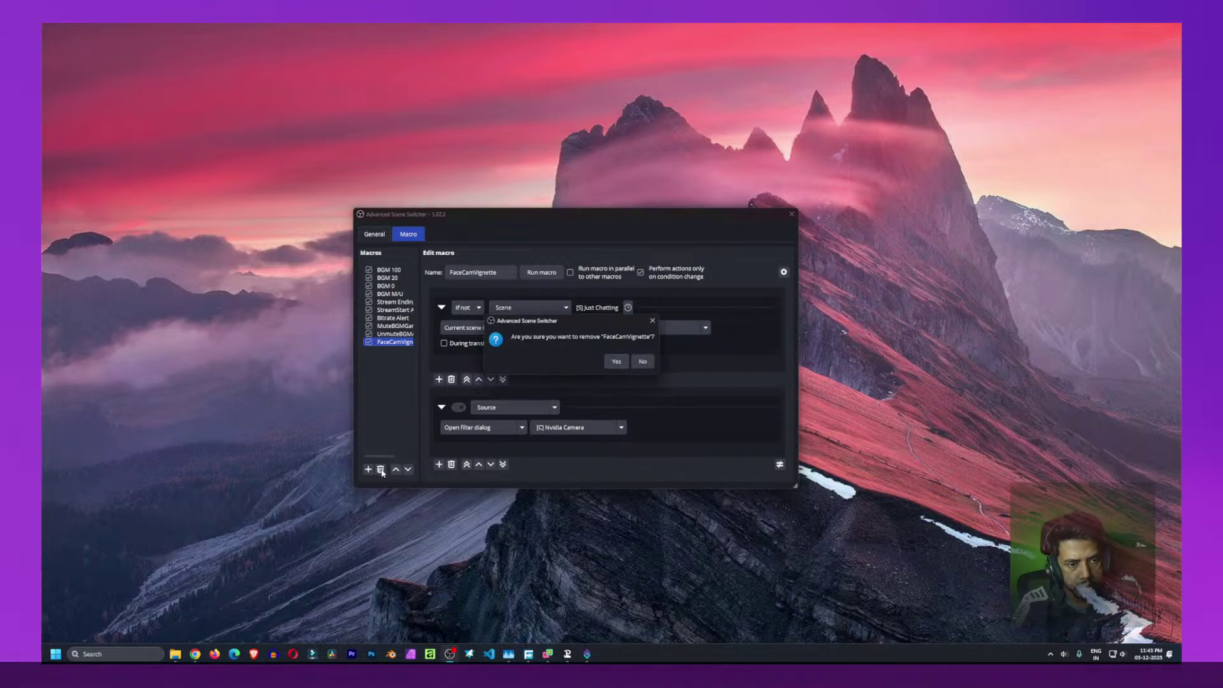
{"action": "left_click", "coordinate": [615, 363]}
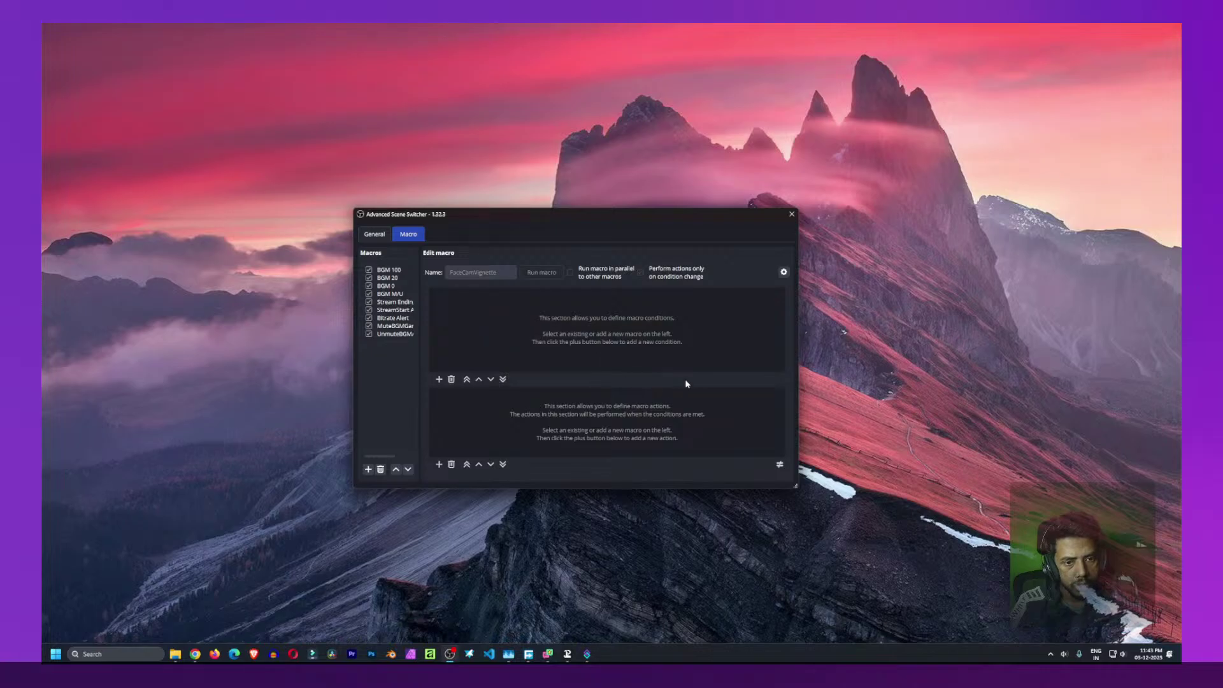
Close Advanced Scene Switcher, switch the Vignette Mask filter of [C] Nvidia Camera off and on to compare, and show its settings
{"action": "left_click", "coordinate": [791, 214]}
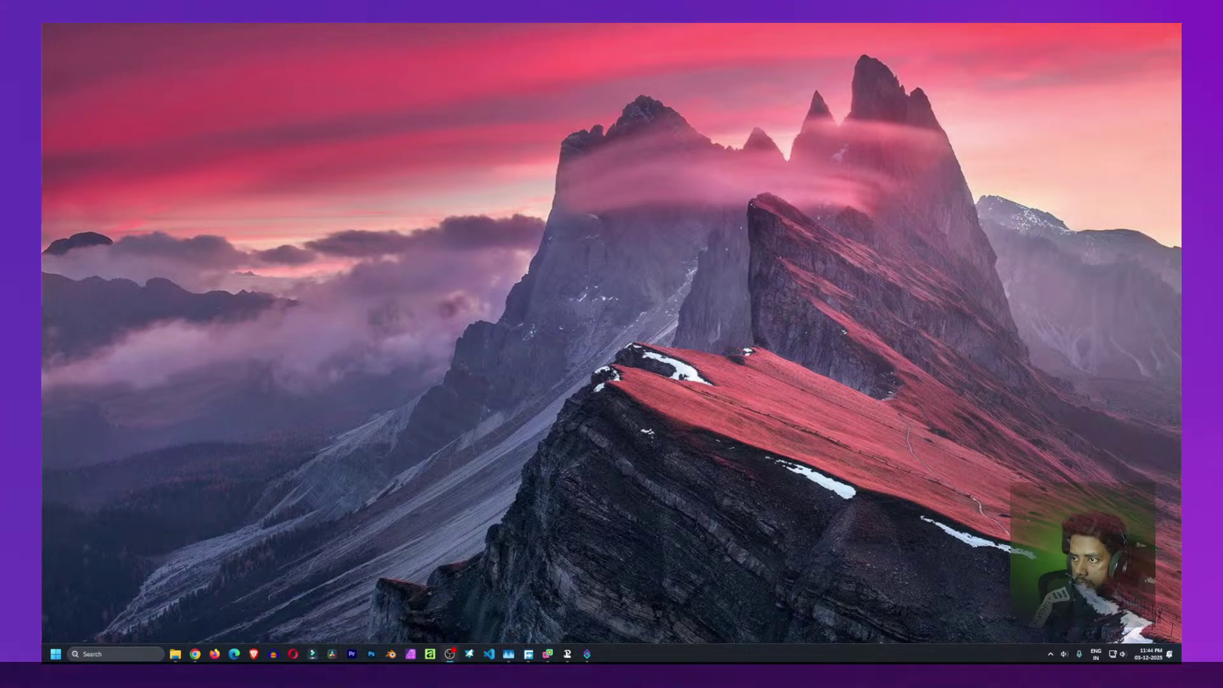
{"action": "left_click_drag", "start_coordinate": [1182, 344], "coordinate": [521, 142]}
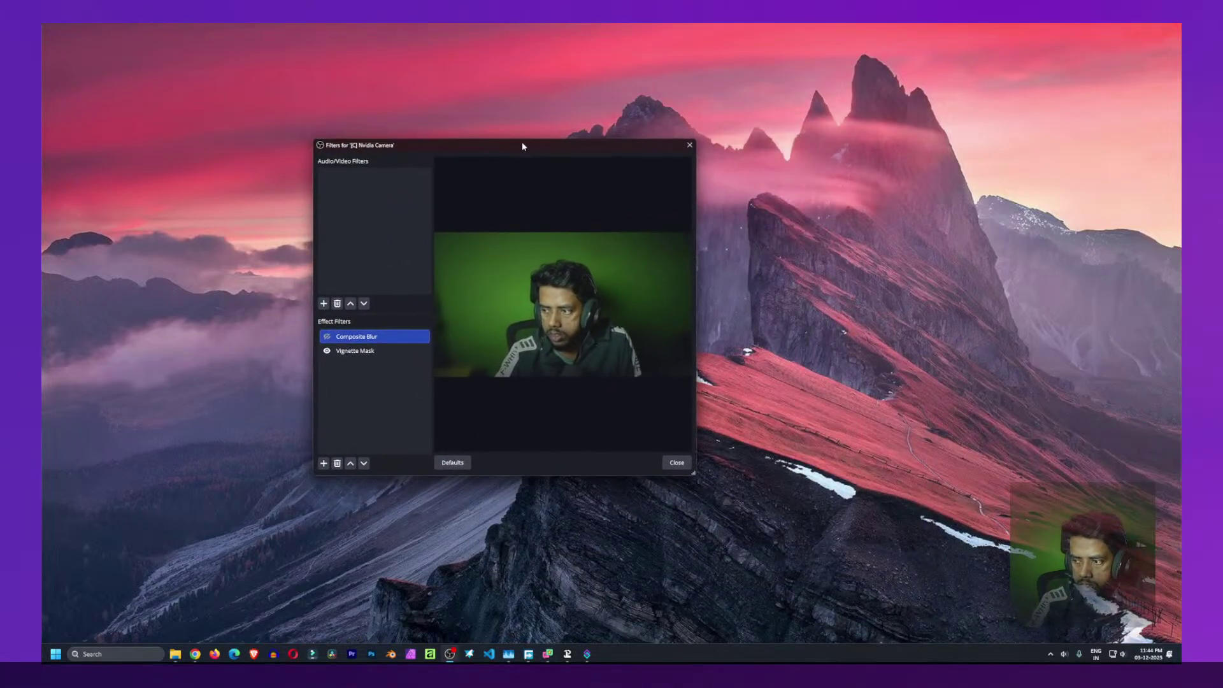
{"action": "left_click", "coordinate": [326, 352]}
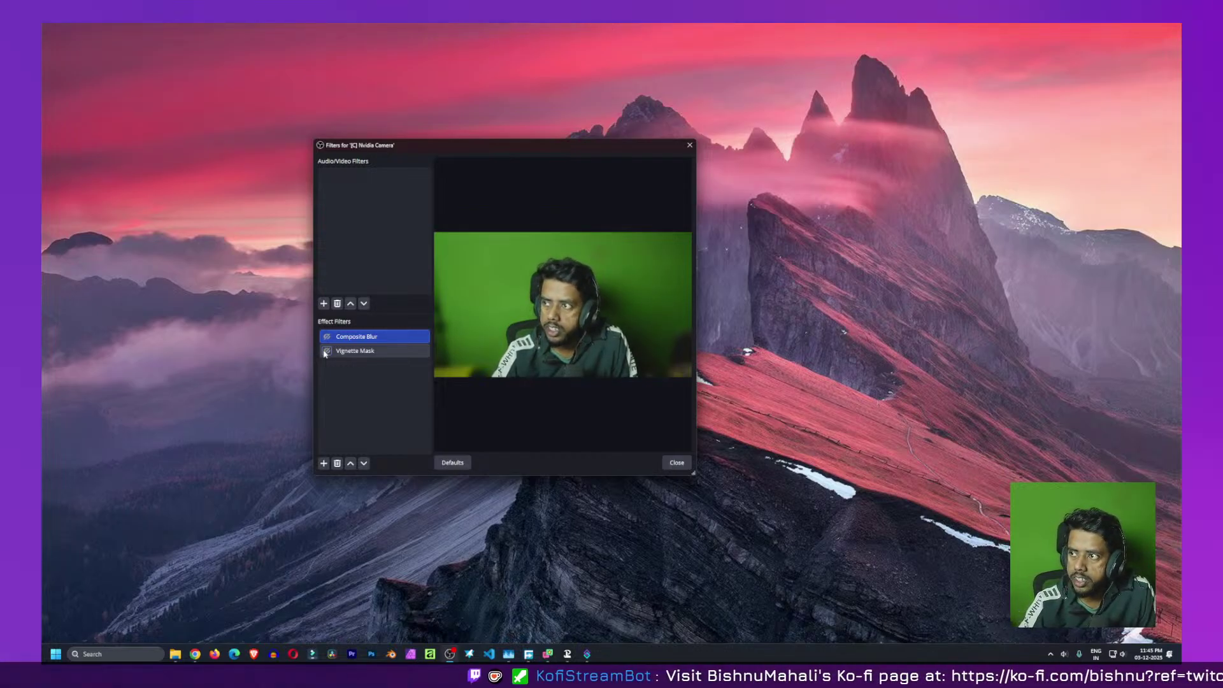
{"action": "left_click", "coordinate": [327, 351]}
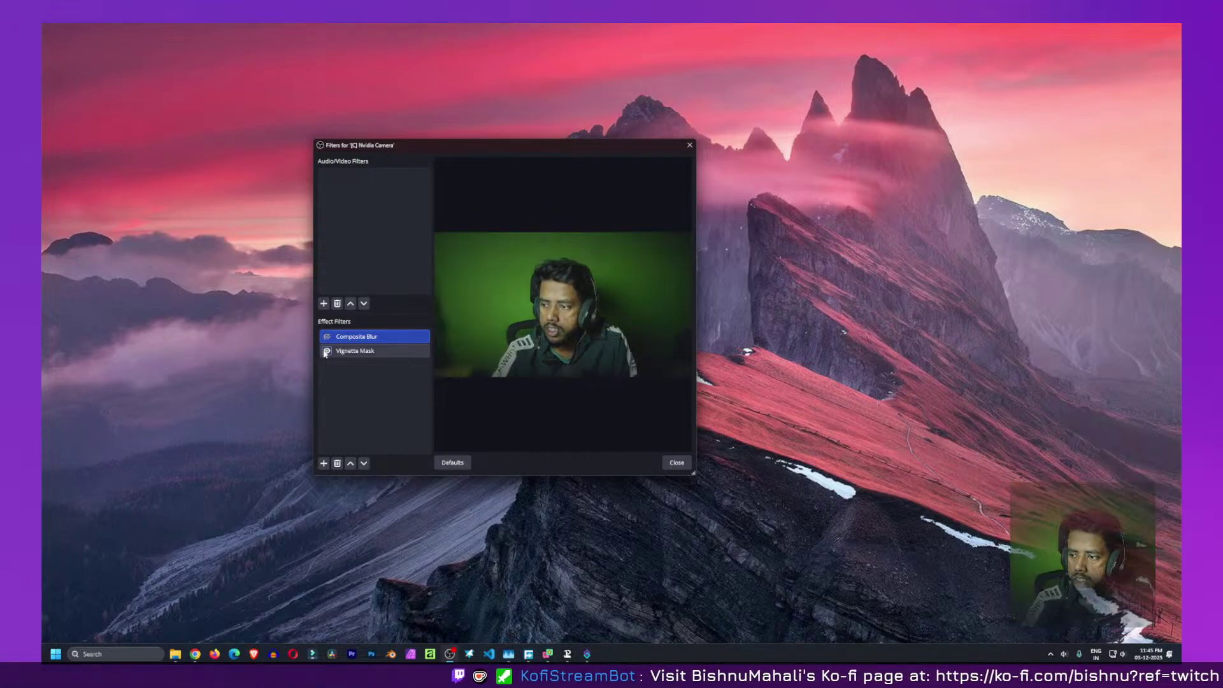
{"action": "left_click", "coordinate": [406, 376]}
{"action": "left_click", "coordinate": [369, 352]}
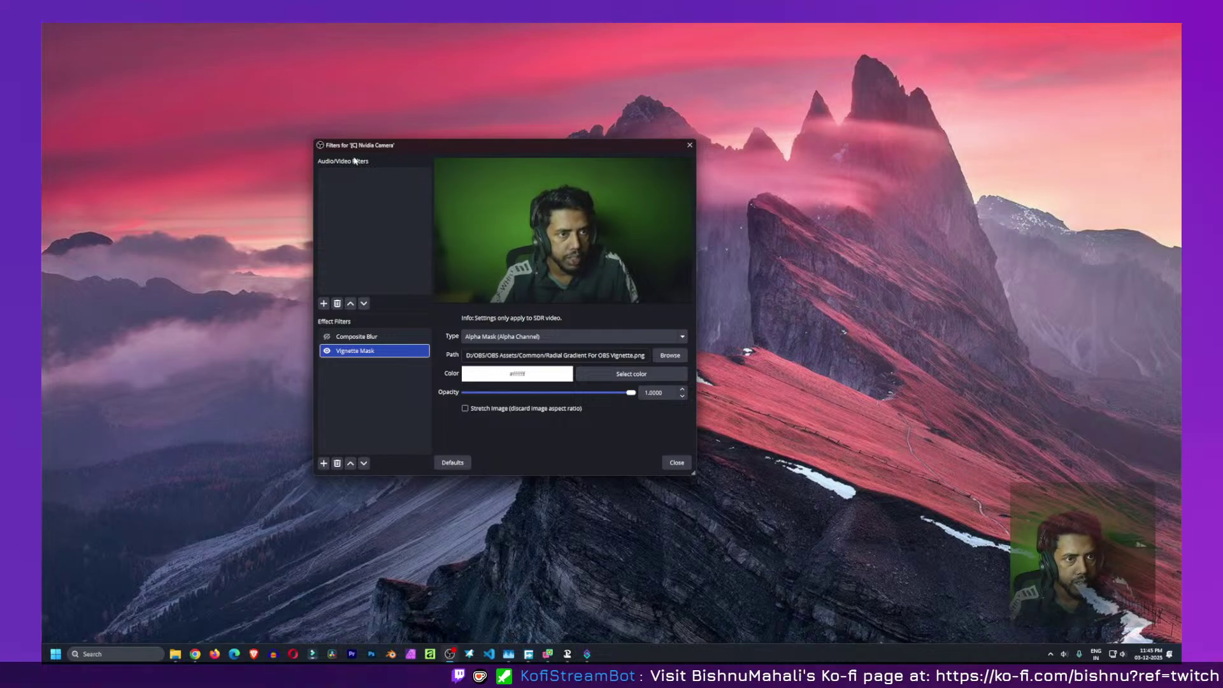
Add a Move Action effect filter with its default name to [C] Nvidia Camera and set its start action to Filter Enable
{"action": "left_click", "coordinate": [325, 464]}
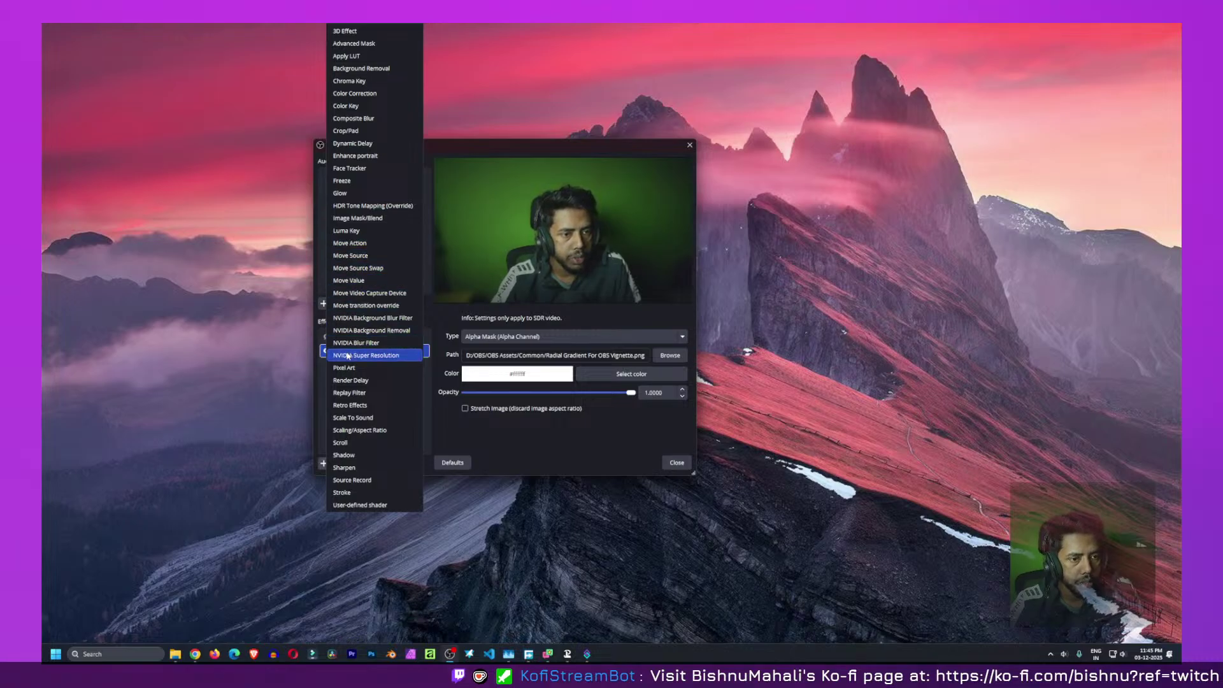
{"action": "left_click", "coordinate": [359, 243]}
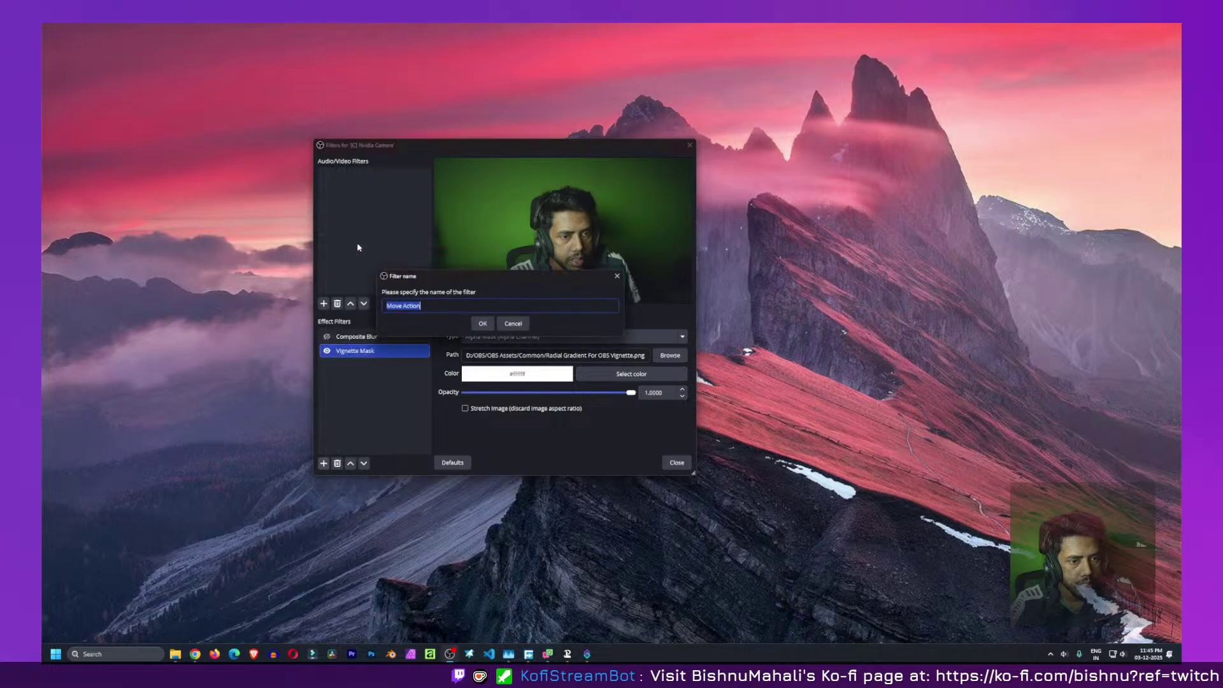
{"action": "left_click", "coordinate": [482, 323]}
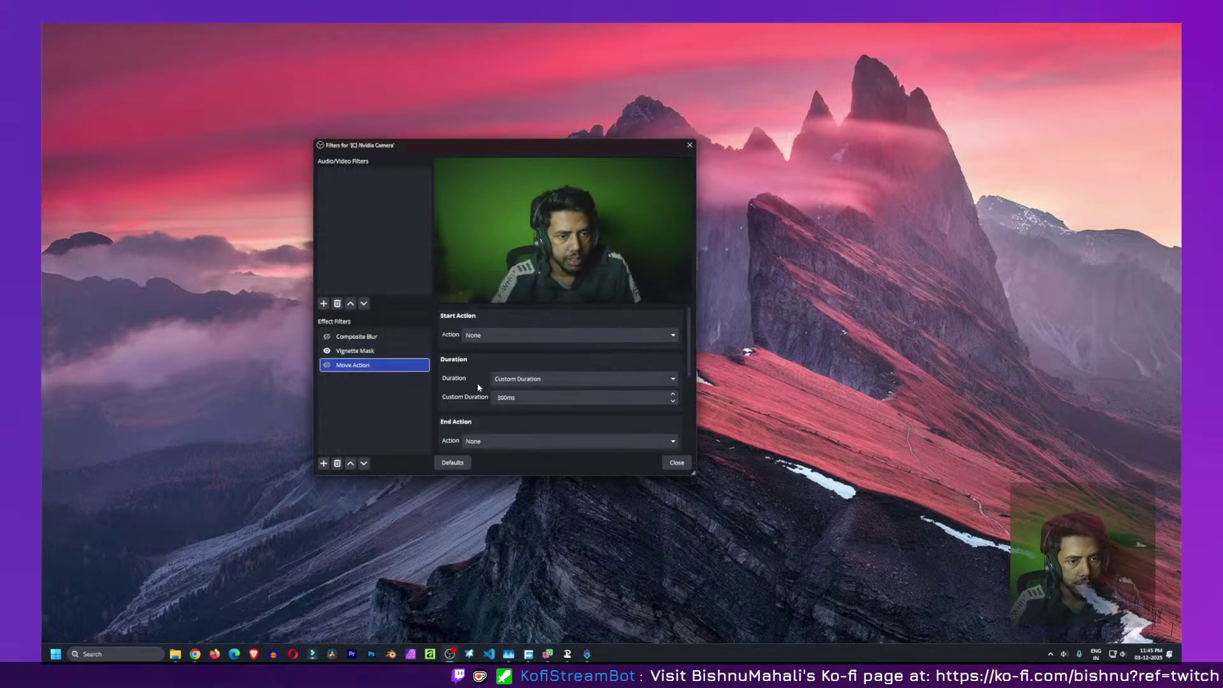
{"action": "left_click", "coordinate": [534, 337]}
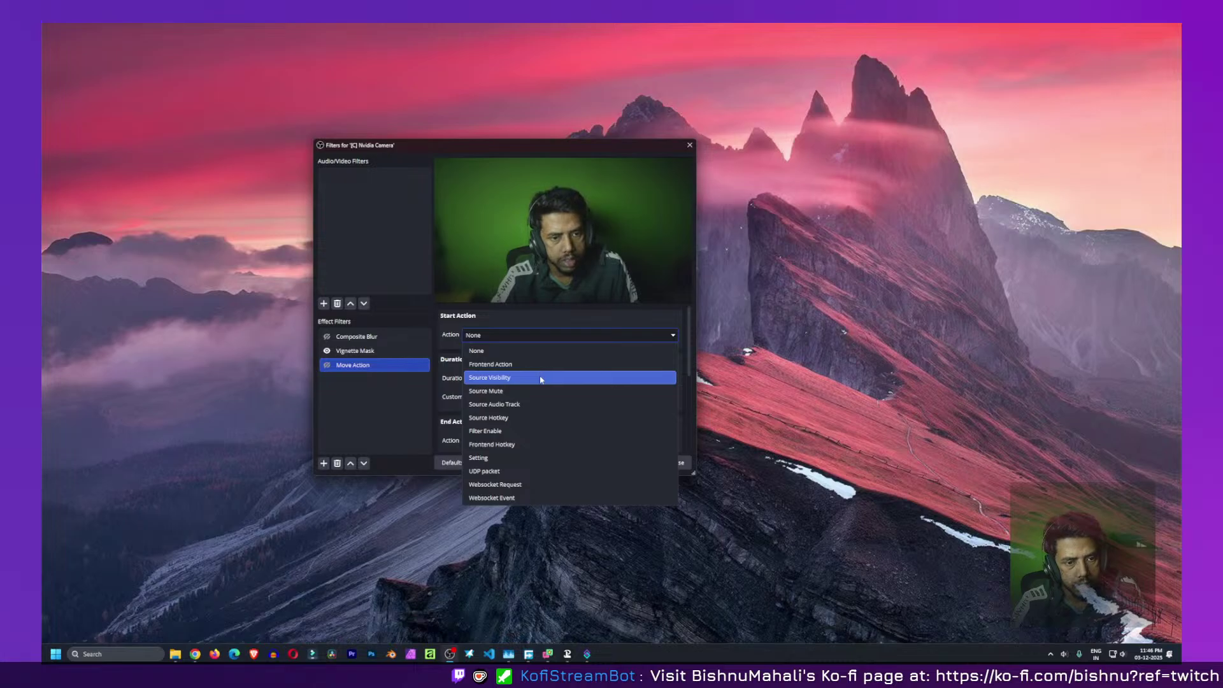
{"action": "left_click", "coordinate": [537, 433]}
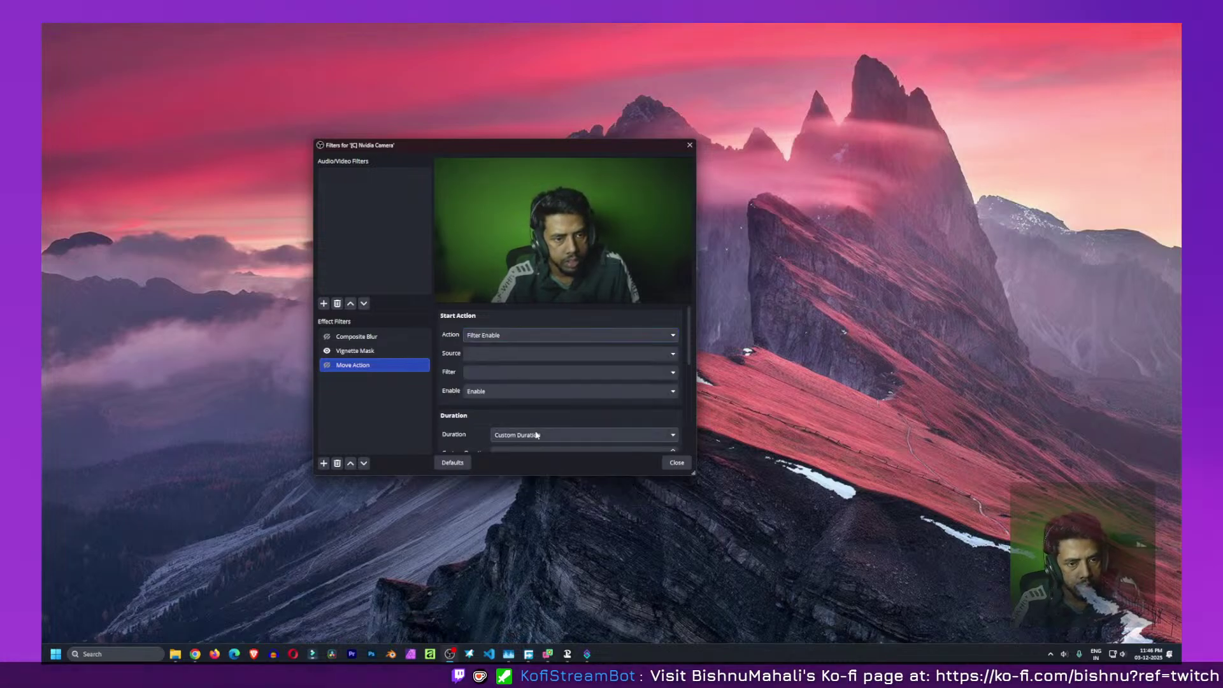
Set the start action's source to [C] Nvidia Camera and its filter to Vignette Mask
{"action": "left_click", "coordinate": [674, 355]}
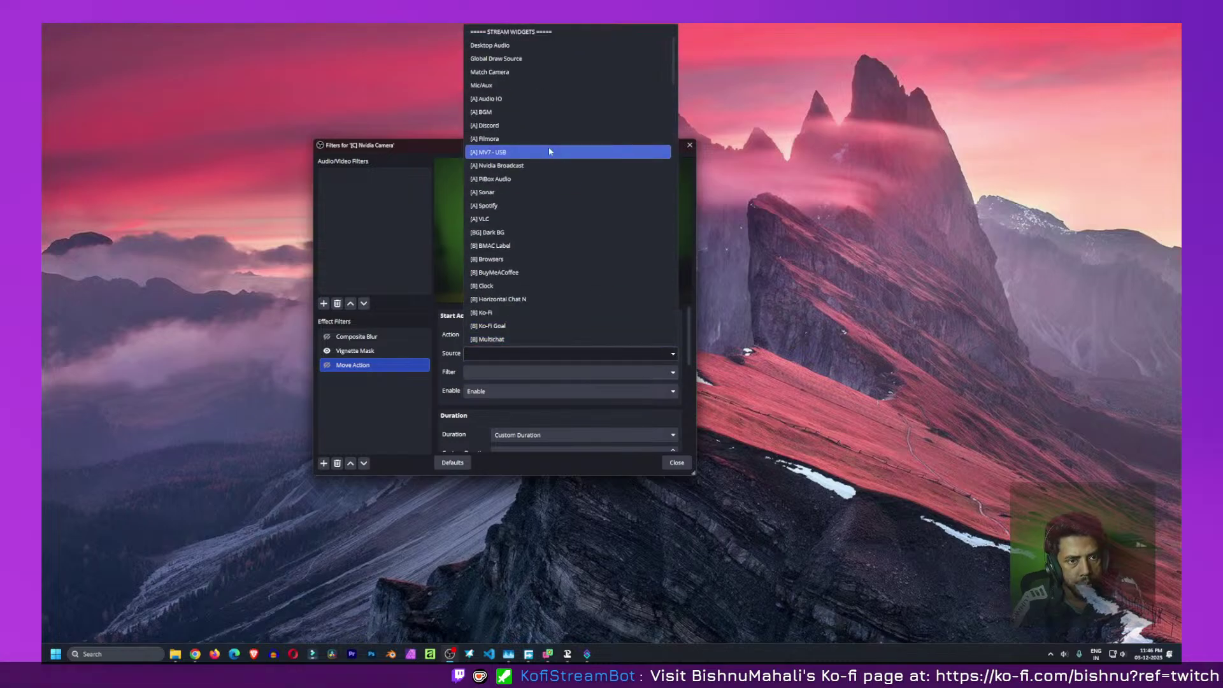
{"action": "scroll", "coordinate": [546, 191], "scroll_direction": "down", "scroll_amount": 2}
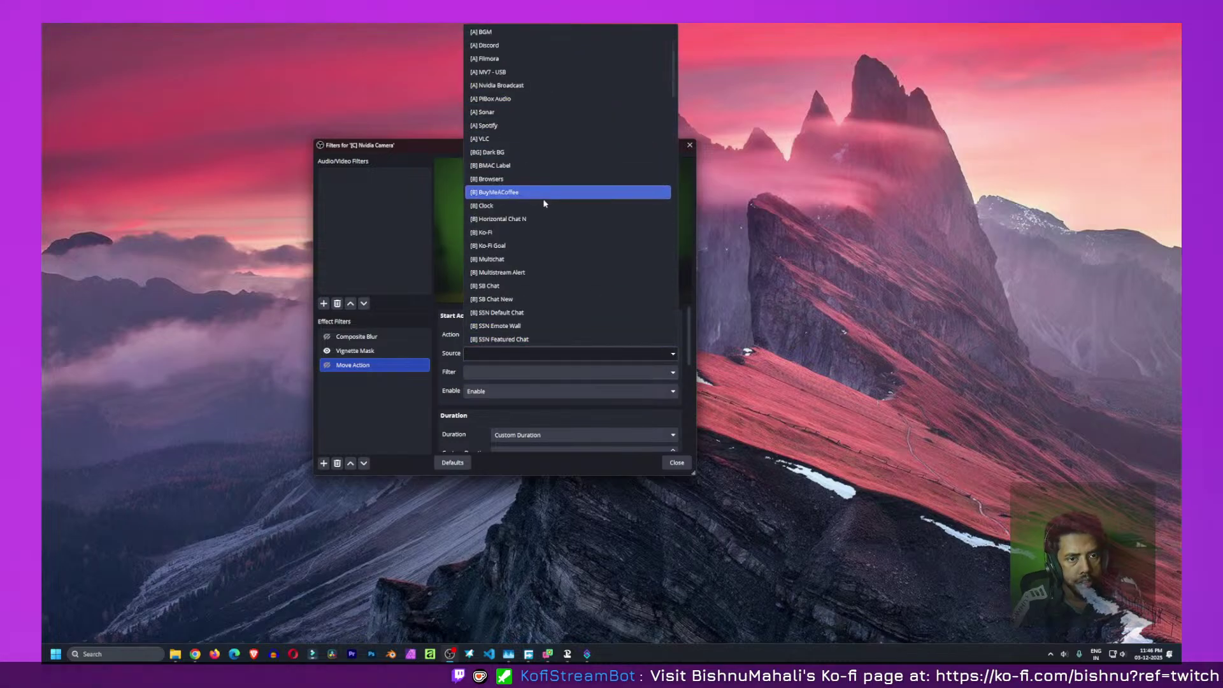
{"action": "scroll", "coordinate": [546, 251], "scroll_direction": "down", "scroll_amount": 8}
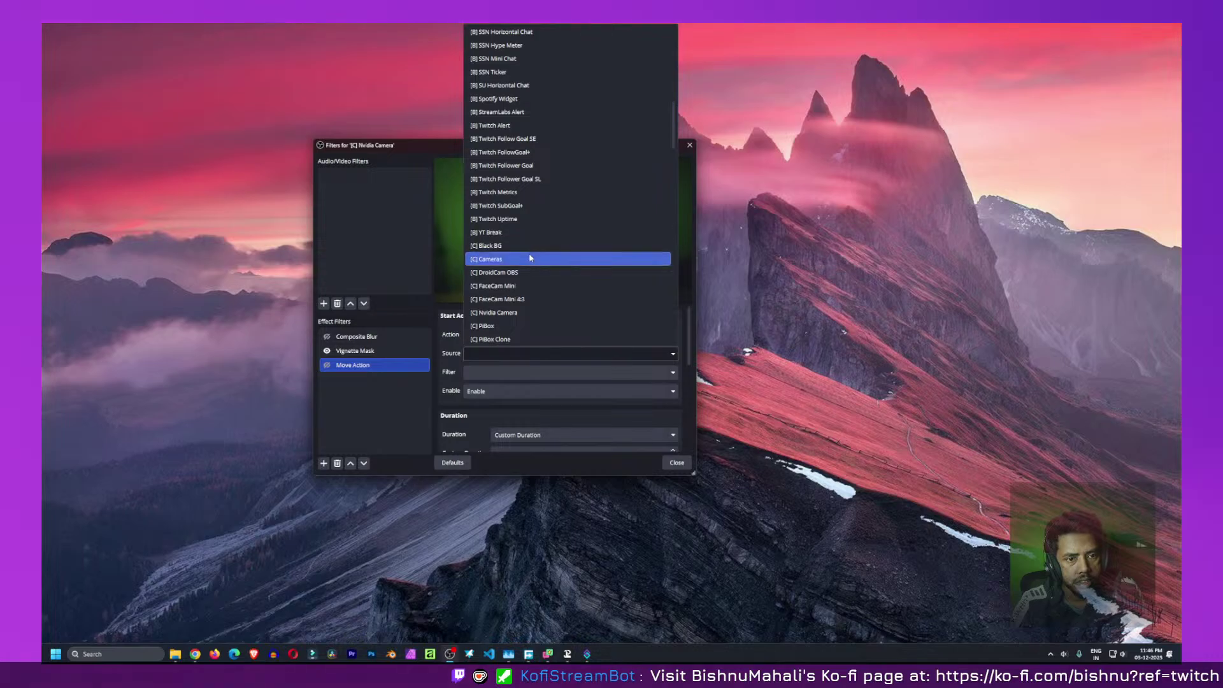
{"action": "left_click", "coordinate": [527, 312]}
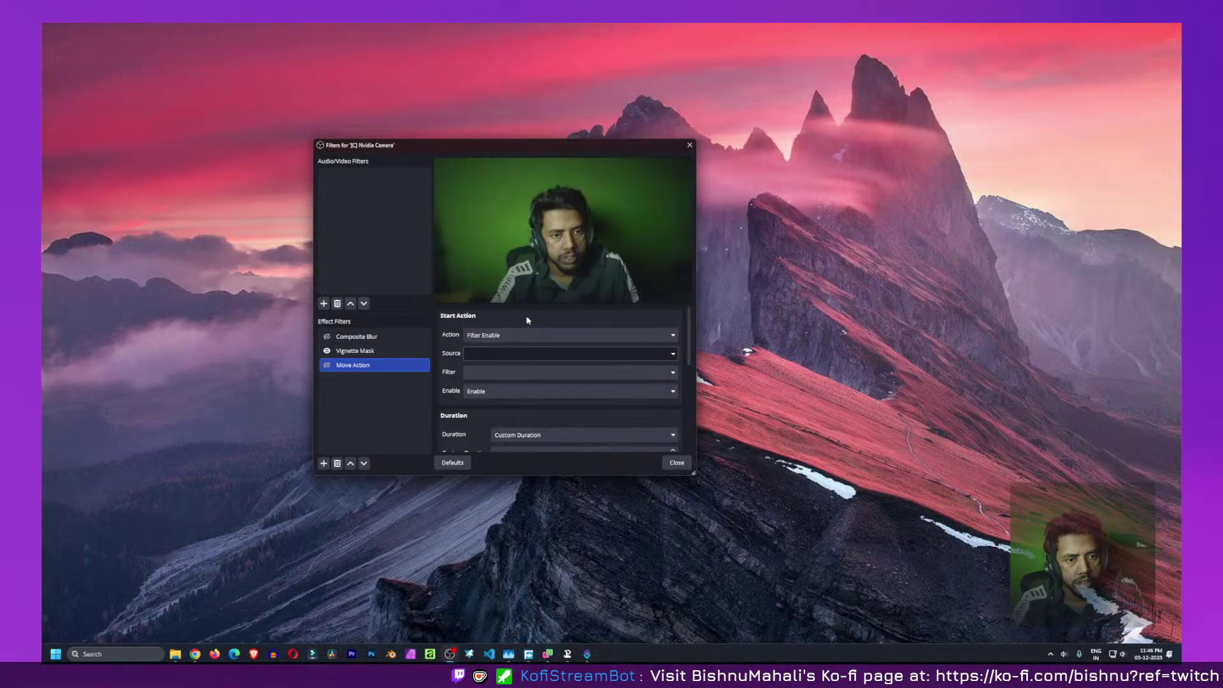
{"action": "left_click", "coordinate": [673, 373]}
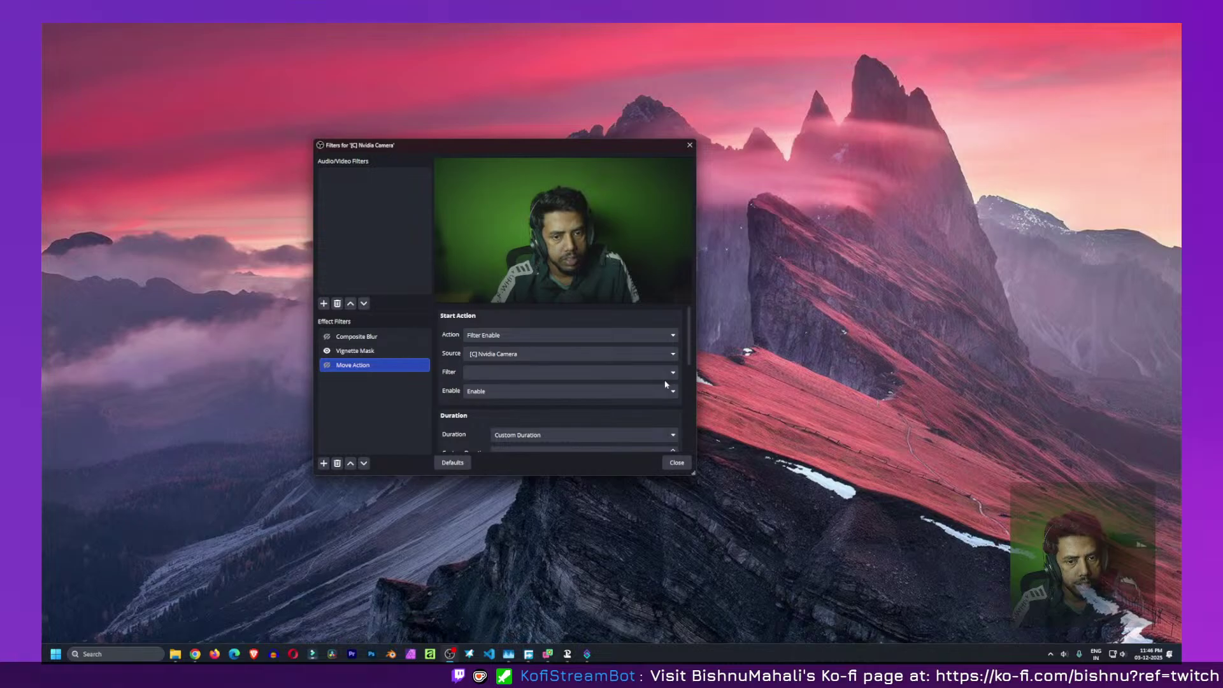
{"action": "left_click", "coordinate": [562, 393]}
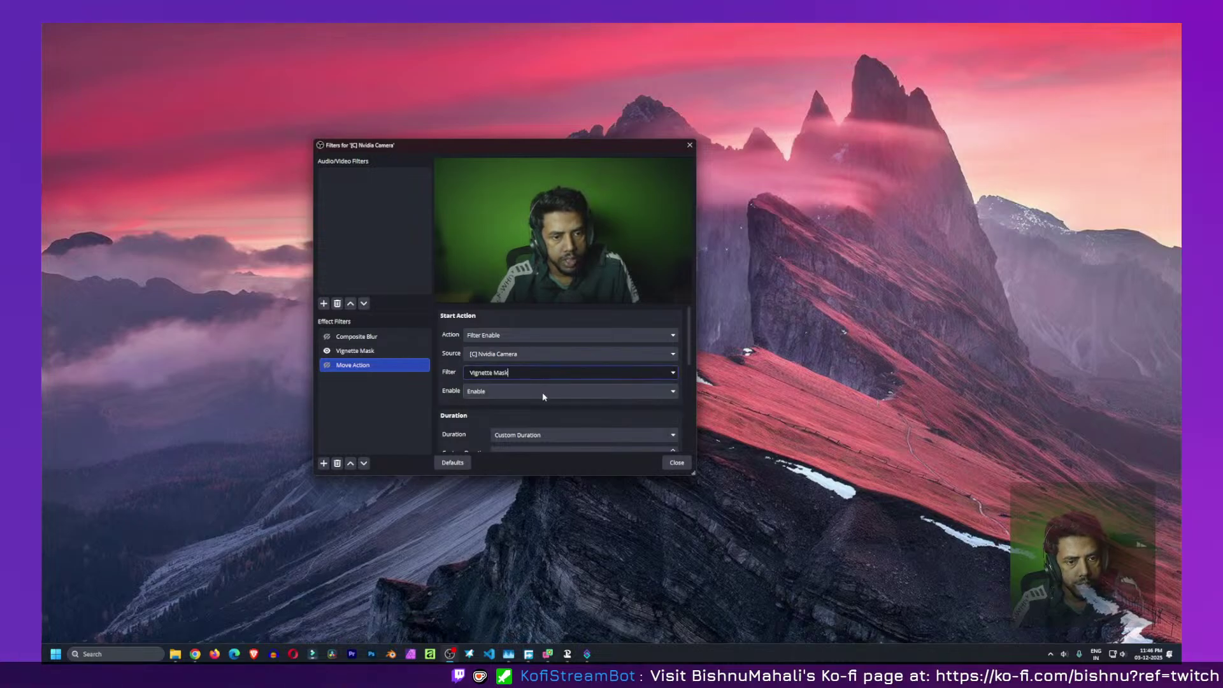
Set the start action's Enable option to Toggle and review the Move Action filter's duration, end action and trigger settings
{"action": "left_click", "coordinate": [485, 393]}
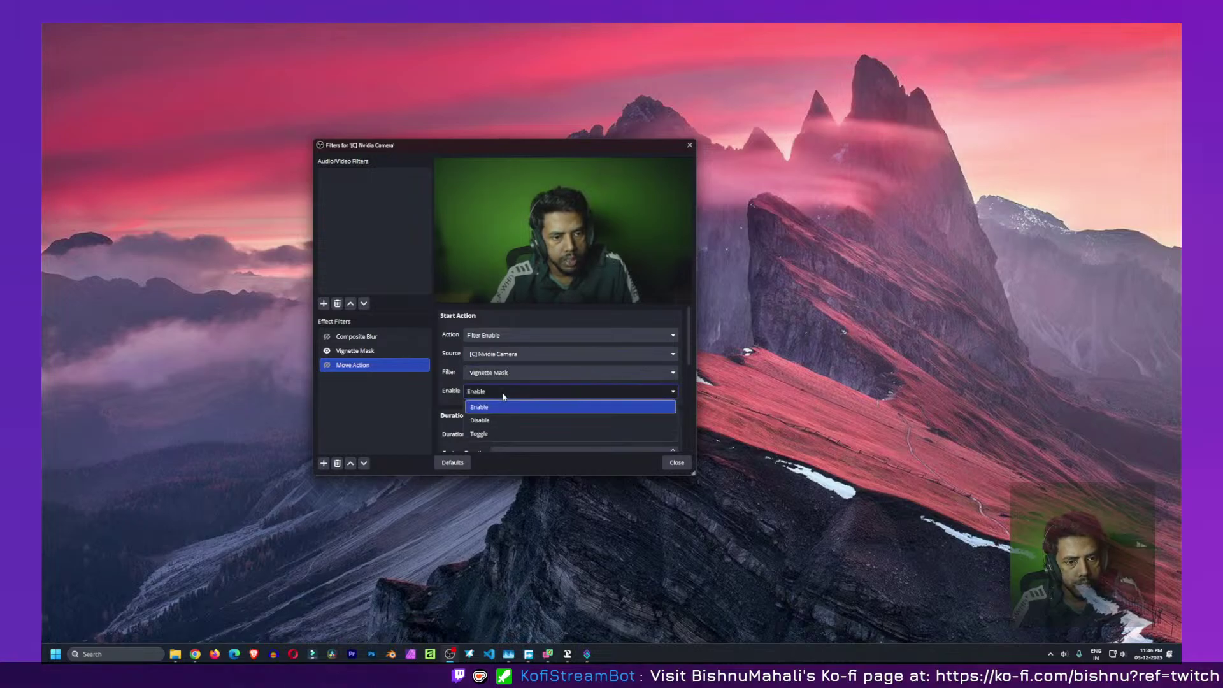
{"action": "left_click", "coordinate": [501, 432]}
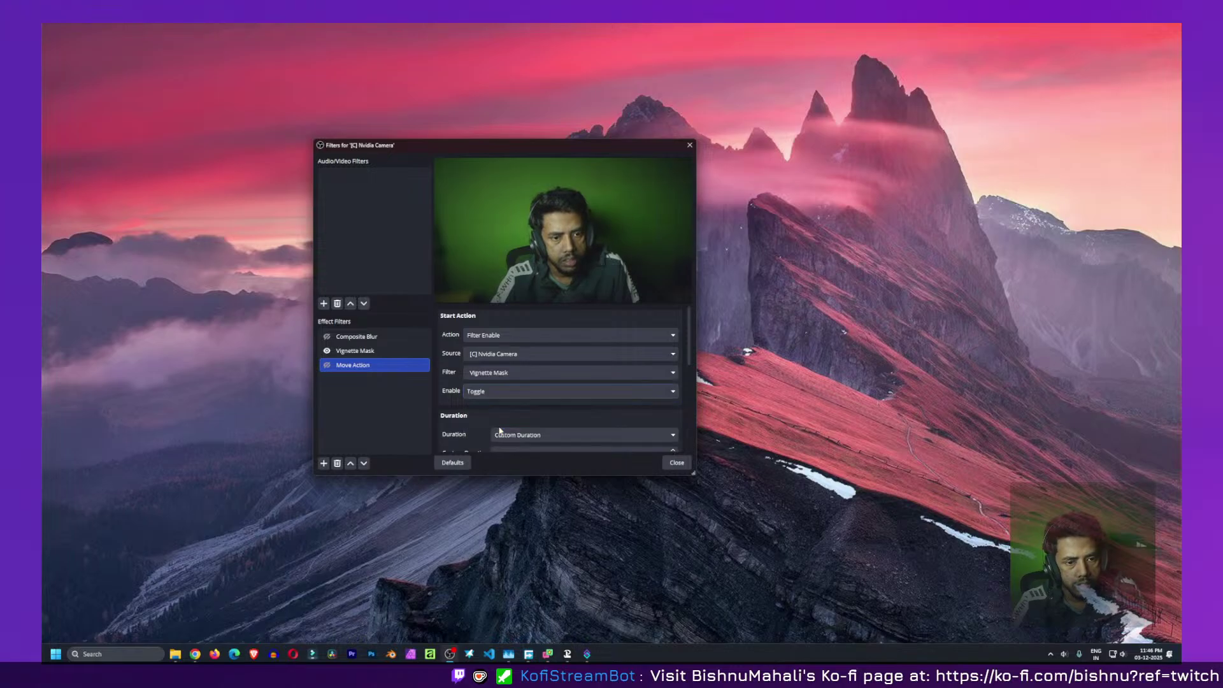
{"action": "scroll", "coordinate": [473, 402], "scroll_direction": "down", "scroll_amount": 1}
{"action": "scroll", "coordinate": [456, 376], "scroll_direction": "down", "scroll_amount": 2}
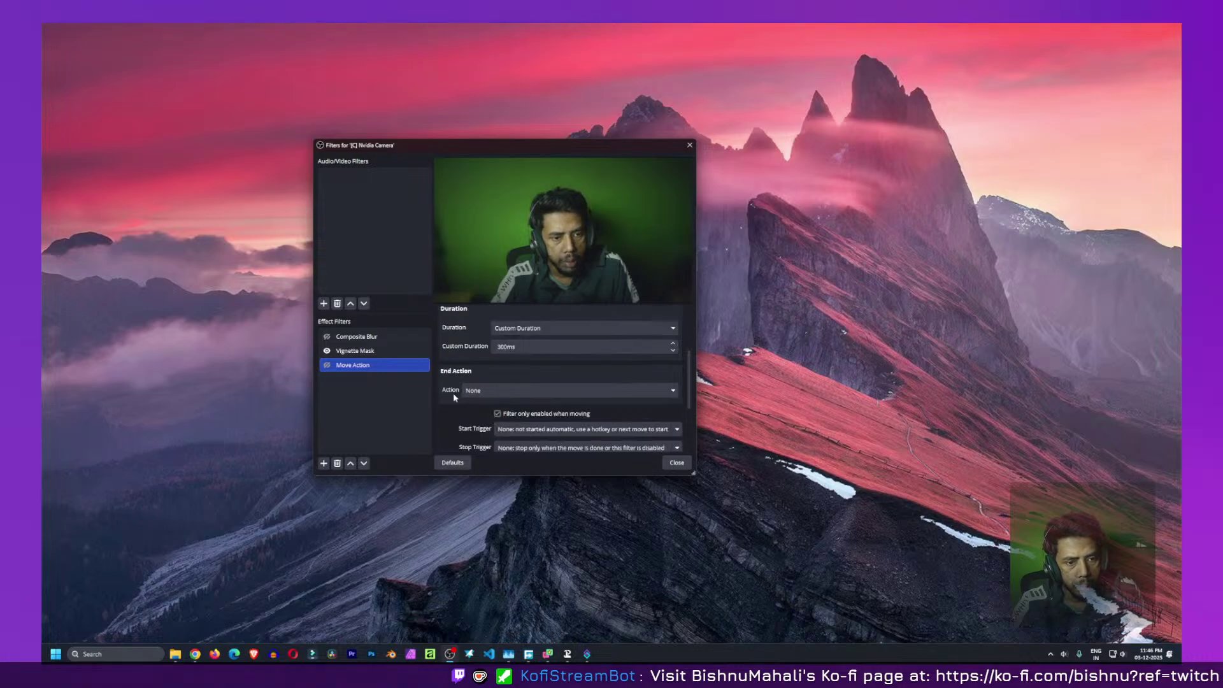
{"action": "scroll", "coordinate": [453, 392], "scroll_direction": "down", "scroll_amount": 2}
{"action": "scroll", "coordinate": [453, 393], "scroll_direction": "down", "scroll_amount": 2}
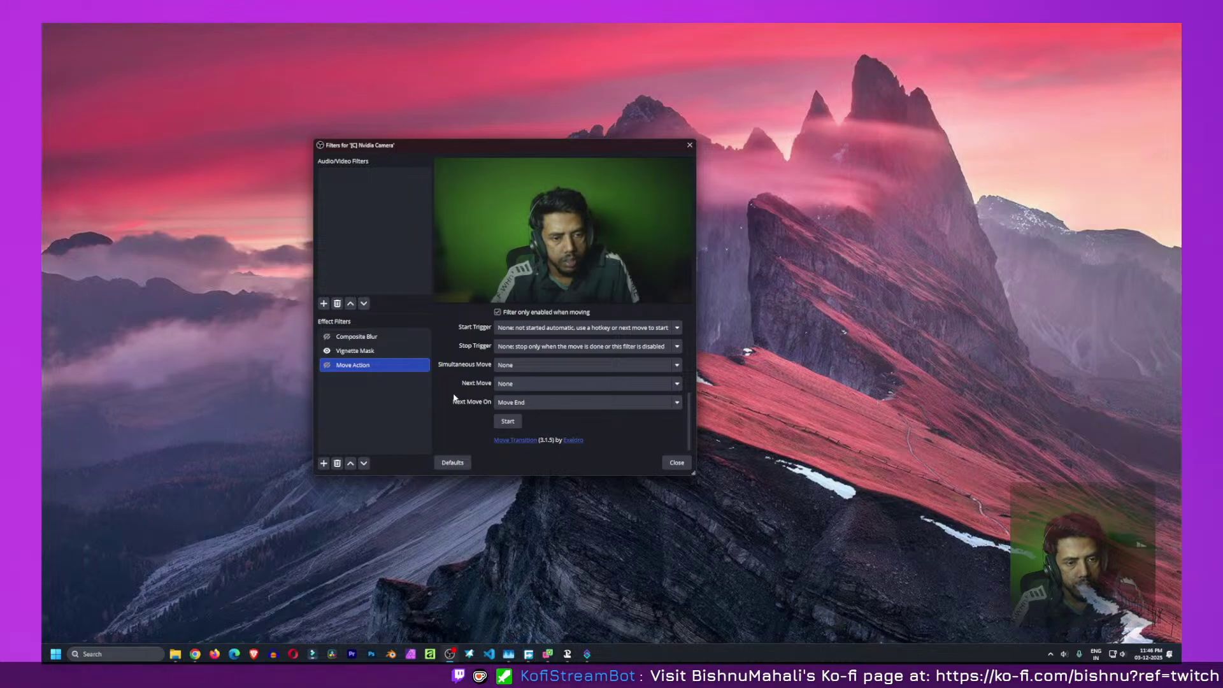
{"action": "scroll", "coordinate": [455, 397], "scroll_direction": "up", "scroll_amount": 10}
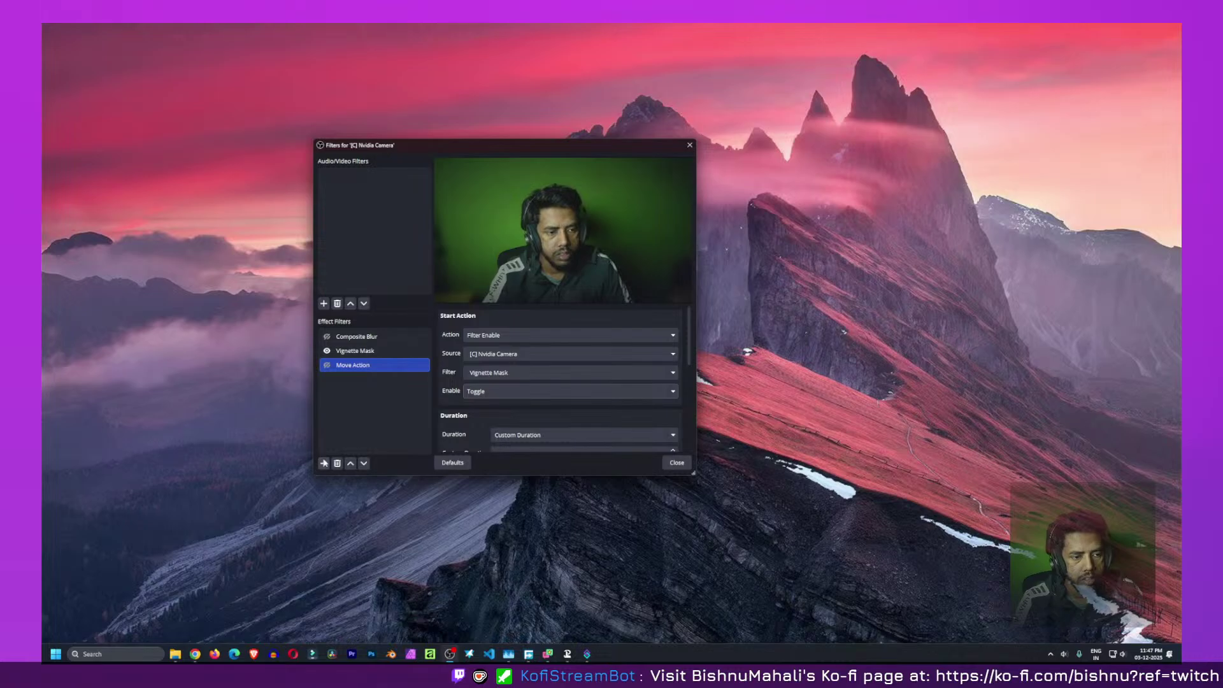
{"action": "left_click", "coordinate": [324, 463]}
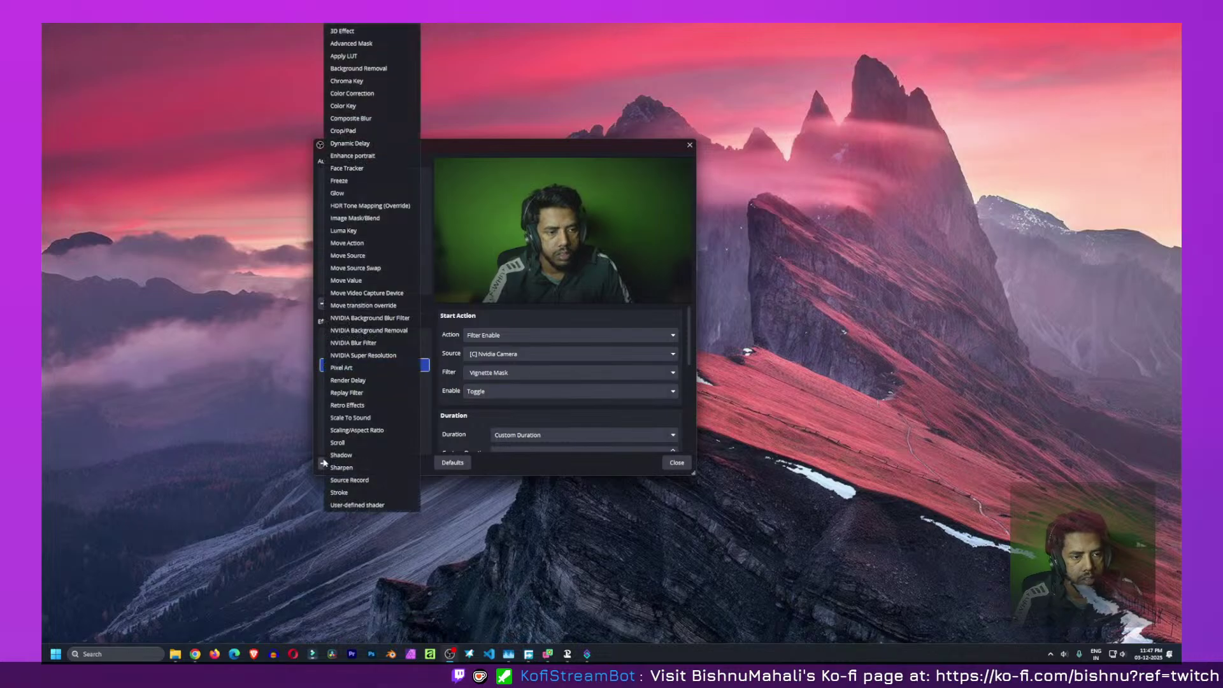
{"action": "left_click", "coordinate": [354, 255]}
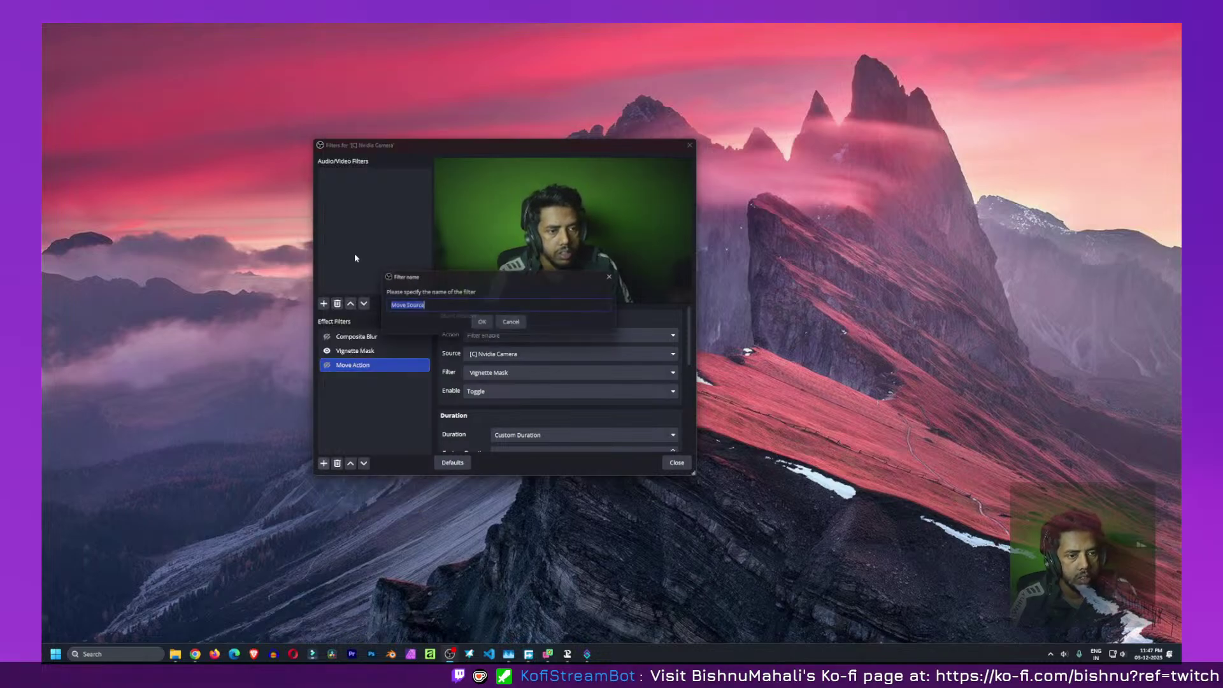
{"action": "left_click", "coordinate": [492, 326]}
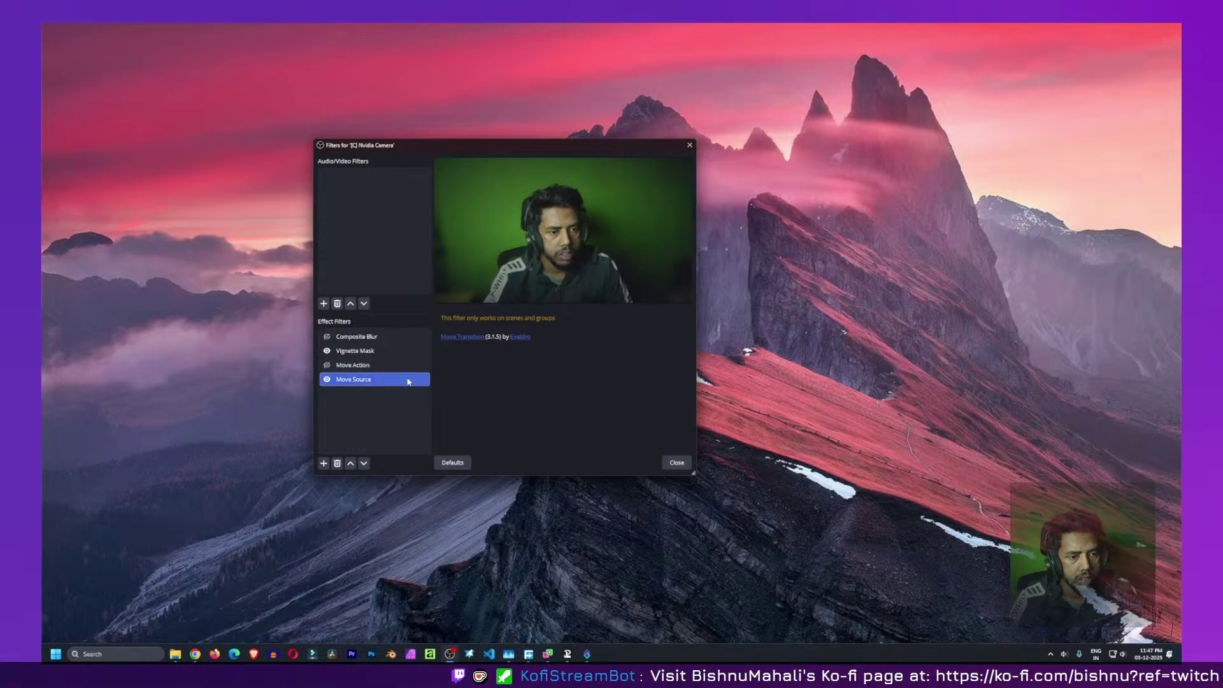
{"action": "left_click", "coordinate": [339, 464]}
{"action": "left_click", "coordinate": [534, 320]}
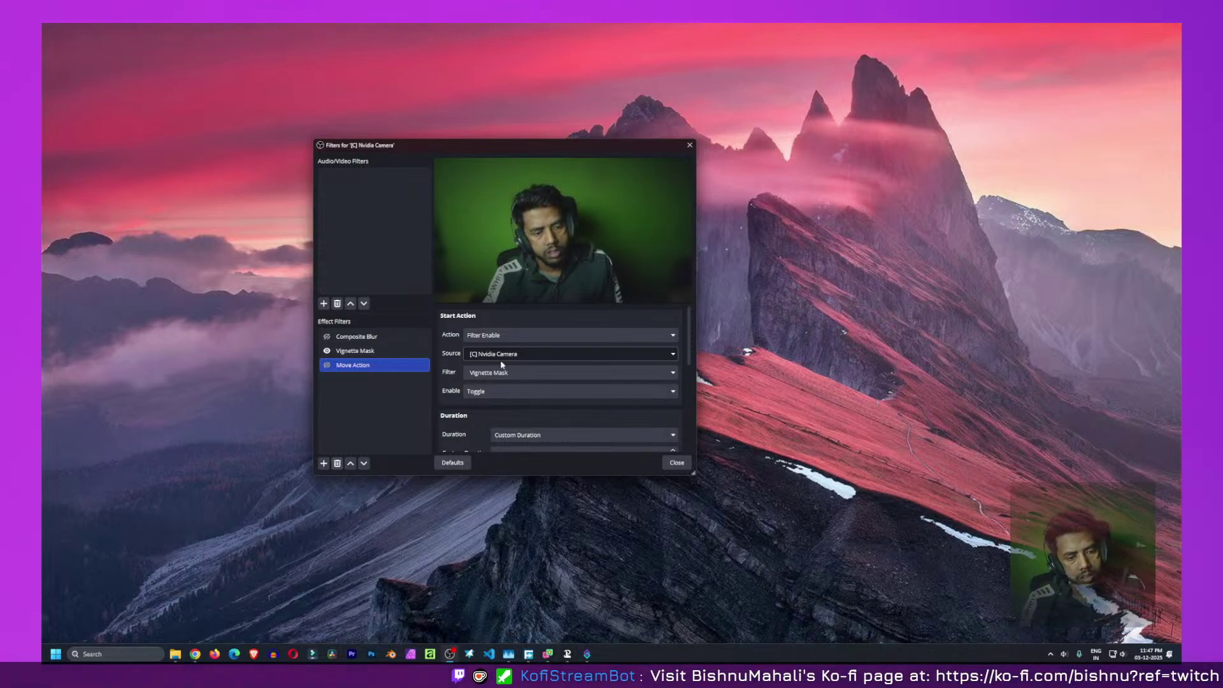
Switch to Streamer.bot and start adding an OBS Studio Set Source Filter State sub-action to the CamVignette action
{"action": "mouse_move", "coordinate": [586, 656]}
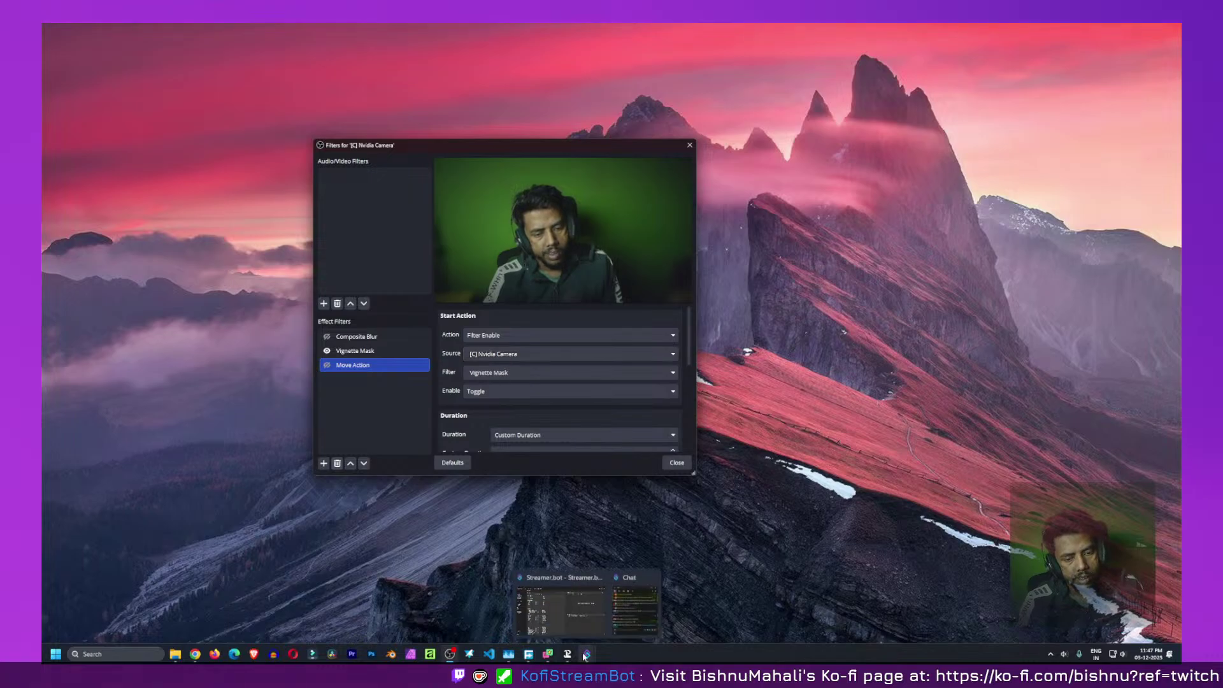
{"action": "left_click", "coordinate": [565, 576]}
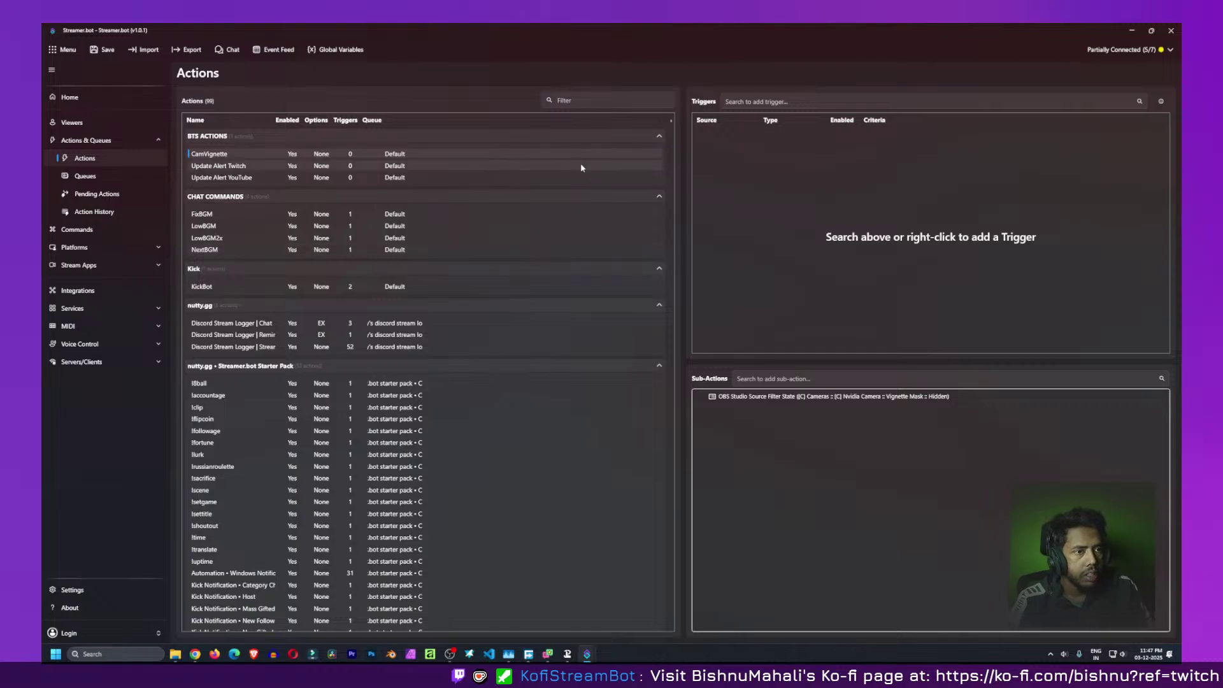
{"action": "right_click", "coordinate": [765, 417]}
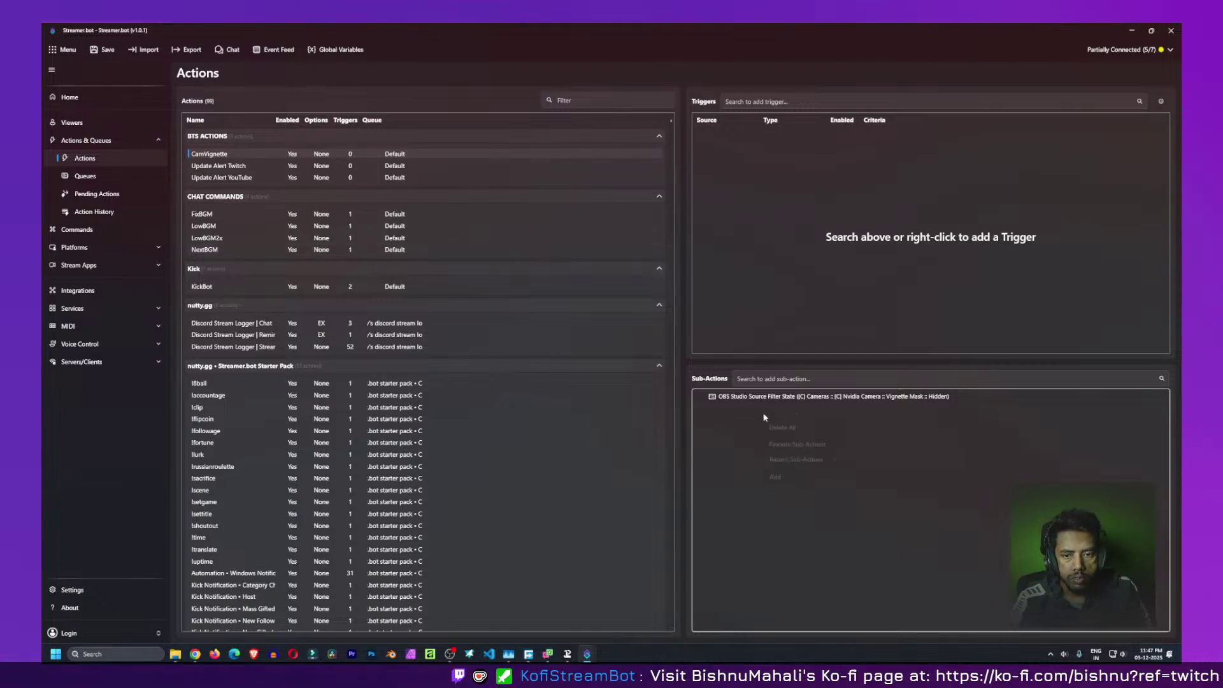
{"action": "mouse_move", "coordinate": [792, 492]}
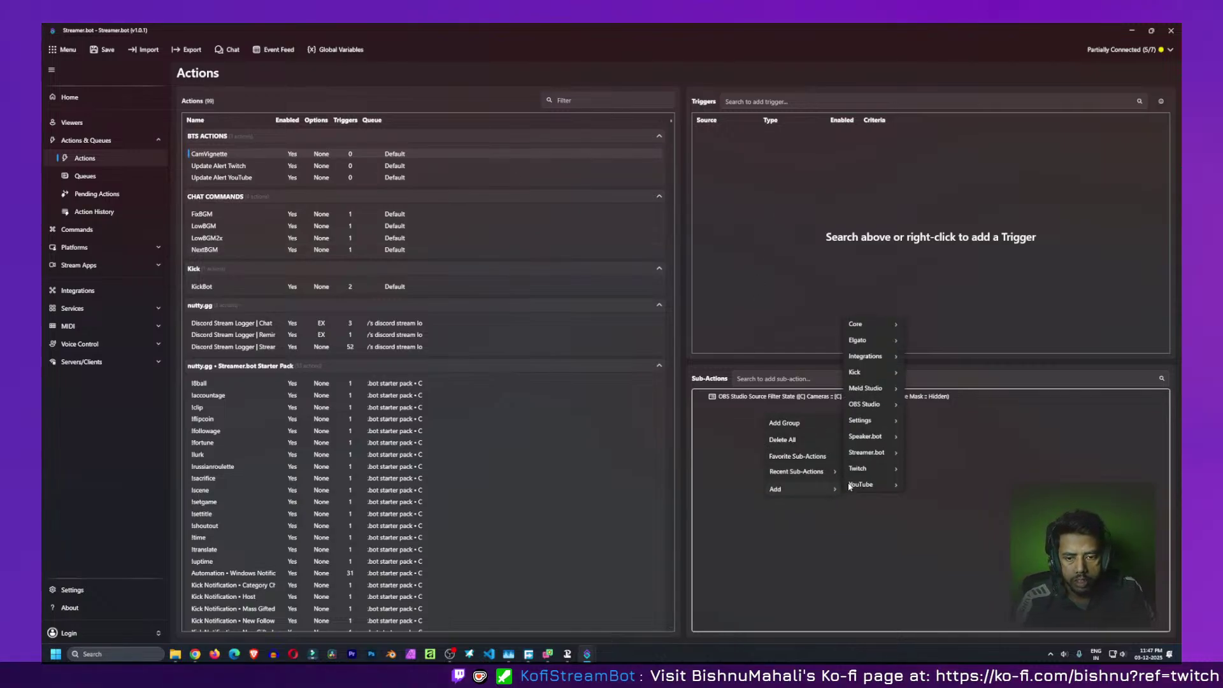
{"action": "mouse_move", "coordinate": [873, 419]}
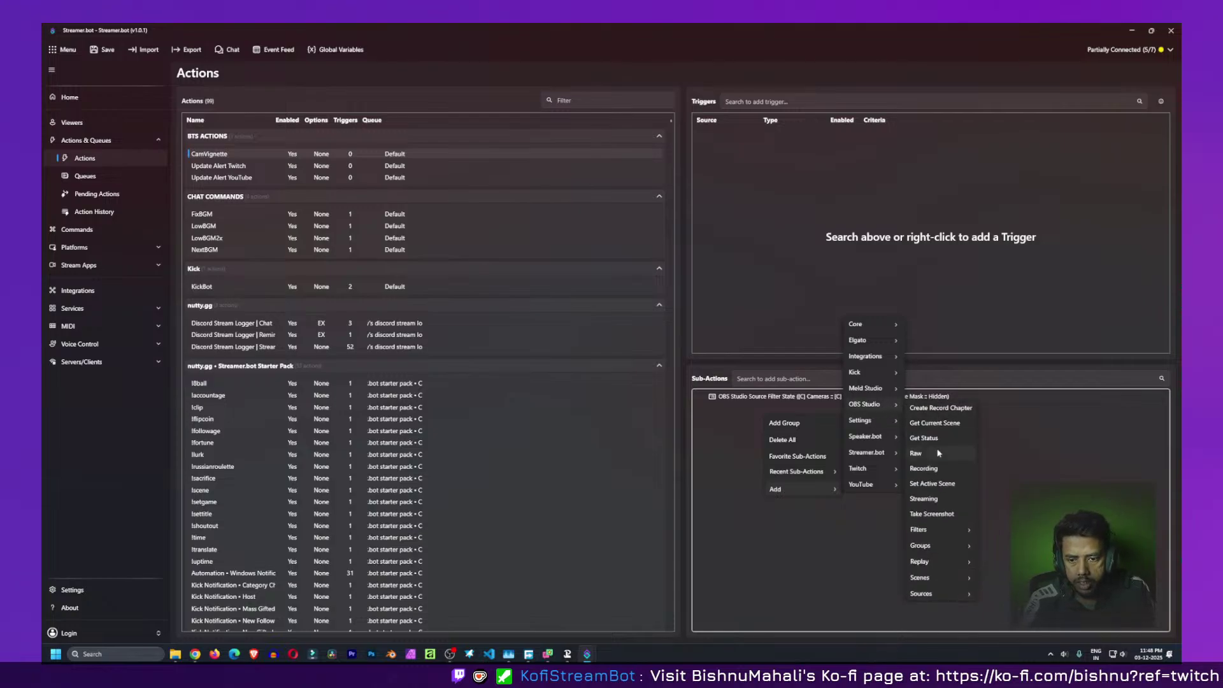
{"action": "mouse_move", "coordinate": [964, 531]}
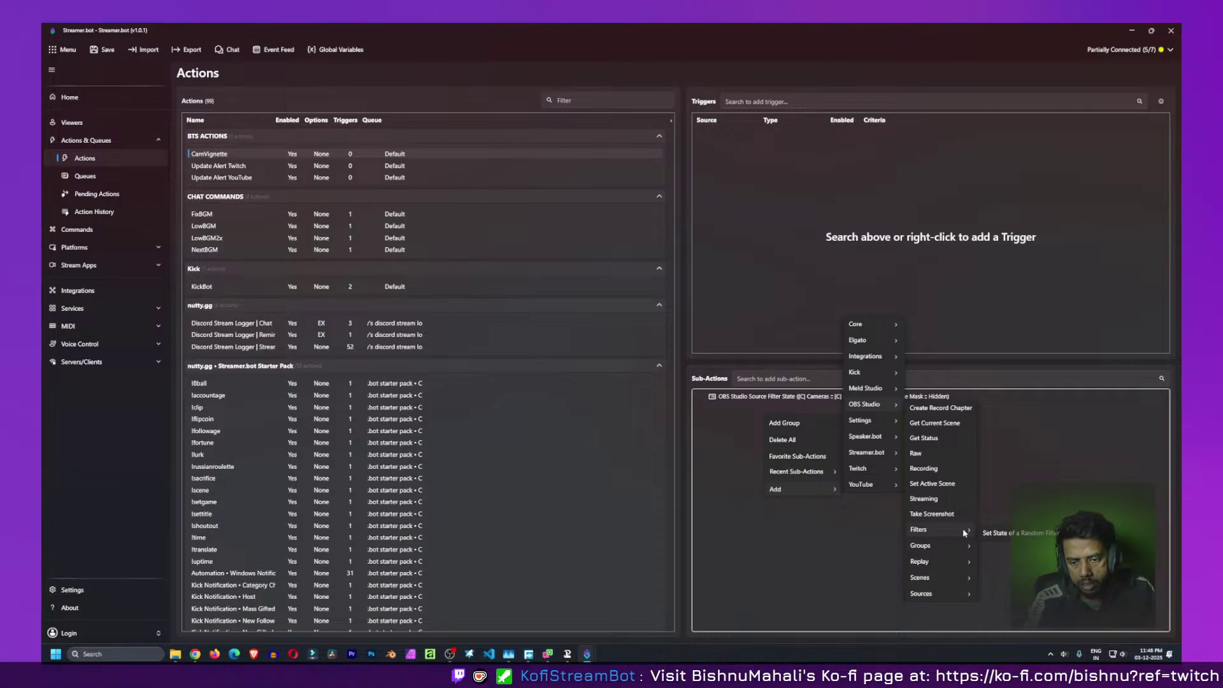
{"action": "mouse_move", "coordinate": [938, 582]}
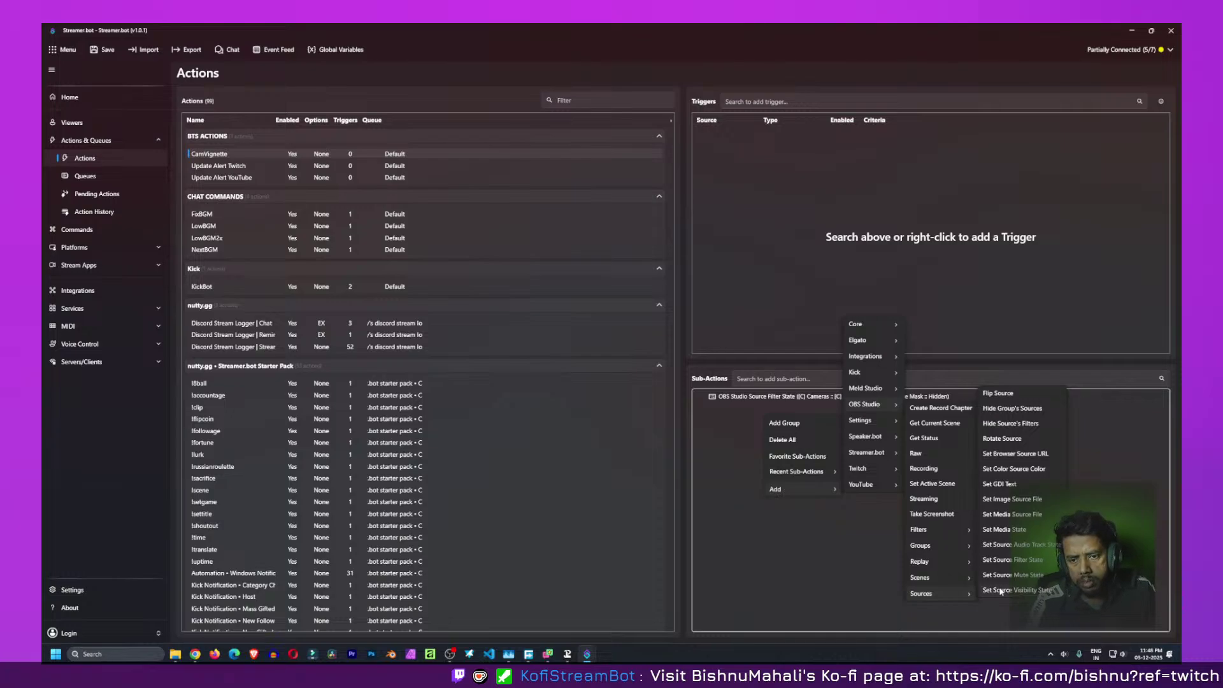
{"action": "left_click", "coordinate": [1025, 560]}
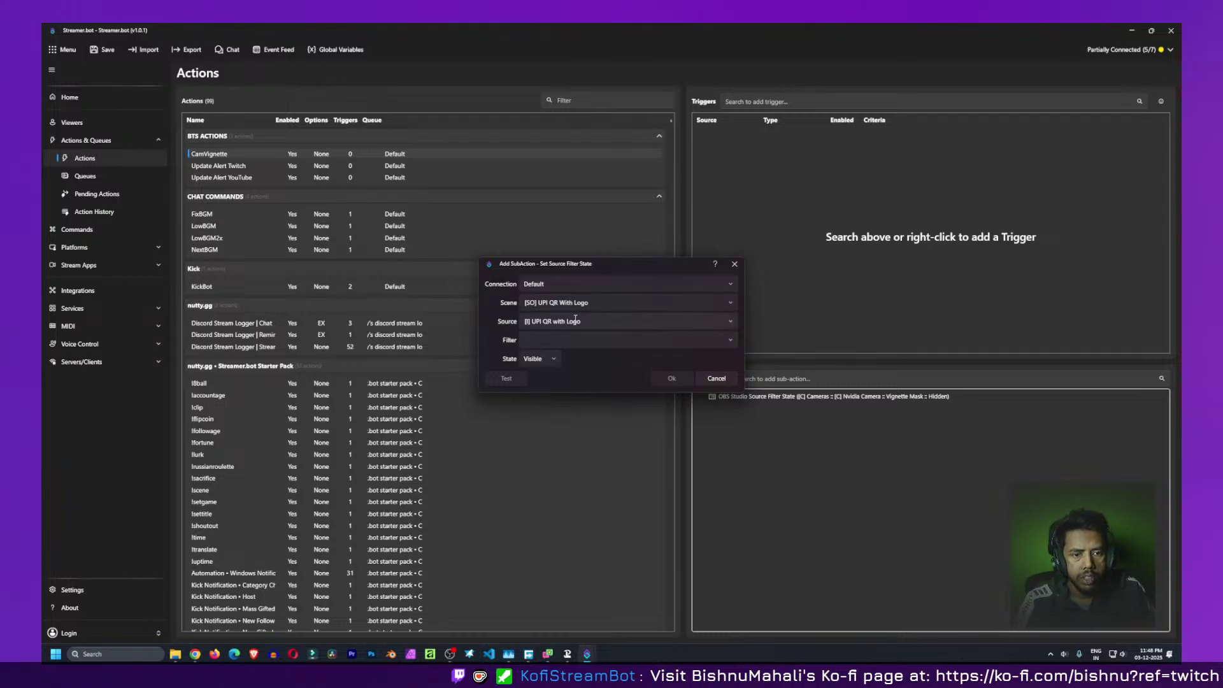
Set the new Set Source Filter State sub-action's scene to [C] Cameras
{"action": "left_click", "coordinate": [732, 303]}
{"action": "scroll", "coordinate": [641, 376], "scroll_direction": "down", "scroll_amount": 1}
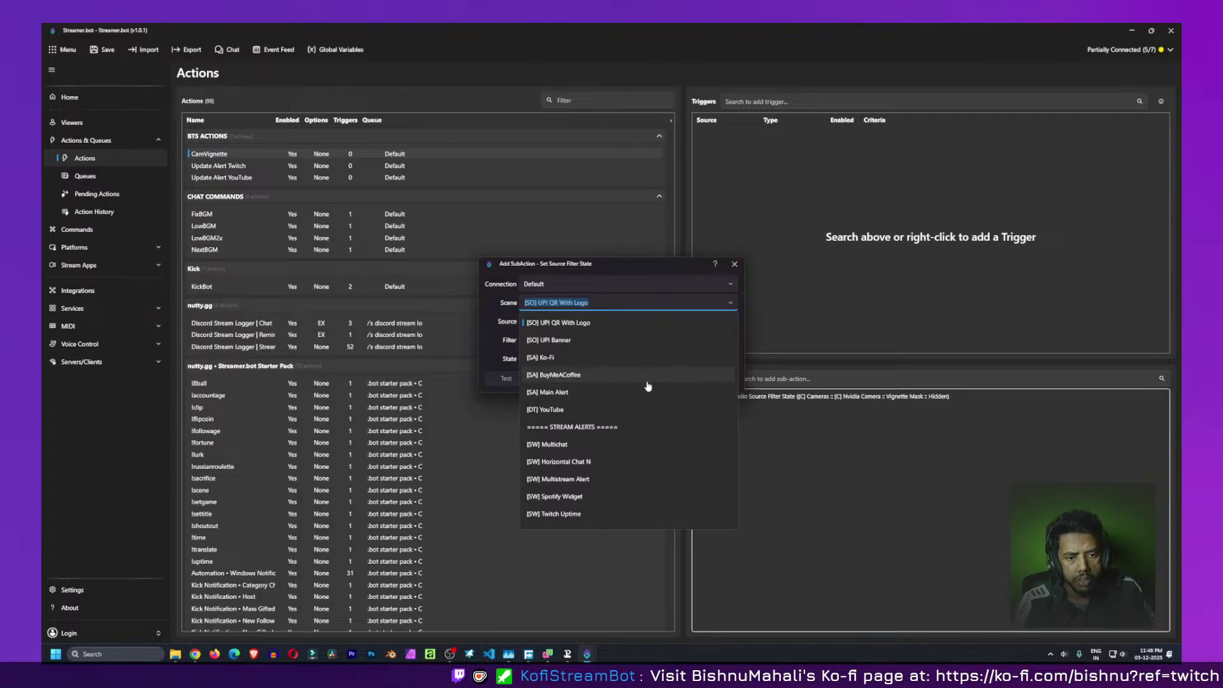
{"action": "scroll", "coordinate": [614, 477], "scroll_direction": "down", "scroll_amount": 5}
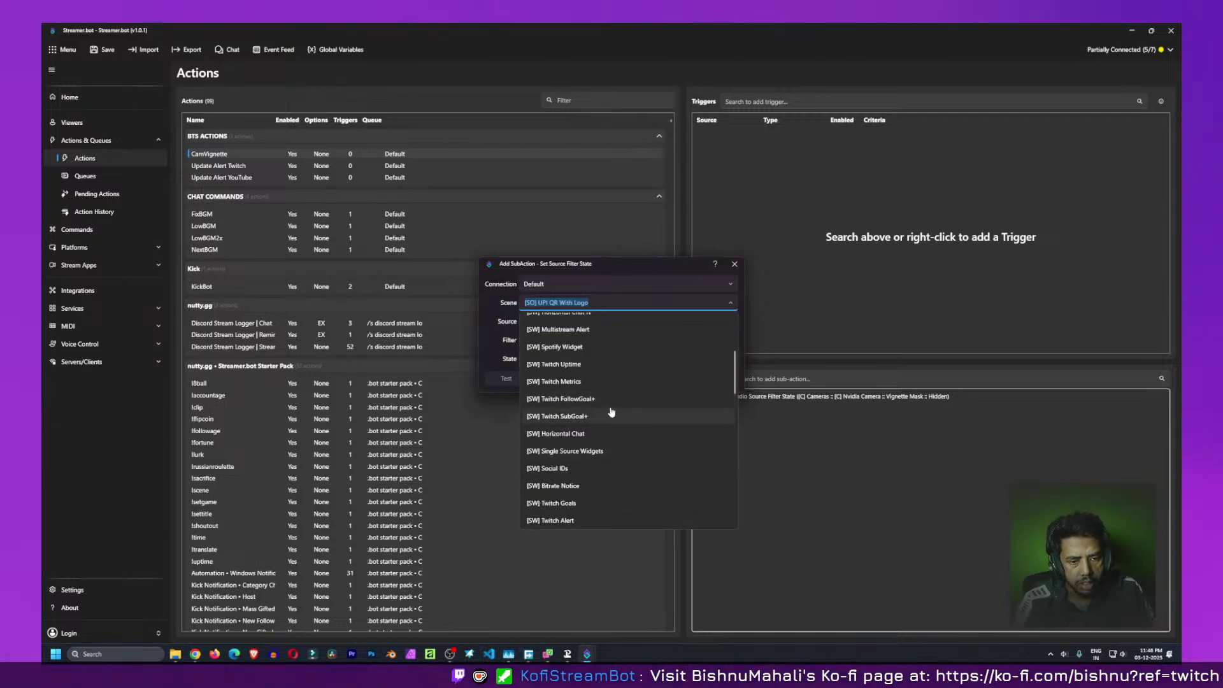
{"action": "scroll", "coordinate": [609, 362], "scroll_direction": "down", "scroll_amount": 2}
{"action": "scroll", "coordinate": [608, 362], "scroll_direction": "down", "scroll_amount": 3}
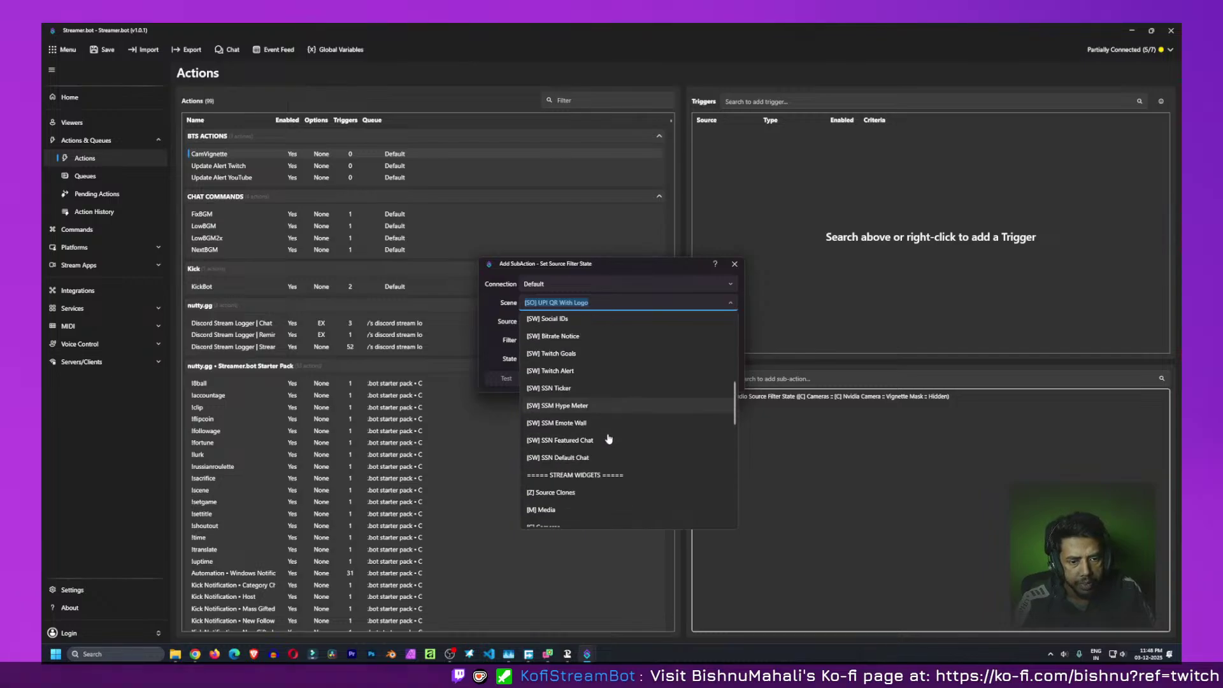
{"action": "scroll", "coordinate": [609, 439], "scroll_direction": "down", "scroll_amount": 2}
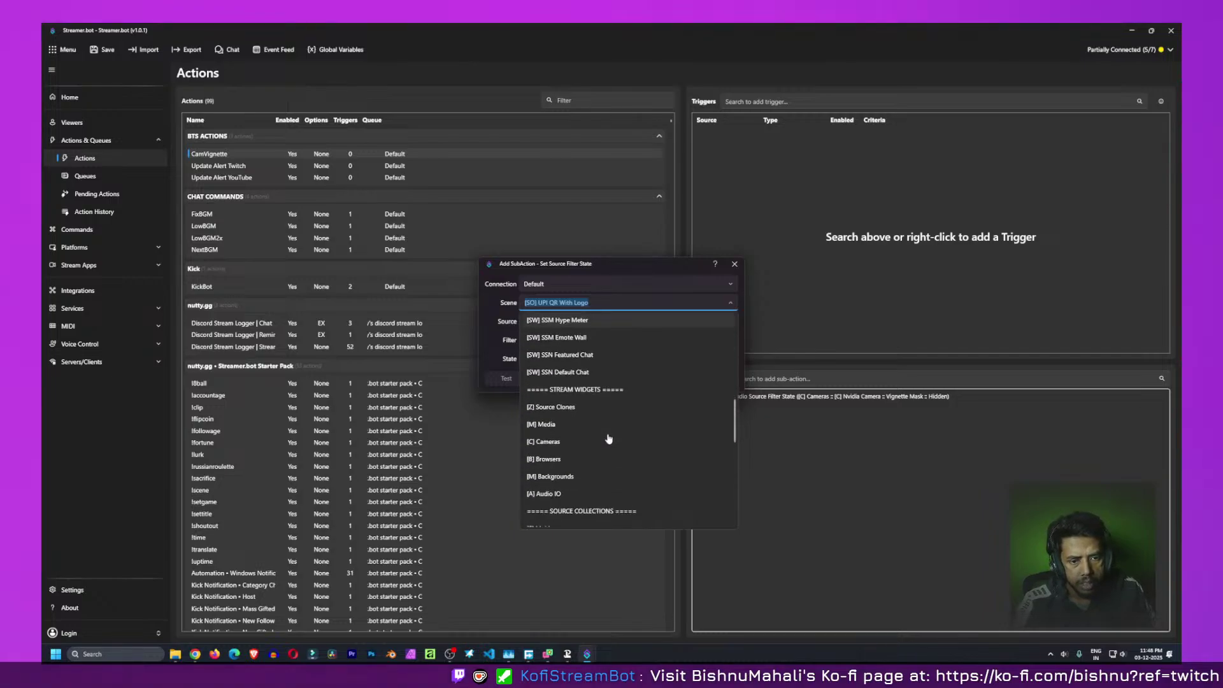
{"action": "scroll", "coordinate": [608, 438], "scroll_direction": "up", "scroll_amount": 2}
{"action": "scroll", "coordinate": [609, 438], "scroll_direction": "down", "scroll_amount": 2}
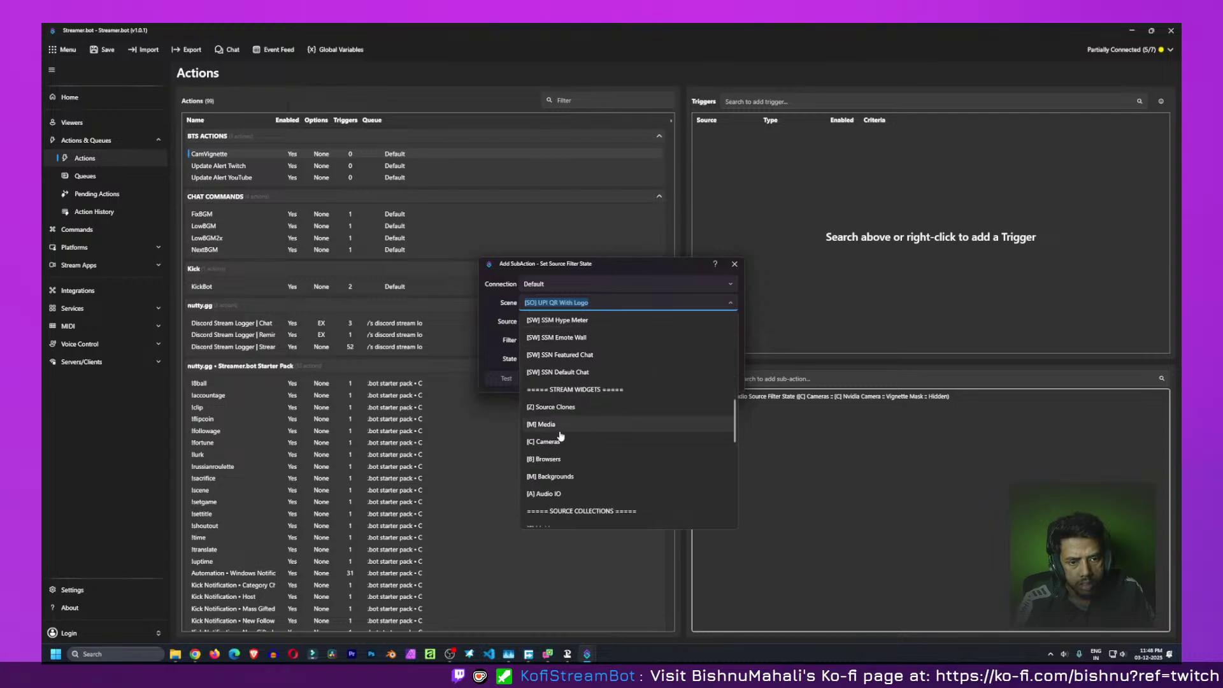
{"action": "left_click", "coordinate": [546, 446]}
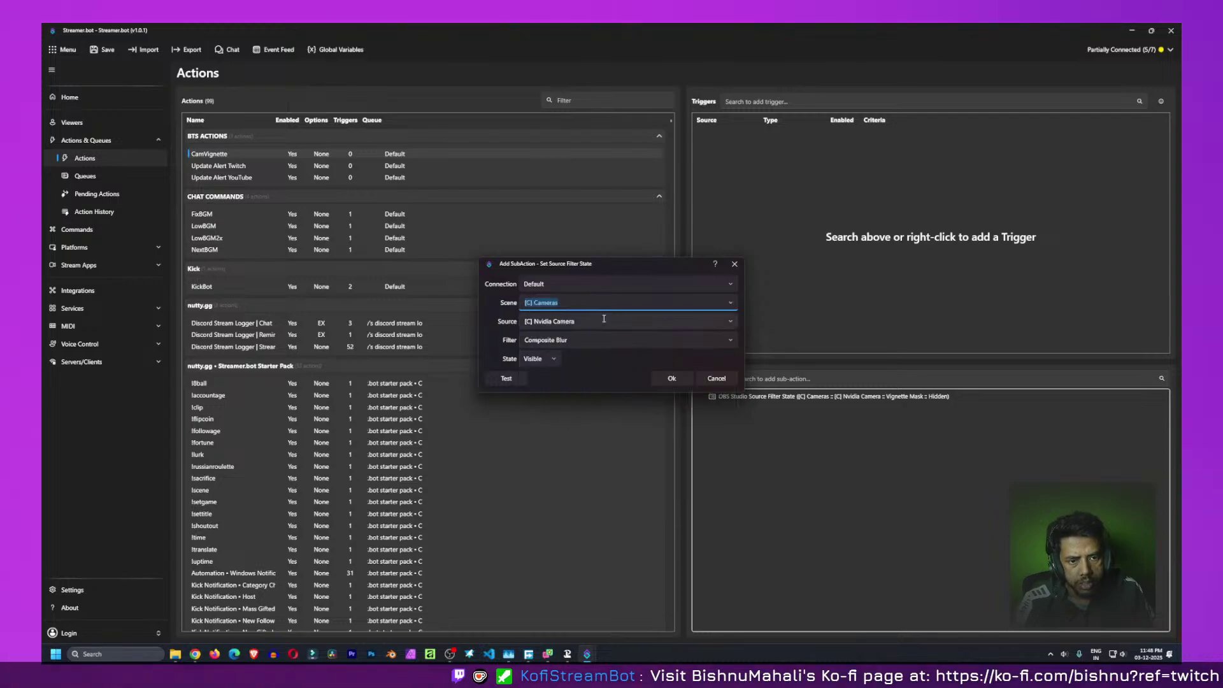
Set the sub-action's filter to Vignette Mask and its state to Toggle
{"action": "left_click", "coordinate": [579, 343]}
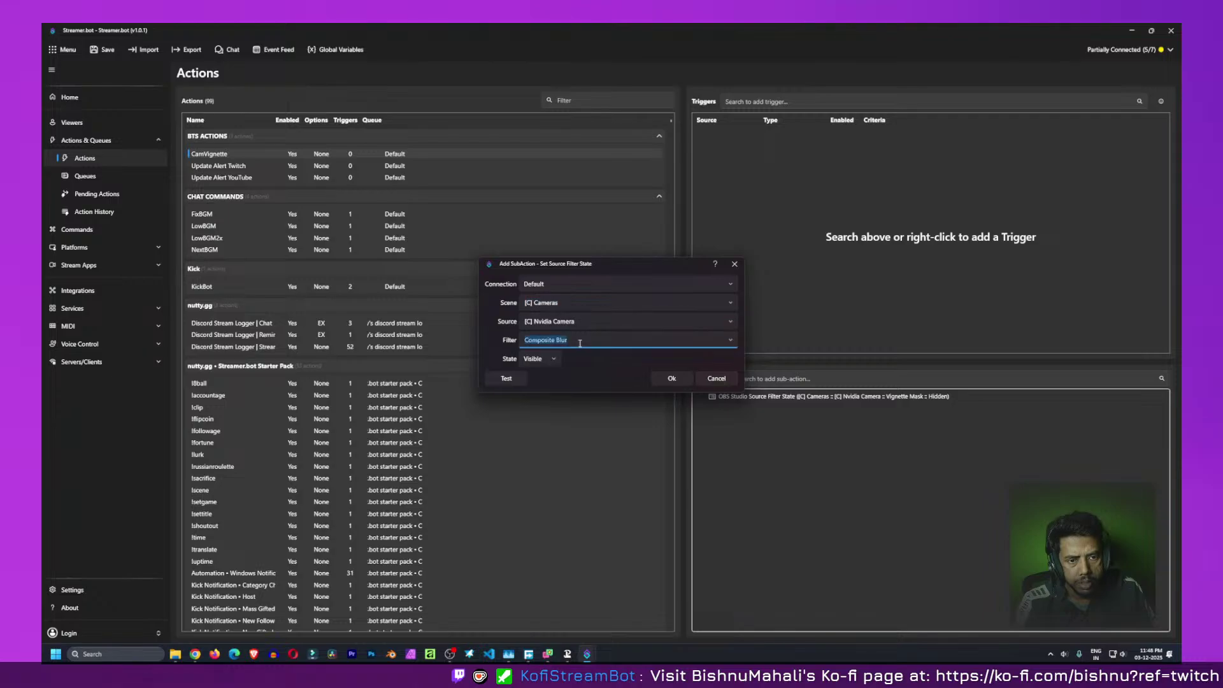
{"action": "left_click", "coordinate": [731, 340]}
{"action": "left_click", "coordinate": [623, 388]}
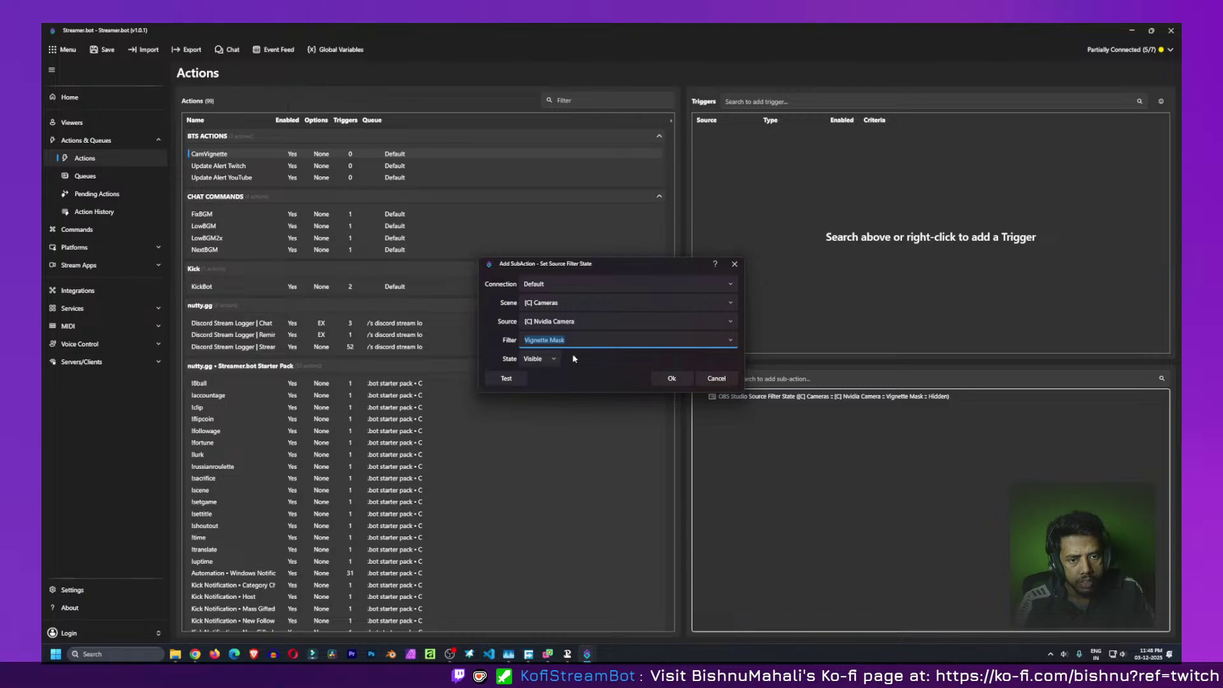
{"action": "left_click", "coordinate": [540, 362]}
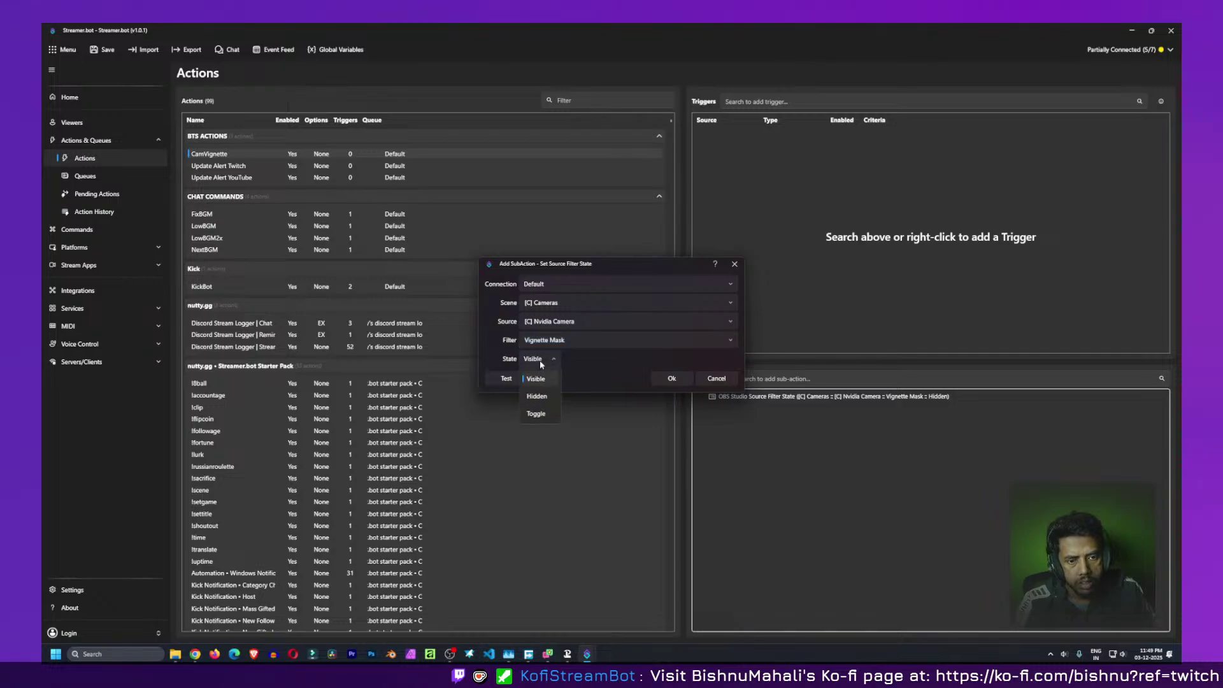
{"action": "left_click", "coordinate": [536, 414]}
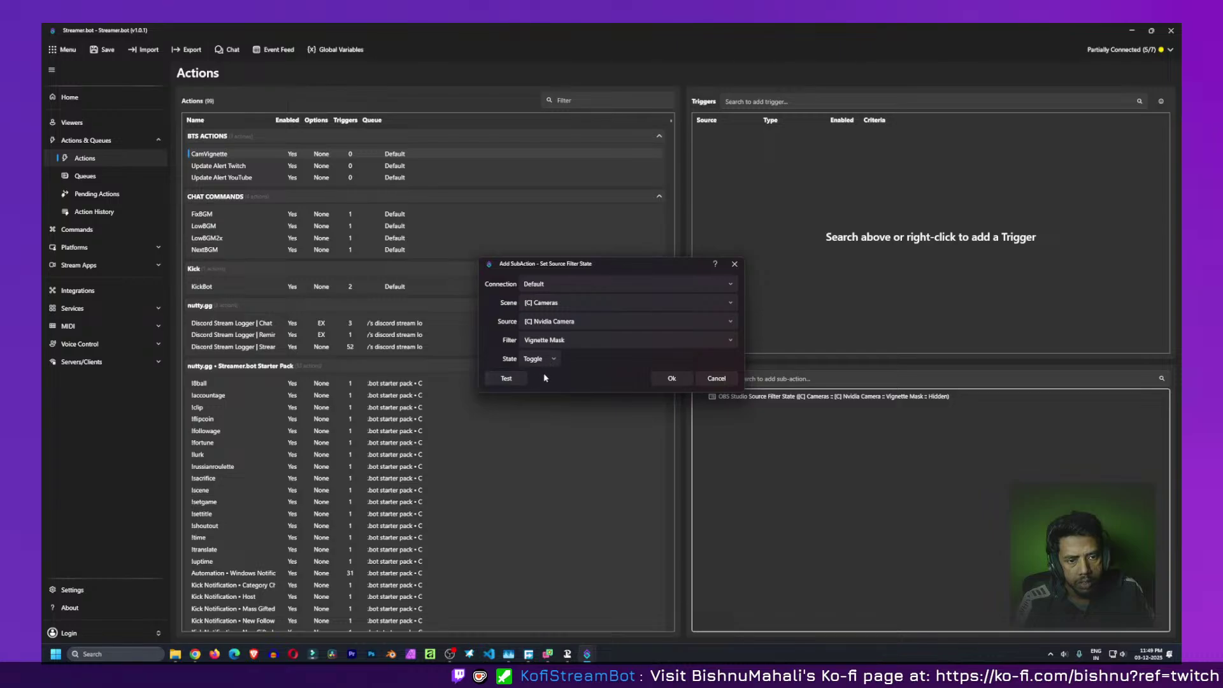
Confirm the Toggle sub-action and delete the Vignette Mask Hidden sub-action from the CamVignette action
{"action": "left_click", "coordinate": [664, 381]}
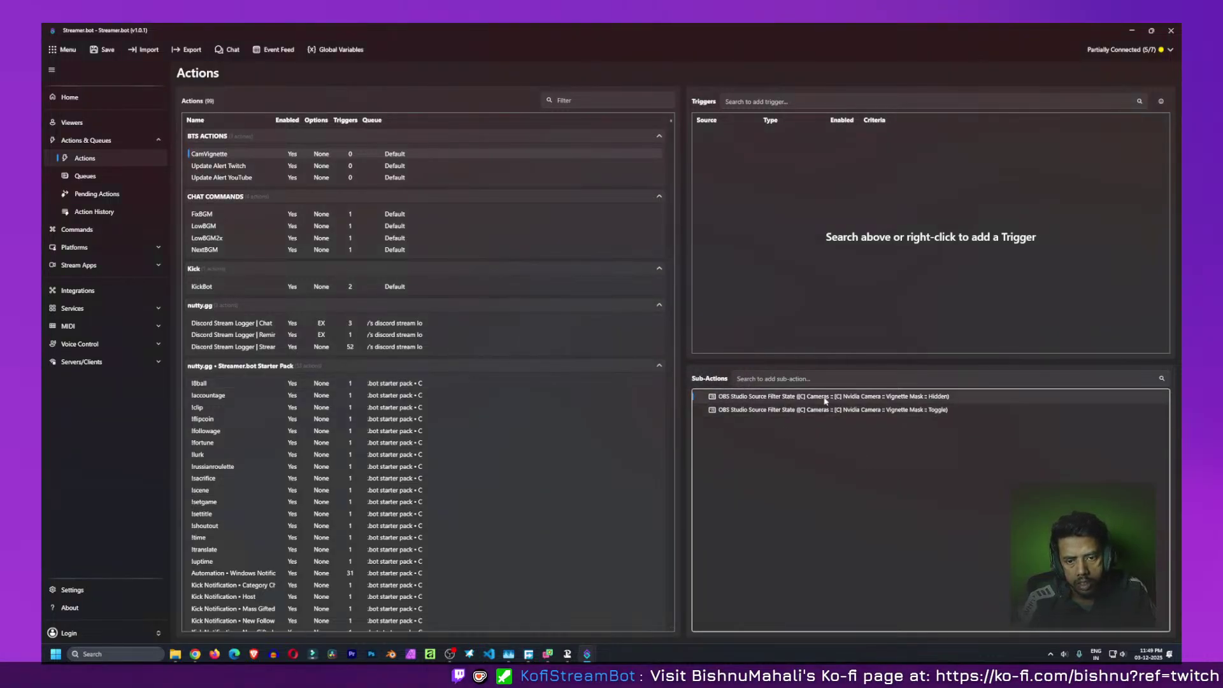
{"action": "key", "text": "Delete"}
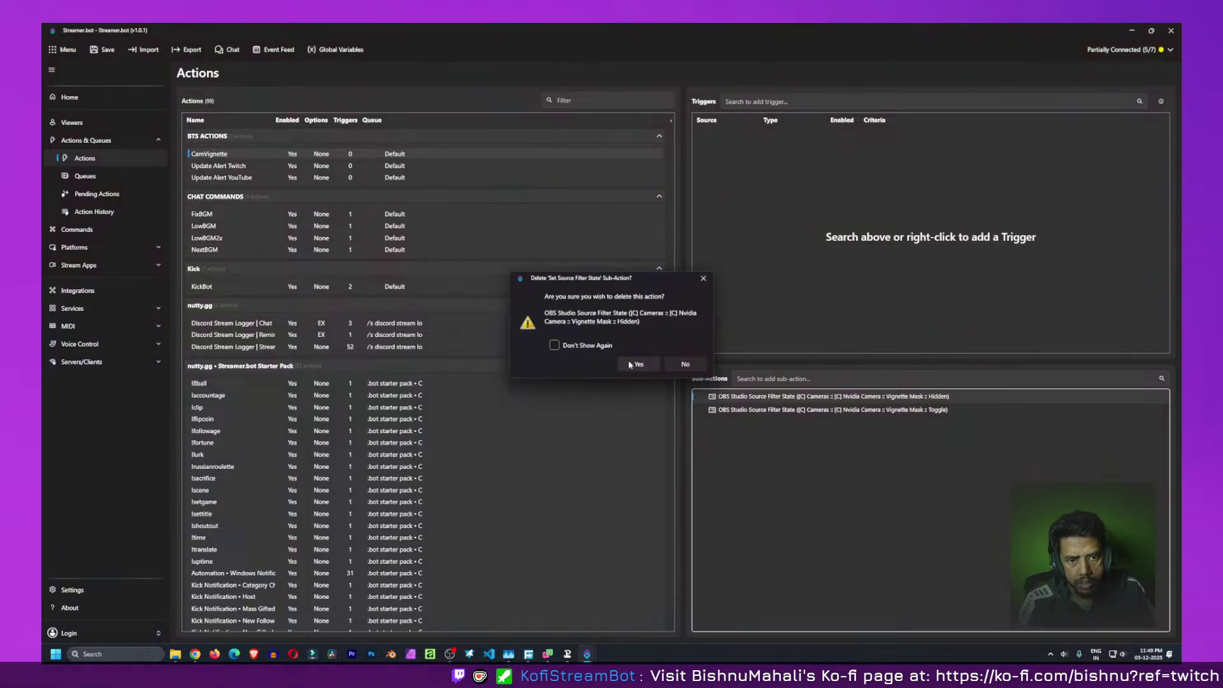
{"action": "key", "text": "Return"}
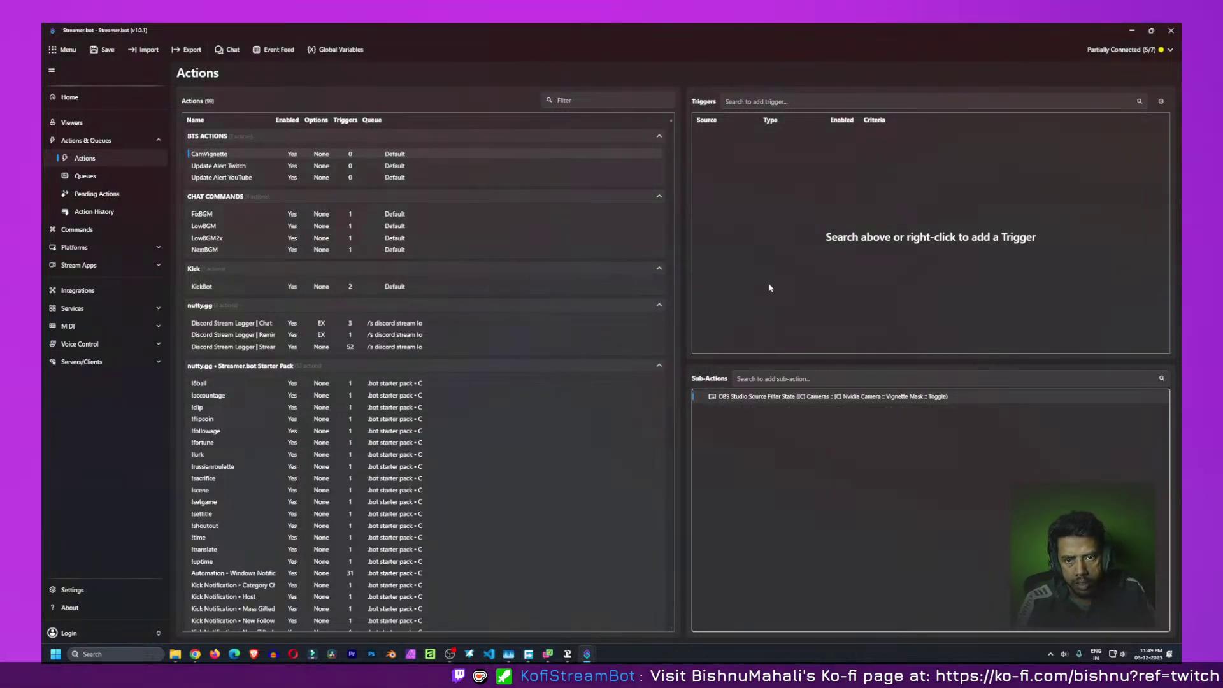
Add an OBS Studio Scene Changed trigger to CamVignette for the scene [S] Just Chatting, on any connection
{"action": "right_click", "coordinate": [760, 178]}
{"action": "mouse_move", "coordinate": [772, 275]}
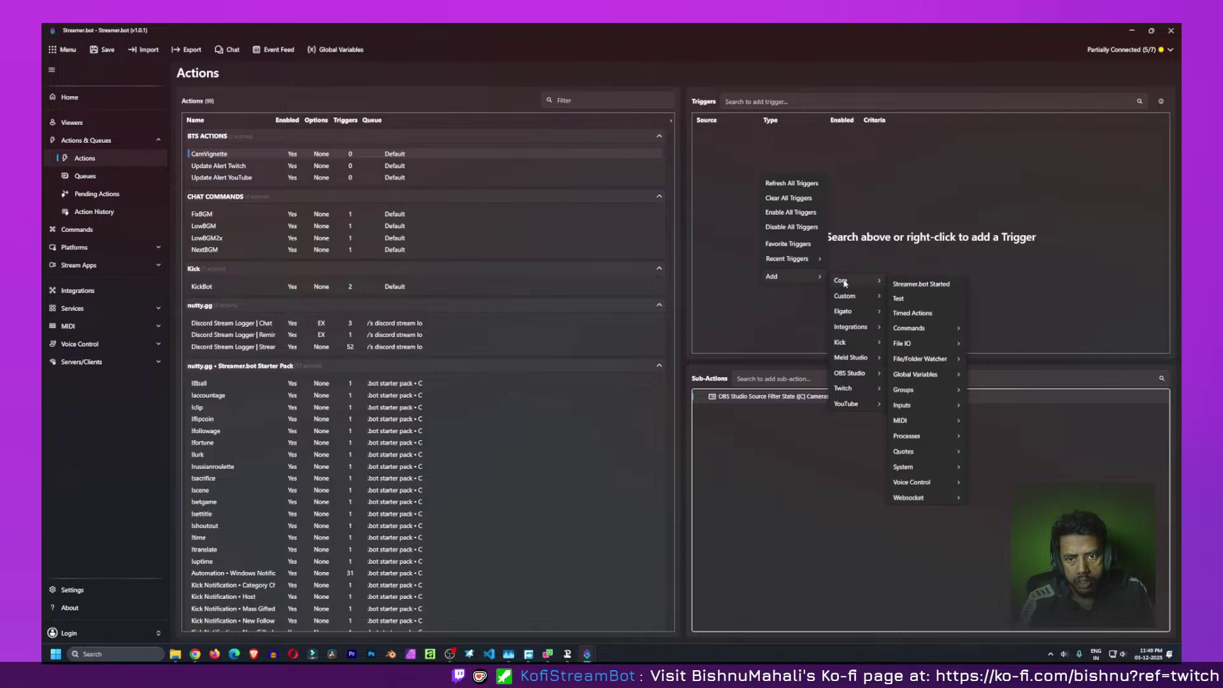
{"action": "mouse_move", "coordinate": [873, 373]}
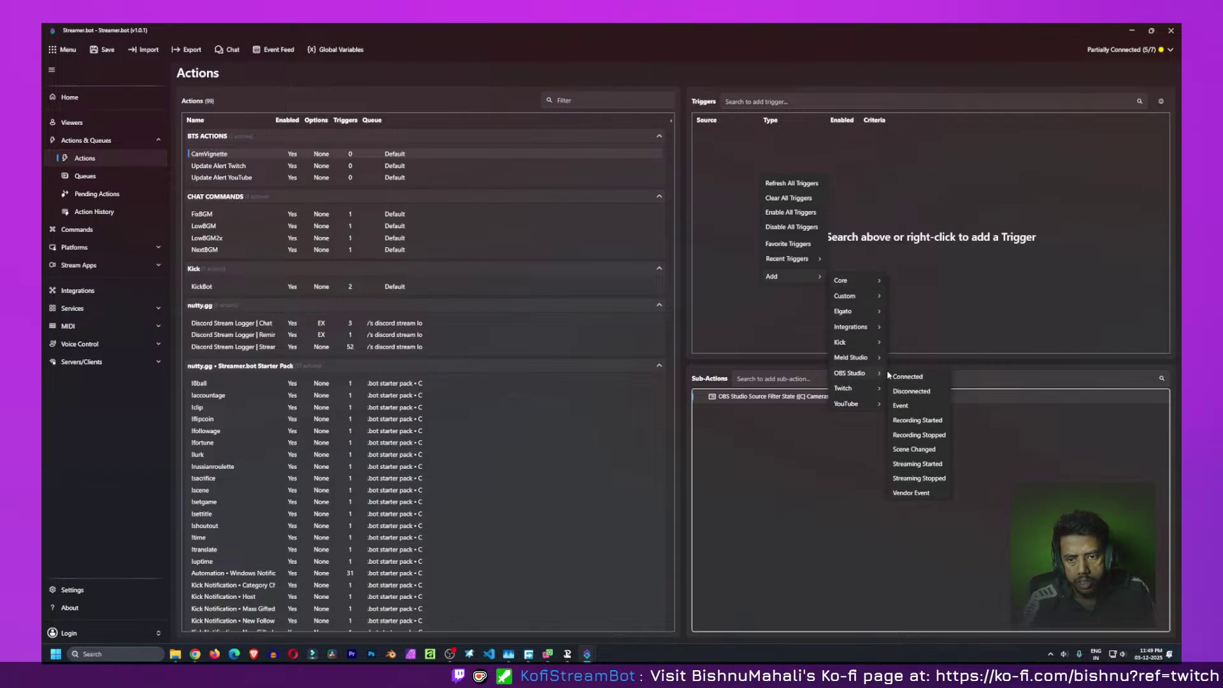
{"action": "left_click", "coordinate": [914, 450]}
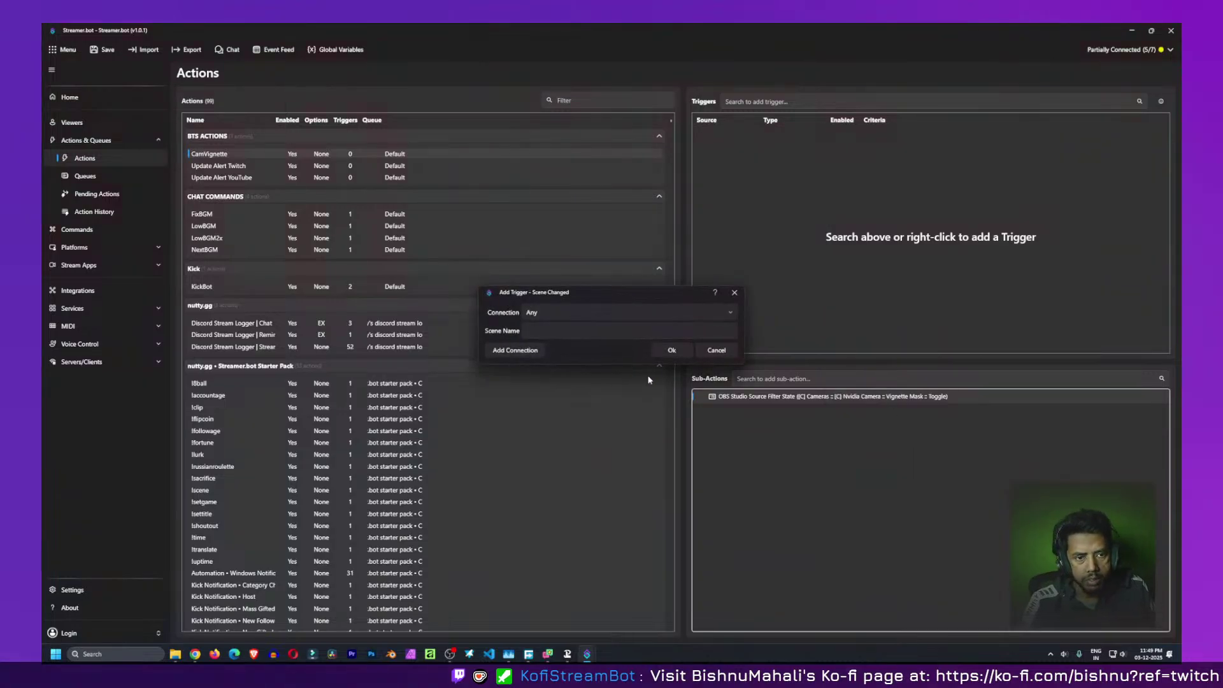
{"action": "left_click", "coordinate": [607, 331]}
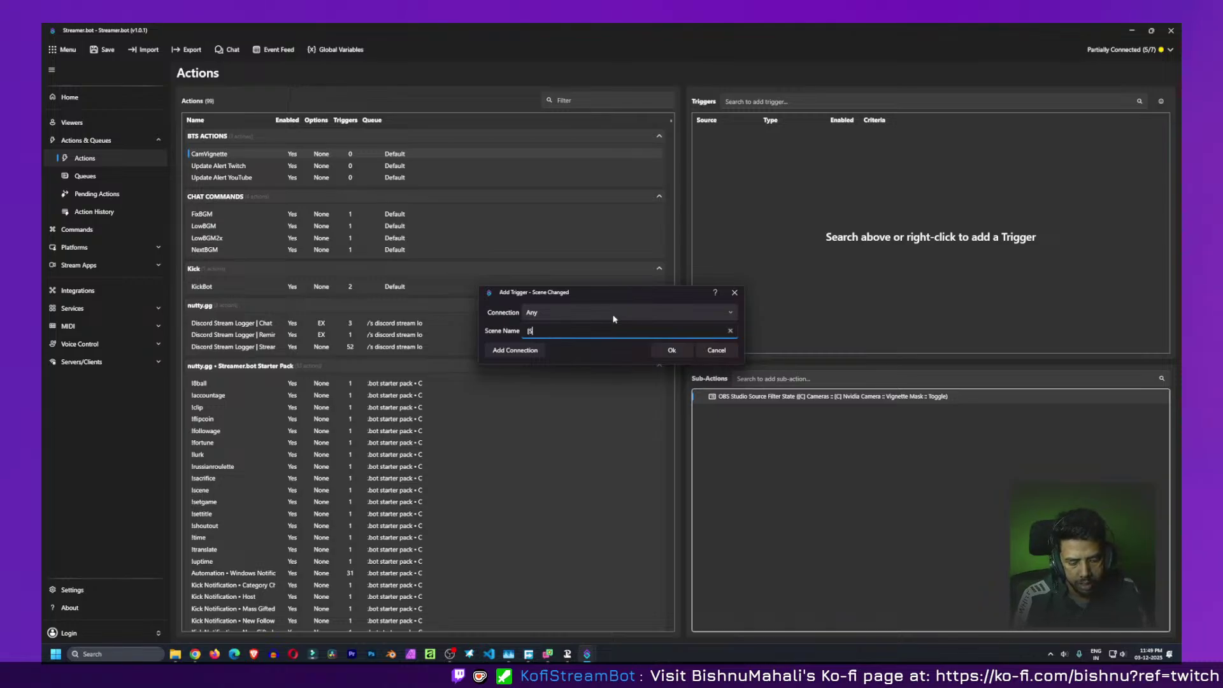
{"action": "type", "text": "[S] Just Chatting"}
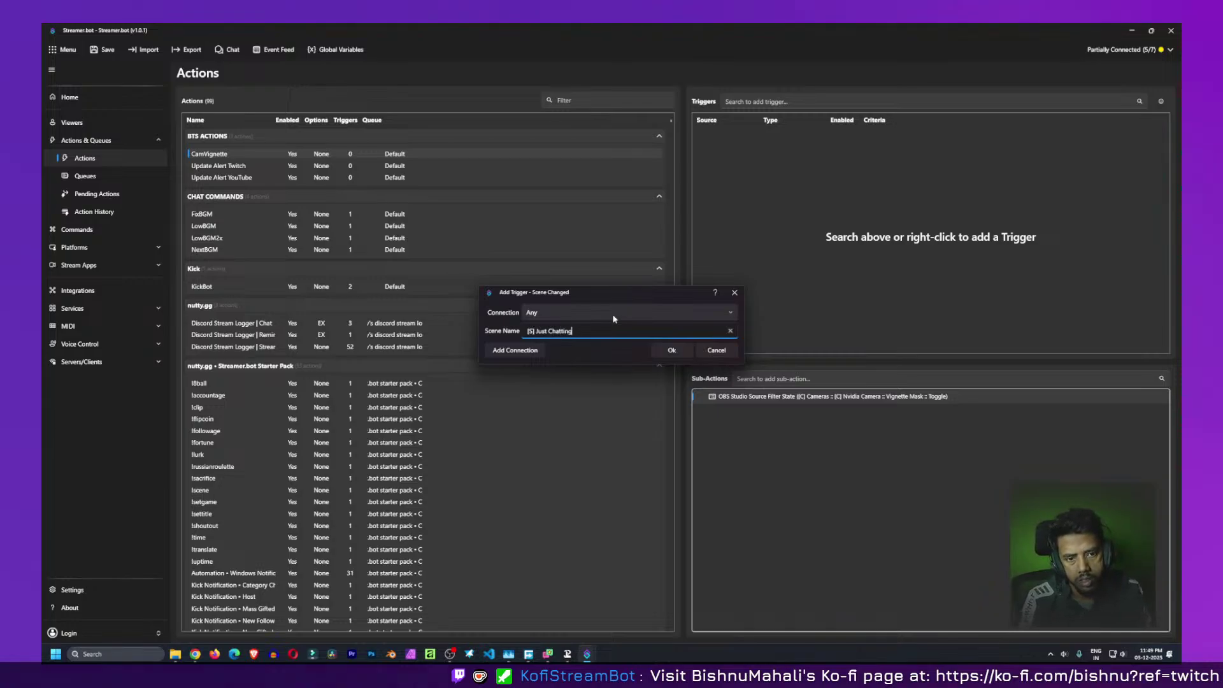
{"action": "key", "text": "Return"}
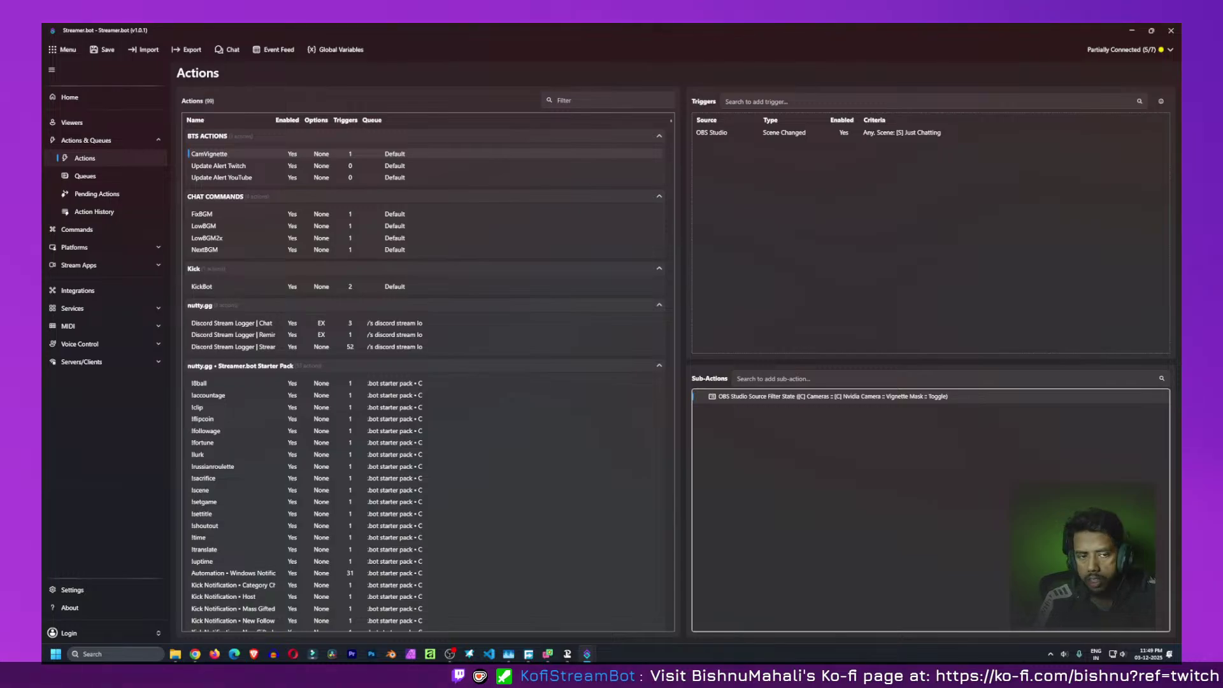
Switch to the OBS filters window for [C] Nvidia Camera and toggle the Vignette Mask's visibility to compare the camera image
{"action": "key", "text": "alt+Tab"}
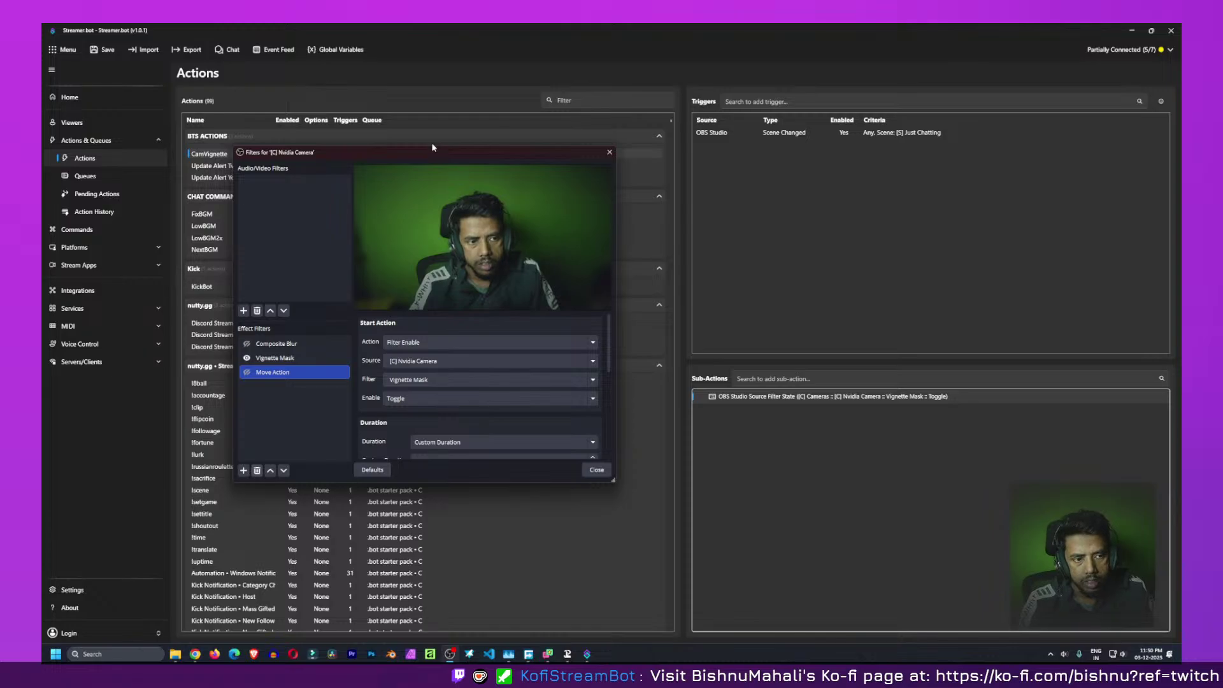
{"action": "left_click", "coordinate": [258, 360]}
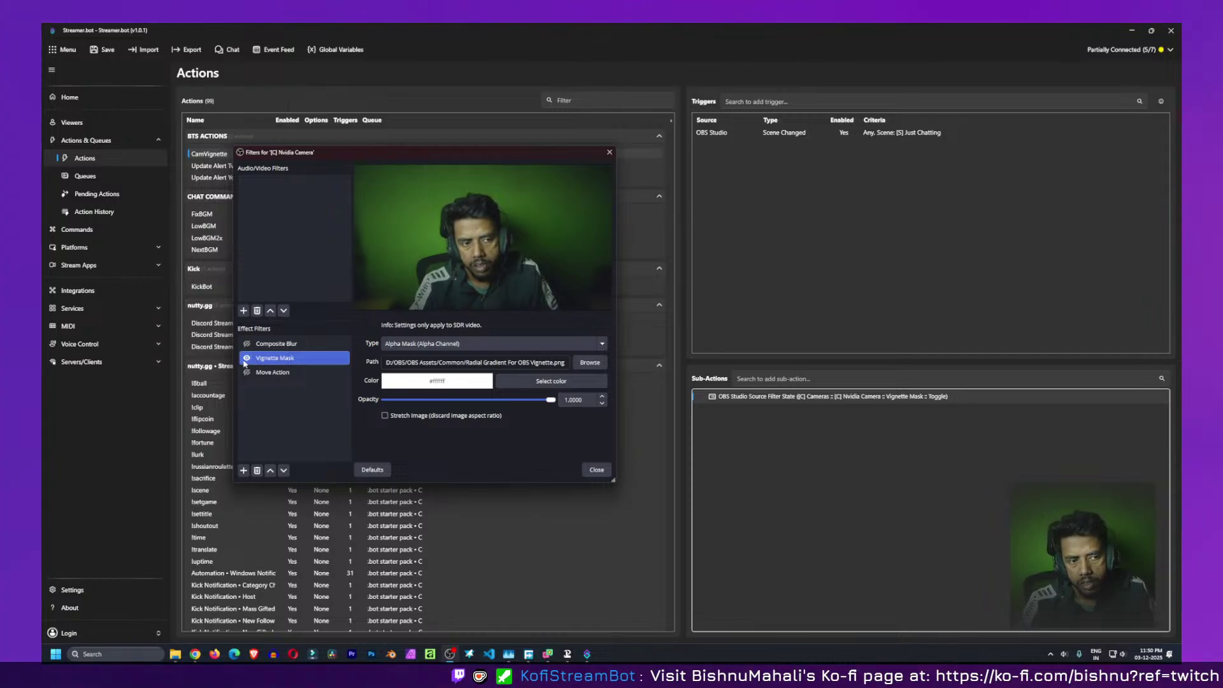
{"action": "left_click", "coordinate": [246, 360]}
{"action": "left_click", "coordinate": [245, 358]}
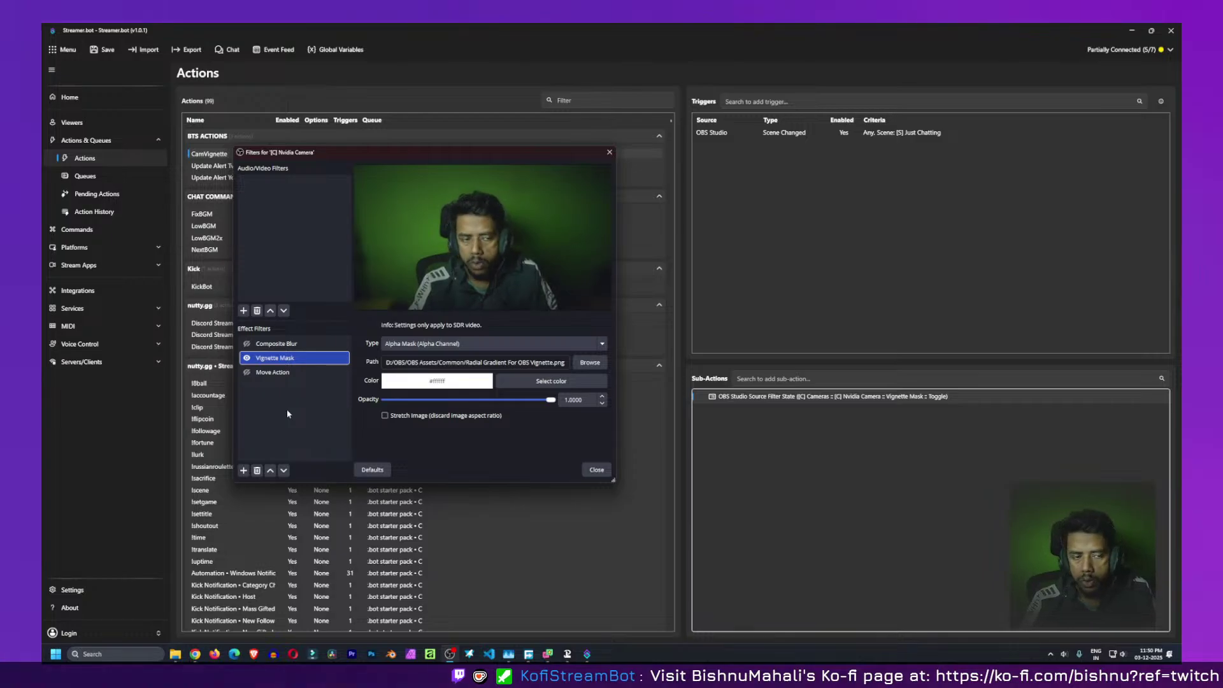
{"action": "left_click", "coordinate": [247, 358]}
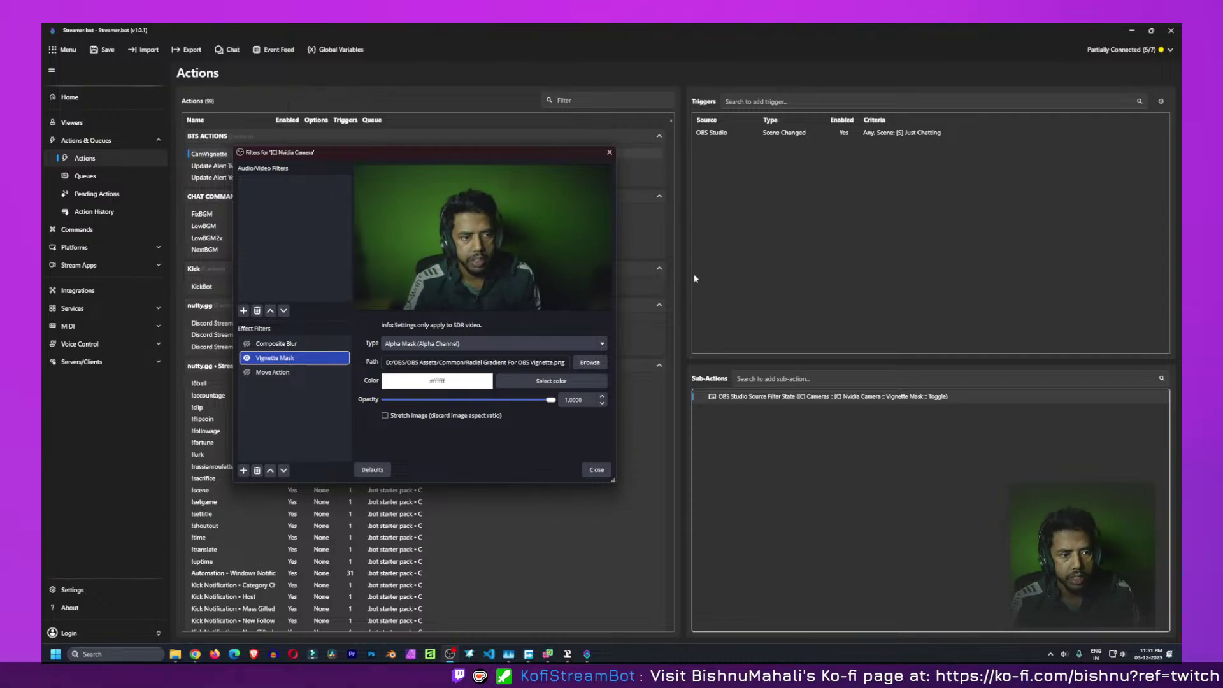
Switch back to Streamer.bot and look through the Core trigger types available for the CamVignette action
{"action": "left_click", "coordinate": [671, 228]}
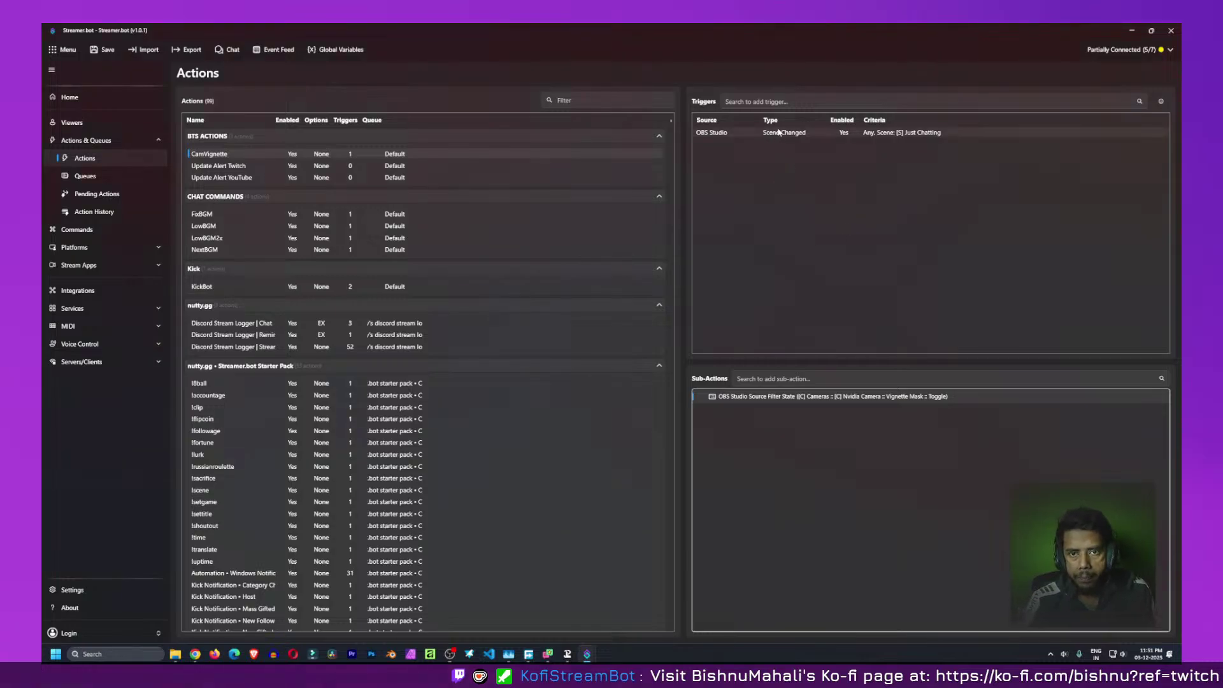
{"action": "right_click", "coordinate": [773, 161]}
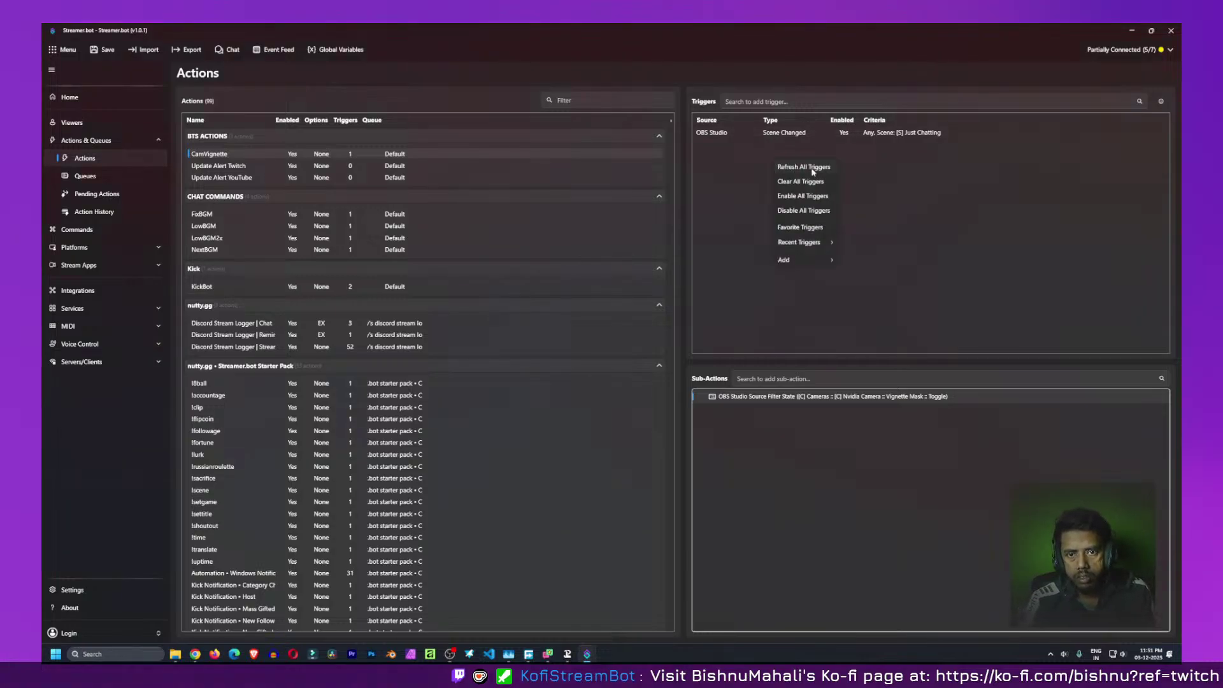
{"action": "mouse_move", "coordinate": [800, 265]}
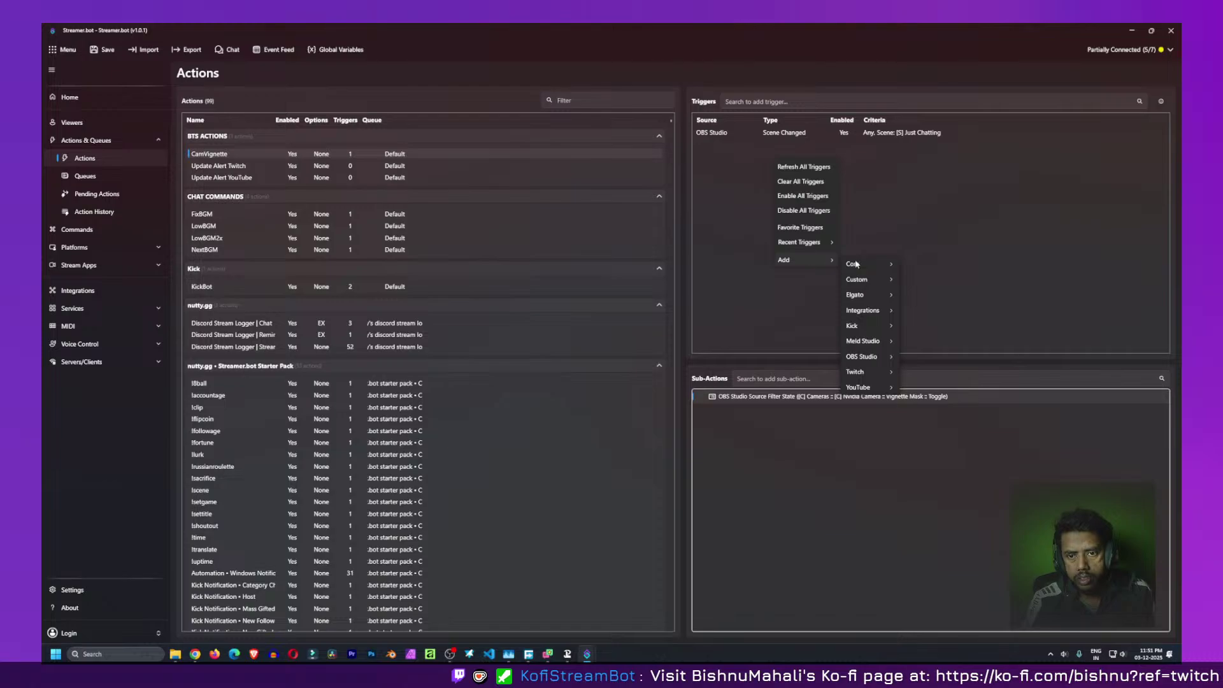
{"action": "mouse_move", "coordinate": [876, 262]}
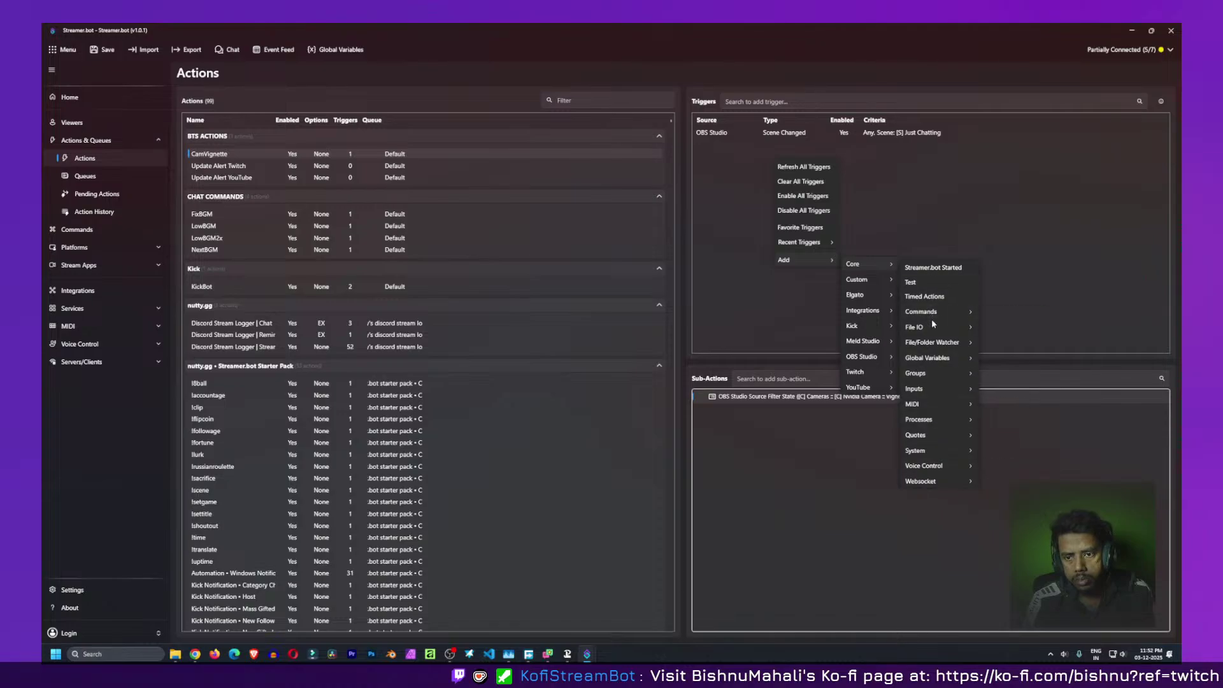
{"action": "mouse_move", "coordinate": [961, 313]}
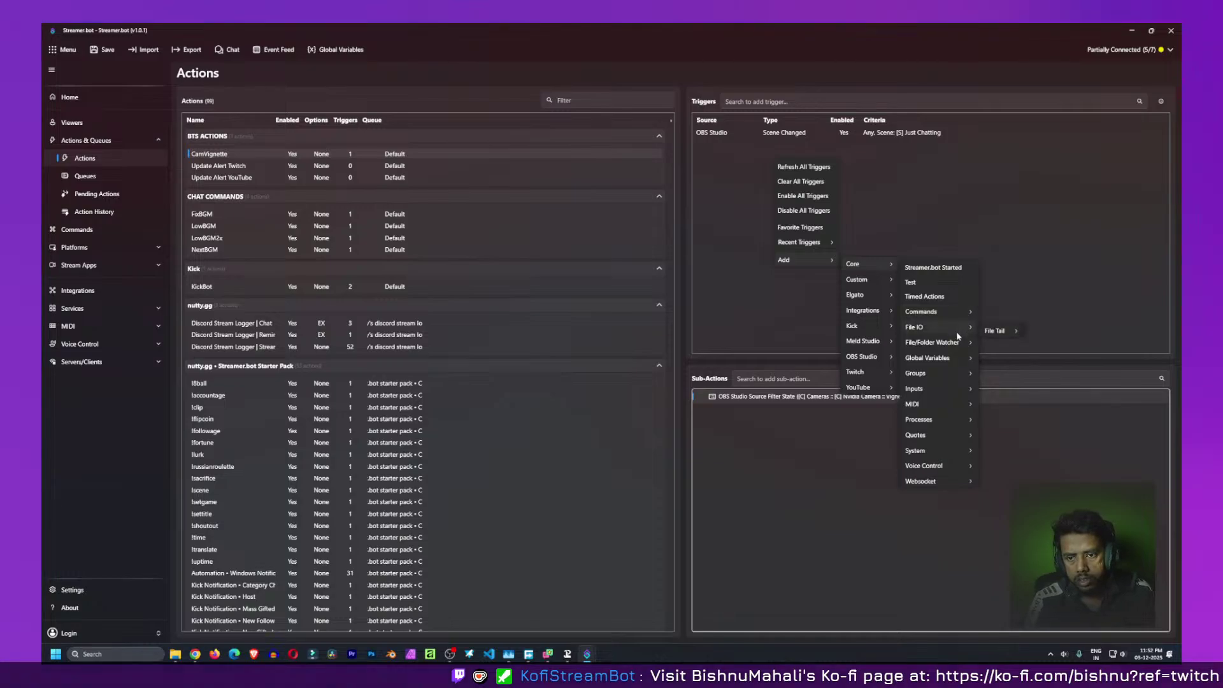
{"action": "mouse_move", "coordinate": [957, 355]}
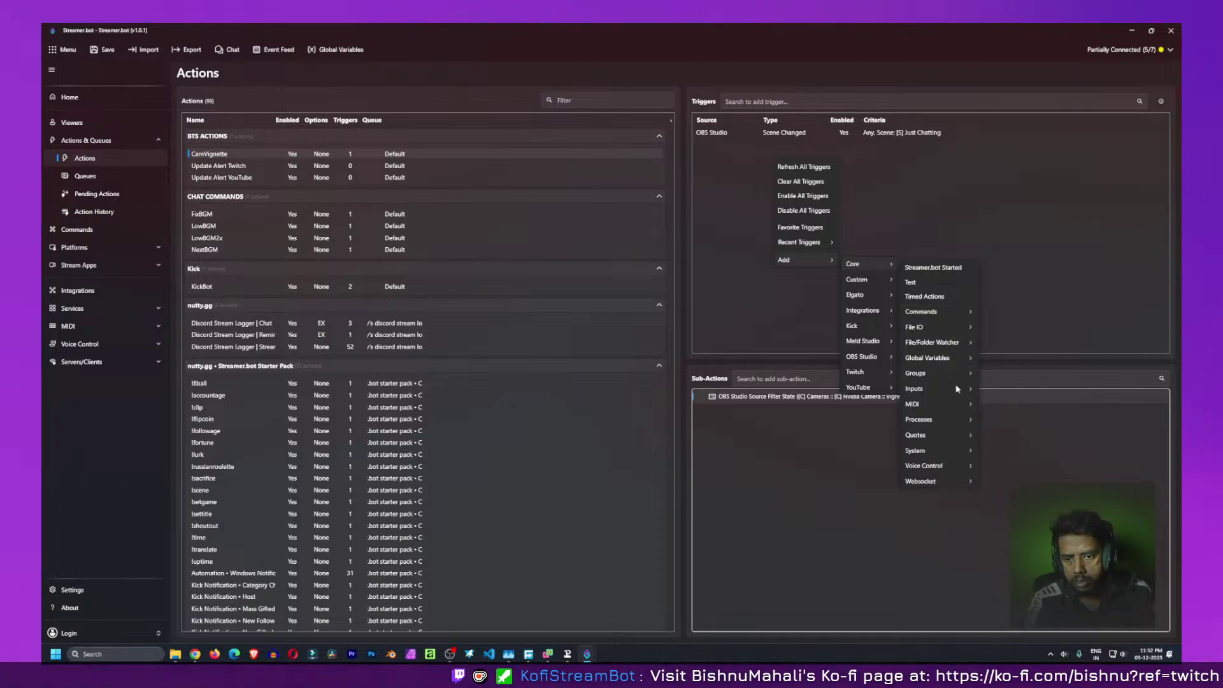
{"action": "mouse_move", "coordinate": [945, 471]}
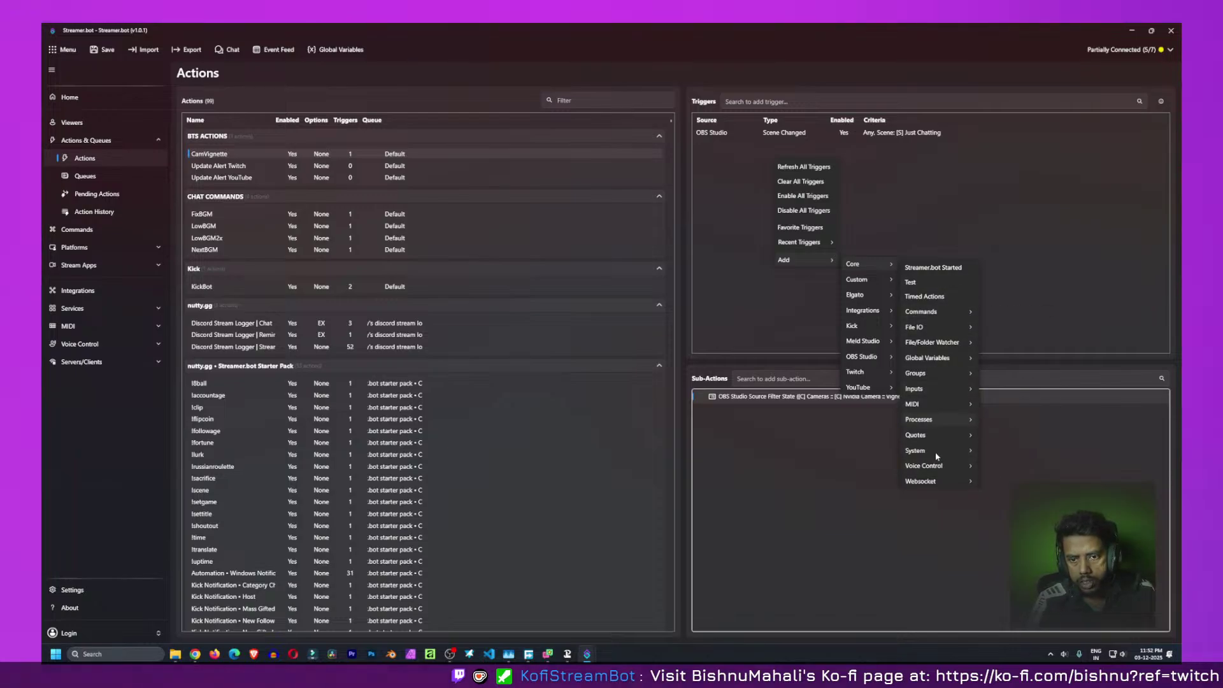
{"action": "left_click", "coordinate": [885, 462]}
Look through the Core sub-action types for CamVignette and examine the comparison operations offered by the If/Else logic sub-action
{"action": "right_click", "coordinate": [825, 435]}
{"action": "mouse_move", "coordinate": [866, 507]}
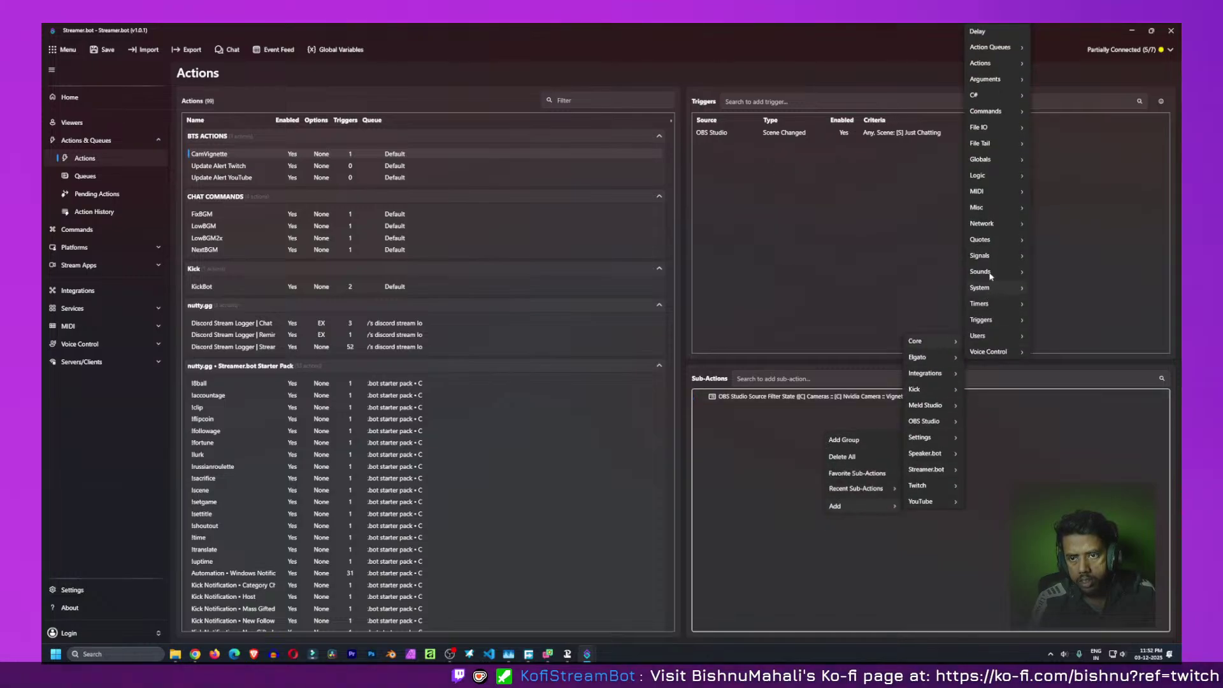
{"action": "mouse_move", "coordinate": [991, 127]}
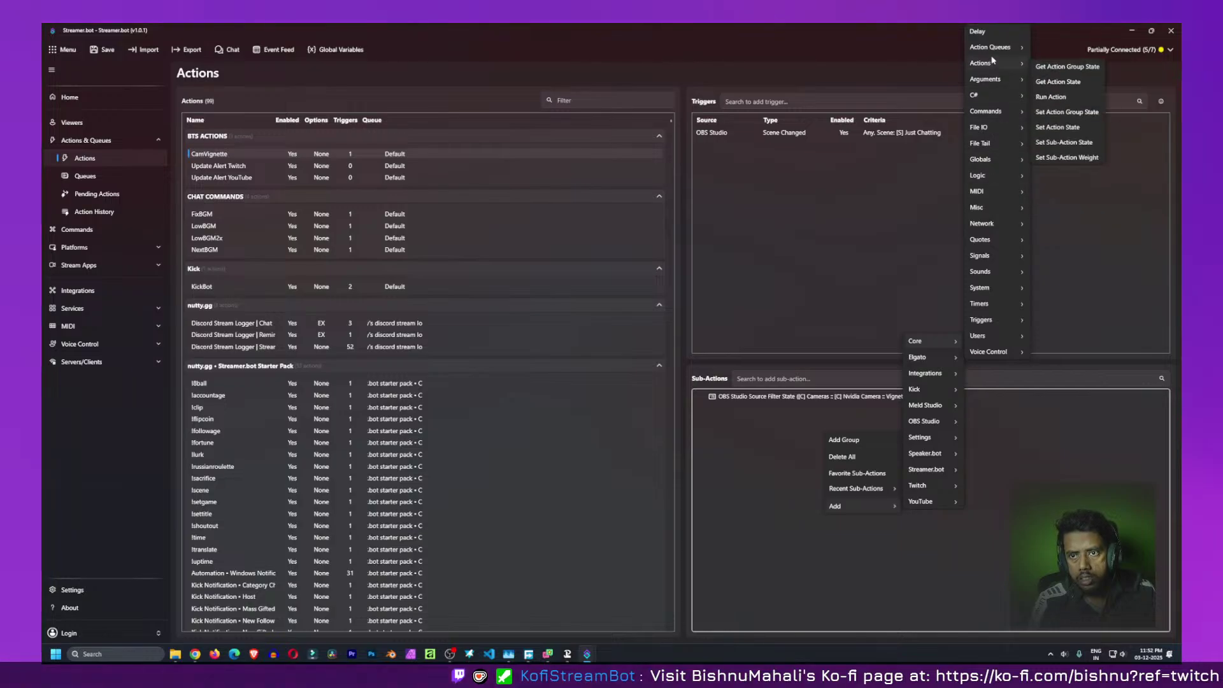
{"action": "mouse_move", "coordinate": [993, 83]}
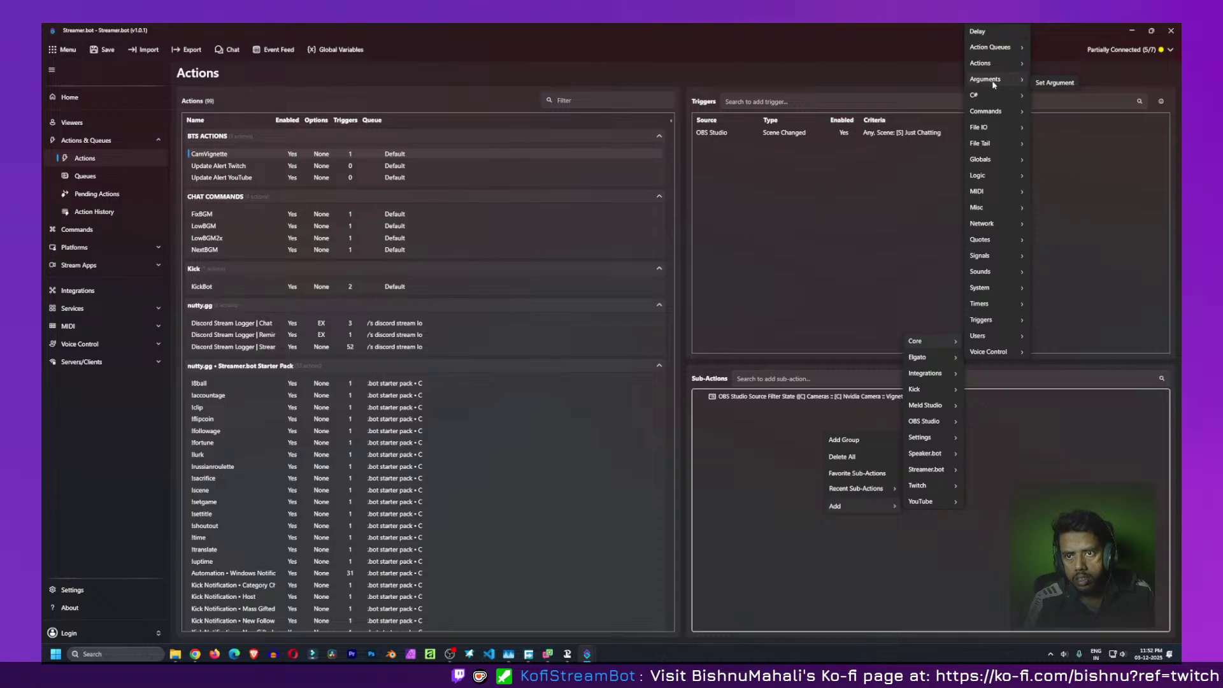
{"action": "mouse_move", "coordinate": [988, 172]}
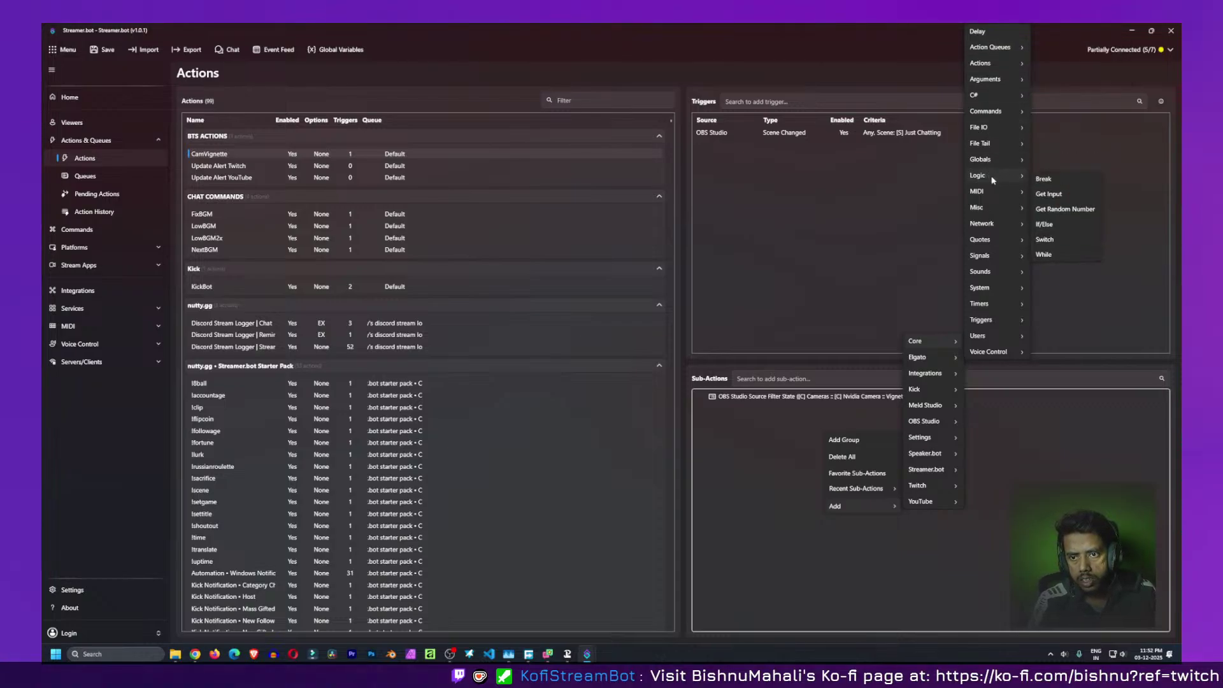
{"action": "left_click", "coordinate": [1054, 233]}
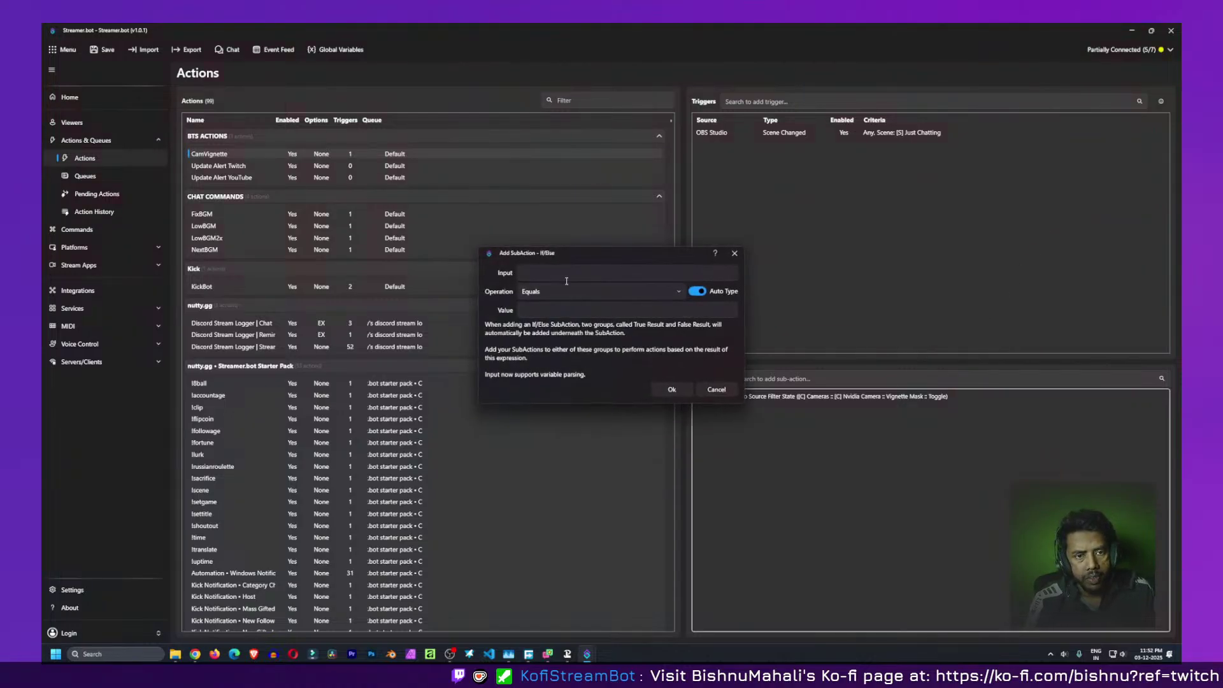
{"action": "left_click", "coordinate": [540, 293]}
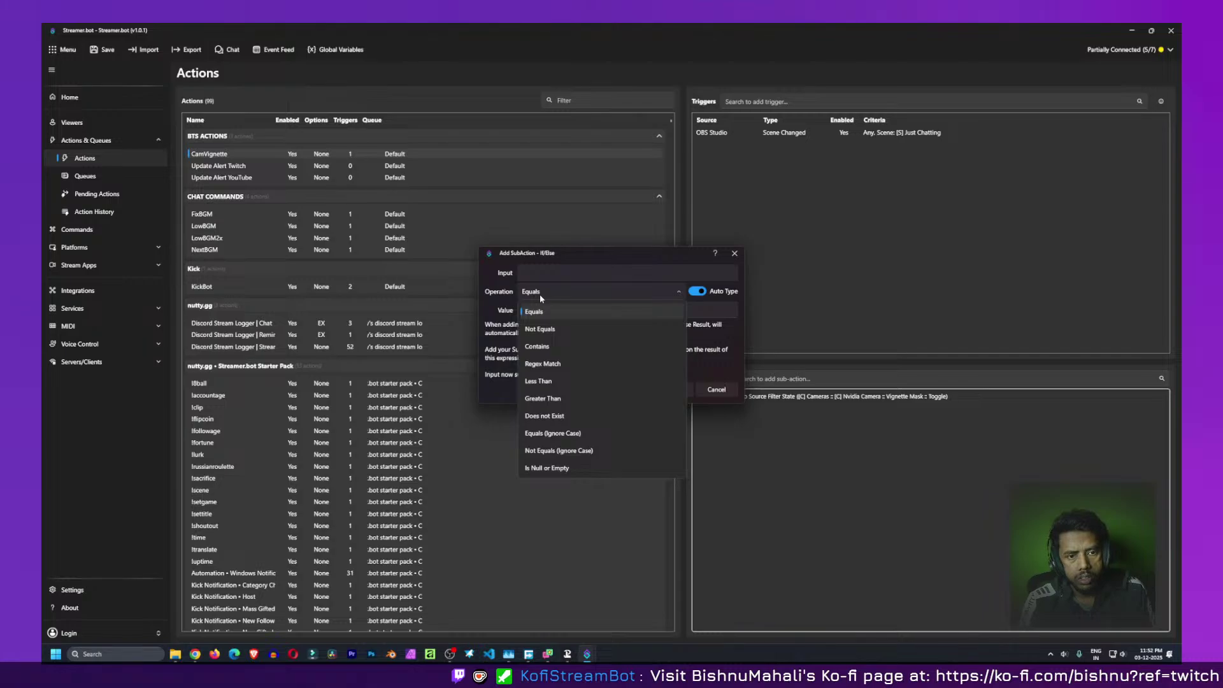
{"action": "left_click", "coordinate": [489, 335]}
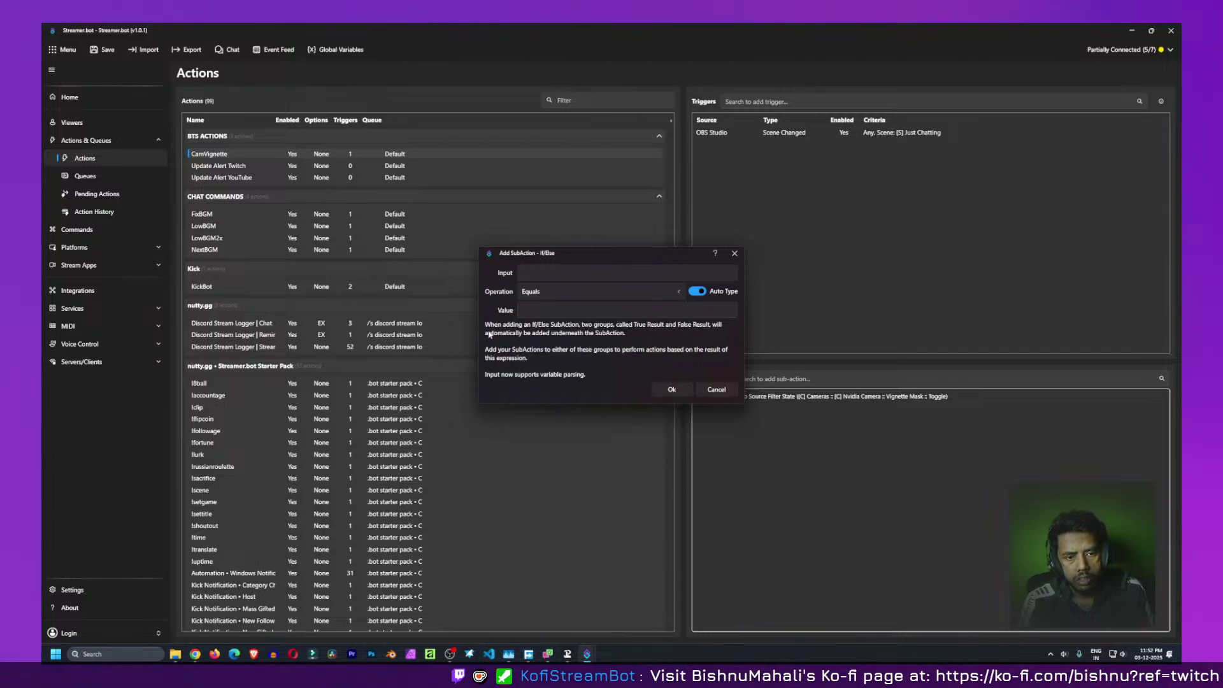
{"action": "left_click", "coordinate": [561, 308]}
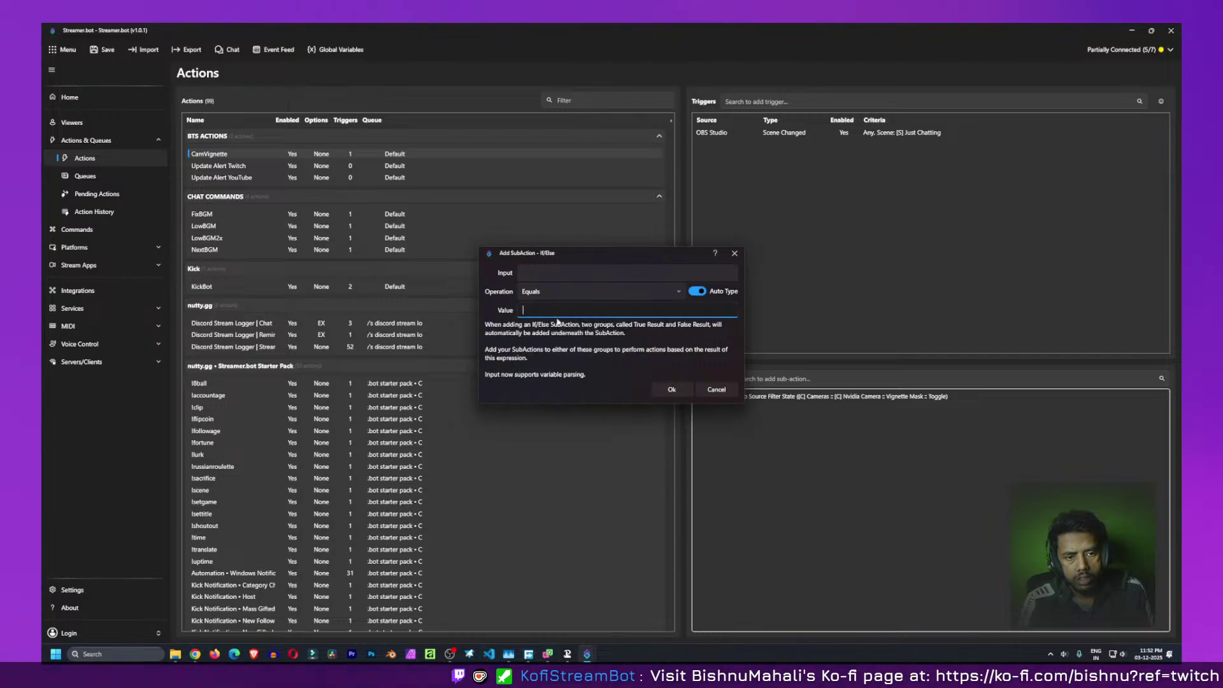
{"action": "left_click", "coordinate": [534, 274]}
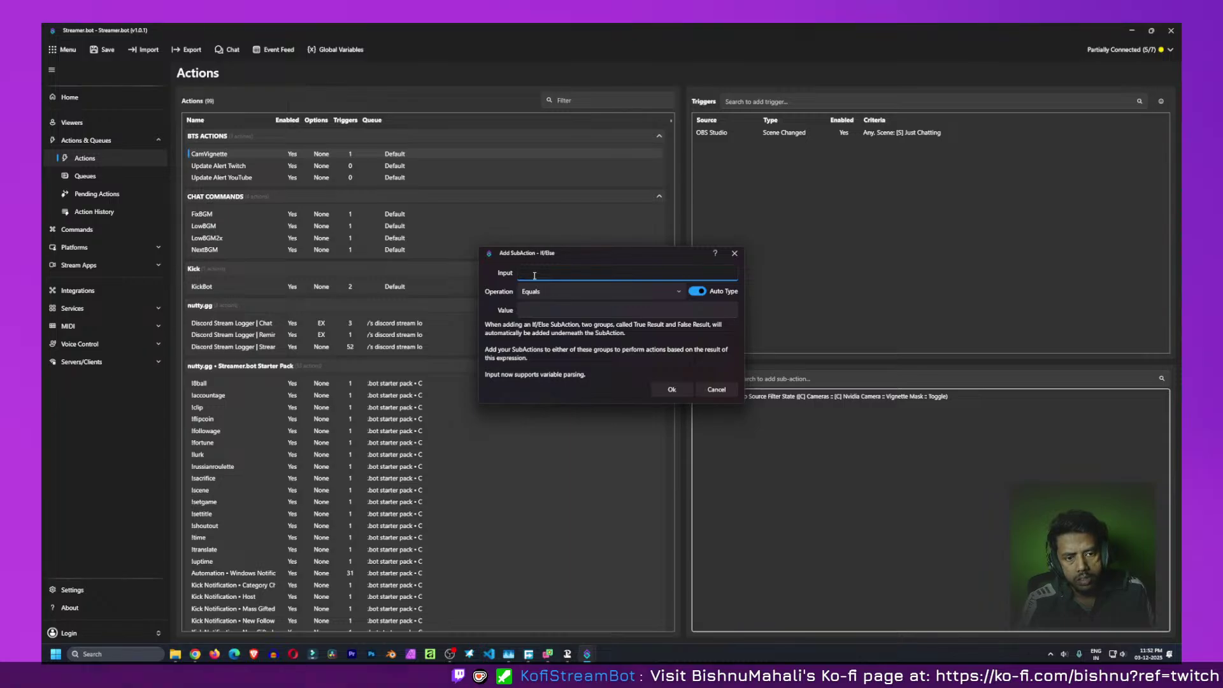
{"action": "left_click", "coordinate": [717, 391]}
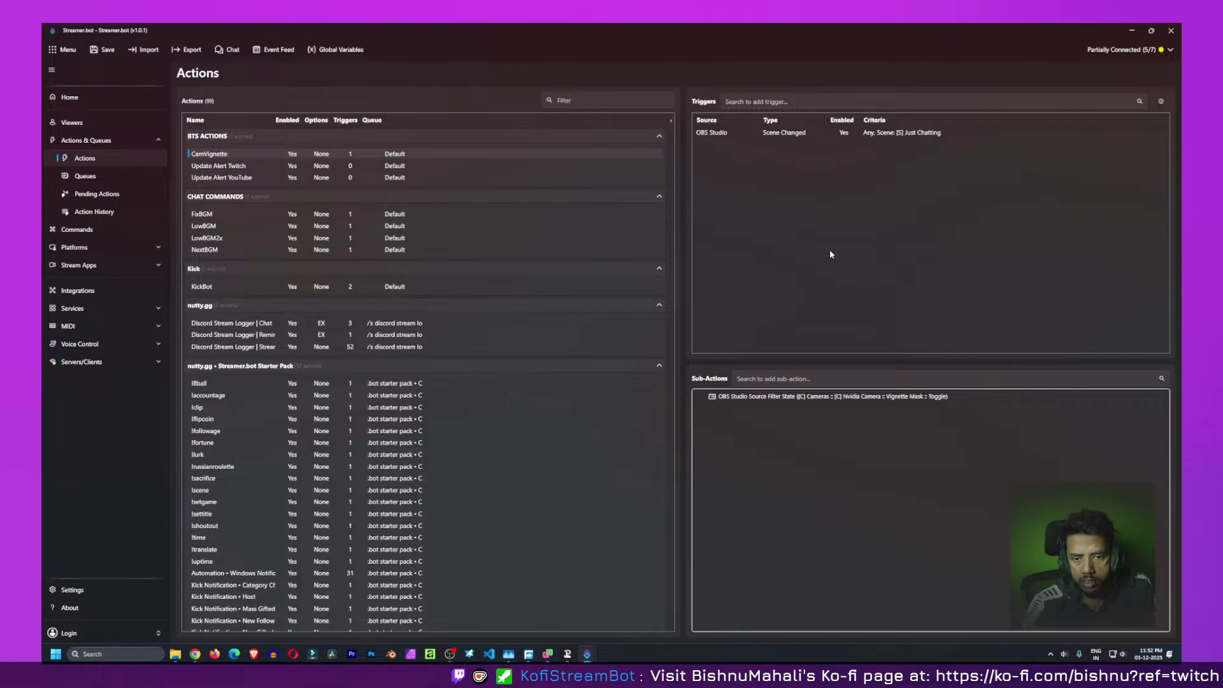
{"action": "right_click", "coordinate": [800, 204]}
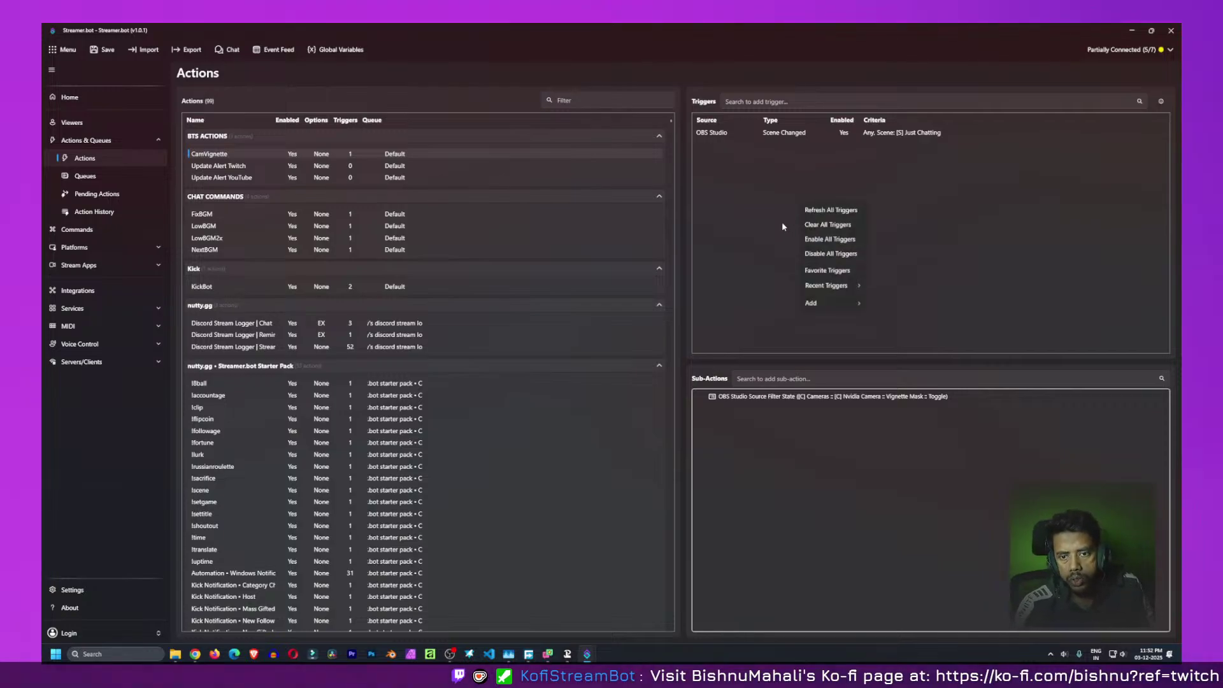
{"action": "mouse_move", "coordinate": [847, 303]}
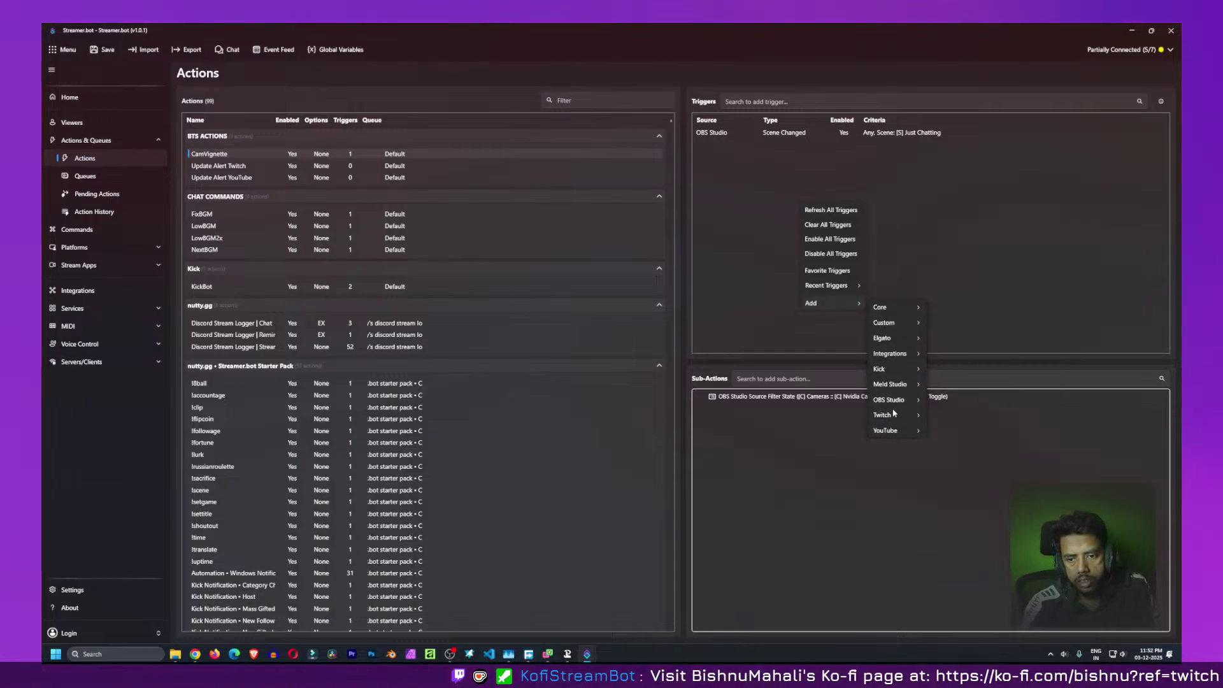
{"action": "mouse_move", "coordinate": [924, 402]}
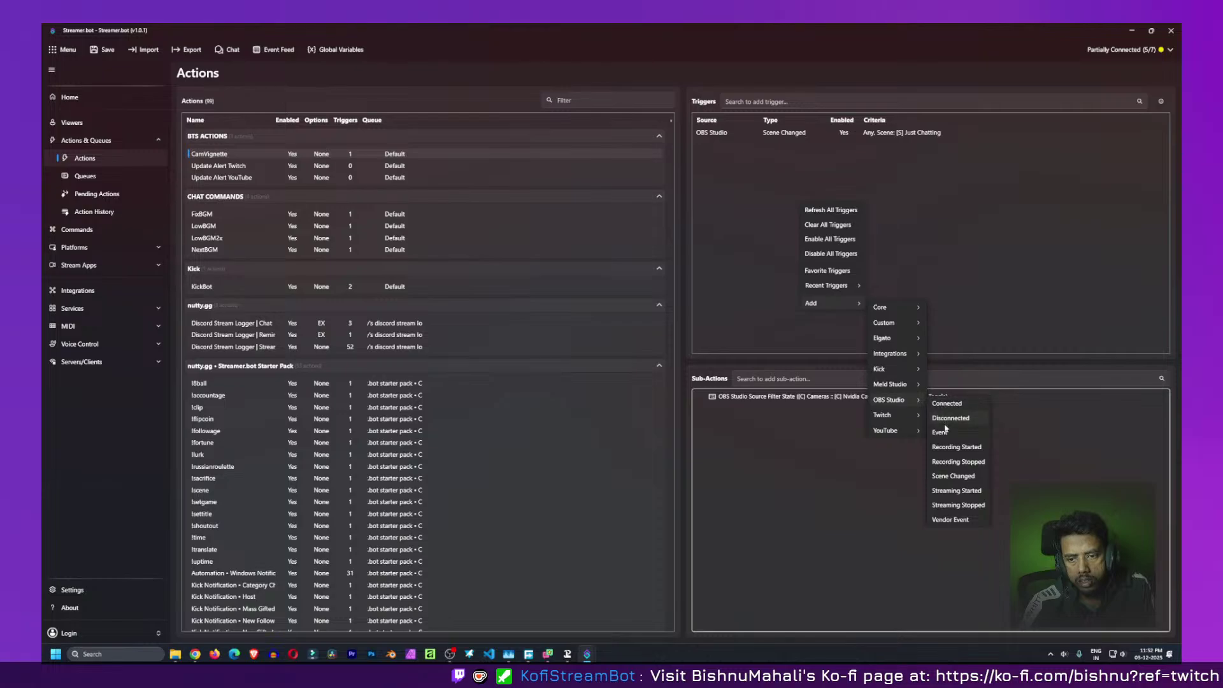
{"action": "left_click", "coordinate": [967, 479]}
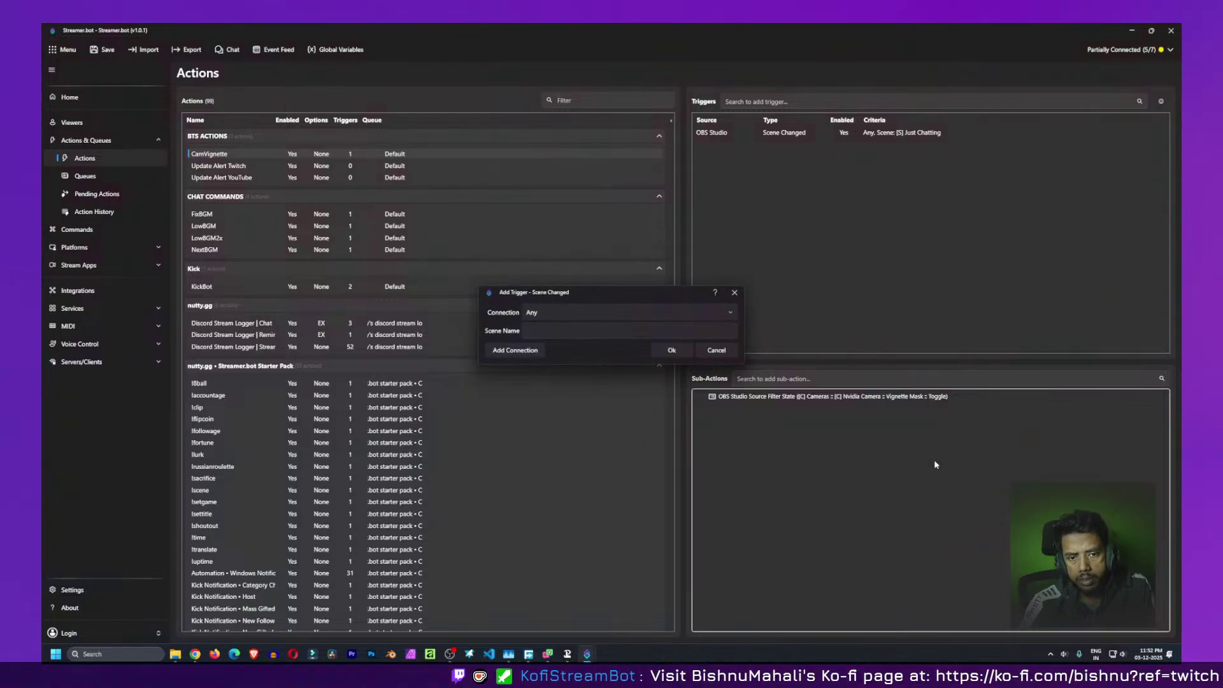
{"action": "left_click", "coordinate": [569, 327]}
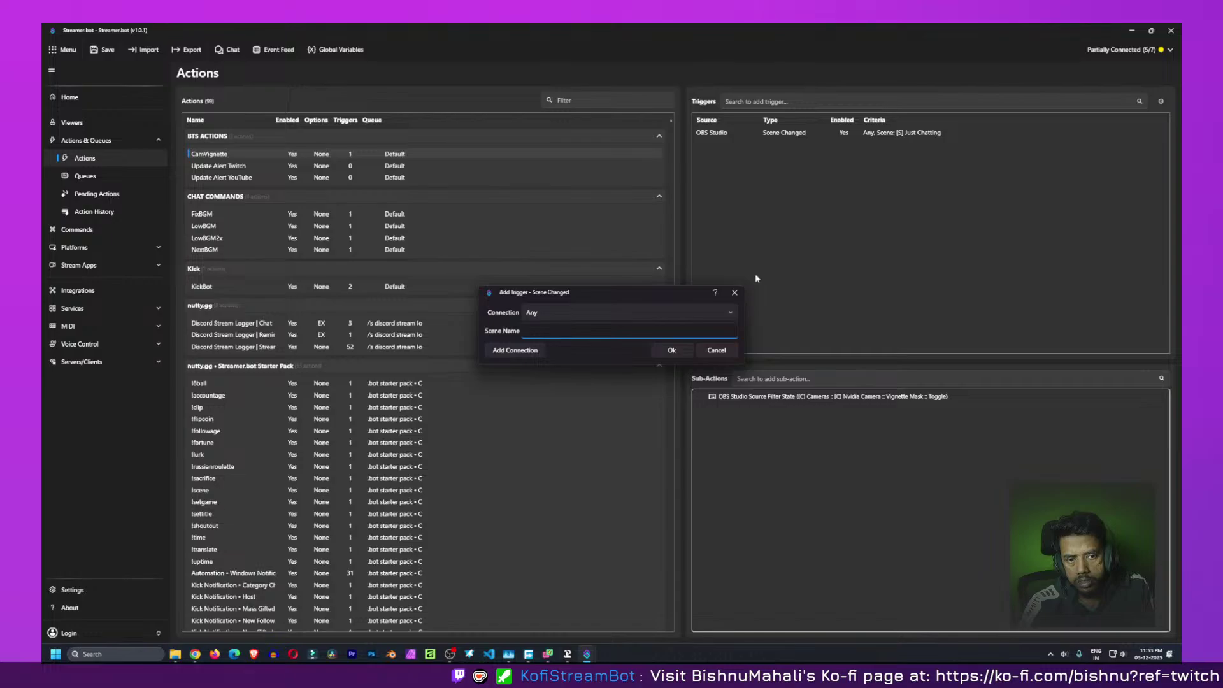
{"action": "left_click", "coordinate": [718, 350]}
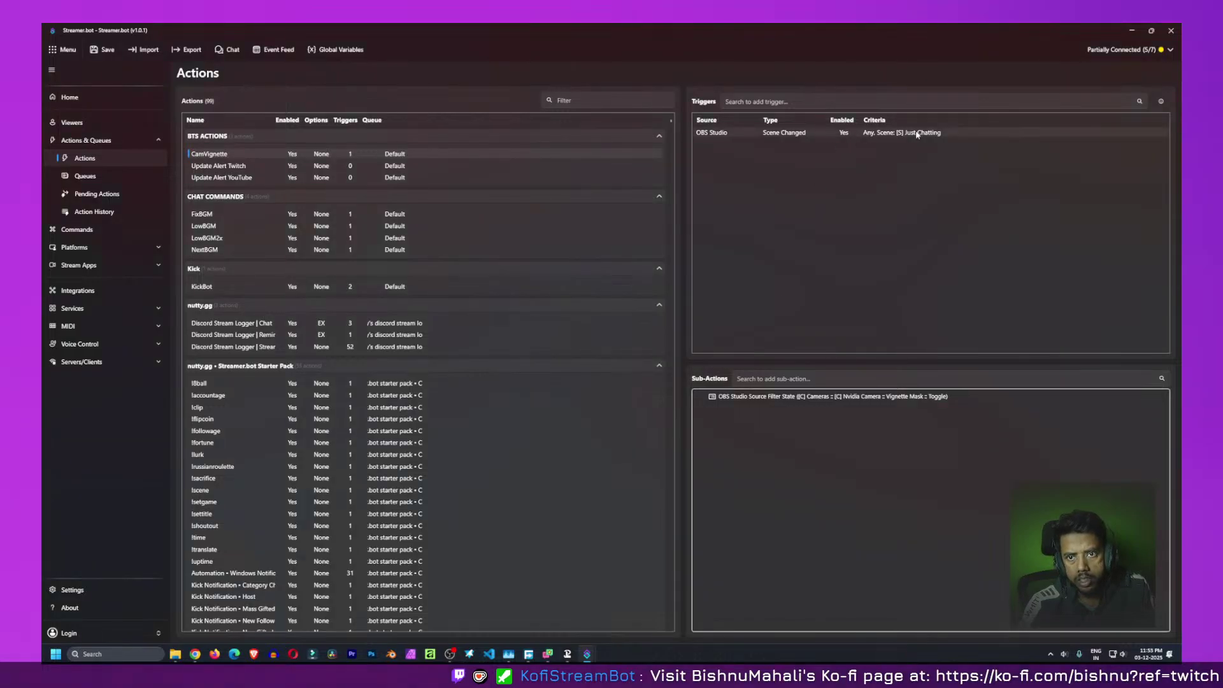
Set the Vignette Mask sub-action's state to Visible, and close the OBS filters window for [C] Nvidia Camera
{"action": "double_click", "coordinate": [864, 396]}
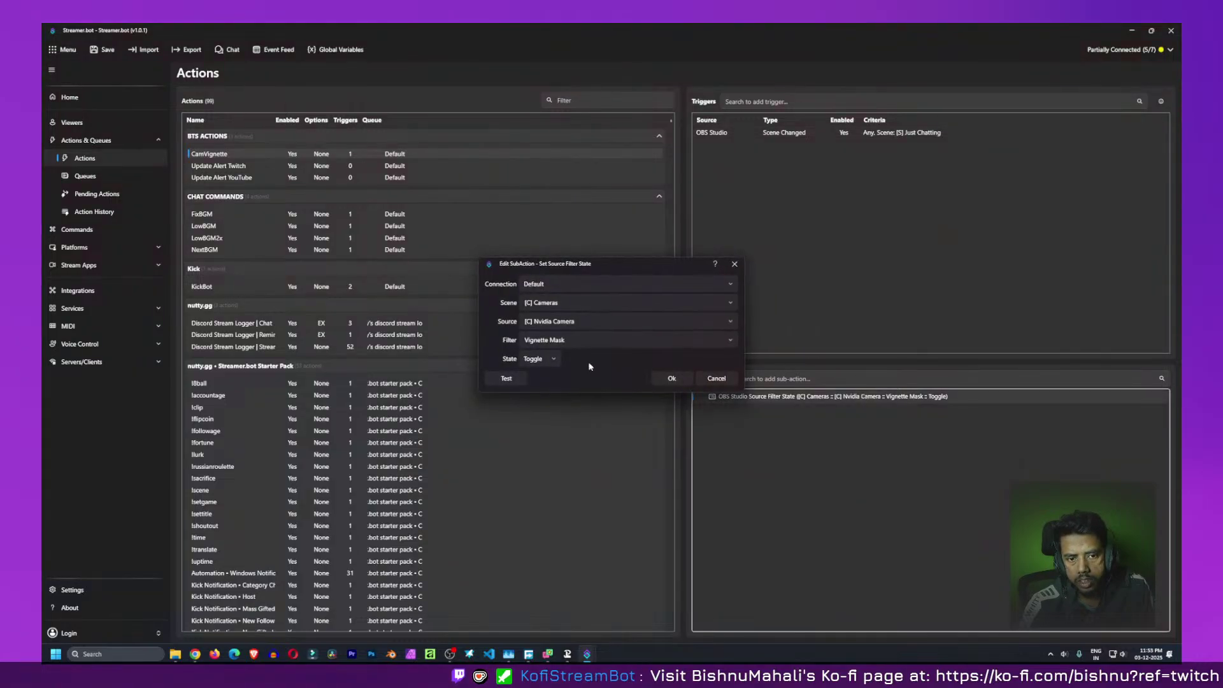
{"action": "left_click", "coordinate": [556, 360]}
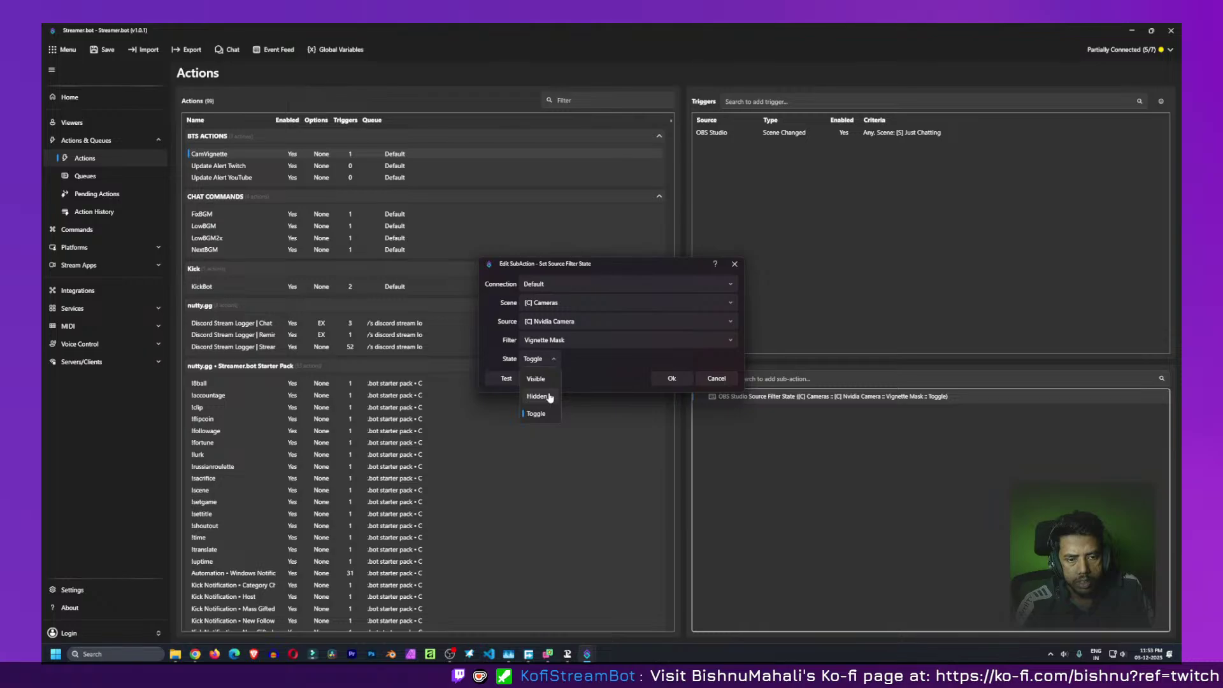
{"action": "left_click", "coordinate": [536, 380]}
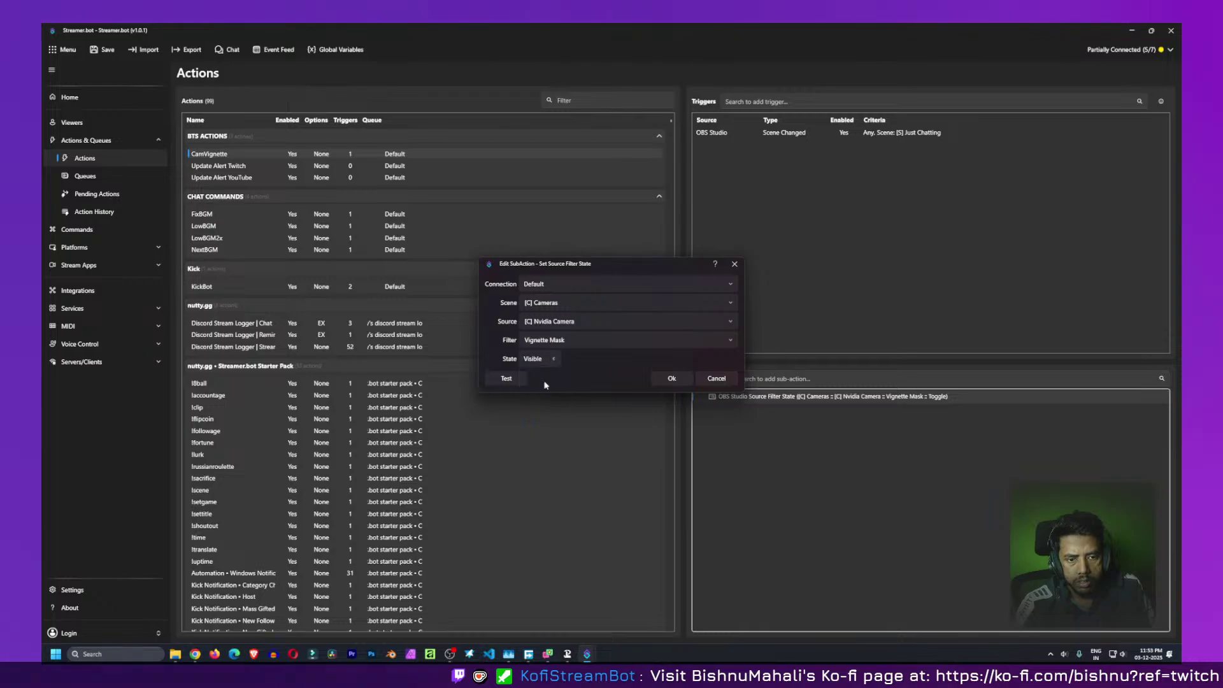
{"action": "left_click", "coordinate": [669, 377]}
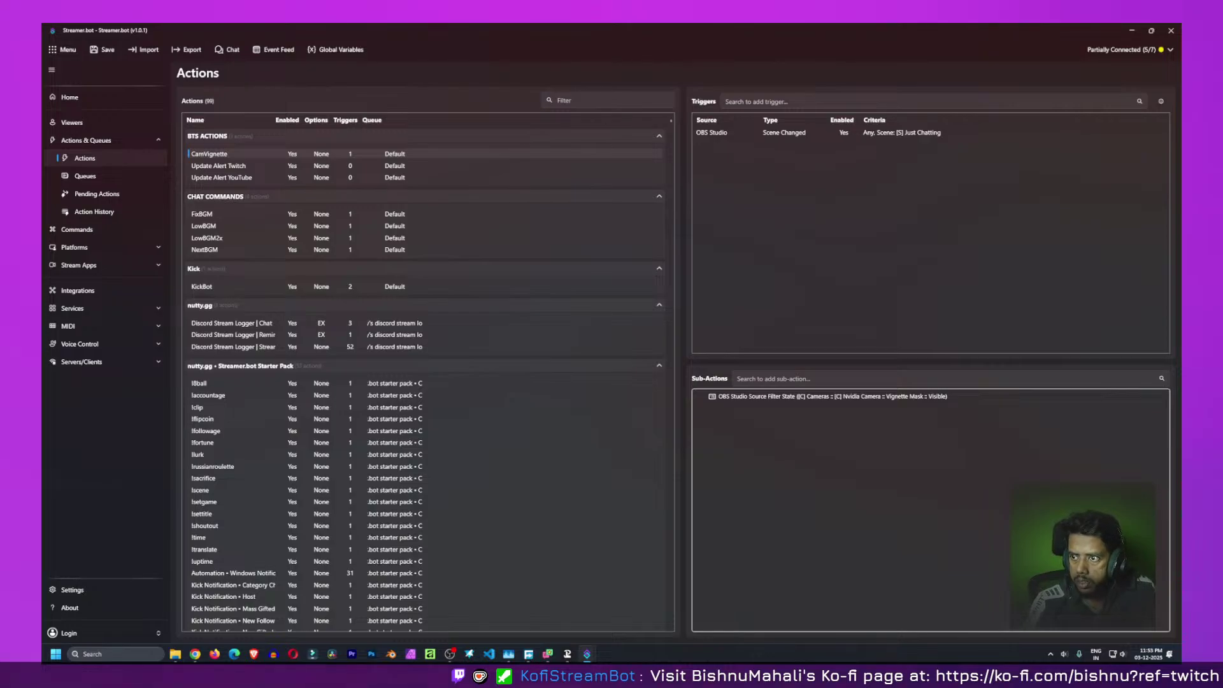
{"action": "key", "text": "alt+Tab"}
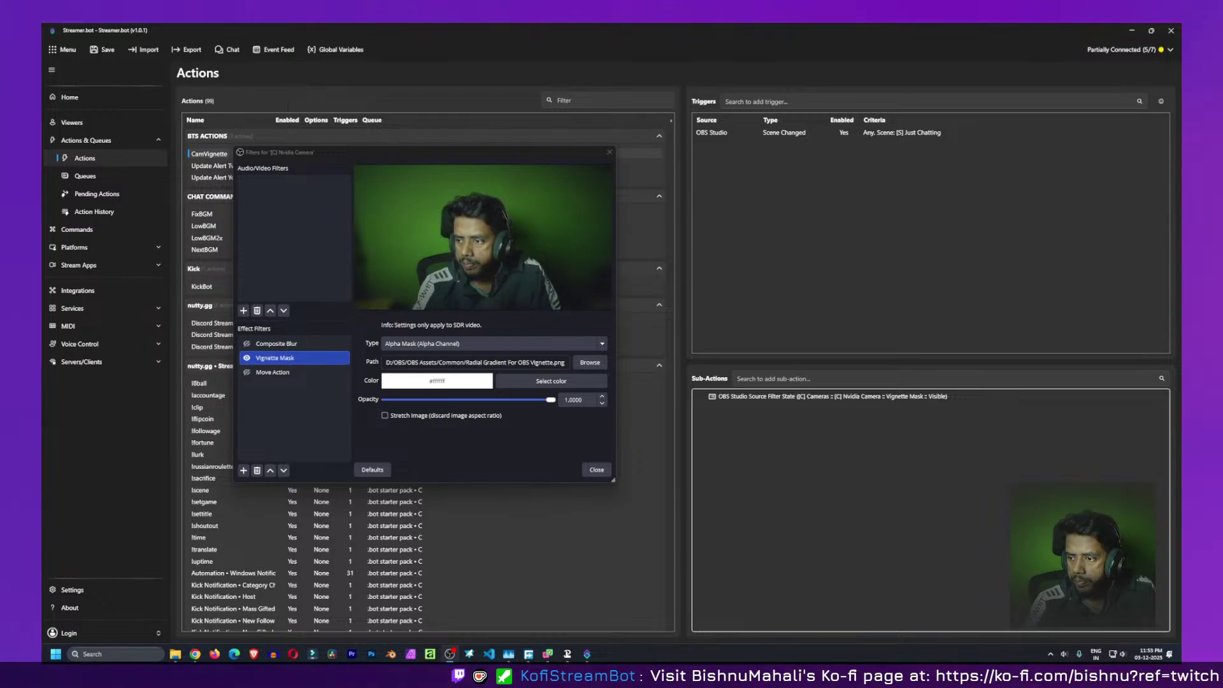
{"action": "key", "text": "Escape"}
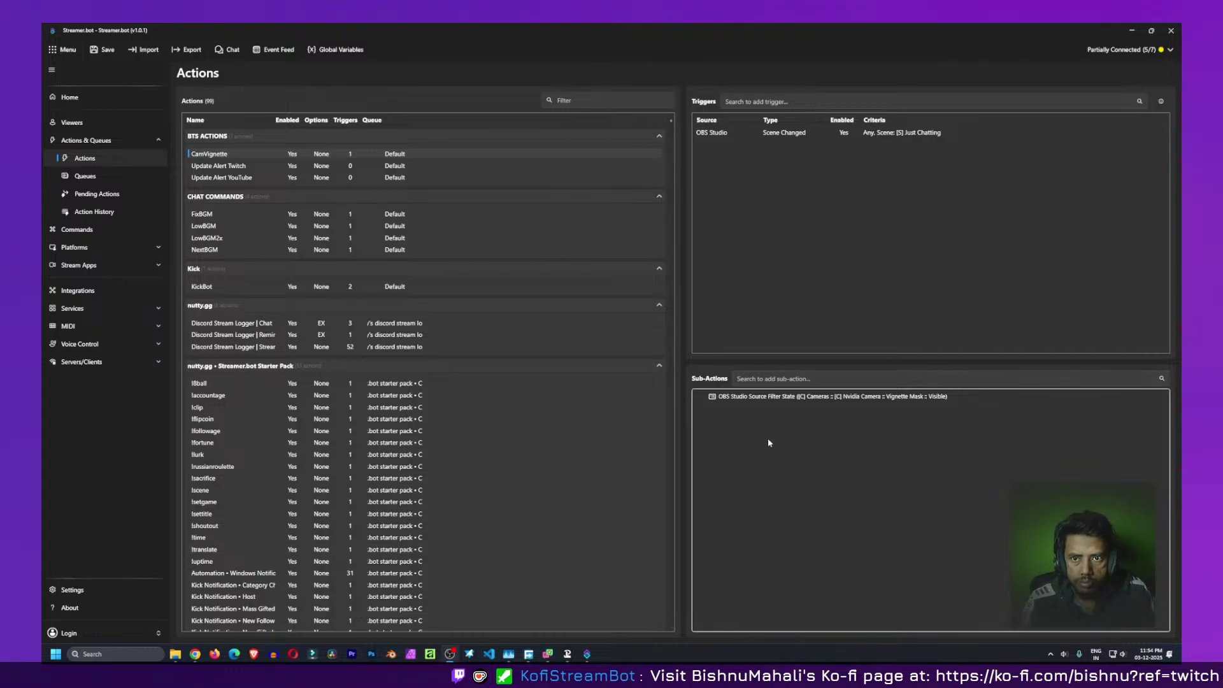
Add an OBS Studio Event trigger to CamVignette for the SceneNameChanged event on any connection
{"action": "right_click", "coordinate": [747, 425]}
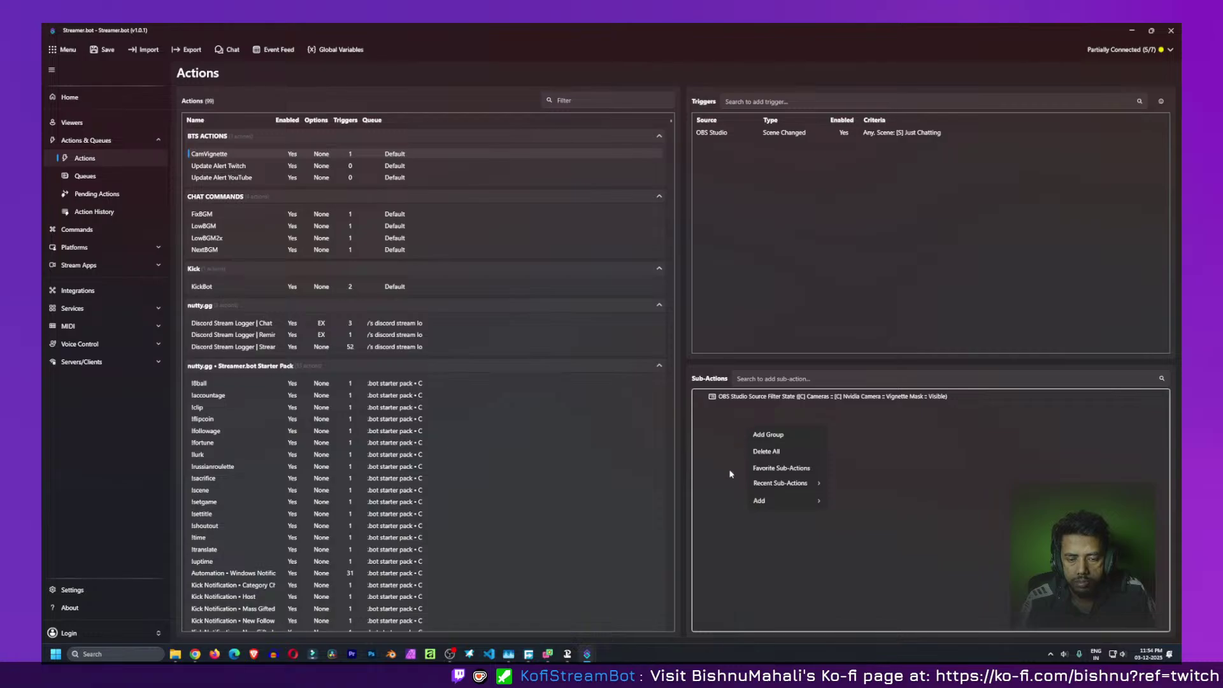
{"action": "mouse_move", "coordinate": [784, 501]}
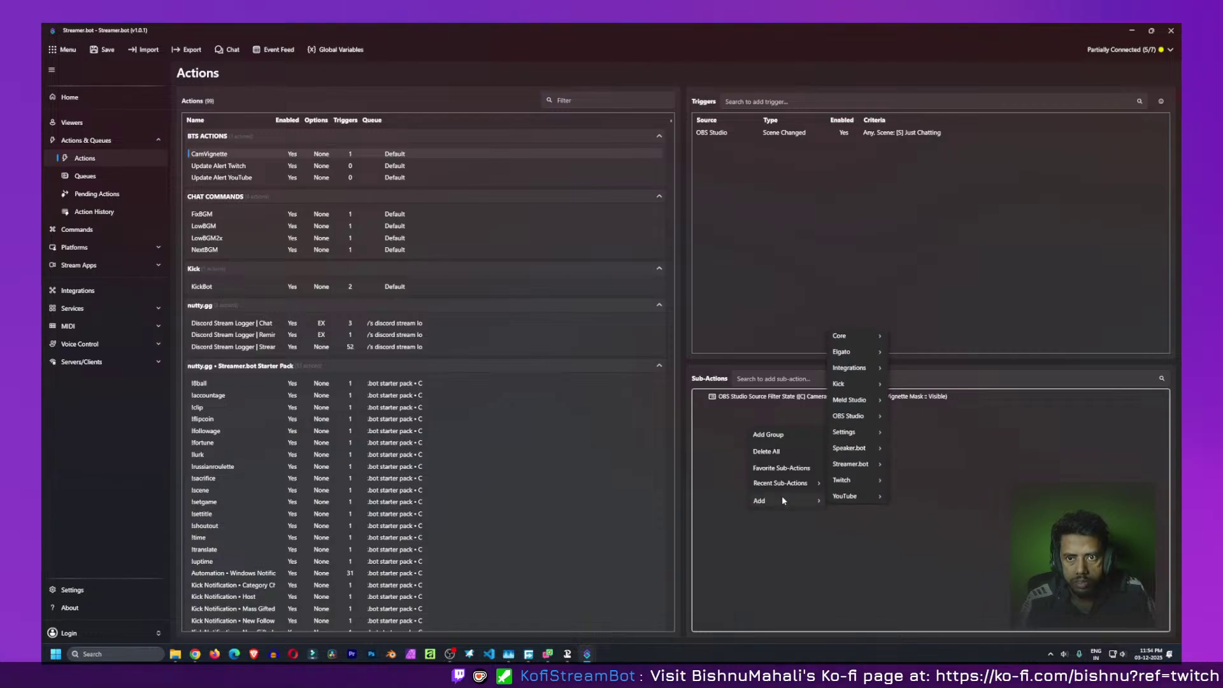
{"action": "right_click", "coordinate": [778, 254]}
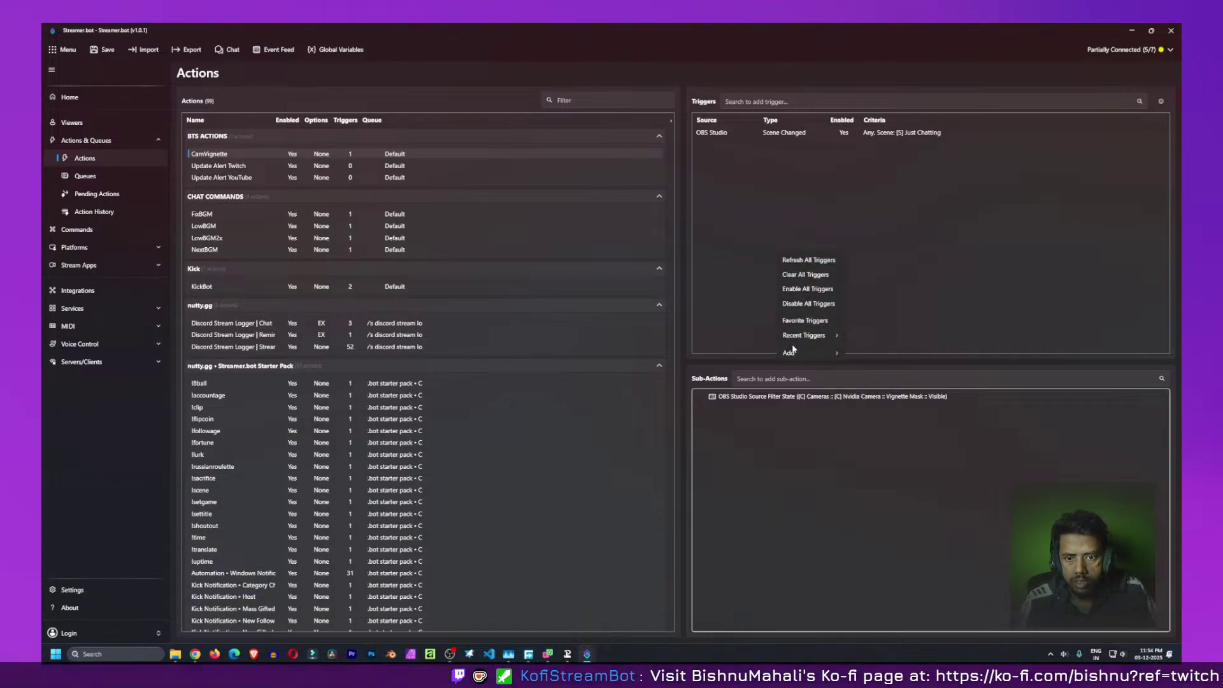
{"action": "mouse_move", "coordinate": [812, 351]}
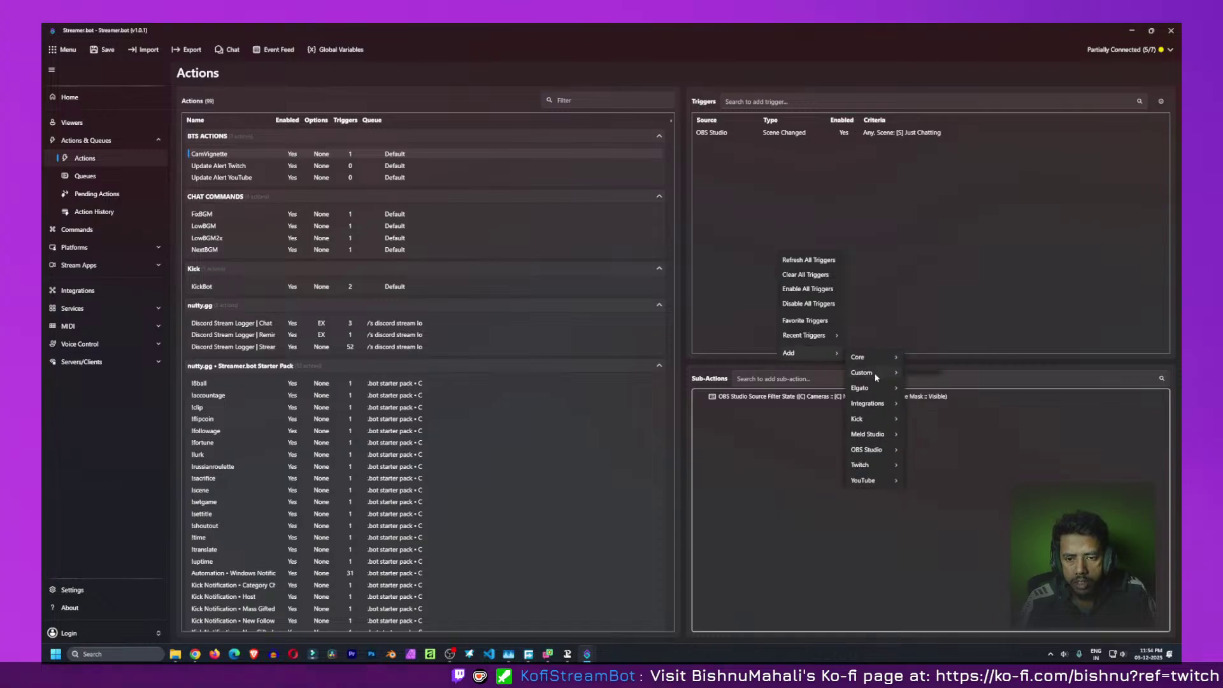
{"action": "mouse_move", "coordinate": [873, 357]}
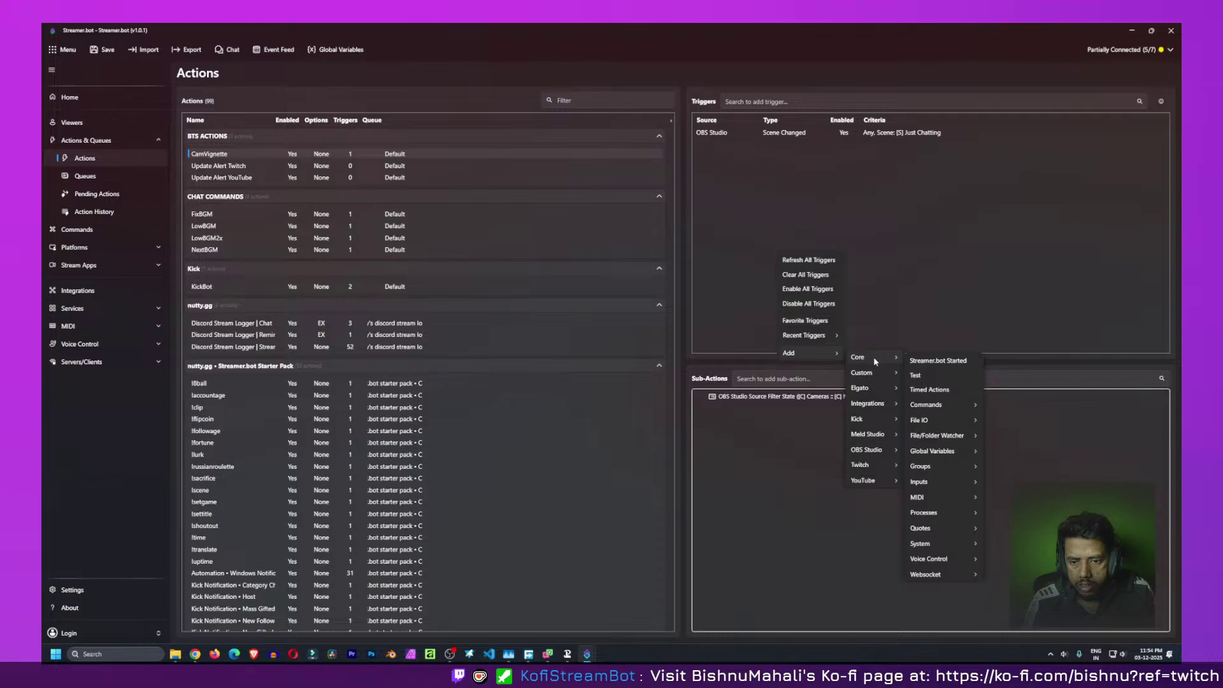
{"action": "mouse_move", "coordinate": [867, 457]}
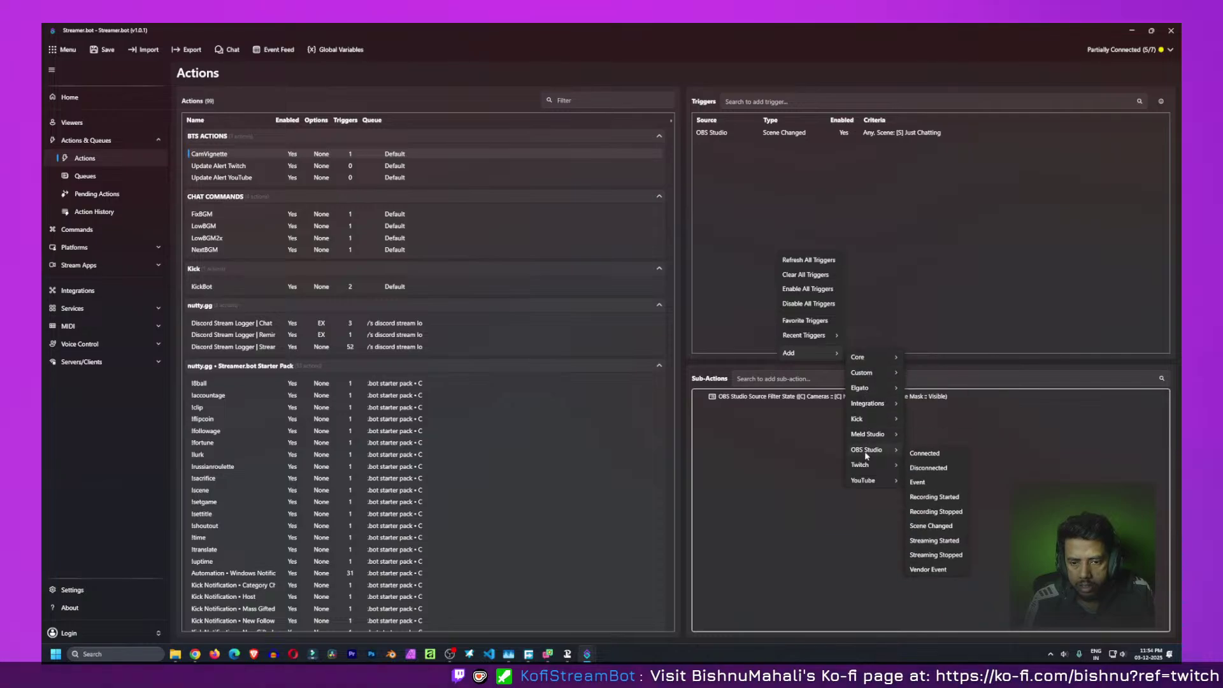
{"action": "left_click", "coordinate": [924, 483]}
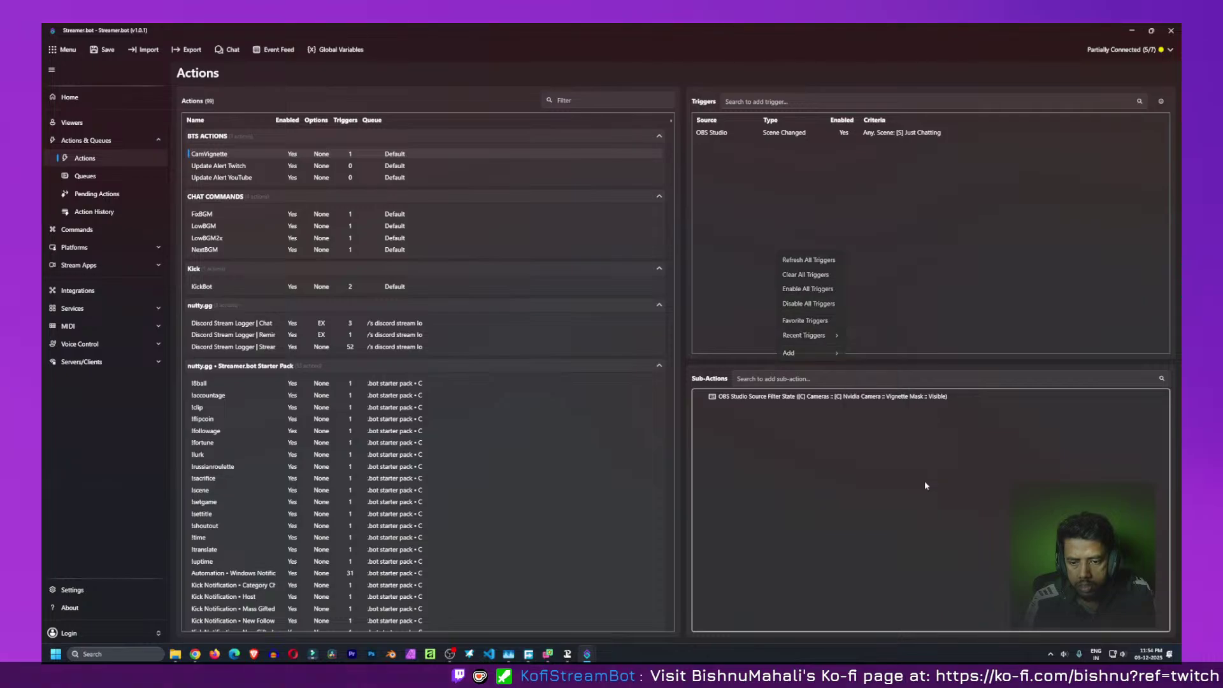
{"action": "left_click", "coordinate": [611, 319]}
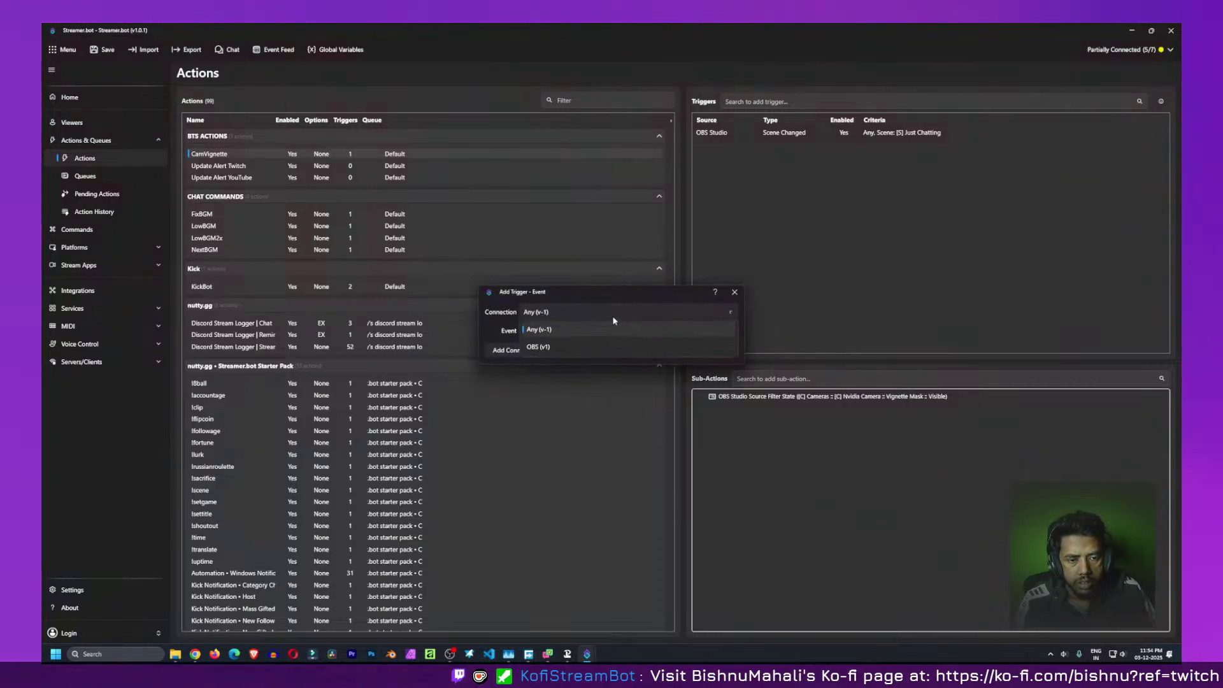
{"action": "left_click", "coordinate": [613, 319]}
{"action": "left_click", "coordinate": [564, 333]}
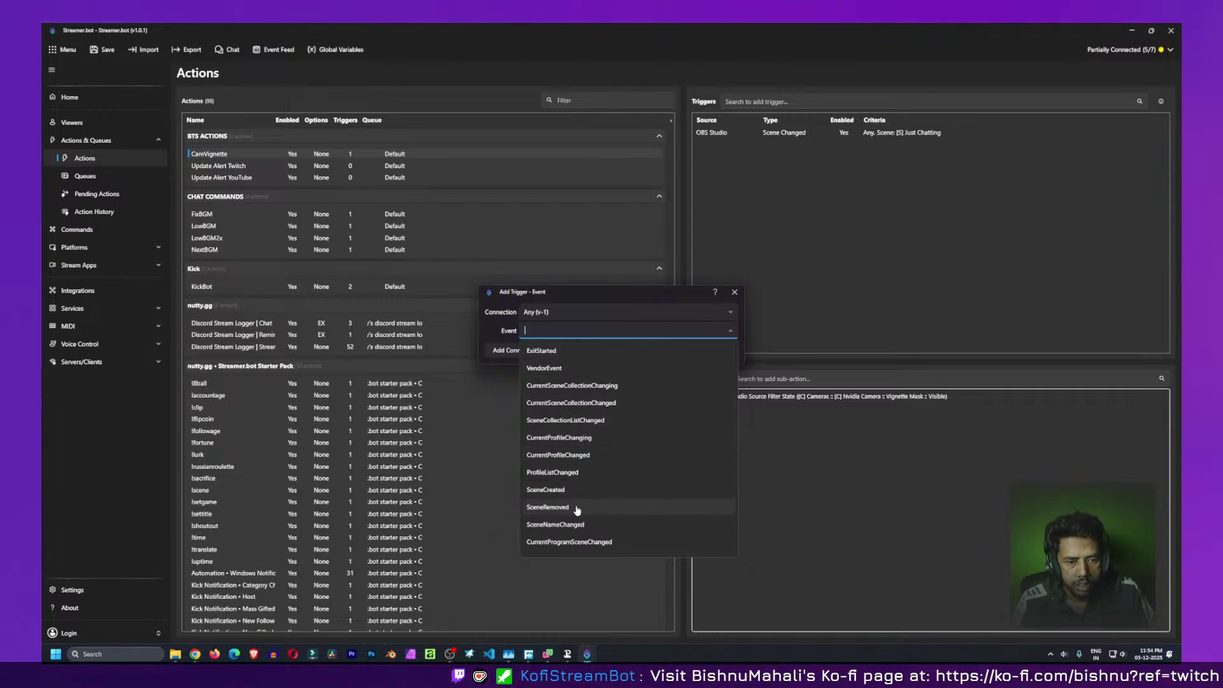
{"action": "scroll", "coordinate": [579, 510], "scroll_direction": "down", "scroll_amount": 1}
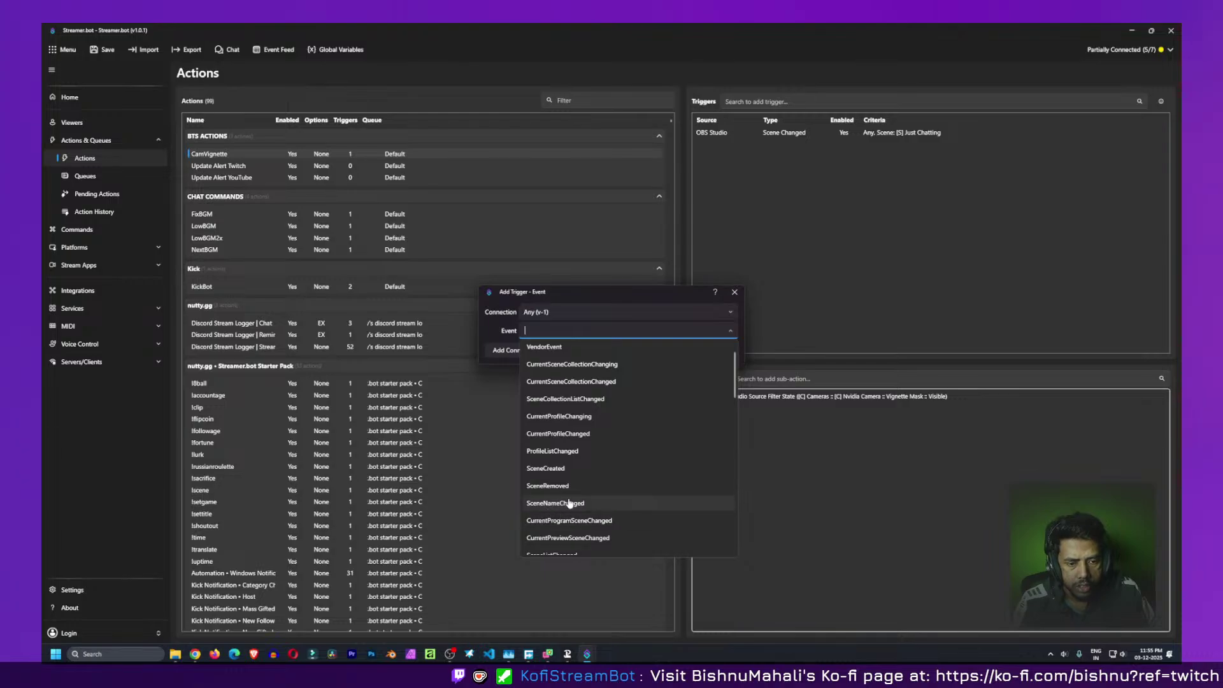
{"action": "scroll", "coordinate": [576, 514], "scroll_direction": "down", "scroll_amount": 2}
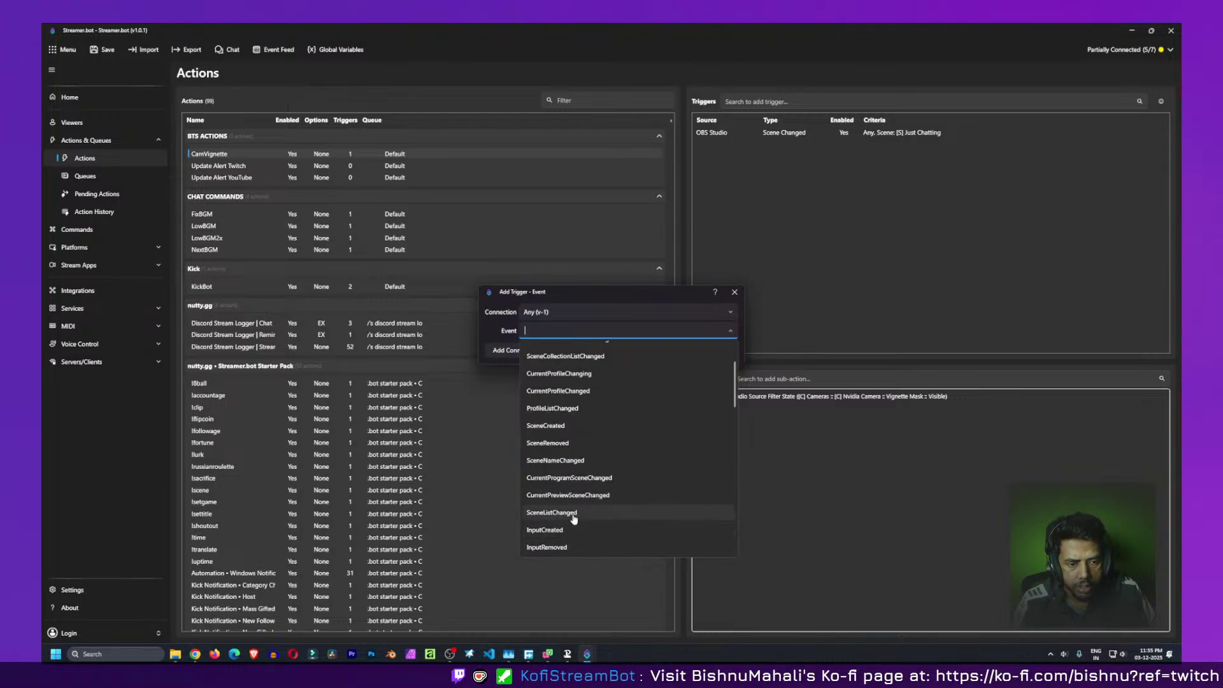
{"action": "left_click", "coordinate": [557, 460]}
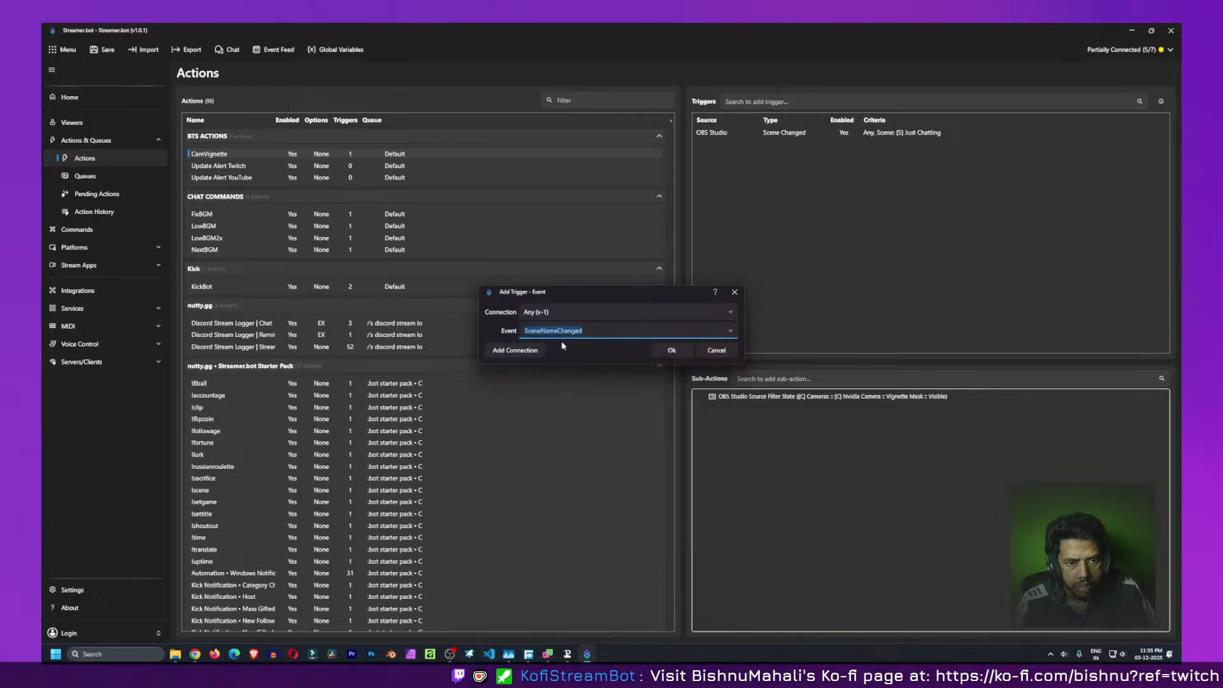
{"action": "left_click", "coordinate": [671, 352]}
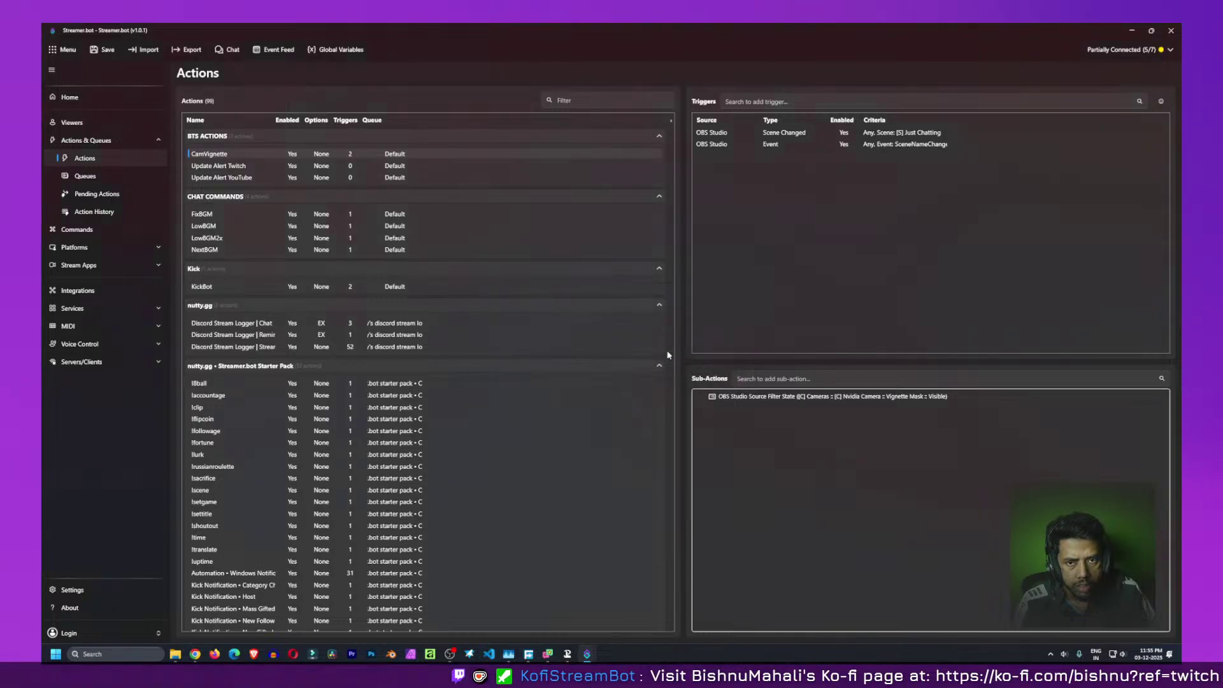
Delete the OBS Studio Scene Changed trigger for the [S] Just Chatting scene from the CamVignette action
{"action": "right_click", "coordinate": [863, 139]}
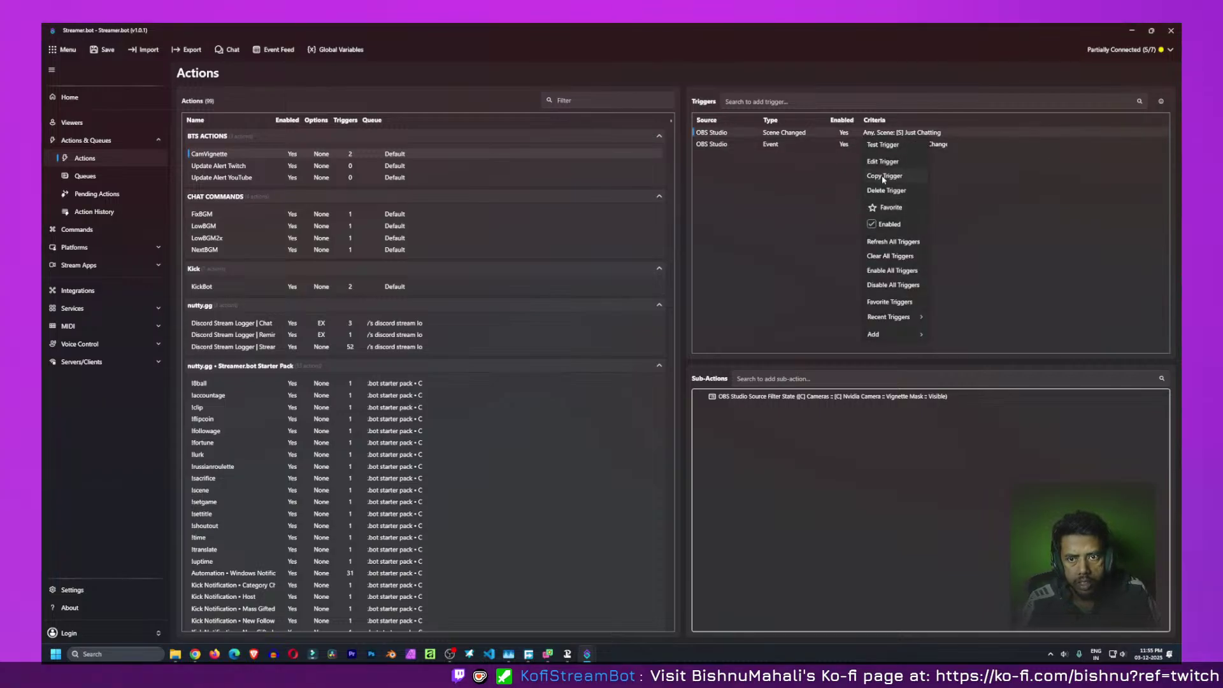
{"action": "left_click", "coordinate": [885, 190]}
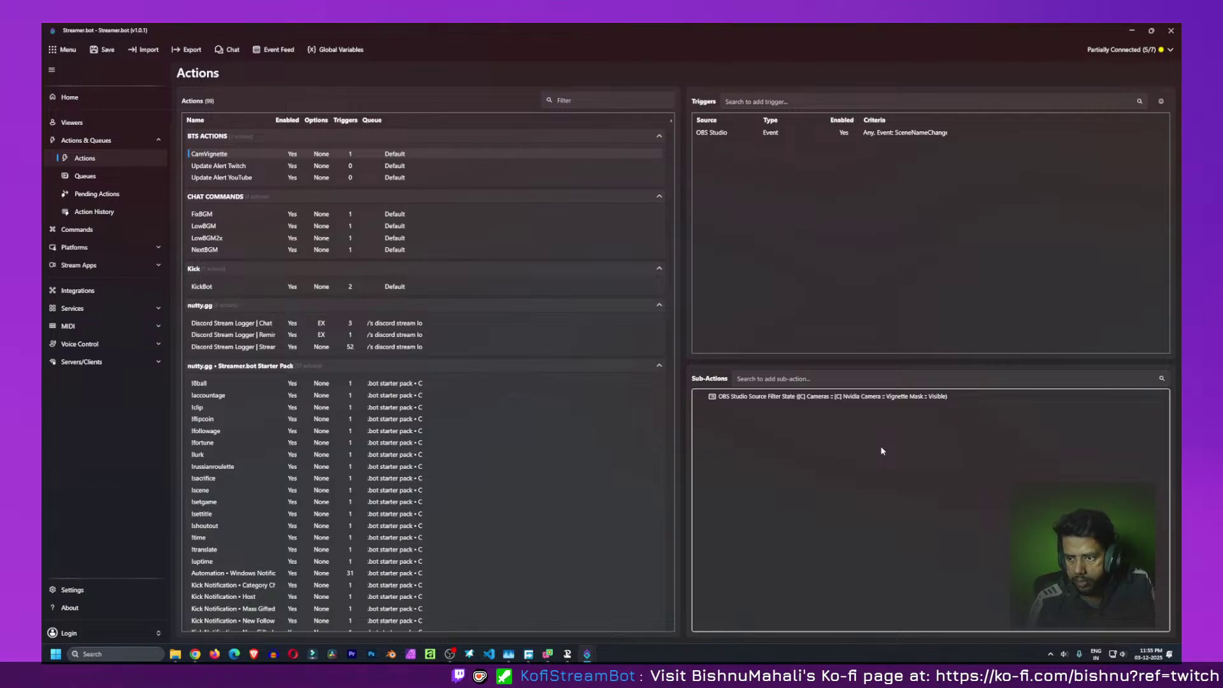
Examine the state options offered by the Vignette Mask source filter sub-action, and close its settings without saving
{"action": "double_click", "coordinate": [900, 404]}
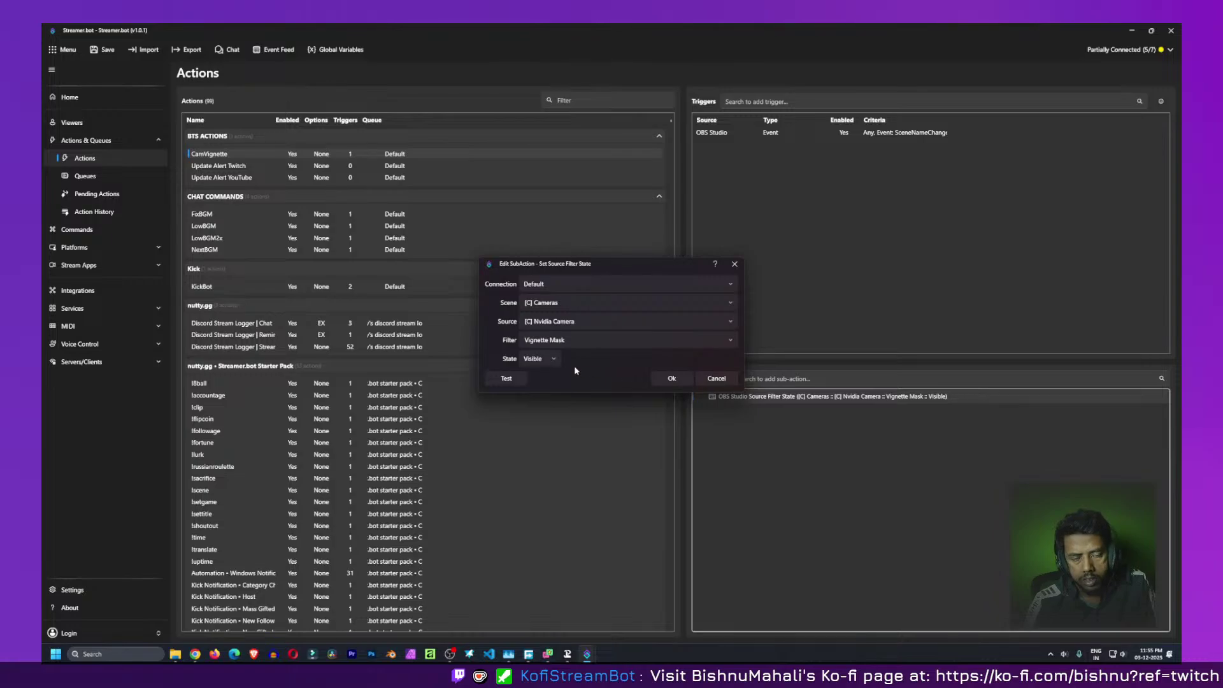
{"action": "left_click", "coordinate": [553, 363]}
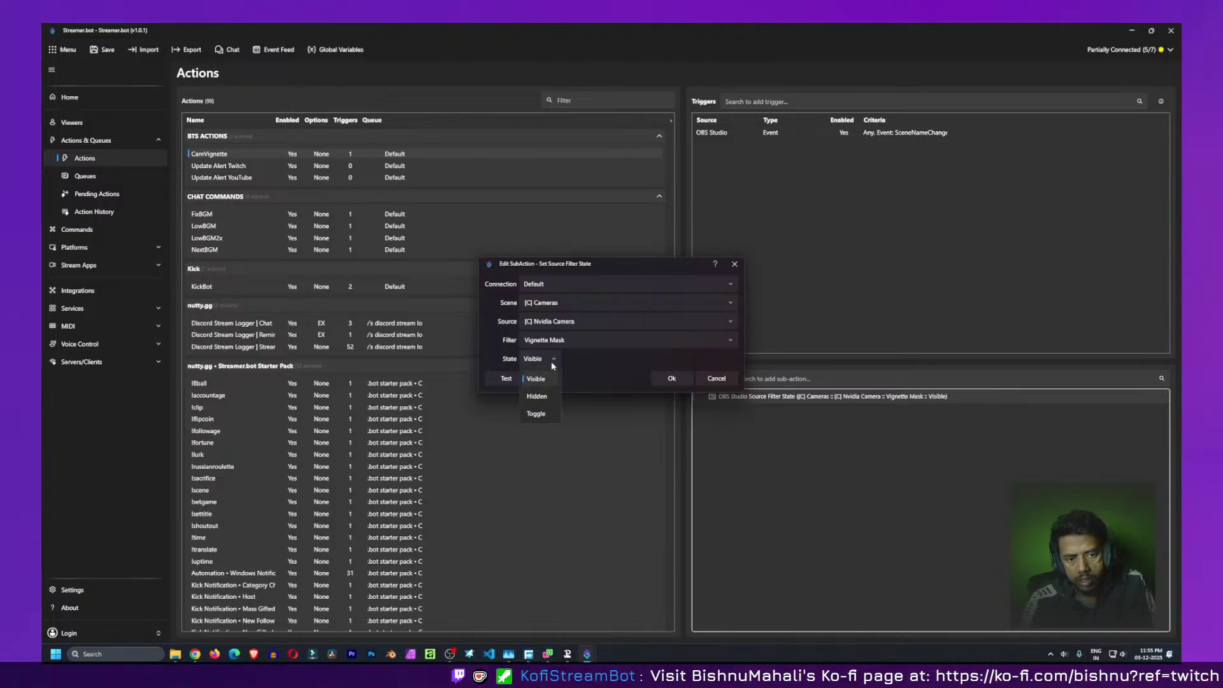
{"action": "left_click", "coordinate": [536, 379]}
{"action": "left_click", "coordinate": [716, 379]}
Start a Core If/Else logic sub-action for CamVignette with [S] Just Chatting as the comparison value
{"action": "right_click", "coordinate": [752, 430]}
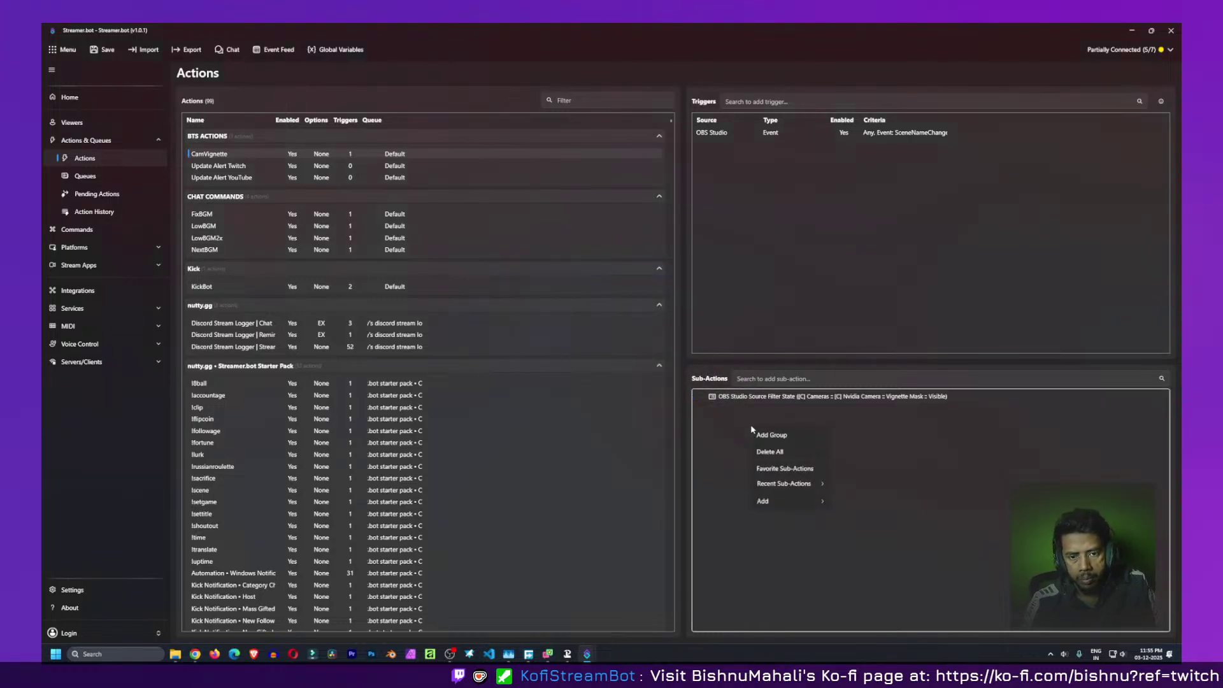
{"action": "mouse_move", "coordinate": [790, 501]}
{"action": "mouse_move", "coordinate": [861, 386]}
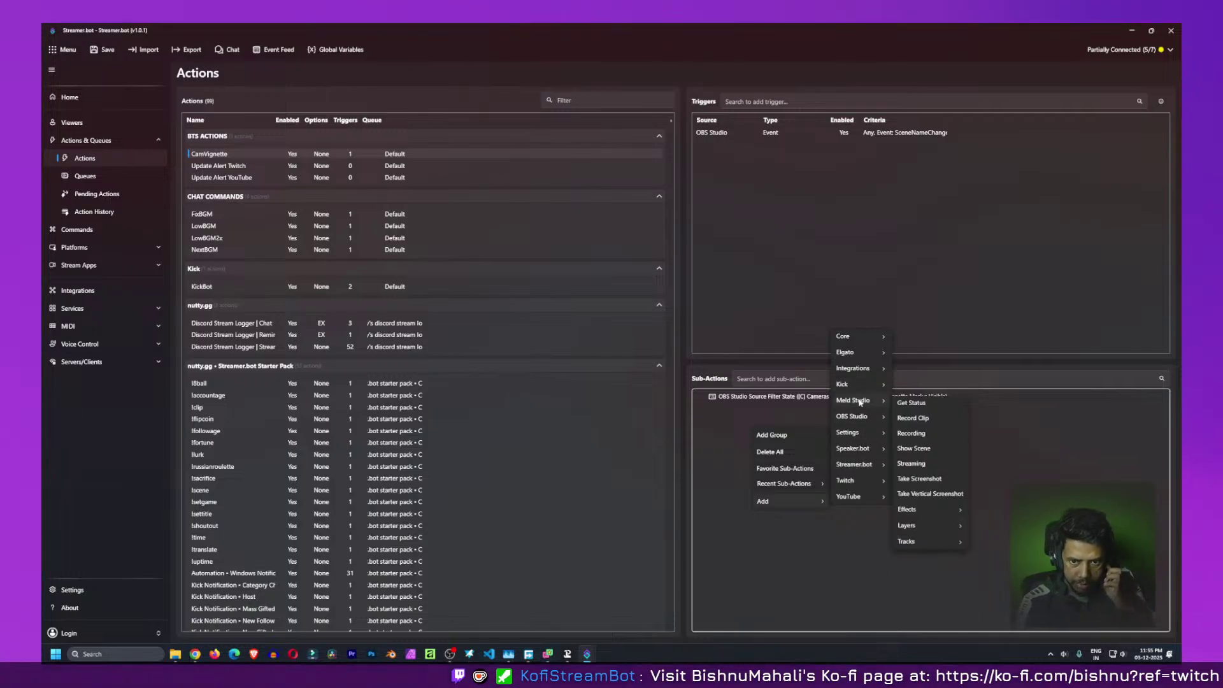
{"action": "mouse_move", "coordinate": [869, 335]}
{"action": "mouse_move", "coordinate": [923, 288]}
{"action": "mouse_move", "coordinate": [924, 176]}
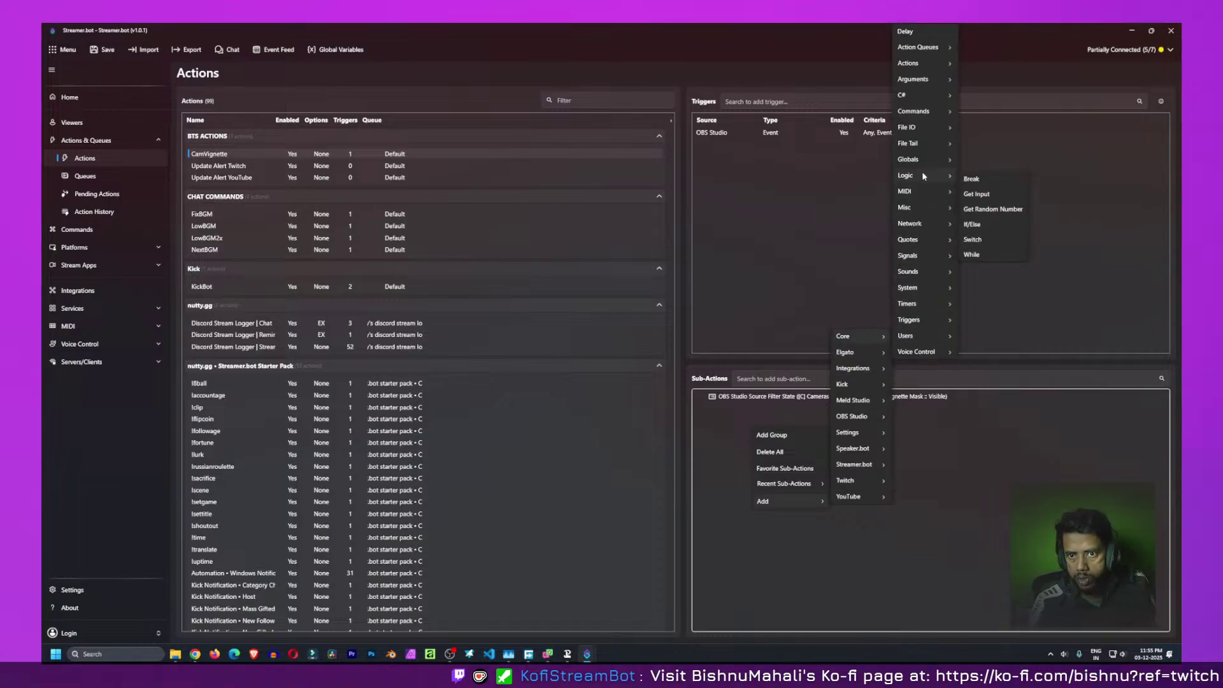
{"action": "left_click", "coordinate": [985, 223]}
{"action": "left_click", "coordinate": [548, 268]}
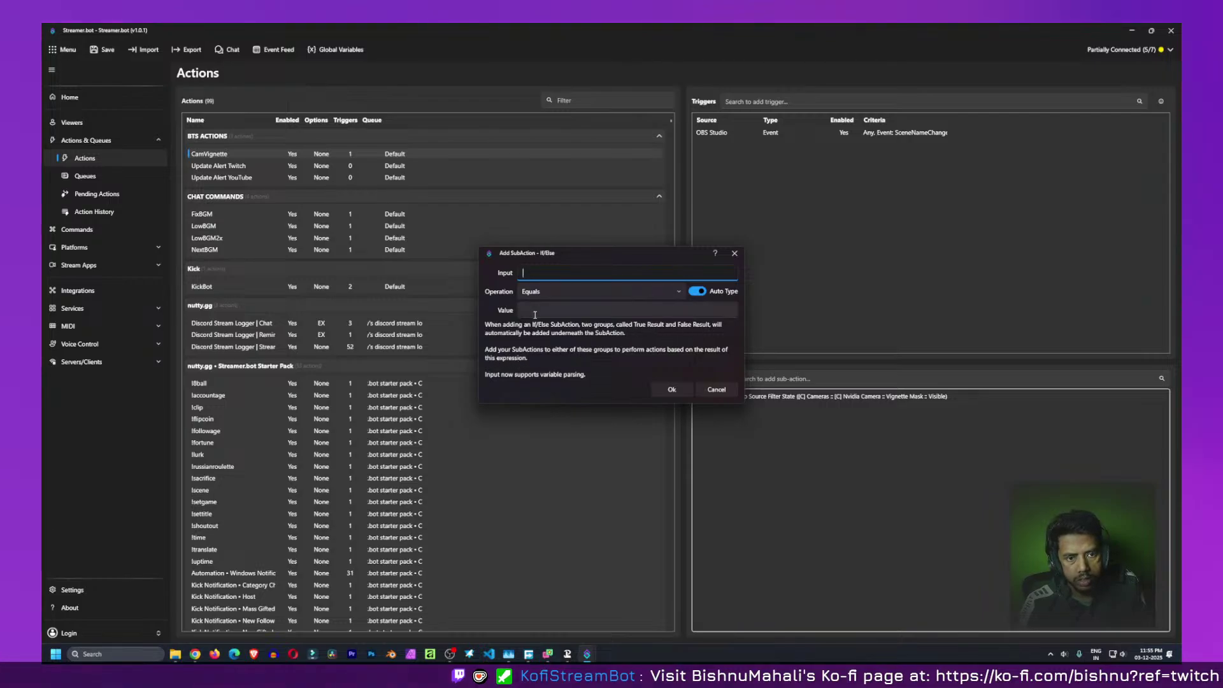
{"action": "left_click", "coordinate": [535, 312]}
{"action": "left_click", "coordinate": [532, 276]}
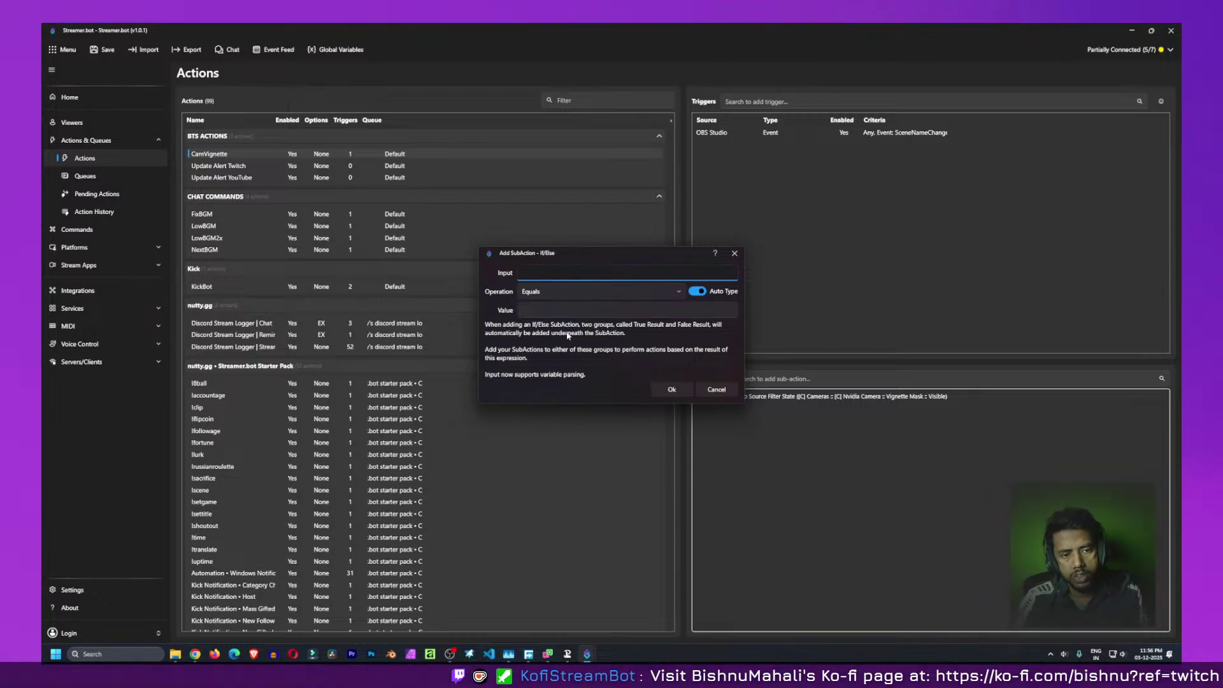
{"action": "left_click", "coordinate": [539, 309]}
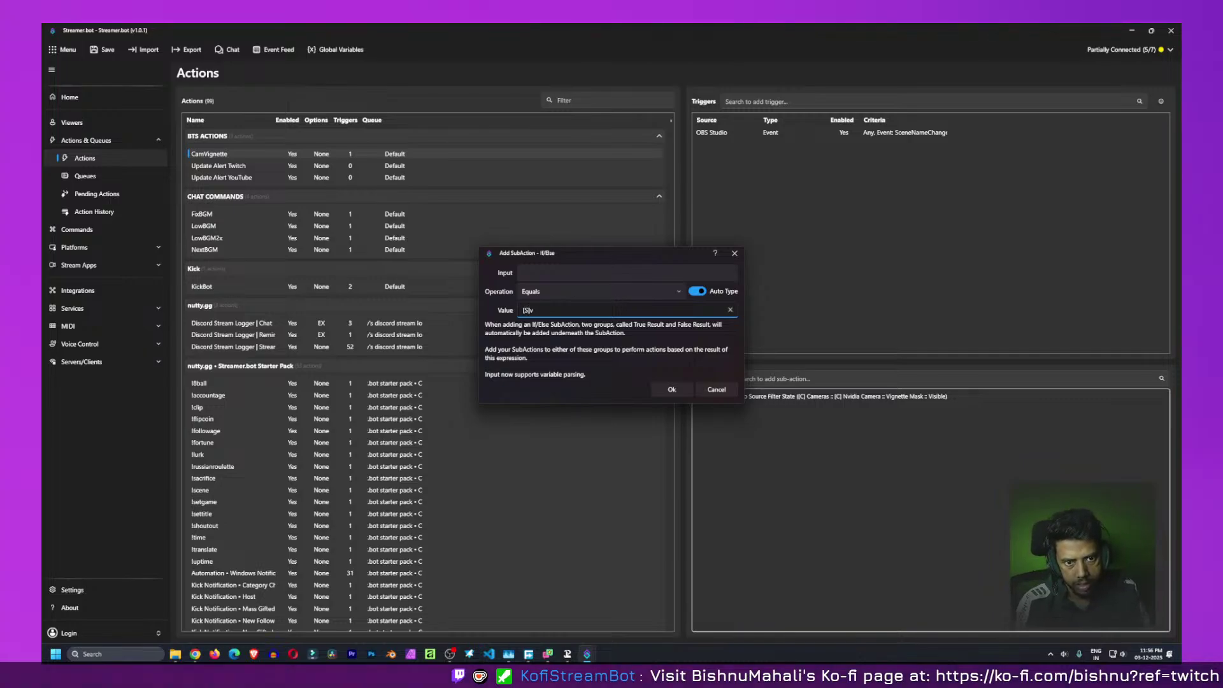
{"action": "type", "text": "ust"}
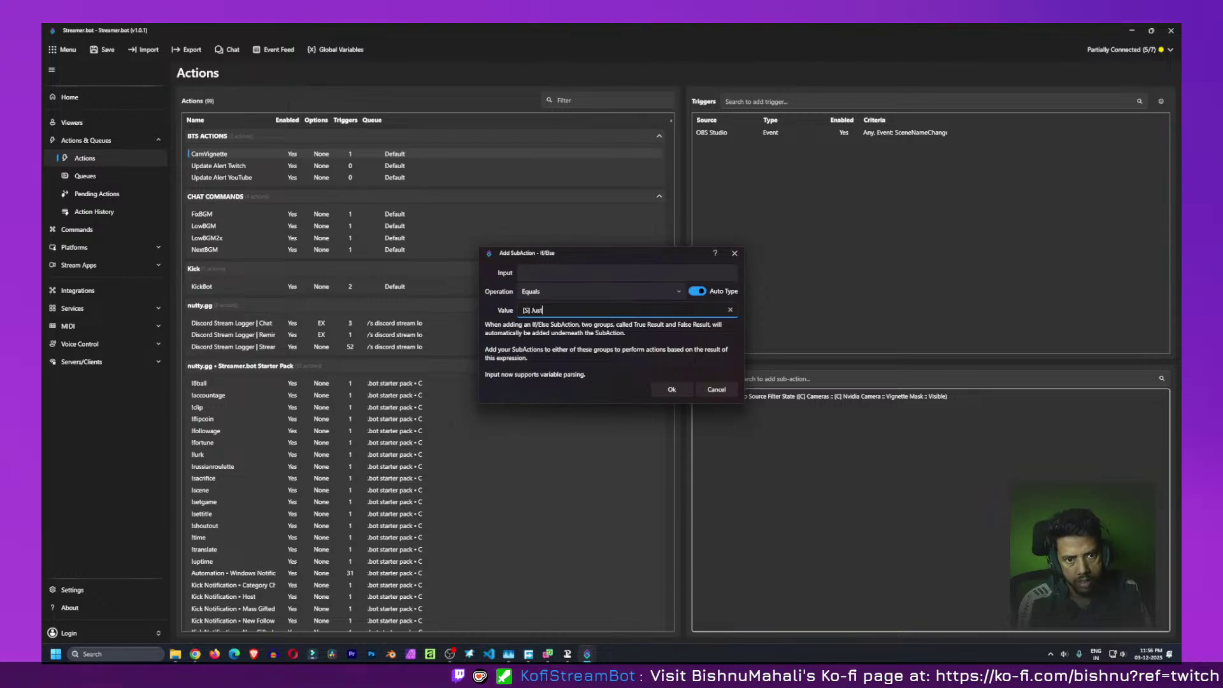
{"action": "type", "text": " Chatting"}
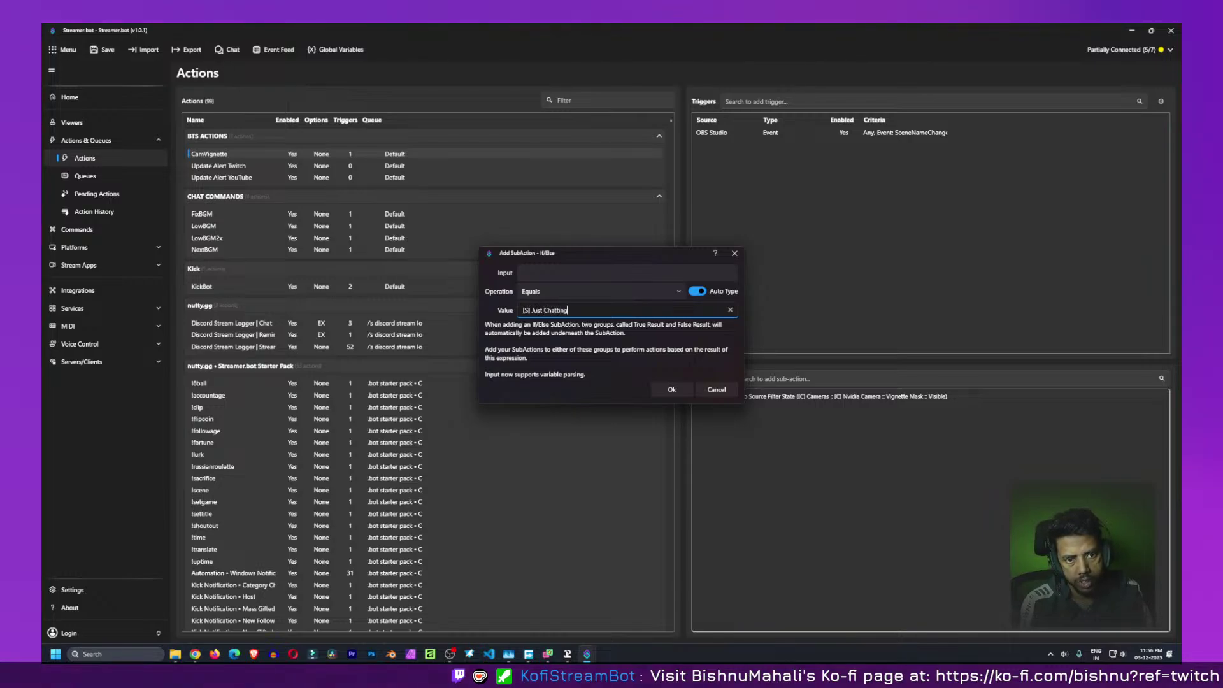
Set the If/Else condition's input to %SceneName% and add the sub-action to CamVignette
{"action": "left_click", "coordinate": [560, 272]}
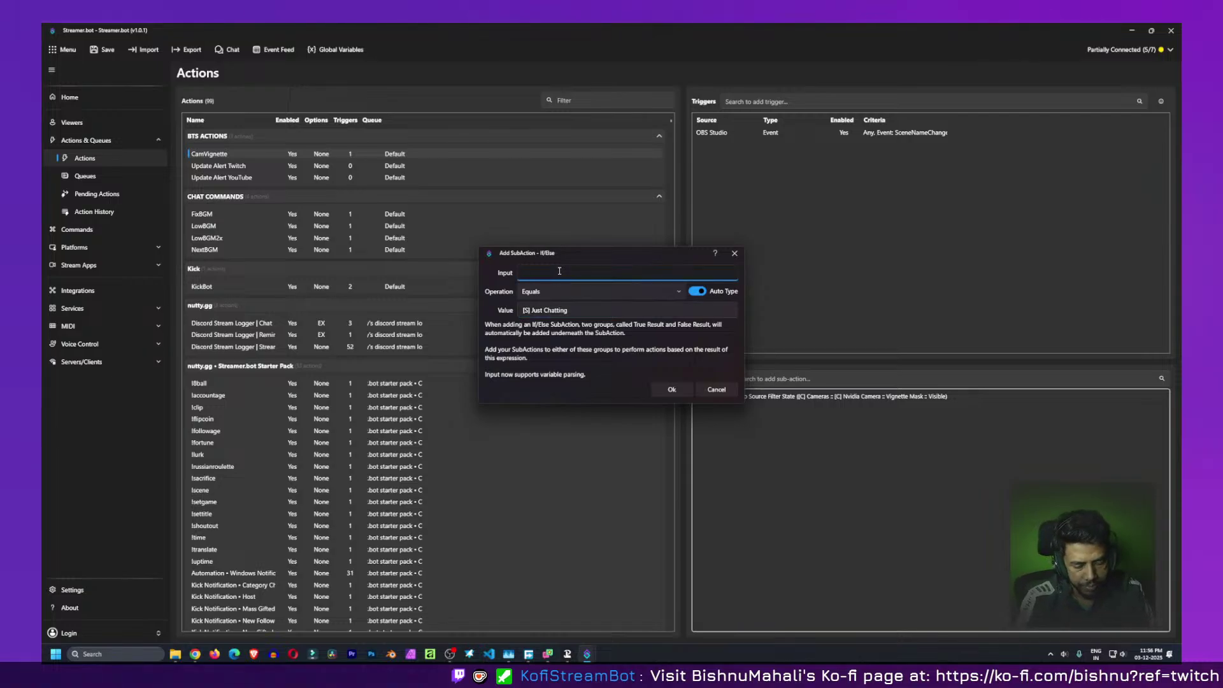
{"action": "type", "text": "%"}
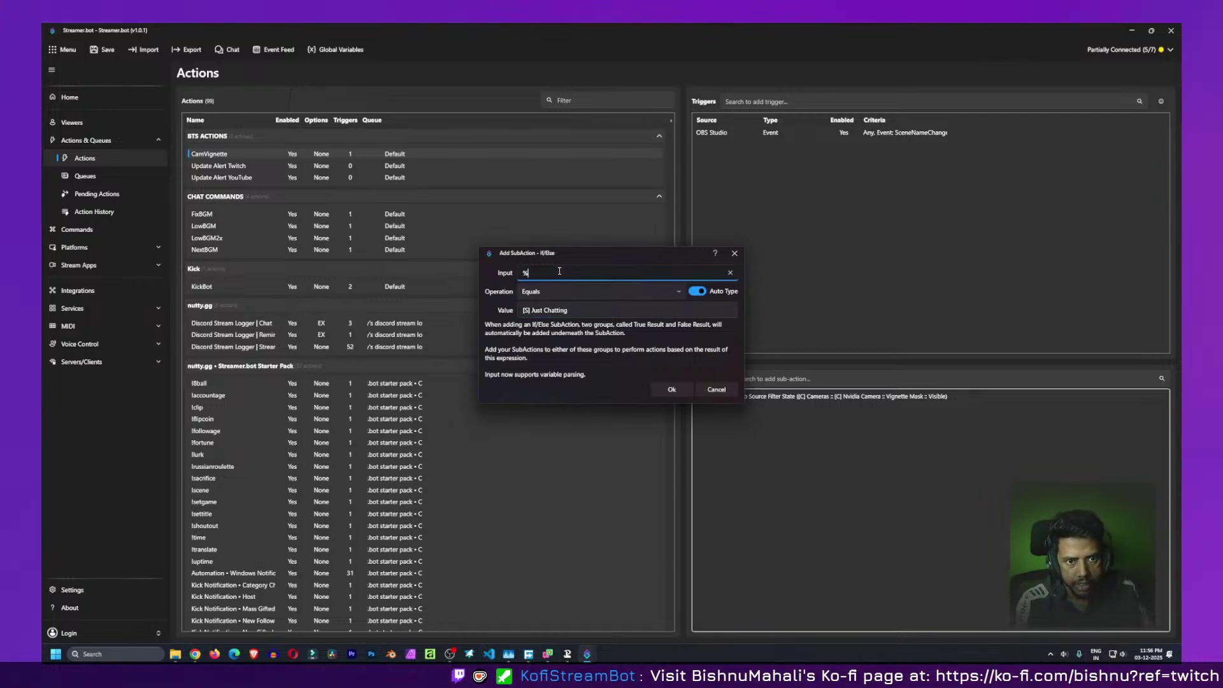
{"action": "type", "text": "Sce"}
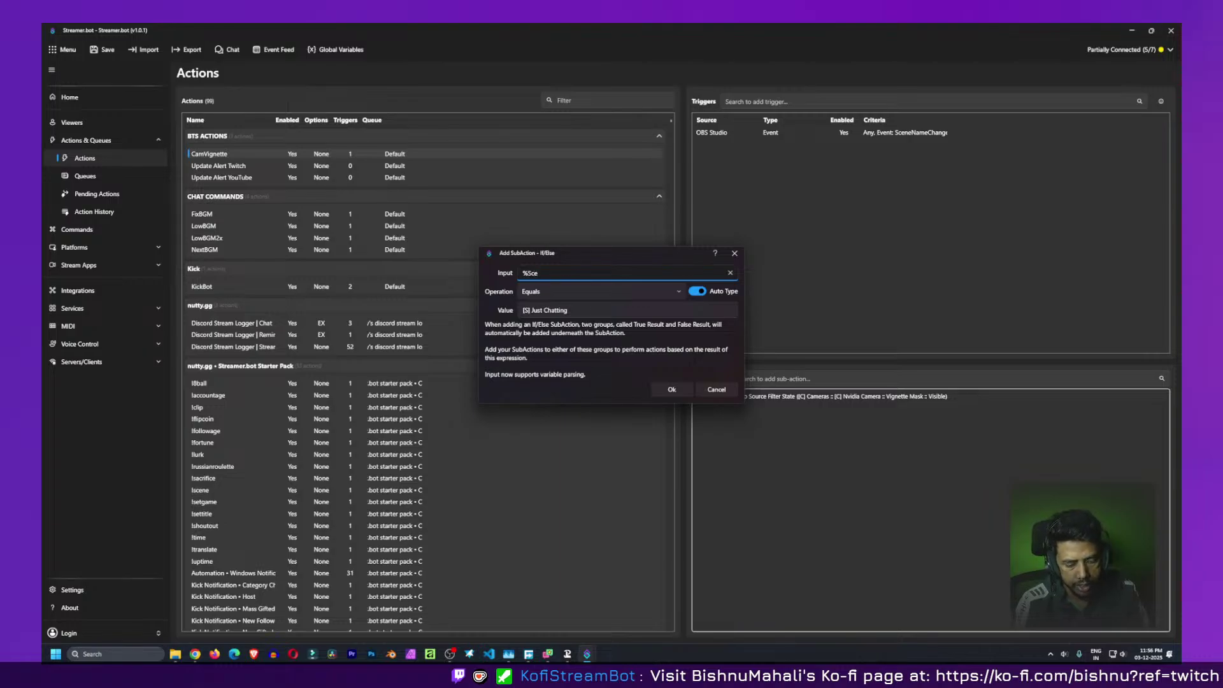
{"action": "type", "text": "eneName%"}
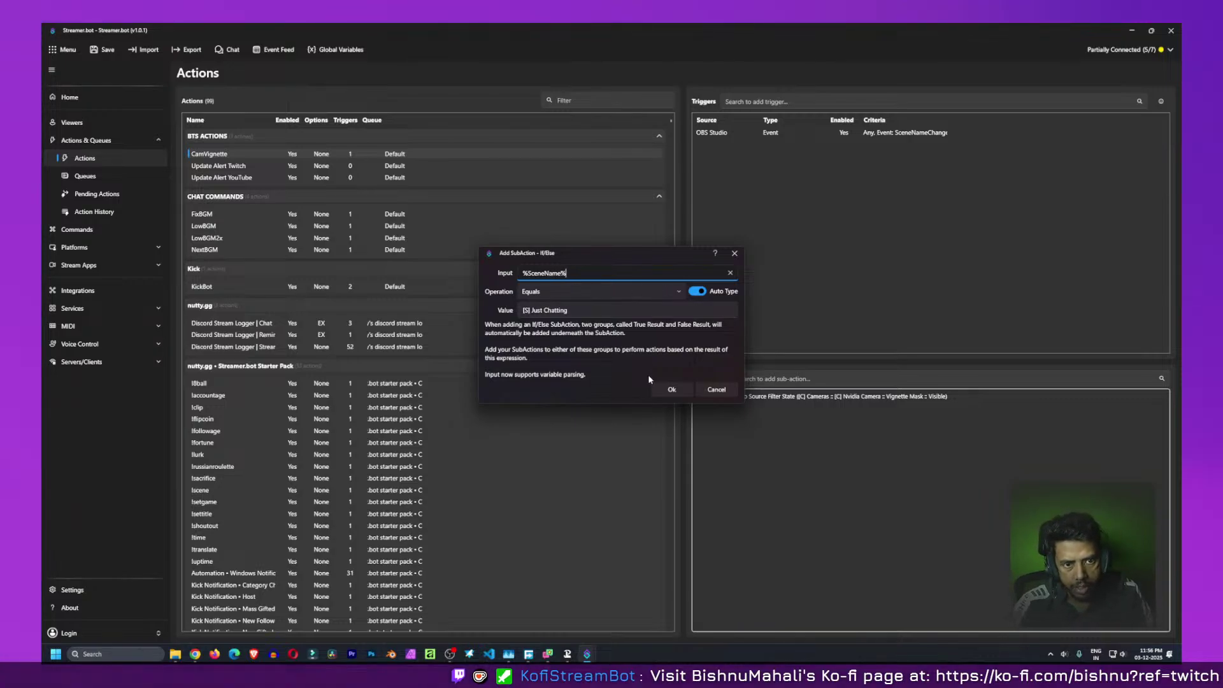
{"action": "left_click", "coordinate": [672, 388]}
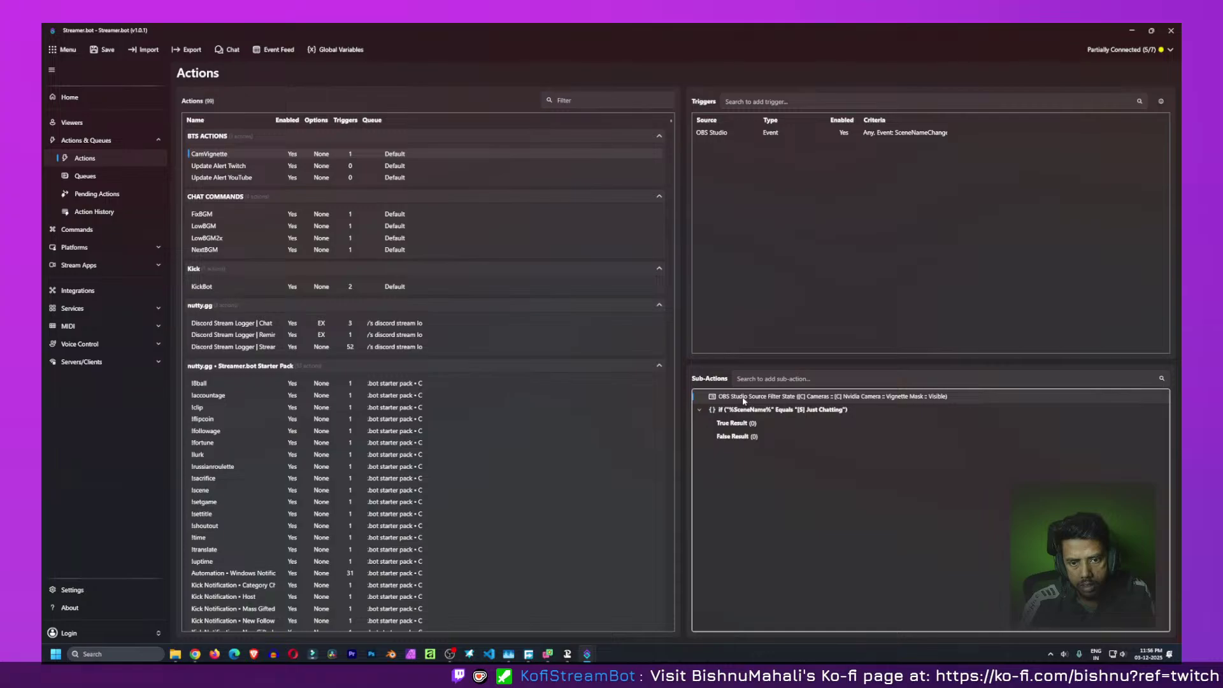
Move the OBS Studio Source Filter State sub-action for Vignette Mask into the True Result branch of the SceneName condition
{"action": "left_click_drag", "start_coordinate": [763, 432], "coordinate": [770, 438]}
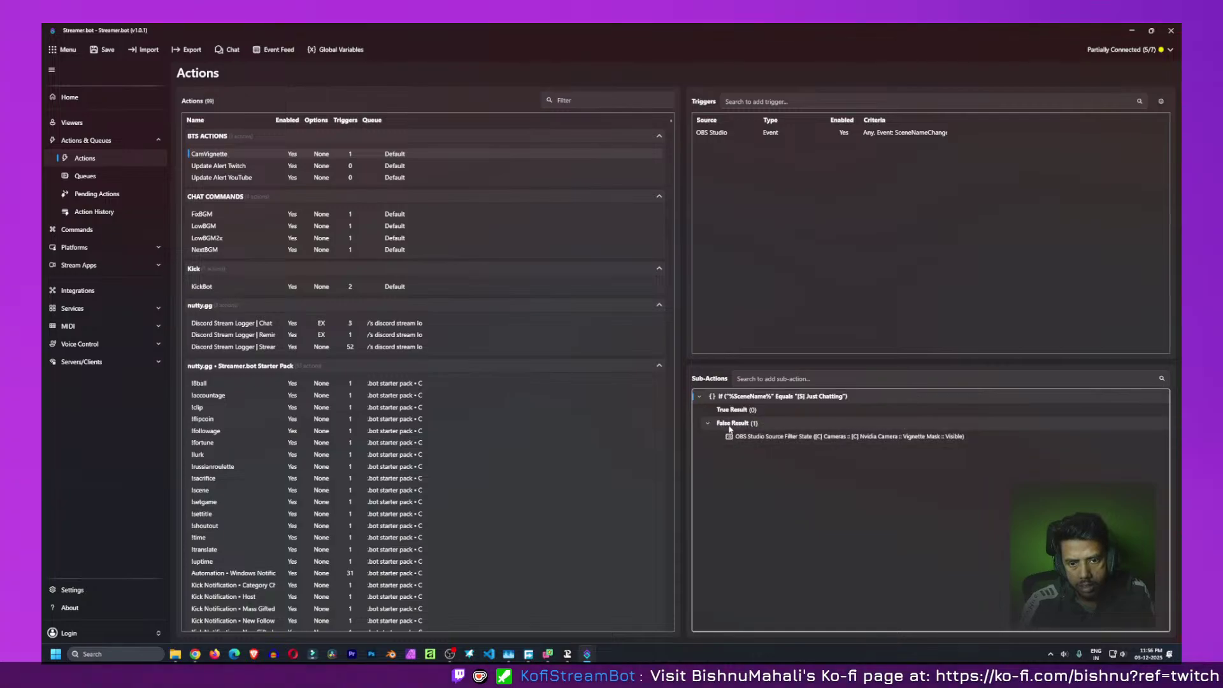
{"action": "left_click", "coordinate": [760, 439]}
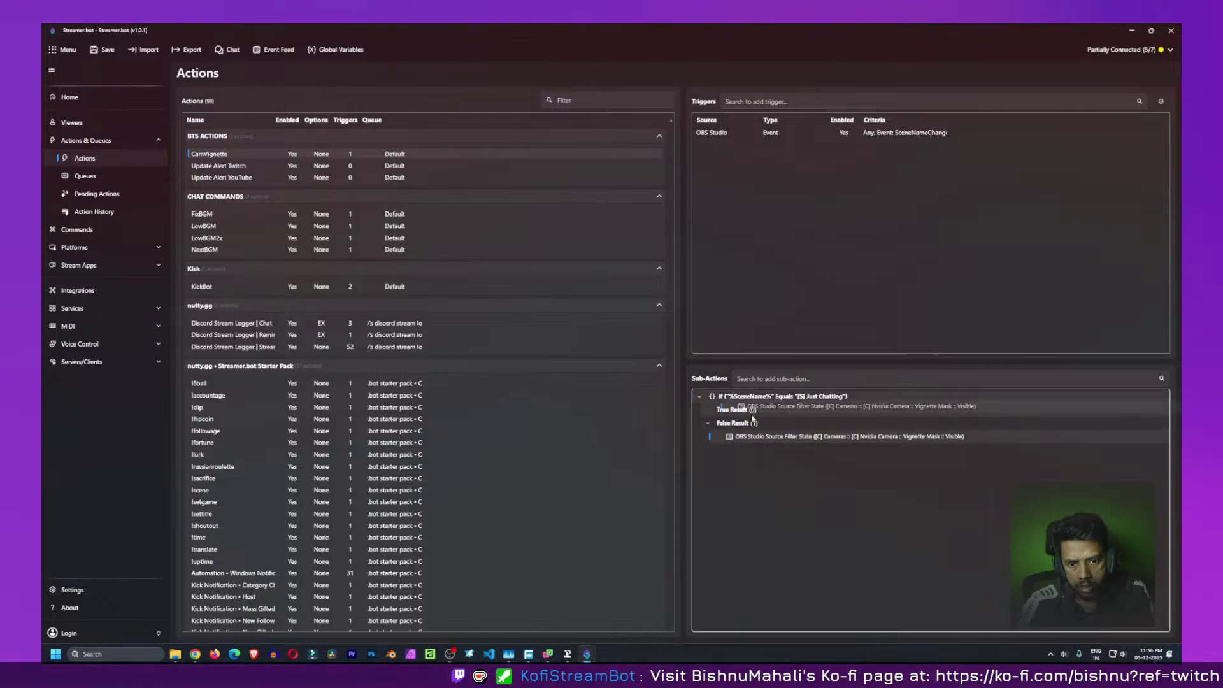
{"action": "left_click_drag", "start_coordinate": [734, 437], "coordinate": [762, 416]}
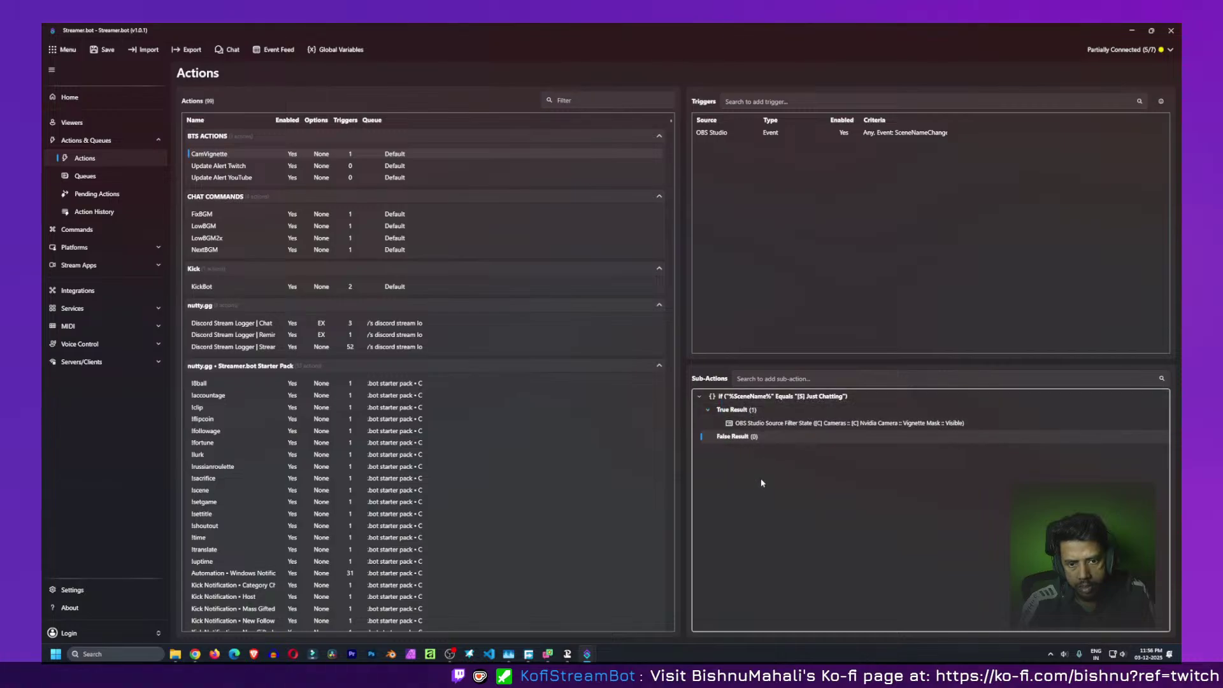
{"action": "left_click", "coordinate": [784, 427]}
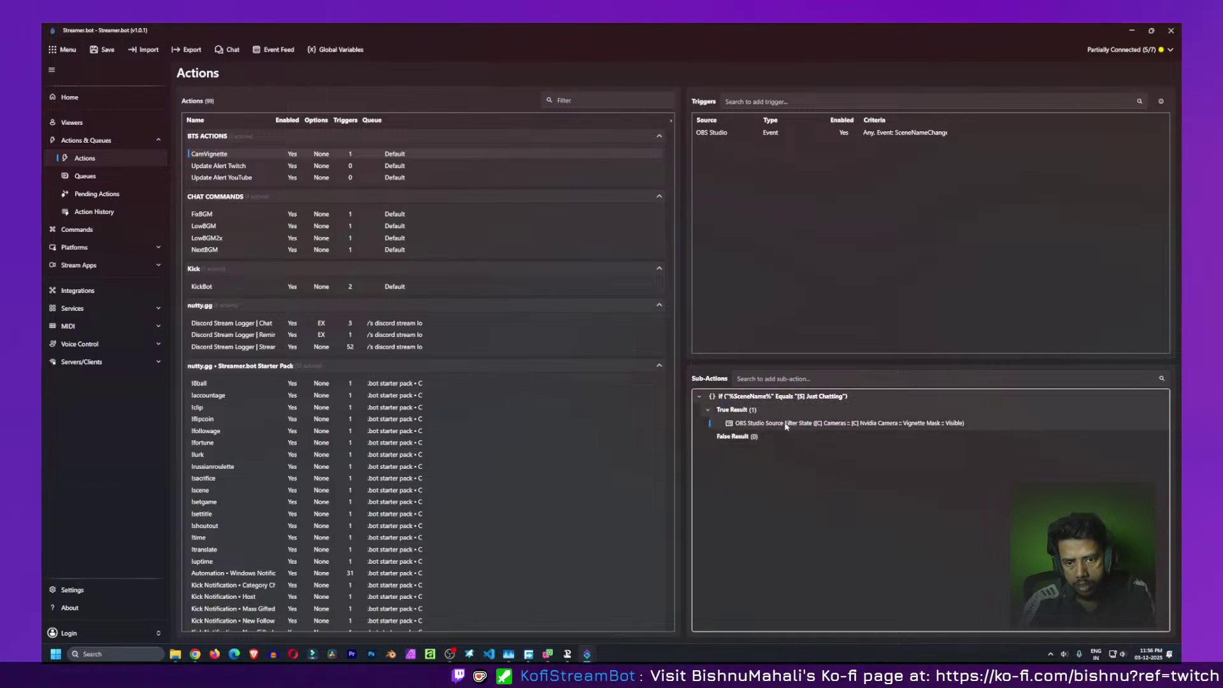
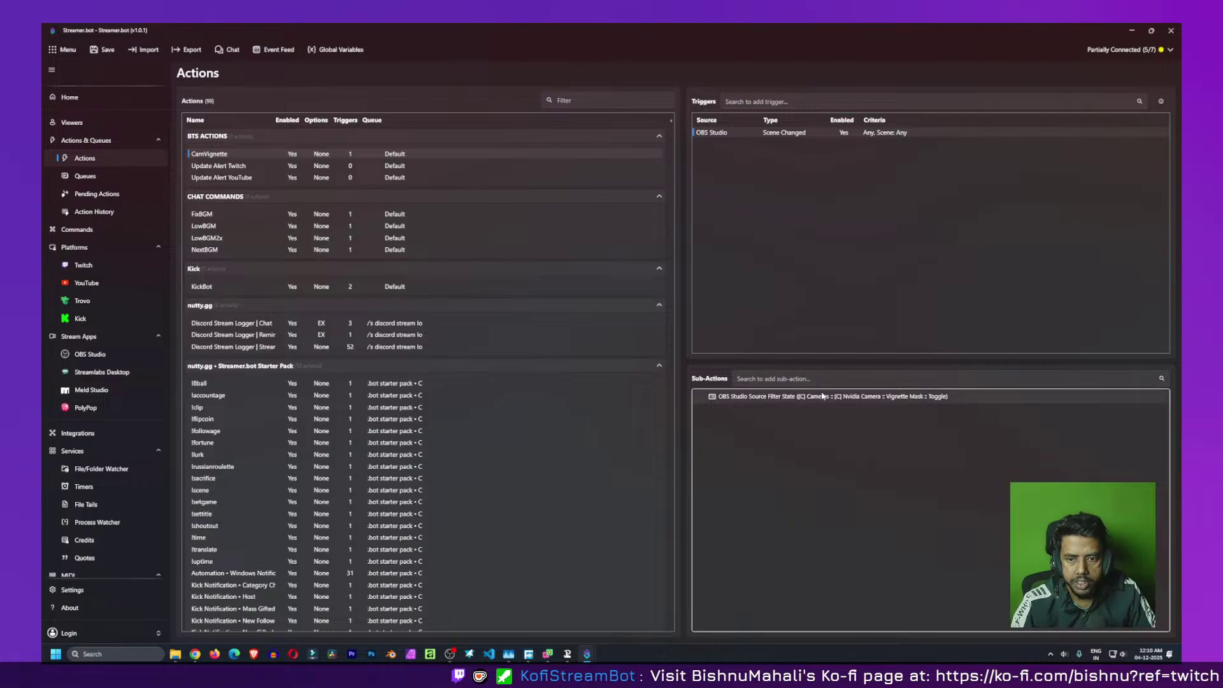
{"action": "right_click", "coordinate": [775, 454]}
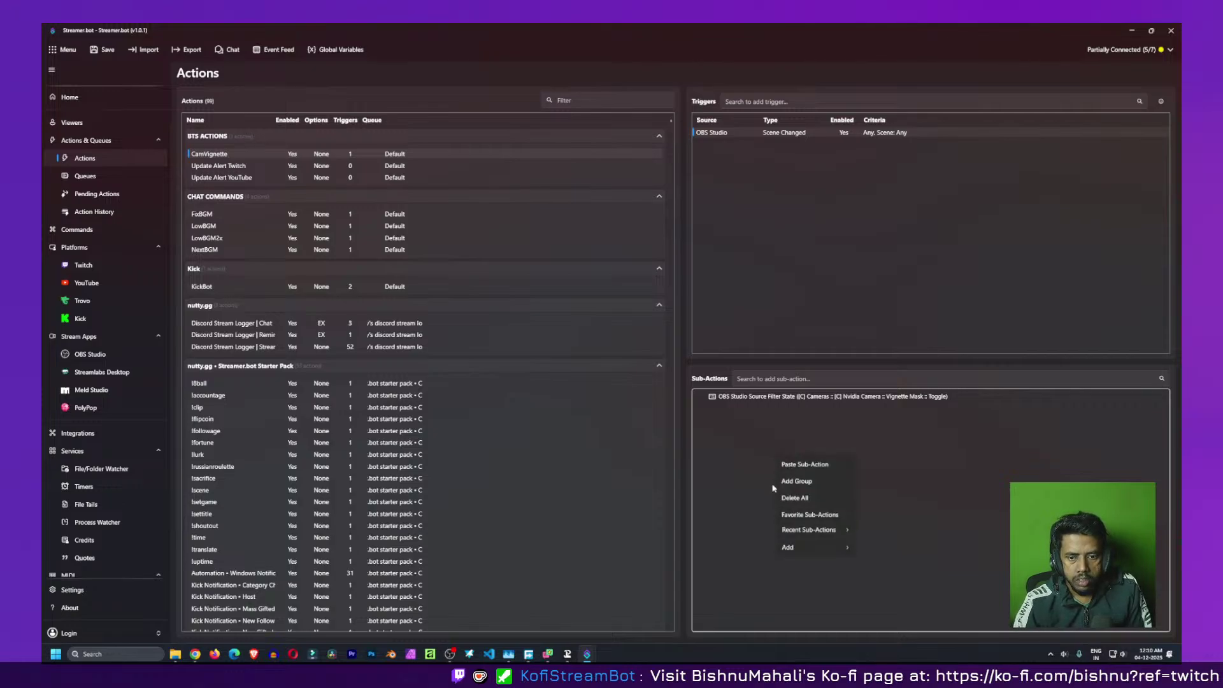
{"action": "mouse_move", "coordinate": [786, 547]}
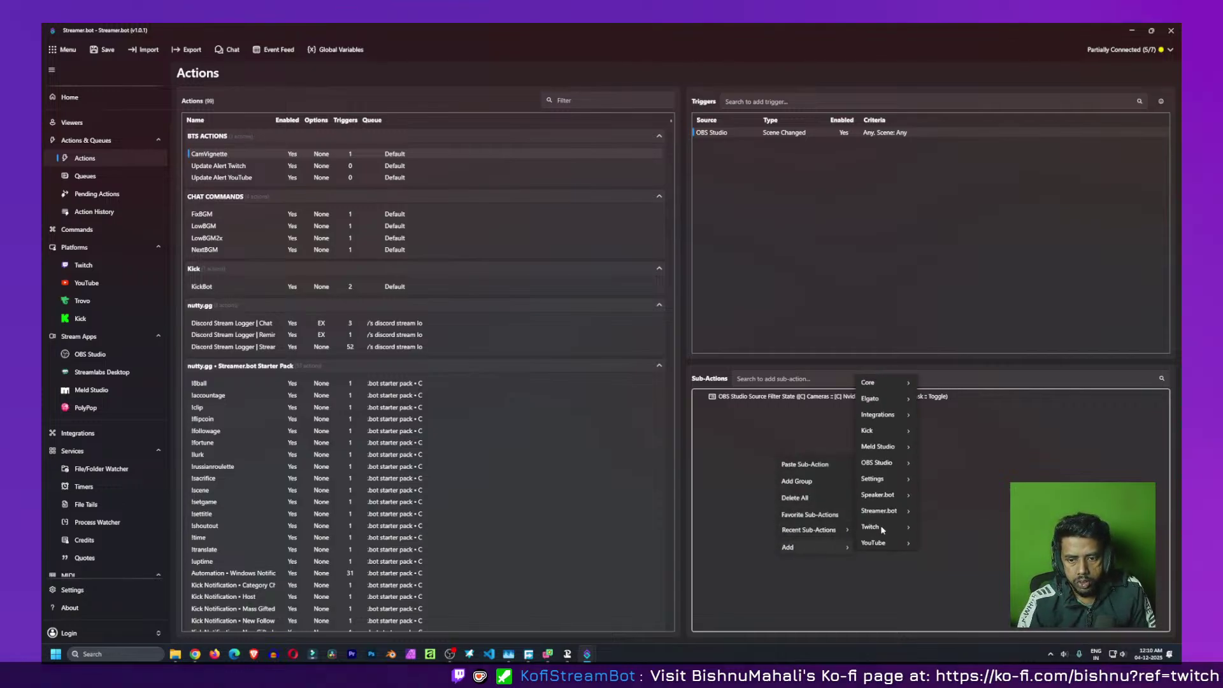
{"action": "mouse_move", "coordinate": [896, 467]}
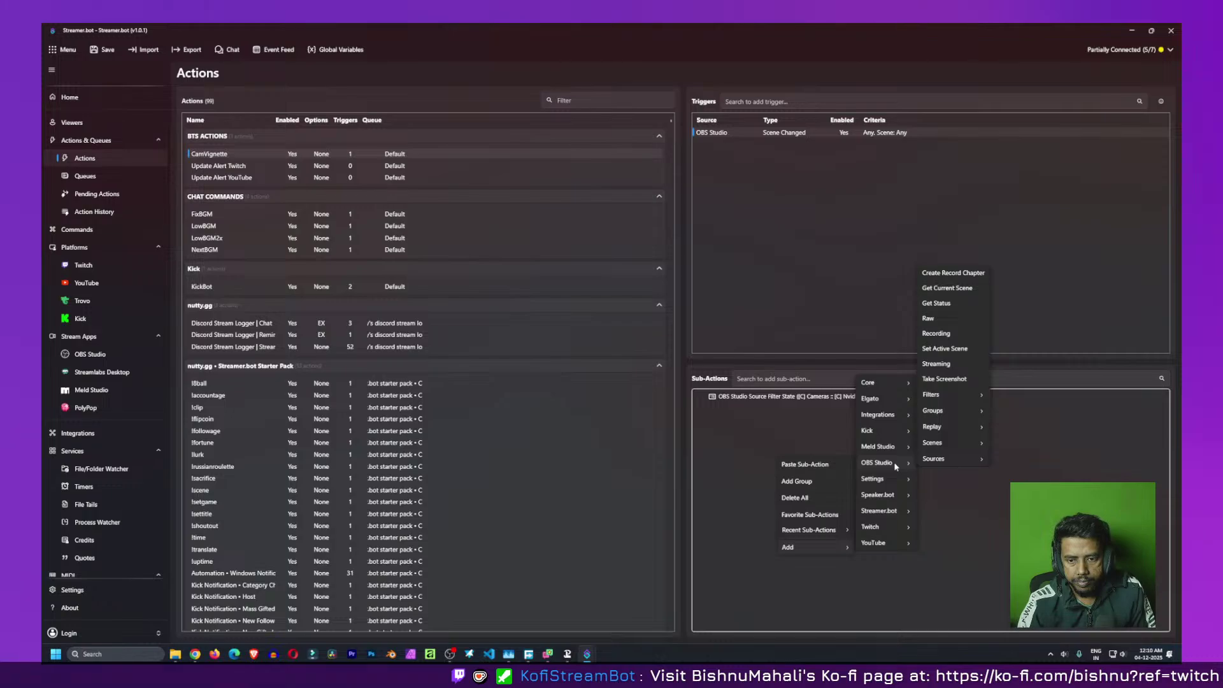
{"action": "mouse_move", "coordinate": [886, 382]}
{"action": "mouse_move", "coordinate": [942, 348]}
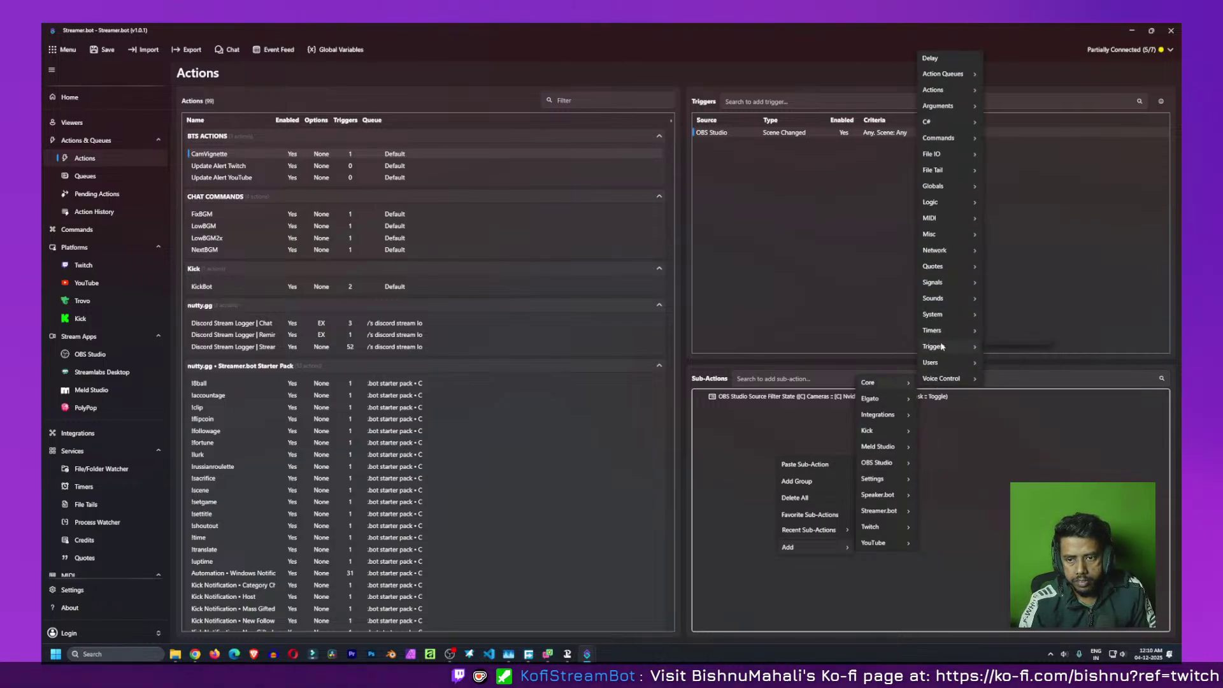
{"action": "mouse_move", "coordinate": [948, 223]}
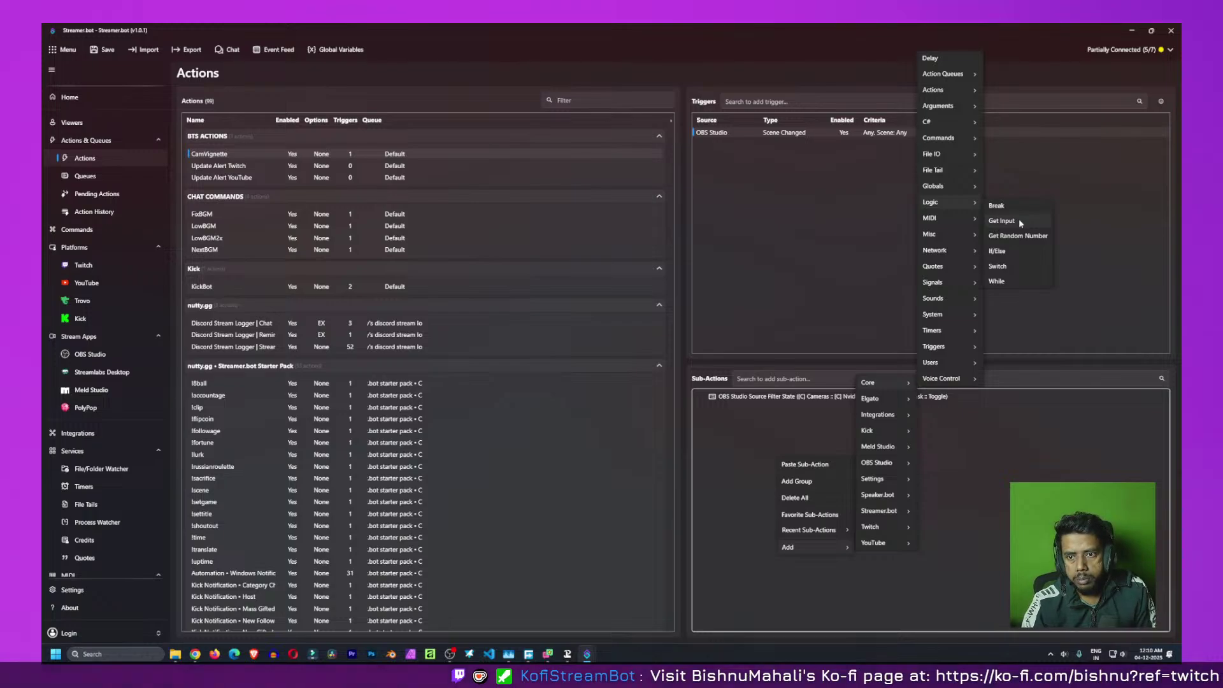
{"action": "left_click", "coordinate": [998, 251]}
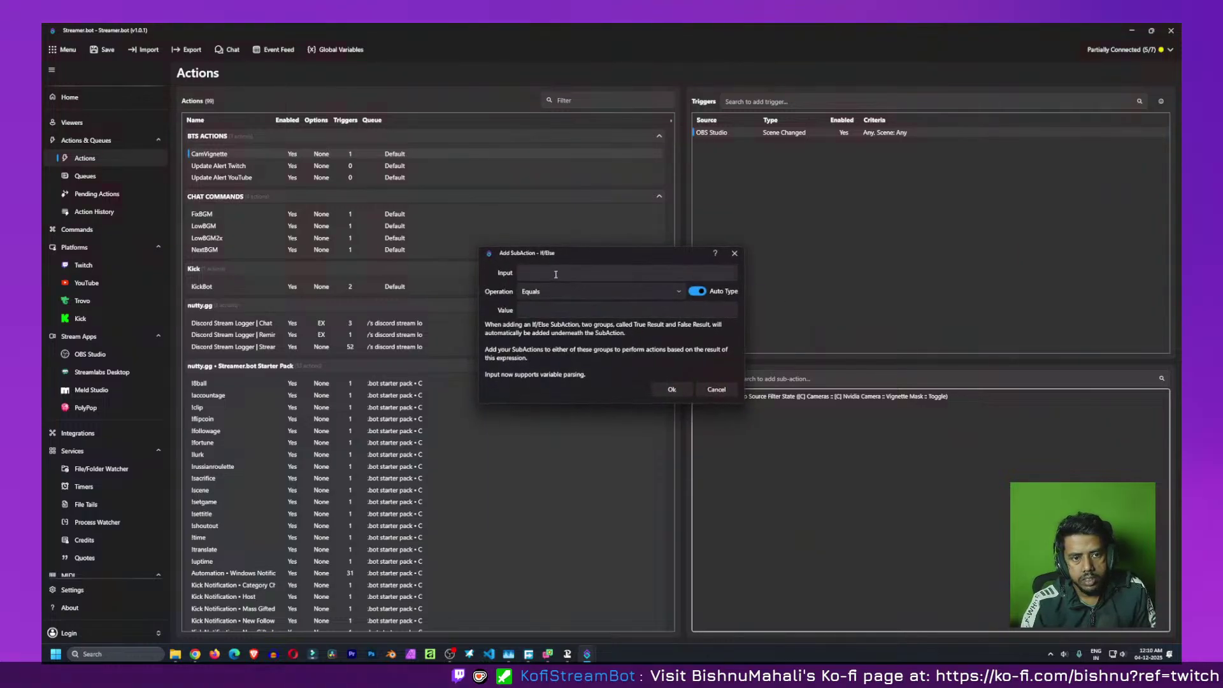
{"action": "left_click", "coordinate": [553, 273]}
{"action": "left_click_drag", "start_coordinate": [555, 253], "coordinate": [809, 428]}
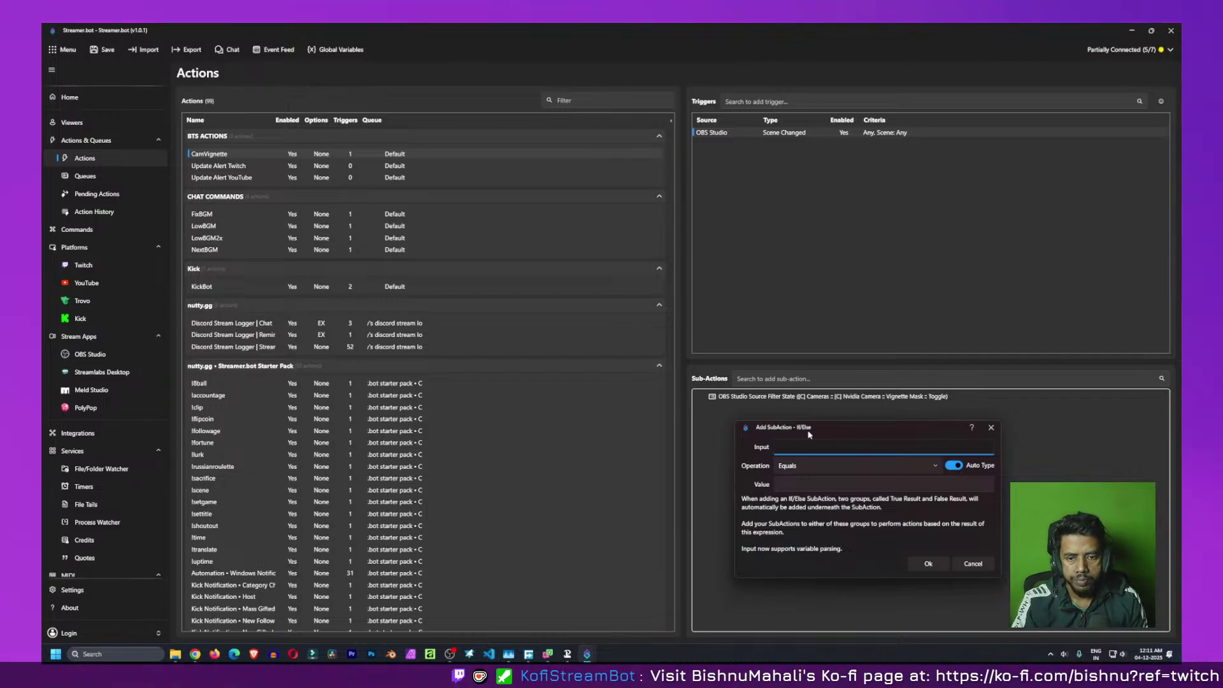
{"action": "left_click", "coordinate": [971, 564]}
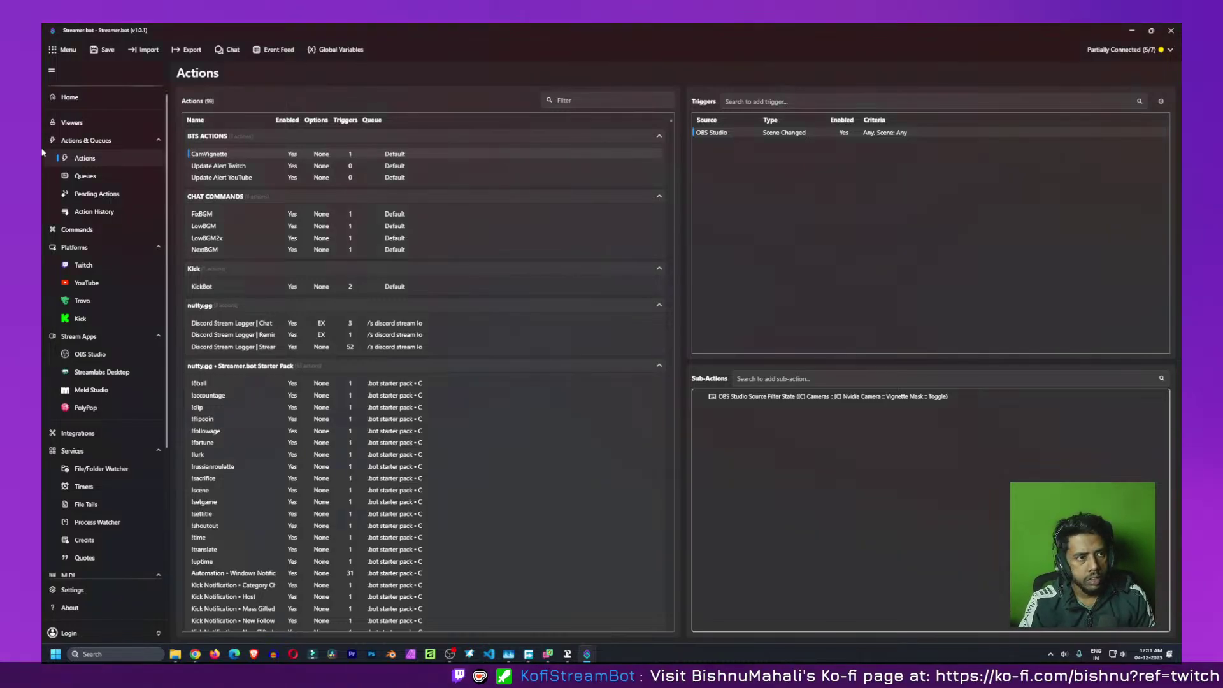
Inspect the variables of the oldest CamVignette run in the action history to find the OBS scene name variable
{"action": "left_click", "coordinate": [89, 212]}
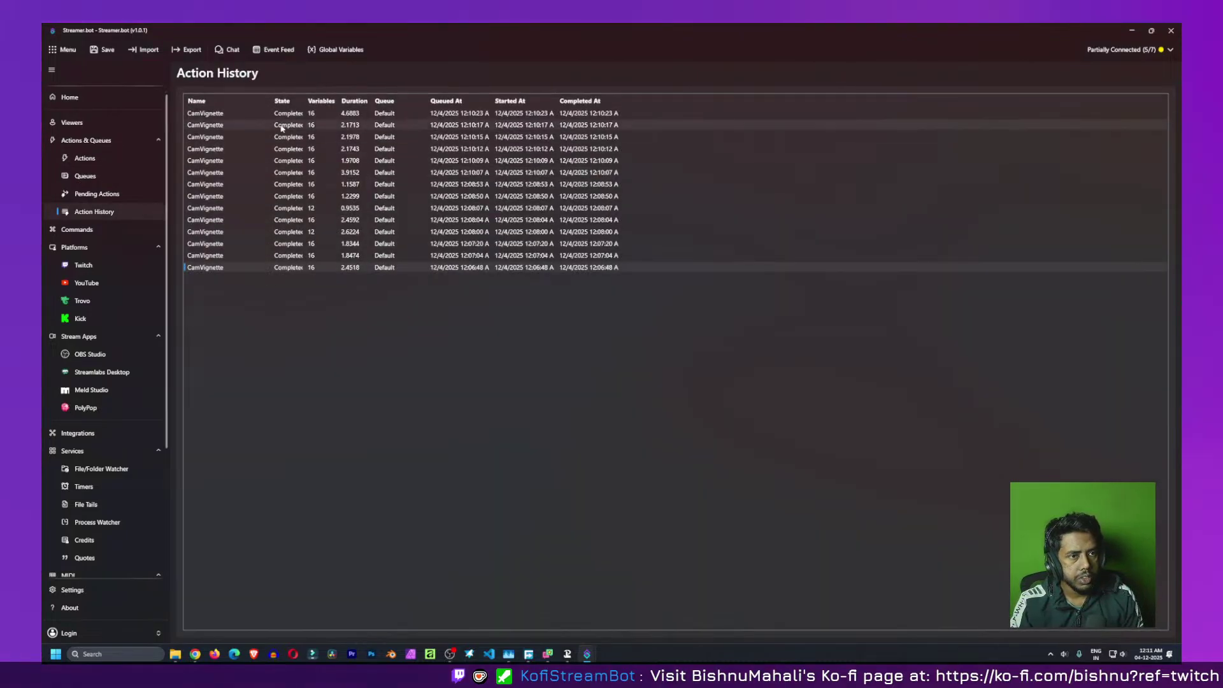
{"action": "double_click", "coordinate": [276, 269]}
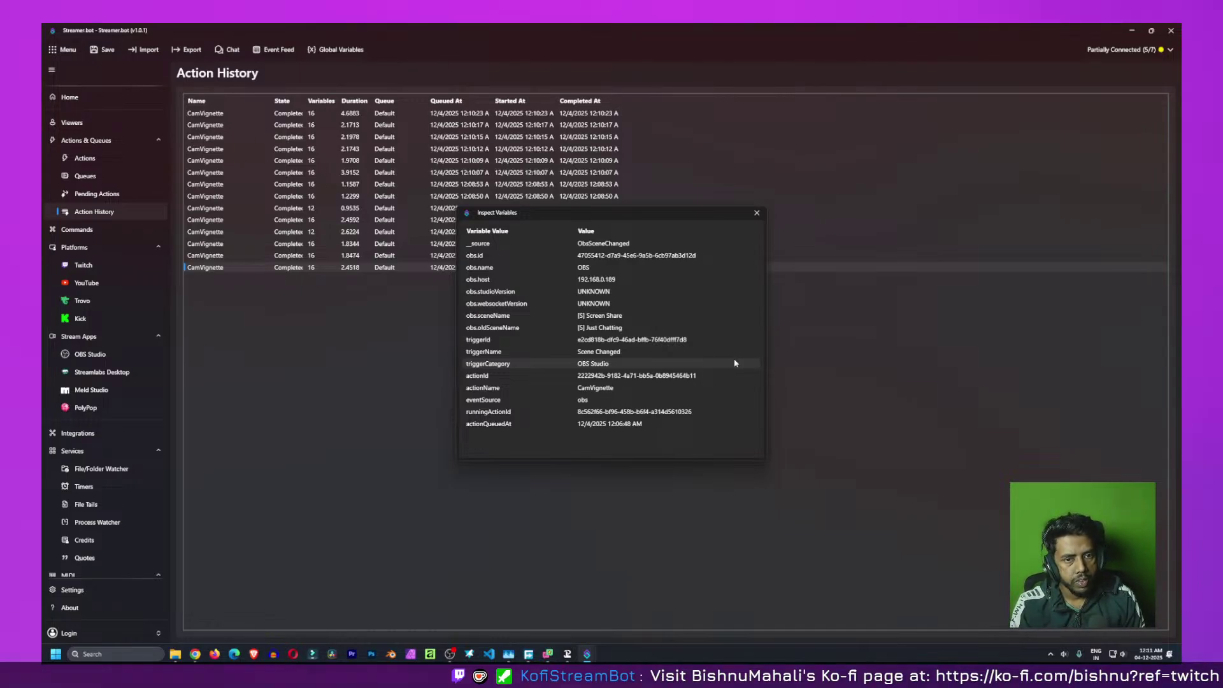
{"action": "left_click", "coordinate": [758, 215]}
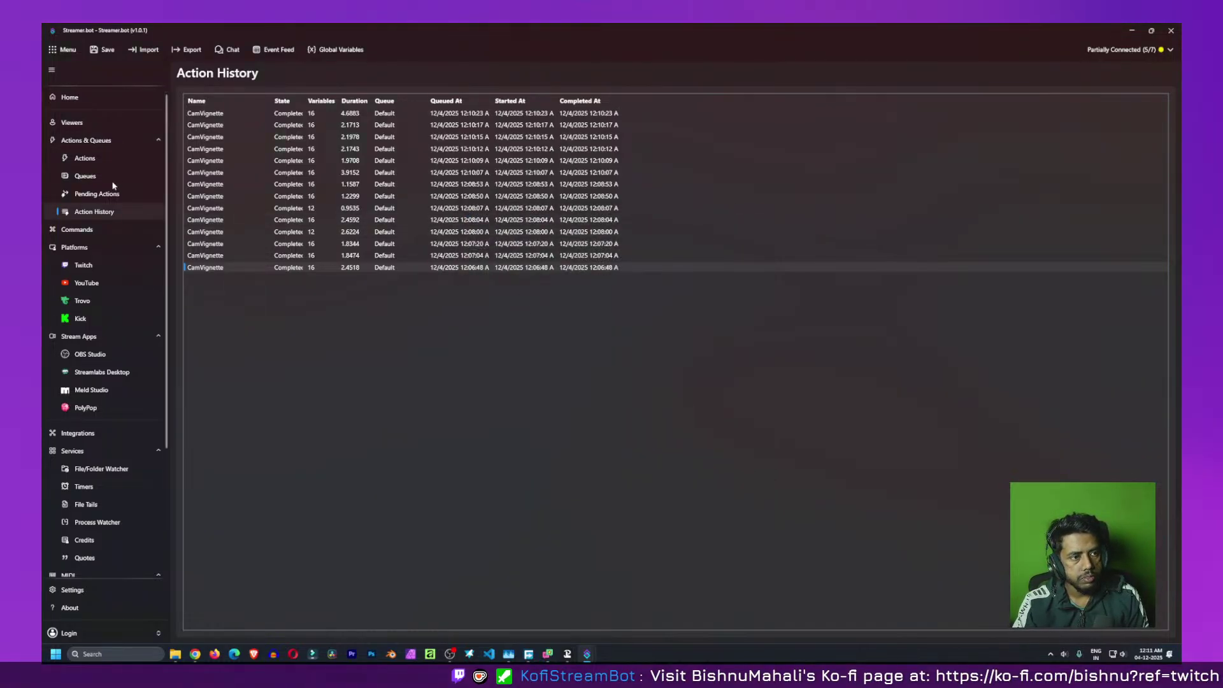
Start a new If/Else sub-action in the CamVignette action with obs.sceneName as its input
{"action": "left_click", "coordinate": [81, 163]}
{"action": "right_click", "coordinate": [750, 416]}
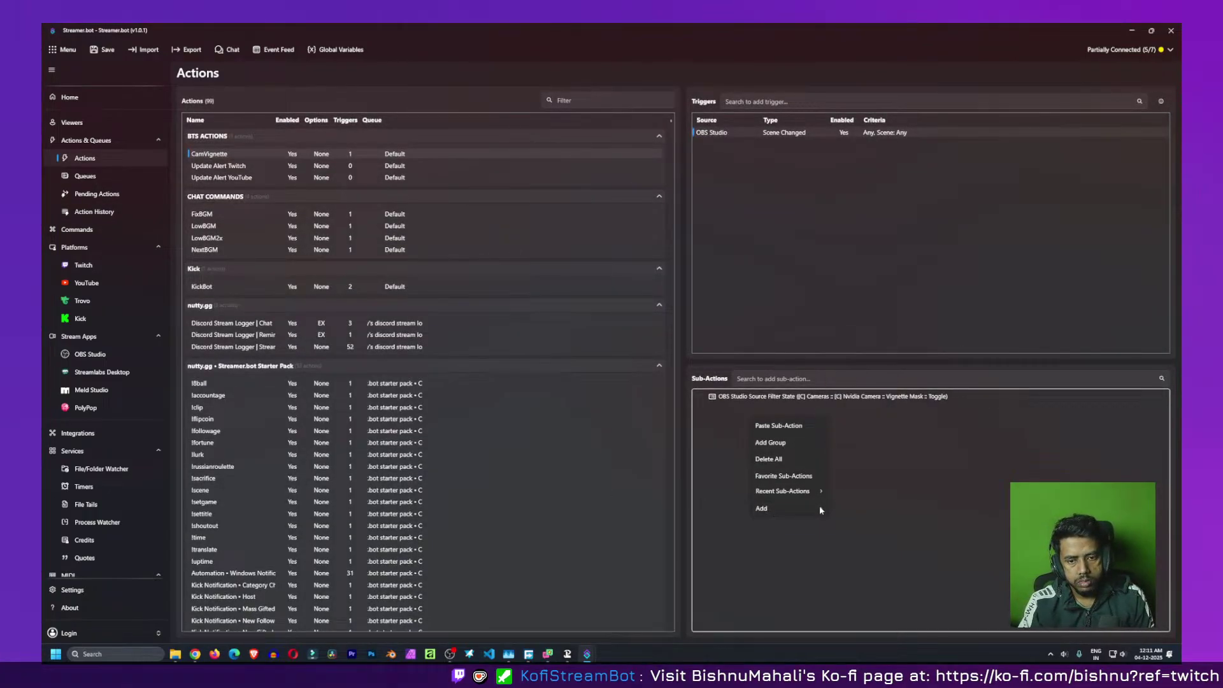
{"action": "mouse_move", "coordinate": [809, 508]}
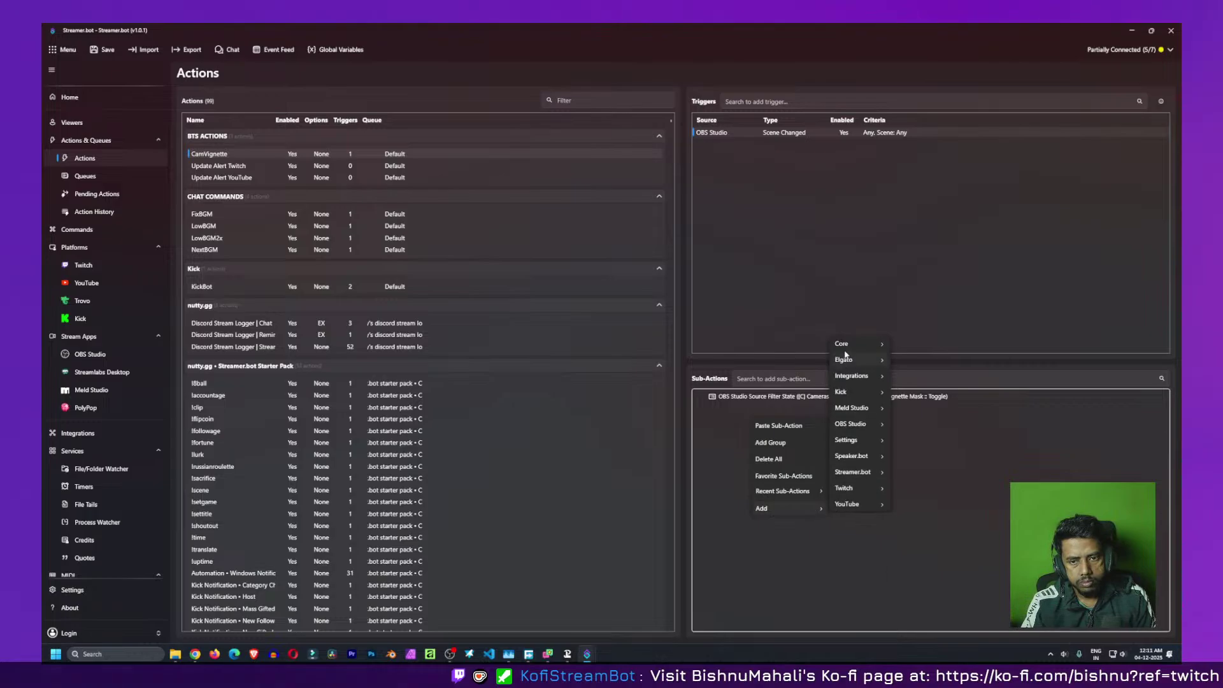
{"action": "mouse_move", "coordinate": [882, 342]}
{"action": "mouse_move", "coordinate": [930, 174]}
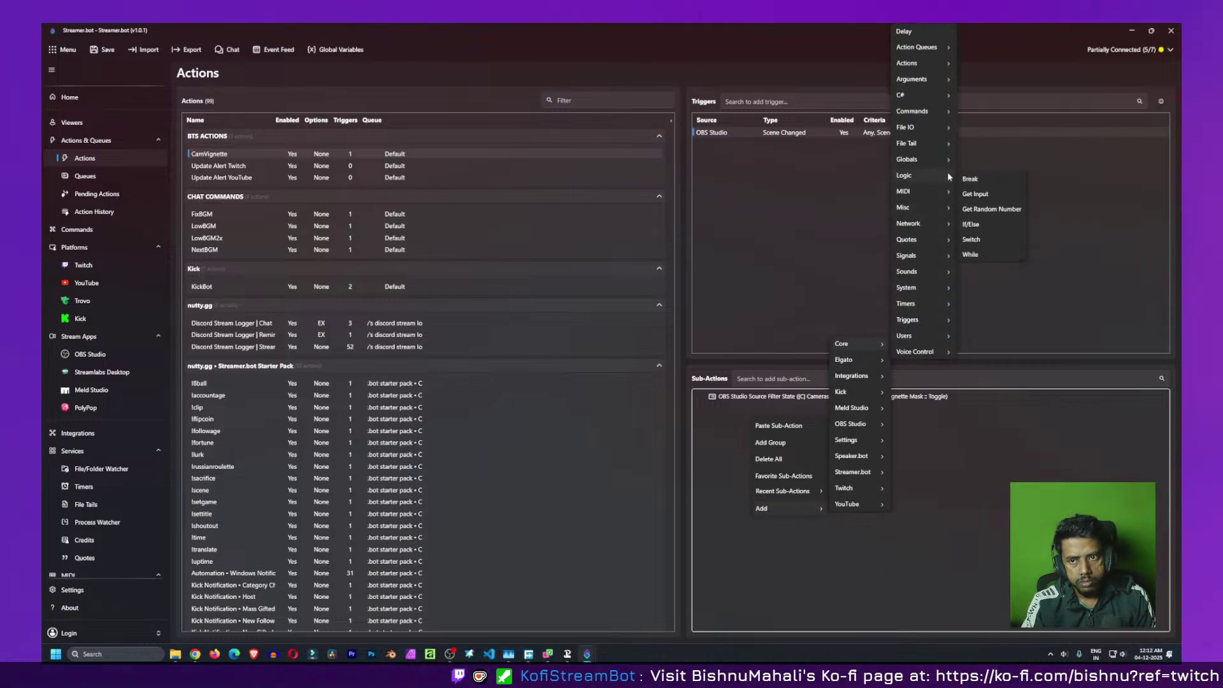
{"action": "left_click", "coordinate": [973, 226]}
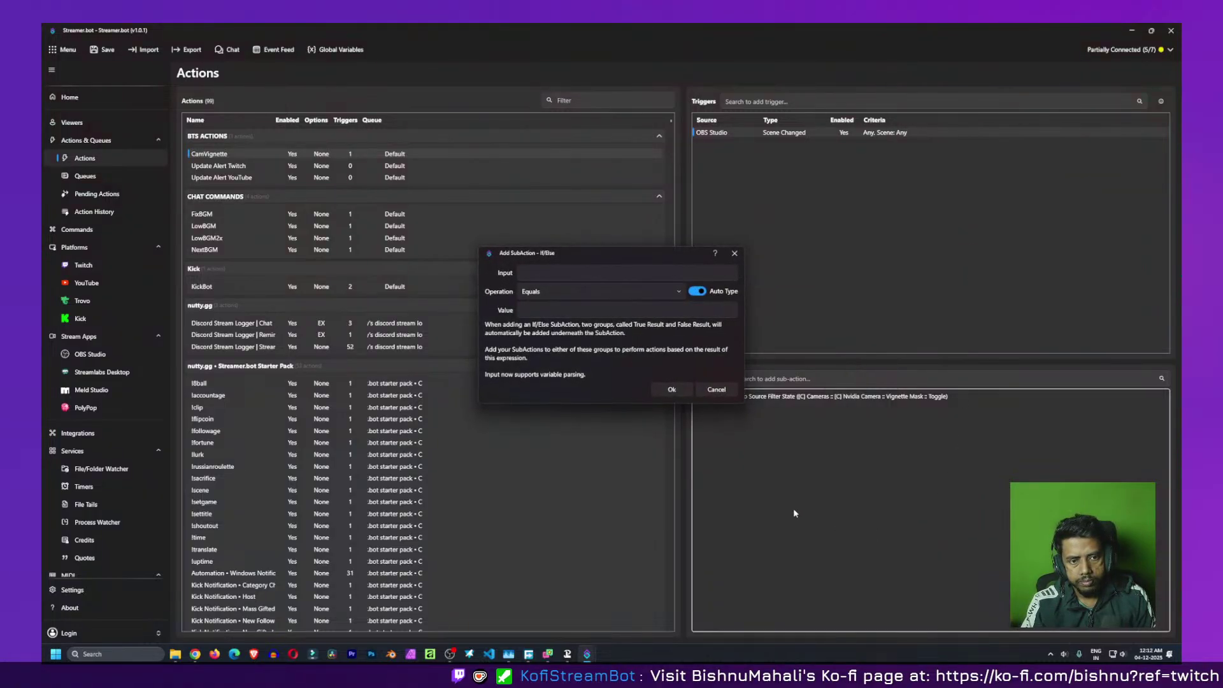
{"action": "left_click", "coordinate": [556, 273]}
{"action": "type", "text": "obs.sceneName"}
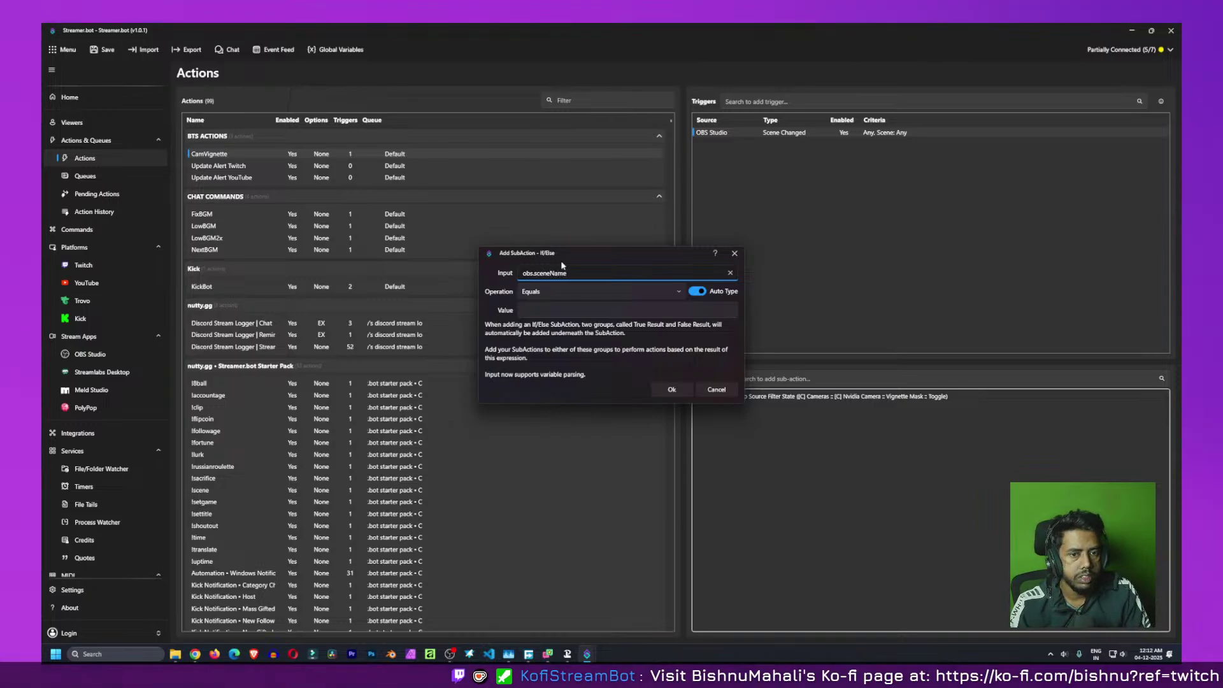
Keep the Equals operation, set the comparison value to "[S] Just Chatting" and add the If/Else sub-action
{"action": "left_click", "coordinate": [564, 296]}
{"action": "left_click", "coordinate": [563, 311]}
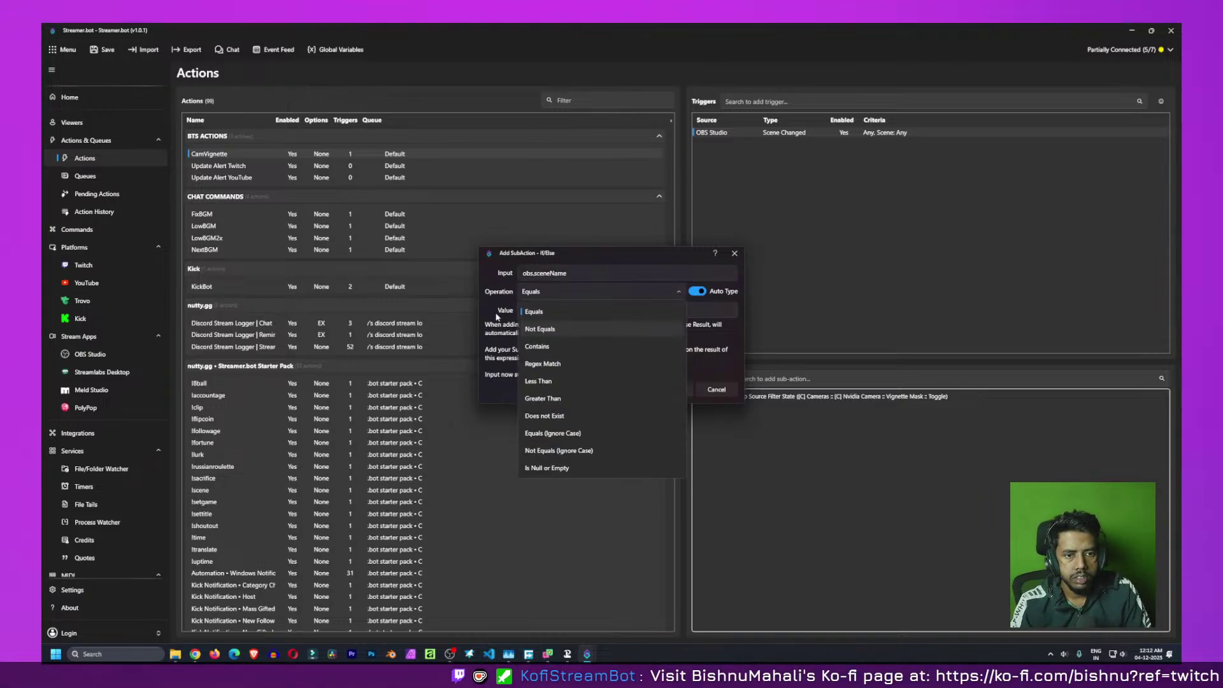
{"action": "left_click", "coordinate": [547, 311]}
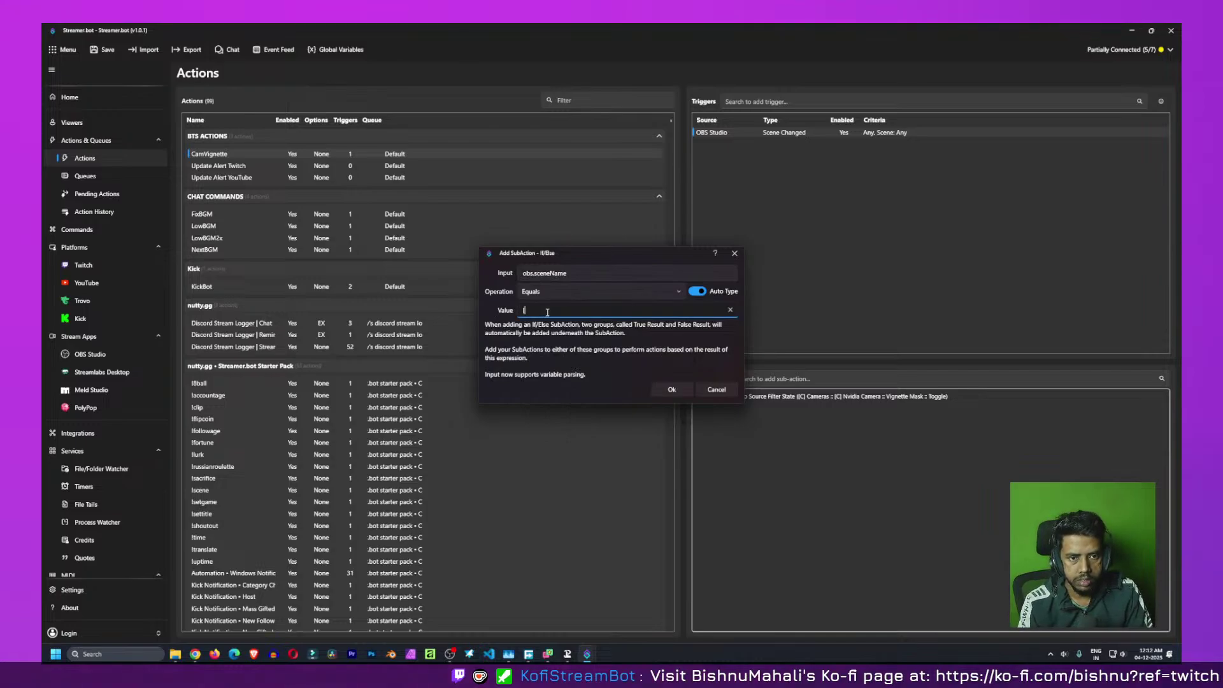
{"action": "type", "text": "["}
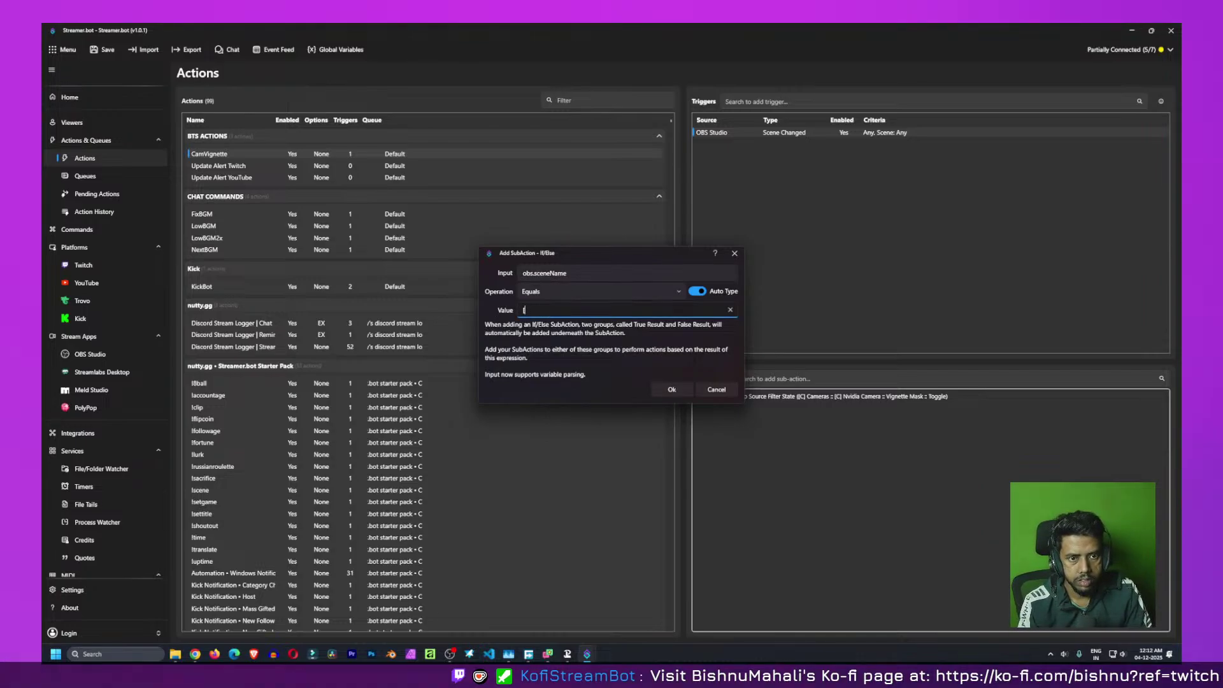
{"action": "type", "text": "S"}
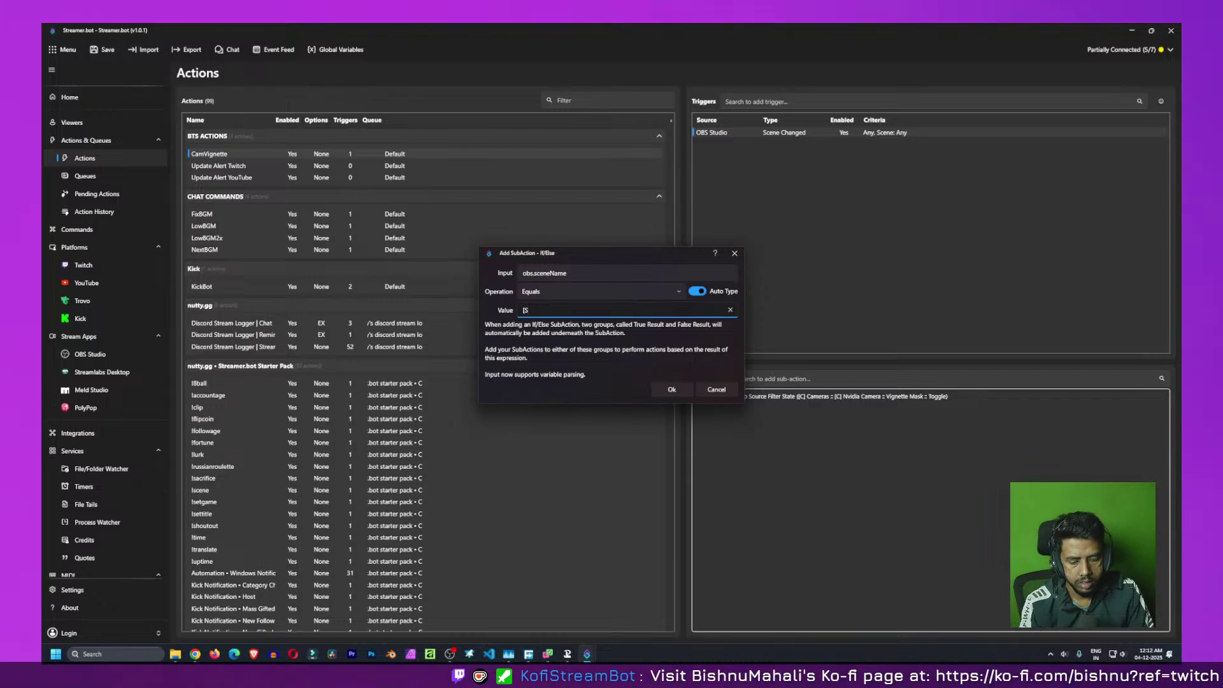
{"action": "type", "text": "] Just Chatting"}
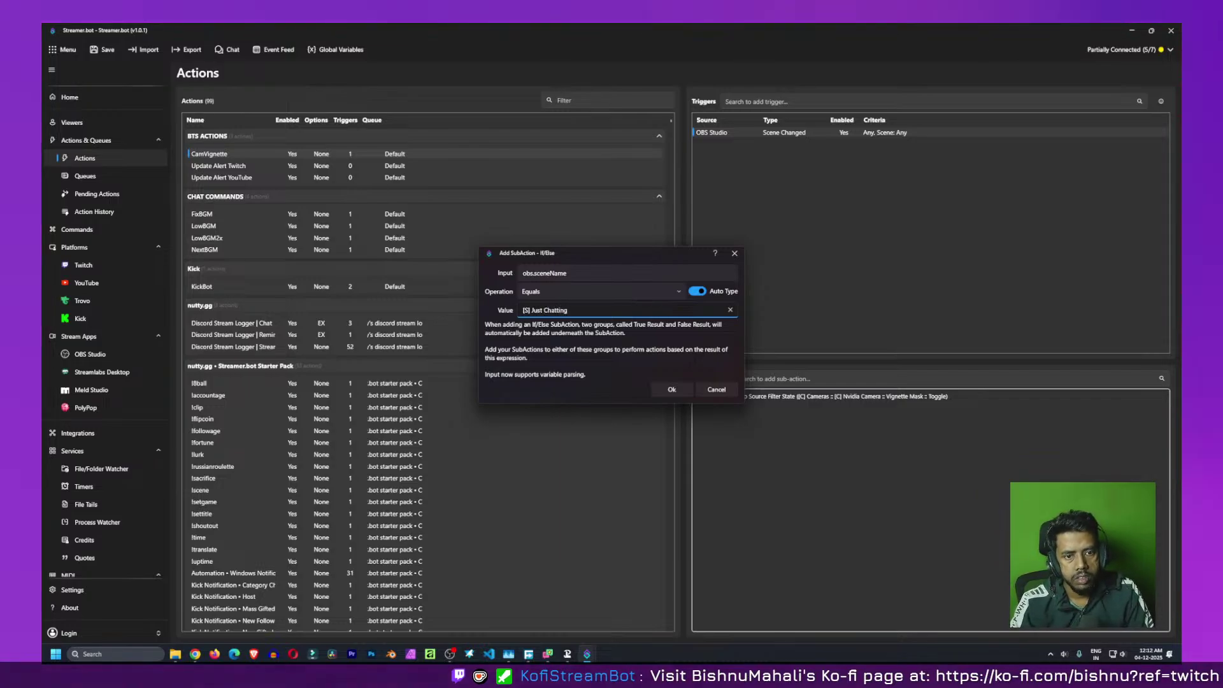
{"action": "left_click", "coordinate": [672, 390]}
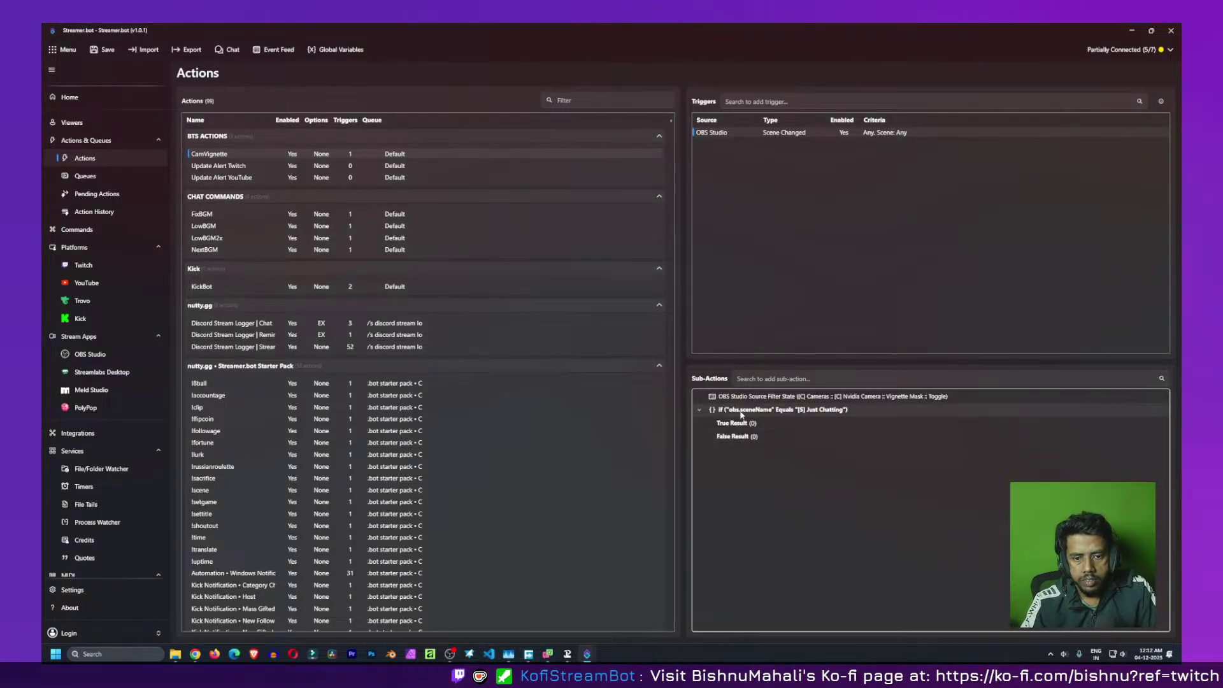
Set the Vignette Mask filter sub-action's state to Visible and move it into the True Result branch
{"action": "left_click", "coordinate": [762, 402]}
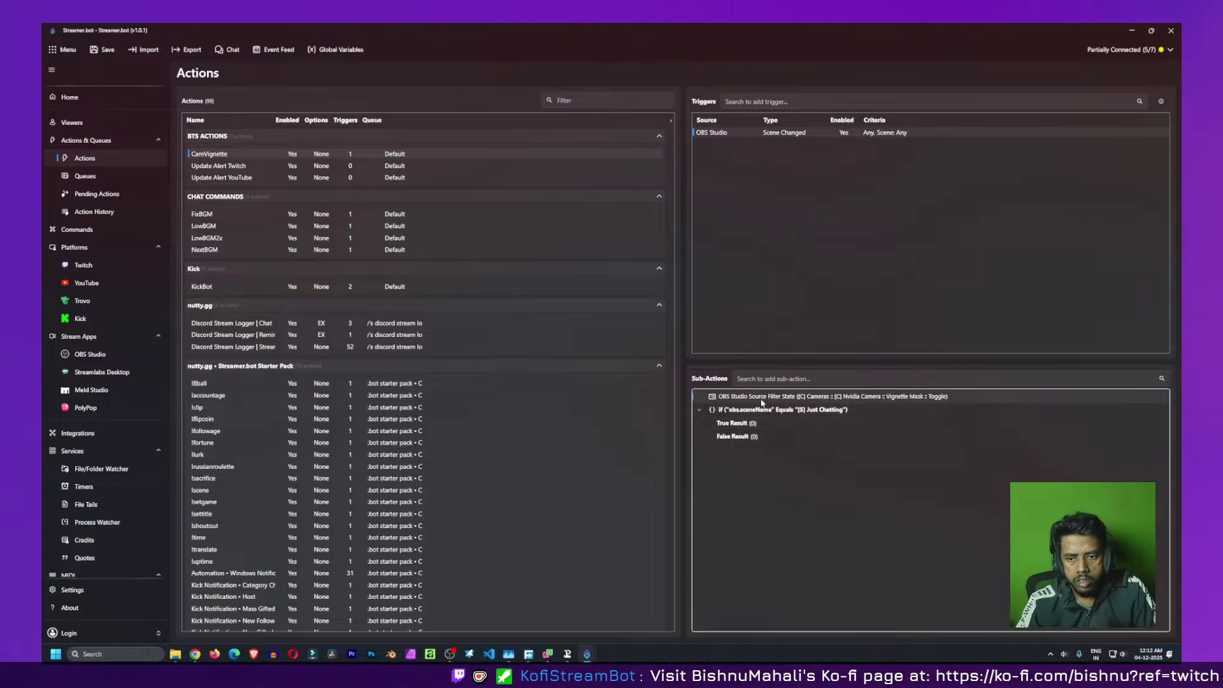
{"action": "double_click", "coordinate": [762, 401]}
{"action": "left_click", "coordinate": [542, 360]}
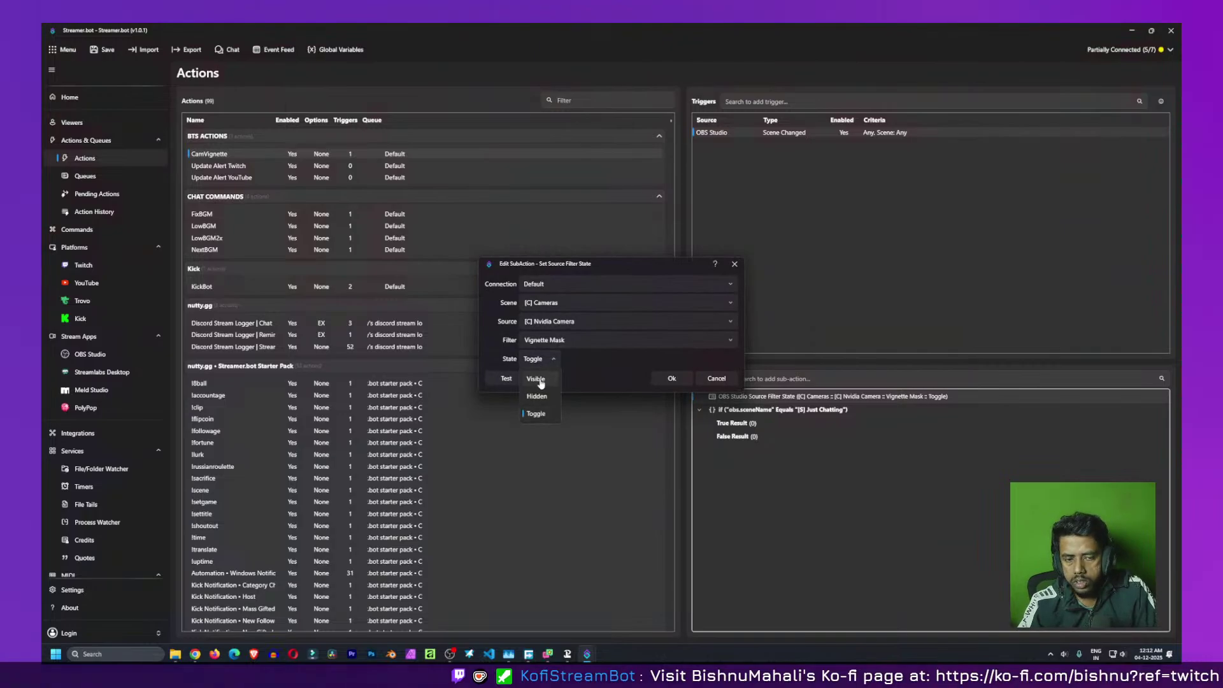
{"action": "left_click", "coordinate": [536, 379]}
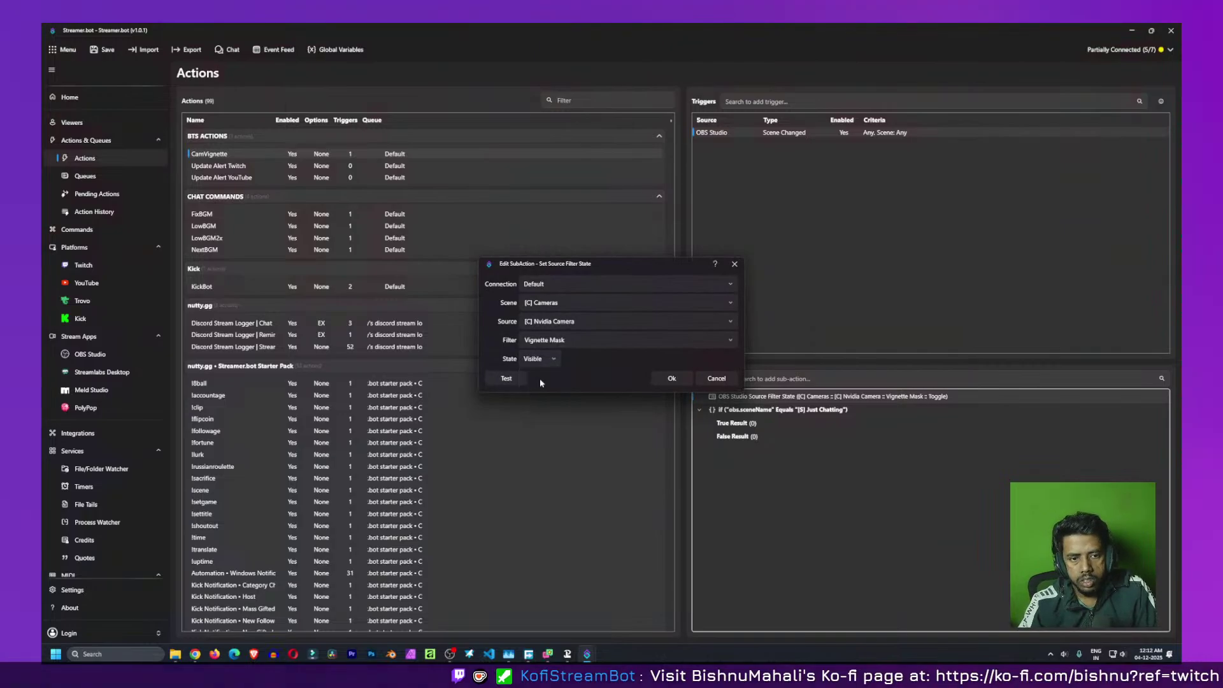
{"action": "left_click", "coordinate": [672, 379]}
{"action": "left_click_drag", "start_coordinate": [771, 401], "coordinate": [741, 430]}
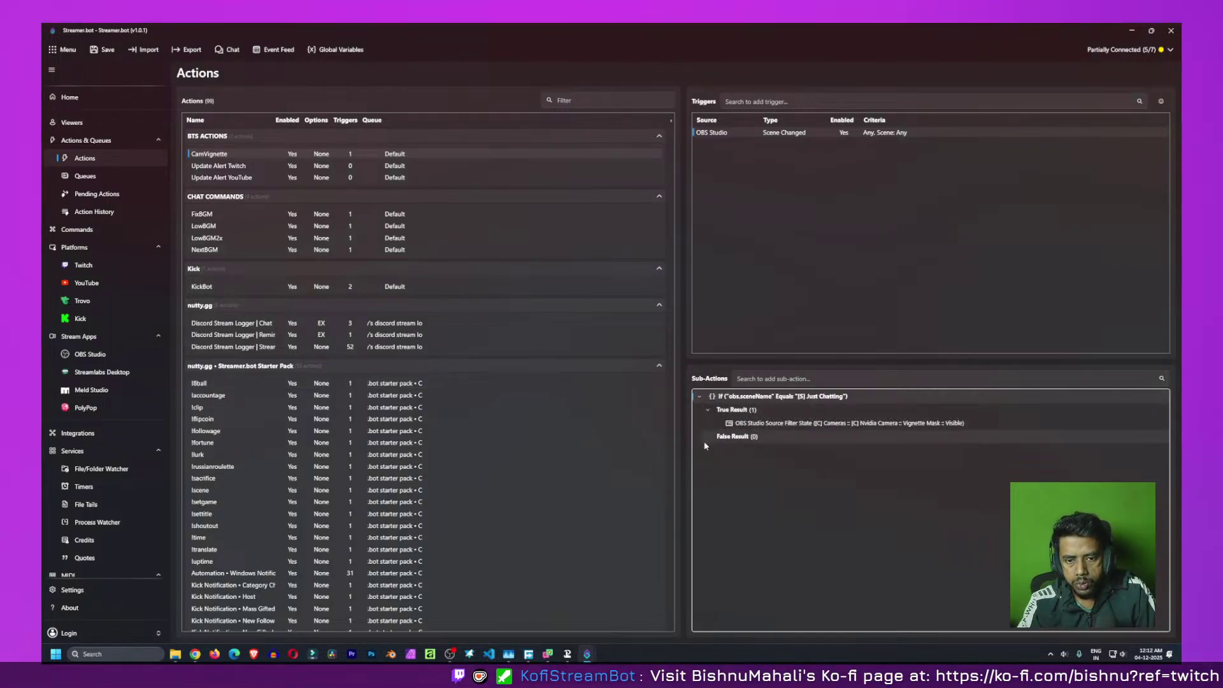
Duplicate the Vignette Mask filter sub-action and move the copy into the False Result branch
{"action": "right_click", "coordinate": [900, 549]}
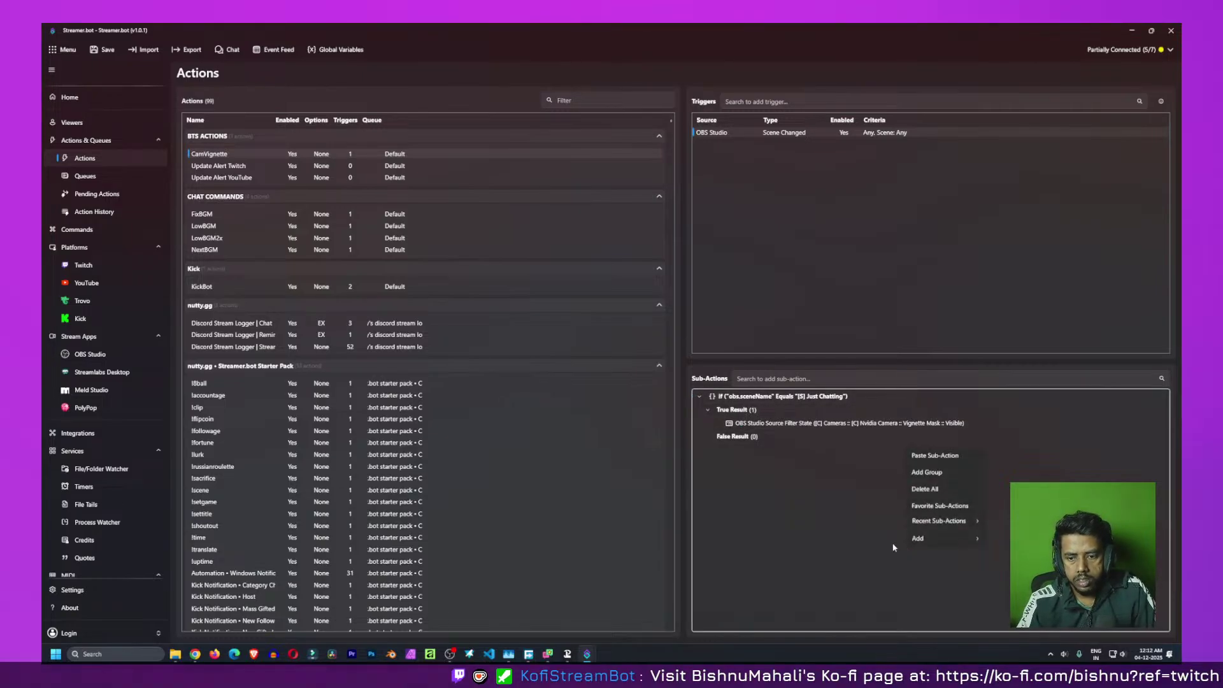
{"action": "left_click", "coordinate": [853, 512]}
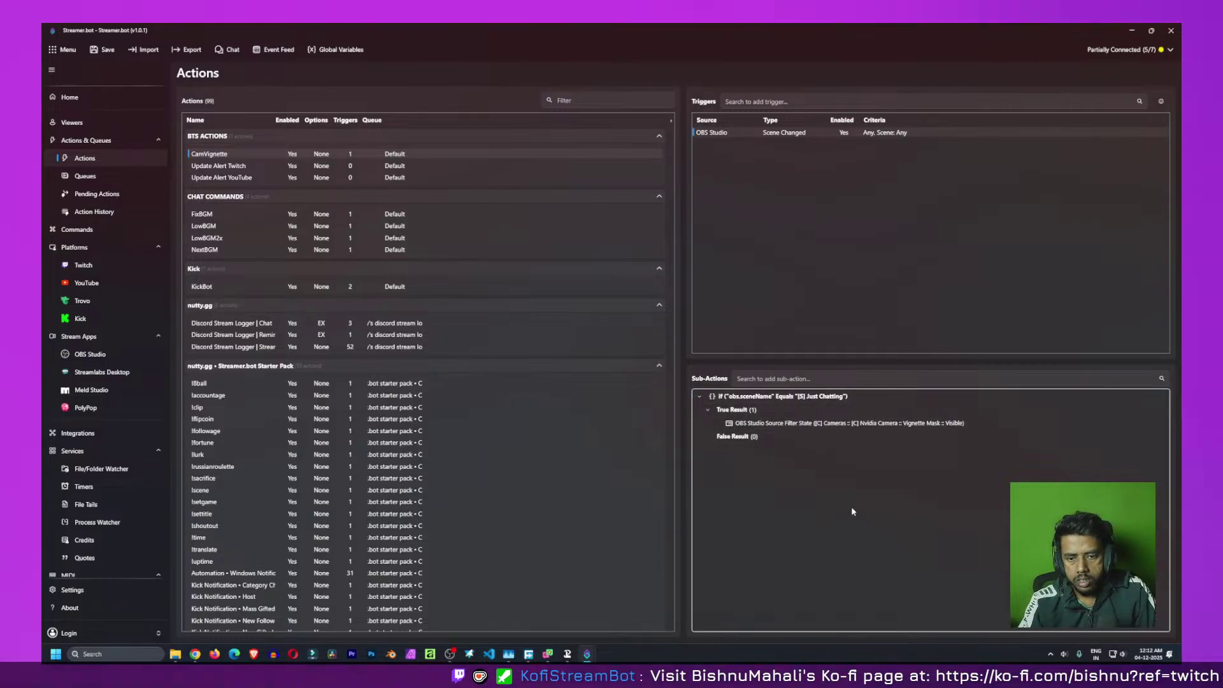
{"action": "right_click", "coordinate": [803, 425]}
{"action": "left_click", "coordinate": [812, 482]}
{"action": "left_click_drag", "start_coordinate": [787, 441], "coordinate": [759, 456]}
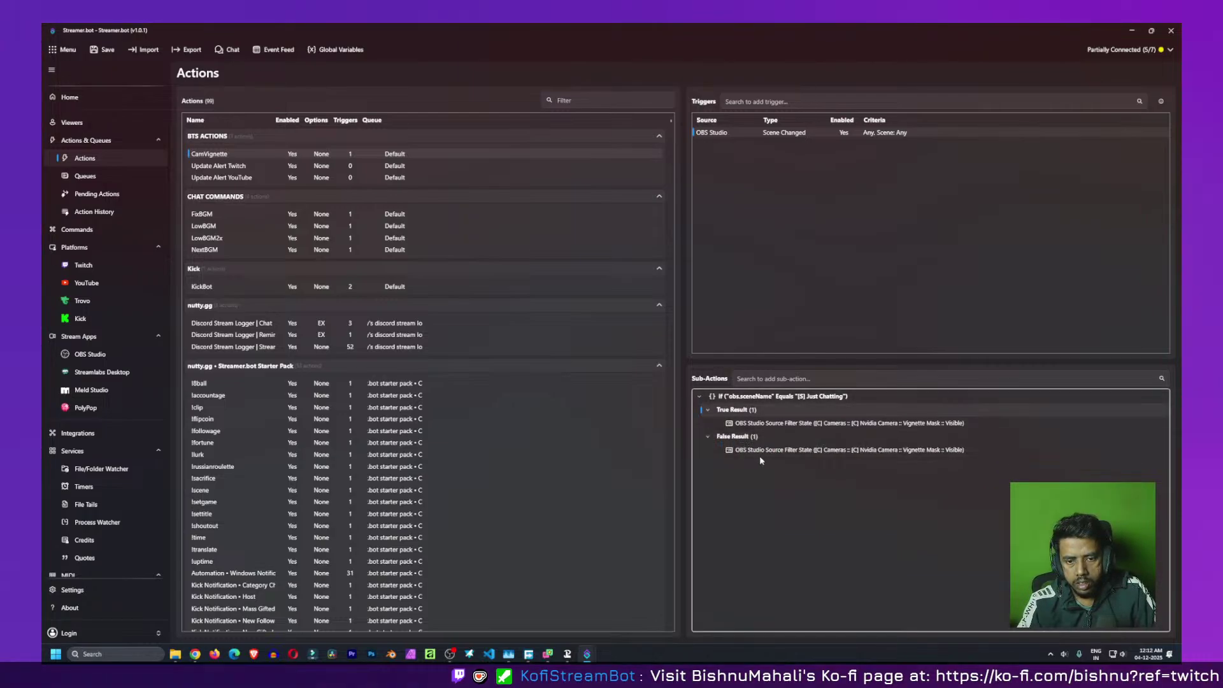
Set the state of the Vignette Mask filter sub-action in the False Result branch to Hidden
{"action": "double_click", "coordinate": [830, 451]}
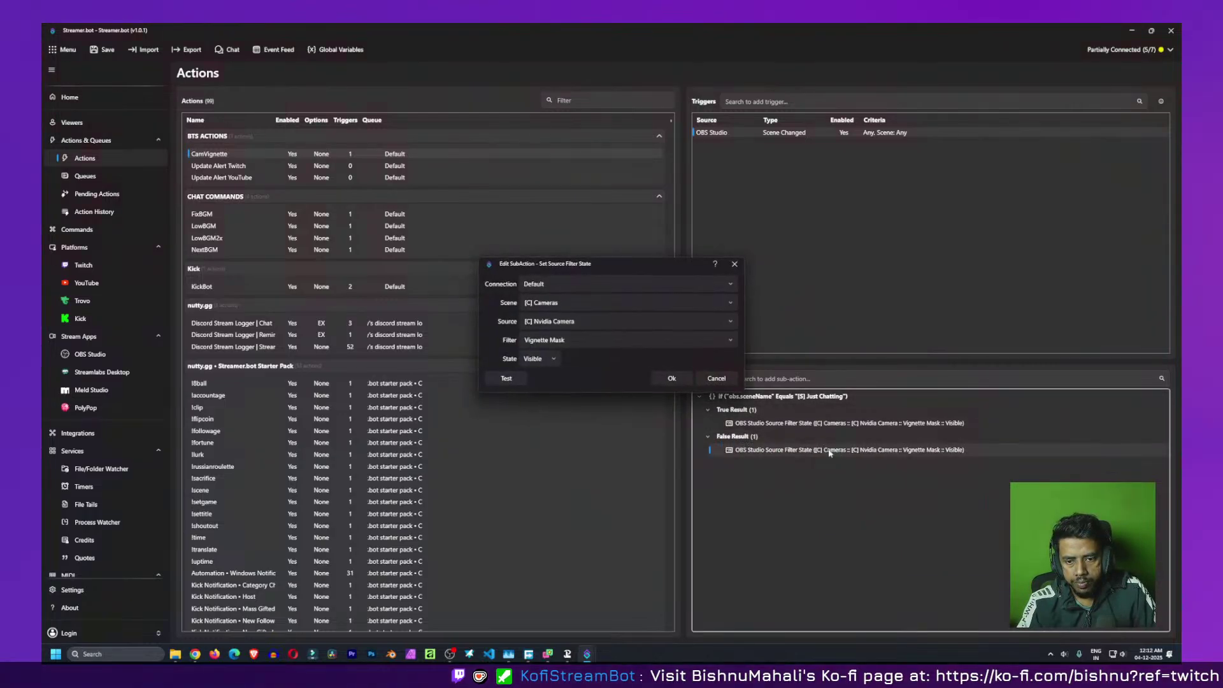
{"action": "left_click", "coordinate": [541, 360]}
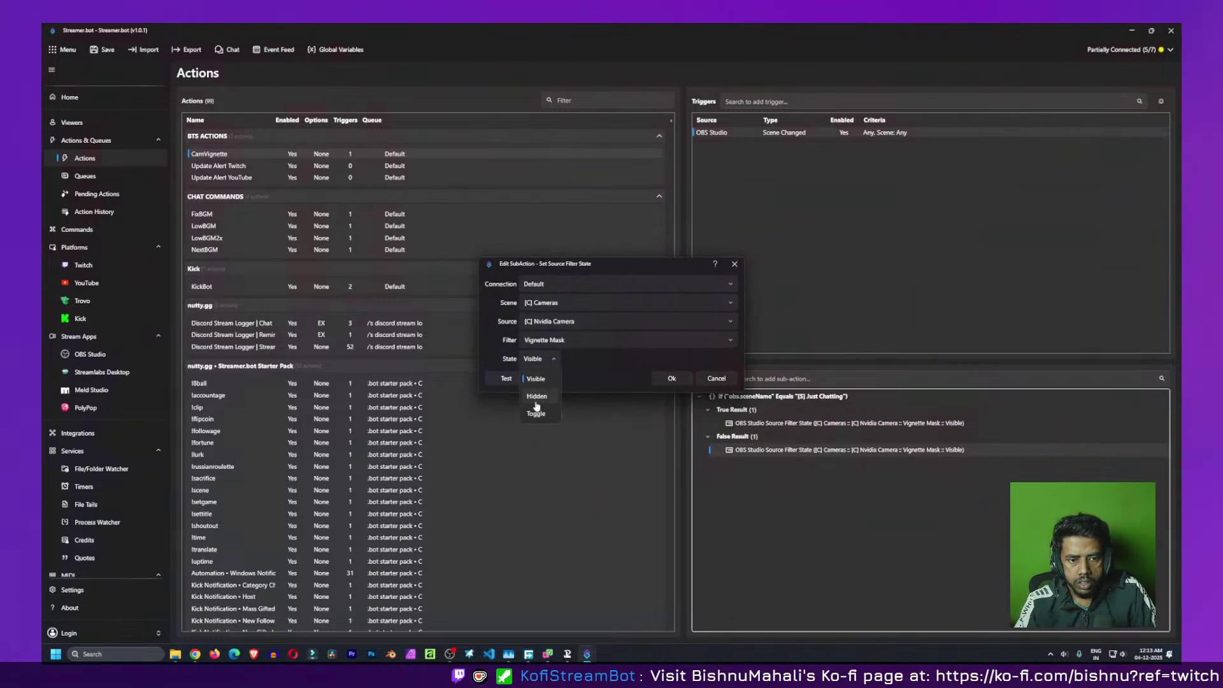
{"action": "left_click", "coordinate": [537, 397]}
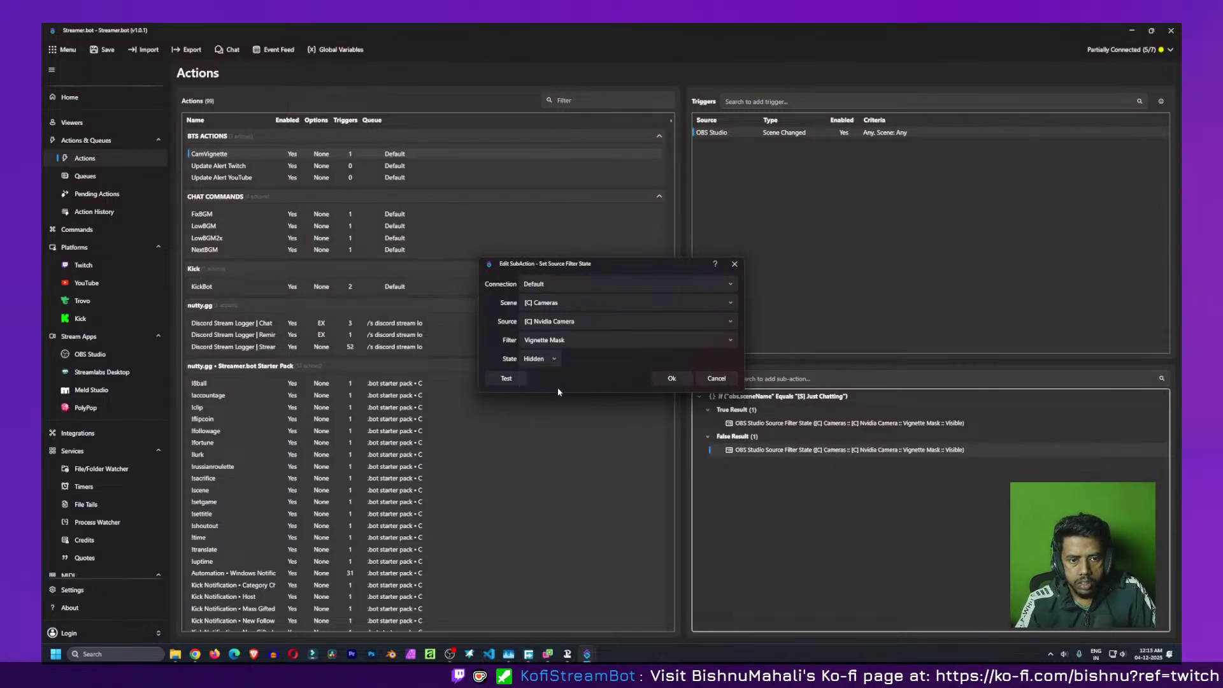
{"action": "left_click", "coordinate": [670, 378]}
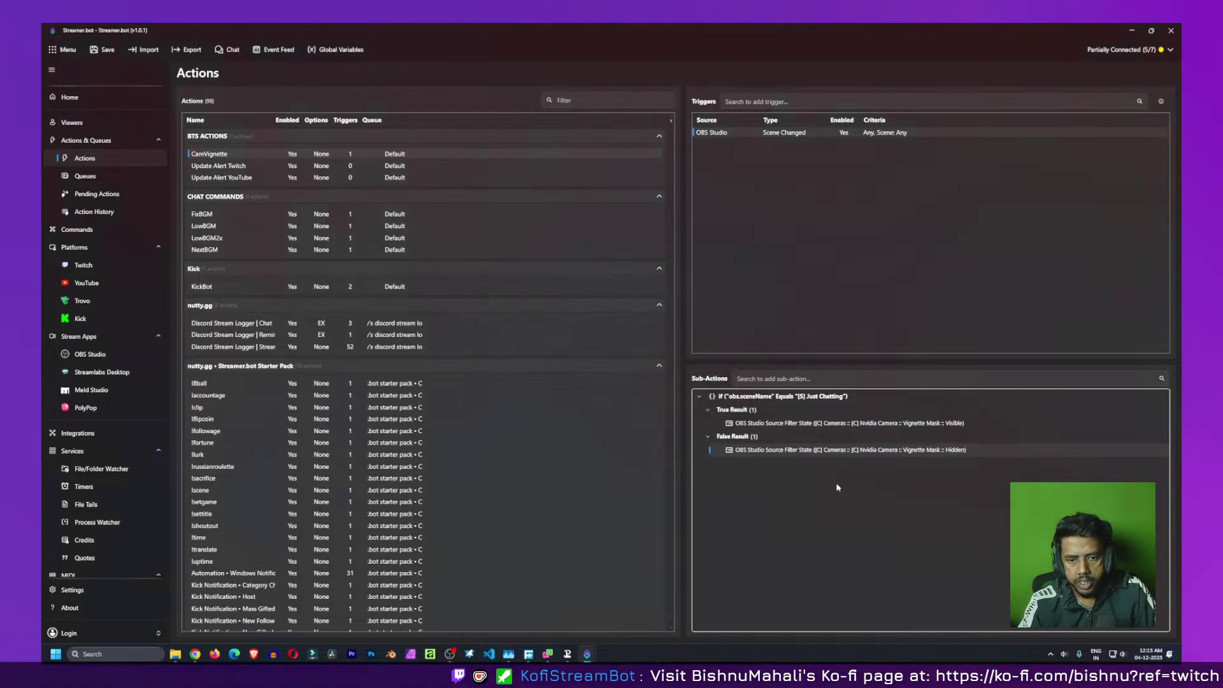
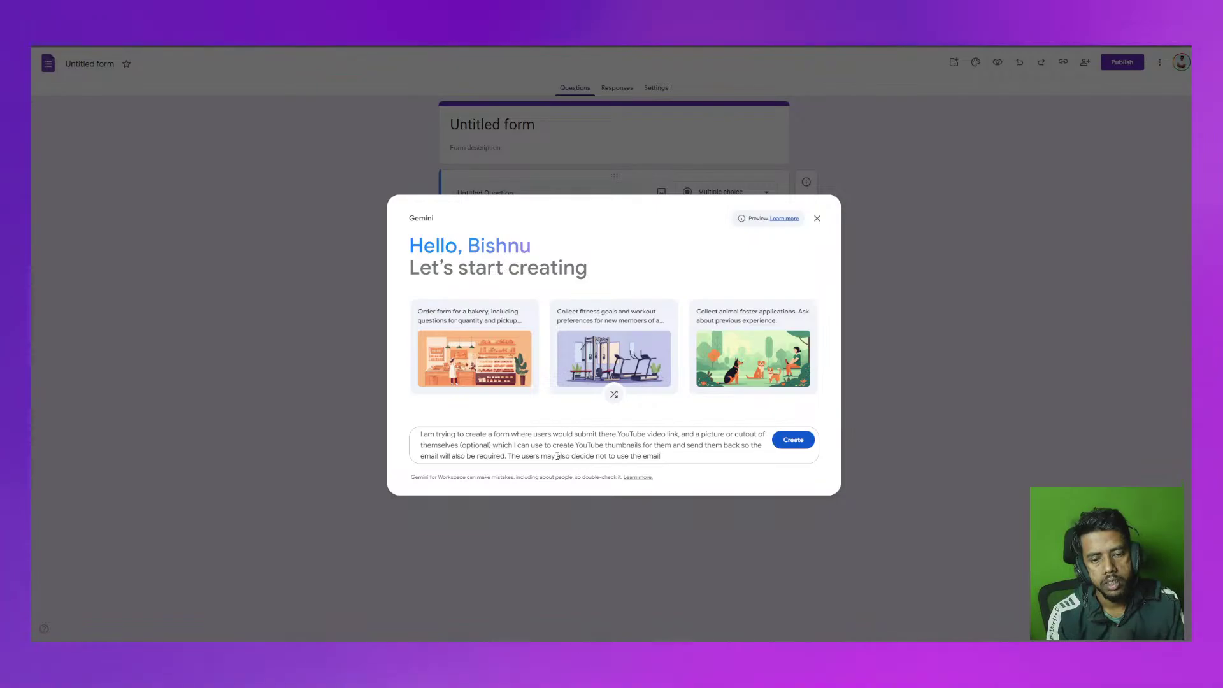
In Google Forms, continue the Gemini form prompt with "by joining my discord channel"
{"action": "type", "text": "joining the"}
{"action": "key", "text": "BackSpace"}
{"action": "key", "text": "BackSpace"}
{"action": "key", "text": "BackSpace"}
{"action": "key", "text": "BackSpace"}
{"action": "type", "text": "my"}
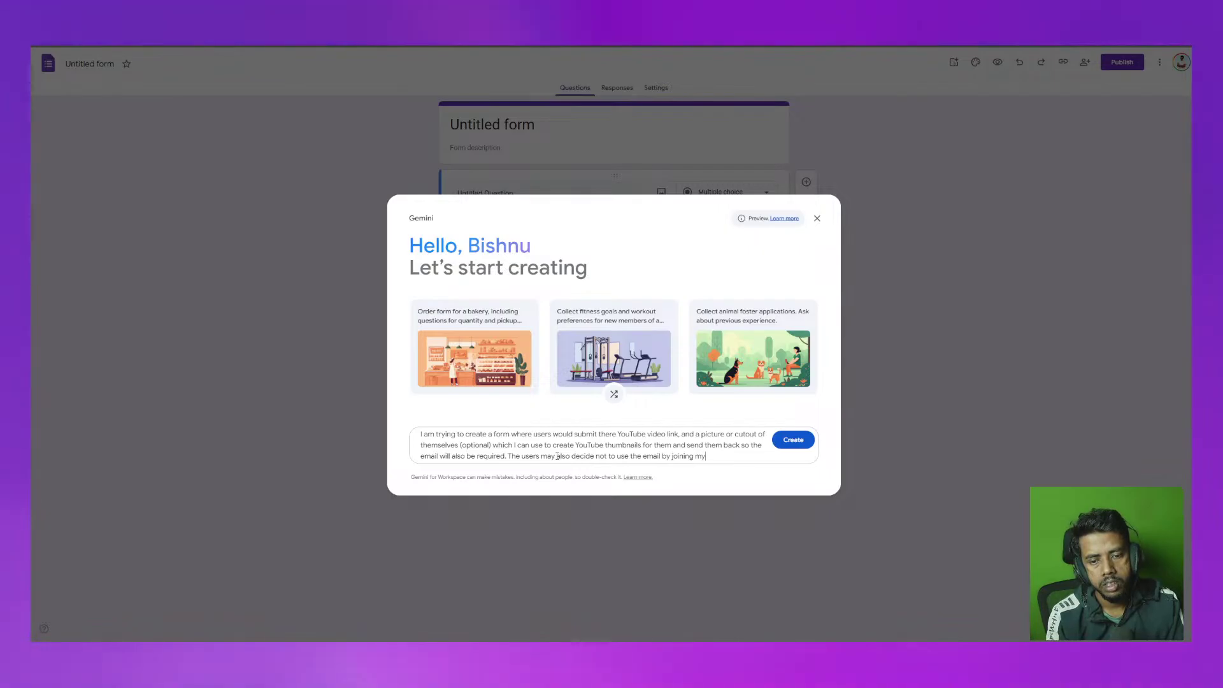
{"action": "type", "text": " discord and"}
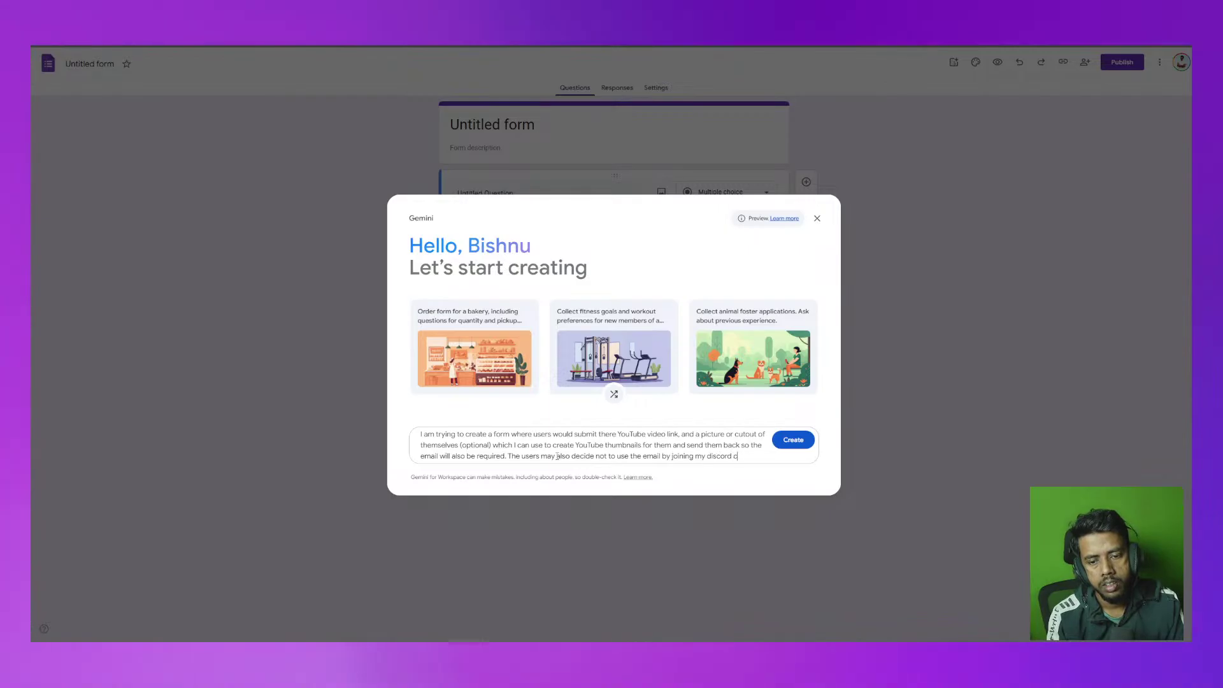
{"action": "type", "text": "annel"}
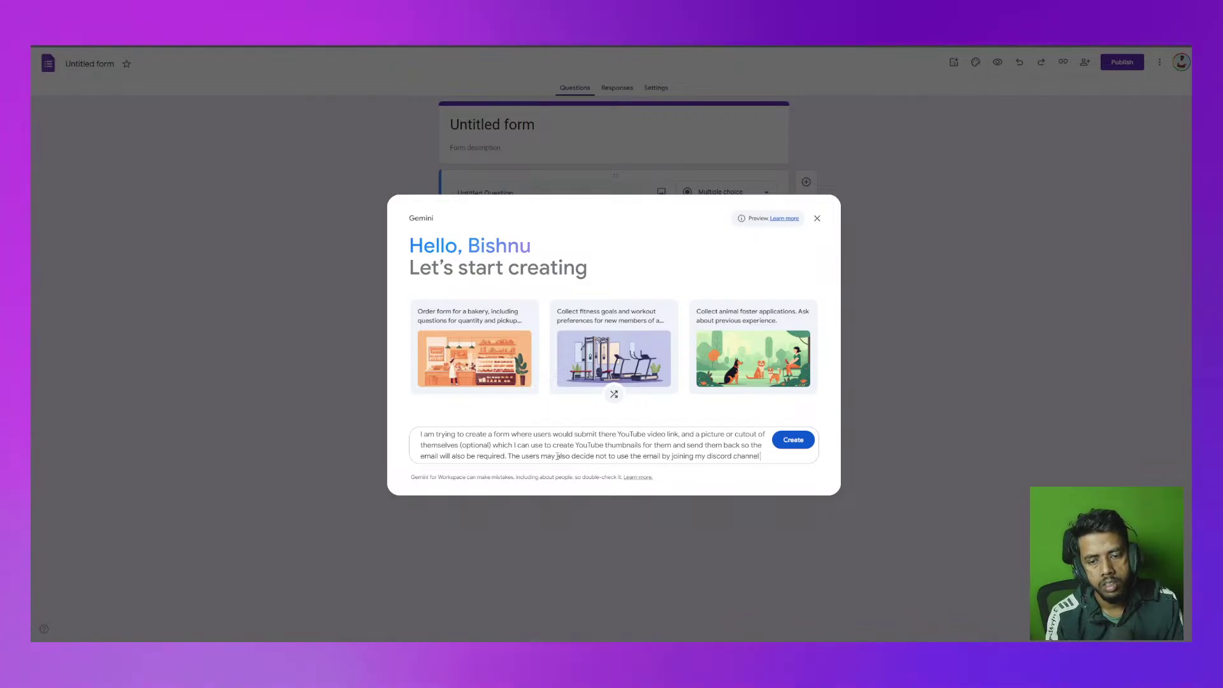
Extend the prompt with "where I would send the thumbnail to them in this channel:" followed by the copied Discord channel link
{"action": "type", "text": " where I would"}
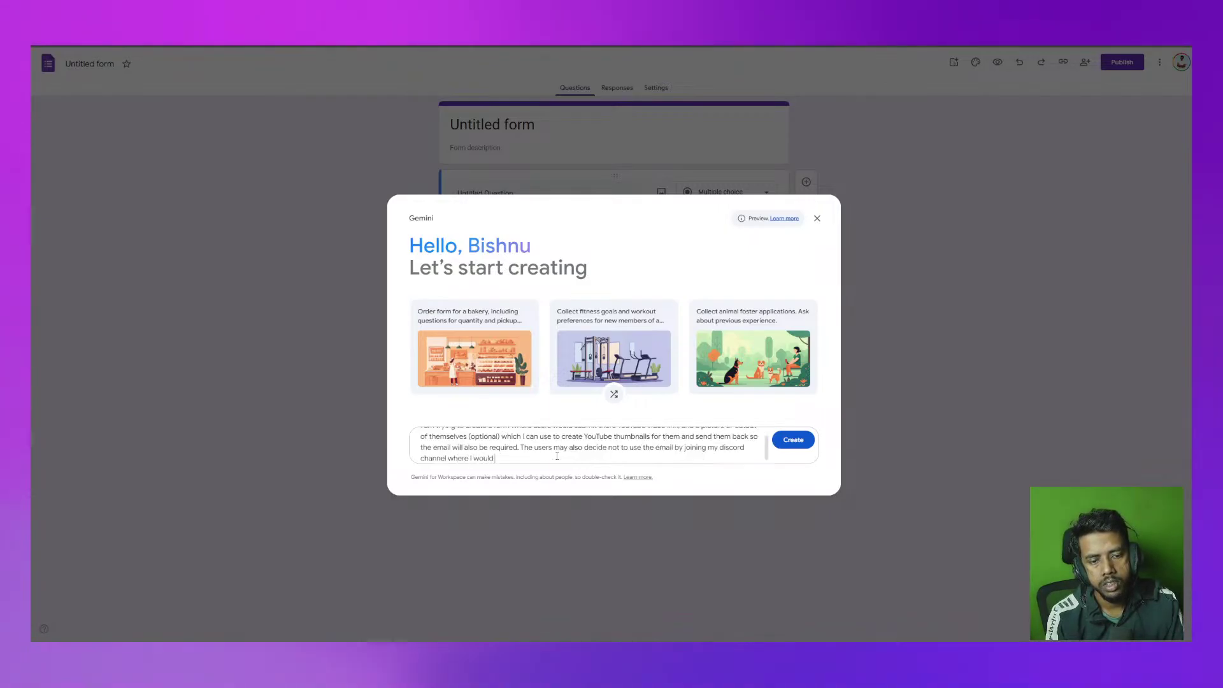
{"action": "type", "text": " send t"}
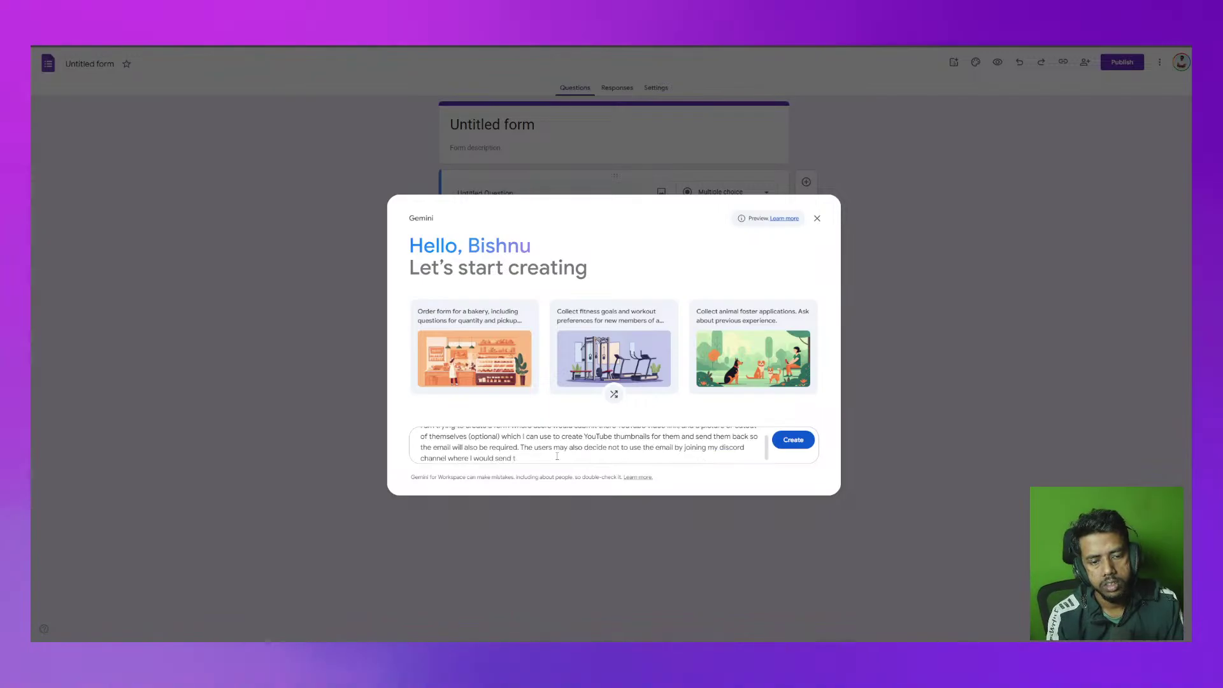
{"action": "type", "text": "he t"}
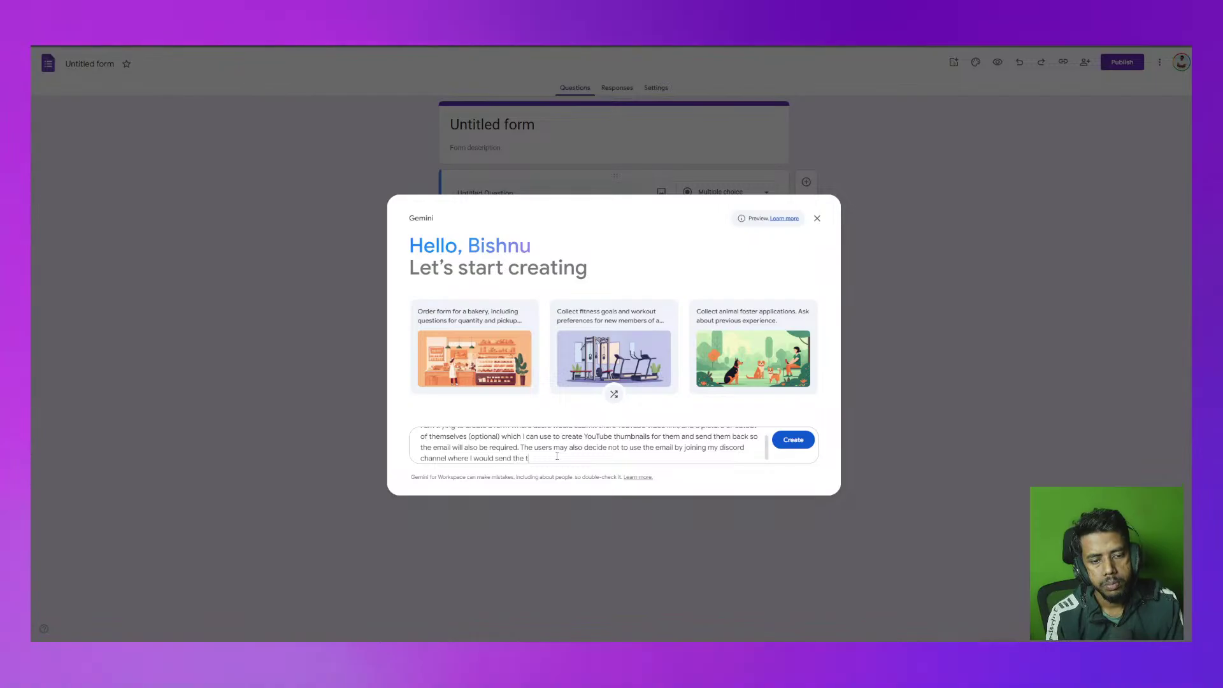
{"action": "type", "text": "humbnail to them in "}
{"action": "type", "text": "this"}
{"action": "type", "text": " channel"}
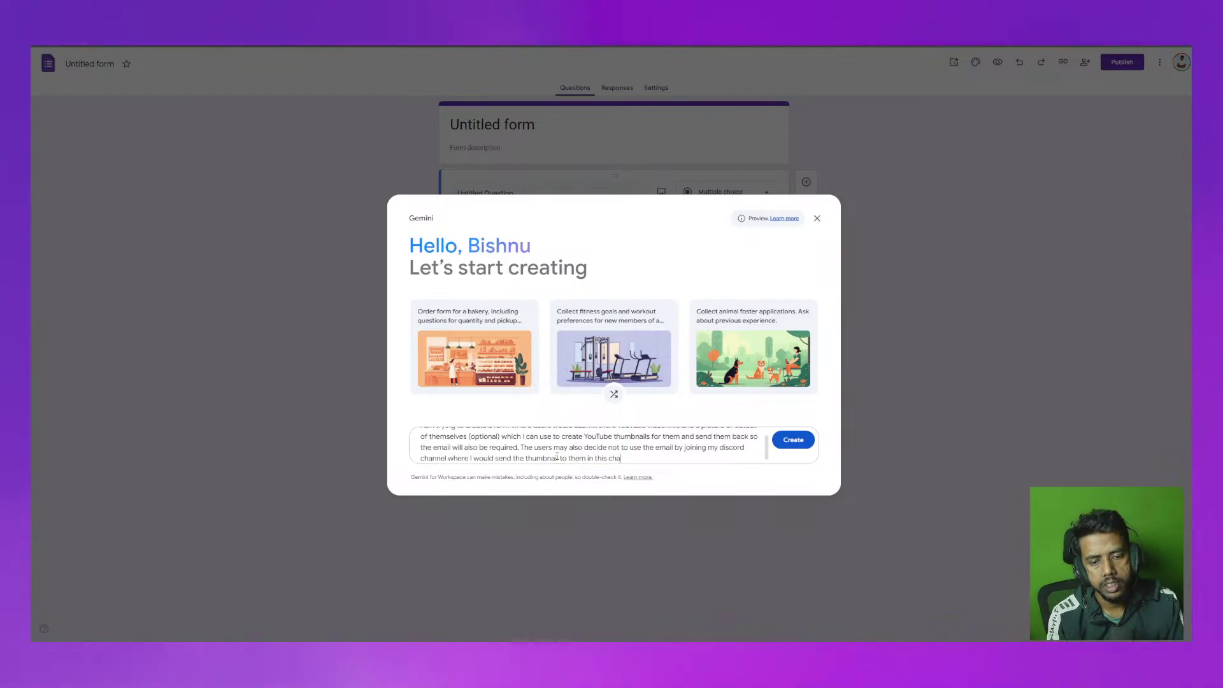
{"action": "type", "text": ":"}
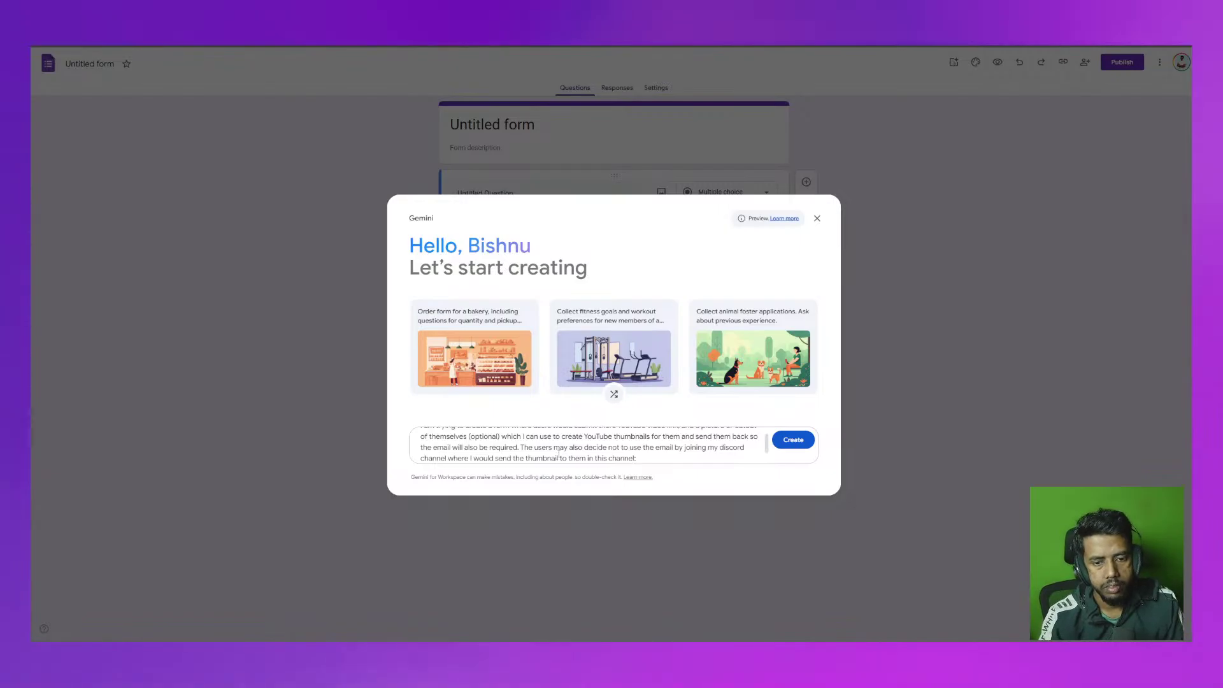
{"action": "key", "text": "ctrl+v"}
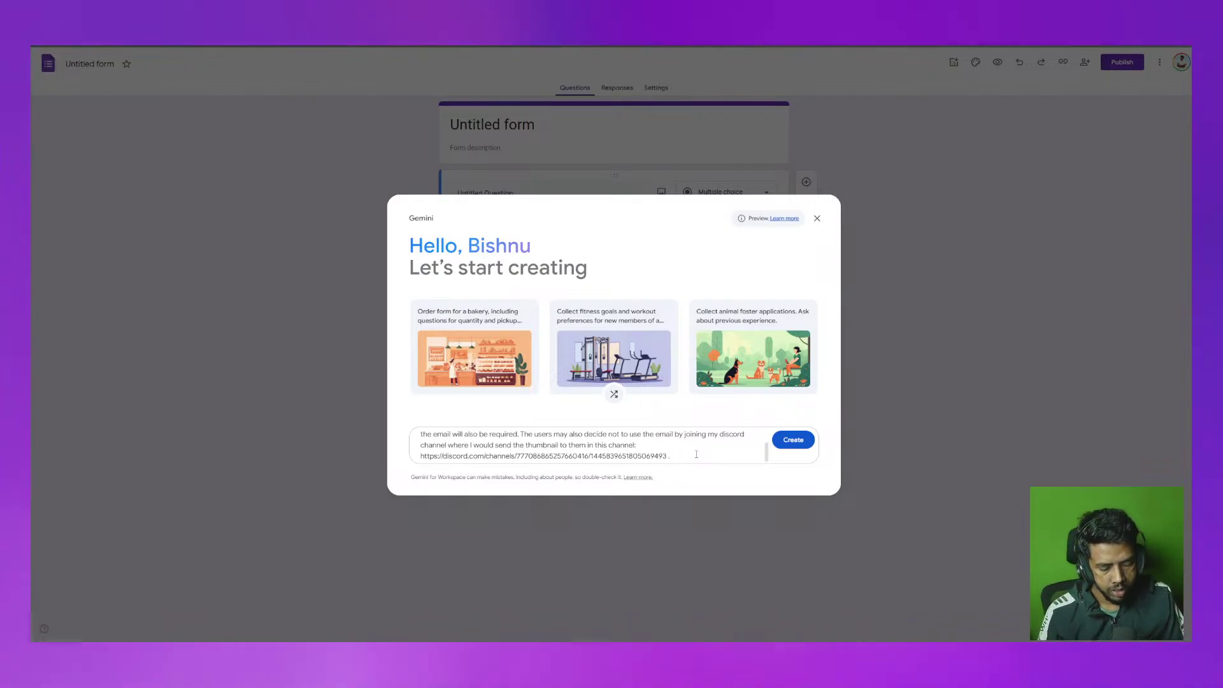
Add the request "Also create a dropdown for video category and type of preferred thumbnail" to the prompt
{"action": "type", "text": "Also"}
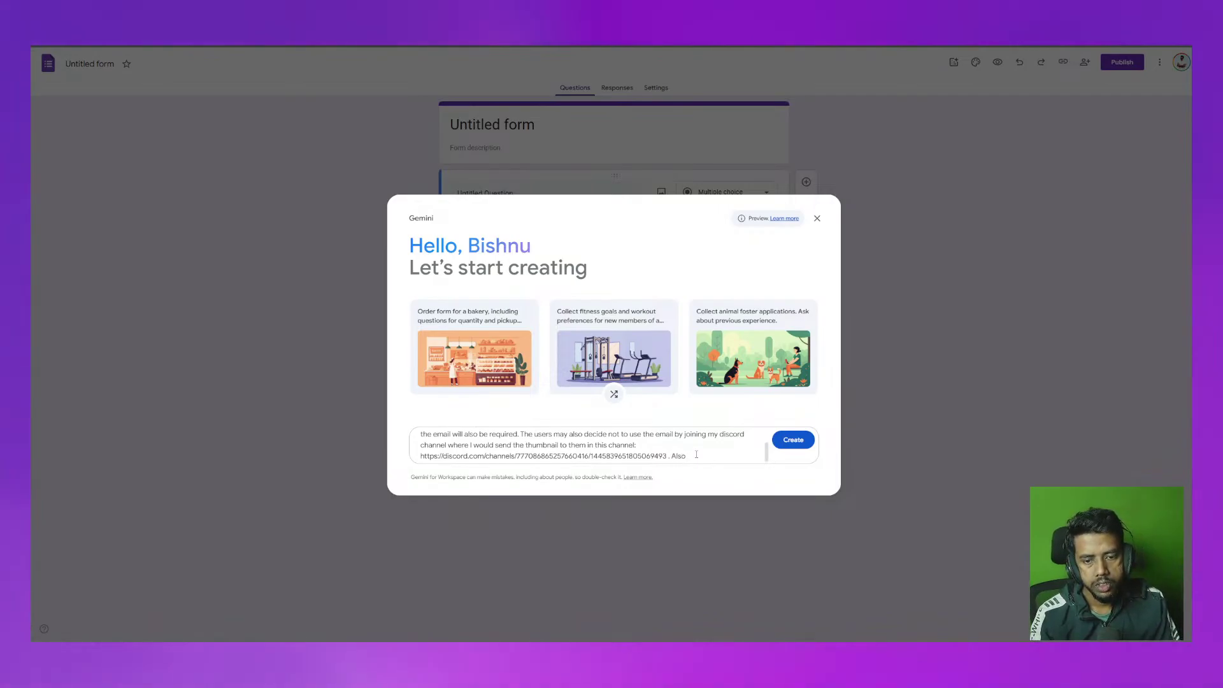
{"action": "type", "text": " create a"}
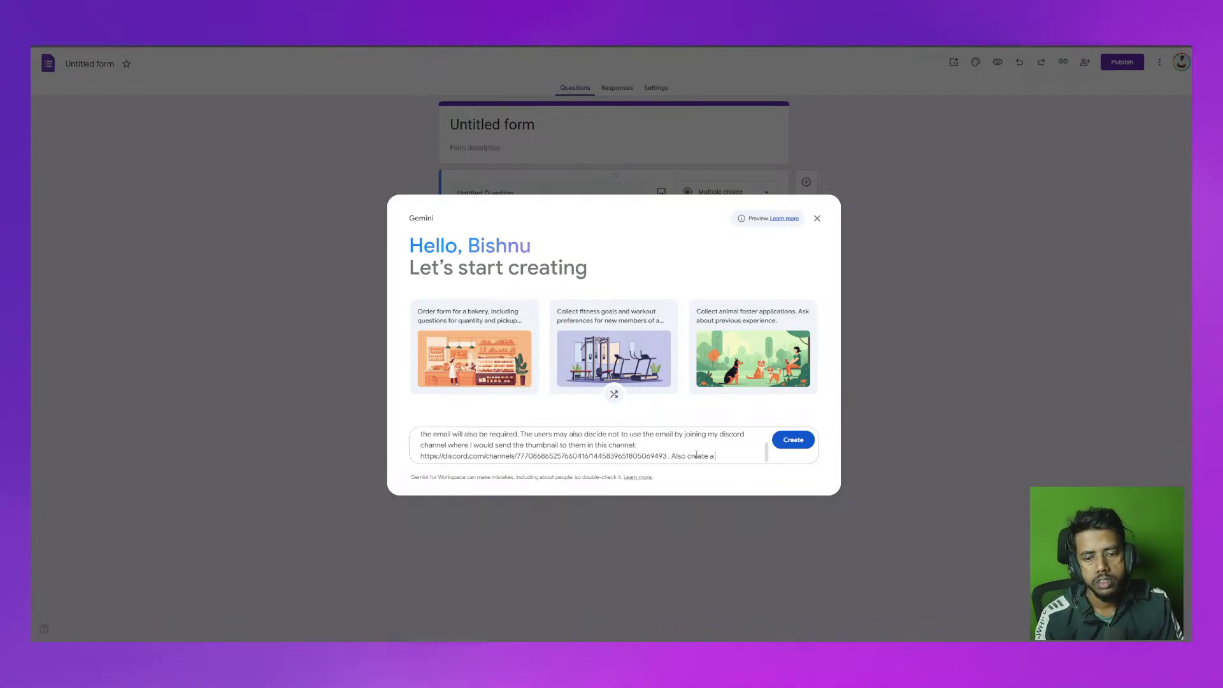
{"action": "type", "text": " dropdown"}
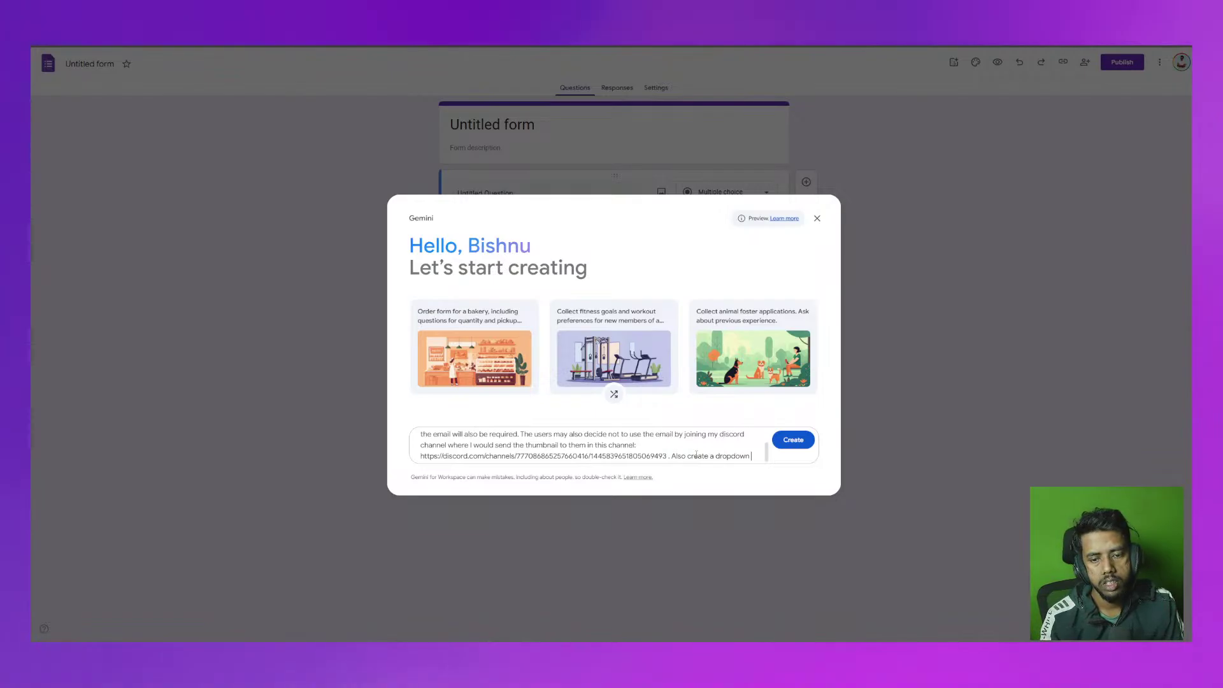
{"action": "type", "text": " for "}
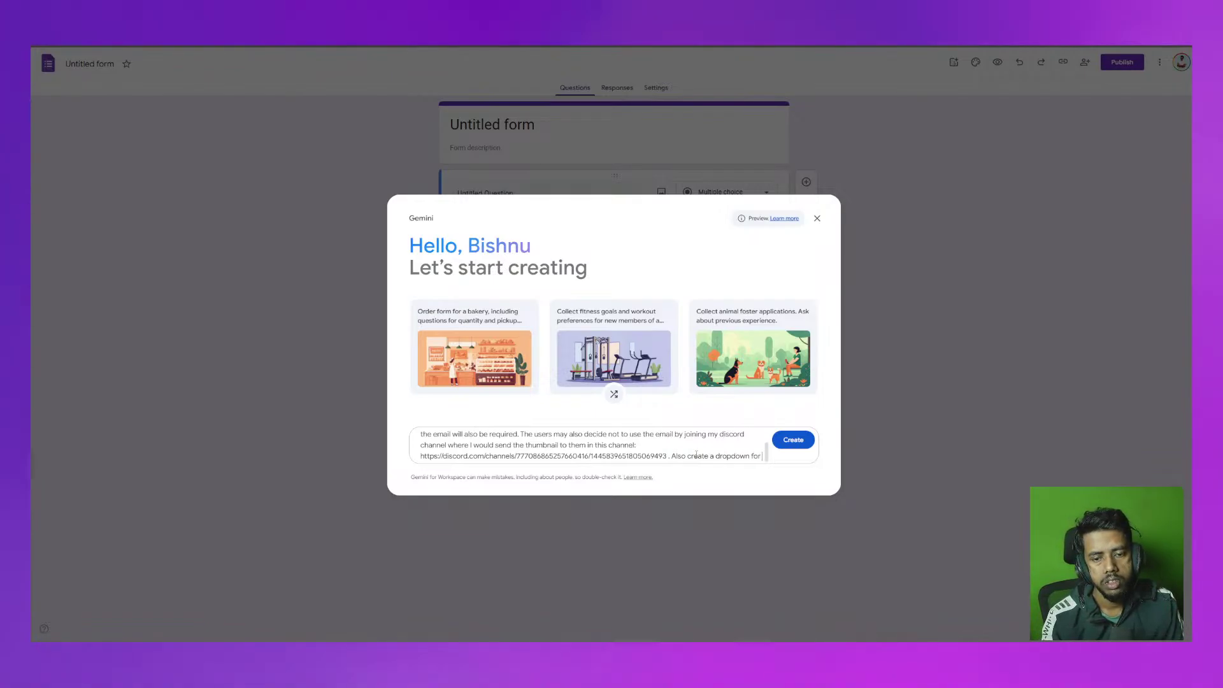
{"action": "type", "text": "video cate"}
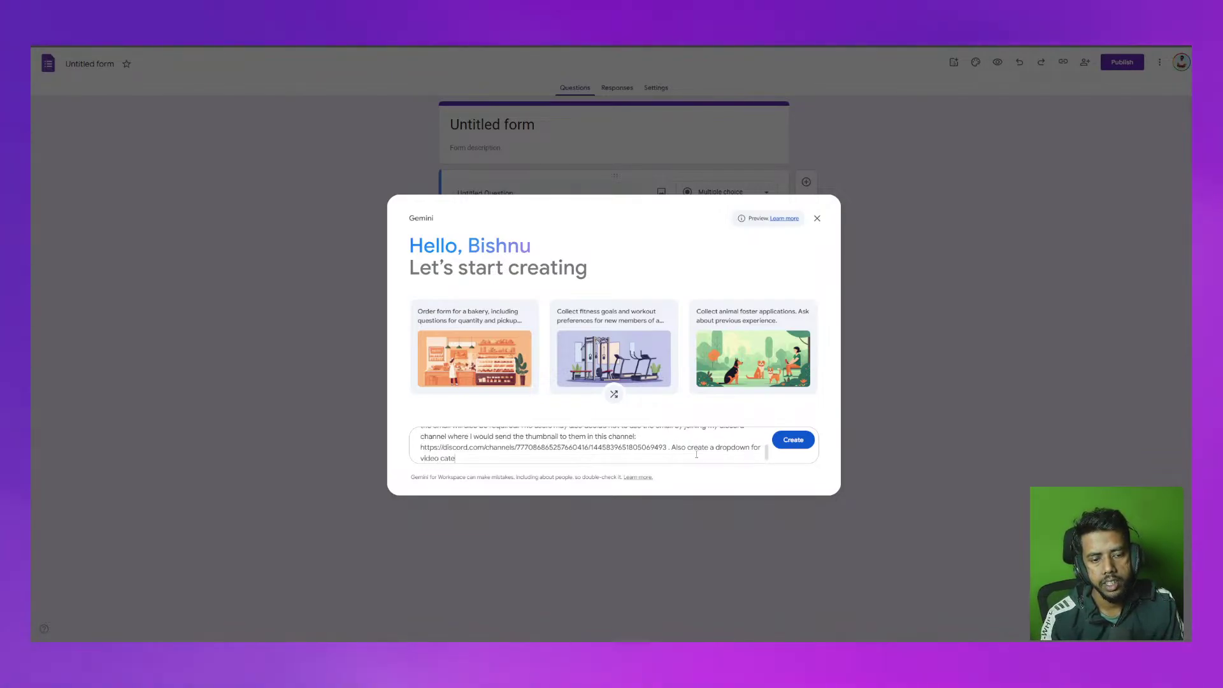
{"action": "type", "text": "gory and type fo"}
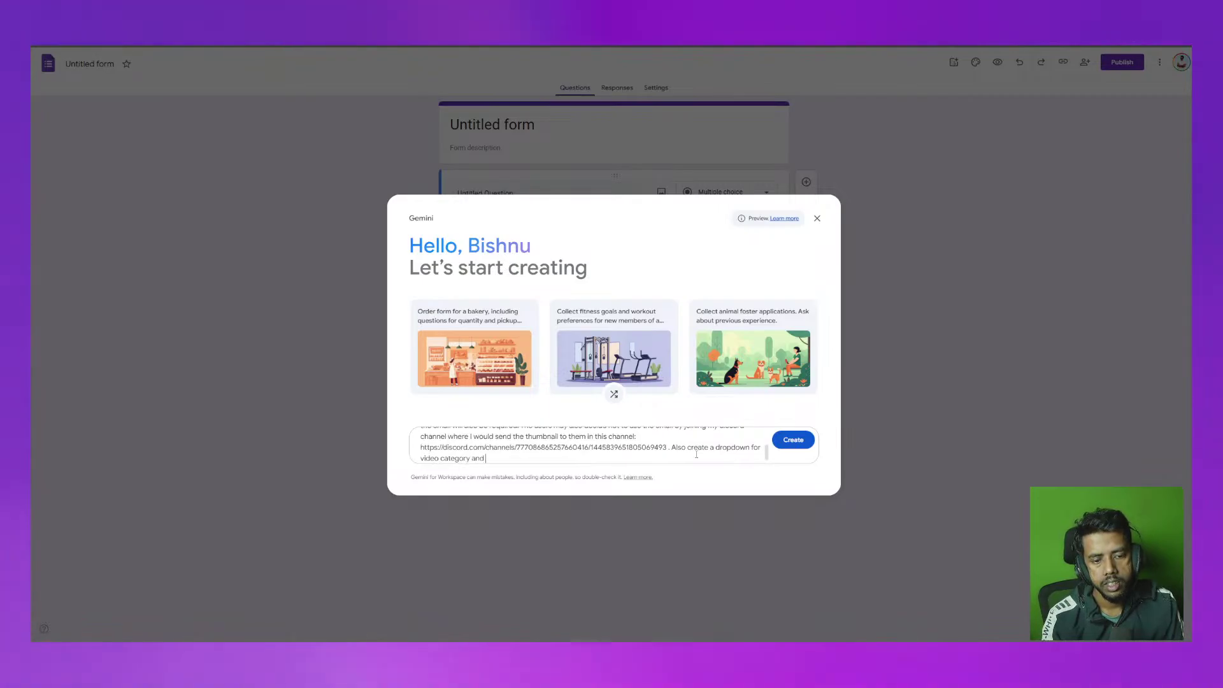
{"action": "key", "text": "BackSpace"}
{"action": "key", "text": "BackSpace"}
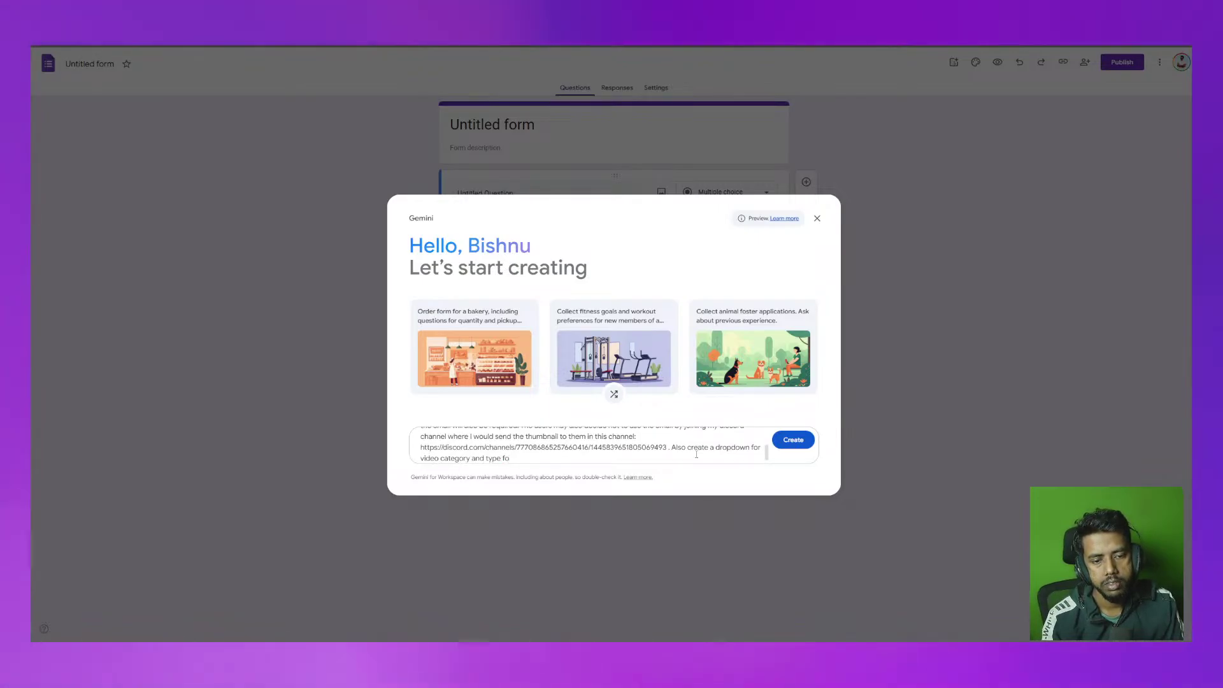
{"action": "type", "text": "of th"}
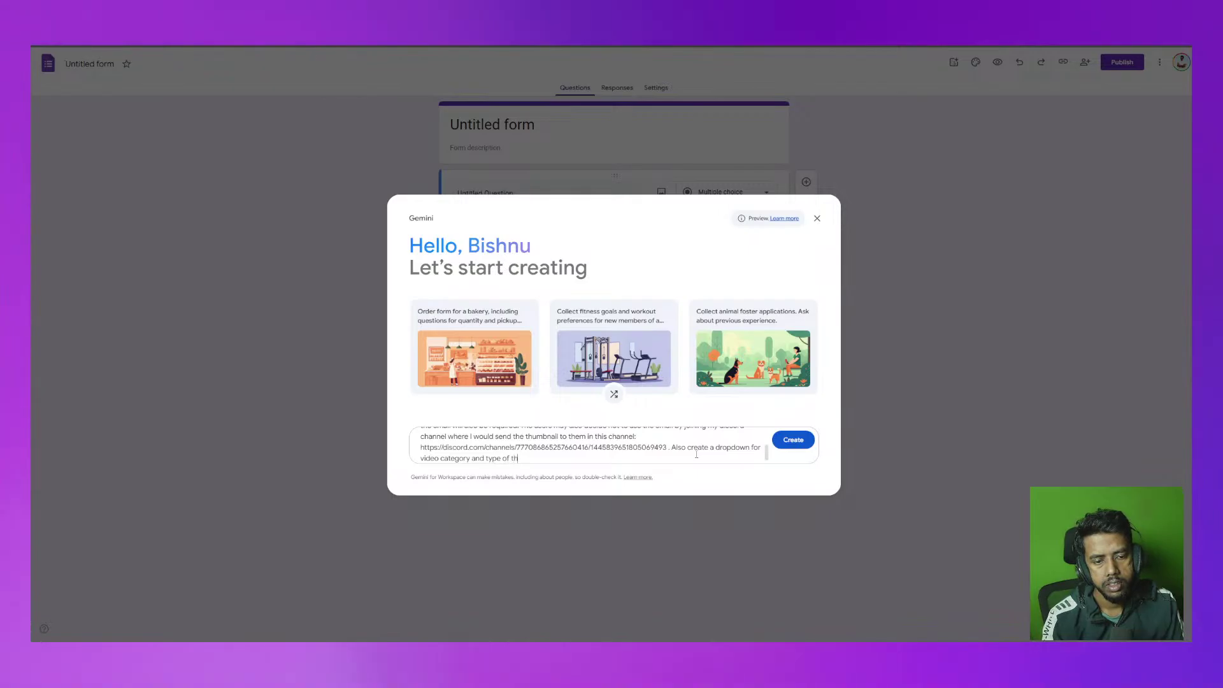
{"action": "type", "text": "u"}
{"action": "key", "text": "BackSpace"}
{"action": "key", "text": "BackSpace"}
{"action": "type", "text": "preferred thumbn"}
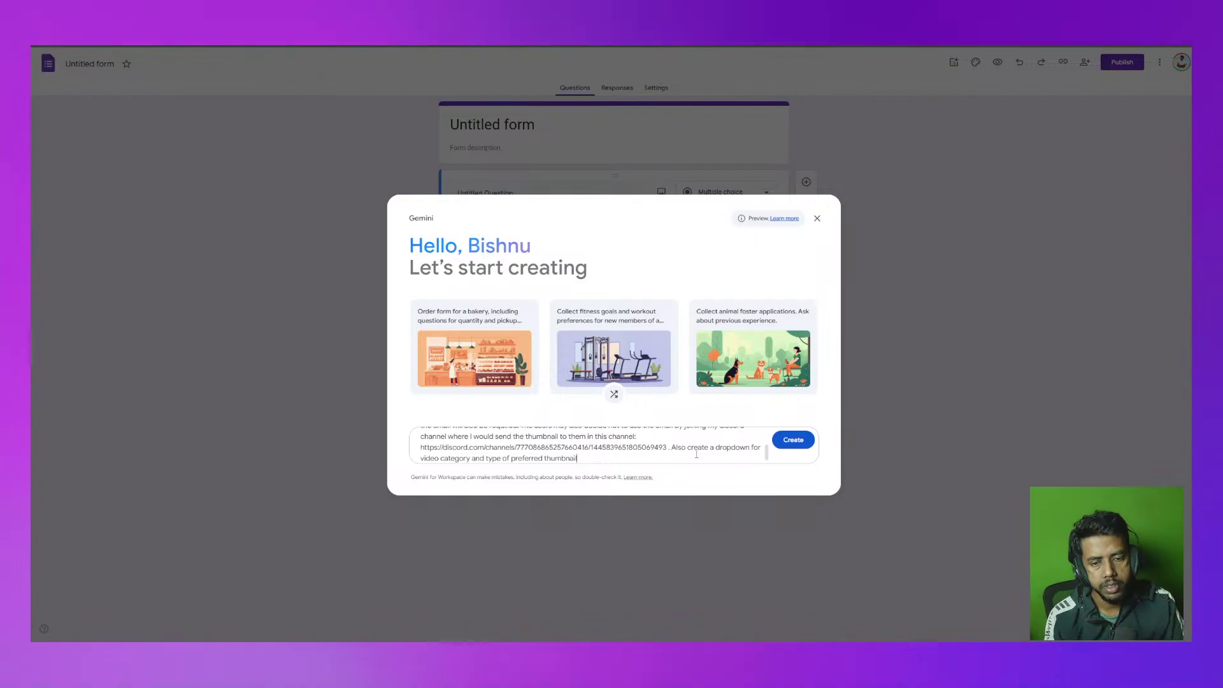
{"action": "type", "text": "ail"}
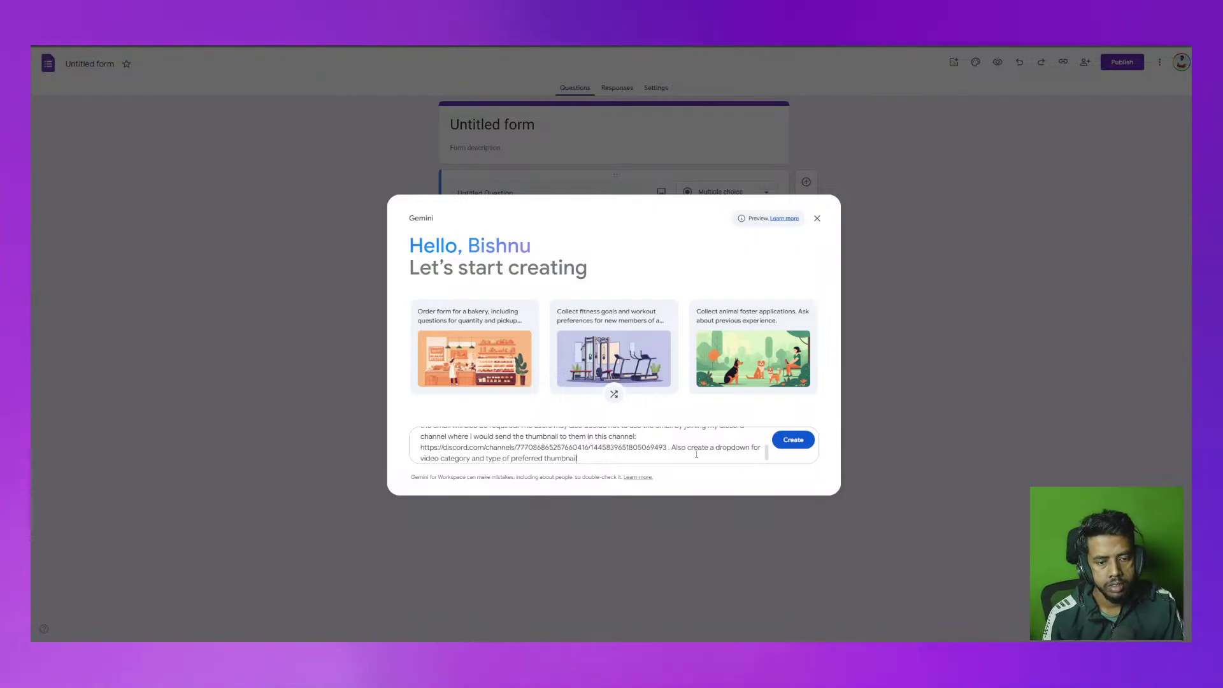
Extend the Gemini prompt with "as optional item plus some more form elements where they can share important details that they might want to share"
{"action": "type", "text": " a"}
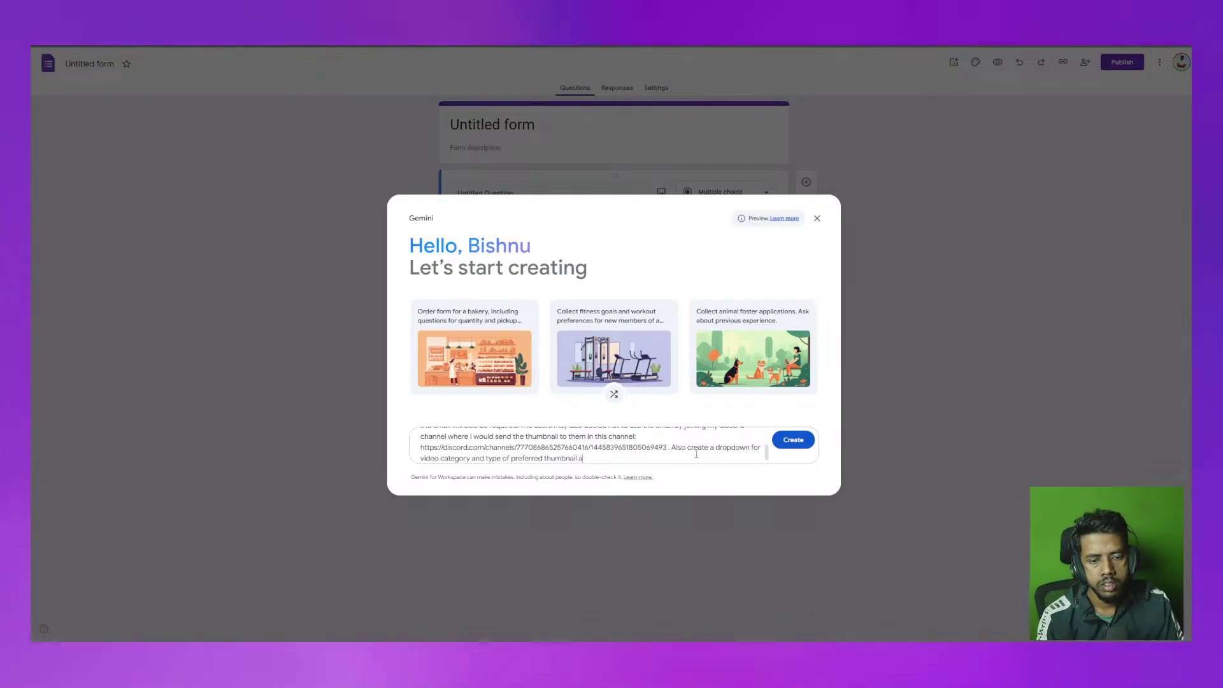
{"action": "type", "text": "s o"}
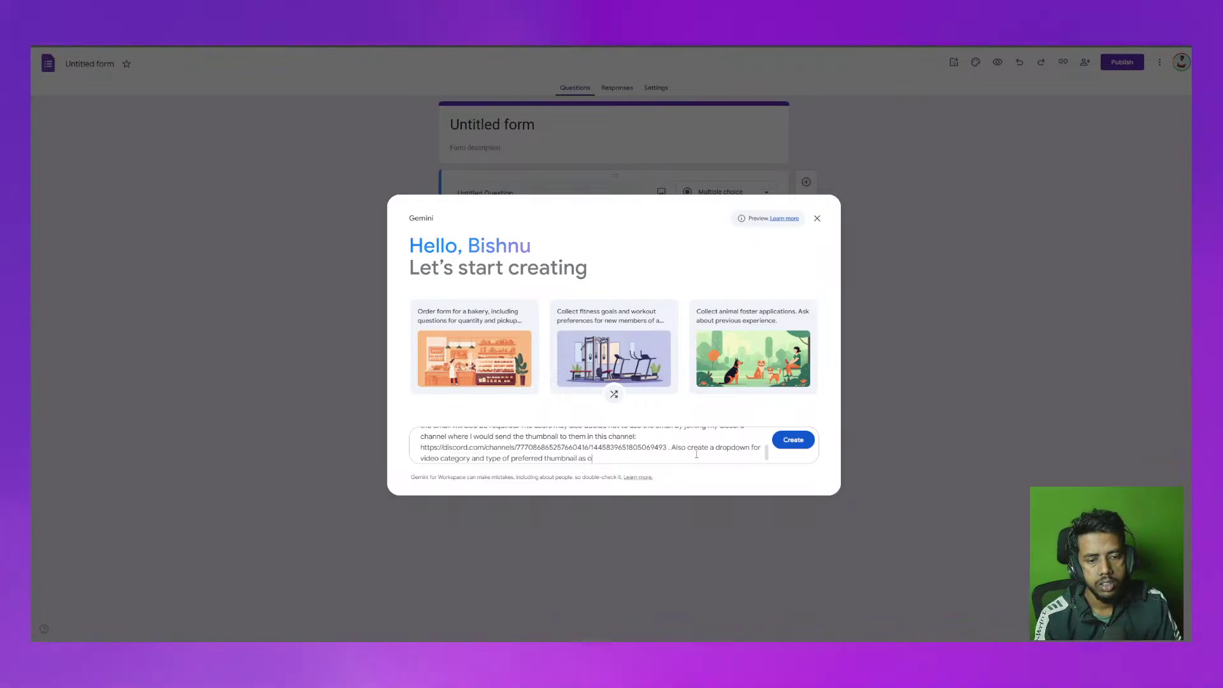
{"action": "type", "text": "ptional it"}
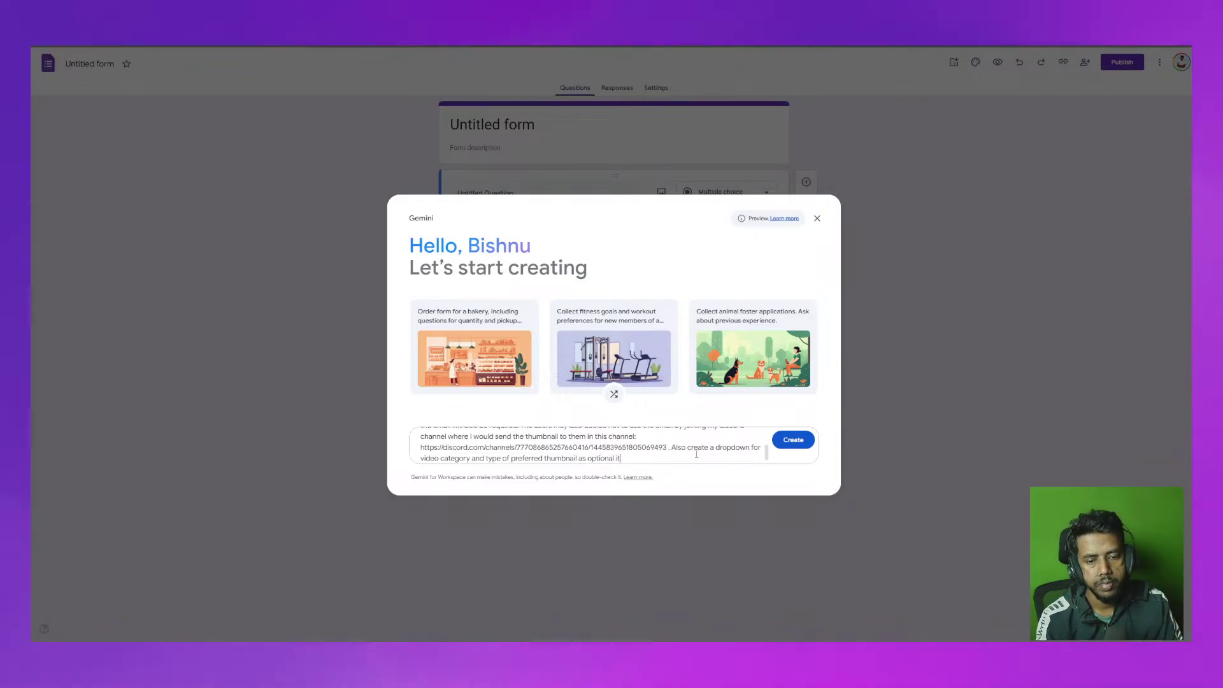
{"action": "type", "text": "em plus"}
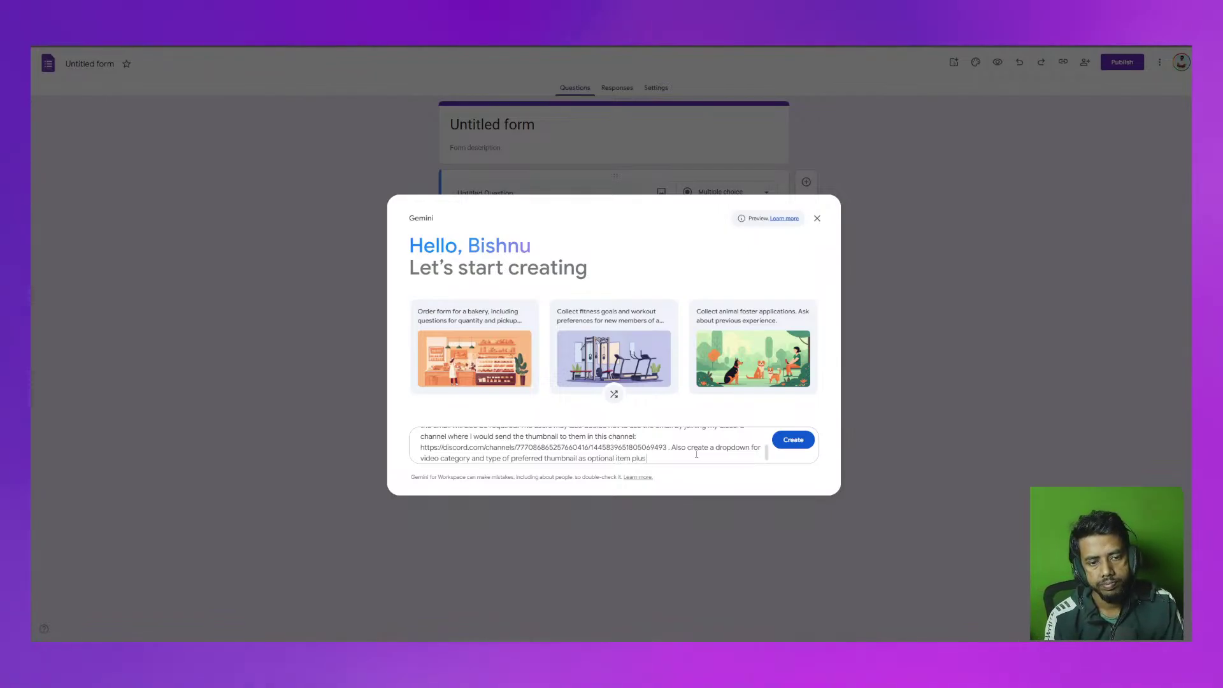
{"action": "type", "text": " some more"}
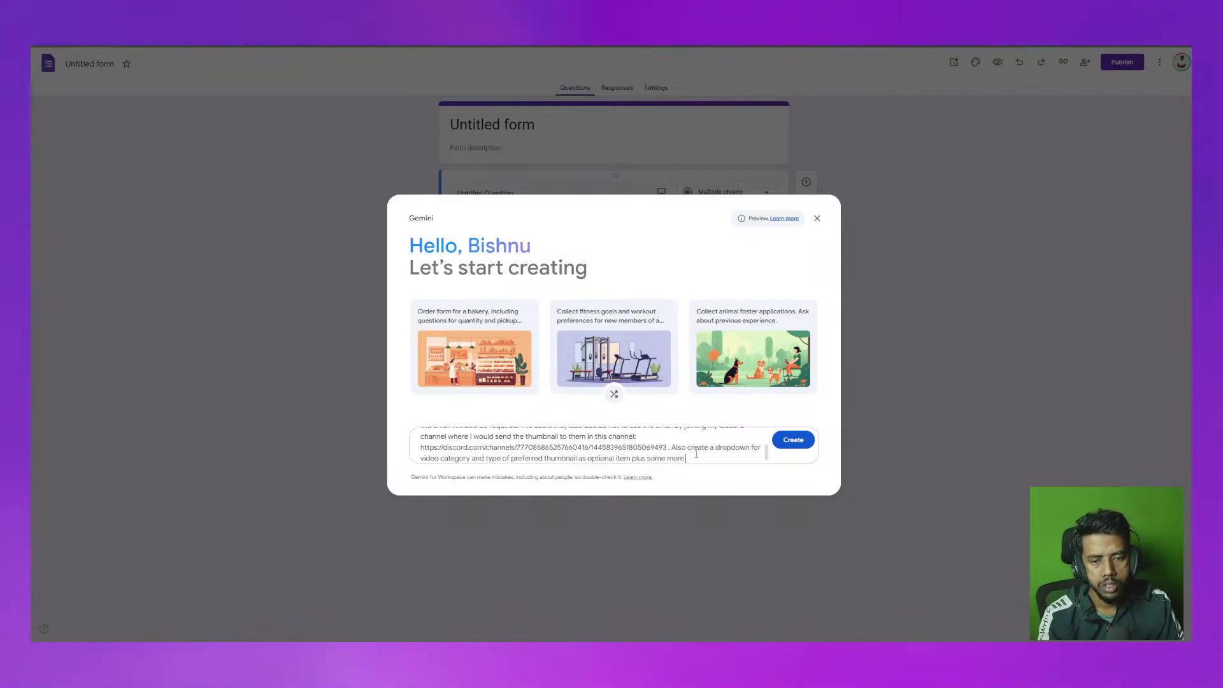
{"action": "type", "text": " form ele"}
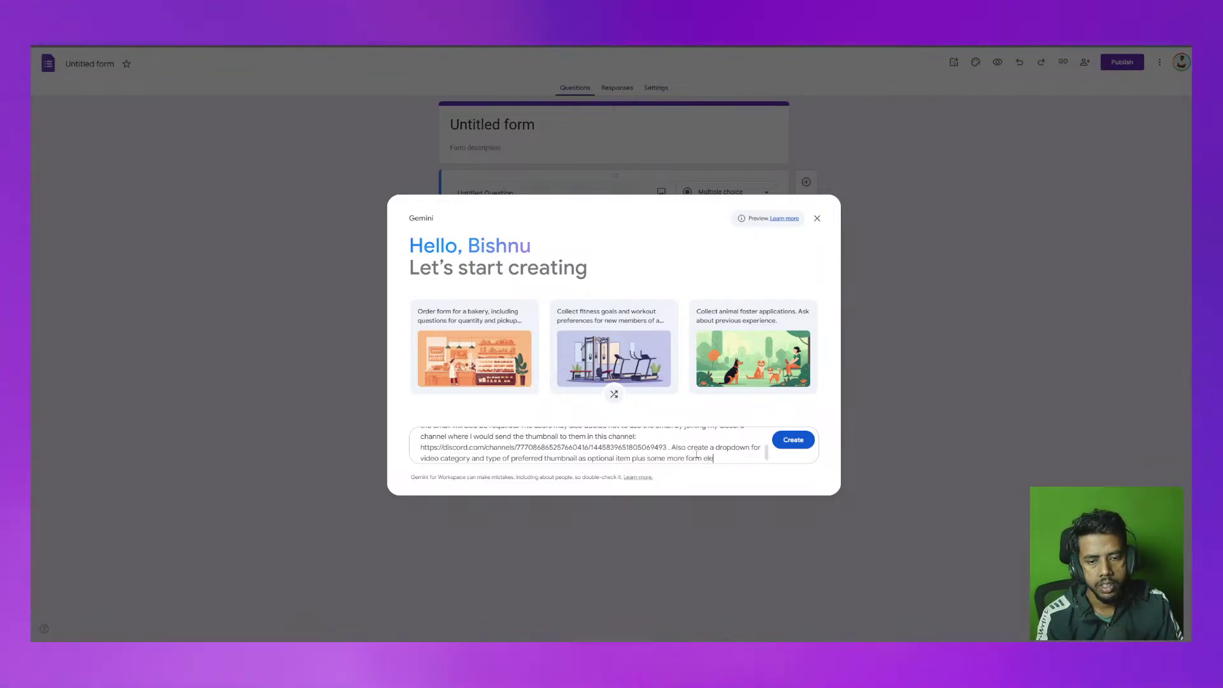
{"action": "type", "text": "ments where t"}
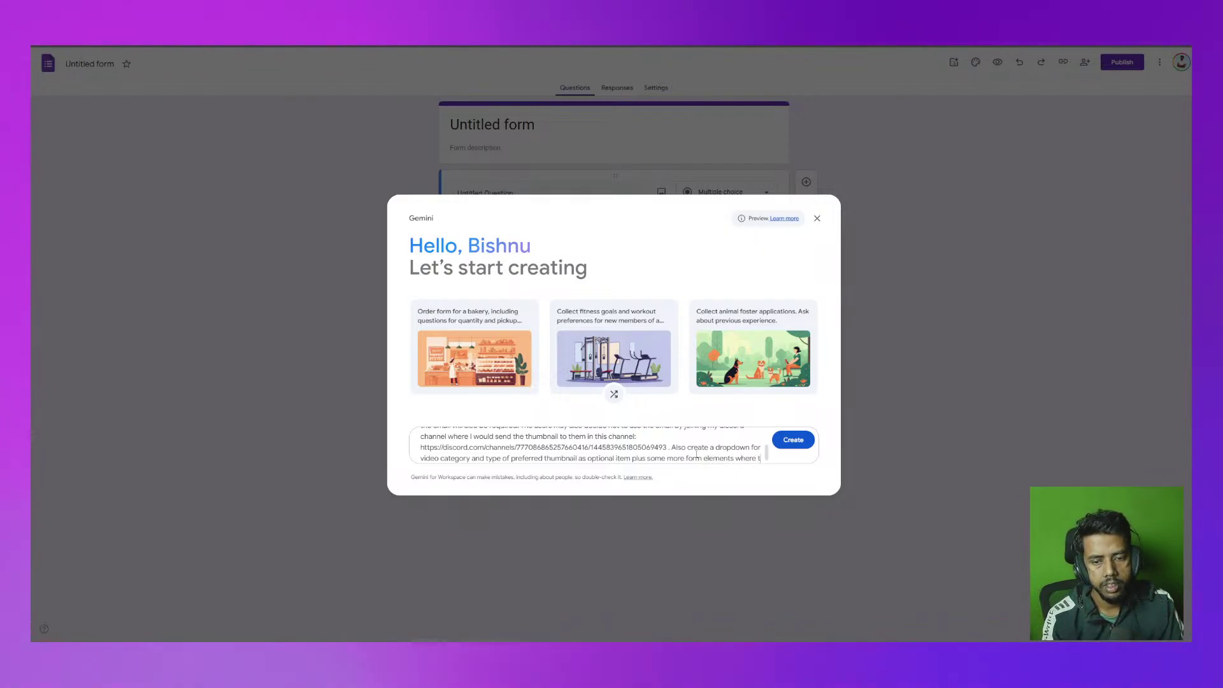
{"action": "type", "text": "hey can share"}
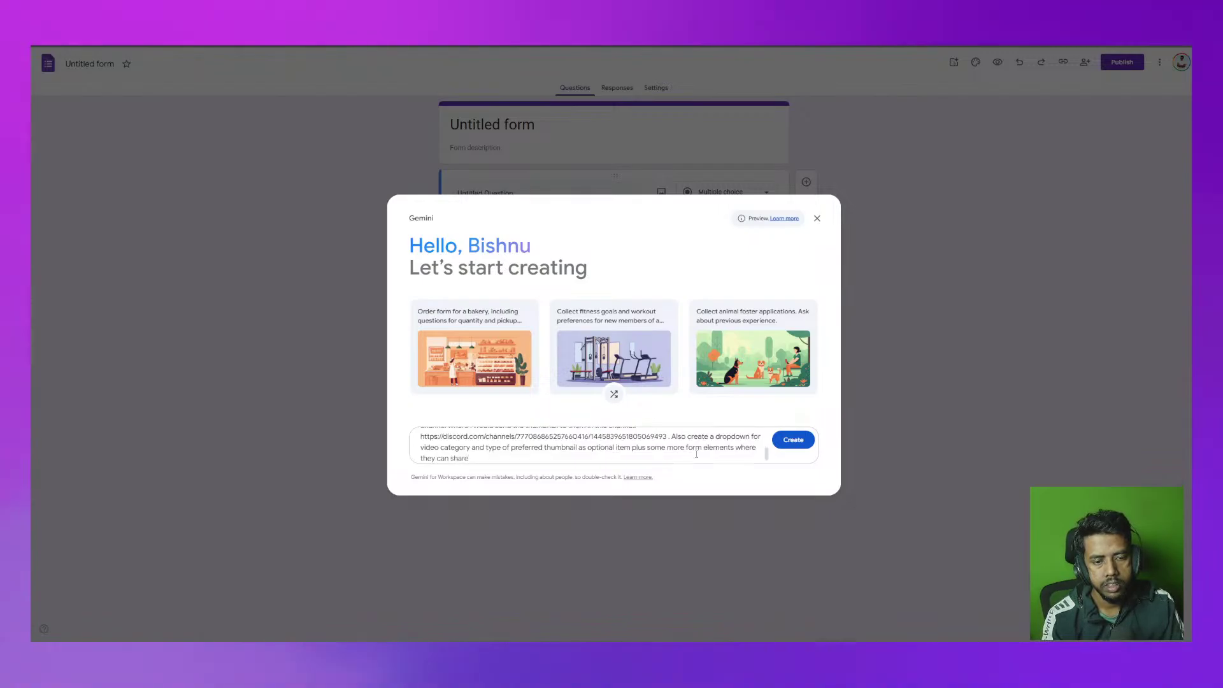
{"action": "type", "text": " impor"}
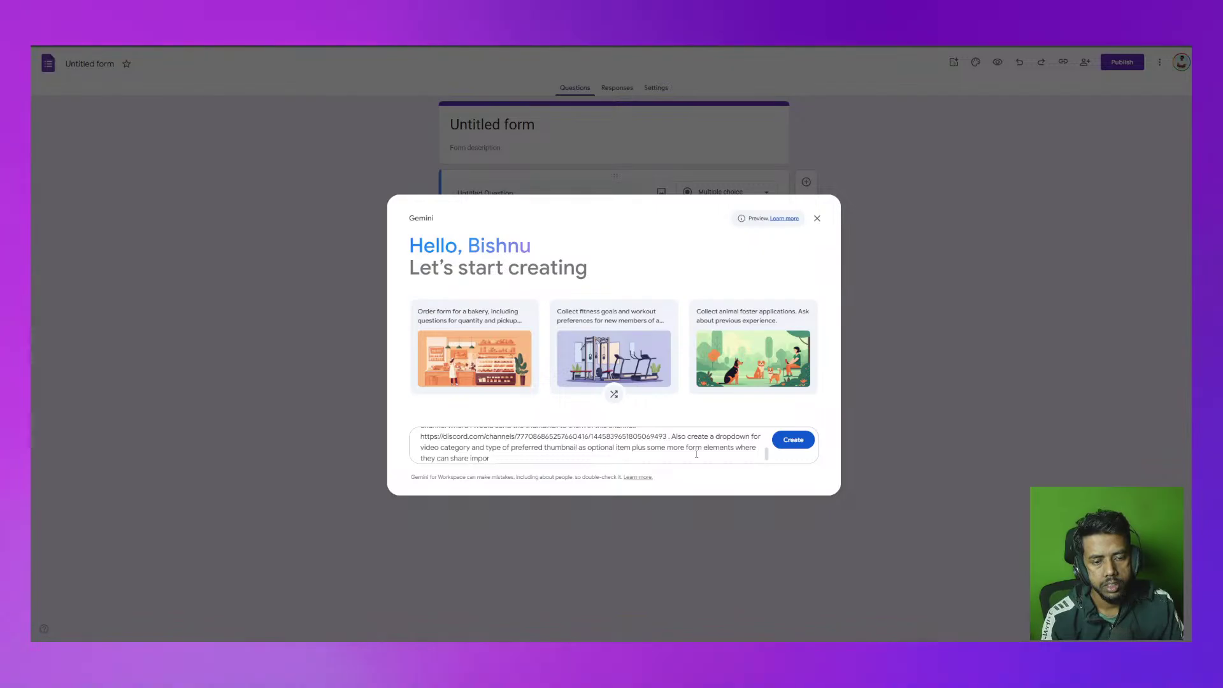
{"action": "type", "text": "tant details that they might want to share s"}
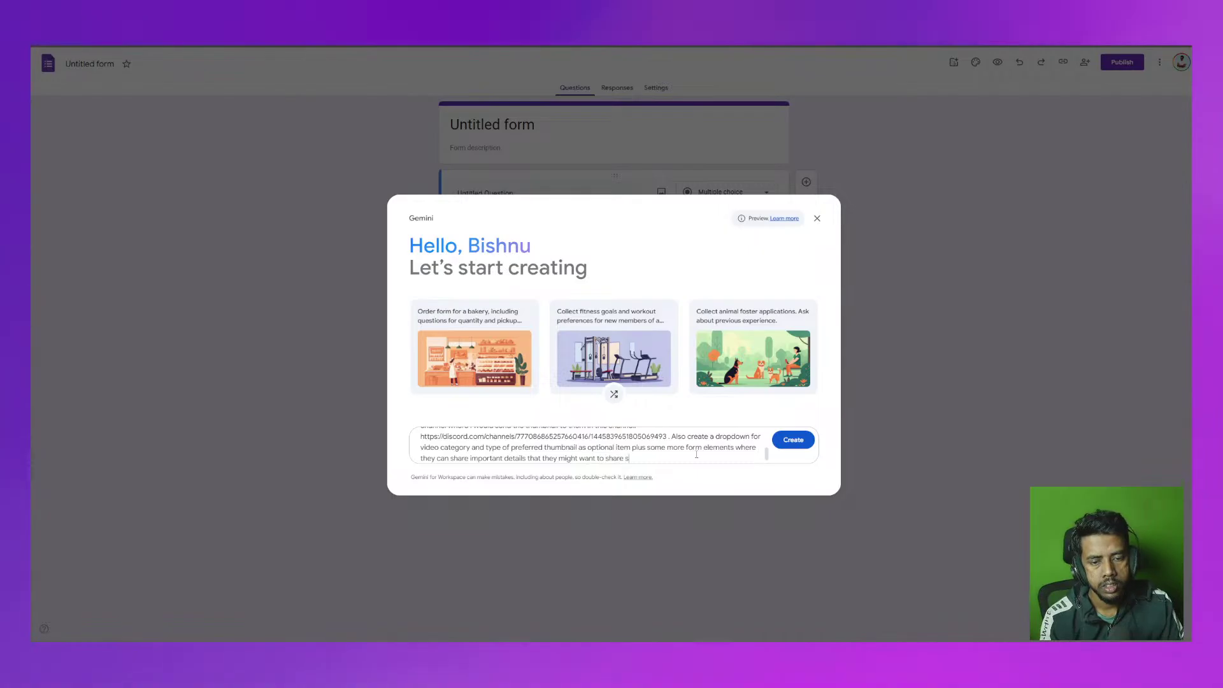
Add "such their branding elements or colors etc." to the prompt as examples of the details users can share
{"action": "type", "text": "uch their "}
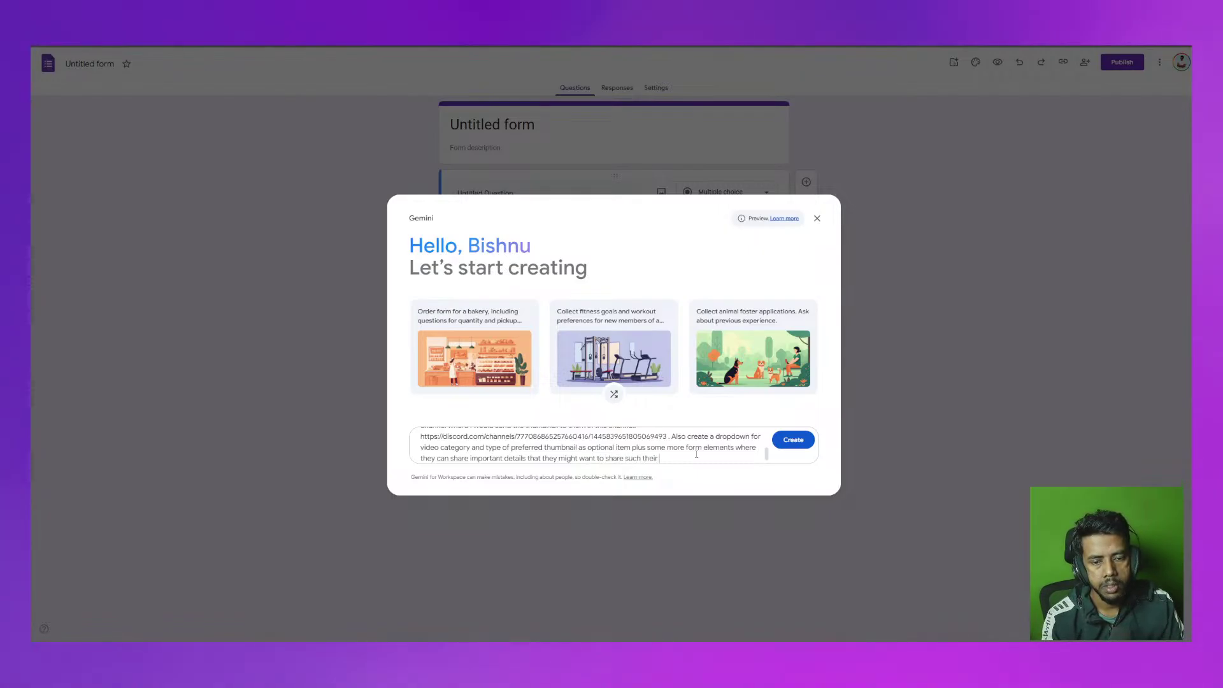
{"action": "type", "text": "branding"}
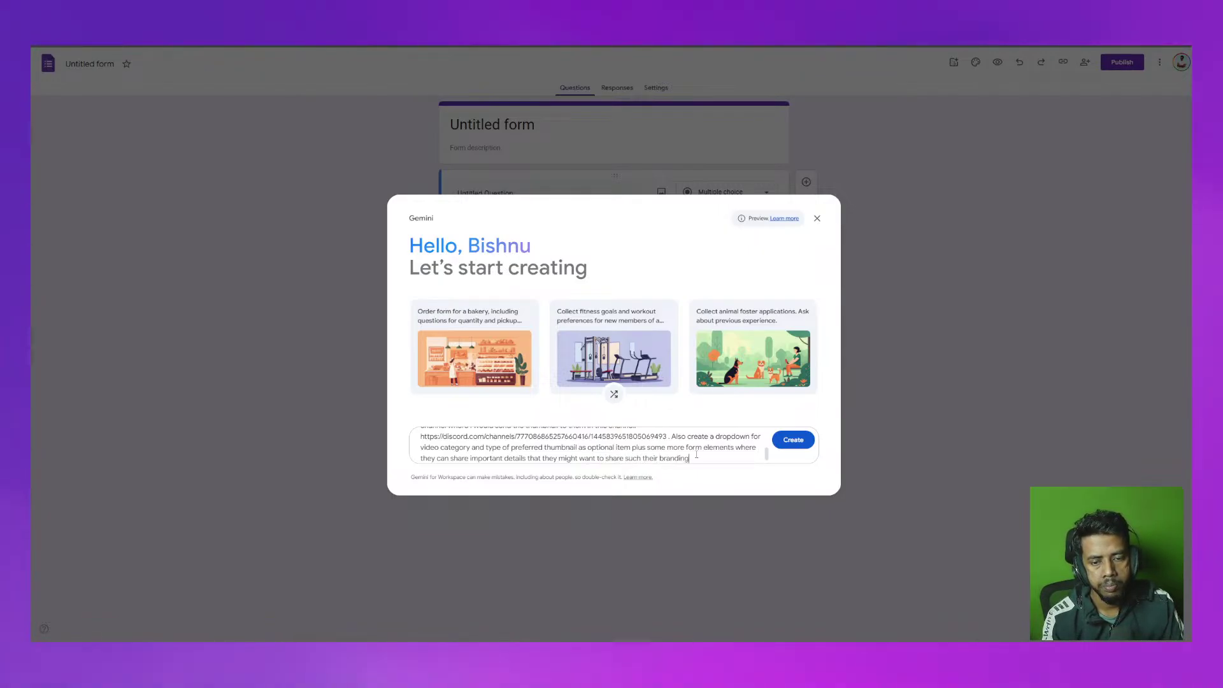
{"action": "type", "text": " elements"}
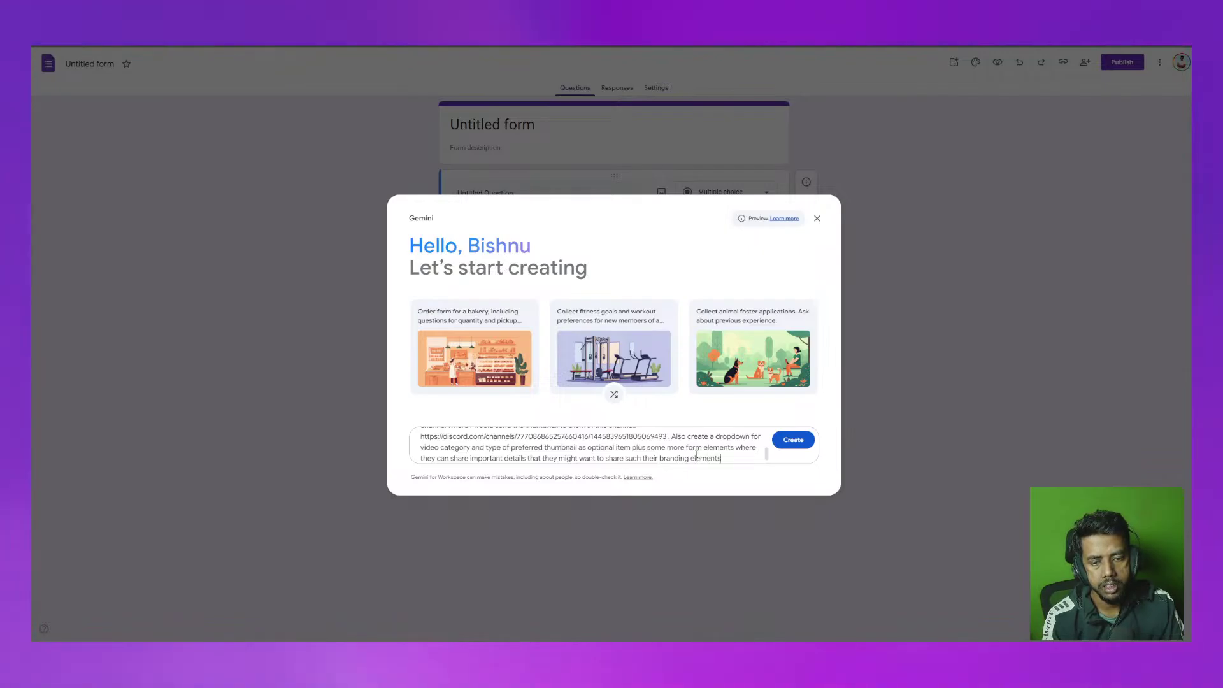
{"action": "type", "text": " or c"}
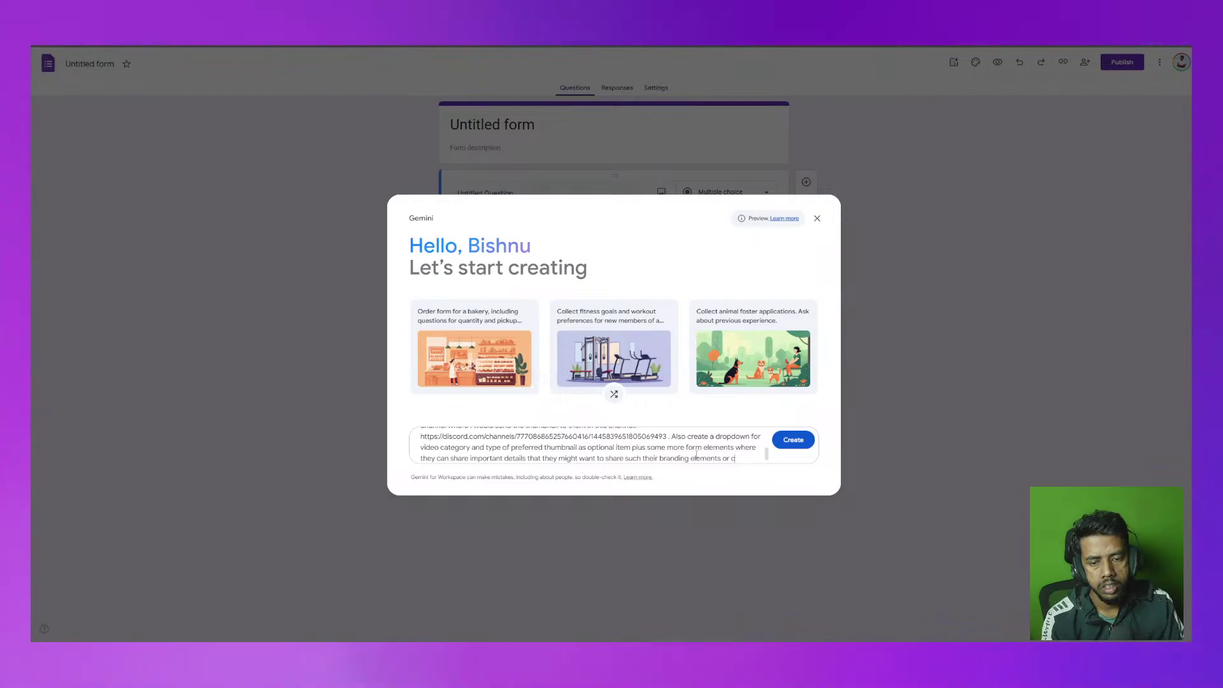
{"action": "type", "text": "lorss ets."}
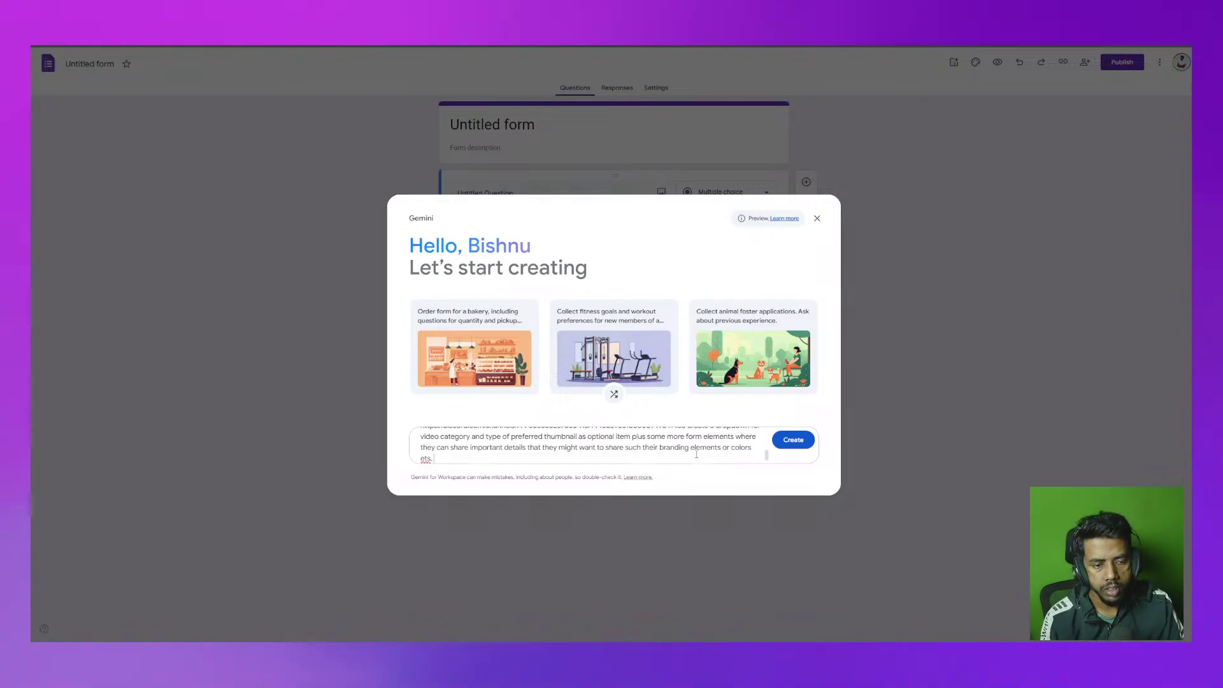
{"action": "key", "text": "BackSpace"}
{"action": "key", "text": "BackSpace"}
{"action": "type", "text": "c."}
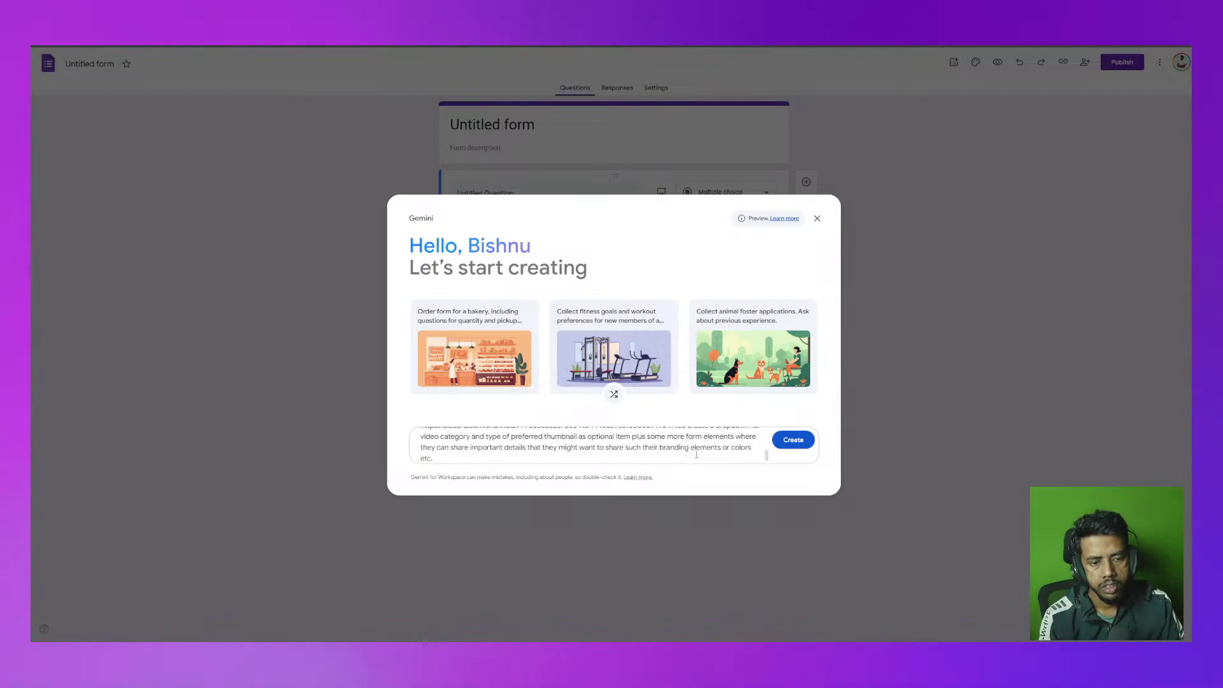
End the prompt with "These should be optional too." and generate the form suggestion
{"action": "type", "text": " These"}
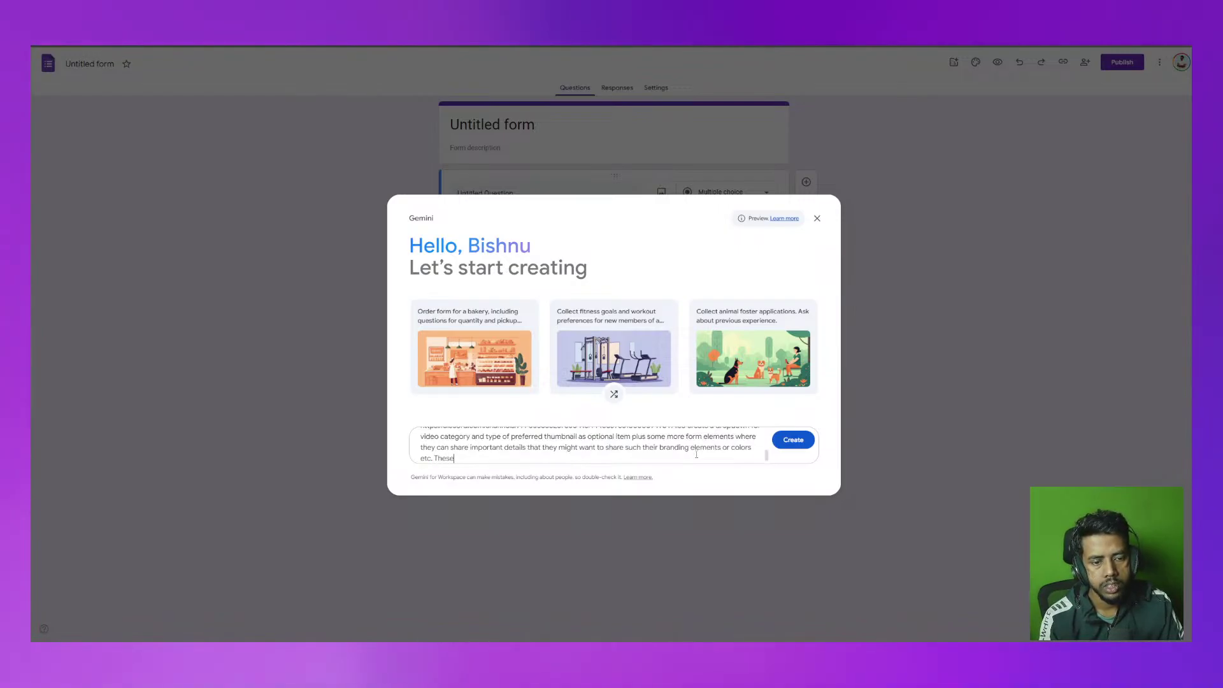
{"action": "type", "text": " should be option"}
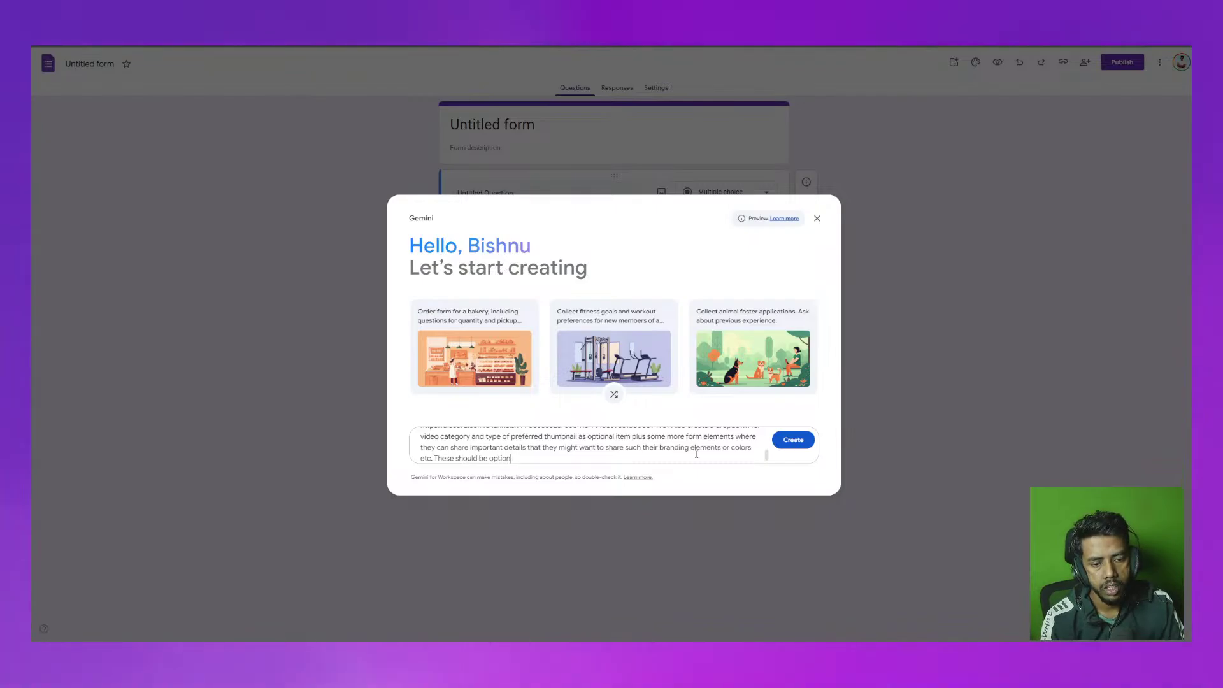
{"action": "type", "text": "al too."}
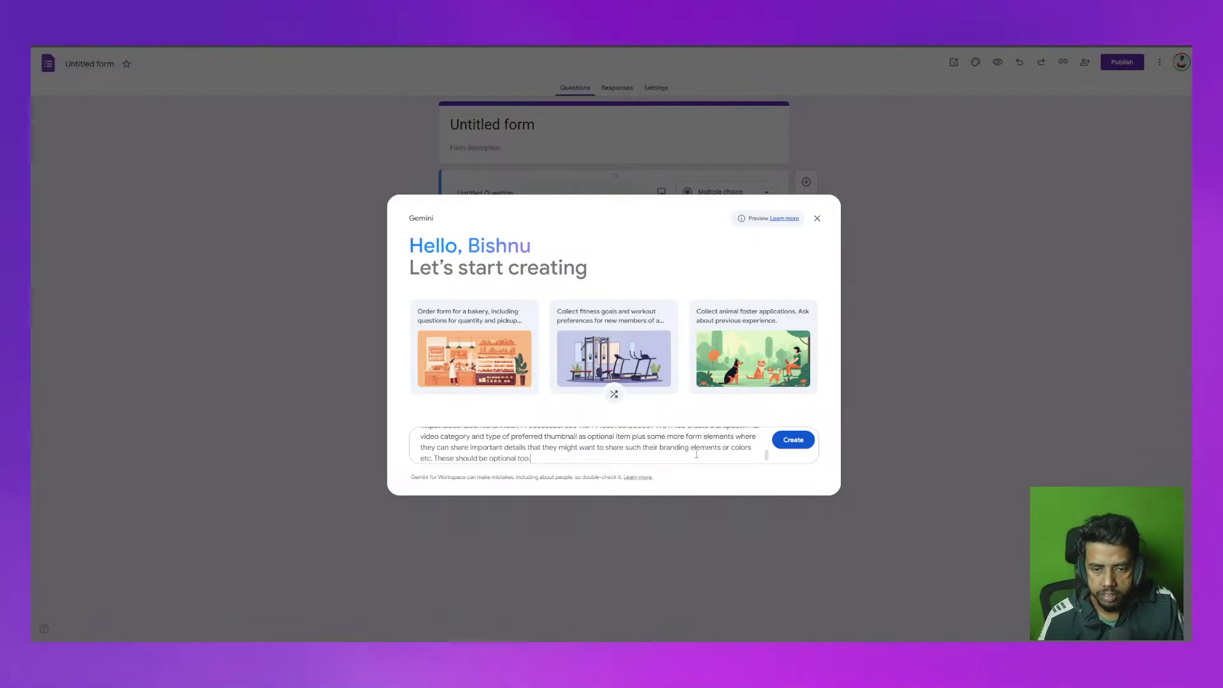
{"action": "left_click", "coordinate": [795, 446]}
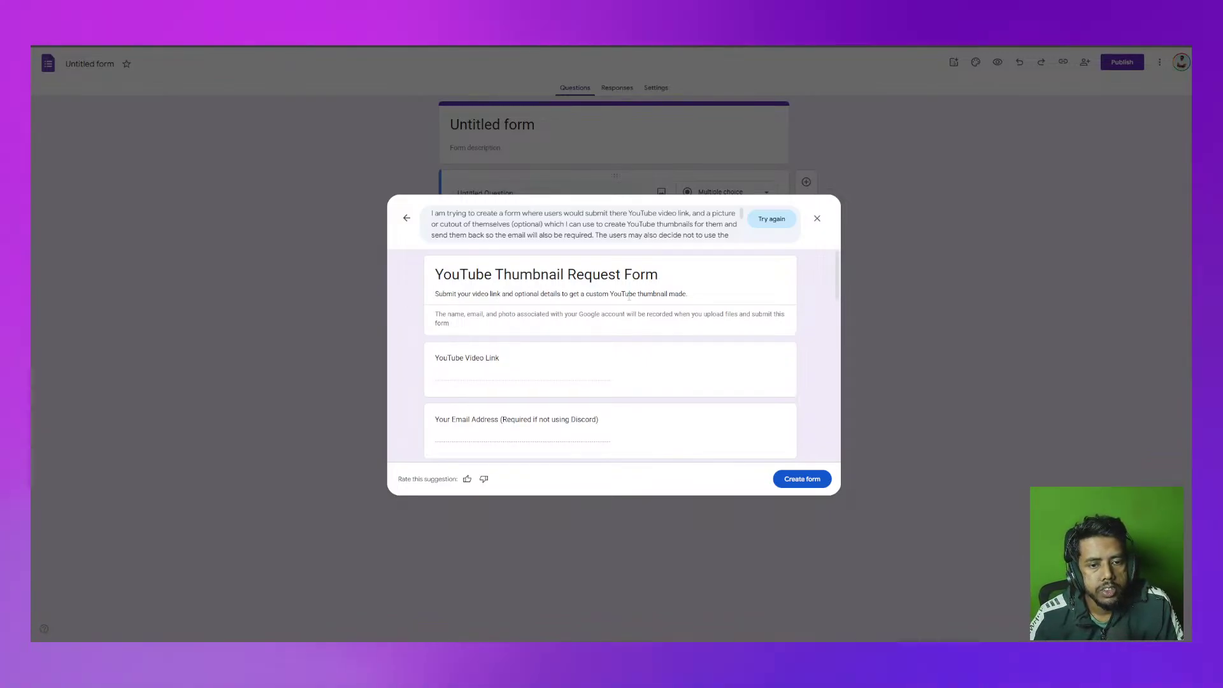
Review the suggested YouTube Thumbnail Request Form from the video link to the turnaround-time rating and create the form from it
{"action": "scroll", "coordinate": [605, 335], "scroll_direction": "down", "scroll_amount": 2}
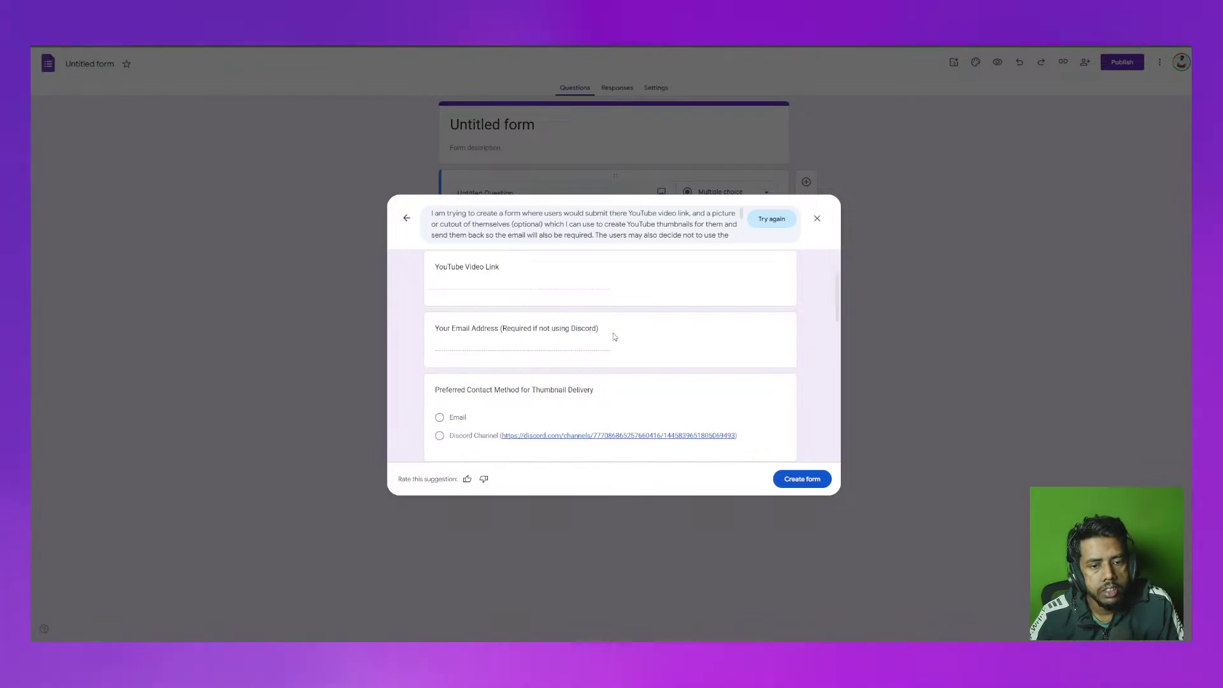
{"action": "scroll", "coordinate": [616, 336], "scroll_direction": "down", "scroll_amount": 2}
{"action": "scroll", "coordinate": [534, 326], "scroll_direction": "up", "scroll_amount": 2}
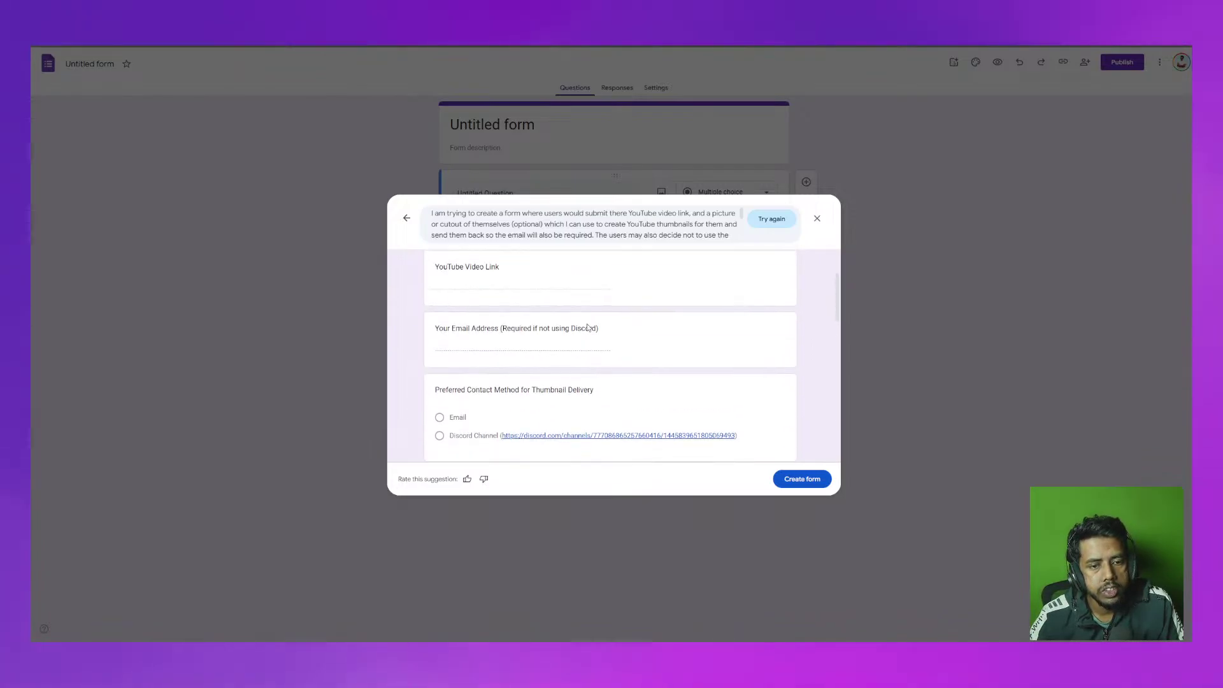
{"action": "scroll", "coordinate": [535, 351], "scroll_direction": "down", "scroll_amount": 2}
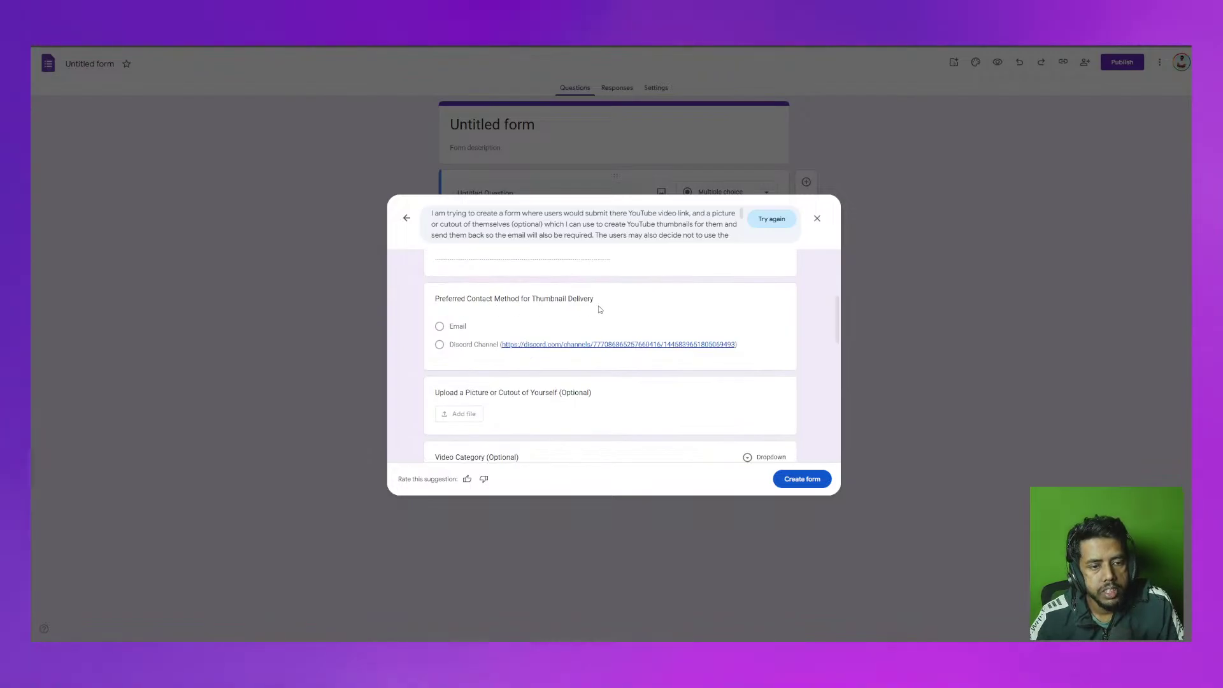
{"action": "scroll", "coordinate": [484, 317], "scroll_direction": "down", "scroll_amount": 2}
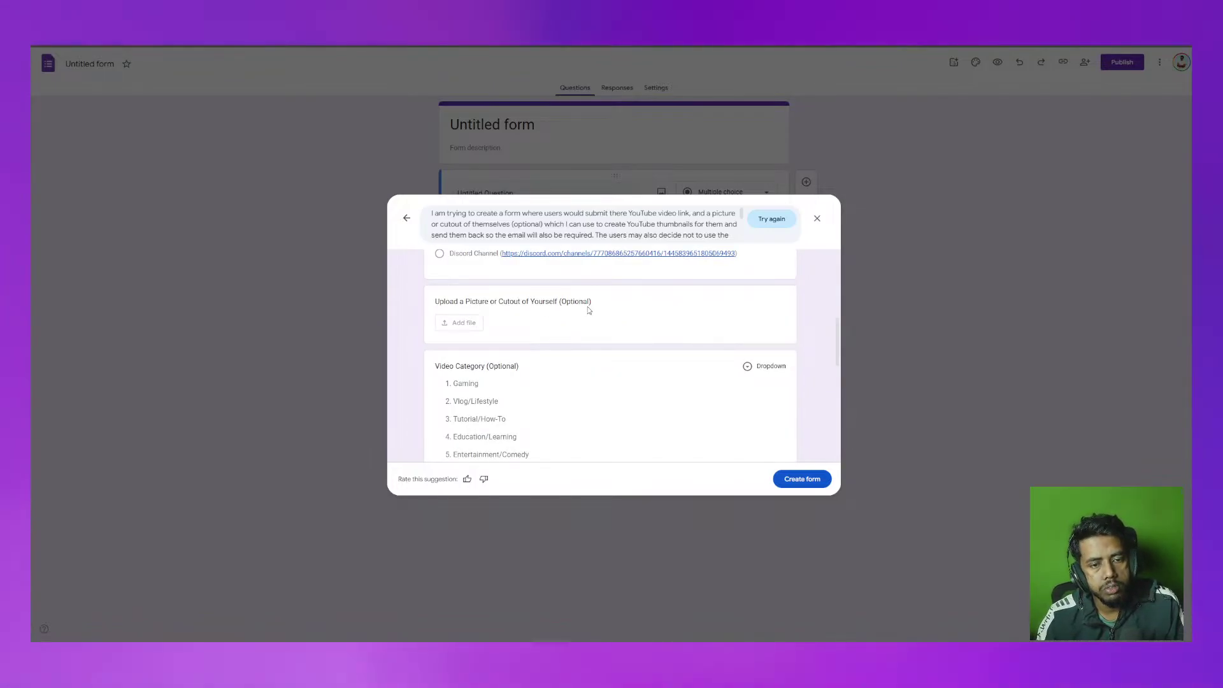
{"action": "scroll", "coordinate": [522, 344], "scroll_direction": "down", "scroll_amount": 2}
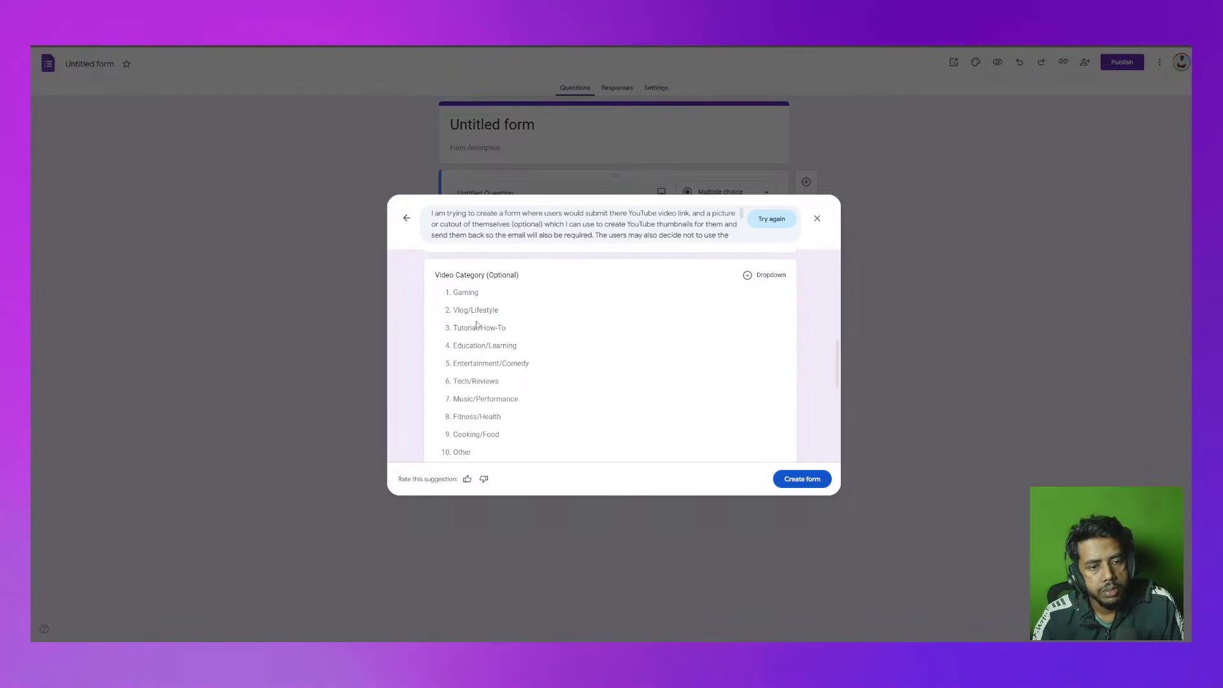
{"action": "scroll", "coordinate": [487, 363], "scroll_direction": "down", "scroll_amount": 2}
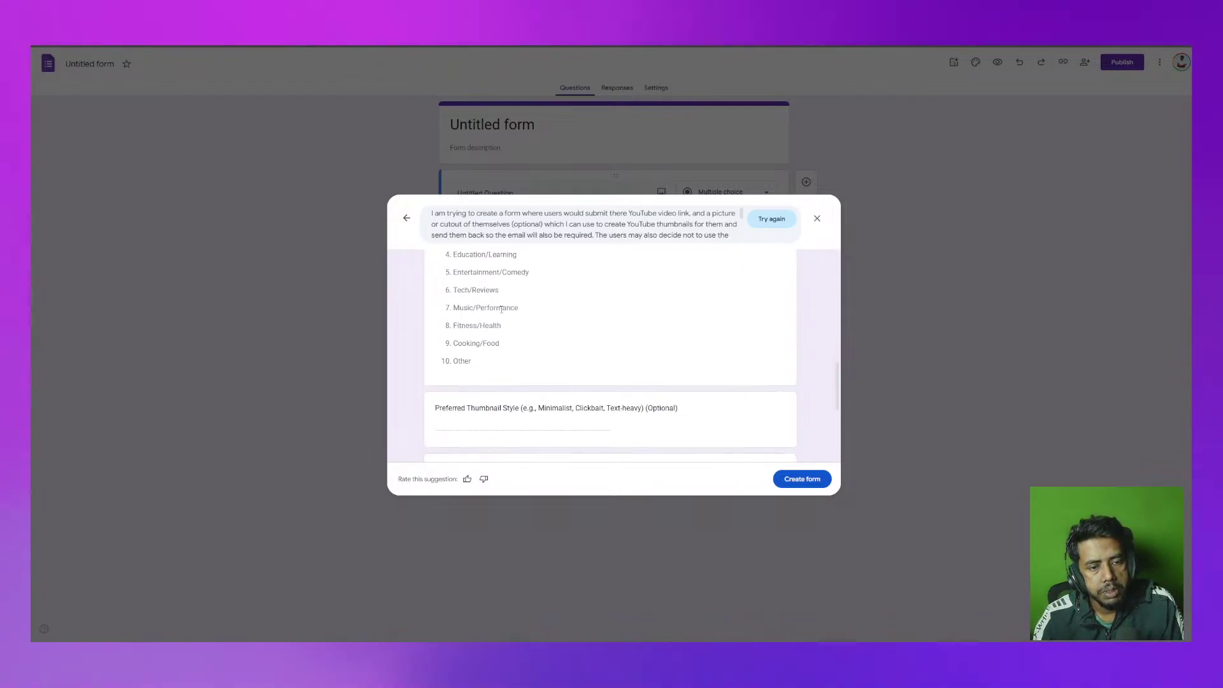
{"action": "scroll", "coordinate": [495, 343], "scroll_direction": "up", "scroll_amount": 2}
{"action": "scroll", "coordinate": [476, 359], "scroll_direction": "down", "scroll_amount": 4}
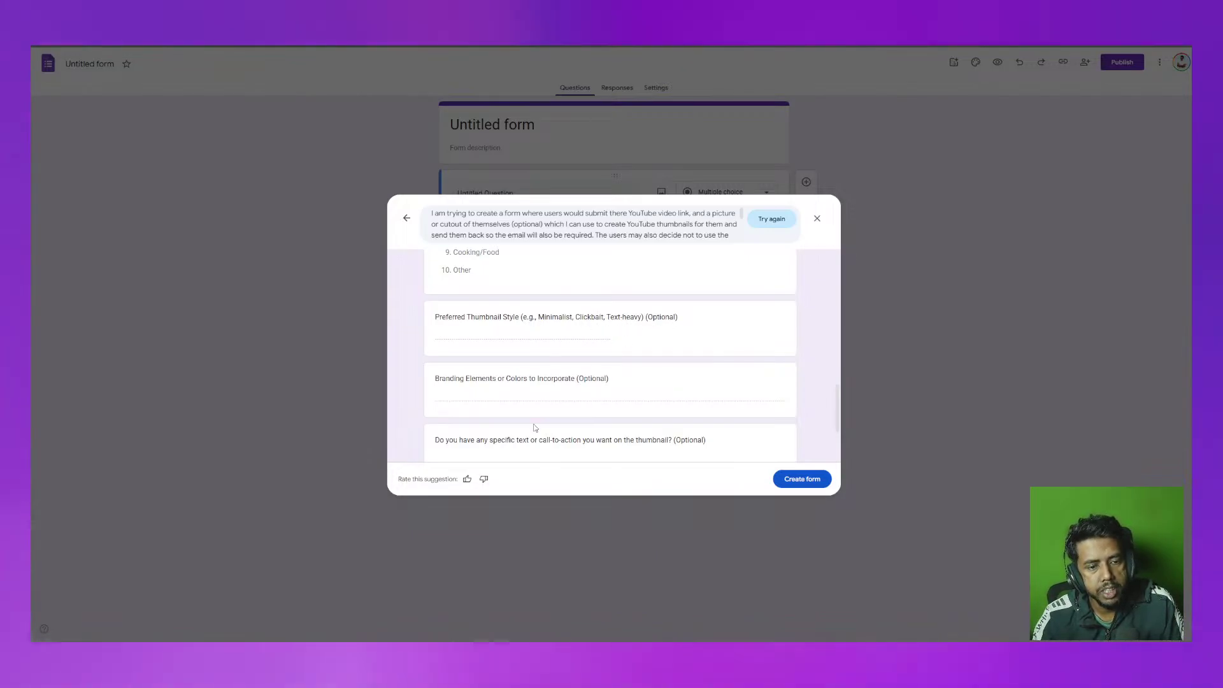
{"action": "scroll", "coordinate": [503, 398], "scroll_direction": "down", "scroll_amount": 3}
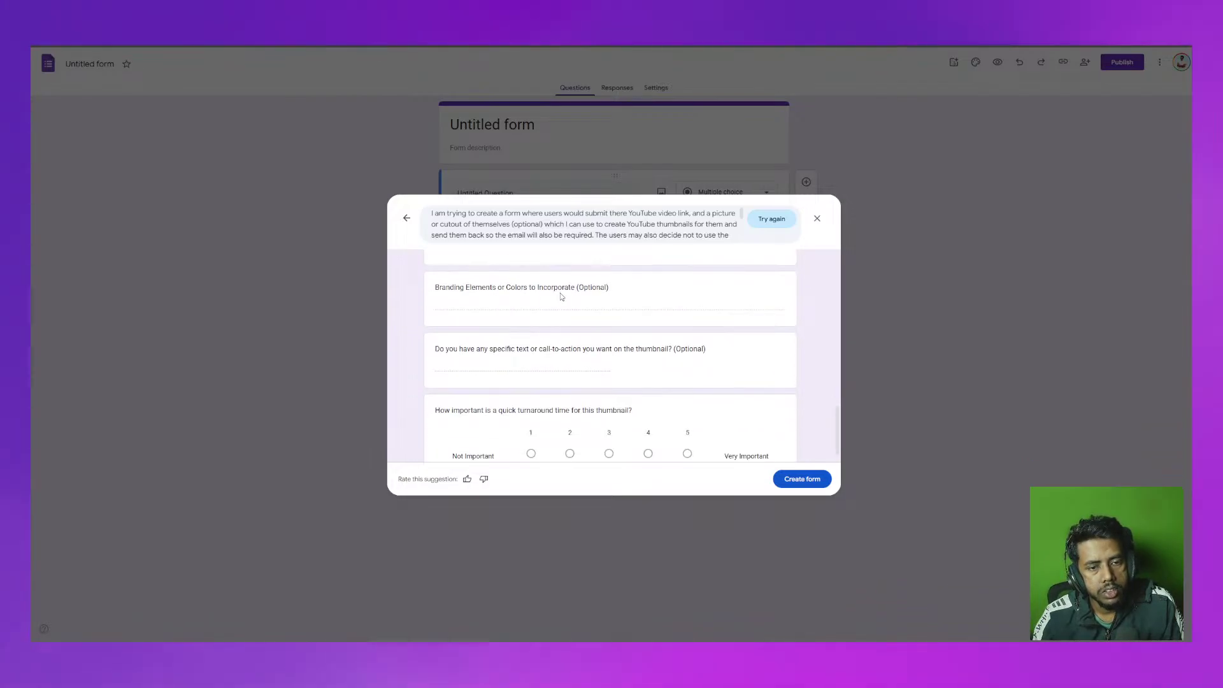
{"action": "scroll", "coordinate": [495, 367], "scroll_direction": "down", "scroll_amount": 1}
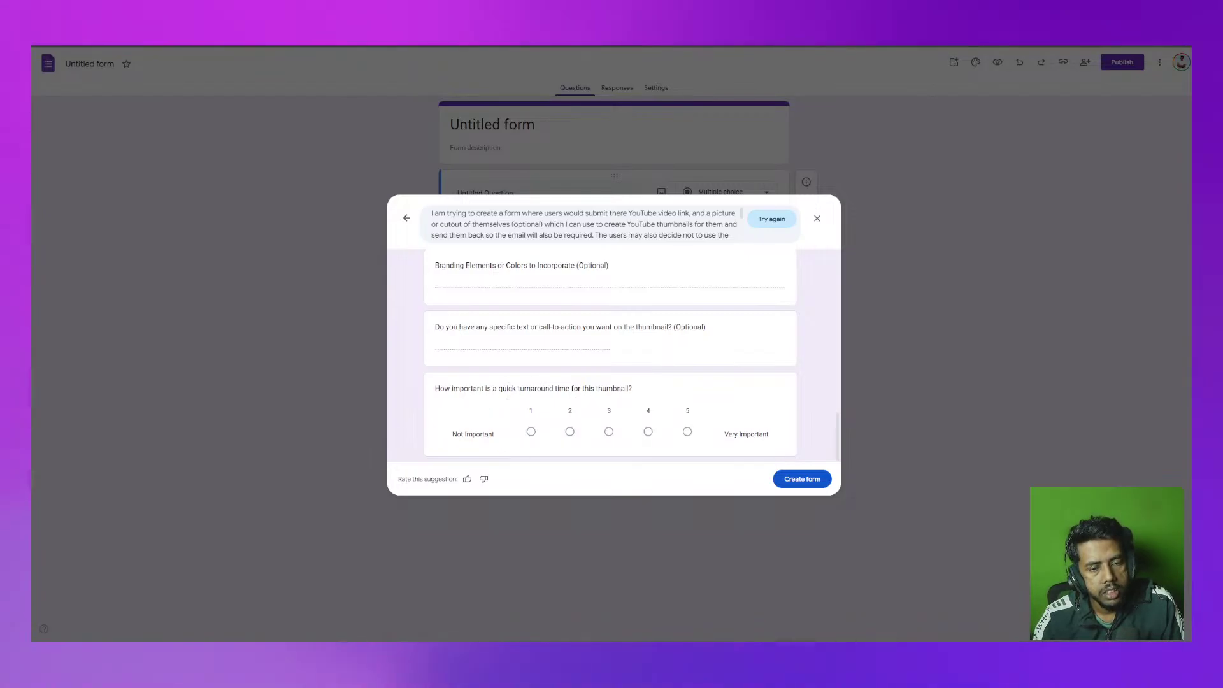
{"action": "left_click", "coordinate": [803, 483]}
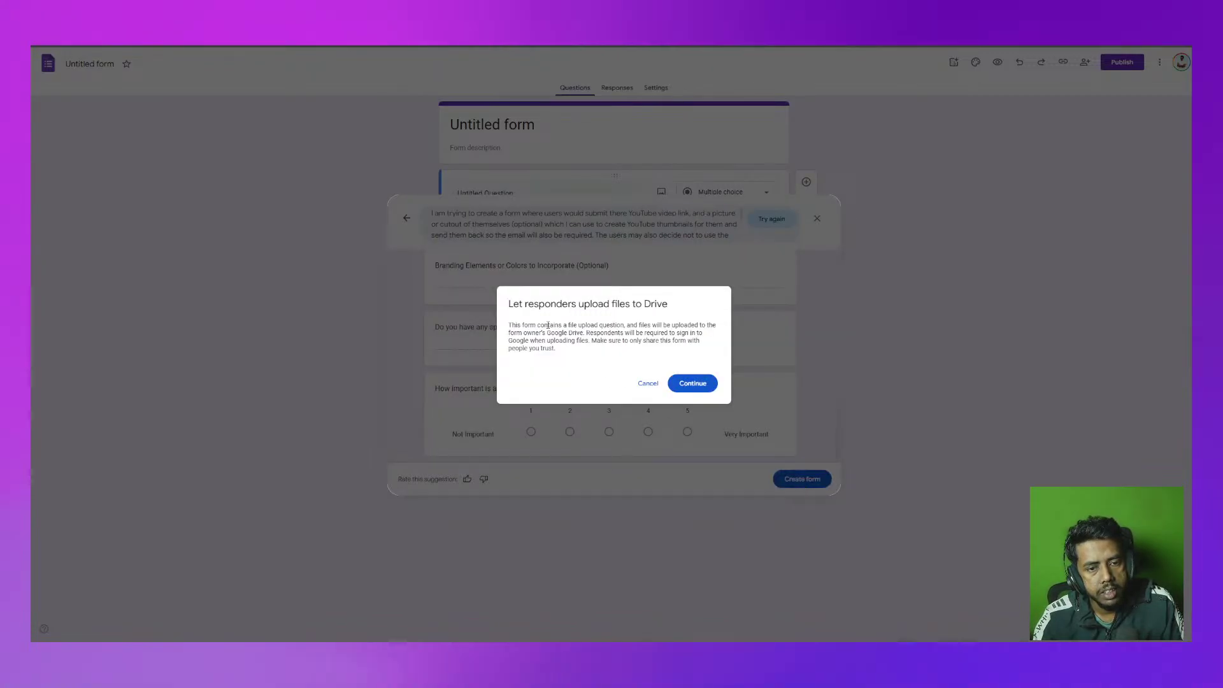
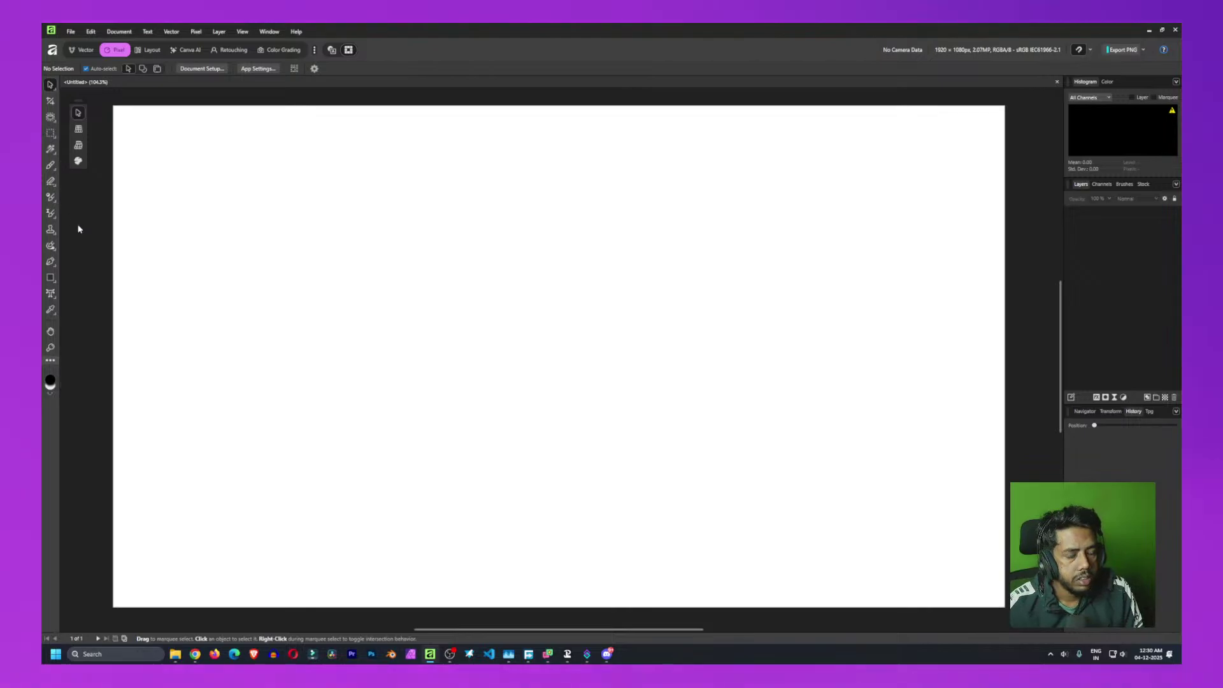
Activate the Fill Tool and set its fill colour to black
{"action": "key", "text": "g"}
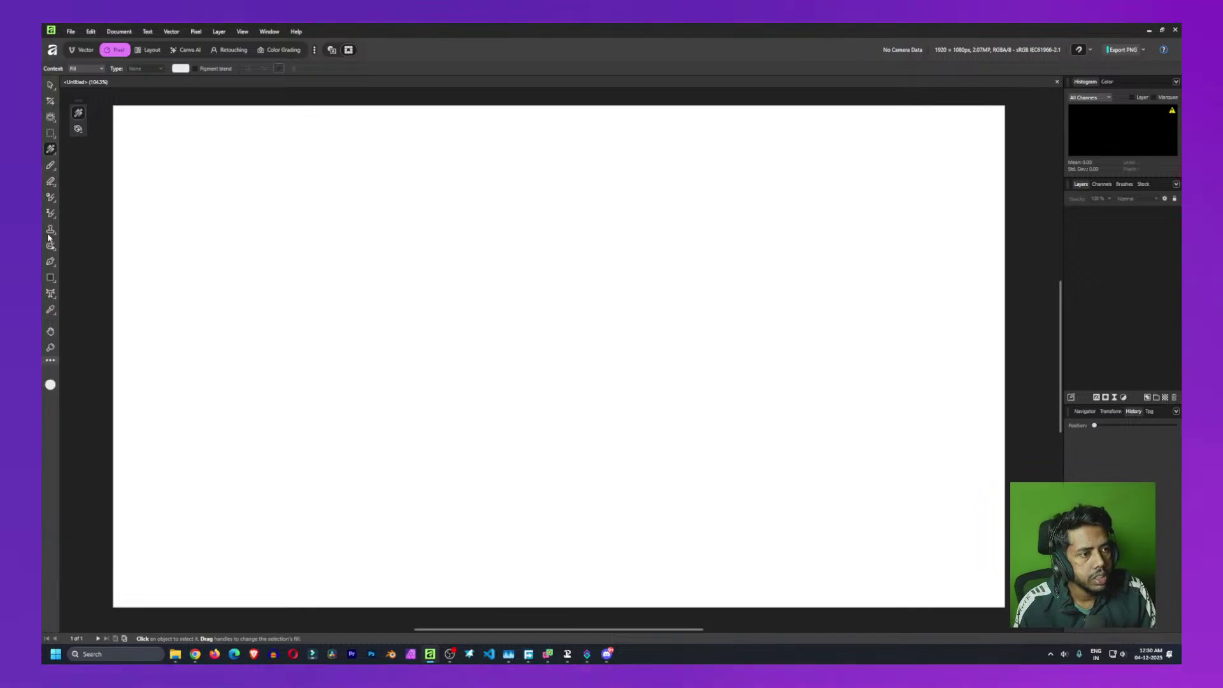
{"action": "key", "text": "j"}
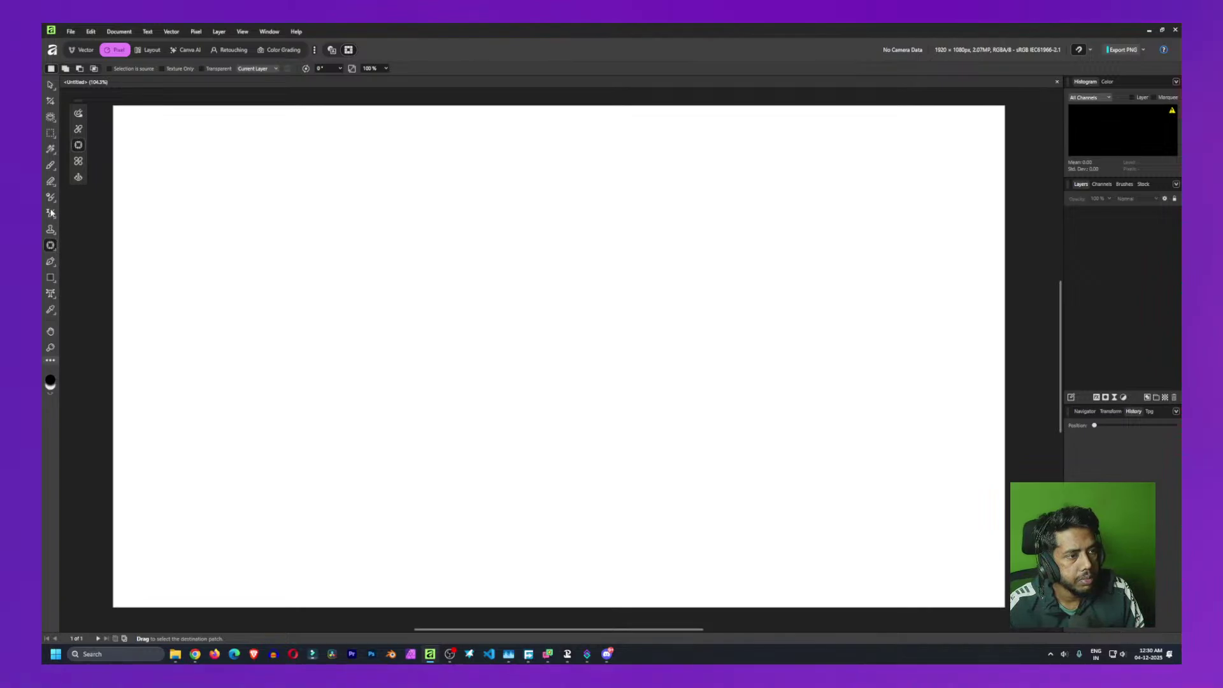
{"action": "right_click", "coordinate": [52, 155]}
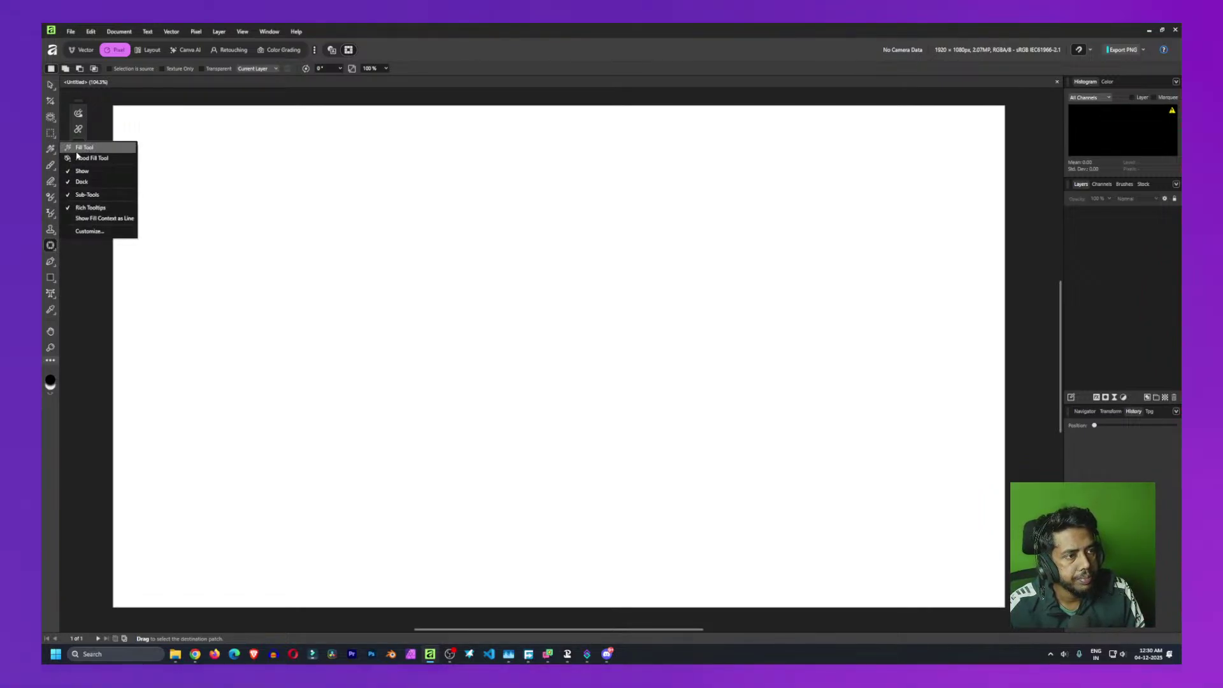
{"action": "left_click", "coordinate": [77, 150]}
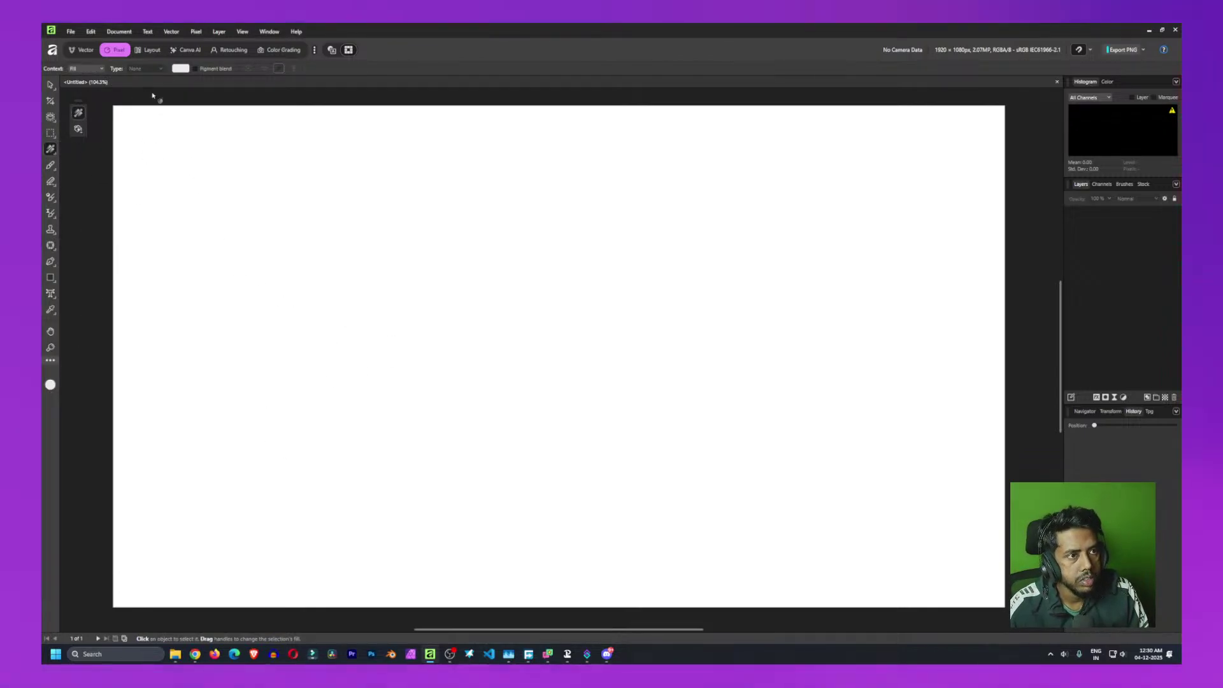
{"action": "left_click", "coordinate": [181, 68]}
{"action": "left_click_drag", "start_coordinate": [159, 152], "coordinate": [97, 190]}
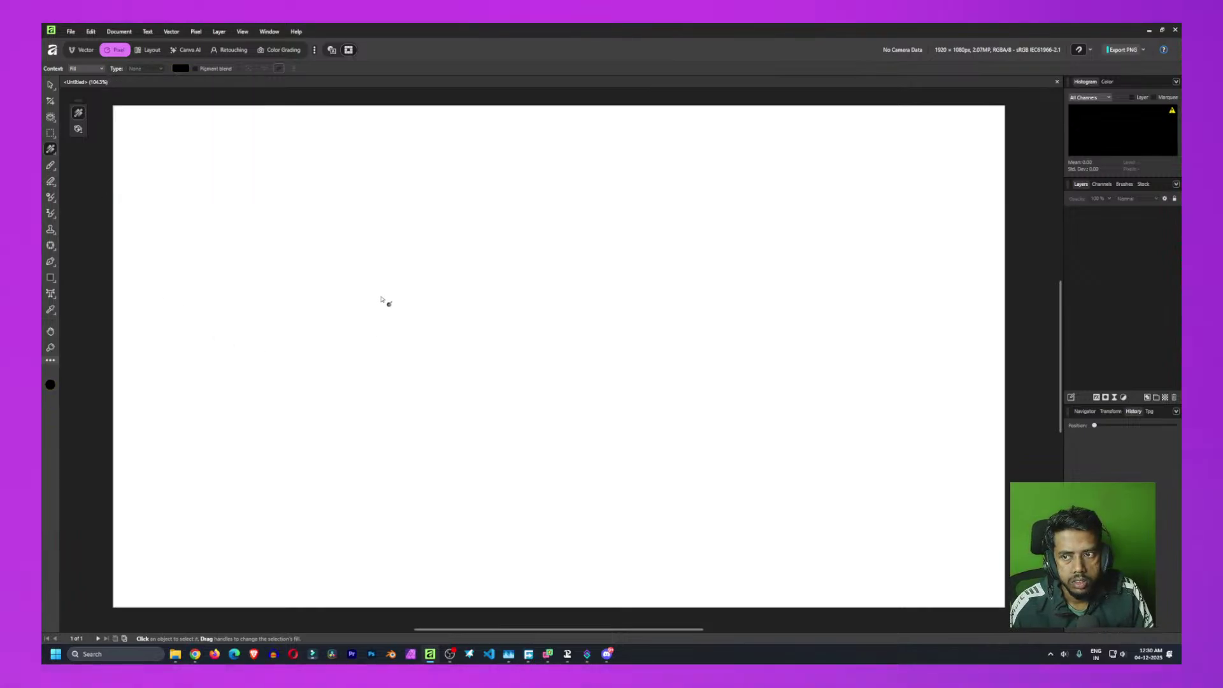
Add an empty pixel layer to the blank document and leave it deselected
{"action": "left_click", "coordinate": [1166, 398]}
{"action": "key", "text": "ctrl+d"}
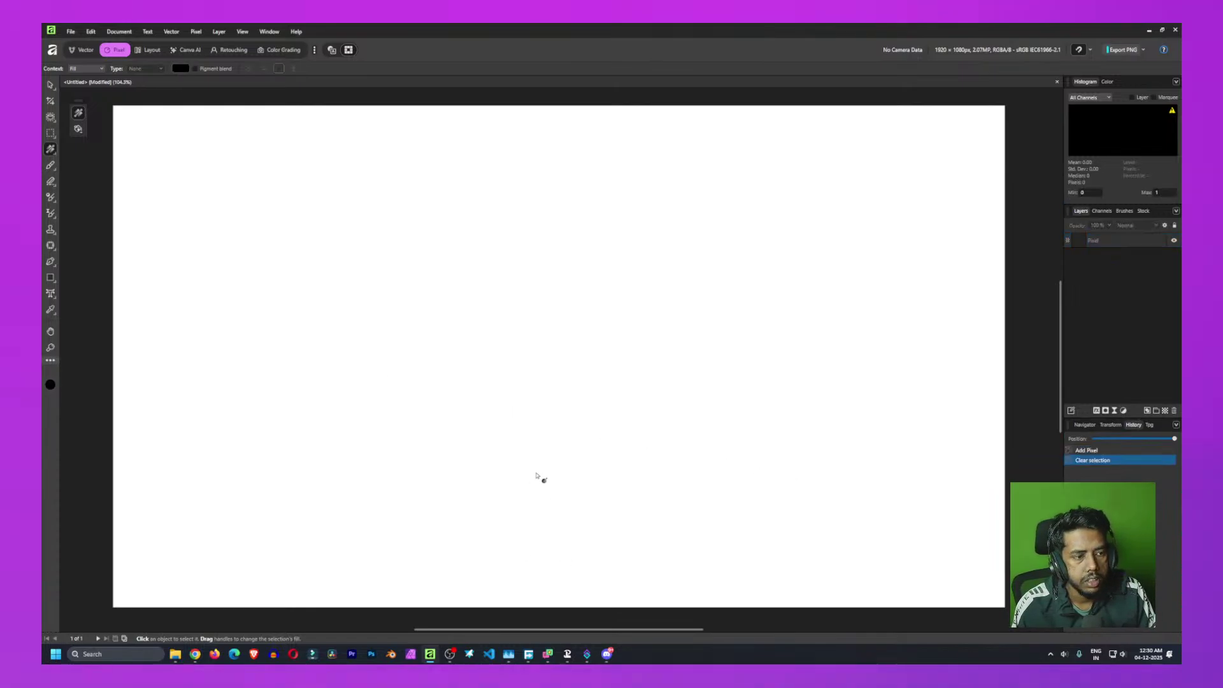
{"action": "left_click", "coordinate": [1093, 241]}
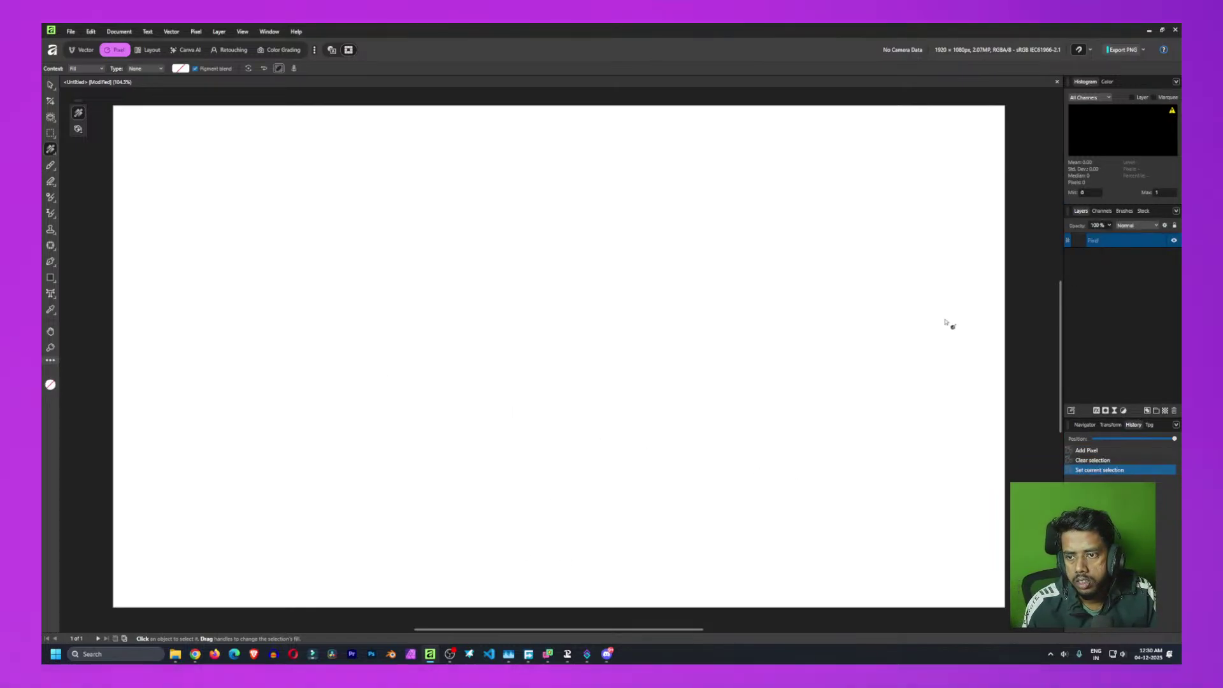
{"action": "key", "text": "ctrl+d"}
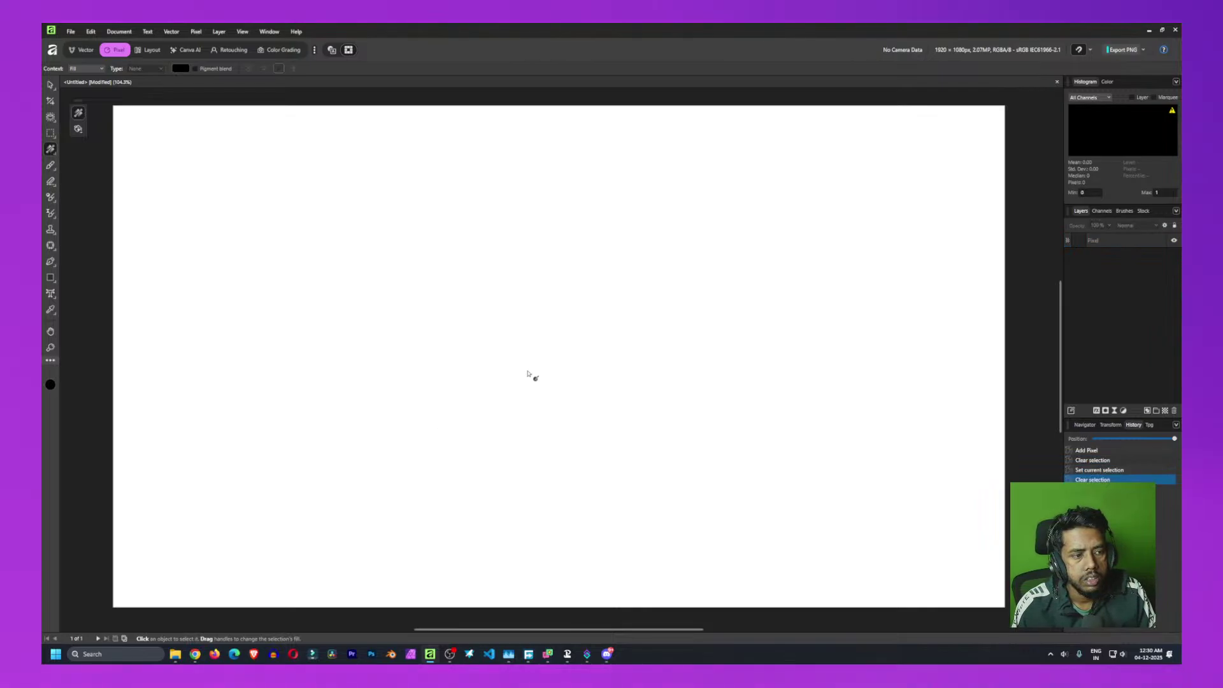
Flood-fill the whole page with black using the Flood Fill Tool and delete the empty pixel layer beneath the fill
{"action": "left_click", "coordinate": [78, 128]}
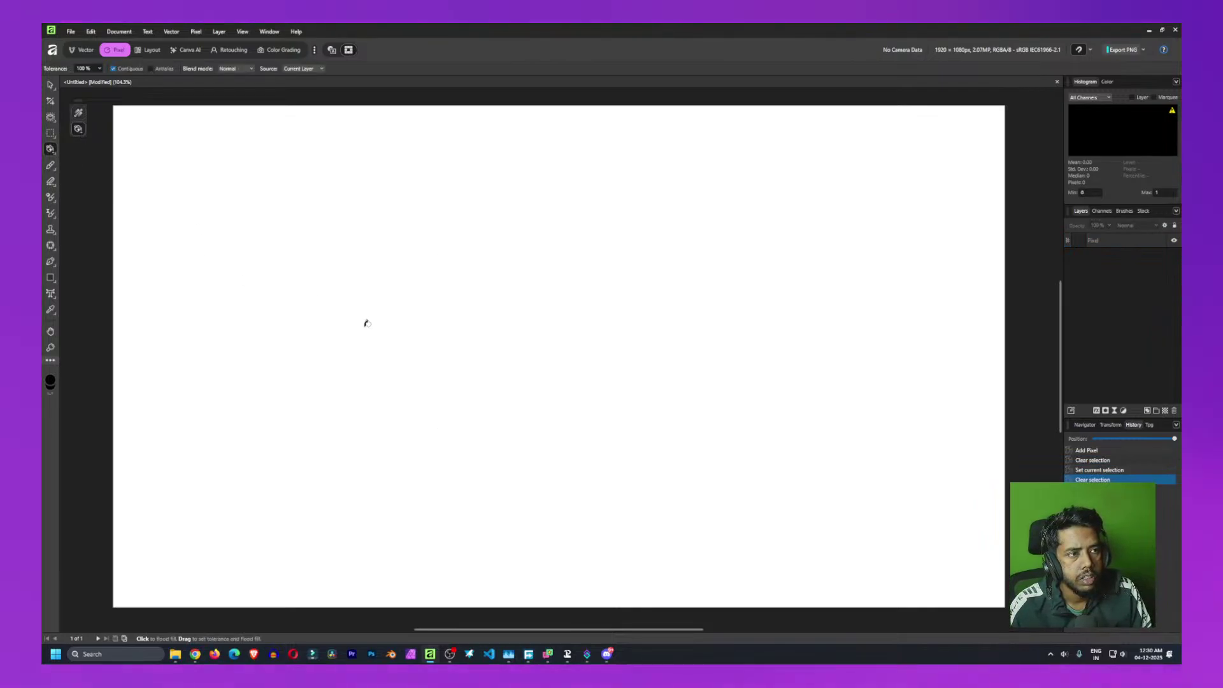
{"action": "left_click", "coordinate": [355, 318]}
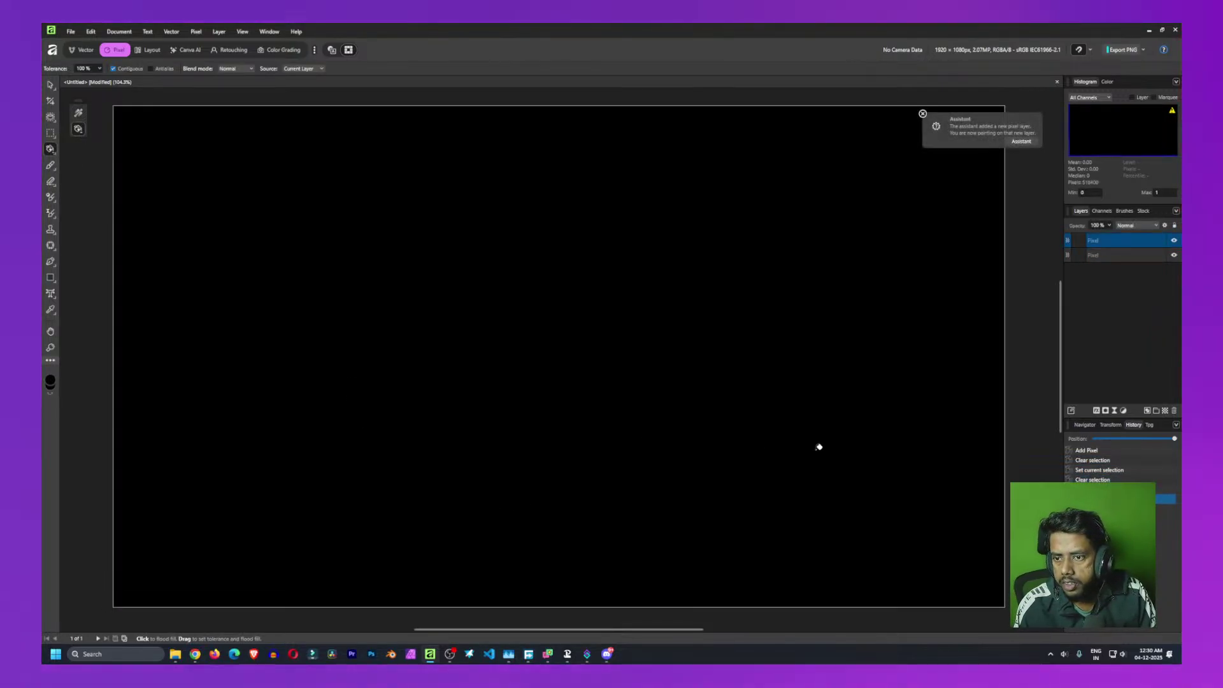
{"action": "left_click", "coordinate": [1134, 254]}
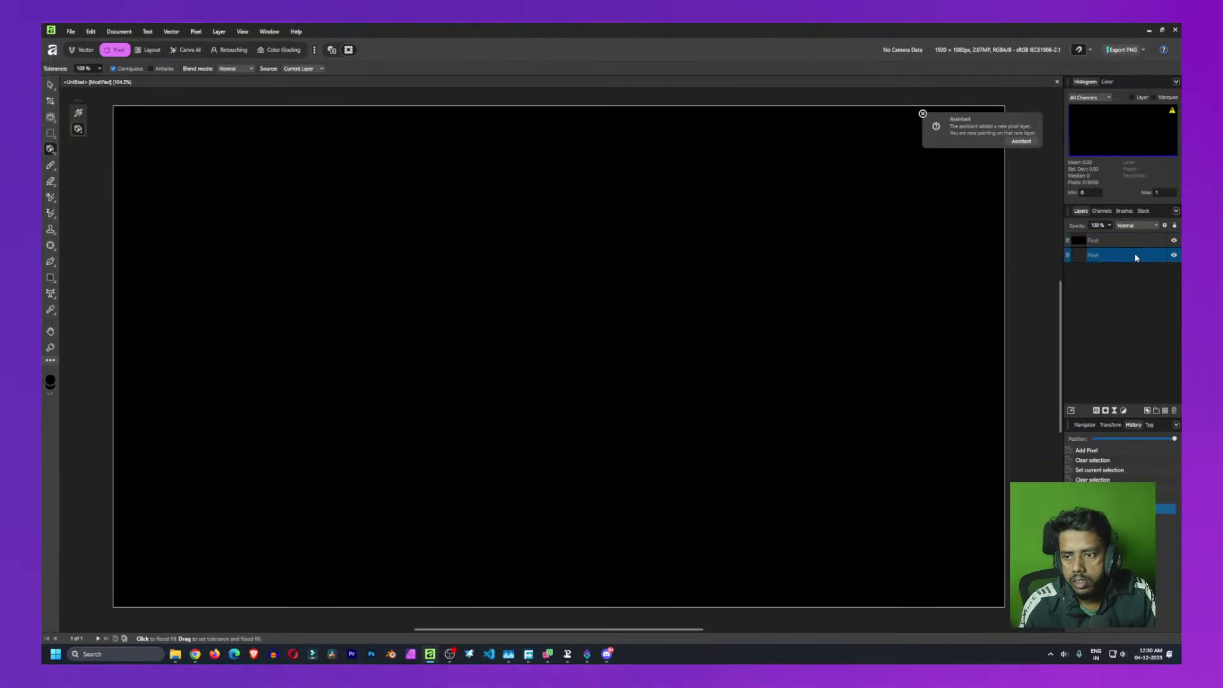
{"action": "left_click", "coordinate": [1174, 410]}
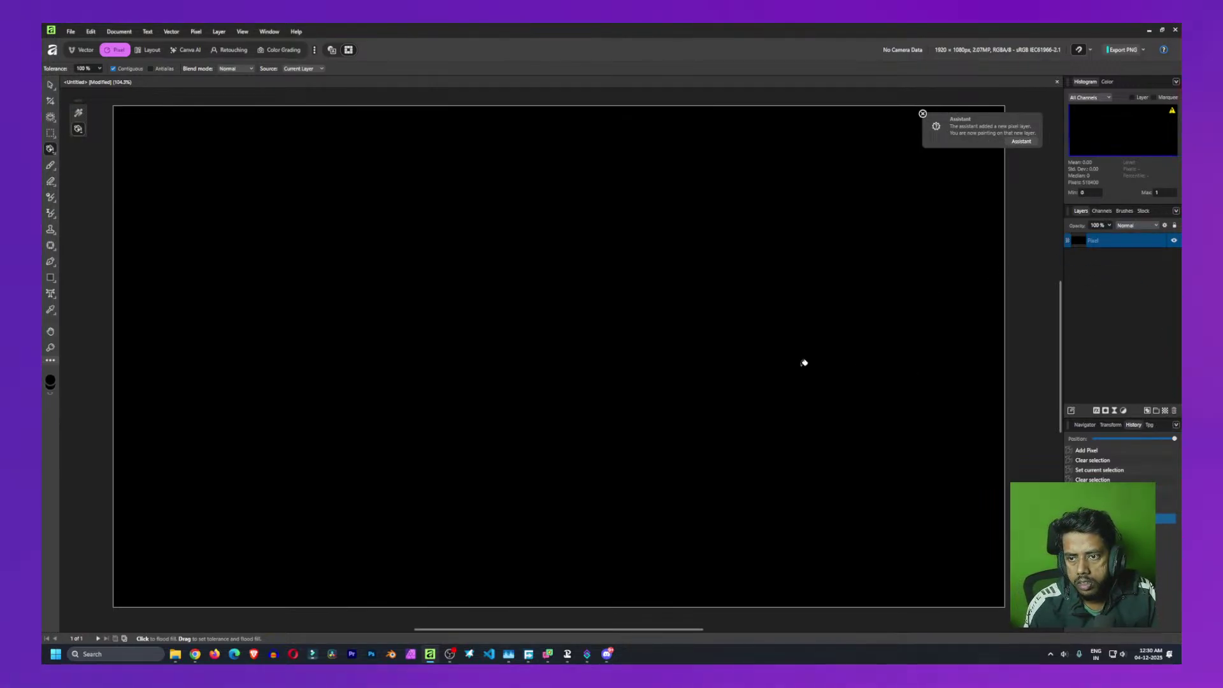
Deselect the black pixel layer and activate the Frame Text Tool
{"action": "key", "text": "t"}
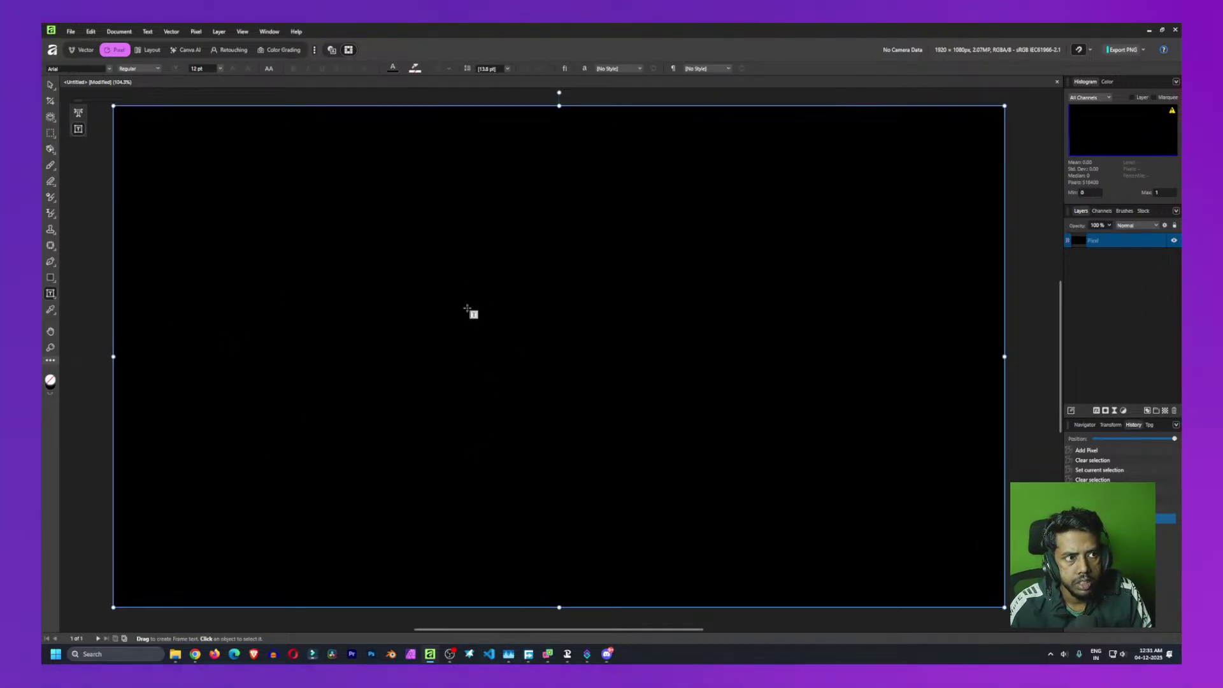
{"action": "key", "text": "v"}
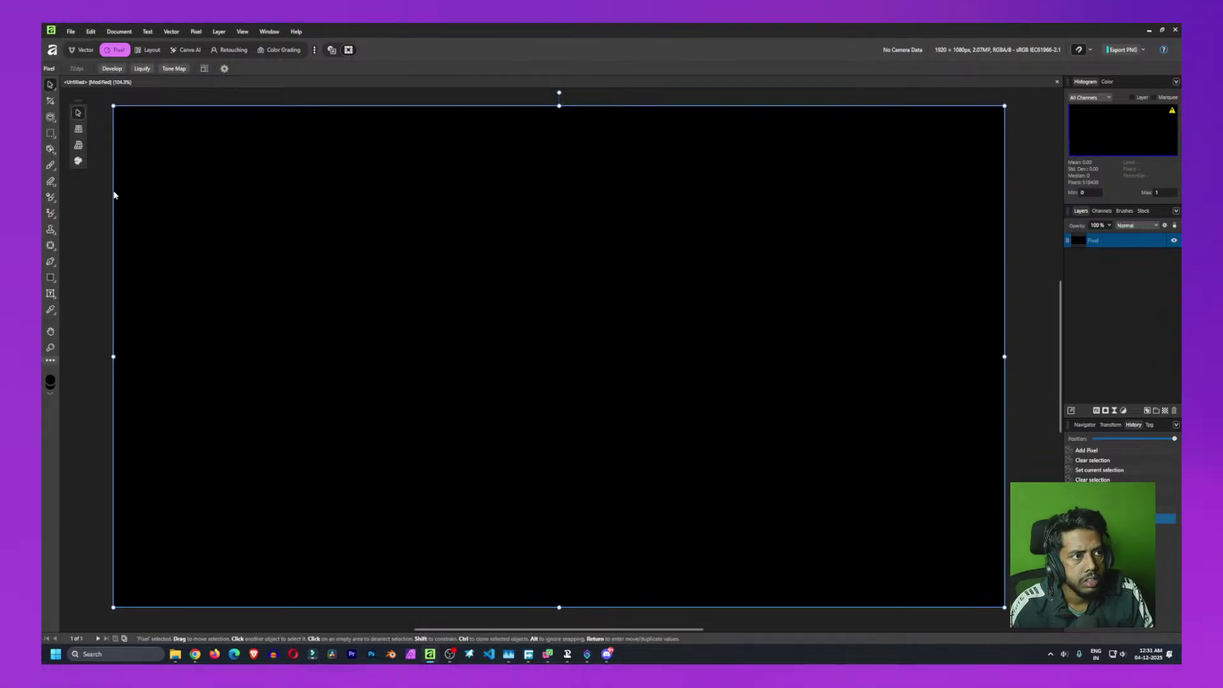
{"action": "left_click", "coordinate": [88, 227]}
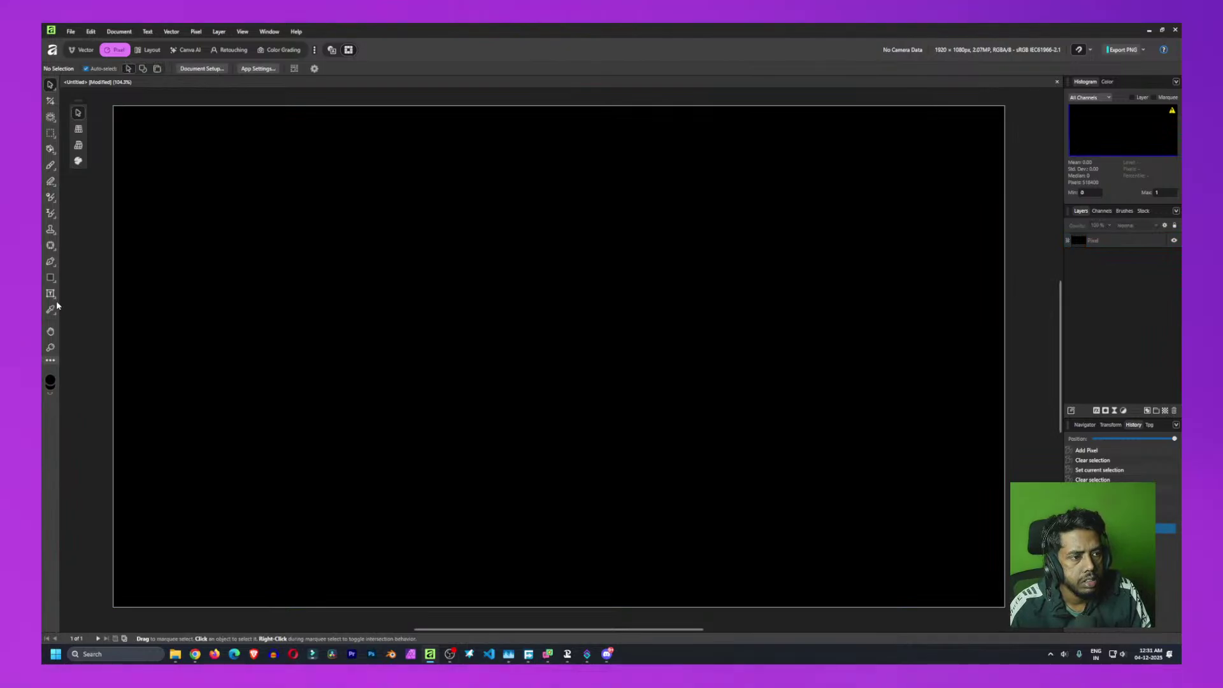
{"action": "key", "text": "t"}
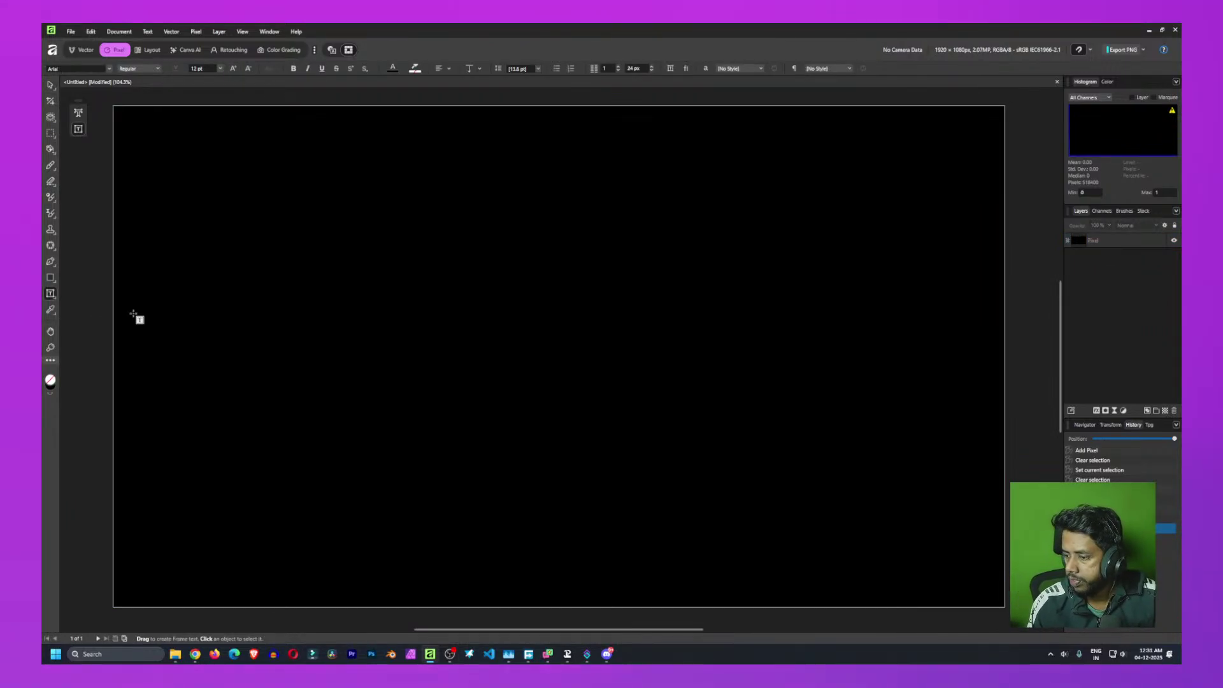
Find Spotify with the desktop app launcher and start it
{"action": "key", "text": "alt+space"}
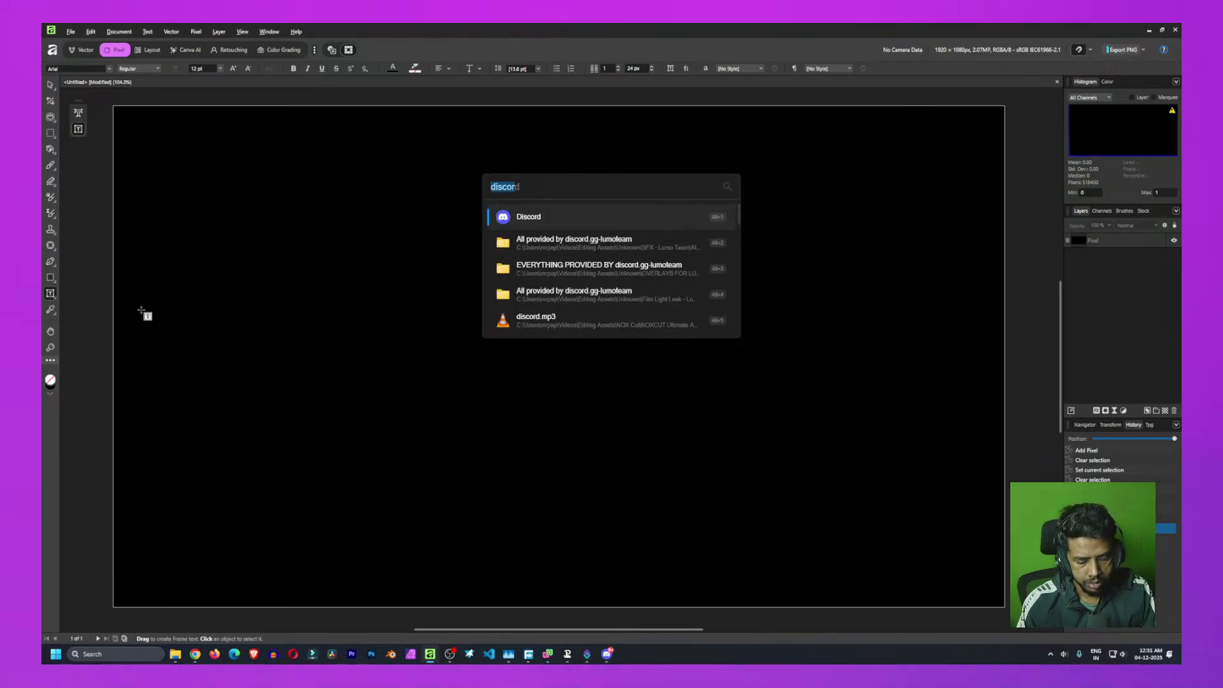
{"action": "type", "text": "spot"}
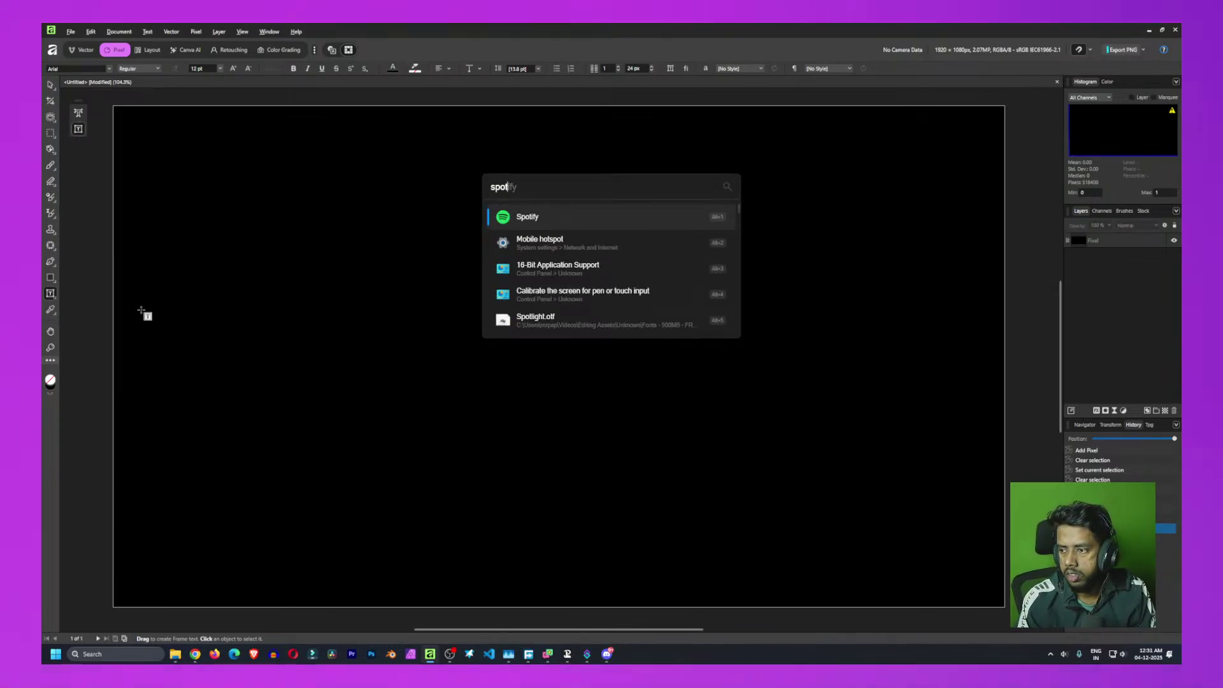
{"action": "key", "text": "Return"}
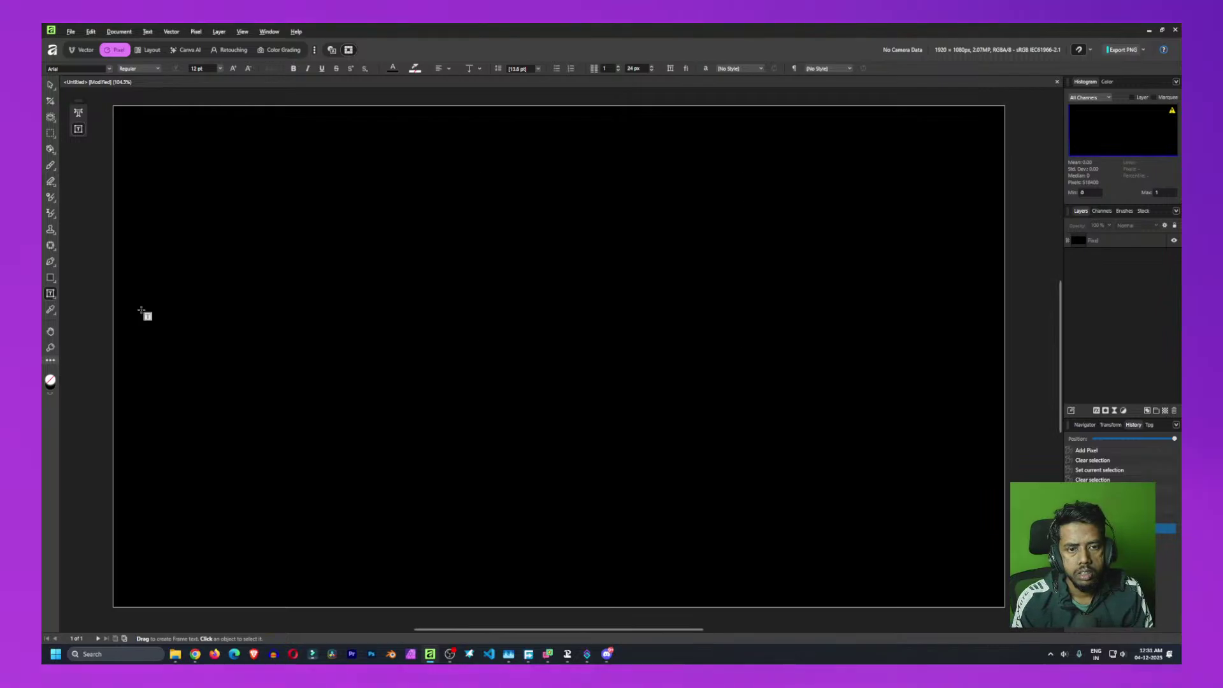
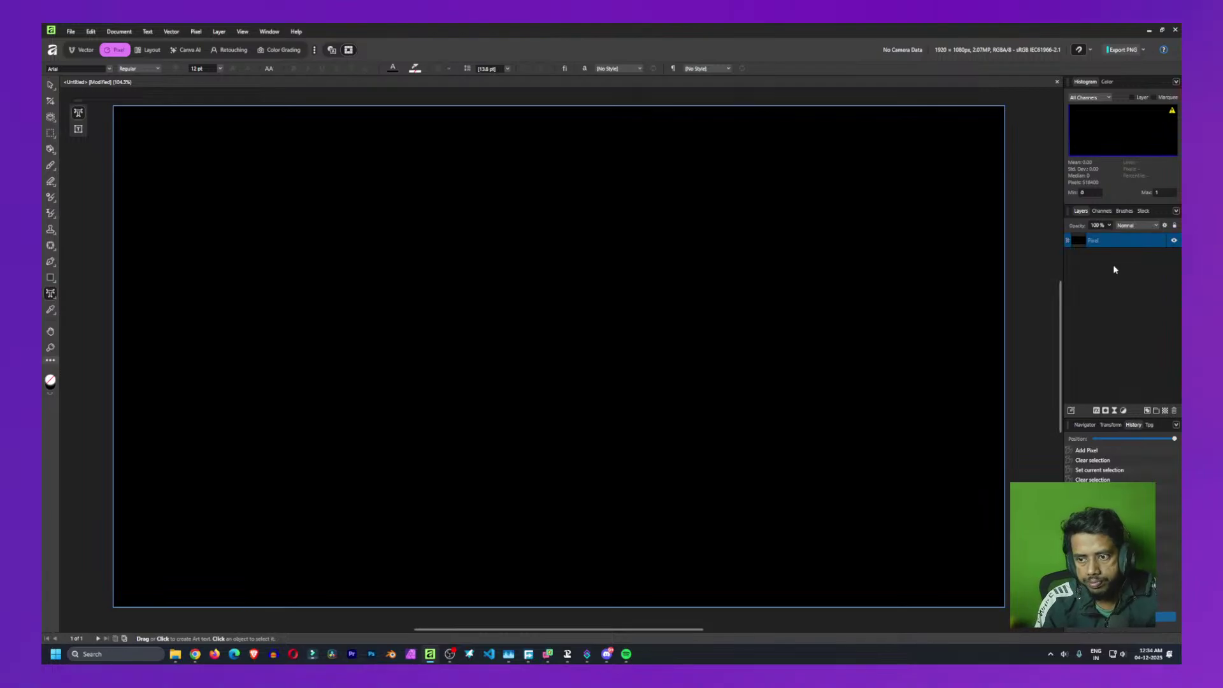
Place an artistic text object on the black page reading "Your Thumbnai"
{"action": "left_click", "coordinate": [364, 320]}
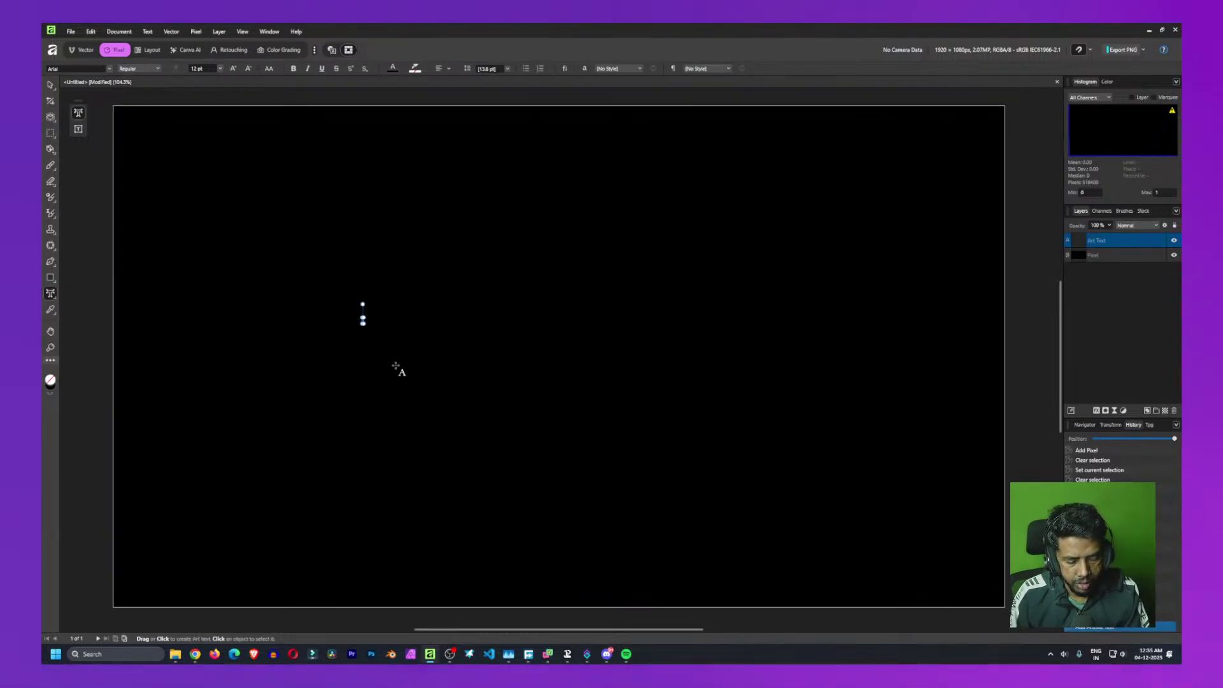
{"action": "type", "text": "a"}
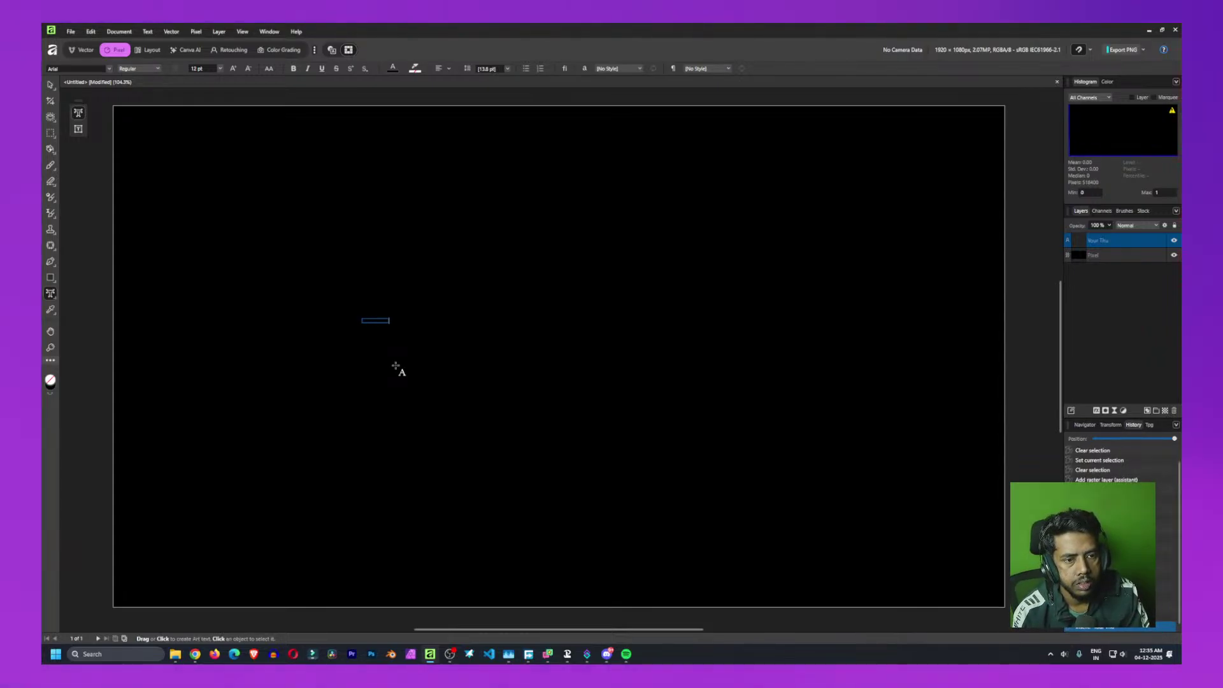
{"action": "type", "text": "our Thumbnai"}
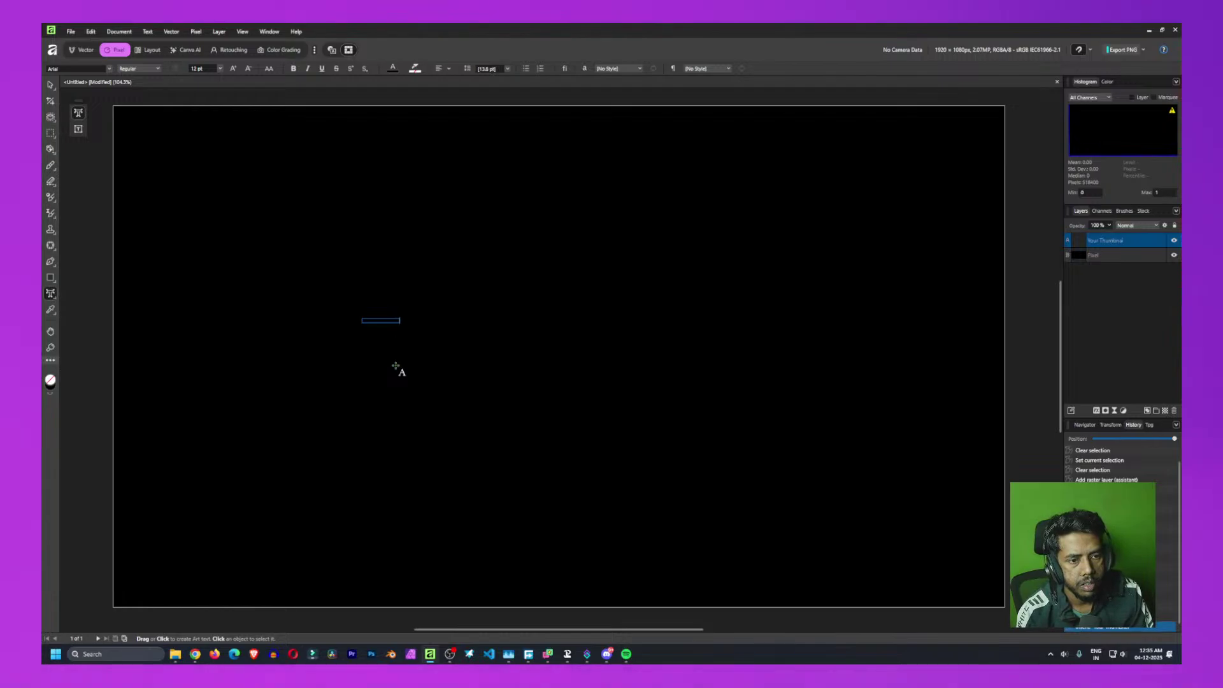
{"action": "key", "text": "Escape"}
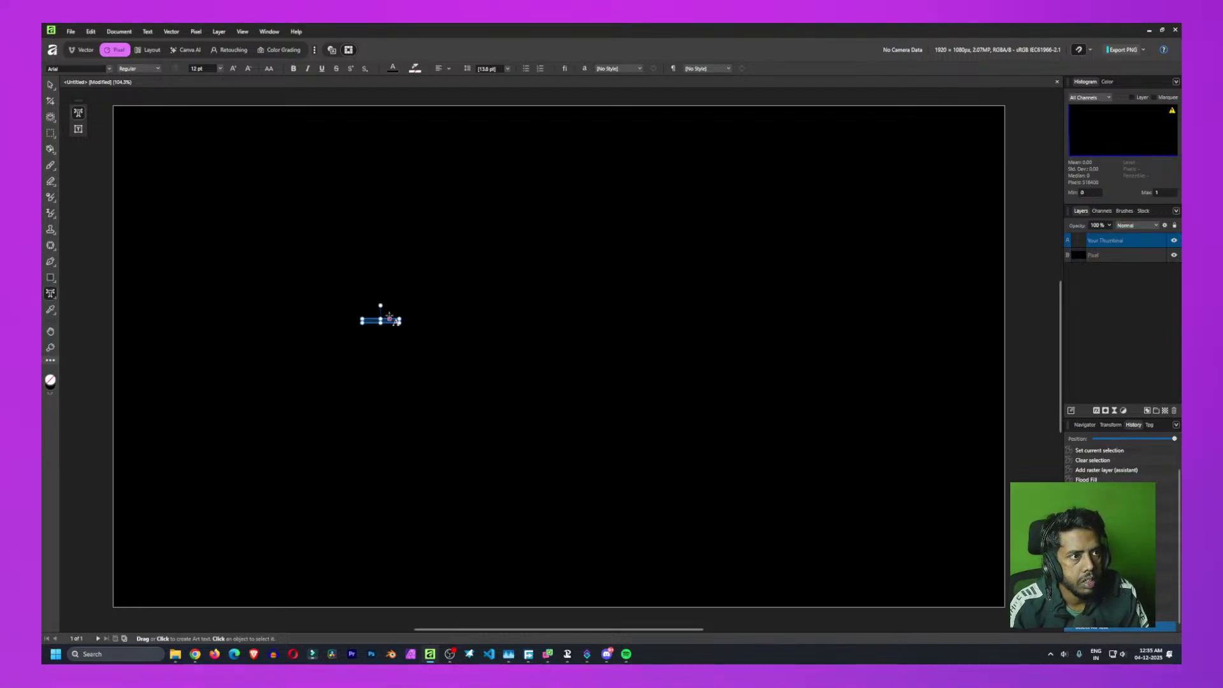
Set the "Your Thumbnai" text to 288 pt and colour it white
{"action": "left_click", "coordinate": [220, 68]}
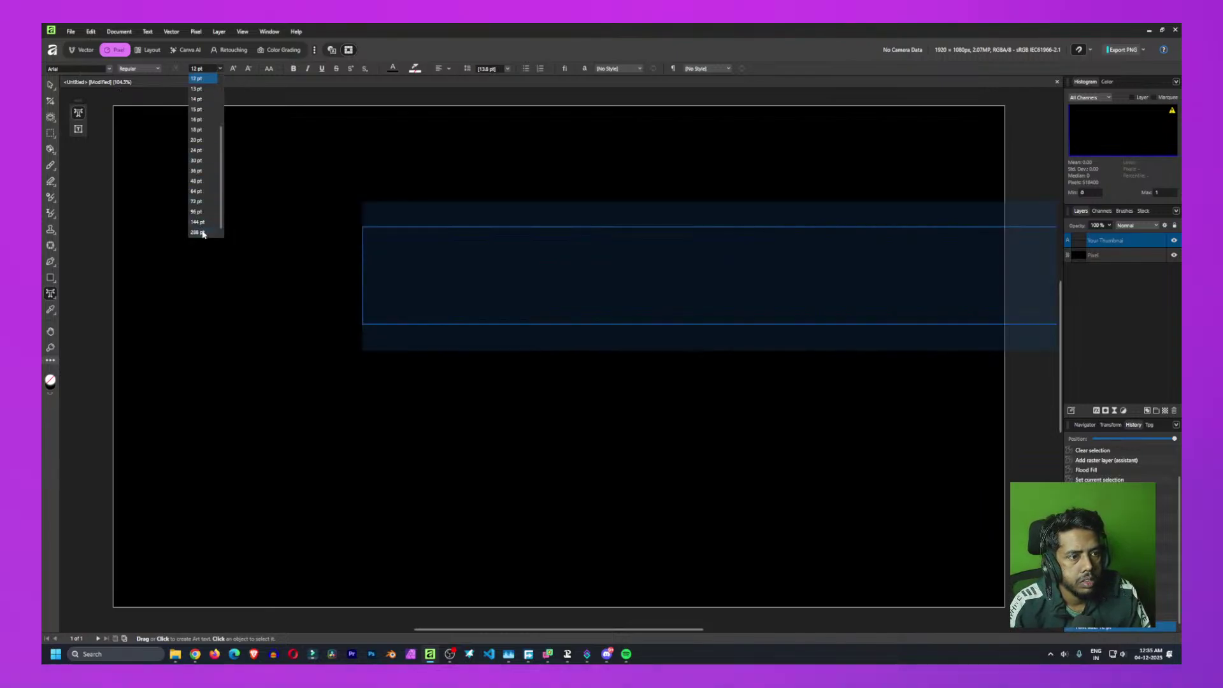
{"action": "left_click", "coordinate": [197, 232]}
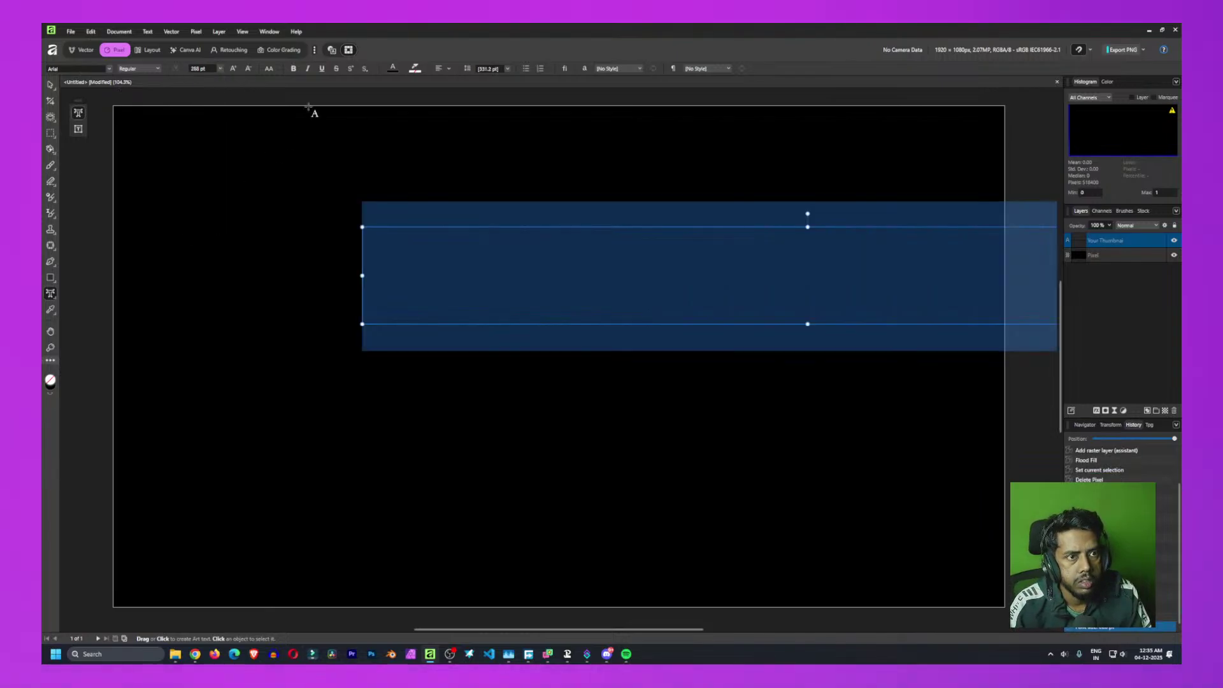
{"action": "left_click", "coordinate": [394, 68]}
{"action": "left_click_drag", "start_coordinate": [354, 161], "coordinate": [278, 113]}
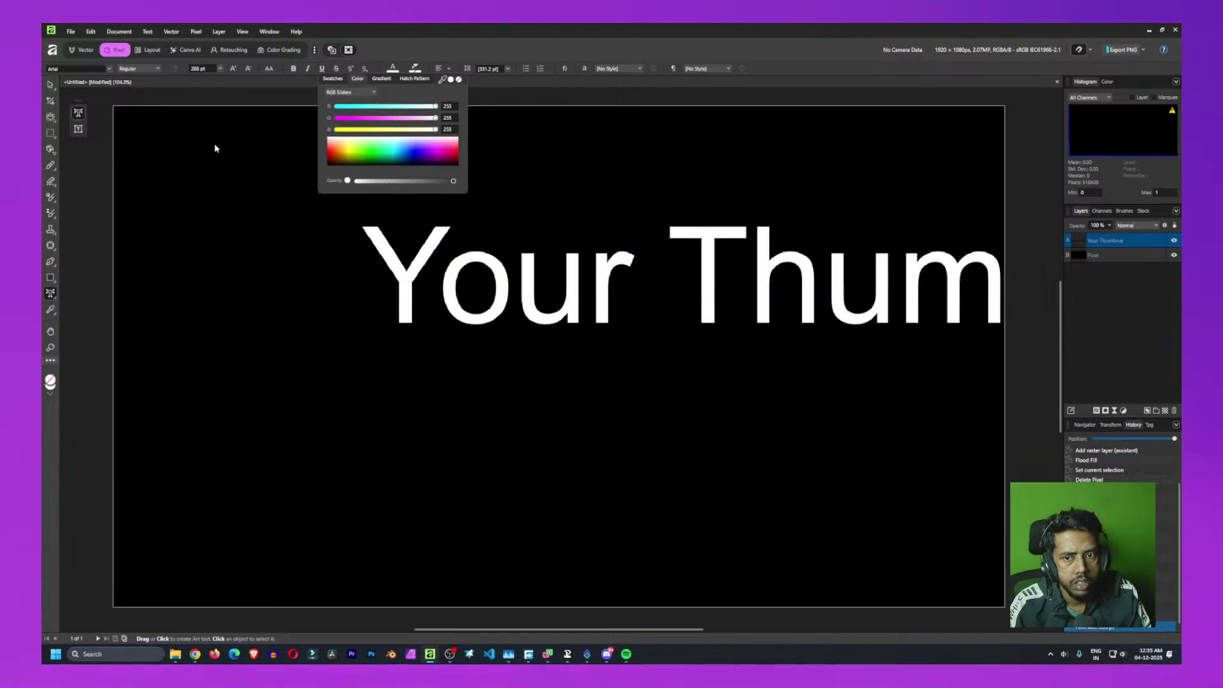
{"action": "key", "text": "ctrl+a"}
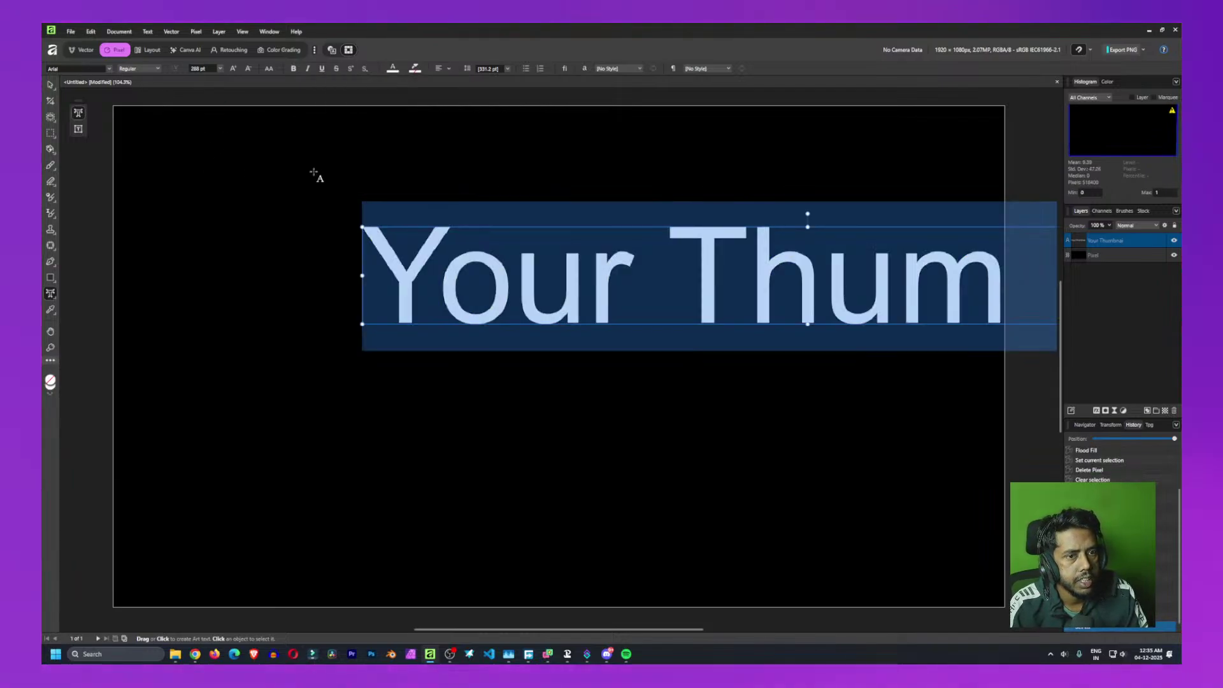
Break the text into two lines before "Thumbnai" and centre-align it
{"action": "left_click", "coordinate": [503, 263]}
{"action": "left_click", "coordinate": [668, 263]}
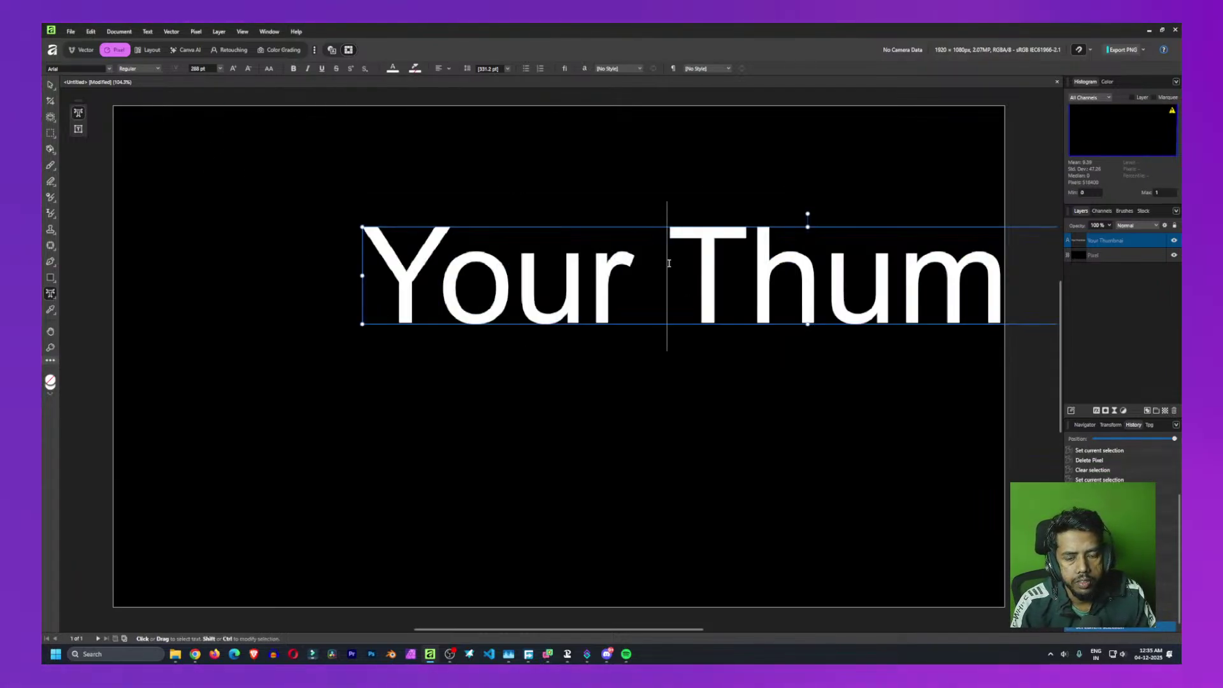
{"action": "key", "text": "Return"}
{"action": "key", "text": "Escape"}
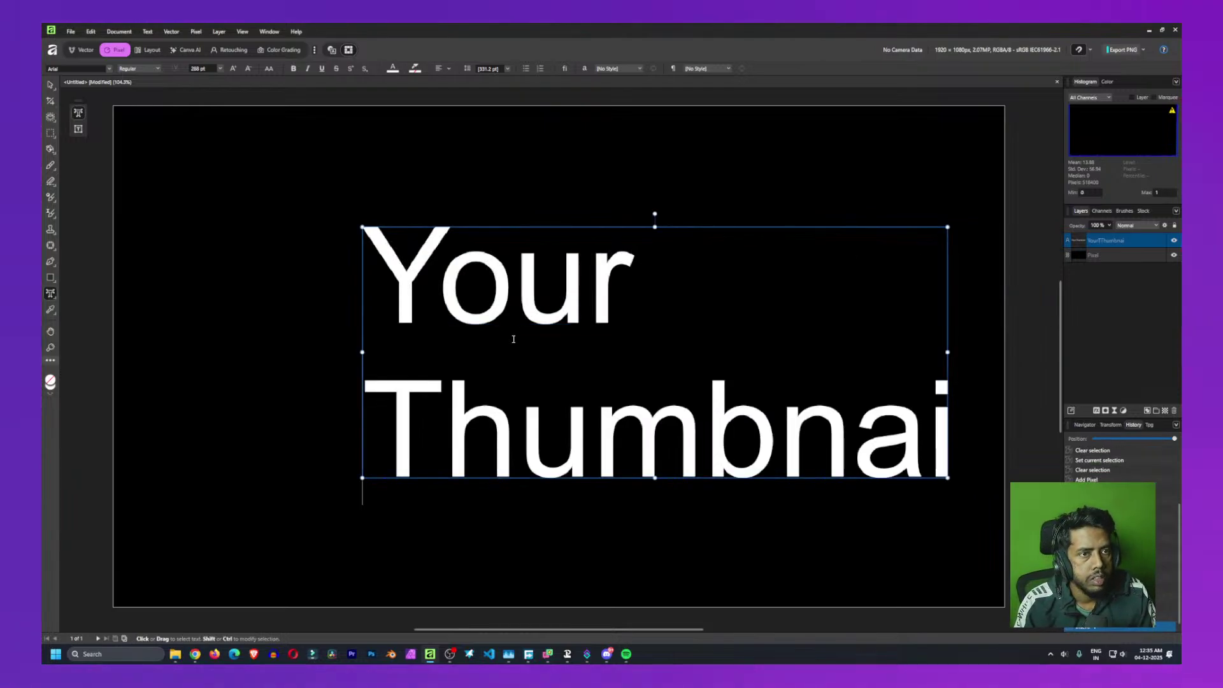
{"action": "left_click", "coordinate": [438, 68]}
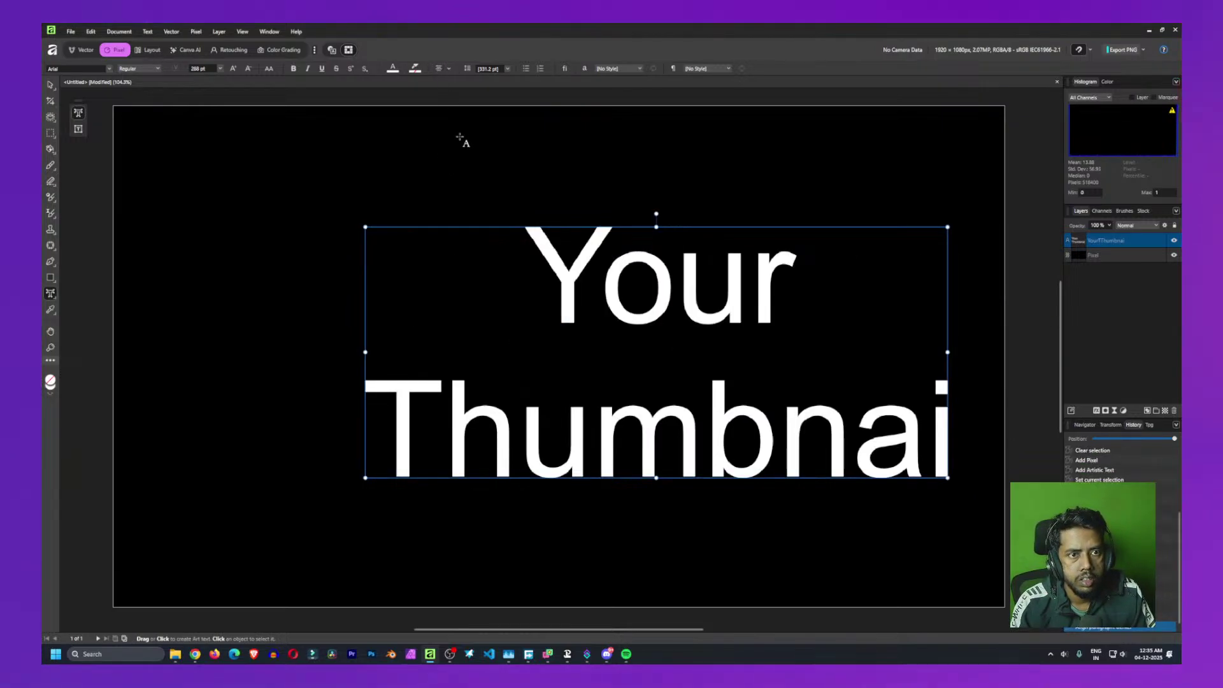
Change the font of the whole two-line text to Bebas Neue Pro Exp Eb
{"action": "left_click", "coordinate": [51, 68]}
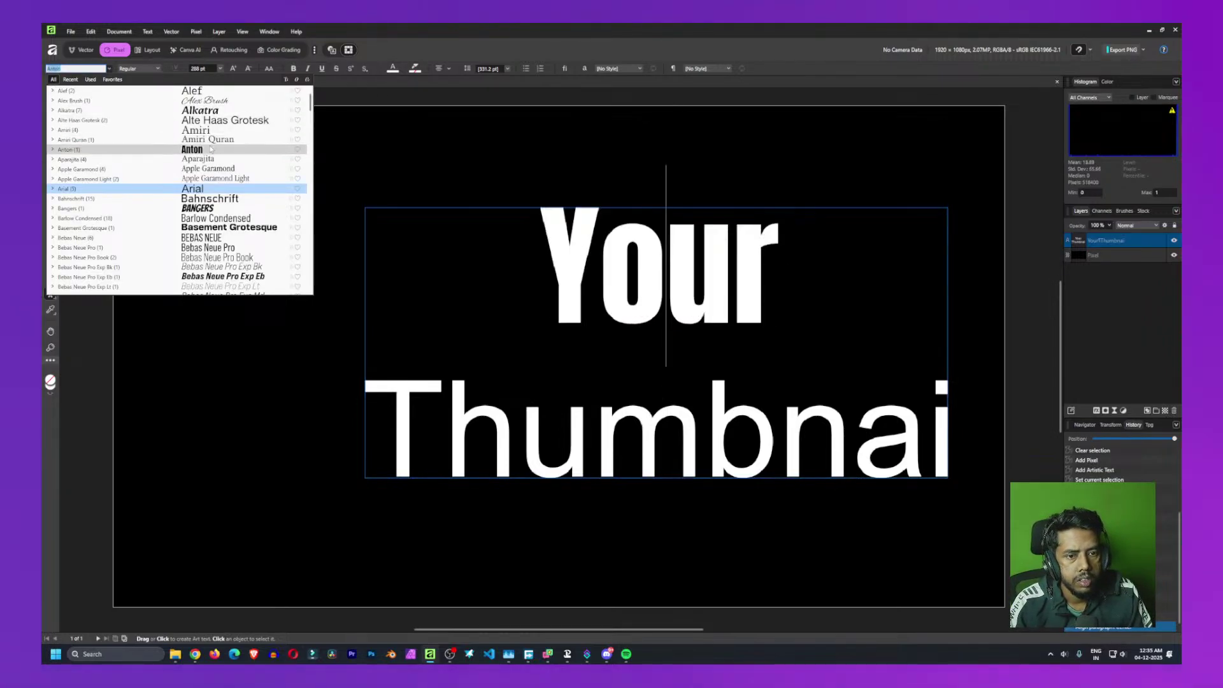
{"action": "left_click", "coordinate": [585, 381]}
{"action": "key", "text": "ctrl+a"}
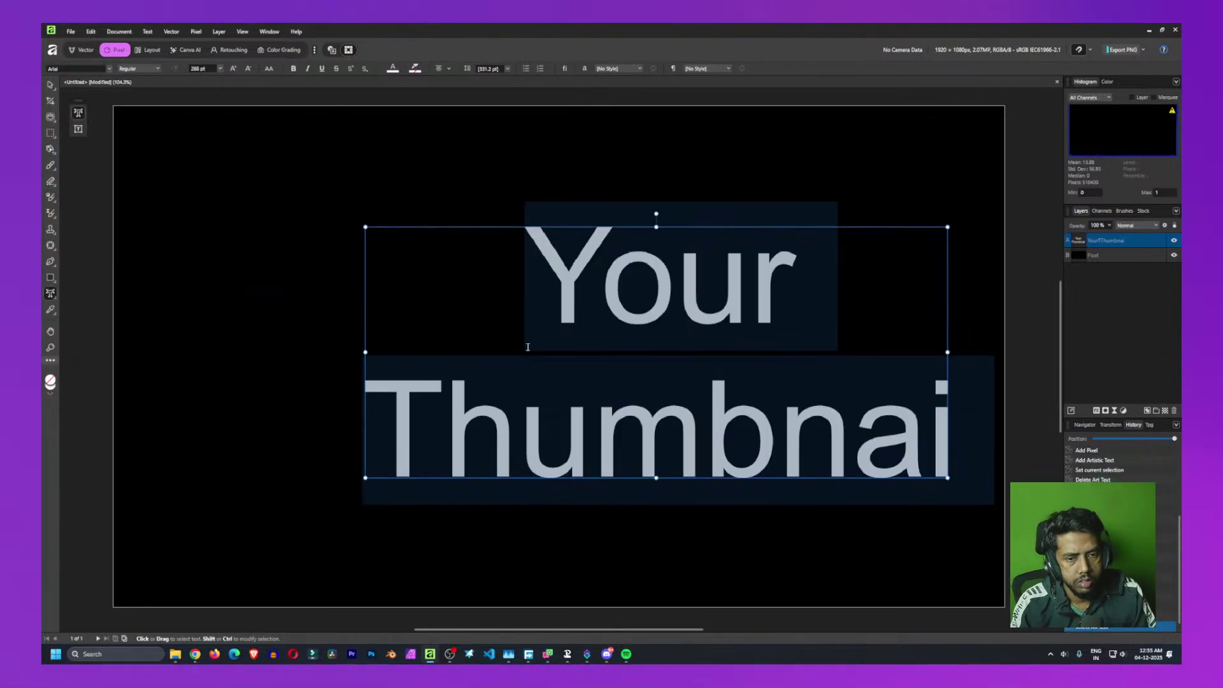
{"action": "left_click", "coordinate": [140, 68]}
{"action": "left_click", "coordinate": [141, 75]}
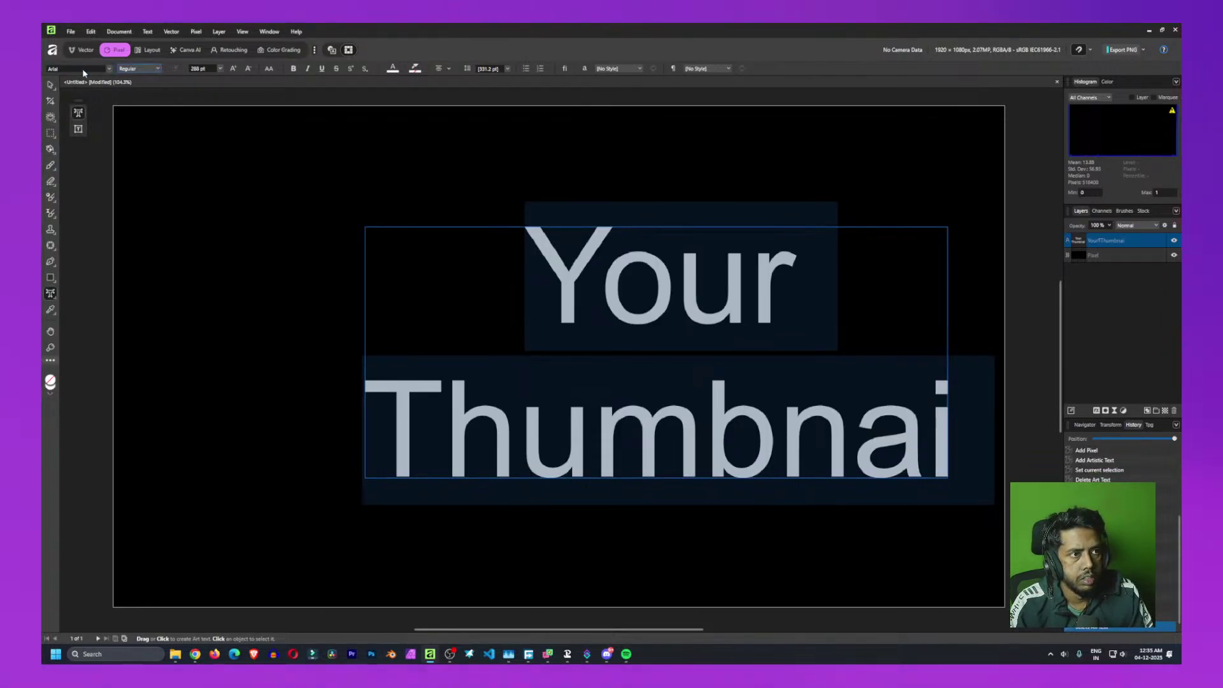
{"action": "left_click", "coordinate": [82, 67]}
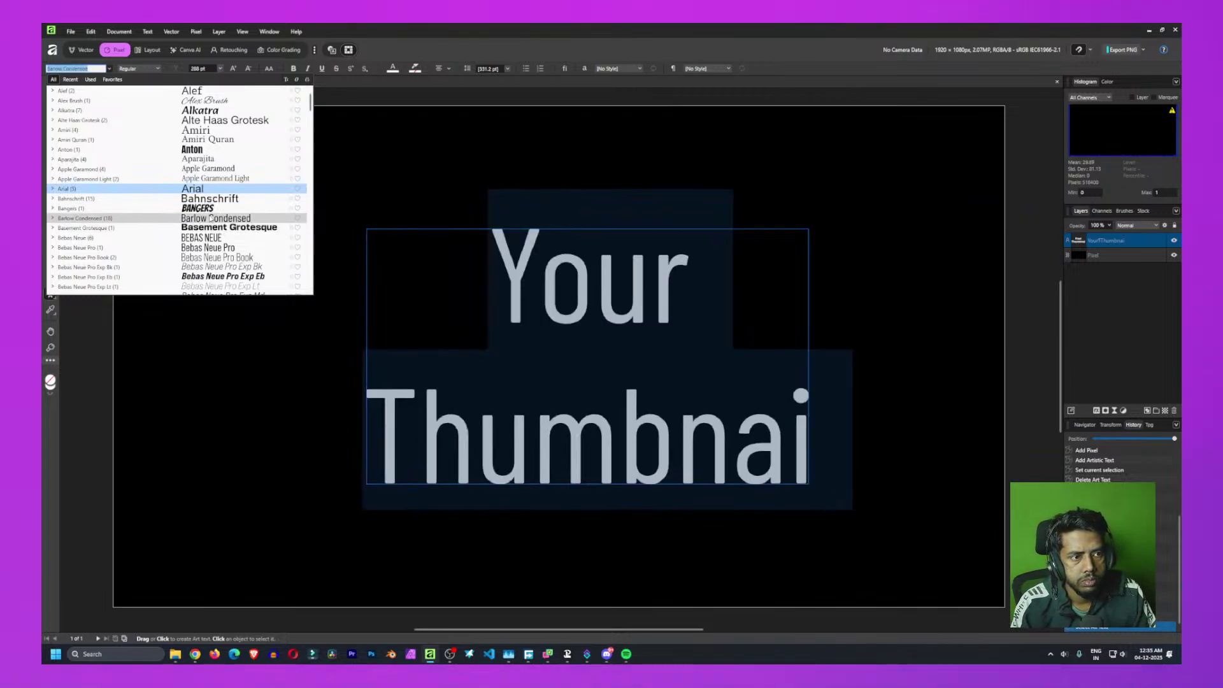
{"action": "scroll", "coordinate": [211, 219], "scroll_direction": "down", "scroll_amount": 1}
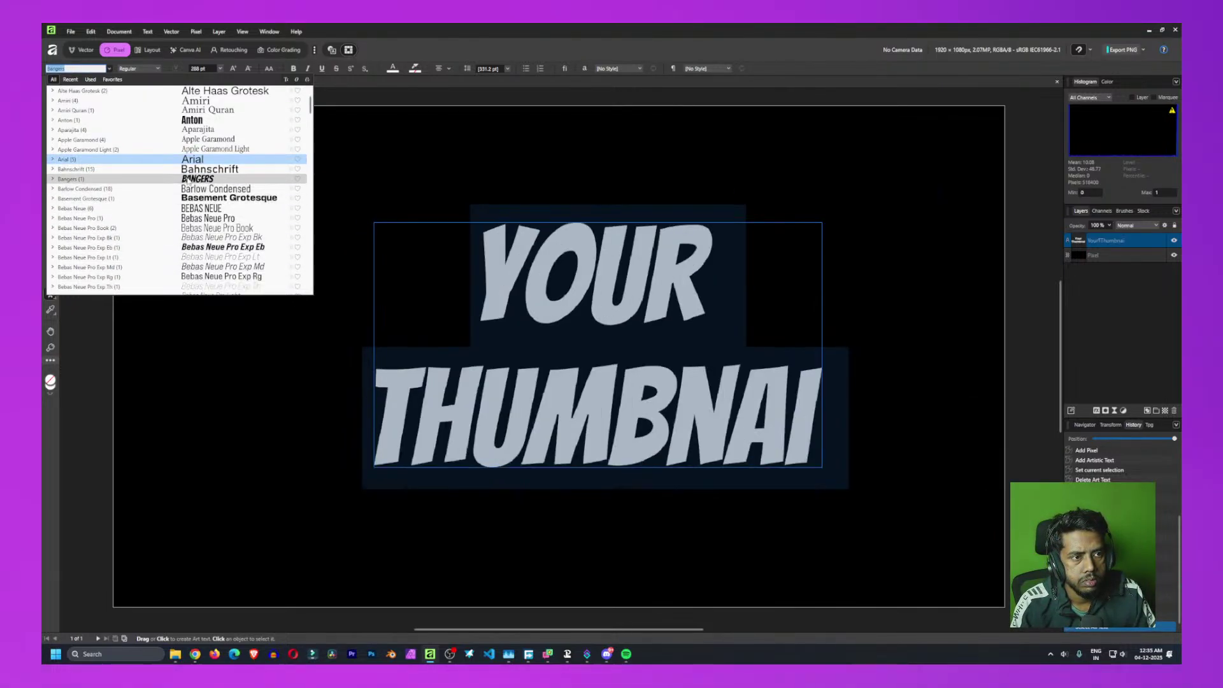
{"action": "scroll", "coordinate": [214, 197], "scroll_direction": "down", "scroll_amount": 2}
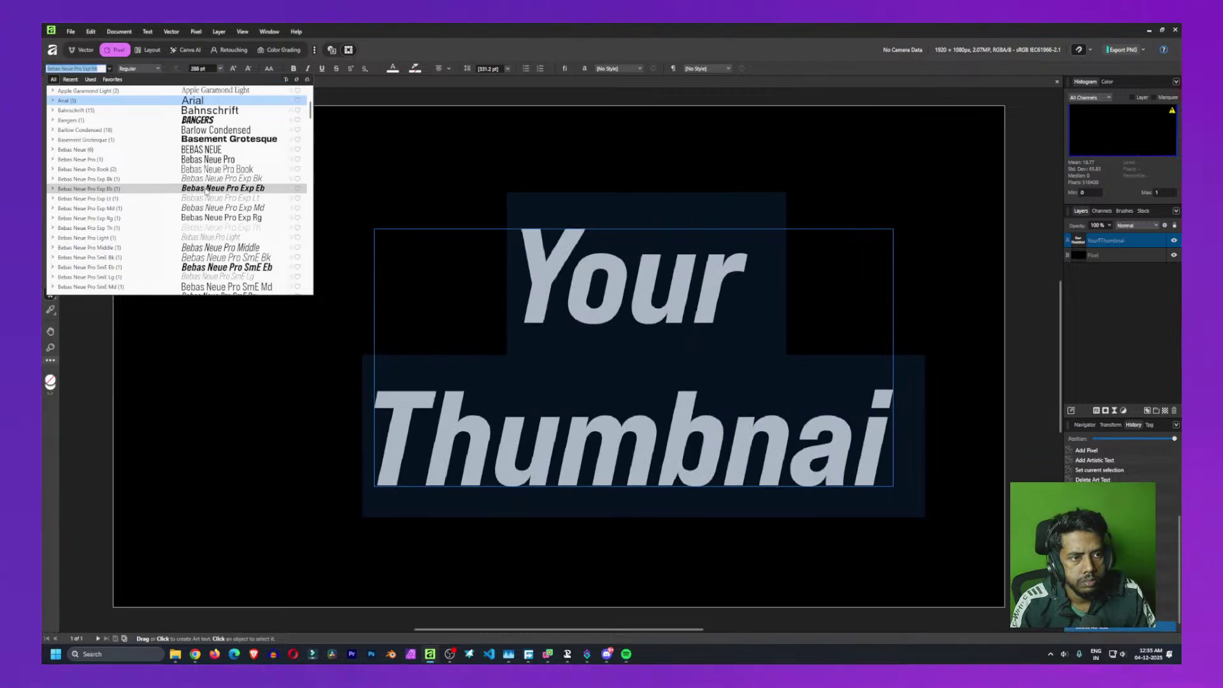
{"action": "left_click", "coordinate": [205, 188]}
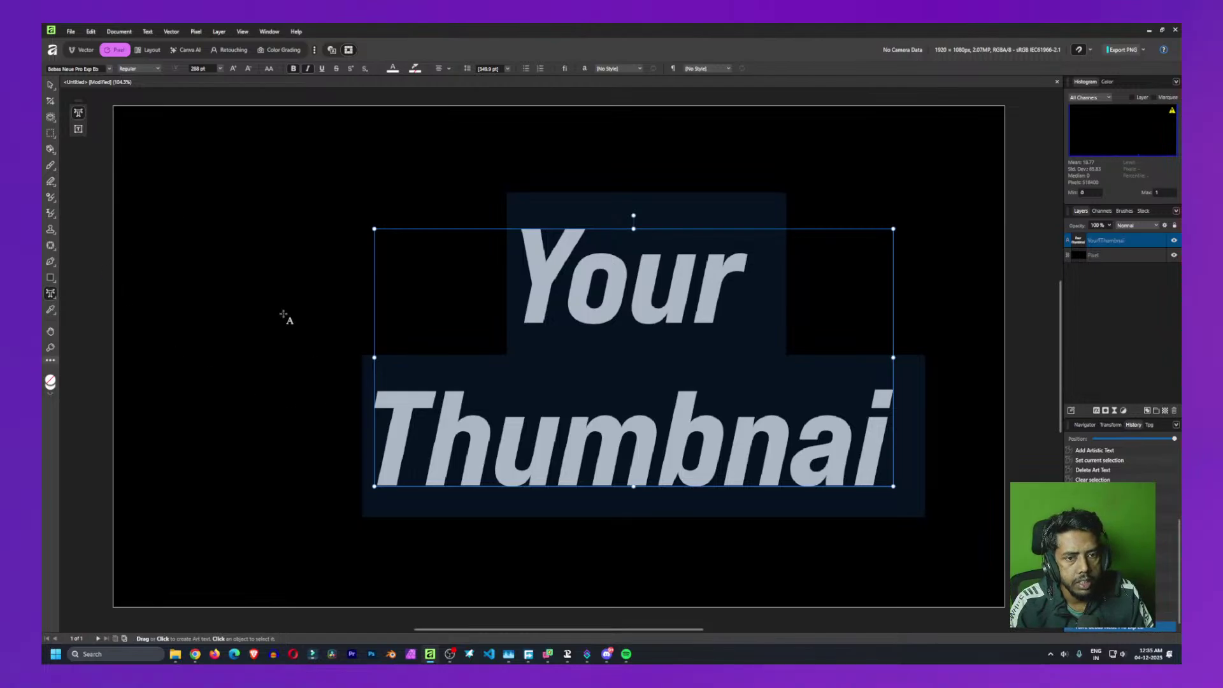
{"action": "left_click", "coordinate": [93, 182]}
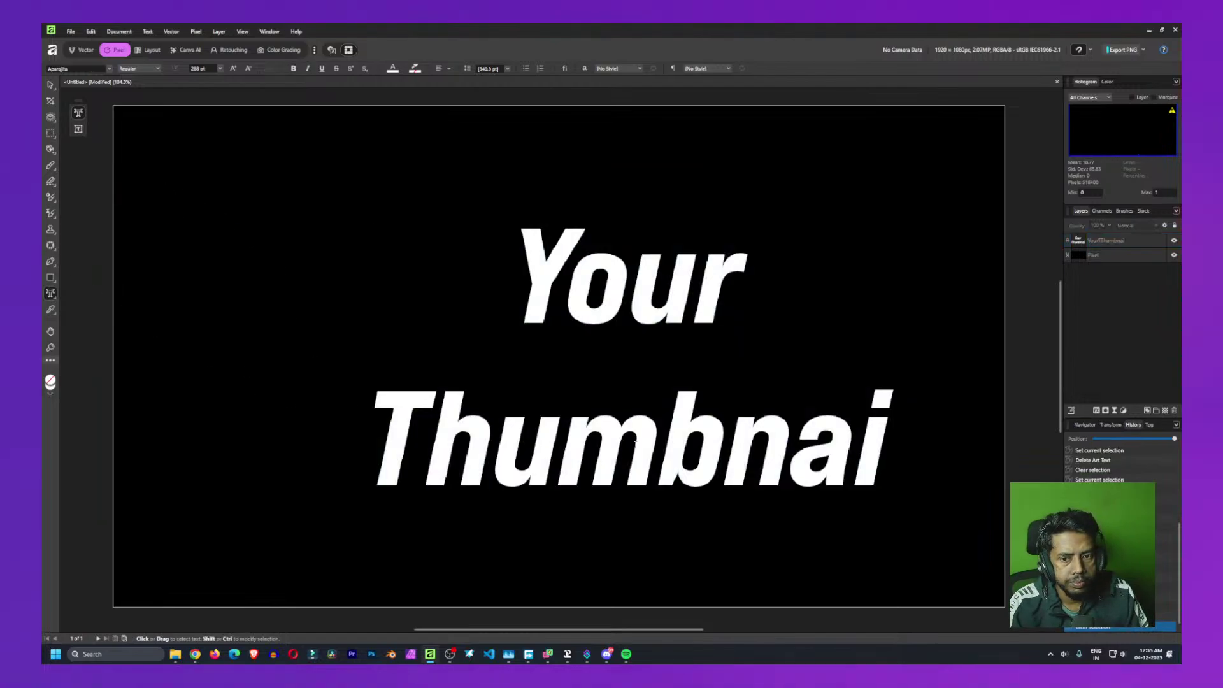
Complete the second line of the text so it reads "Thumbnail"
{"action": "left_click", "coordinate": [845, 419]}
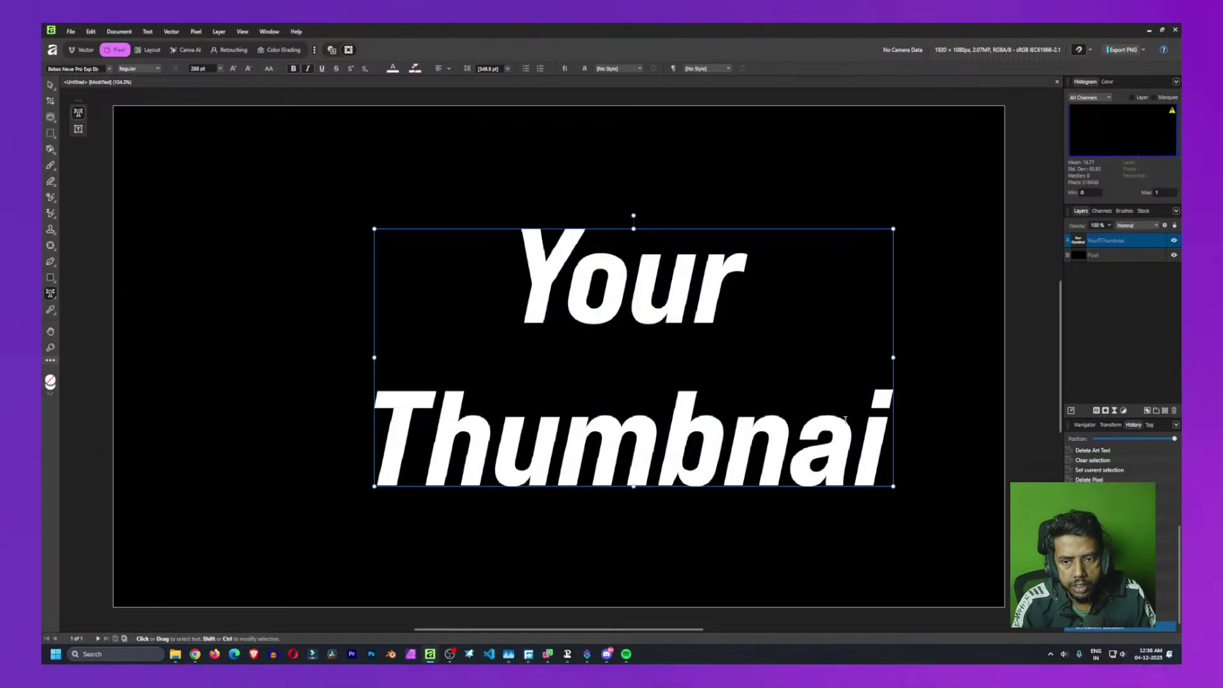
{"action": "left_click", "coordinate": [862, 433]}
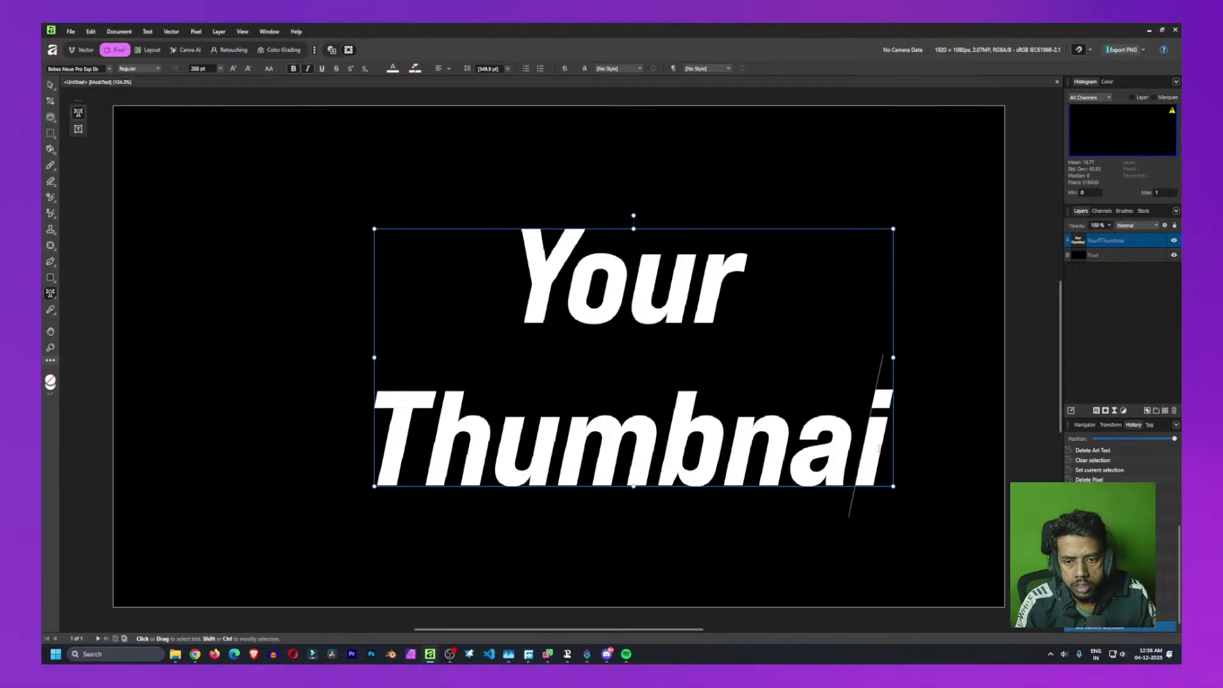
{"action": "type", "text": "l"}
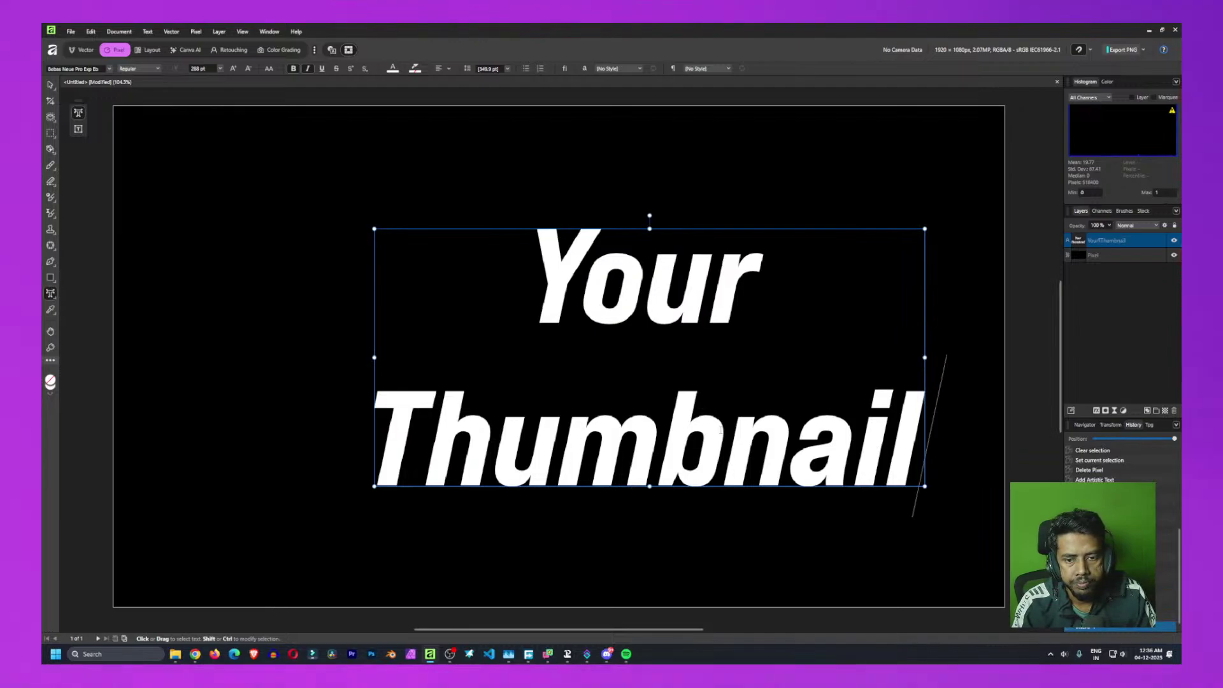
Scale the text object up proportionally to about 419 pt and move it so it fills most of the black page
{"action": "left_click", "coordinate": [51, 86]}
{"action": "left_click_drag", "start_coordinate": [612, 389], "coordinate": [448, 325]}
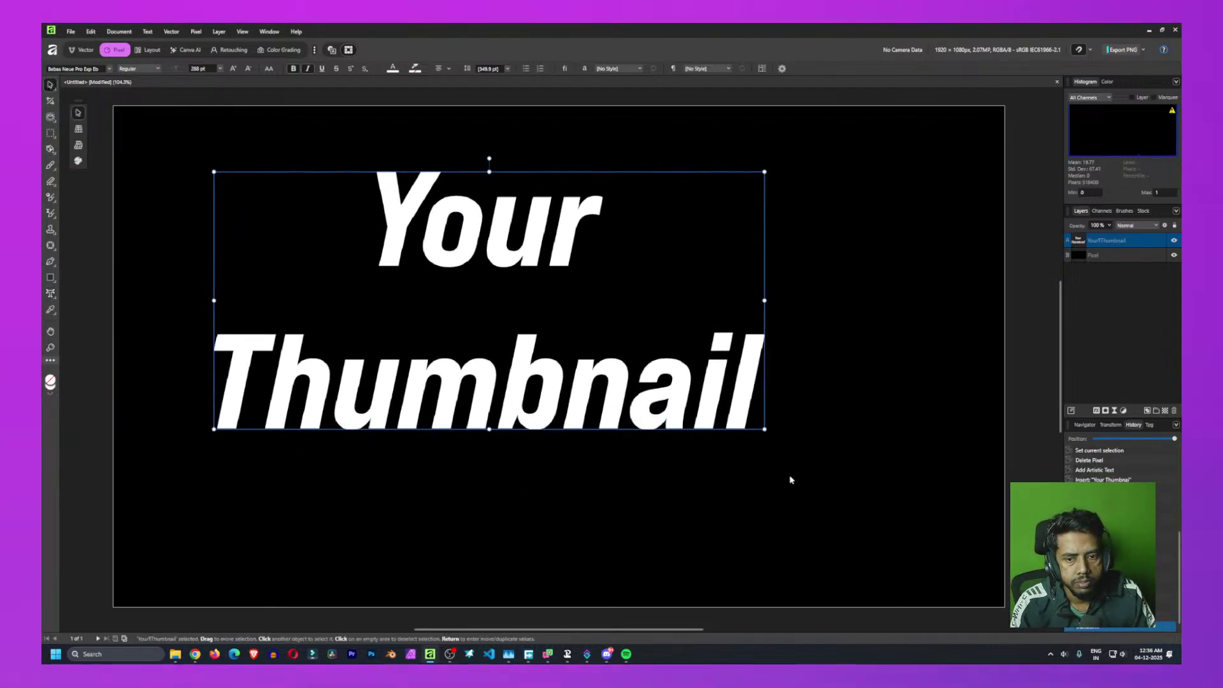
{"action": "left_click_drag", "start_coordinate": [765, 429], "coordinate": [885, 519]}
{"action": "left_click_drag", "start_coordinate": [605, 372], "coordinate": [518, 323]}
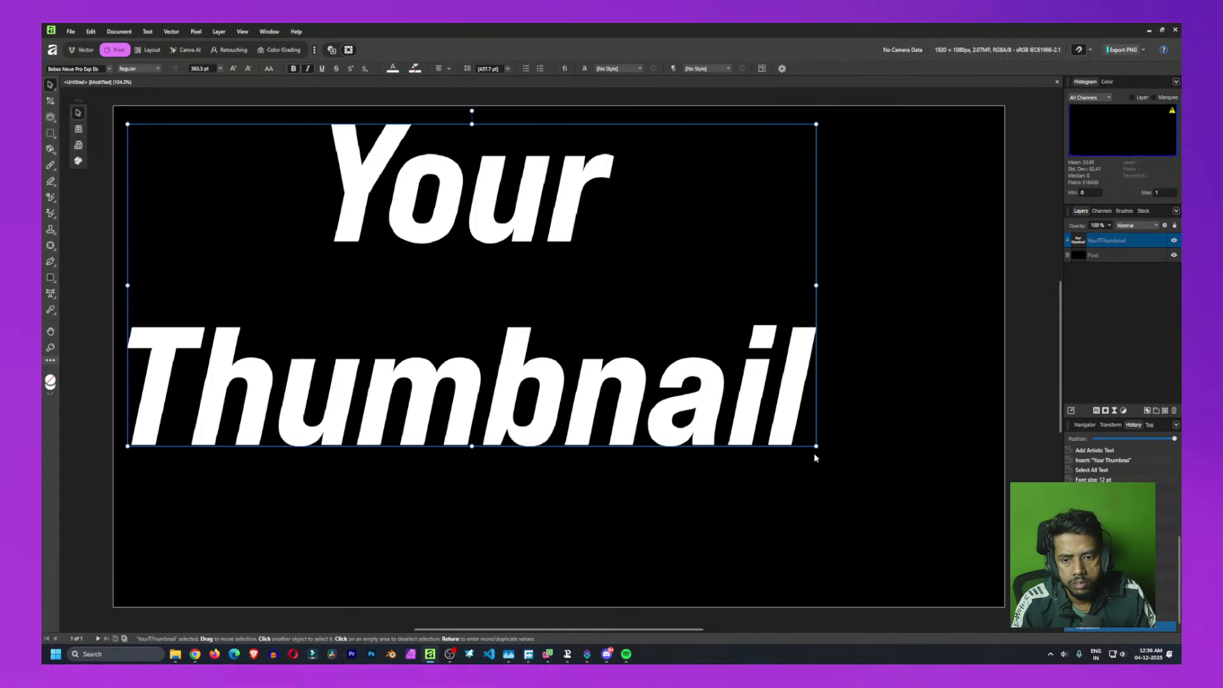
{"action": "left_click_drag", "start_coordinate": [817, 447], "coordinate": [899, 547]}
{"action": "mouse_move", "coordinate": [548, 354]}
{"action": "left_mouse_down"}
{"action": "mouse_move", "coordinate": [580, 382]}
{"action": "mouse_move", "coordinate": [564, 360]}
{"action": "left_mouse_up"}
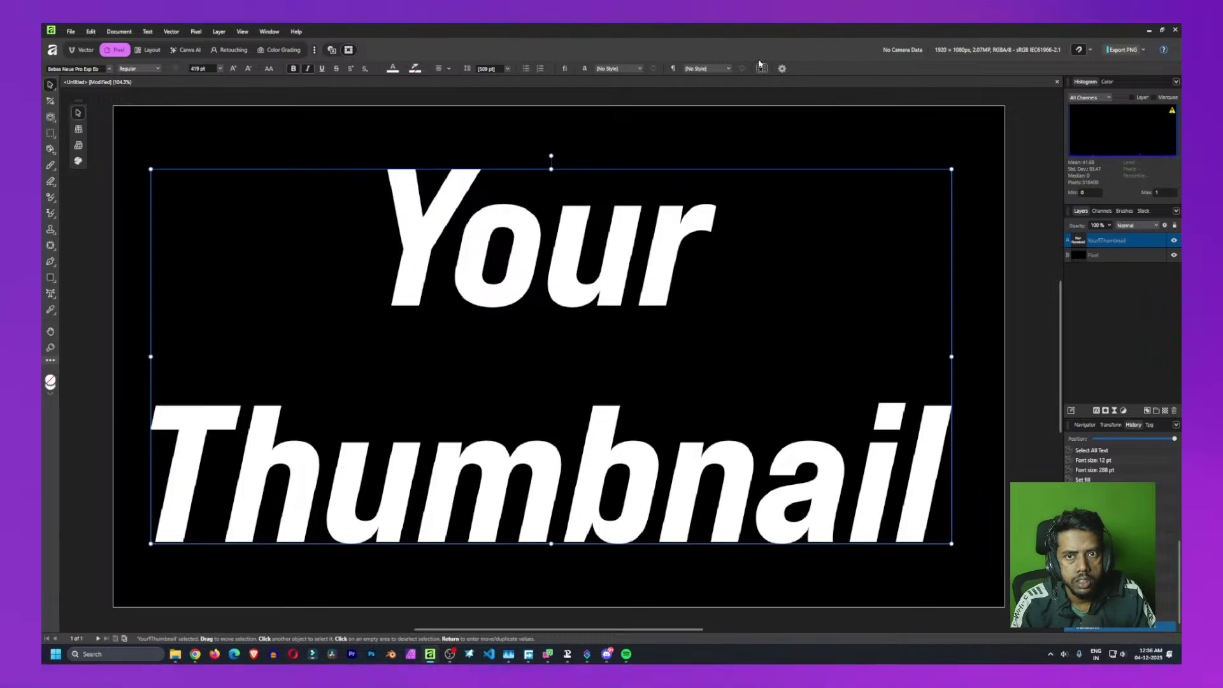
Align the enlarged text object to the page's horizontal center and vertical middle
{"action": "left_click_drag", "start_coordinate": [365, 264], "coordinate": [388, 249]}
{"action": "right_click", "coordinate": [407, 241]}
{"action": "right_click", "coordinate": [368, 254]}
{"action": "right_click", "coordinate": [368, 254]}
{"action": "mouse_move", "coordinate": [427, 344]}
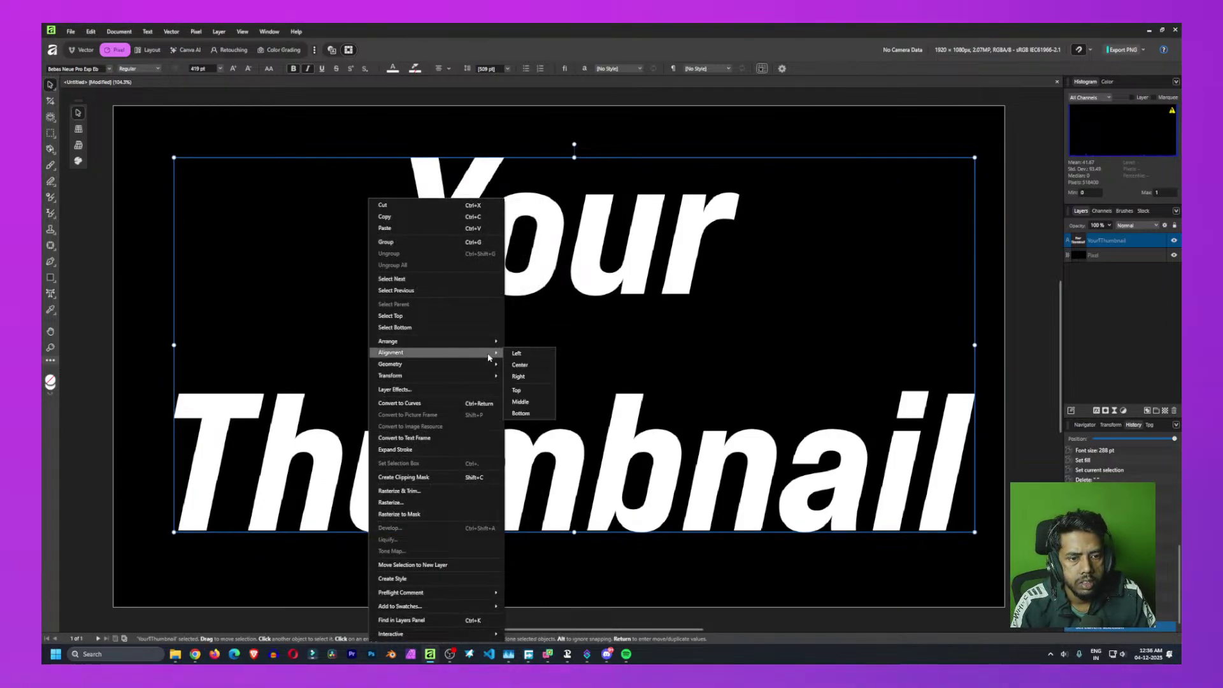
{"action": "left_click", "coordinate": [519, 366]}
{"action": "right_click", "coordinate": [519, 368]}
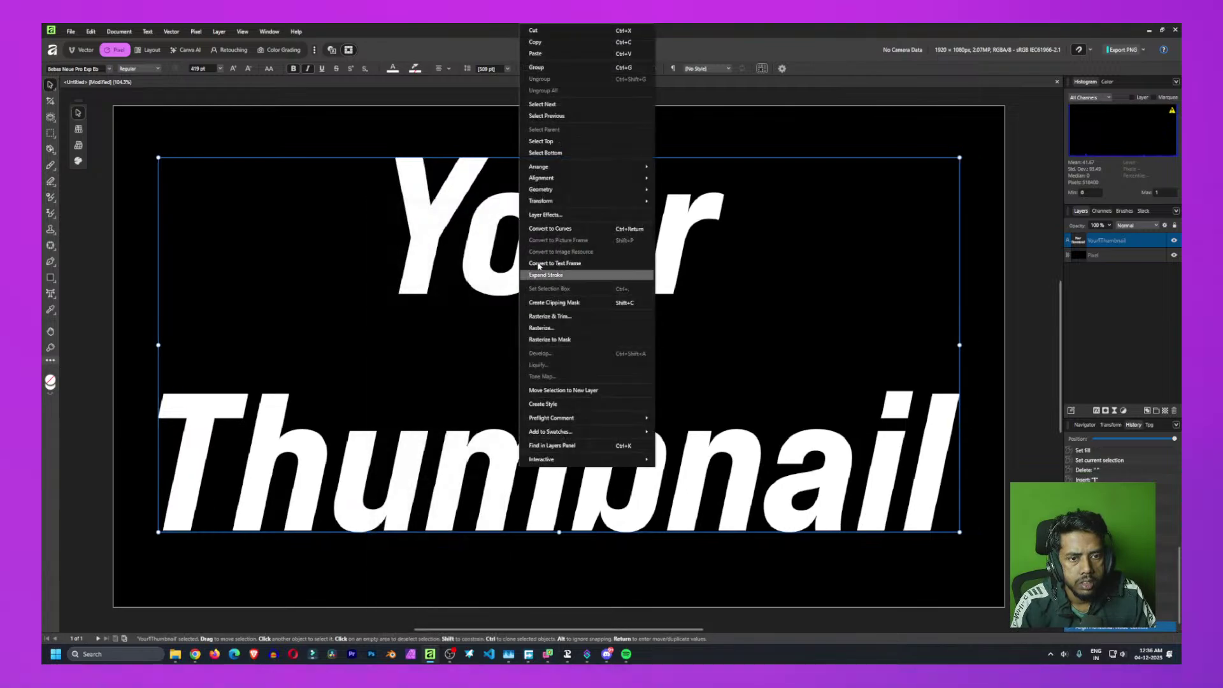
{"action": "mouse_move", "coordinate": [541, 167]}
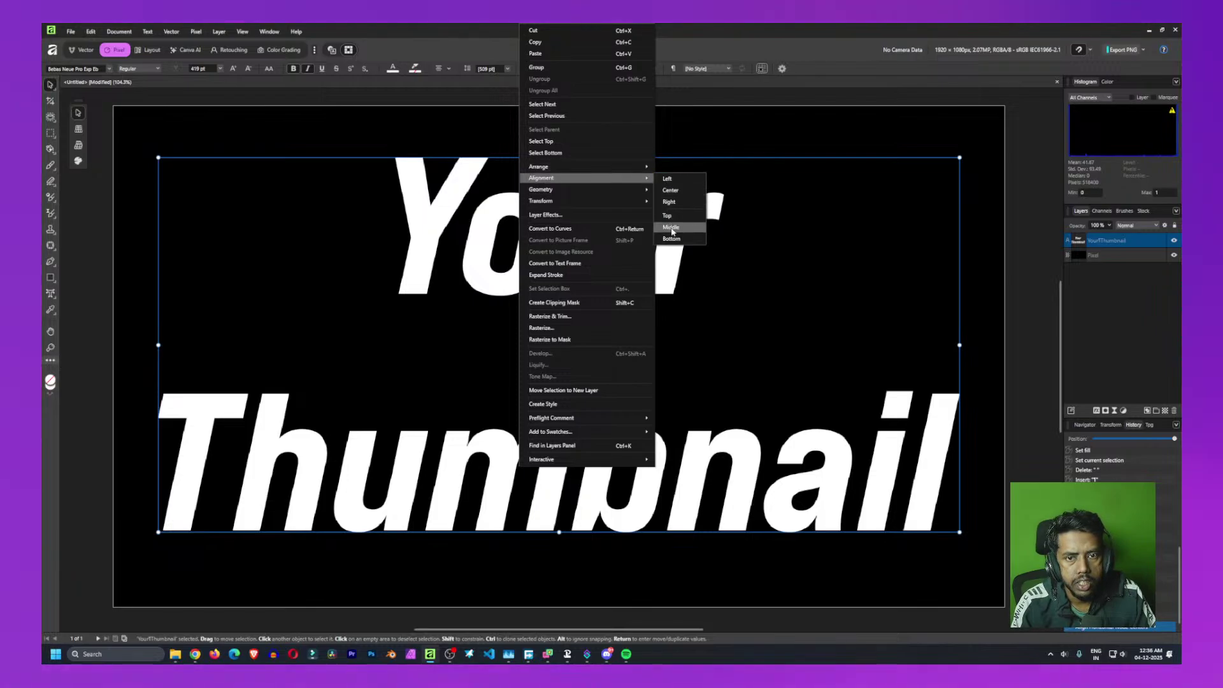
{"action": "left_click", "coordinate": [612, 324]}
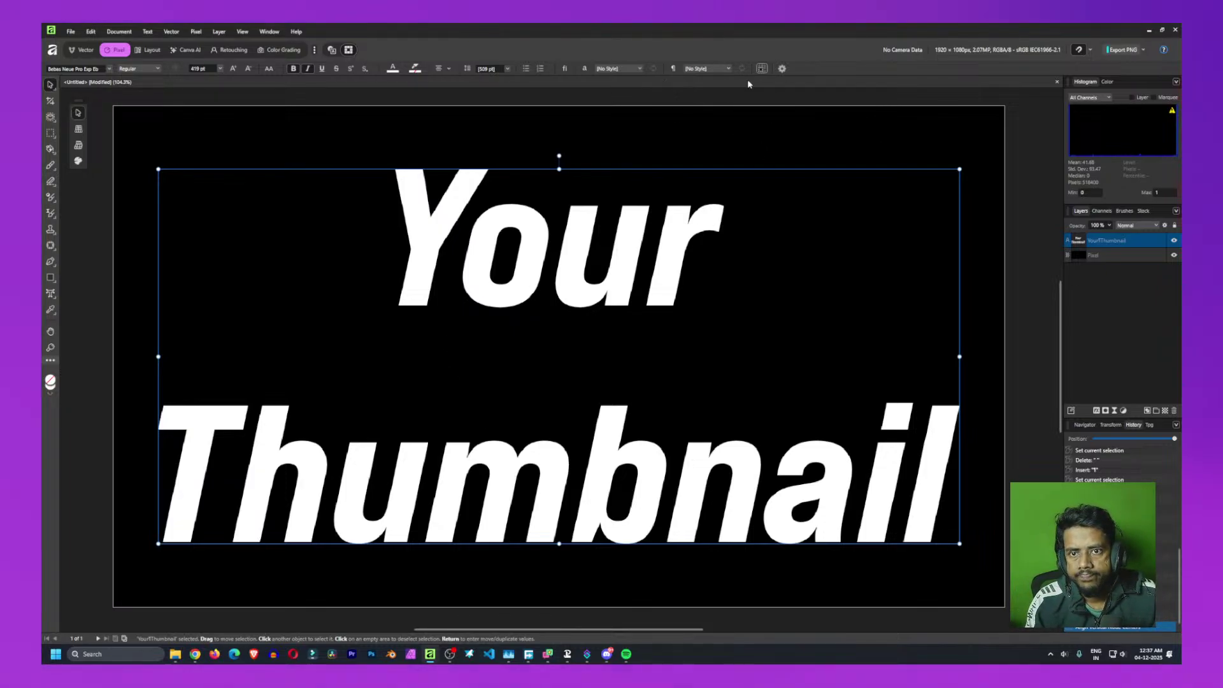
Tighten the spacing between the two text lines by setting the leading override to 350 pt, and close the character settings
{"action": "left_click", "coordinate": [566, 69]}
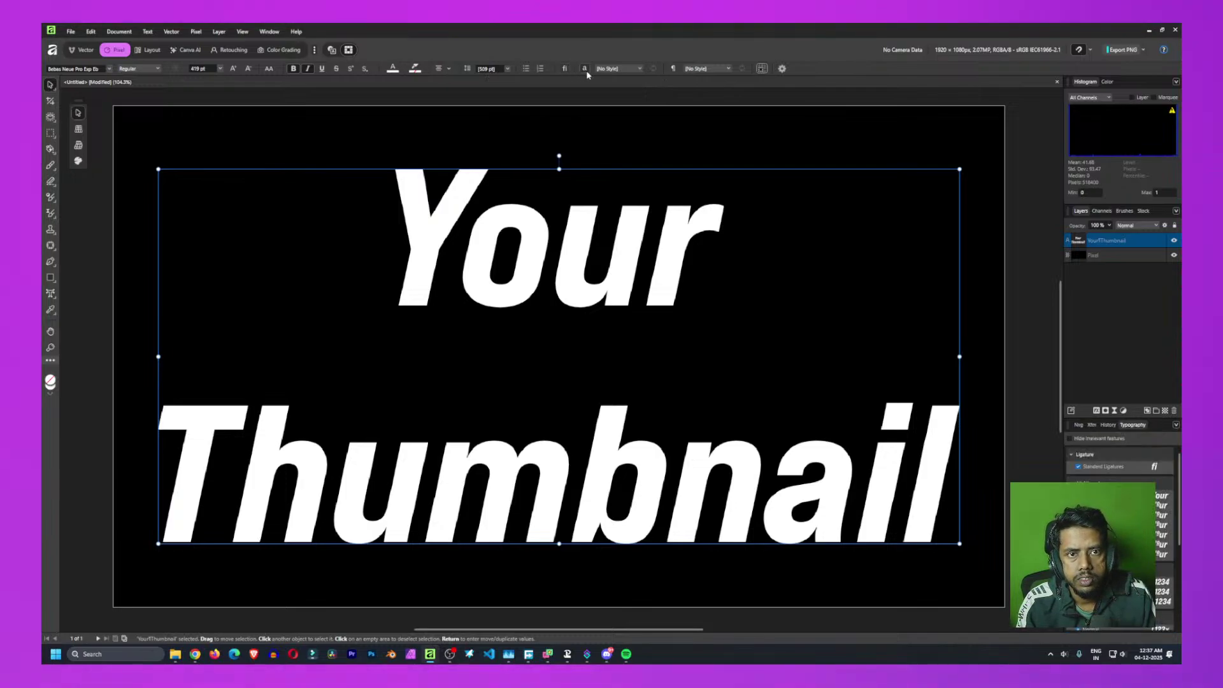
{"action": "left_click", "coordinate": [584, 69]}
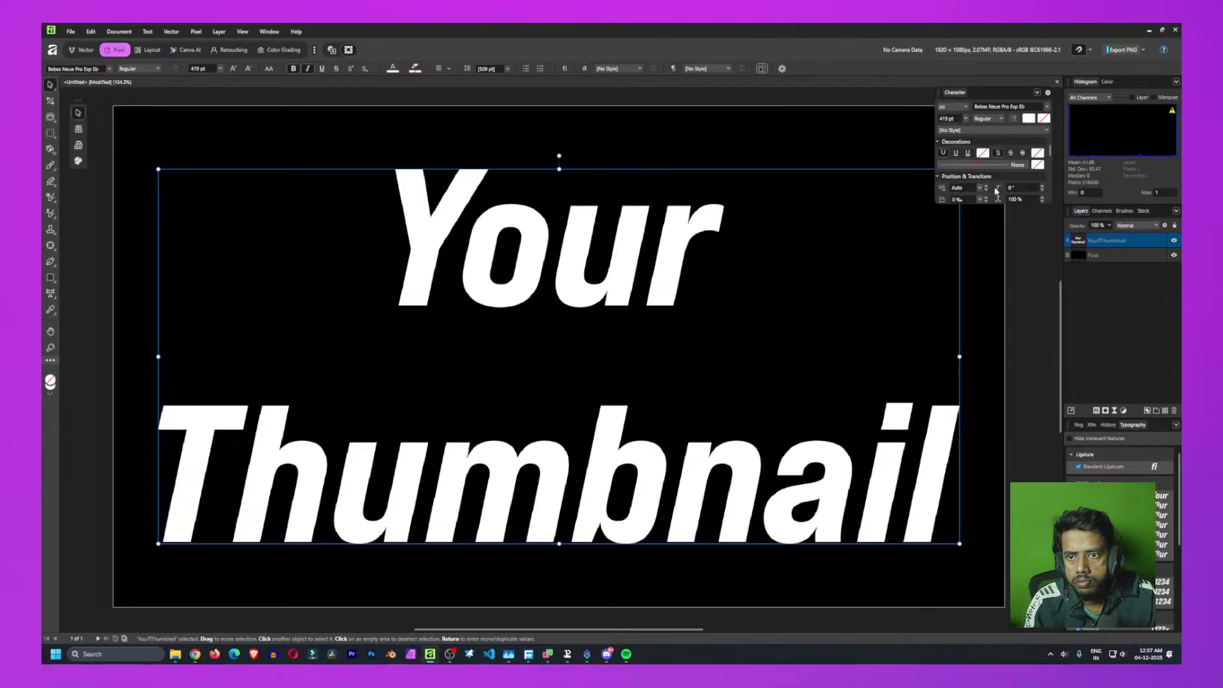
{"action": "scroll", "coordinate": [991, 195], "scroll_direction": "down", "scroll_amount": 2}
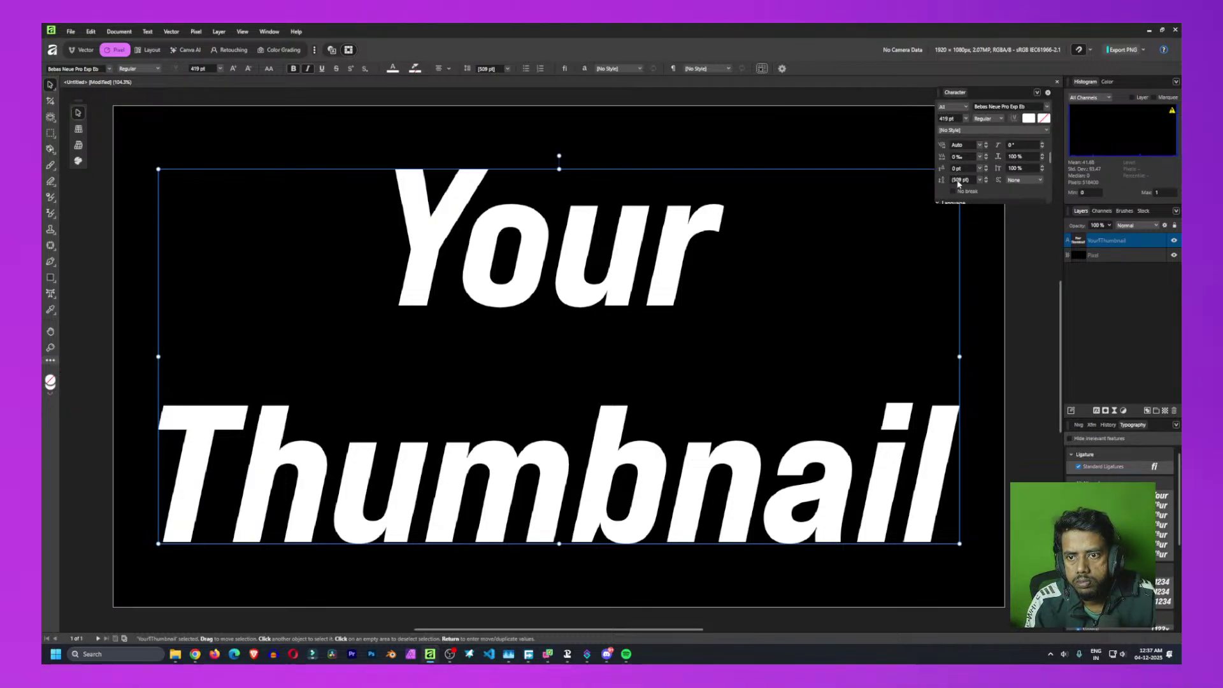
{"action": "left_click", "coordinate": [962, 181]}
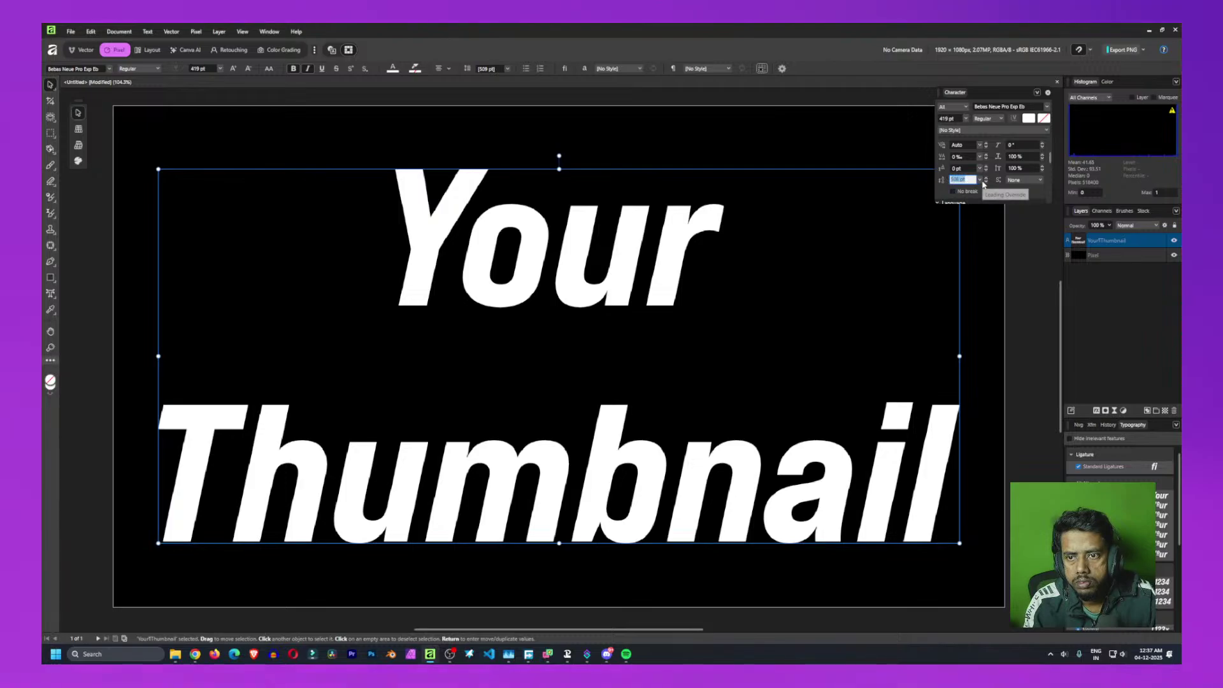
{"action": "left_click", "coordinate": [980, 180]}
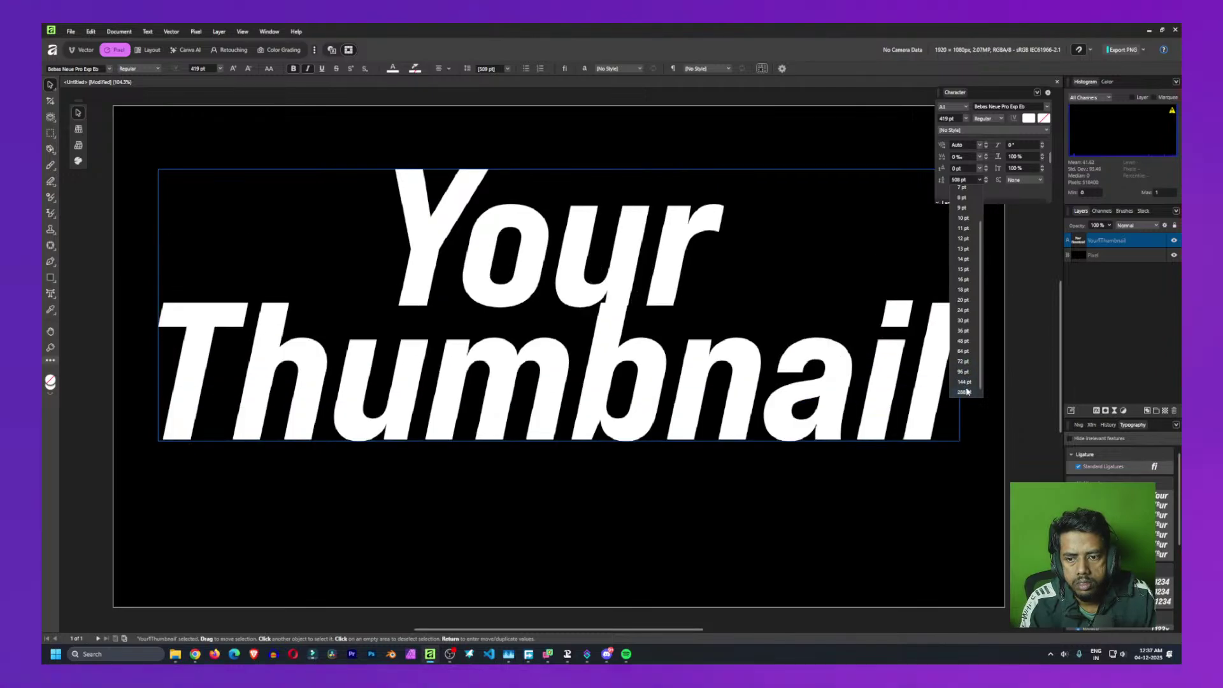
{"action": "left_click", "coordinate": [968, 391]}
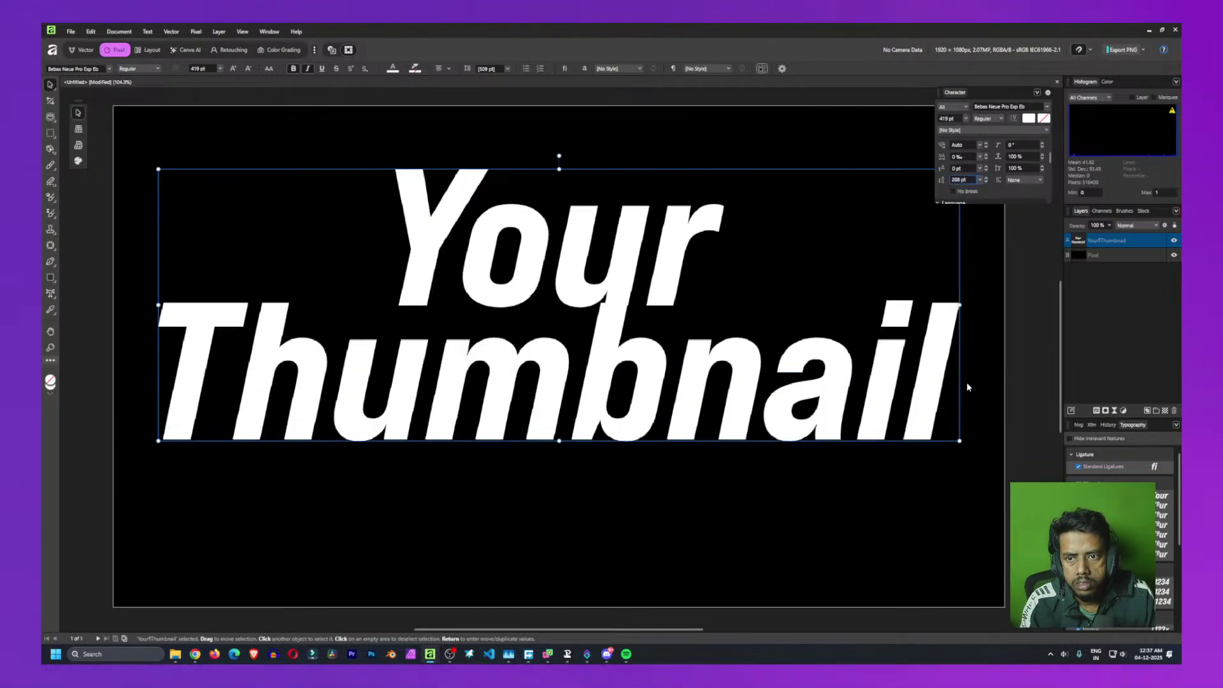
{"action": "left_click", "coordinate": [952, 181]}
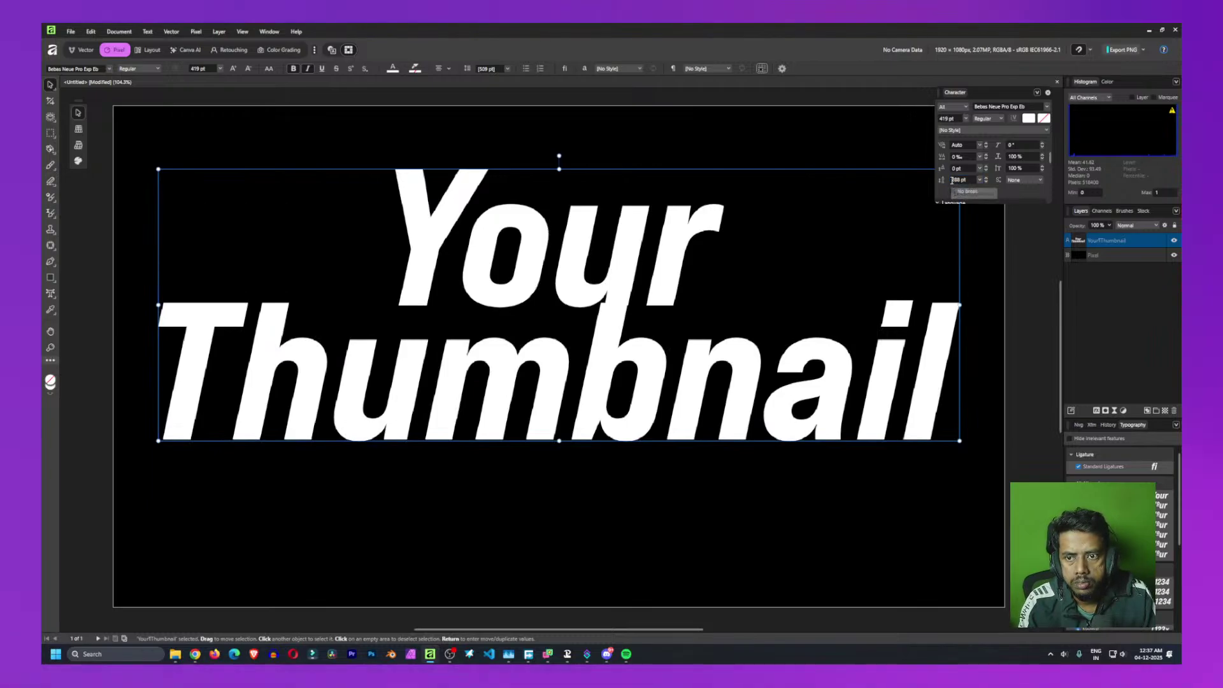
{"action": "type", "text": "300"}
{"action": "key", "text": "Return"}
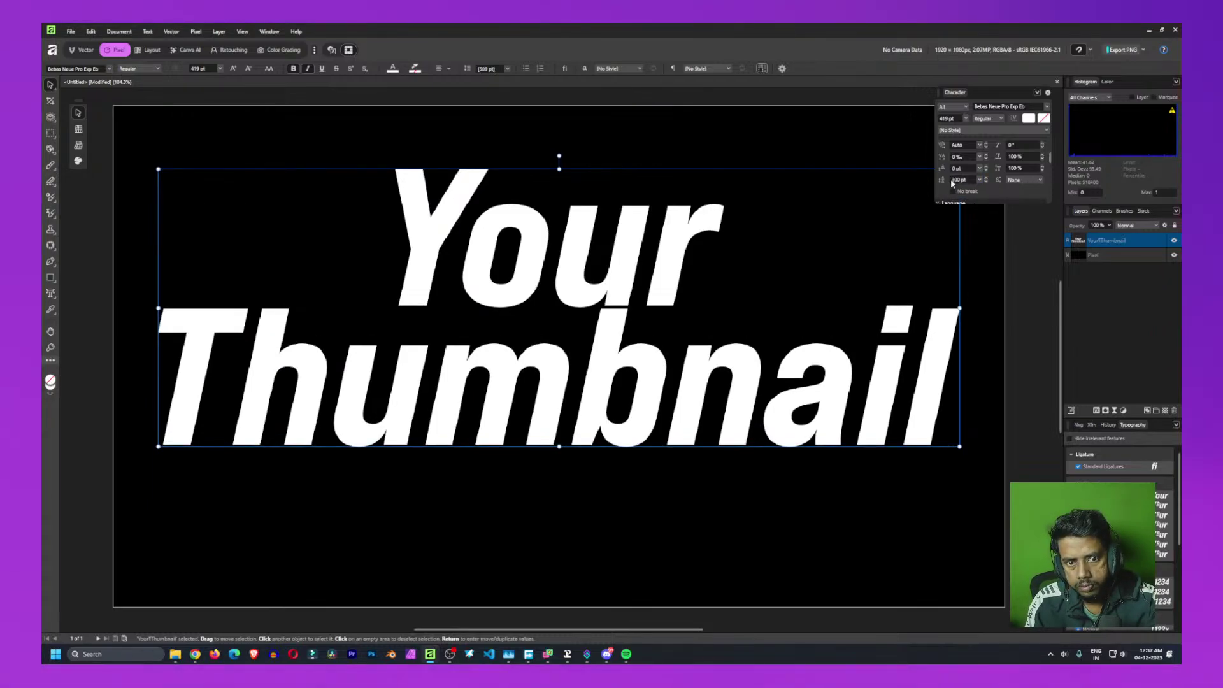
{"action": "left_click", "coordinate": [955, 180]}
{"action": "key", "text": "BackSpace"}
{"action": "type", "text": "350"}
{"action": "key", "text": "Return"}
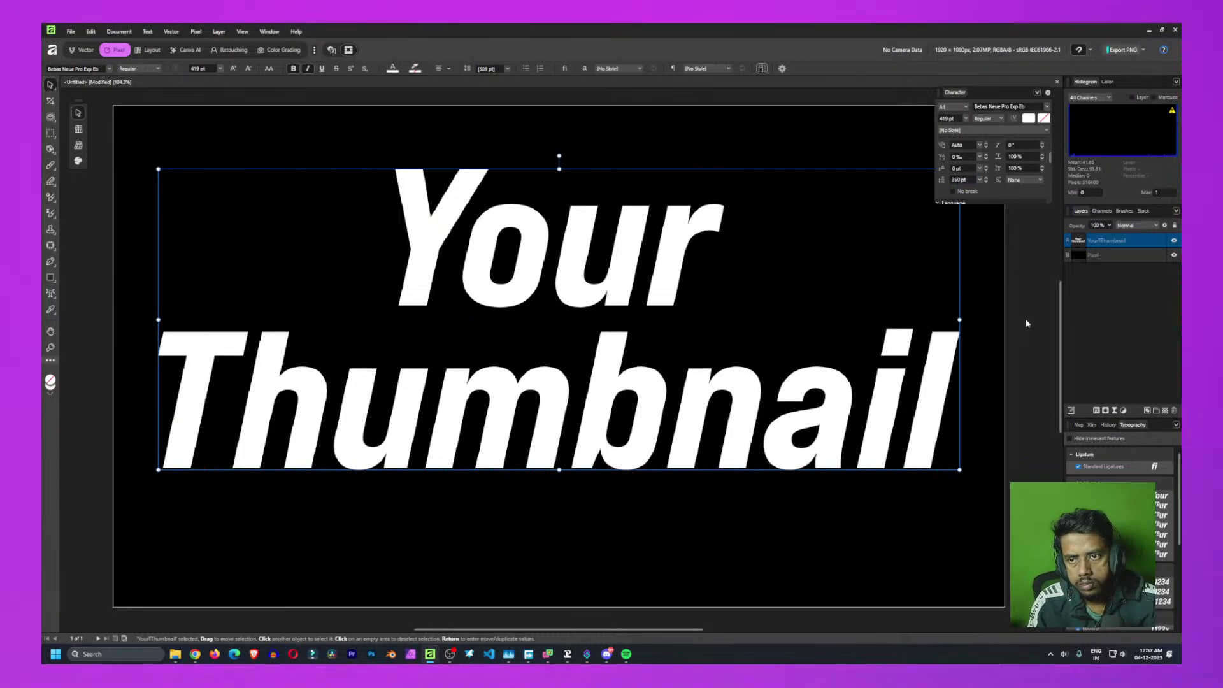
{"action": "left_click", "coordinate": [1037, 223]}
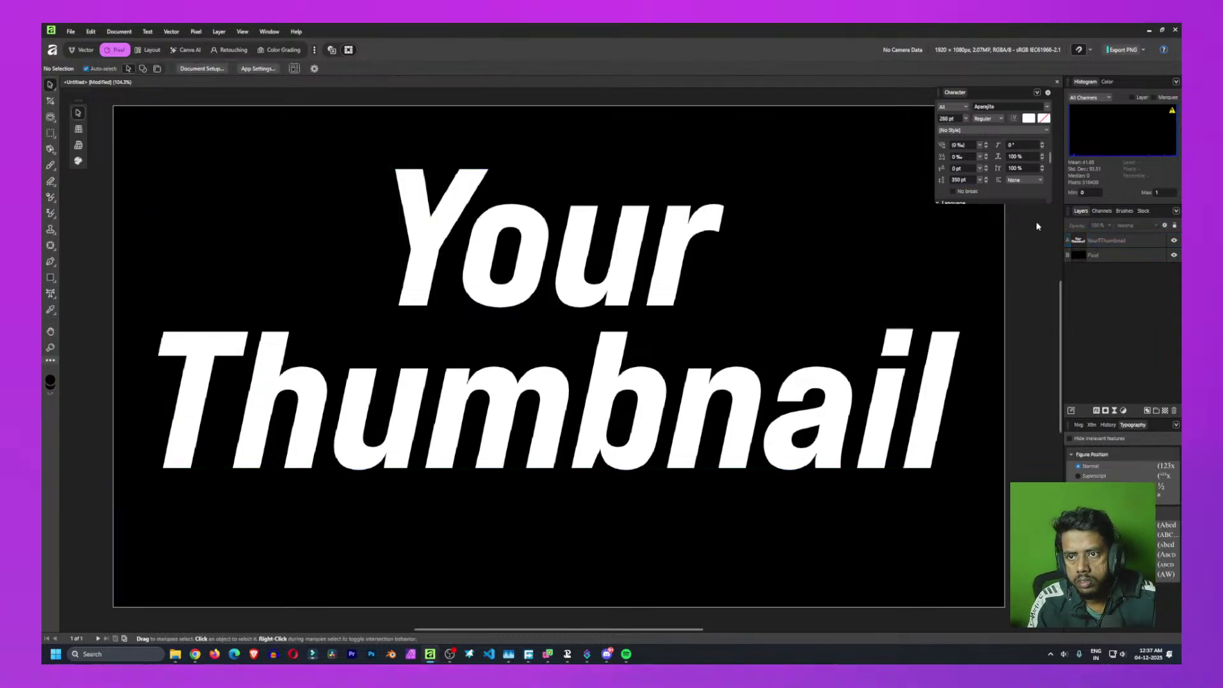
{"action": "left_click", "coordinate": [1048, 93]}
Recentre the tightened two-line text on the page with Center and Middle alignment, and deselect it
{"action": "left_click_drag", "start_coordinate": [574, 319], "coordinate": [563, 347]}
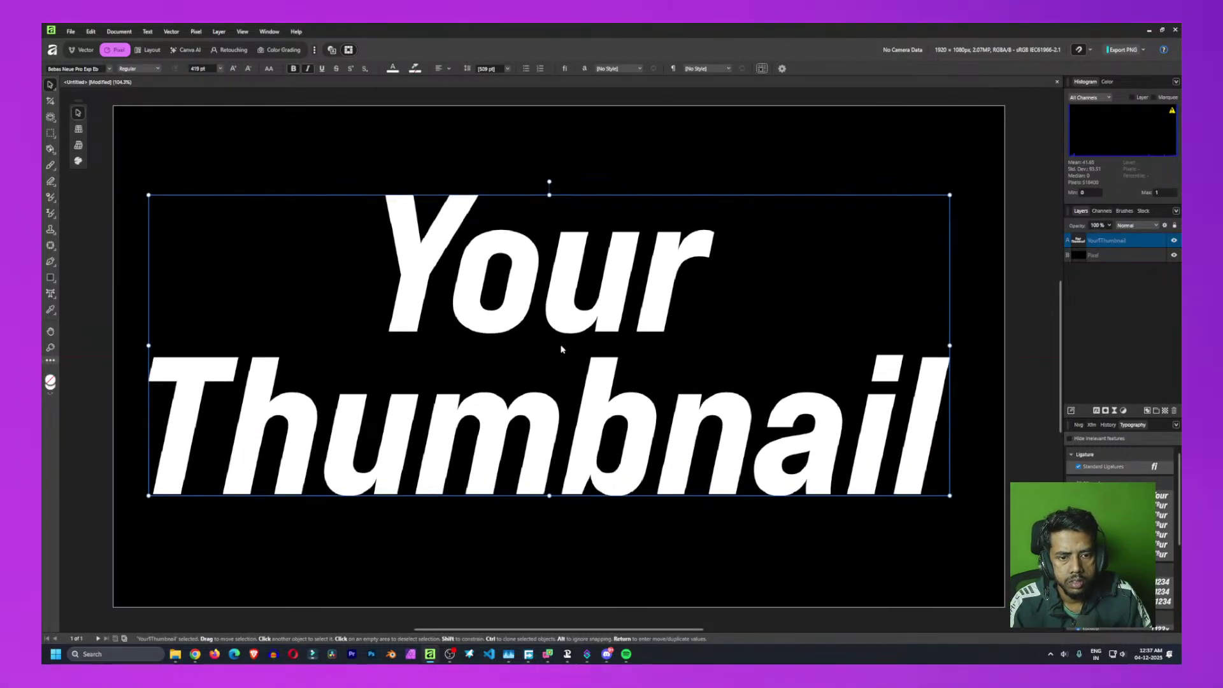
{"action": "right_click", "coordinate": [563, 347]}
{"action": "mouse_move", "coordinate": [605, 179]}
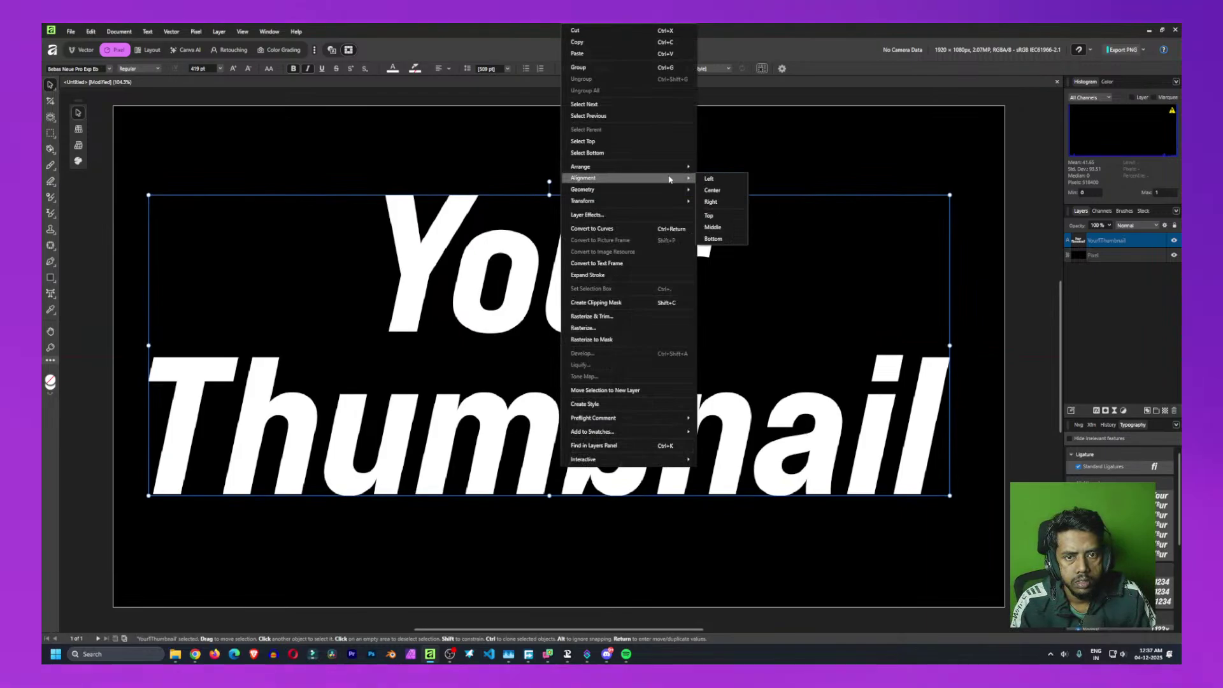
{"action": "left_click", "coordinate": [714, 190]}
{"action": "right_click", "coordinate": [574, 296]}
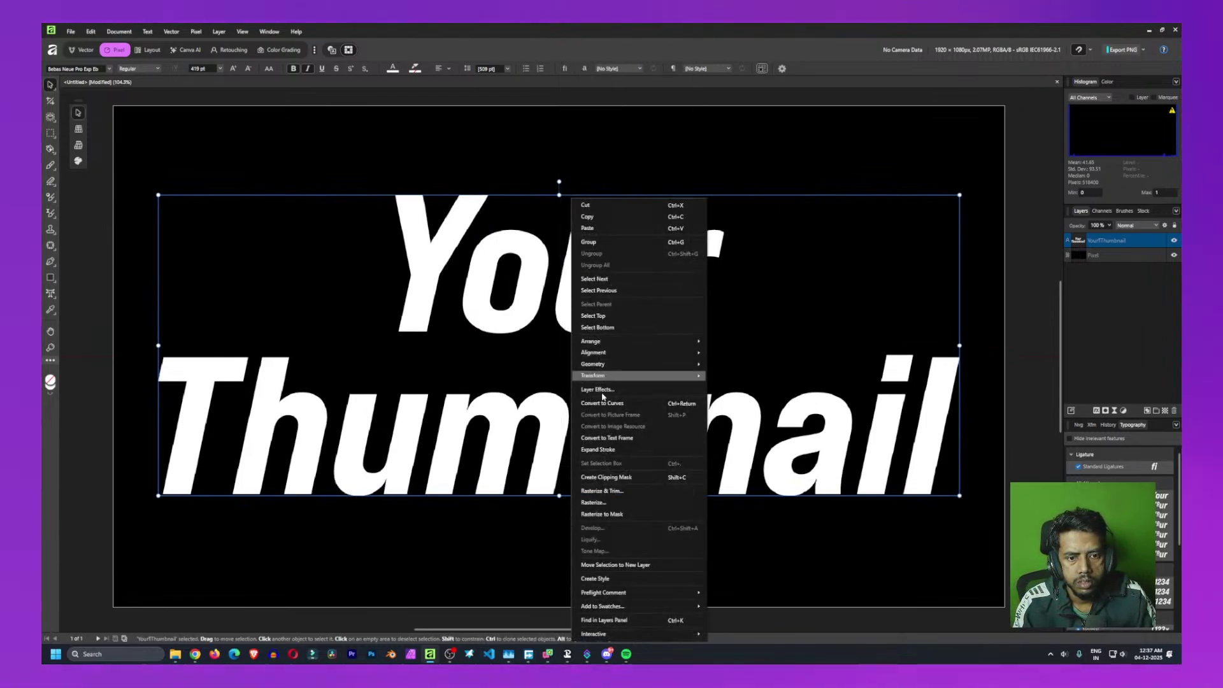
{"action": "mouse_move", "coordinate": [605, 352]}
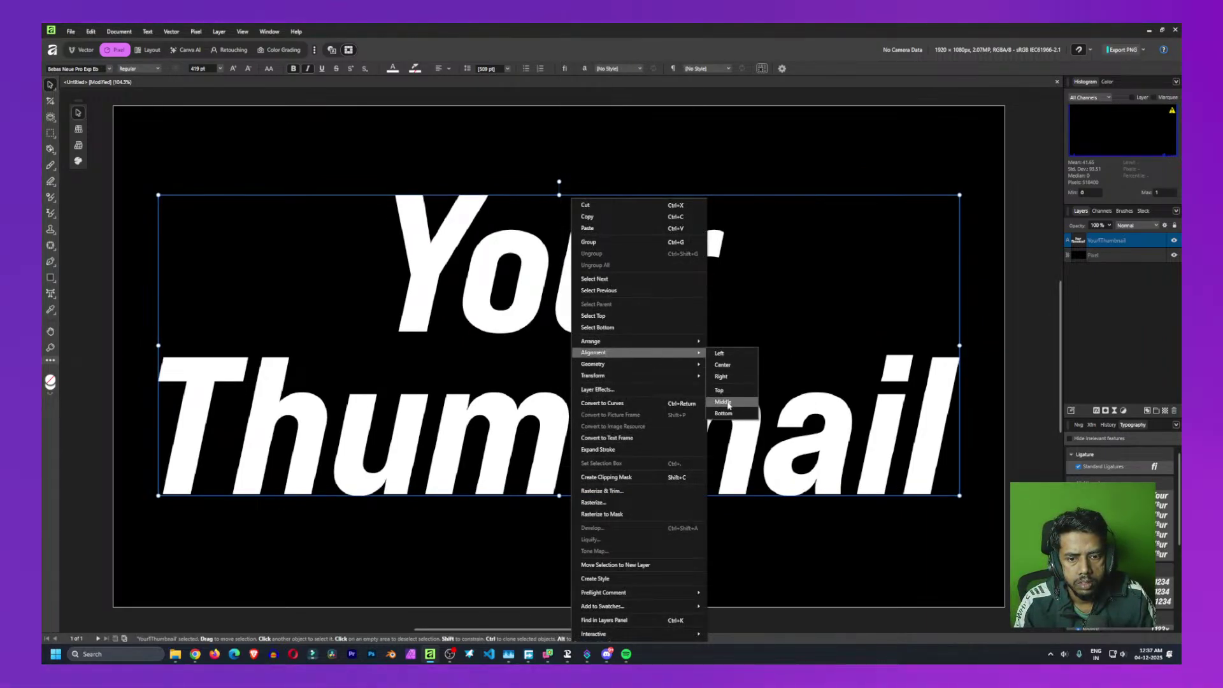
{"action": "left_click", "coordinate": [723, 401]}
{"action": "left_click", "coordinate": [85, 373]}
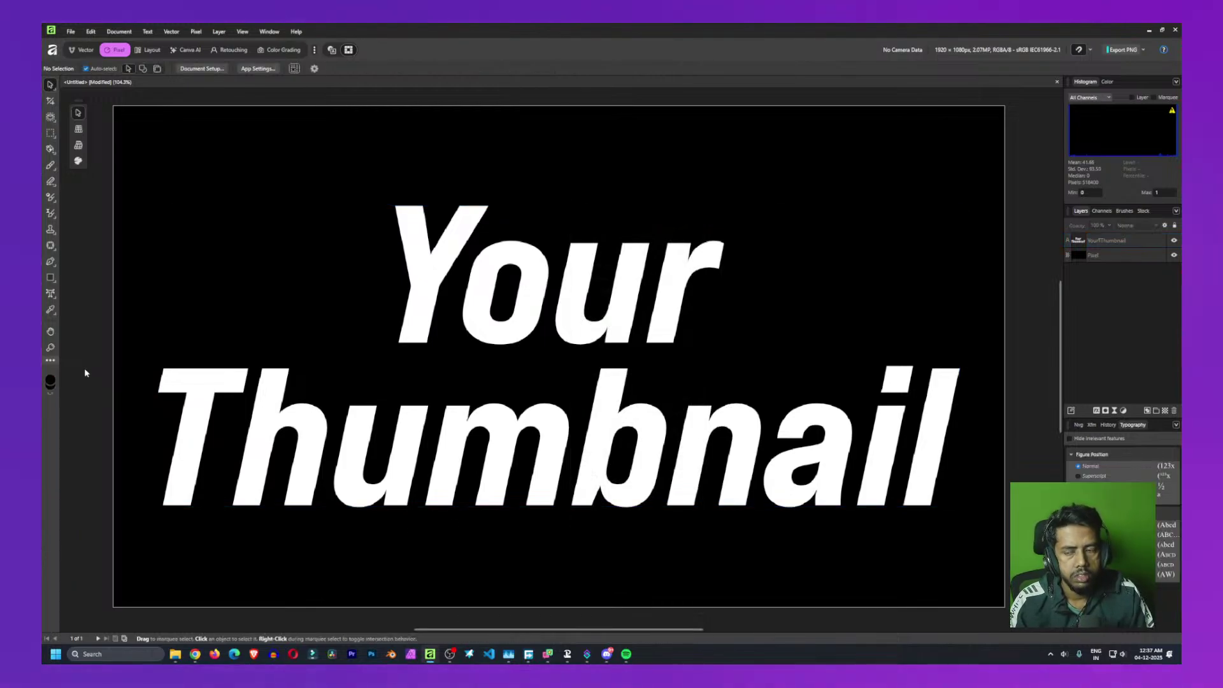
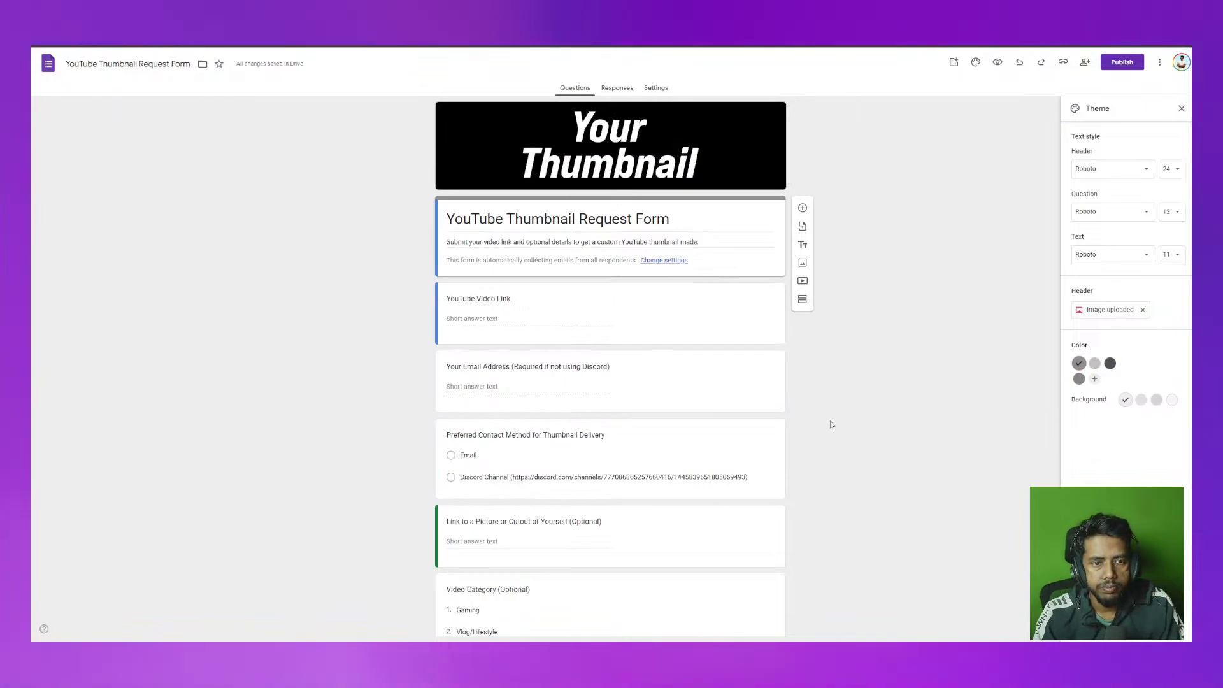
{"action": "scroll", "coordinate": [830, 423], "scroll_direction": "down", "scroll_amount": 8}
{"action": "scroll", "coordinate": [831, 424], "scroll_direction": "up", "scroll_amount": 6}
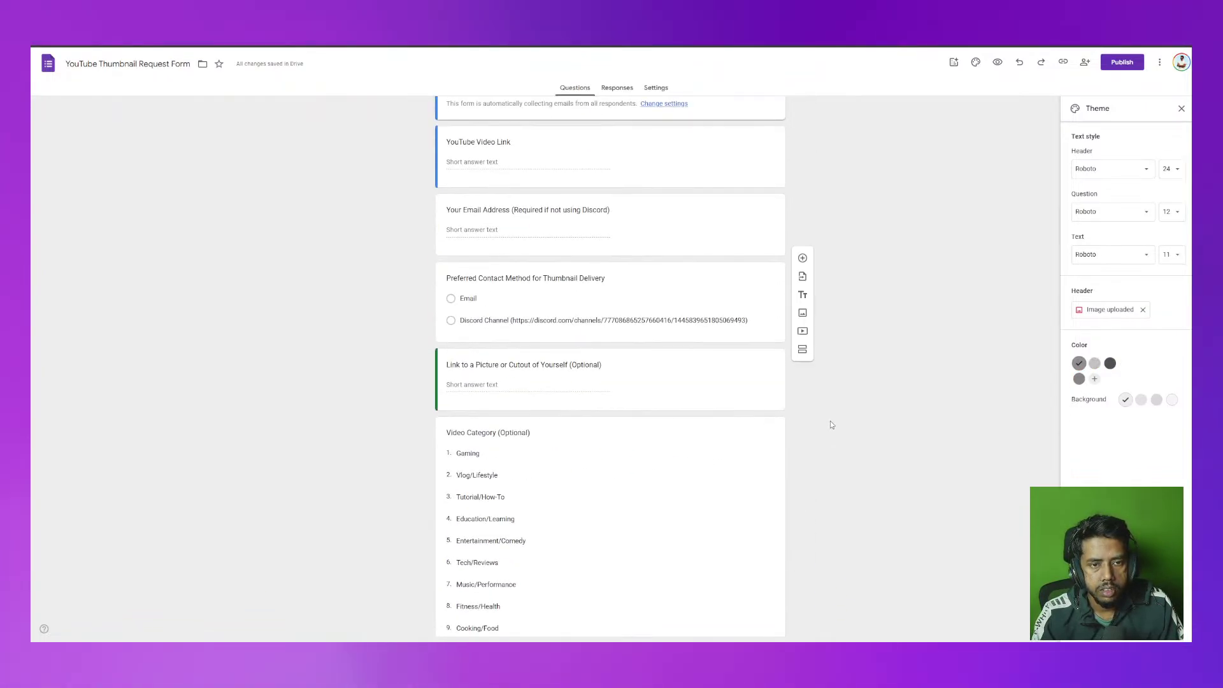
Delete the "Your Email Address (Required if not using Discord)" question from the form
{"action": "scroll", "coordinate": [832, 424], "scroll_direction": "up", "scroll_amount": 3}
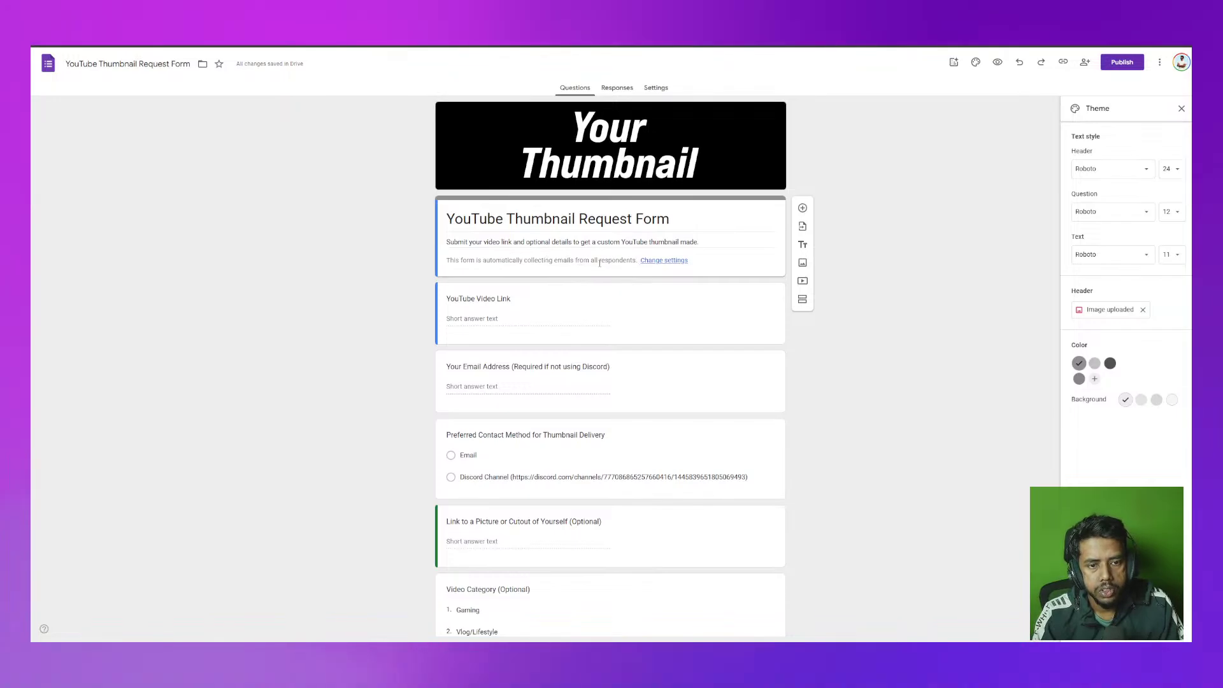
{"action": "left_click", "coordinate": [504, 366]}
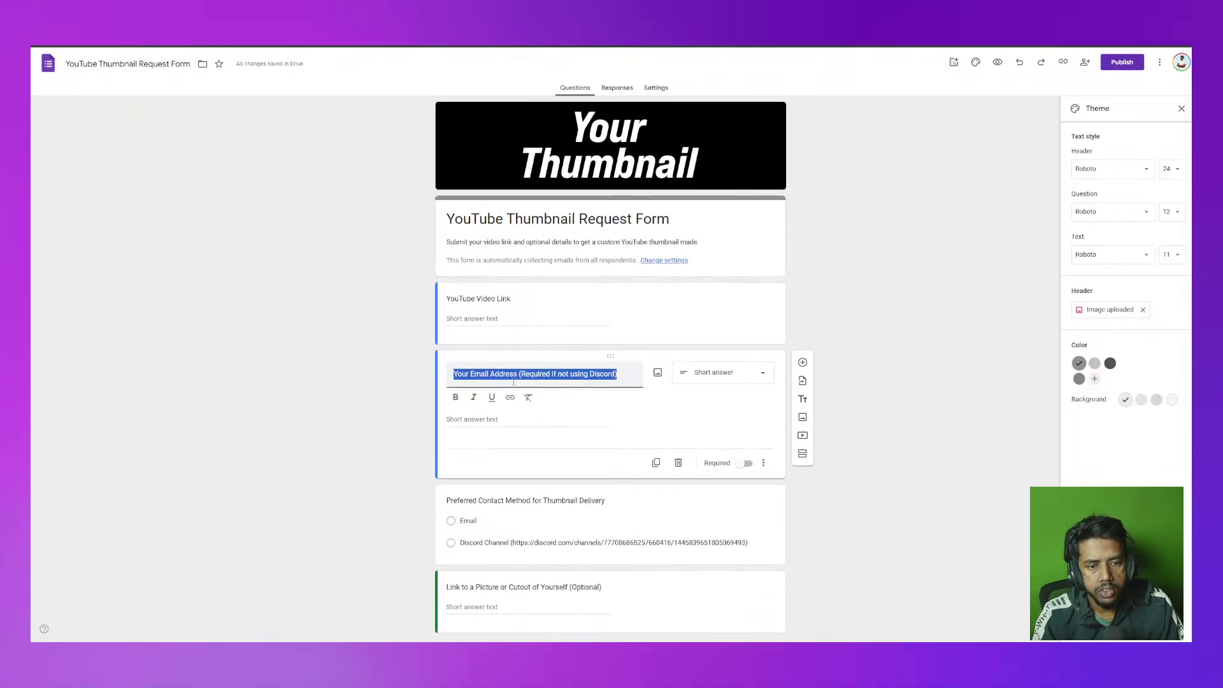
{"action": "left_click", "coordinate": [680, 463]}
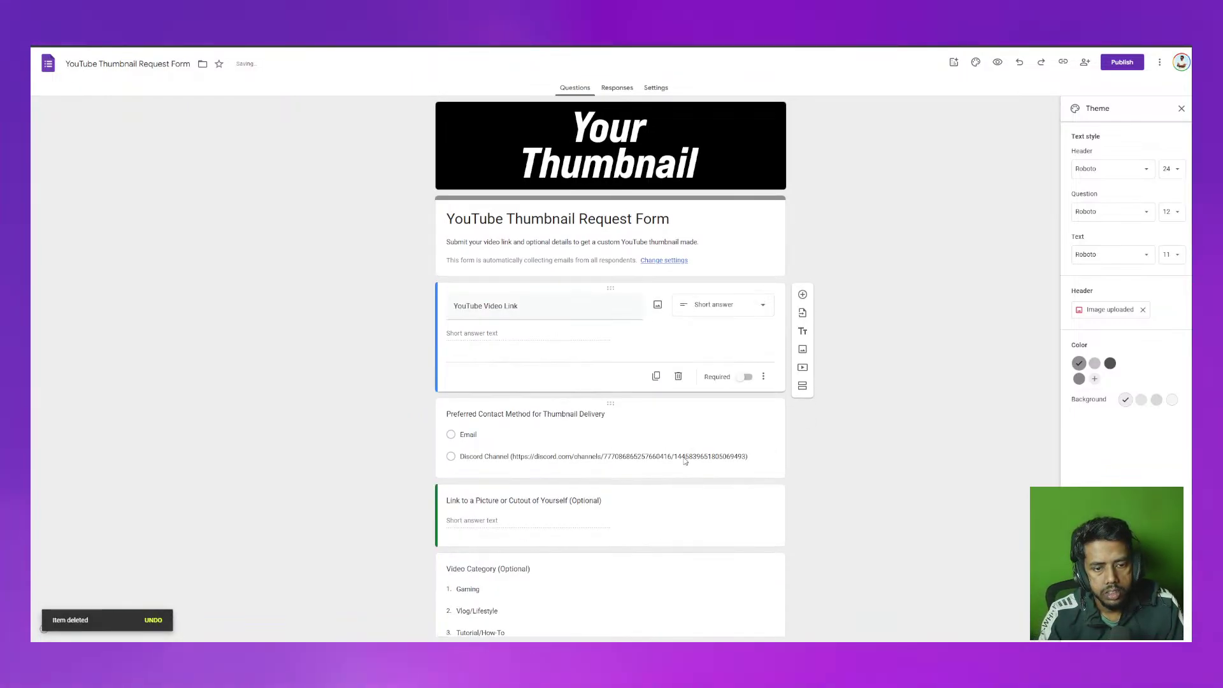
Insert "Join at:" before the link in the Discord Channel option of the preferred contact method question
{"action": "left_click", "coordinate": [511, 469]}
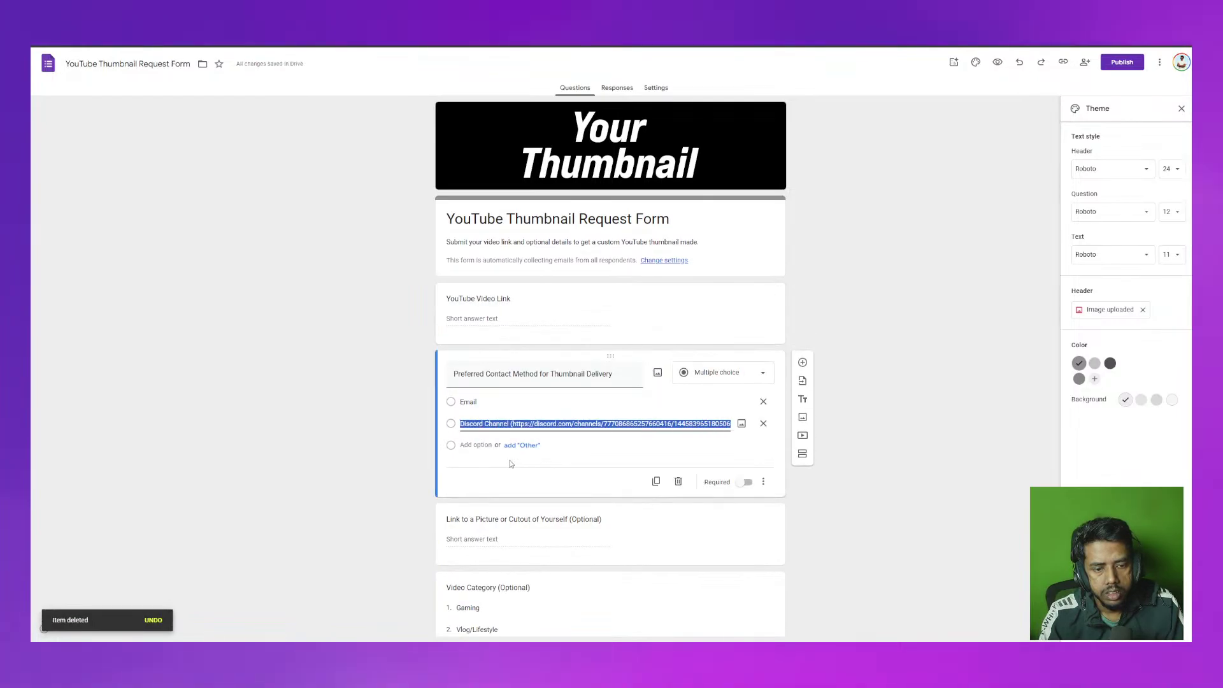
{"action": "left_click", "coordinate": [508, 425]}
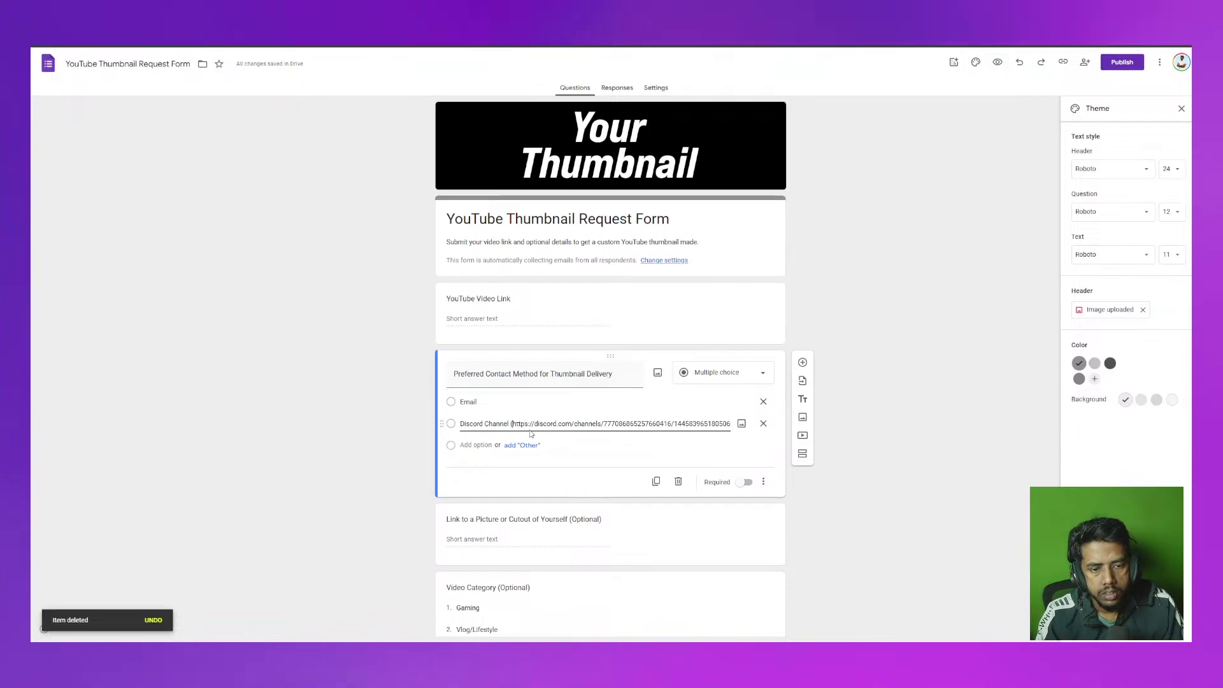
{"action": "type", "text": "Jpo"}
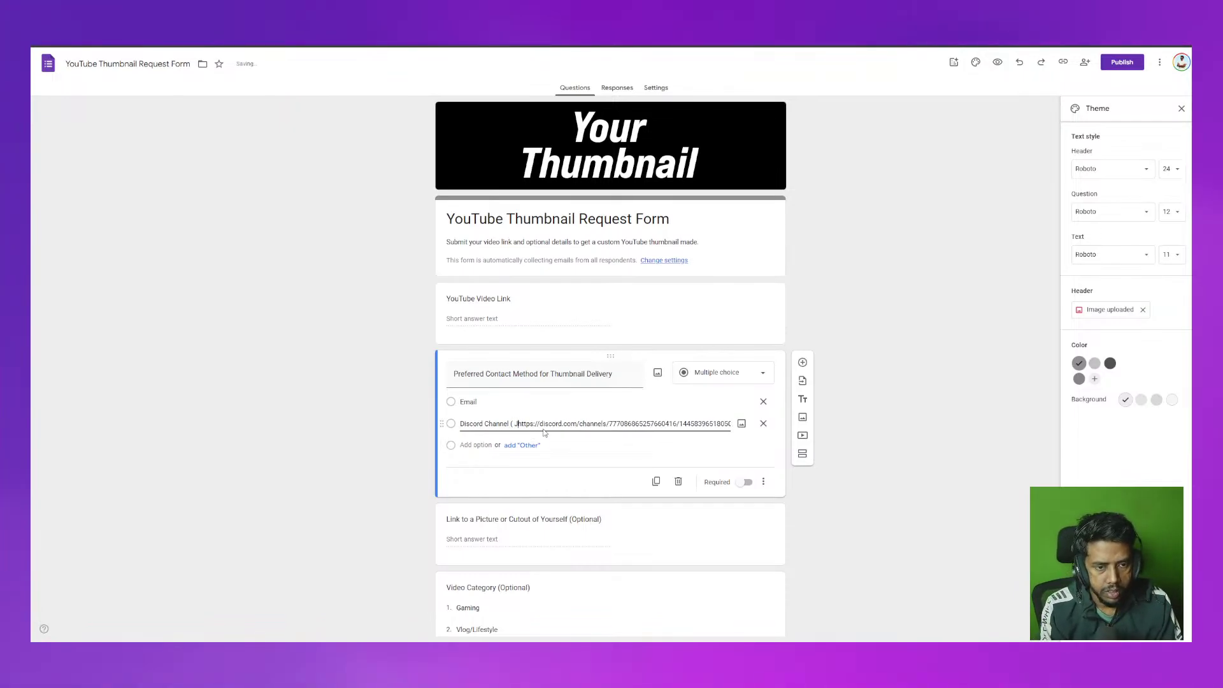
{"action": "key", "text": "BackSpace"}
{"action": "key", "text": "BackSpace"}
{"action": "type", "text": "oin"}
{"action": "type", "text": " at"}
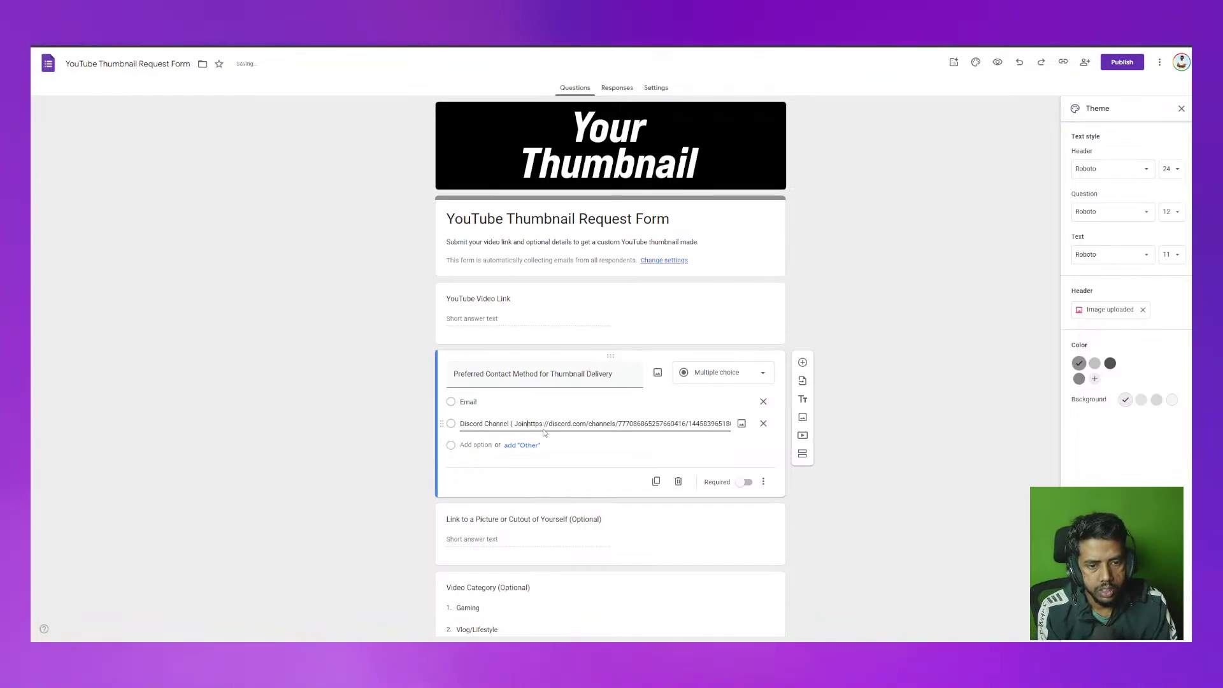
{"action": "type", "text": ":"}
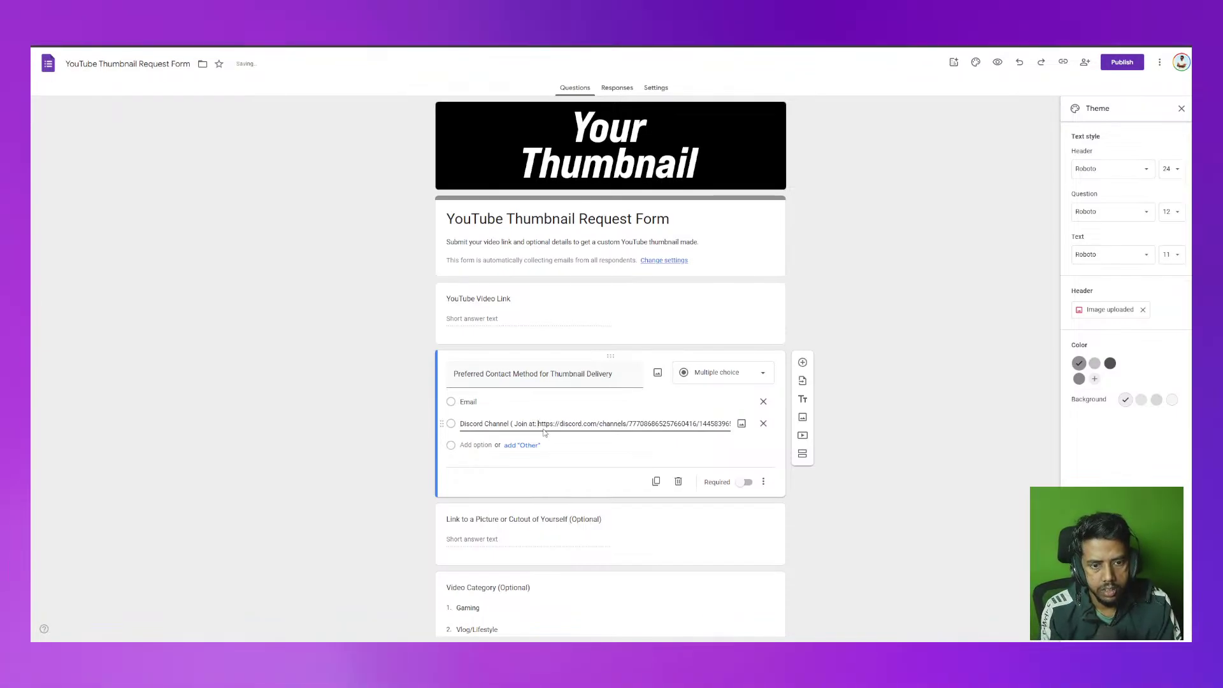
{"action": "left_click", "coordinate": [927, 525]}
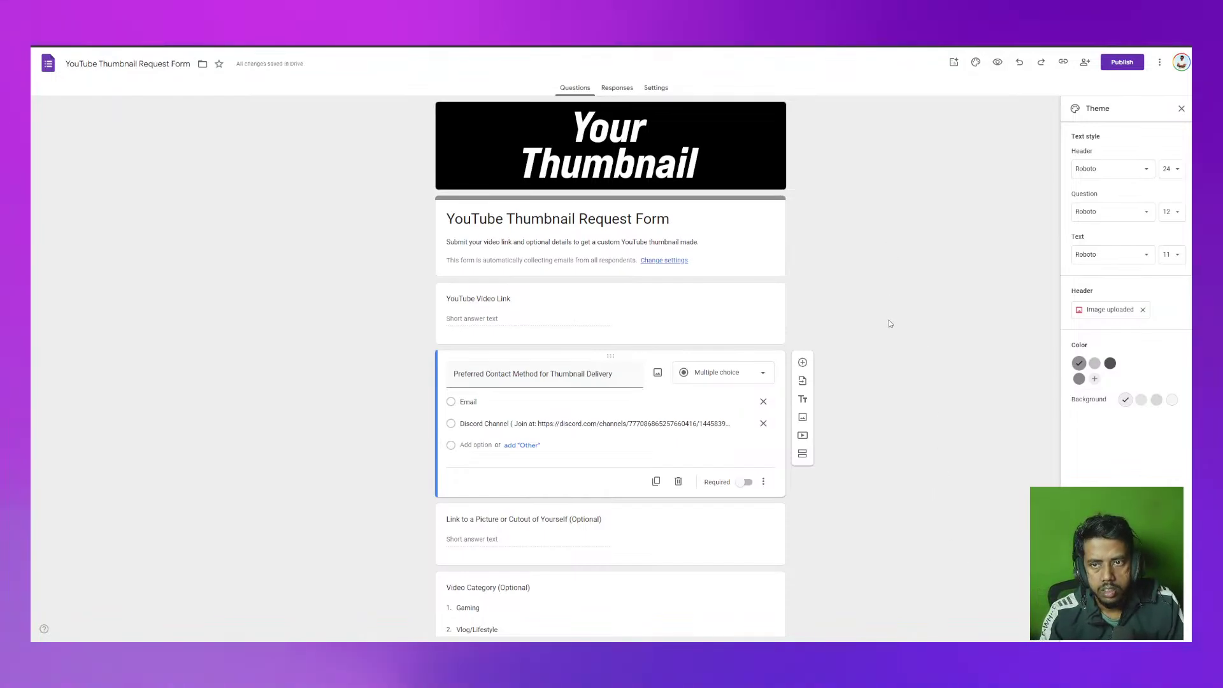
Add white #ffffff as a custom theme color and choose the light grey background for the form
{"action": "left_click", "coordinate": [1095, 364]}
{"action": "left_click", "coordinate": [1080, 379]}
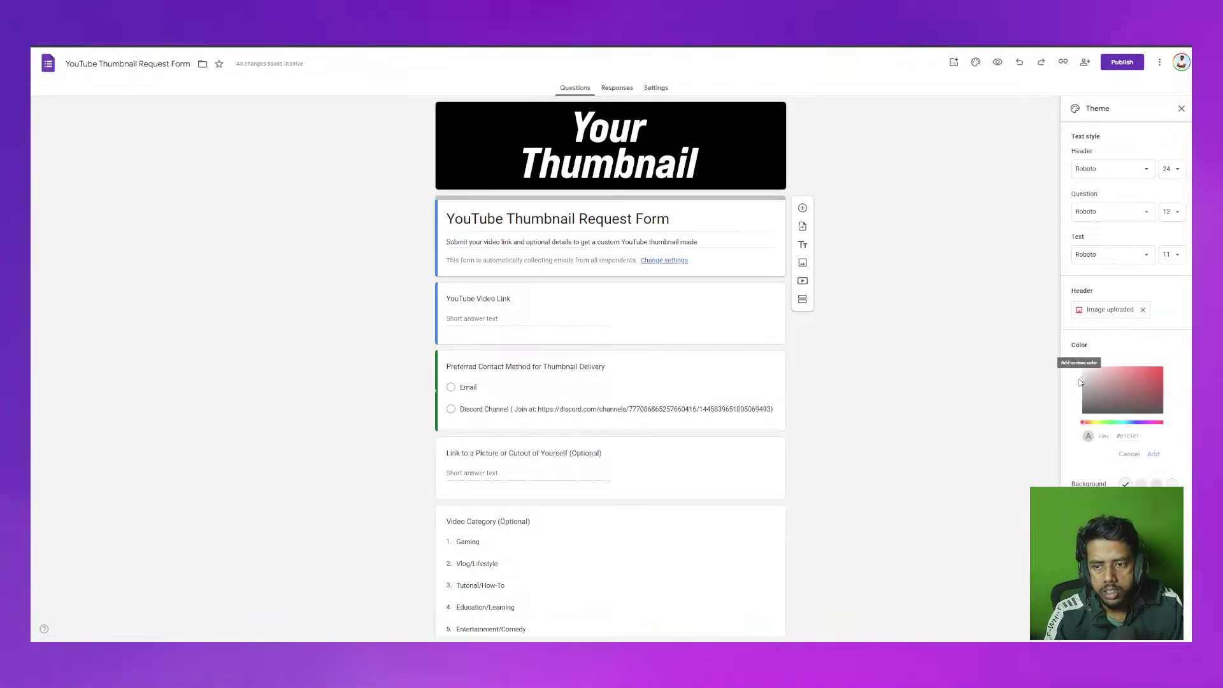
{"action": "left_click", "coordinate": [1083, 368]}
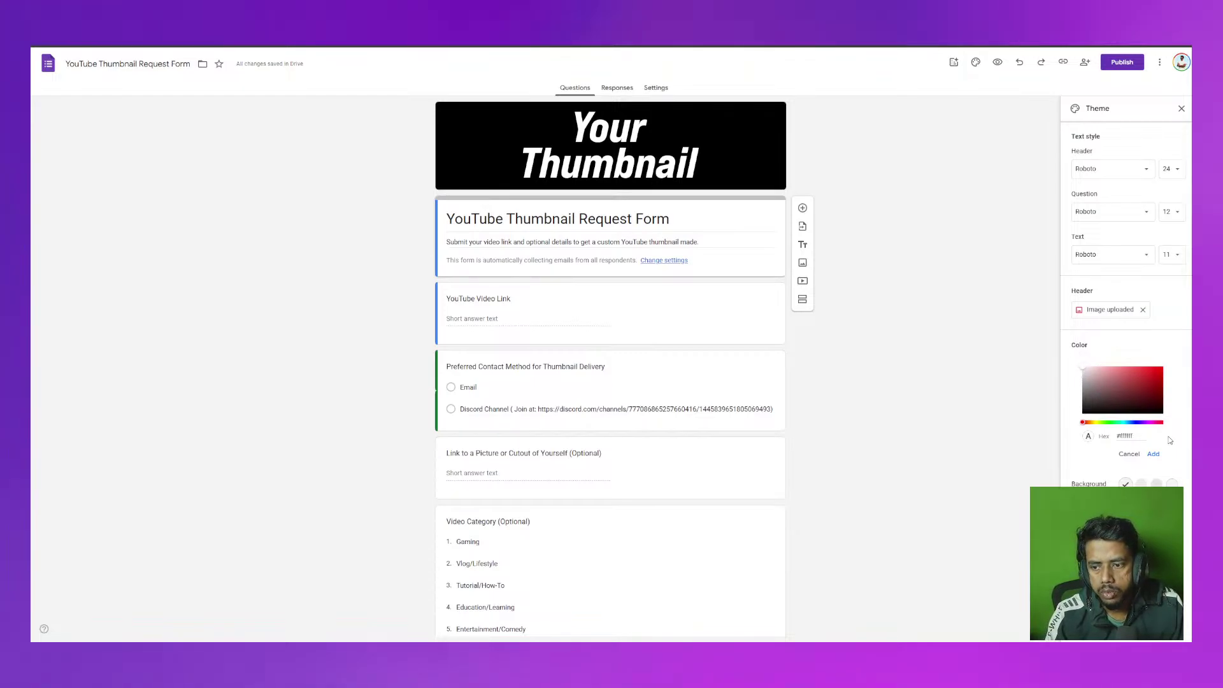
{"action": "left_click", "coordinate": [1153, 455]}
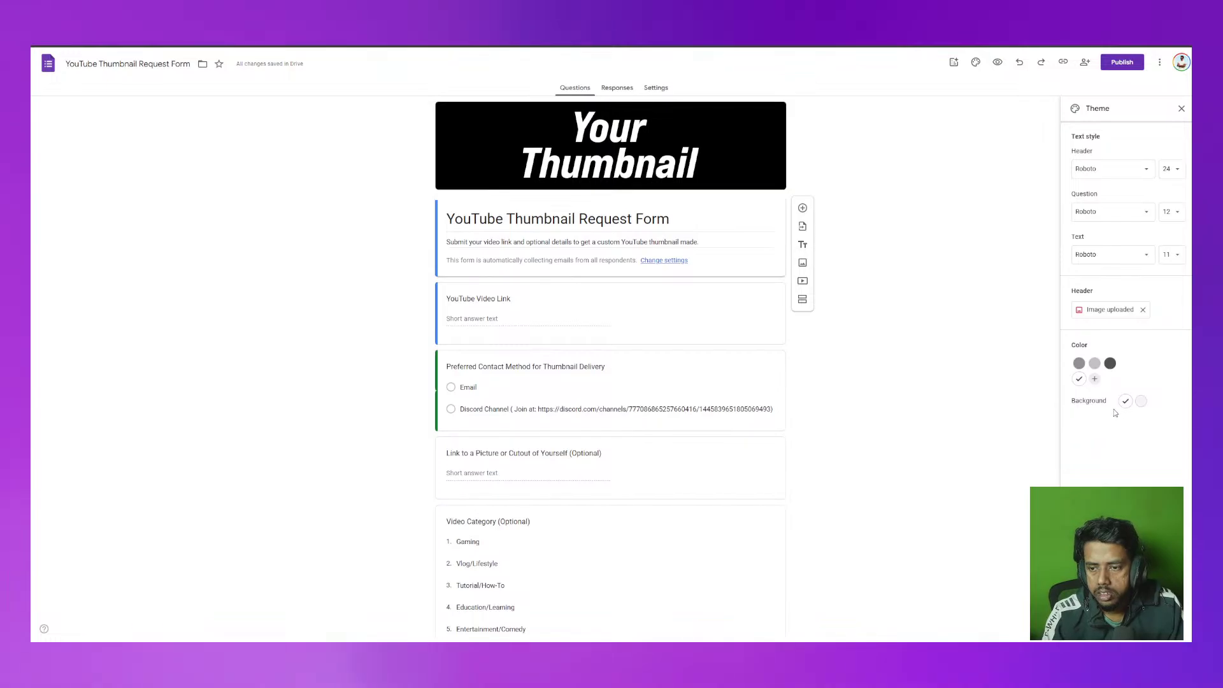
{"action": "left_click", "coordinate": [1141, 402]}
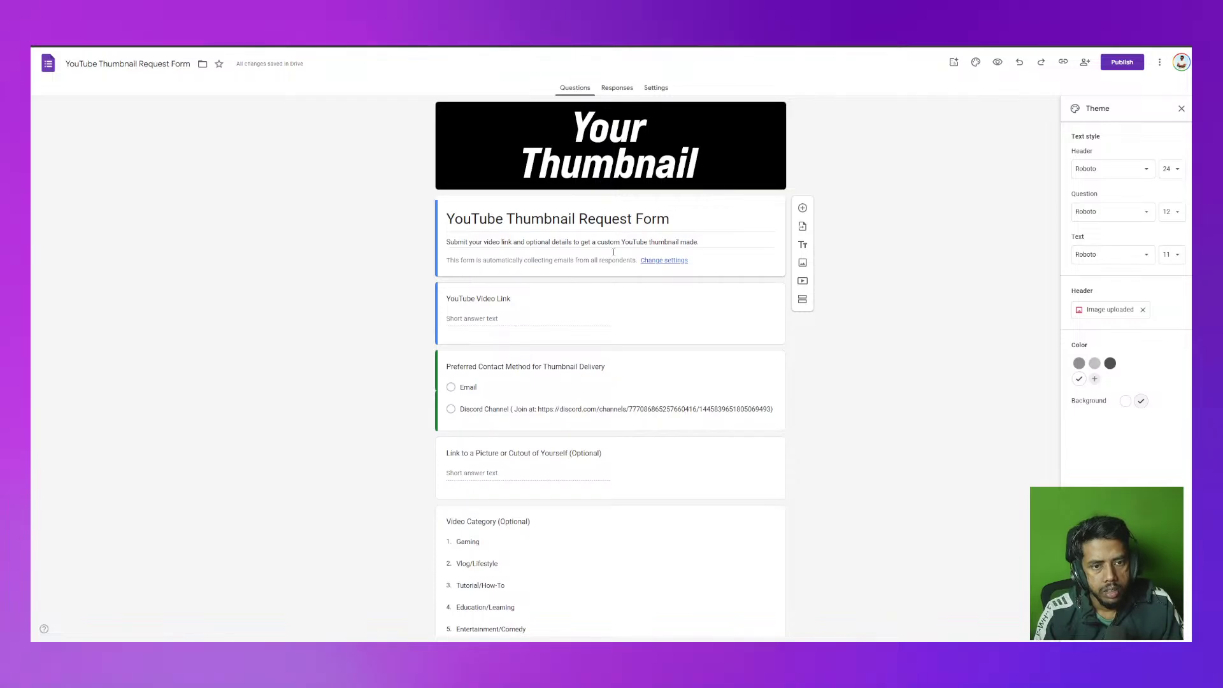
Try adding a title block and a blank question below the contact method question, deleting each one again
{"action": "left_click", "coordinate": [574, 408]}
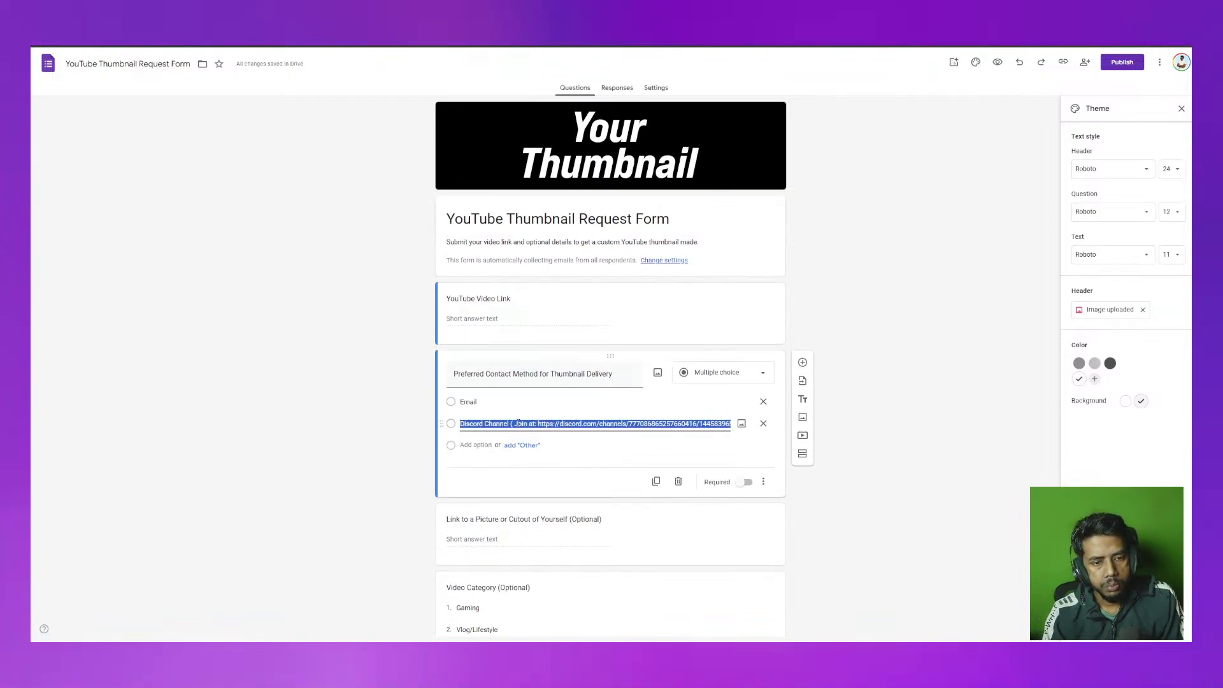
{"action": "left_click", "coordinate": [518, 424]}
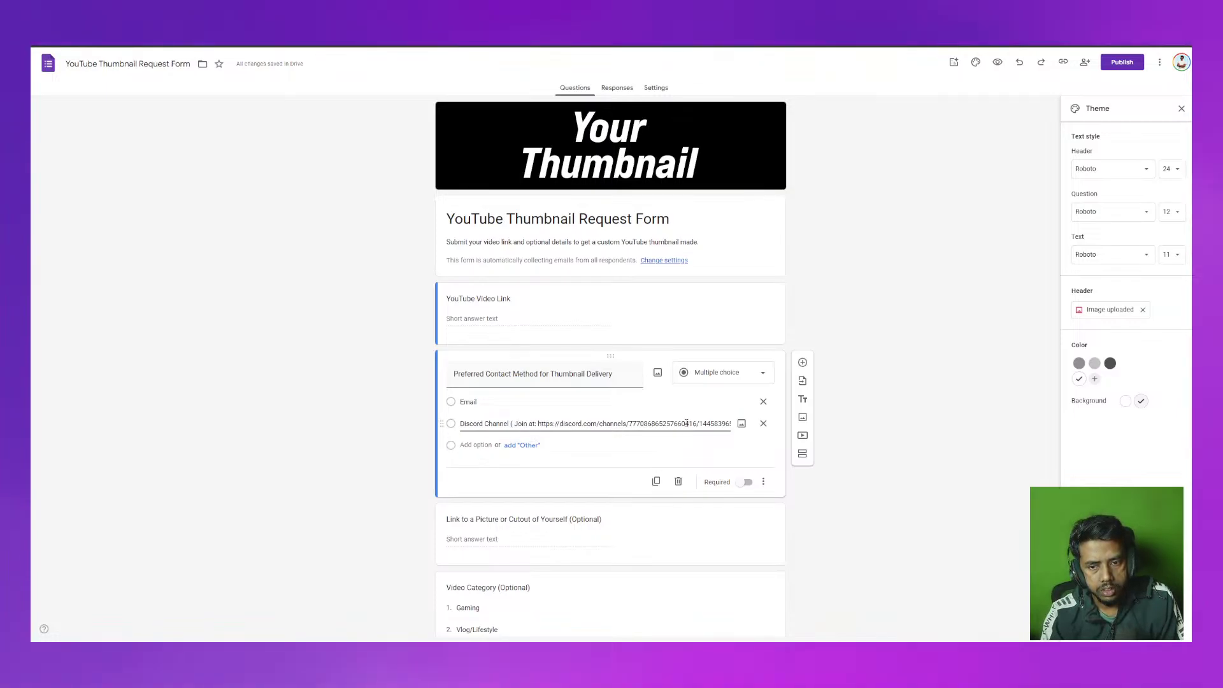
{"action": "left_click", "coordinate": [803, 400]}
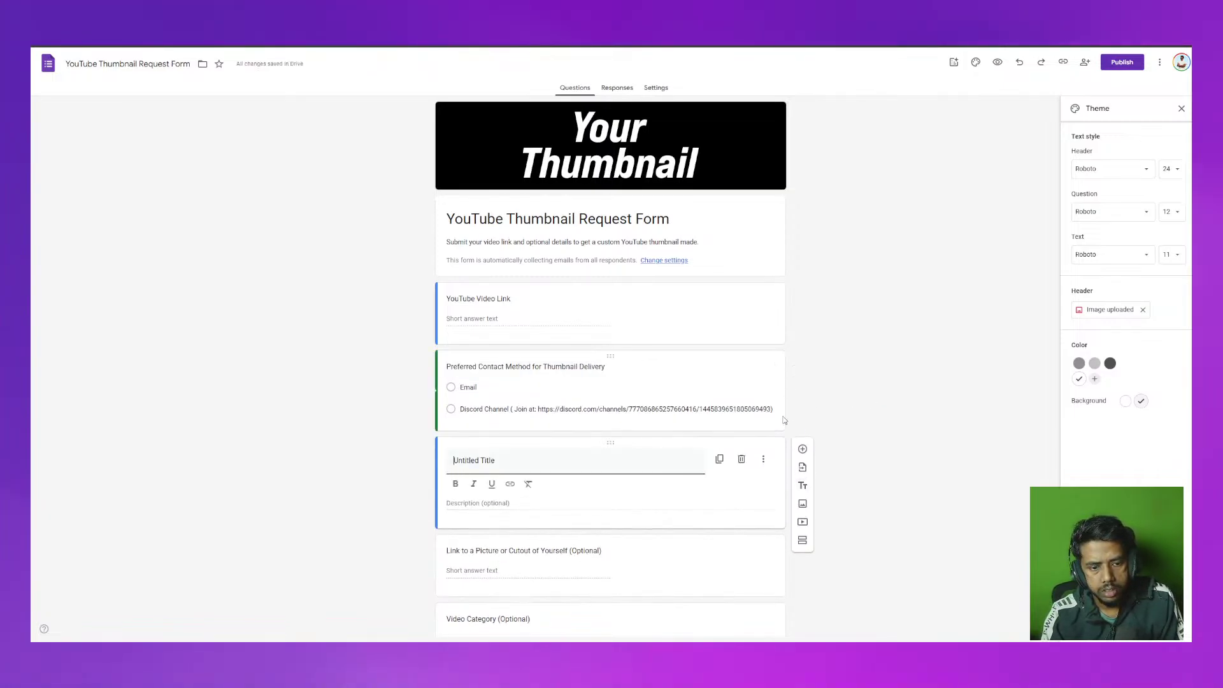
{"action": "left_click", "coordinate": [740, 458]}
{"action": "left_click", "coordinate": [707, 424]}
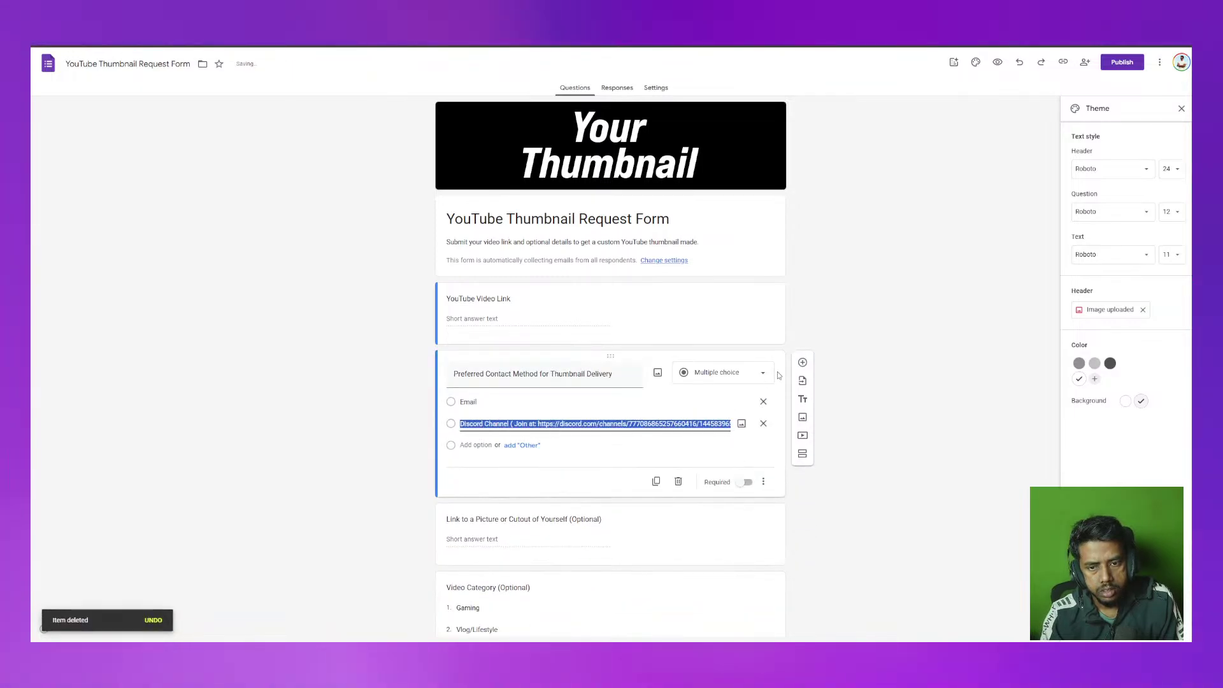
{"action": "left_click", "coordinate": [803, 364]}
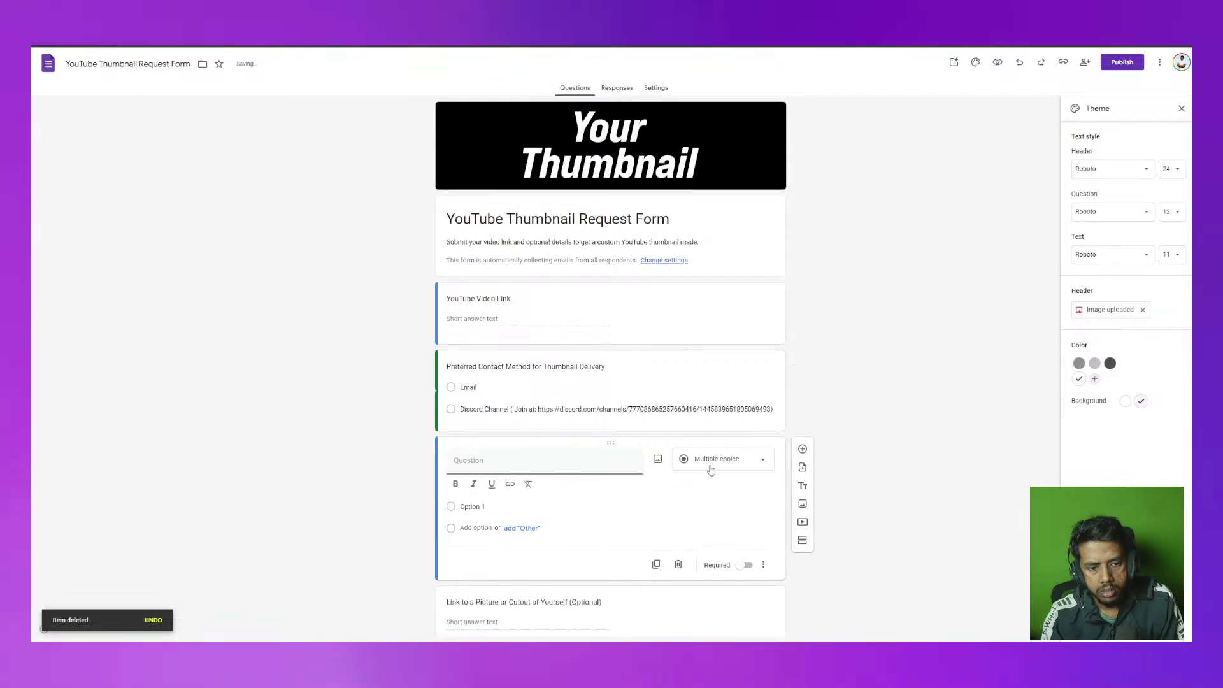
{"action": "left_click", "coordinate": [678, 563]}
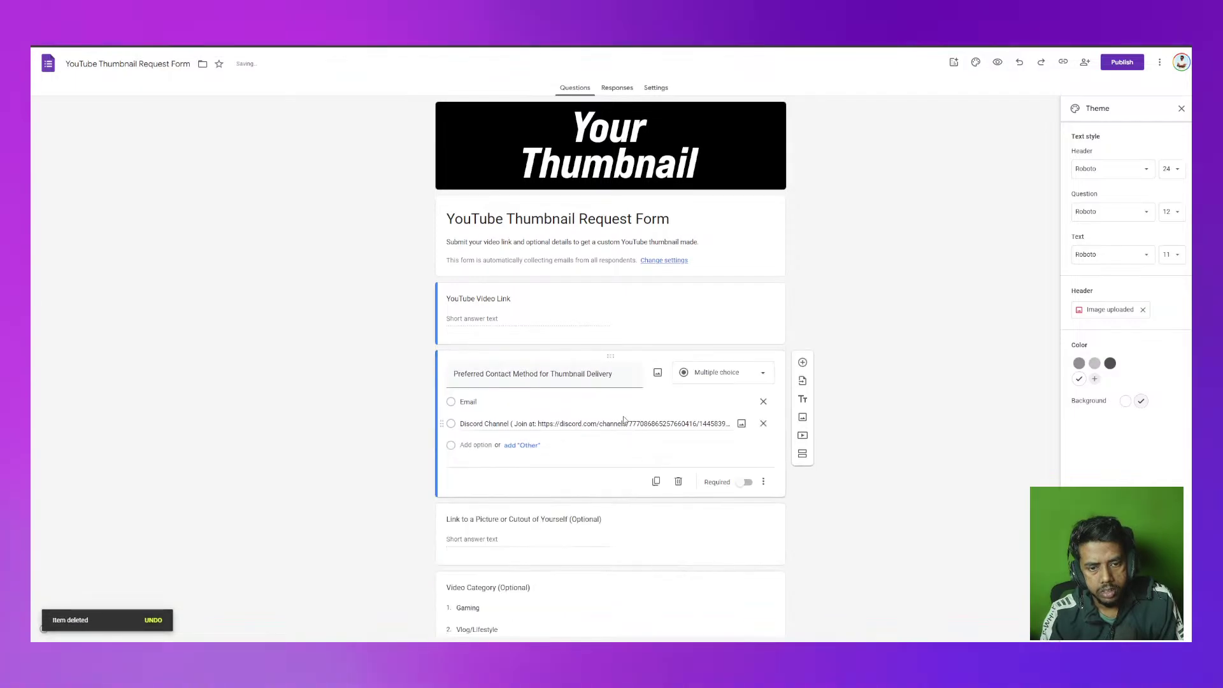
Try adding a new section after the contact method question, and undo it
{"action": "left_click", "coordinate": [653, 426]}
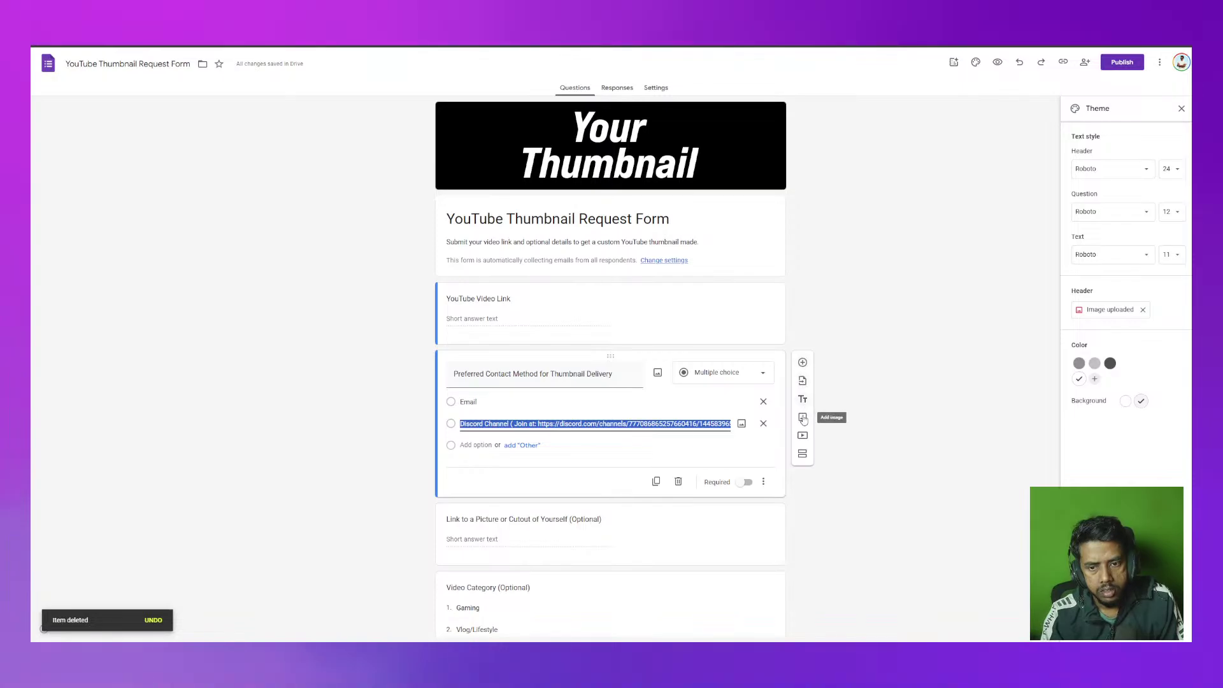
{"action": "left_click", "coordinate": [803, 453]}
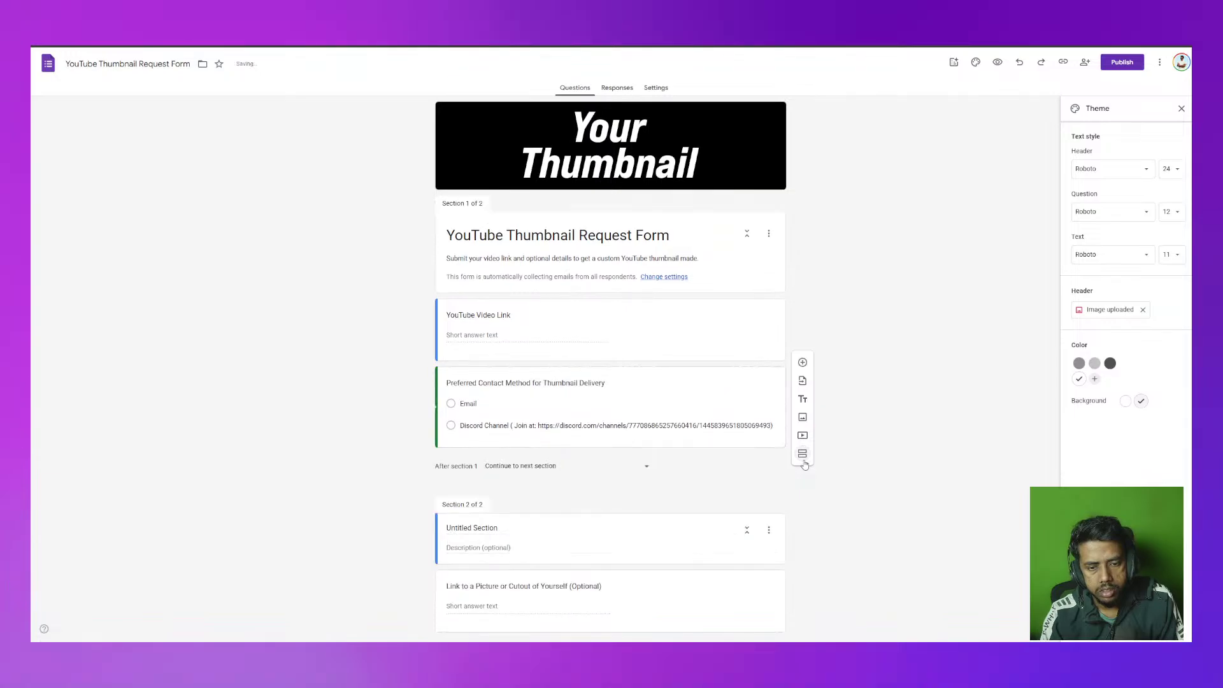
{"action": "left_click", "coordinate": [637, 474]}
{"action": "left_click", "coordinate": [703, 488]}
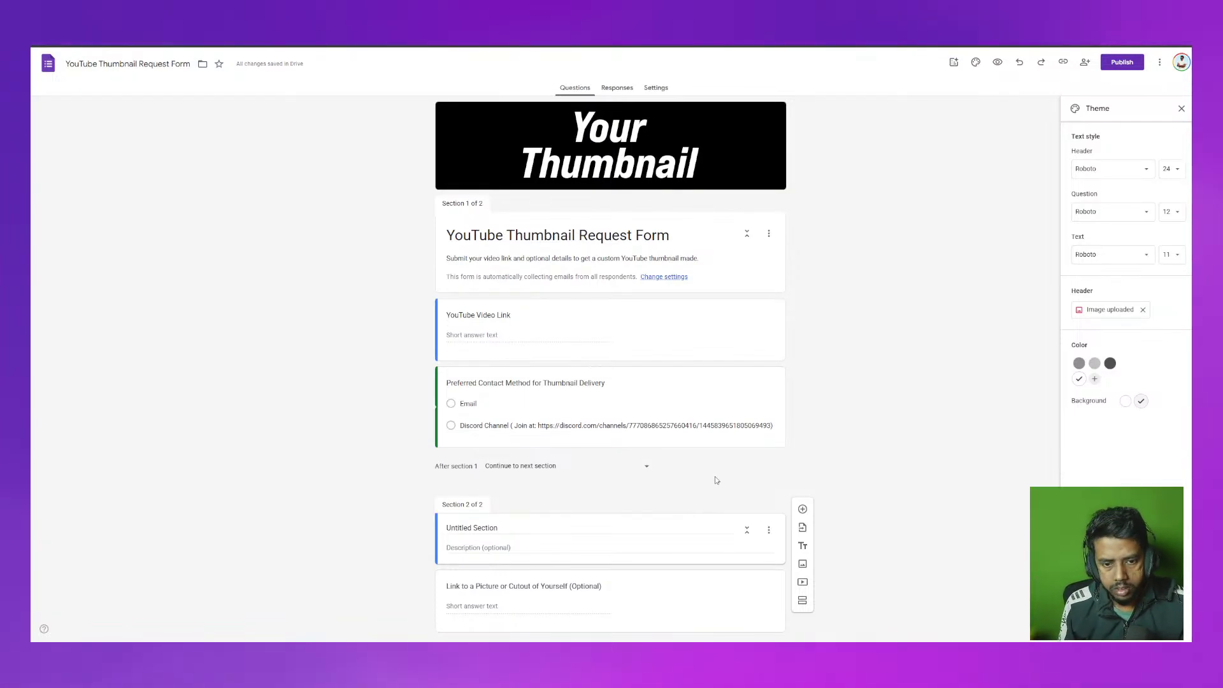
{"action": "key", "text": "ctrl+z"}
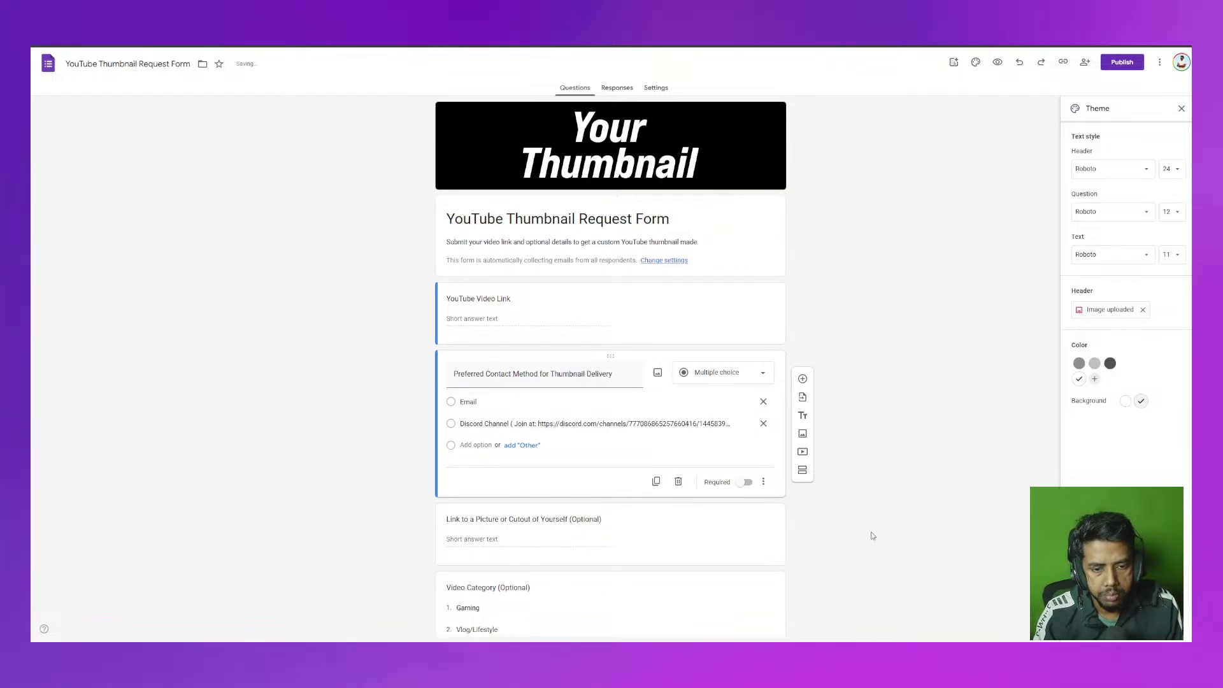
Add a title and description block below the contact method question, then copy its Discord option text and shorten that option to "Discord Channel"
{"action": "left_click", "coordinate": [803, 416]}
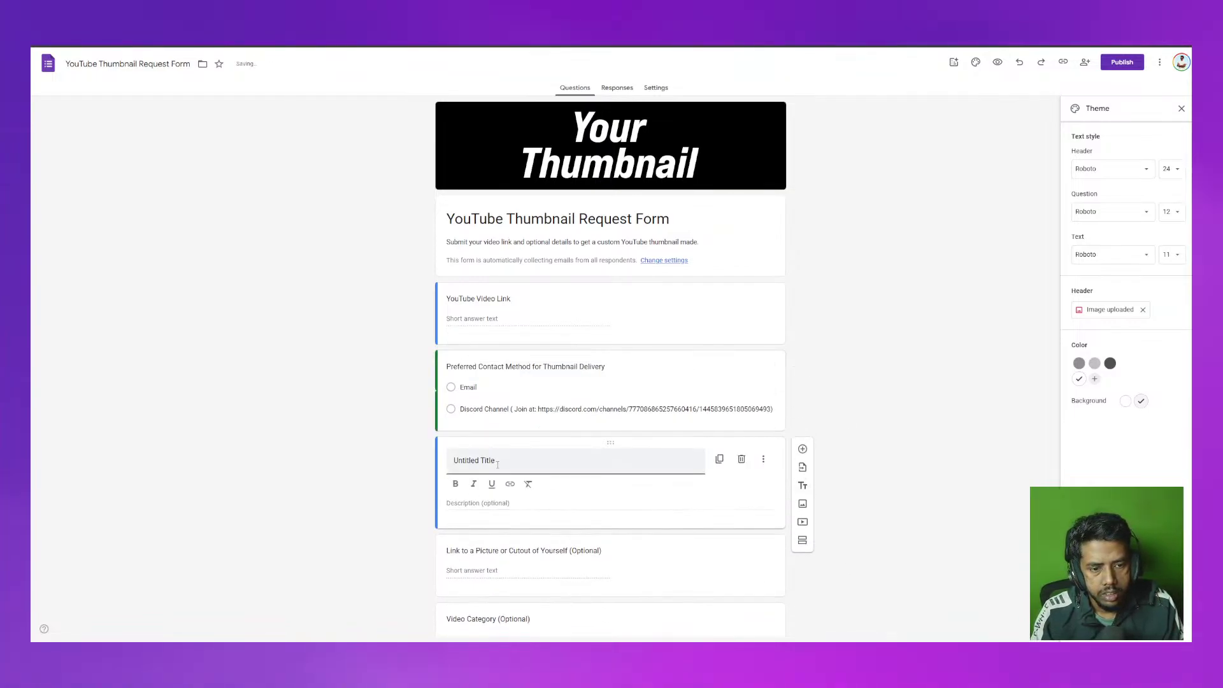
{"action": "left_click", "coordinate": [516, 409]}
{"action": "key", "text": "ctrl+c"}
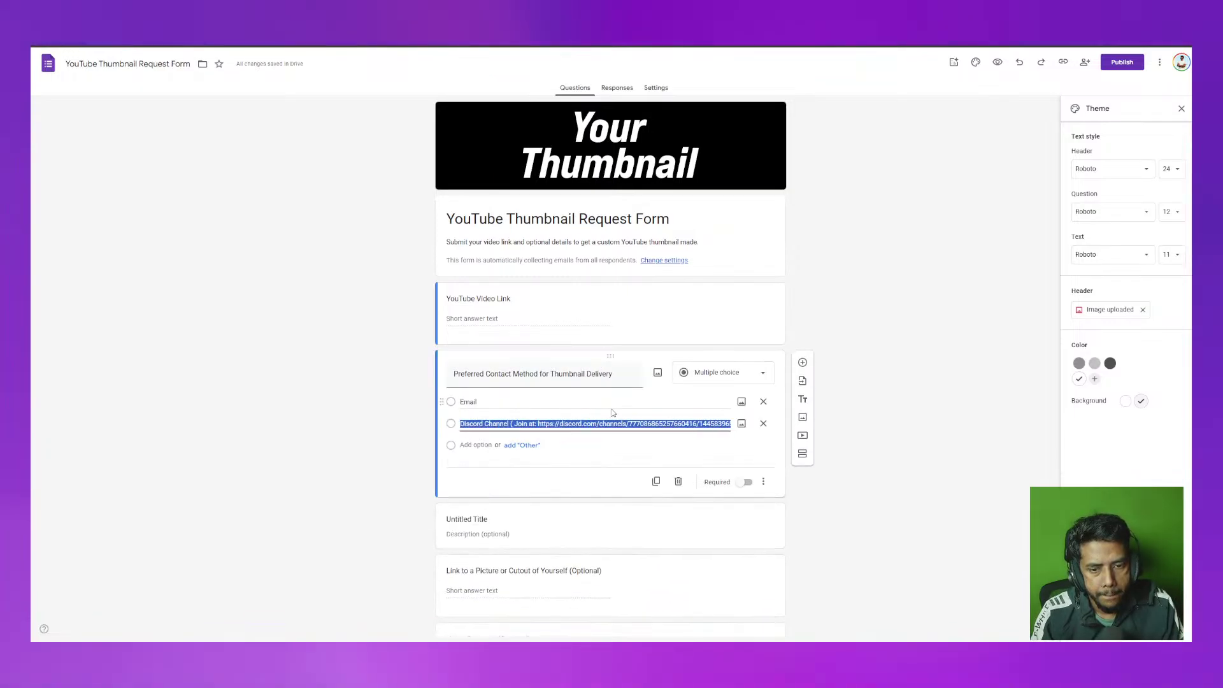
{"action": "left_click", "coordinate": [513, 424]}
{"action": "mouse_move", "coordinate": [516, 423]}
{"action": "left_mouse_down"}
{"action": "mouse_move", "coordinate": [732, 425]}
{"action": "mouse_move", "coordinate": [461, 424]}
{"action": "mouse_move", "coordinate": [518, 425]}
{"action": "mouse_move", "coordinate": [506, 426]}
{"action": "left_mouse_up"}
{"action": "key", "text": "BackSpace"}
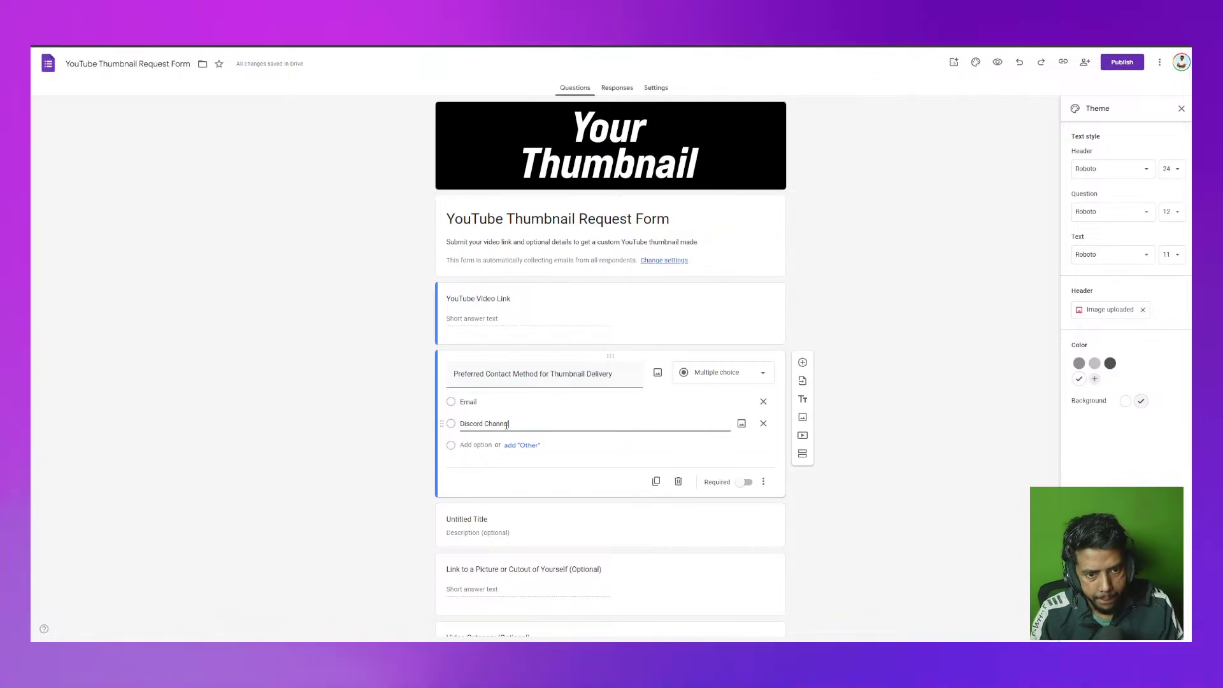
Add another title and description block directly below the contact method question, titled "If you choose Discord:"
{"action": "left_click", "coordinate": [803, 399]}
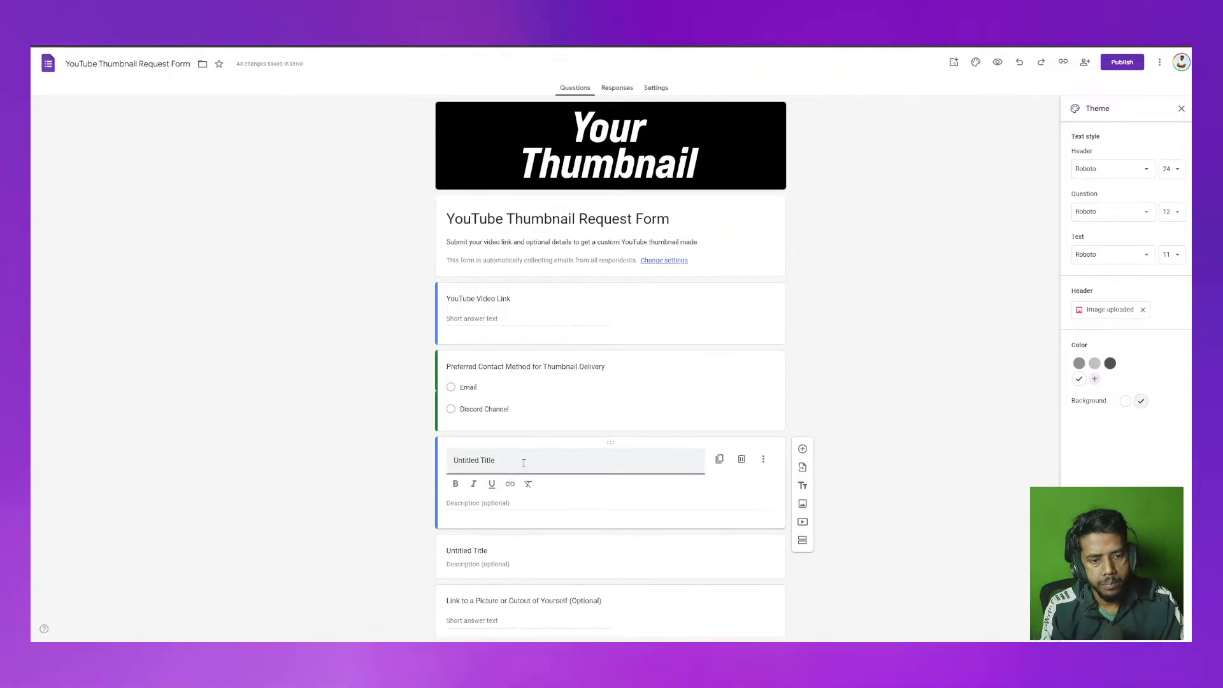
{"action": "type", "text": "If"}
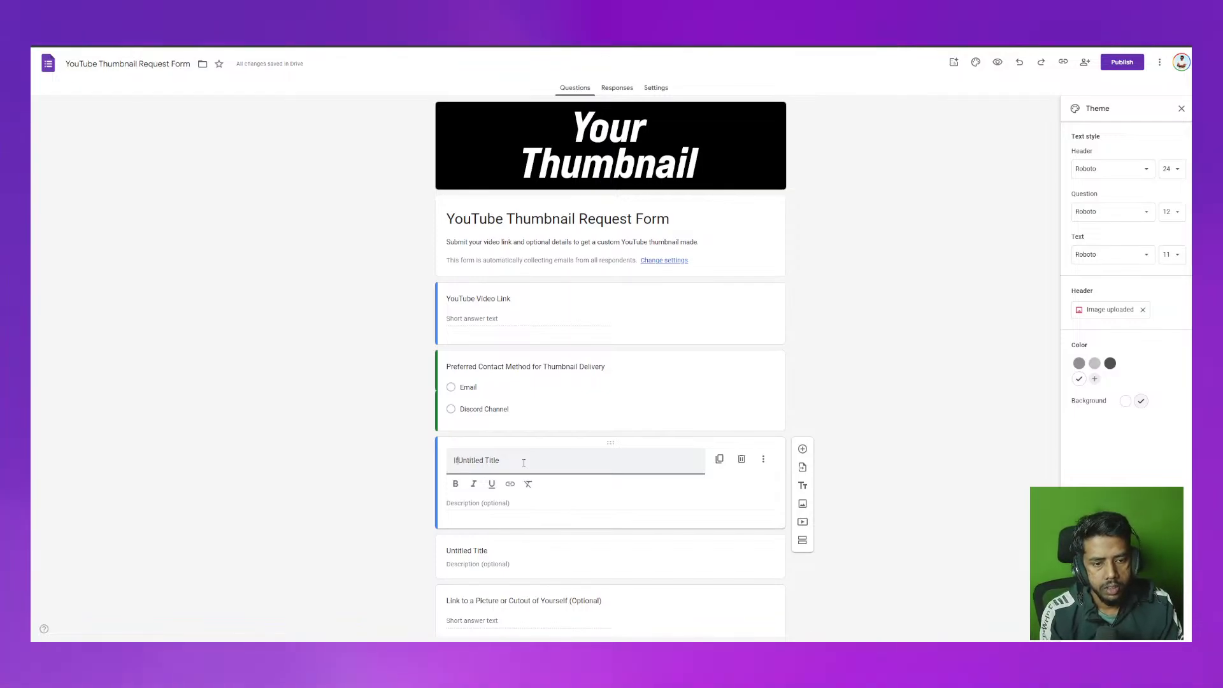
{"action": "key", "text": "ctrl+a"}
{"action": "key", "text": "BackSpace"}
{"action": "type", "text": "If you choose Discou"}
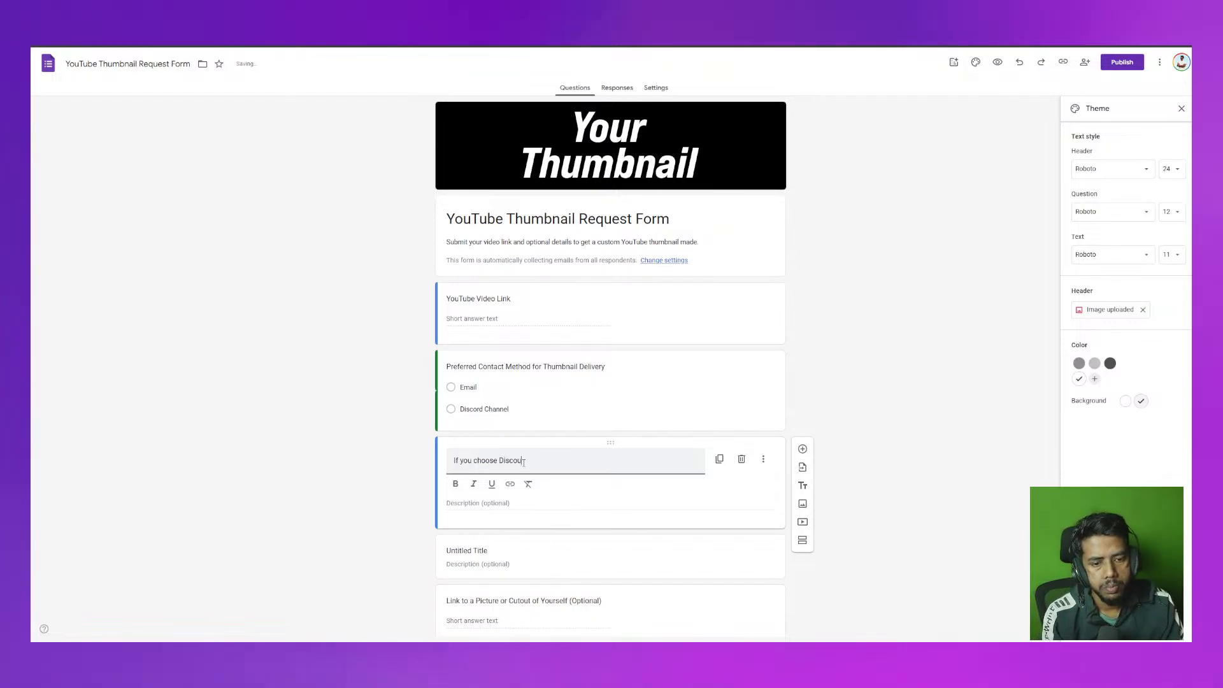
{"action": "key", "text": "BackSpace"}
{"action": "type", "text": "rd"}
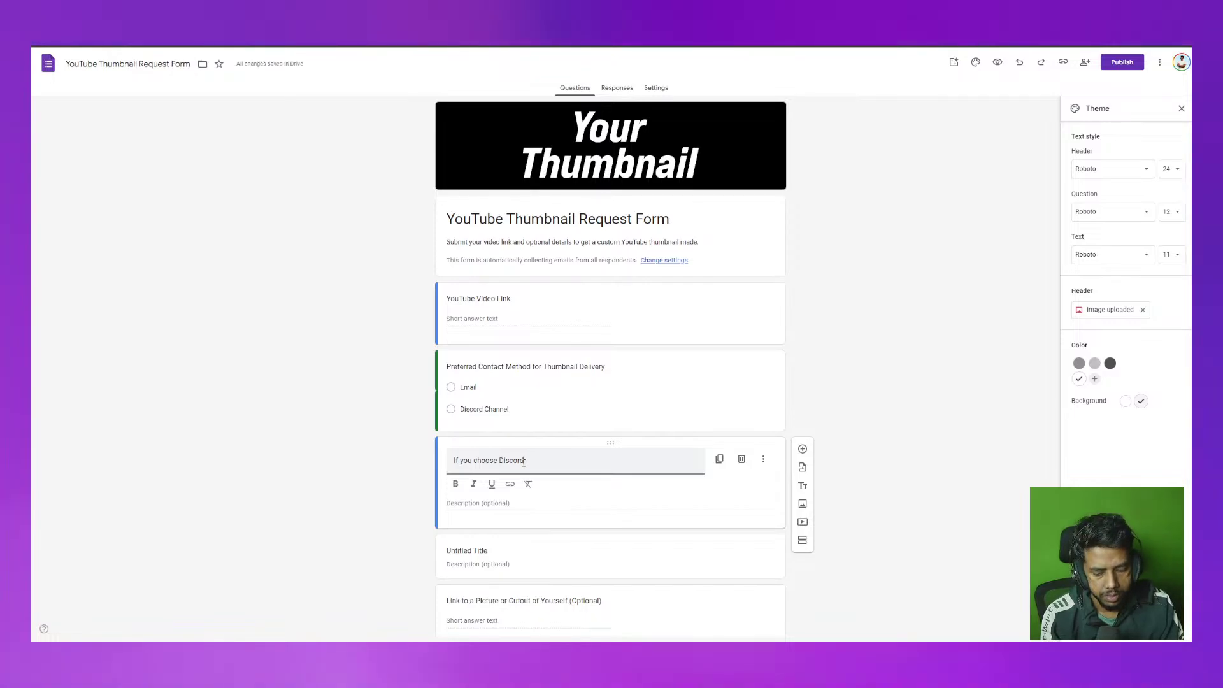
{"action": "type", "text": ":"}
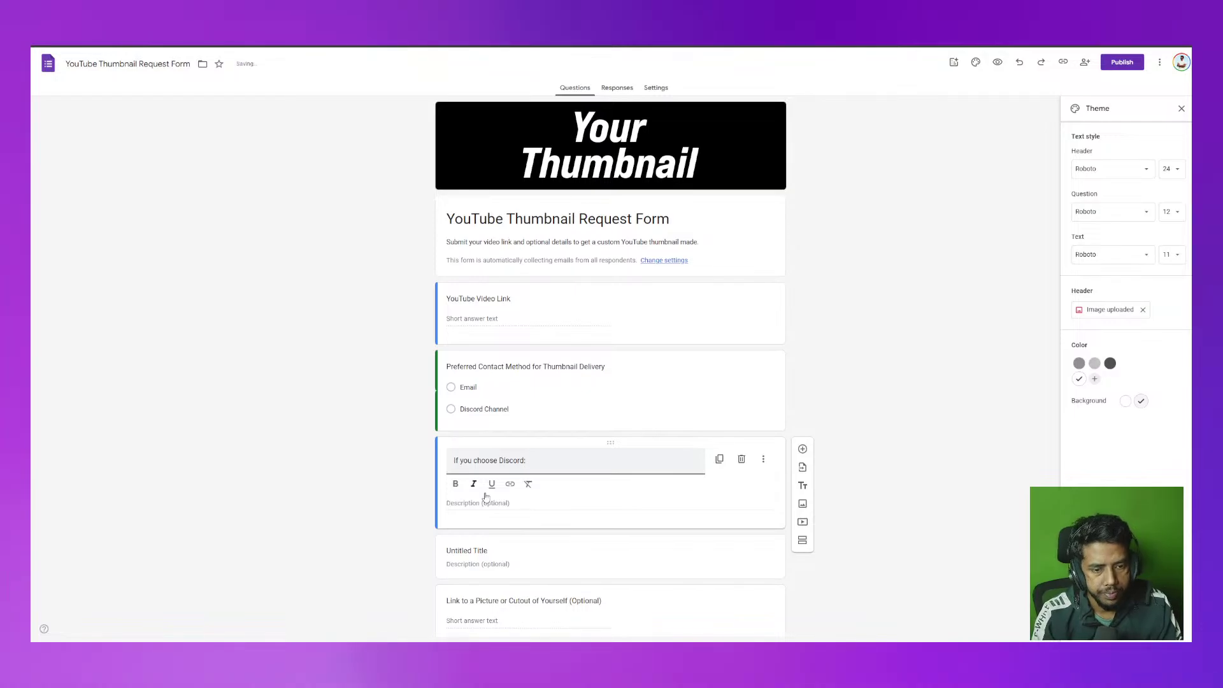
Give the "If you choose Discord:" block the description "Make sure to join the channel here:"
{"action": "left_click", "coordinate": [483, 501]}
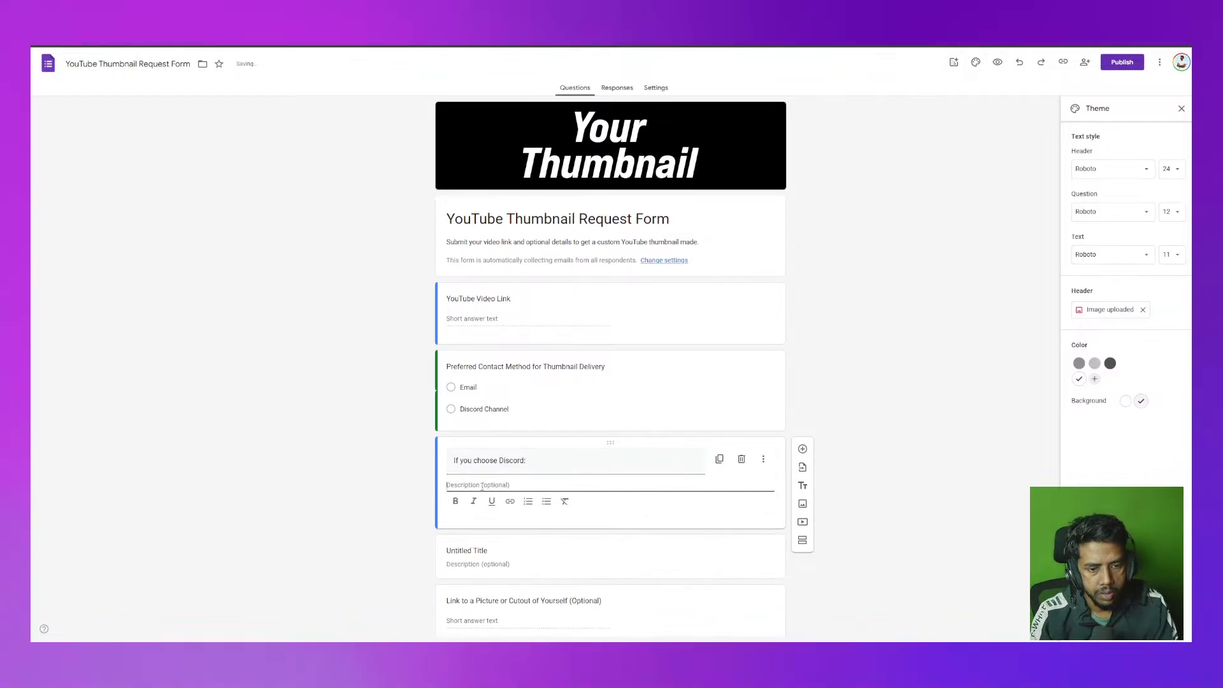
{"action": "type", "text": "Make"}
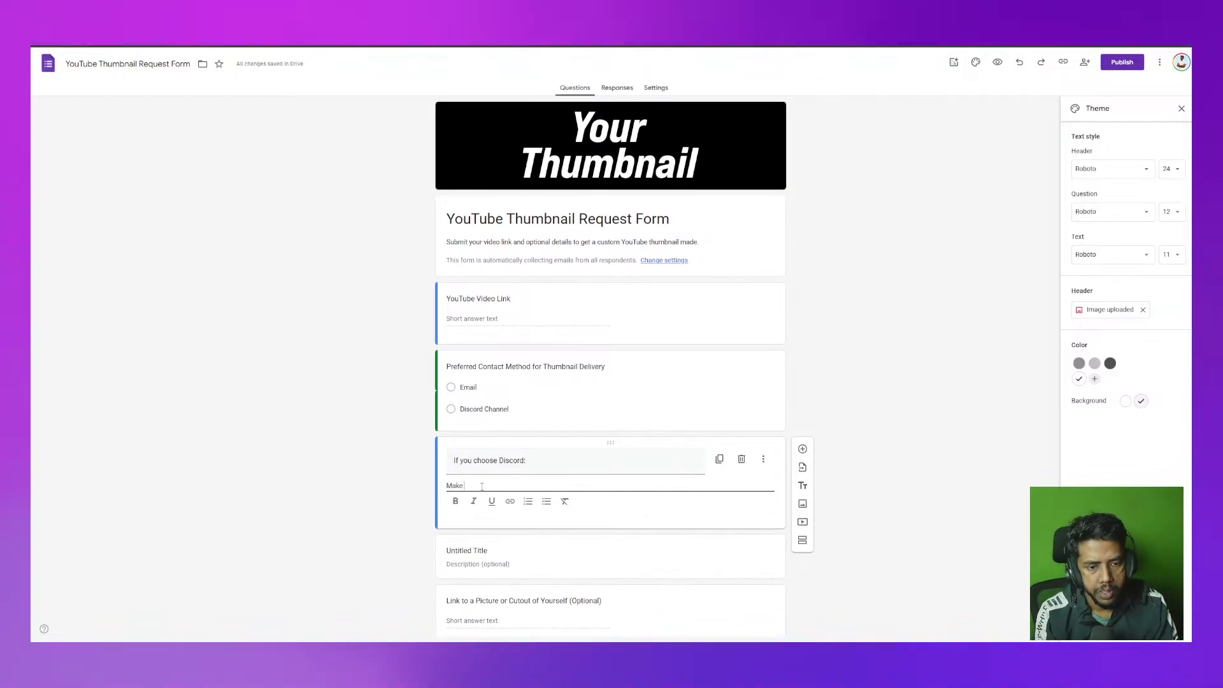
{"action": "type", "text": " sure to join the cahnn"}
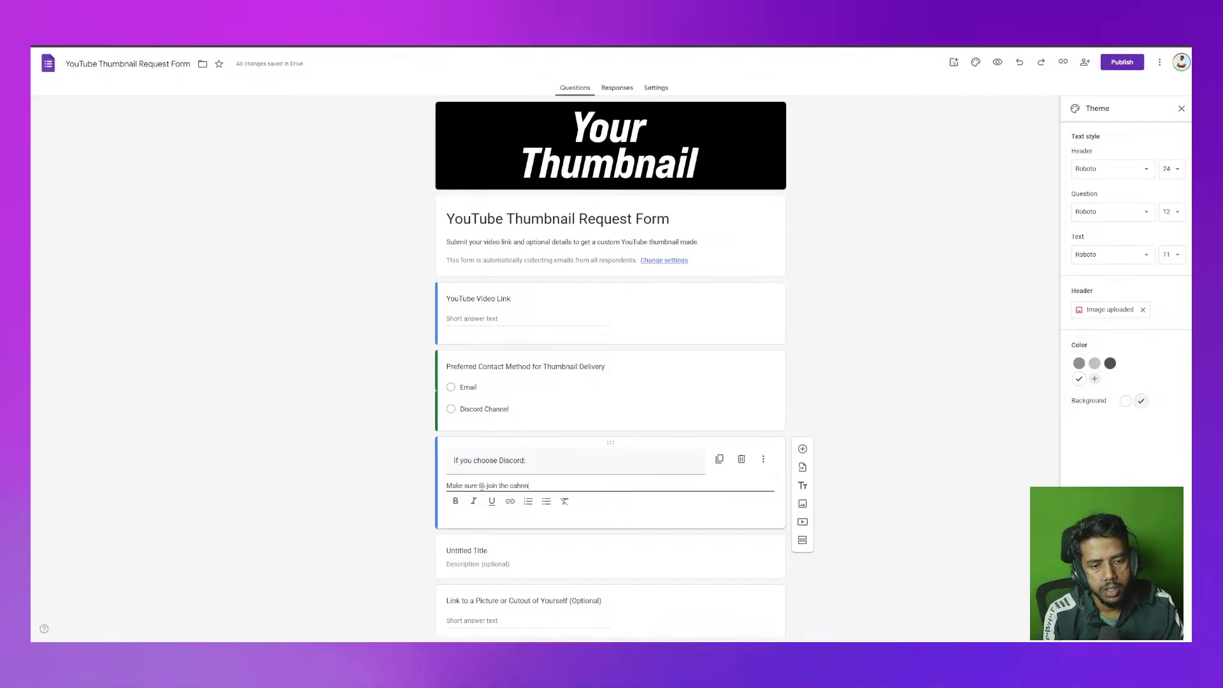
{"action": "key", "text": "BackSpace"}
{"action": "key", "text": "BackSpace"}
{"action": "key", "text": "BackSpace"}
{"action": "key", "text": "BackSpace"}
{"action": "type", "text": "hannel here:"}
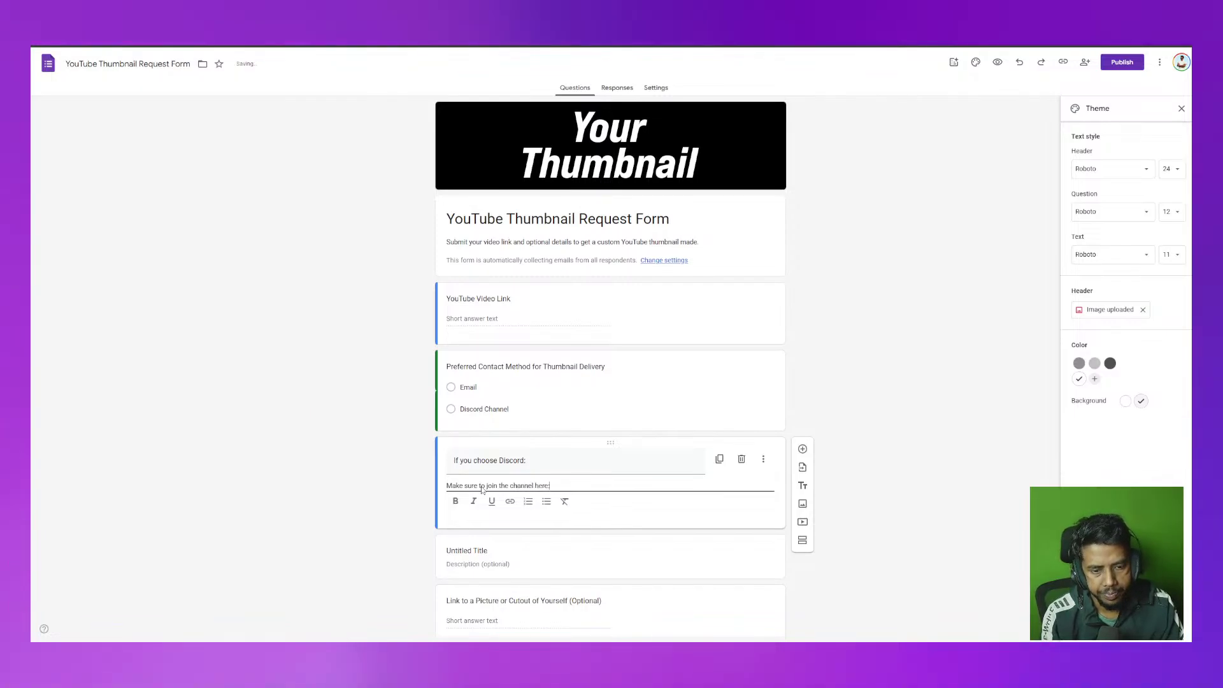
Paste the copied Discord text after that description and trim the extra "Join at" wording and parentheses, keeping only the channel URL
{"action": "key", "text": "ctrl+v"}
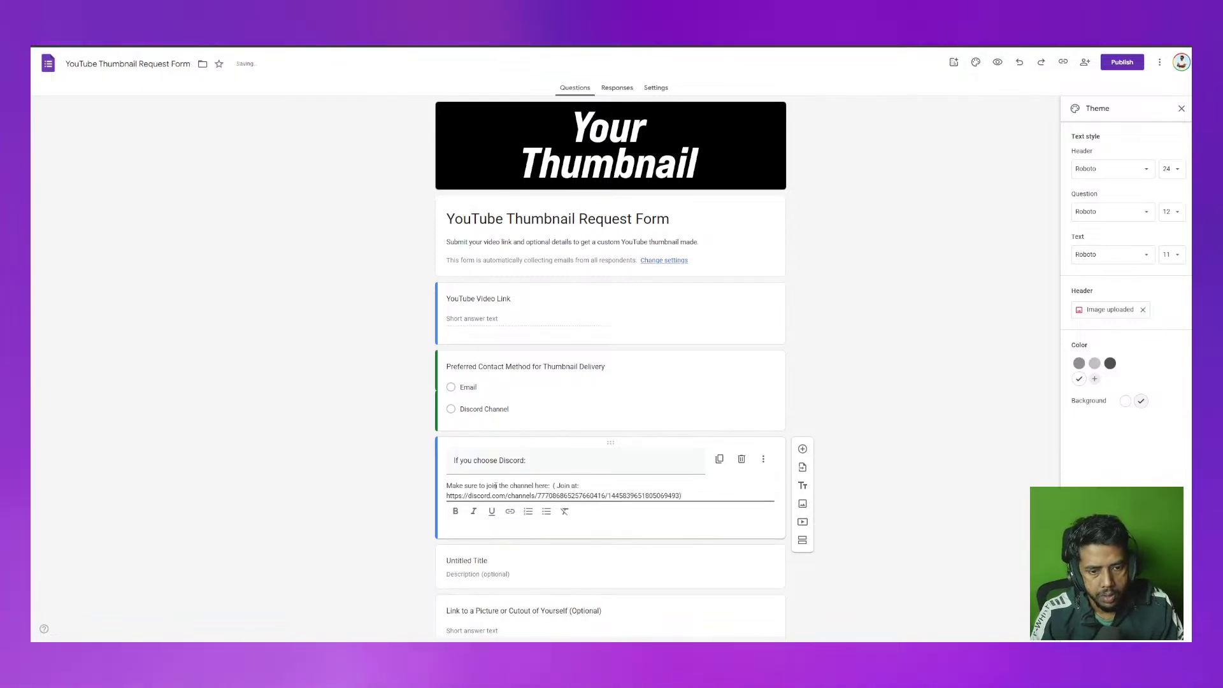
{"action": "left_click", "coordinate": [446, 495]}
{"action": "key", "text": "BackSpace"}
{"action": "key", "text": "BackSpace"}
{"action": "key", "text": "BackSpace"}
{"action": "key", "text": "BackSpace"}
{"action": "key", "text": "BackSpace"}
{"action": "key", "text": "BackSpace"}
{"action": "key", "text": "BackSpace"}
{"action": "key", "text": "BackSpace"}
{"action": "key", "text": "BackSpace"}
{"action": "key", "text": "BackSpace"}
{"action": "key", "text": "BackSpace"}
{"action": "key", "text": "BackSpace"}
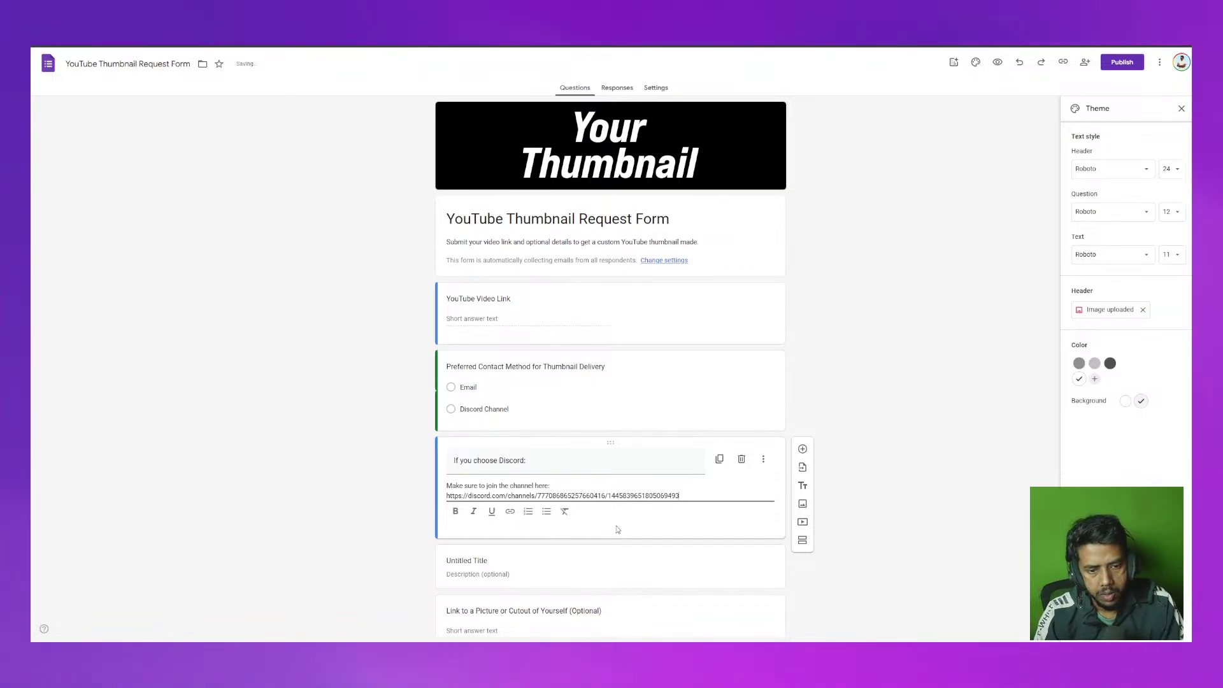
Preview the form to check how the Discord instructions and the remaining questions look, and return to editing
{"action": "left_click", "coordinate": [1004, 67]}
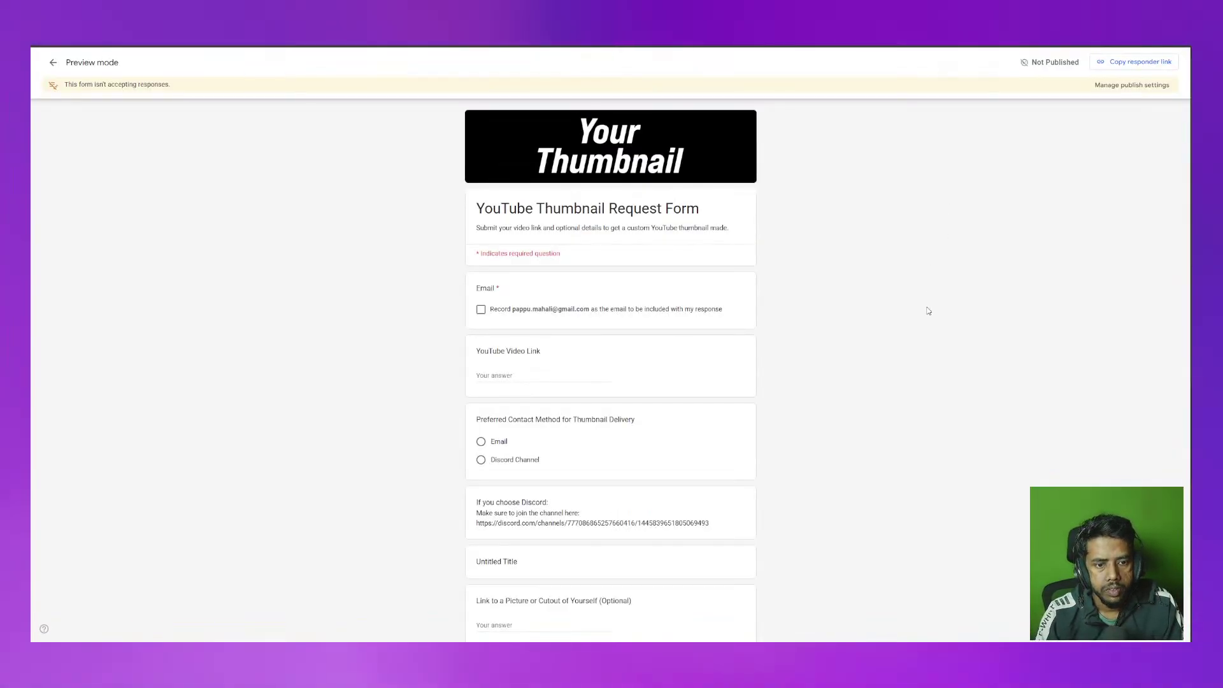
{"action": "scroll", "coordinate": [928, 311], "scroll_direction": "down", "scroll_amount": 3}
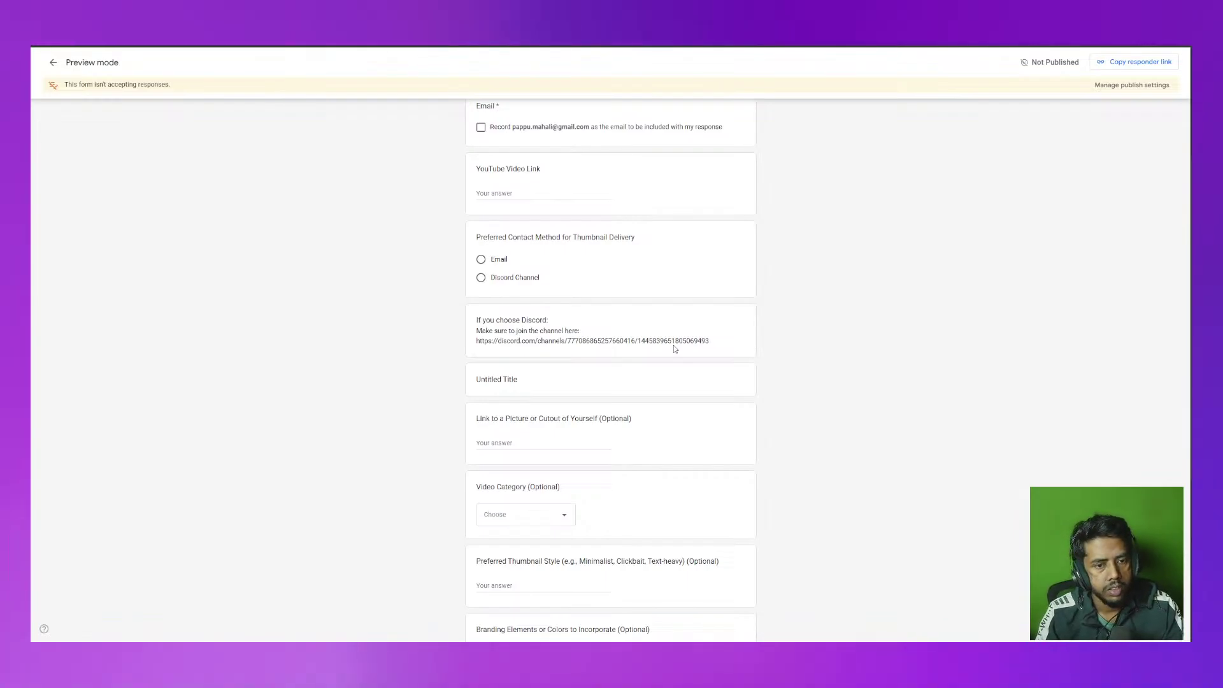
{"action": "scroll", "coordinate": [631, 423], "scroll_direction": "down", "scroll_amount": 3}
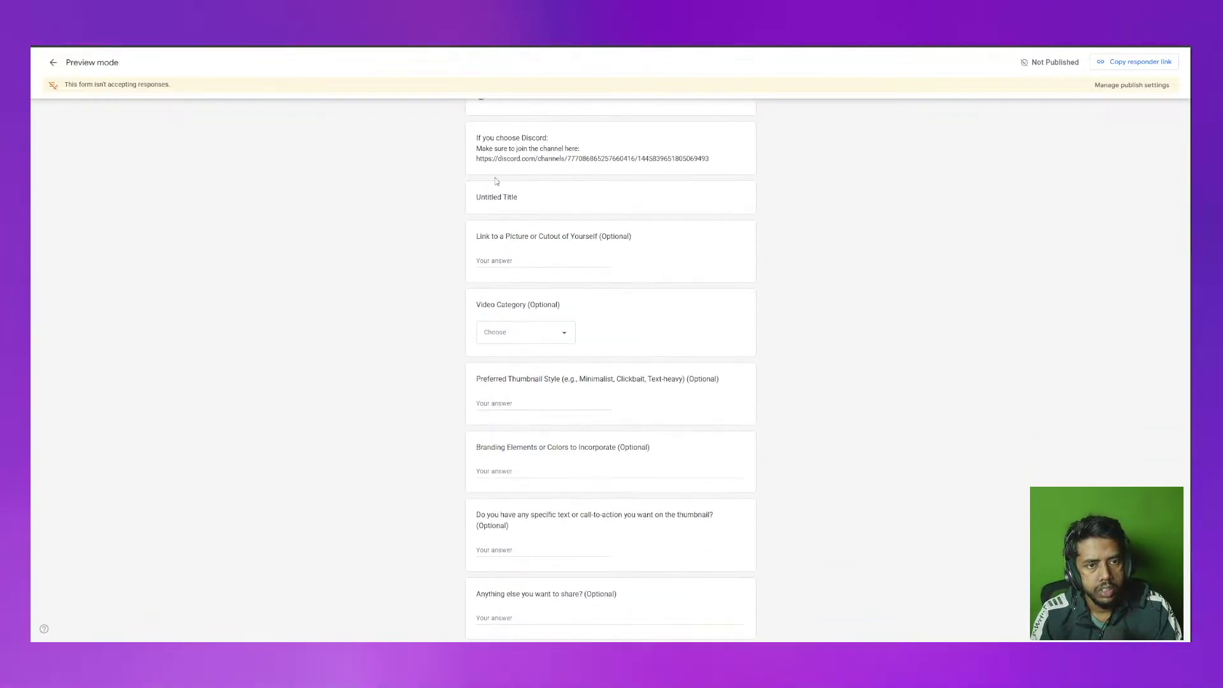
{"action": "scroll", "coordinate": [579, 357], "scroll_direction": "up", "scroll_amount": 6}
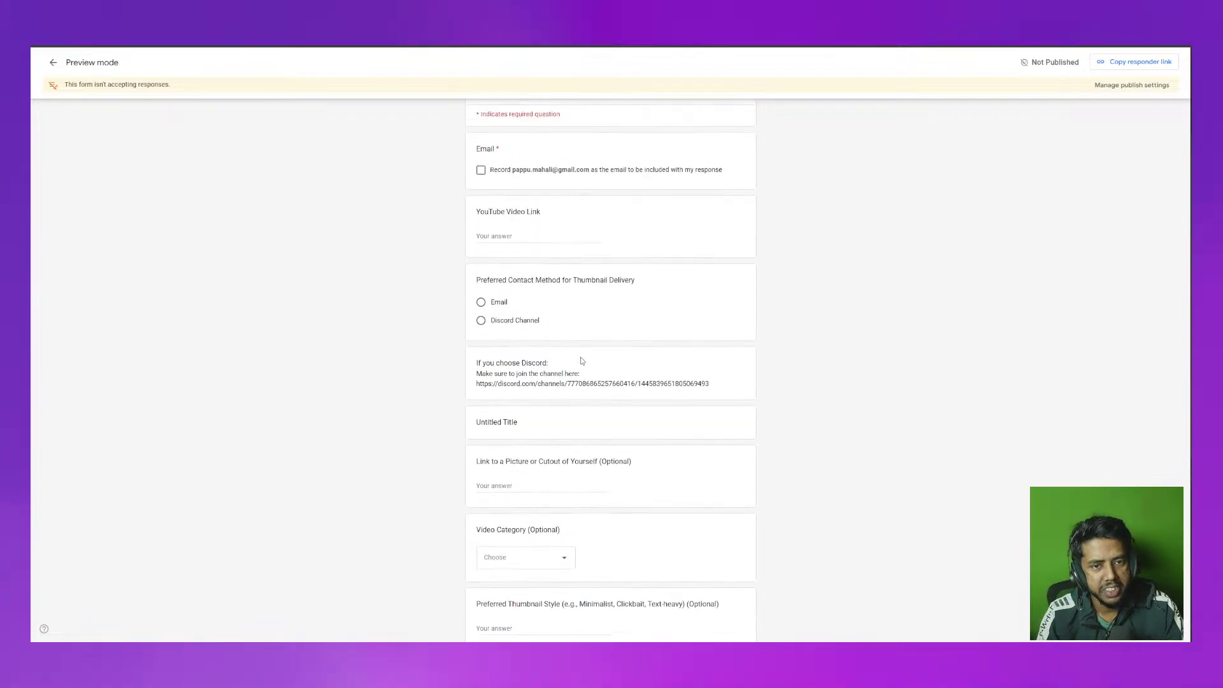
{"action": "left_click", "coordinate": [53, 62]}
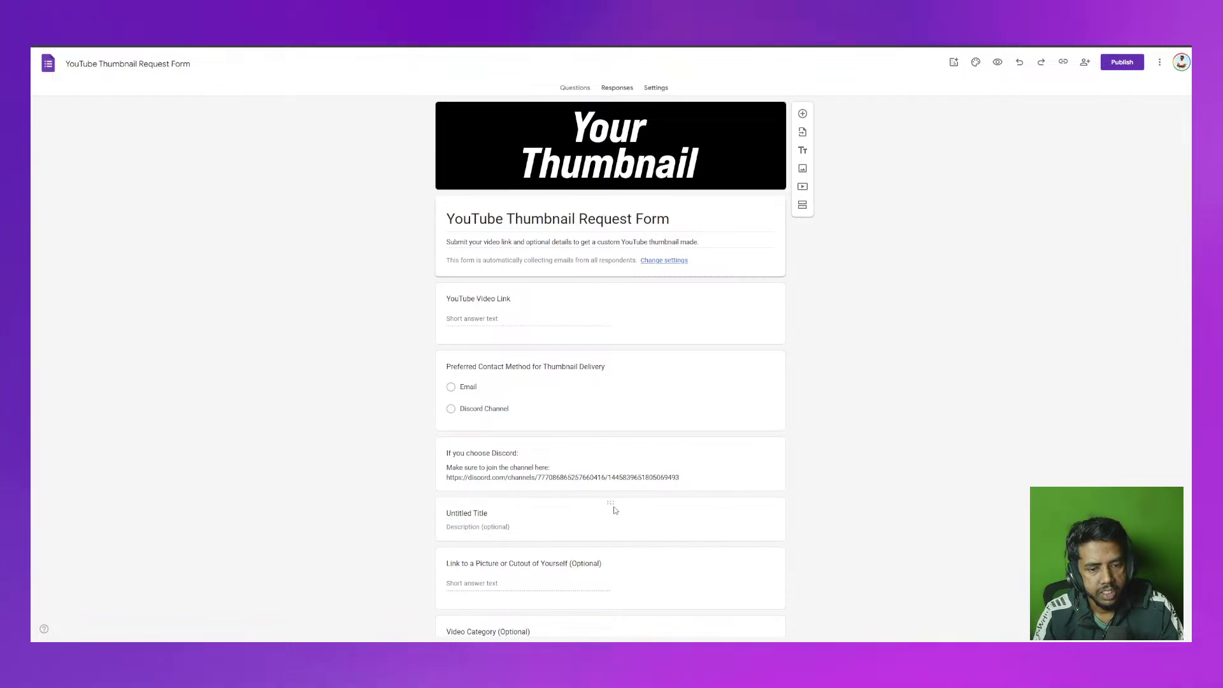
Delete the empty "Untitled Title" block below the Discord instructions
{"action": "scroll", "coordinate": [613, 510], "scroll_direction": "down", "scroll_amount": 2}
{"action": "left_click", "coordinate": [573, 443]}
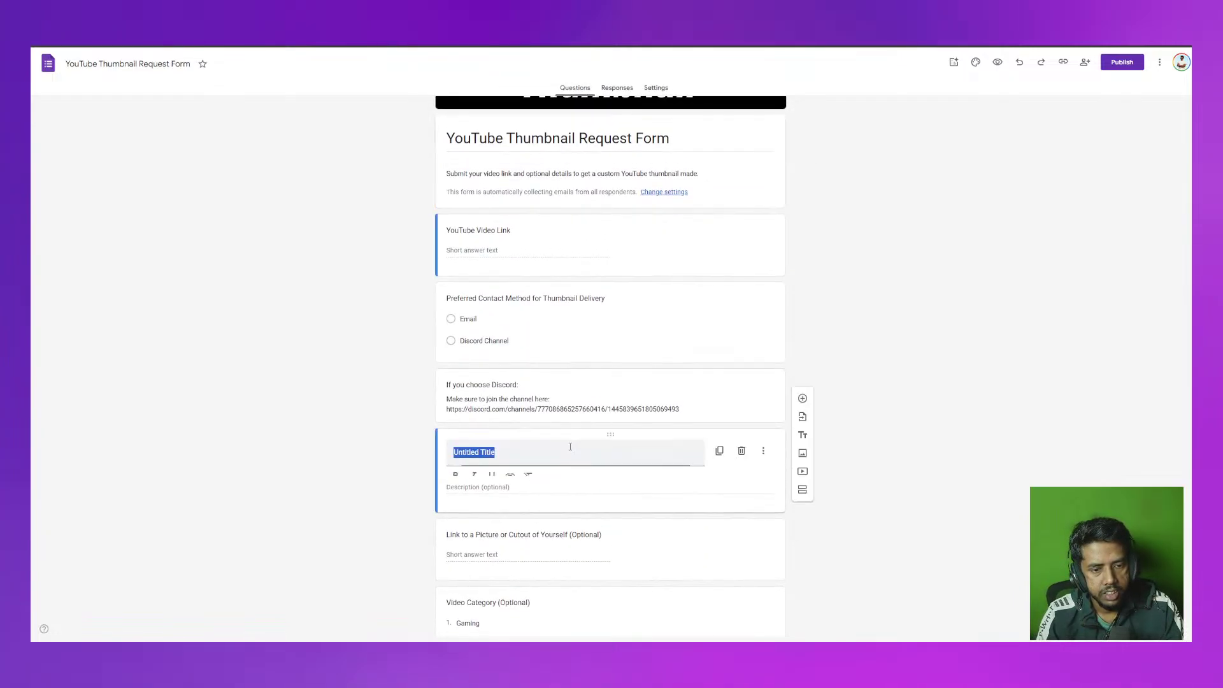
{"action": "left_click", "coordinate": [745, 451]}
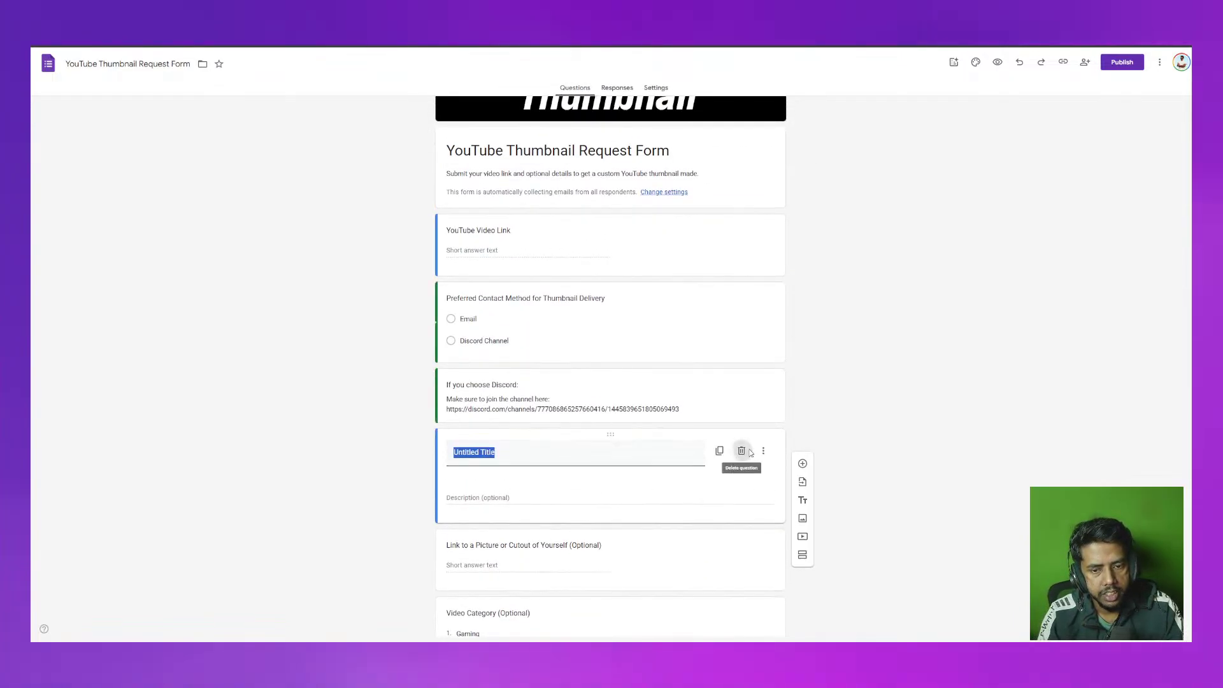
Move the joining sentence from the Discord block's description into its title, making it "If you choose Discord, Make sure to join the channel here:"
{"action": "triple_click", "coordinate": [515, 427]}
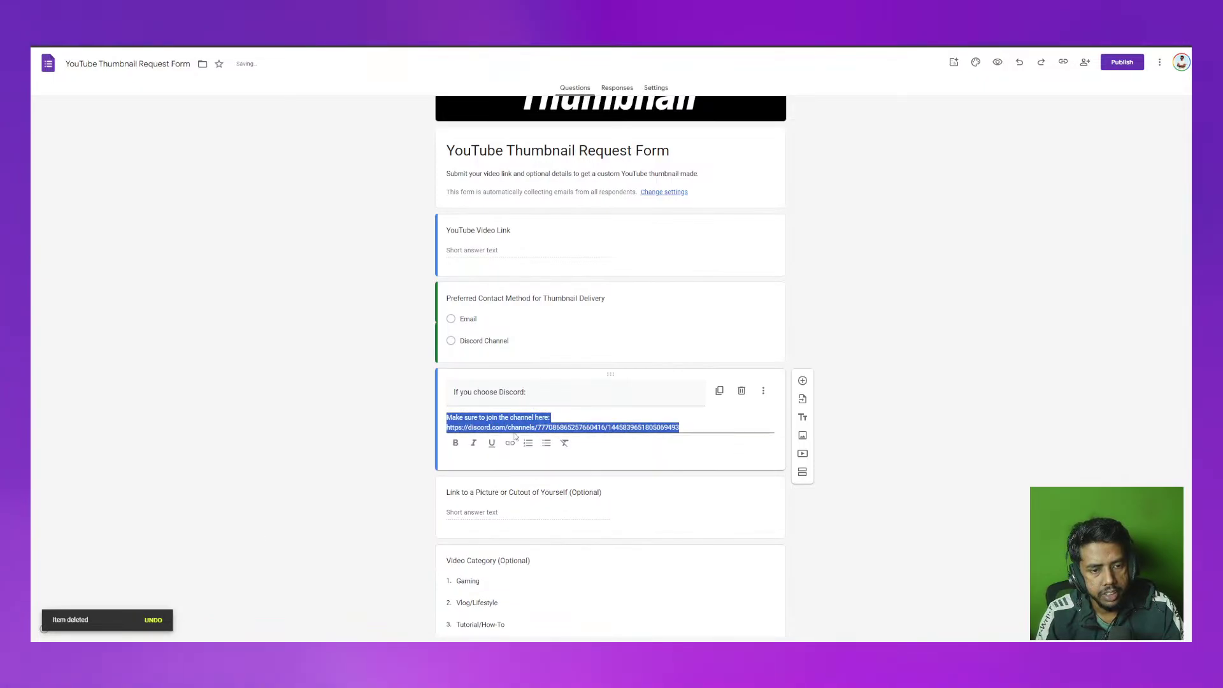
{"action": "left_click", "coordinate": [515, 428]}
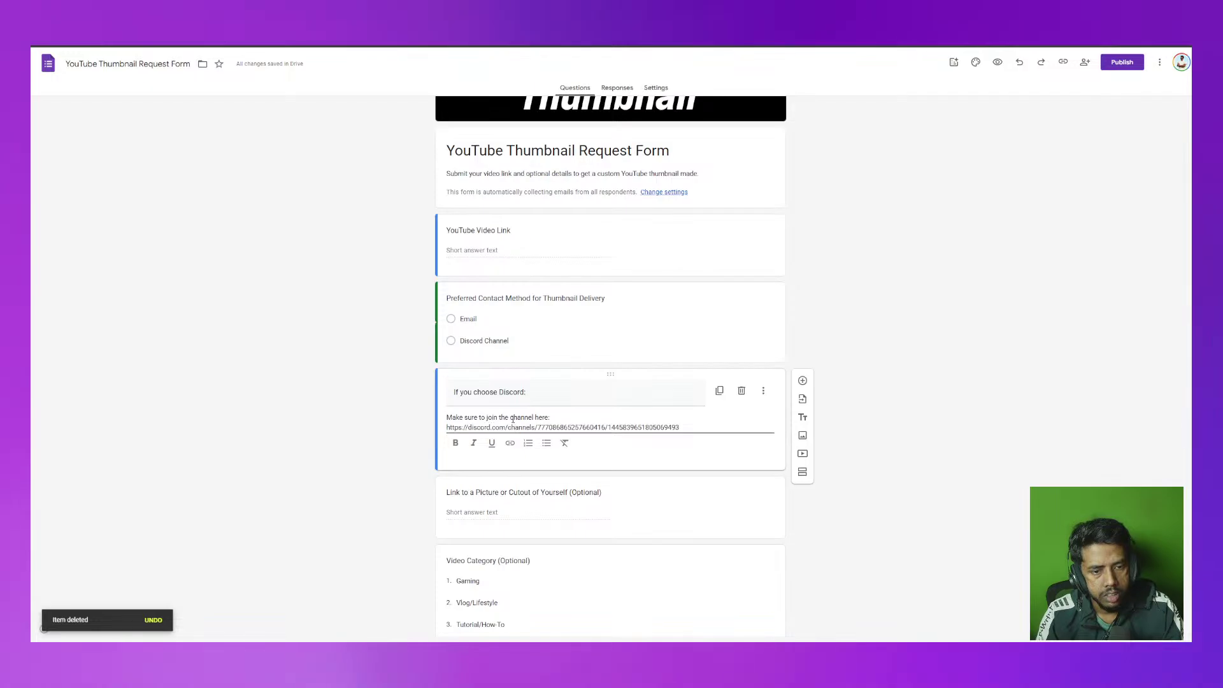
{"action": "left_click_drag", "start_coordinate": [558, 420], "coordinate": [435, 413]}
{"action": "key", "text": "ctrl+c"}
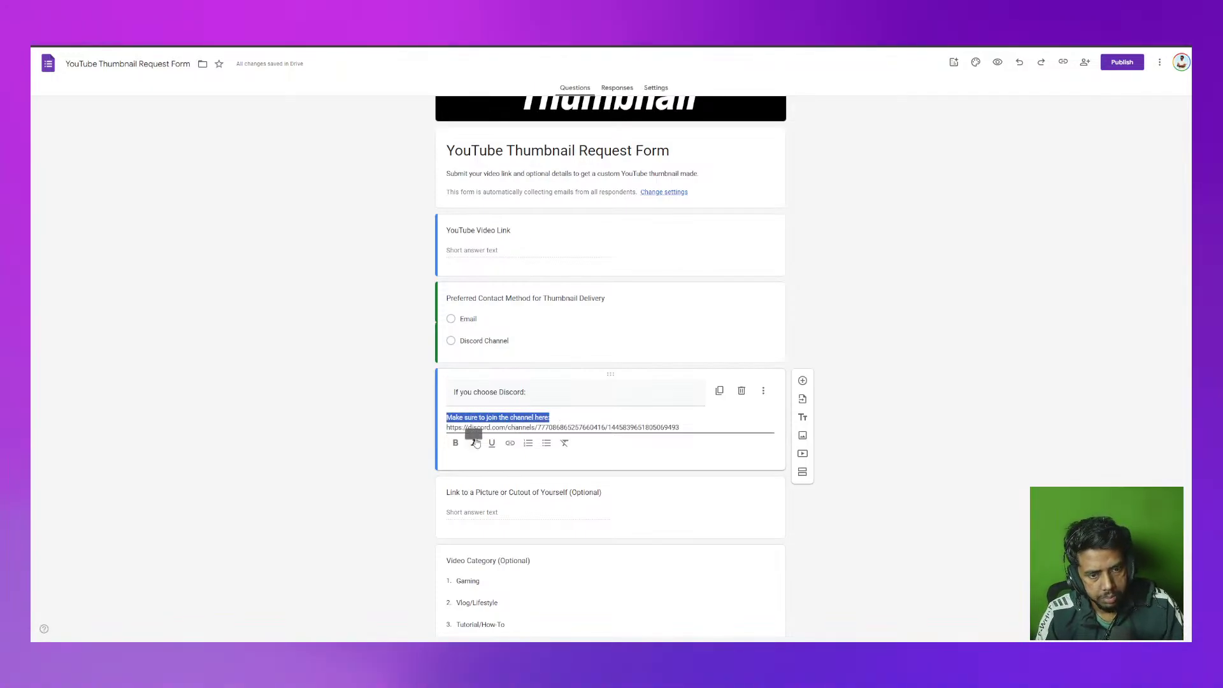
{"action": "key", "text": "BackSpace"}
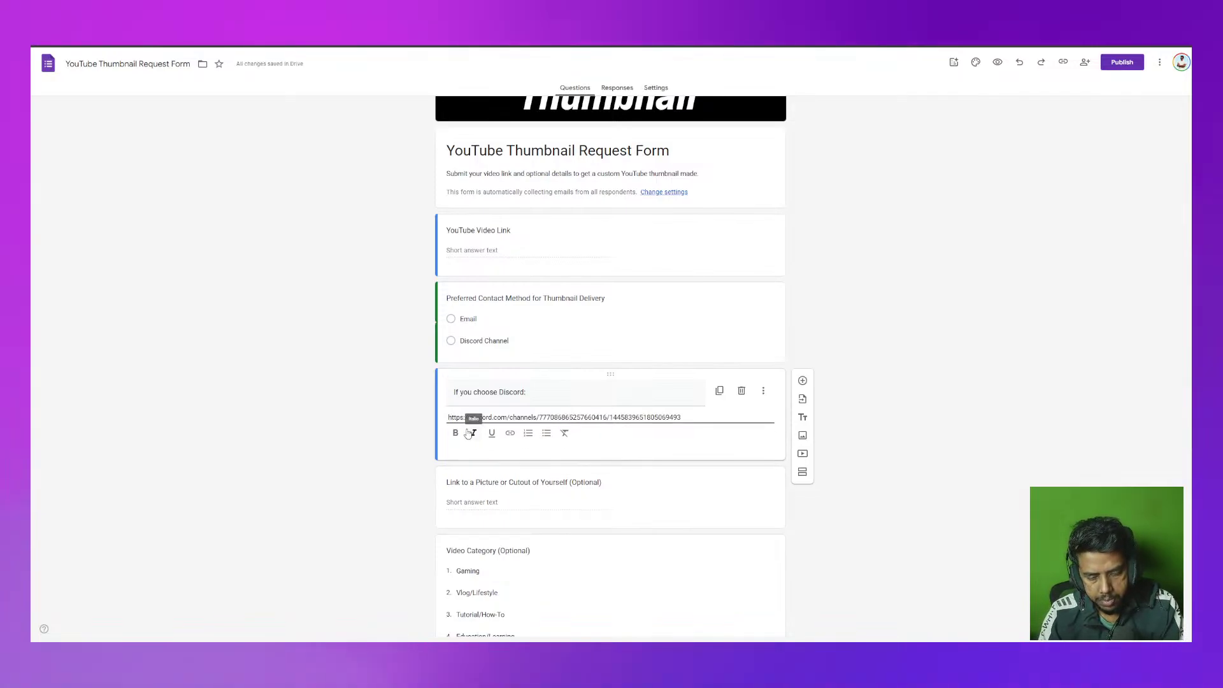
{"action": "triple_click", "coordinate": [489, 392]}
{"action": "left_click", "coordinate": [526, 394]}
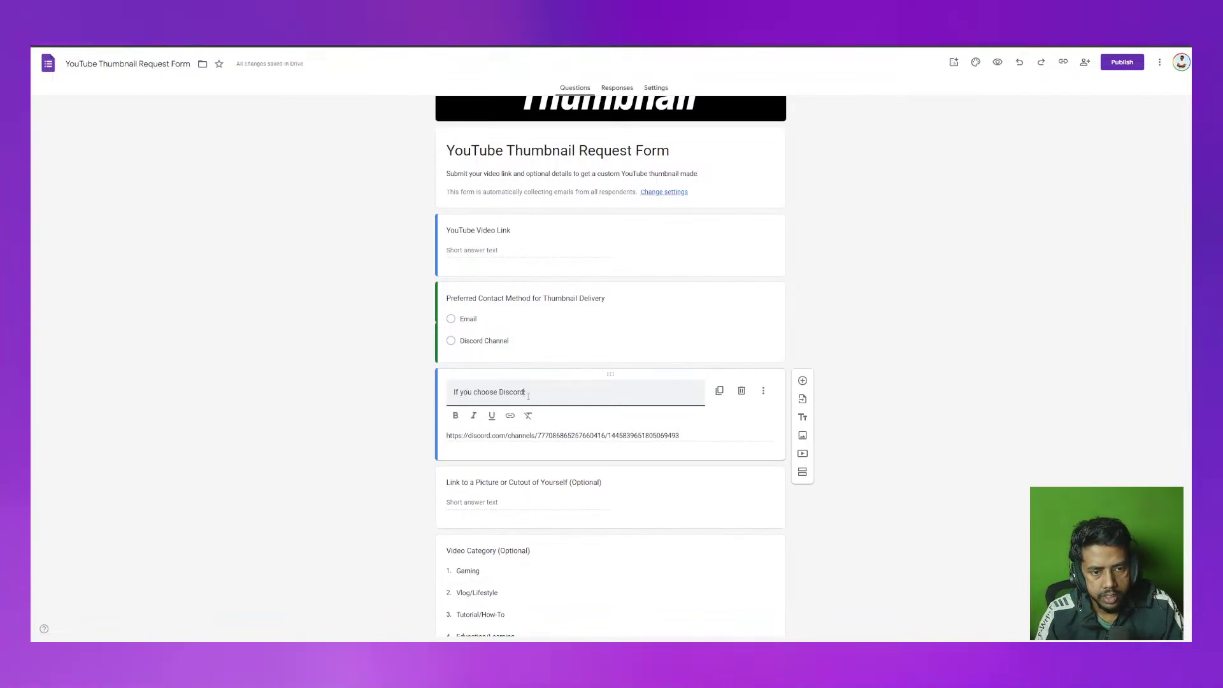
{"action": "key", "text": "ctrl+v"}
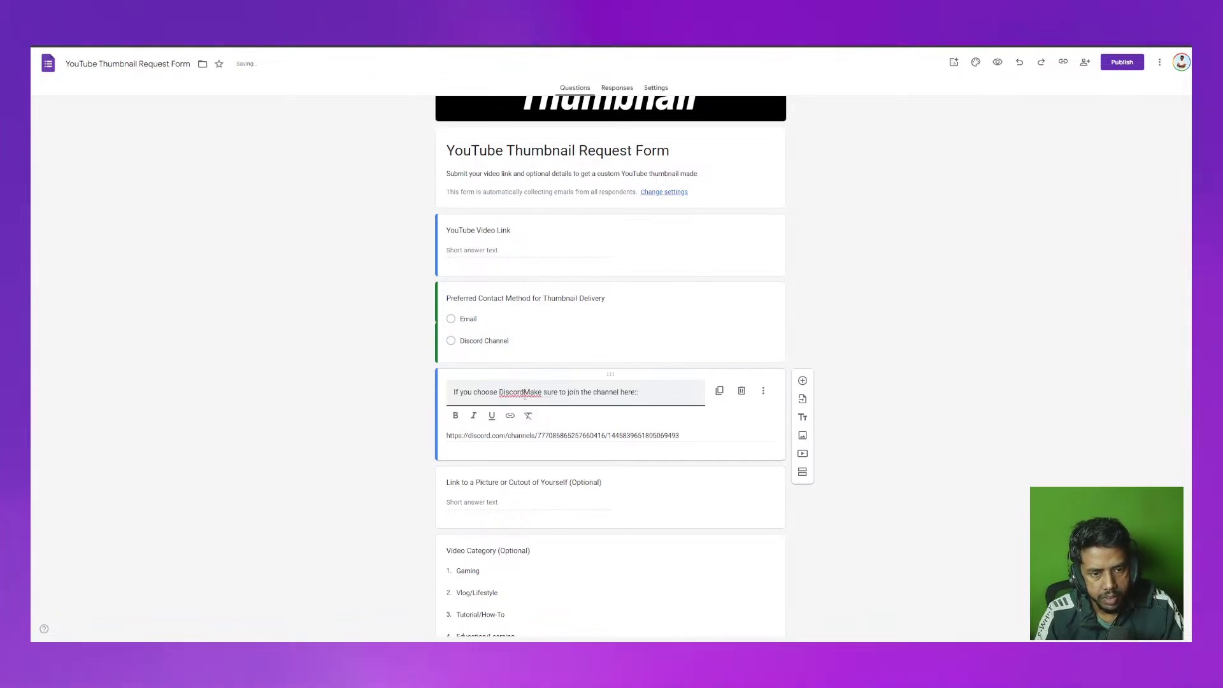
{"action": "left_click", "coordinate": [524, 394]}
{"action": "type", "text": ","}
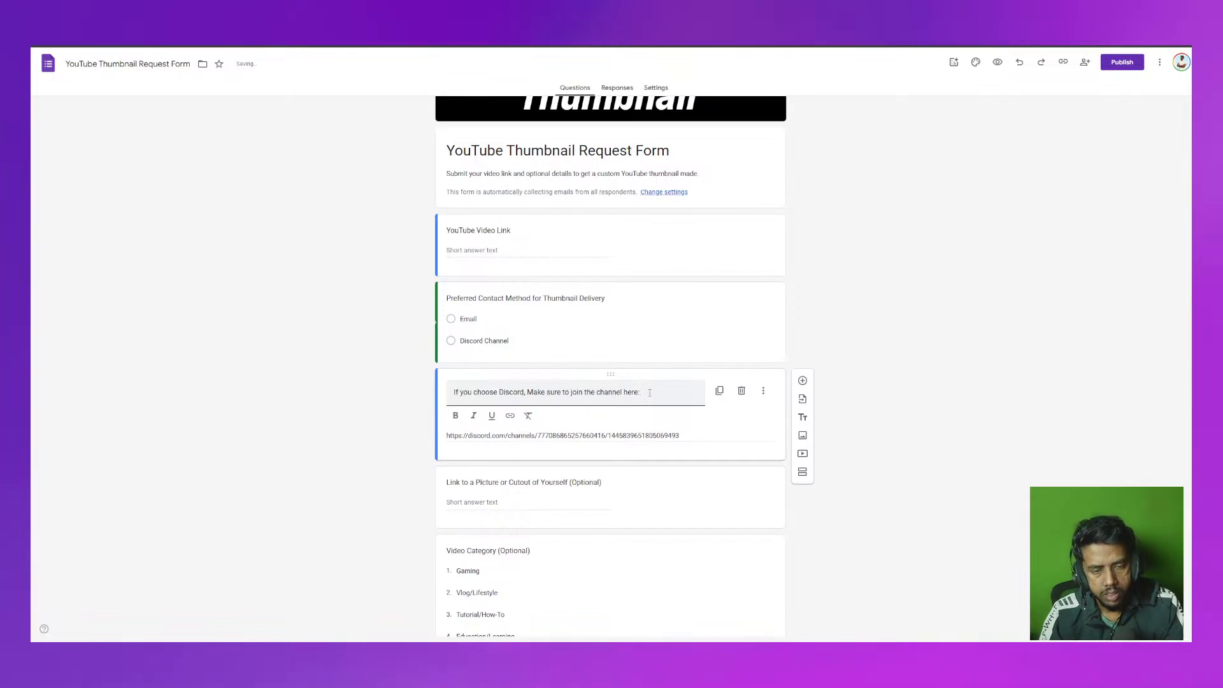
Turn the Discord channel URL in the block's description into a hyperlink to that same address
{"action": "triple_click", "coordinate": [463, 437]}
{"action": "key", "text": "ctrl+c"}
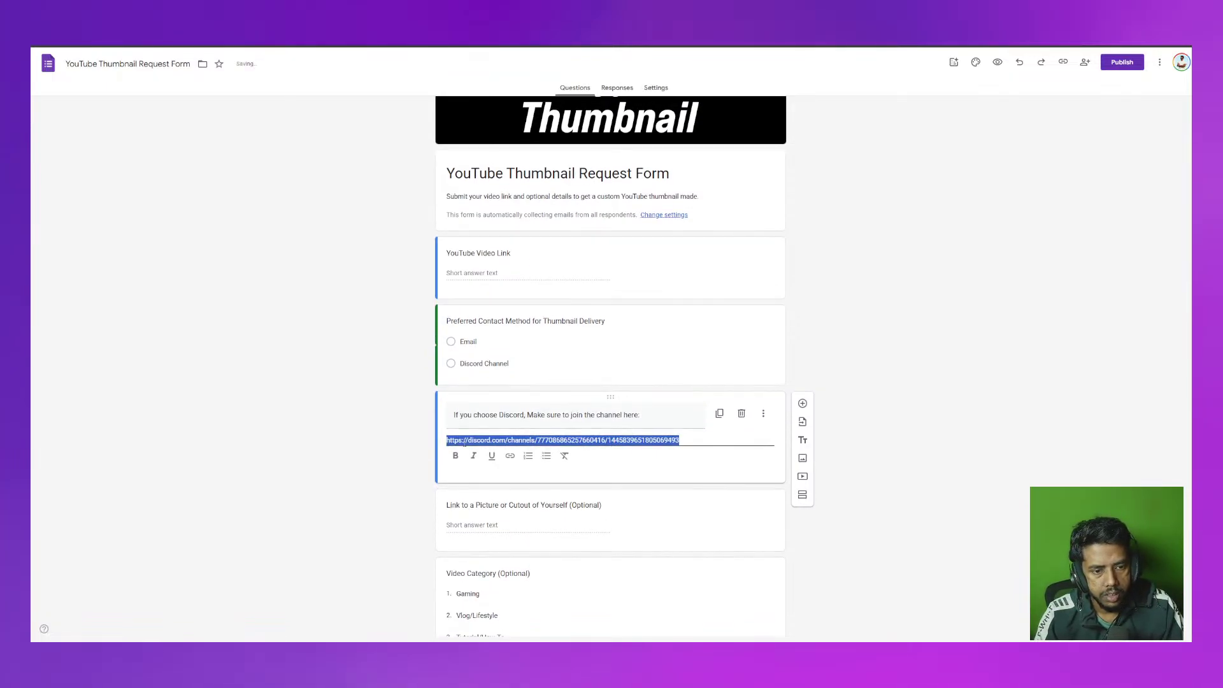
{"action": "left_click", "coordinate": [510, 456]}
{"action": "key", "text": "ctrl+v"}
{"action": "left_click", "coordinate": [690, 394]}
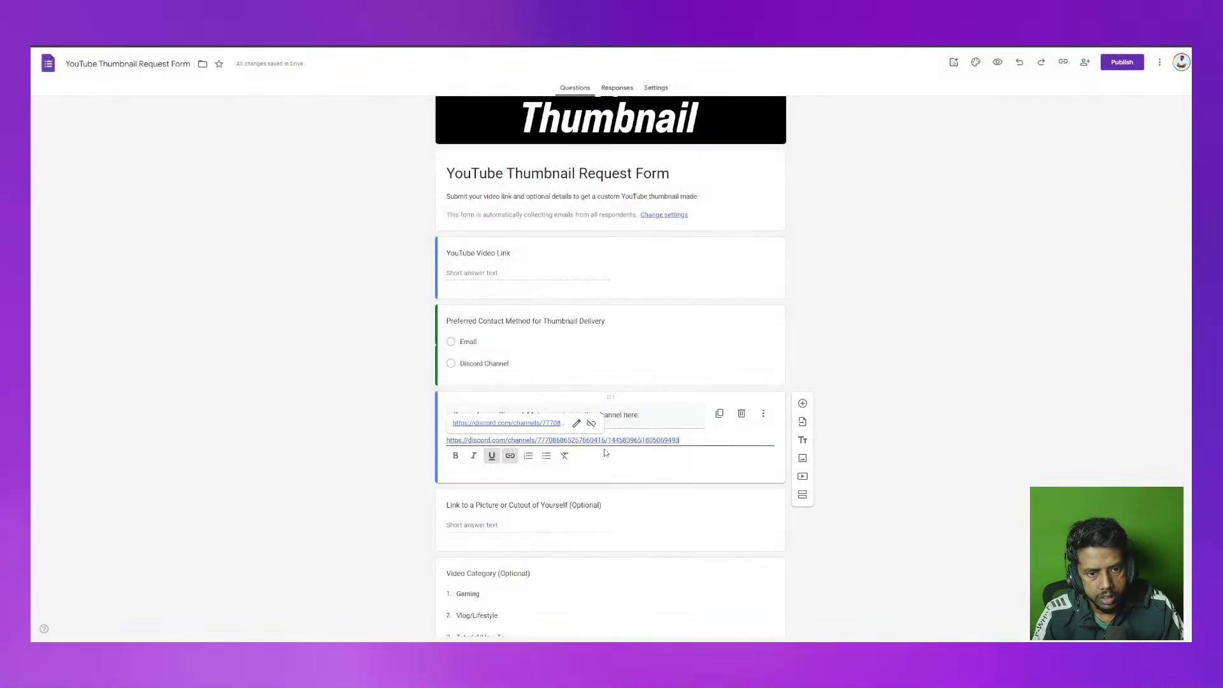
Make only the words "If you choose Discord" bold in the Discord block's title
{"action": "left_click", "coordinate": [633, 421]}
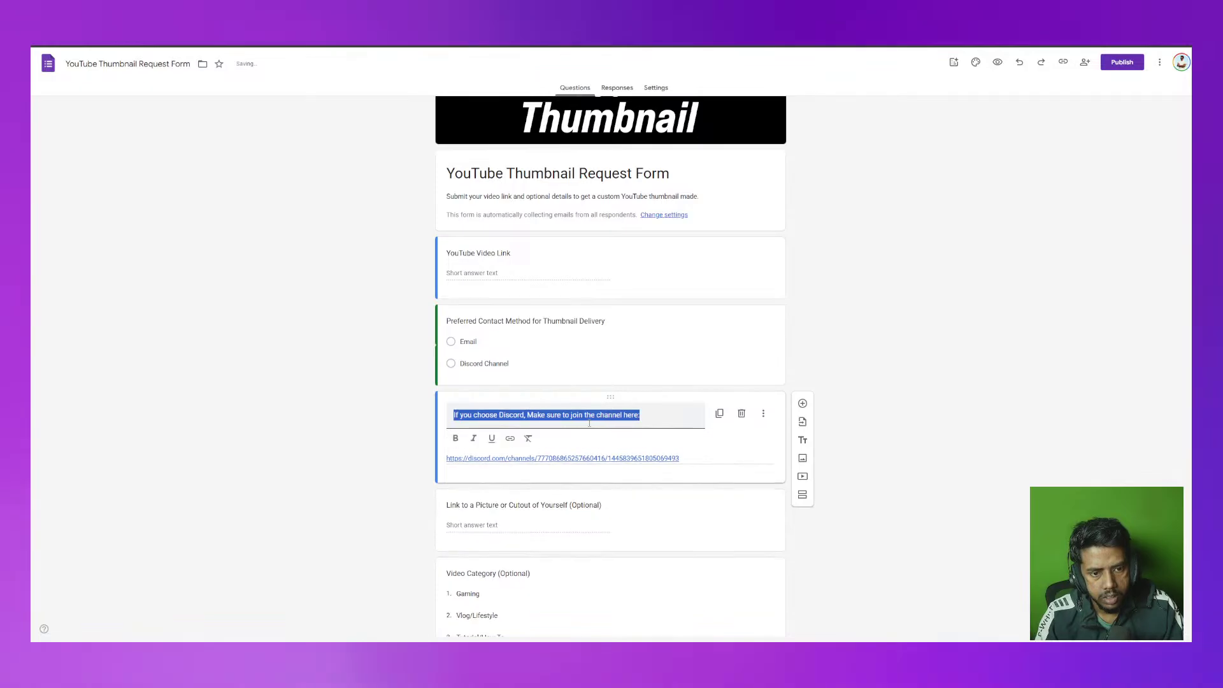
{"action": "left_click", "coordinate": [556, 423]}
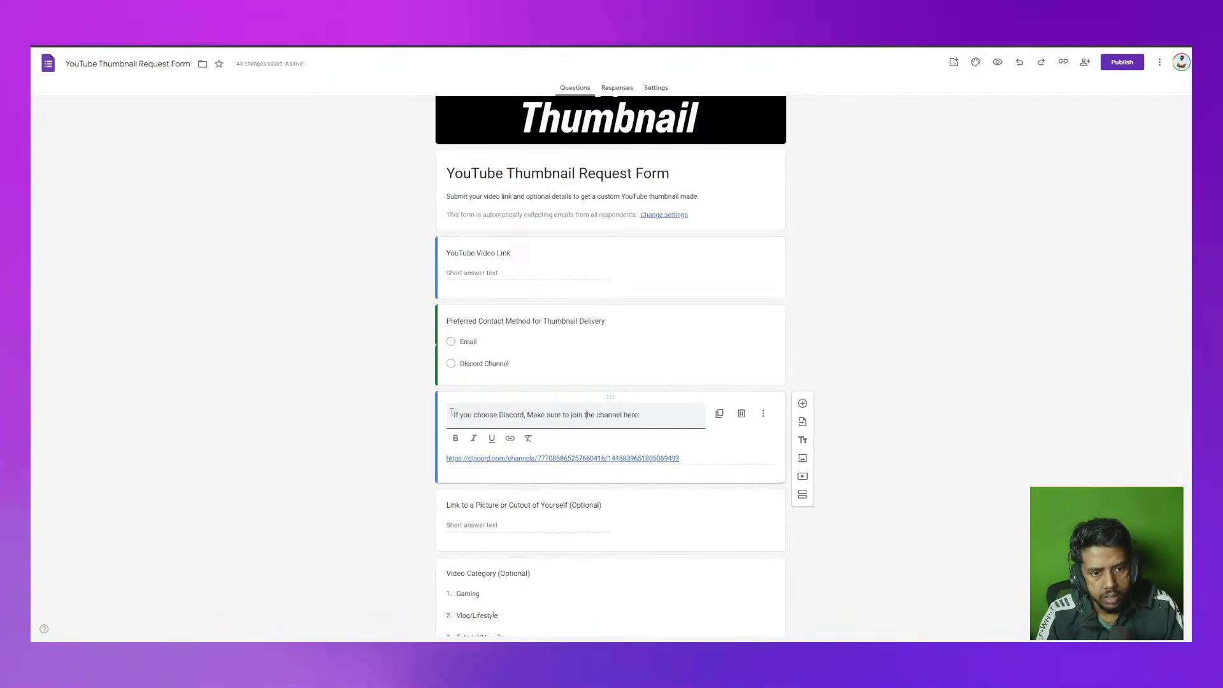
{"action": "left_click_drag", "start_coordinate": [454, 413], "coordinate": [512, 413]}
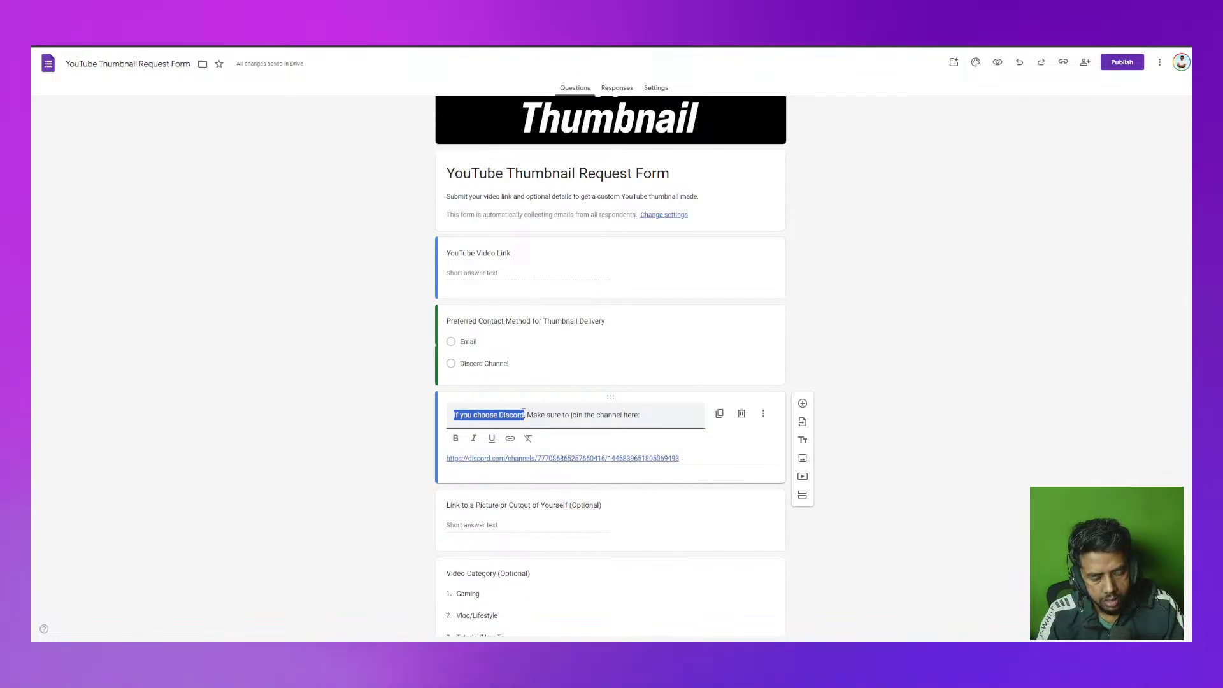
{"action": "left_click", "coordinate": [455, 438]}
Make the "YouTube Video Link" and "Preferred Contact Method for Thumbnail Delivery" question titles bold
{"action": "scroll", "coordinate": [611, 430], "scroll_direction": "down", "scroll_amount": 1}
{"action": "scroll", "coordinate": [530, 495], "scroll_direction": "down", "scroll_amount": 4}
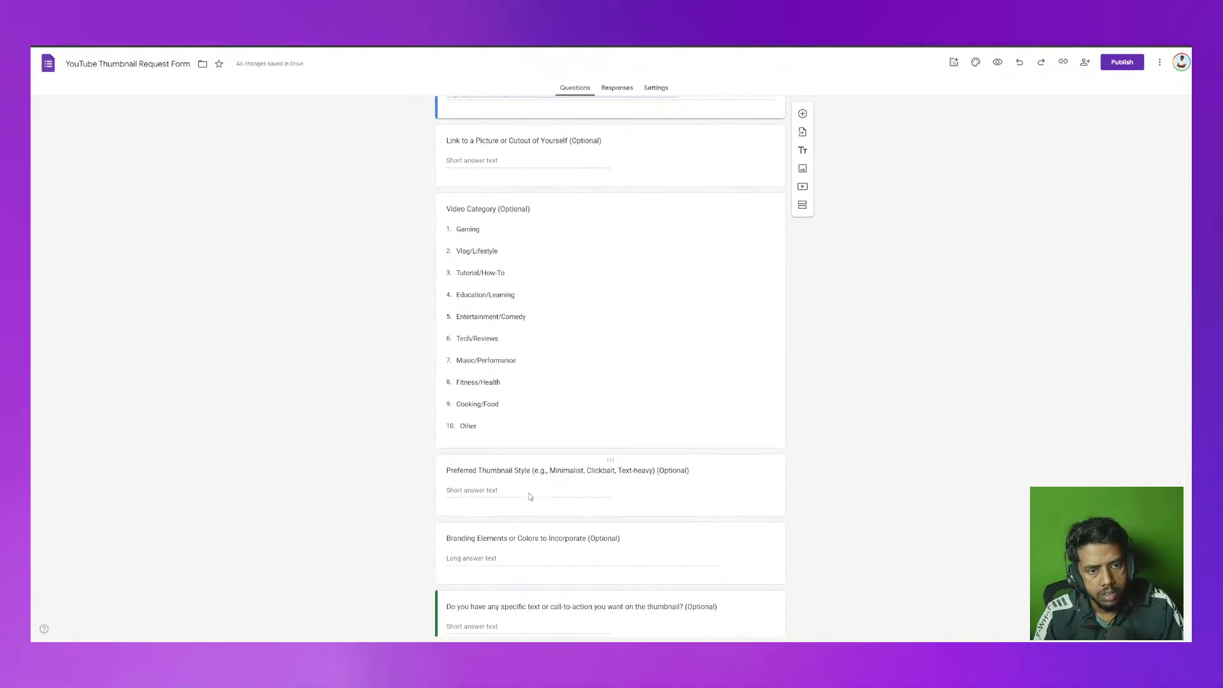
{"action": "scroll", "coordinate": [530, 497], "scroll_direction": "down", "scroll_amount": 2}
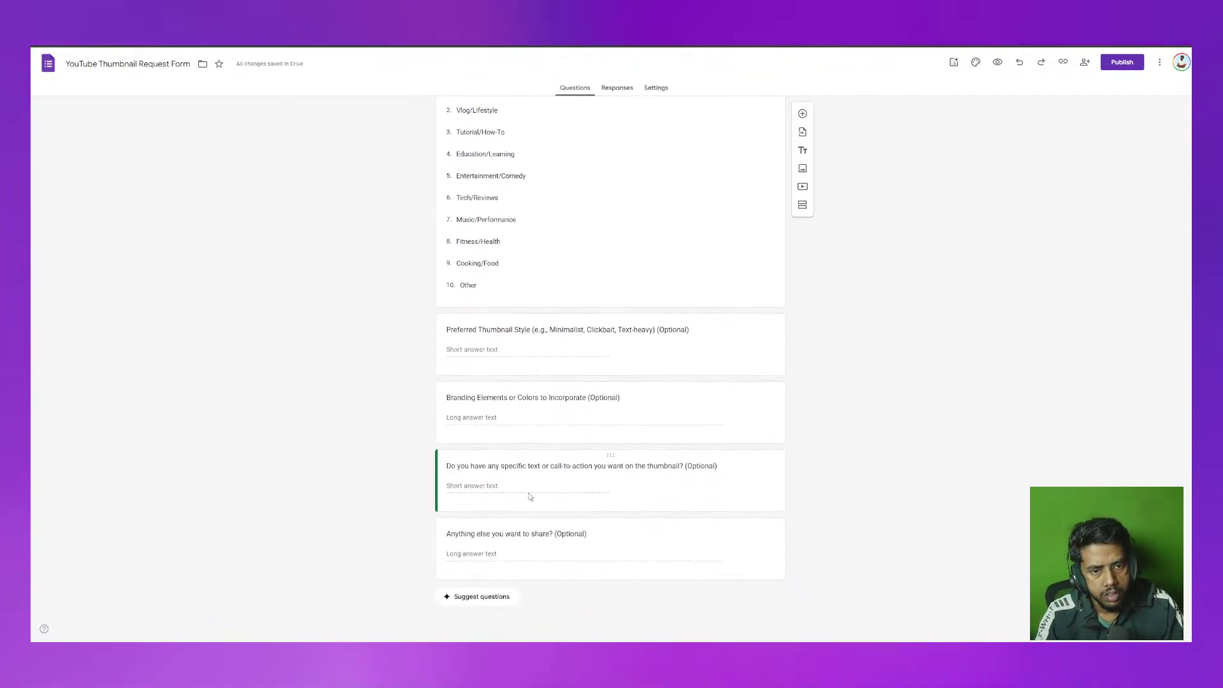
{"action": "scroll", "coordinate": [599, 496], "scroll_direction": "up", "scroll_amount": 9}
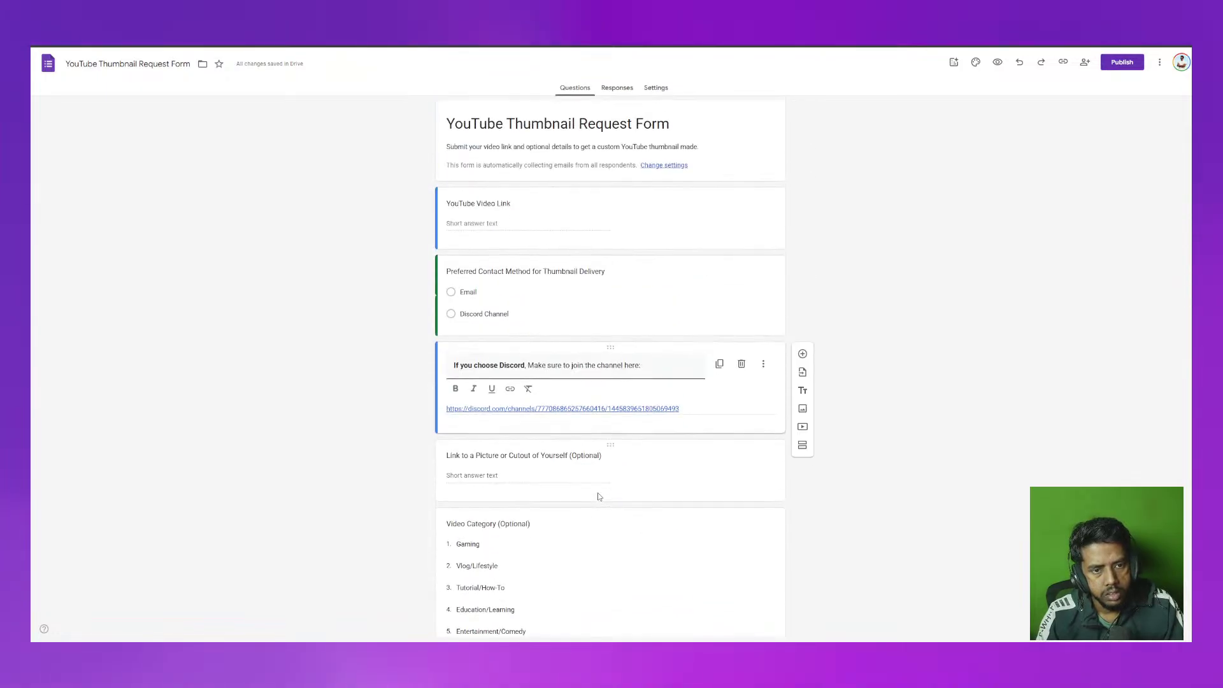
{"action": "left_click", "coordinate": [484, 319]}
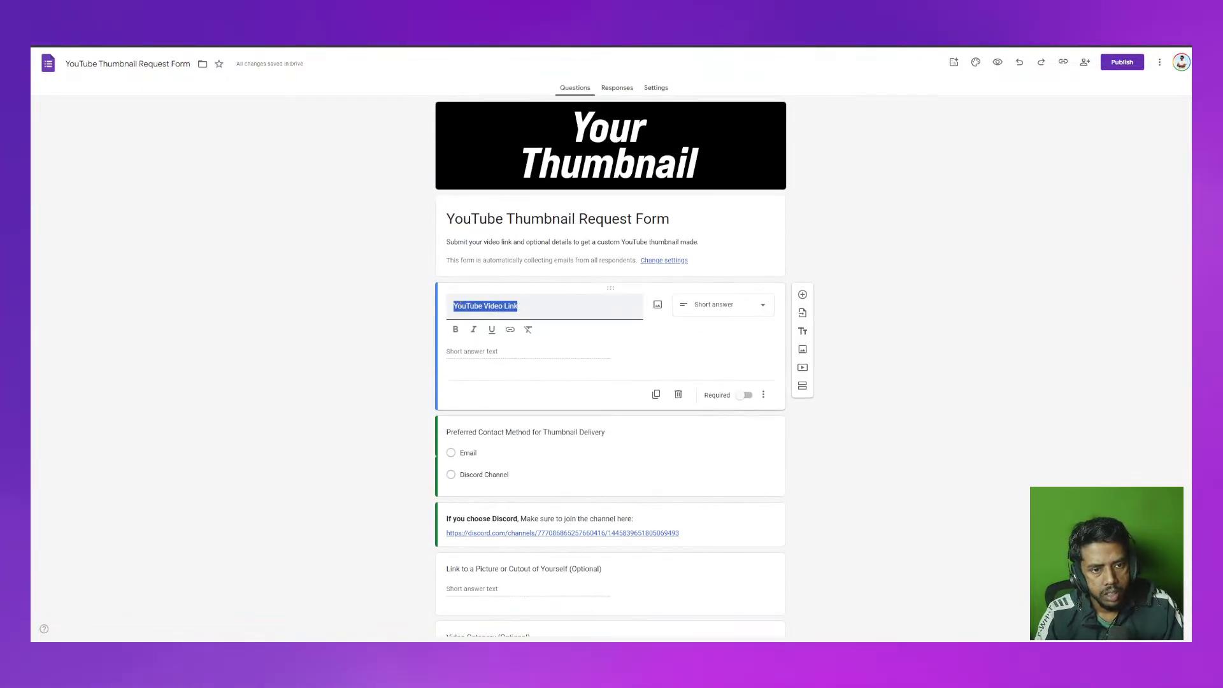
{"action": "left_click", "coordinate": [456, 330]}
{"action": "left_click", "coordinate": [469, 434]}
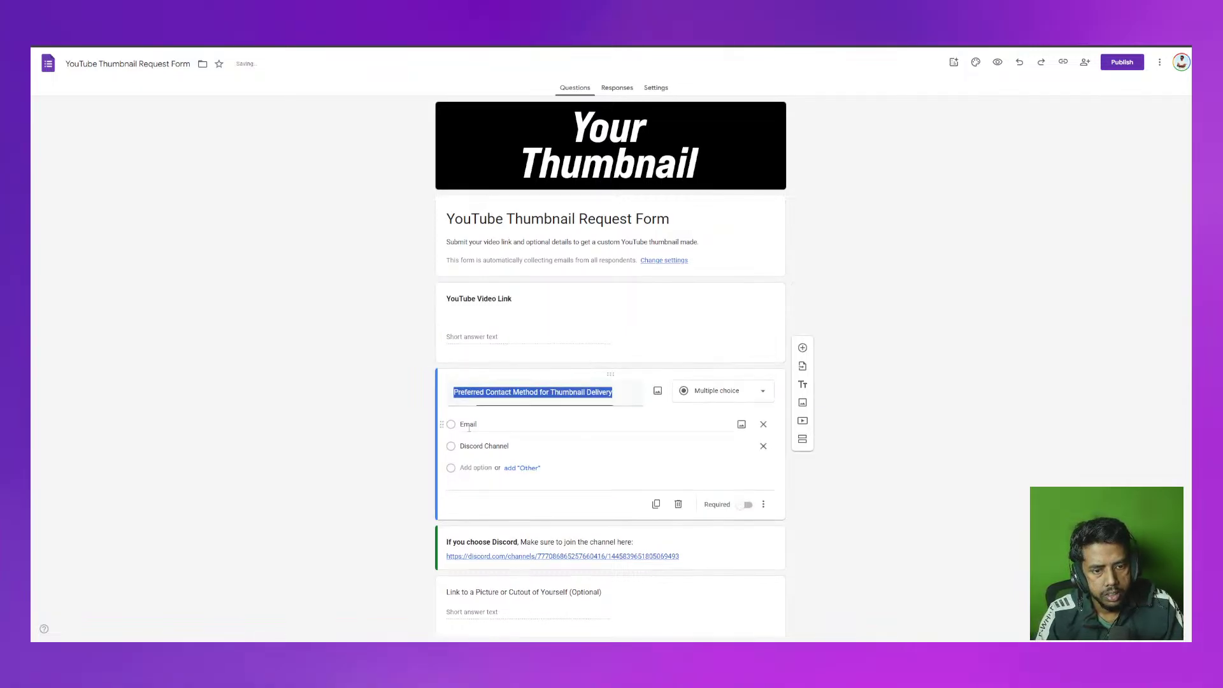
{"action": "left_click", "coordinate": [455, 397]}
Make the "Link to a Picture or Cutout of Yourself (Optional)" and "Video Category (Optional)" question titles bold
{"action": "scroll", "coordinate": [470, 439], "scroll_direction": "down", "scroll_amount": 5}
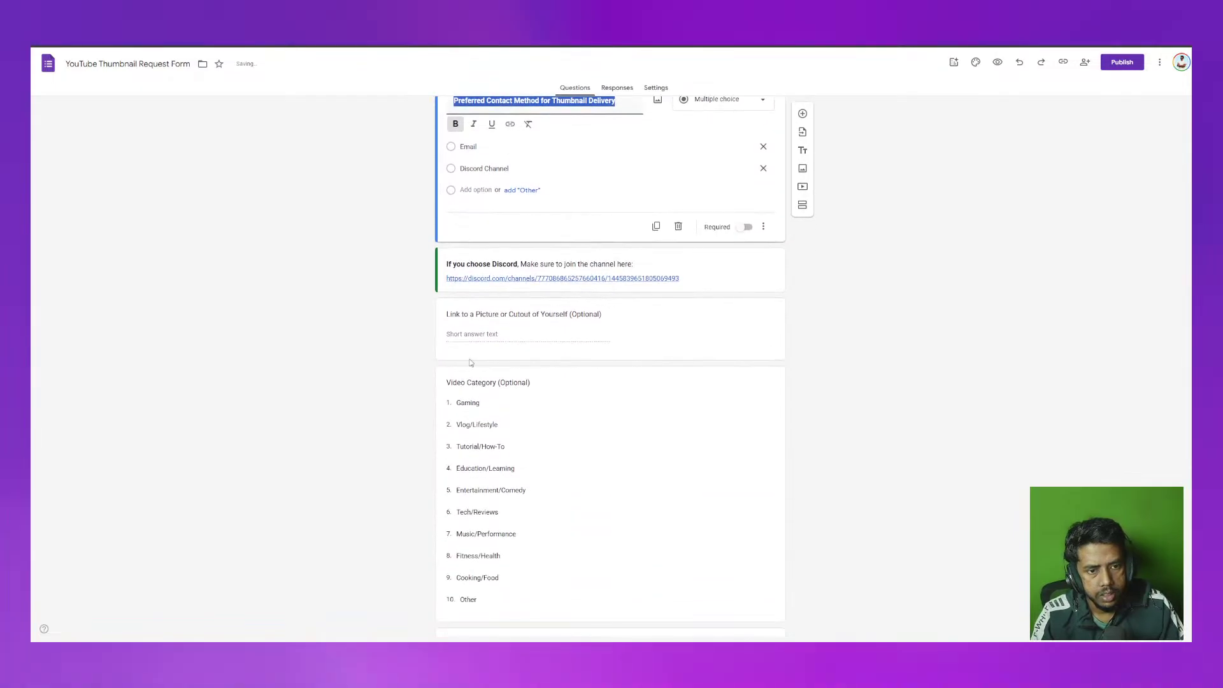
{"action": "left_click", "coordinate": [473, 323]}
{"action": "left_click", "coordinate": [455, 284]}
{"action": "left_click", "coordinate": [475, 403]}
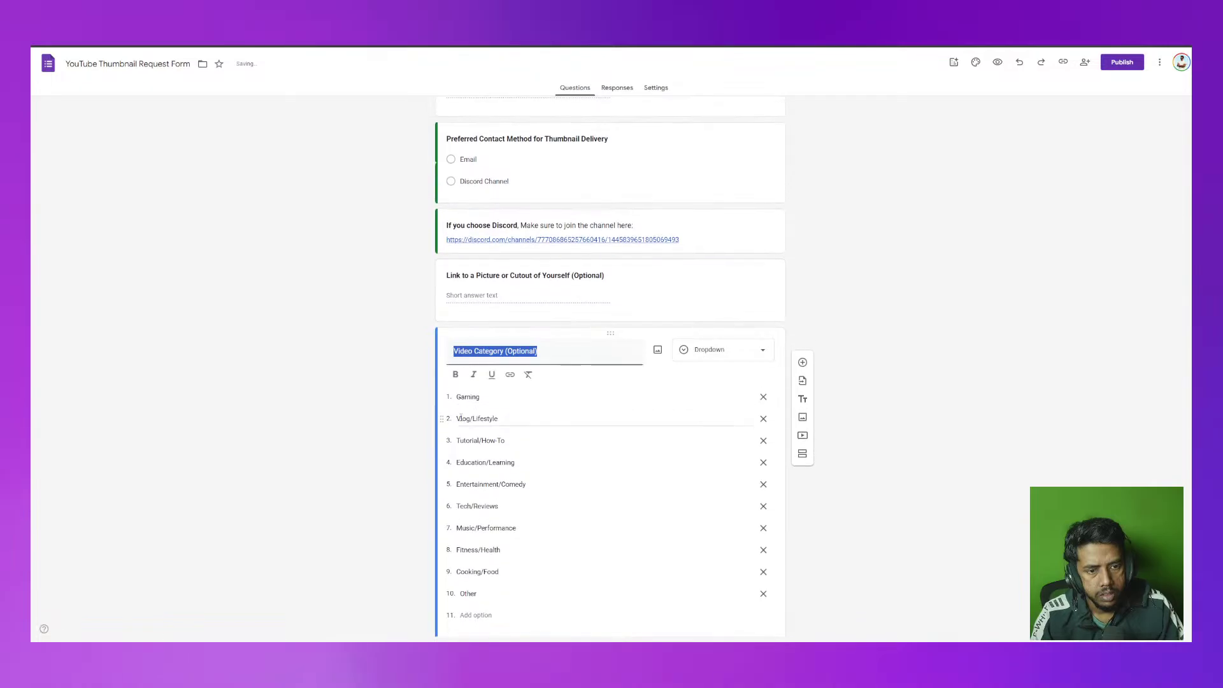
{"action": "left_click", "coordinate": [456, 375]}
Make the question titles for preferred thumbnail style and for branding elements or colors bold
{"action": "scroll", "coordinate": [539, 469], "scroll_direction": "down", "scroll_amount": 6}
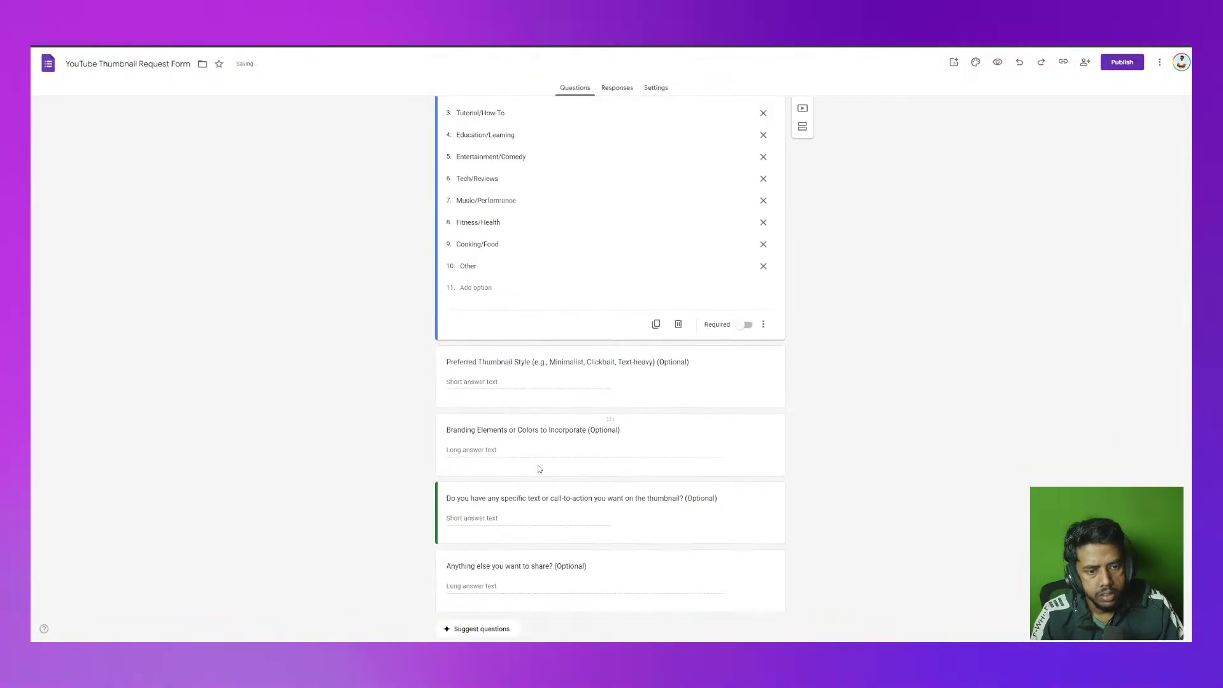
{"action": "left_click", "coordinate": [478, 332]}
{"action": "left_click", "coordinate": [456, 313]}
{"action": "left_click", "coordinate": [468, 417]}
{"action": "left_click", "coordinate": [456, 388]}
Make the question titles for specific text or call-to-action and for anything else to share bold
{"action": "left_click", "coordinate": [482, 489]}
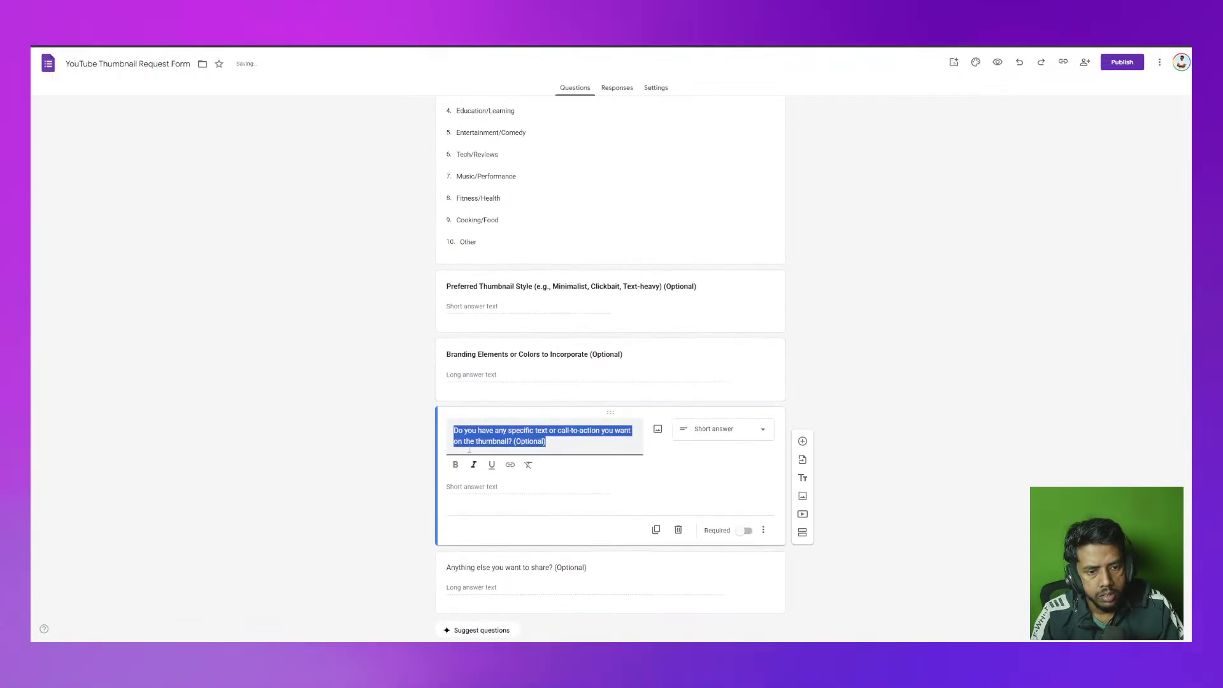
{"action": "key", "text": "ctrl+b"}
{"action": "left_click", "coordinate": [475, 578]}
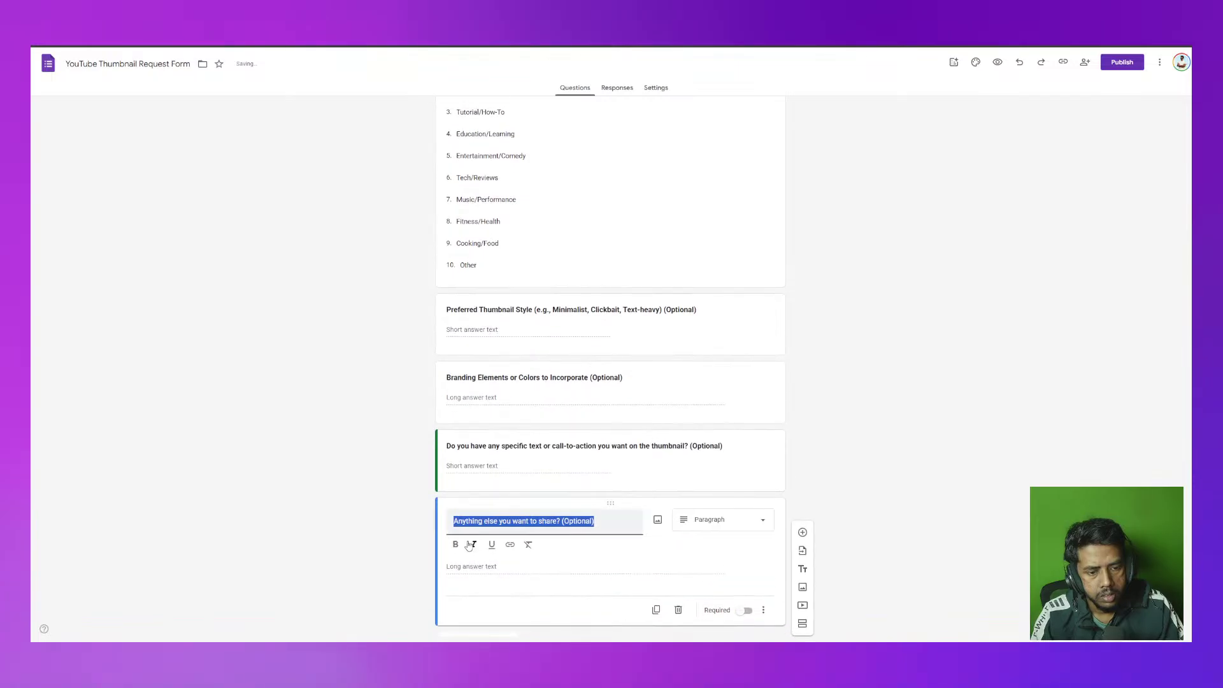
{"action": "left_click", "coordinate": [455, 544]}
{"action": "scroll", "coordinate": [726, 433], "scroll_direction": "down", "scroll_amount": 1}
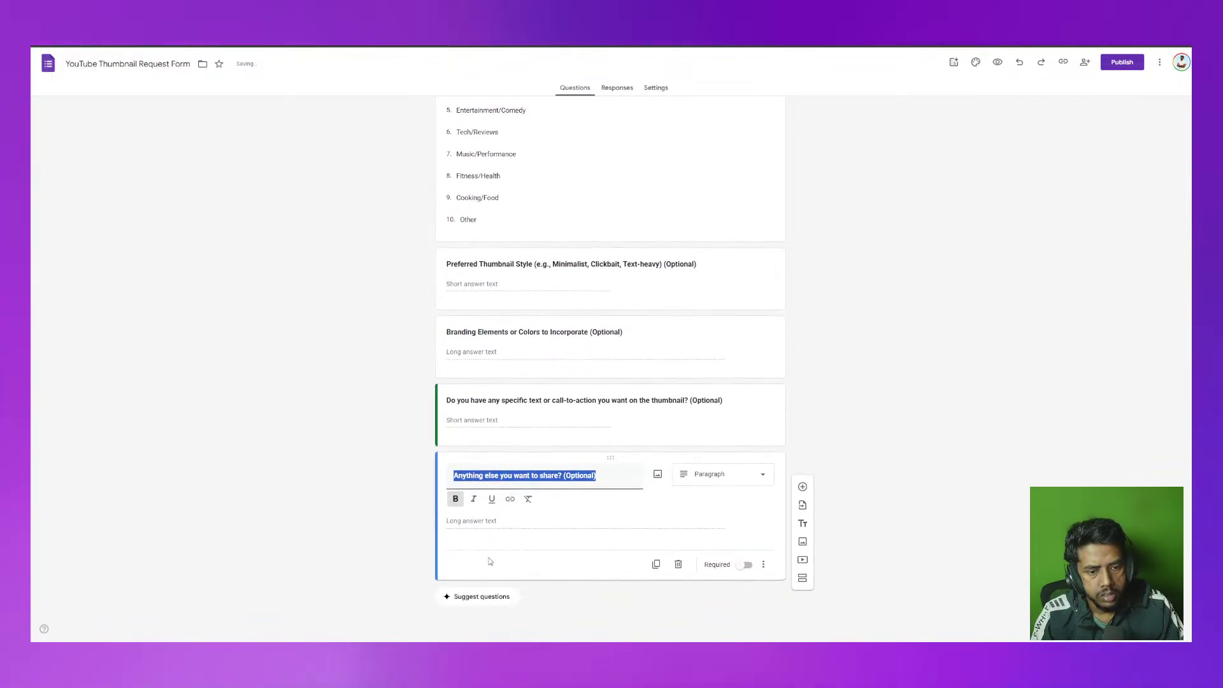
{"action": "left_click", "coordinate": [925, 385]}
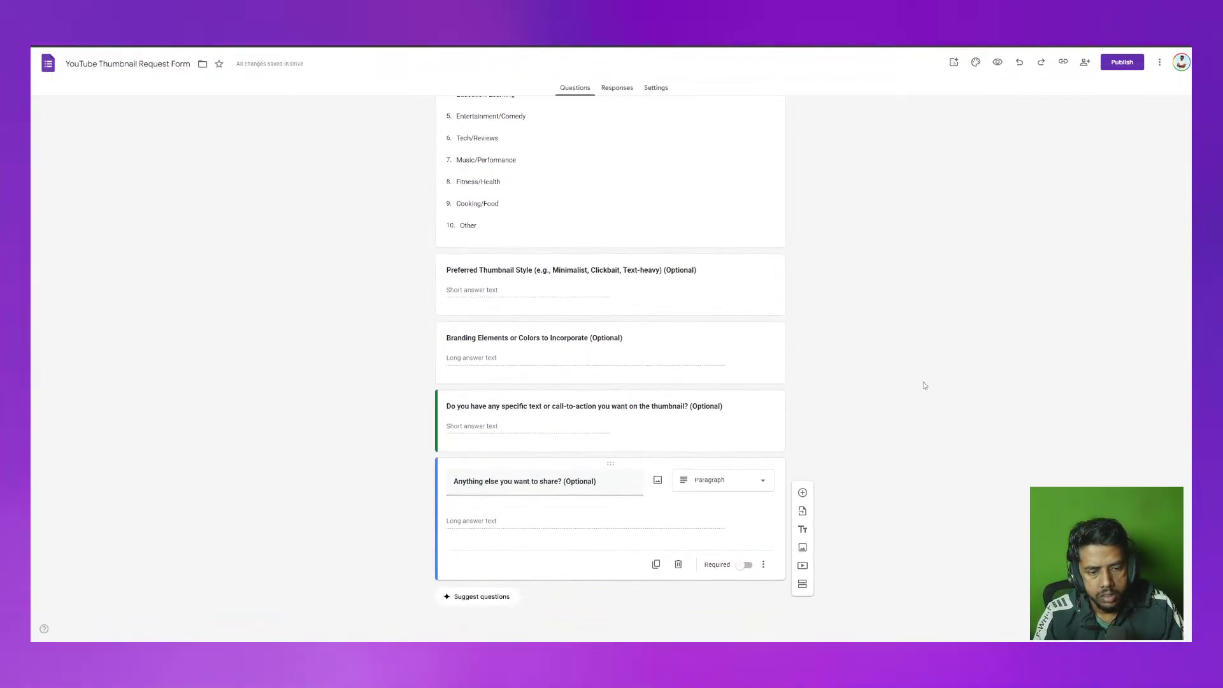
Open the respondent preview of the thumbnail request form
{"action": "scroll", "coordinate": [904, 456], "scroll_direction": "up", "scroll_amount": 9}
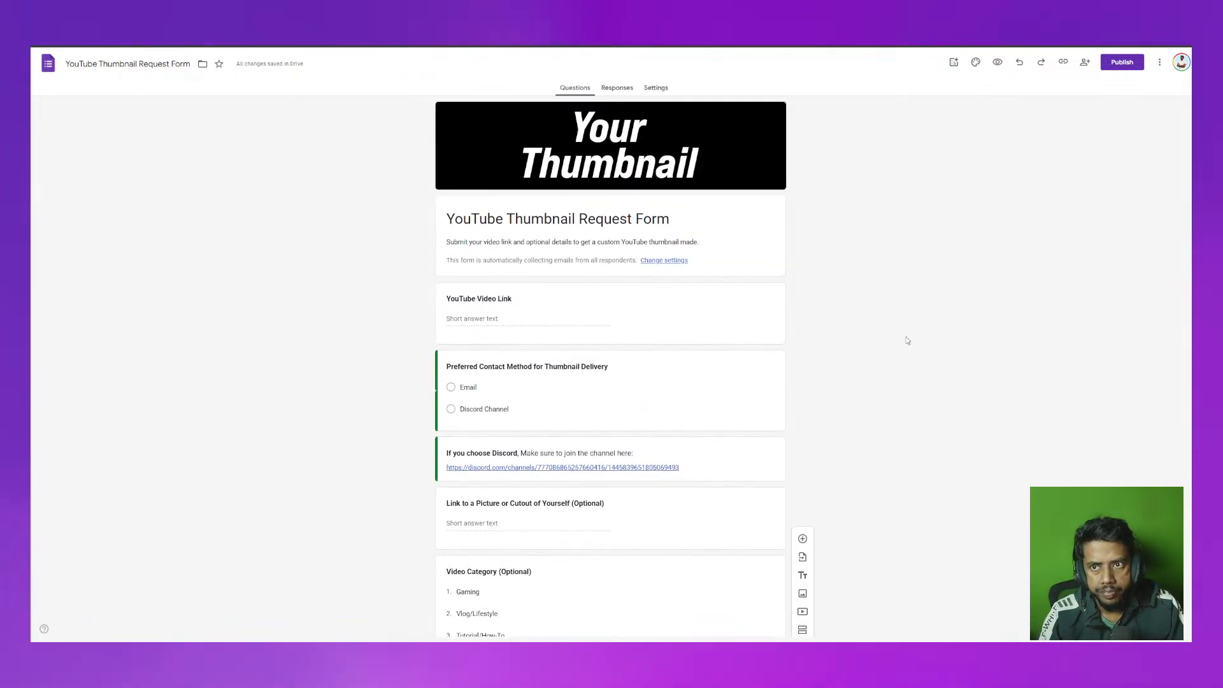
{"action": "left_click", "coordinate": [998, 62]}
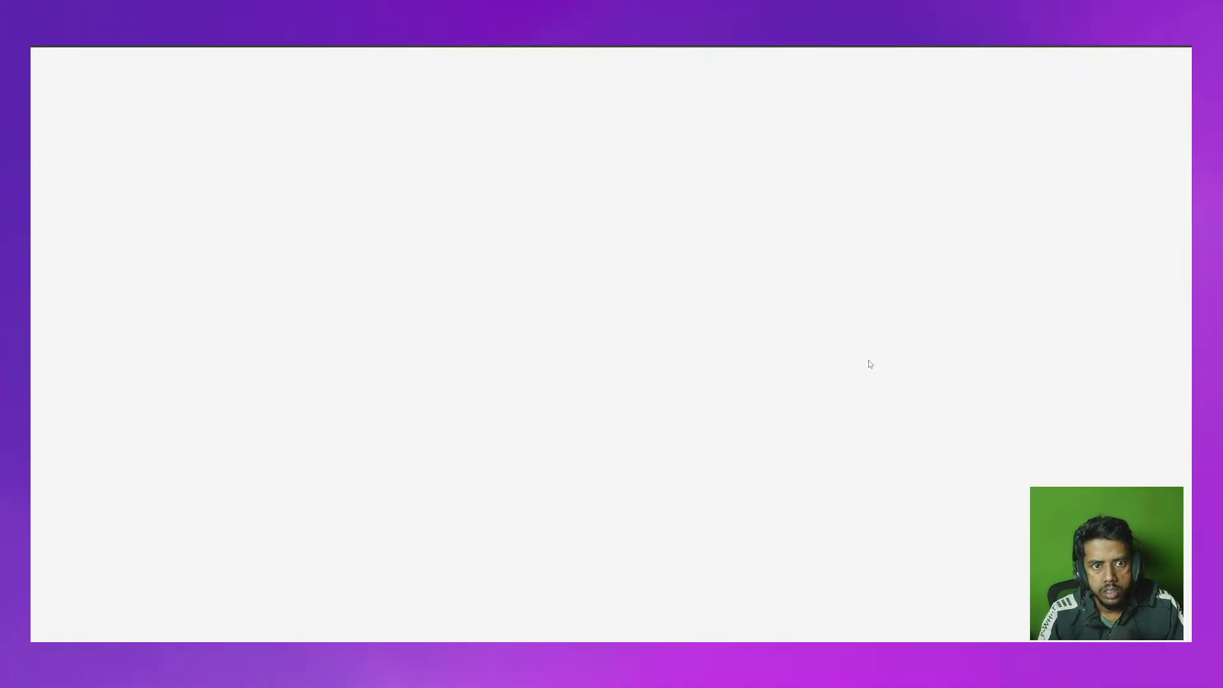
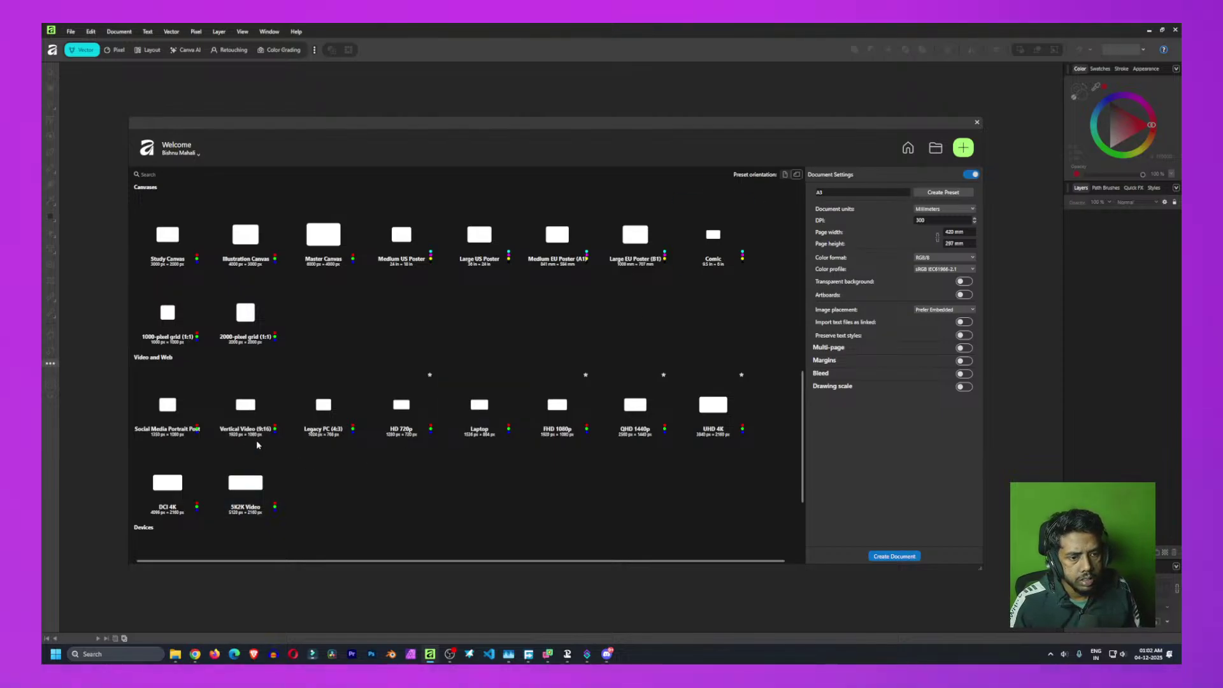
In Affinity, create a new landscape document from the FHD 1080p preset at 1920 × 1080 px
{"action": "scroll", "coordinate": [256, 444], "scroll_direction": "down", "scroll_amount": 1}
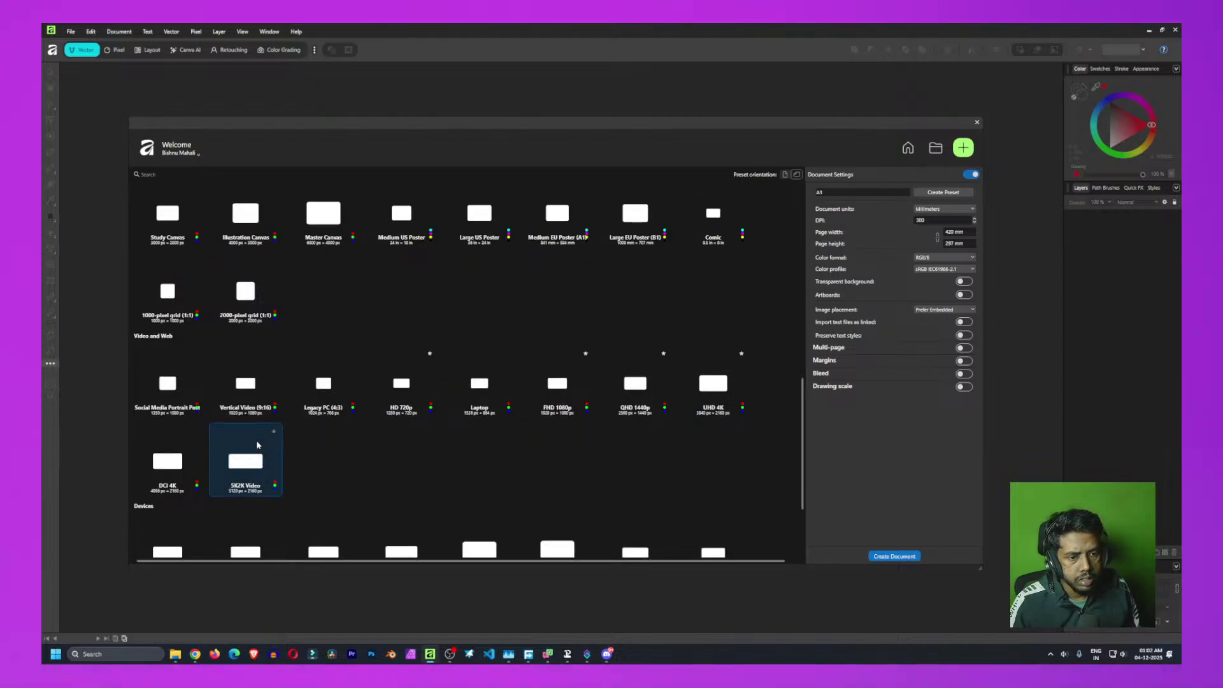
{"action": "left_click", "coordinate": [786, 174]}
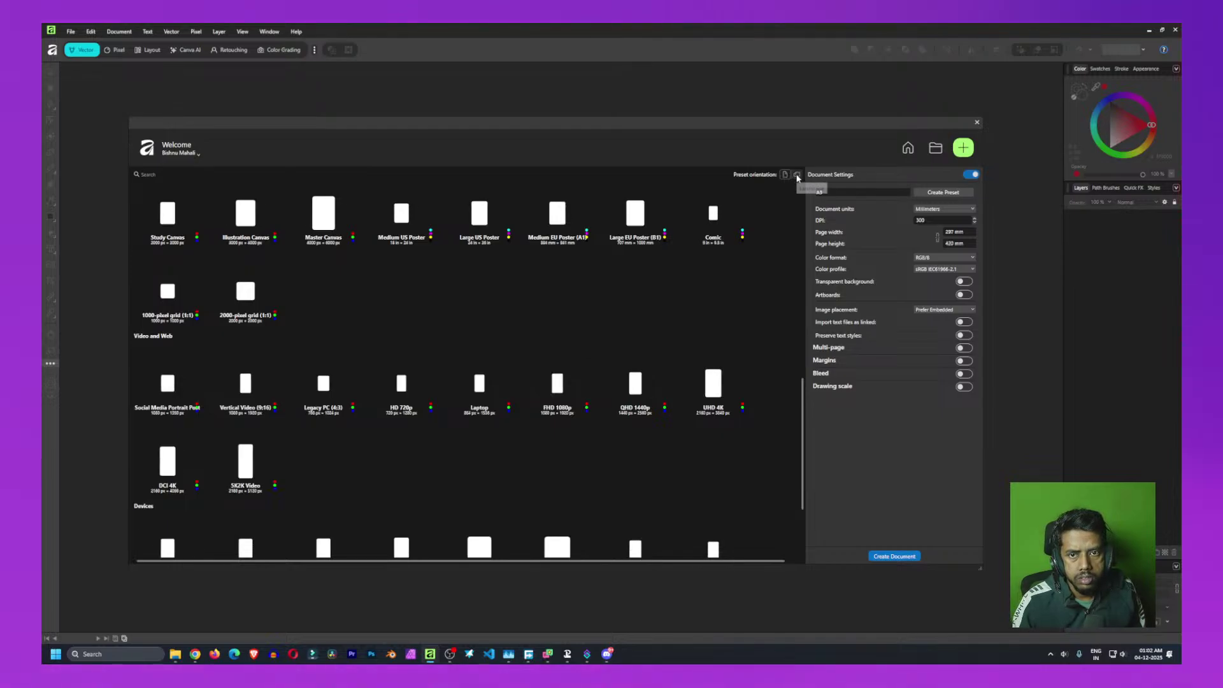
{"action": "left_click", "coordinate": [797, 175]}
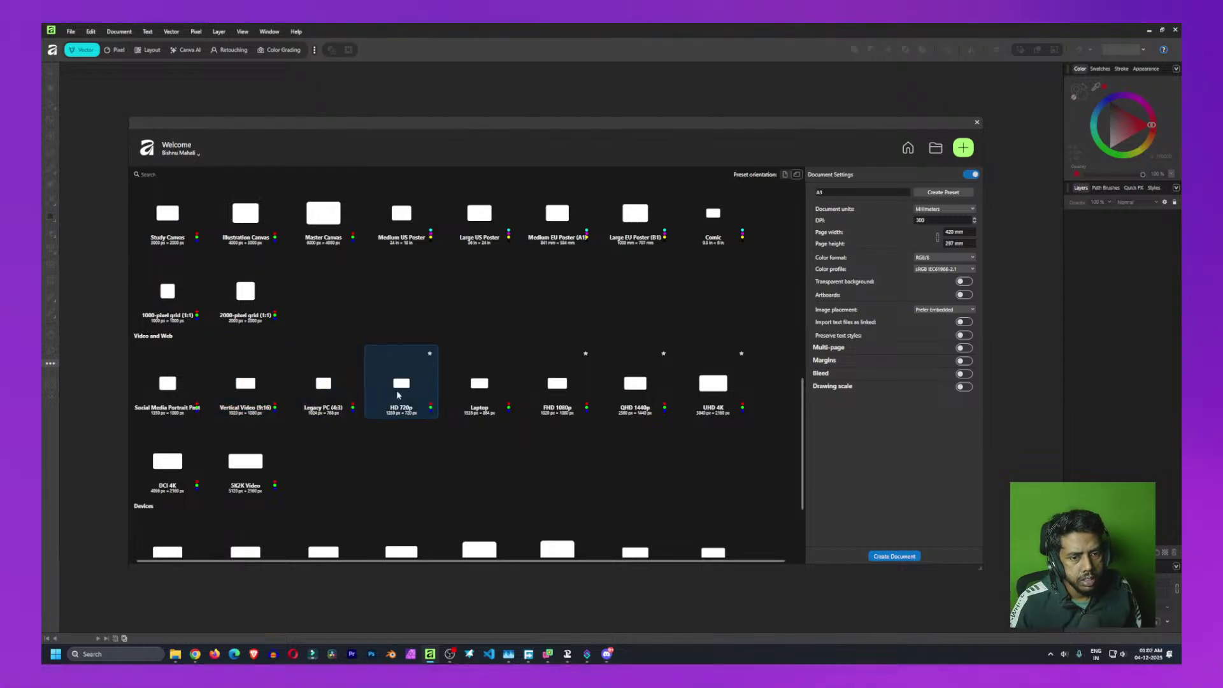
{"action": "left_click", "coordinate": [557, 392]}
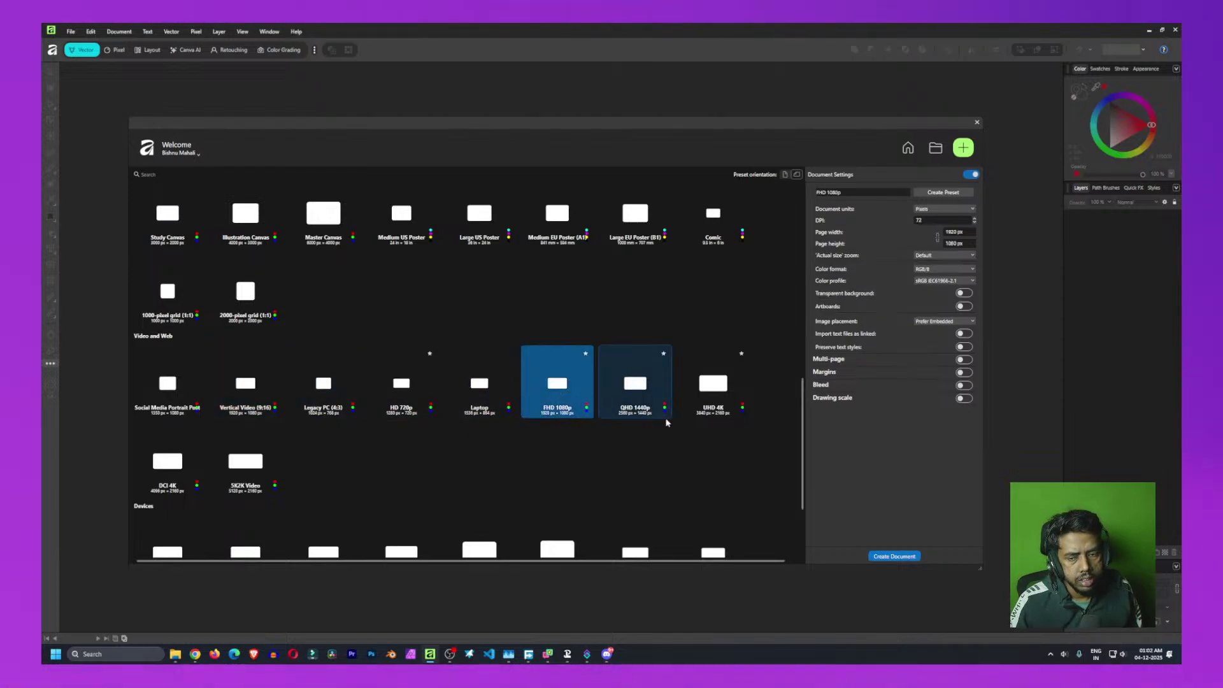
{"action": "left_click", "coordinate": [895, 558]}
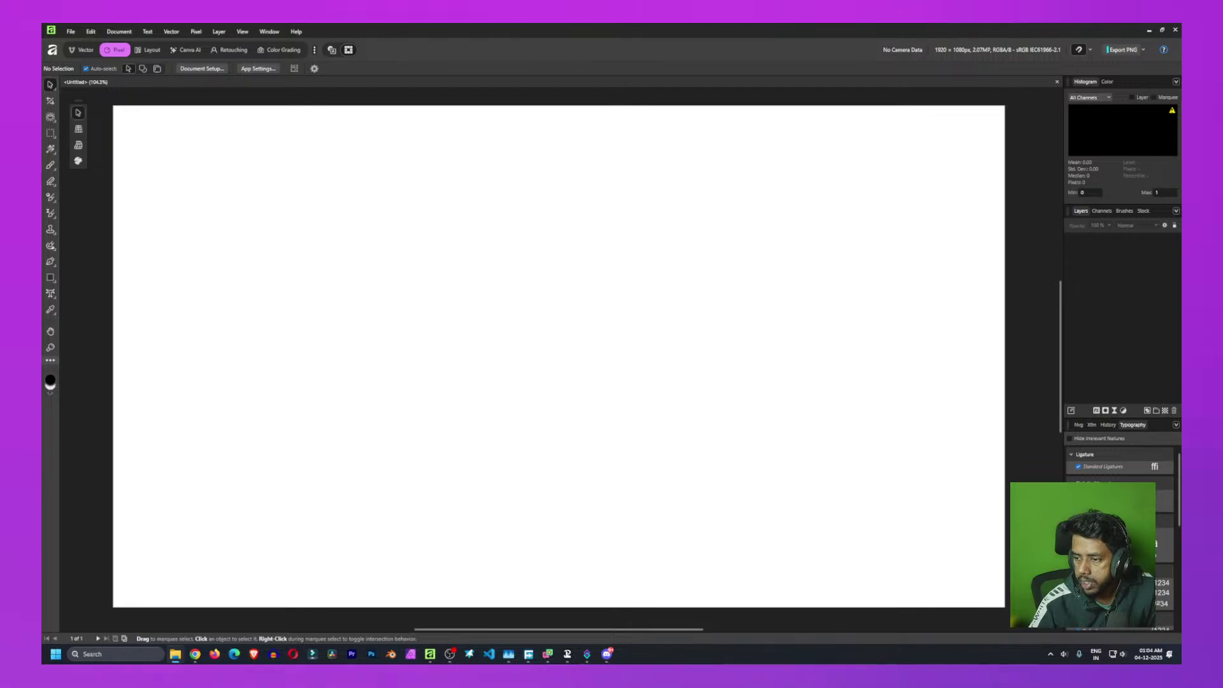
Place Client Prospect 2.jpg at the page's top-left corner and enlarge it to fill the 1920 × 1080 px page
{"action": "left_click_drag", "start_coordinate": [622, 486], "coordinate": [410, 376]}
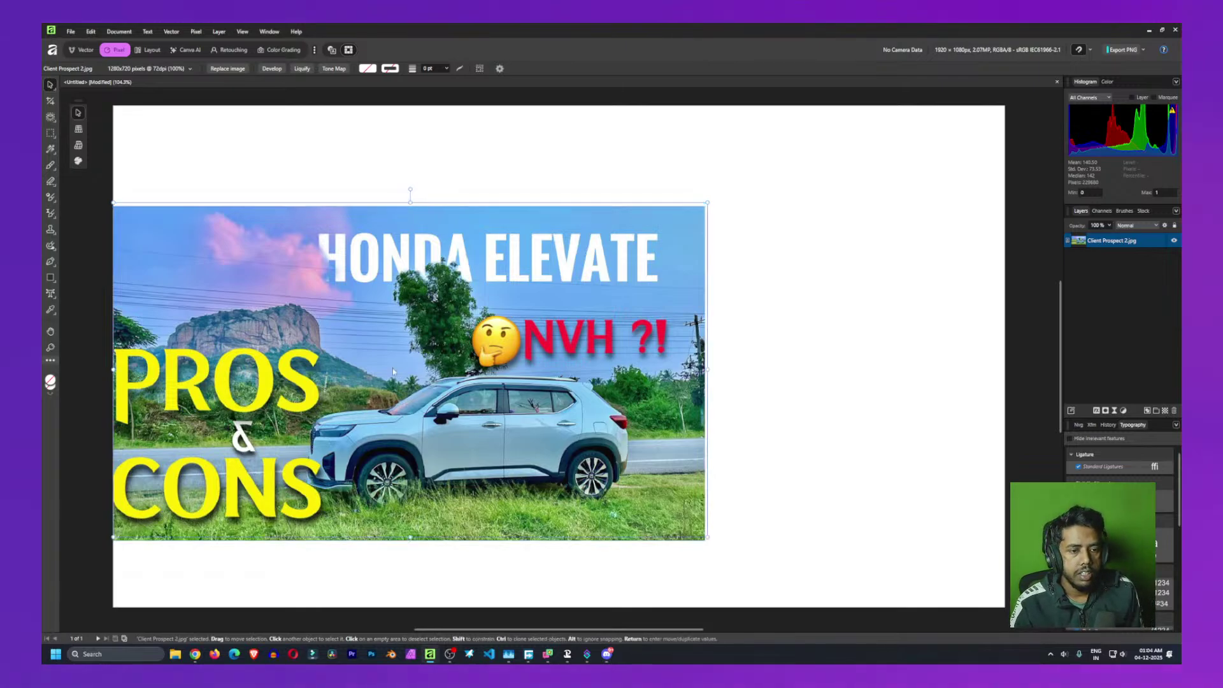
{"action": "left_click_drag", "start_coordinate": [393, 368], "coordinate": [366, 310]}
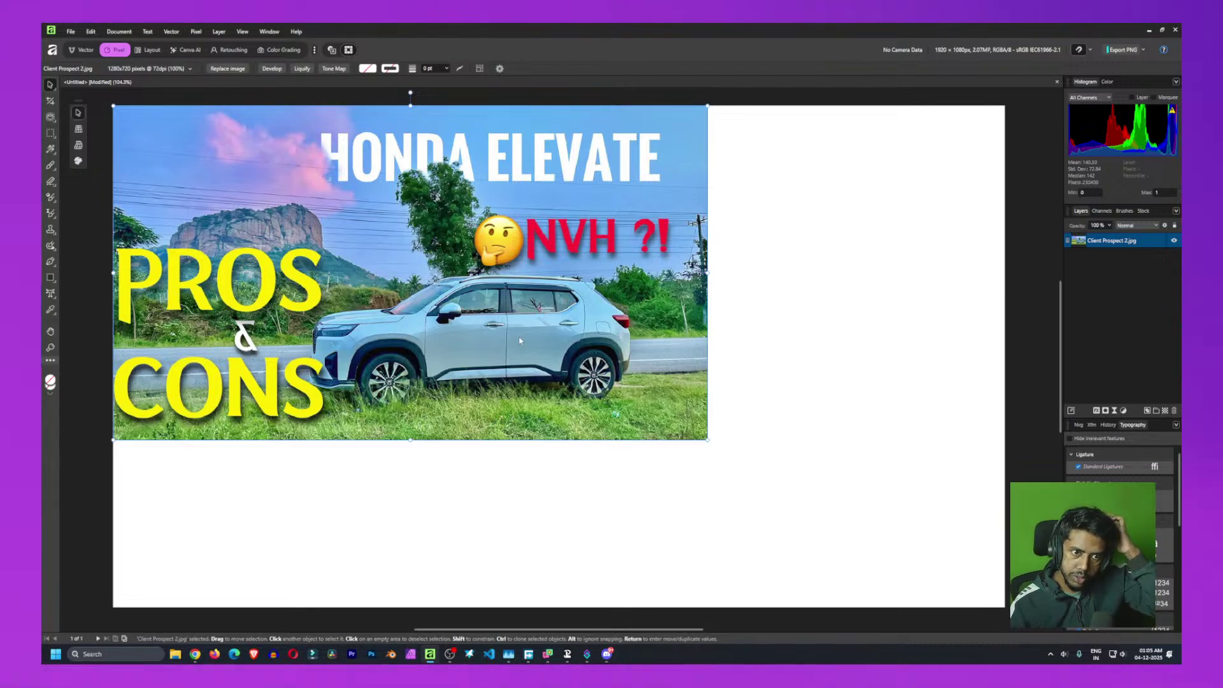
{"action": "left_click_drag", "start_coordinate": [706, 440], "coordinate": [916, 585]}
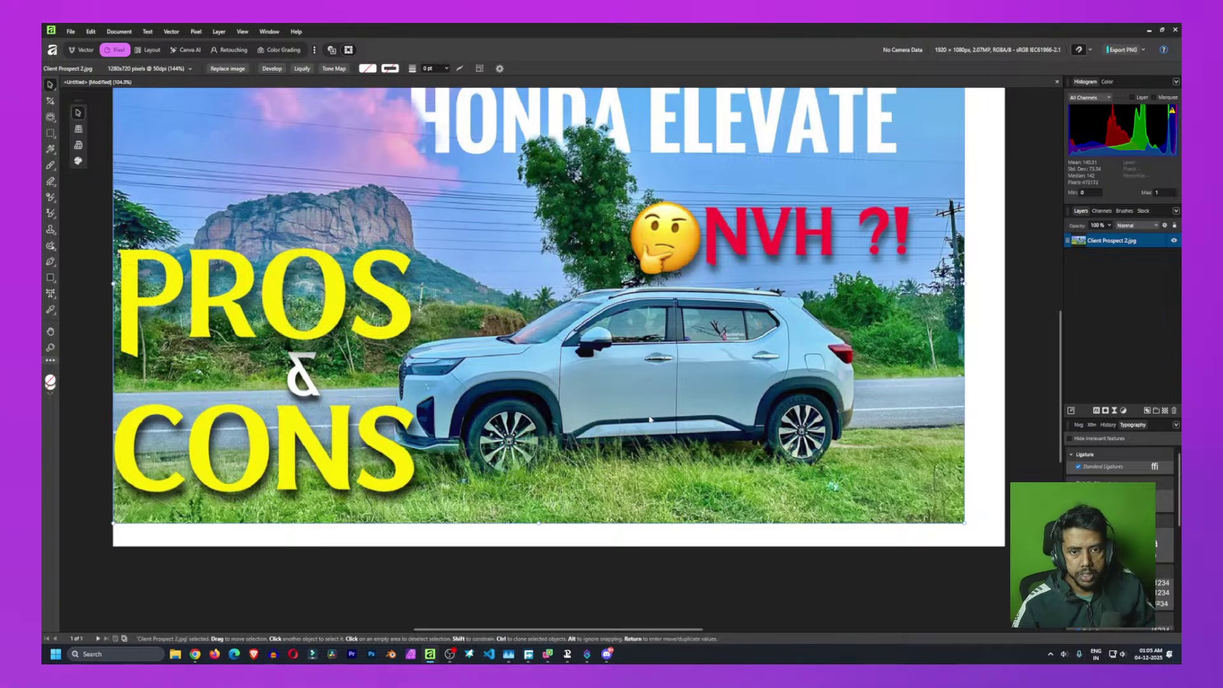
{"action": "scroll", "coordinate": [642, 587], "scroll_direction": "down", "scroll_amount": 3}
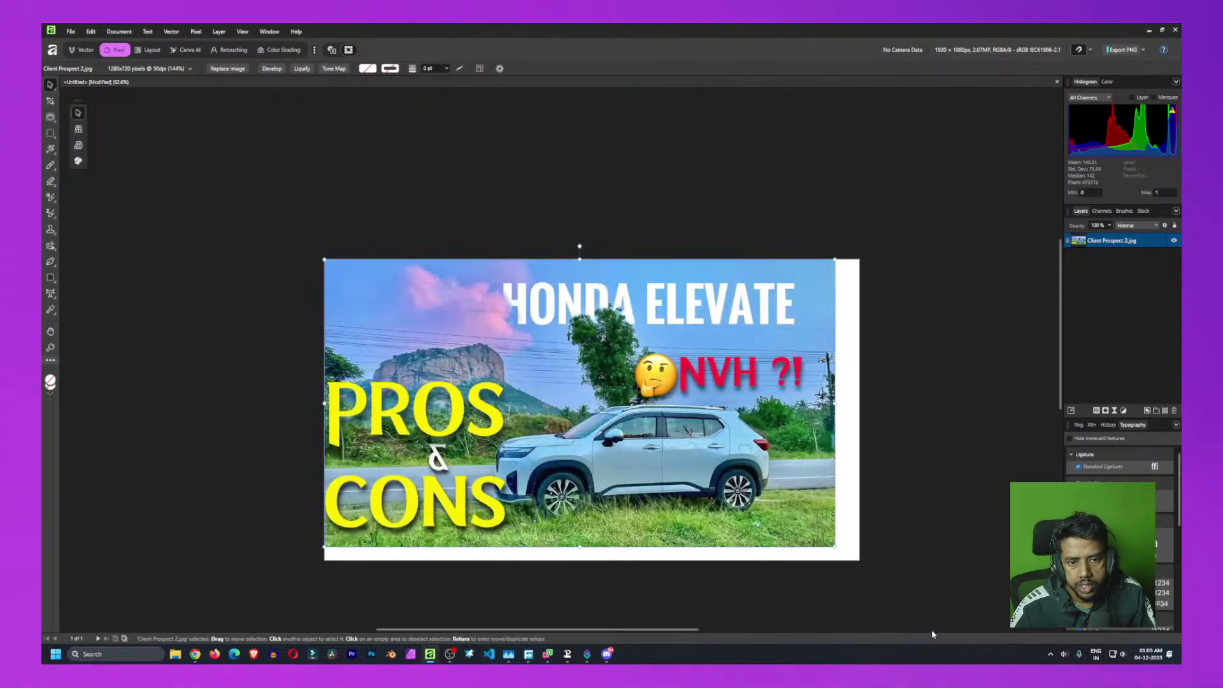
{"action": "left_click_drag", "start_coordinate": [835, 547], "coordinate": [859, 561]}
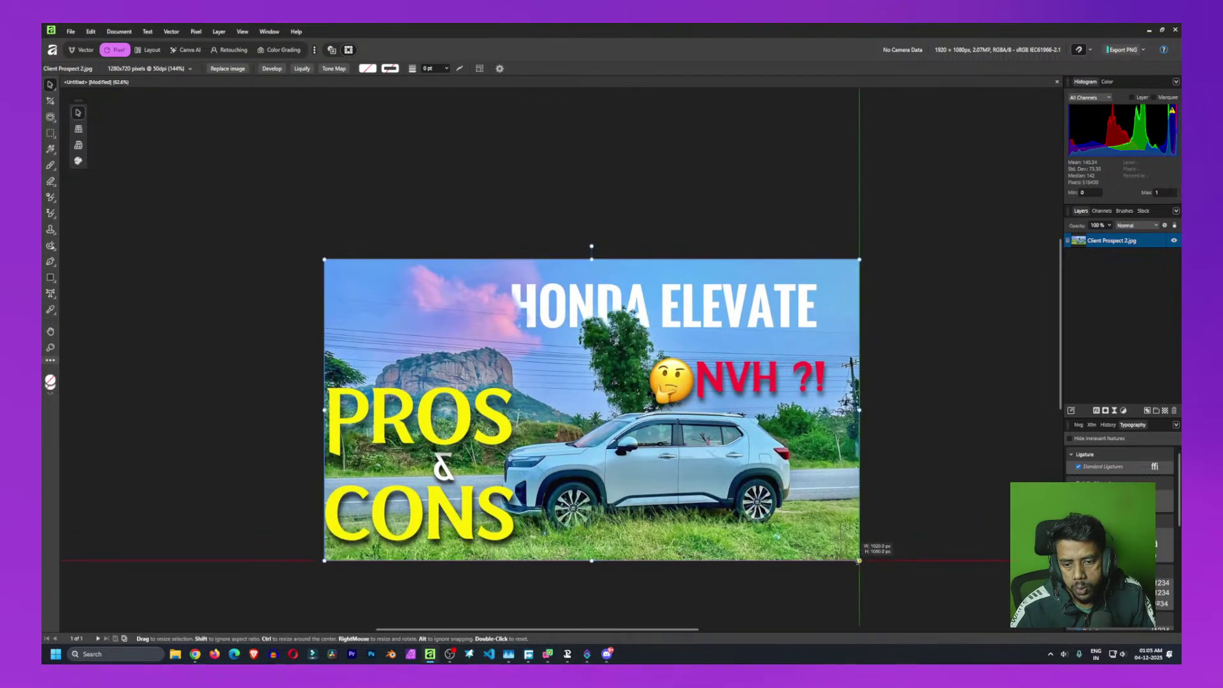
{"action": "scroll", "coordinate": [870, 518], "scroll_direction": "up", "scroll_amount": 3}
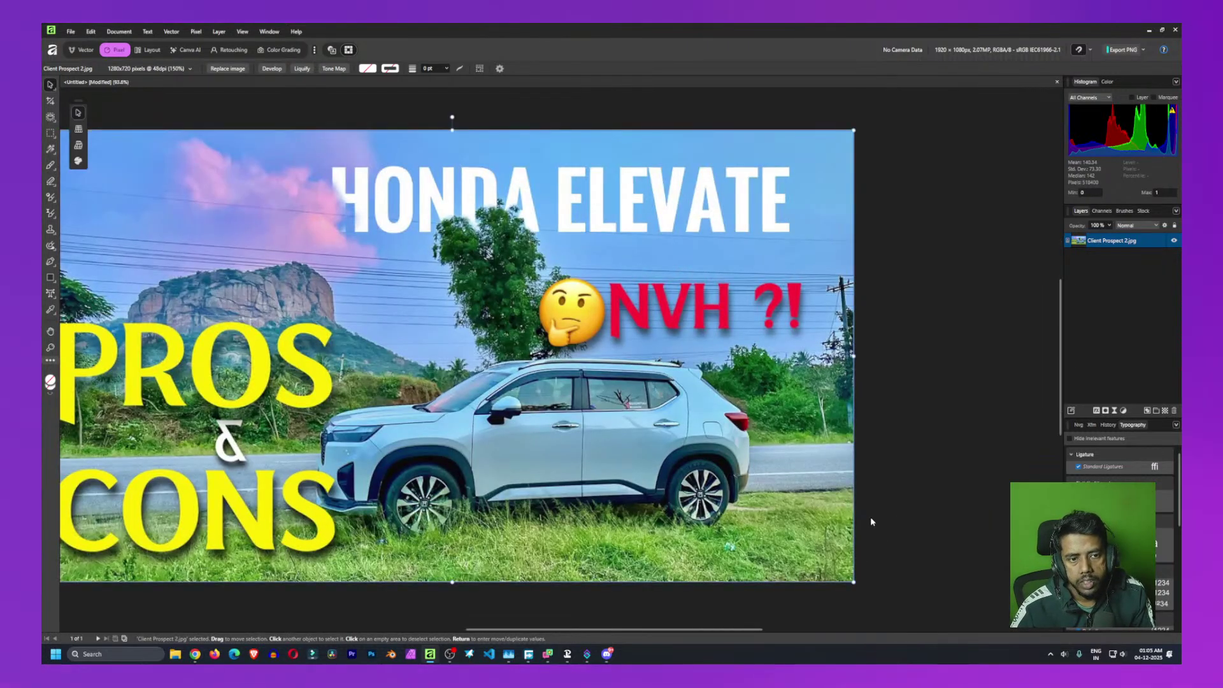
{"action": "scroll", "coordinate": [540, 466], "scroll_direction": "up", "scroll_amount": 1}
{"action": "scroll", "coordinate": [540, 465], "scroll_direction": "left", "scroll_amount": 2}
{"action": "scroll", "coordinate": [541, 465], "scroll_direction": "down", "scroll_amount": 1}
{"action": "scroll", "coordinate": [541, 465], "scroll_direction": "right", "scroll_amount": 1}
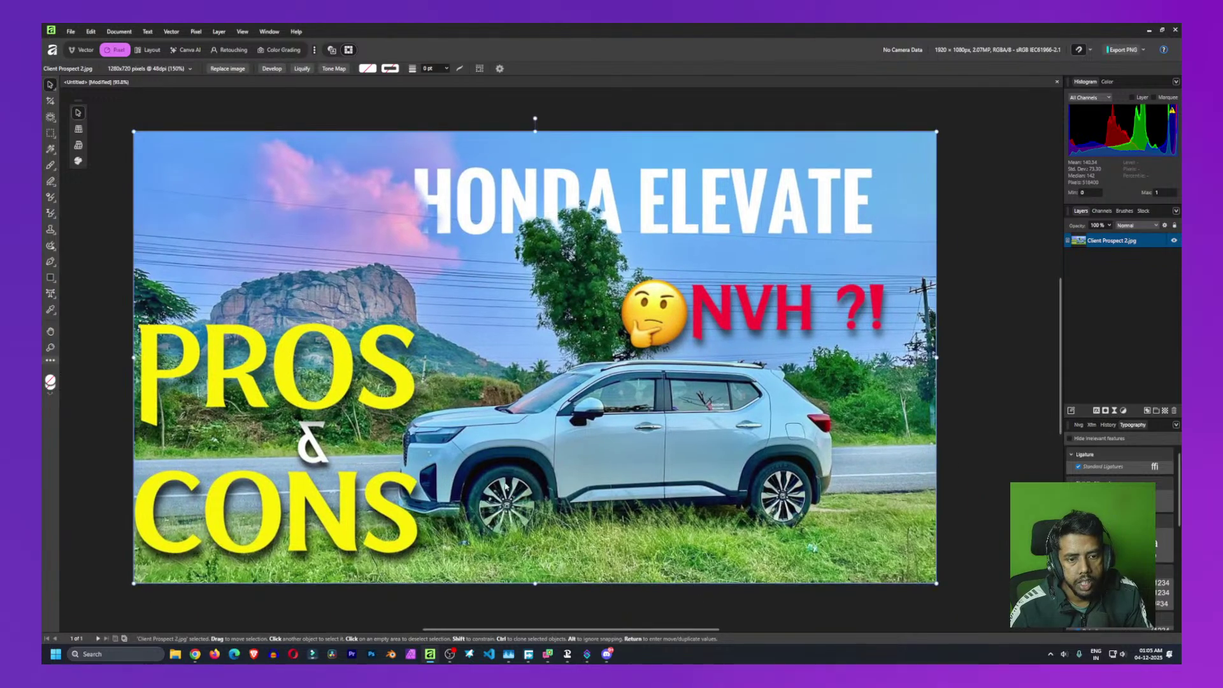
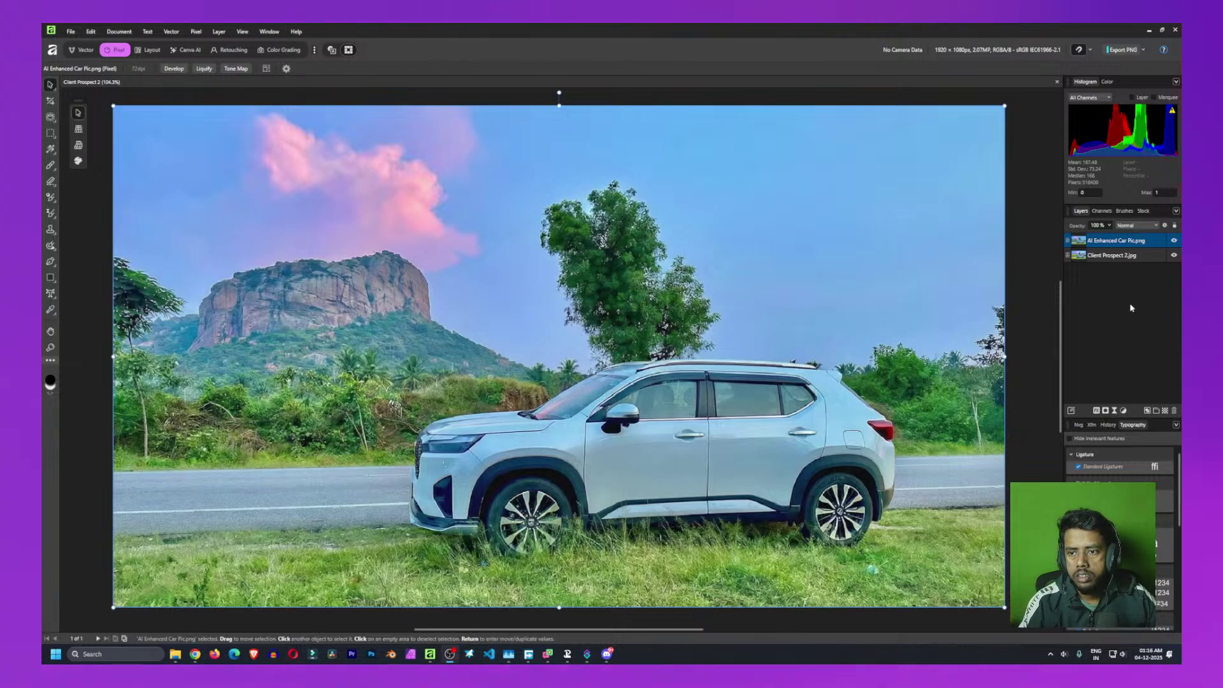
Compare the AI Enhanced Car Pic.png layer with the original Client Prospect 2.jpg thumbnail by hiding and showing the enhanced layer
{"action": "left_click", "coordinate": [1175, 241]}
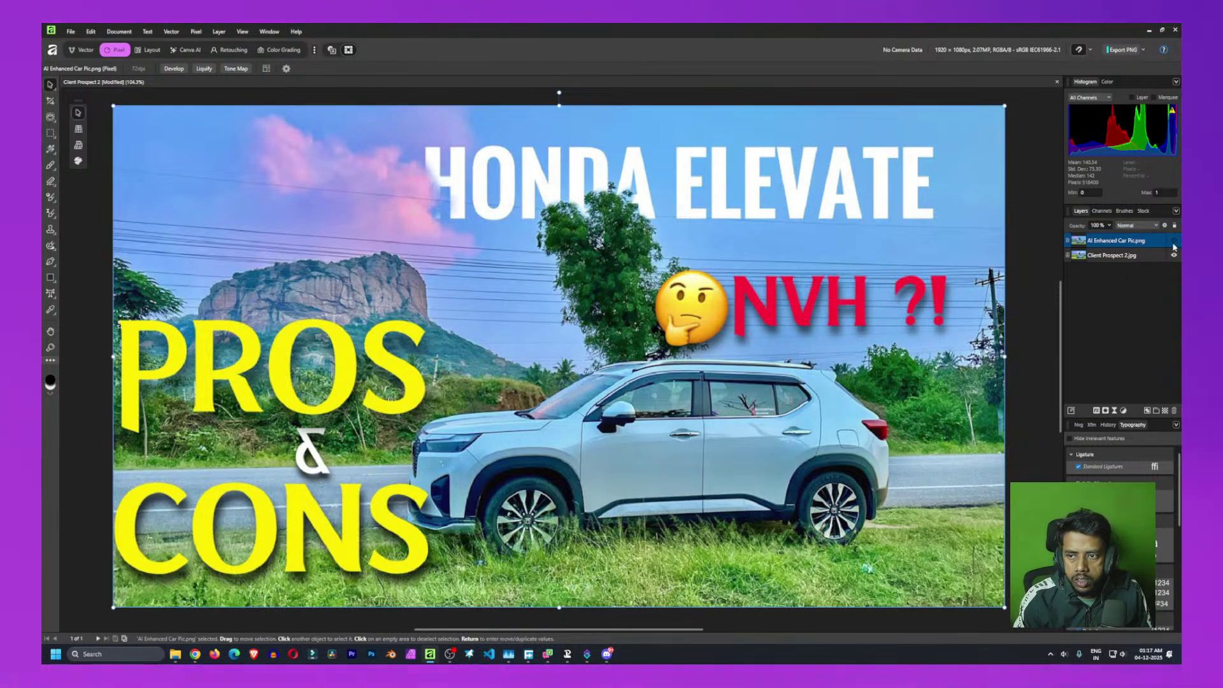
{"action": "left_click", "coordinate": [1175, 241]}
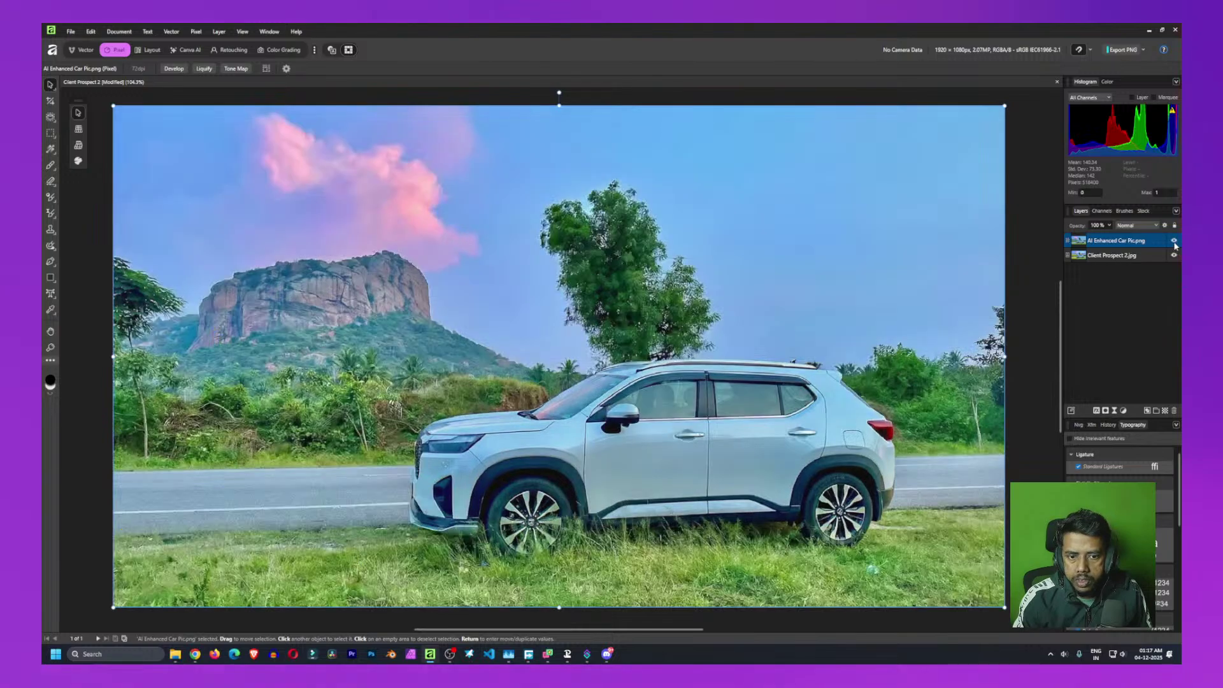
{"action": "left_click", "coordinate": [1144, 337]}
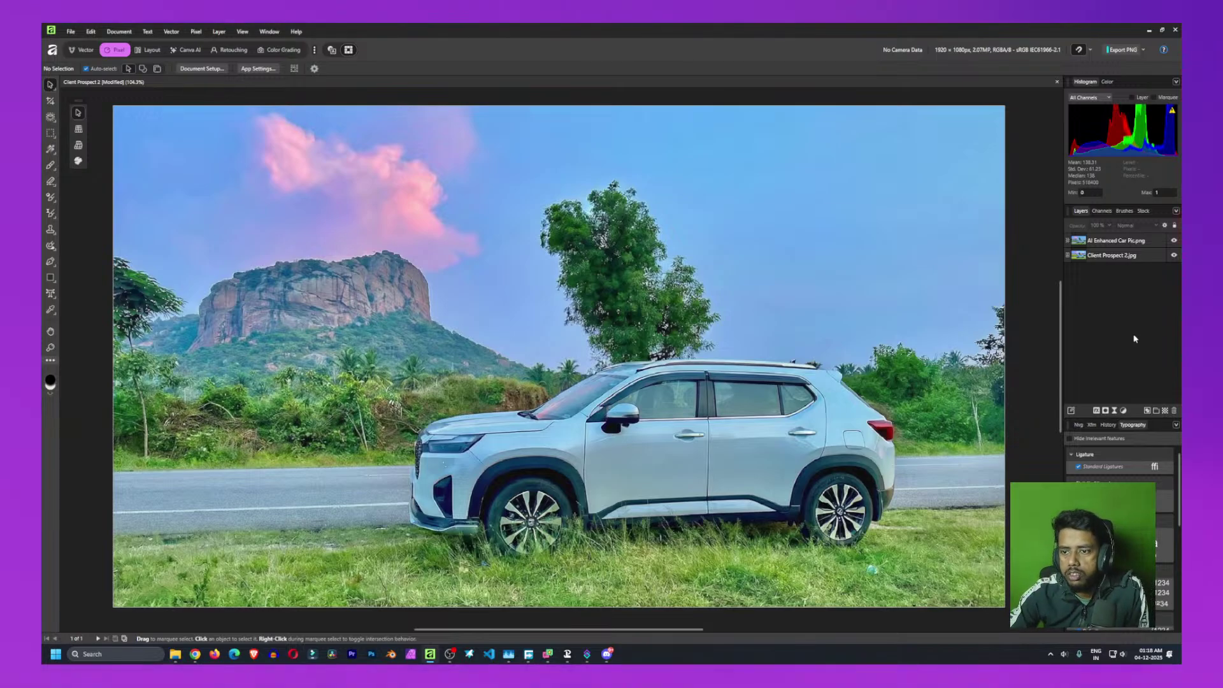
{"action": "left_click", "coordinate": [1107, 247]}
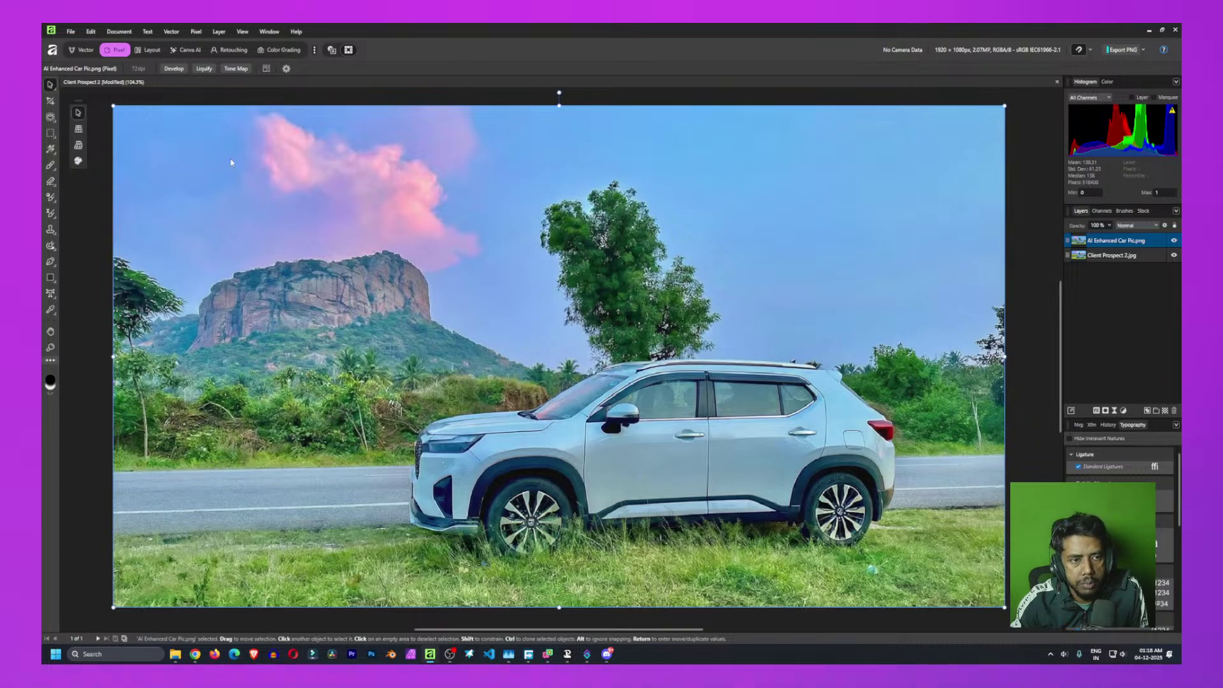
{"action": "left_click", "coordinate": [1117, 258]}
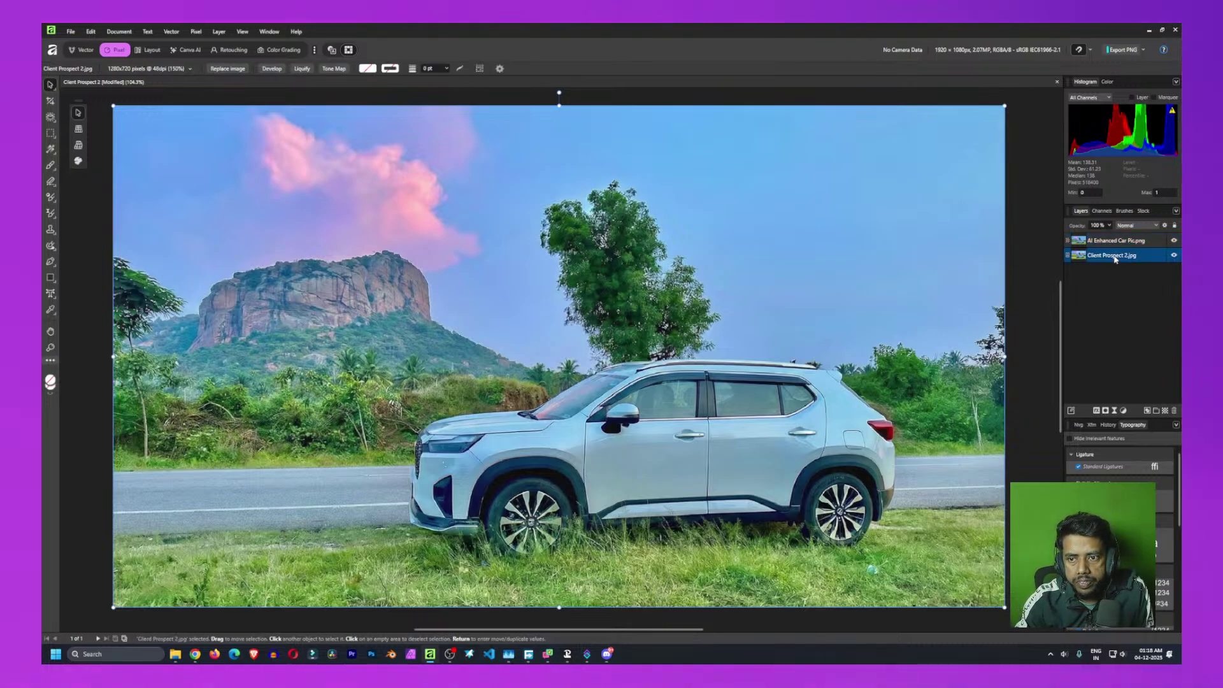
{"action": "left_click", "coordinate": [1175, 241]}
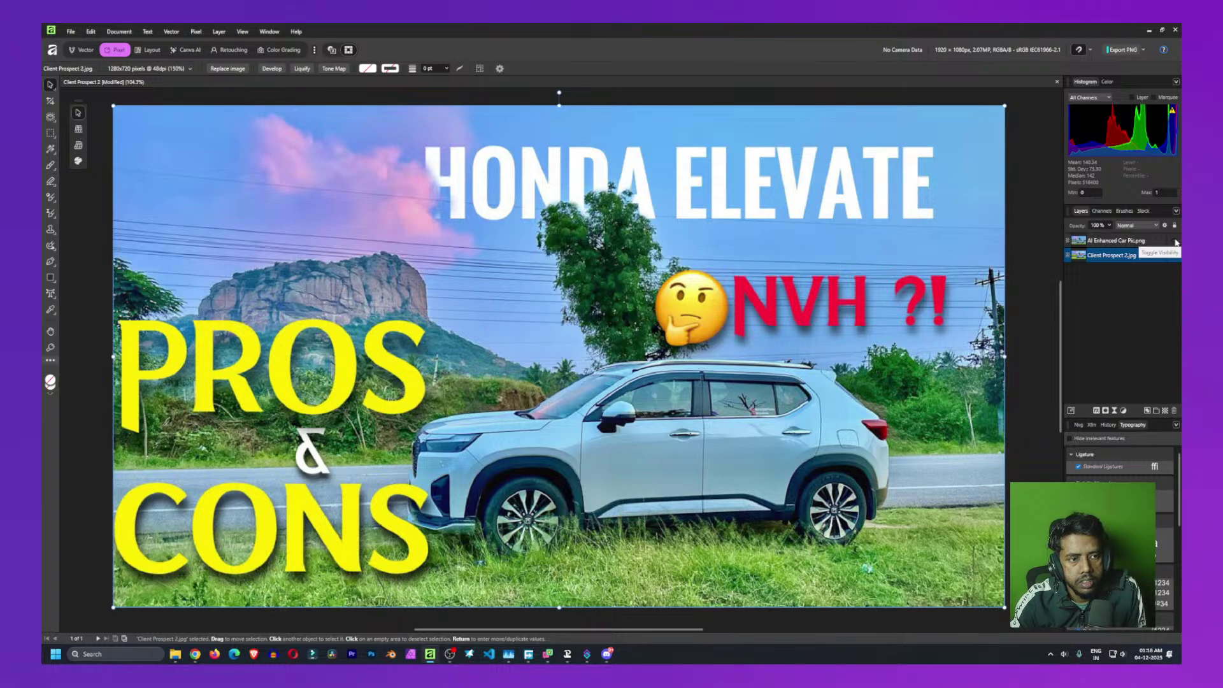
{"action": "left_click", "coordinate": [1175, 241]}
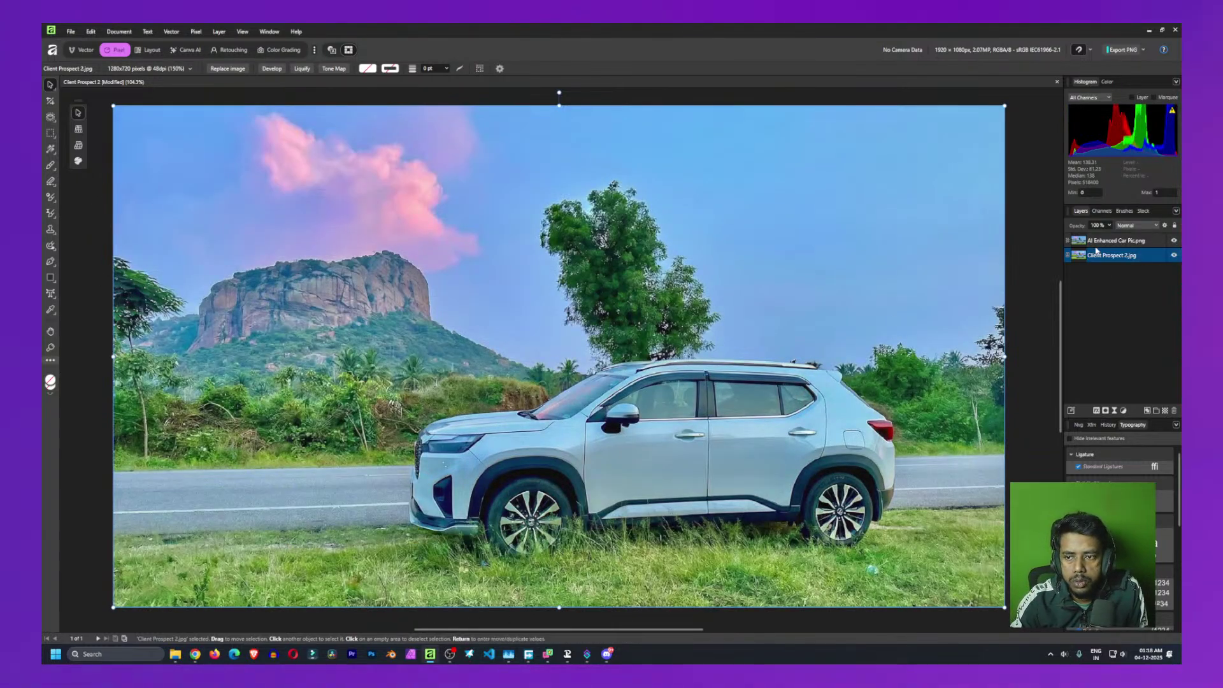
Enlarge the AI Enhanced Car Pic.png layer beyond the page edges and reposition it so the car fills more of the frame
{"action": "left_click", "coordinate": [1109, 241]}
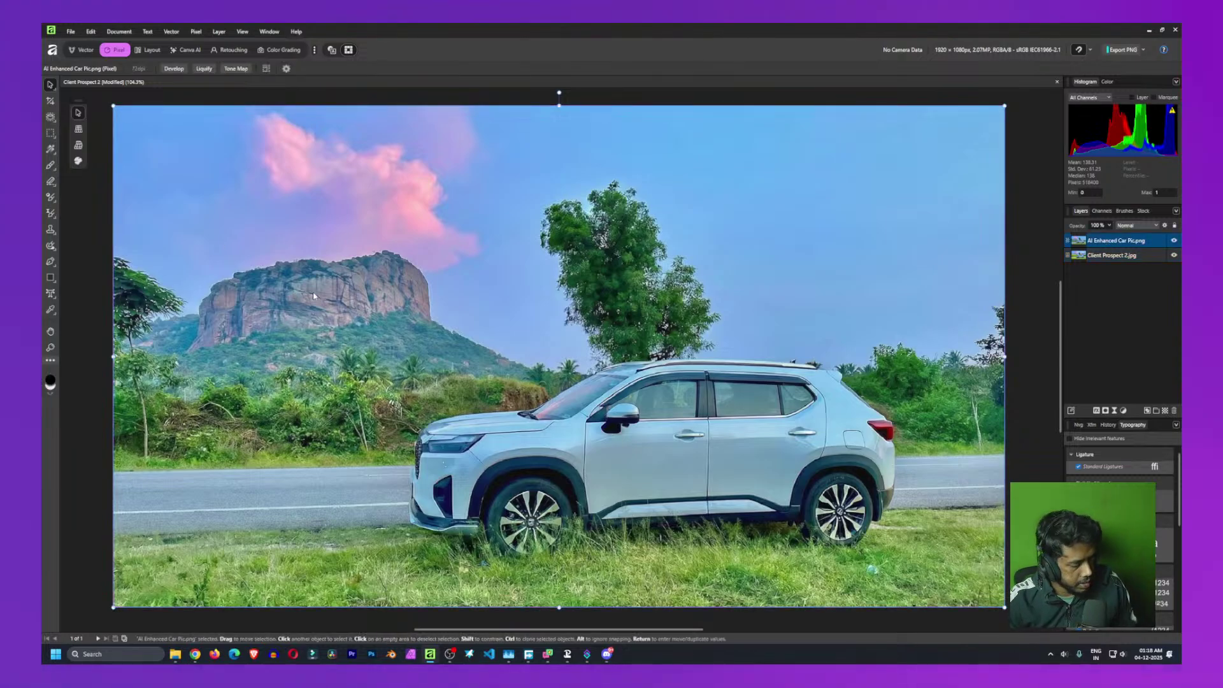
{"action": "scroll", "coordinate": [312, 296], "scroll_direction": "down", "scroll_amount": 3}
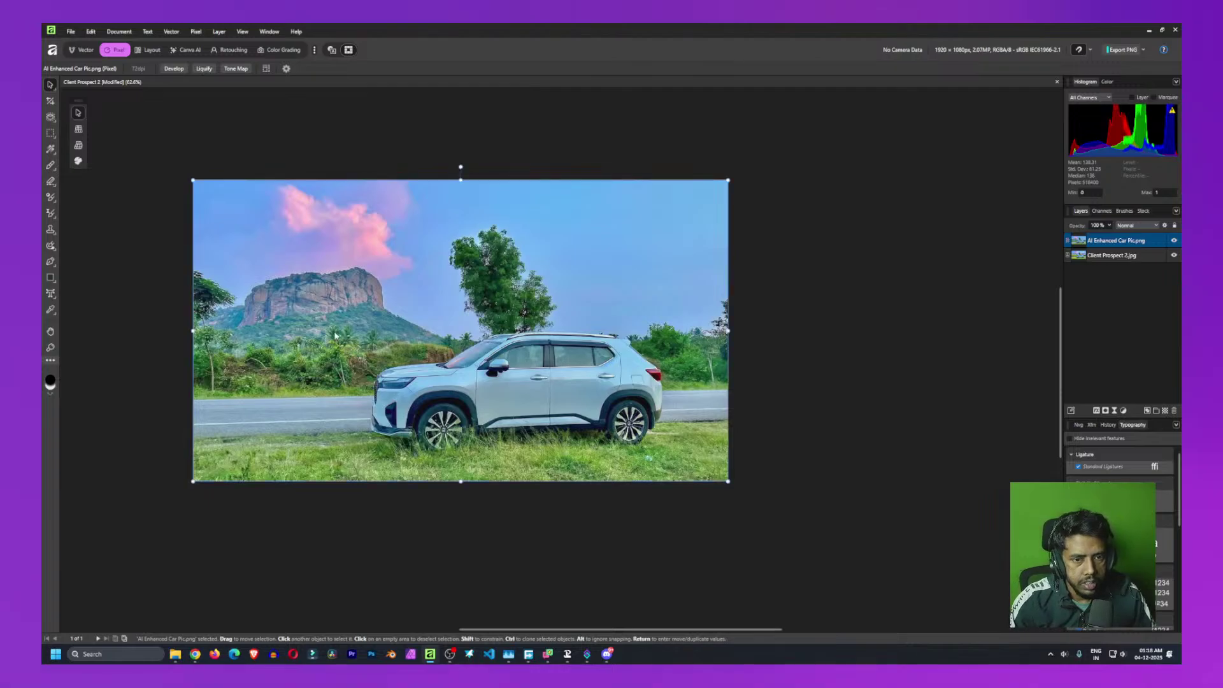
{"action": "left_click_drag", "start_coordinate": [431, 352], "coordinate": [641, 494]}
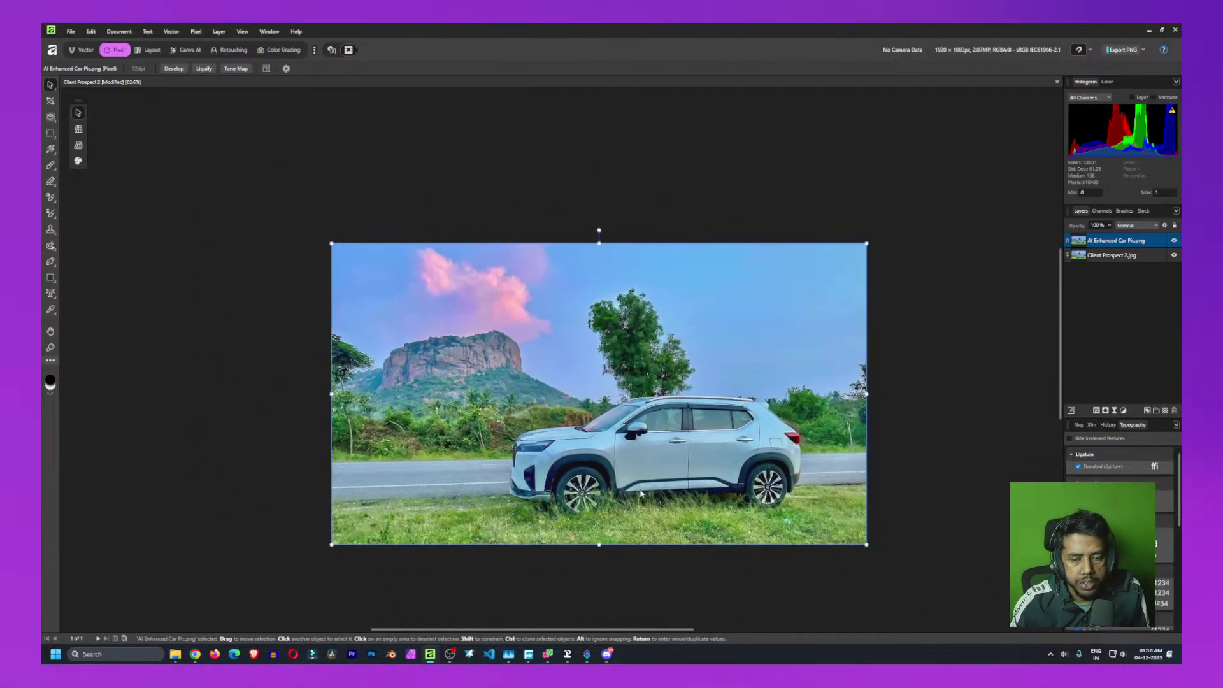
{"action": "left_click_drag", "start_coordinate": [331, 243], "coordinate": [272, 207]}
{"action": "left_click_drag", "start_coordinate": [628, 387], "coordinate": [665, 405]}
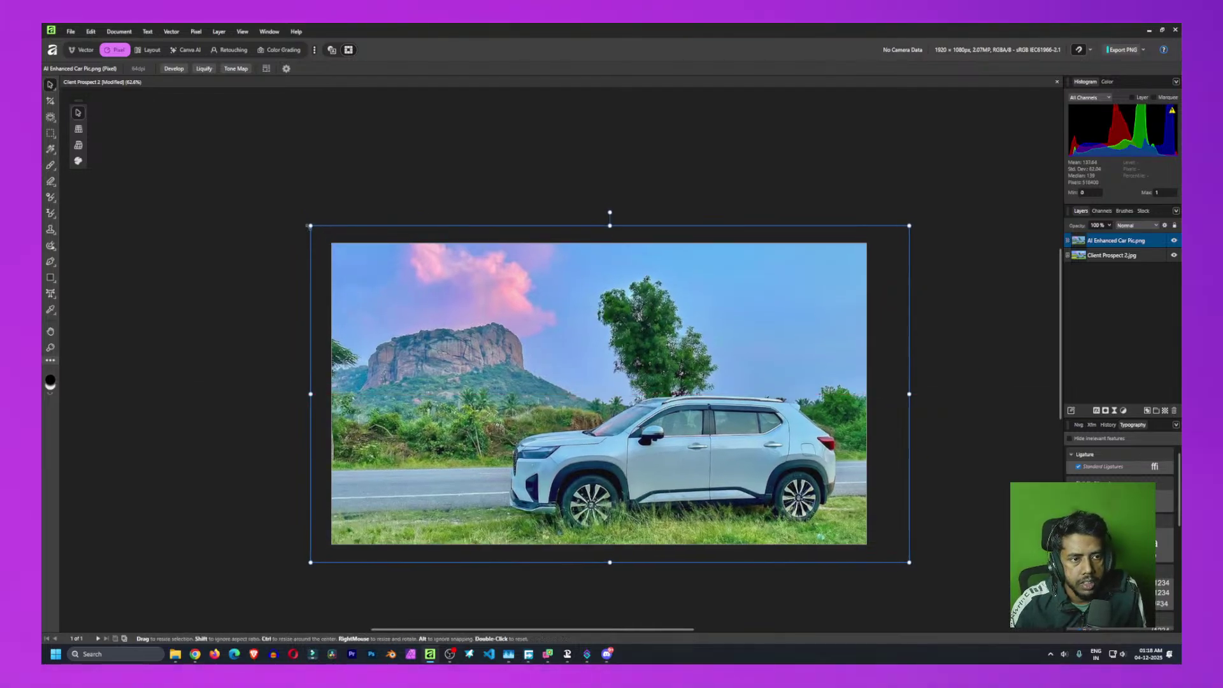
{"action": "left_click_drag", "start_coordinate": [311, 227], "coordinate": [228, 203]}
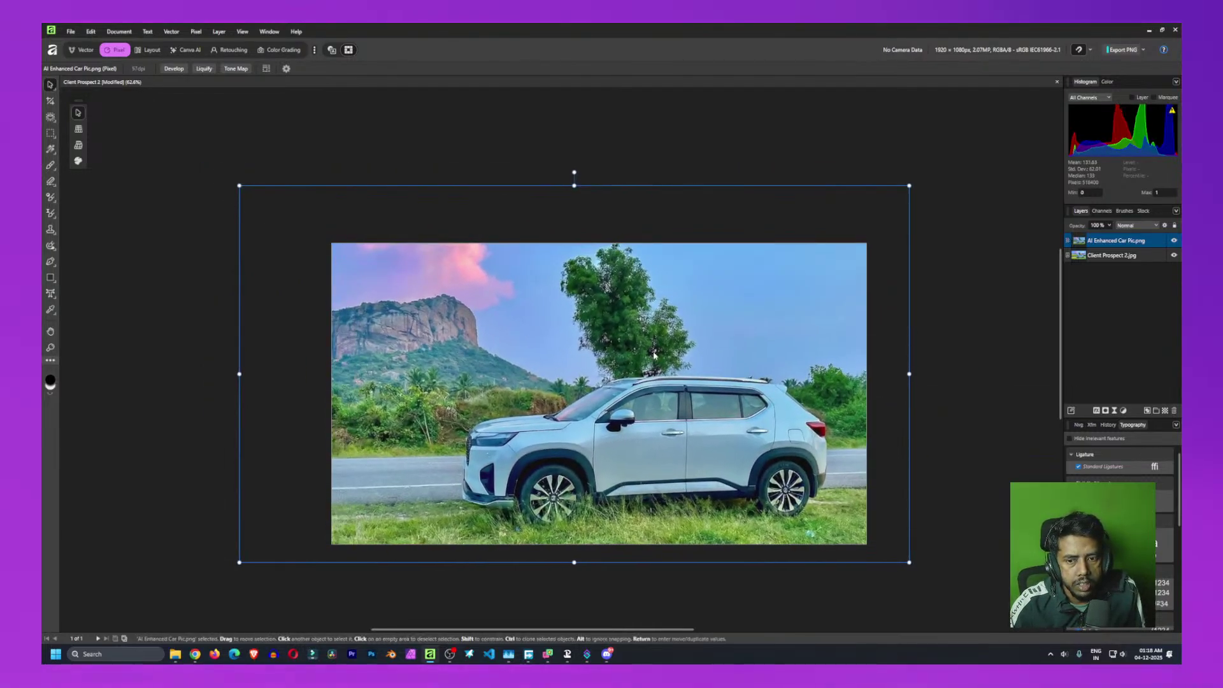
{"action": "mouse_move", "coordinate": [655, 355]}
{"action": "left_mouse_down"}
{"action": "mouse_move", "coordinate": [681, 369]}
{"action": "mouse_move", "coordinate": [648, 355]}
{"action": "mouse_move", "coordinate": [645, 365]}
{"action": "mouse_move", "coordinate": [653, 351]}
{"action": "left_mouse_up"}
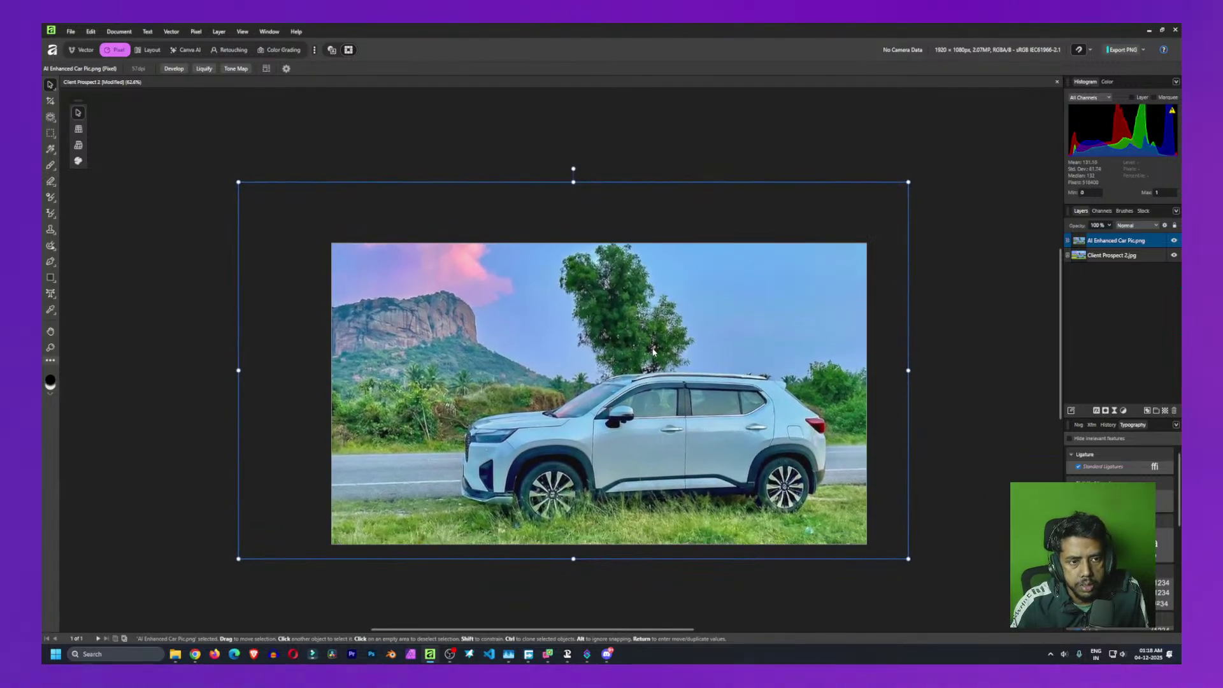
{"action": "left_click", "coordinate": [985, 348]}
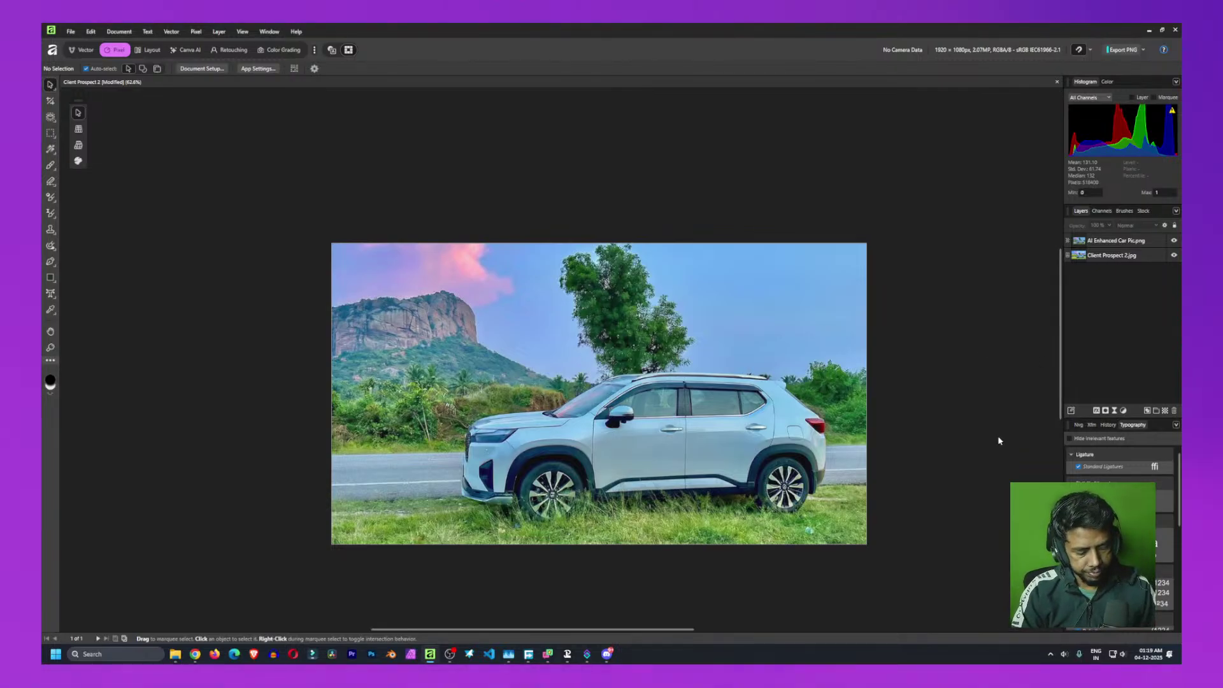
{"action": "scroll", "coordinate": [927, 424], "scroll_direction": "down", "scroll_amount": 2}
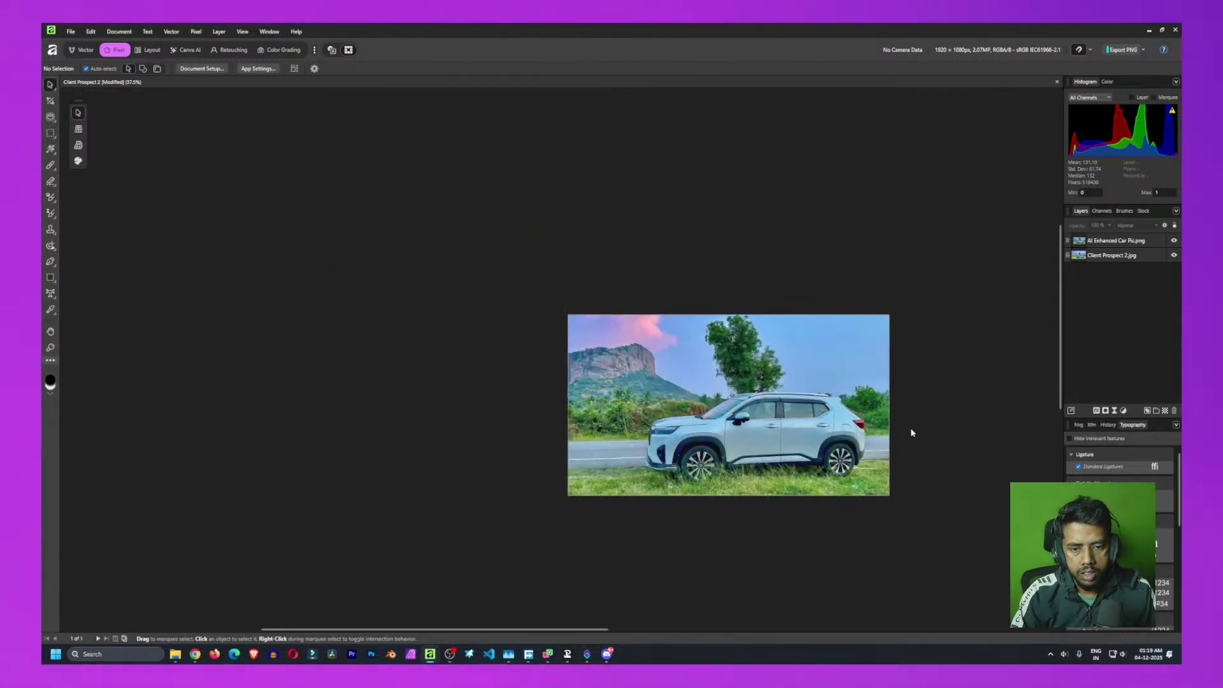
Compare the enhanced car picture with the original thumbnail at small preview size by hiding and showing the AI Enhanced Car Pic.png layer
{"action": "mouse_move", "coordinate": [912, 432]}
{"action": "left_mouse_down"}
{"action": "mouse_move", "coordinate": [713, 327]}
{"action": "mouse_move", "coordinate": [756, 428]}
{"action": "mouse_move", "coordinate": [892, 429]}
{"action": "left_mouse_up"}
{"action": "scroll", "coordinate": [720, 342], "scroll_direction": "up", "scroll_amount": 2}
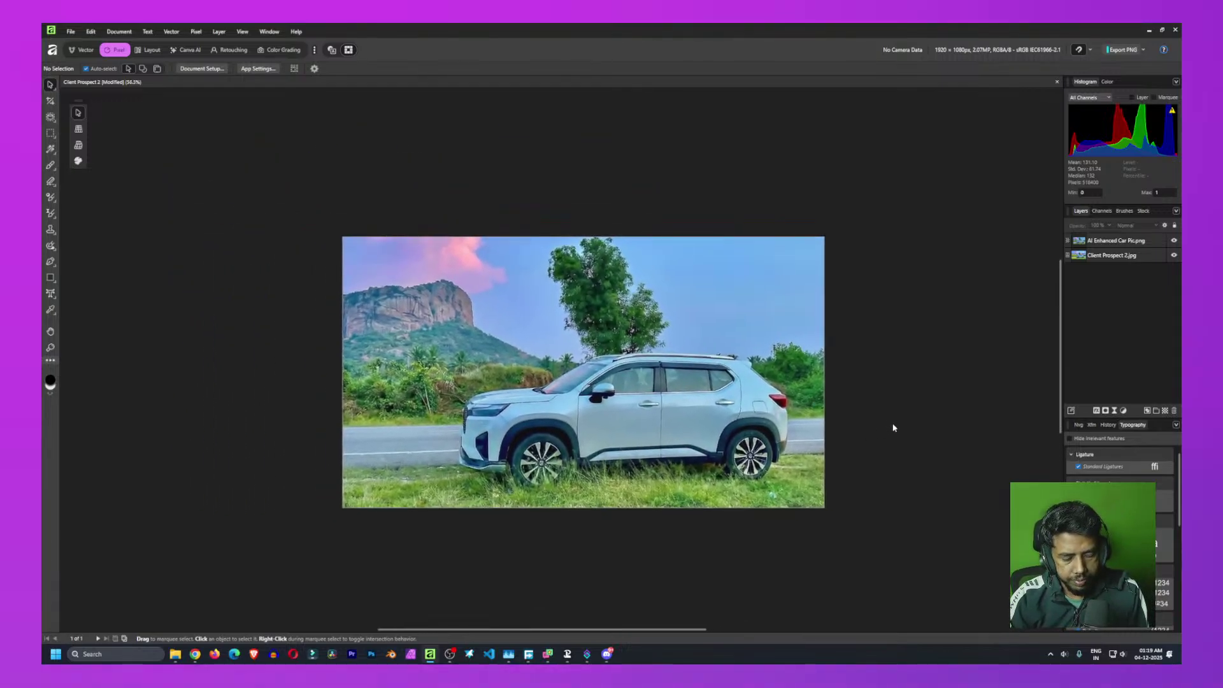
{"action": "scroll", "coordinate": [889, 404], "scroll_direction": "down", "scroll_amount": 3}
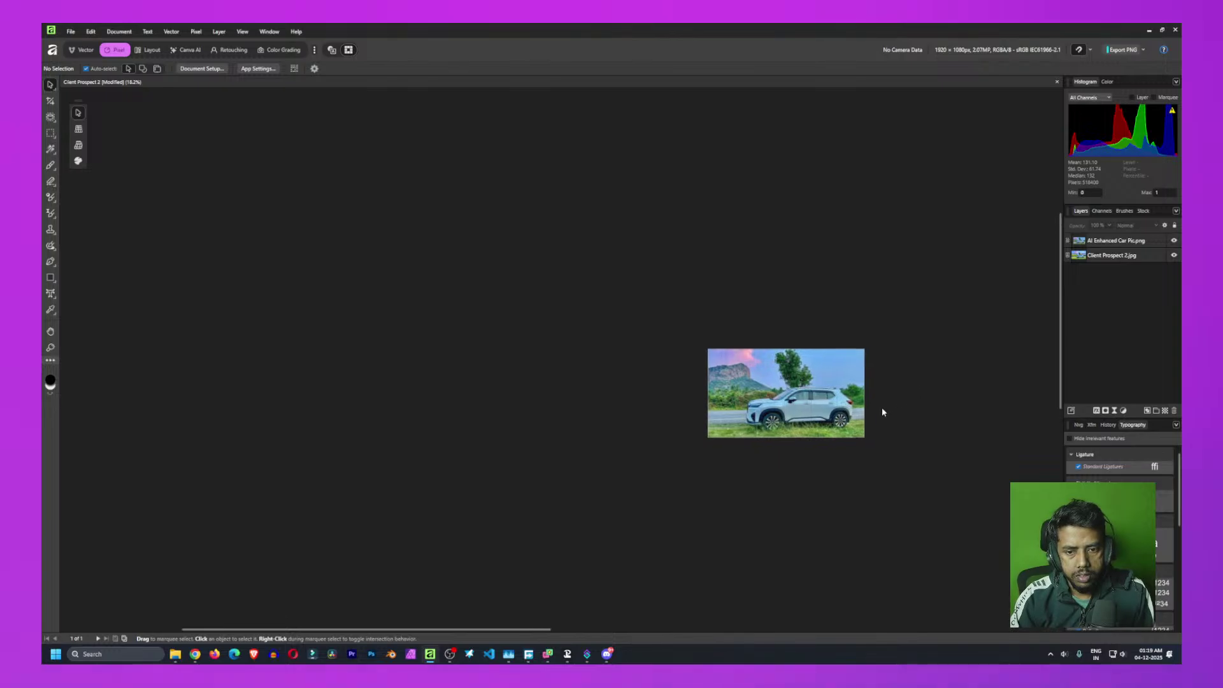
{"action": "left_click_drag", "start_coordinate": [882, 411], "coordinate": [675, 354]}
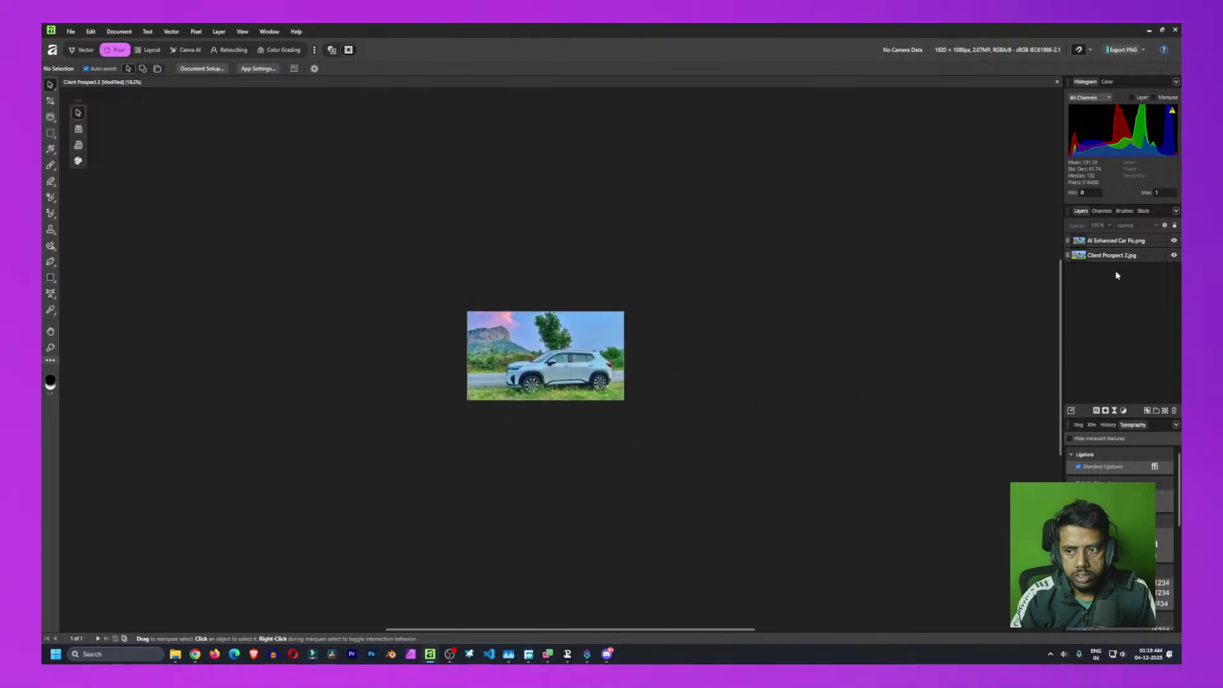
{"action": "left_click", "coordinate": [1174, 240]}
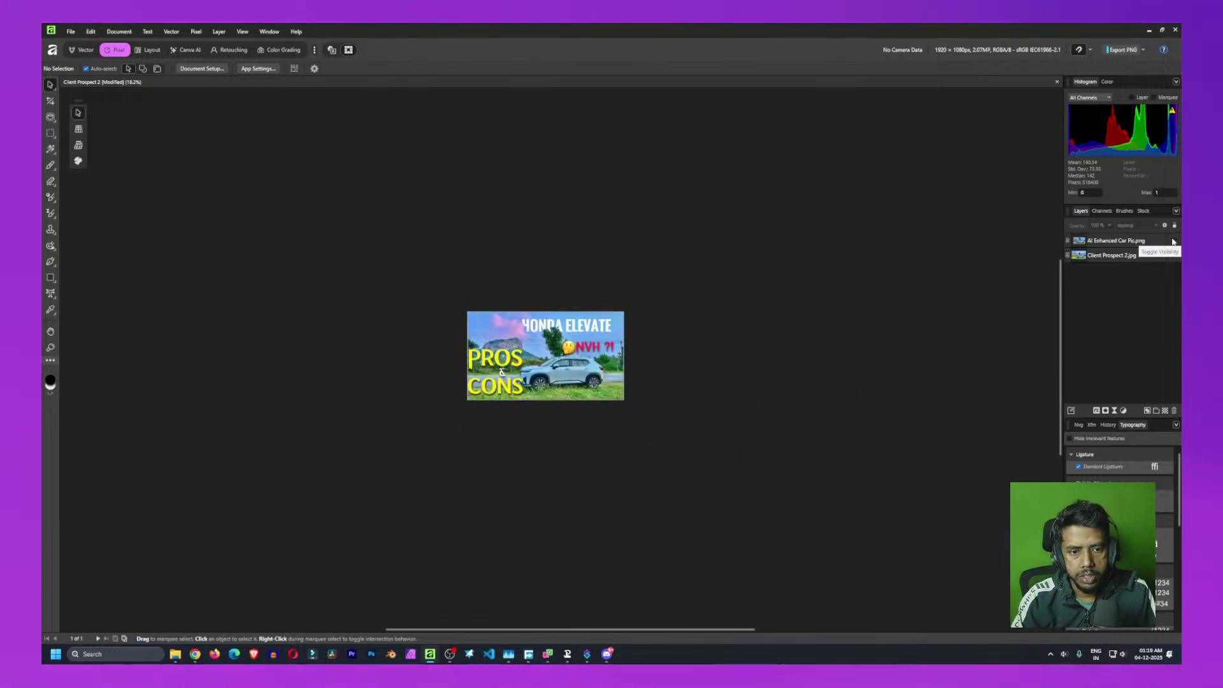
{"action": "left_click", "coordinate": [1175, 241]}
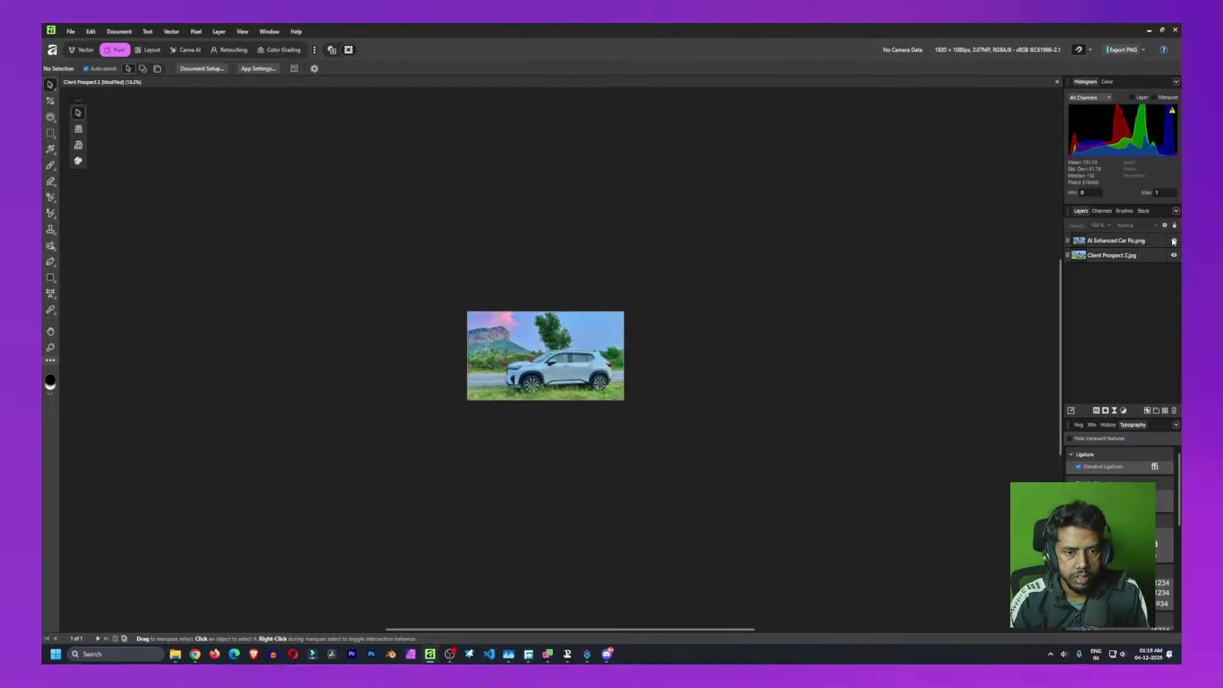
{"action": "left_click", "coordinate": [1174, 240]}
{"action": "left_click", "coordinate": [1175, 240]}
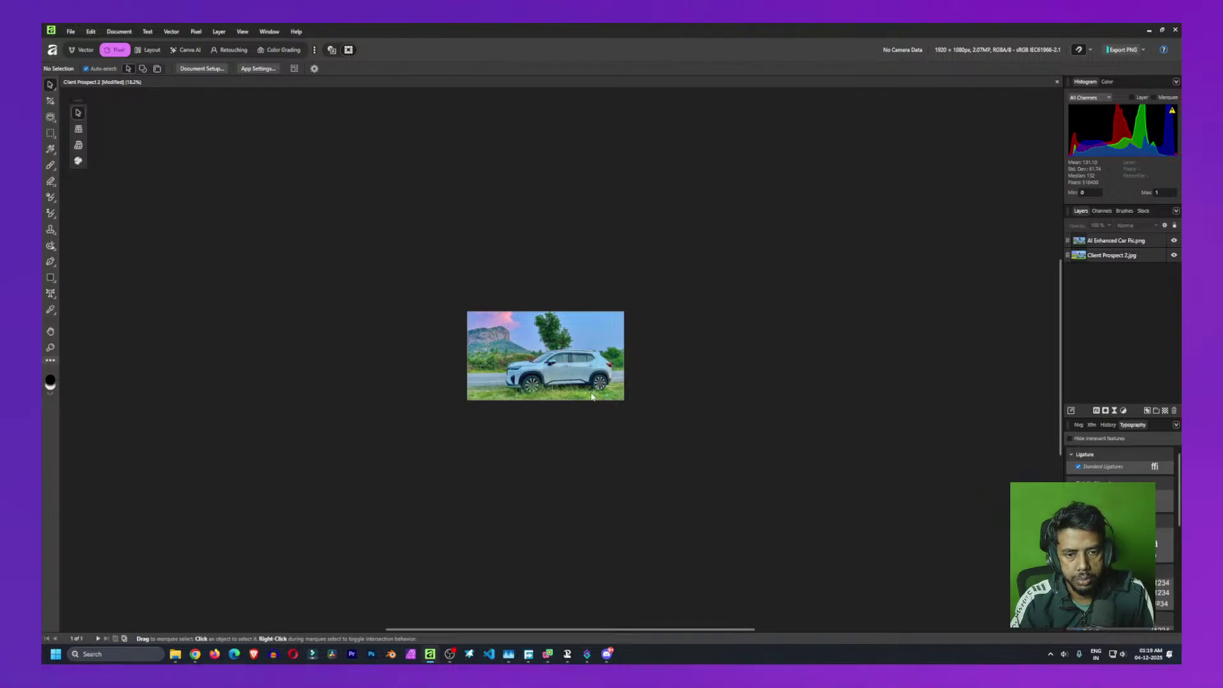
Shrink the AI Enhanced Car Pic.png layer slightly and nudge it right, keeping the whole page covered and leaving more room beside the car
{"action": "scroll", "coordinate": [674, 391], "scroll_direction": "up", "scroll_amount": 2}
{"action": "left_click_drag", "start_coordinate": [656, 327], "coordinate": [758, 369]}
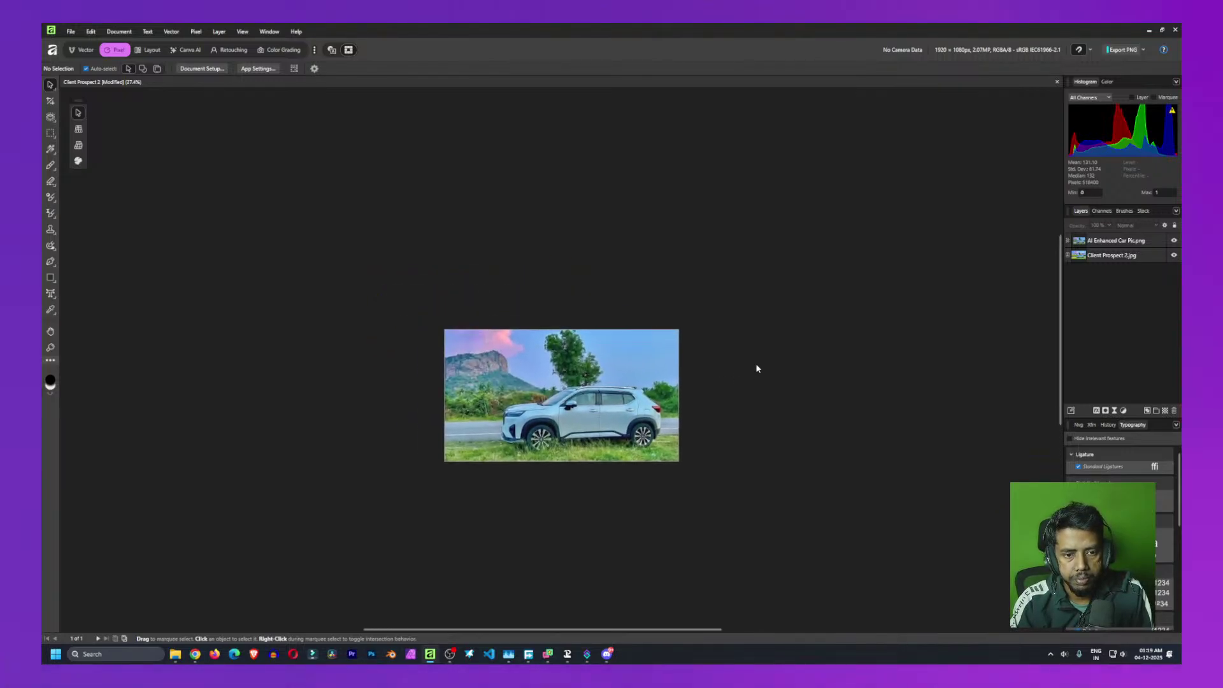
{"action": "scroll", "coordinate": [749, 357], "scroll_direction": "down", "scroll_amount": 1}
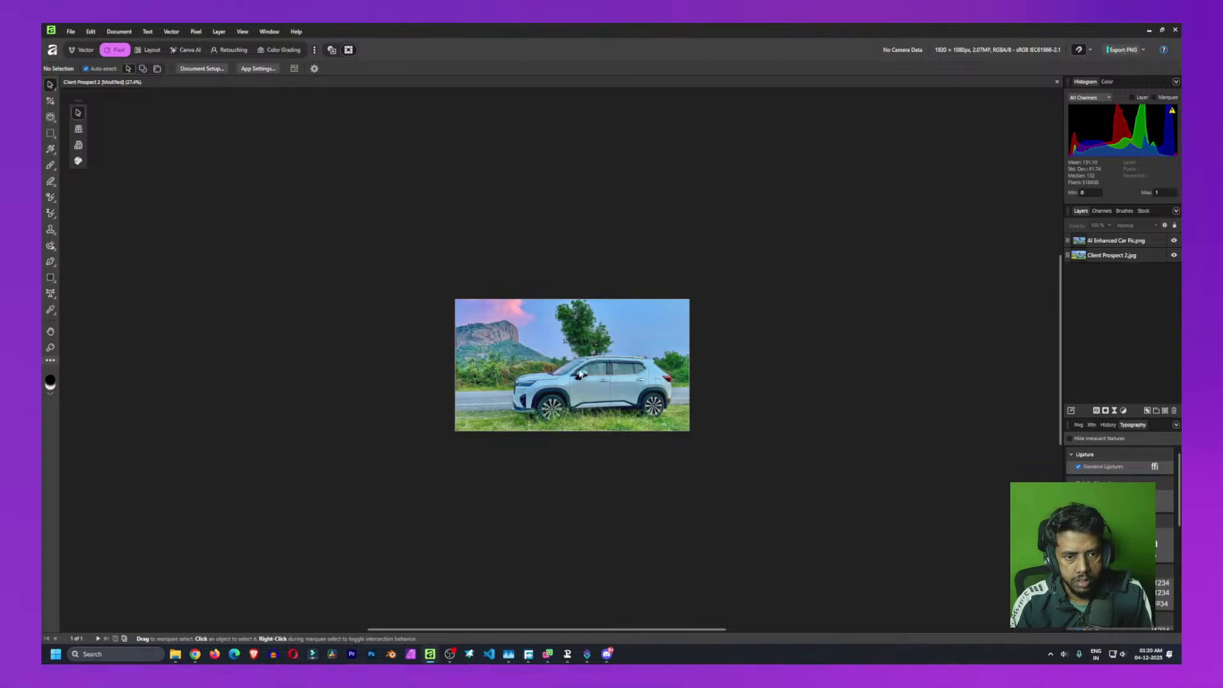
{"action": "left_click", "coordinate": [581, 375]}
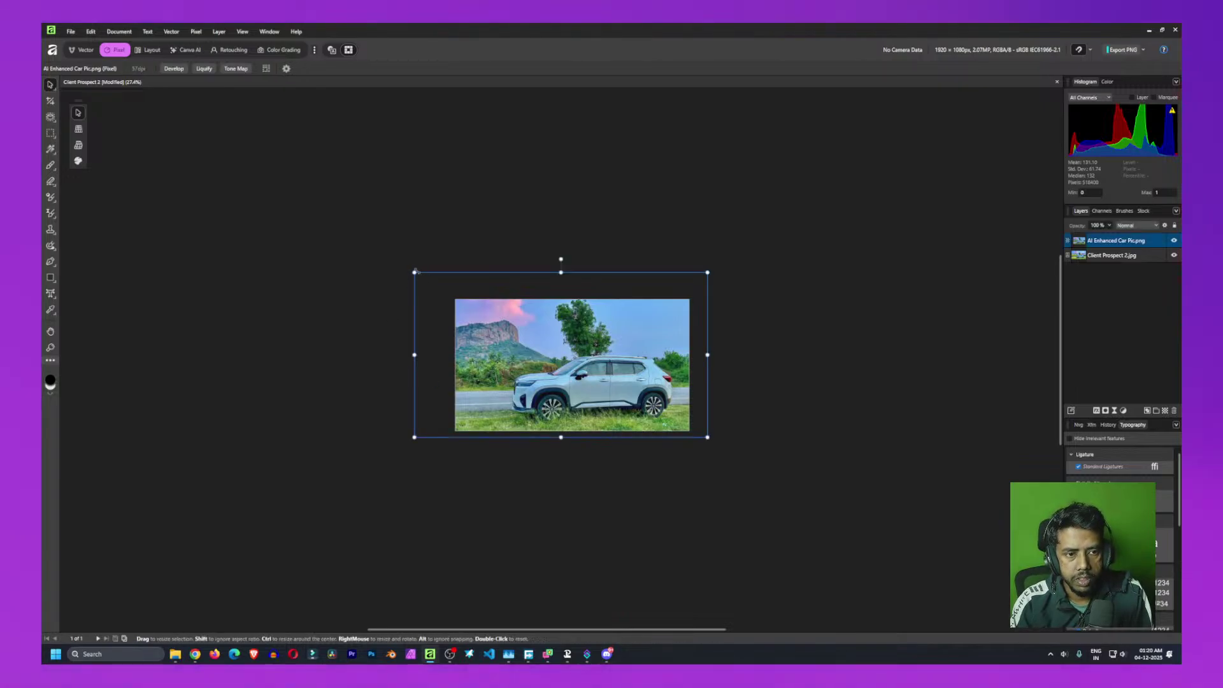
{"action": "left_click_drag", "start_coordinate": [415, 271], "coordinate": [433, 276]}
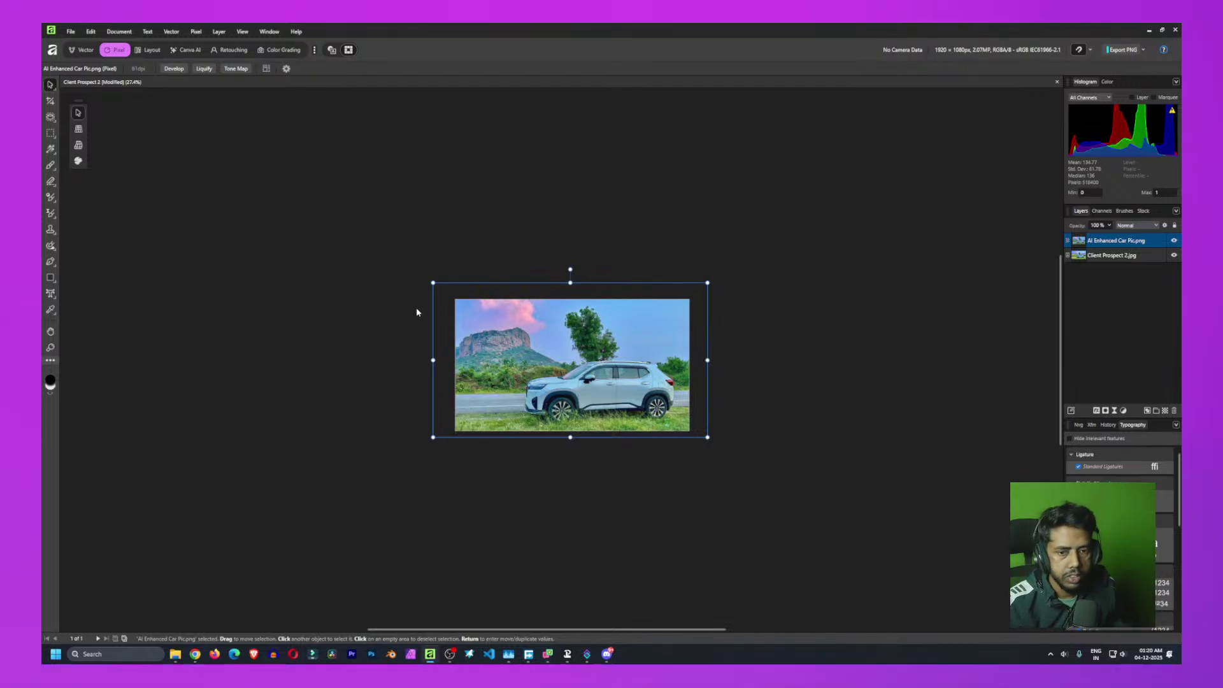
{"action": "left_click_drag", "start_coordinate": [574, 400], "coordinate": [579, 399]}
{"action": "left_click", "coordinate": [789, 336]}
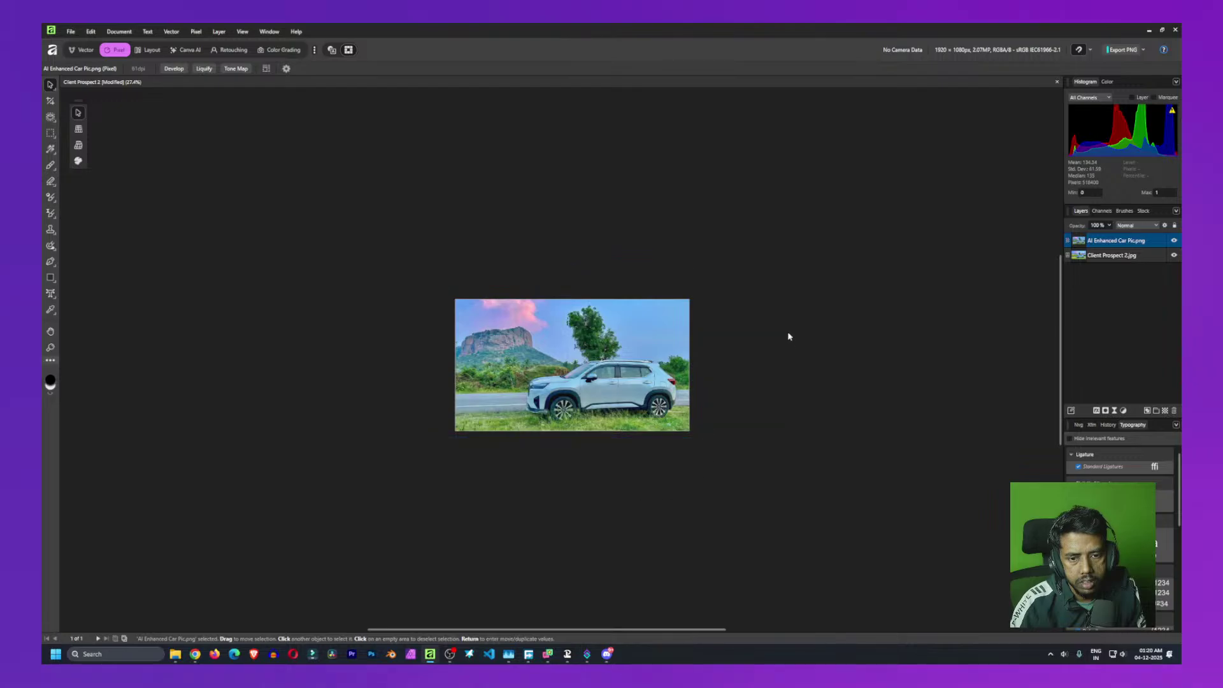
Compare the resized car picture with the original thumbnail at a larger view by hiding and showing the enhanced layer
{"action": "mouse_move", "coordinate": [794, 458]}
{"action": "left_mouse_down"}
{"action": "mouse_move", "coordinate": [822, 459]}
{"action": "mouse_move", "coordinate": [801, 469]}
{"action": "left_mouse_up"}
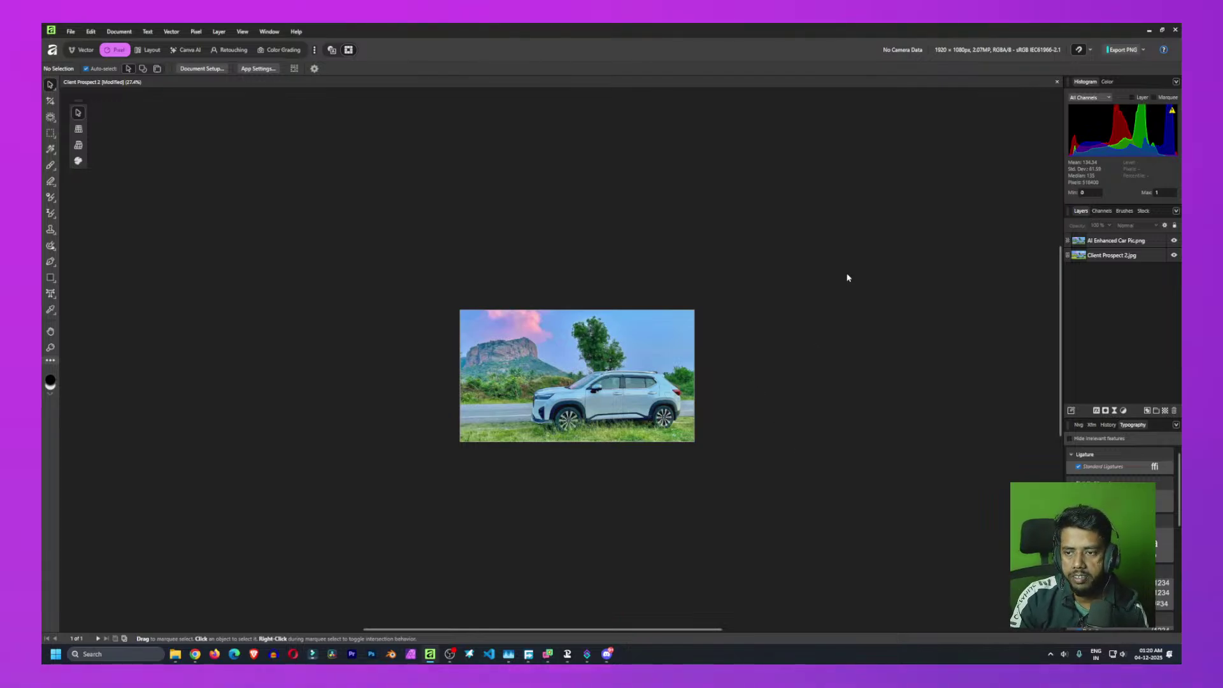
{"action": "scroll", "coordinate": [773, 400], "scroll_direction": "up", "scroll_amount": 3}
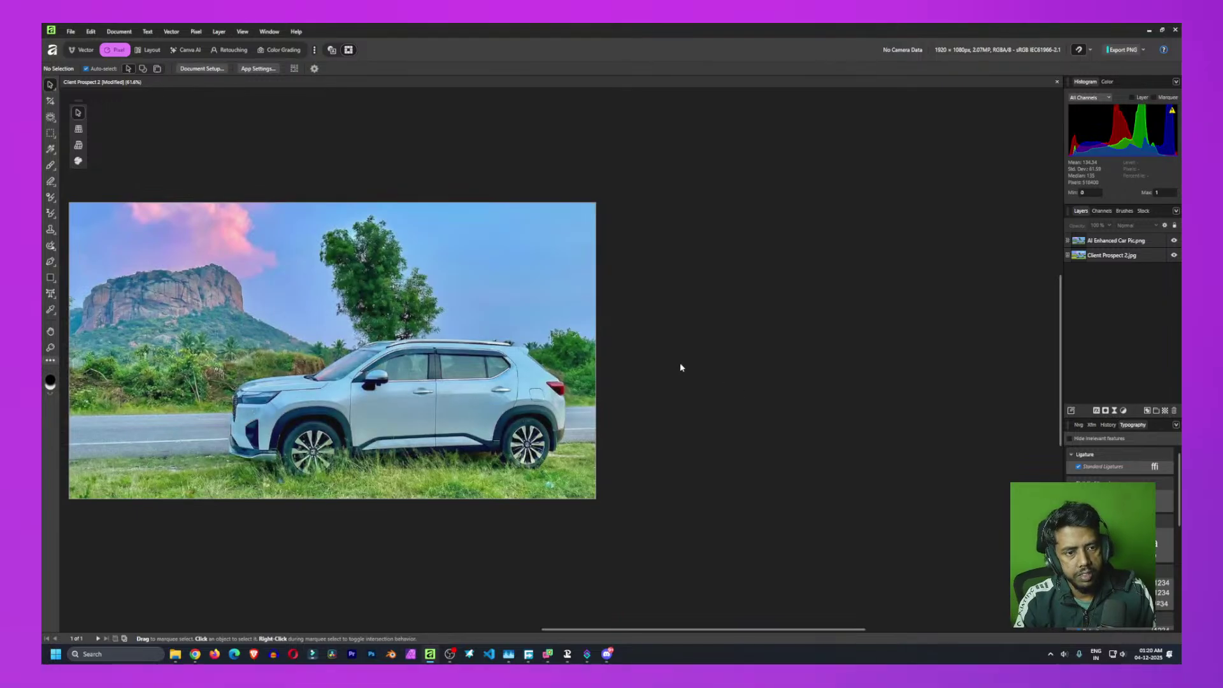
{"action": "left_click", "coordinate": [1175, 242]}
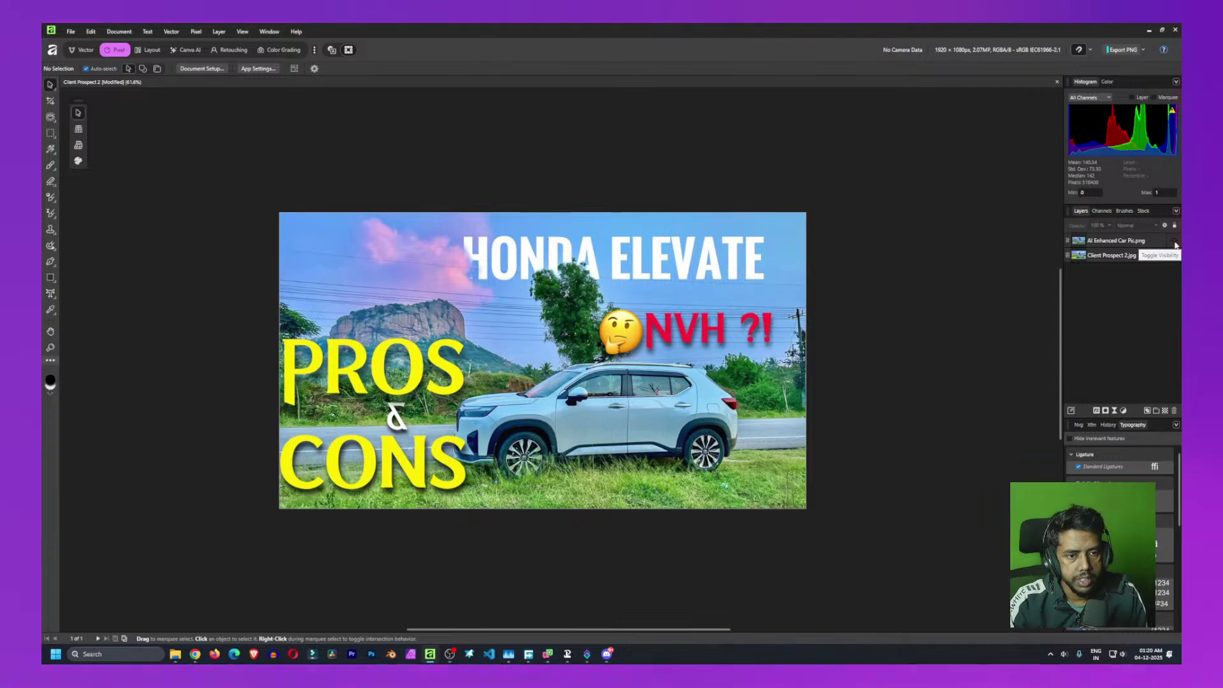
{"action": "left_click", "coordinate": [1175, 241]}
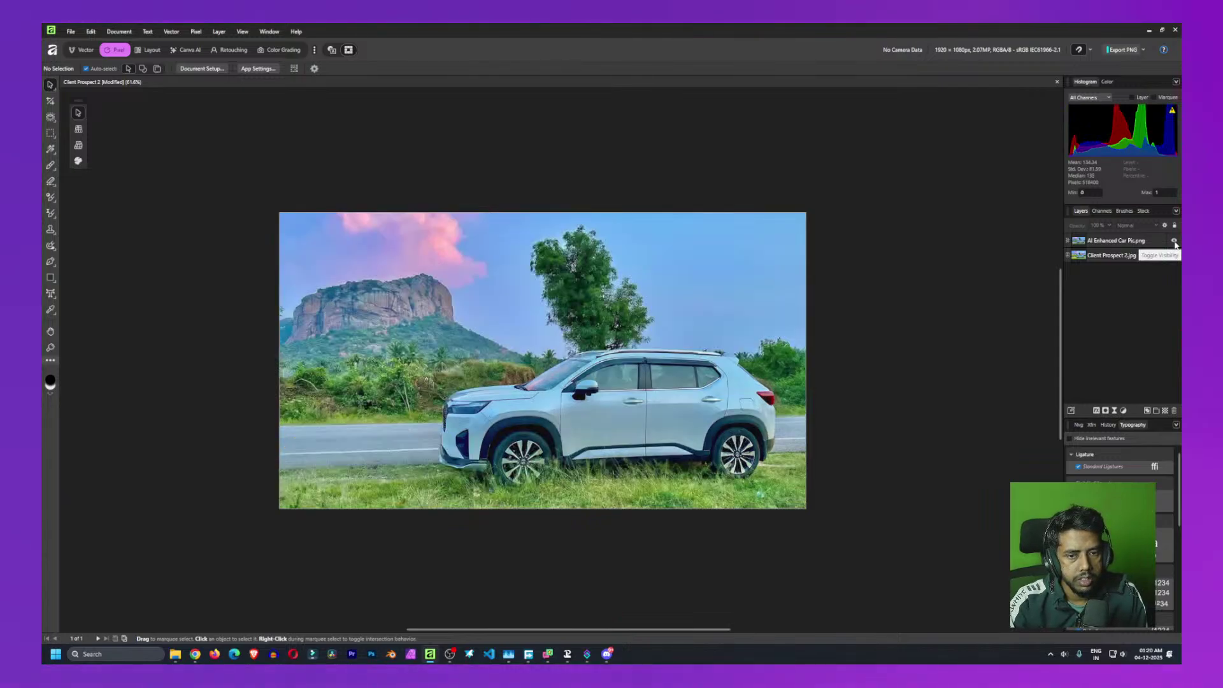
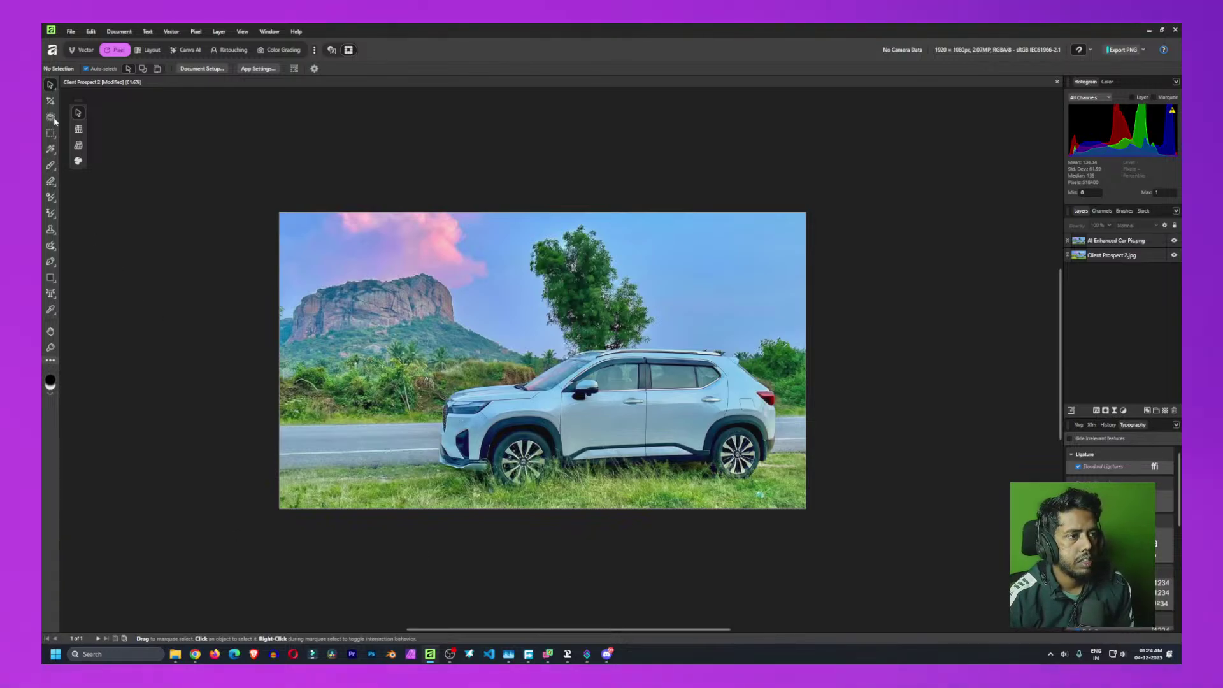
Duplicate the AI Enhanced Car Pic.png layer
{"action": "left_click", "coordinate": [1118, 244]}
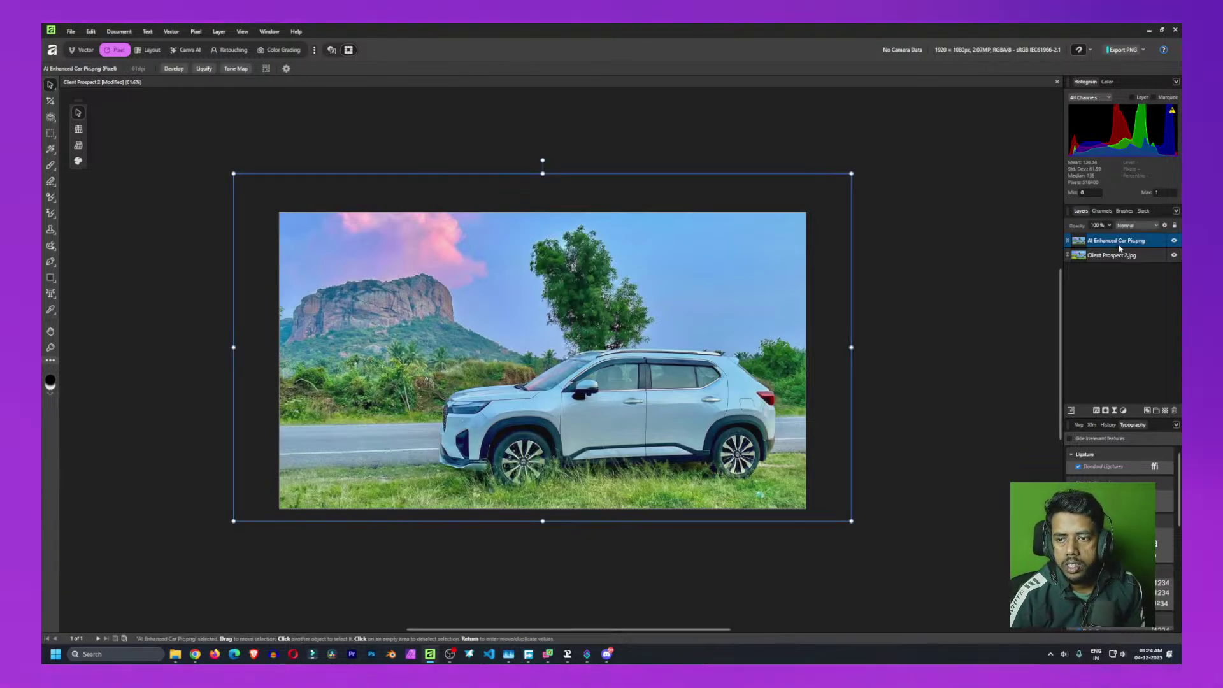
{"action": "right_click", "coordinate": [1118, 243]}
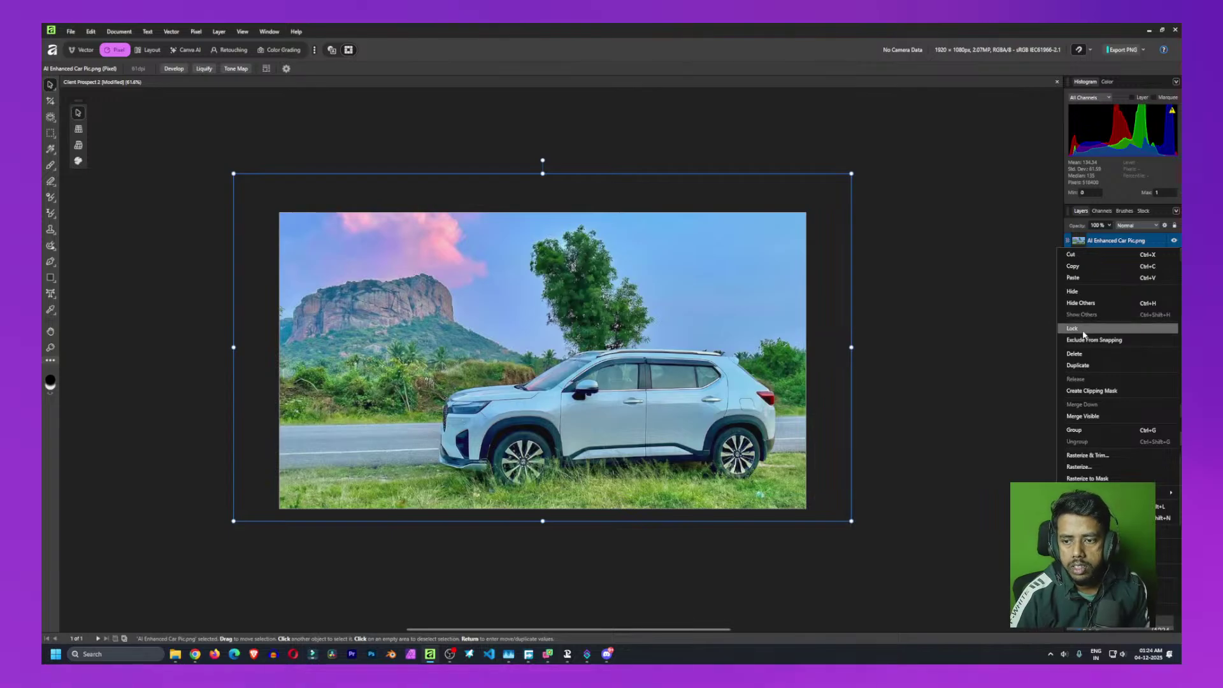
{"action": "left_click", "coordinate": [1080, 365]}
{"action": "left_click", "coordinate": [1095, 341]}
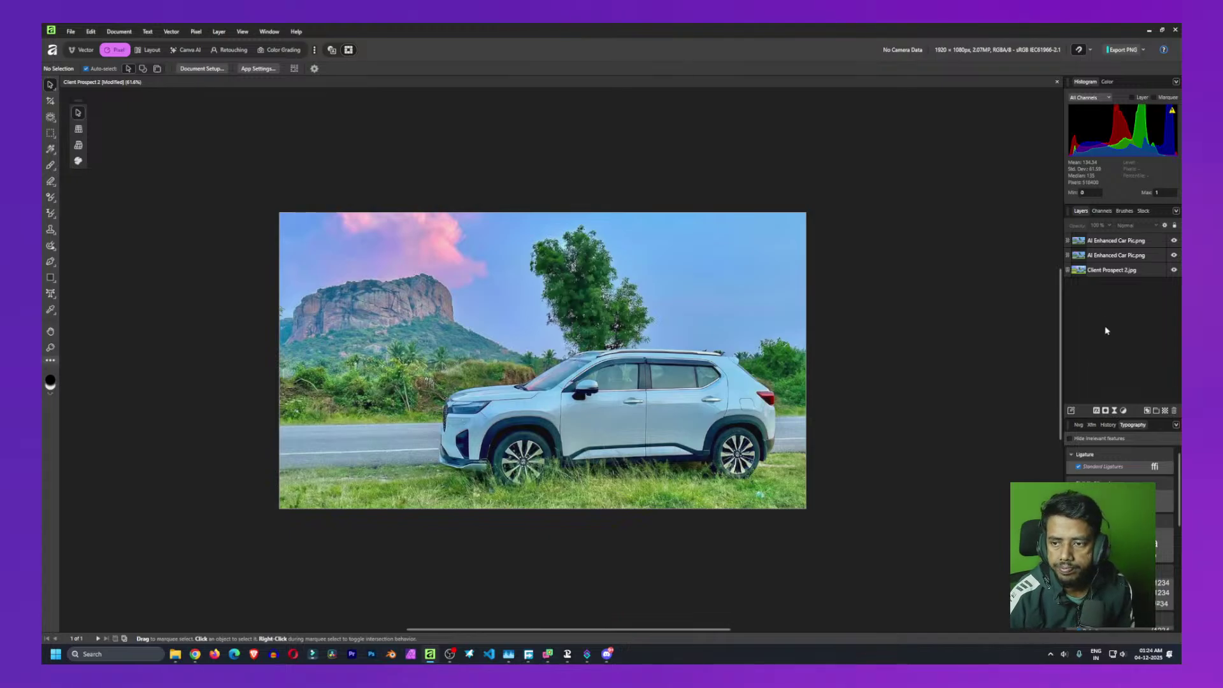
Select the whole car on the upper AI Enhanced Car Pic.png copy with the Object Selection tool and check the selection outline
{"action": "left_click", "coordinate": [1112, 243]}
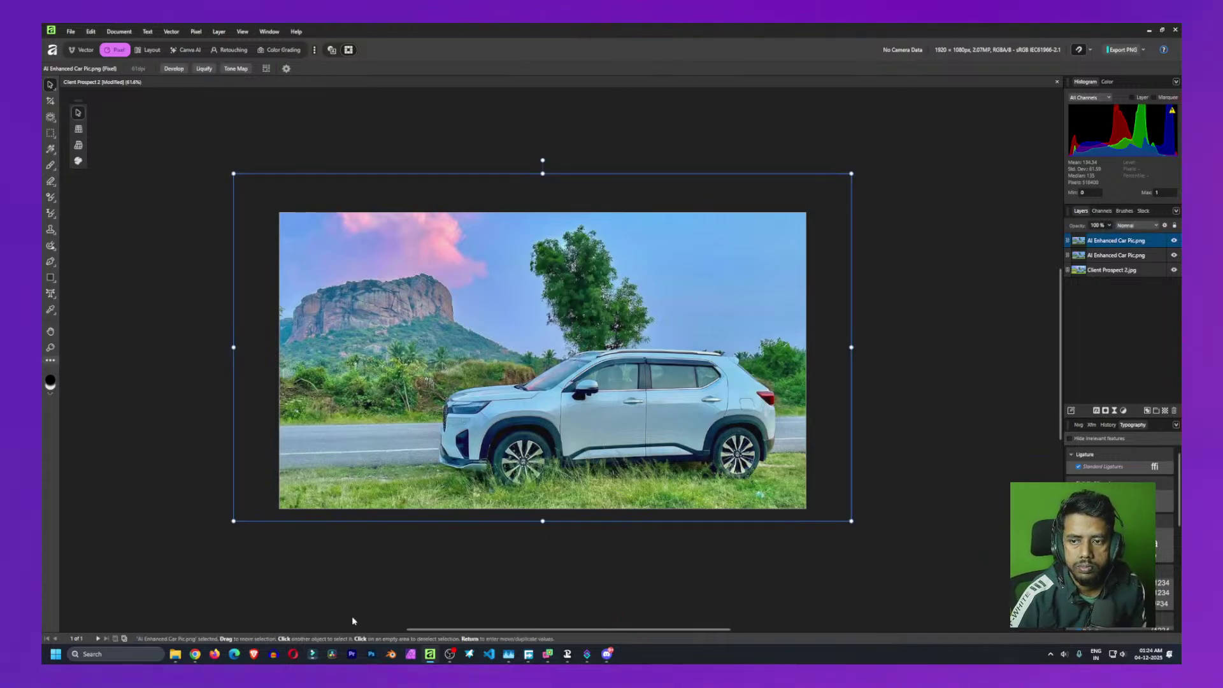
{"action": "left_click", "coordinate": [50, 119]}
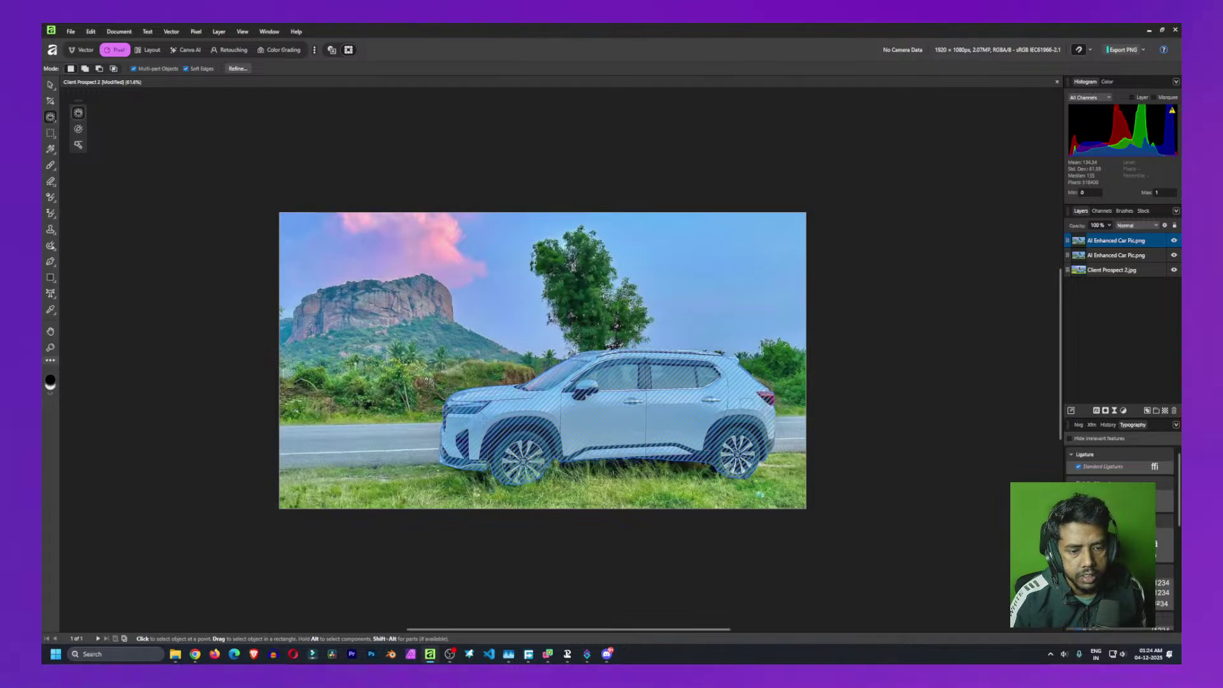
{"action": "left_click", "coordinate": [482, 420]}
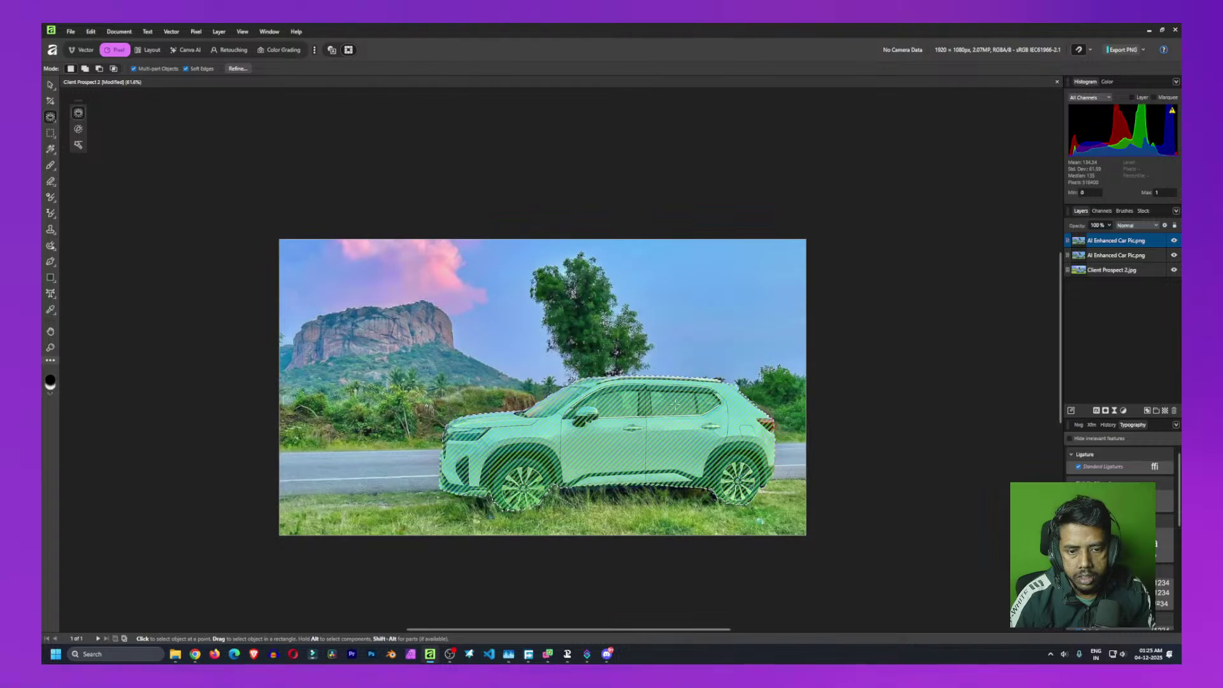
{"action": "scroll", "coordinate": [675, 403], "scroll_direction": "up", "scroll_amount": 5}
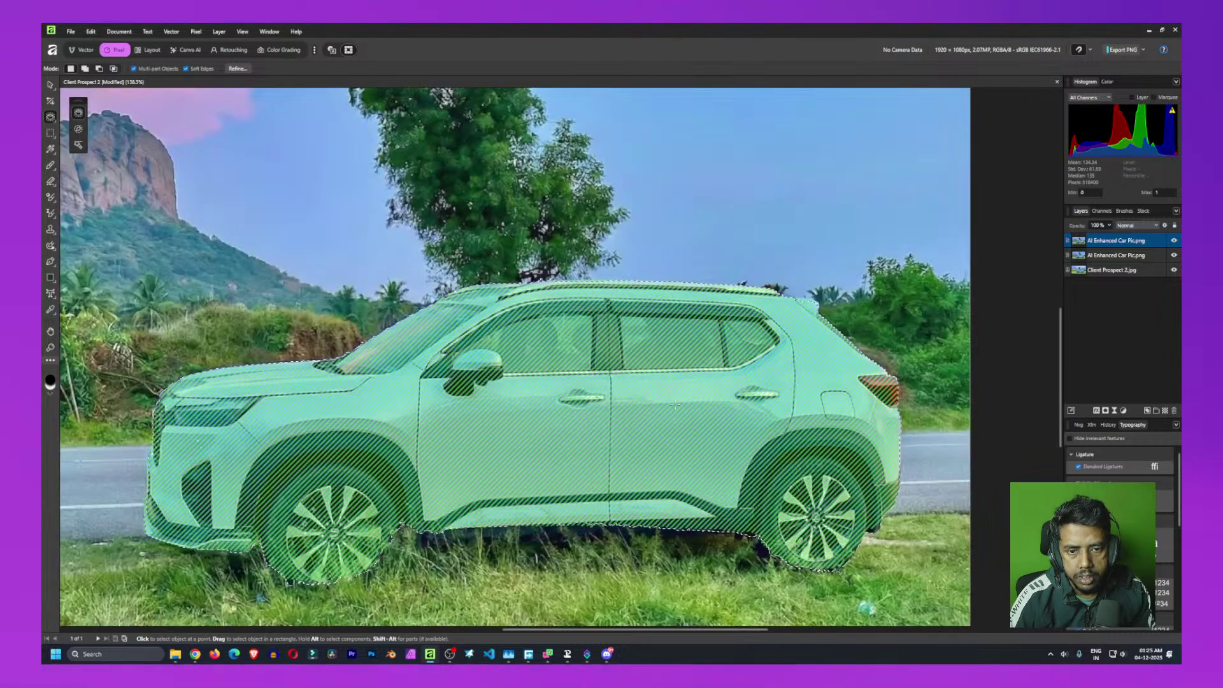
{"action": "scroll", "coordinate": [675, 403], "scroll_direction": "up", "scroll_amount": 3}
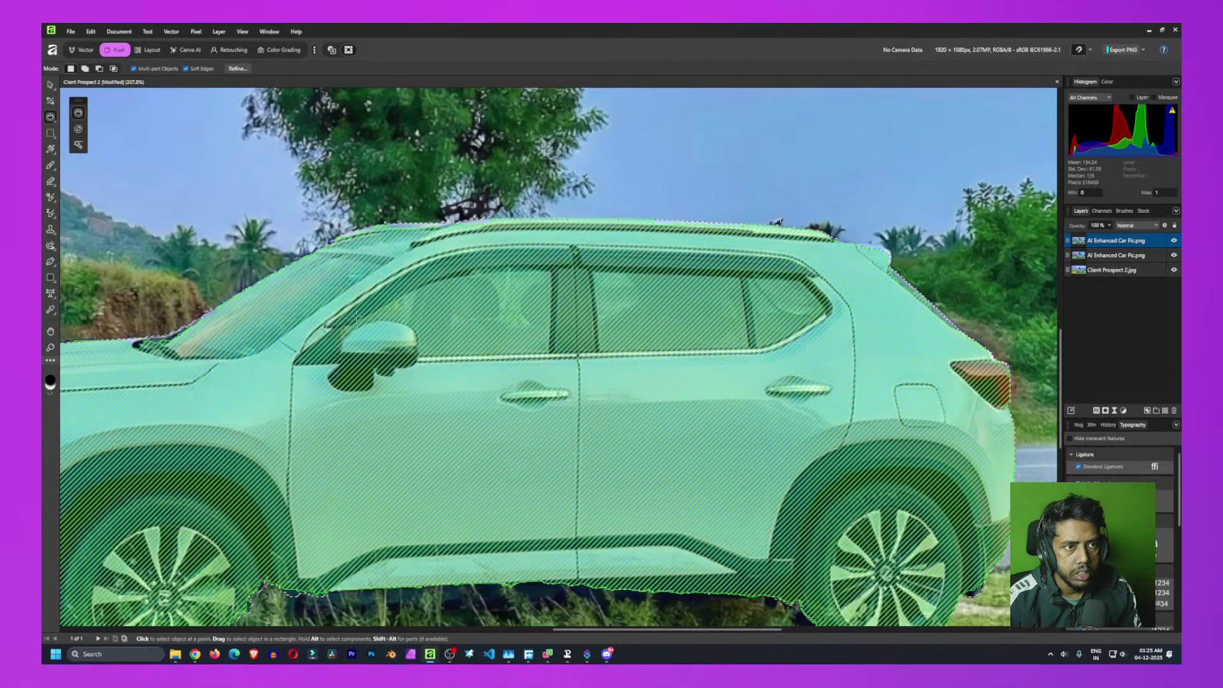
Open Refine Selection for the car and inspect the overlay mask along its front wheel and front bumper edges
{"action": "left_click", "coordinate": [237, 68]}
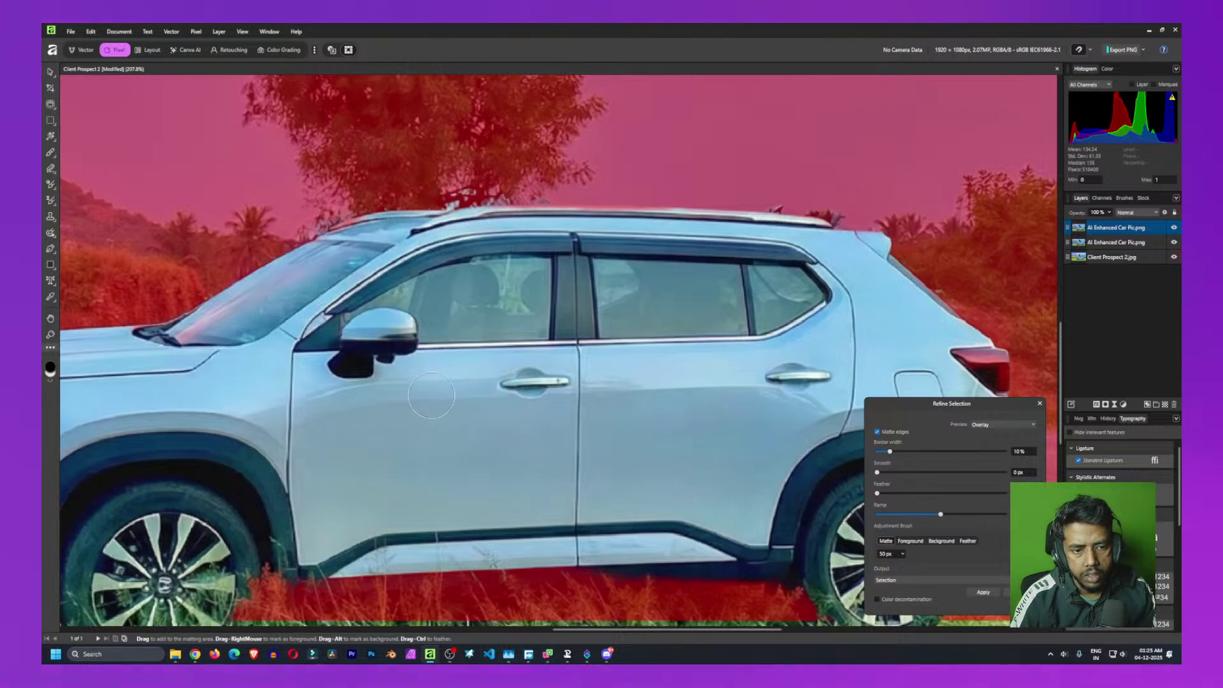
{"action": "mouse_move", "coordinate": [425, 405]}
{"action": "left_mouse_down"}
{"action": "mouse_move", "coordinate": [682, 297]}
{"action": "mouse_move", "coordinate": [739, 231]}
{"action": "mouse_move", "coordinate": [740, 261]}
{"action": "left_mouse_up"}
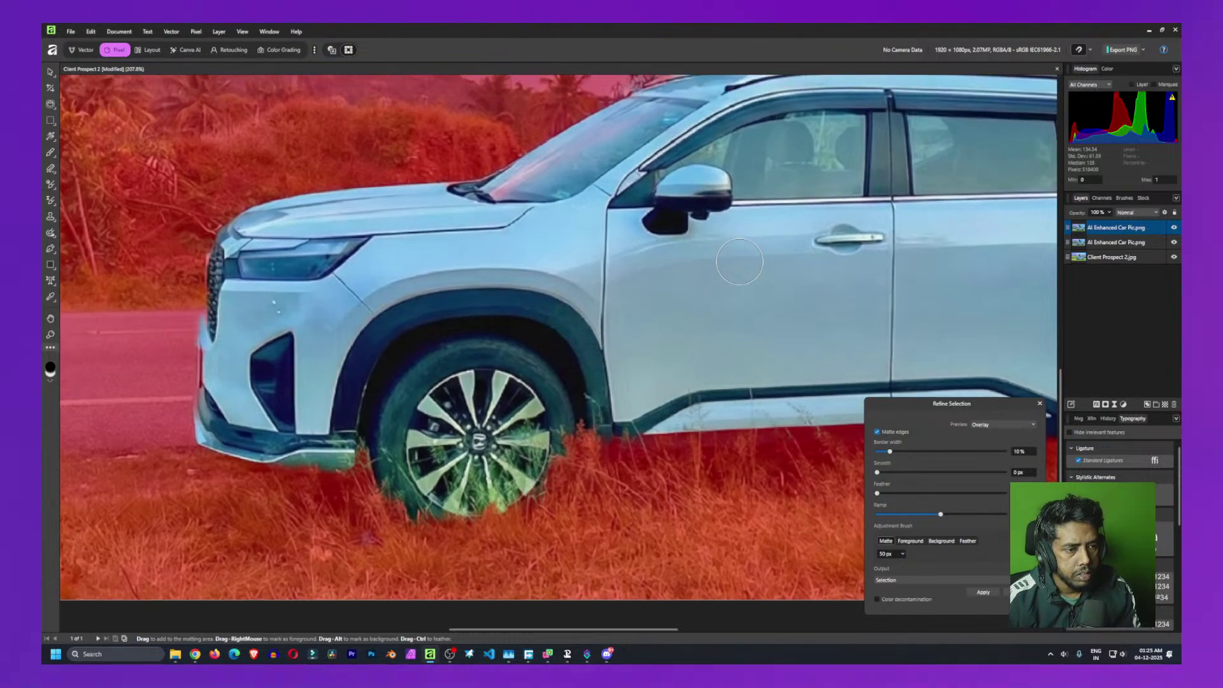
{"action": "scroll", "coordinate": [739, 261], "scroll_direction": "left", "scroll_amount": 3}
{"action": "scroll", "coordinate": [739, 262], "scroll_direction": "down", "scroll_amount": 1}
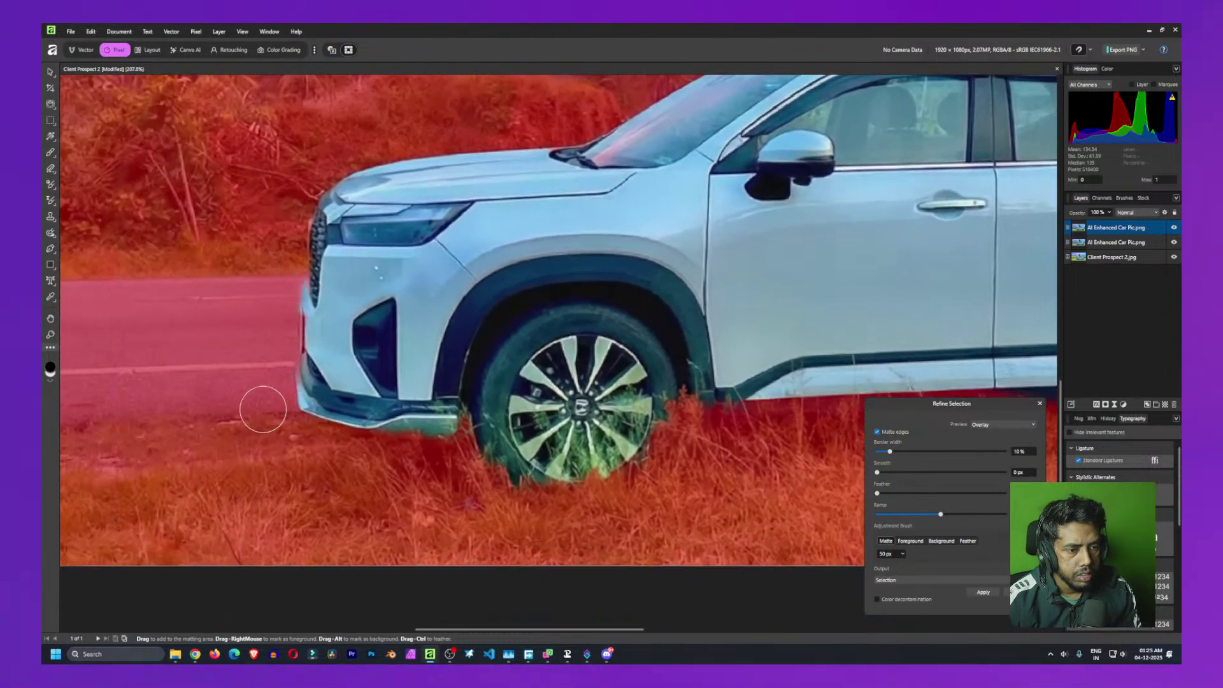
{"action": "scroll", "coordinate": [373, 363], "scroll_direction": "up", "scroll_amount": 3}
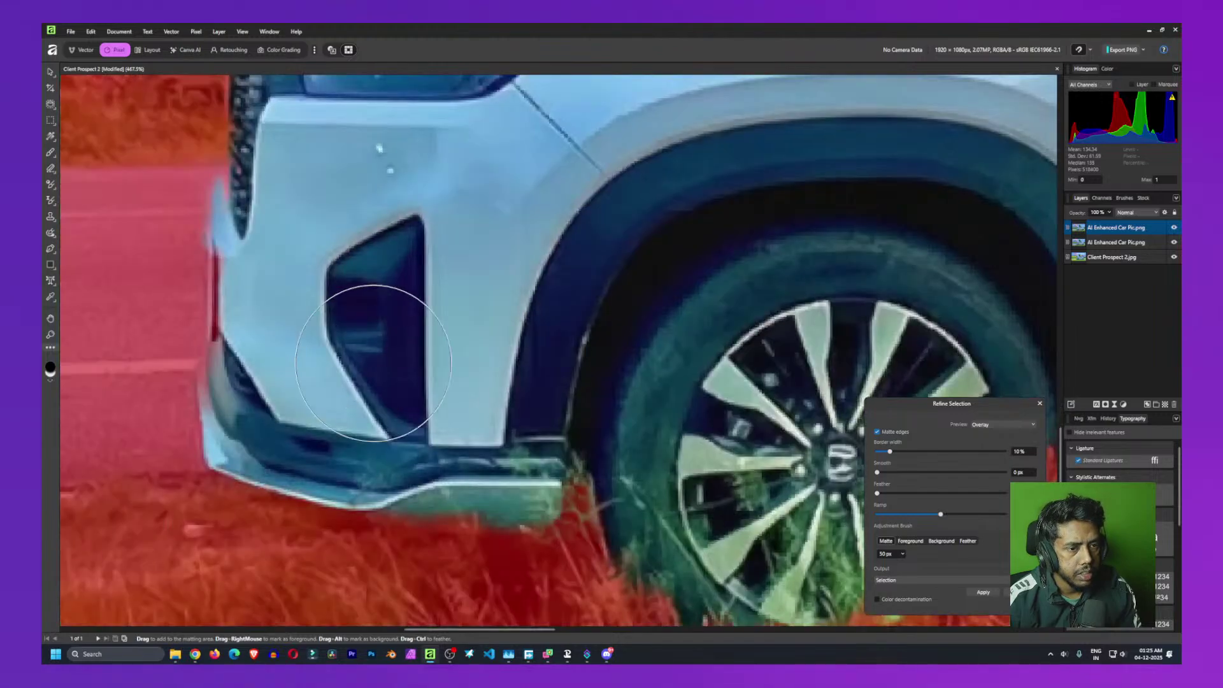
{"action": "scroll", "coordinate": [373, 363], "scroll_direction": "down", "scroll_amount": 2}
{"action": "scroll", "coordinate": [642, 390], "scroll_direction": "up", "scroll_amount": 2}
{"action": "left_click_drag", "start_coordinate": [642, 391], "coordinate": [772, 451]}
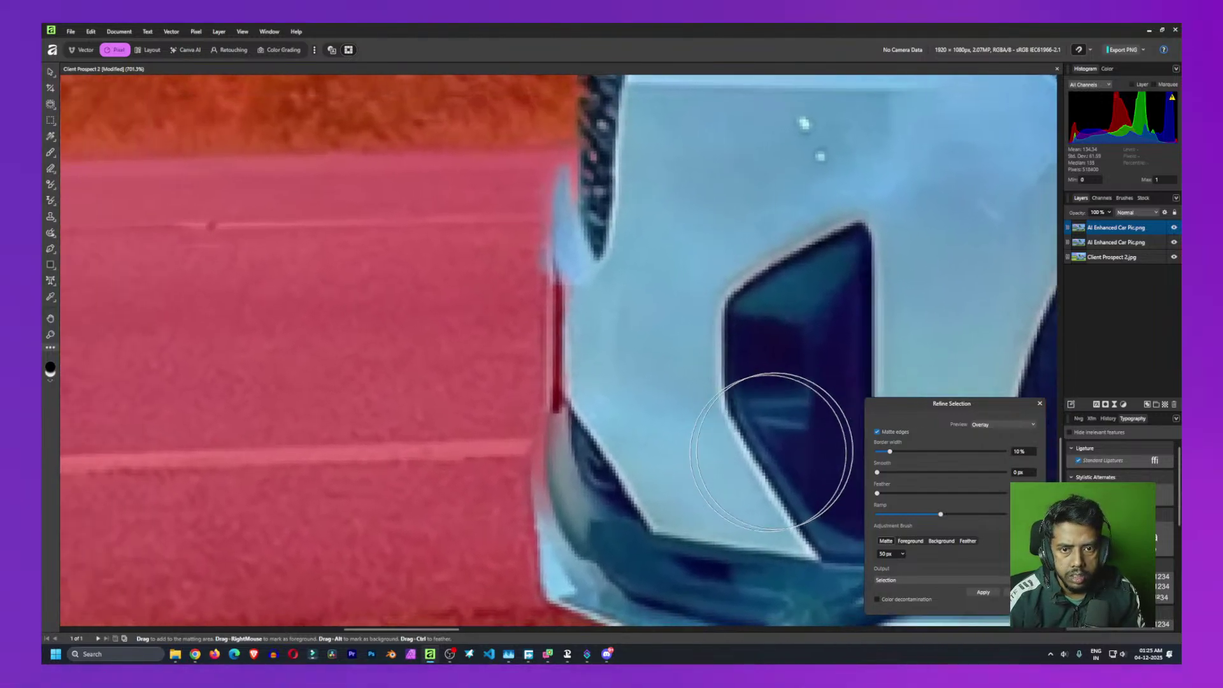
{"action": "scroll", "coordinate": [772, 451], "scroll_direction": "down", "scroll_amount": 1}
{"action": "scroll", "coordinate": [628, 437], "scroll_direction": "up", "scroll_amount": 1}
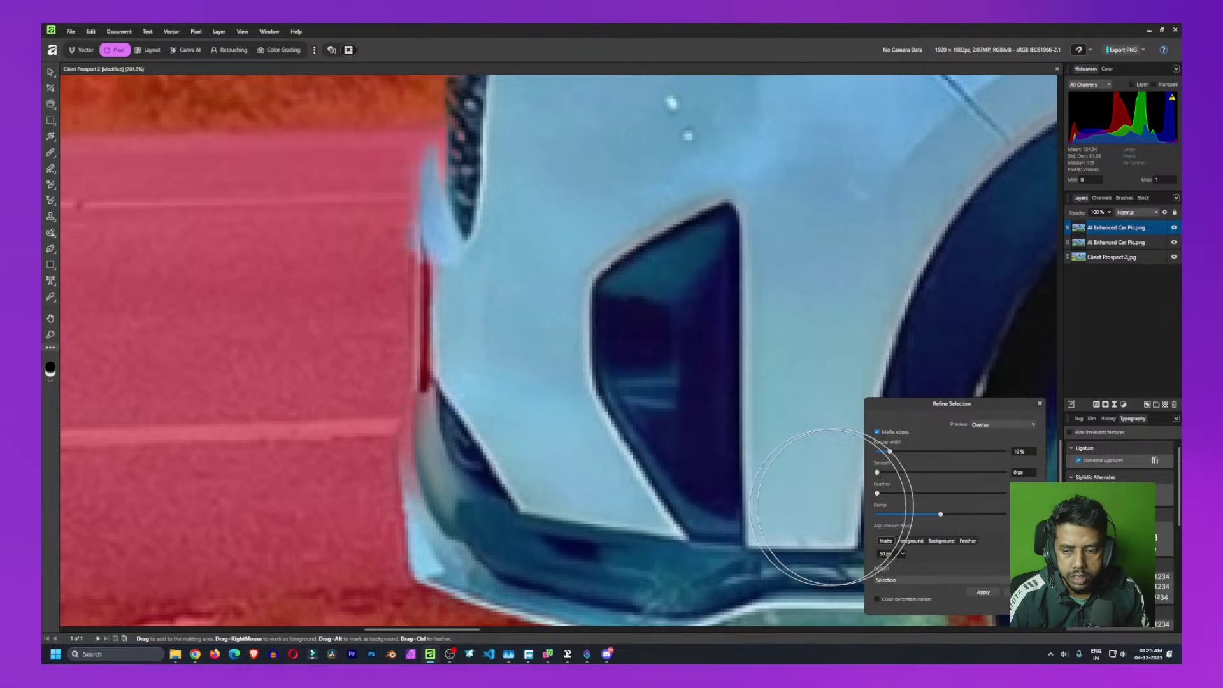
Paint the missing strip along the front bumper's outer edge into the car selection with the Foreground adjustment brush at 25 px
{"action": "left_click", "coordinate": [910, 541]}
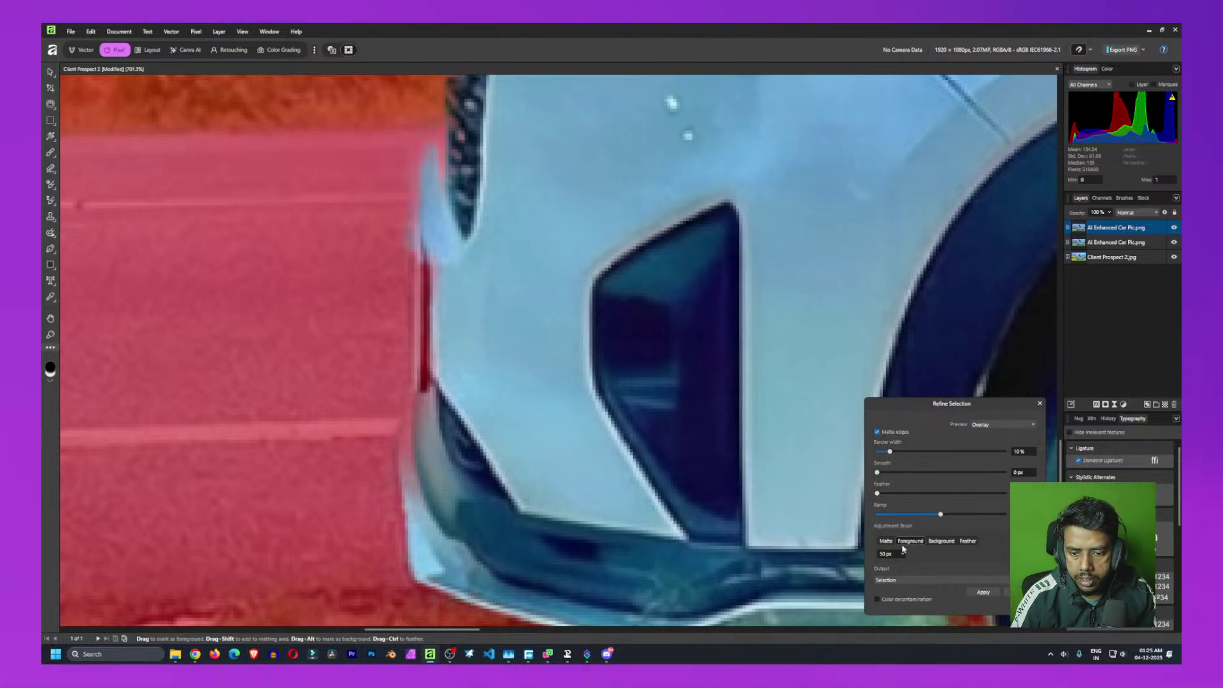
{"action": "left_click_drag", "start_coordinate": [498, 365], "coordinate": [519, 491]}
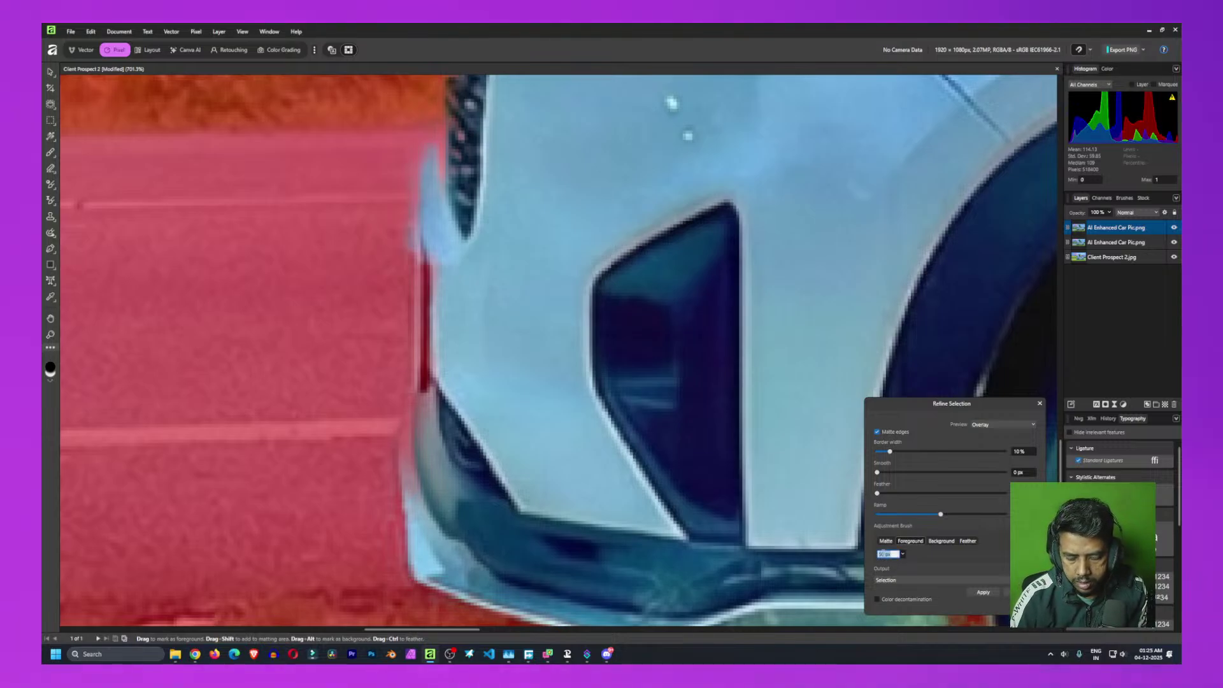
{"action": "type", "text": "5"}
{"action": "key", "text": "Return"}
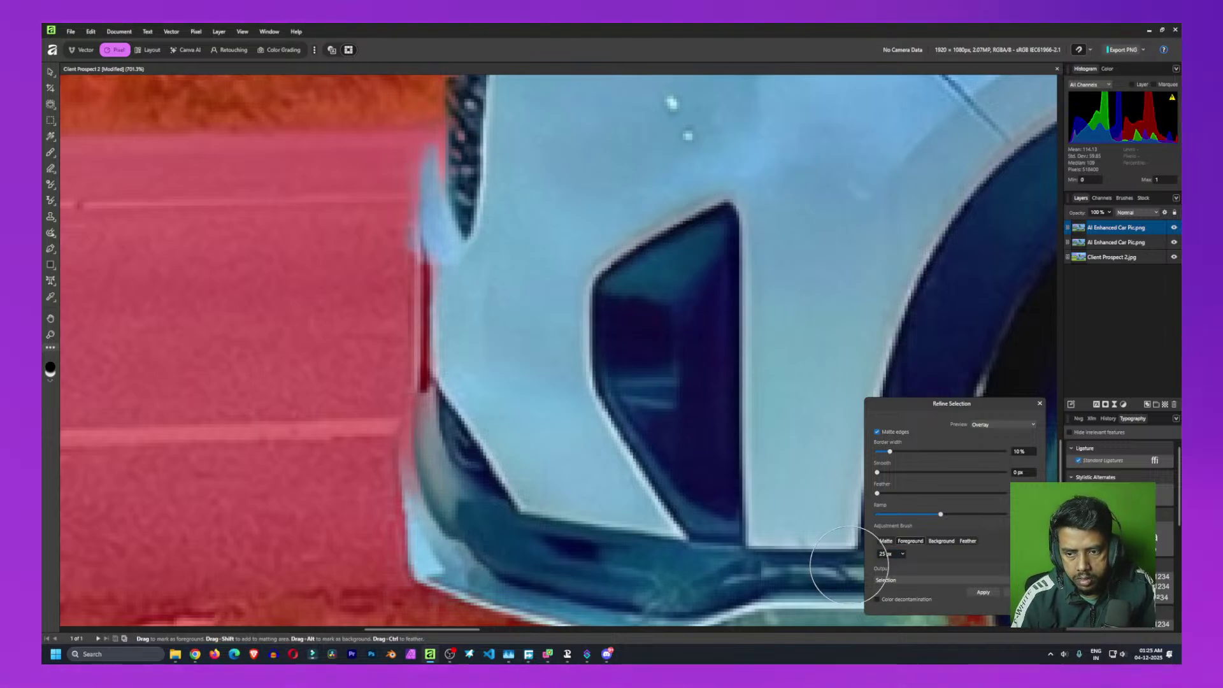
{"action": "mouse_move", "coordinate": [450, 414]}
{"action": "left_mouse_down"}
{"action": "mouse_move", "coordinate": [450, 465]}
{"action": "mouse_move", "coordinate": [436, 369]}
{"action": "left_mouse_up"}
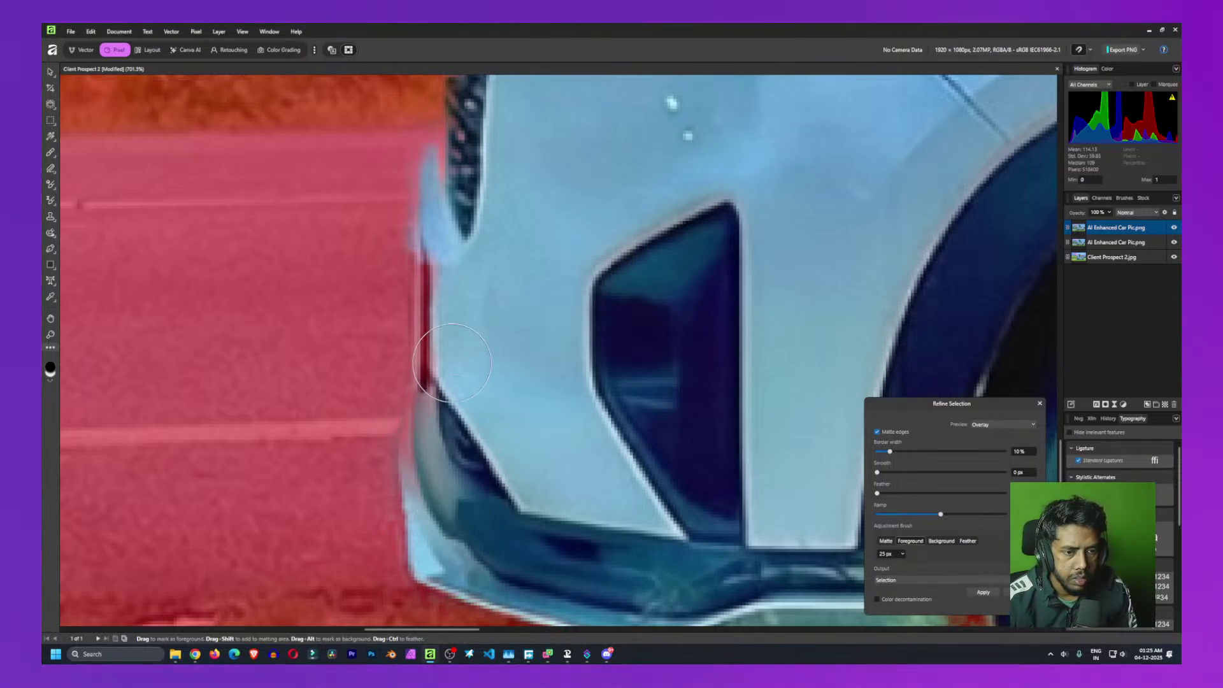
{"action": "mouse_move", "coordinate": [475, 421]}
{"action": "left_mouse_down"}
{"action": "mouse_move", "coordinate": [438, 287]}
{"action": "mouse_move", "coordinate": [436, 300]}
{"action": "left_mouse_up"}
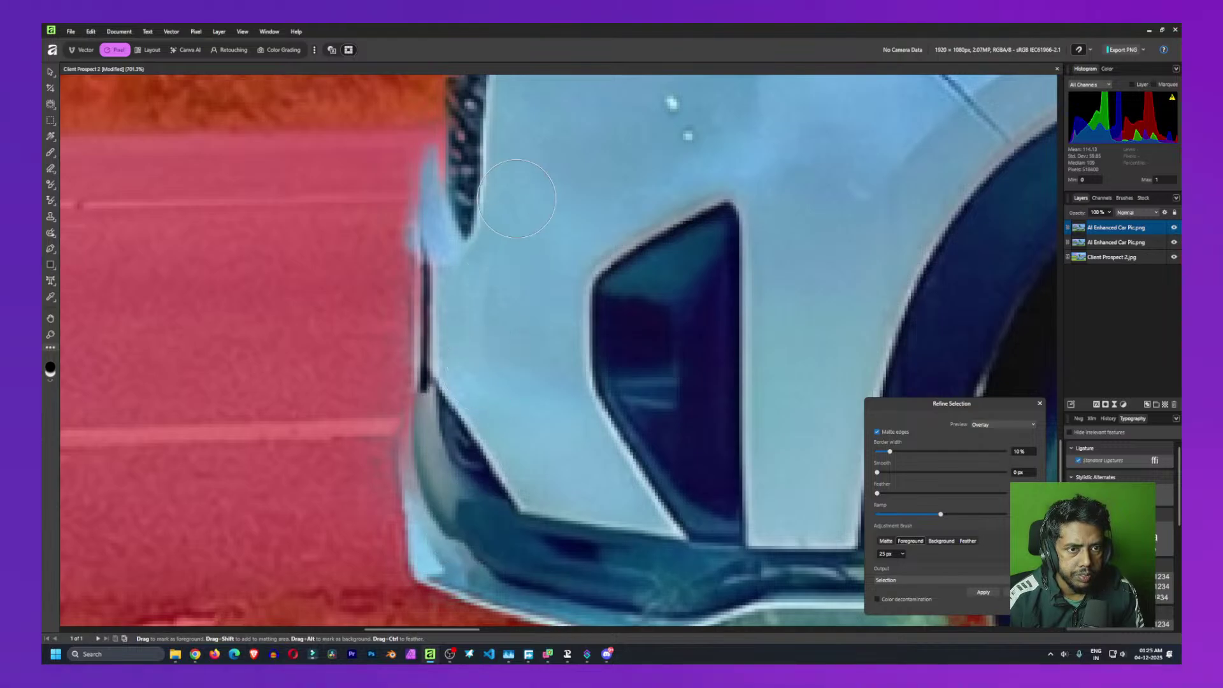
Paint the upper front grille edge beside the headlight into the car selection with the Foreground adjustment brush
{"action": "scroll", "coordinate": [517, 198], "scroll_direction": "down", "scroll_amount": 3}
{"action": "scroll", "coordinate": [509, 531], "scroll_direction": "up", "scroll_amount": 3}
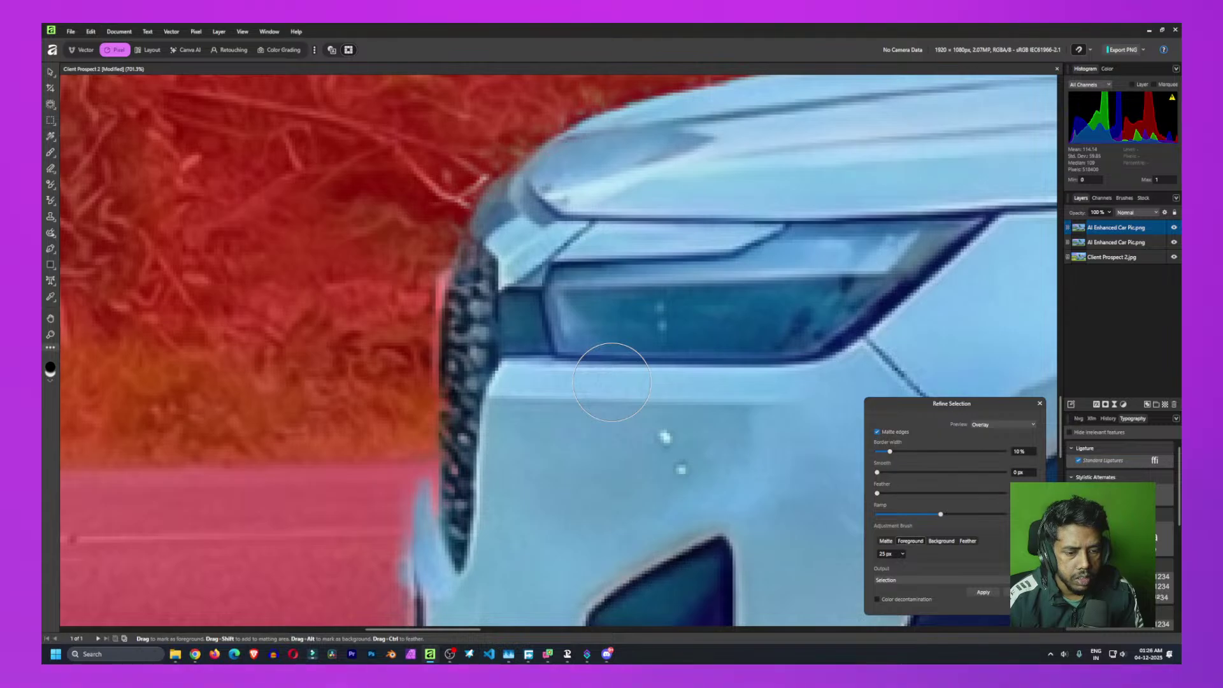
{"action": "left_click_drag", "start_coordinate": [612, 382], "coordinate": [587, 60]}
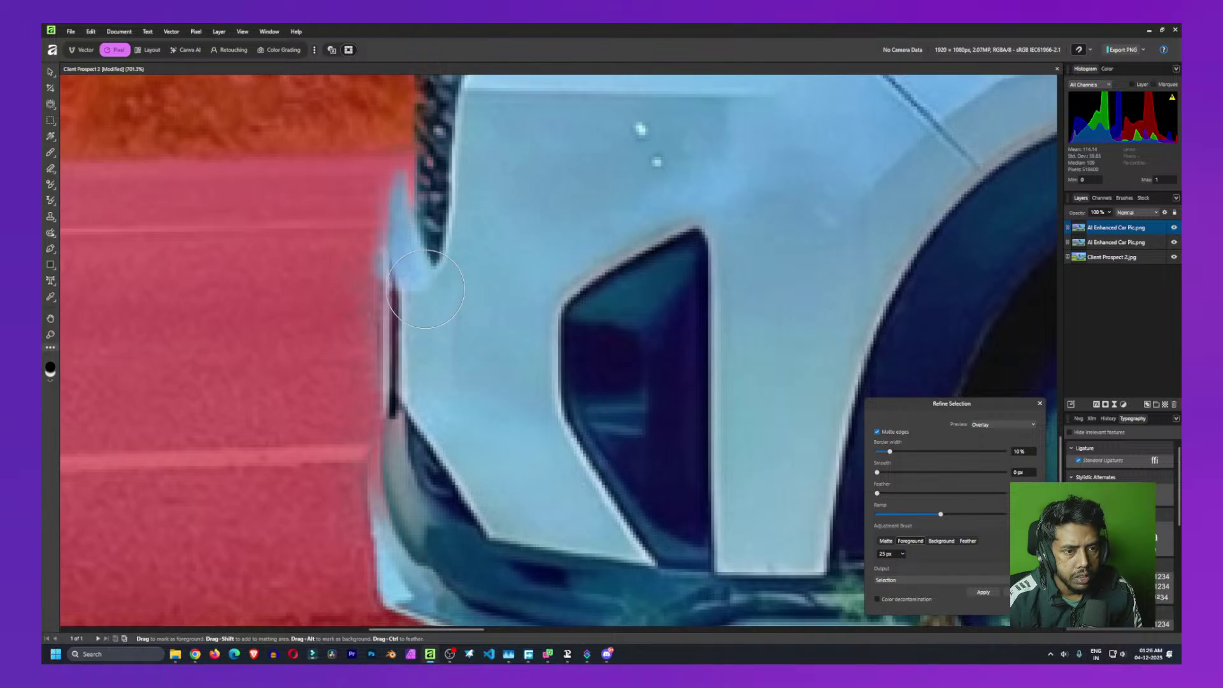
{"action": "scroll", "coordinate": [426, 289], "scroll_direction": "down", "scroll_amount": 3}
{"action": "scroll", "coordinate": [567, 191], "scroll_direction": "up", "scroll_amount": 5}
{"action": "scroll", "coordinate": [506, 402], "scroll_direction": "up", "scroll_amount": 2}
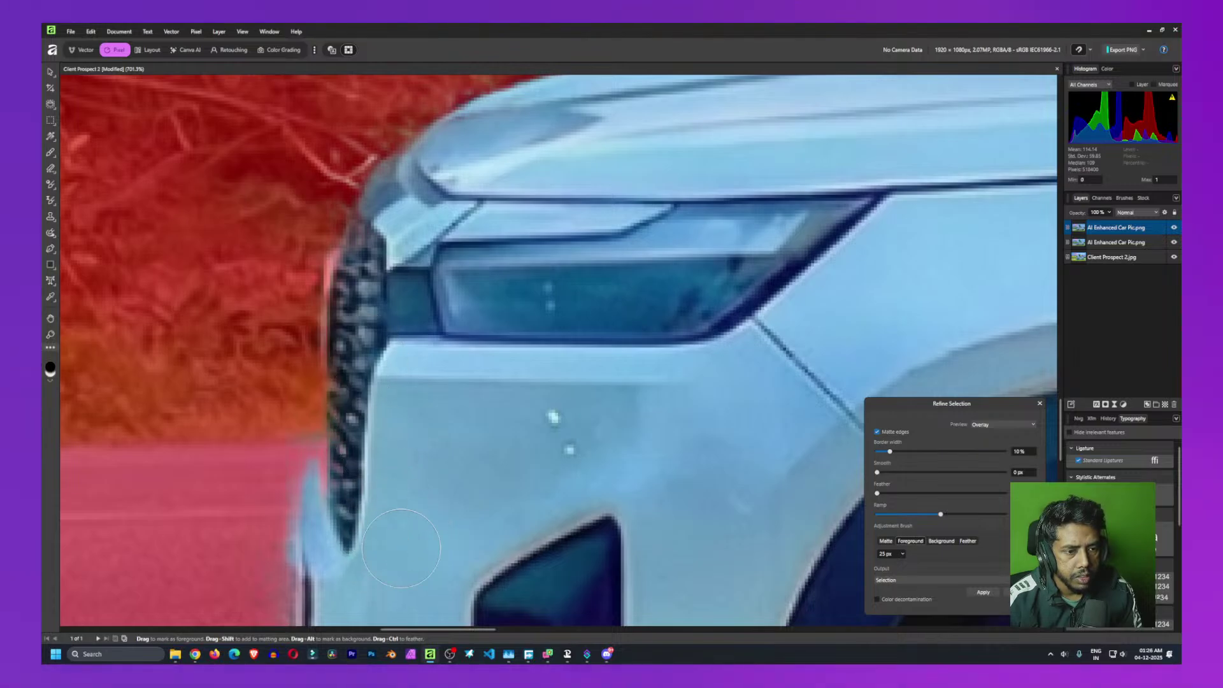
{"action": "left_click_drag", "start_coordinate": [372, 285], "coordinate": [382, 259]}
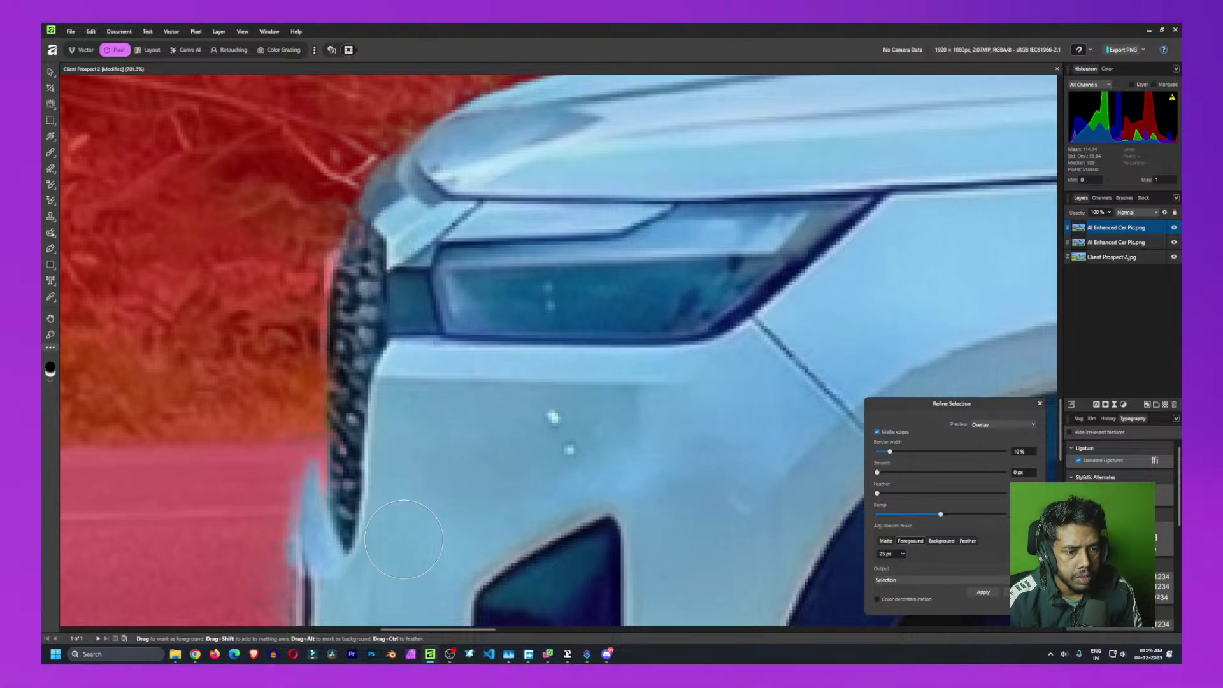
Paint the front end of the roof rail above the windscreen into the car selection with the Foreground brush
{"action": "scroll", "coordinate": [477, 305], "scroll_direction": "right", "scroll_amount": 6}
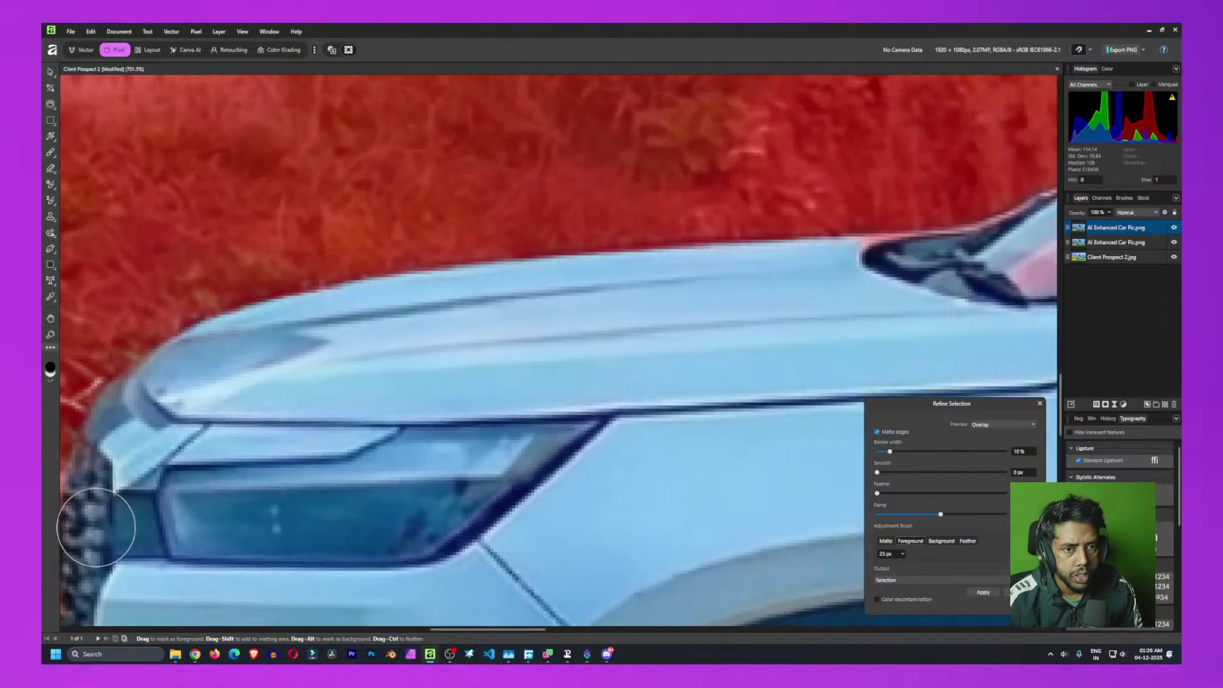
{"action": "scroll", "coordinate": [847, 188], "scroll_direction": "right", "scroll_amount": 8}
{"action": "scroll", "coordinate": [847, 188], "scroll_direction": "up", "scroll_amount": 5}
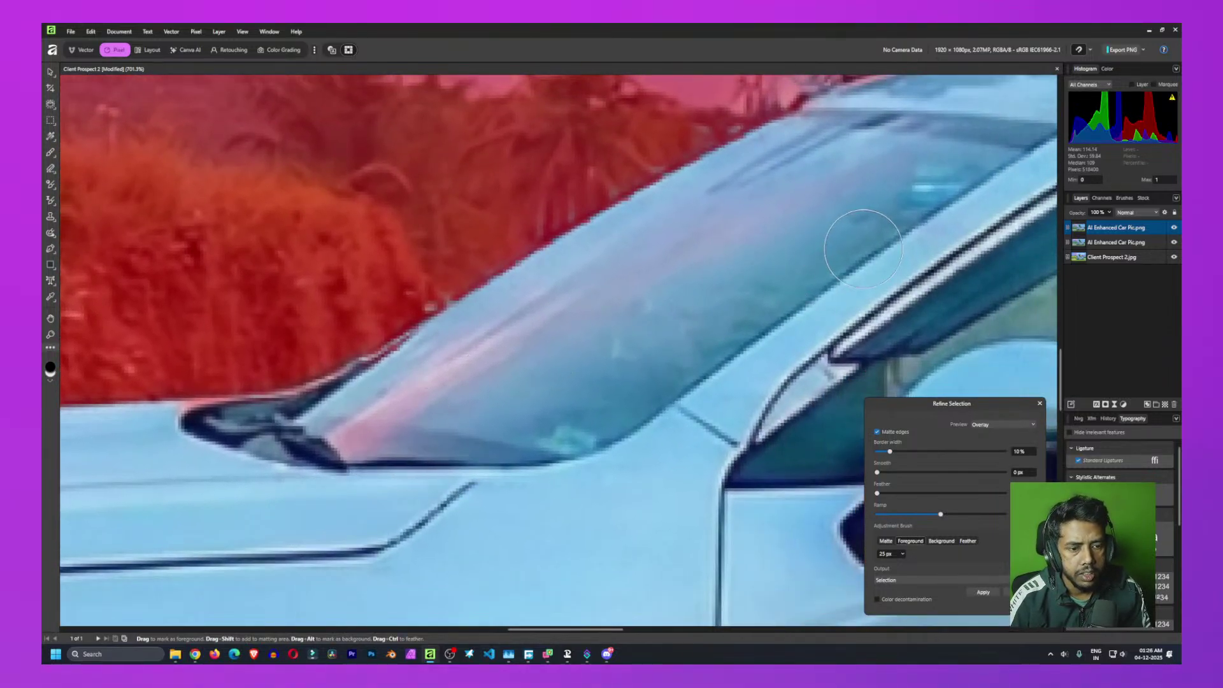
{"action": "left_click_drag", "start_coordinate": [873, 246], "coordinate": [260, 551]}
{"action": "scroll", "coordinate": [260, 551], "scroll_direction": "right", "scroll_amount": 3}
{"action": "scroll", "coordinate": [260, 551], "scroll_direction": "up", "scroll_amount": 1}
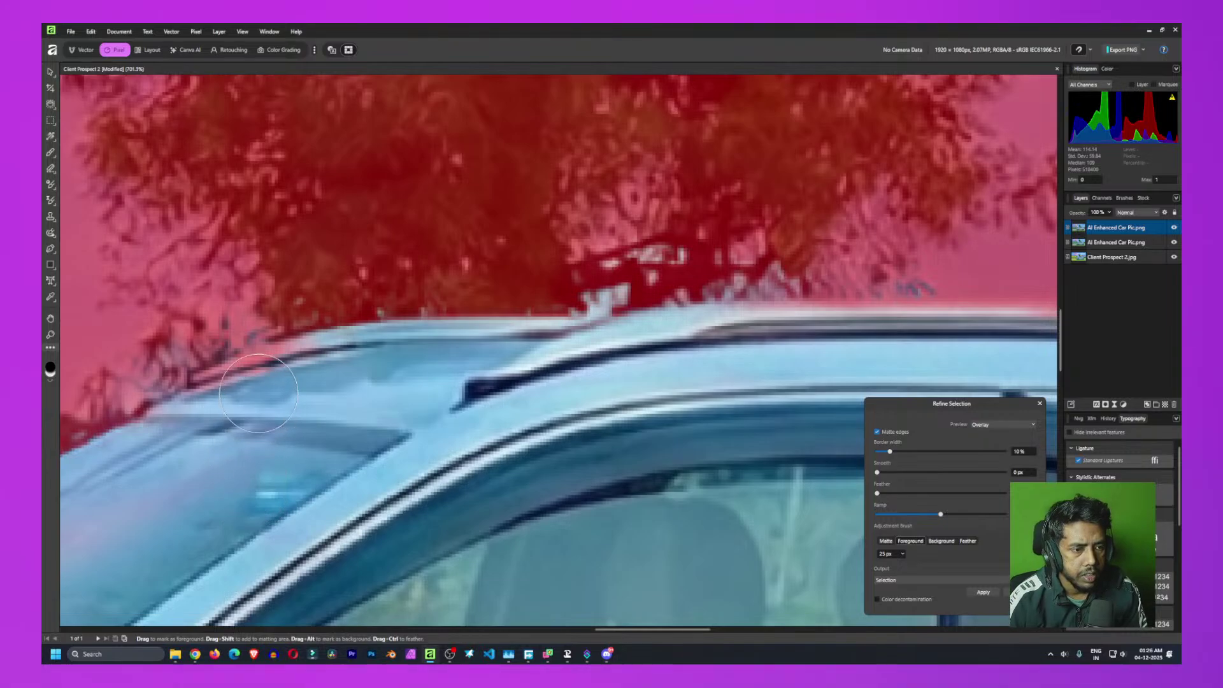
{"action": "mouse_move", "coordinate": [259, 386]}
{"action": "left_mouse_down"}
{"action": "mouse_move", "coordinate": [251, 373]}
{"action": "mouse_move", "coordinate": [290, 379]}
{"action": "left_mouse_up"}
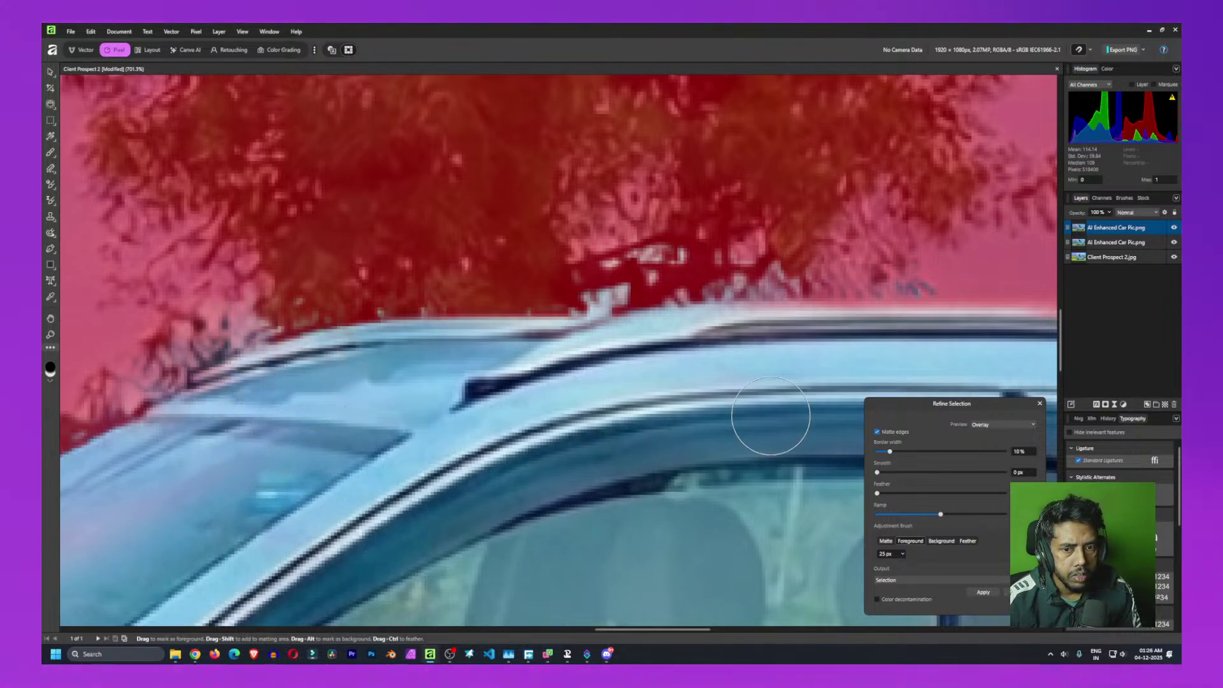
Paint the missing roof rail edge above the side windows into the car selection, continuing towards the rear of the rail
{"action": "scroll", "coordinate": [368, 382], "scroll_direction": "right", "scroll_amount": 5}
{"action": "scroll", "coordinate": [311, 322], "scroll_direction": "down", "scroll_amount": 2}
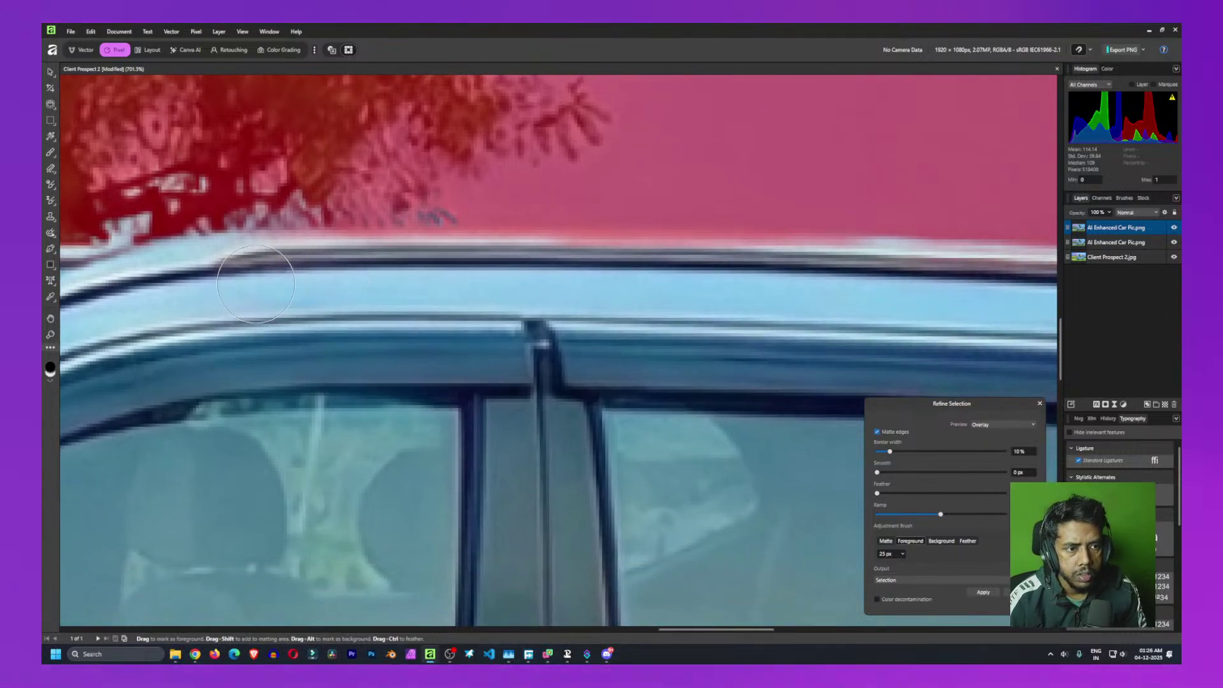
{"action": "left_click_drag", "start_coordinate": [280, 261], "coordinate": [968, 277]}
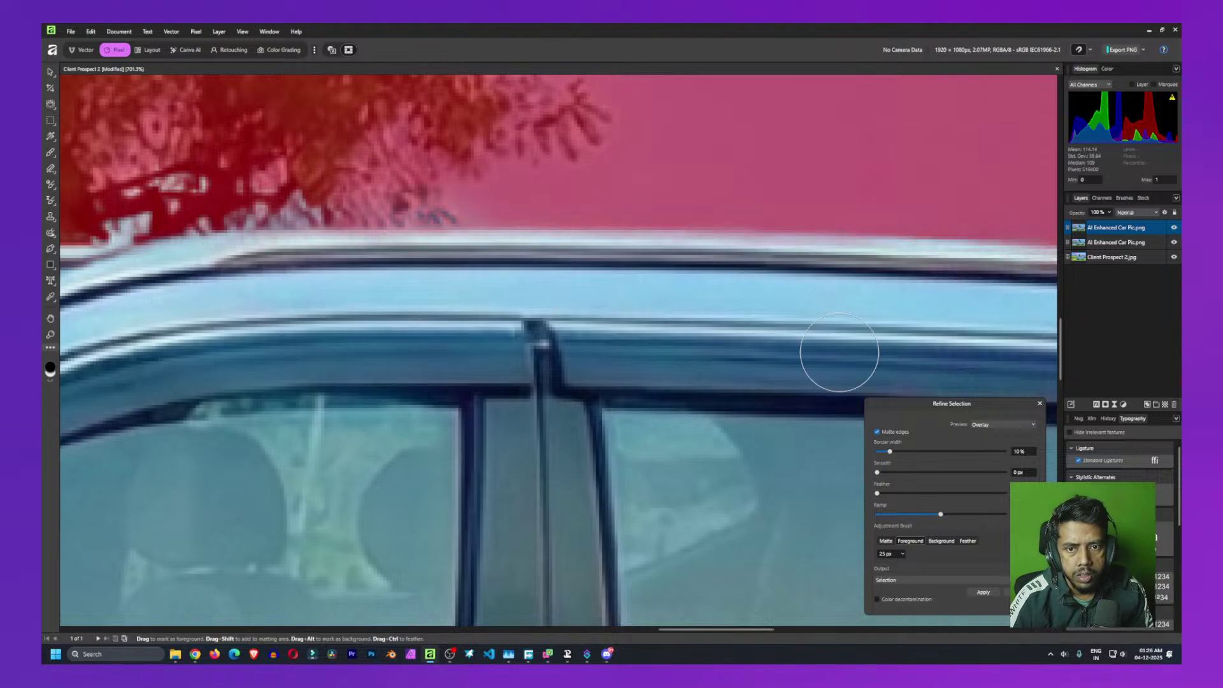
{"action": "scroll", "coordinate": [879, 341], "scroll_direction": "right", "scroll_amount": 5}
{"action": "scroll", "coordinate": [522, 286], "scroll_direction": "right", "scroll_amount": 5}
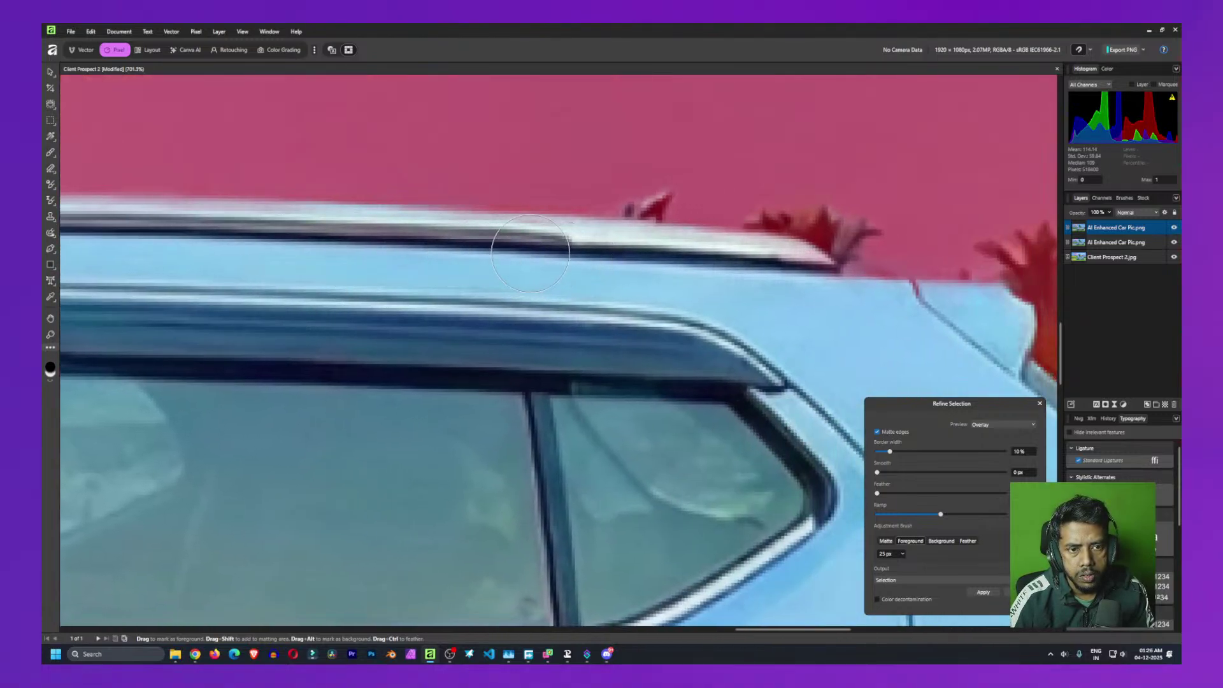
{"action": "left_click_drag", "start_coordinate": [516, 246], "coordinate": [660, 253]}
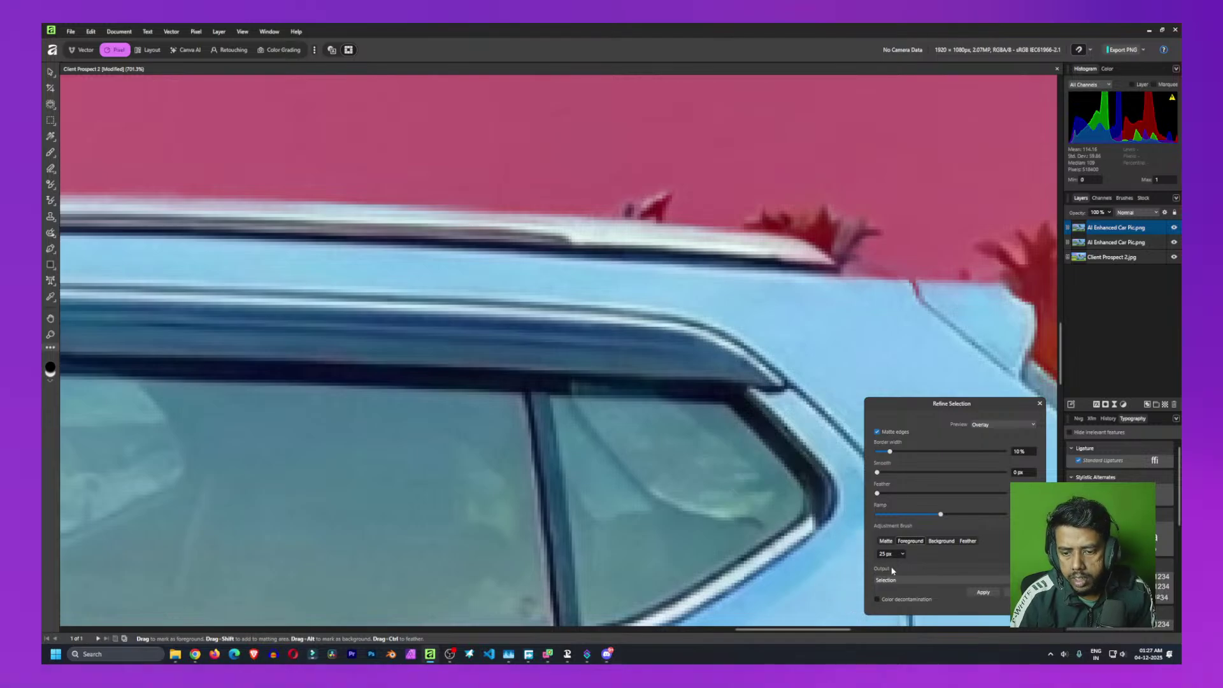
Preview the refined car selection as Transparent and return the preview to Overlay
{"action": "left_click", "coordinate": [992, 426]}
{"action": "left_click", "coordinate": [974, 475]}
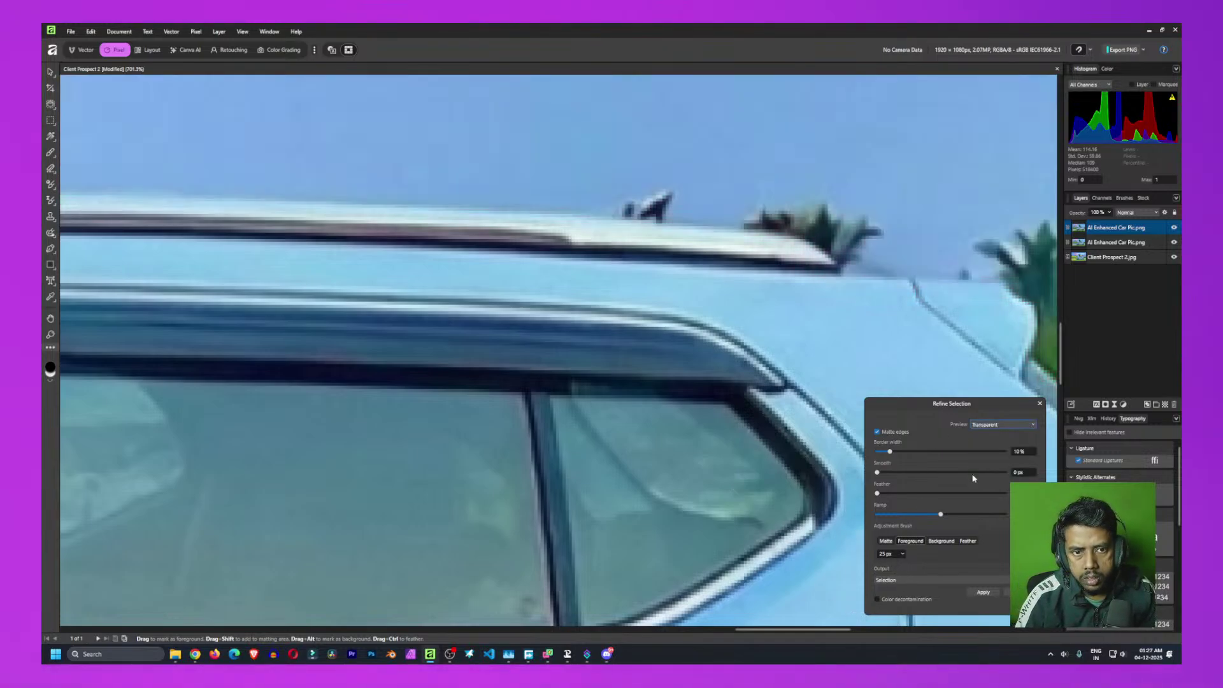
{"action": "left_click", "coordinate": [992, 431]}
{"action": "left_click", "coordinate": [990, 436]}
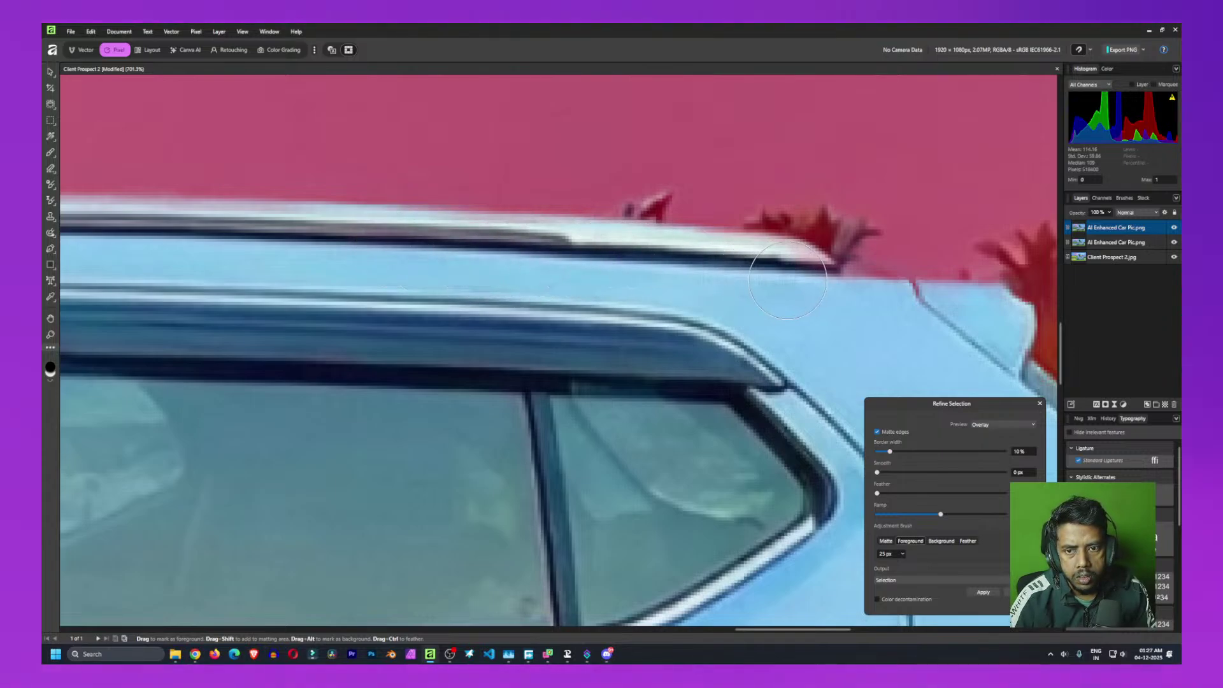
Inspect the overlay mask along the rear spoiler, tail light, rear bumper and rear wheel, and check the car as a whole
{"action": "left_click_drag", "start_coordinate": [773, 404], "coordinate": [263, 255]}
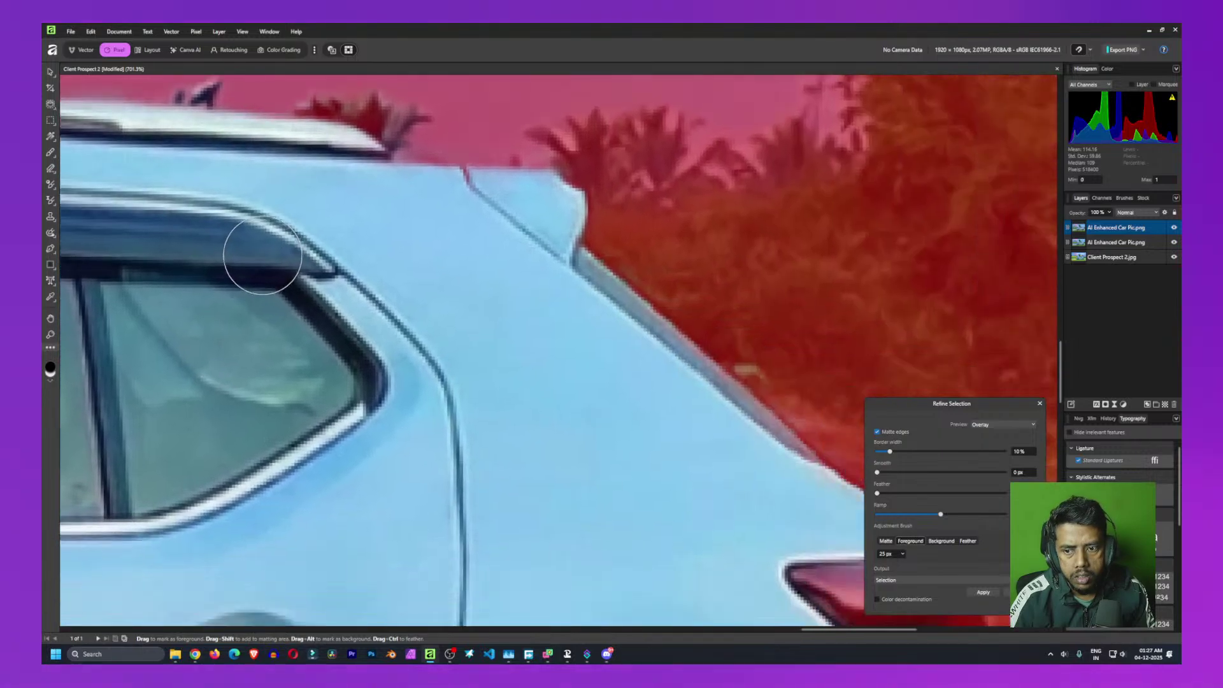
{"action": "scroll", "coordinate": [262, 255], "scroll_direction": "down", "scroll_amount": 5}
{"action": "scroll", "coordinate": [399, 238], "scroll_direction": "right", "scroll_amount": 3}
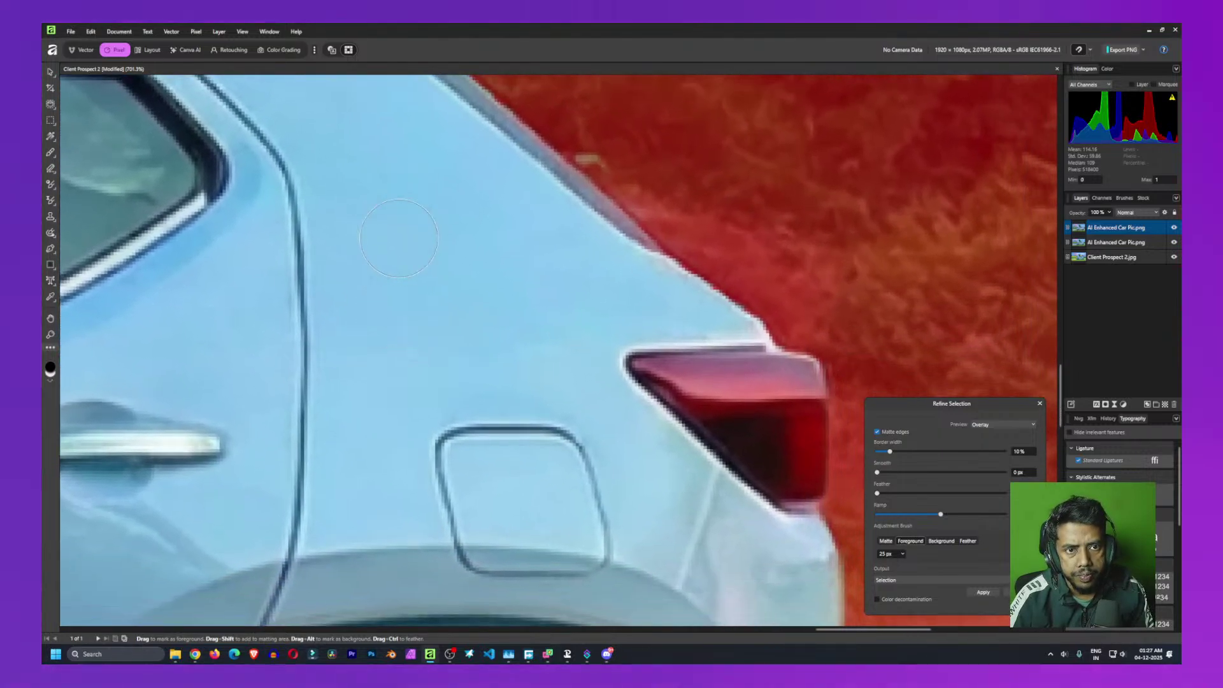
{"action": "scroll", "coordinate": [399, 239], "scroll_direction": "up", "scroll_amount": 5}
{"action": "scroll", "coordinate": [512, 361], "scroll_direction": "left", "scroll_amount": 3}
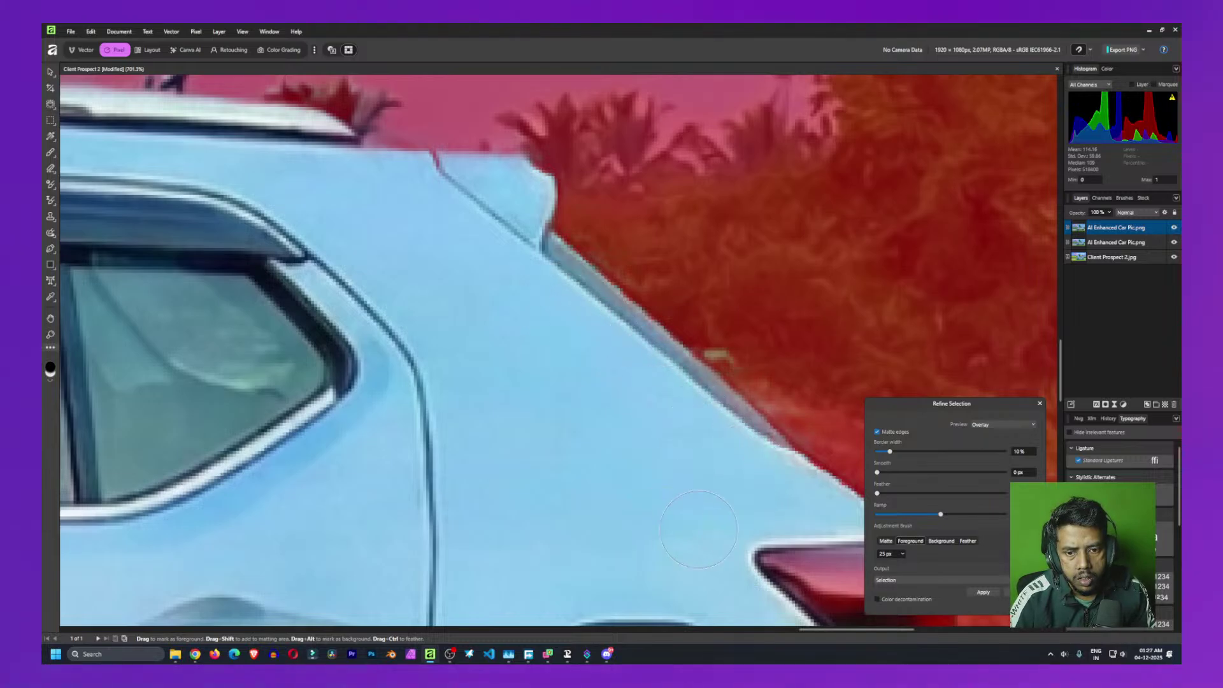
{"action": "scroll", "coordinate": [733, 477], "scroll_direction": "down", "scroll_amount": 4}
{"action": "scroll", "coordinate": [573, 382], "scroll_direction": "right", "scroll_amount": 3}
{"action": "scroll", "coordinate": [469, 463], "scroll_direction": "down", "scroll_amount": 10}
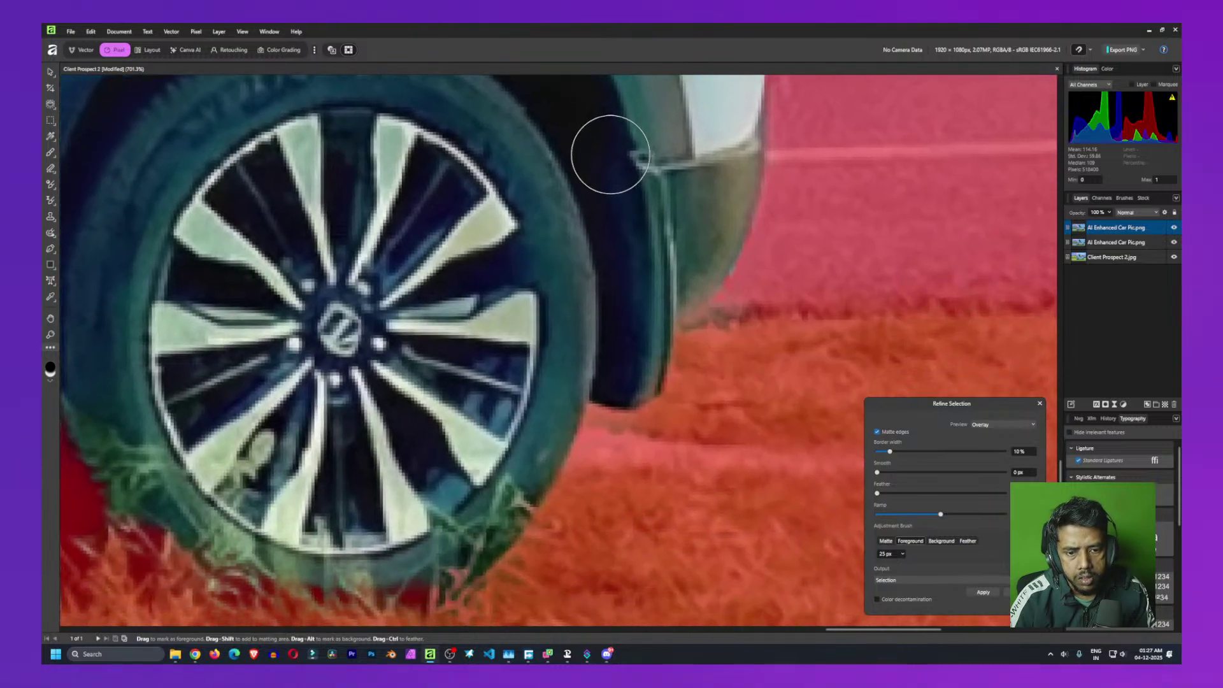
{"action": "mouse_move", "coordinate": [610, 154]}
{"action": "left_mouse_down"}
{"action": "mouse_move", "coordinate": [700, 96]}
{"action": "mouse_move", "coordinate": [755, 240]}
{"action": "mouse_move", "coordinate": [705, 371]}
{"action": "left_mouse_up"}
{"action": "scroll", "coordinate": [670, 378], "scroll_direction": "down", "scroll_amount": 3}
{"action": "scroll", "coordinate": [670, 378], "scroll_direction": "down", "scroll_amount": 6}
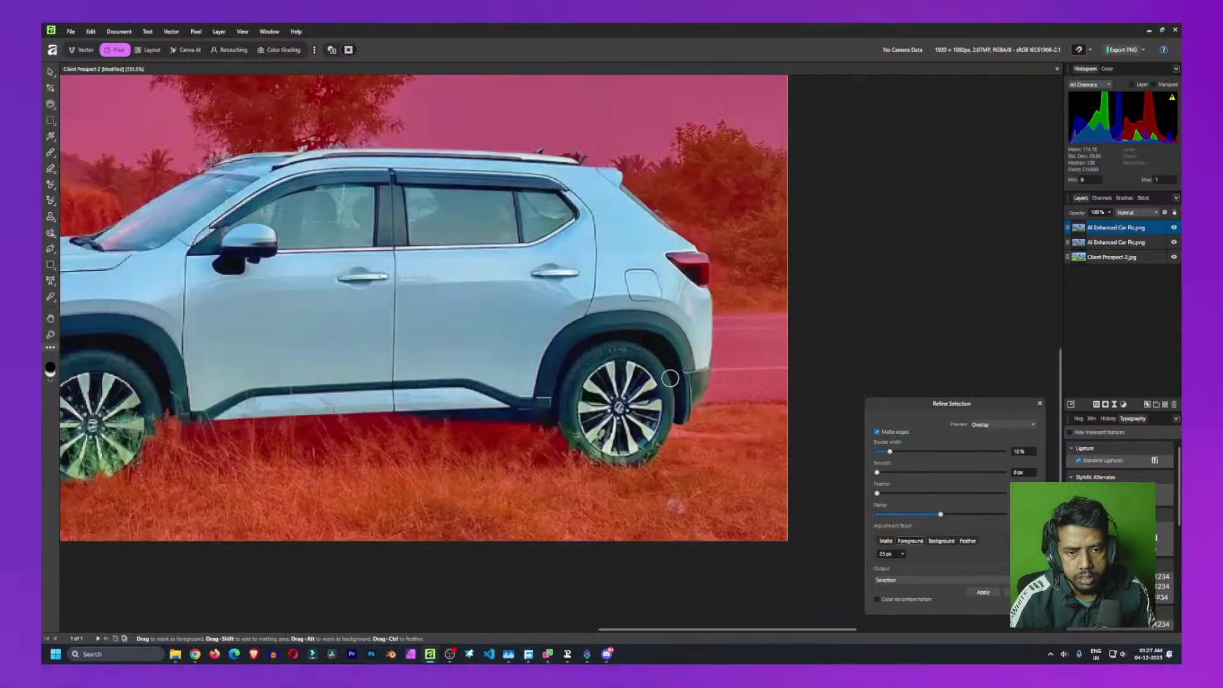
Set the Refine Selection preview to Black matte to check the car's edges
{"action": "left_click_drag", "start_coordinate": [529, 297], "coordinate": [550, 319]}
{"action": "scroll", "coordinate": [736, 313], "scroll_direction": "down", "scroll_amount": 2}
{"action": "scroll", "coordinate": [735, 312], "scroll_direction": "right", "scroll_amount": 2}
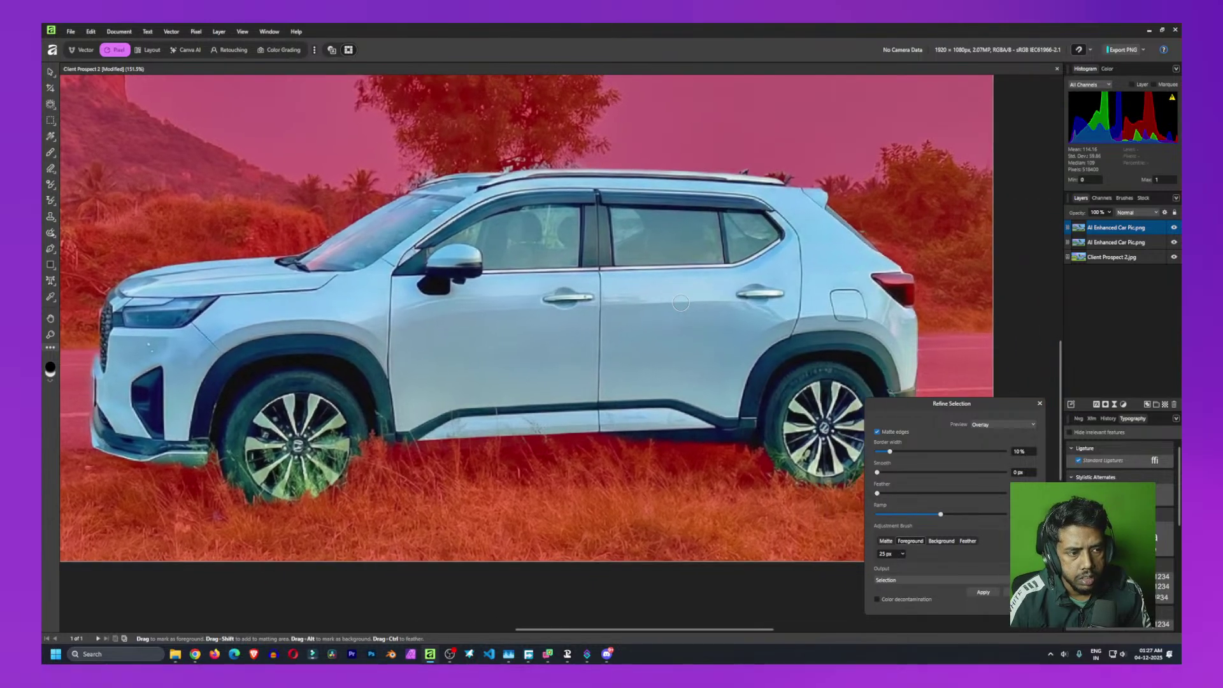
{"action": "left_click", "coordinate": [998, 426]}
{"action": "left_click", "coordinate": [988, 445]}
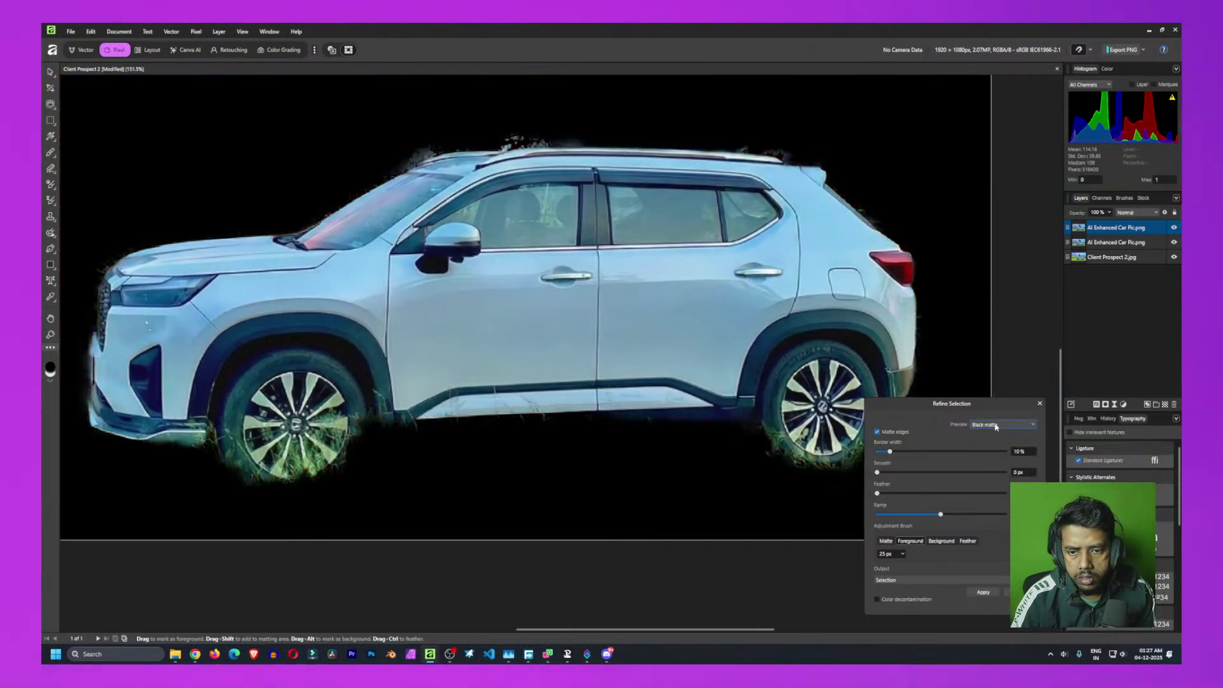
Switch the adjustment brush to Background mode, ready to work on the fringe above the windshield
{"action": "left_click_drag", "start_coordinate": [668, 423], "coordinate": [554, 541]}
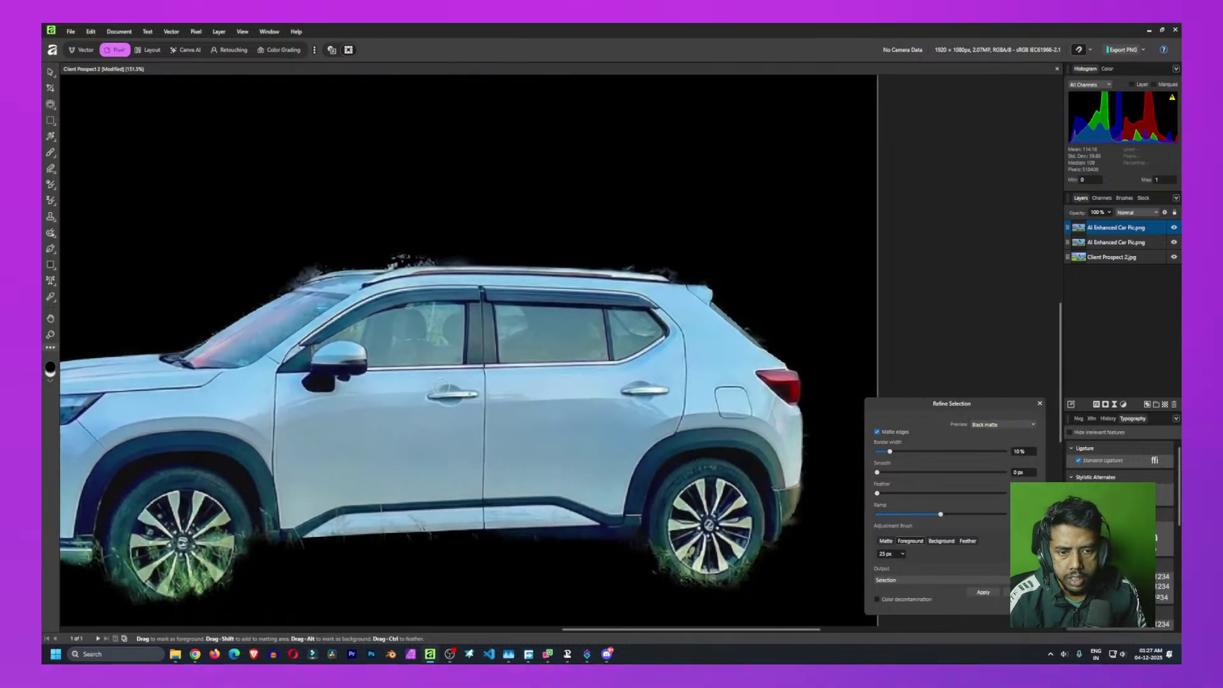
{"action": "left_click_drag", "start_coordinate": [441, 386], "coordinate": [499, 528]}
{"action": "scroll", "coordinate": [488, 389], "scroll_direction": "up", "scroll_amount": 6}
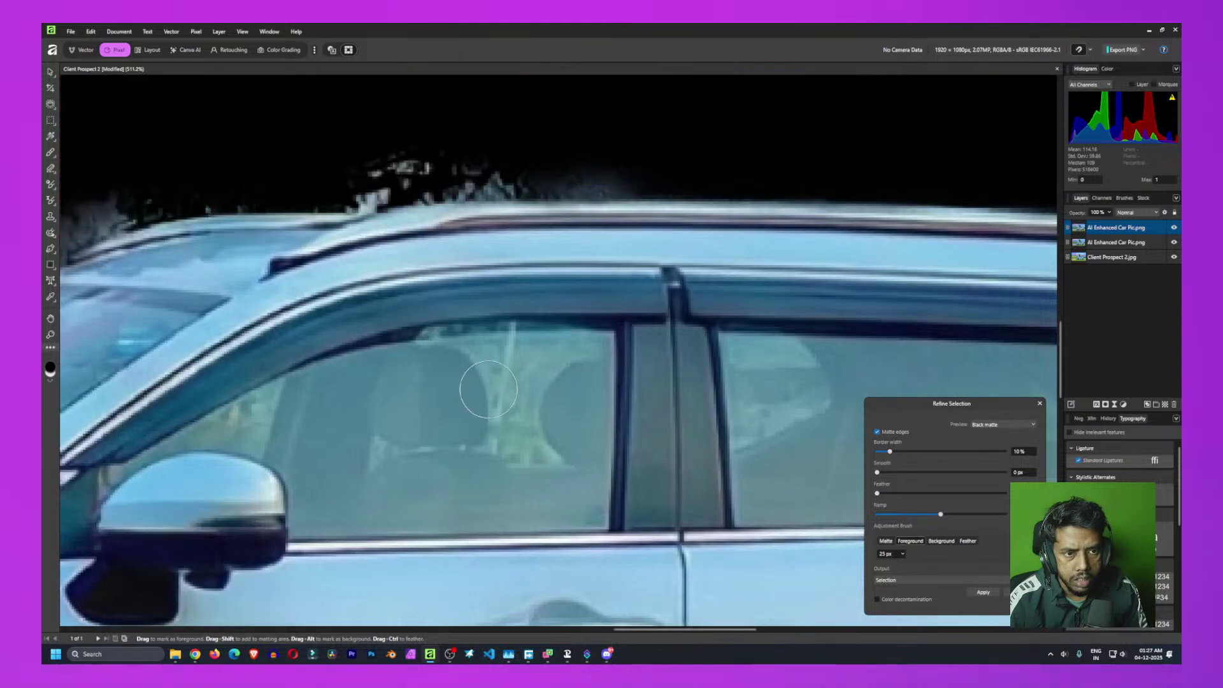
{"action": "left_click_drag", "start_coordinate": [488, 390], "coordinate": [752, 434]}
{"action": "scroll", "coordinate": [394, 433], "scroll_direction": "up", "scroll_amount": 2}
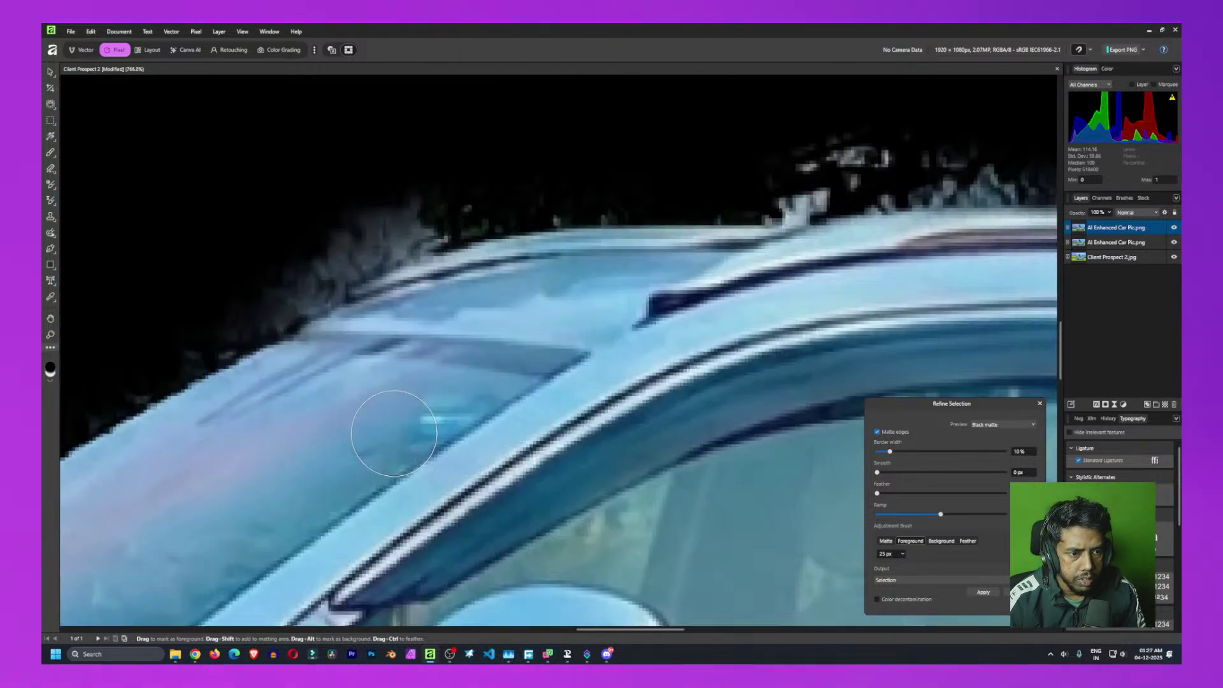
{"action": "mouse_move", "coordinate": [411, 331]}
{"action": "left_mouse_down"}
{"action": "mouse_move", "coordinate": [411, 374]}
{"action": "mouse_move", "coordinate": [456, 338]}
{"action": "left_mouse_up"}
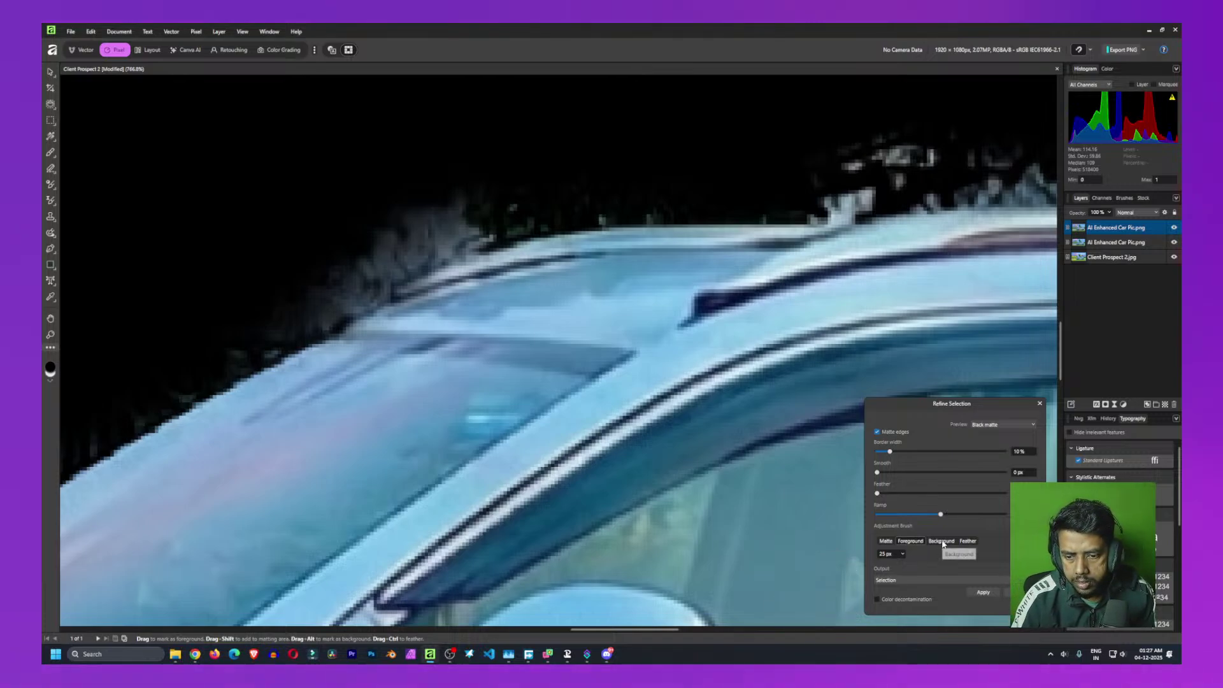
{"action": "left_click", "coordinate": [942, 542]}
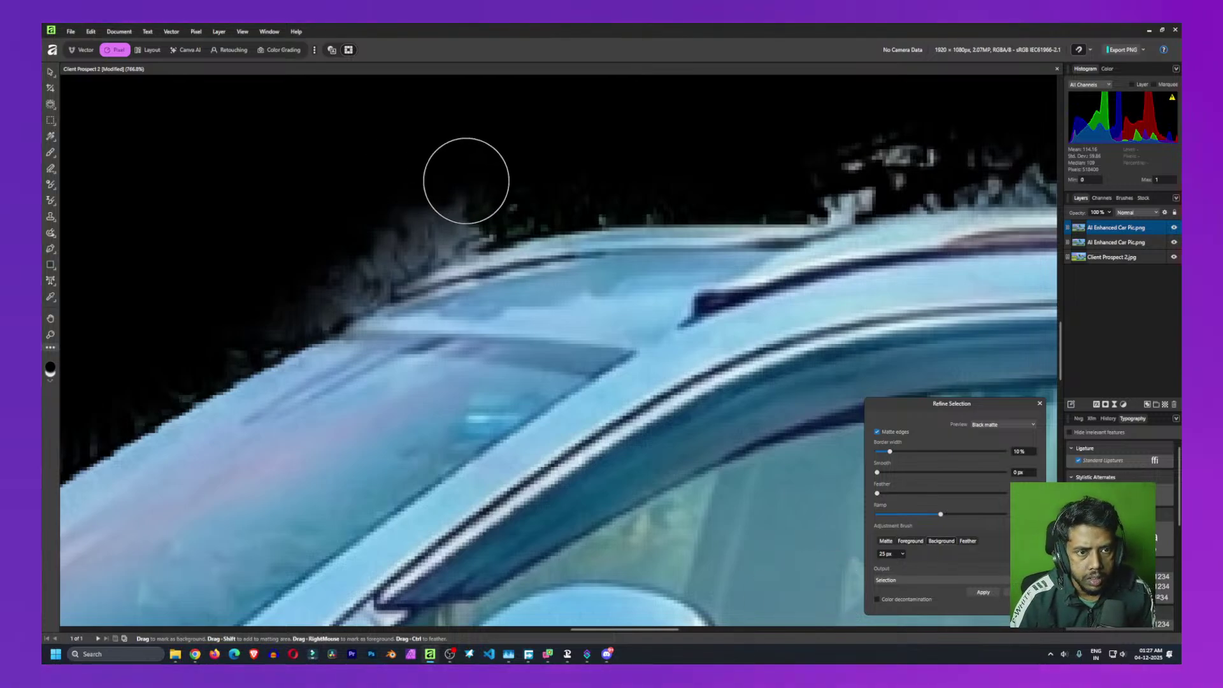
{"action": "mouse_move", "coordinate": [467, 177]}
{"action": "left_mouse_down"}
{"action": "mouse_move", "coordinate": [338, 245]}
{"action": "mouse_move", "coordinate": [350, 233]}
{"action": "mouse_move", "coordinate": [216, 273]}
{"action": "left_mouse_up"}
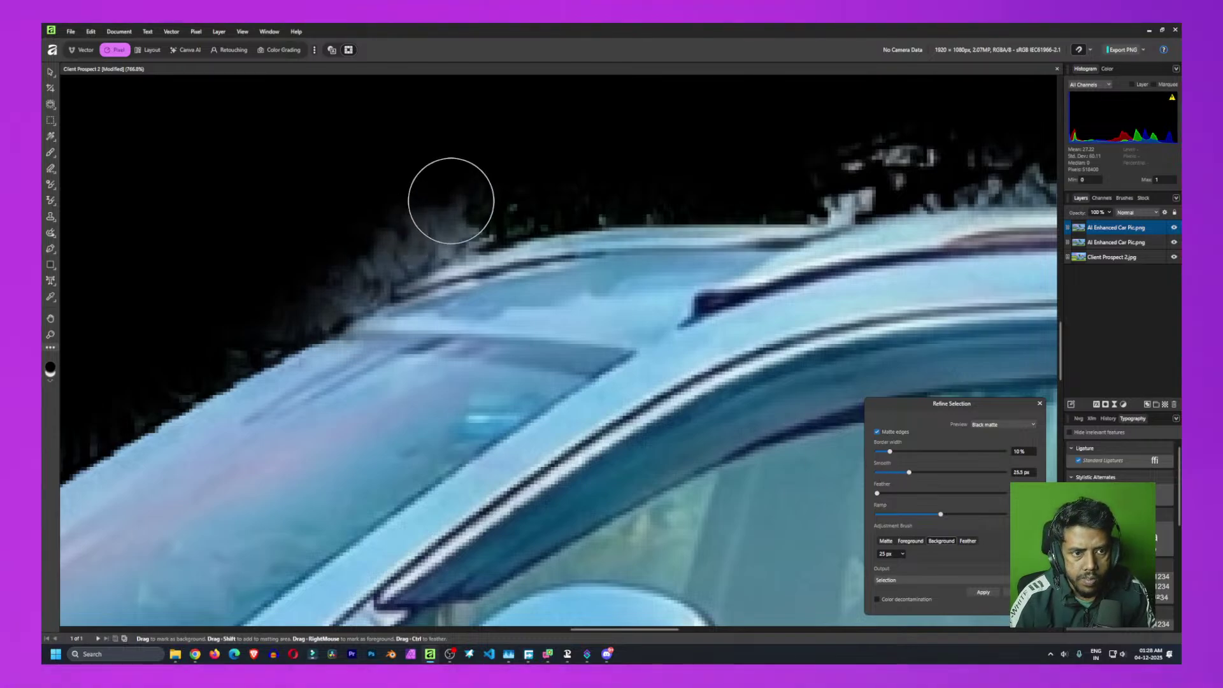
{"action": "left_click_drag", "start_coordinate": [450, 197], "coordinate": [326, 254]}
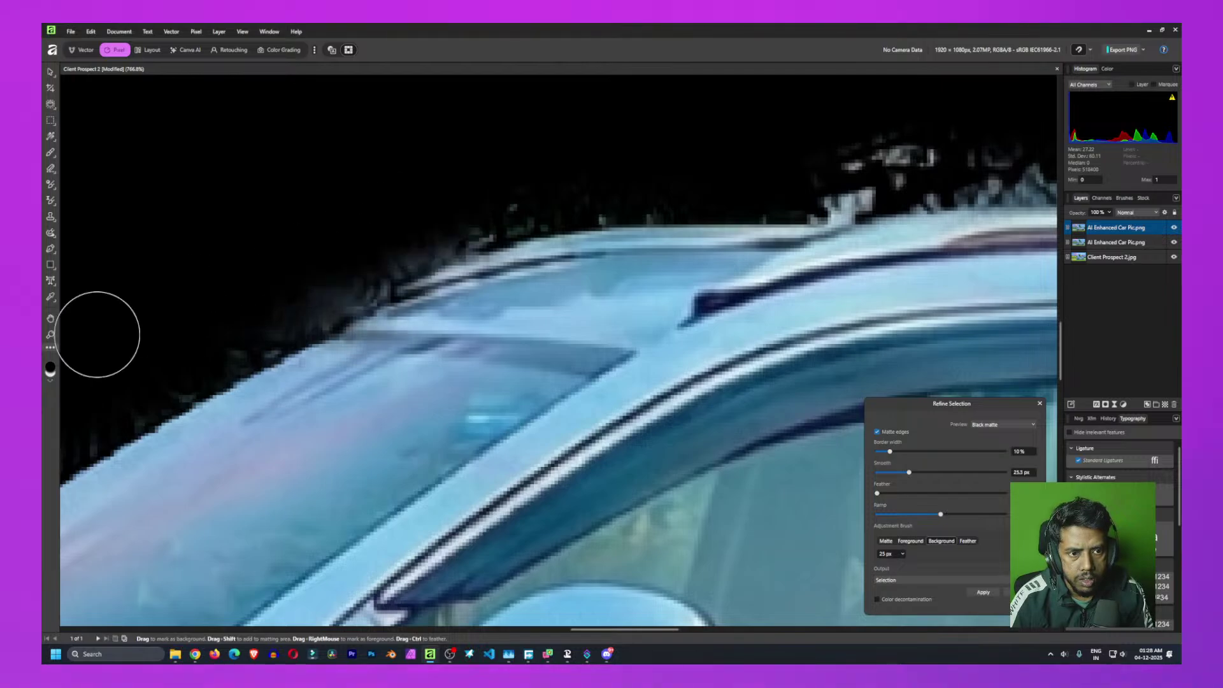
{"action": "key", "text": "ctrl+z"}
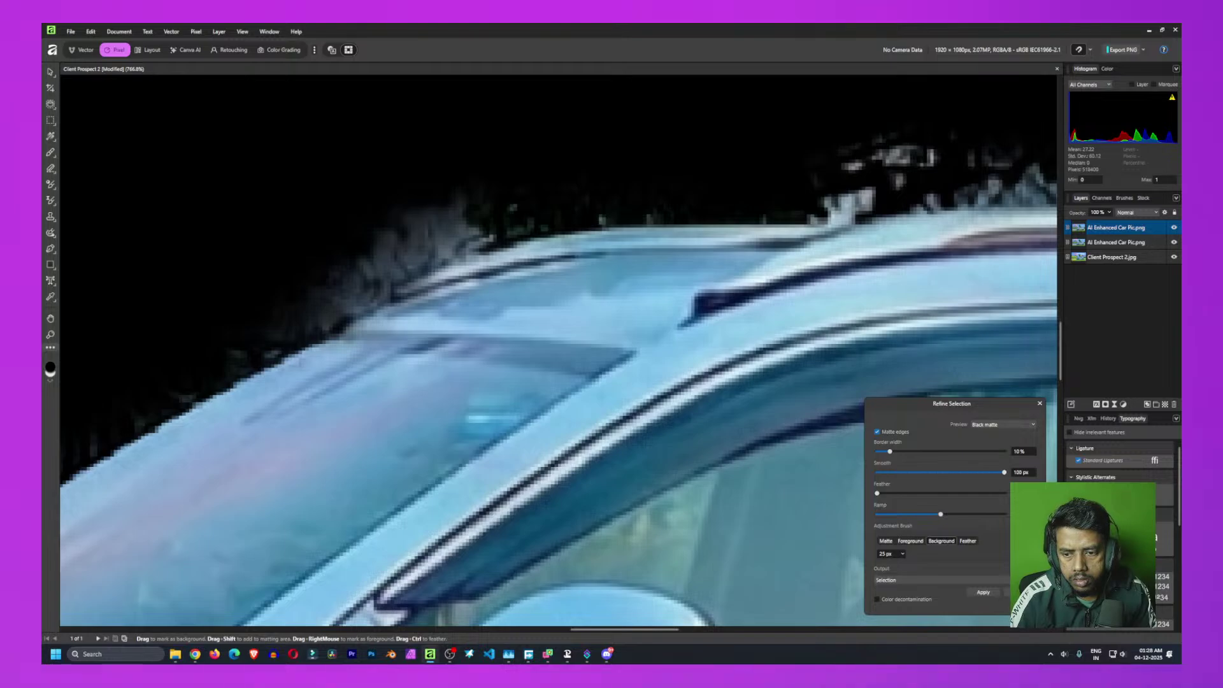
Brush the leftover fringe above the windshield and along the front part of the roof rail as background
{"action": "mouse_move", "coordinate": [464, 197]}
{"action": "left_mouse_down"}
{"action": "mouse_move", "coordinate": [363, 251]}
{"action": "mouse_move", "coordinate": [260, 382]}
{"action": "left_mouse_up"}
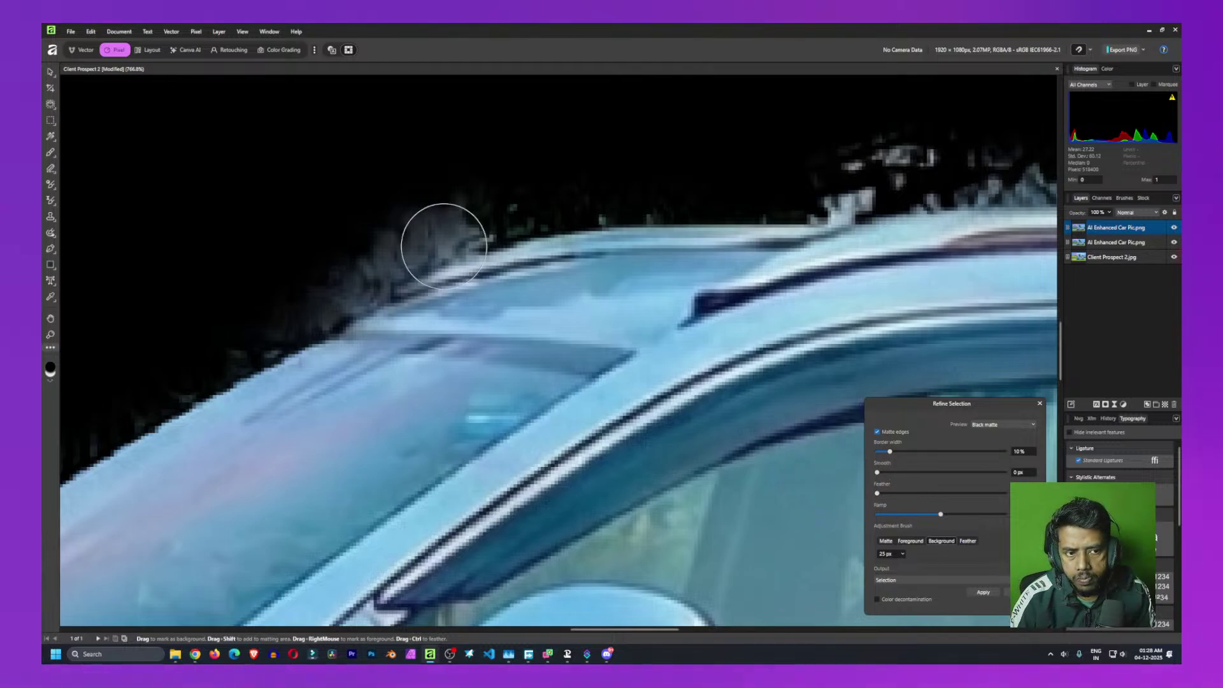
{"action": "mouse_move", "coordinate": [470, 200]}
{"action": "left_mouse_down"}
{"action": "mouse_move", "coordinate": [292, 265]}
{"action": "mouse_move", "coordinate": [268, 287]}
{"action": "left_mouse_up"}
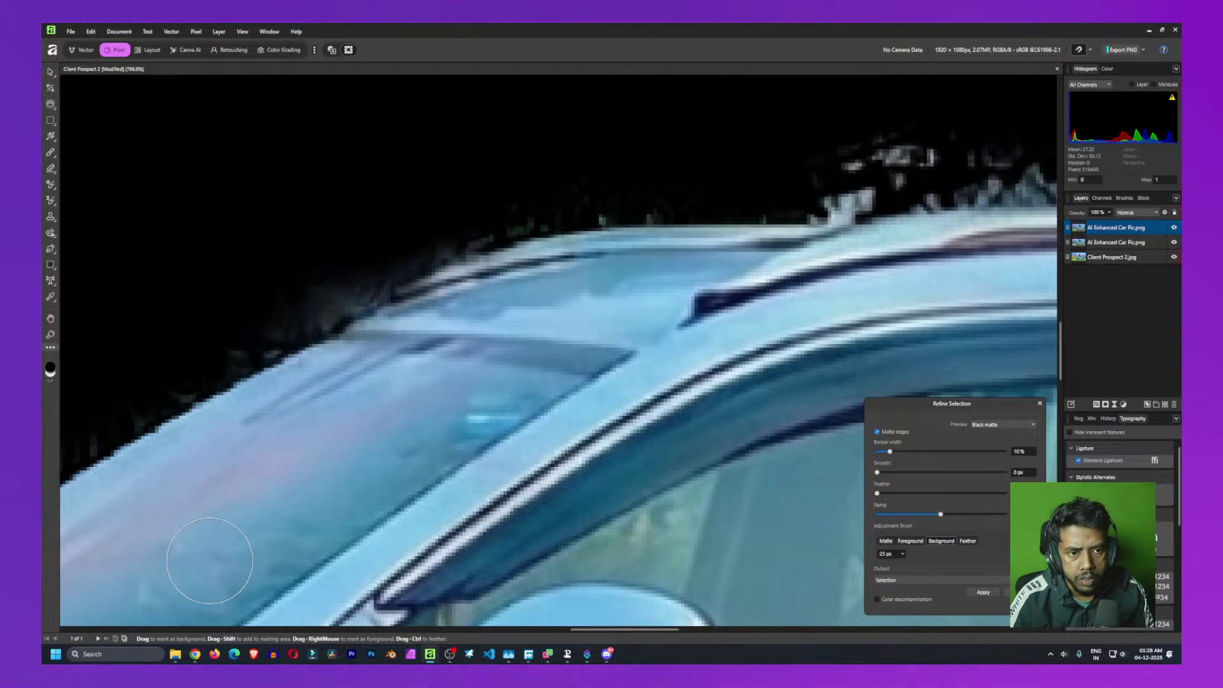
{"action": "left_click_drag", "start_coordinate": [778, 218], "coordinate": [376, 322]}
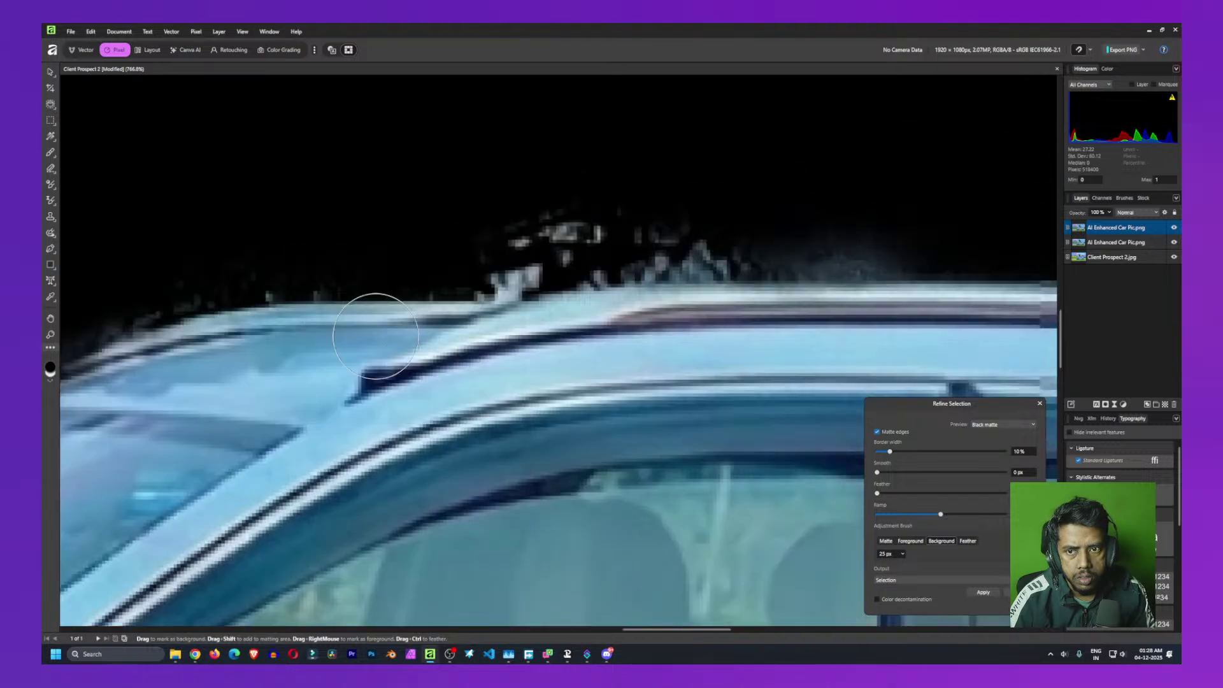
{"action": "mouse_move", "coordinate": [234, 304]}
{"action": "left_mouse_down"}
{"action": "mouse_move", "coordinate": [391, 289]}
{"action": "mouse_move", "coordinate": [717, 312]}
{"action": "left_mouse_up"}
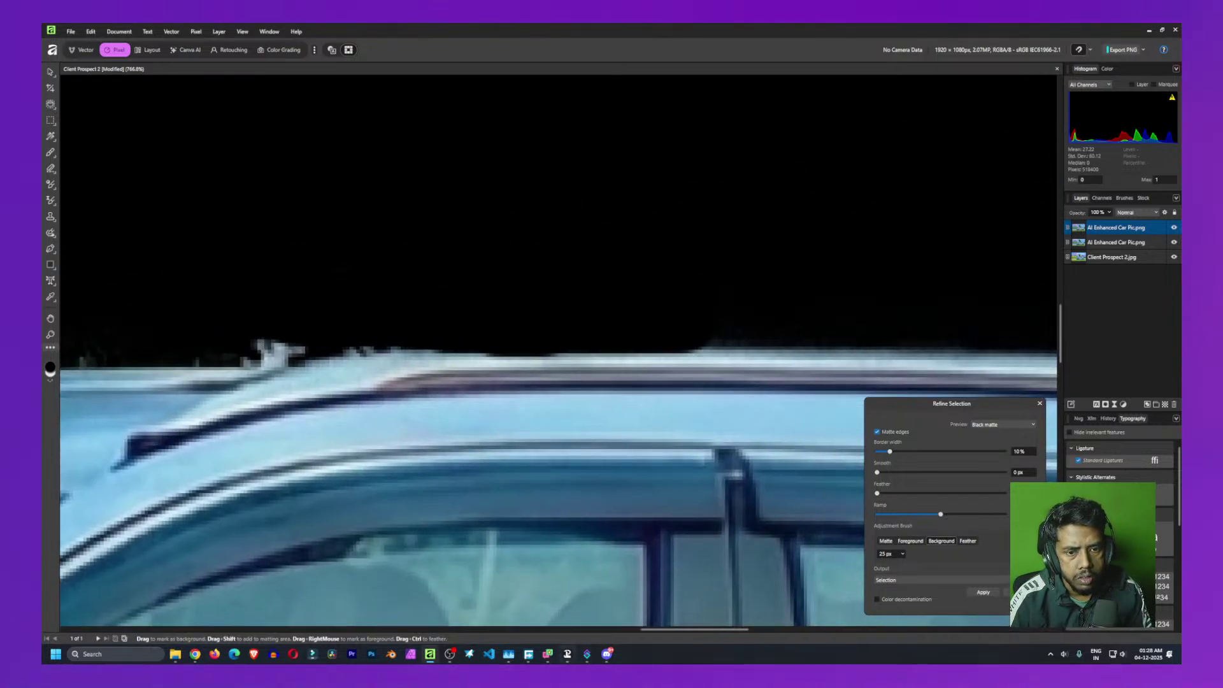
{"action": "mouse_move", "coordinate": [567, 654]}
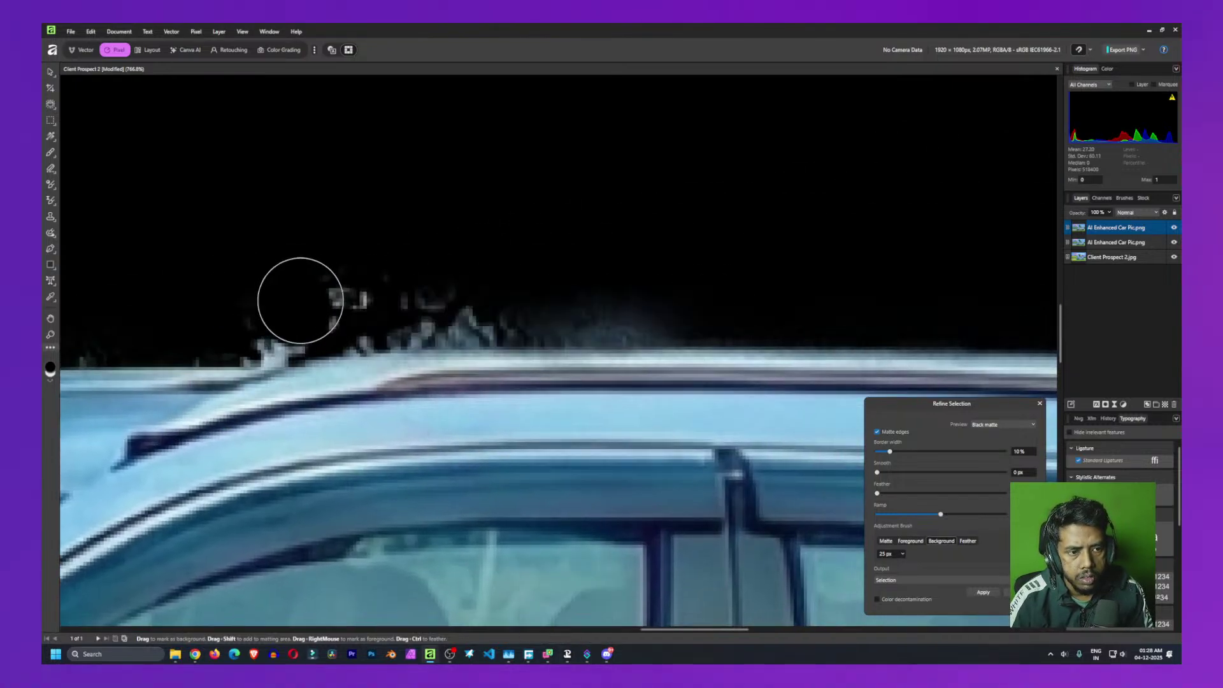
{"action": "mouse_move", "coordinate": [408, 281]}
{"action": "left_mouse_down"}
{"action": "mouse_move", "coordinate": [573, 281]}
{"action": "mouse_move", "coordinate": [382, 292]}
{"action": "mouse_move", "coordinate": [484, 289]}
{"action": "mouse_move", "coordinate": [460, 306]}
{"action": "left_mouse_up"}
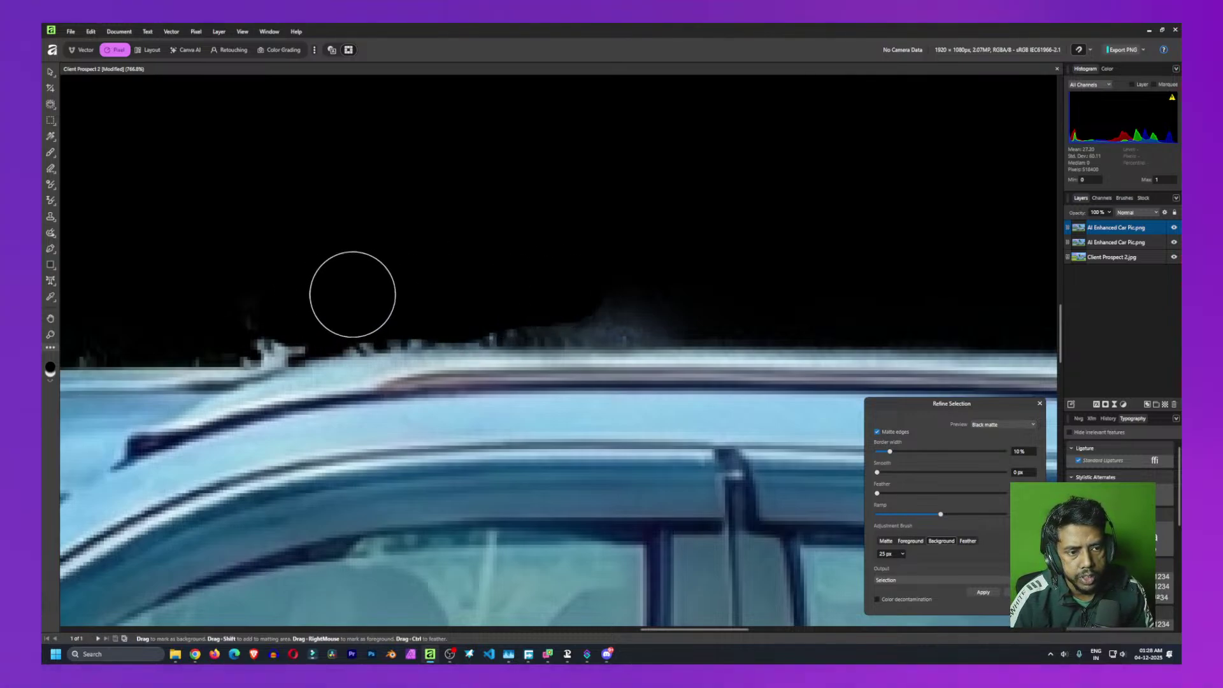
{"action": "mouse_move", "coordinate": [594, 288]}
{"action": "left_mouse_down"}
{"action": "mouse_move", "coordinate": [546, 293]}
{"action": "mouse_move", "coordinate": [587, 300]}
{"action": "mouse_move", "coordinate": [472, 295]}
{"action": "mouse_move", "coordinate": [682, 305]}
{"action": "left_mouse_up"}
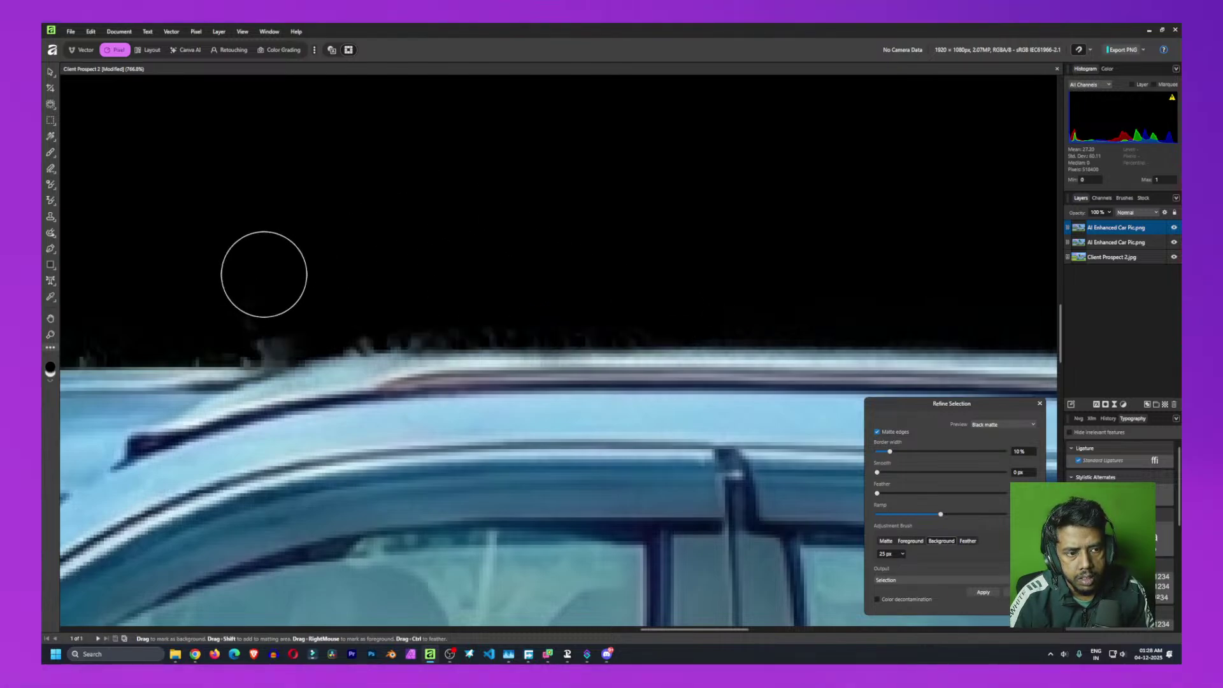
{"action": "left_click_drag", "start_coordinate": [249, 289], "coordinate": [669, 265]}
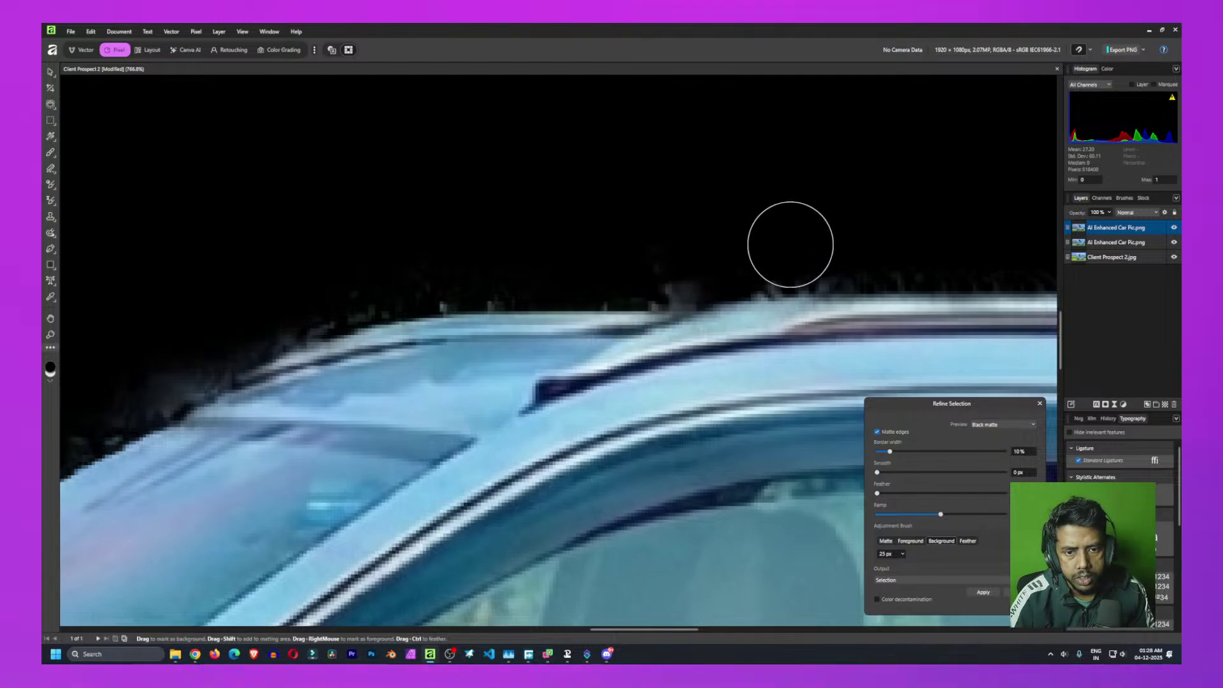
{"action": "left_click_drag", "start_coordinate": [677, 262], "coordinate": [674, 267]}
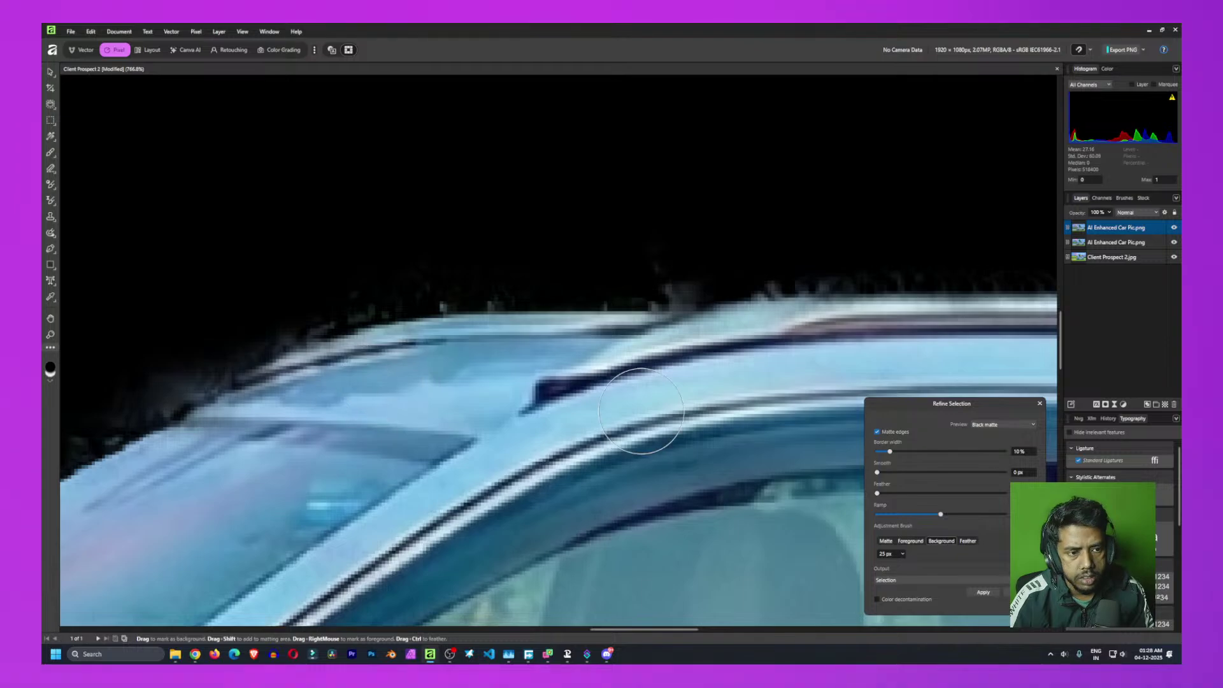
Brush the fringe around the rear end of the roof rail as background
{"action": "scroll", "coordinate": [641, 411], "scroll_direction": "down", "scroll_amount": 3}
{"action": "scroll", "coordinate": [565, 197], "scroll_direction": "up", "scroll_amount": 3}
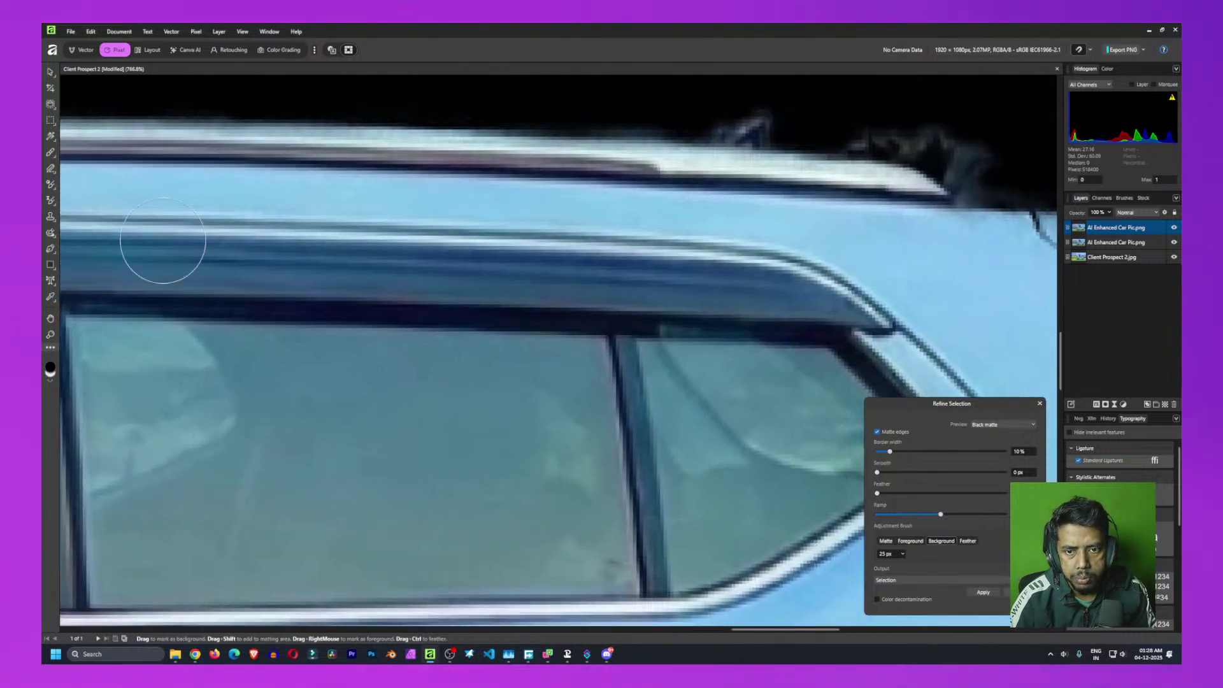
{"action": "scroll", "coordinate": [628, 286], "scroll_direction": "up", "scroll_amount": 5}
{"action": "scroll", "coordinate": [628, 286], "scroll_direction": "right", "scroll_amount": 3}
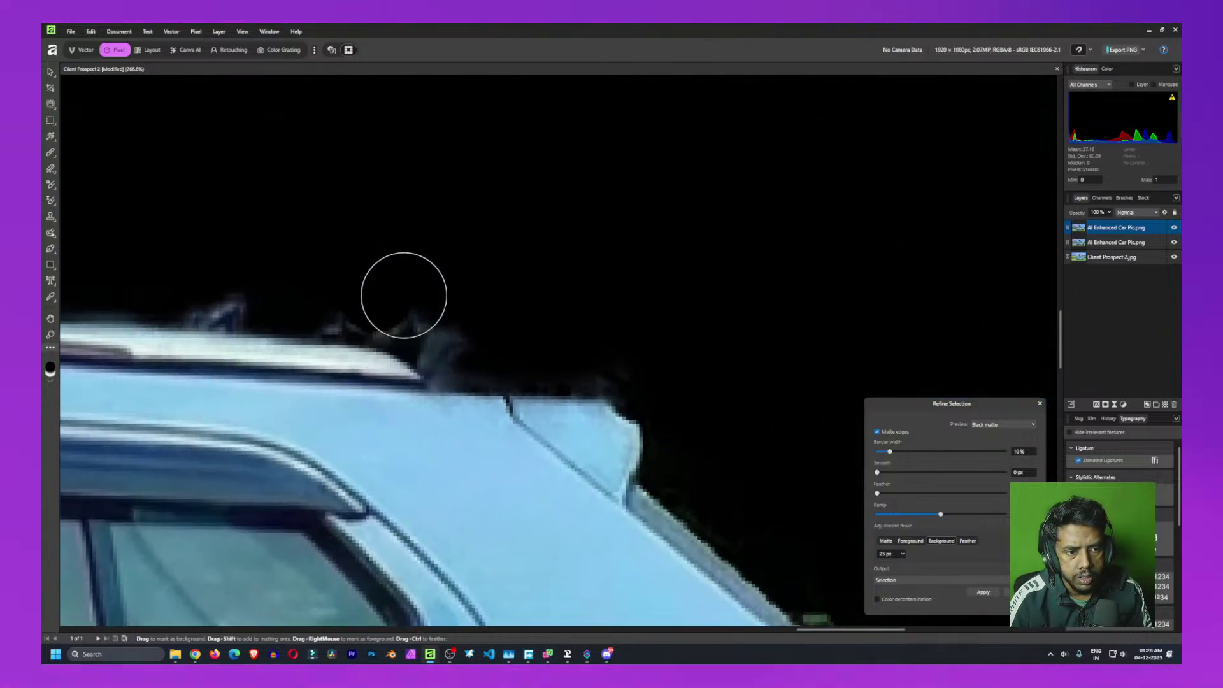
{"action": "mouse_move", "coordinate": [404, 295]}
{"action": "left_mouse_down"}
{"action": "mouse_move", "coordinate": [483, 325]}
{"action": "mouse_move", "coordinate": [327, 284]}
{"action": "mouse_move", "coordinate": [369, 289]}
{"action": "mouse_move", "coordinate": [188, 276]}
{"action": "mouse_move", "coordinate": [256, 284]}
{"action": "mouse_move", "coordinate": [287, 268]}
{"action": "left_mouse_up"}
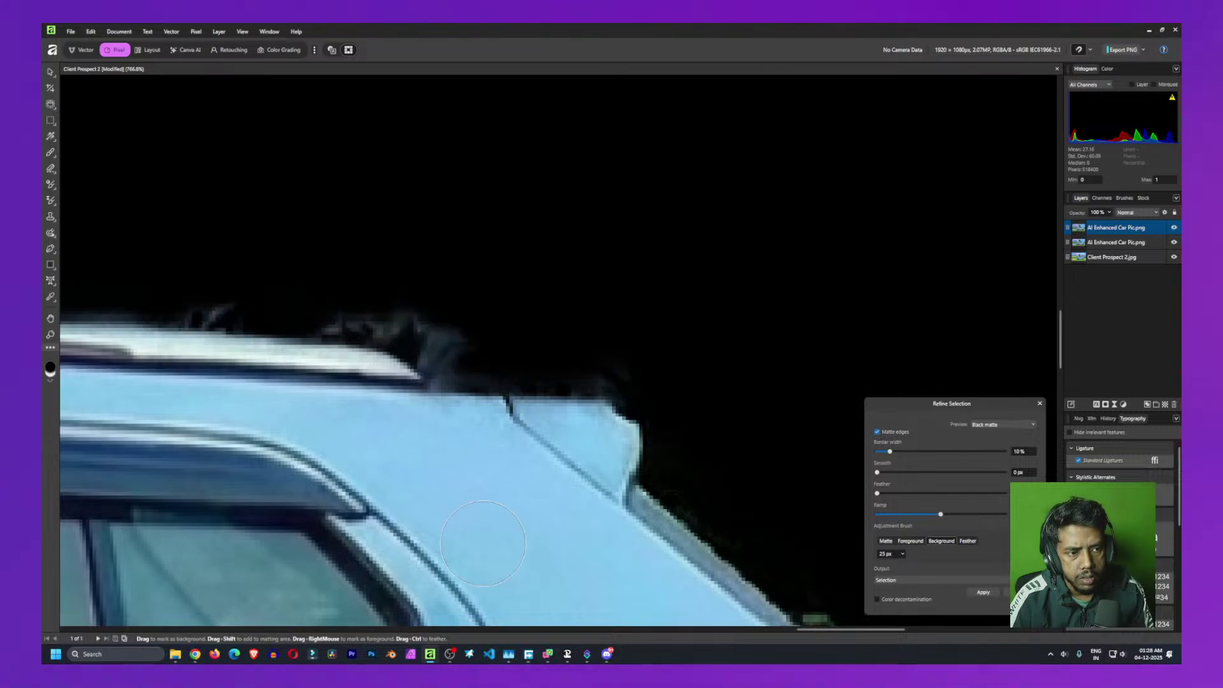
{"action": "left_click_drag", "start_coordinate": [451, 347], "coordinate": [439, 323]}
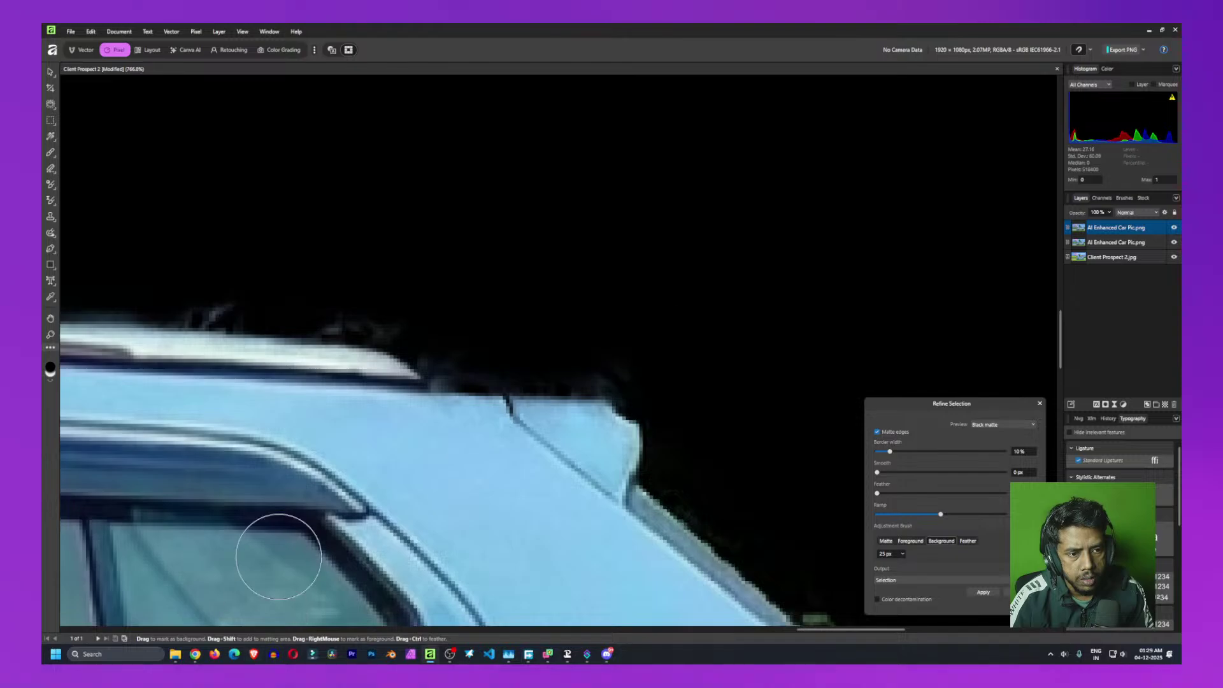
{"action": "left_click", "coordinate": [376, 296]}
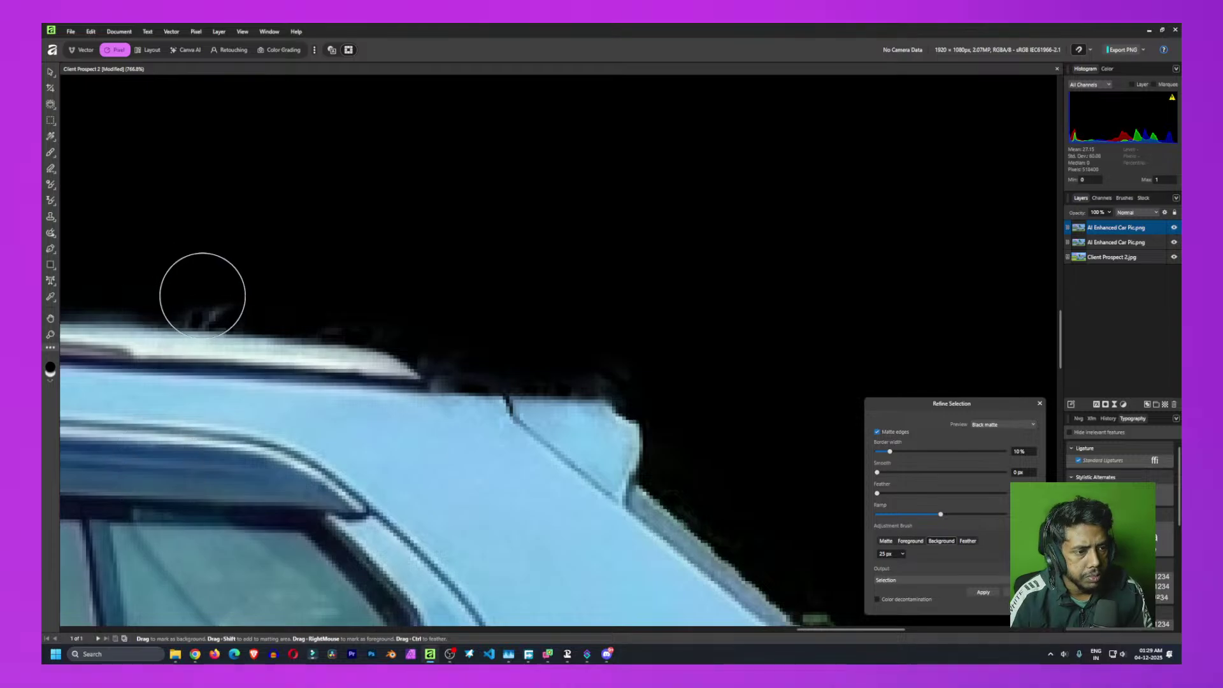
Mark the leftover patches beside the sloping rear window edge and under the rear bumper corner as background
{"action": "scroll", "coordinate": [338, 483], "scroll_direction": "down", "scroll_amount": 4}
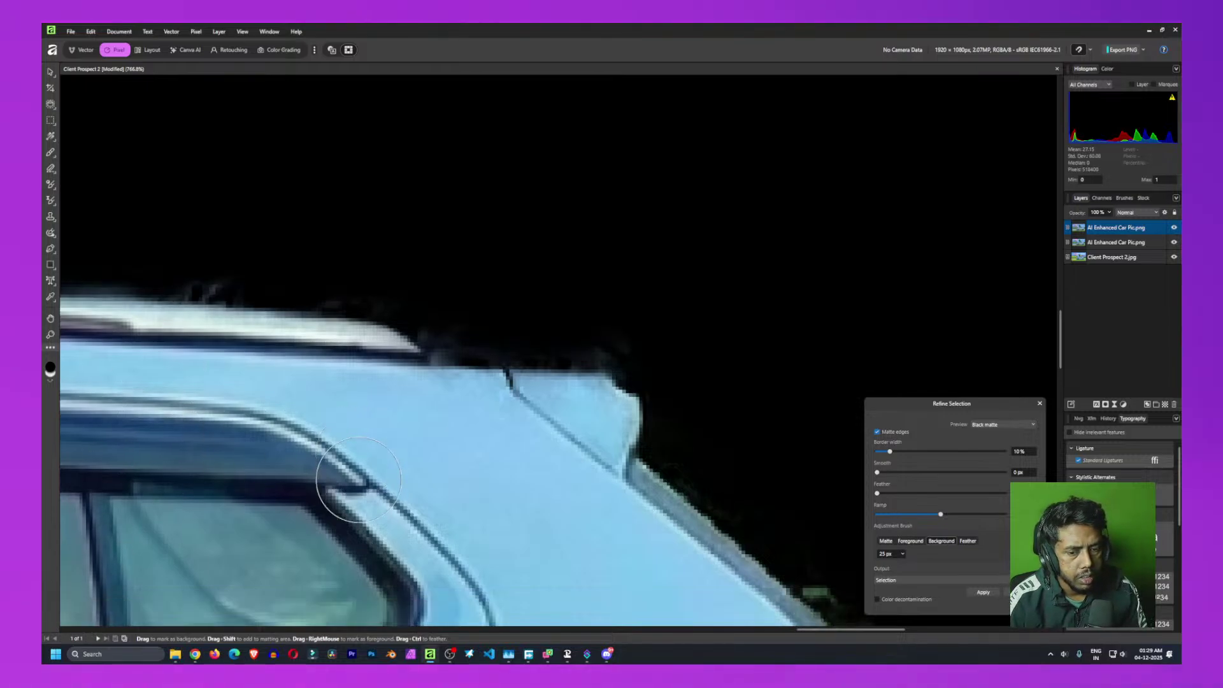
{"action": "scroll", "coordinate": [684, 578], "scroll_direction": "down", "scroll_amount": 5}
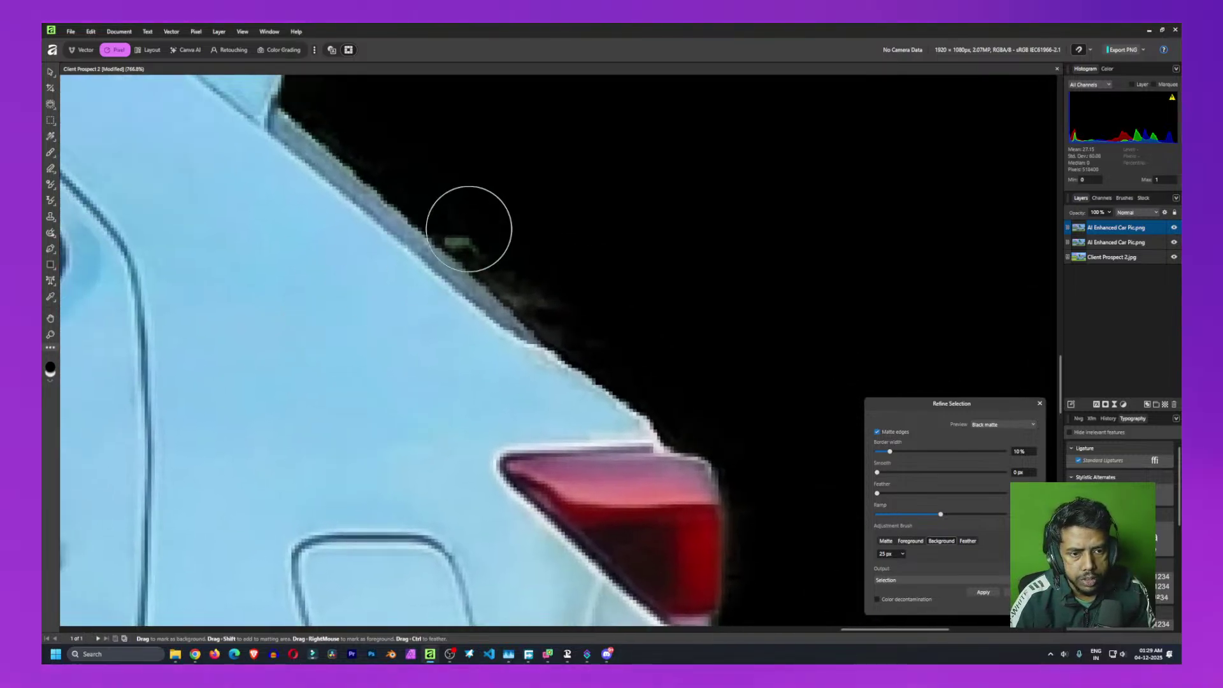
{"action": "left_click_drag", "start_coordinate": [486, 217], "coordinate": [471, 248]}
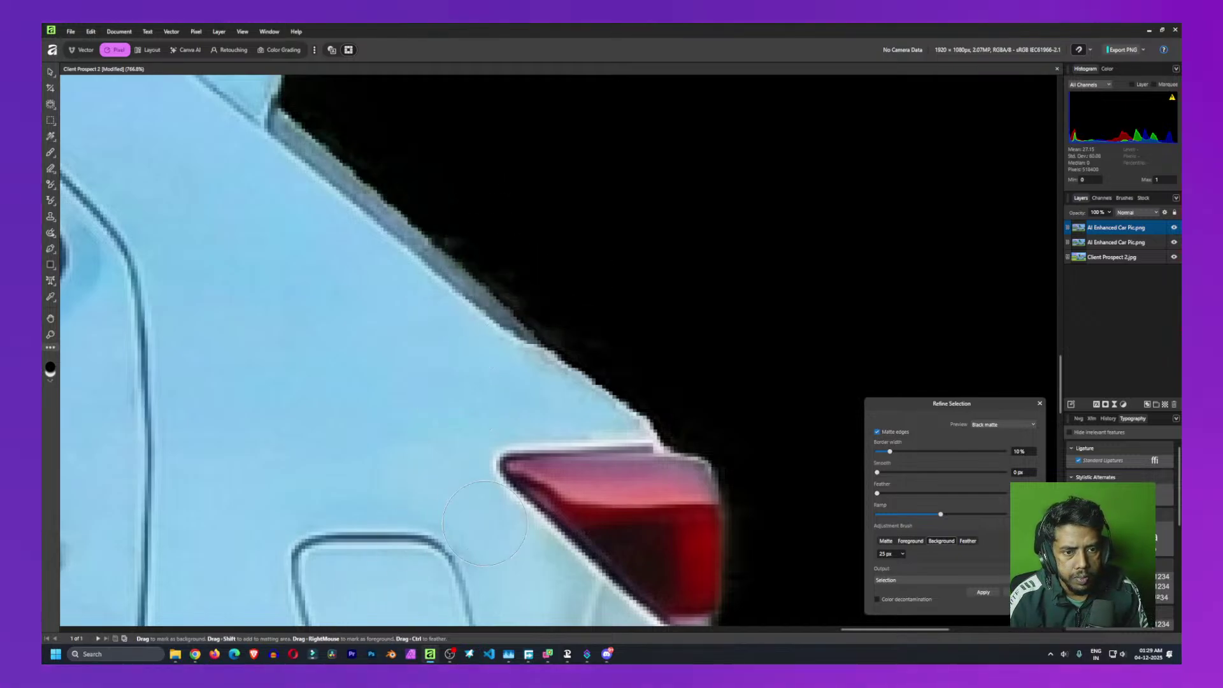
{"action": "scroll", "coordinate": [484, 522], "scroll_direction": "down", "scroll_amount": 6}
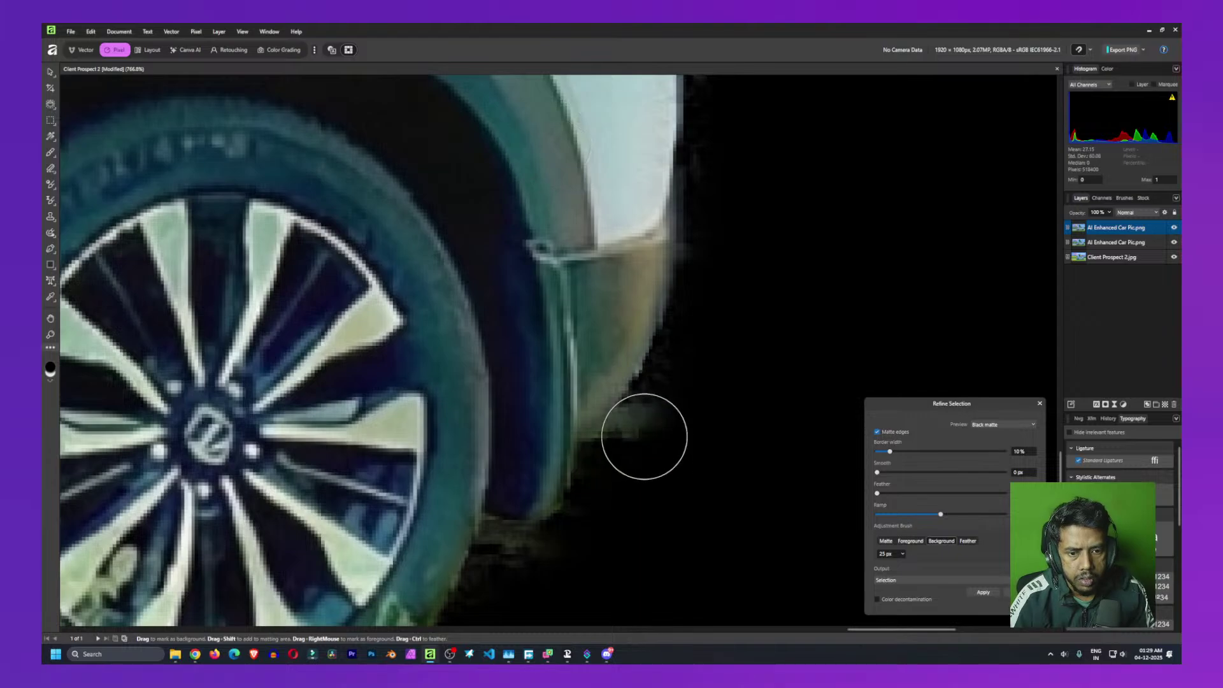
{"action": "left_click_drag", "start_coordinate": [644, 437], "coordinate": [647, 438]}
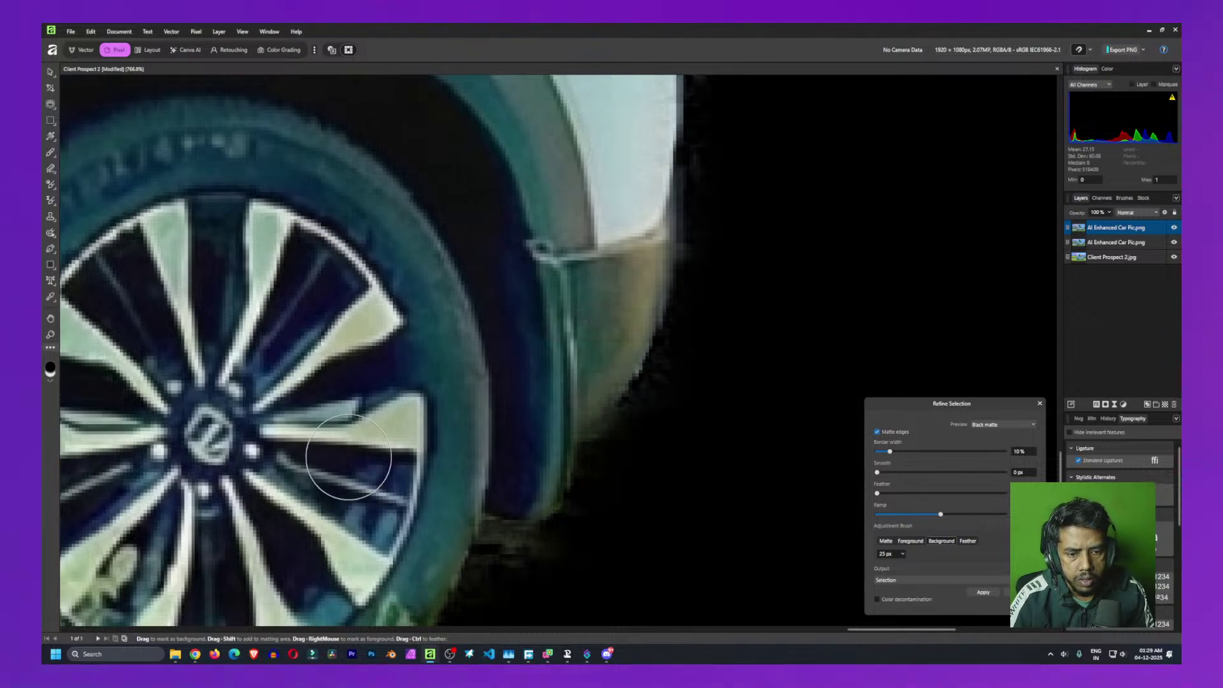
Examine the cutout around the rear wheel, the underbody and the car's full outline
{"action": "left_click_drag", "start_coordinate": [349, 456], "coordinate": [902, 104]}
{"action": "left_click_drag", "start_coordinate": [377, 159], "coordinate": [474, 369]}
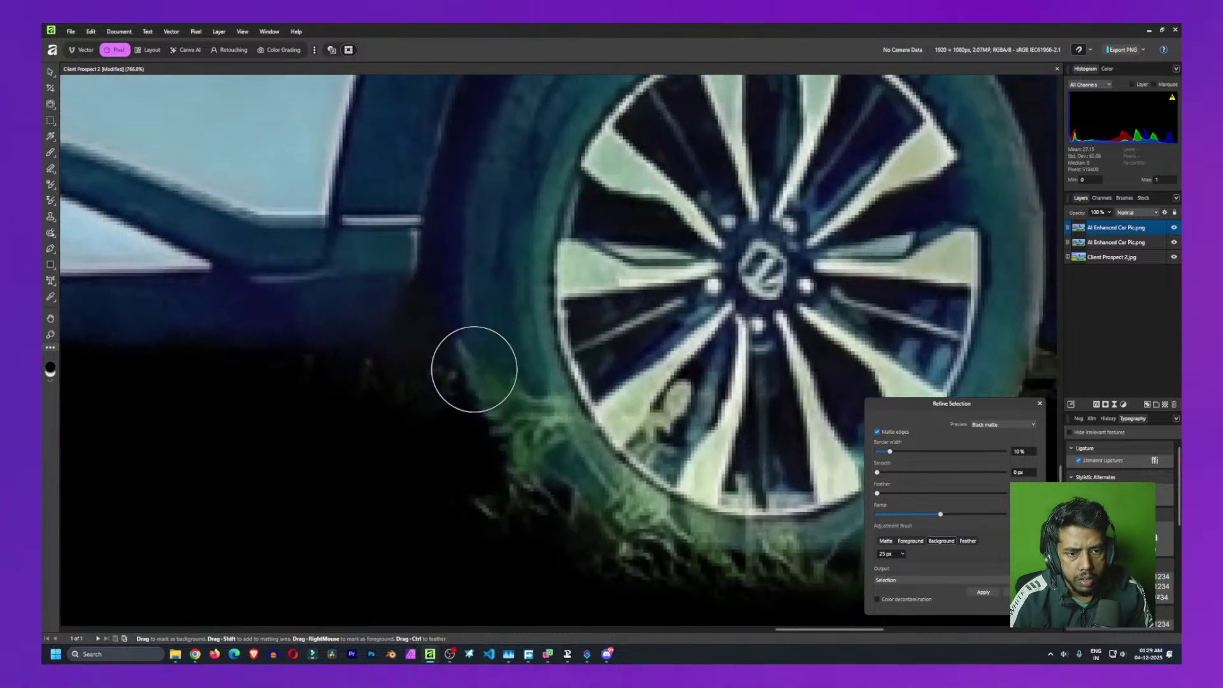
{"action": "scroll", "coordinate": [382, 306], "scroll_direction": "up", "scroll_amount": 5}
{"action": "scroll", "coordinate": [254, 248], "scroll_direction": "left", "scroll_amount": 4}
{"action": "scroll", "coordinate": [278, 248], "scroll_direction": "down", "scroll_amount": 10}
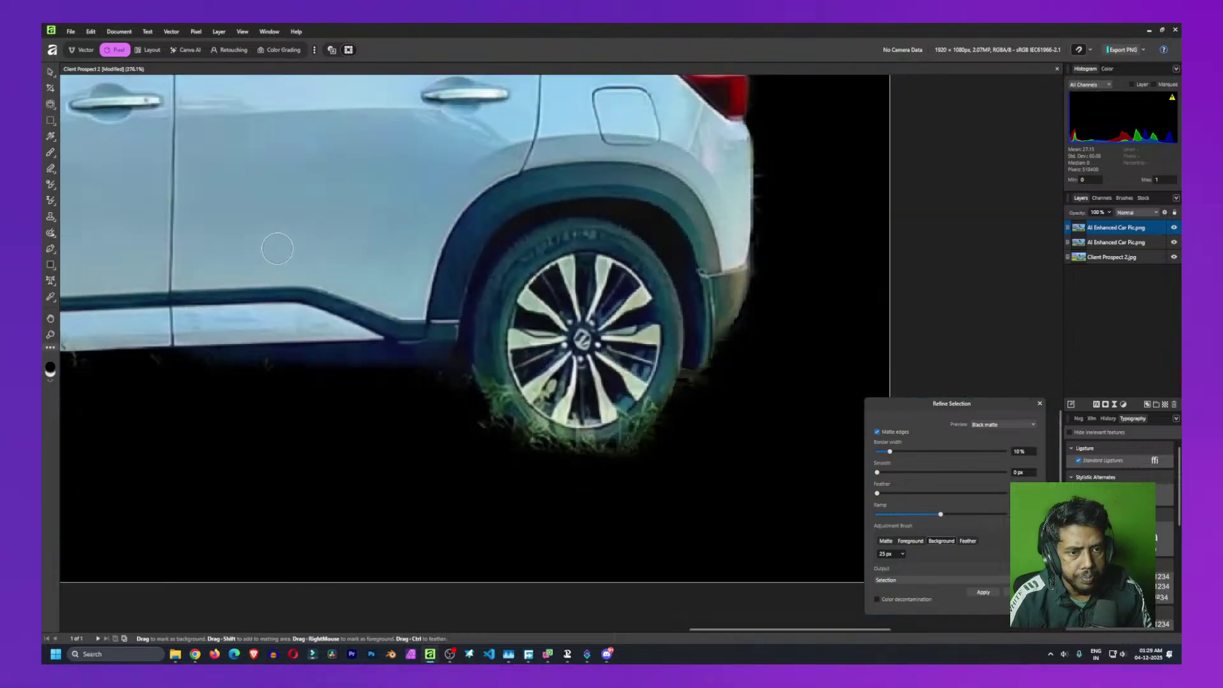
{"action": "scroll", "coordinate": [673, 460], "scroll_direction": "up", "scroll_amount": 2}
{"action": "scroll", "coordinate": [673, 459], "scroll_direction": "left", "scroll_amount": 1}
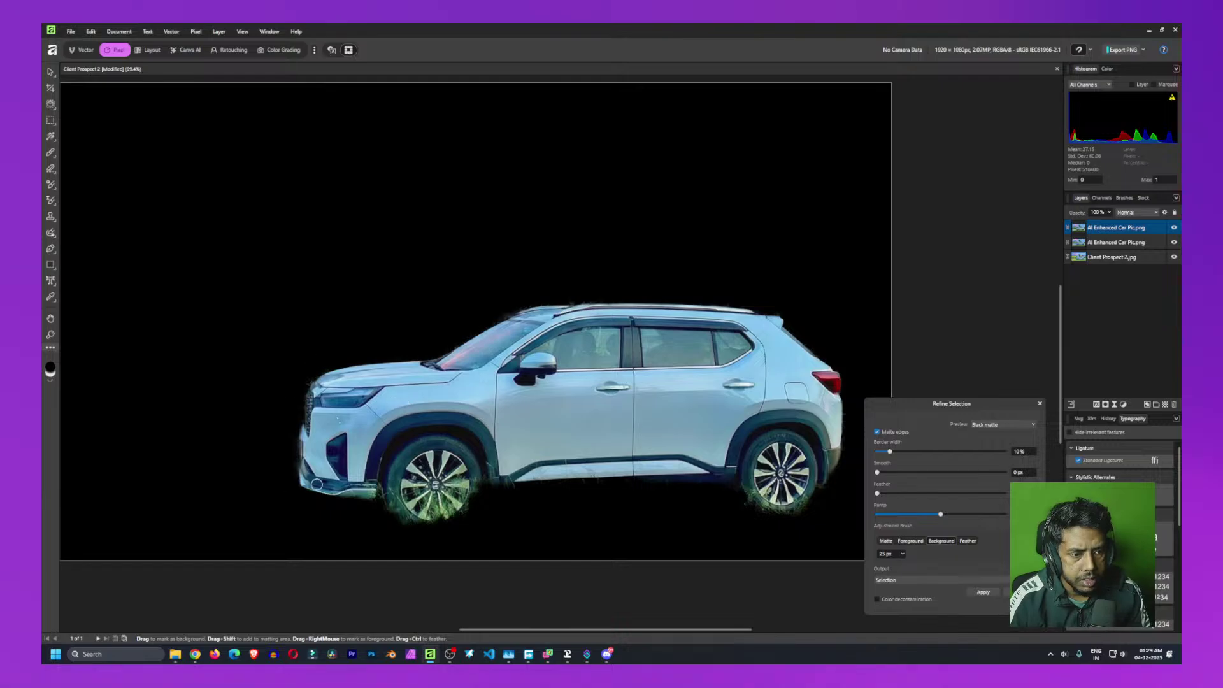
Feather the selection edge slightly and apply the refinement with Selection as the output
{"action": "scroll", "coordinate": [618, 396], "scroll_direction": "right", "scroll_amount": 3}
{"action": "scroll", "coordinate": [733, 478], "scroll_direction": "down", "scroll_amount": 2}
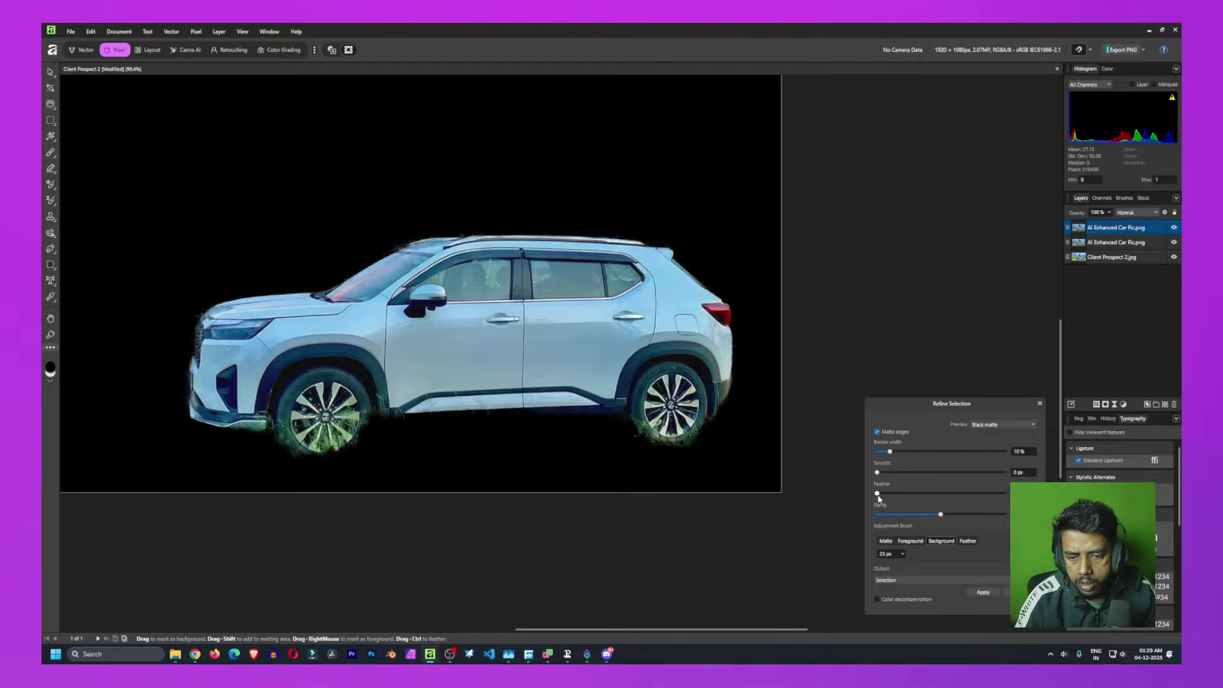
{"action": "left_click_drag", "start_coordinate": [888, 495], "coordinate": [898, 495]}
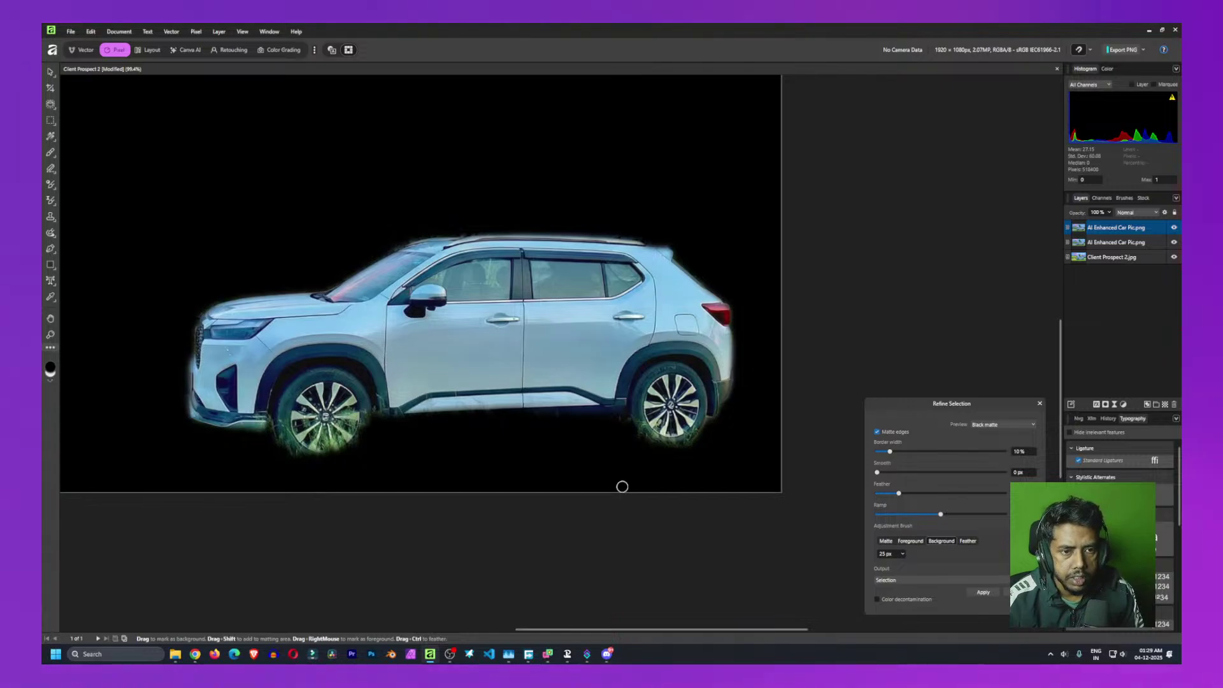
{"action": "left_click", "coordinate": [982, 593]}
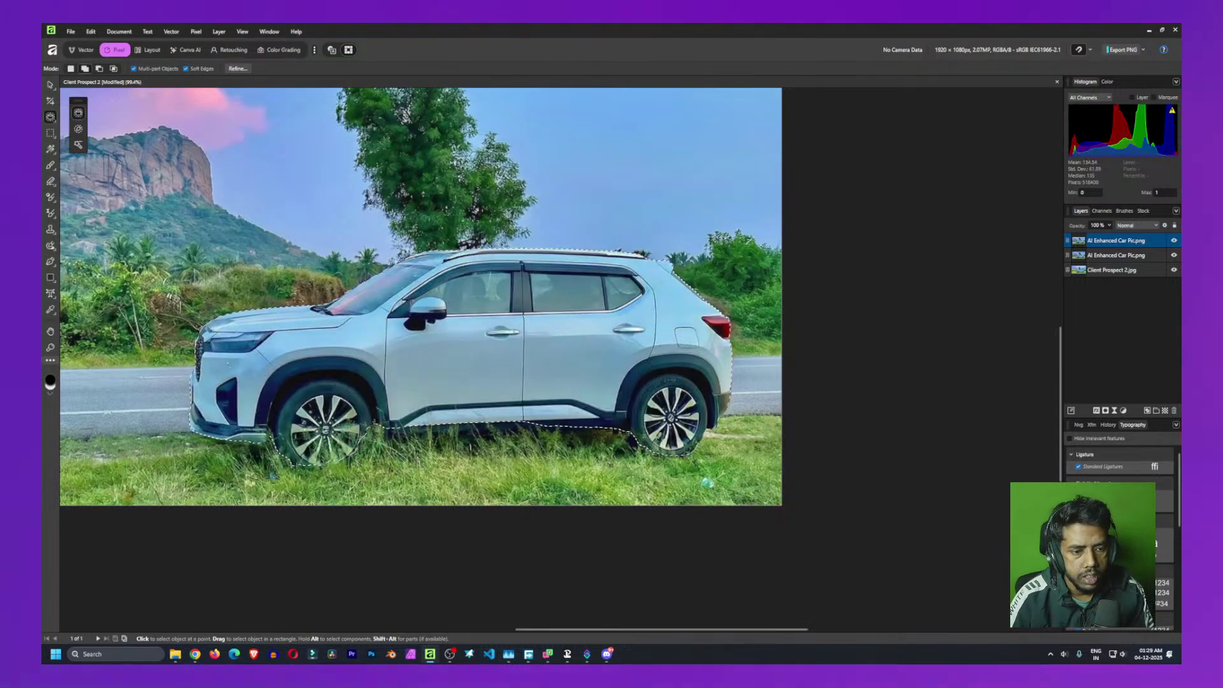
Mask the topmost AI Enhanced Car Pic layer with the car selection and add a Curves adjustment above it
{"action": "left_click", "coordinate": [1106, 412]}
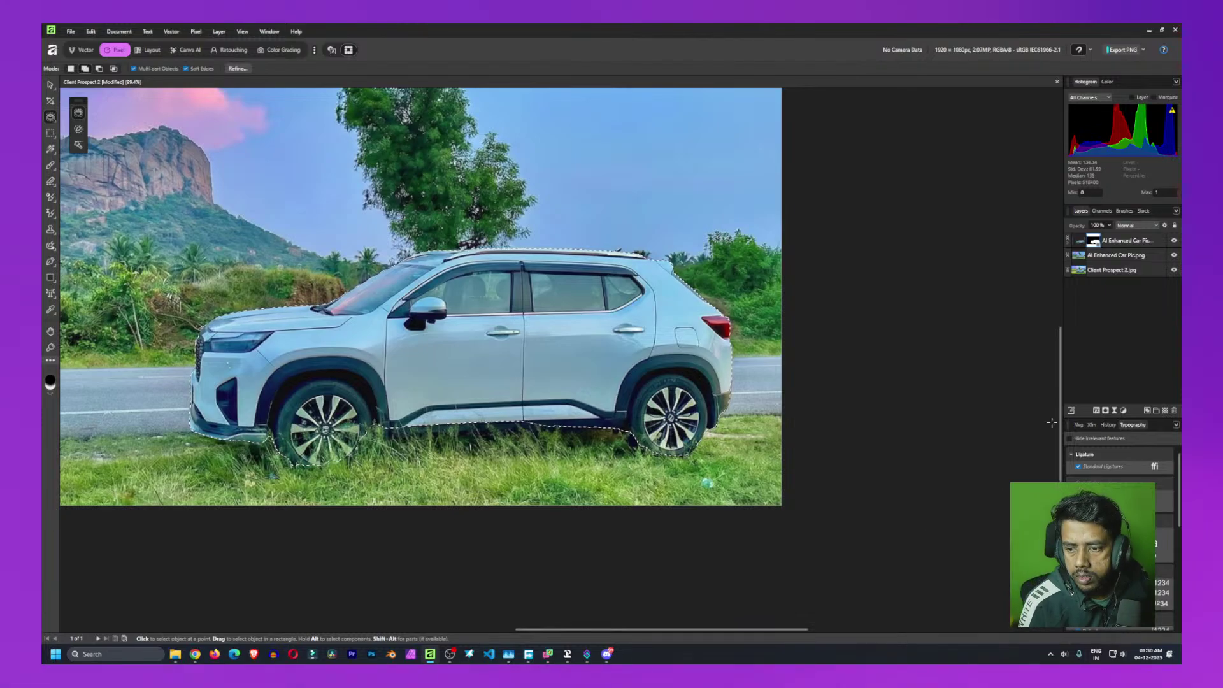
{"action": "left_click", "coordinate": [1124, 410]}
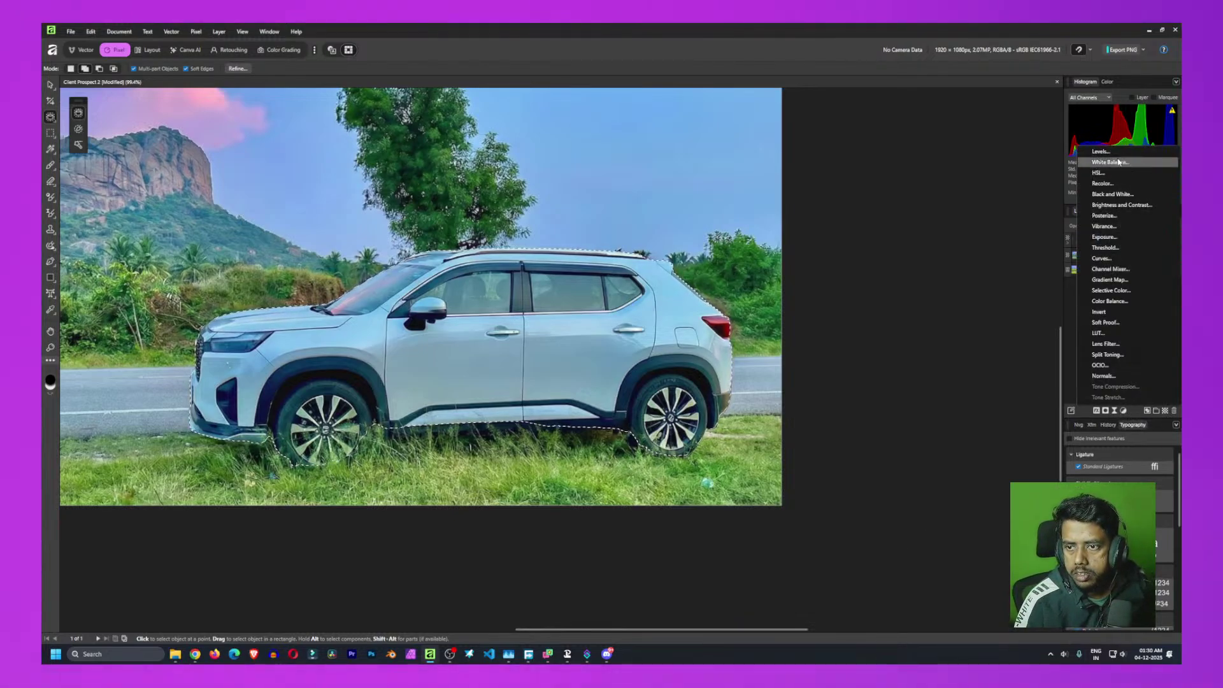
{"action": "left_click", "coordinate": [1116, 260]}
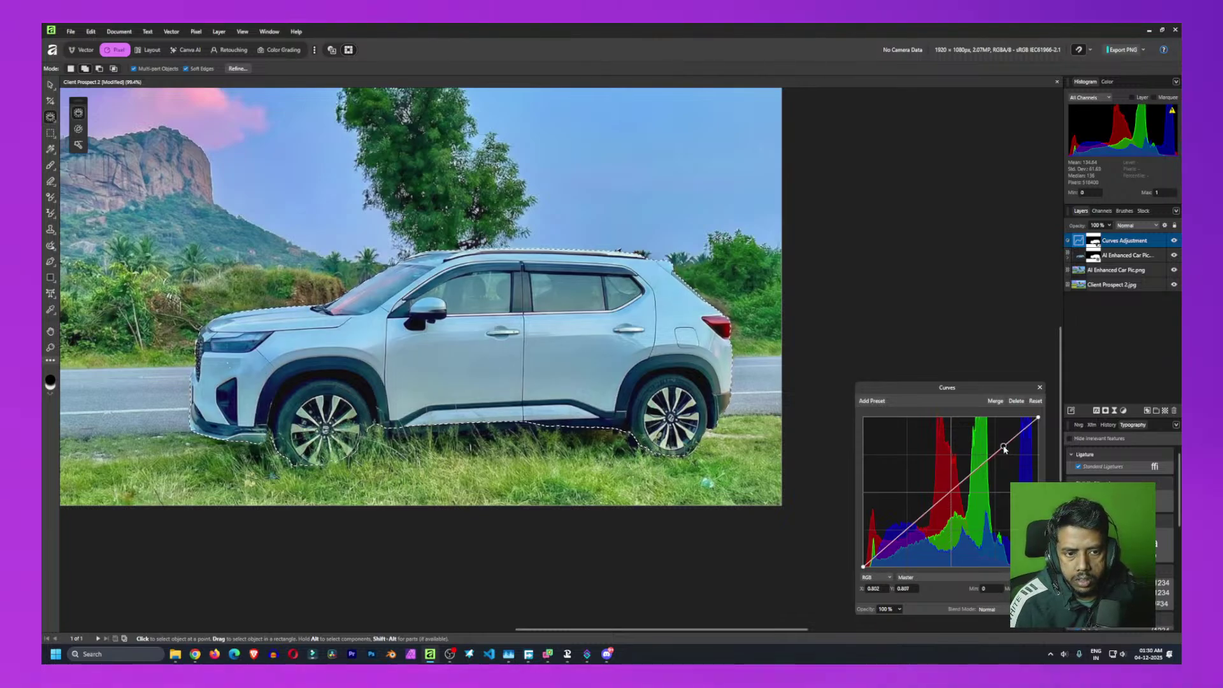
{"action": "left_click_drag", "start_coordinate": [1004, 448], "coordinate": [1000, 447]}
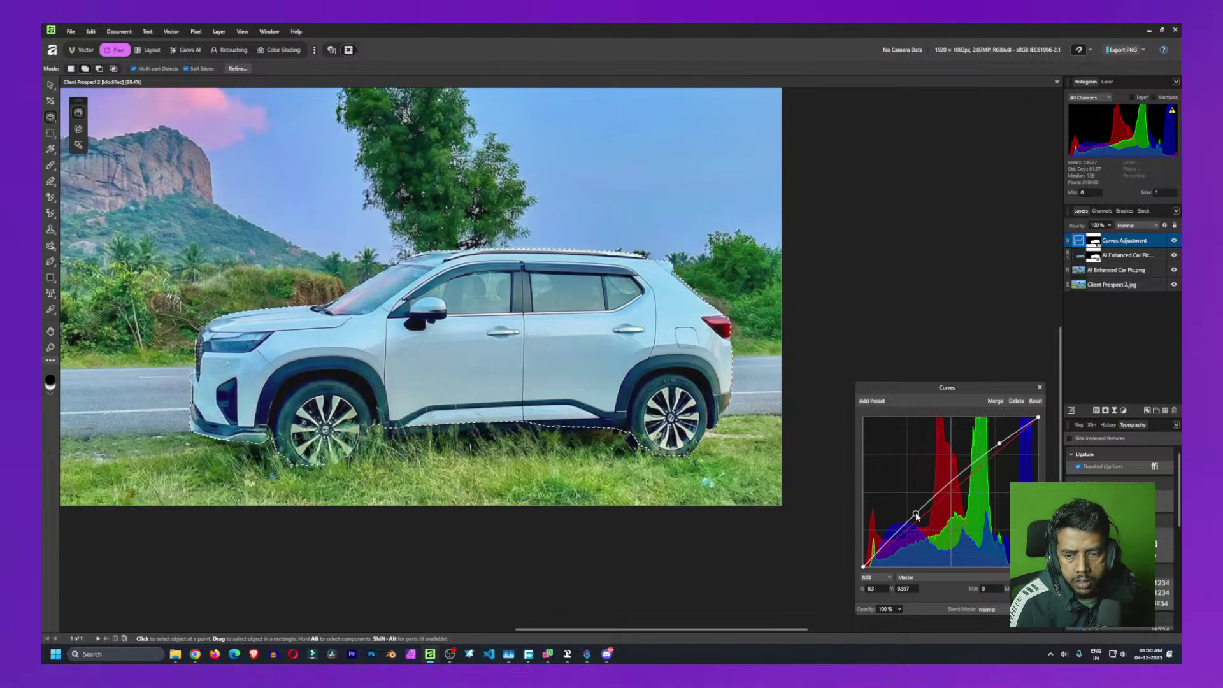
{"action": "mouse_move", "coordinate": [916, 516]}
{"action": "left_mouse_down"}
{"action": "mouse_move", "coordinate": [888, 551]}
{"action": "mouse_move", "coordinate": [906, 546]}
{"action": "mouse_move", "coordinate": [881, 557]}
{"action": "left_mouse_up"}
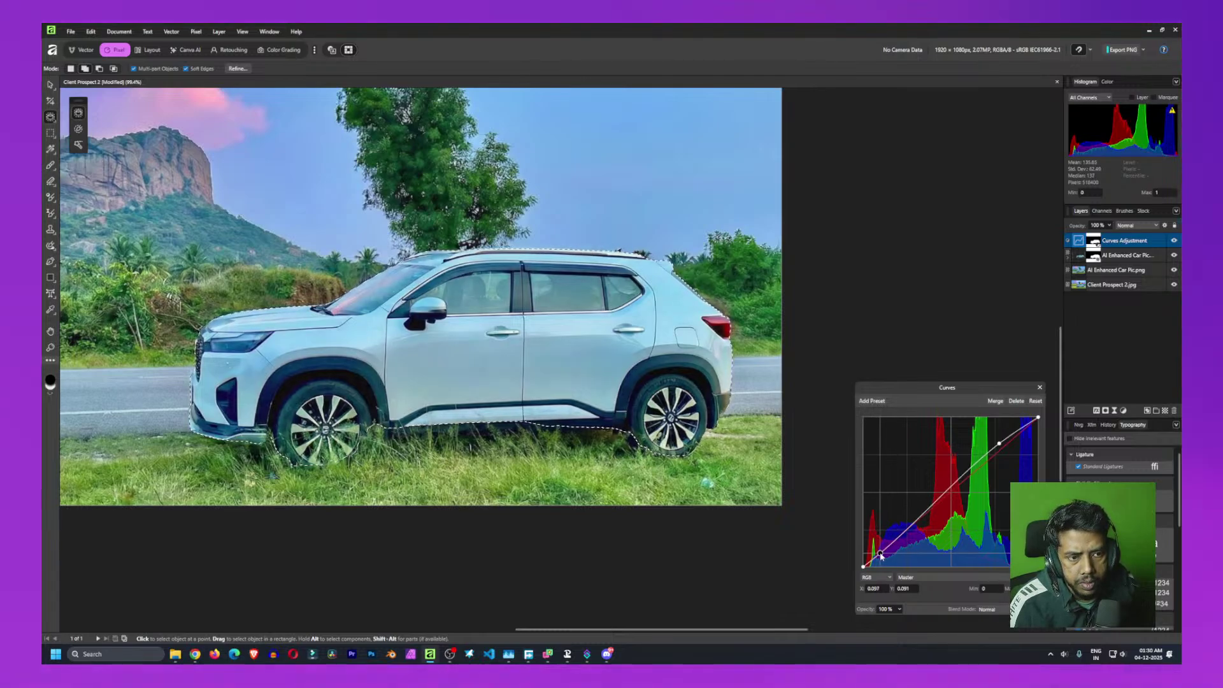
{"action": "left_click_drag", "start_coordinate": [882, 557], "coordinate": [883, 553]}
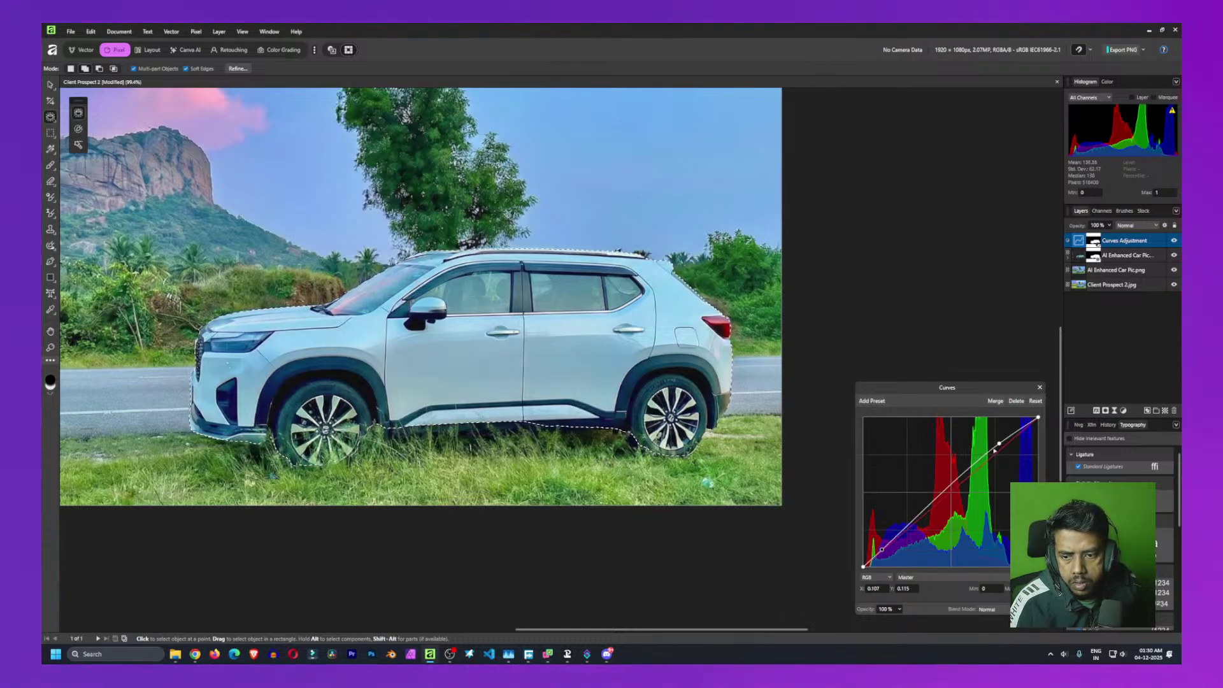
{"action": "left_click_drag", "start_coordinate": [972, 456], "coordinate": [1012, 430]}
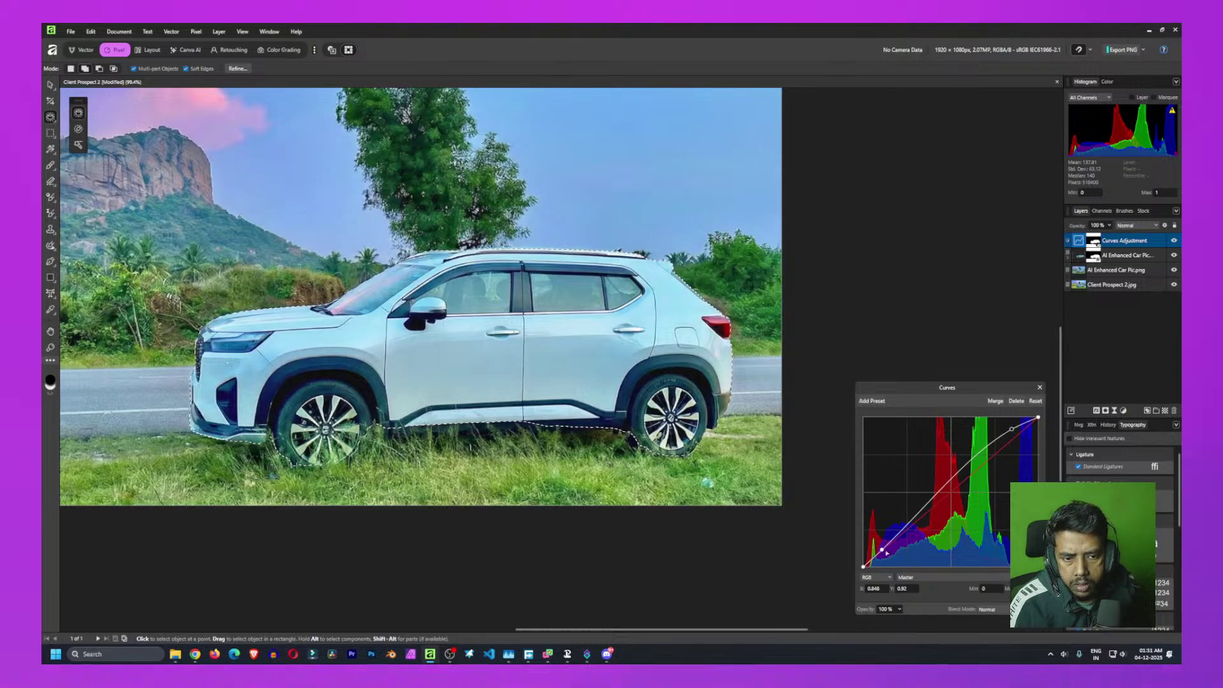
{"action": "left_click_drag", "start_coordinate": [894, 540], "coordinate": [897, 549]}
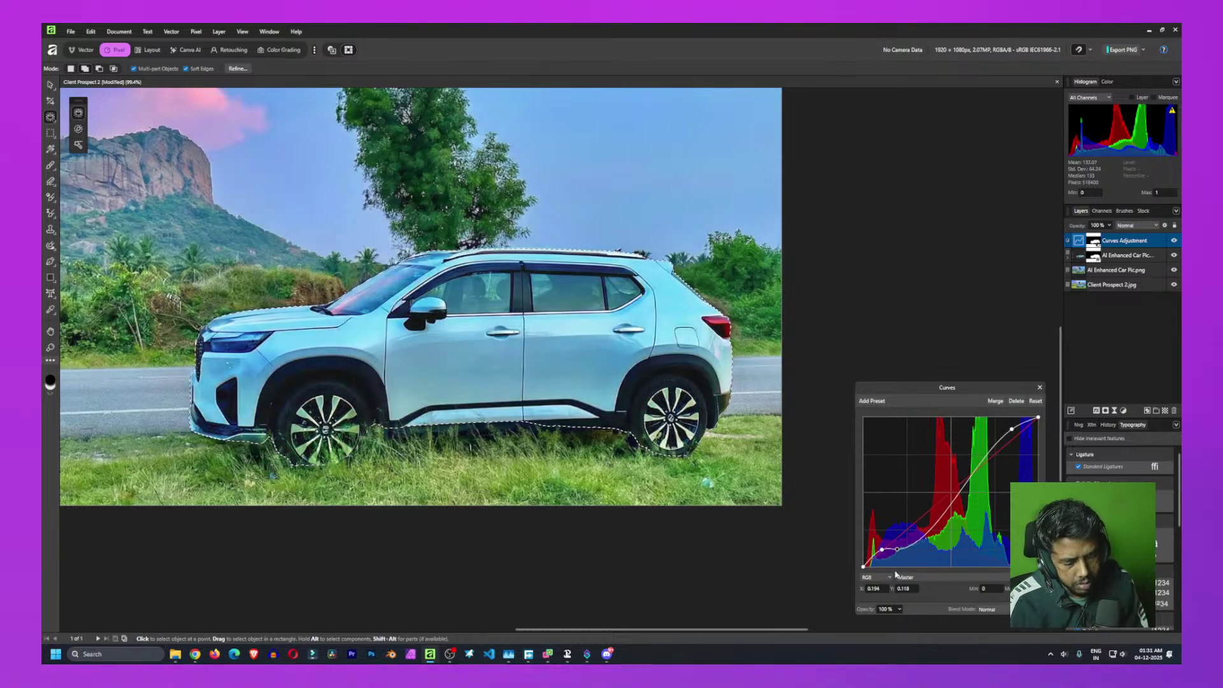
{"action": "key", "text": "ctrl+z"}
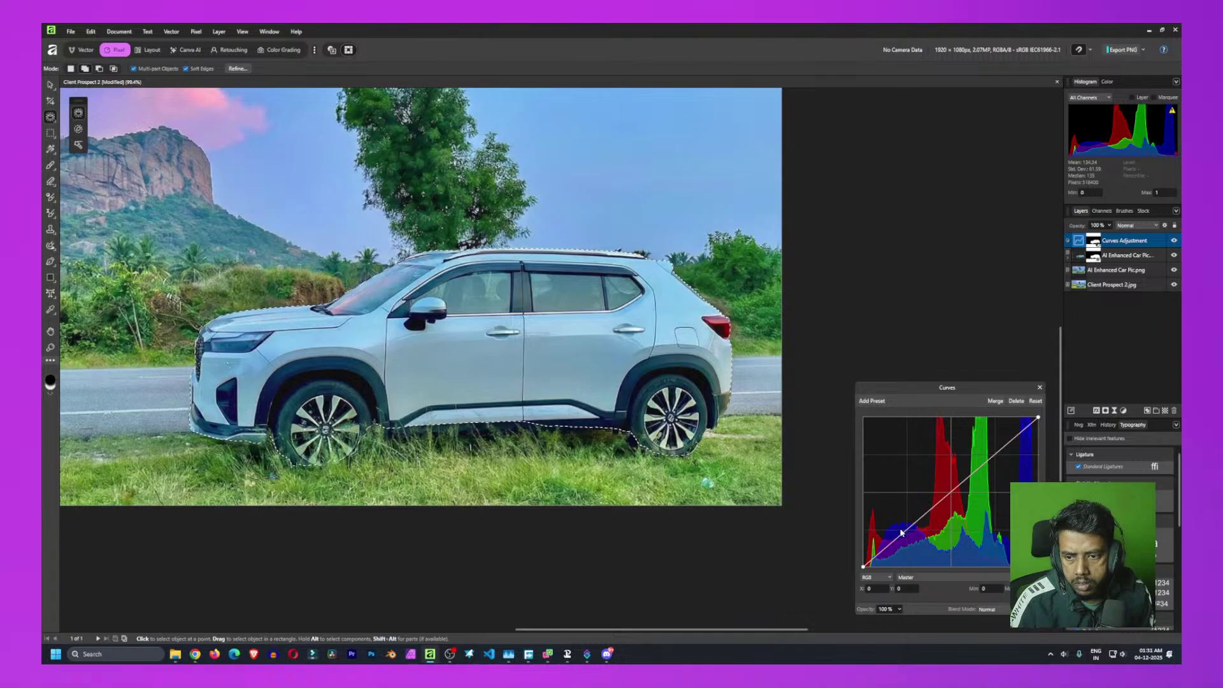
Shape the master curve with a slightly lowered shadow point and a raised highlight point at about X 0.79, Y 0.85
{"action": "left_click", "coordinate": [1006, 445]}
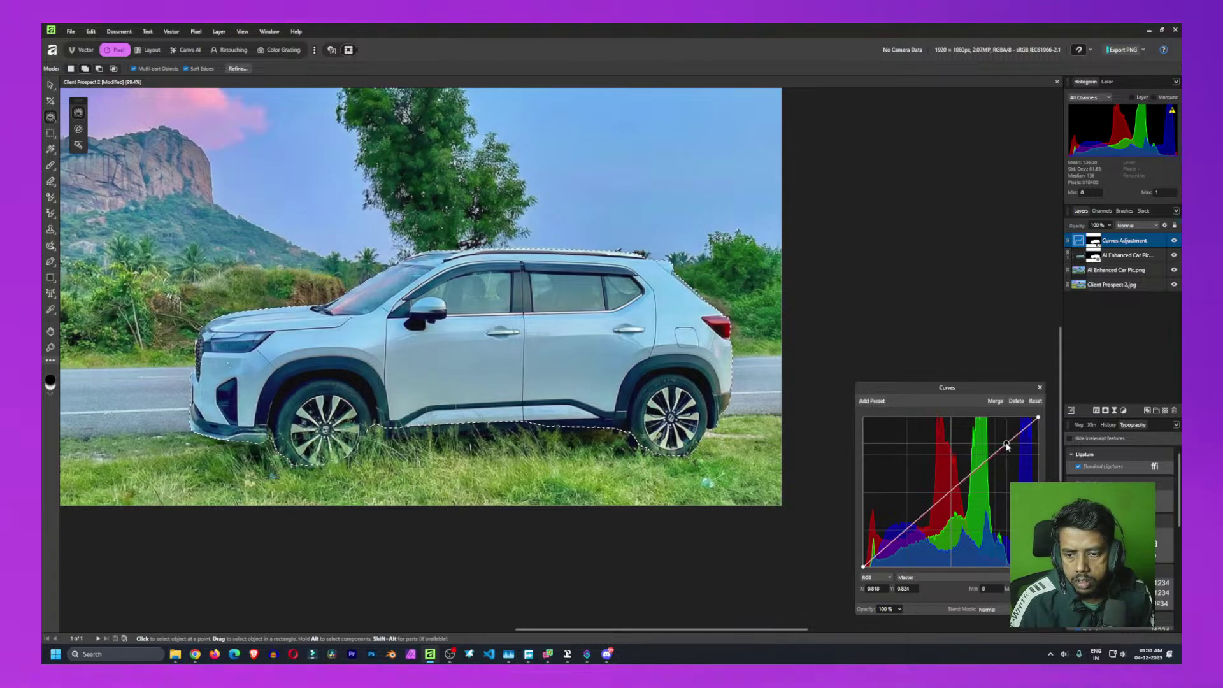
{"action": "left_click_drag", "start_coordinate": [1007, 446], "coordinate": [1004, 438]}
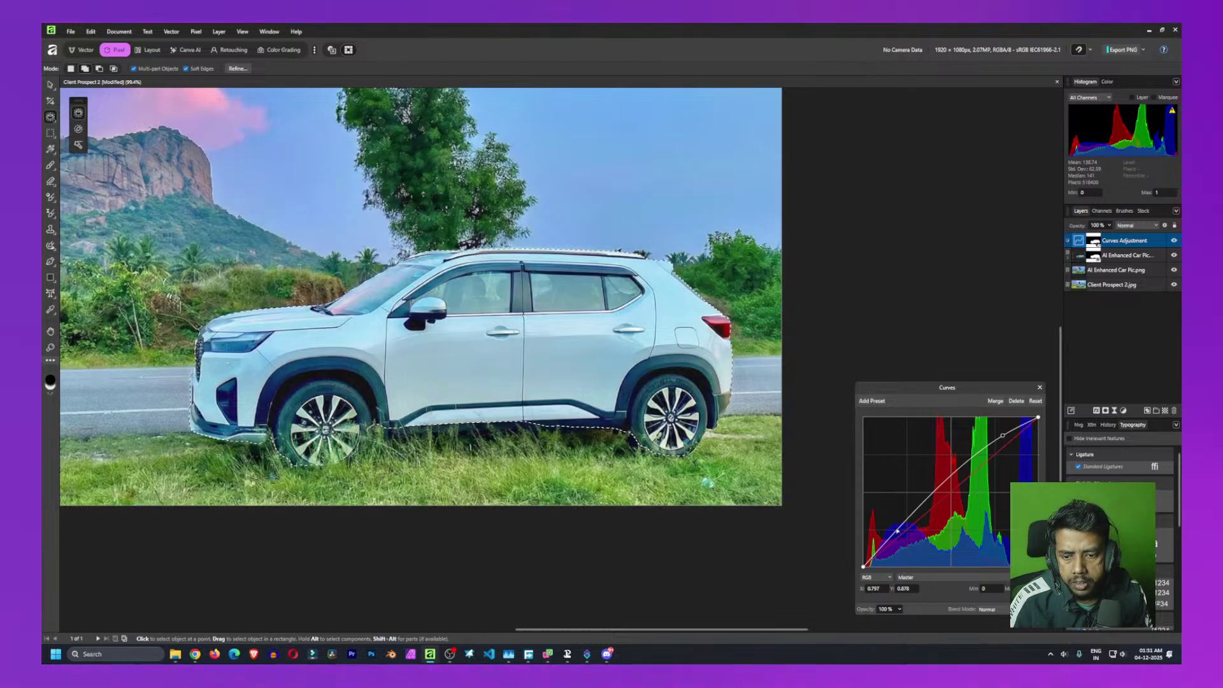
{"action": "left_click_drag", "start_coordinate": [898, 531], "coordinate": [899, 541]}
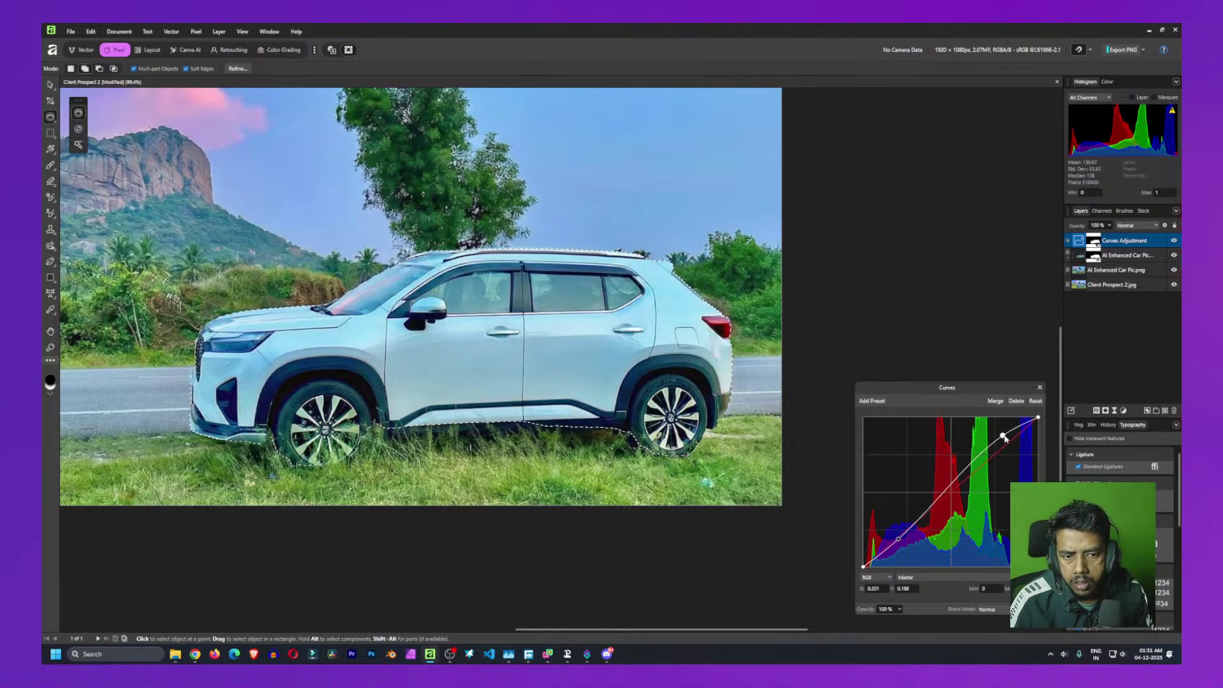
{"action": "mouse_move", "coordinate": [1005, 438]}
{"action": "left_mouse_down"}
{"action": "mouse_move", "coordinate": [986, 463]}
{"action": "mouse_move", "coordinate": [1003, 447]}
{"action": "left_mouse_up"}
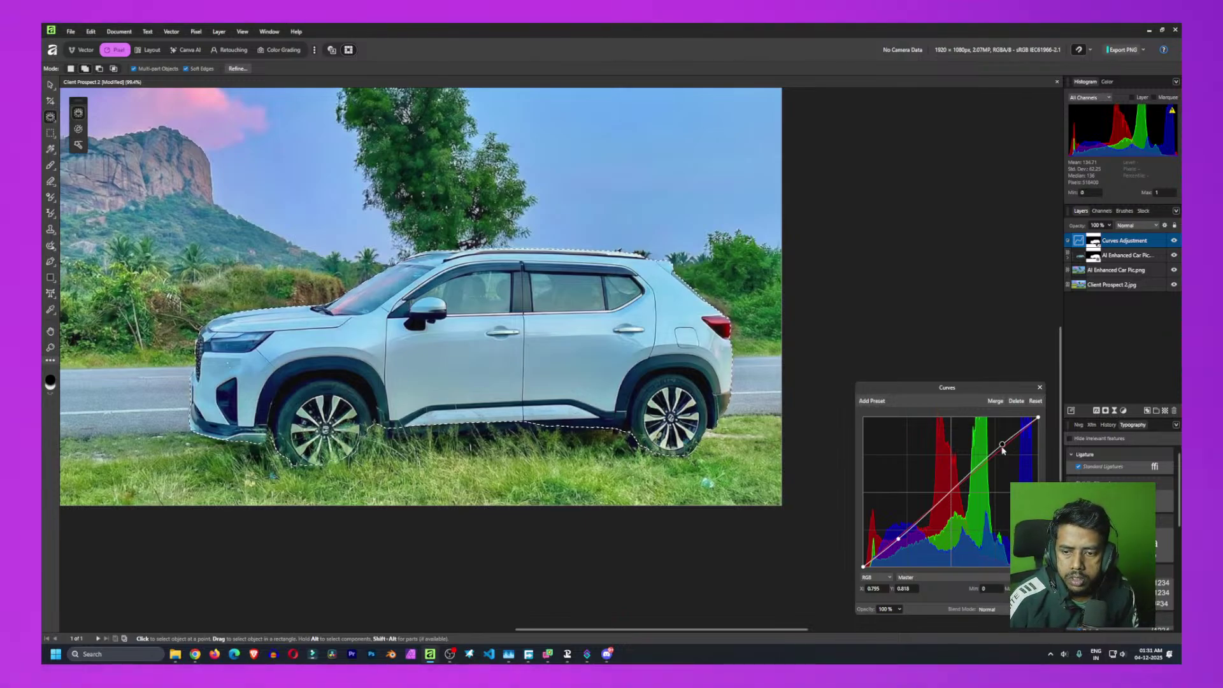
{"action": "mouse_move", "coordinate": [1003, 449]}
{"action": "left_mouse_down"}
{"action": "mouse_move", "coordinate": [999, 431]}
{"action": "mouse_move", "coordinate": [1002, 443]}
{"action": "left_mouse_up"}
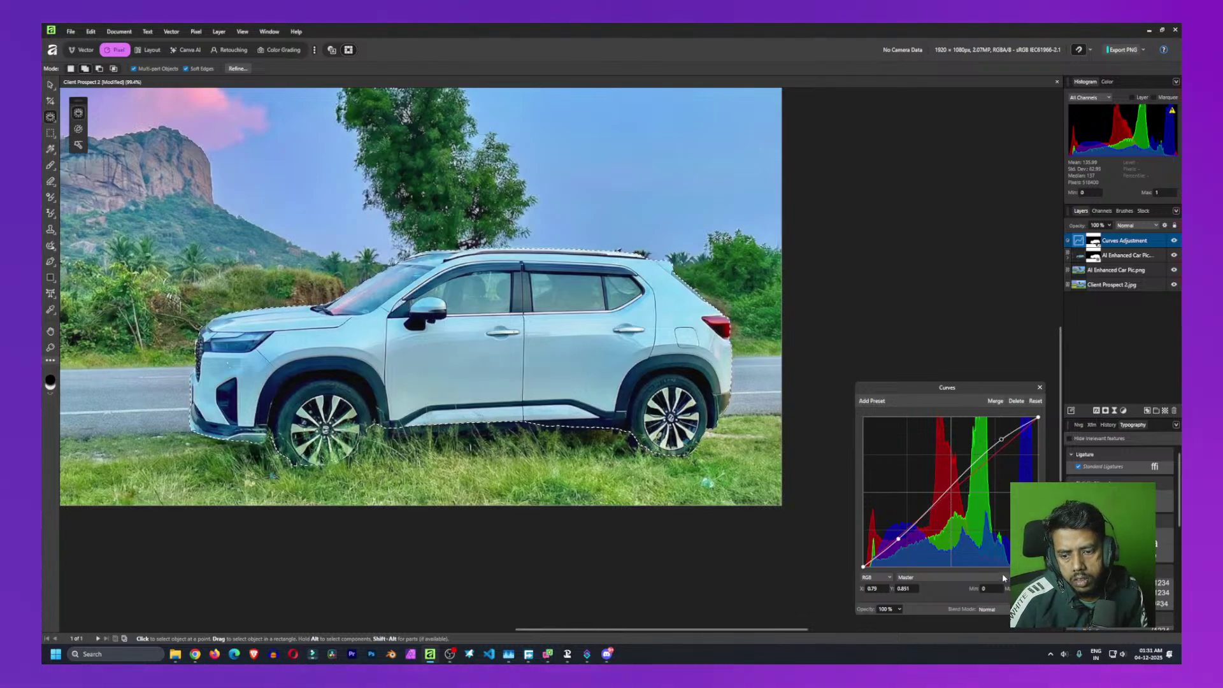
{"action": "left_click", "coordinate": [1040, 388]}
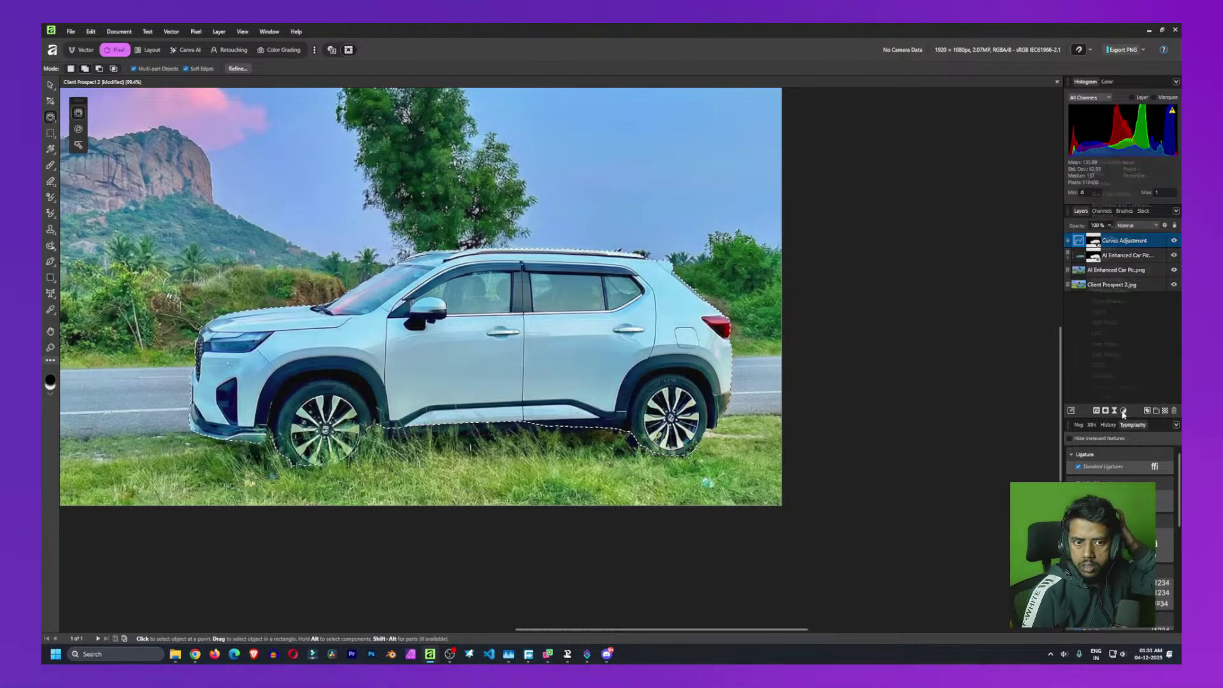
Add a Levels adjustment to the car with a slightly raised black level, a lowered white level and a slightly darker gamma
{"action": "left_click", "coordinate": [1123, 411]}
{"action": "left_click", "coordinate": [1109, 153]}
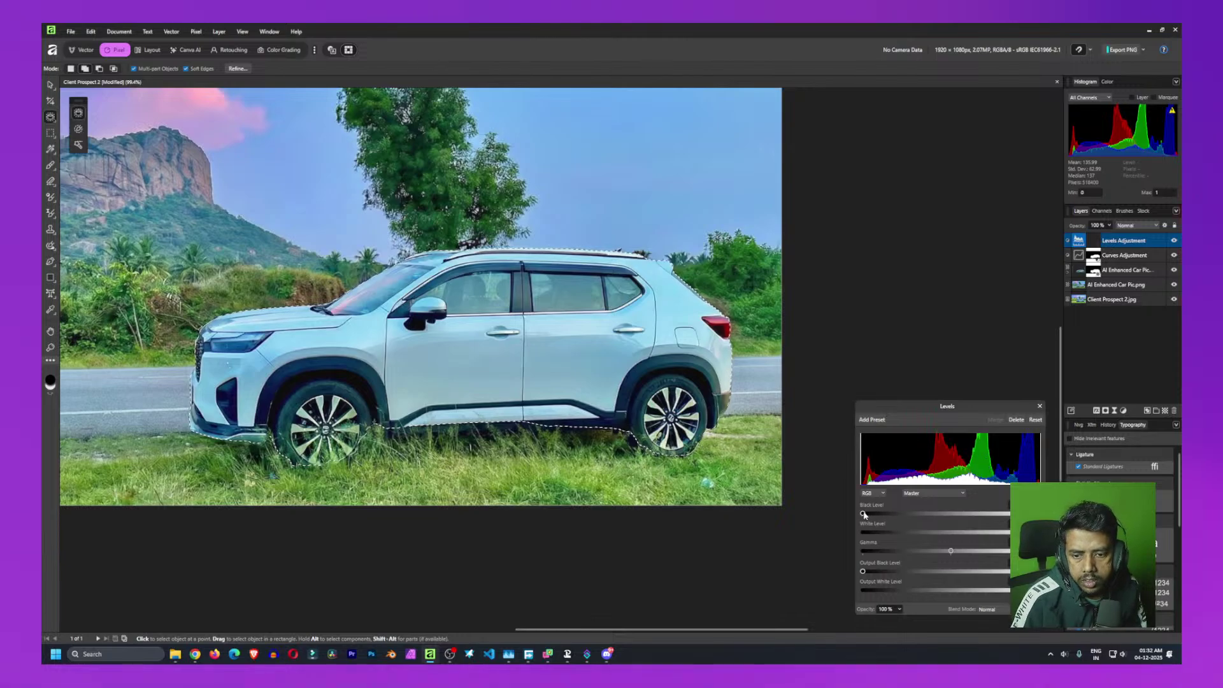
{"action": "left_click_drag", "start_coordinate": [862, 515], "coordinate": [869, 513]}
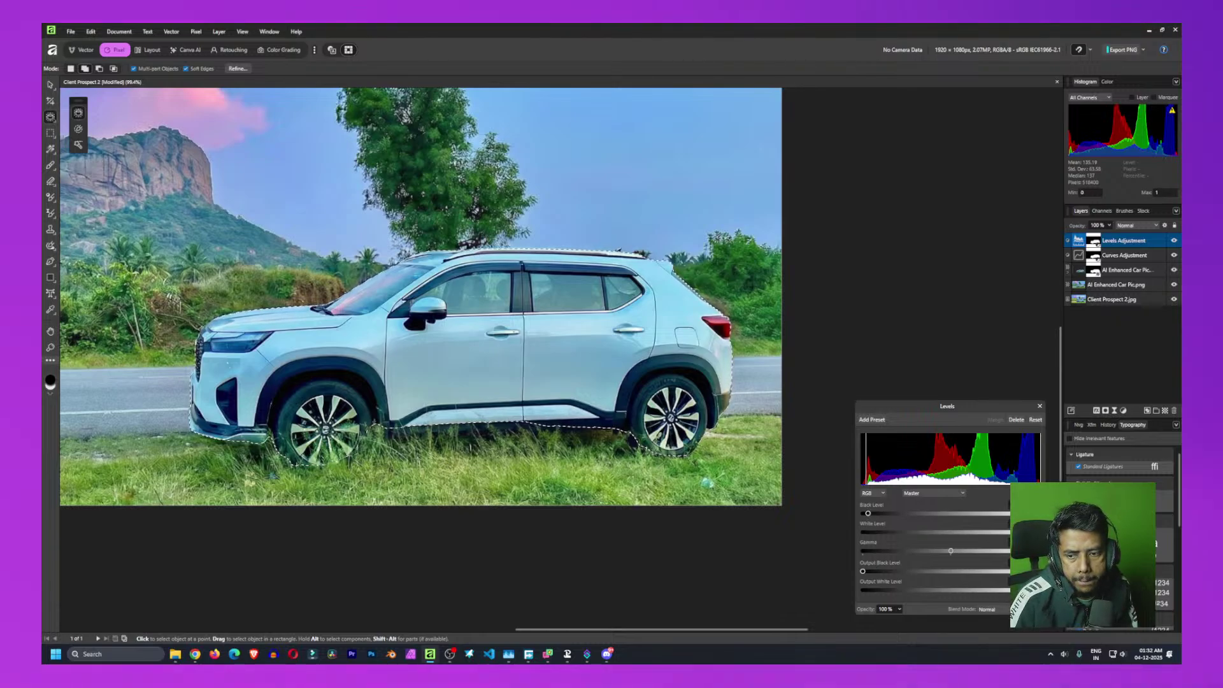
{"action": "mouse_move", "coordinate": [1040, 532]}
{"action": "left_mouse_down"}
{"action": "mouse_move", "coordinate": [988, 532]}
{"action": "mouse_move", "coordinate": [1040, 532]}
{"action": "mouse_move", "coordinate": [1026, 532]}
{"action": "left_mouse_up"}
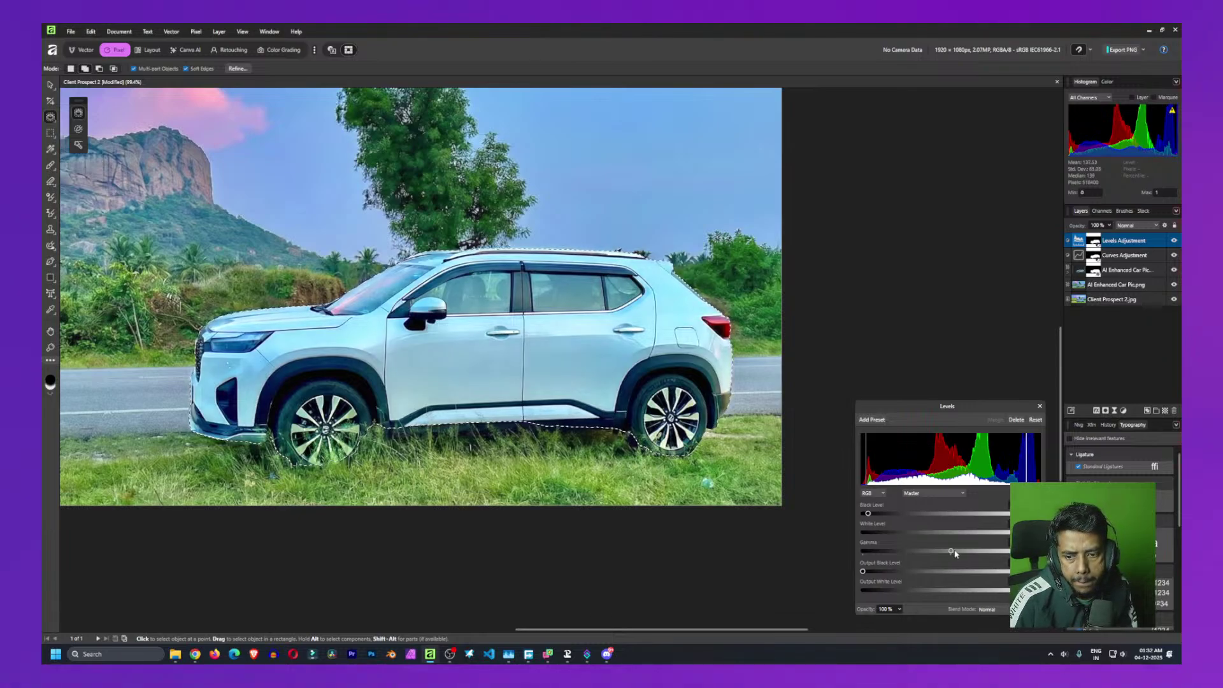
{"action": "left_click_drag", "start_coordinate": [951, 552], "coordinate": [972, 551]}
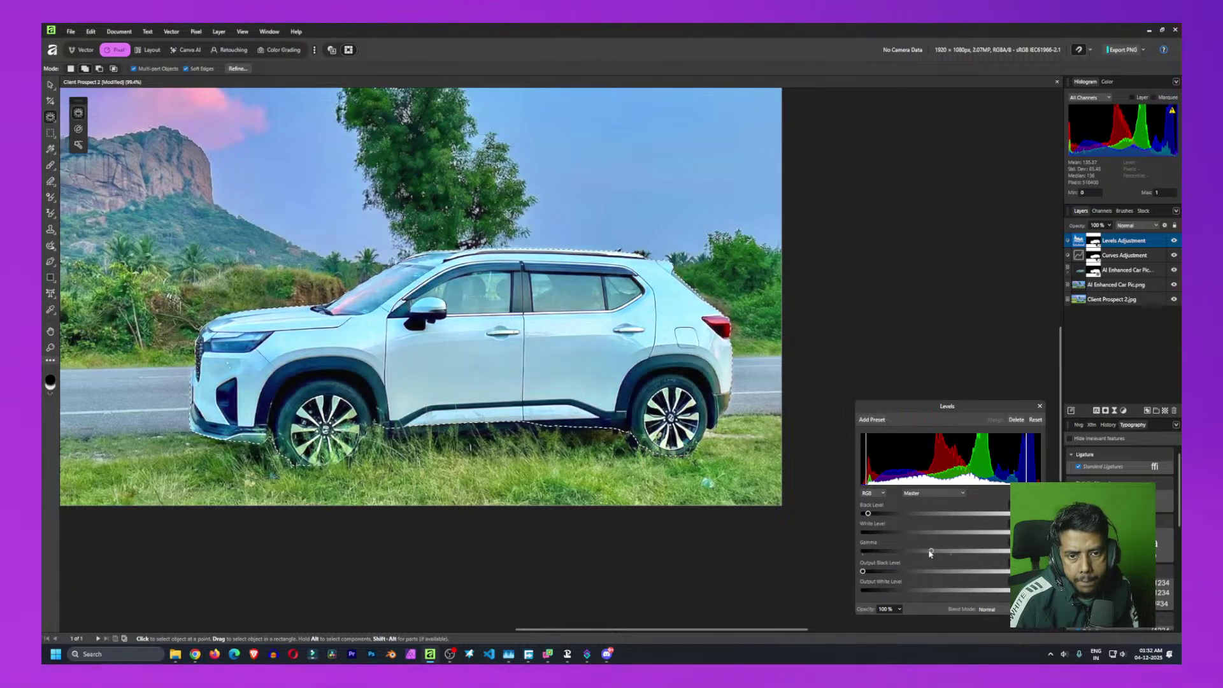
{"action": "left_click_drag", "start_coordinate": [931, 553], "coordinate": [958, 553]}
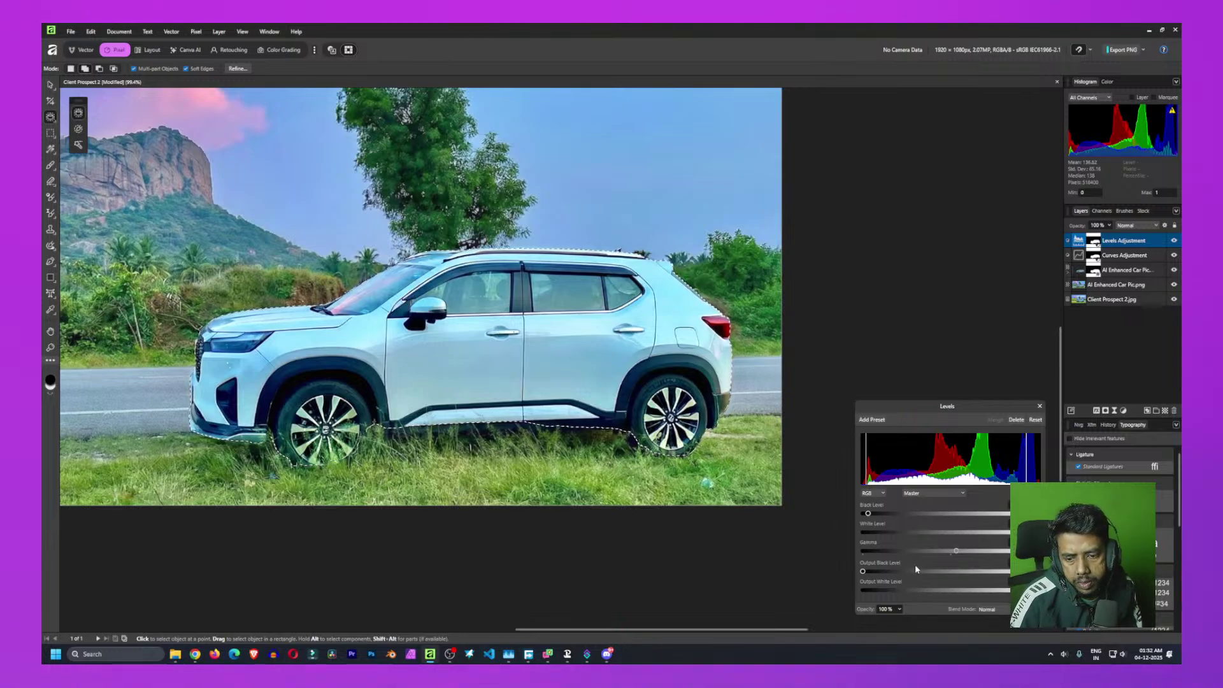
{"action": "mouse_move", "coordinate": [863, 576]}
{"action": "left_mouse_down"}
{"action": "mouse_move", "coordinate": [887, 572]}
{"action": "mouse_move", "coordinate": [874, 572]}
{"action": "left_mouse_up"}
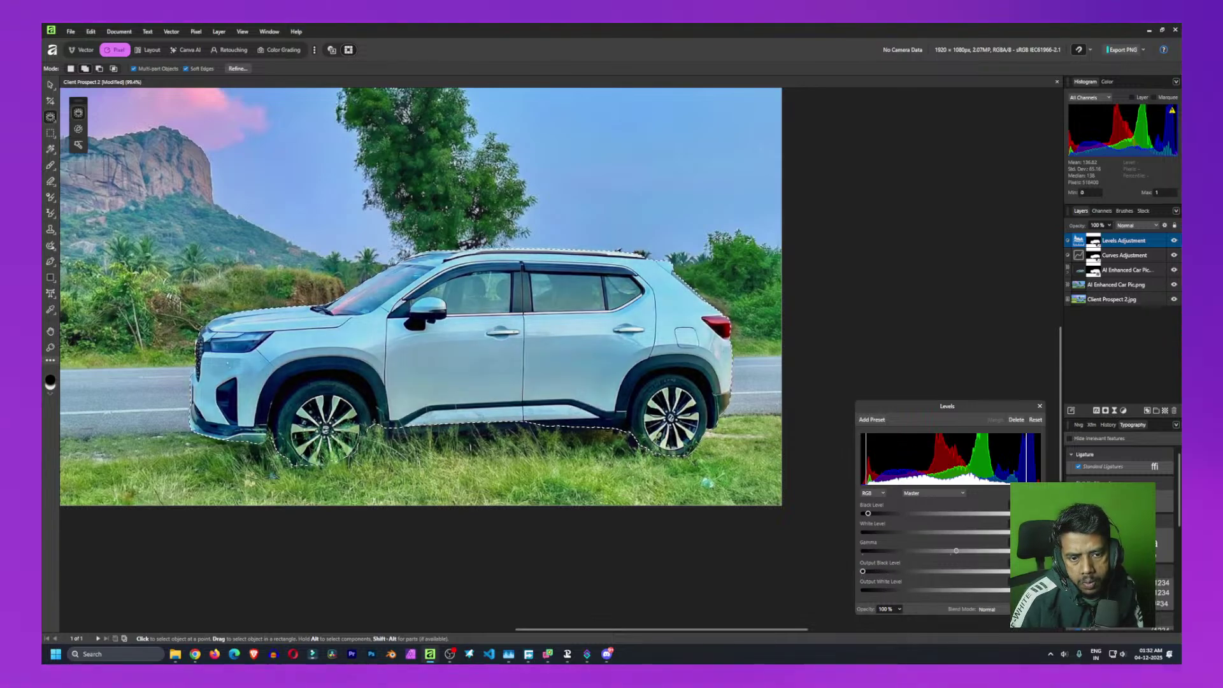
{"action": "left_click", "coordinate": [1040, 406]}
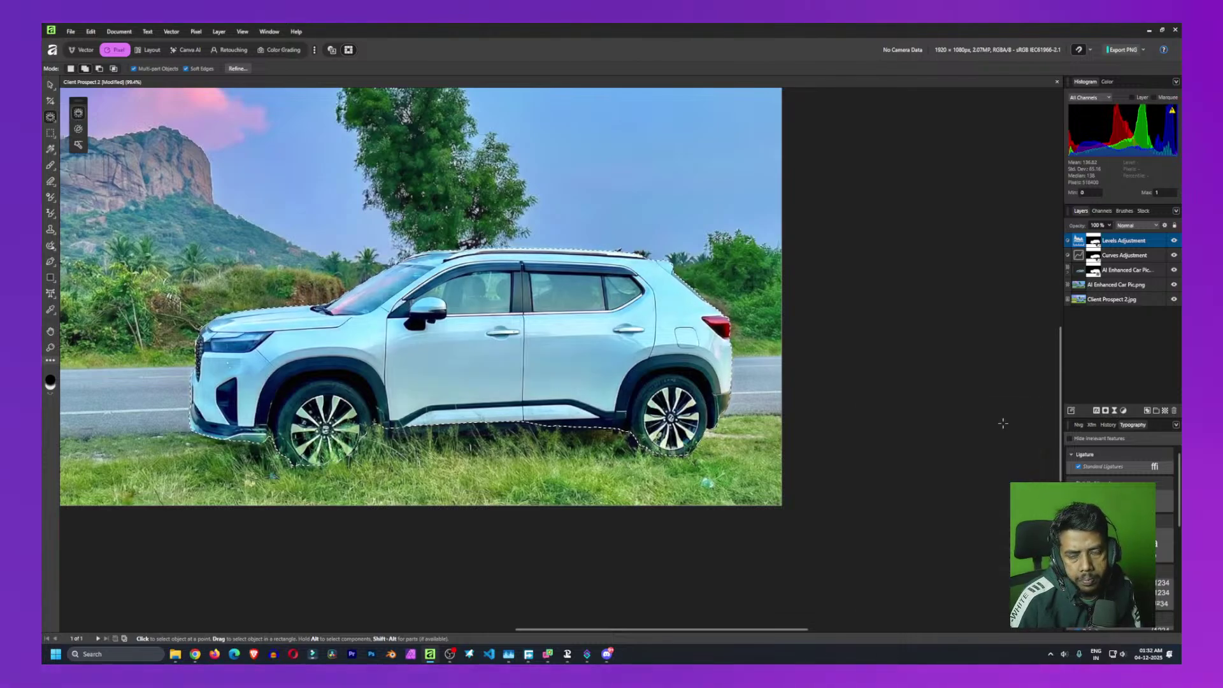
Add an Exposure adjustment to the car and brighten it slightly
{"action": "left_click", "coordinate": [1123, 410]}
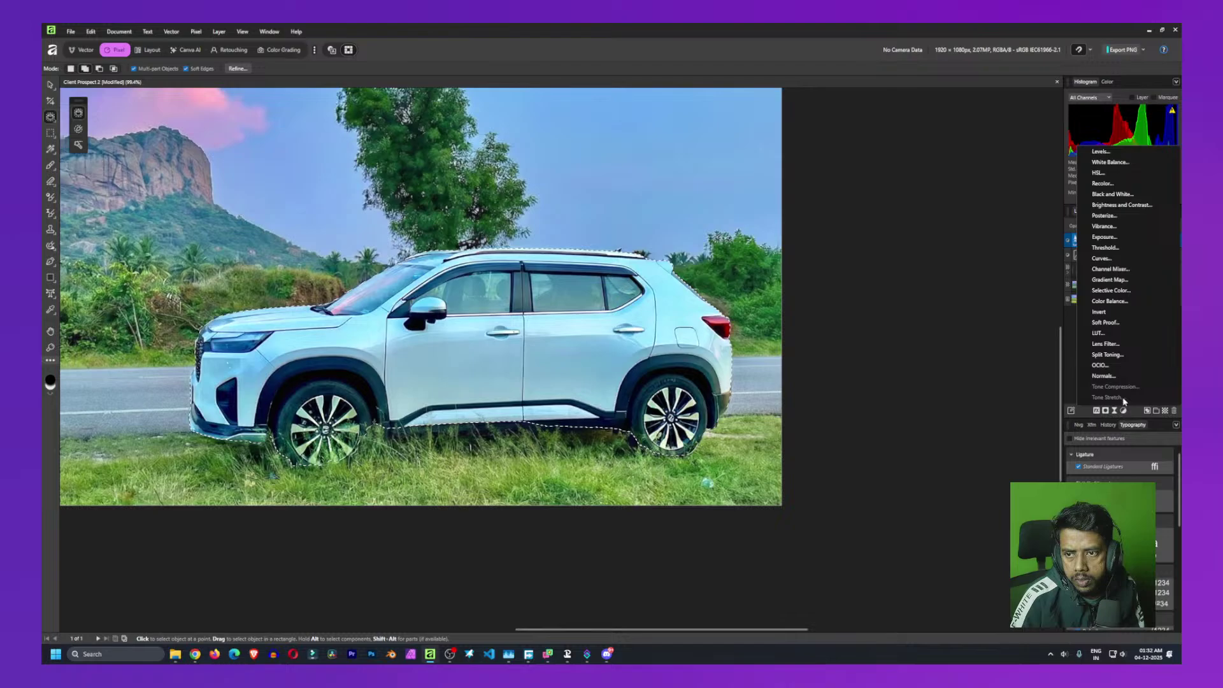
{"action": "left_click", "coordinate": [1126, 238]}
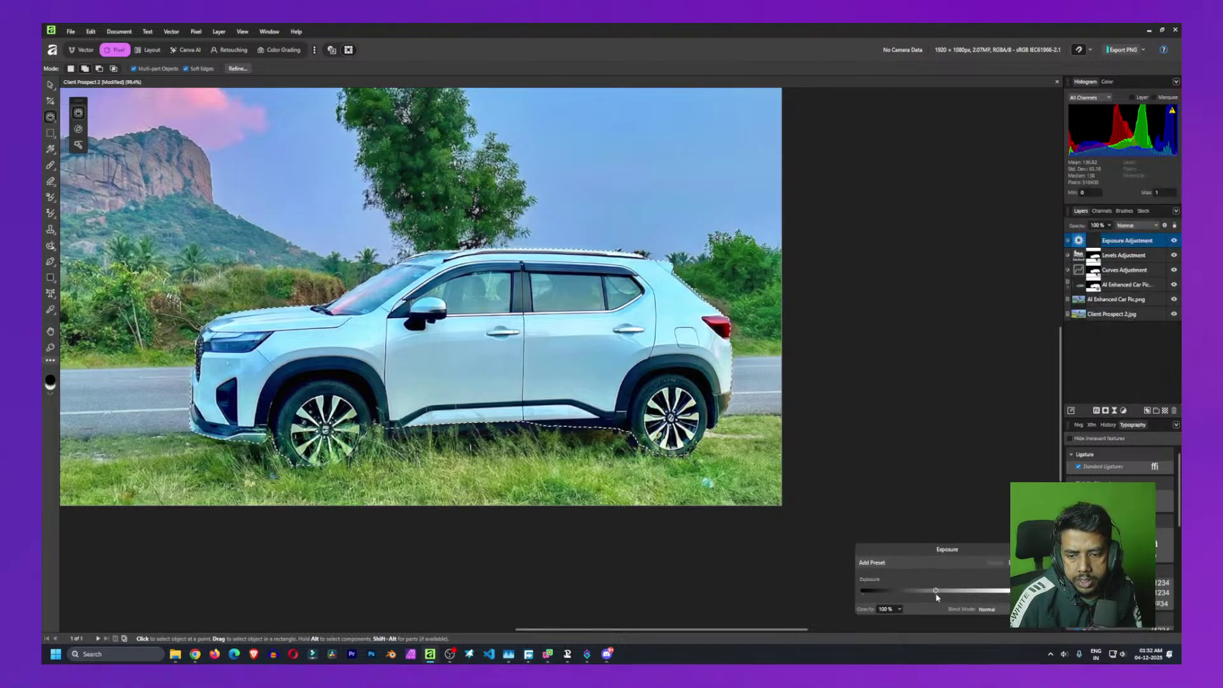
{"action": "left_click_drag", "start_coordinate": [935, 590], "coordinate": [942, 591]}
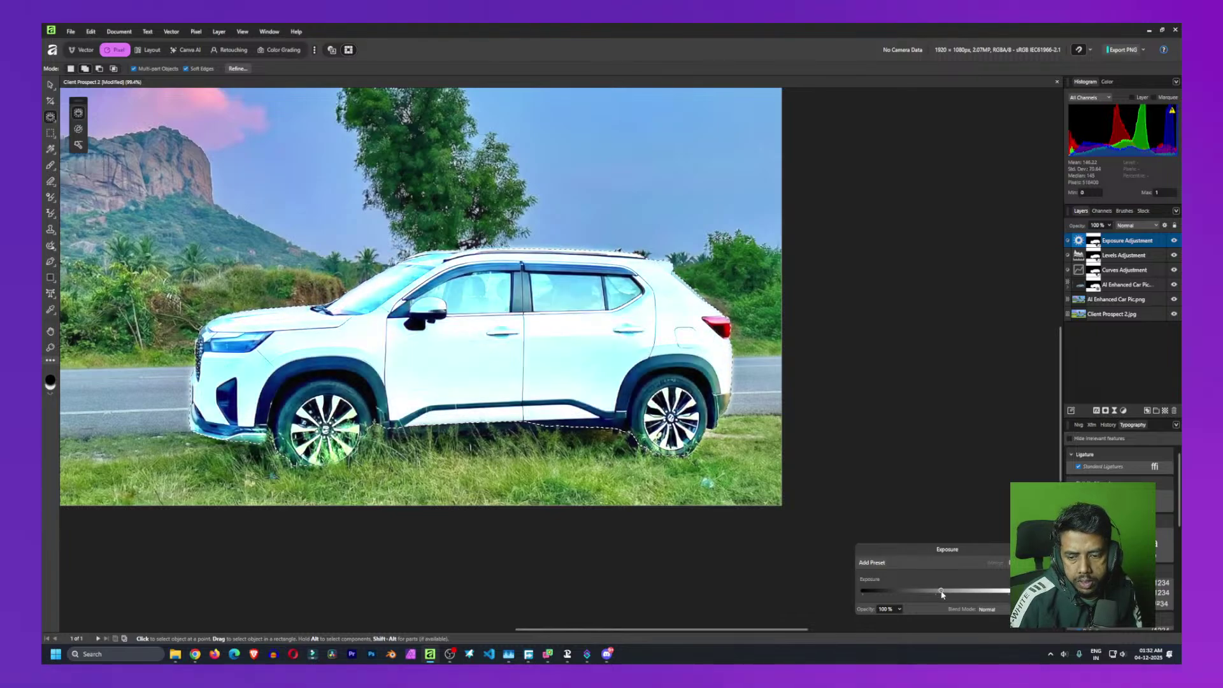
{"action": "left_click_drag", "start_coordinate": [941, 590], "coordinate": [937, 591]}
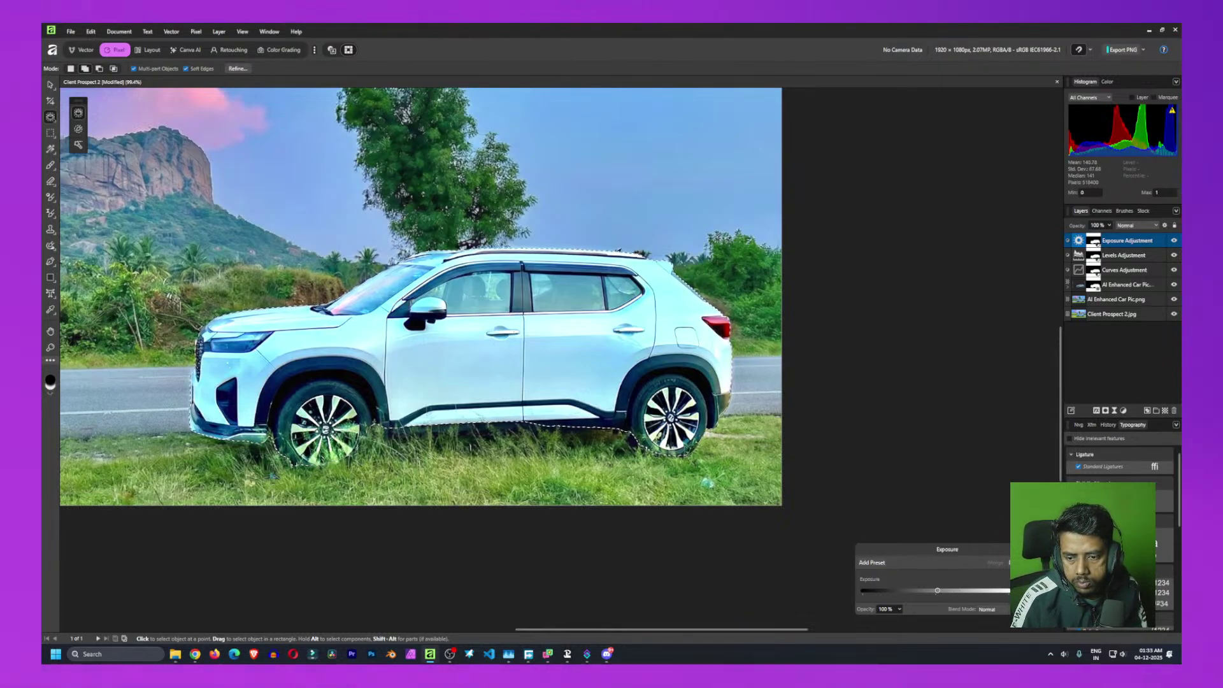
{"action": "left_click", "coordinate": [1032, 549]}
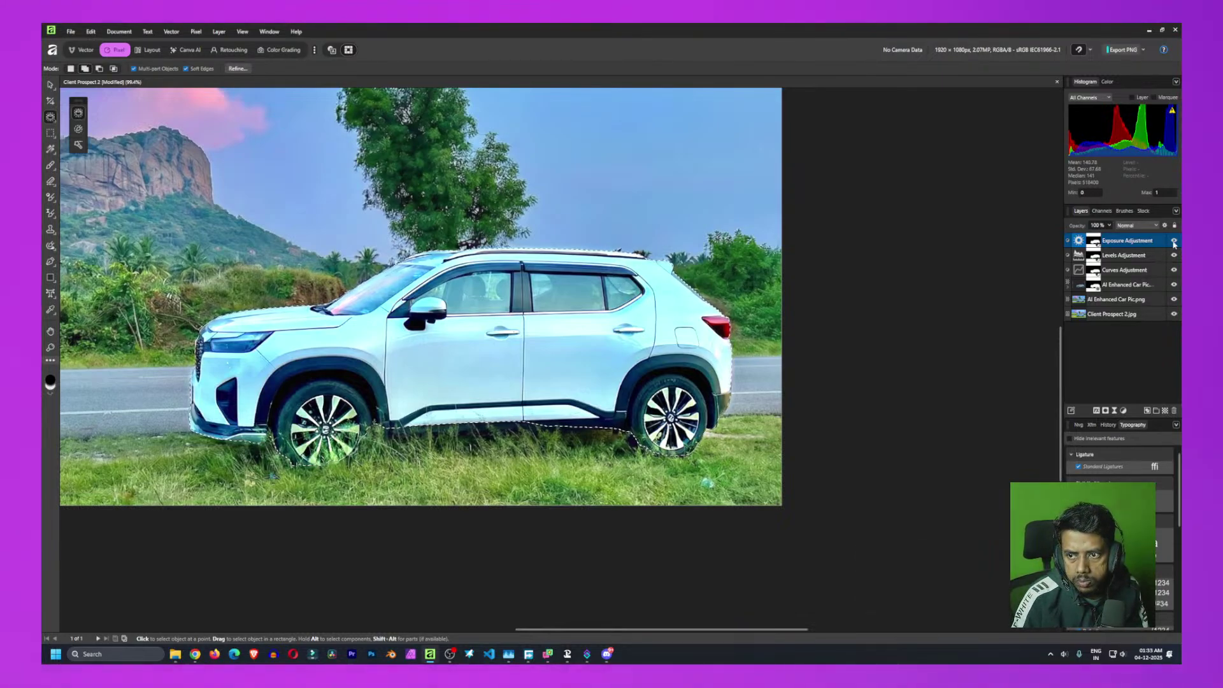
Compare the car with and without the Exposure adjustment, and reduce its exposure a little
{"action": "left_click", "coordinate": [1175, 241]}
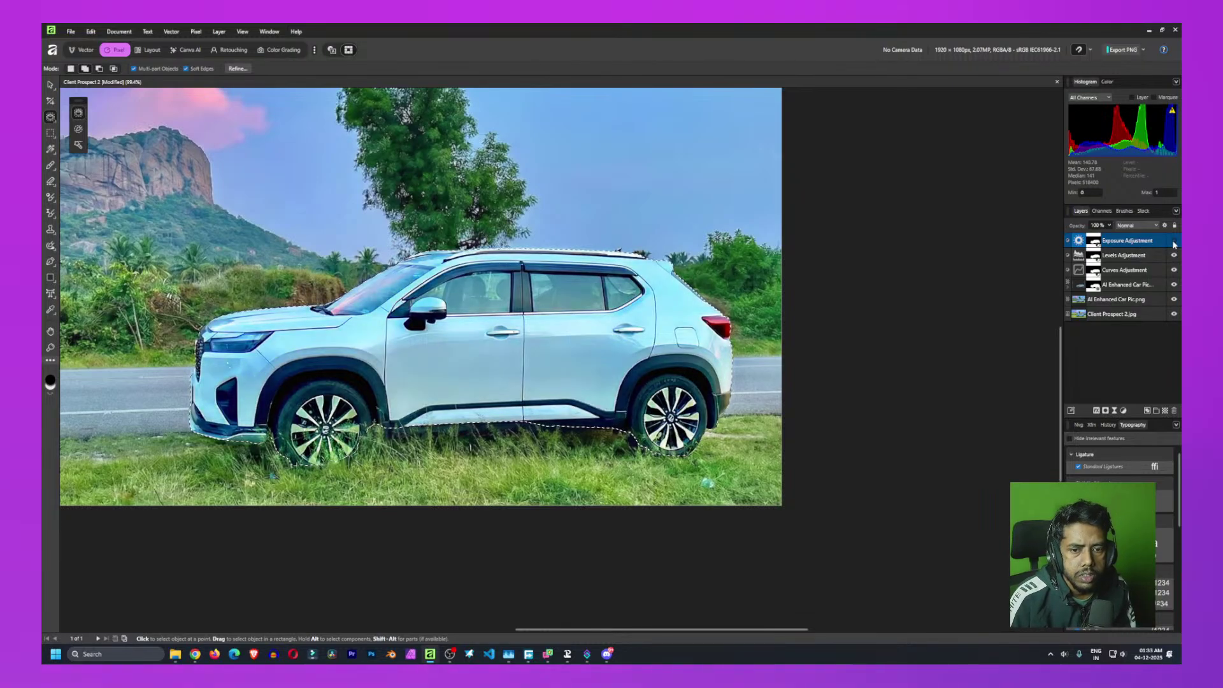
{"action": "left_click", "coordinate": [1174, 241]}
{"action": "left_click", "coordinate": [1174, 240]}
{"action": "left_click", "coordinate": [1174, 242]}
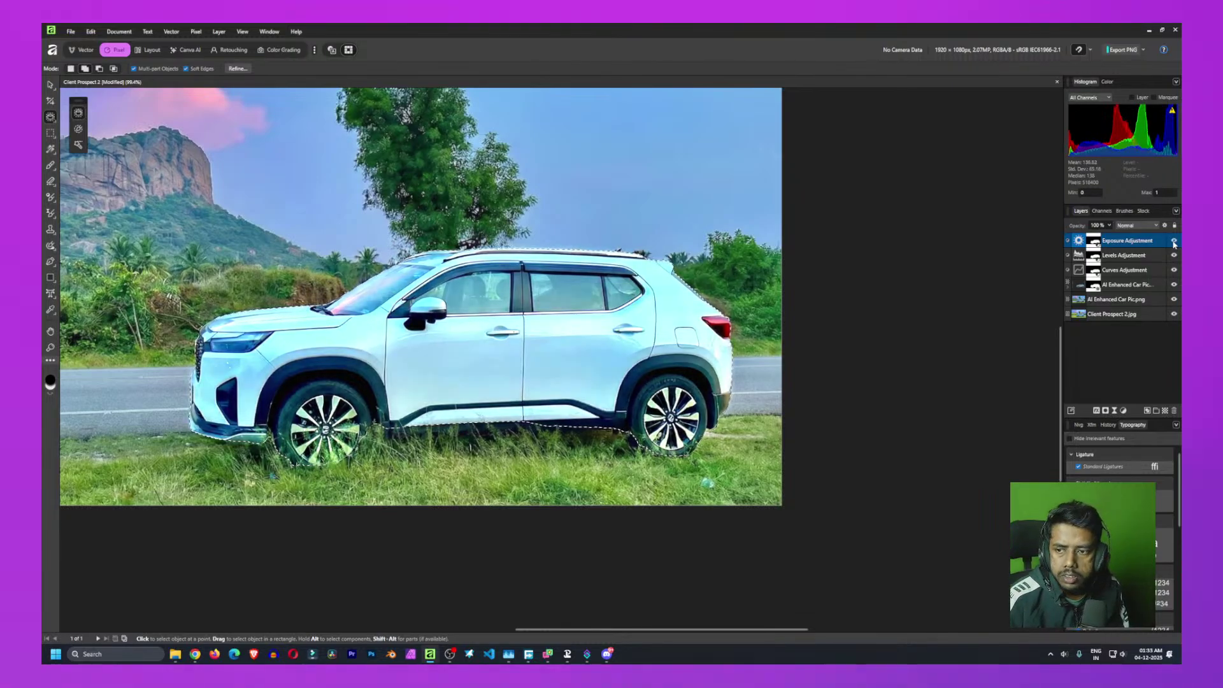
{"action": "double_click", "coordinate": [1080, 240]}
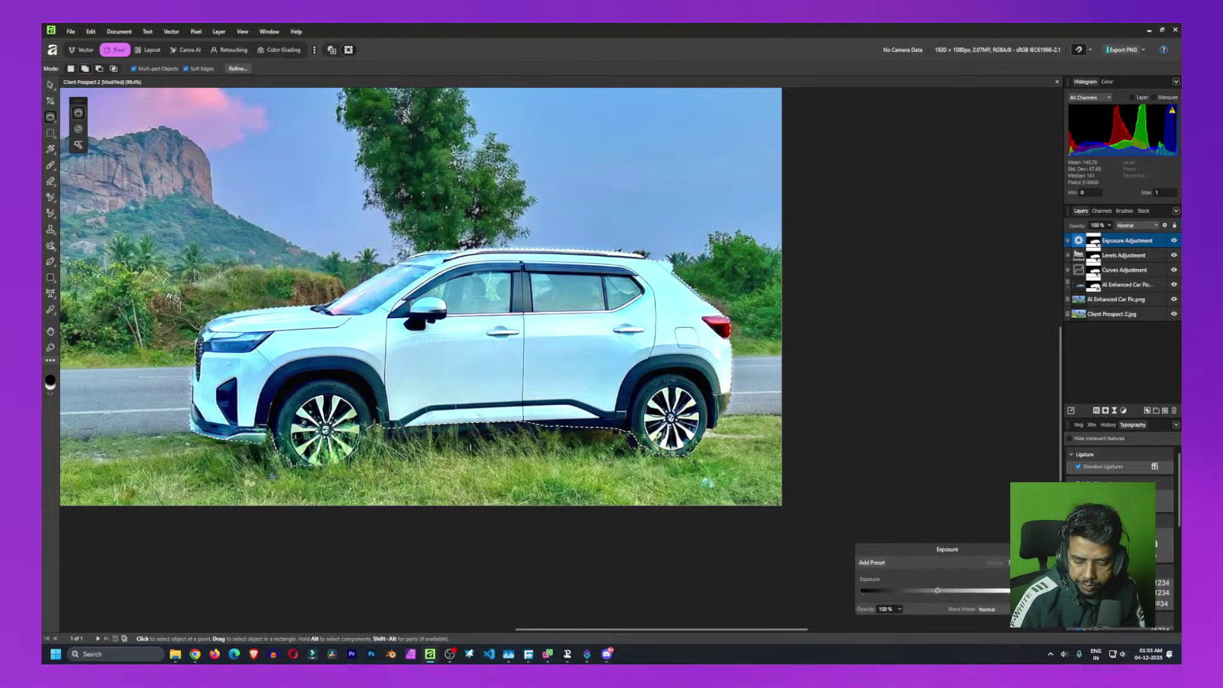
{"action": "left_click_drag", "start_coordinate": [937, 591], "coordinate": [937, 590]}
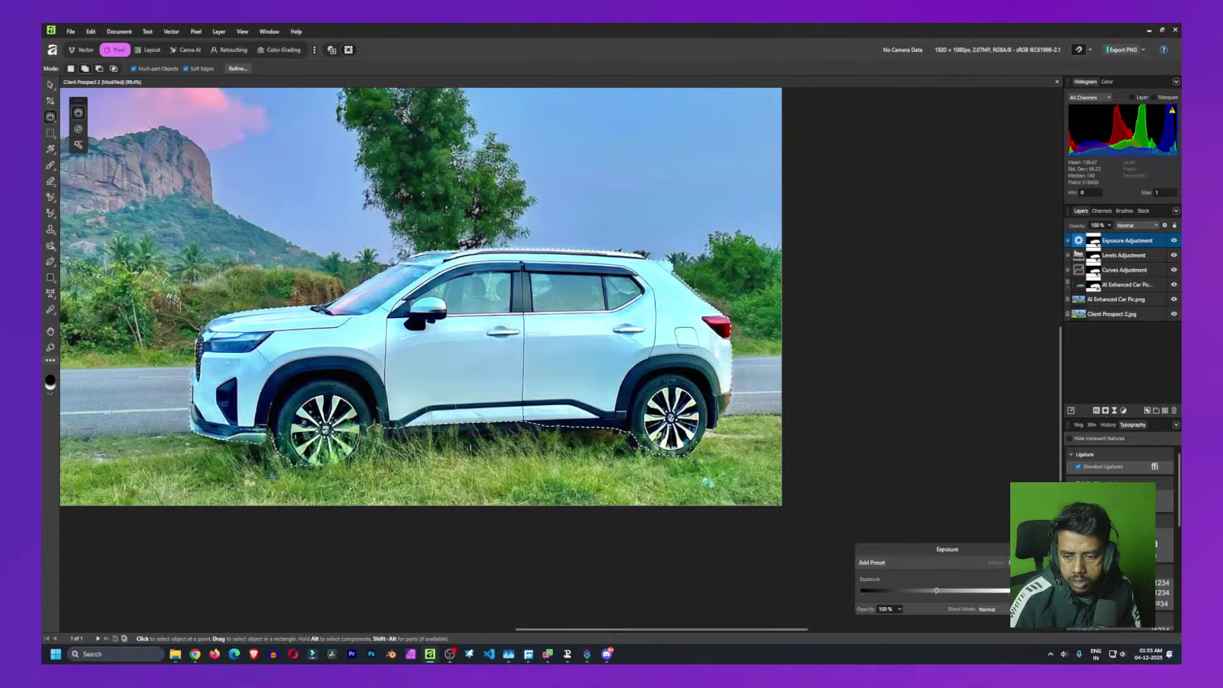
{"action": "left_click", "coordinate": [1092, 359]}
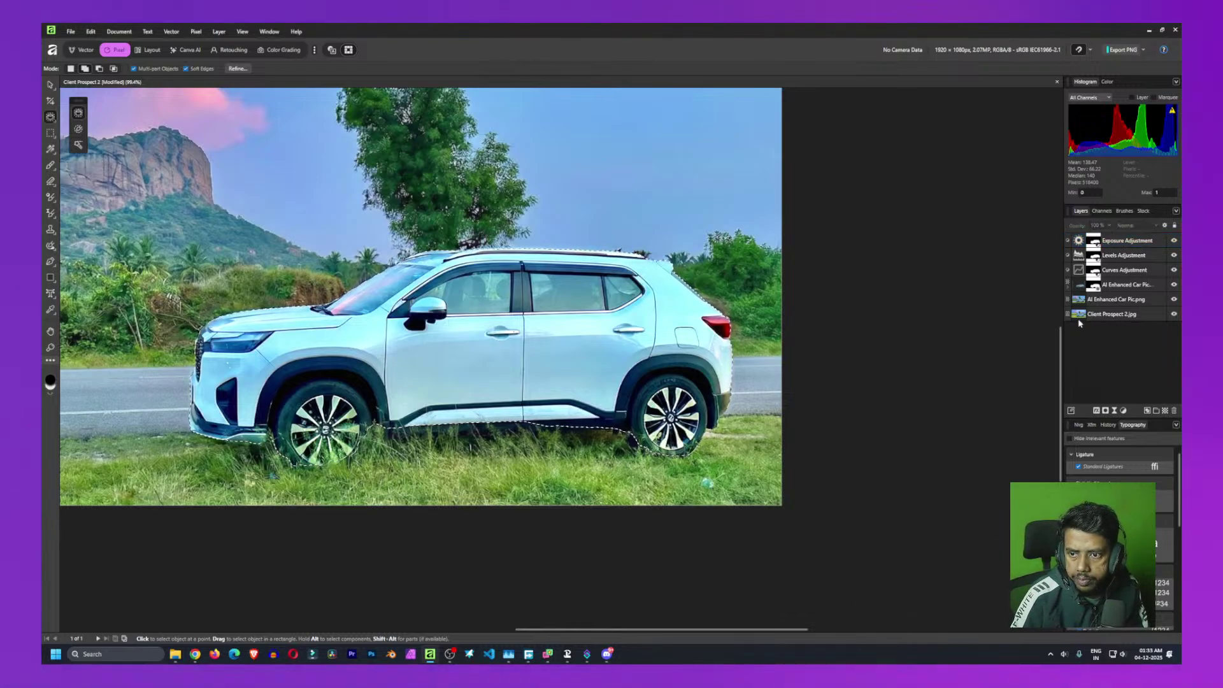
Nest the Curves, Levels and Exposure adjustments inside the masked AI Enhanced Car Pic layer
{"action": "left_click", "coordinate": [1118, 288]}
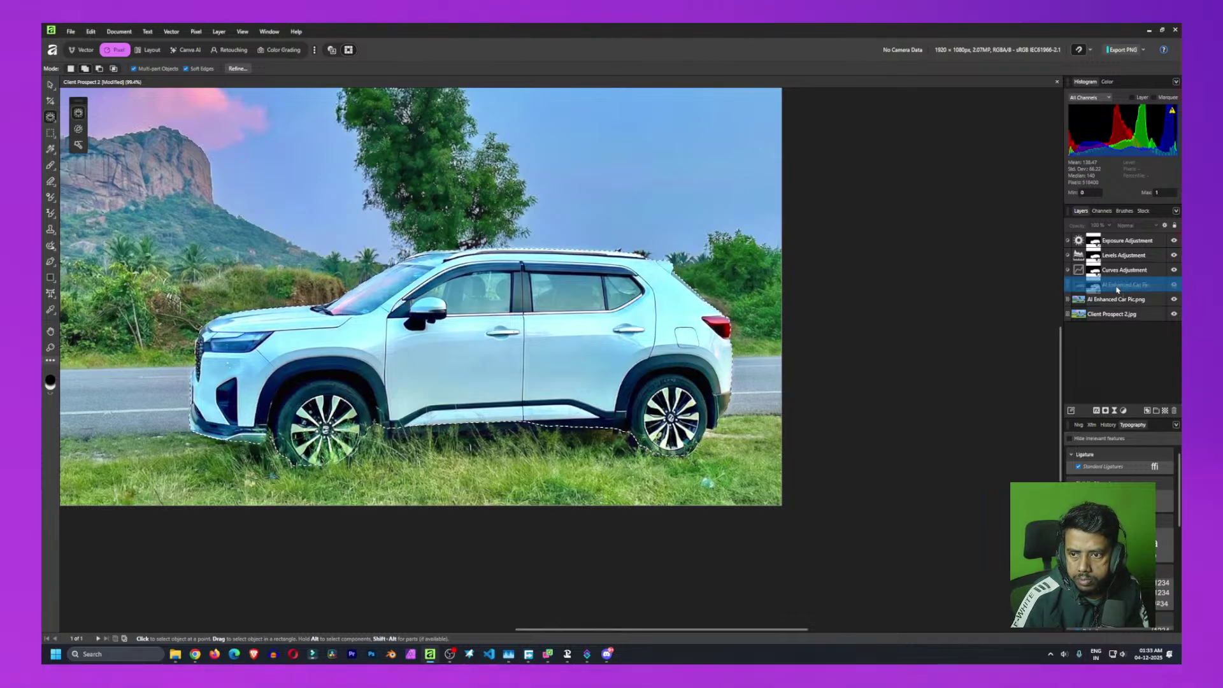
{"action": "left_click_drag", "start_coordinate": [1117, 290], "coordinate": [1117, 290]}
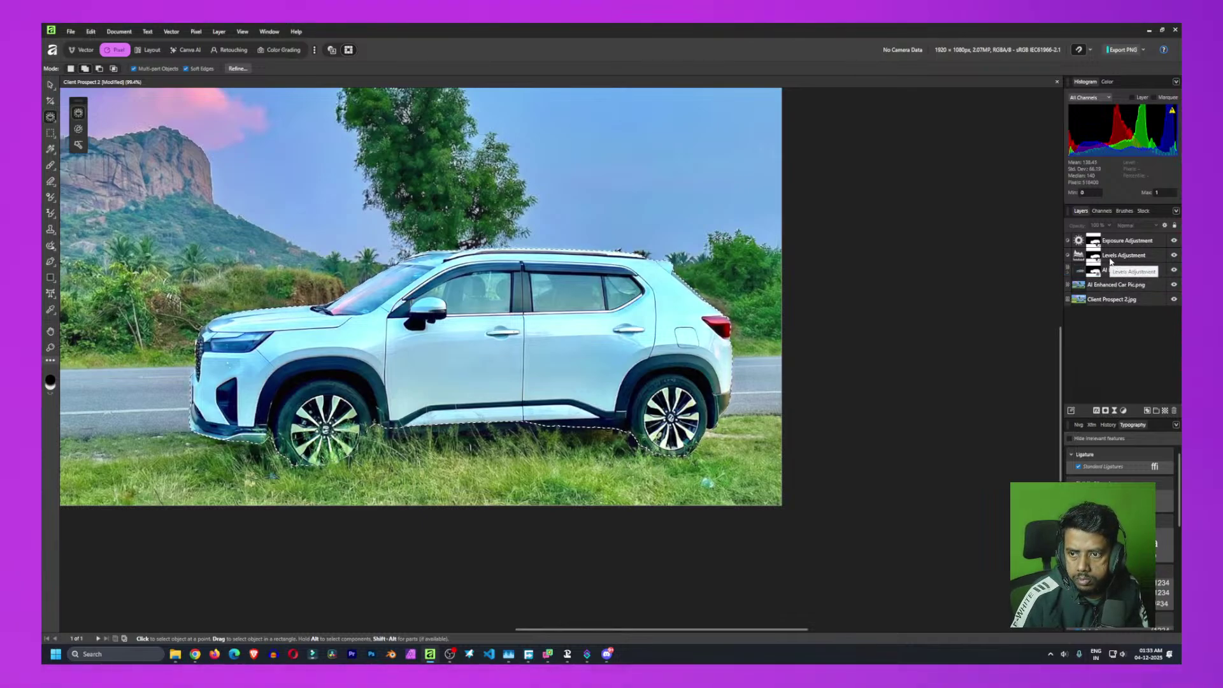
{"action": "mouse_move", "coordinate": [1118, 253]}
{"action": "left_mouse_down"}
{"action": "mouse_move", "coordinate": [1114, 270]}
{"action": "mouse_move", "coordinate": [1114, 260]}
{"action": "left_mouse_up"}
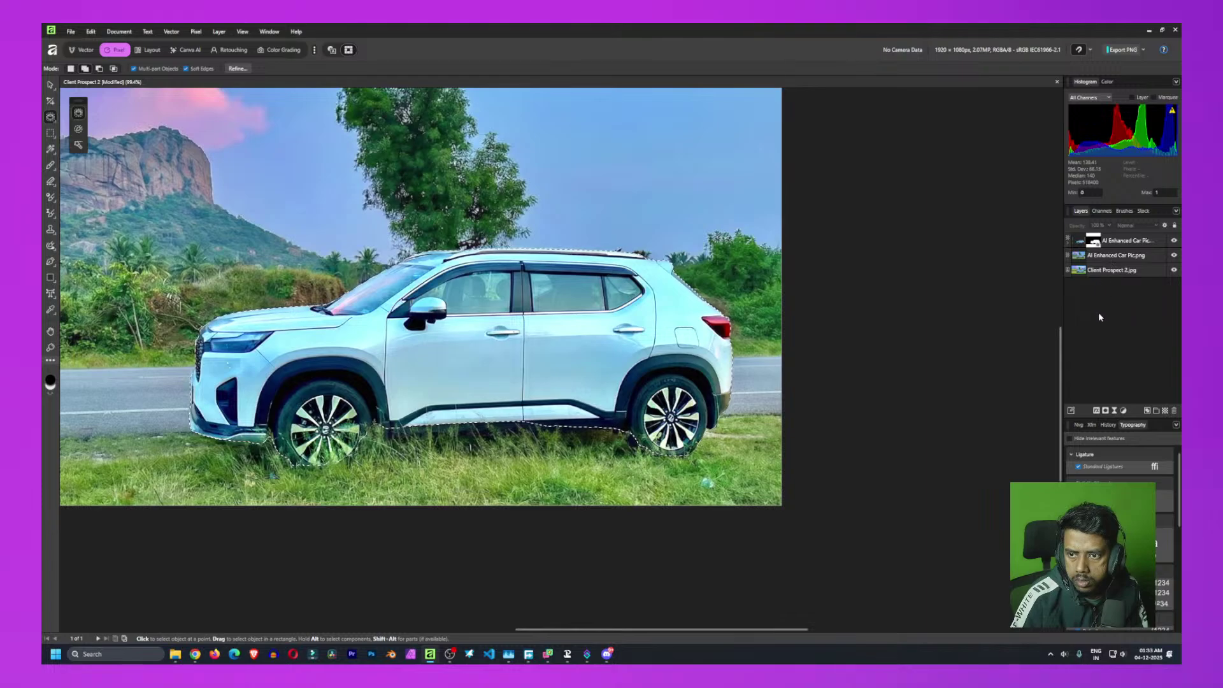
Compare the car with and without its nested adjustments by repeatedly hiding and showing the masked AI Enhanced Car Pic layer
{"action": "left_click", "coordinate": [1174, 241]}
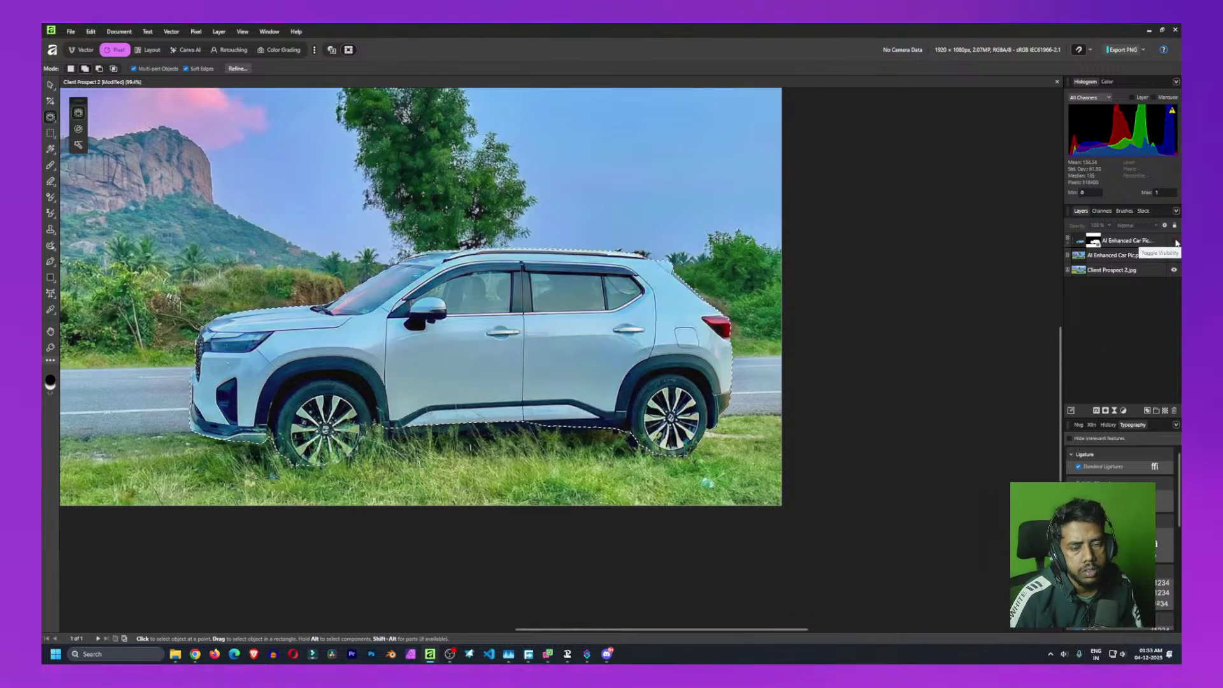
{"action": "left_click", "coordinate": [1176, 242]}
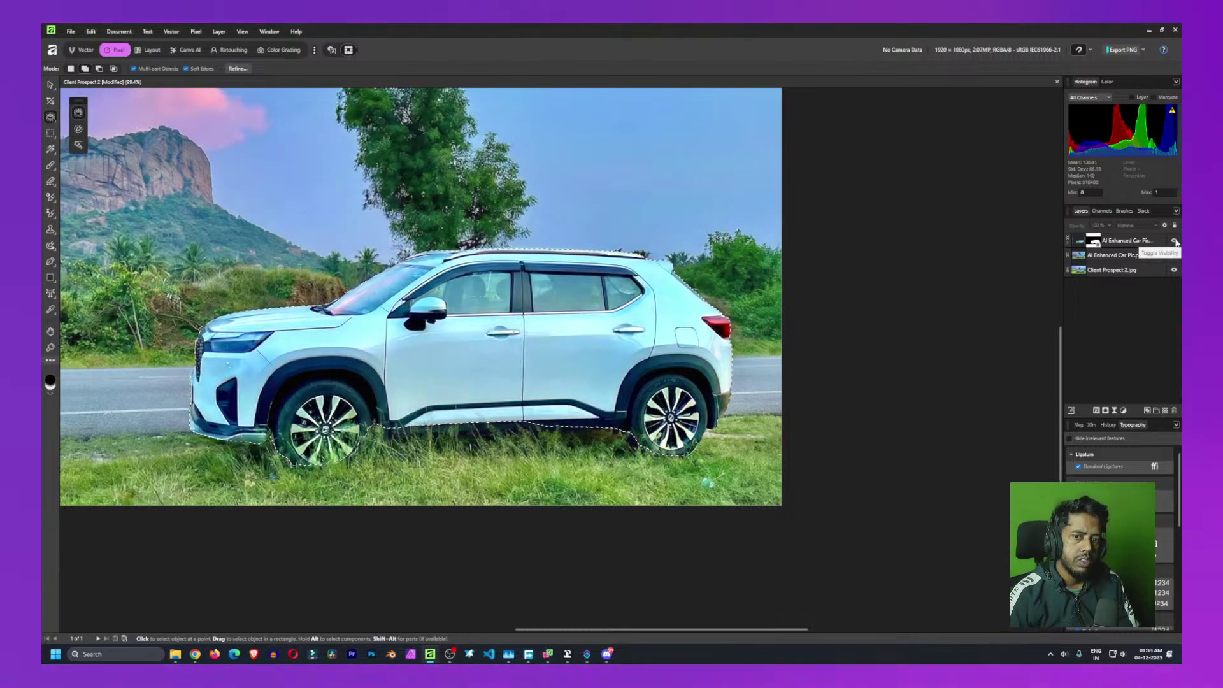
{"action": "left_click", "coordinate": [1176, 242]}
{"action": "left_click", "coordinate": [1176, 242]}
{"action": "left_click", "coordinate": [1176, 243]}
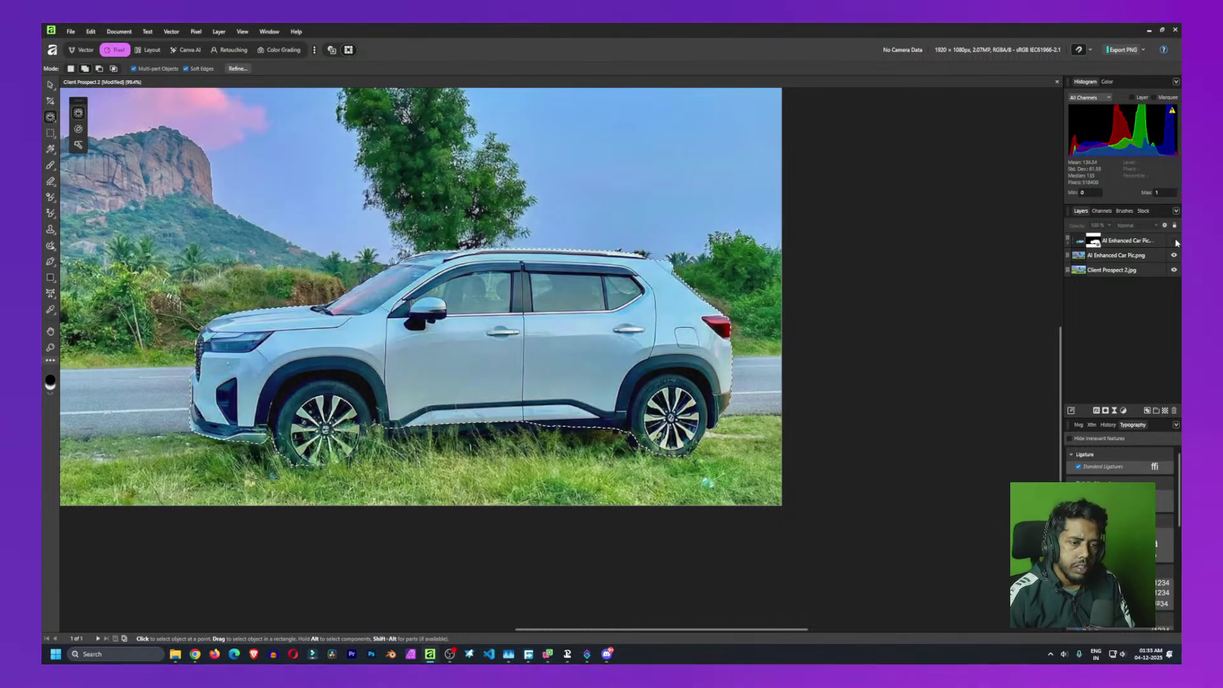
{"action": "left_click", "coordinate": [1176, 242]}
{"action": "left_click", "coordinate": [1176, 242]}
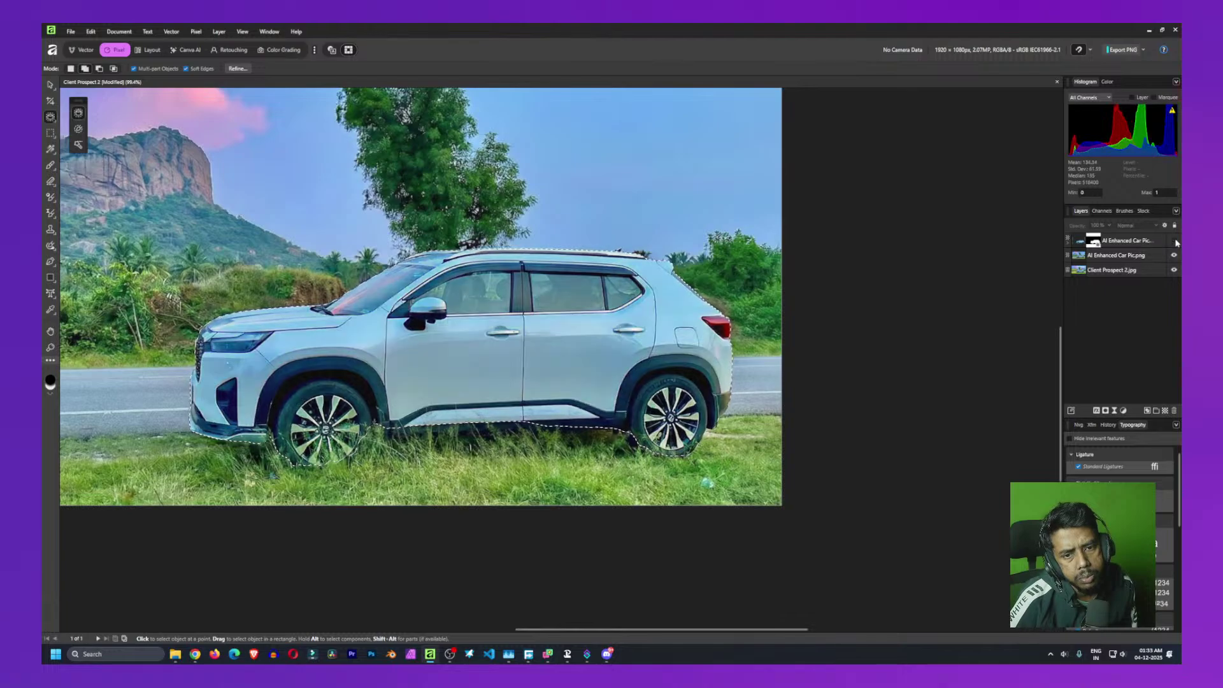
{"action": "left_click", "coordinate": [1176, 242]}
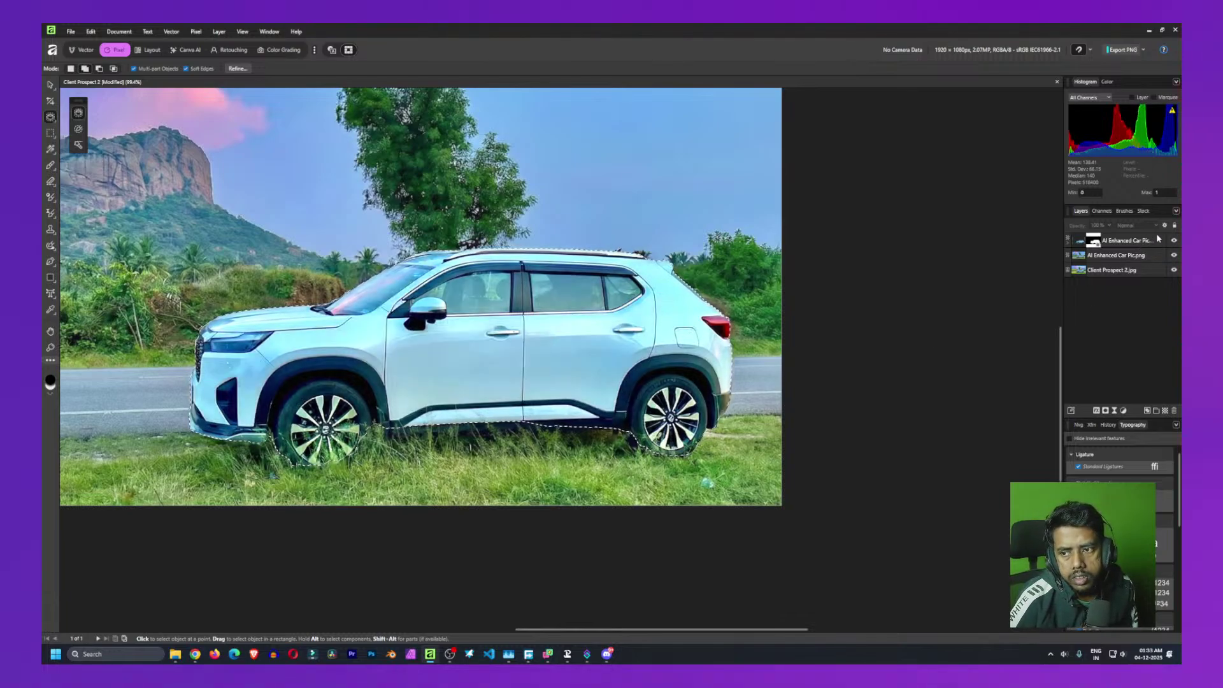
{"action": "left_click", "coordinate": [1176, 242]}
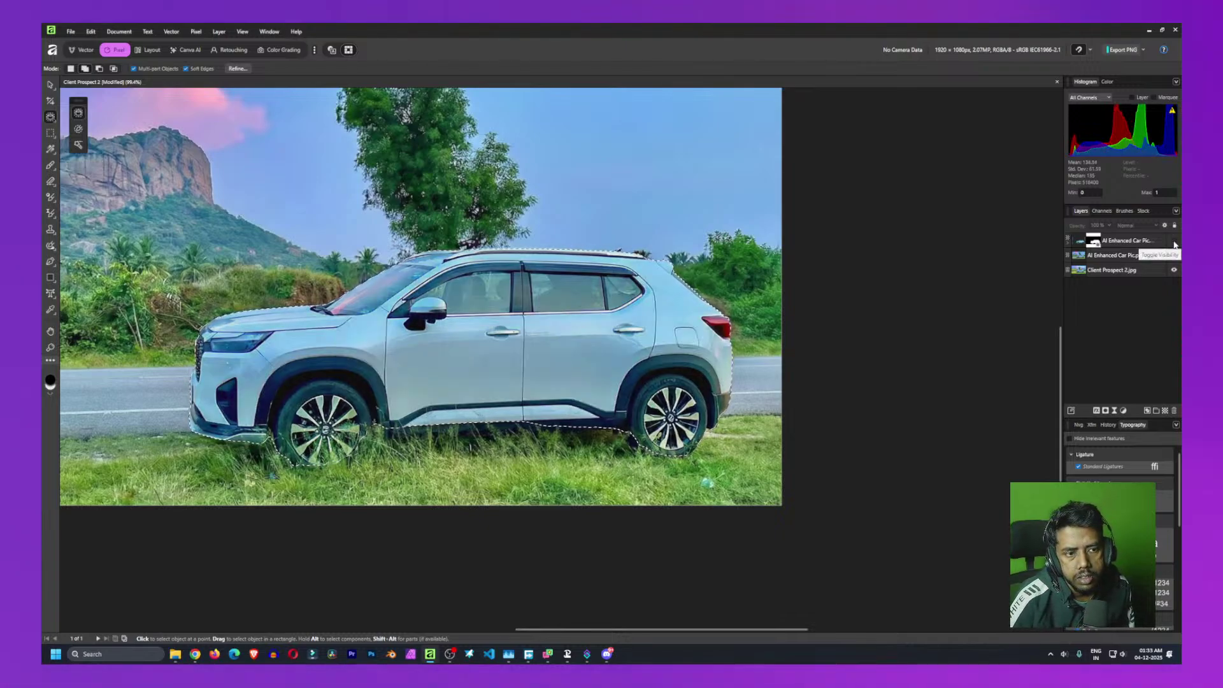
{"action": "left_click", "coordinate": [1175, 242]}
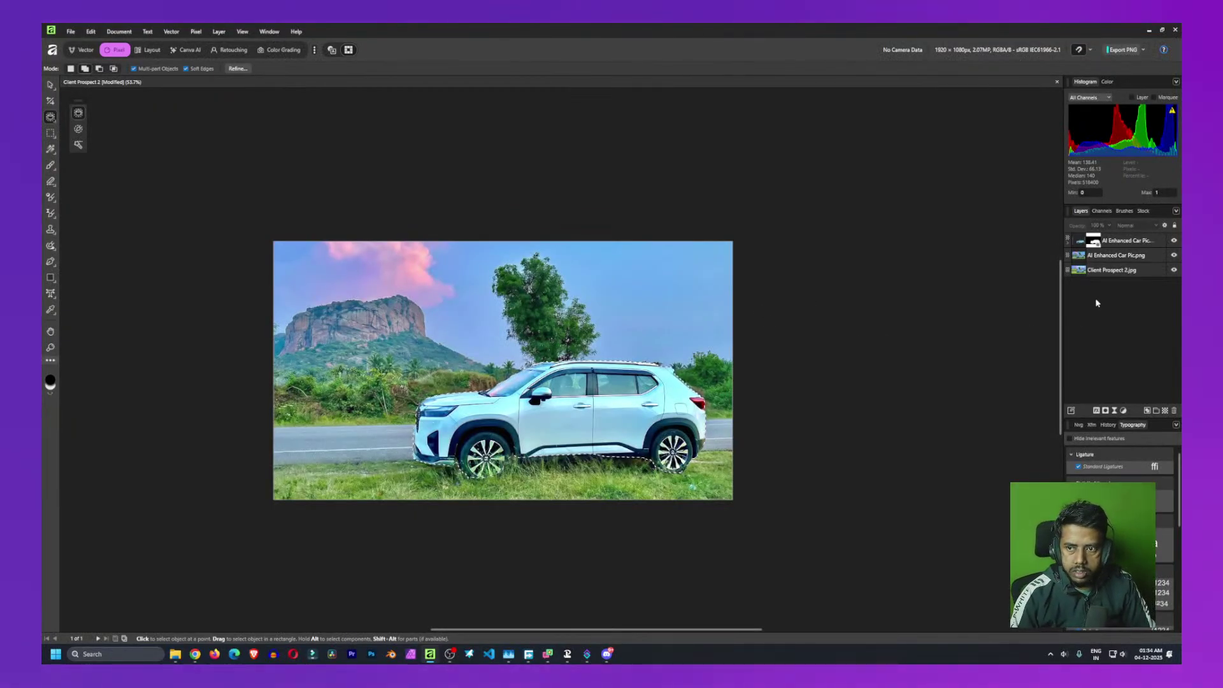
Clear the selection around the car and compare the whole picture with the masked car layer hidden and shown
{"action": "key", "text": "ctrl+d"}
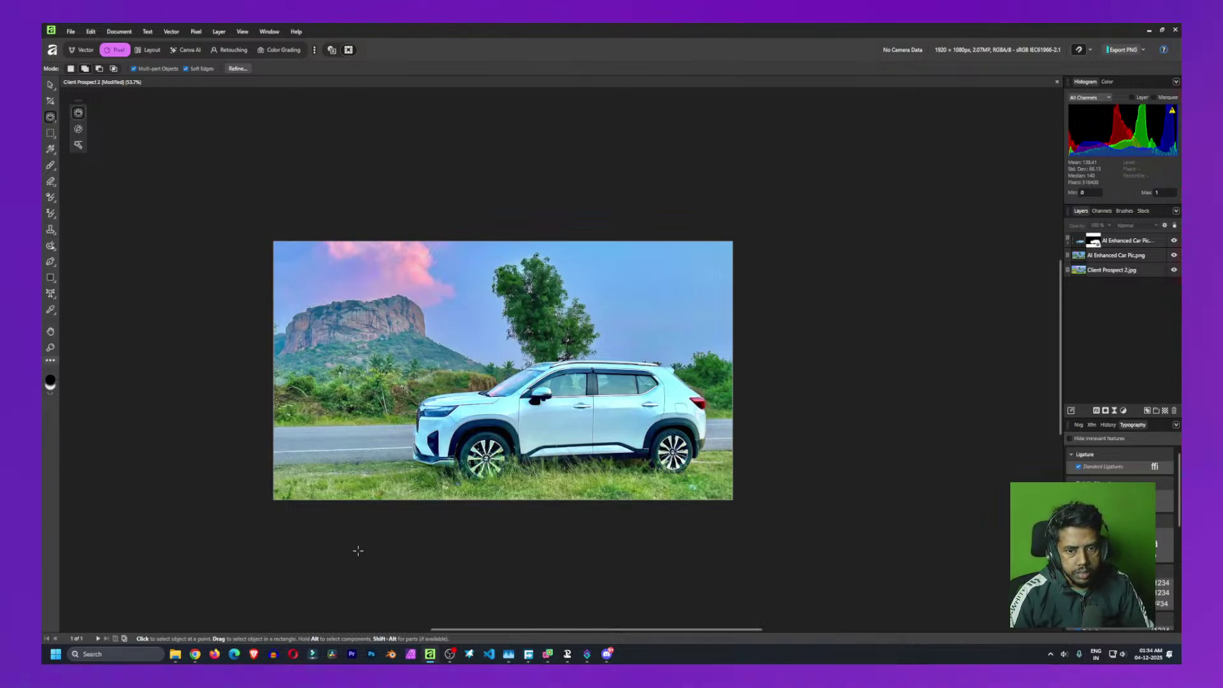
{"action": "left_click", "coordinate": [1174, 242]}
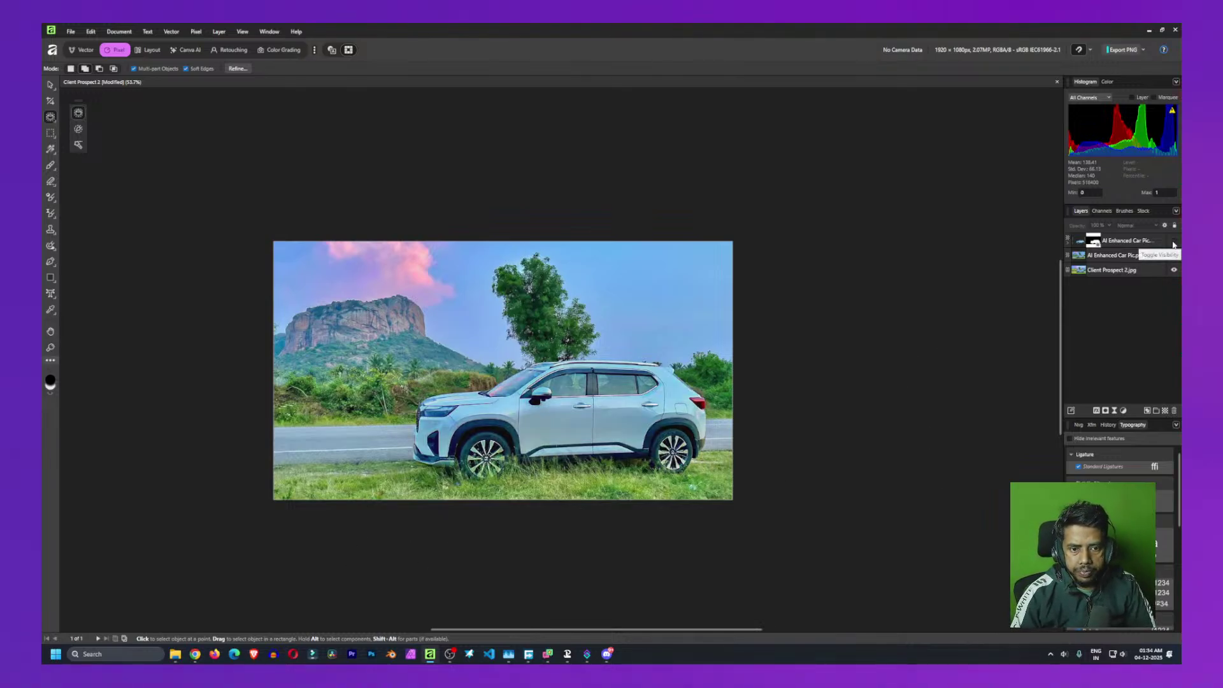
{"action": "left_click", "coordinate": [1174, 242]}
{"action": "left_click", "coordinate": [1175, 242]}
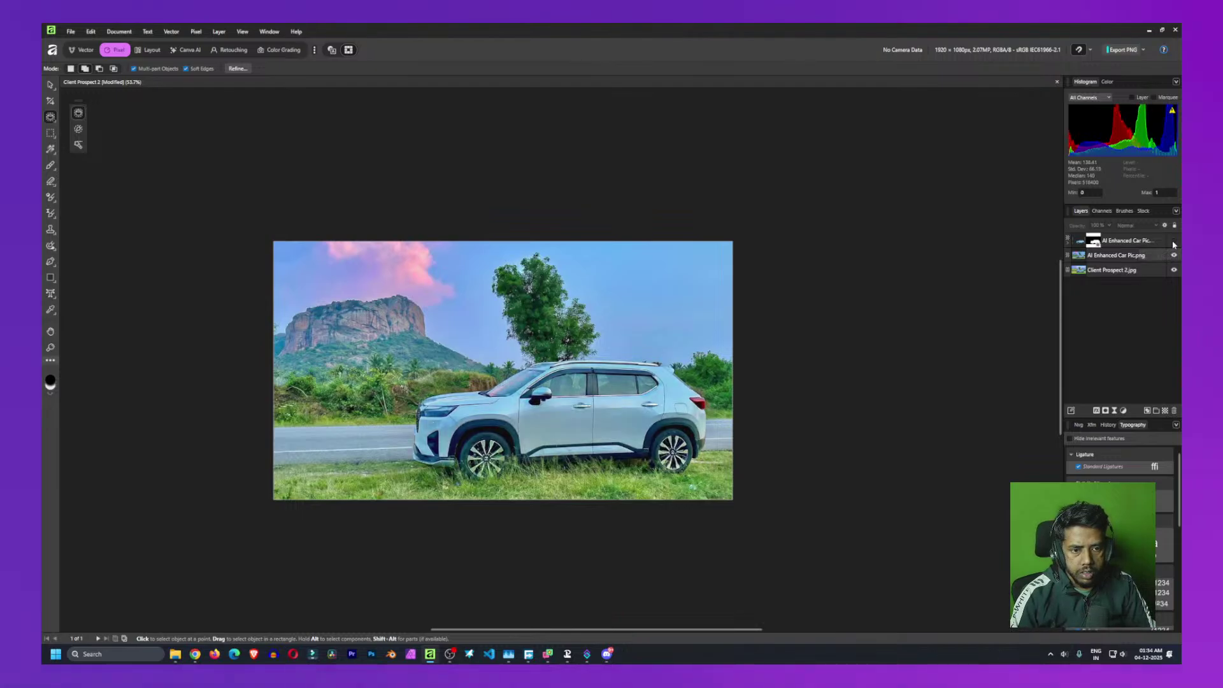
{"action": "left_click", "coordinate": [1174, 242]}
{"action": "left_click", "coordinate": [1174, 242]}
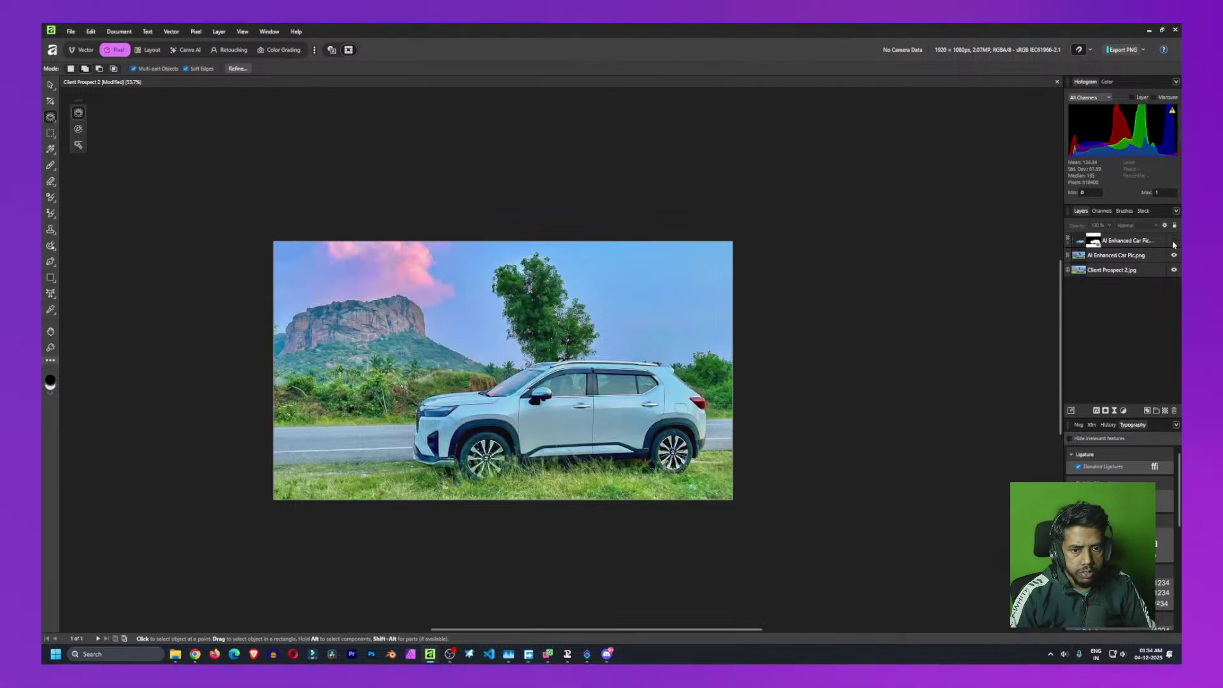
{"action": "left_click", "coordinate": [1174, 242]}
{"action": "left_click", "coordinate": [1175, 242]}
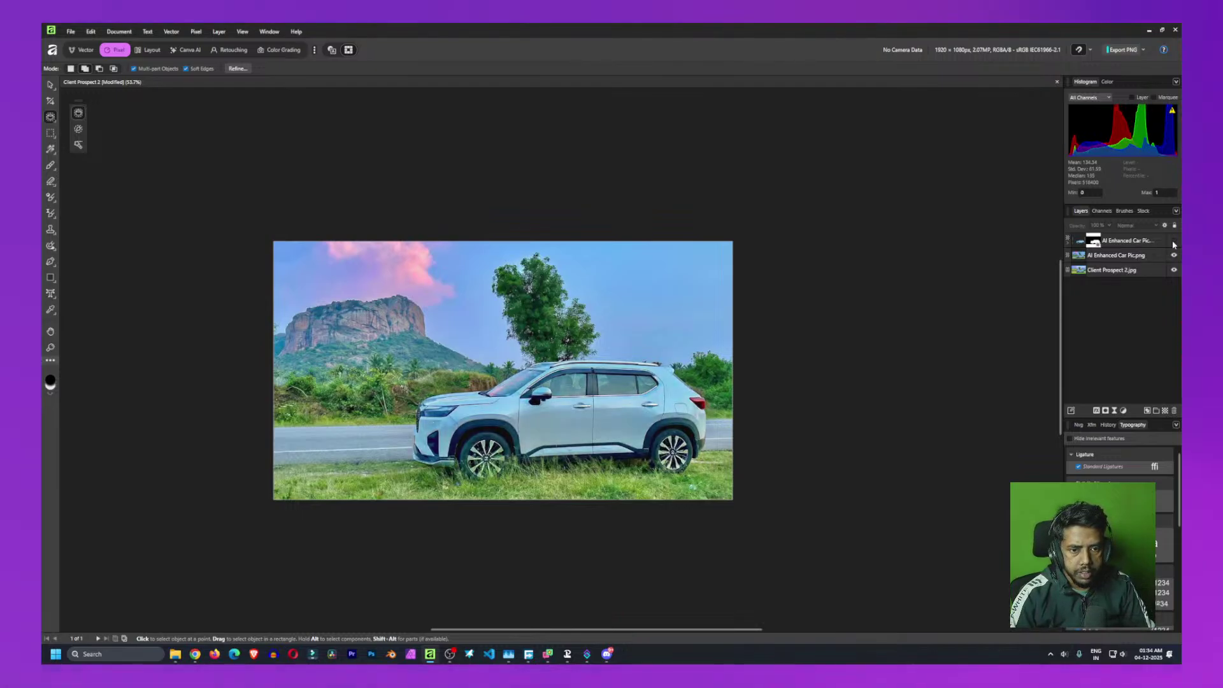
Set the opacity of the masked AI Enhanced Car Pic layer to 75%
{"action": "left_click", "coordinate": [1117, 241]}
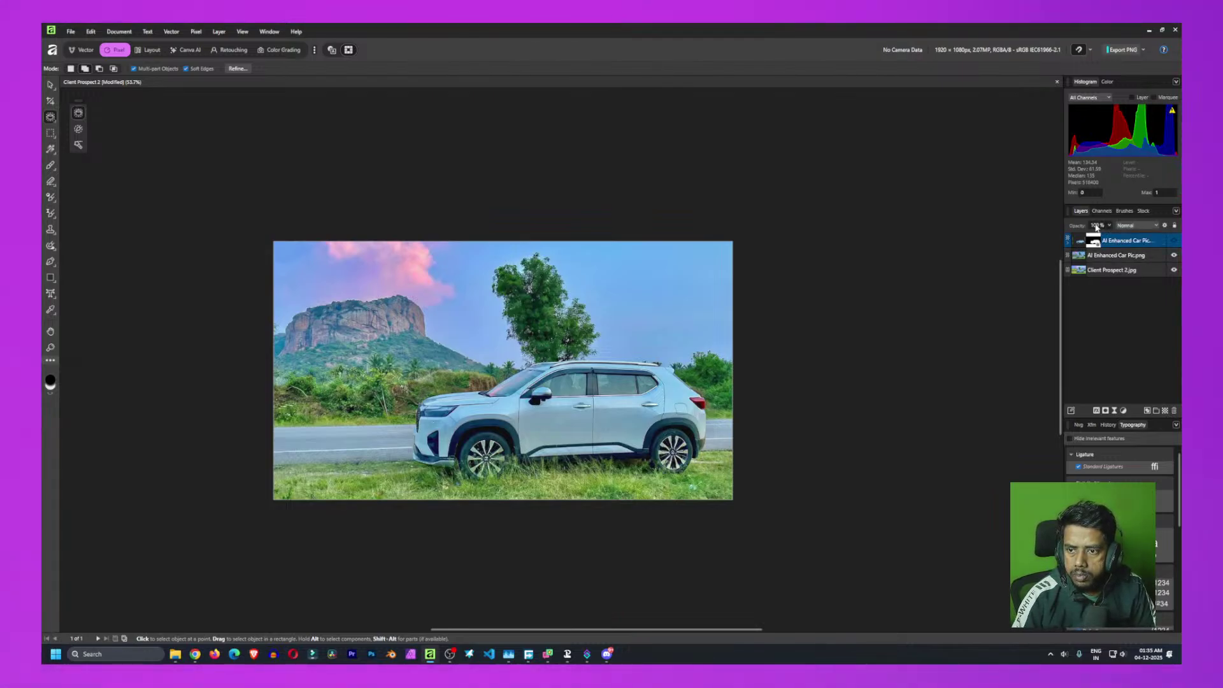
{"action": "left_click", "coordinate": [1097, 226]}
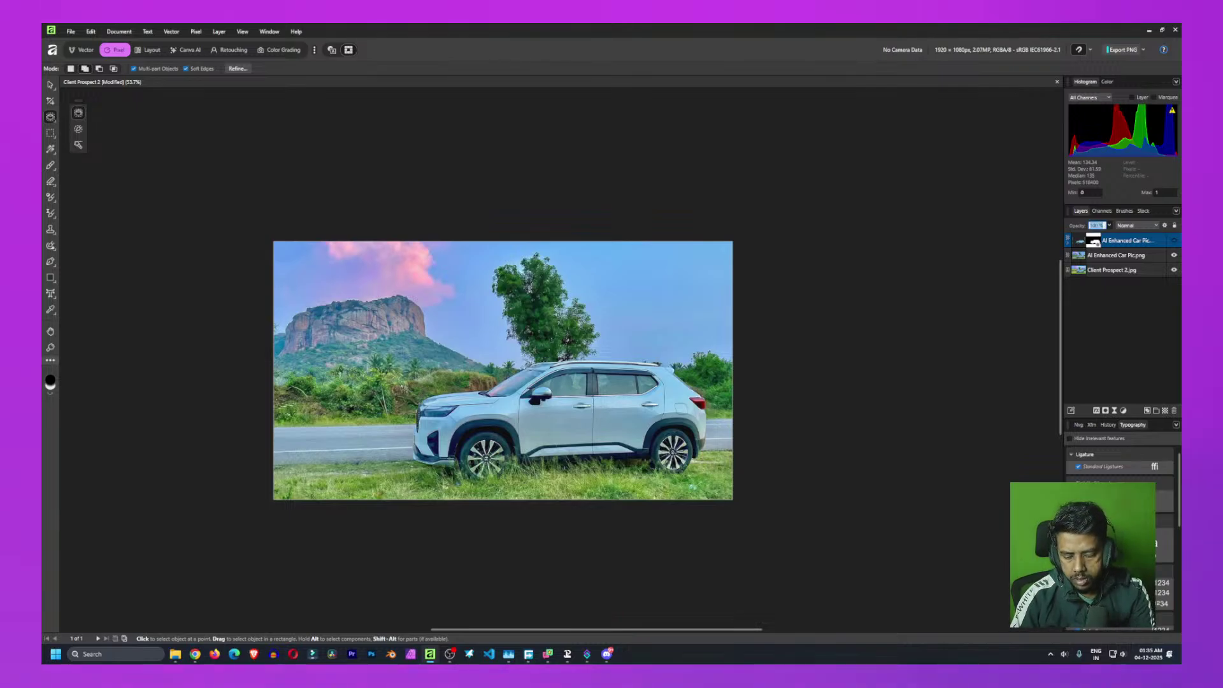
{"action": "type", "text": "75"}
{"action": "key", "text": "Return"}
{"action": "left_click", "coordinate": [1100, 342]}
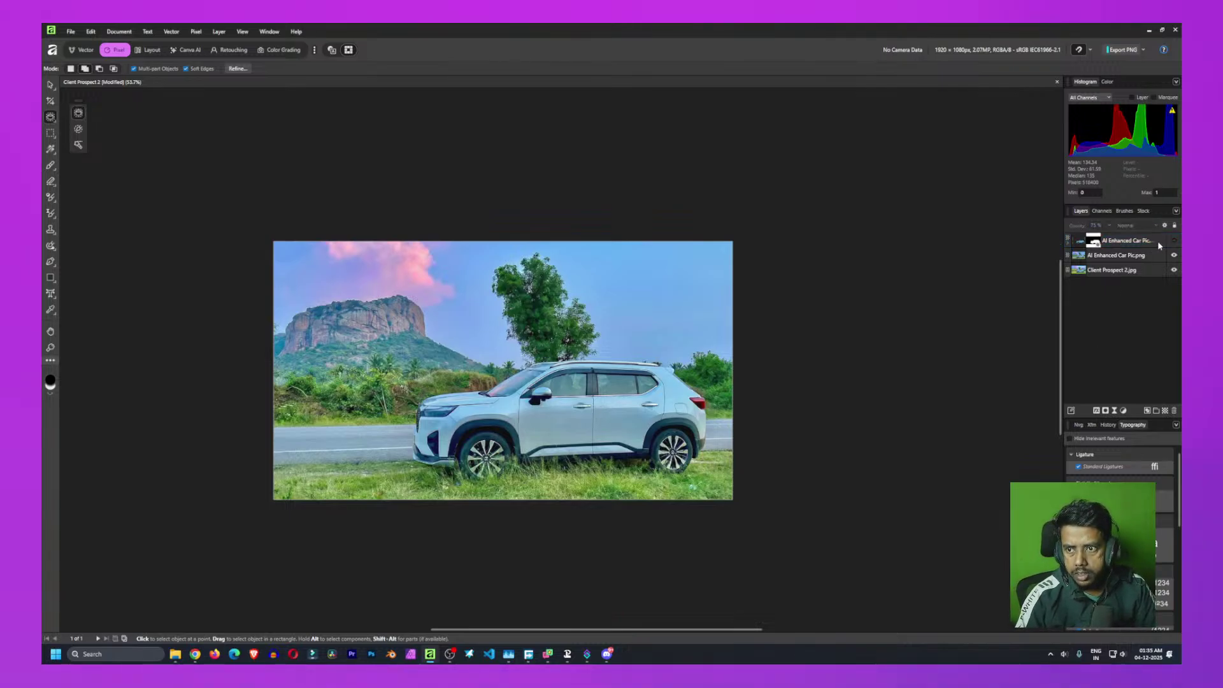
Show the masked car layer again and compare the car with and without it at the reduced opacity
{"action": "left_click", "coordinate": [1176, 243]}
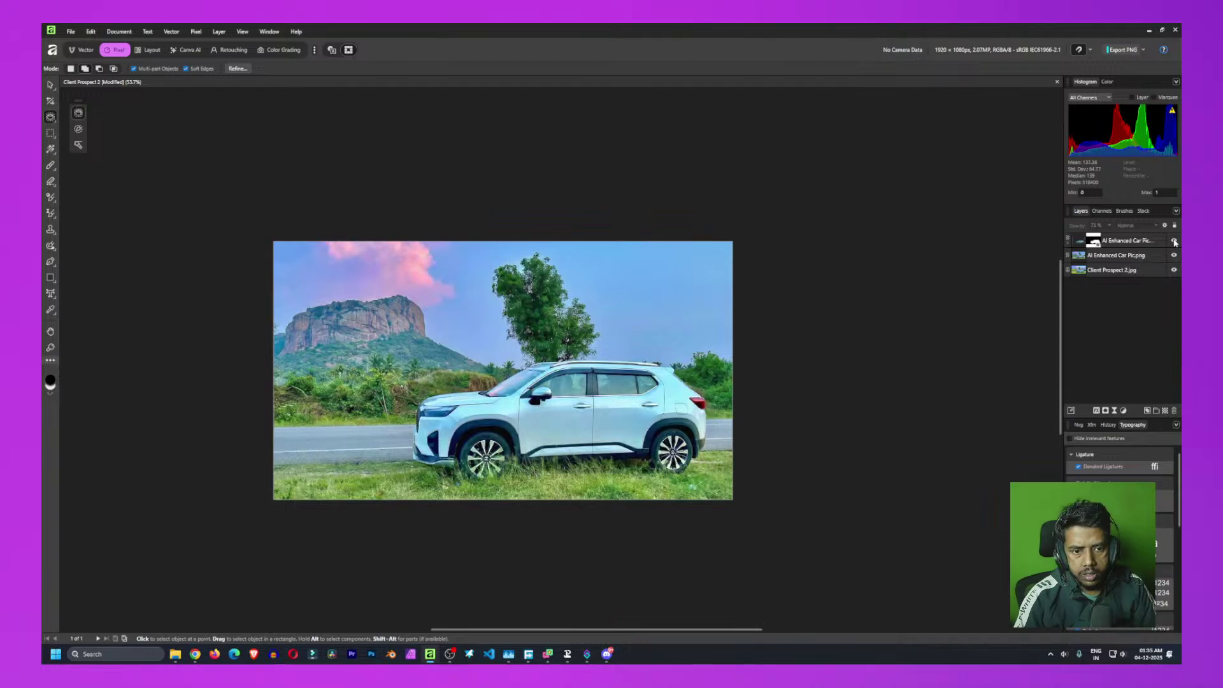
{"action": "left_click", "coordinate": [1175, 242]}
{"action": "left_click", "coordinate": [1175, 242]}
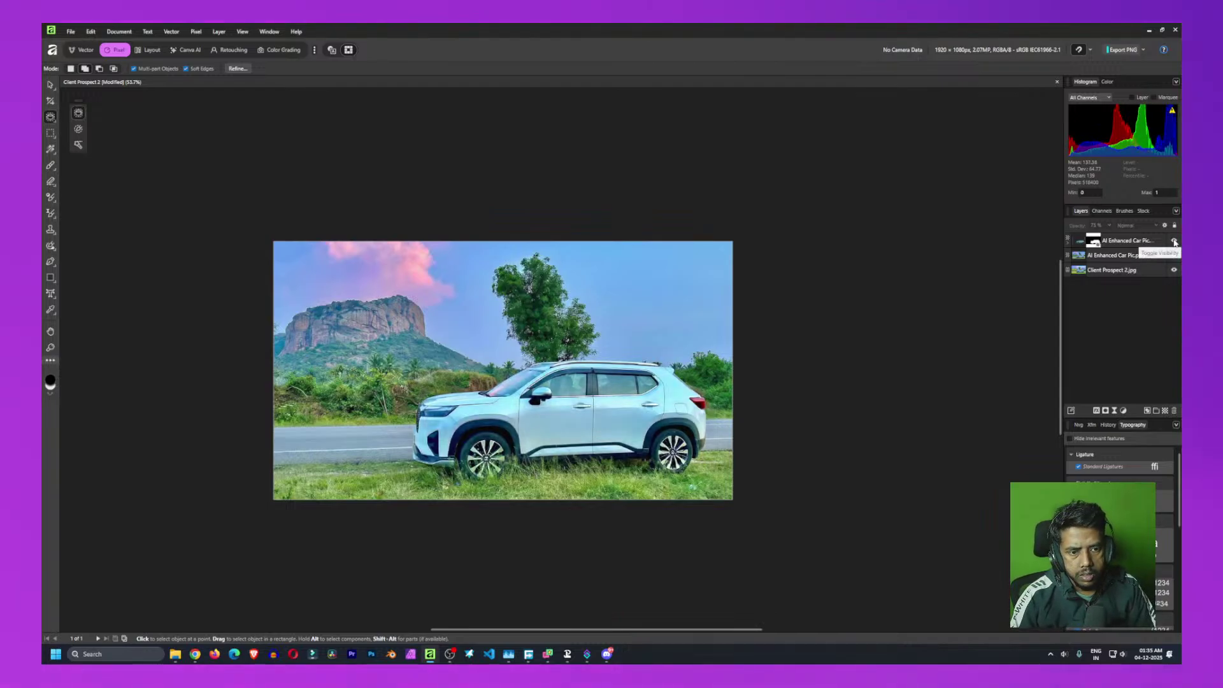
{"action": "left_click", "coordinate": [1176, 243]}
{"action": "left_click", "coordinate": [1176, 243]}
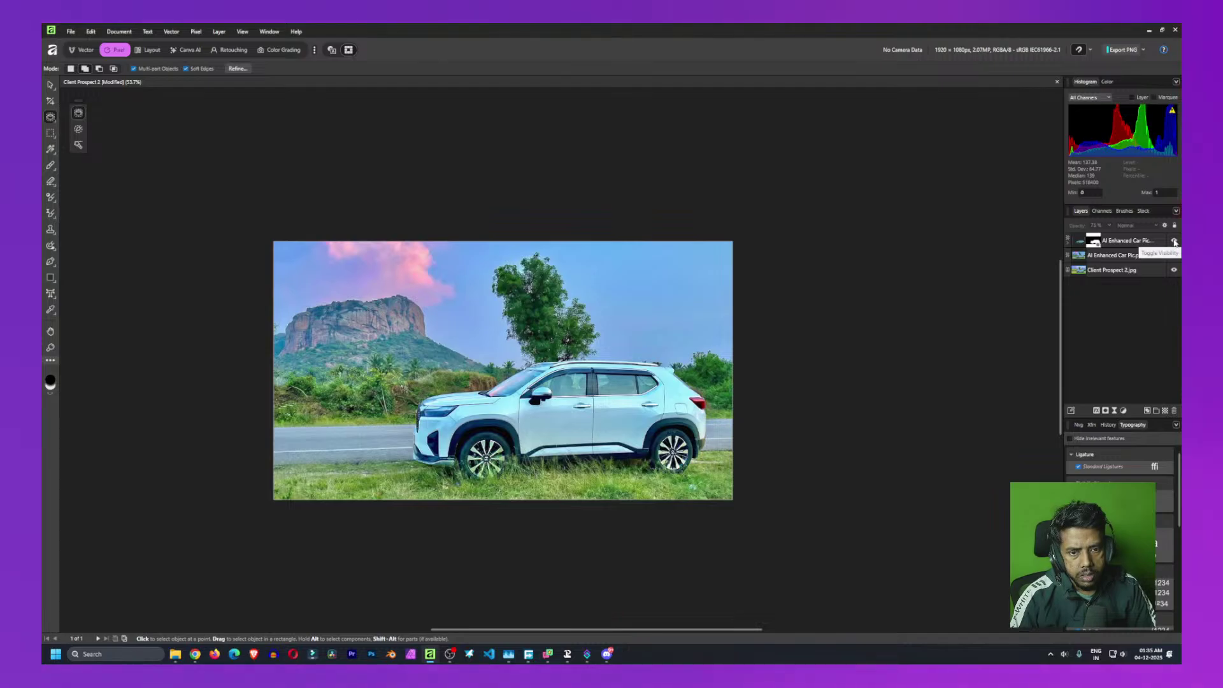
{"action": "left_click", "coordinate": [1175, 243]}
{"action": "left_click", "coordinate": [1175, 242]}
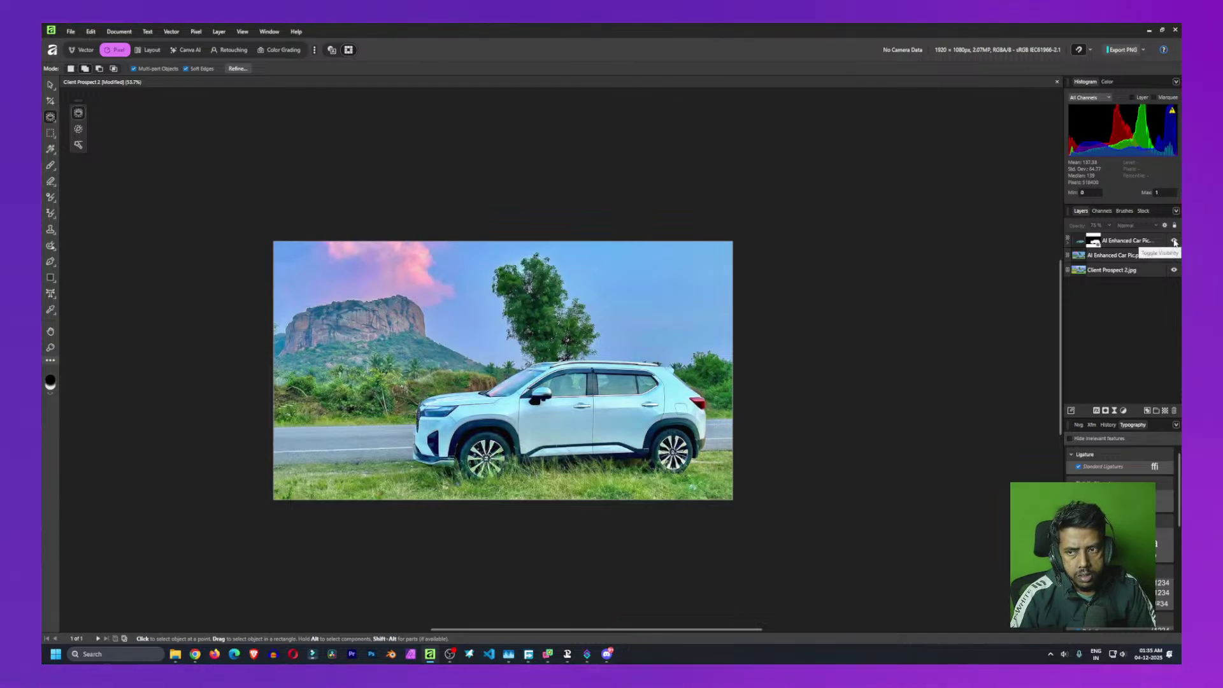
{"action": "left_click", "coordinate": [1175, 243]}
{"action": "left_click", "coordinate": [1176, 242]}
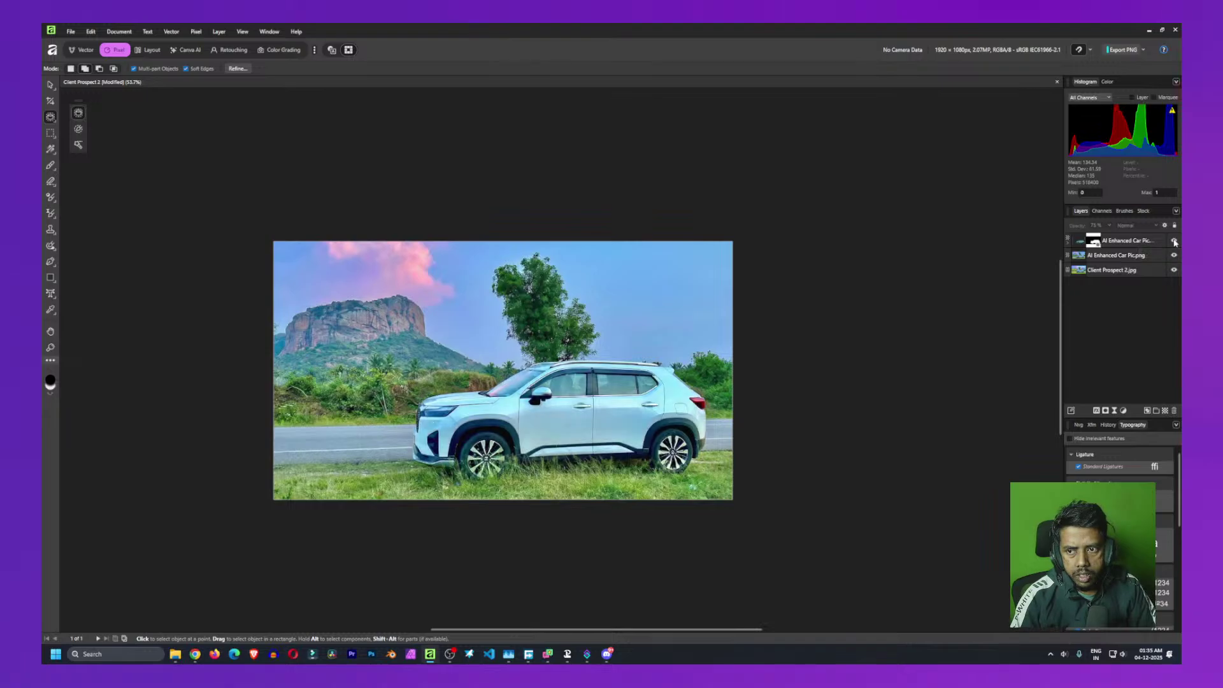
Set the masked car layer's opacity to 50% and compare the car with the layer hidden and shown
{"action": "left_click", "coordinate": [1119, 245]}
{"action": "left_click", "coordinate": [1096, 226]}
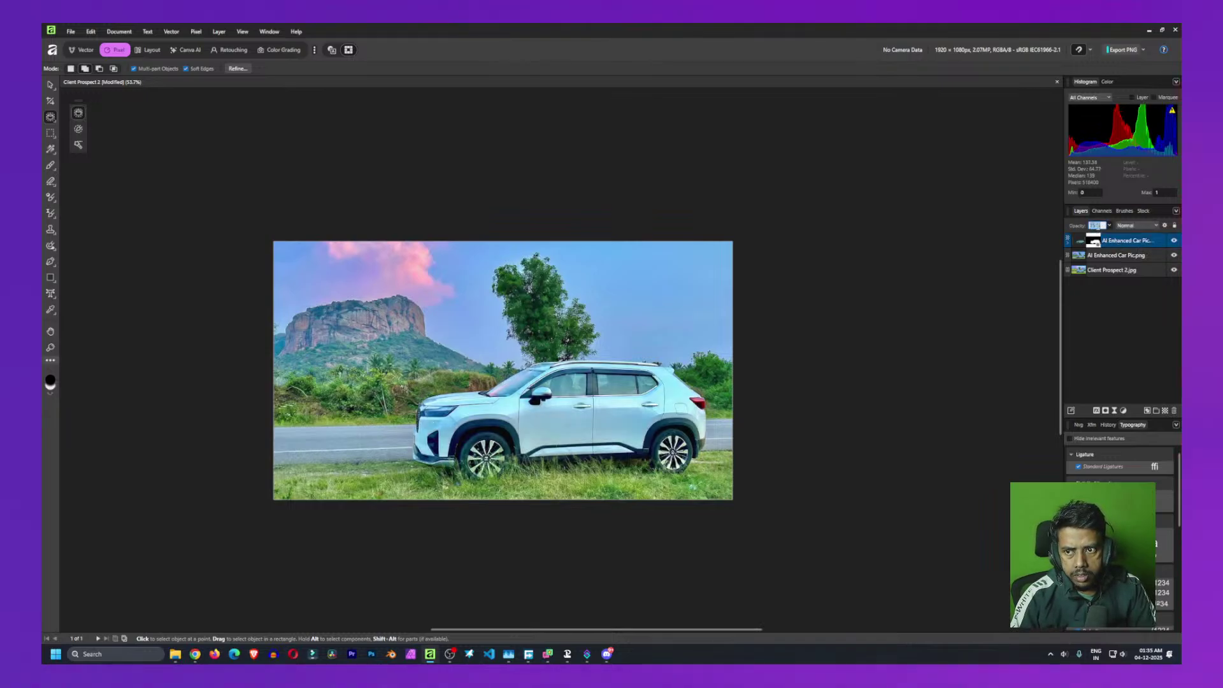
{"action": "type", "text": "50"}
{"action": "key", "text": "Return"}
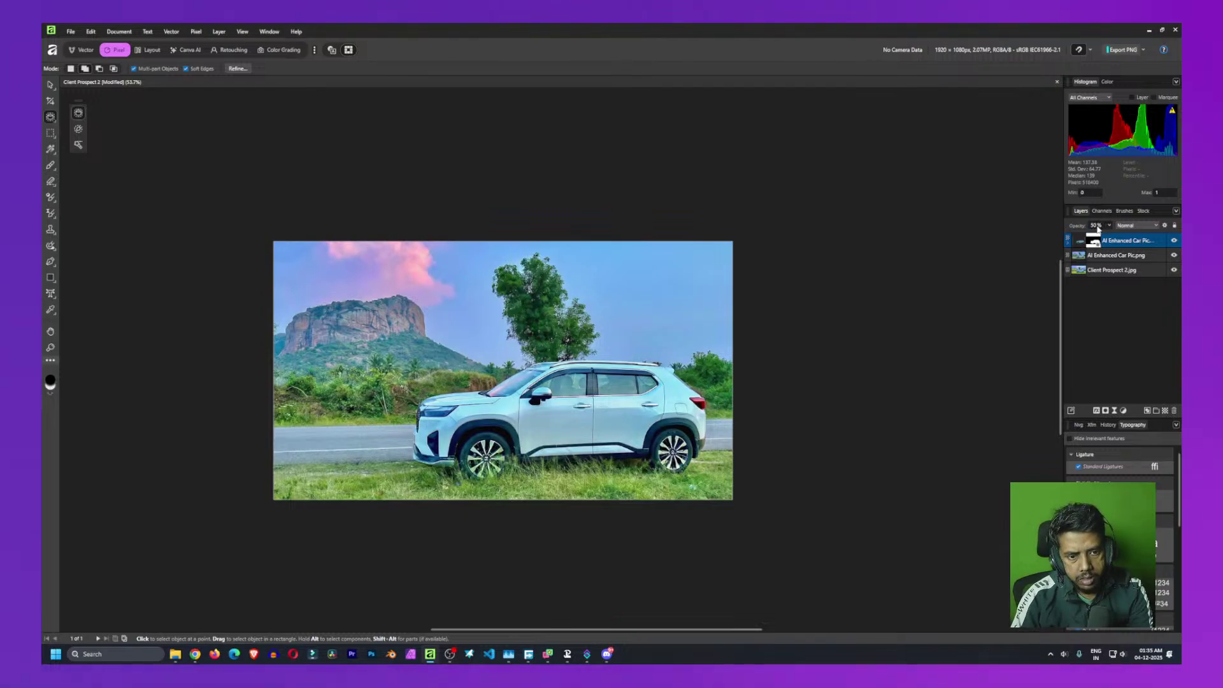
{"action": "left_click", "coordinate": [1107, 333]}
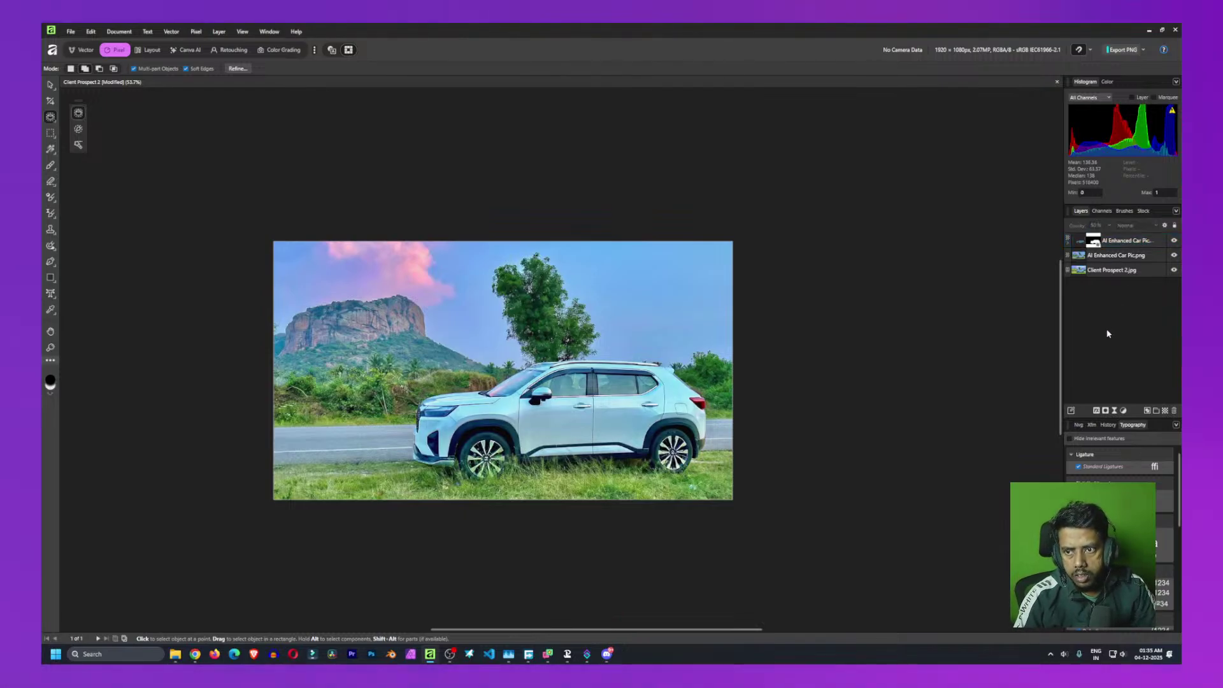
{"action": "left_click", "coordinate": [1175, 241]}
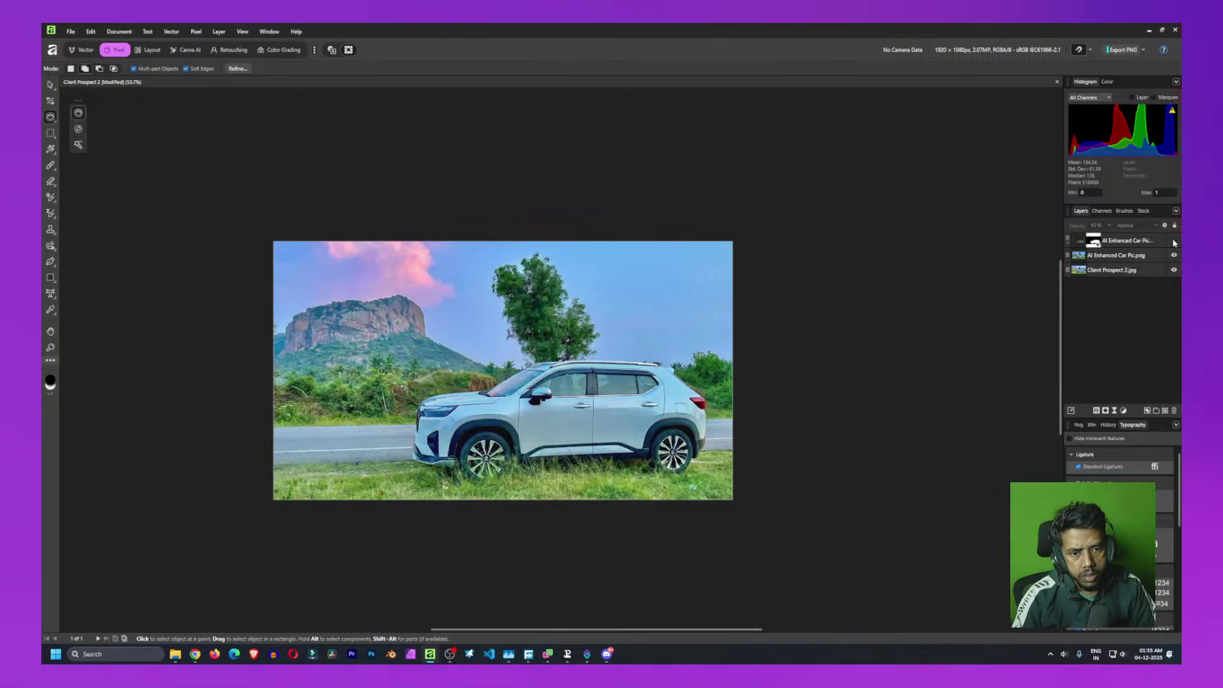
{"action": "left_click", "coordinate": [1175, 241]}
{"action": "left_click", "coordinate": [1175, 241]}
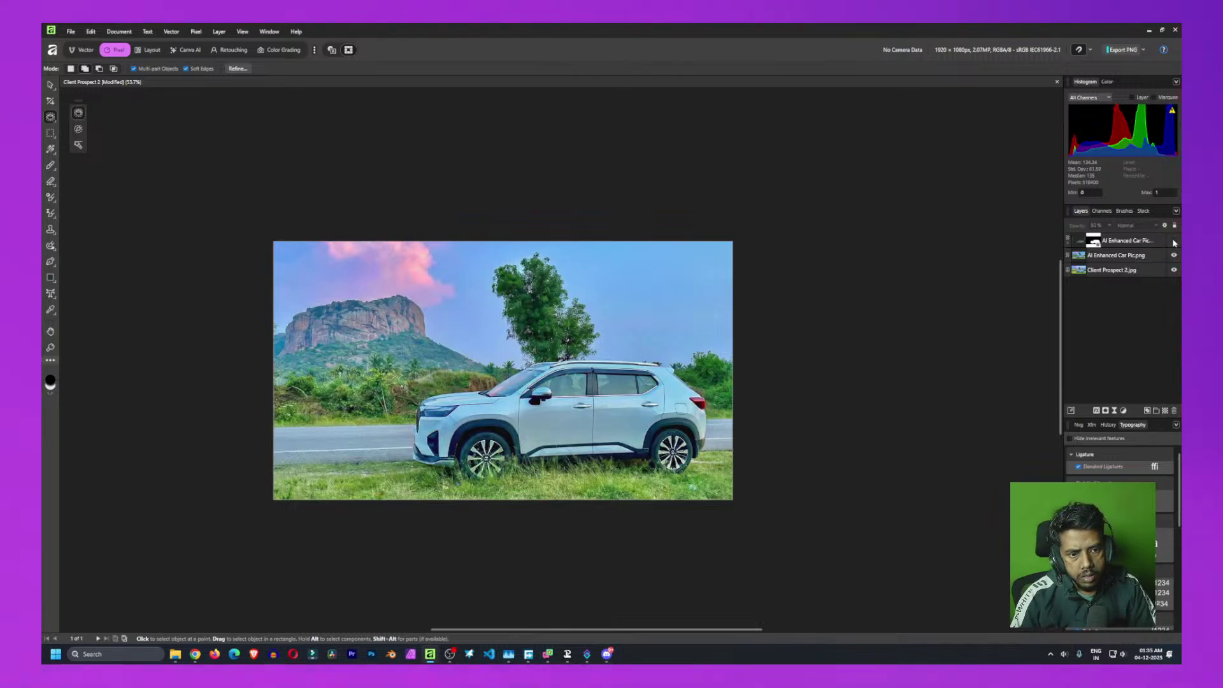
{"action": "left_click", "coordinate": [1175, 241]}
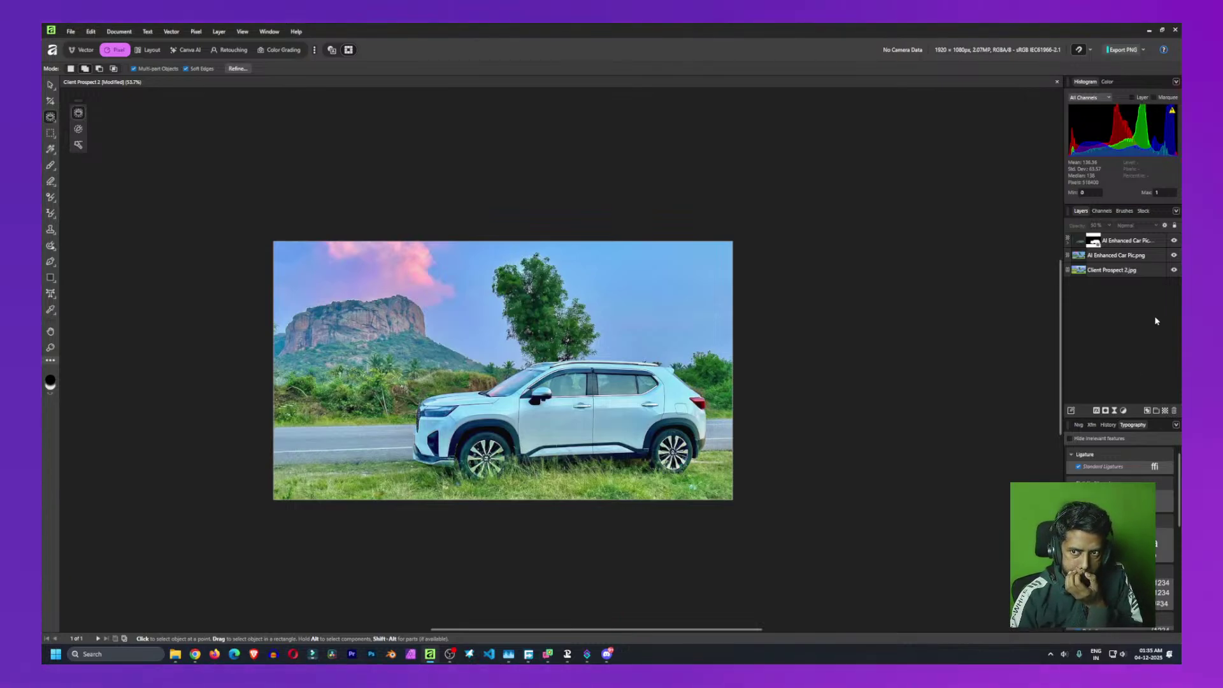
Add a new pixel layer and place it between the masked car layer and AI Enhanced Car Pic.png
{"action": "left_click", "coordinate": [1166, 411]}
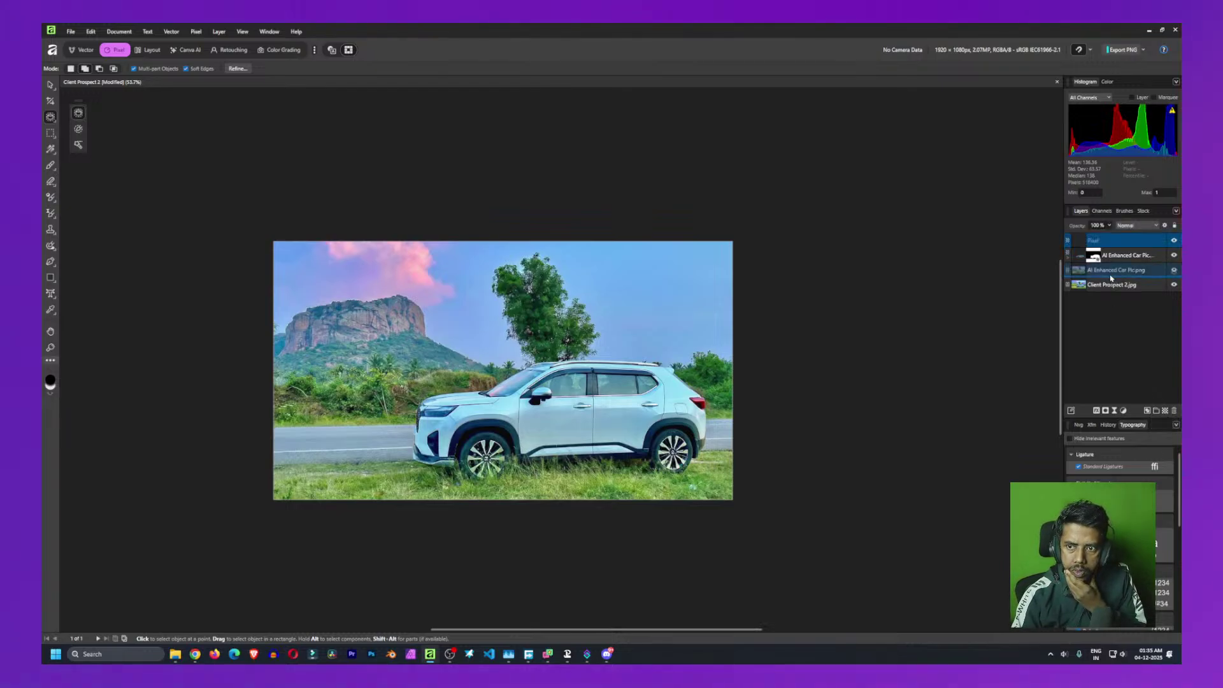
{"action": "left_click", "coordinate": [1112, 273], "text": "ctrl"}
{"action": "left_click", "coordinate": [1112, 272], "text": "ctrl"}
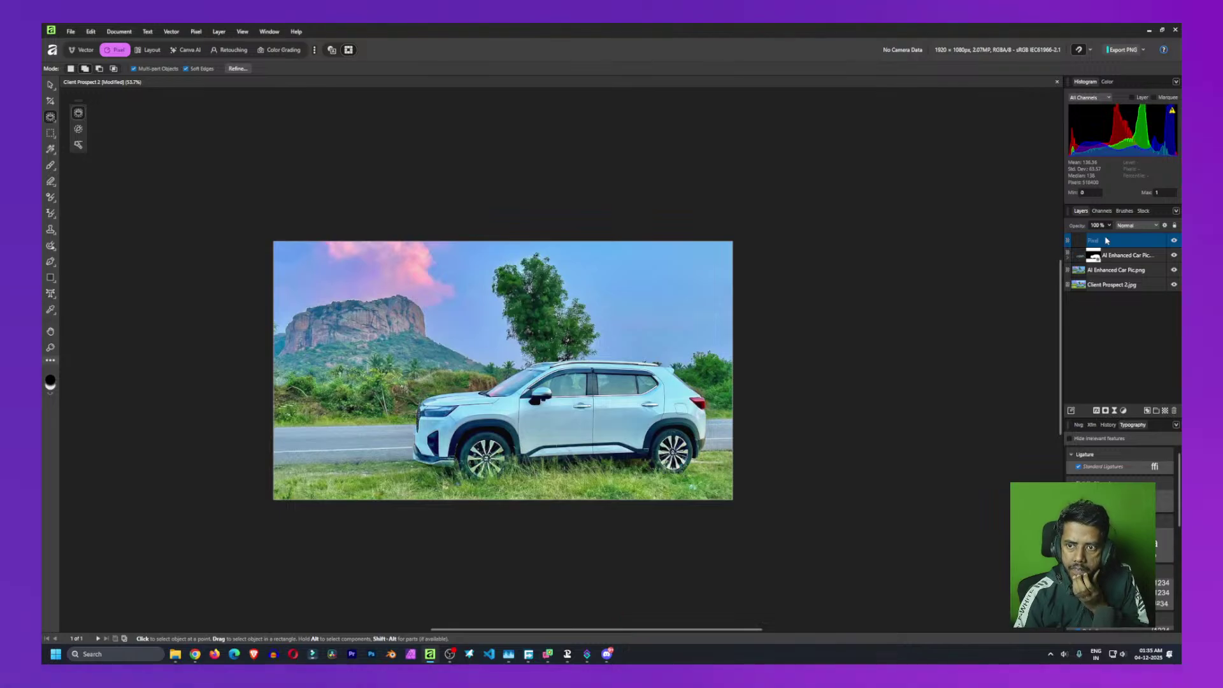
{"action": "left_click_drag", "start_coordinate": [1107, 240], "coordinate": [1106, 342]}
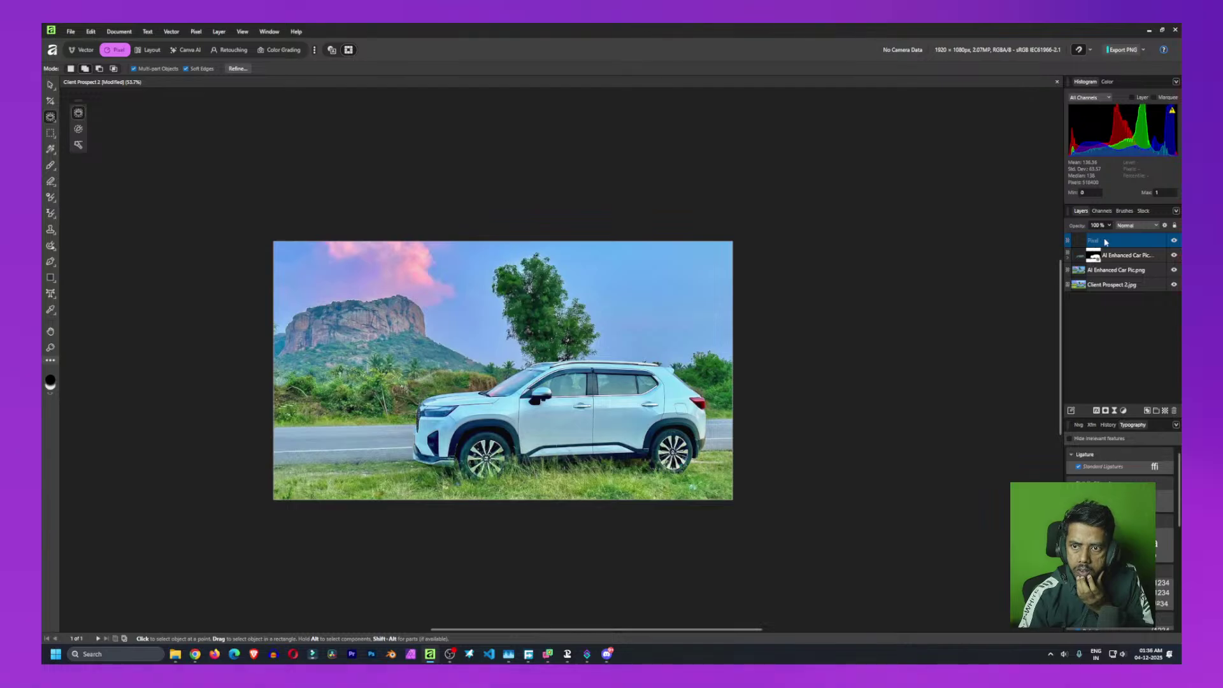
{"action": "left_click_drag", "start_coordinate": [1106, 242], "coordinate": [1096, 285]}
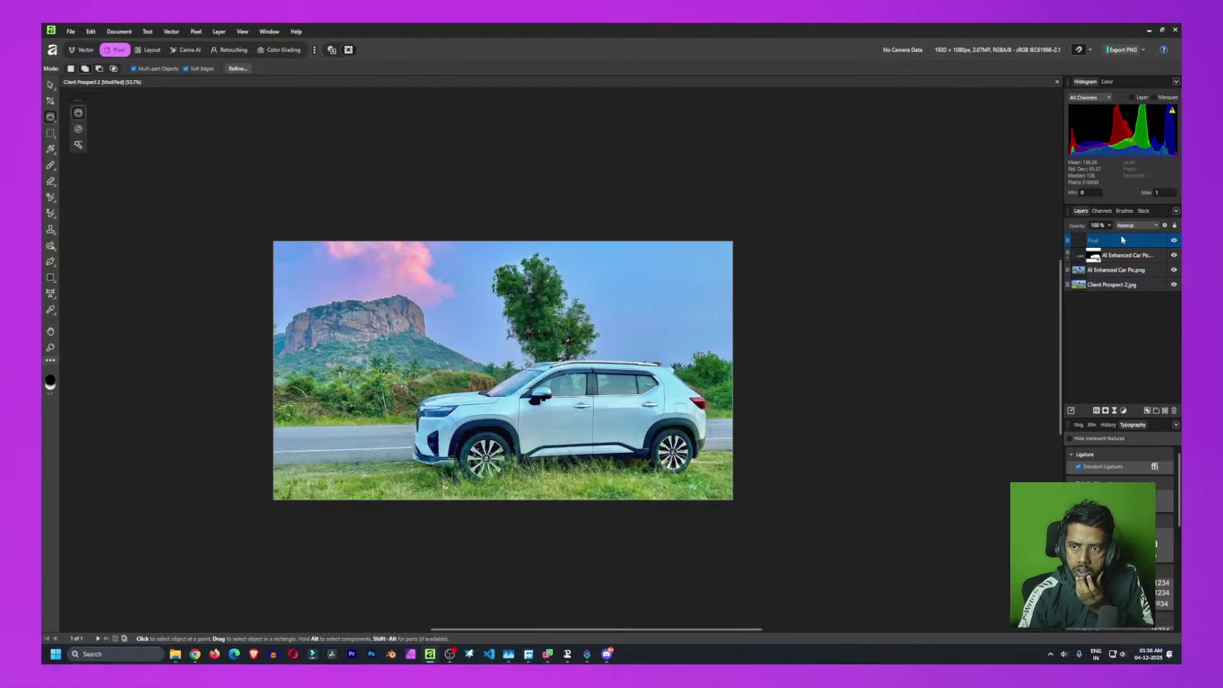
{"action": "left_click_drag", "start_coordinate": [1122, 240], "coordinate": [1120, 270]}
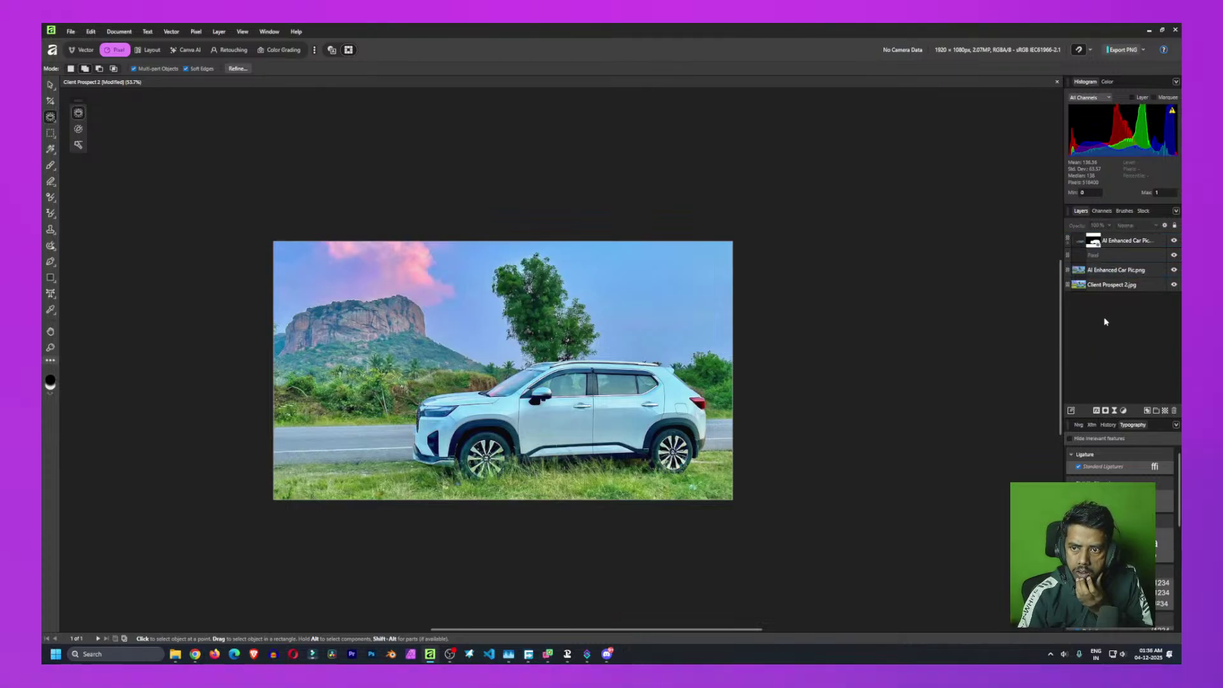
Set up a white Paint Brush at 1500 px and try a stroke over the car on the Pixel layer
{"action": "left_click", "coordinate": [1105, 258]}
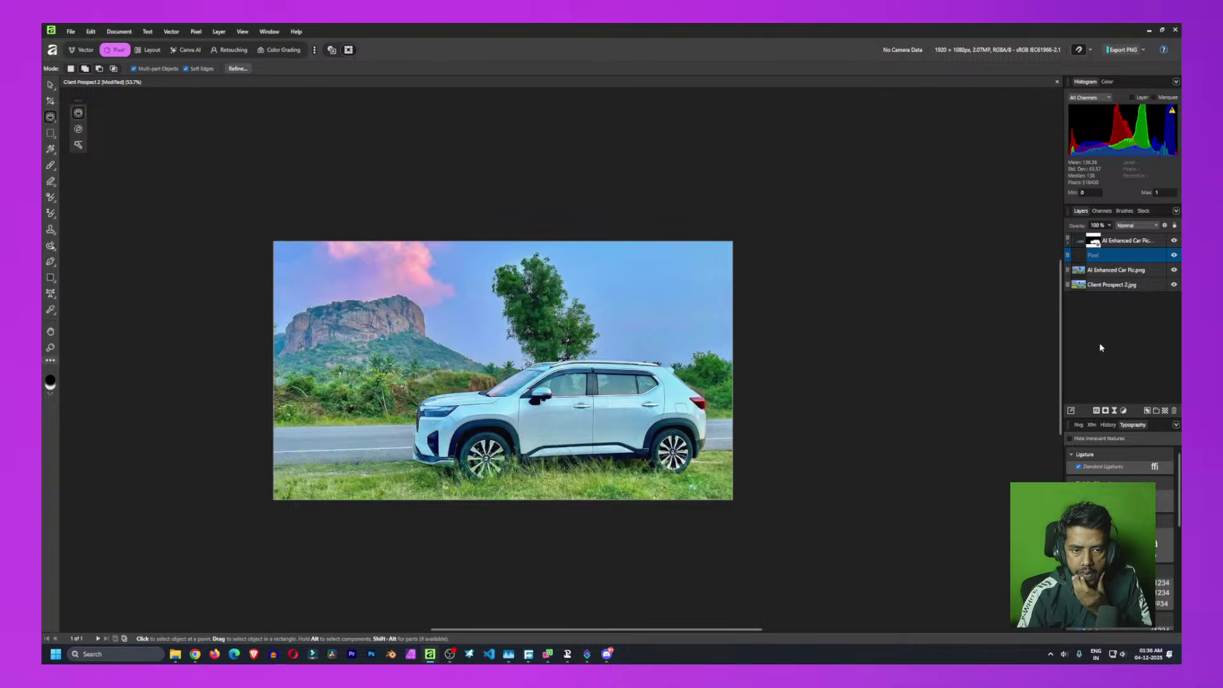
{"action": "left_click", "coordinate": [54, 395]}
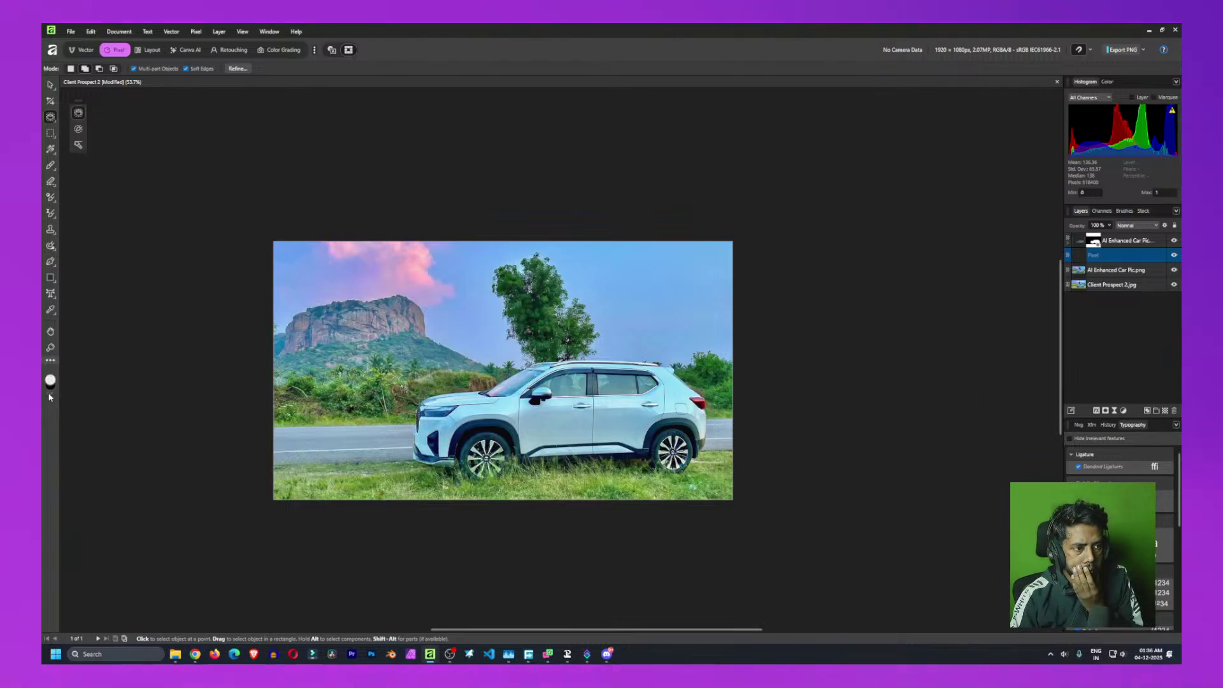
{"action": "left_click", "coordinate": [52, 168]}
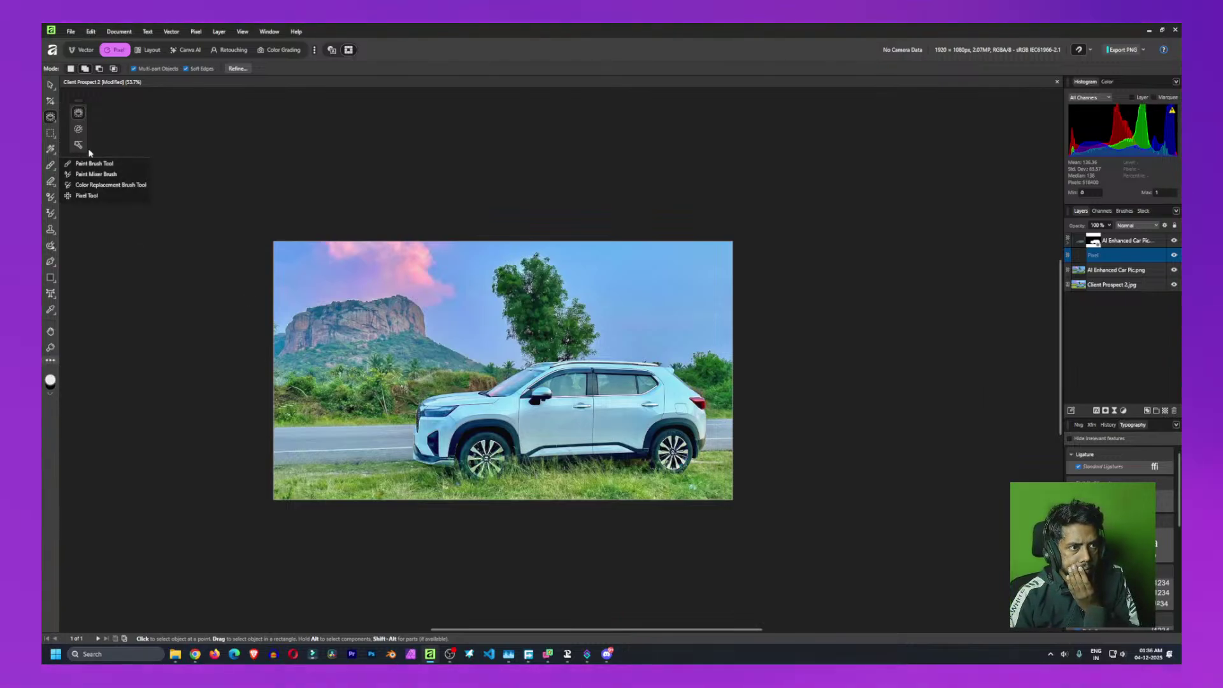
{"action": "left_click", "coordinate": [89, 163]}
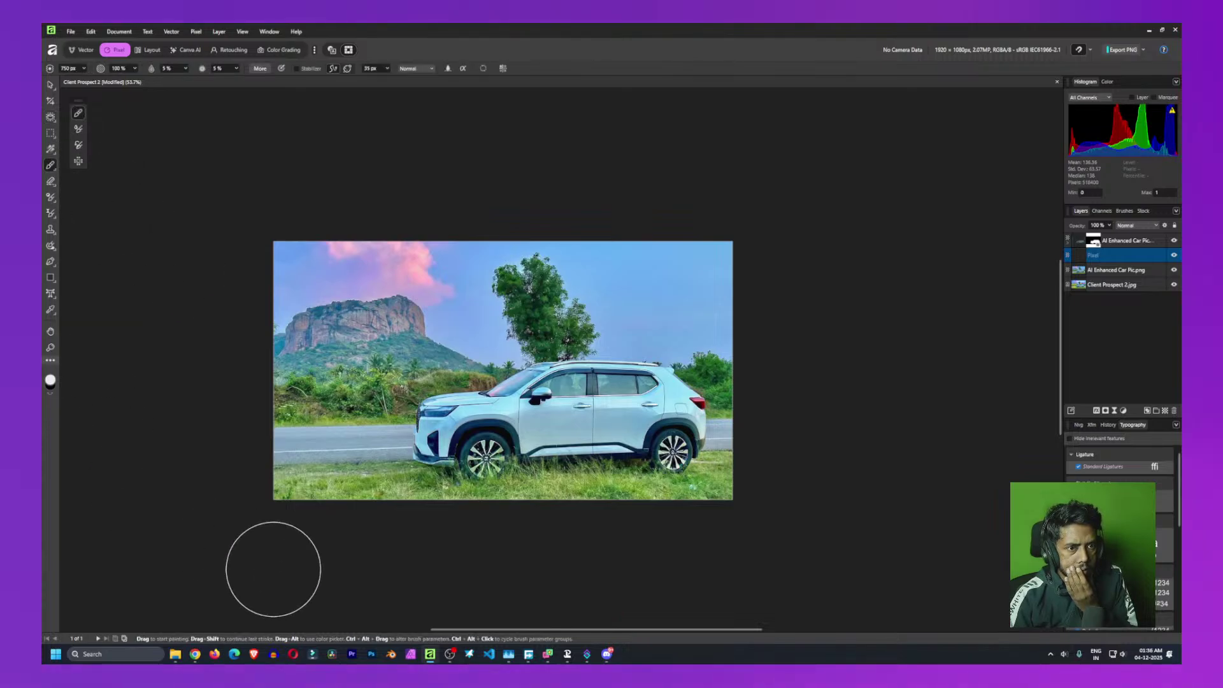
{"action": "left_click", "coordinate": [67, 69]}
{"action": "type", "text": "1500"}
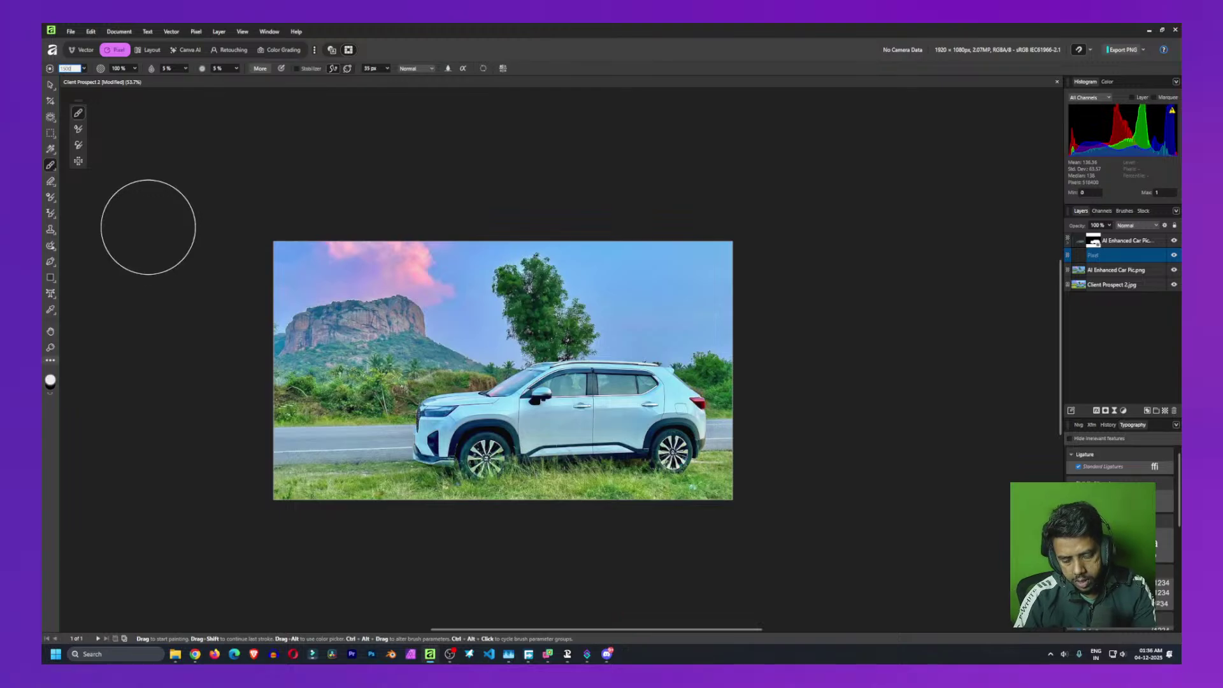
{"action": "key", "text": "Return"}
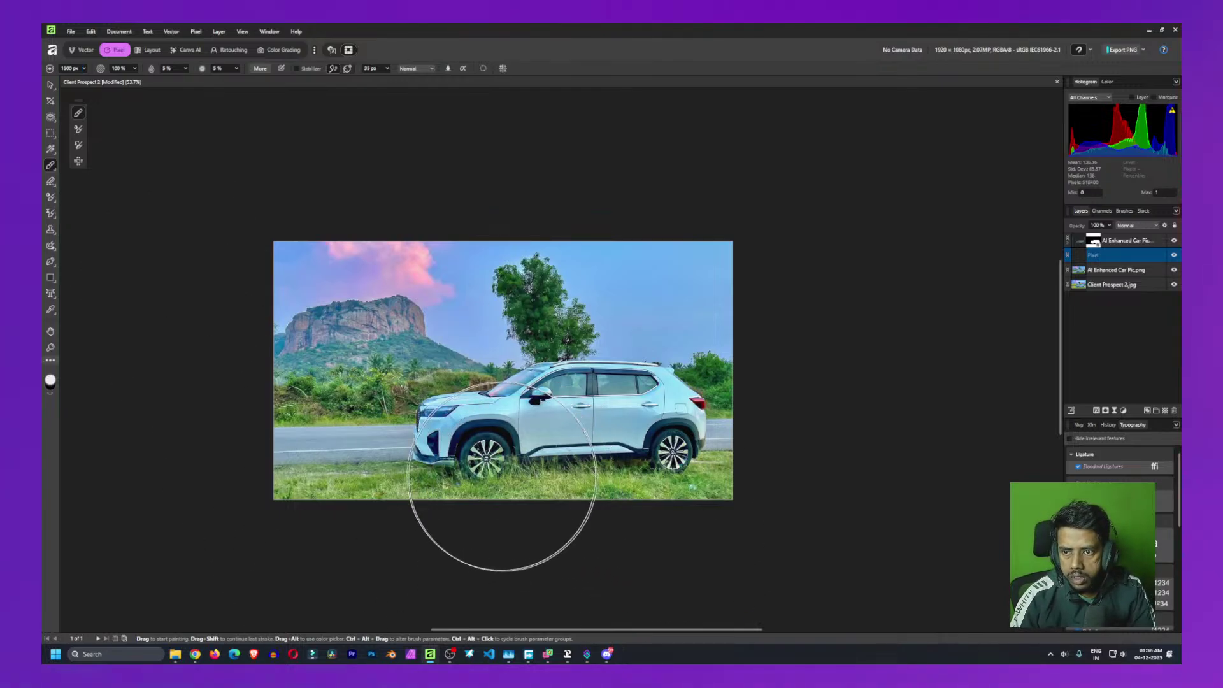
{"action": "mouse_move", "coordinate": [468, 420]}
{"action": "left_mouse_down"}
{"action": "mouse_move", "coordinate": [574, 344]}
{"action": "mouse_move", "coordinate": [550, 402]}
{"action": "mouse_move", "coordinate": [637, 383]}
{"action": "mouse_move", "coordinate": [656, 392]}
{"action": "mouse_move", "coordinate": [562, 389]}
{"action": "mouse_move", "coordinate": [478, 419]}
{"action": "mouse_move", "coordinate": [491, 430]}
{"action": "mouse_move", "coordinate": [655, 423]}
{"action": "mouse_move", "coordinate": [682, 410]}
{"action": "mouse_move", "coordinate": [656, 383]}
{"action": "mouse_move", "coordinate": [458, 429]}
{"action": "mouse_move", "coordinate": [573, 417]}
{"action": "mouse_move", "coordinate": [650, 433]}
{"action": "left_mouse_up"}
{"action": "mouse_move", "coordinate": [548, 654]}
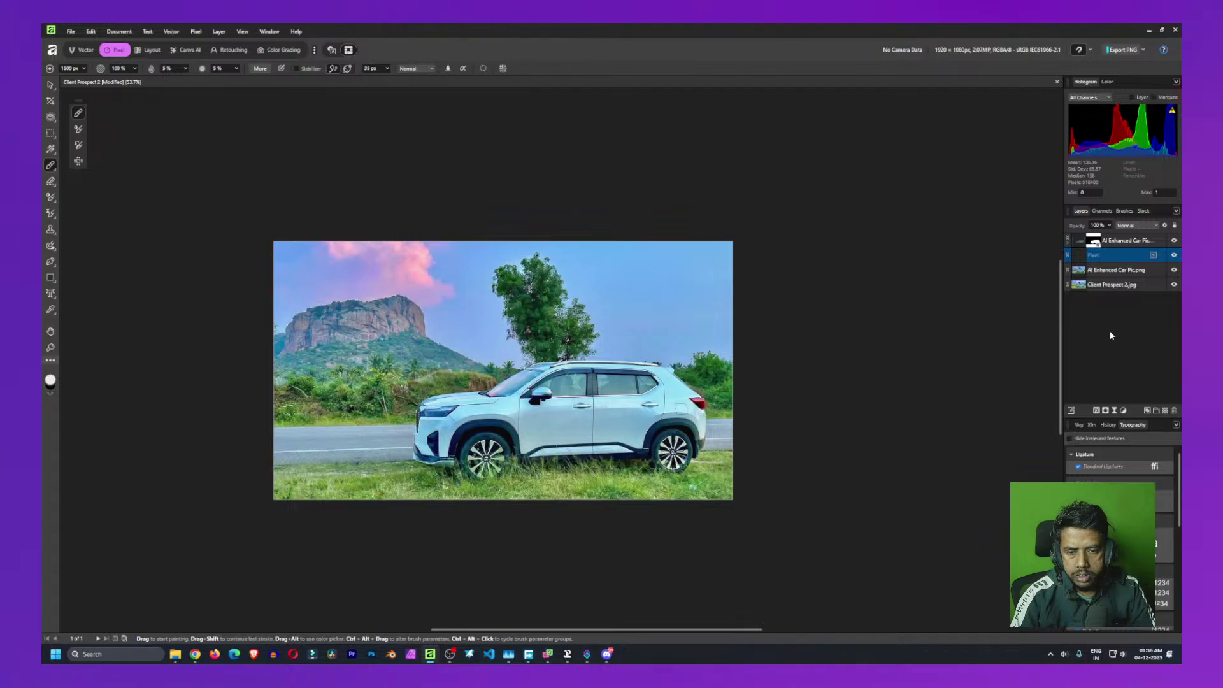
Try rasterizing the masked AI Enhanced Car Pic layer at the top of the stack
{"action": "left_click", "coordinate": [1115, 246]}
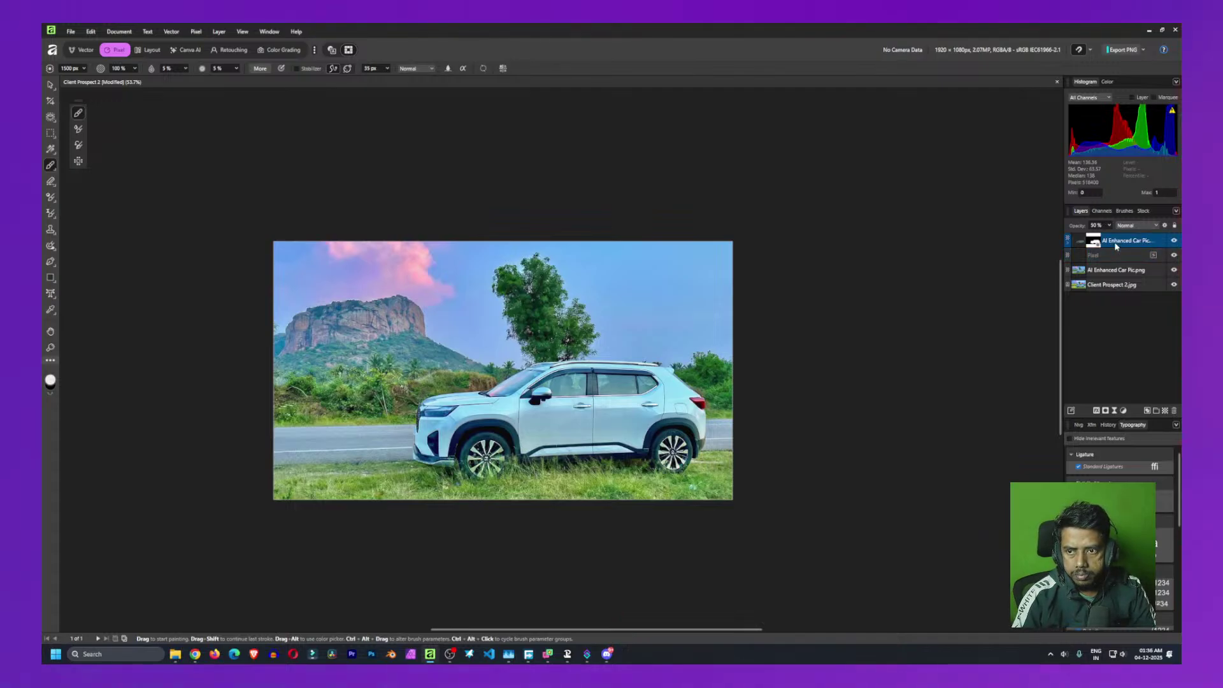
{"action": "right_click", "coordinate": [1116, 246]}
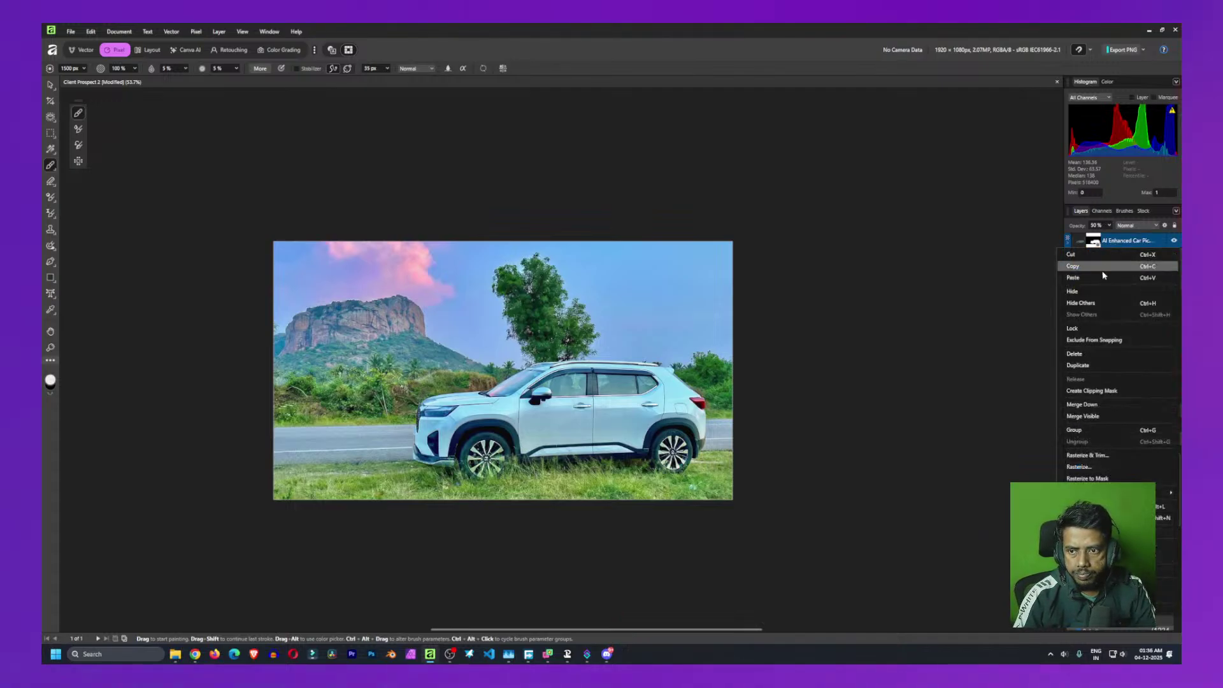
{"action": "left_click", "coordinate": [1094, 468]}
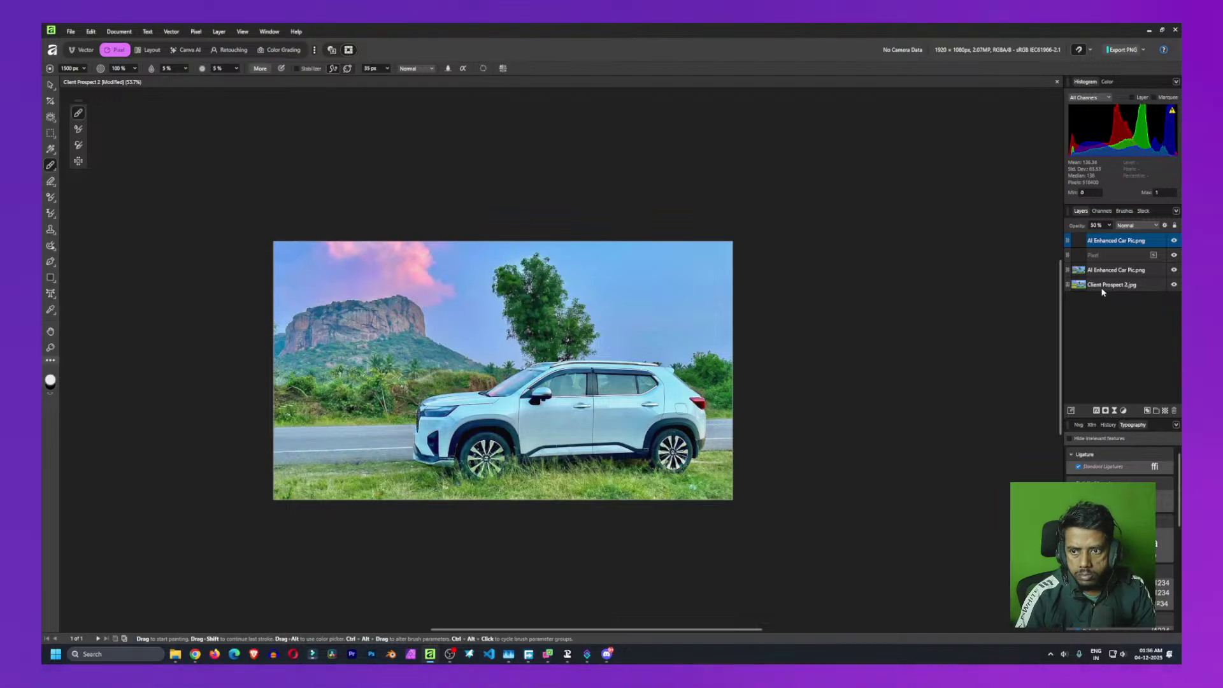
Try a white haze on the Pixel layer behind the rasterized car, and undo both the painting and the rasterizing
{"action": "left_click", "coordinate": [1106, 255]}
{"action": "mouse_move", "coordinate": [506, 386]}
{"action": "left_mouse_down"}
{"action": "mouse_move", "coordinate": [478, 404]}
{"action": "mouse_move", "coordinate": [678, 398]}
{"action": "mouse_move", "coordinate": [537, 417]}
{"action": "mouse_move", "coordinate": [548, 331]}
{"action": "mouse_move", "coordinate": [459, 350]}
{"action": "mouse_move", "coordinate": [611, 465]}
{"action": "mouse_move", "coordinate": [502, 409]}
{"action": "mouse_move", "coordinate": [701, 388]}
{"action": "mouse_move", "coordinate": [499, 541]}
{"action": "left_mouse_up"}
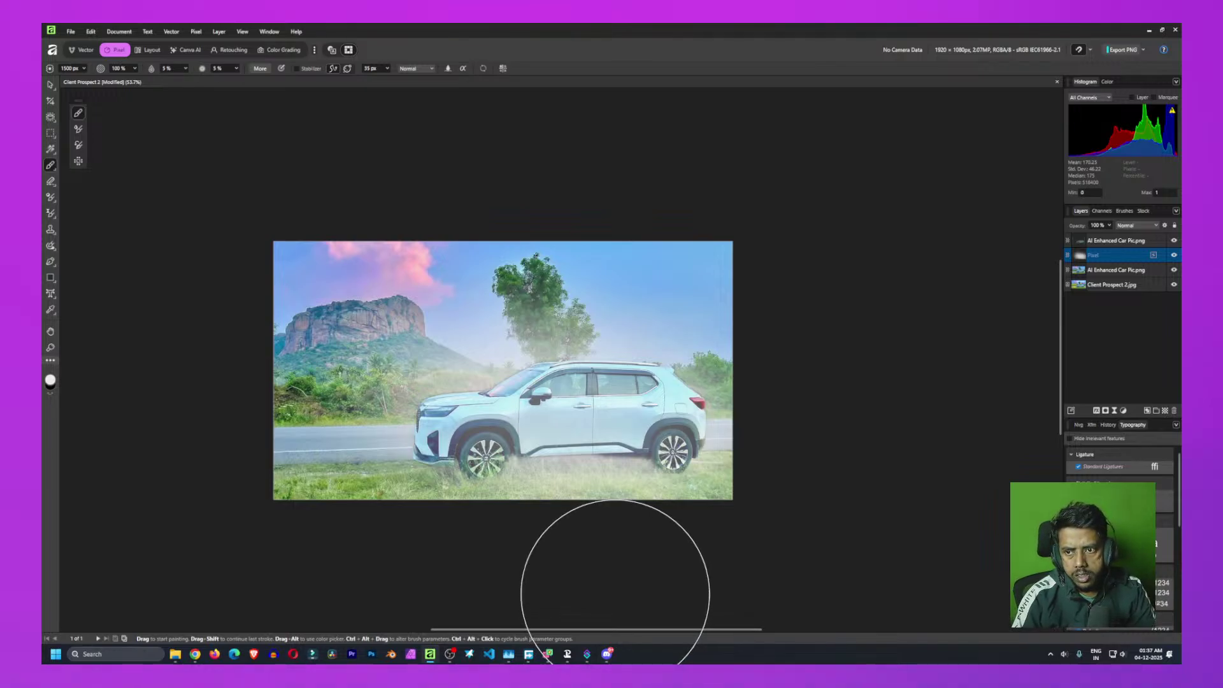
{"action": "key", "text": "ctrl+z"}
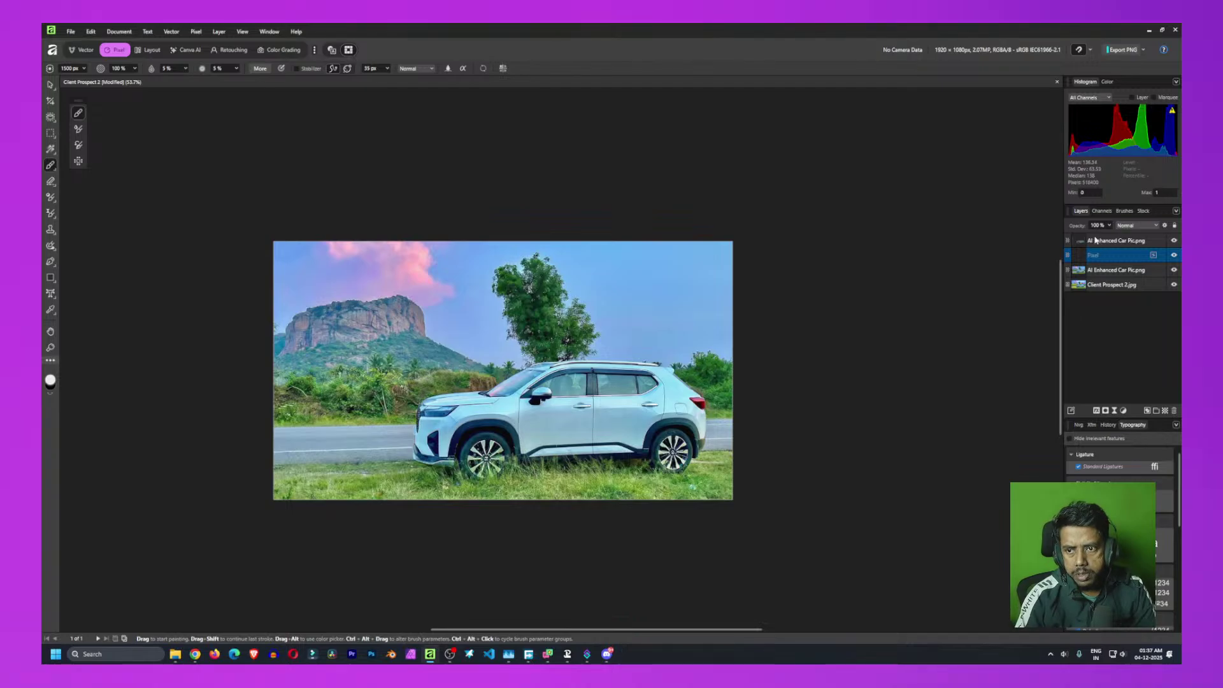
{"action": "key", "text": "alt+bracketright"}
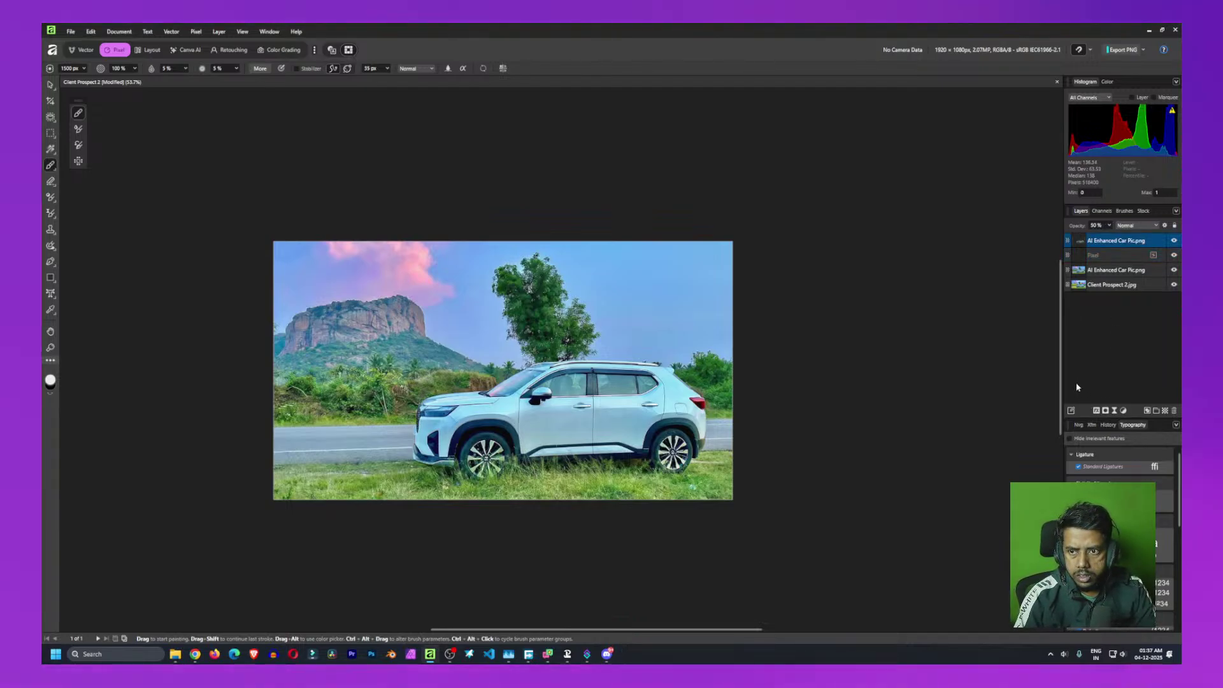
{"action": "key", "text": "ctrl+alt+g"}
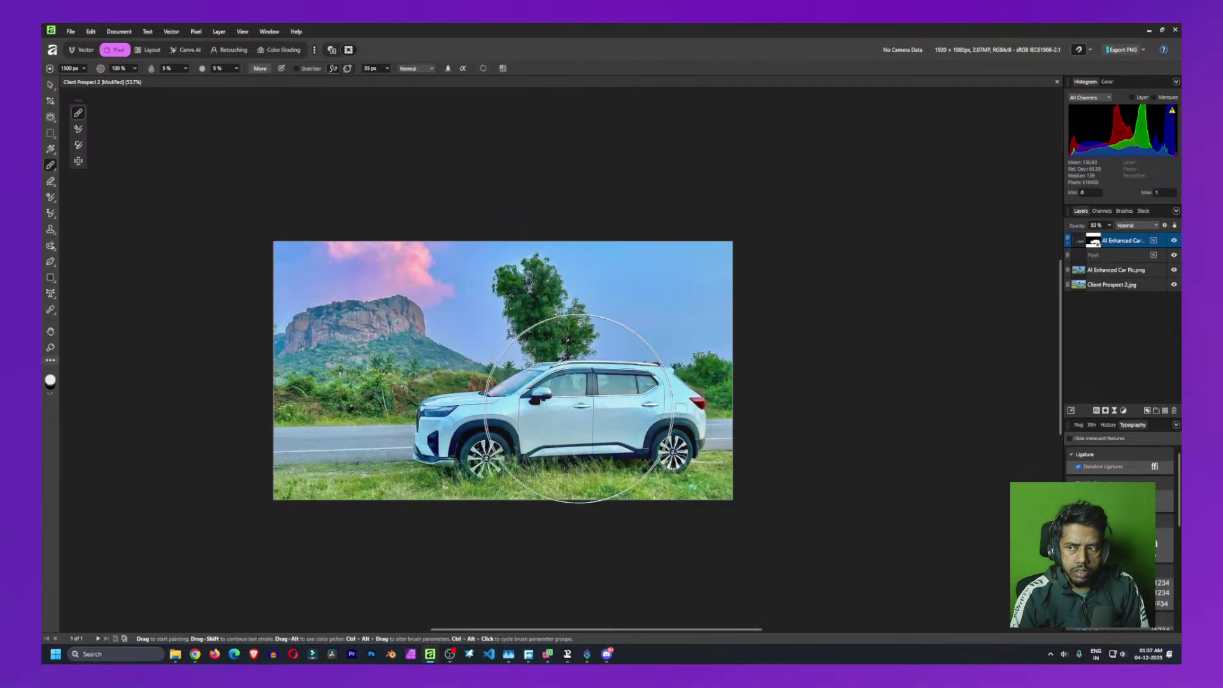
Try brushing white across the car on the masked AI Enhanced Car Pic layer, and undo the strokes
{"action": "mouse_move", "coordinate": [579, 408]}
{"action": "left_mouse_down"}
{"action": "mouse_move", "coordinate": [570, 433]}
{"action": "mouse_move", "coordinate": [503, 420]}
{"action": "mouse_move", "coordinate": [478, 446]}
{"action": "mouse_move", "coordinate": [459, 426]}
{"action": "left_mouse_up"}
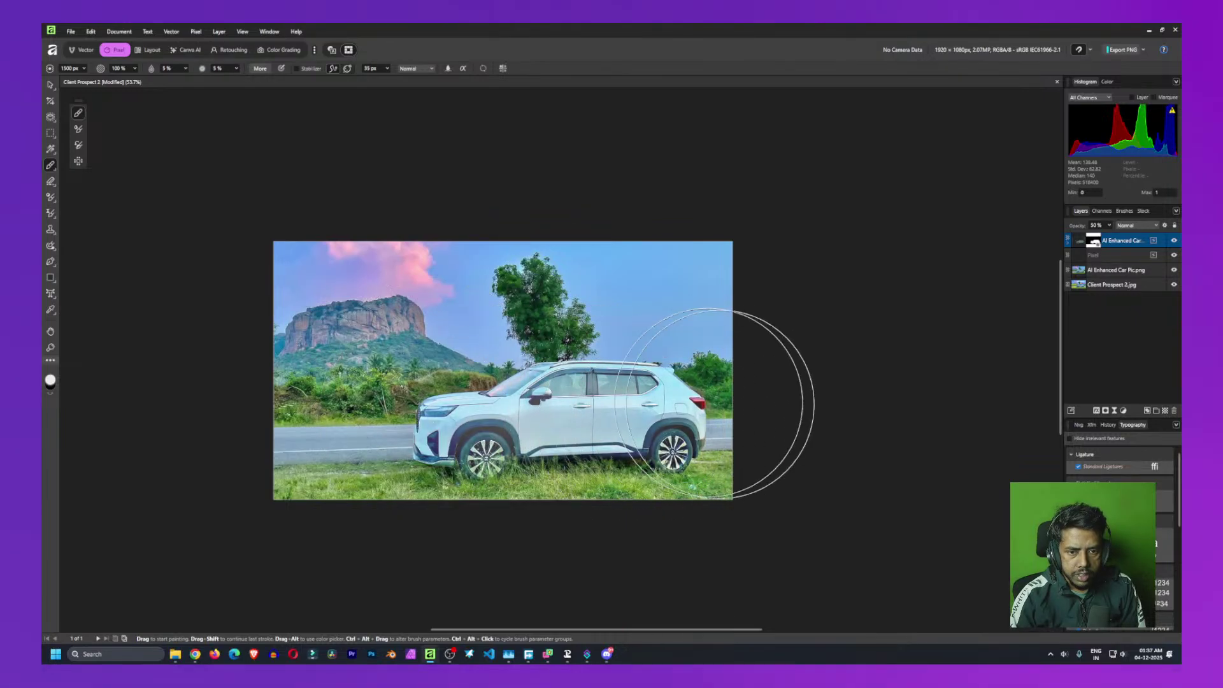
{"action": "mouse_move", "coordinate": [713, 403]}
{"action": "left_mouse_down"}
{"action": "mouse_move", "coordinate": [582, 533]}
{"action": "mouse_move", "coordinate": [437, 415]}
{"action": "mouse_move", "coordinate": [452, 419]}
{"action": "left_mouse_up"}
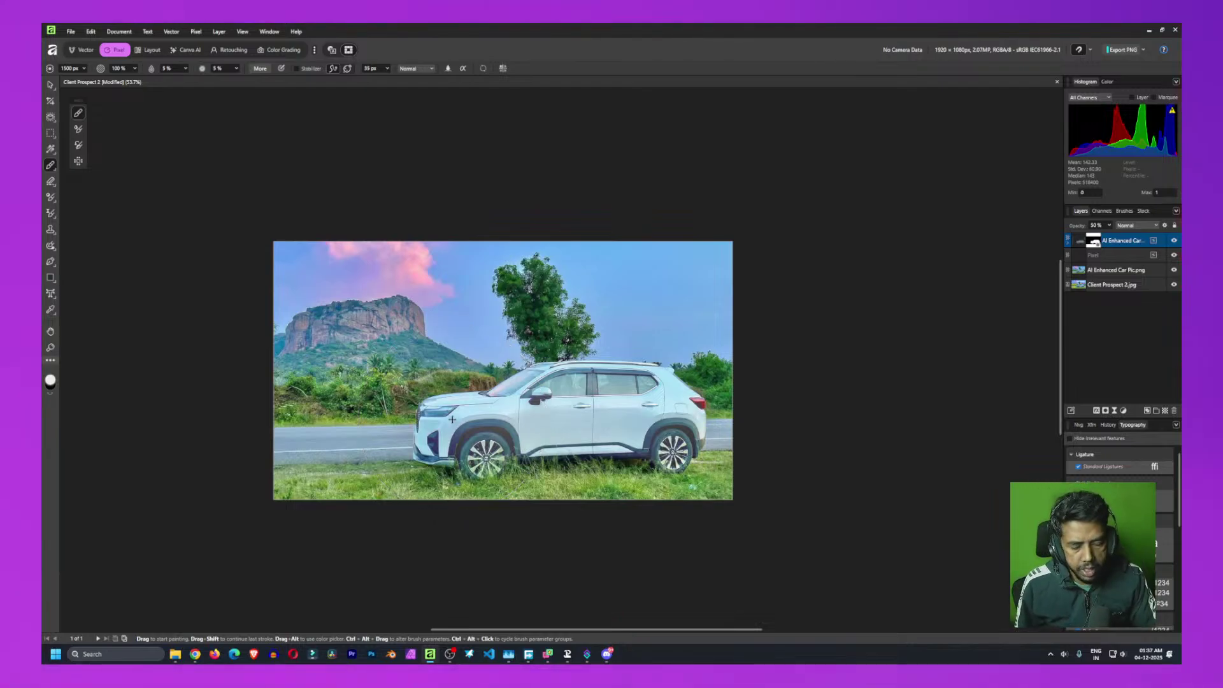
{"action": "key", "text": "ctrl+z"}
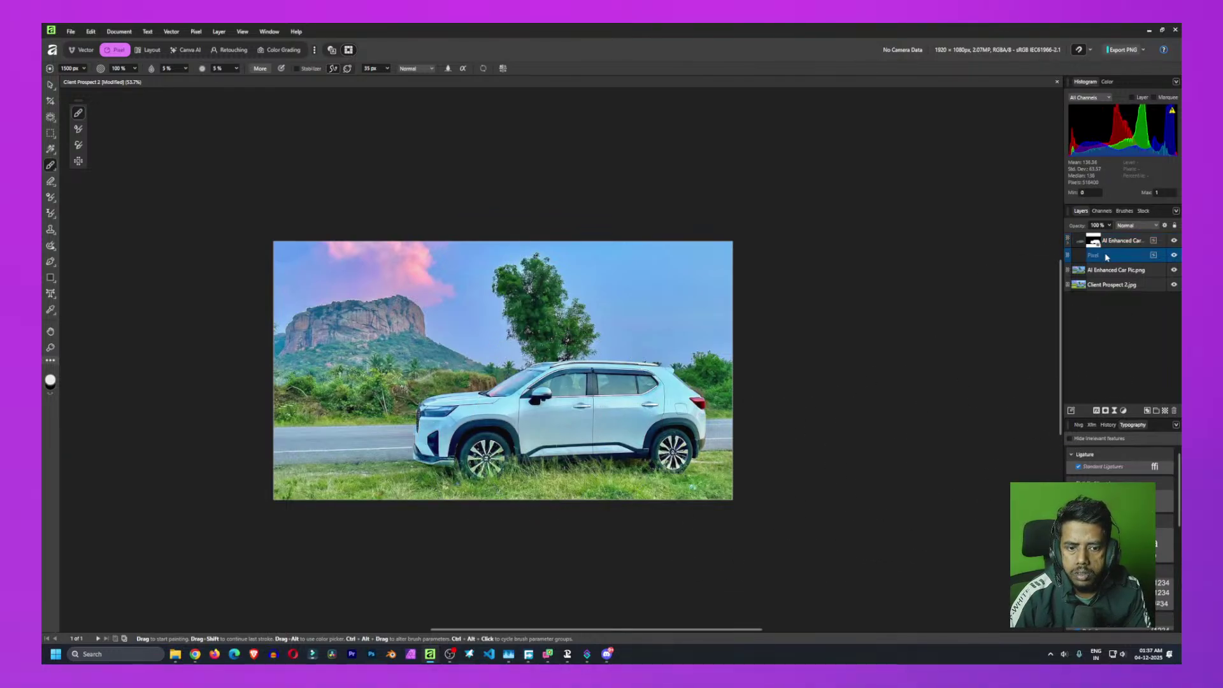
Try painting white haze around the car on the Pixel layer beneath the masked car, and undo it
{"action": "mouse_move", "coordinate": [554, 536]}
{"action": "left_mouse_down"}
{"action": "mouse_move", "coordinate": [623, 399]}
{"action": "mouse_move", "coordinate": [576, 379]}
{"action": "left_mouse_up"}
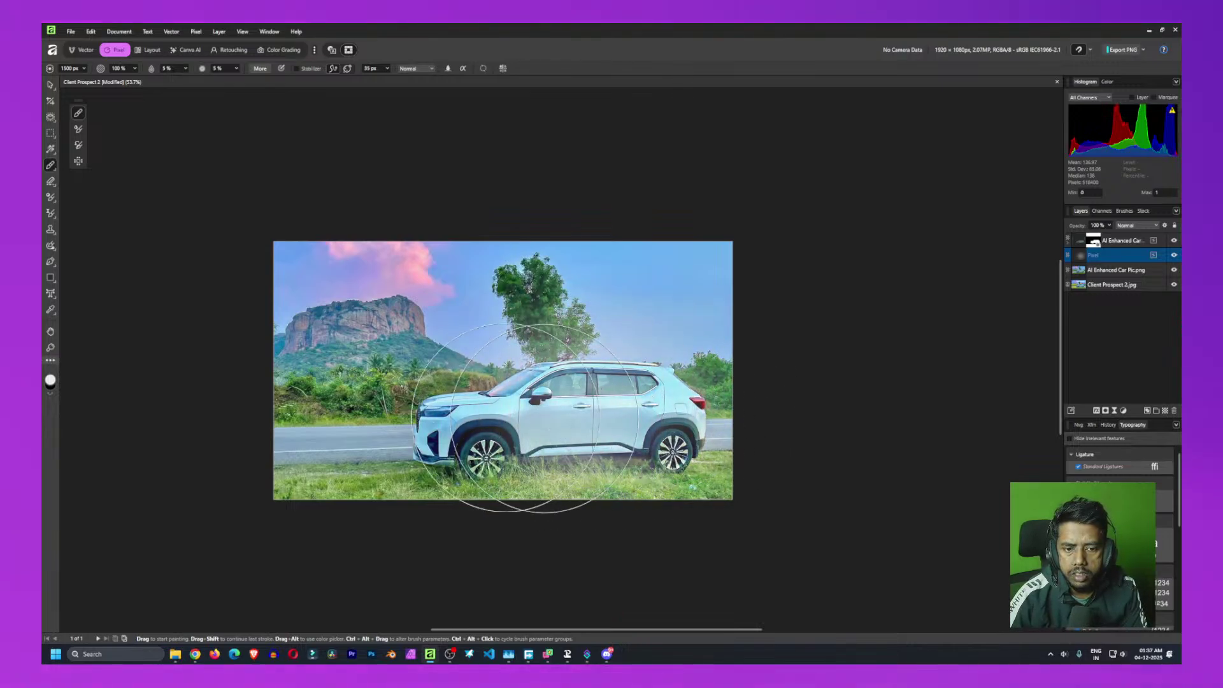
{"action": "mouse_move", "coordinate": [545, 417]}
{"action": "left_mouse_down"}
{"action": "mouse_move", "coordinate": [542, 382]}
{"action": "mouse_move", "coordinate": [519, 437]}
{"action": "left_mouse_up"}
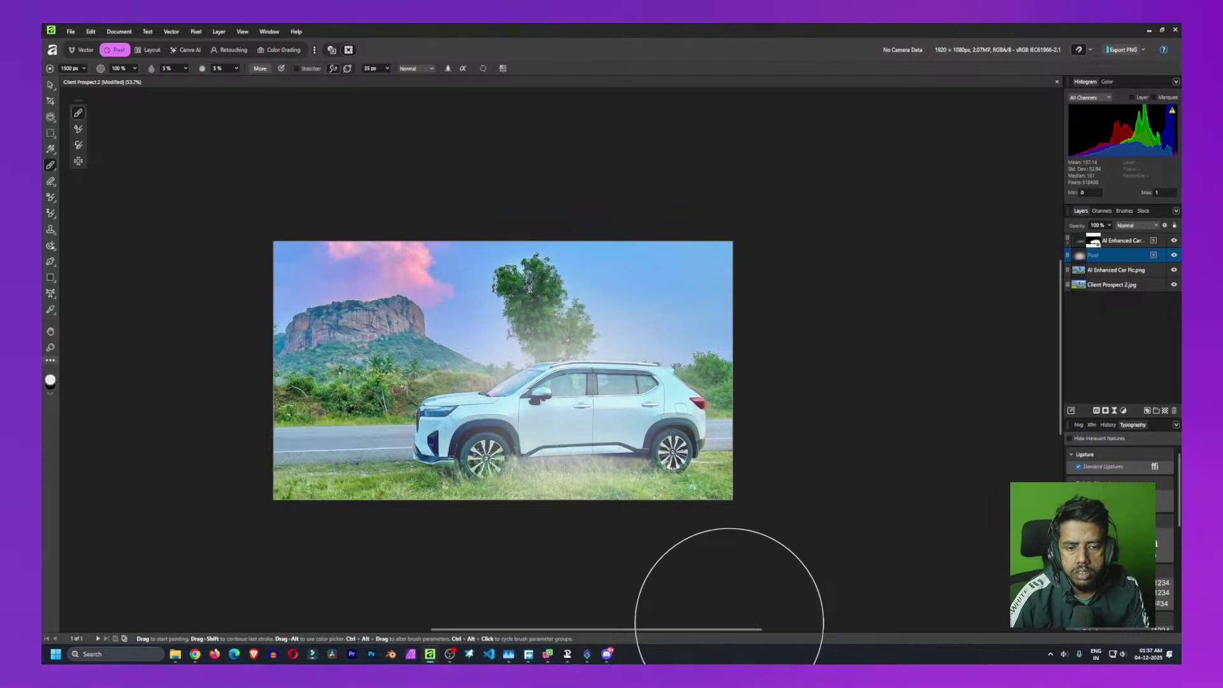
{"action": "key", "text": "ctrl+z"}
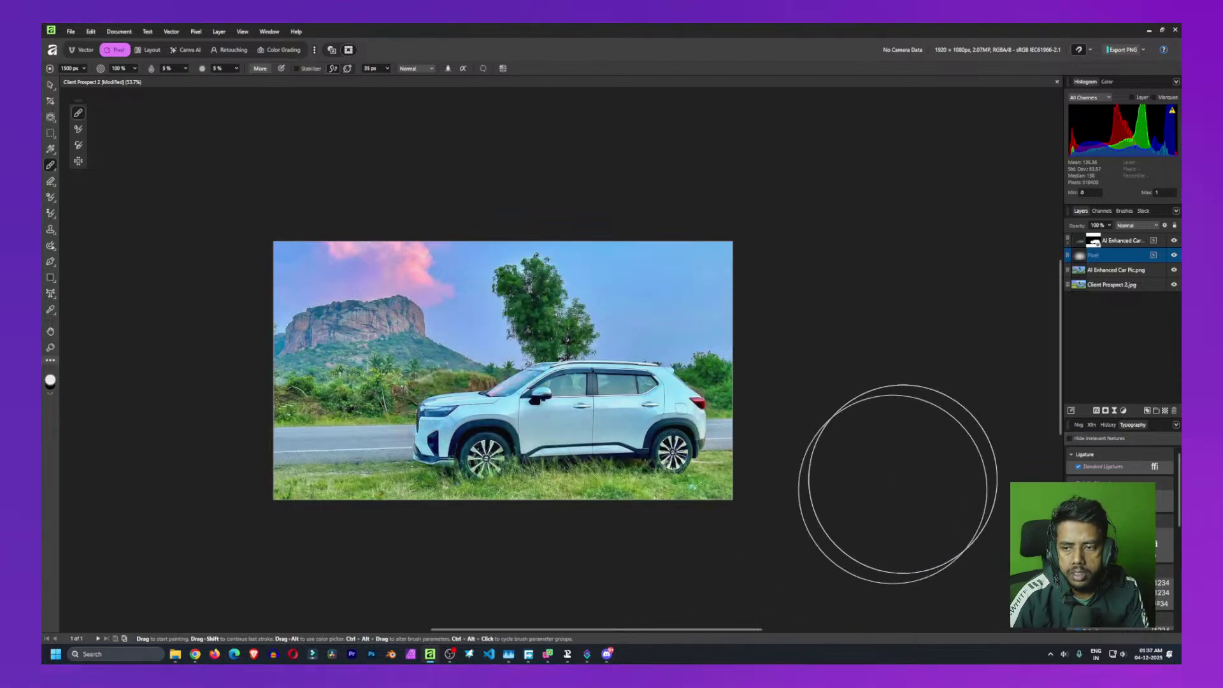
Set the masked car layer's opacity to 100%, try white haze on the Pixel layer behind it, and undo the painting
{"action": "left_click", "coordinate": [1113, 241]}
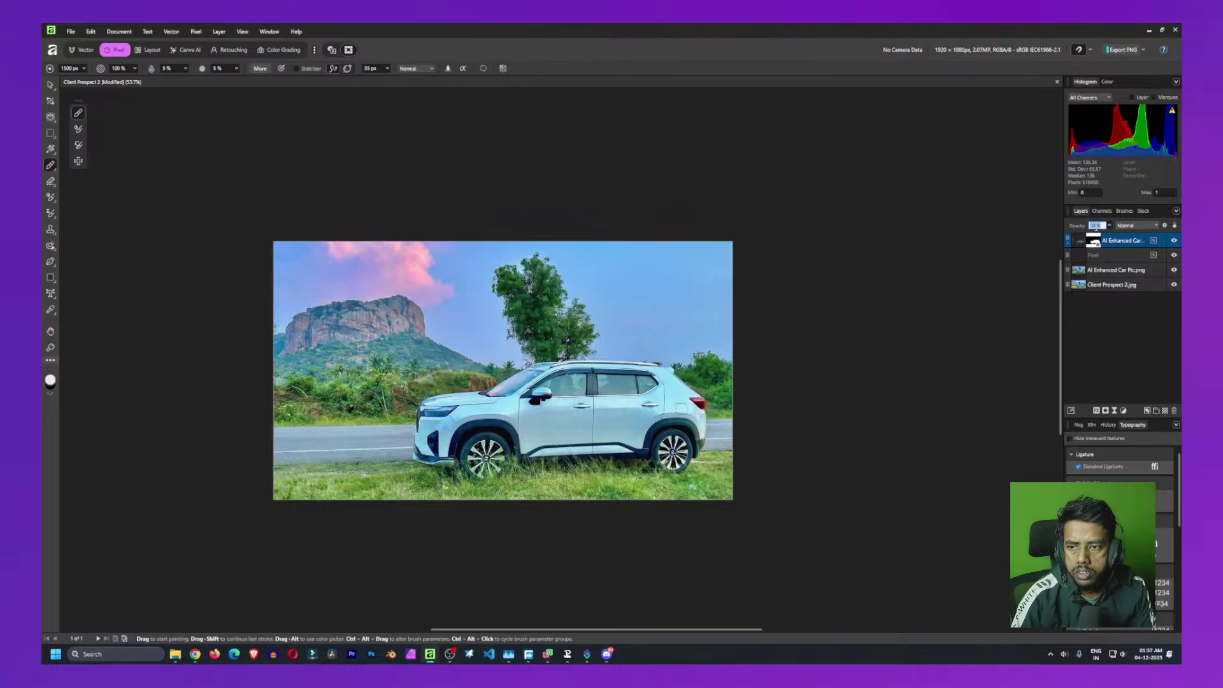
{"action": "key", "text": "Return"}
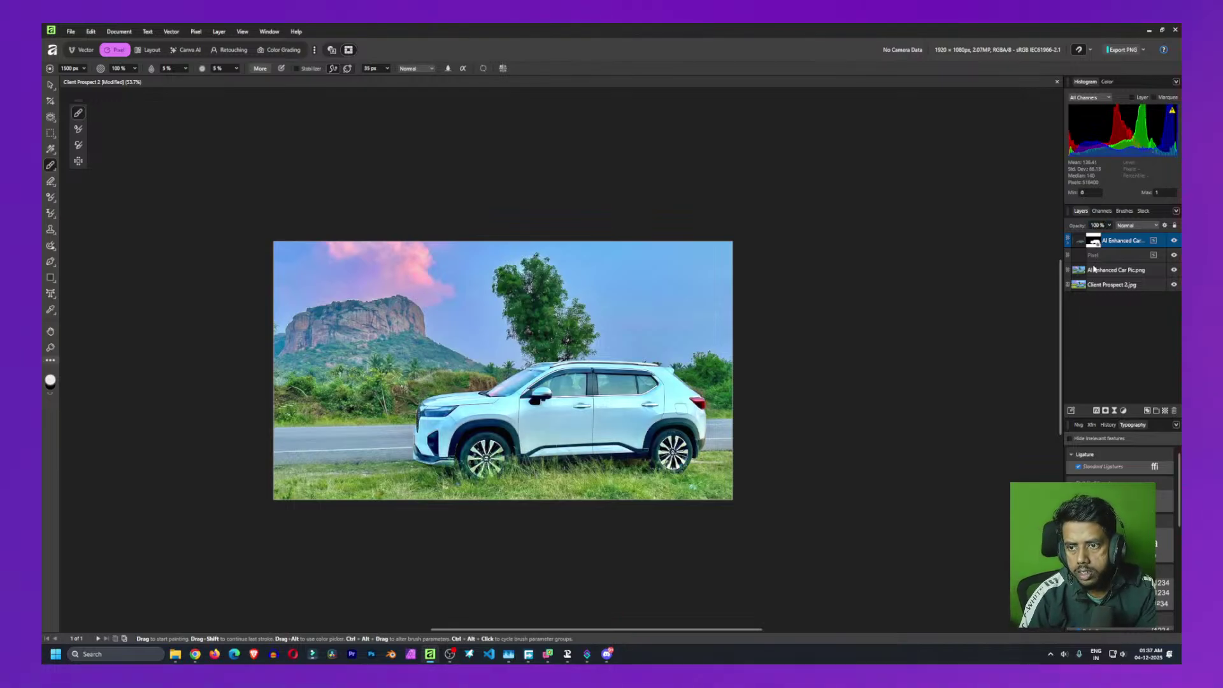
{"action": "left_click", "coordinate": [1097, 255]}
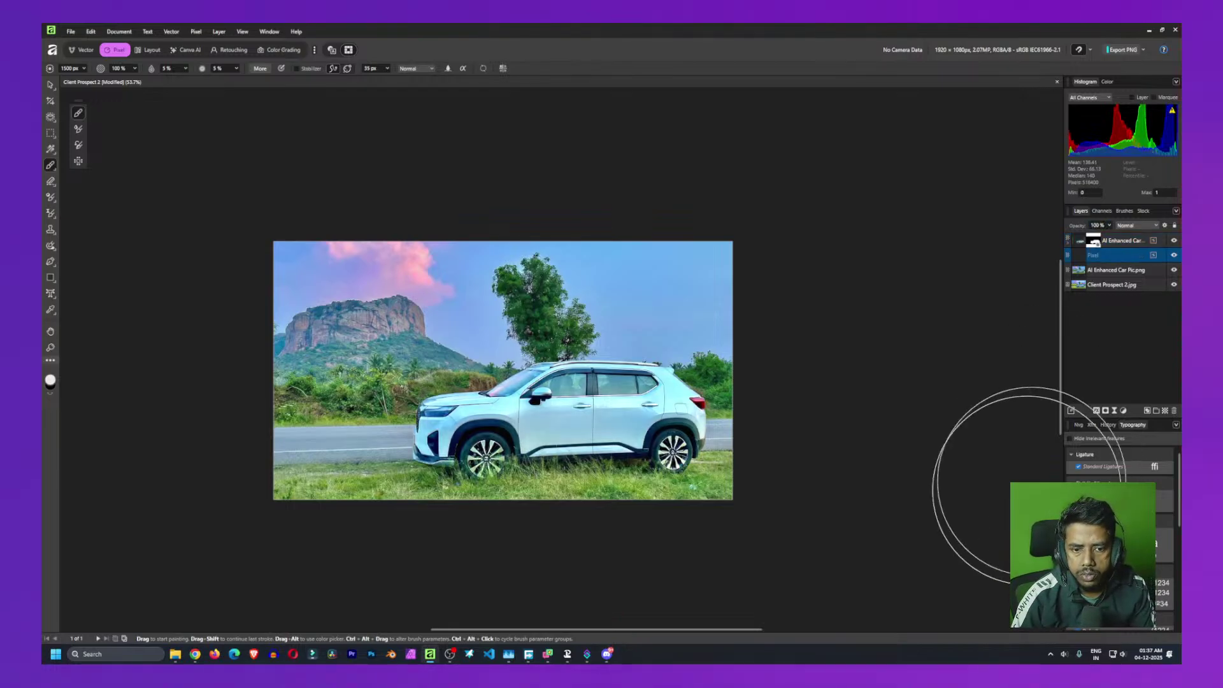
{"action": "mouse_move", "coordinate": [472, 425]}
{"action": "left_mouse_down"}
{"action": "mouse_move", "coordinate": [682, 423]}
{"action": "mouse_move", "coordinate": [437, 423]}
{"action": "mouse_move", "coordinate": [669, 423]}
{"action": "mouse_move", "coordinate": [608, 421]}
{"action": "mouse_move", "coordinate": [659, 471]}
{"action": "mouse_move", "coordinate": [659, 437]}
{"action": "mouse_move", "coordinate": [516, 412]}
{"action": "left_mouse_up"}
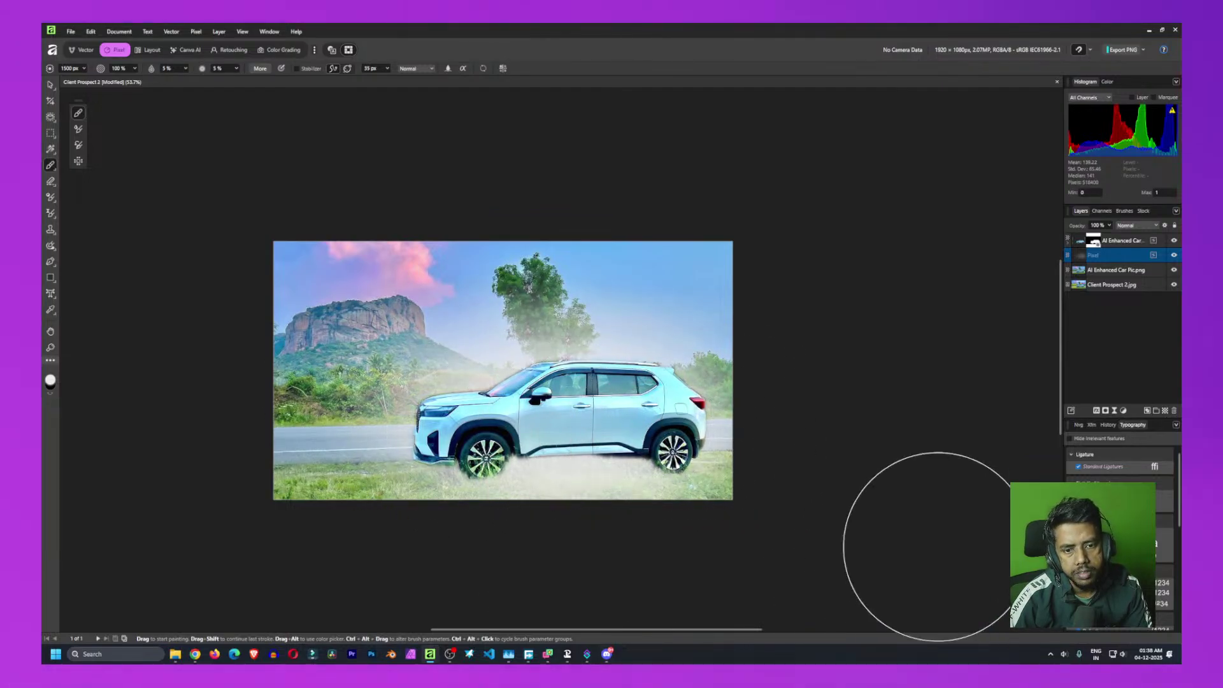
{"action": "key", "text": "ctrl+z"}
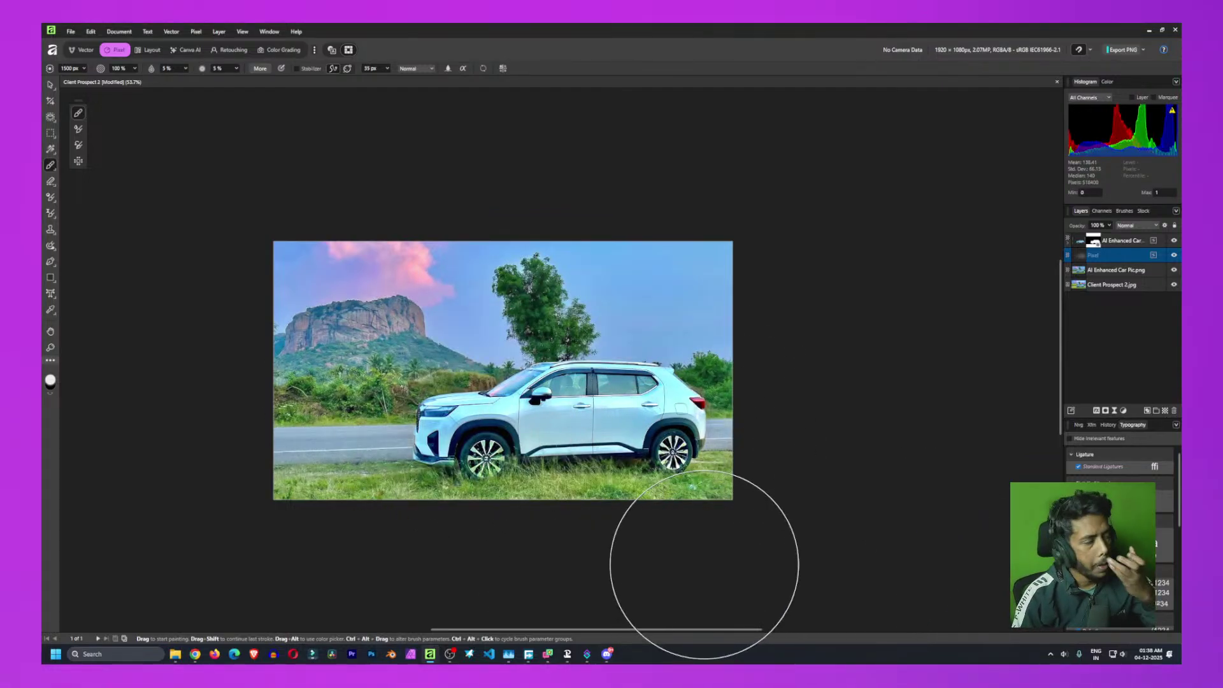
{"action": "mouse_move", "coordinate": [701, 560]}
{"action": "left_mouse_down"}
{"action": "mouse_move", "coordinate": [701, 541]}
{"action": "mouse_move", "coordinate": [677, 533]}
{"action": "left_mouse_up"}
{"action": "key", "text": "ctrl+z"}
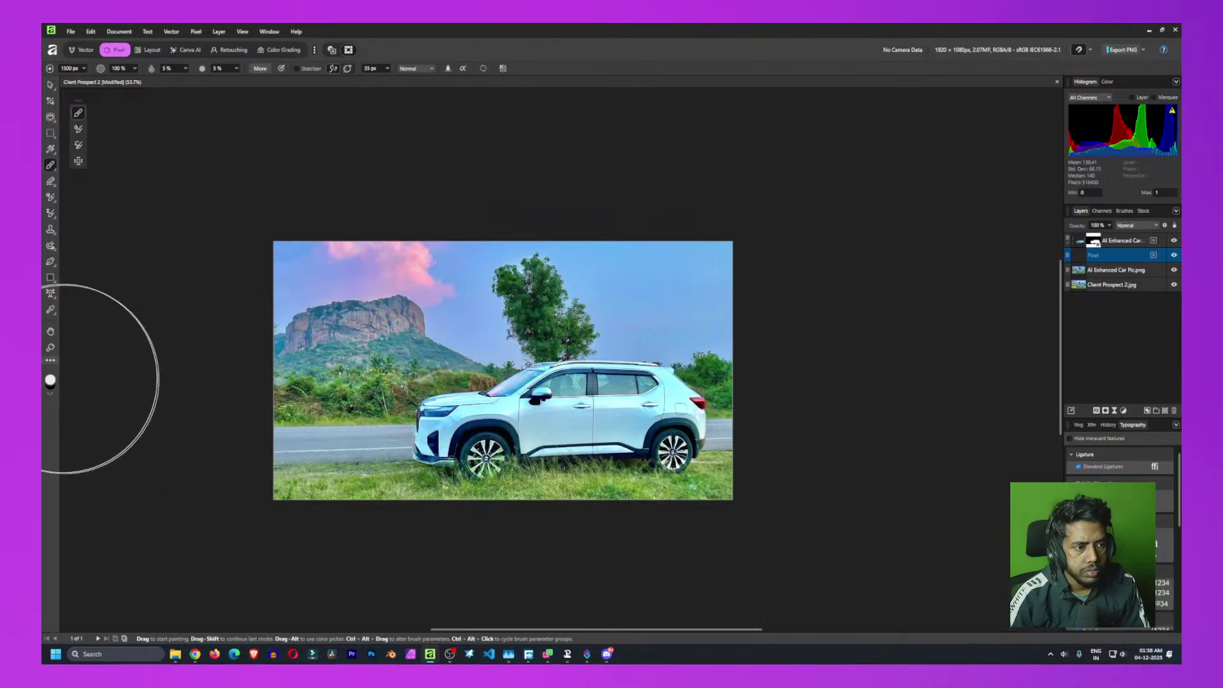
Pick light blue 89C8EE as the brush color and paint a soft haze behind the car on the Pixel layer
{"action": "left_click", "coordinate": [50, 381]}
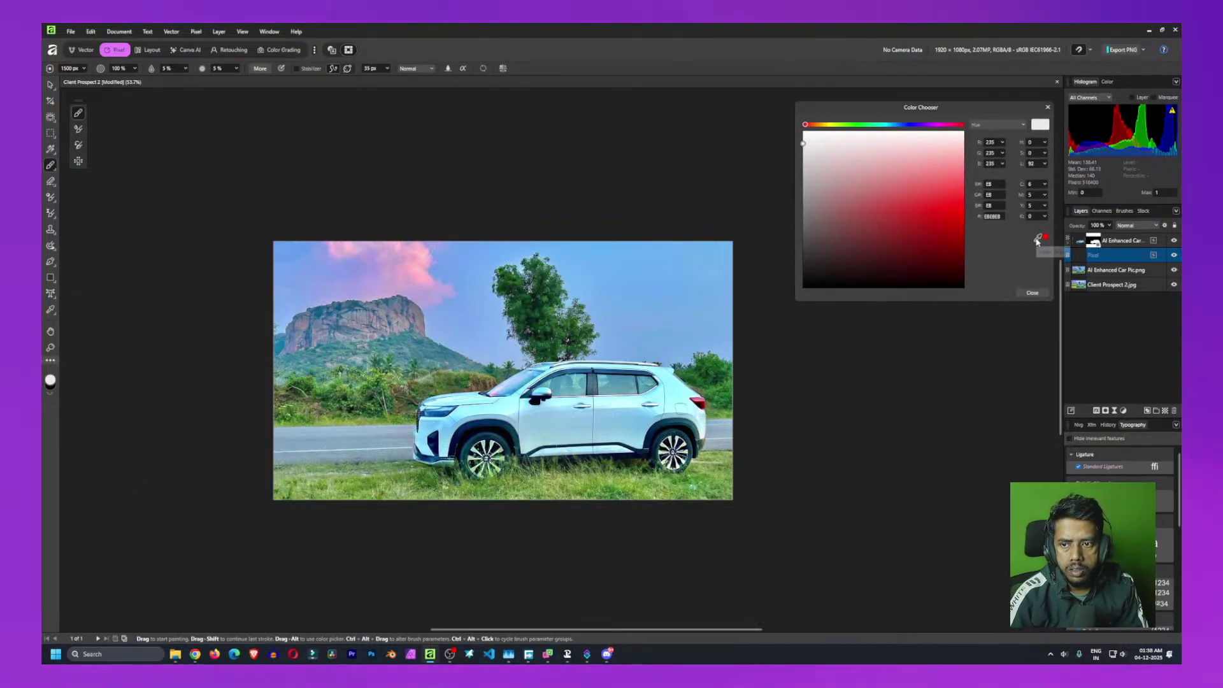
{"action": "mouse_move", "coordinate": [1037, 241]}
{"action": "left_mouse_down"}
{"action": "mouse_move", "coordinate": [532, 286]}
{"action": "mouse_move", "coordinate": [594, 344]}
{"action": "mouse_move", "coordinate": [563, 322]}
{"action": "mouse_move", "coordinate": [511, 450]}
{"action": "mouse_move", "coordinate": [450, 482]}
{"action": "mouse_move", "coordinate": [504, 276]}
{"action": "mouse_move", "coordinate": [518, 267]}
{"action": "left_mouse_up"}
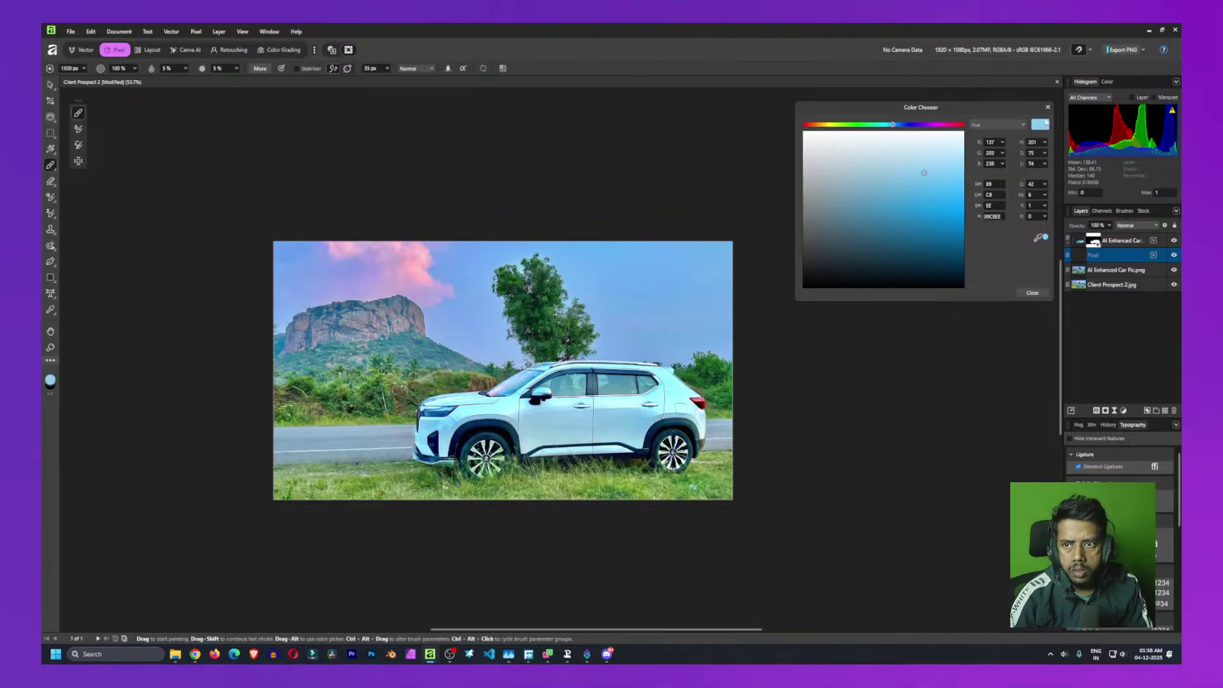
{"action": "left_click", "coordinate": [1047, 108]}
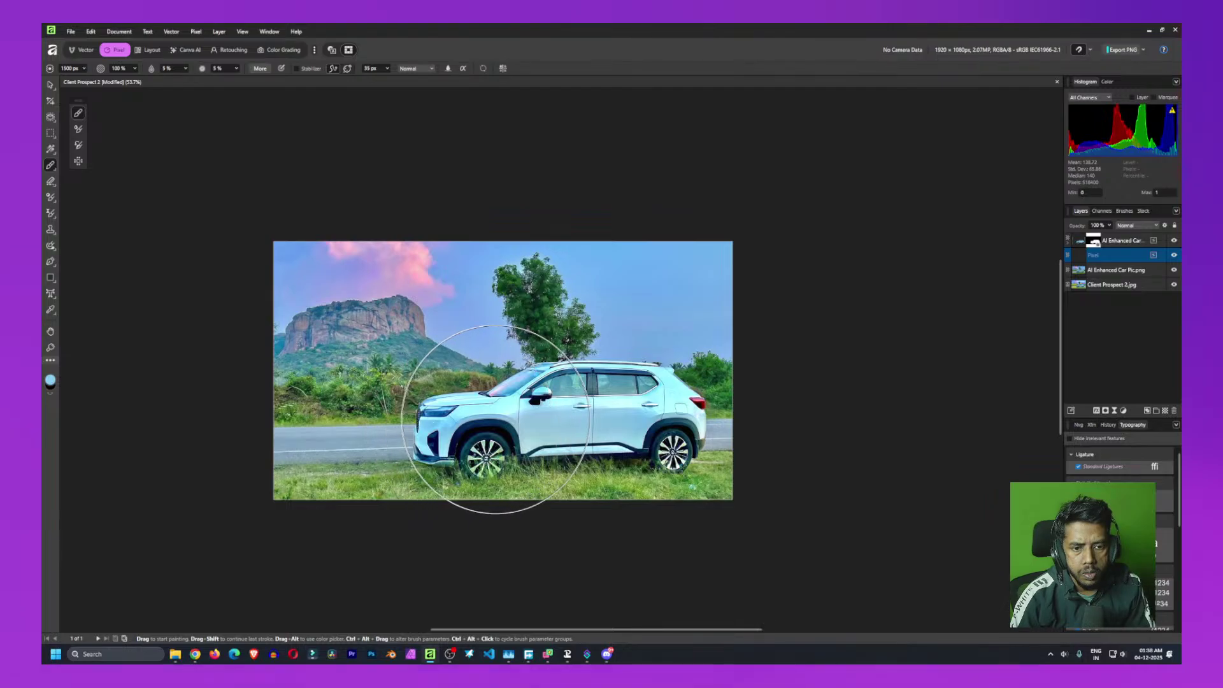
{"action": "mouse_move", "coordinate": [645, 433]}
{"action": "left_mouse_down"}
{"action": "mouse_move", "coordinate": [587, 341]}
{"action": "mouse_move", "coordinate": [518, 409]}
{"action": "mouse_move", "coordinate": [467, 415]}
{"action": "mouse_move", "coordinate": [486, 431]}
{"action": "mouse_move", "coordinate": [644, 428]}
{"action": "mouse_move", "coordinate": [460, 408]}
{"action": "mouse_move", "coordinate": [505, 395]}
{"action": "mouse_move", "coordinate": [631, 402]}
{"action": "mouse_move", "coordinate": [637, 389]}
{"action": "mouse_move", "coordinate": [659, 439]}
{"action": "mouse_move", "coordinate": [465, 438]}
{"action": "mouse_move", "coordinate": [697, 429]}
{"action": "mouse_move", "coordinate": [478, 435]}
{"action": "mouse_move", "coordinate": [571, 409]}
{"action": "mouse_move", "coordinate": [688, 421]}
{"action": "mouse_move", "coordinate": [663, 434]}
{"action": "left_mouse_up"}
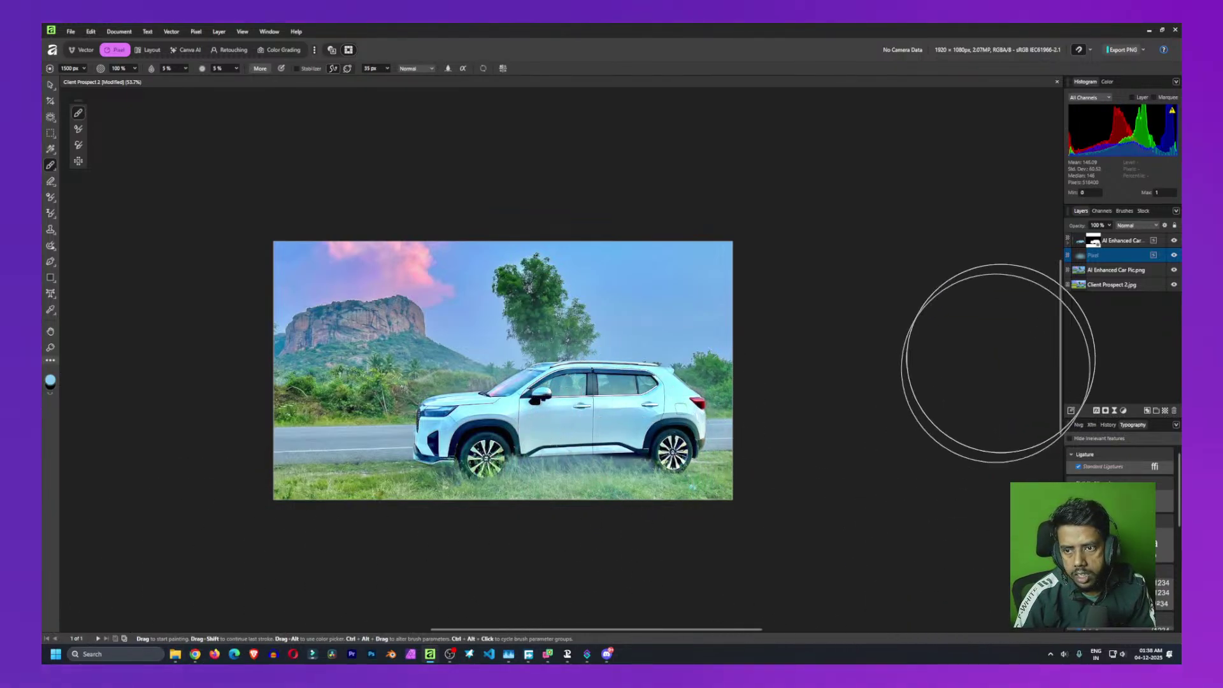
Compare the photo with the light-blue haze on the Pixel layer hidden and shown
{"action": "left_click", "coordinate": [1174, 256]}
{"action": "left_click", "coordinate": [1173, 256]}
{"action": "left_click", "coordinate": [1179, 255]}
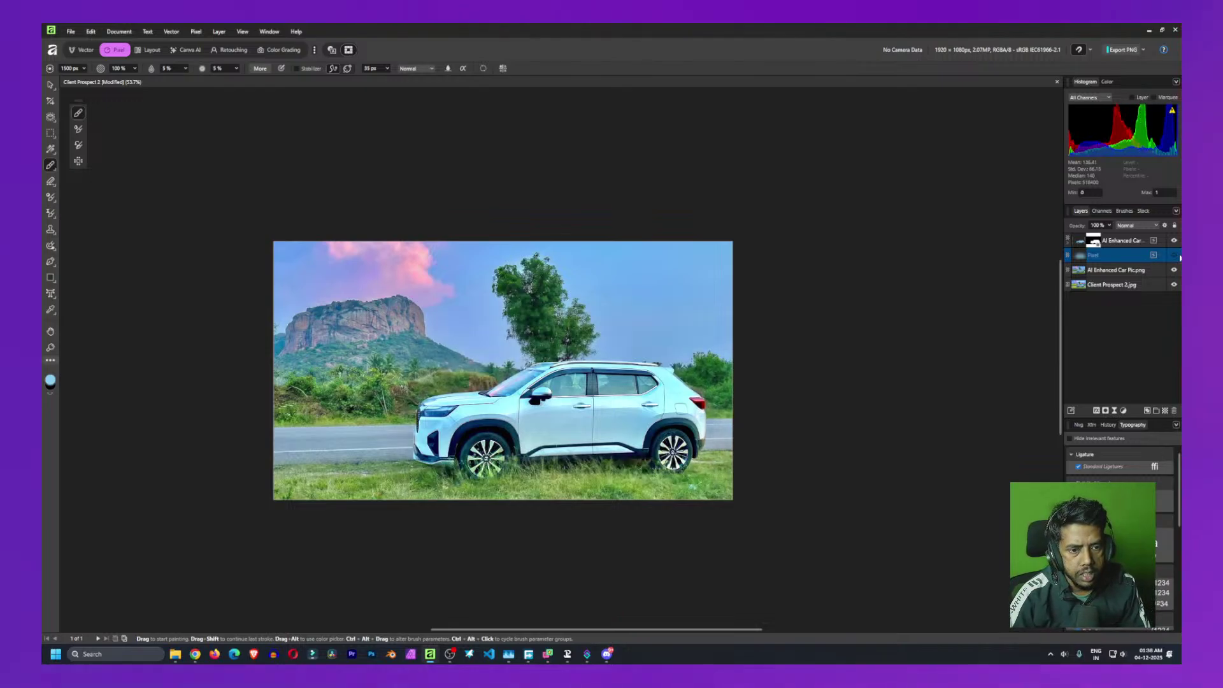
{"action": "left_click", "coordinate": [1179, 256]}
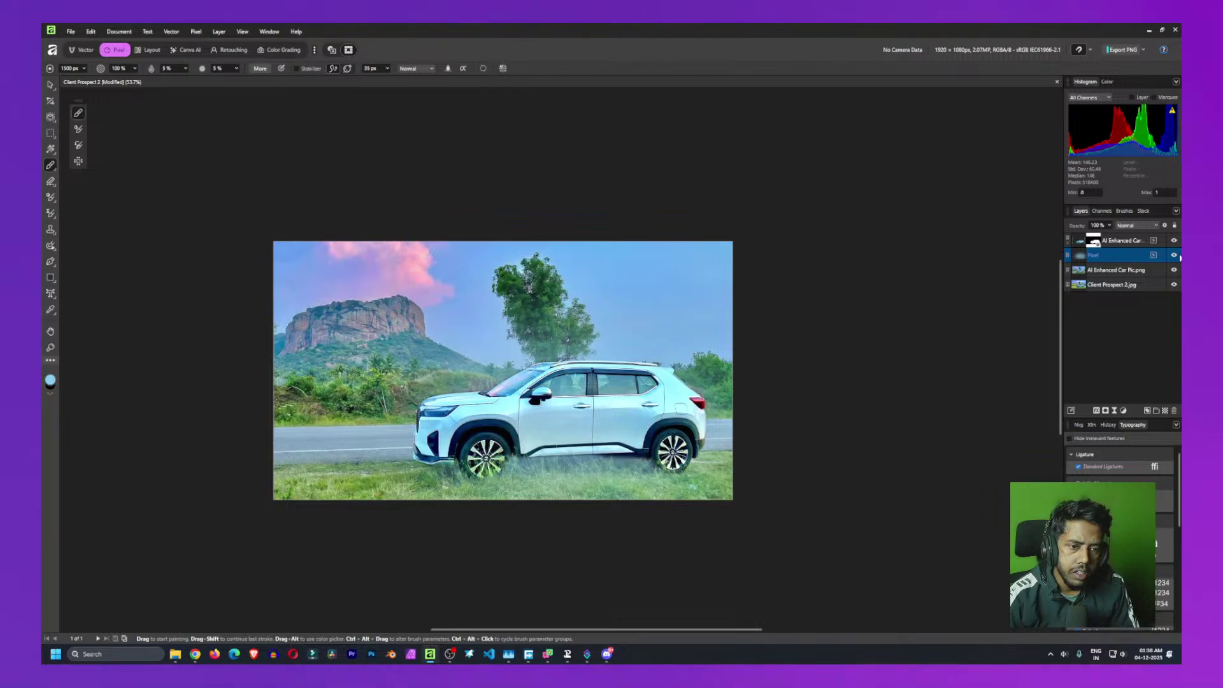
{"action": "left_click", "coordinate": [1179, 256]}
{"action": "left_click", "coordinate": [1179, 255]}
{"action": "left_click", "coordinate": [1180, 255]}
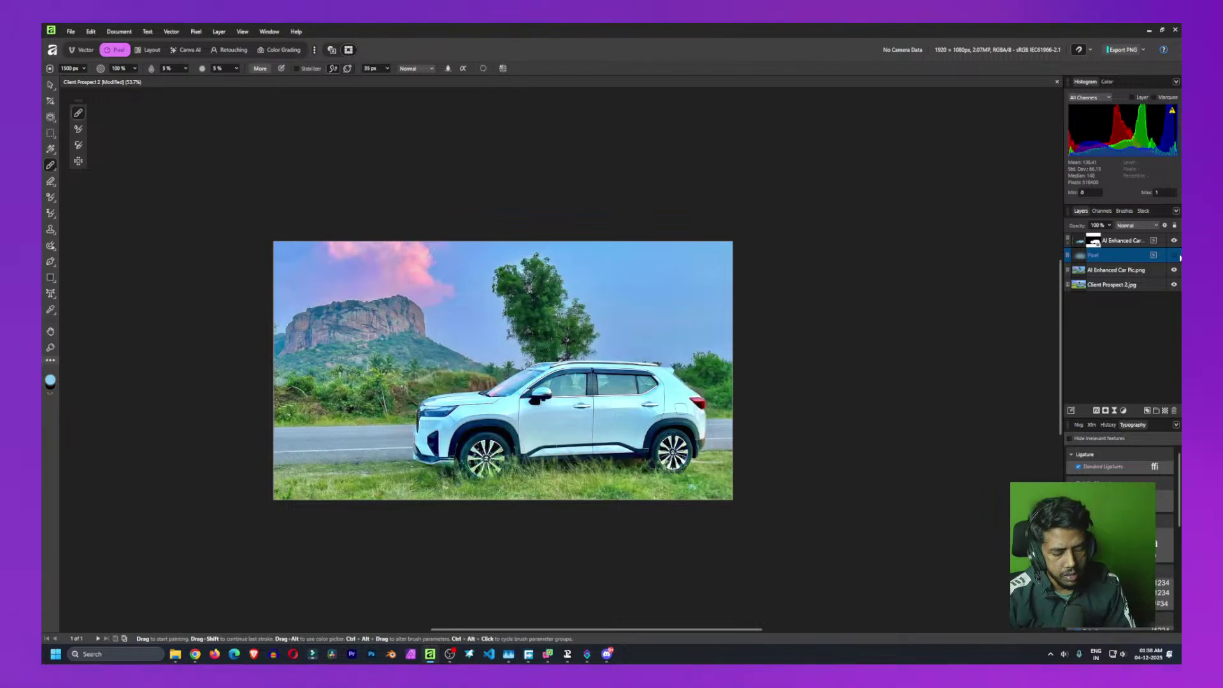
Undo the light-blue haze and step back to before the Pixel layer was placed above AI Enhanced Car Pic.png
{"action": "left_click", "coordinate": [1118, 345]}
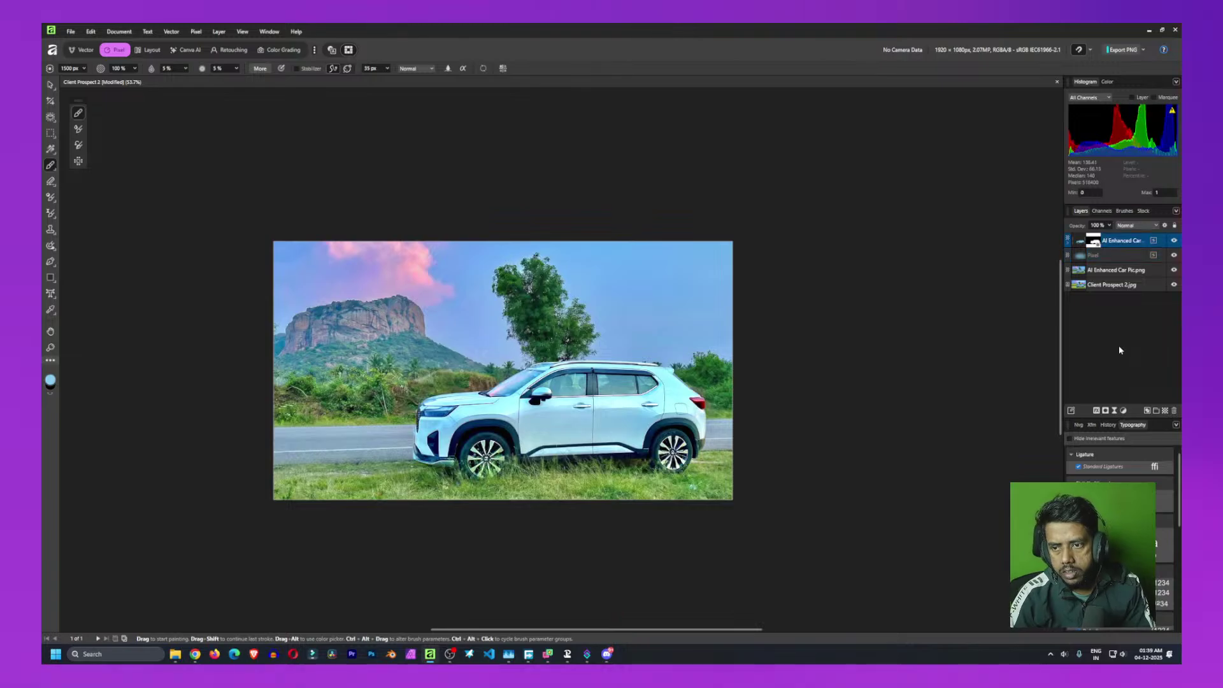
{"action": "key", "text": "ctrl+["}
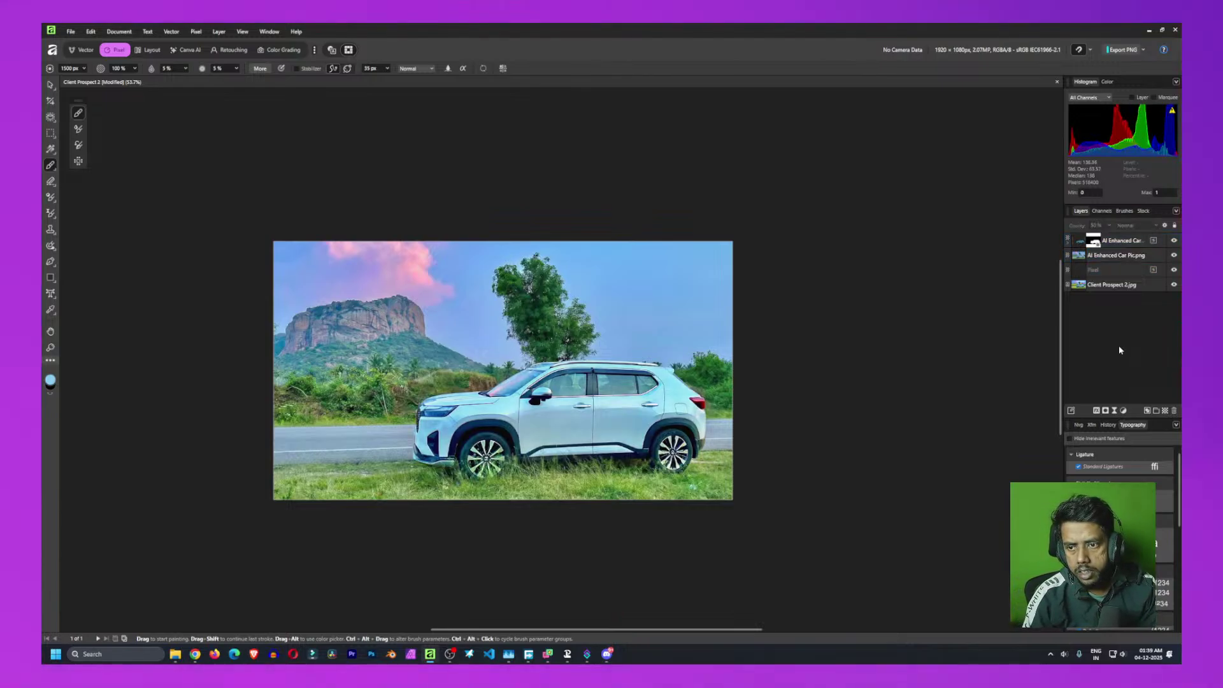
Place the Pixel layer directly above AI Enhanced Car Pic.png and set the masked car layer's opacity to 100%
{"action": "key", "text": "ctrl+]"}
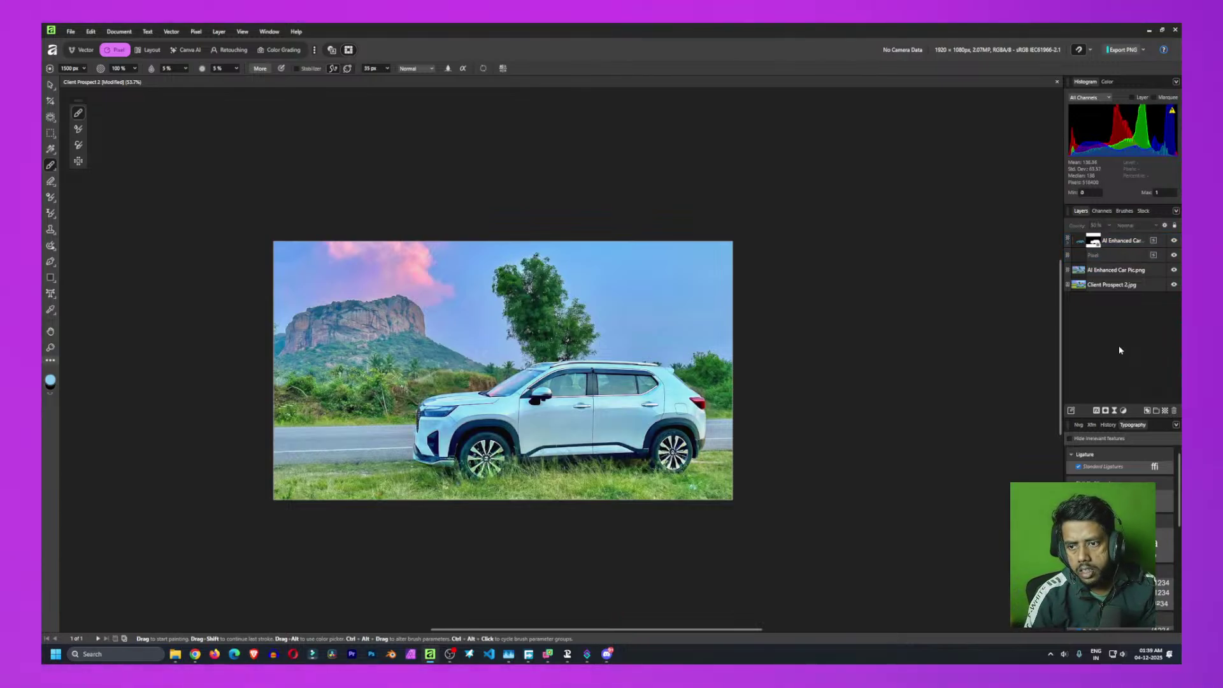
{"action": "left_click", "coordinate": [1119, 351]}
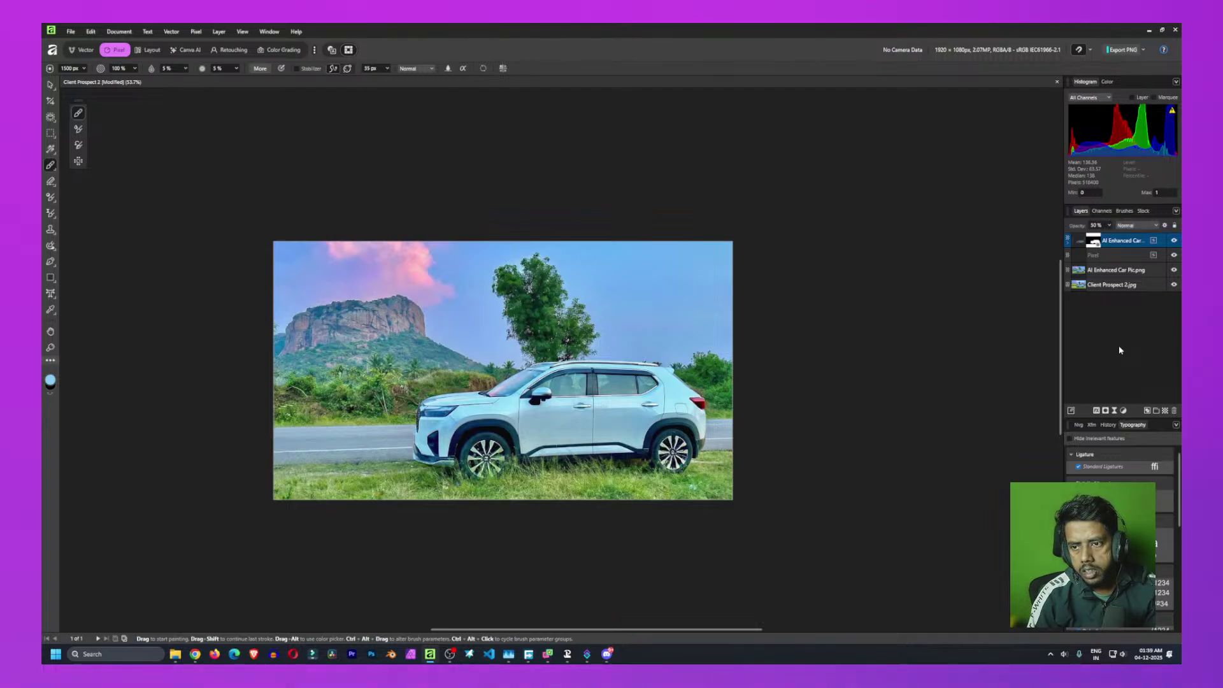
{"action": "key", "text": "0"}
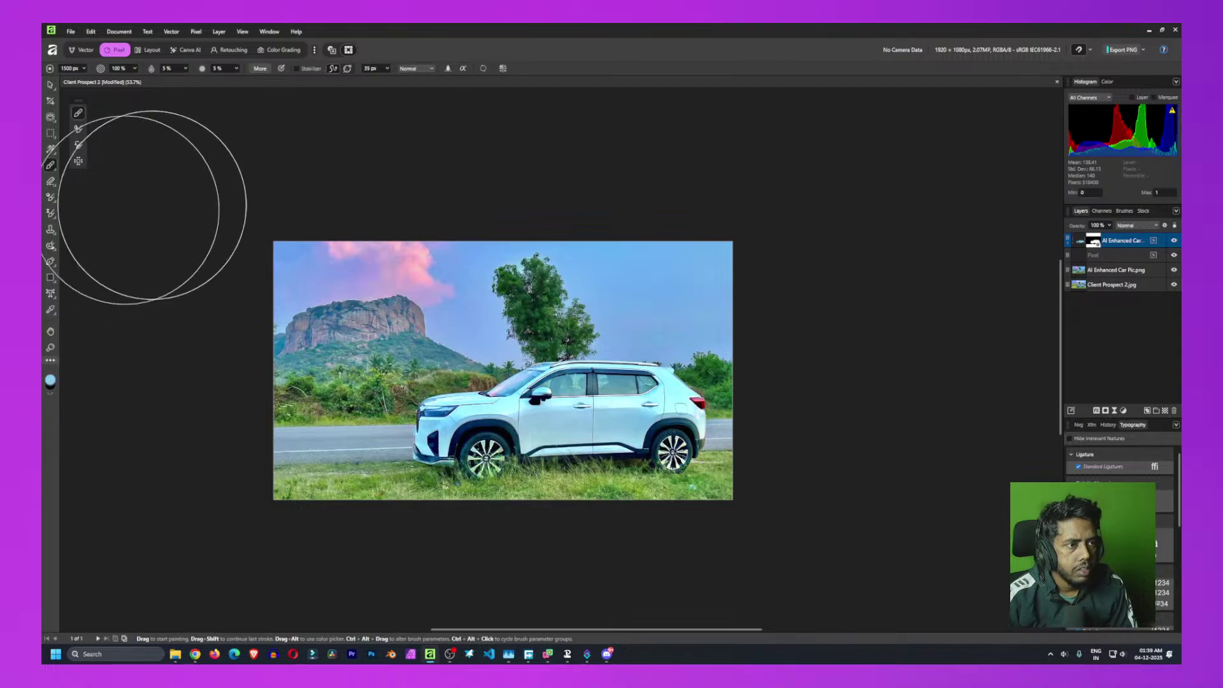
Try a light-blue brush stroke over the car on the masked car layer and undo it
{"action": "mouse_move", "coordinate": [500, 427]}
{"action": "left_mouse_down"}
{"action": "mouse_move", "coordinate": [488, 408]}
{"action": "mouse_move", "coordinate": [471, 417]}
{"action": "mouse_move", "coordinate": [686, 412]}
{"action": "left_mouse_up"}
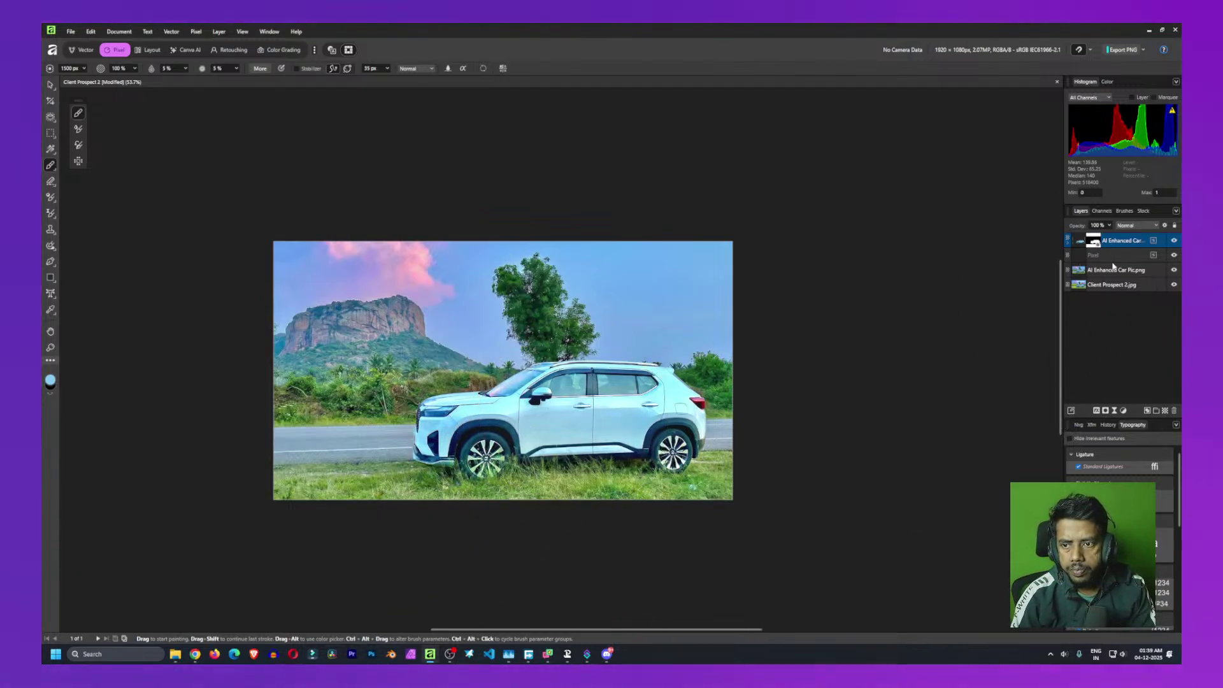
{"action": "key", "text": "ctrl+z"}
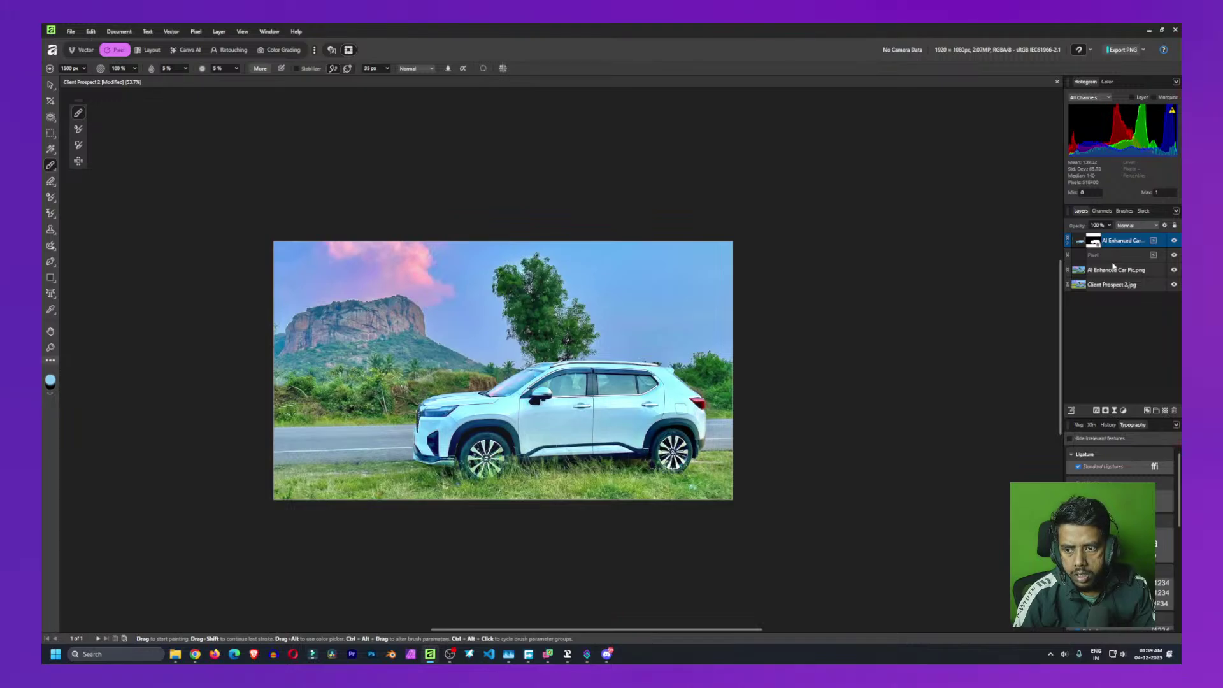
{"action": "left_click", "coordinate": [1109, 425]}
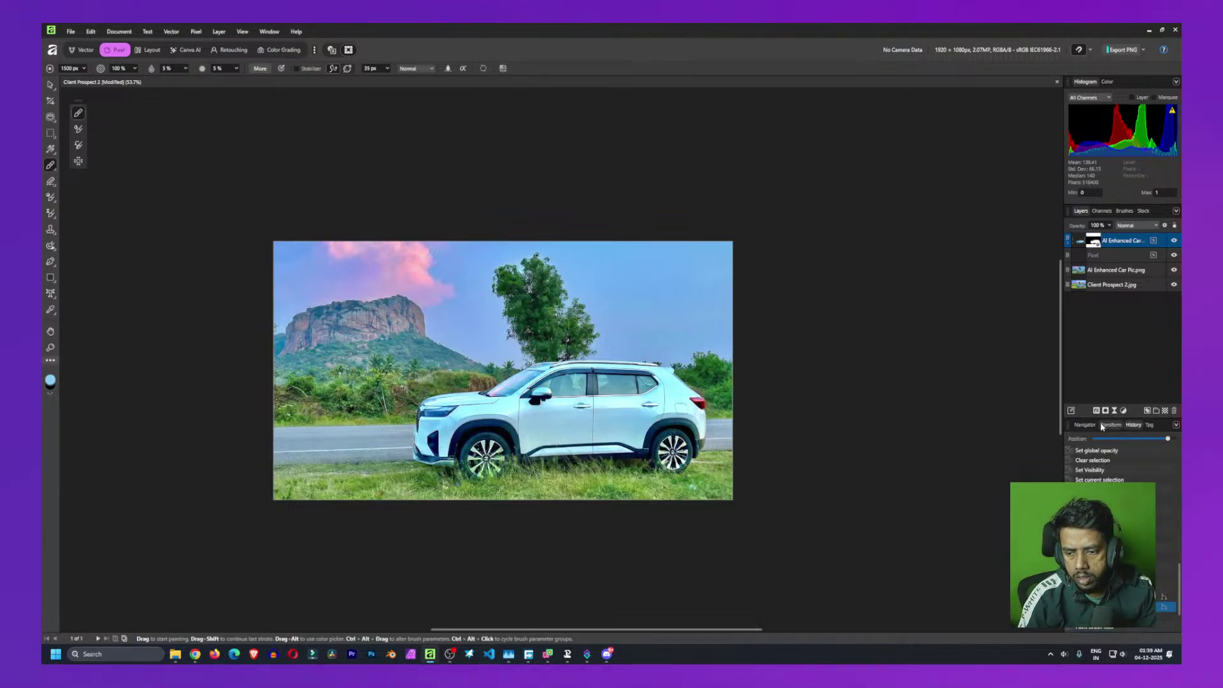
Try a light-blue haze behind the car on the Pixel layer, comparing it hidden and shown, and undo it
{"action": "left_click", "coordinate": [1108, 255]}
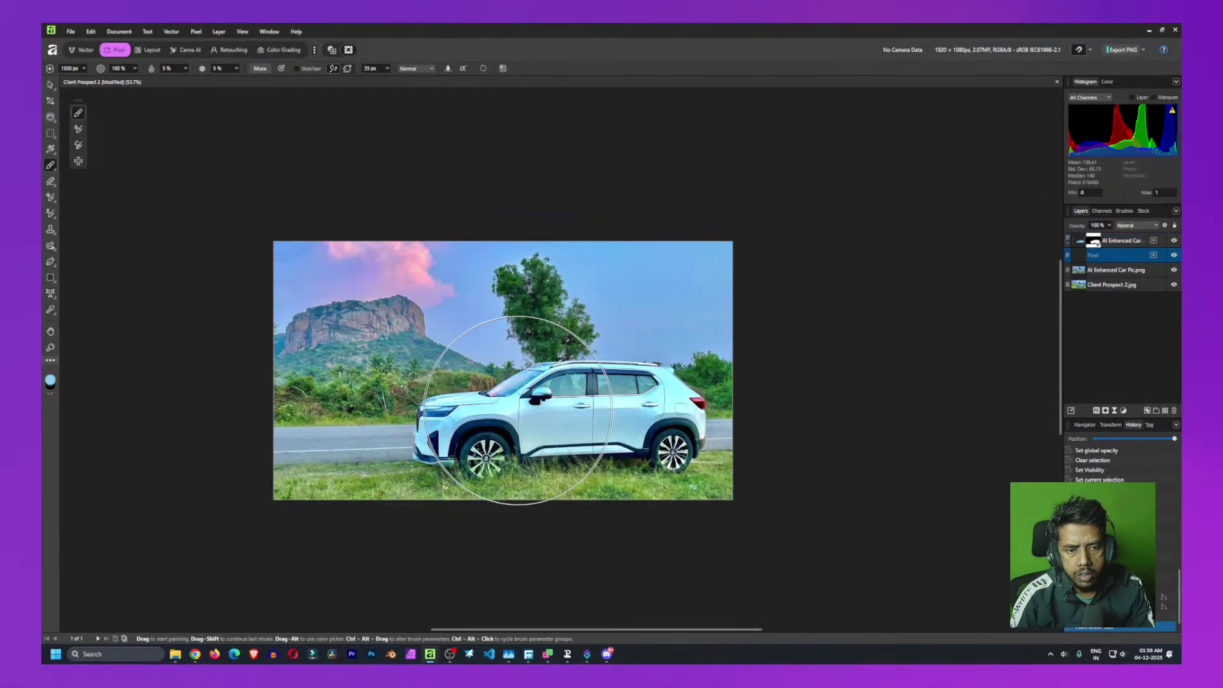
{"action": "left_click_drag", "start_coordinate": [518, 411], "coordinate": [669, 410]}
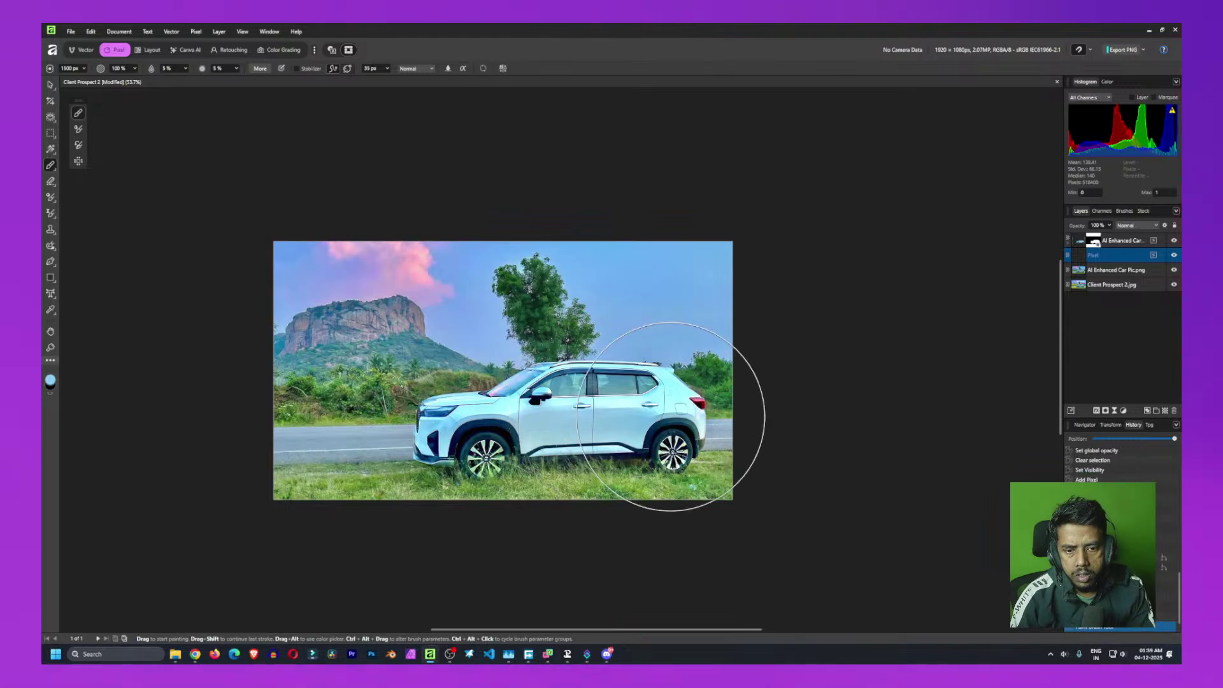
{"action": "left_click", "coordinate": [1176, 255]}
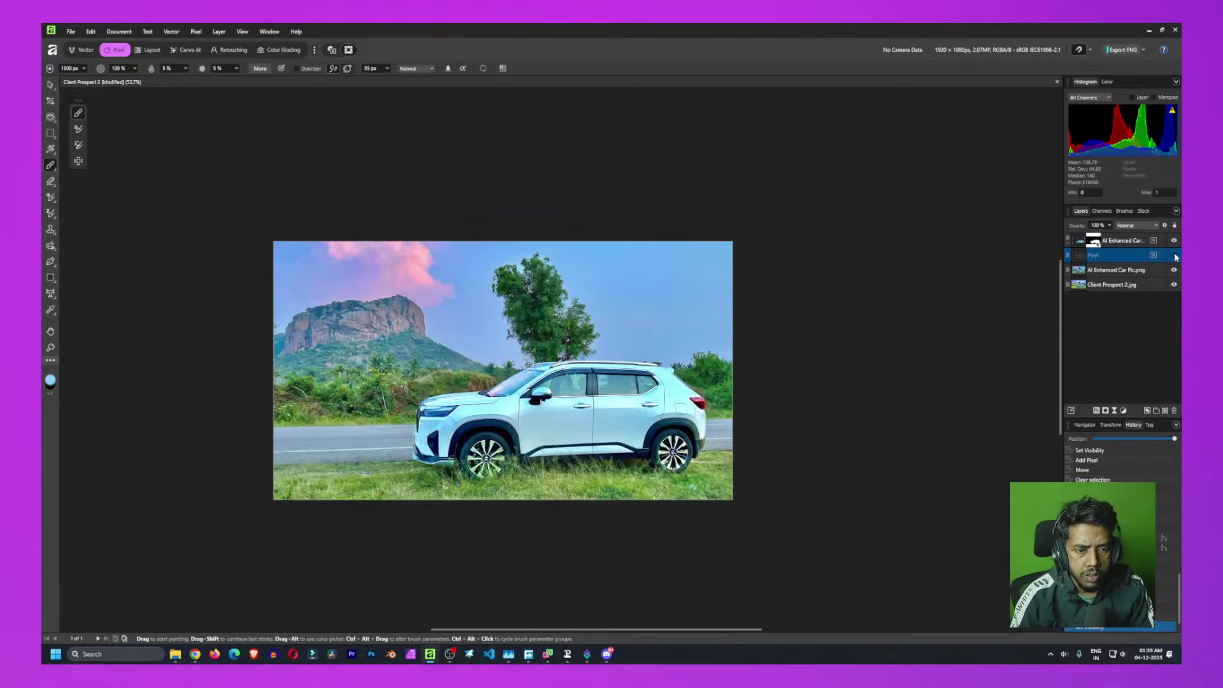
{"action": "left_click", "coordinate": [1175, 256]}
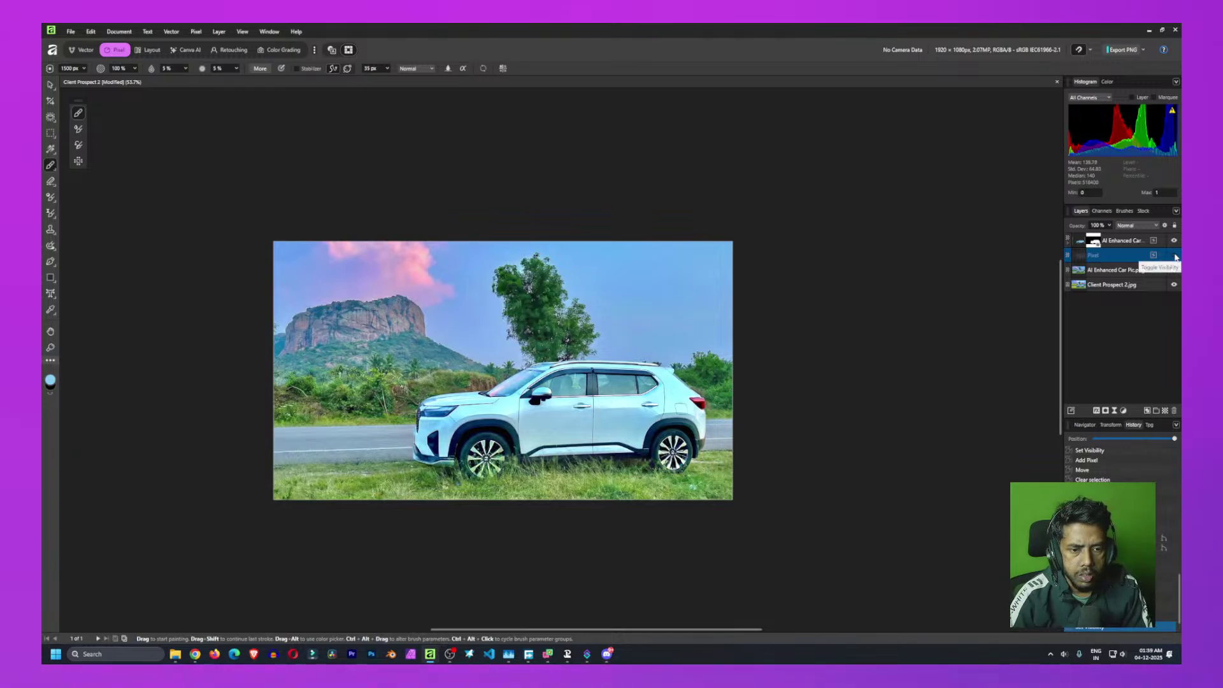
{"action": "left_click", "coordinate": [1175, 255]}
{"action": "left_click", "coordinate": [1175, 256]}
{"action": "left_click", "coordinate": [1176, 255]}
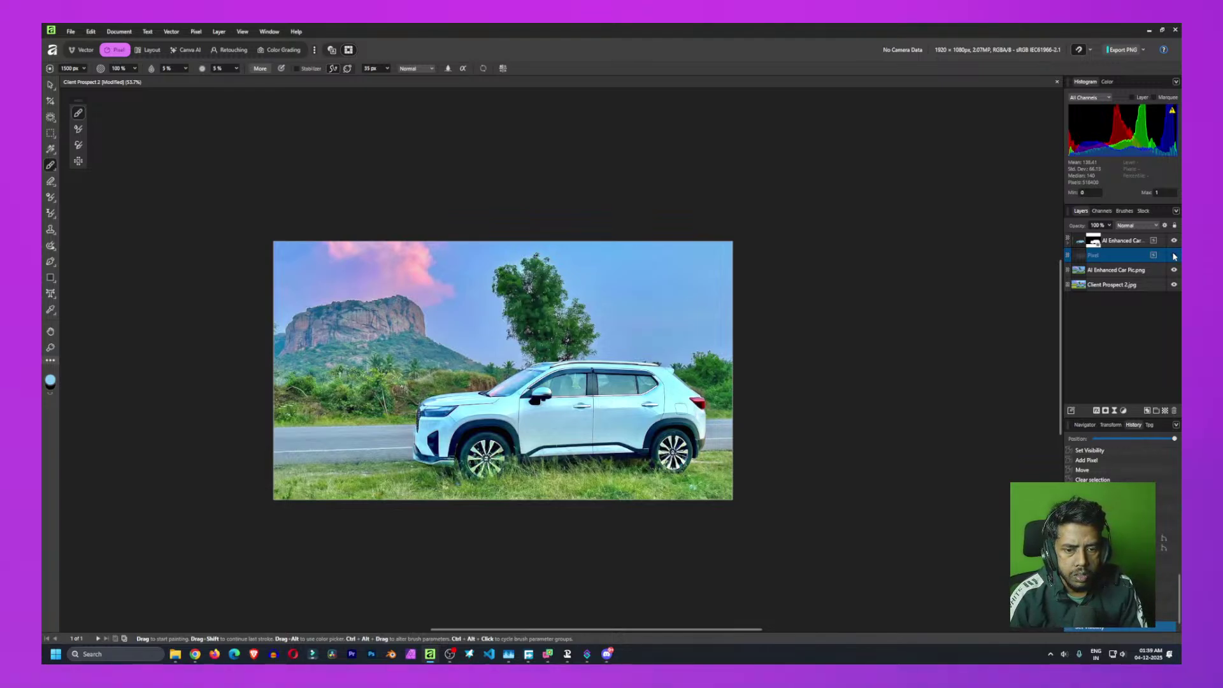
{"action": "key", "text": "ctrl+z"}
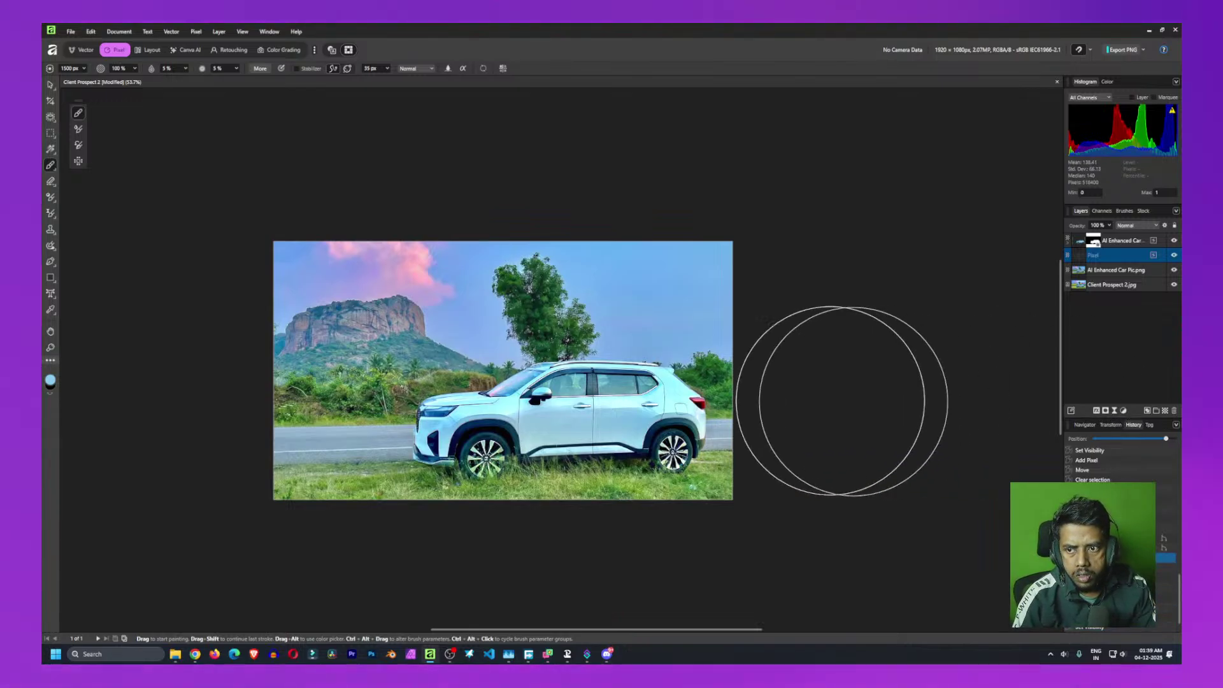
Set the brush color to white FFFFFF and paint a haze behind the car on the Pixel layer with a 2500 px brush
{"action": "left_click", "coordinate": [50, 381]}
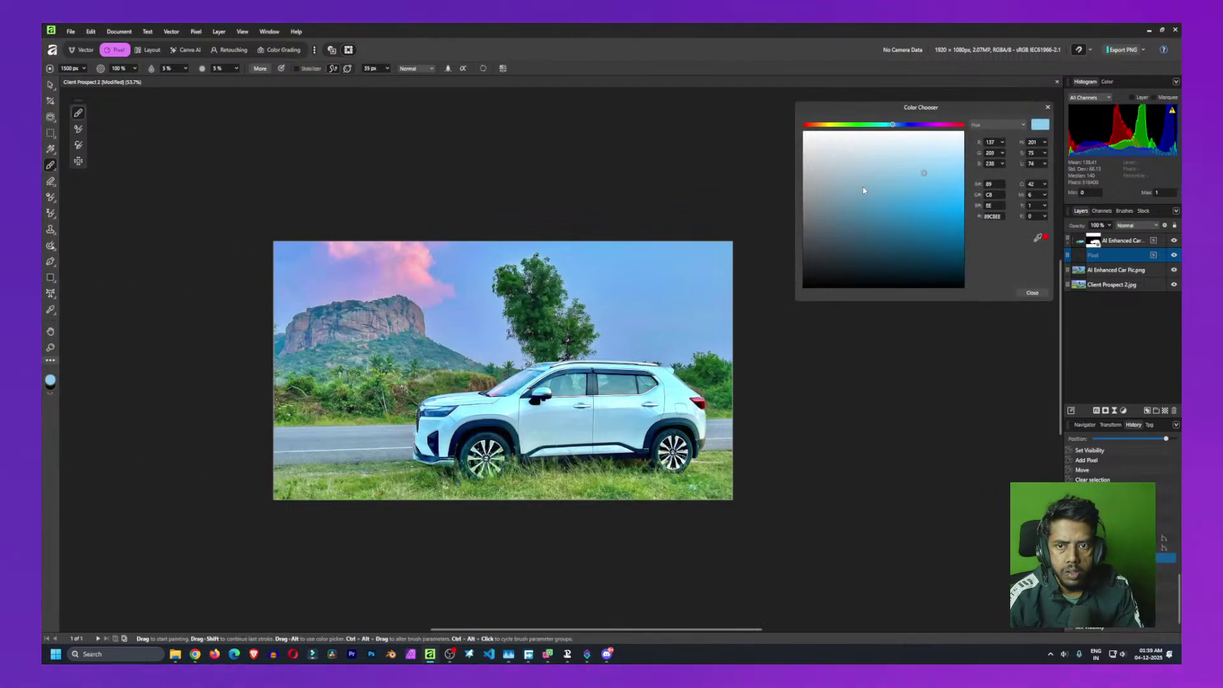
{"action": "left_click", "coordinate": [752, 114]}
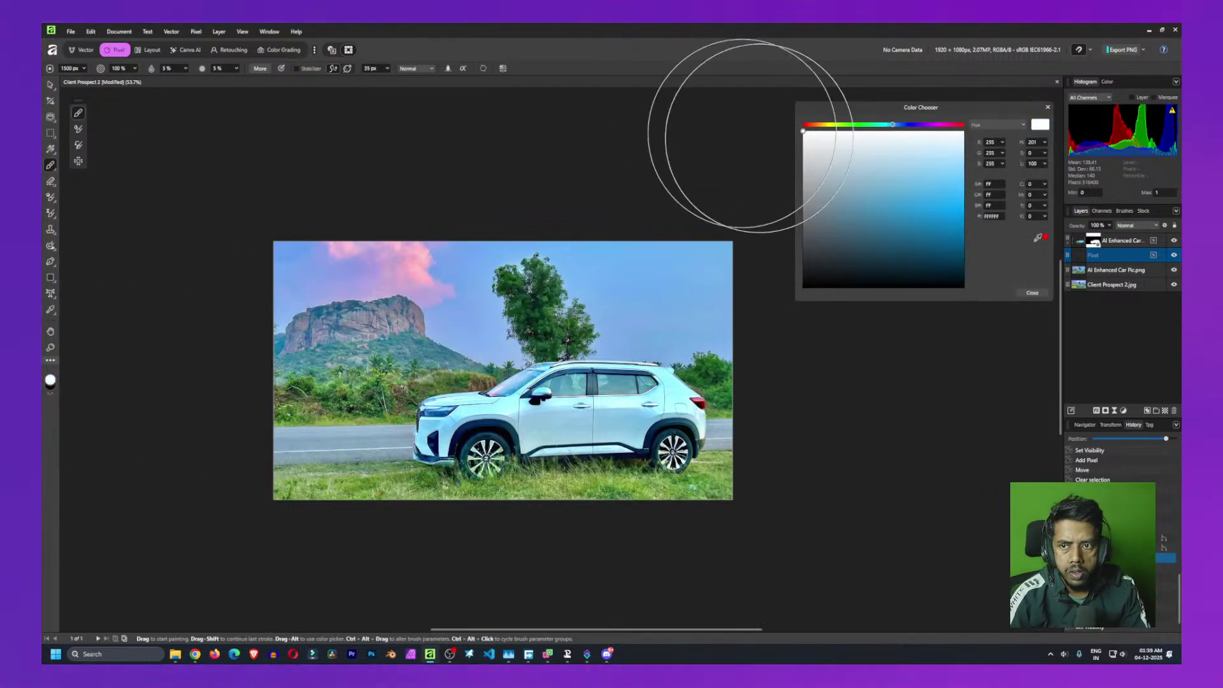
{"action": "left_click", "coordinate": [1032, 293]}
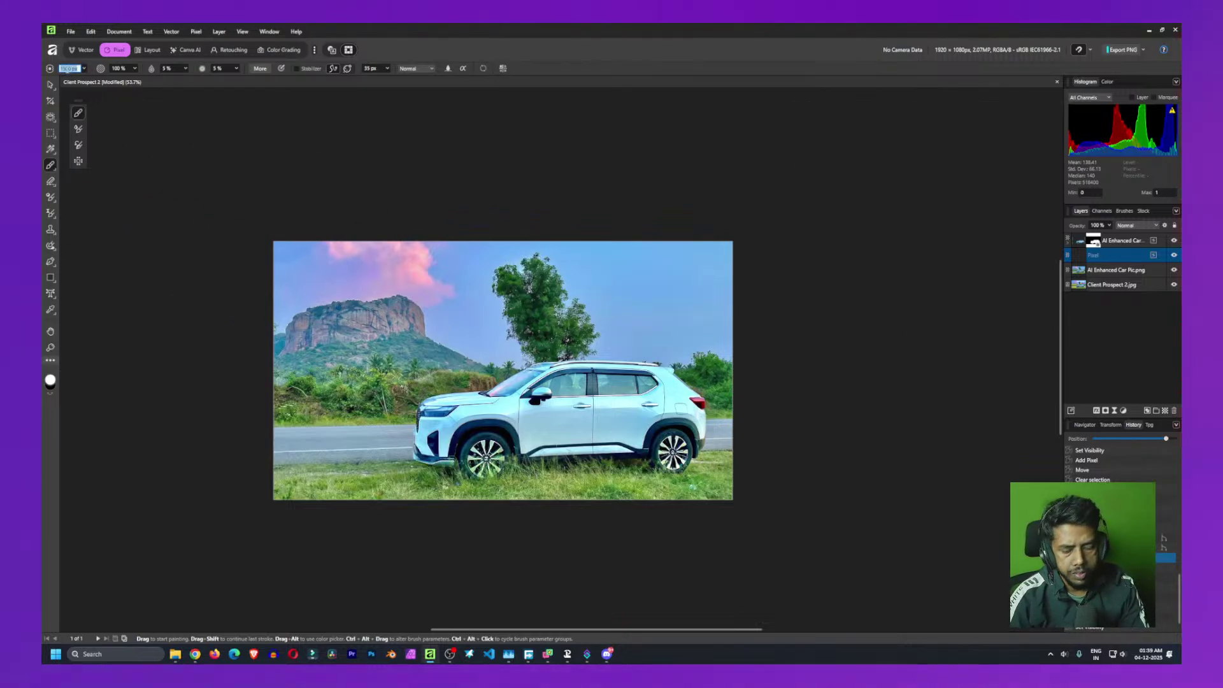
{"action": "key", "text": "Return"}
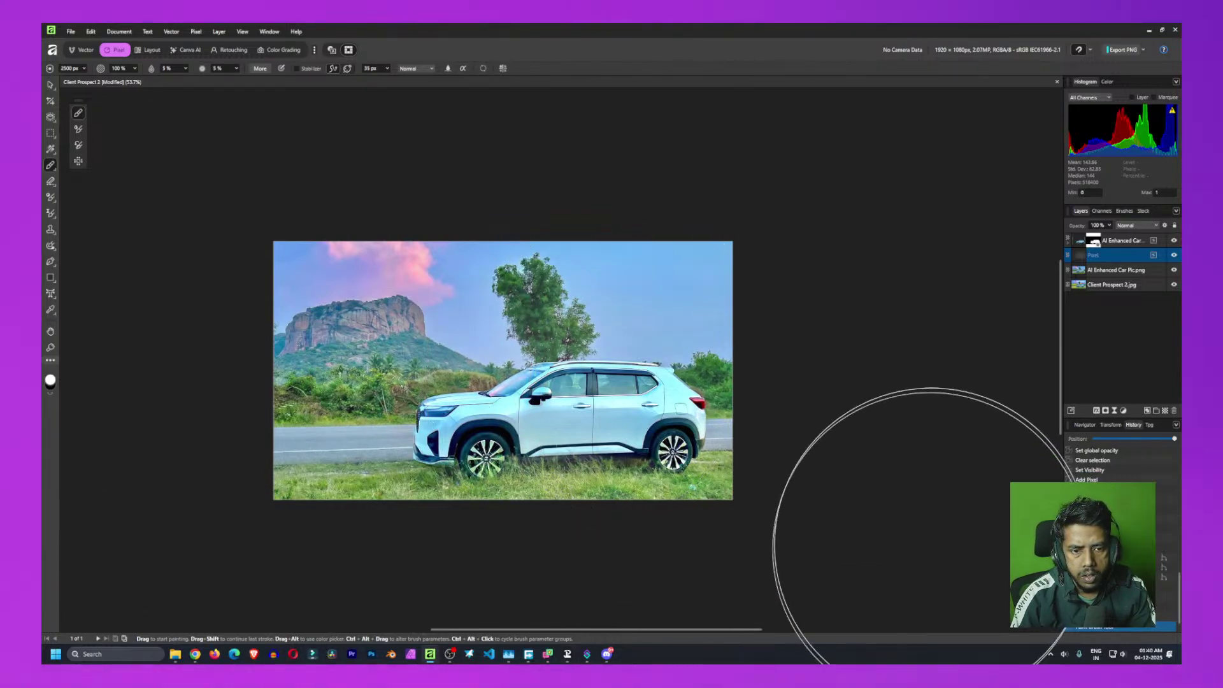
Compare the photo with the 2500 px white haze on the Pixel layer hidden and shown
{"action": "left_click", "coordinate": [1174, 255]}
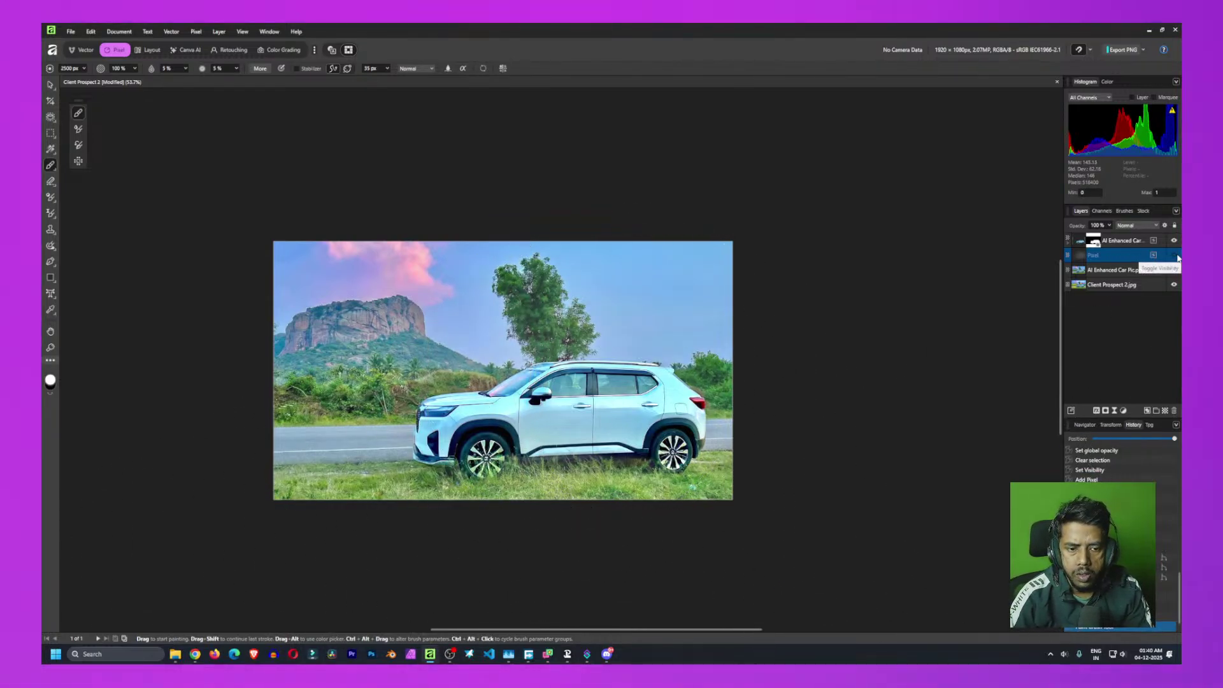
{"action": "left_click", "coordinate": [1174, 254]}
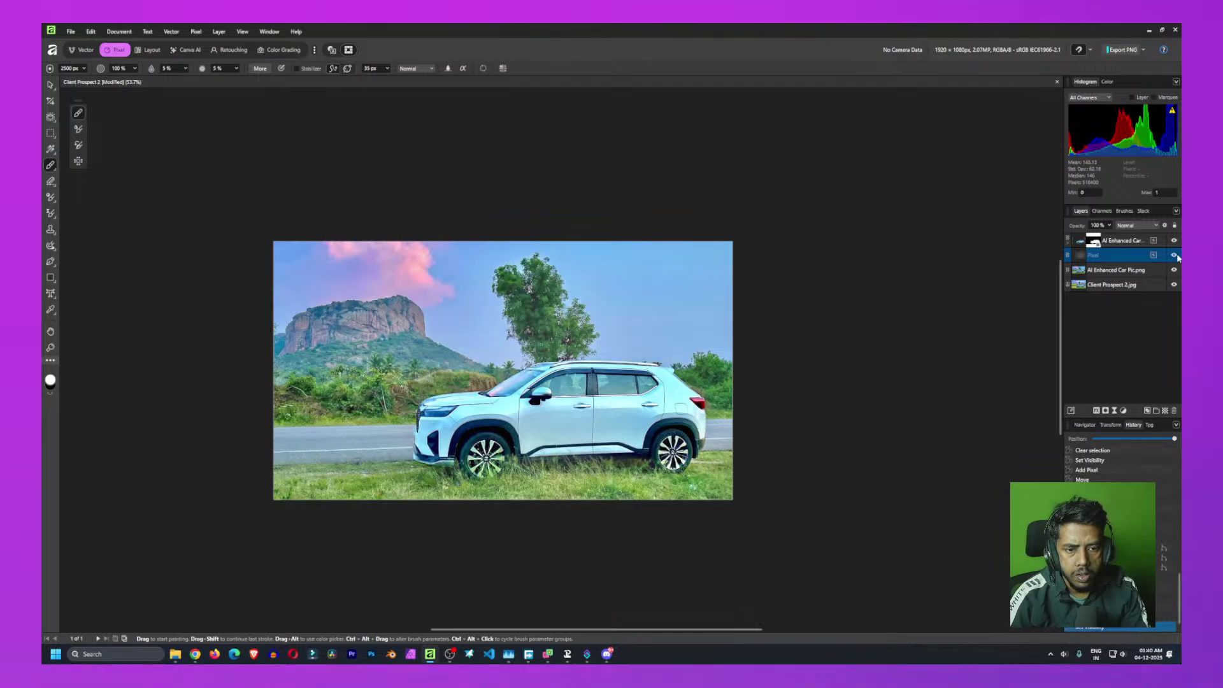
{"action": "left_click", "coordinate": [1176, 256]}
{"action": "left_click", "coordinate": [1176, 256]}
{"action": "left_click", "coordinate": [1176, 256]}
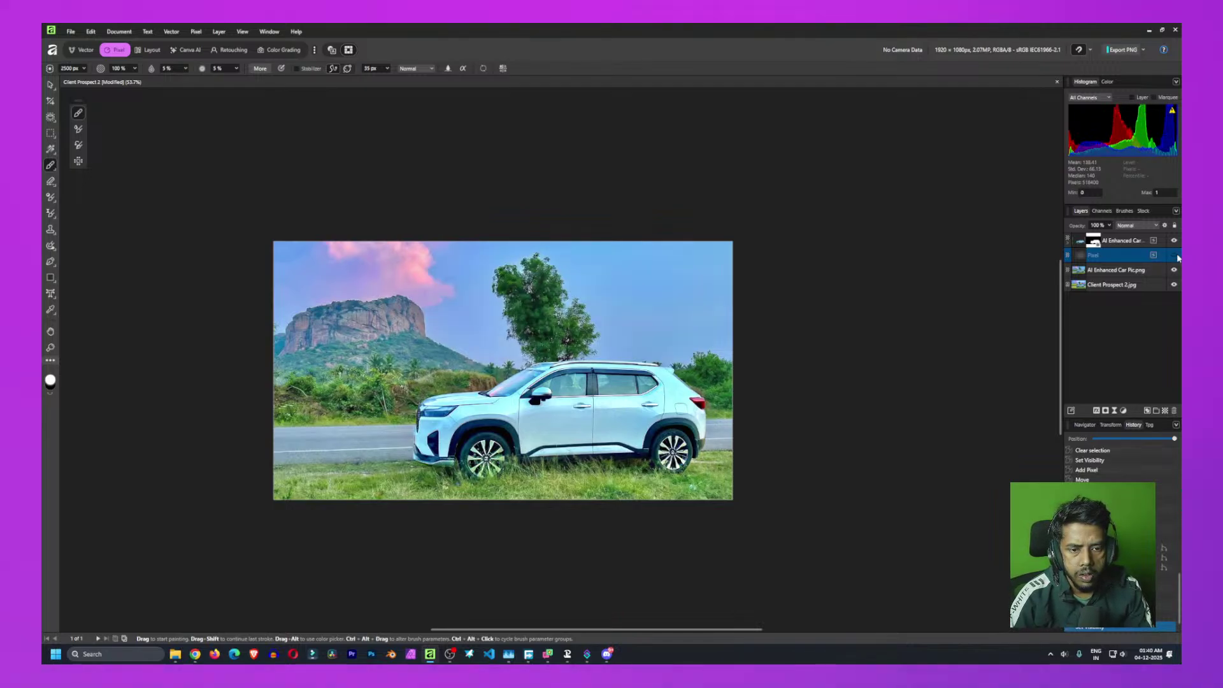
{"action": "left_click", "coordinate": [1175, 256]}
{"action": "left_click", "coordinate": [1174, 257]}
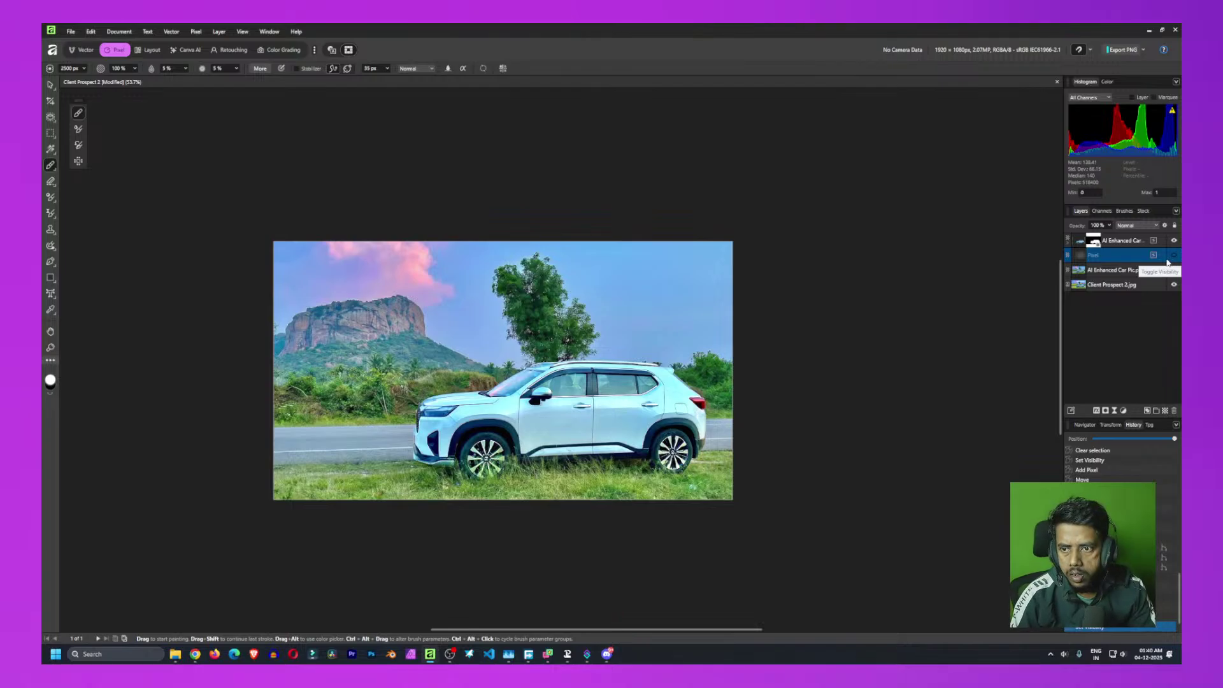
Undo the white haze and repaint it behind the car on the Pixel layer with a 2000 px brush
{"action": "left_click", "coordinate": [1169, 263]}
{"action": "left_click", "coordinate": [1169, 263]}
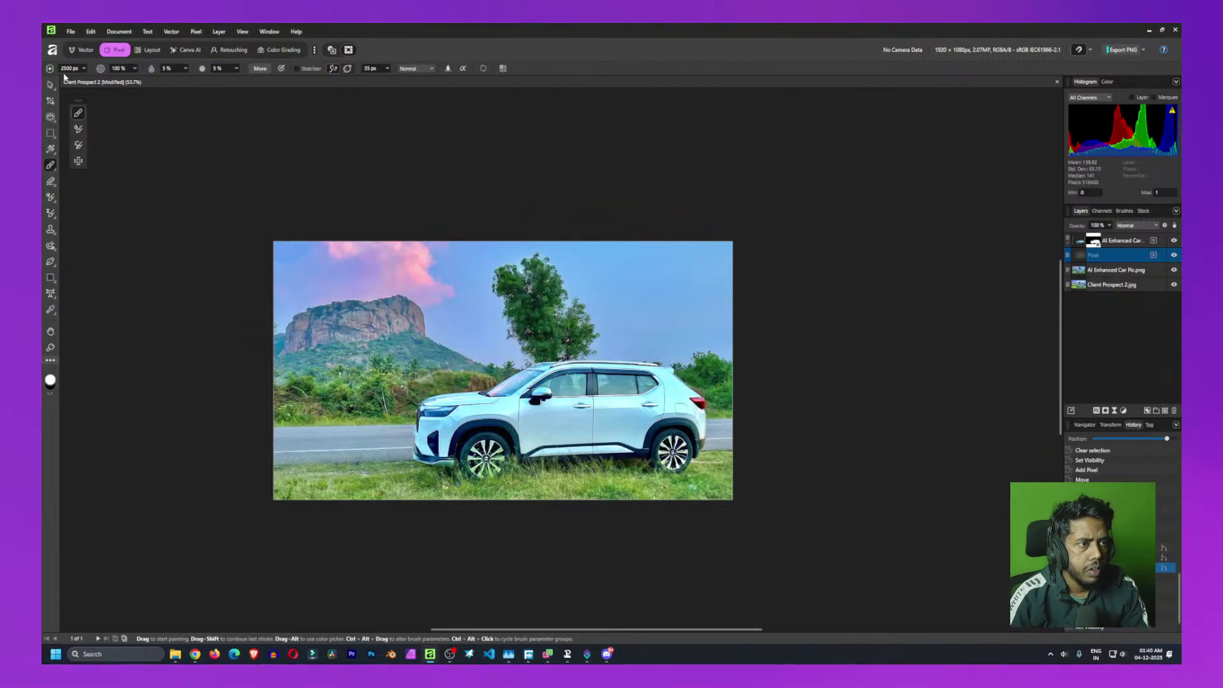
{"action": "type", "text": "10"}
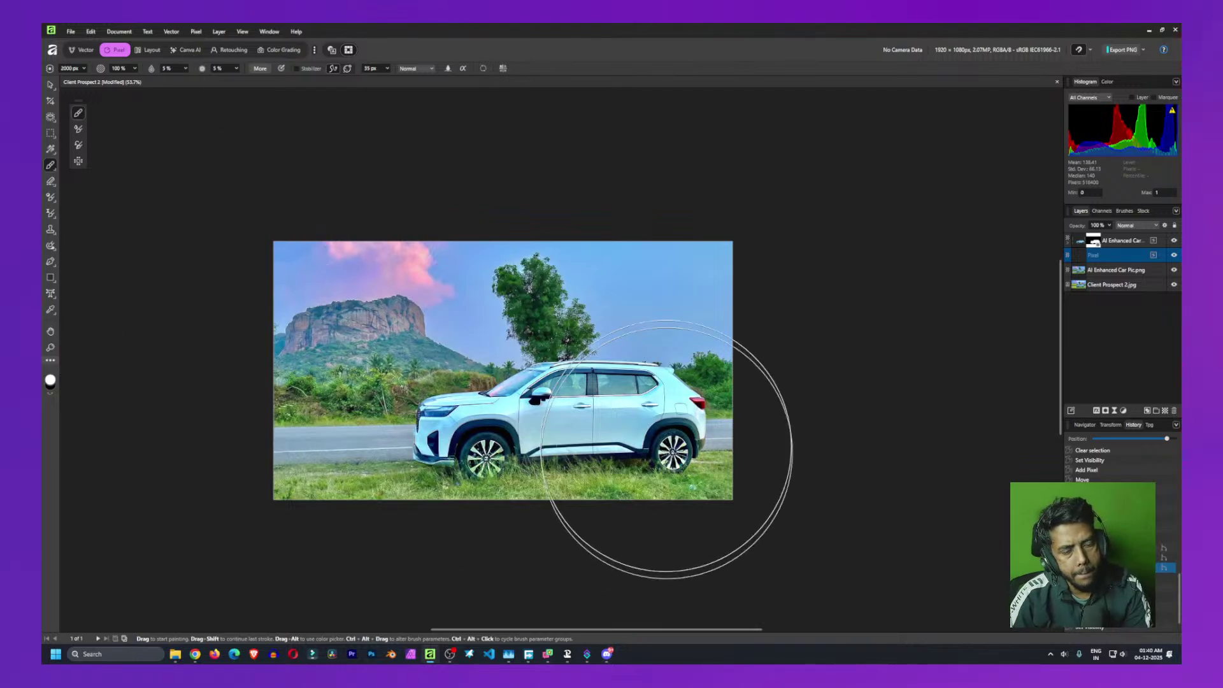
{"action": "left_click", "coordinate": [491, 414]}
{"action": "mouse_move", "coordinate": [490, 414]}
{"action": "left_mouse_down"}
{"action": "mouse_move", "coordinate": [643, 407]}
{"action": "mouse_move", "coordinate": [634, 451]}
{"action": "left_mouse_up"}
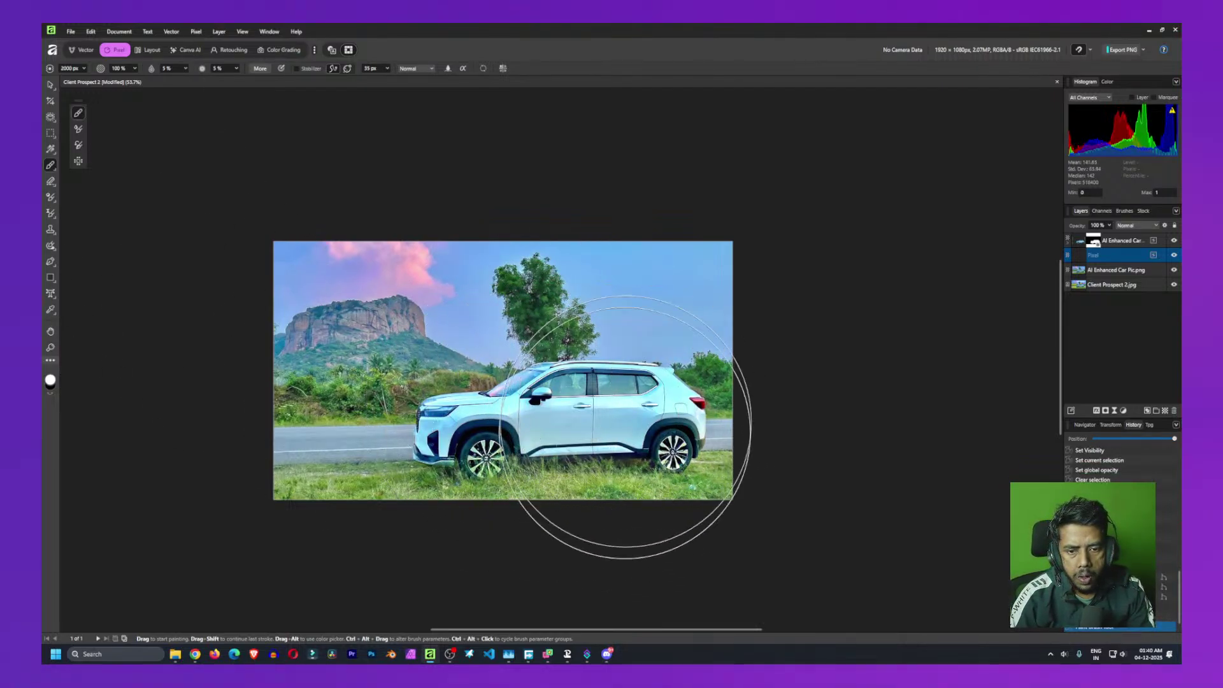
Compare the photo with and without the repainted white haze, leaving the Pixel layer hidden
{"action": "left_click", "coordinate": [1174, 256]}
{"action": "left_click", "coordinate": [1174, 256]}
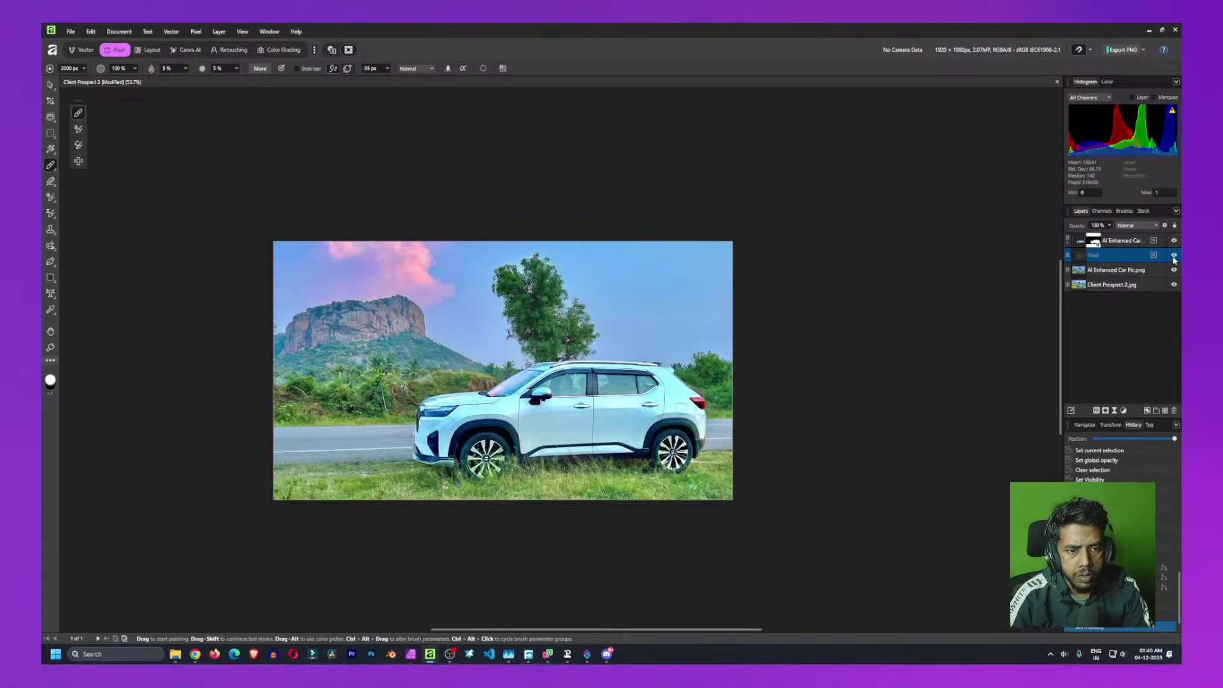
{"action": "left_click", "coordinate": [1174, 256]}
{"action": "left_click", "coordinate": [1174, 256]}
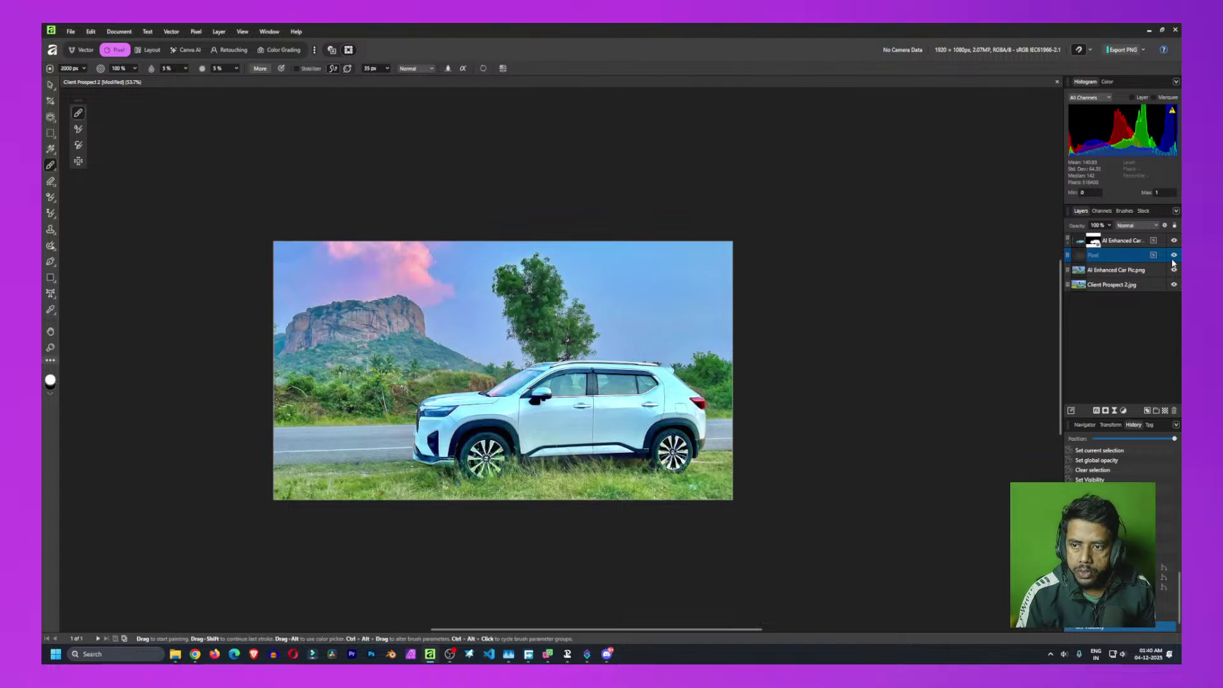
{"action": "left_click", "coordinate": [1174, 255]}
{"action": "left_click", "coordinate": [1174, 256]}
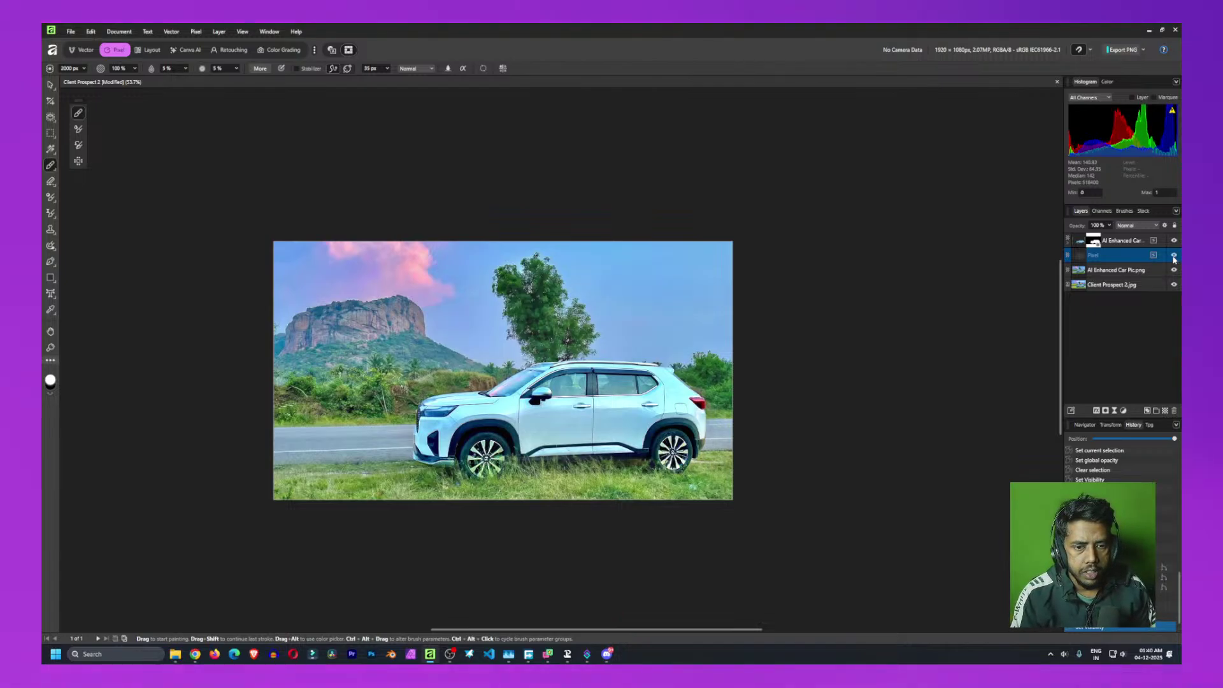
{"action": "left_click", "coordinate": [1174, 255]}
{"action": "left_click", "coordinate": [1174, 255]}
{"action": "left_click", "coordinate": [1174, 256]}
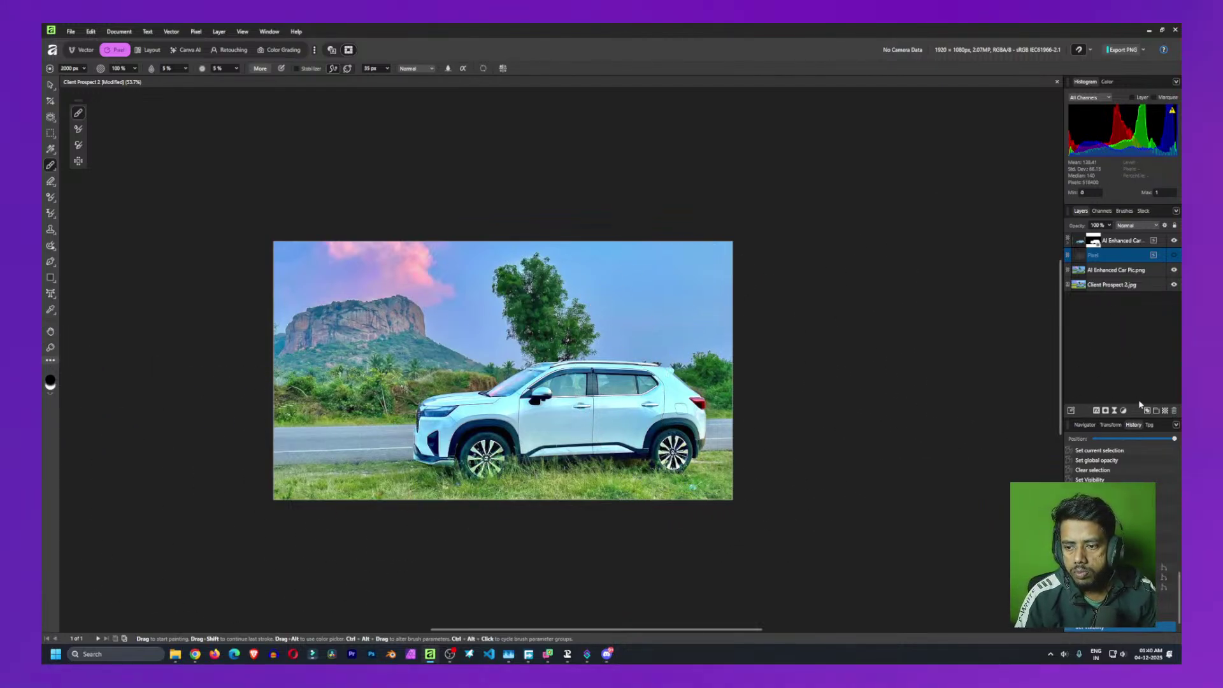
Add a Black Soft Grad pixel layer below the renamed White Soft Glow layer and paint soft black along the photo's lower edge
{"action": "left_click", "coordinate": [1166, 411]}
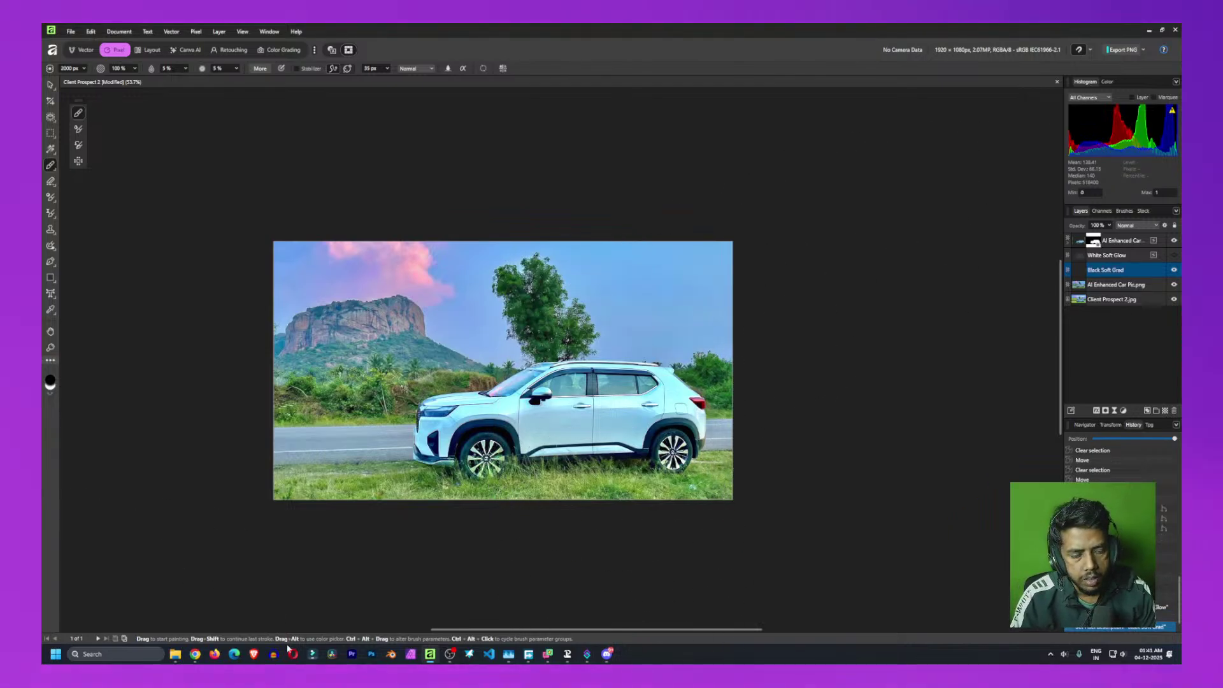
{"action": "scroll", "coordinate": [491, 475], "scroll_direction": "down", "scroll_amount": 2}
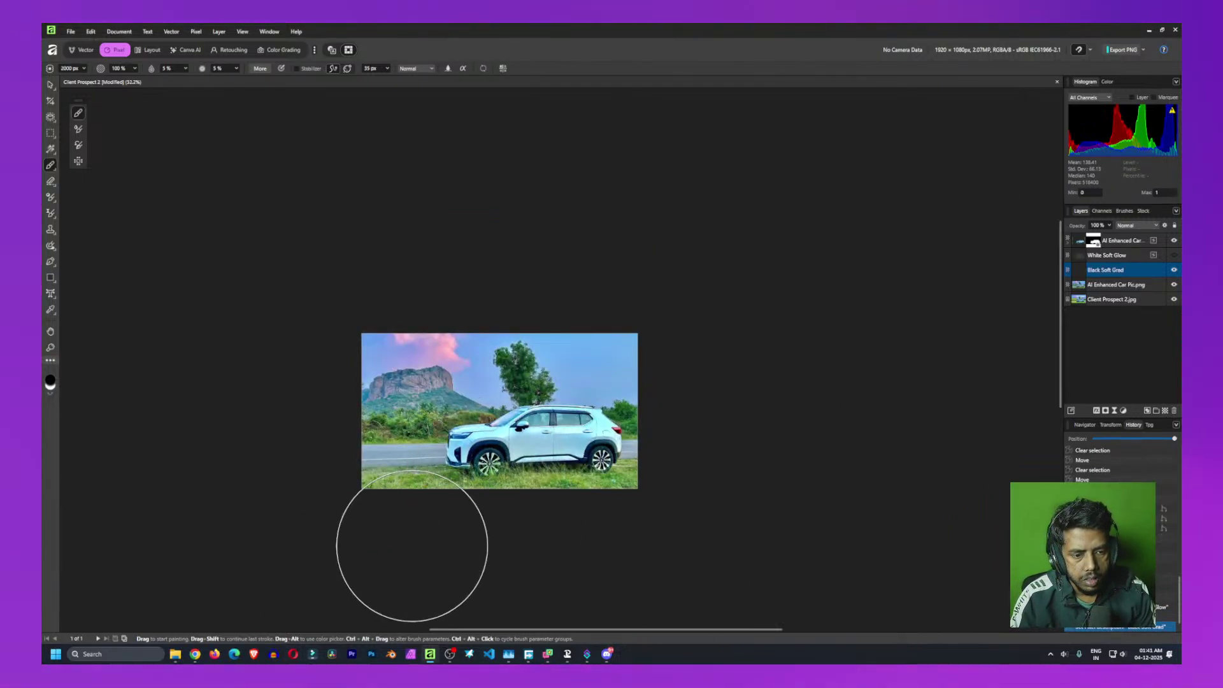
{"action": "left_click_drag", "start_coordinate": [371, 543], "coordinate": [682, 533]}
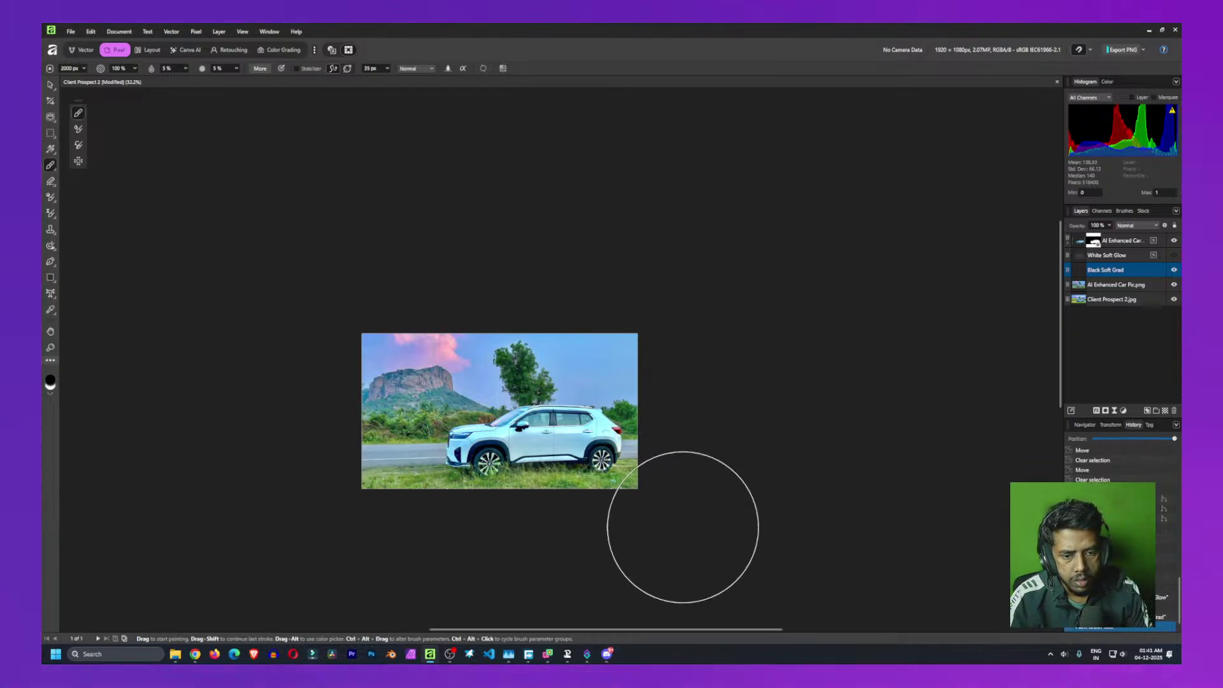
{"action": "mouse_move", "coordinate": [593, 536]}
{"action": "left_mouse_down"}
{"action": "mouse_move", "coordinate": [357, 533]}
{"action": "mouse_move", "coordinate": [456, 552]}
{"action": "mouse_move", "coordinate": [631, 536]}
{"action": "mouse_move", "coordinate": [705, 511]}
{"action": "mouse_move", "coordinate": [622, 538]}
{"action": "mouse_move", "coordinate": [548, 542]}
{"action": "left_mouse_up"}
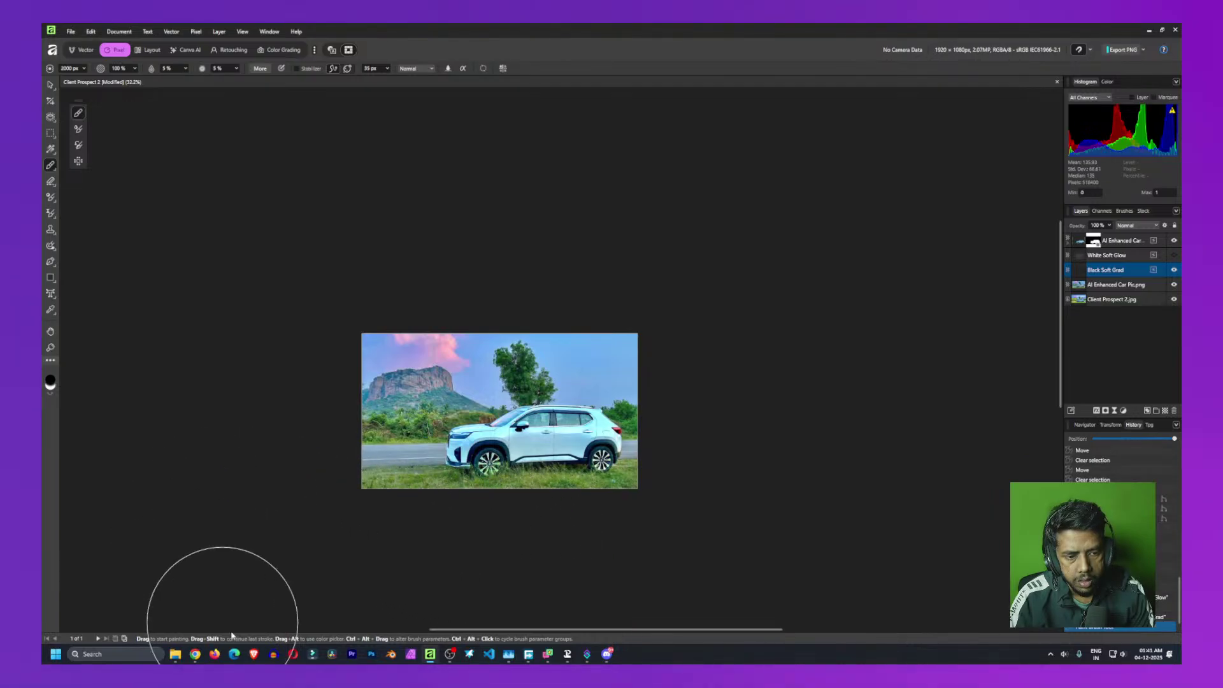
{"action": "mouse_move", "coordinate": [373, 567]}
{"action": "left_mouse_down"}
{"action": "mouse_move", "coordinate": [369, 532]}
{"action": "mouse_move", "coordinate": [481, 546]}
{"action": "mouse_move", "coordinate": [663, 541]}
{"action": "mouse_move", "coordinate": [523, 516]}
{"action": "mouse_move", "coordinate": [628, 465]}
{"action": "left_mouse_up"}
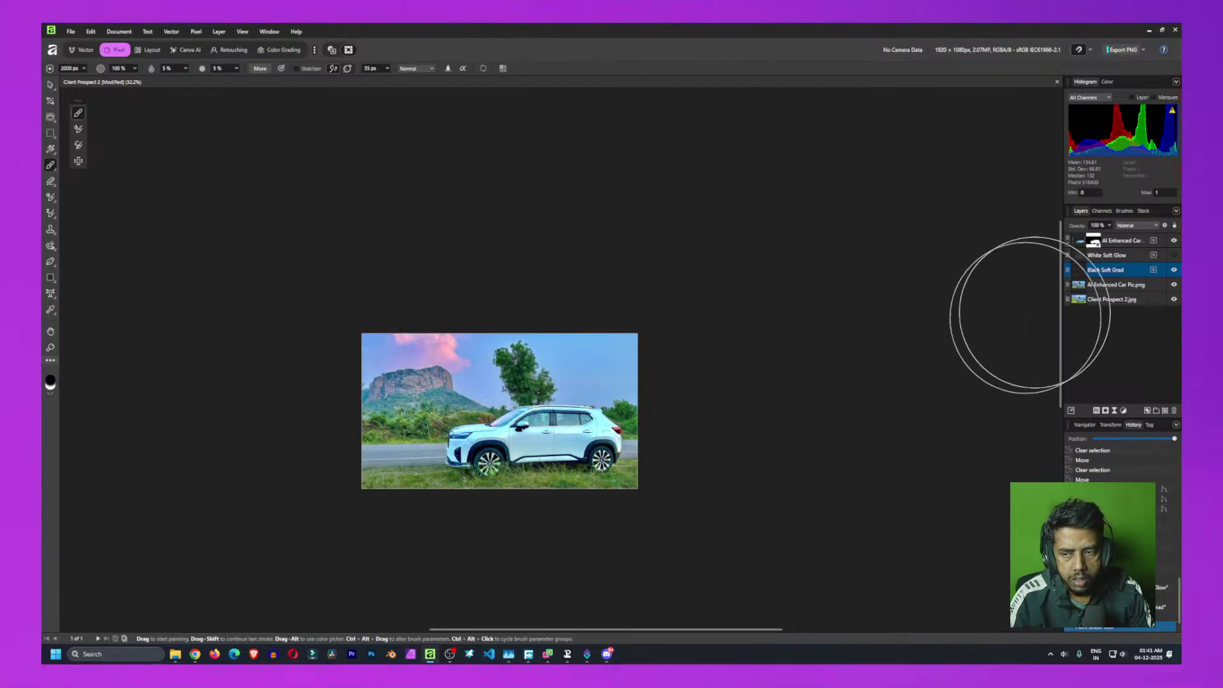
Compare the photo with the black shading on the Black Soft Grad layer hidden and shown
{"action": "left_click", "coordinate": [1174, 271]}
{"action": "left_click", "coordinate": [1174, 271]}
{"action": "left_click", "coordinate": [1175, 271]}
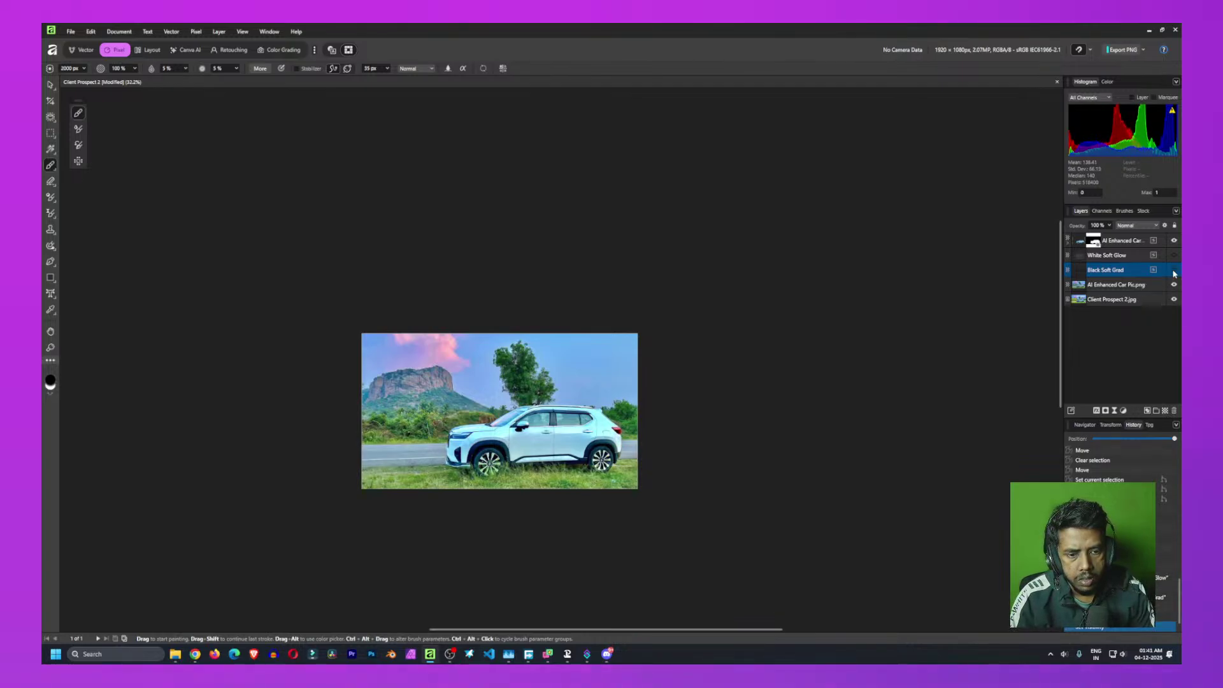
{"action": "left_click", "coordinate": [1174, 270]}
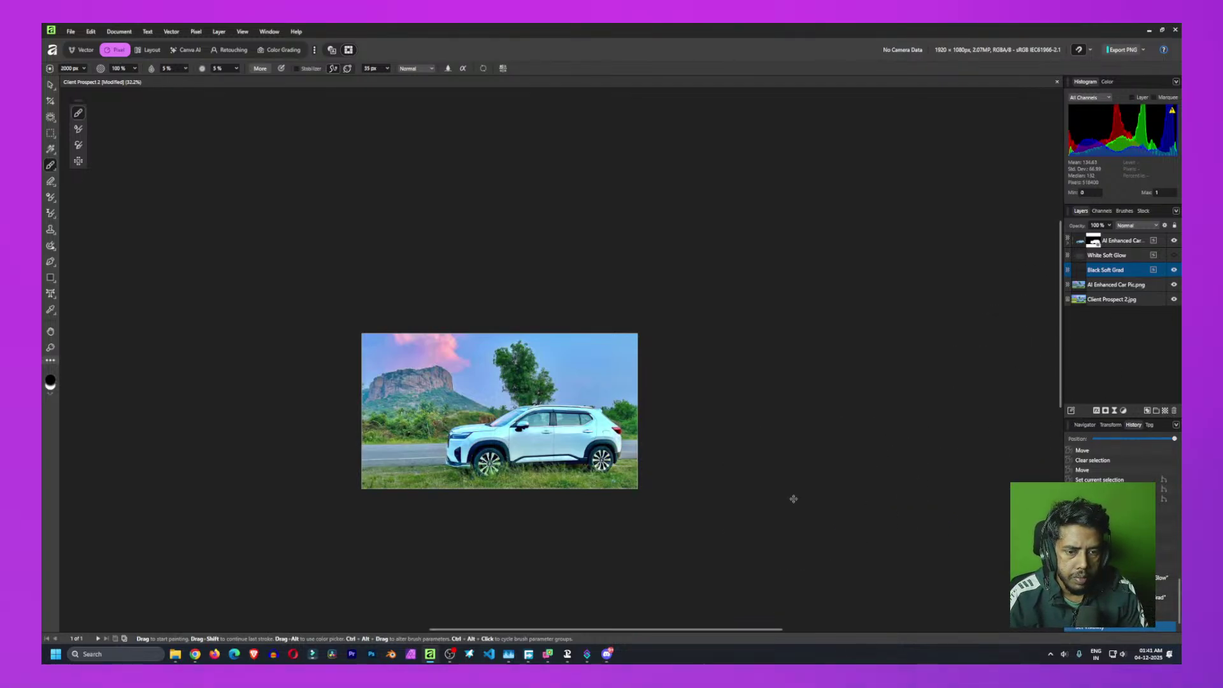
{"action": "left_click_drag", "start_coordinate": [710, 519], "coordinate": [742, 456]}
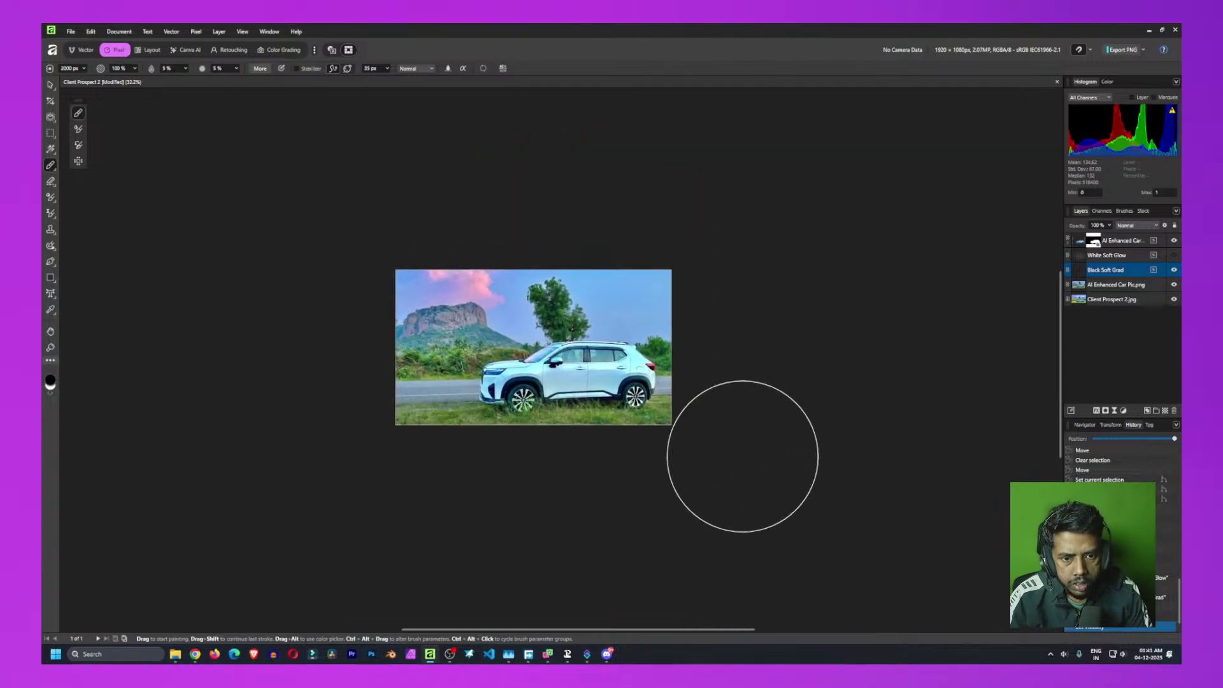
Paint soft black vignette shading around the photo's lower, side and upper edges on the Black Soft Grad layer with the 2000 px brush
{"action": "scroll", "coordinate": [745, 454], "scroll_direction": "up", "scroll_amount": 3}
{"action": "scroll", "coordinate": [677, 371], "scroll_direction": "up", "scroll_amount": 2}
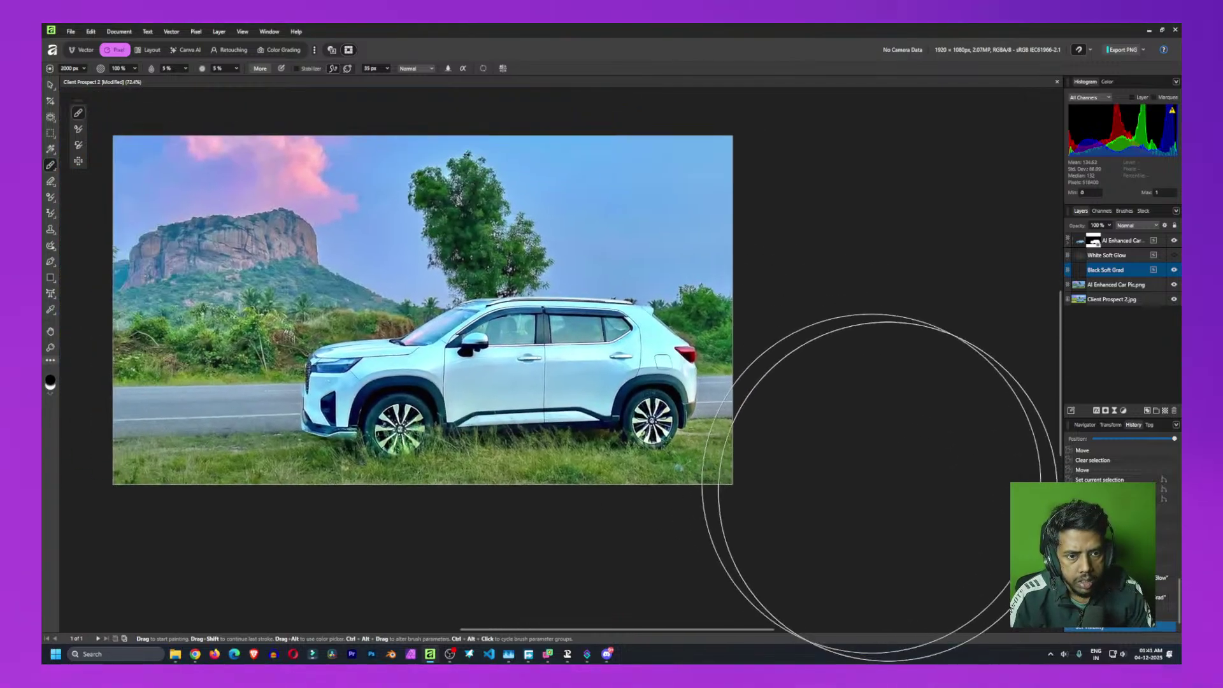
{"action": "mouse_move", "coordinate": [873, 487]}
{"action": "left_mouse_down"}
{"action": "mouse_move", "coordinate": [1000, 508]}
{"action": "mouse_move", "coordinate": [981, 492]}
{"action": "left_mouse_up"}
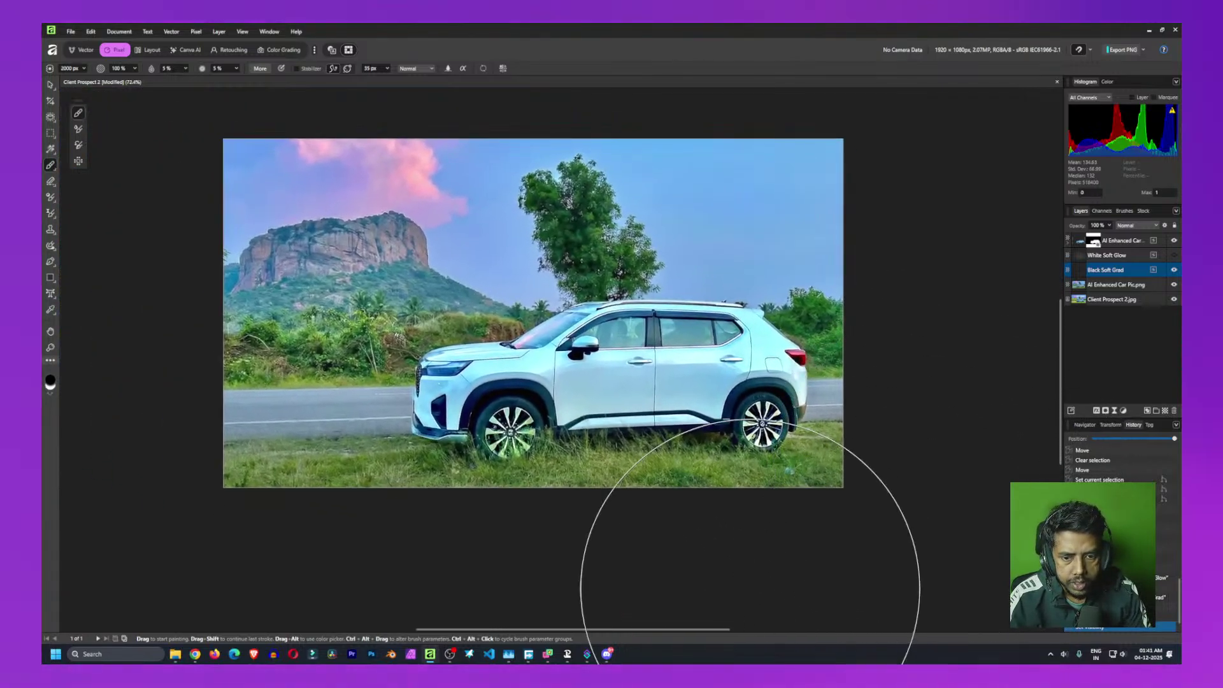
{"action": "scroll", "coordinate": [771, 503], "scroll_direction": "down", "scroll_amount": 3}
{"action": "left_click_drag", "start_coordinate": [743, 518], "coordinate": [697, 391]}
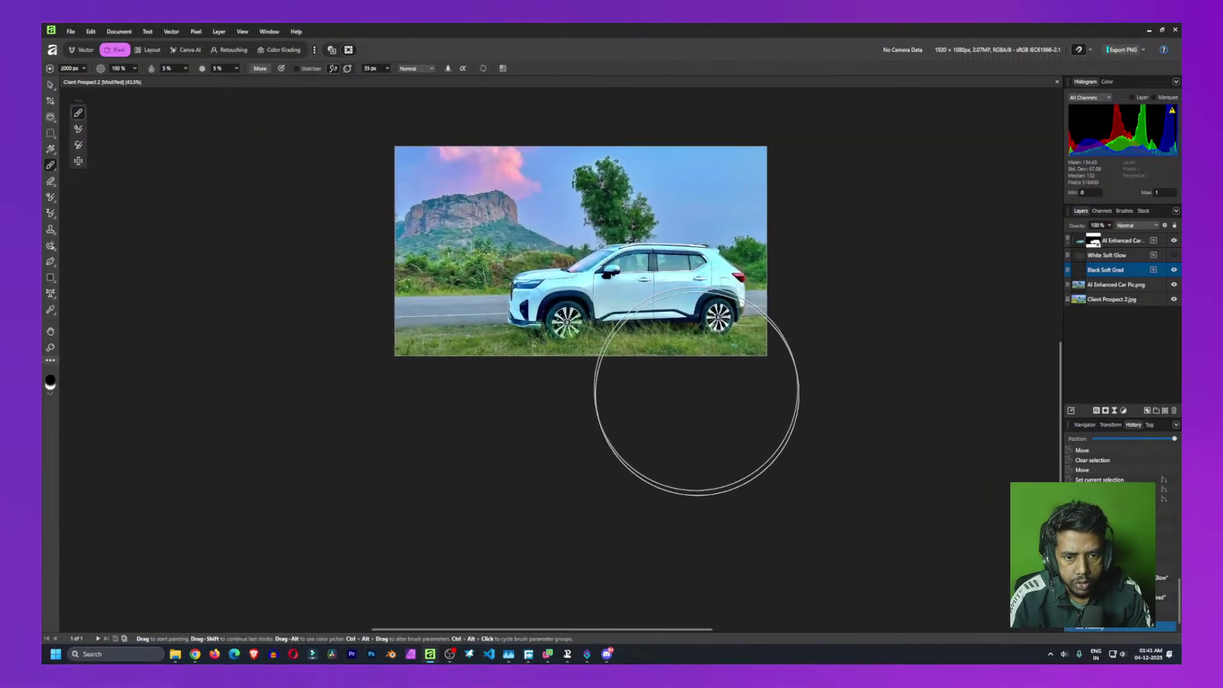
{"action": "mouse_move", "coordinate": [751, 442]}
{"action": "left_mouse_down"}
{"action": "mouse_move", "coordinate": [740, 439]}
{"action": "mouse_move", "coordinate": [752, 435]}
{"action": "left_mouse_up"}
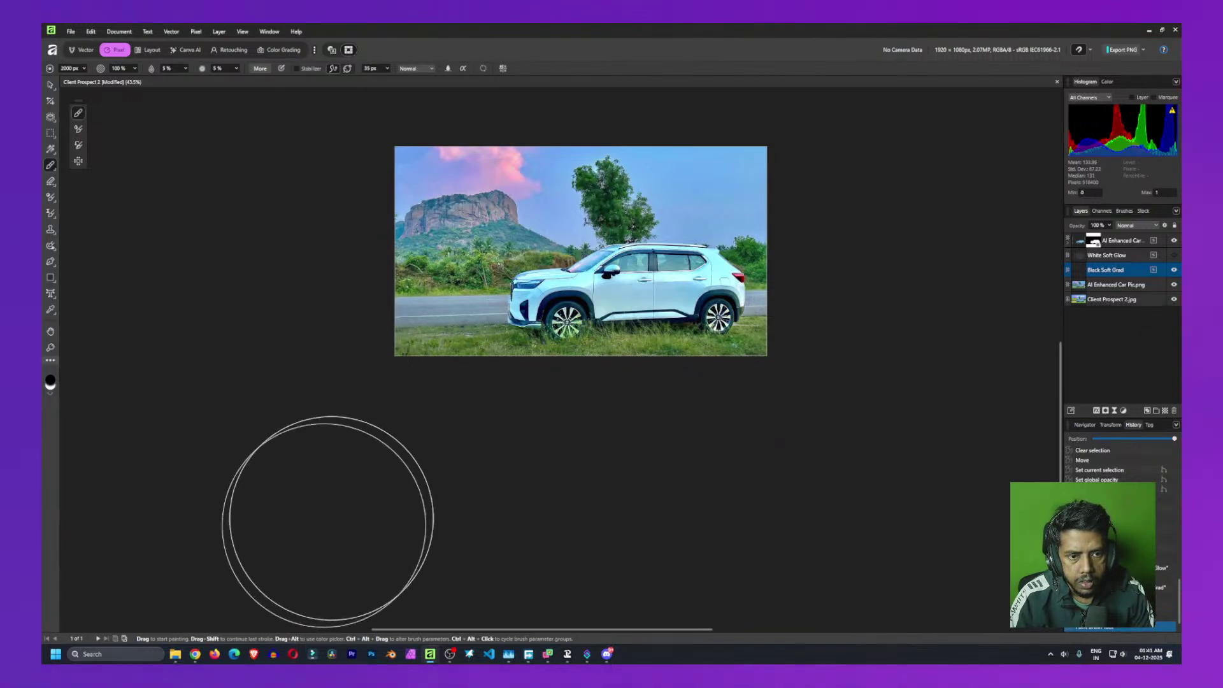
{"action": "mouse_move", "coordinate": [329, 521]}
{"action": "left_mouse_down"}
{"action": "mouse_move", "coordinate": [330, 398]}
{"action": "mouse_move", "coordinate": [357, 399]}
{"action": "left_mouse_up"}
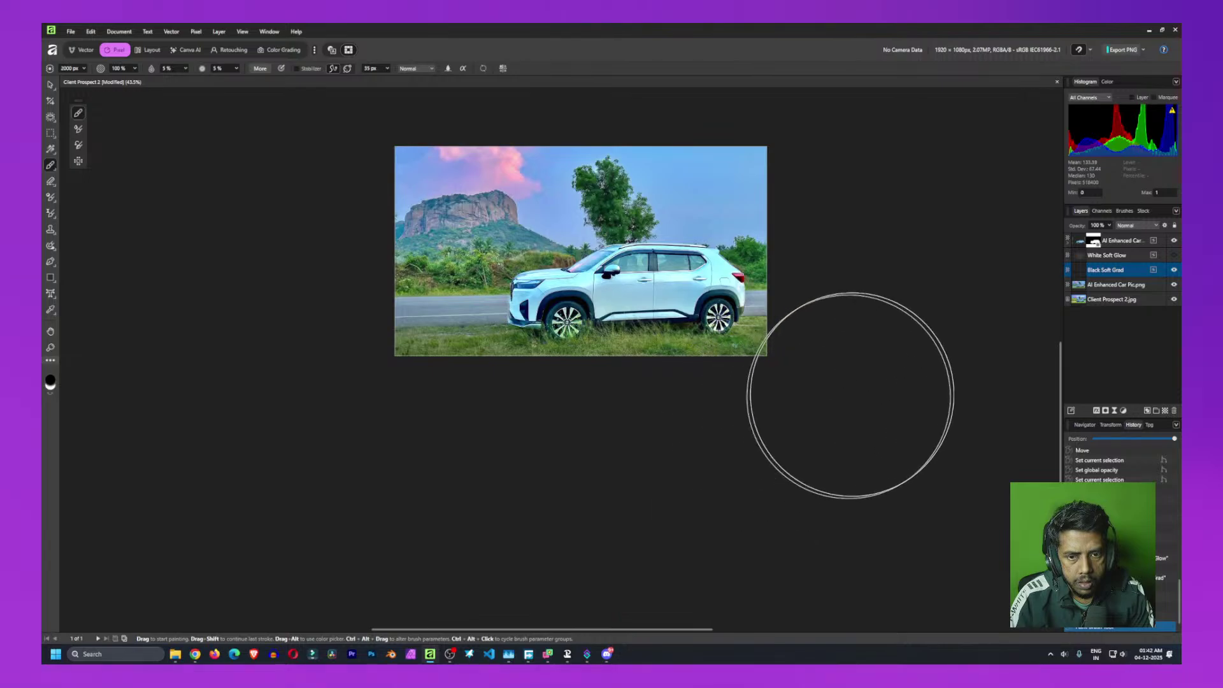
{"action": "left_click_drag", "start_coordinate": [800, 478], "coordinate": [857, 344]}
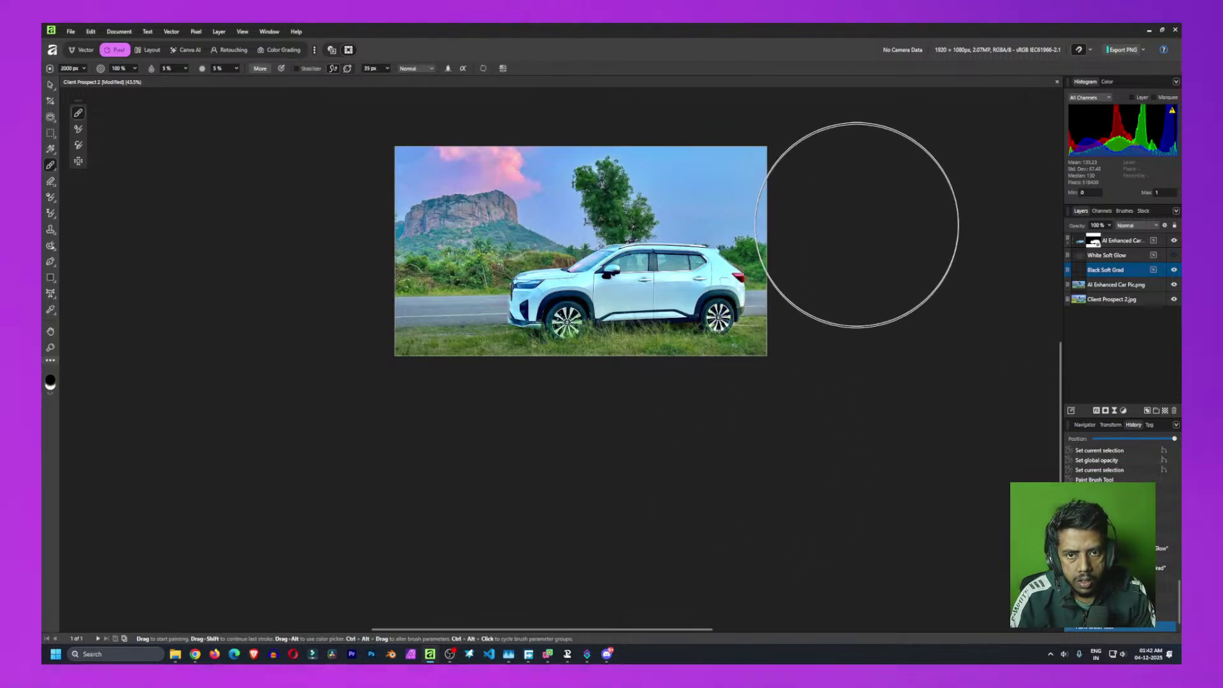
{"action": "mouse_move", "coordinate": [828, 383]}
{"action": "left_mouse_down"}
{"action": "mouse_move", "coordinate": [846, 363]}
{"action": "mouse_move", "coordinate": [877, 71]}
{"action": "left_mouse_up"}
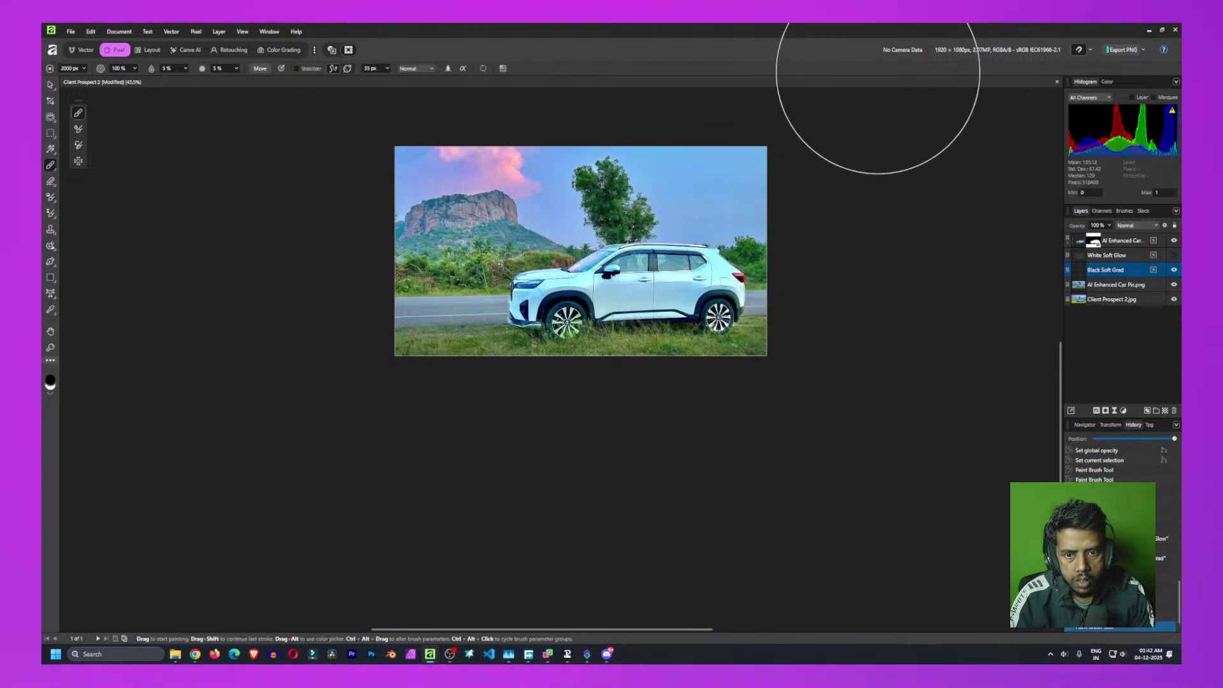
{"action": "left_click_drag", "start_coordinate": [426, 437], "coordinate": [382, 404]}
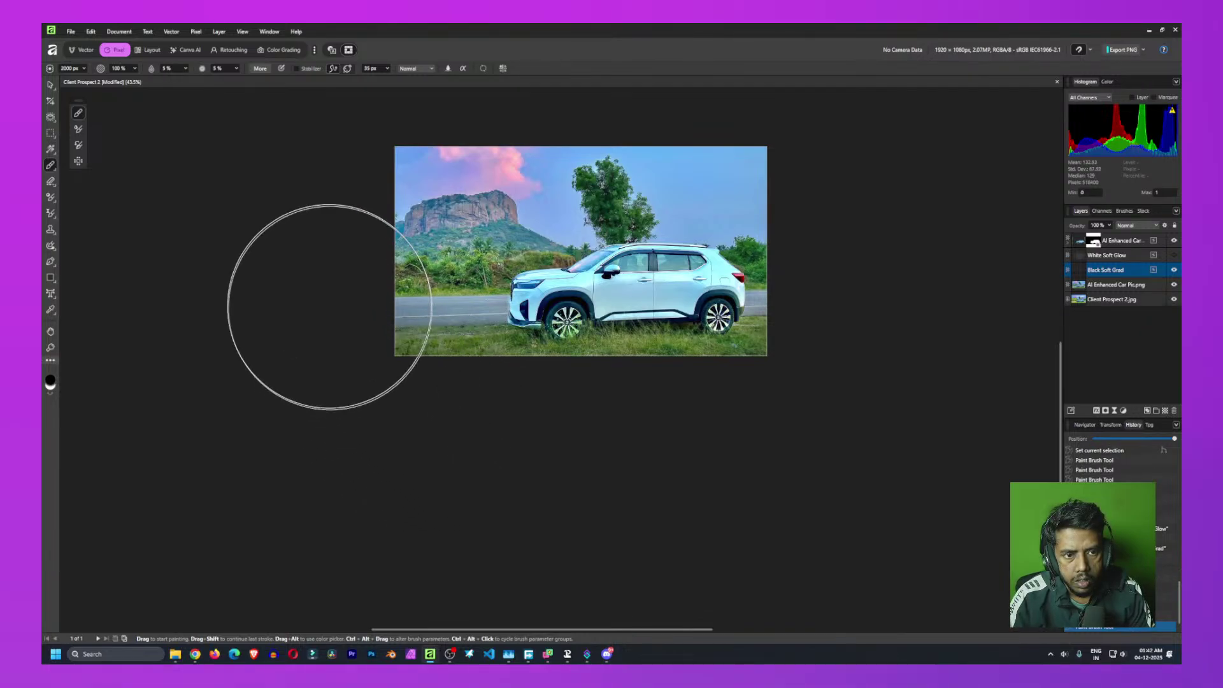
{"action": "mouse_move", "coordinate": [308, 358]}
{"action": "left_mouse_down"}
{"action": "mouse_move", "coordinate": [360, 369]}
{"action": "mouse_move", "coordinate": [246, 232]}
{"action": "mouse_move", "coordinate": [305, 295]}
{"action": "mouse_move", "coordinate": [336, 260]}
{"action": "left_mouse_up"}
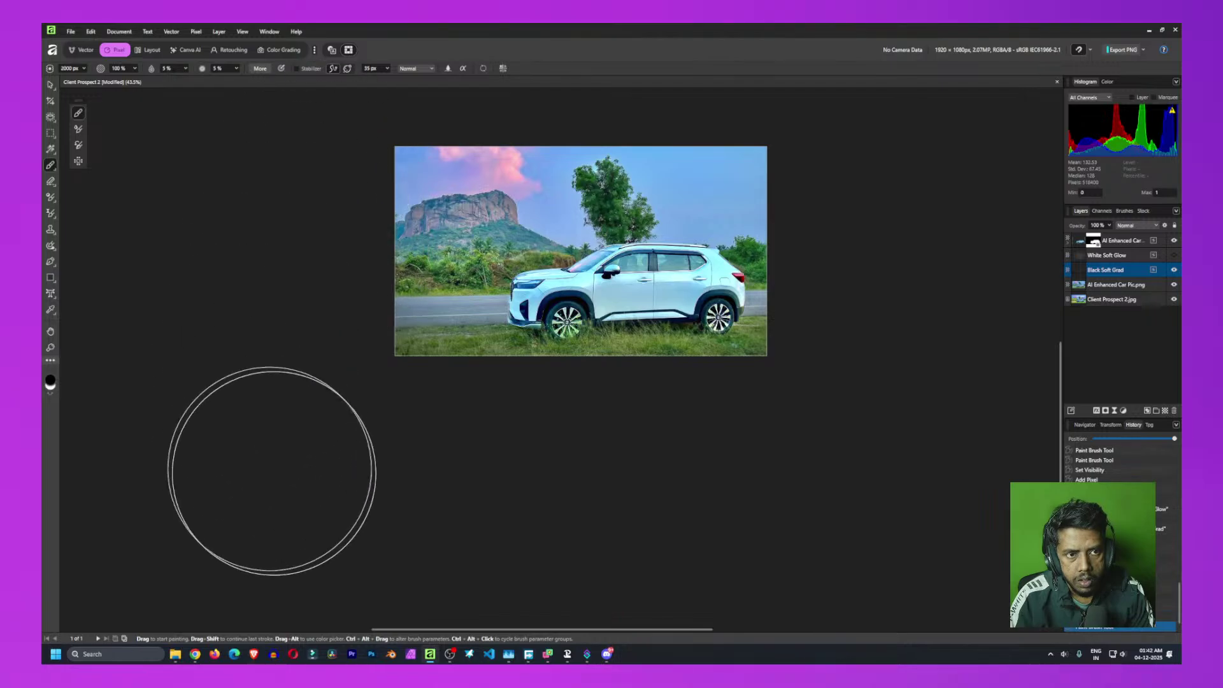
{"action": "mouse_move", "coordinate": [271, 472]}
{"action": "left_mouse_down"}
{"action": "mouse_move", "coordinate": [333, 278]}
{"action": "mouse_move", "coordinate": [385, 382]}
{"action": "mouse_move", "coordinate": [445, 421]}
{"action": "left_mouse_up"}
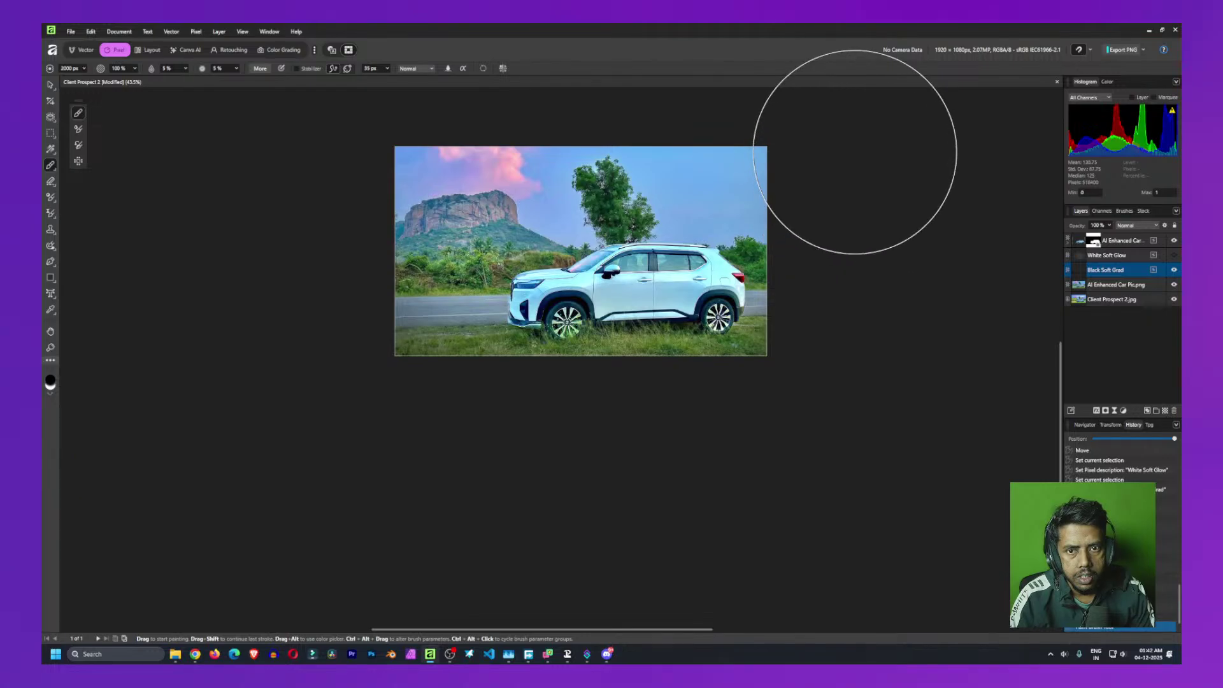
{"action": "mouse_move", "coordinate": [858, 123]}
{"action": "left_mouse_down"}
{"action": "mouse_move", "coordinate": [854, 208]}
{"action": "mouse_move", "coordinate": [785, 156]}
{"action": "left_mouse_up"}
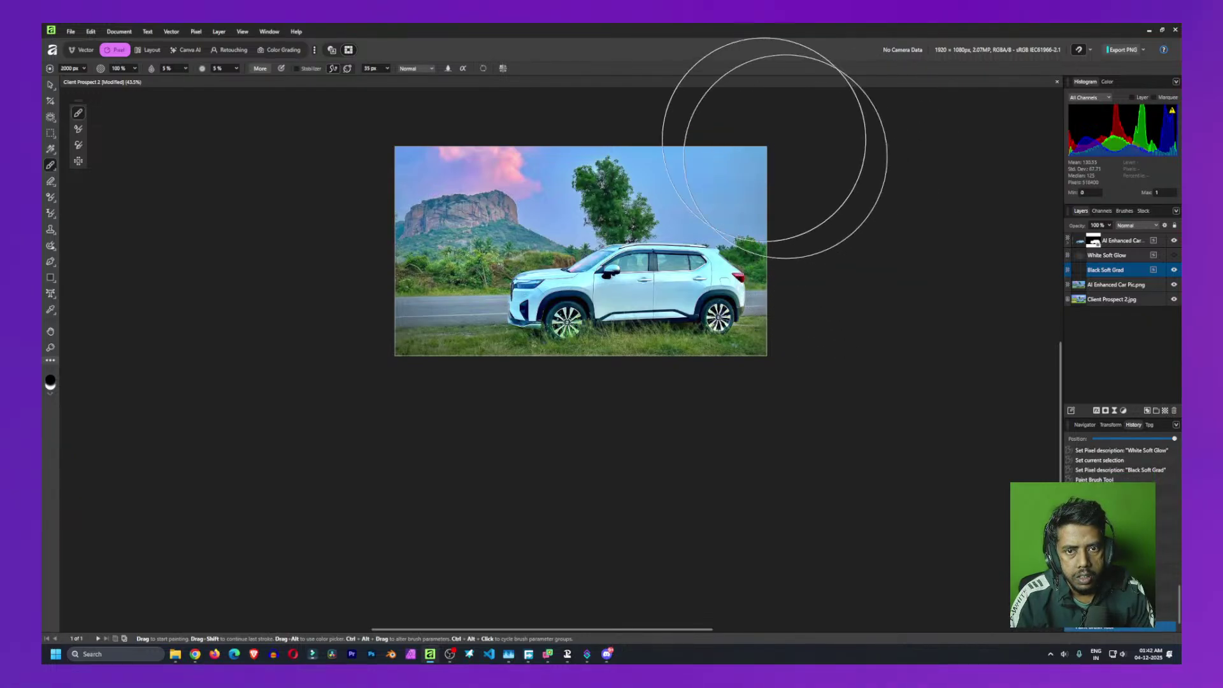
{"action": "mouse_move", "coordinate": [850, 207]}
{"action": "left_mouse_down"}
{"action": "mouse_move", "coordinate": [796, 395]}
{"action": "mouse_move", "coordinate": [696, 240]}
{"action": "mouse_move", "coordinate": [639, 260]}
{"action": "left_mouse_up"}
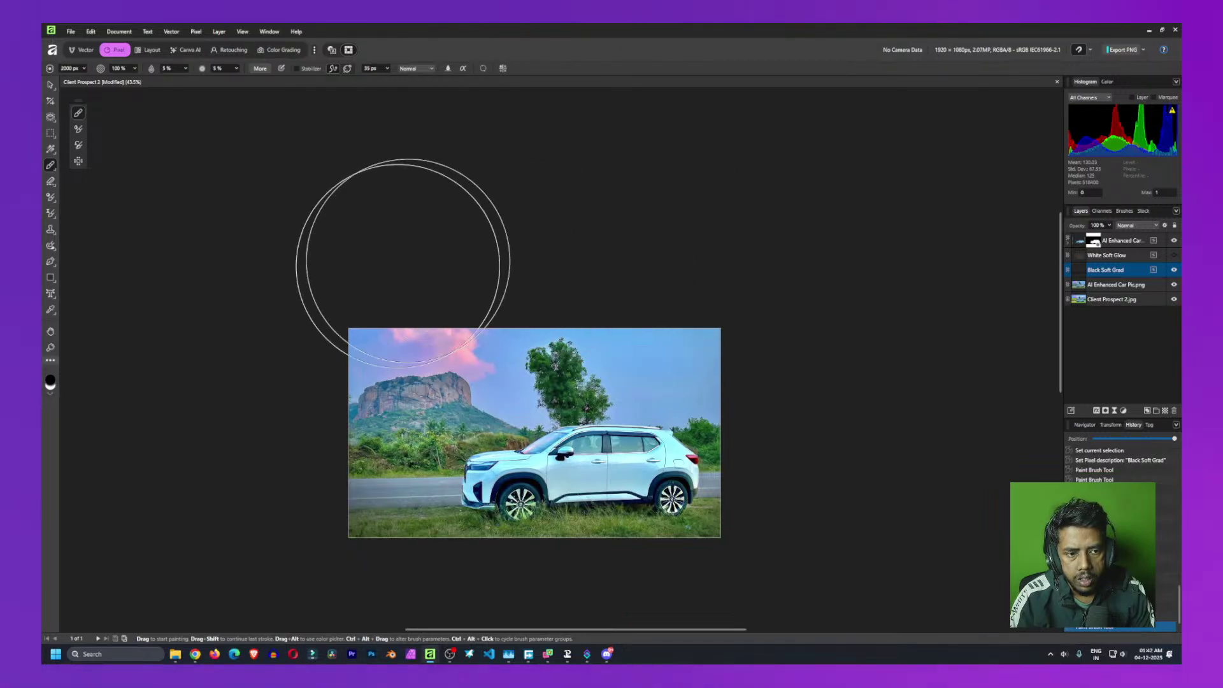
{"action": "mouse_move", "coordinate": [412, 235]}
{"action": "left_mouse_down"}
{"action": "mouse_move", "coordinate": [513, 251]}
{"action": "mouse_move", "coordinate": [489, 252]}
{"action": "mouse_move", "coordinate": [704, 257]}
{"action": "mouse_move", "coordinate": [882, 465]}
{"action": "mouse_move", "coordinate": [798, 384]}
{"action": "mouse_move", "coordinate": [820, 546]}
{"action": "mouse_move", "coordinate": [796, 408]}
{"action": "mouse_move", "coordinate": [659, 333]}
{"action": "left_mouse_up"}
Compare the photo with the Black Soft Grad layer's edge shading repeatedly hidden and shown, leaving the layer shown
{"action": "scroll", "coordinate": [819, 327], "scroll_direction": "down", "scroll_amount": 3}
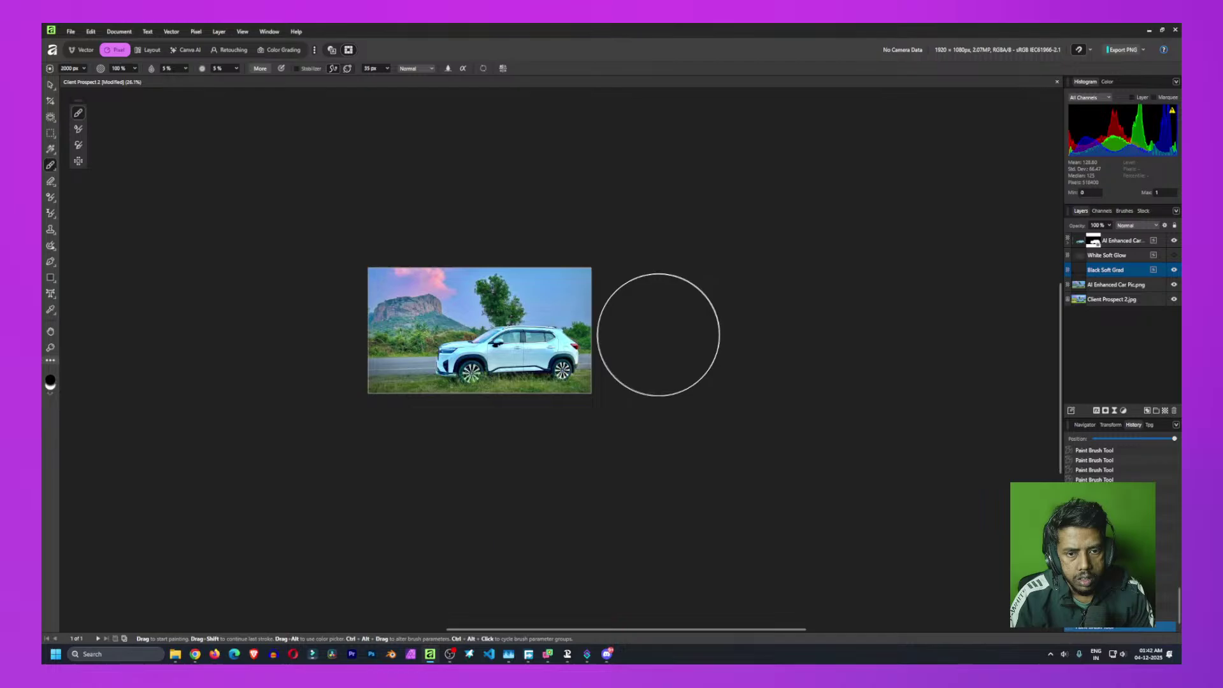
{"action": "left_click", "coordinate": [1174, 271]}
{"action": "left_click", "coordinate": [1175, 271]}
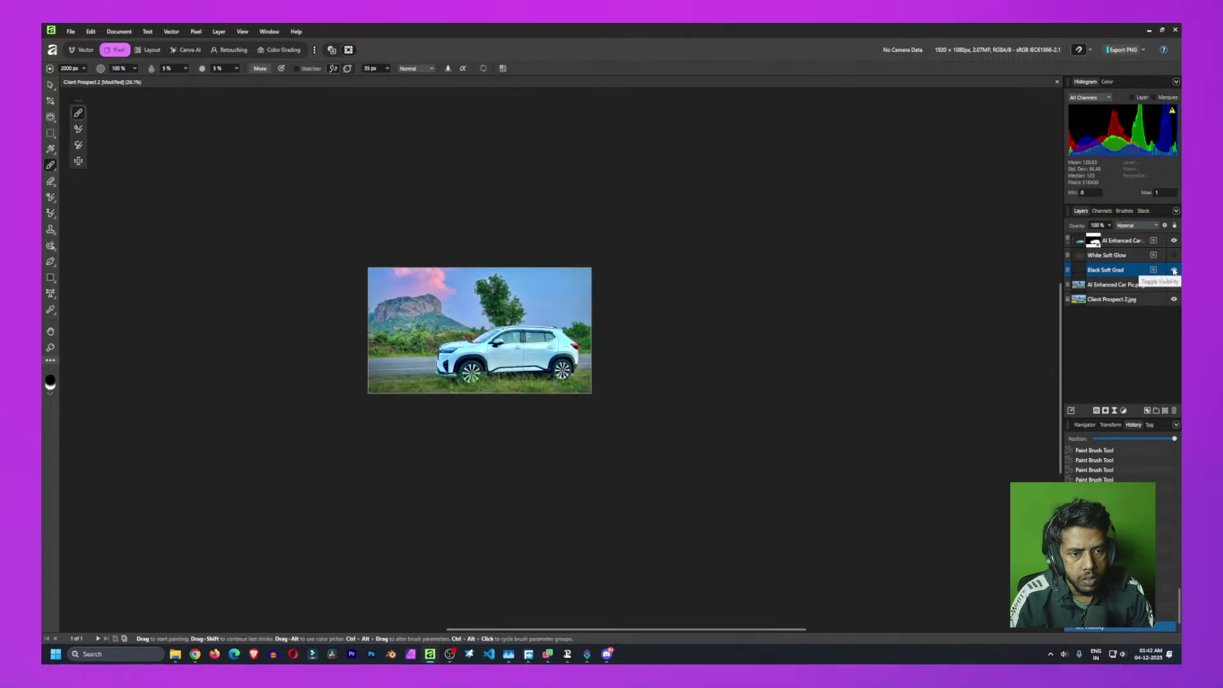
{"action": "left_click", "coordinate": [1174, 271]}
{"action": "left_click", "coordinate": [1174, 270]}
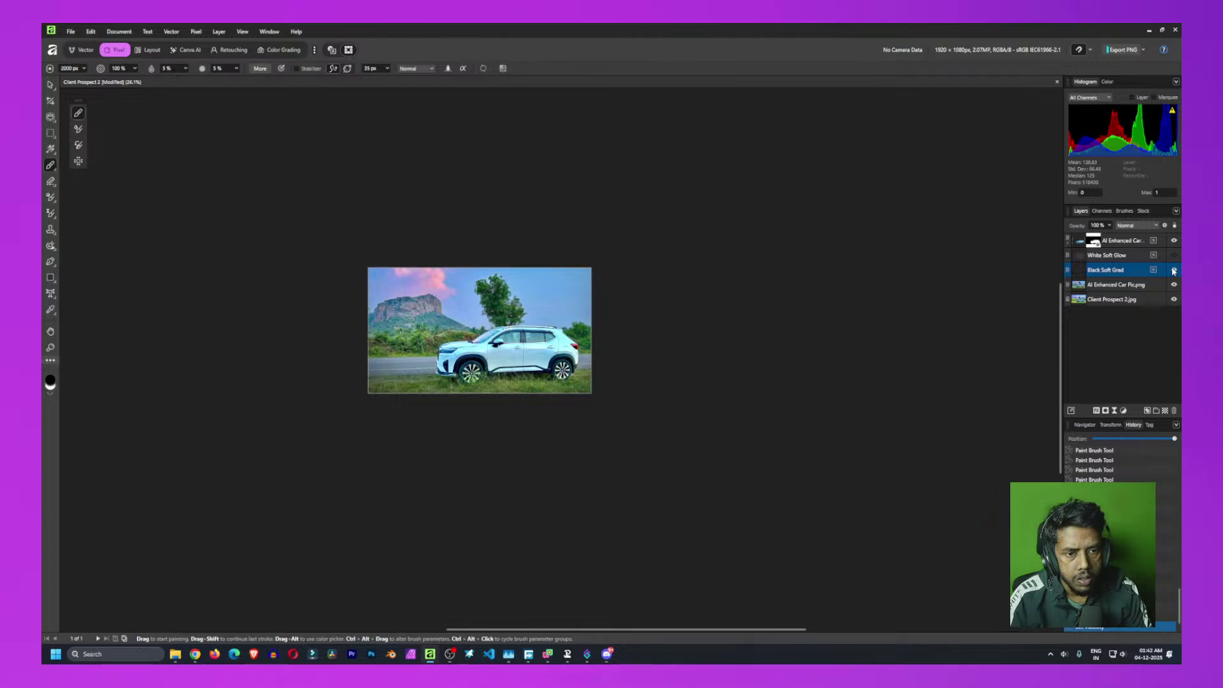
{"action": "left_click", "coordinate": [1174, 270]}
{"action": "left_click", "coordinate": [1174, 271]}
{"action": "left_click", "coordinate": [1174, 271]}
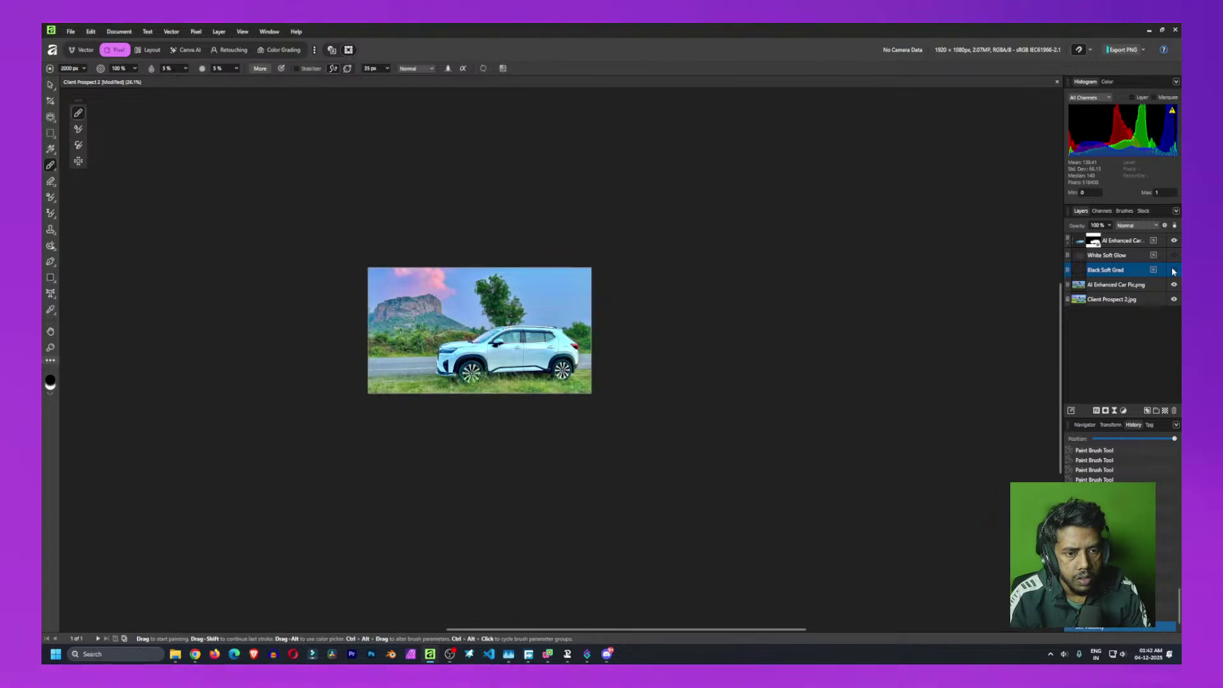
{"action": "left_click", "coordinate": [1174, 271]}
{"action": "scroll", "coordinate": [825, 417], "scroll_direction": "up", "scroll_amount": 1}
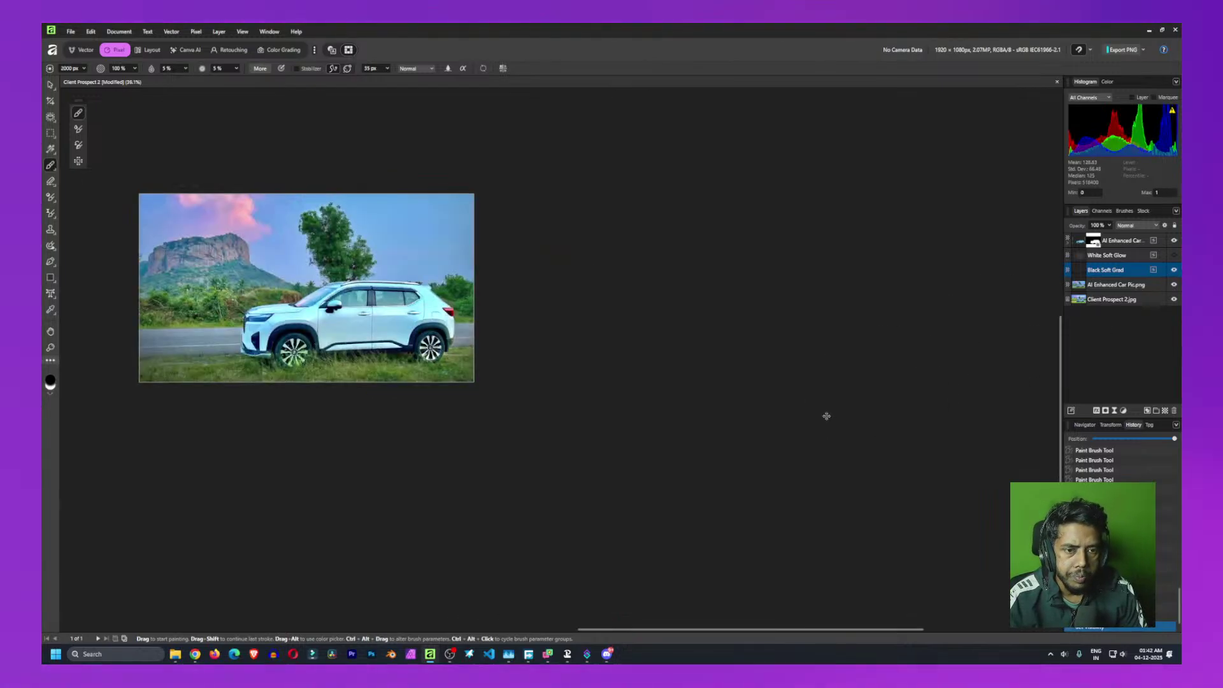
{"action": "left_click_drag", "start_coordinate": [565, 351], "coordinate": [792, 371]}
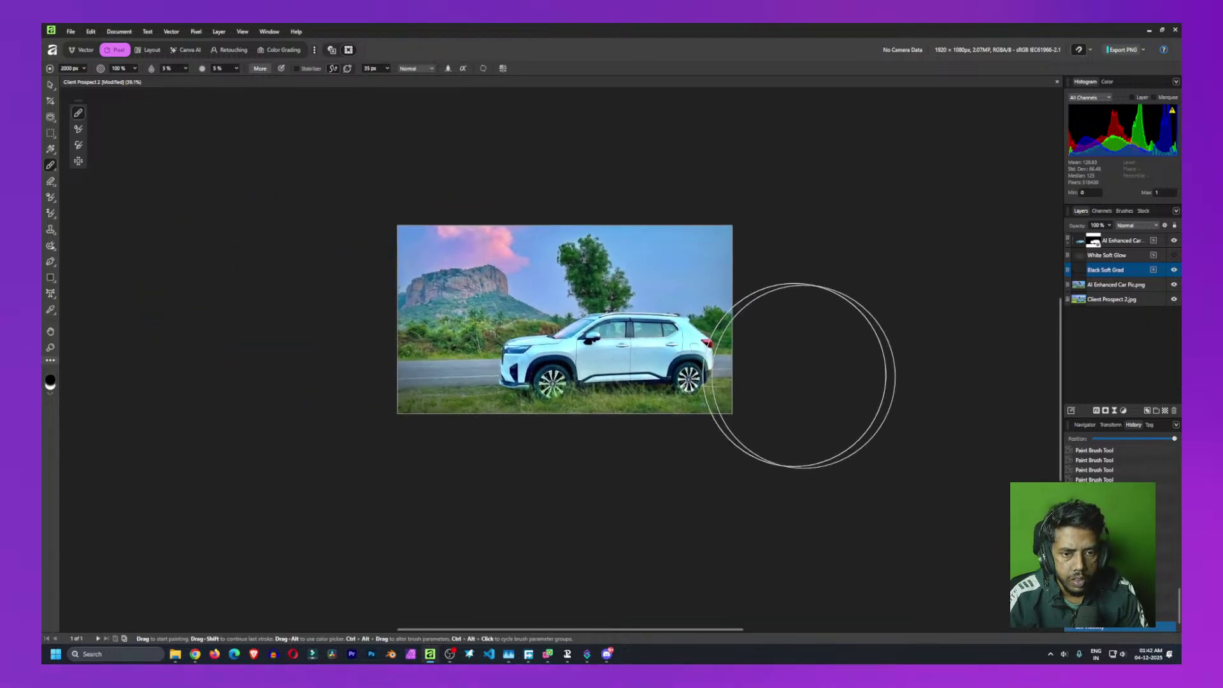
{"action": "left_click", "coordinate": [1174, 271]}
{"action": "left_click", "coordinate": [1174, 271]}
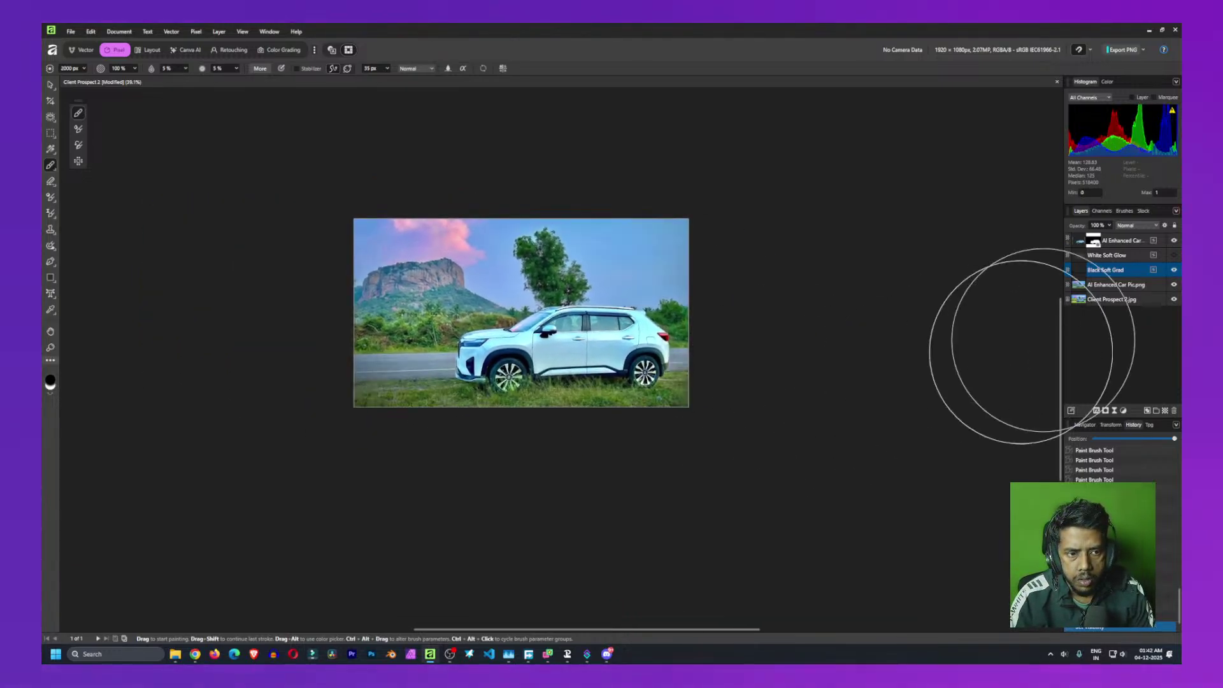
Darken the sky and mountain area with soft black dabs on Black Soft Grad, and compare the photo with the layer hidden and shown
{"action": "left_click", "coordinate": [393, 273]}
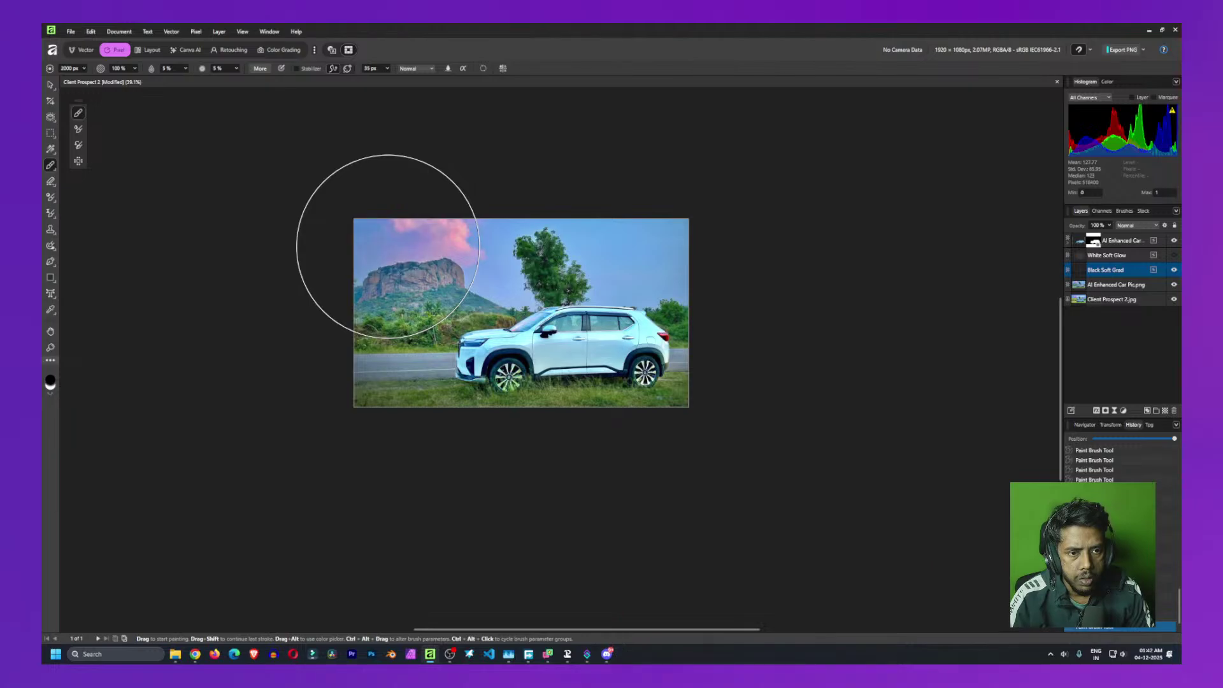
{"action": "left_click", "coordinate": [388, 266]}
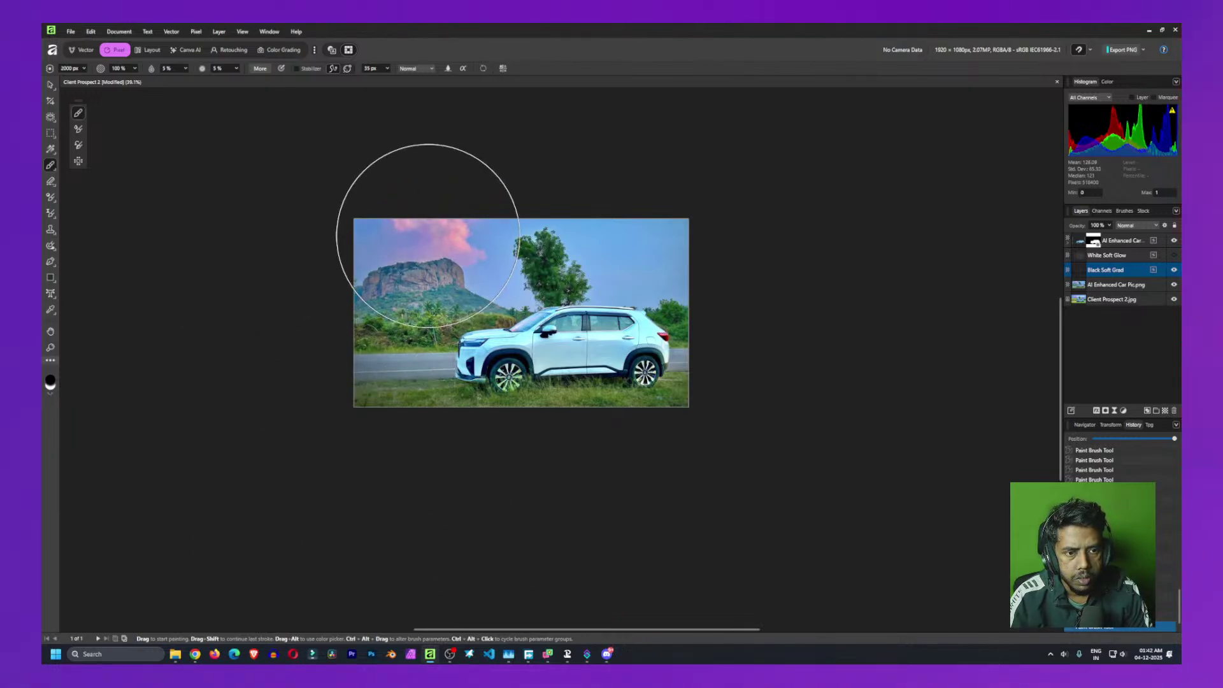
{"action": "left_click", "coordinate": [1174, 270]}
{"action": "left_click", "coordinate": [1176, 272]}
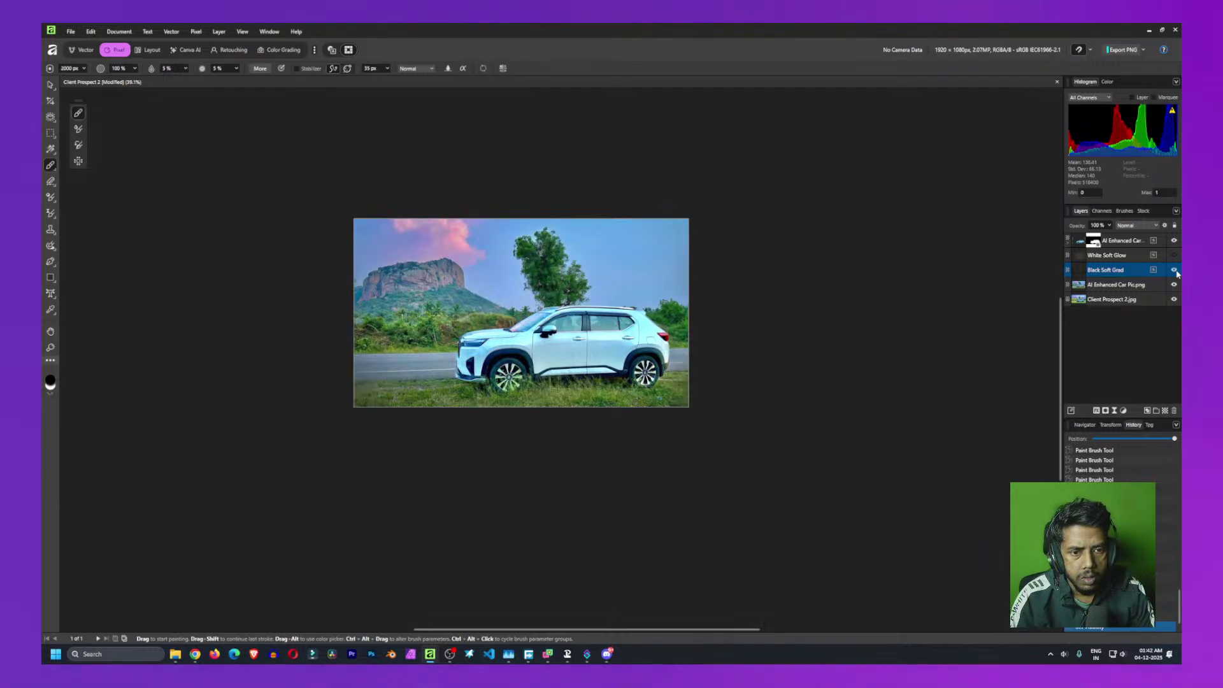
{"action": "left_click", "coordinate": [1175, 271]}
{"action": "left_click", "coordinate": [1175, 272]}
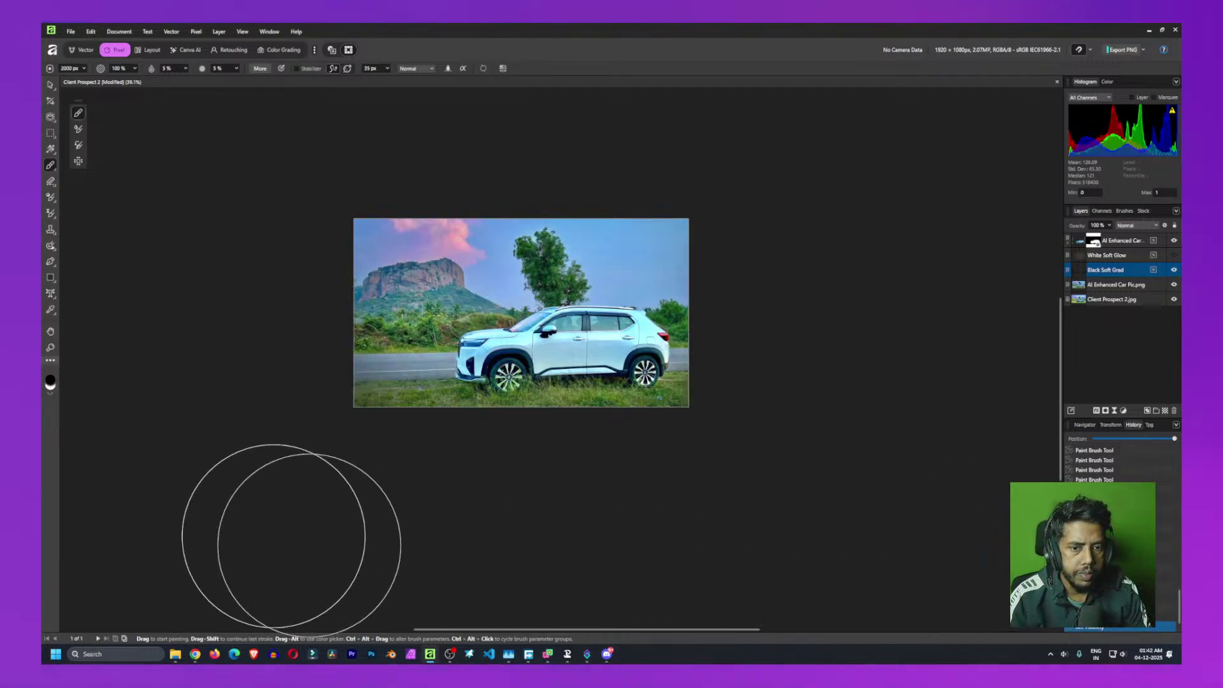
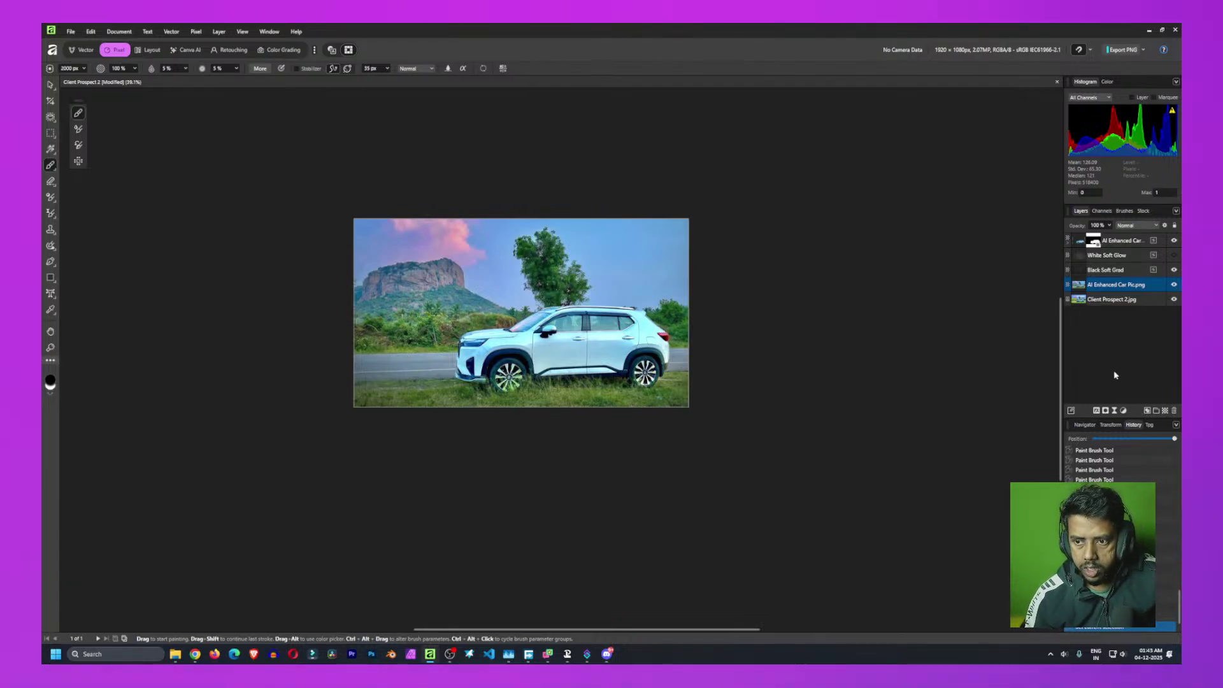
Duplicate the unmasked AI Enhanced Car Pic.png layer and add a Curves adjustment above the copy
{"action": "right_click", "coordinate": [1114, 288]}
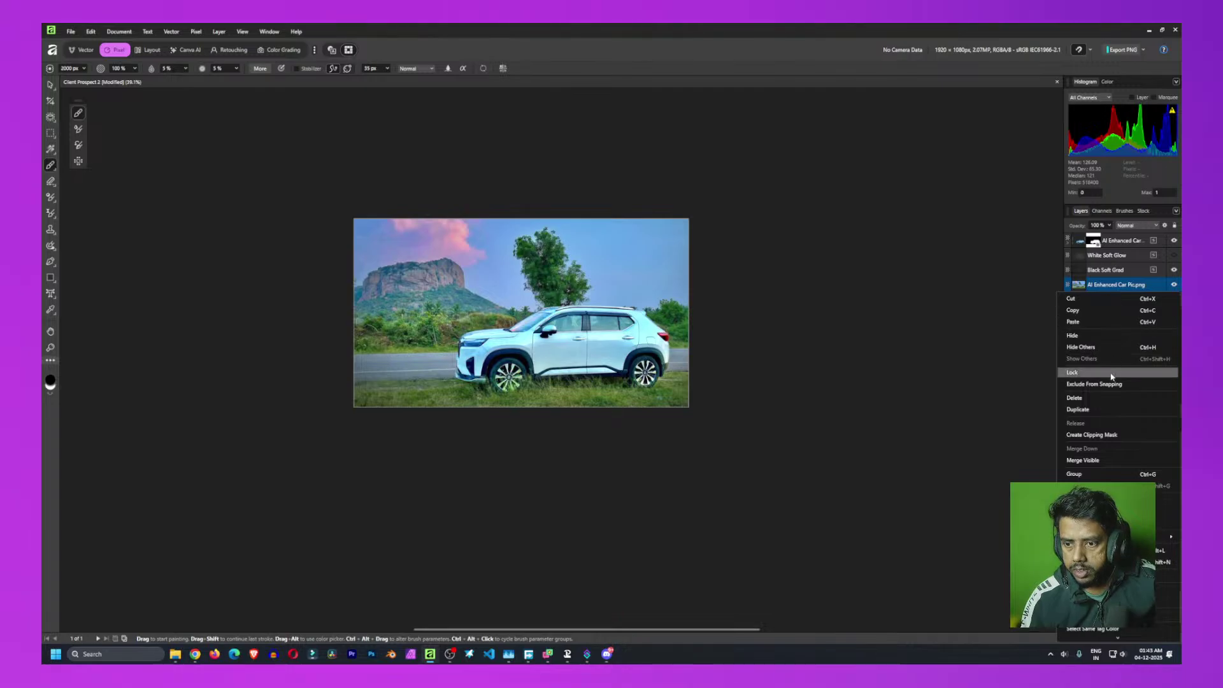
{"action": "left_click", "coordinate": [1098, 411]}
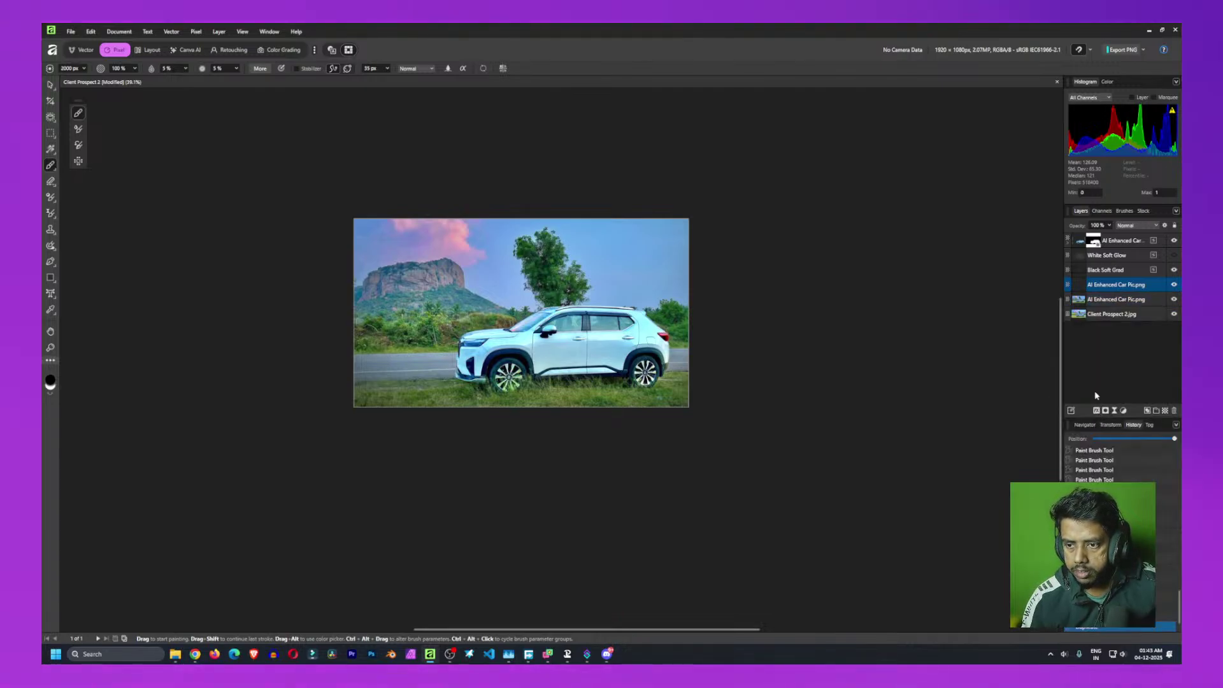
{"action": "left_click", "coordinate": [1123, 411]}
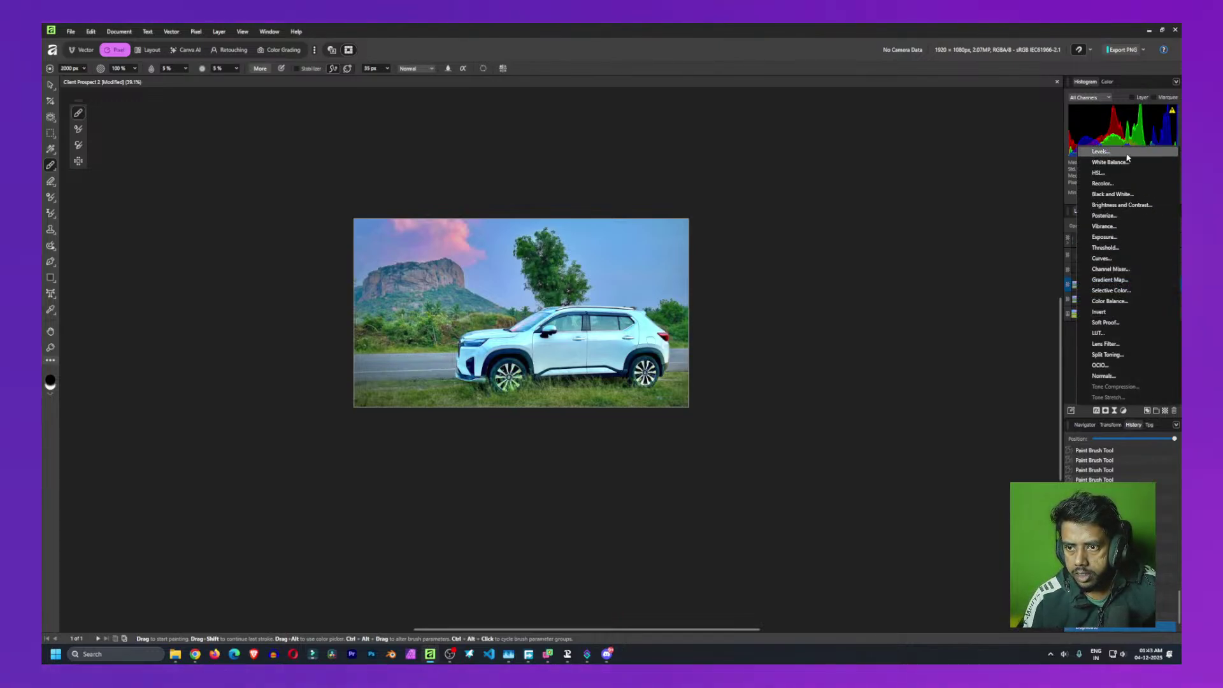
{"action": "left_click", "coordinate": [1133, 259]}
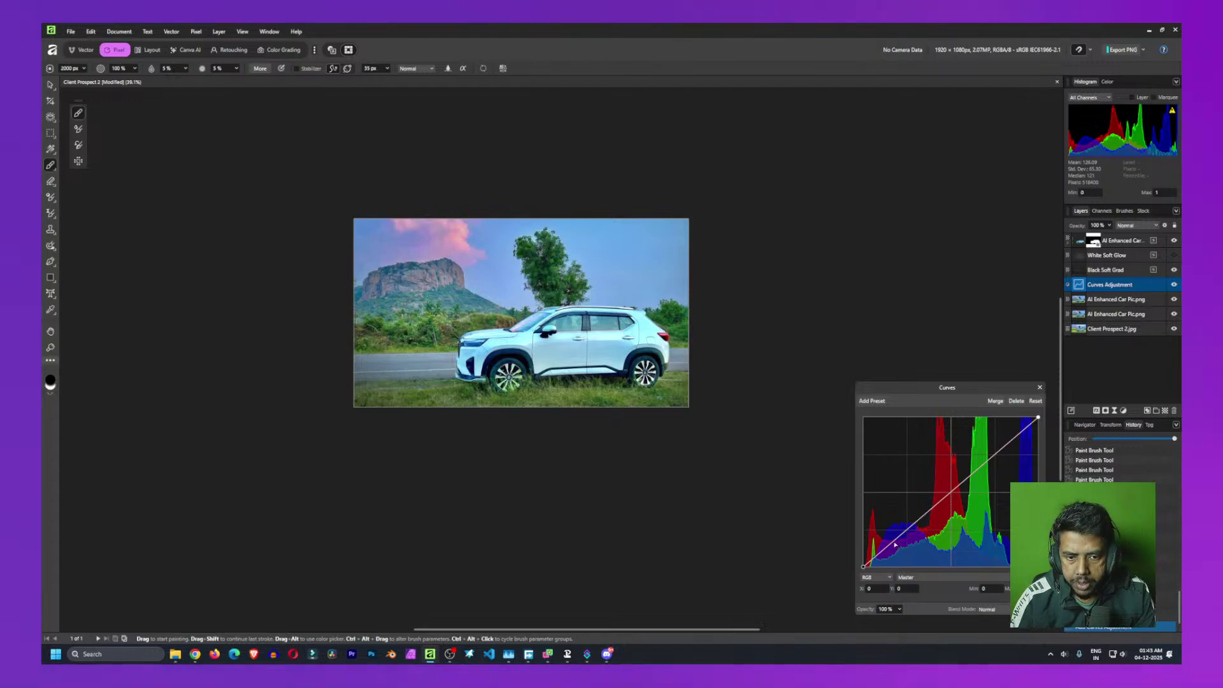
Pull the master curve slightly below the diagonal at an X value of about 0.522, and compare the photo without and with the adjustment
{"action": "left_click_drag", "start_coordinate": [895, 546], "coordinate": [934, 512]}
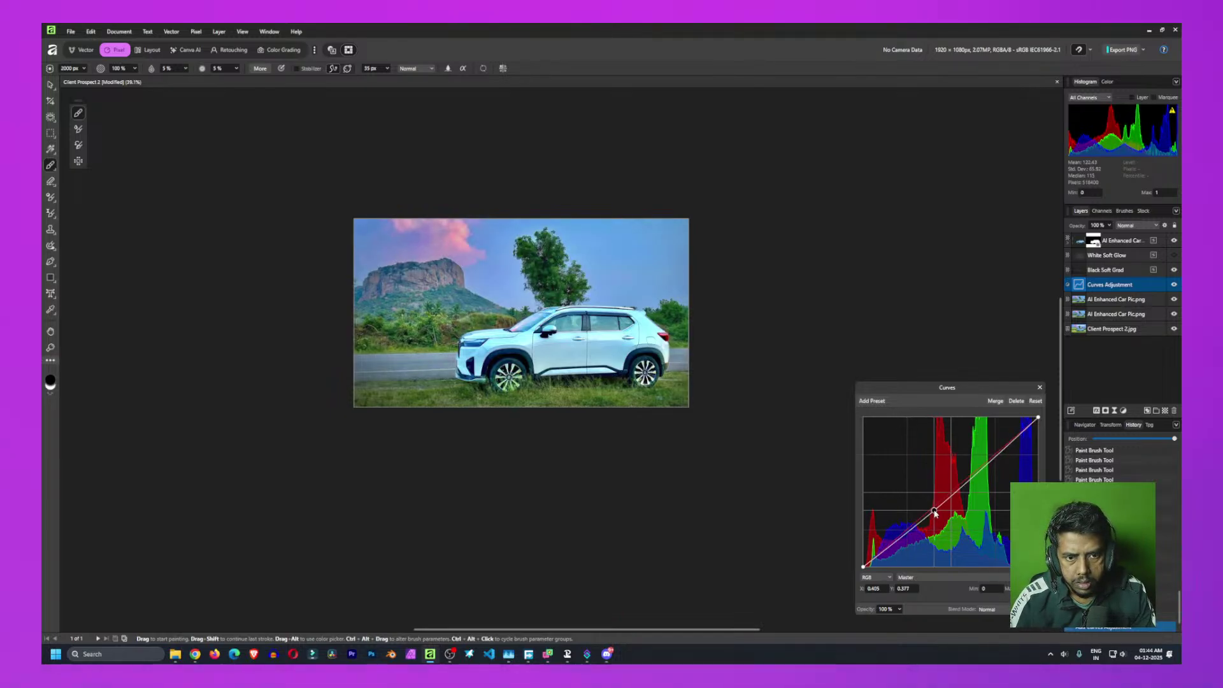
{"action": "left_click_drag", "start_coordinate": [935, 511], "coordinate": [956, 496]}
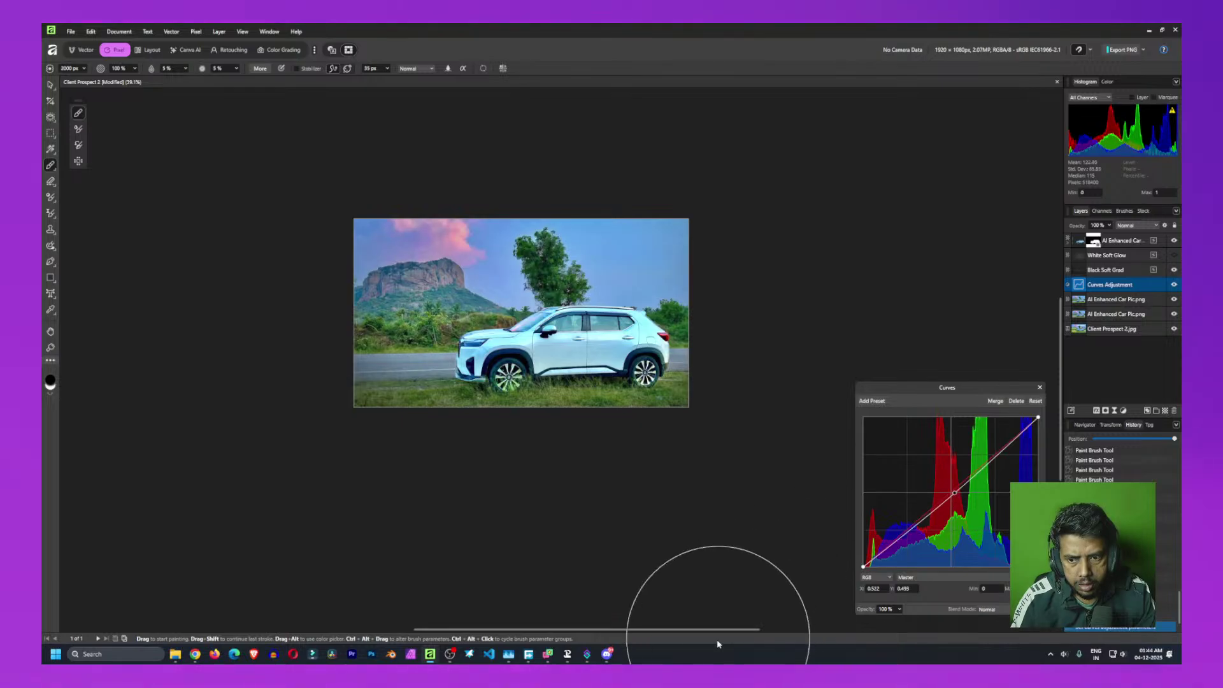
{"action": "left_click", "coordinate": [1175, 286]}
{"action": "left_click", "coordinate": [1176, 285]}
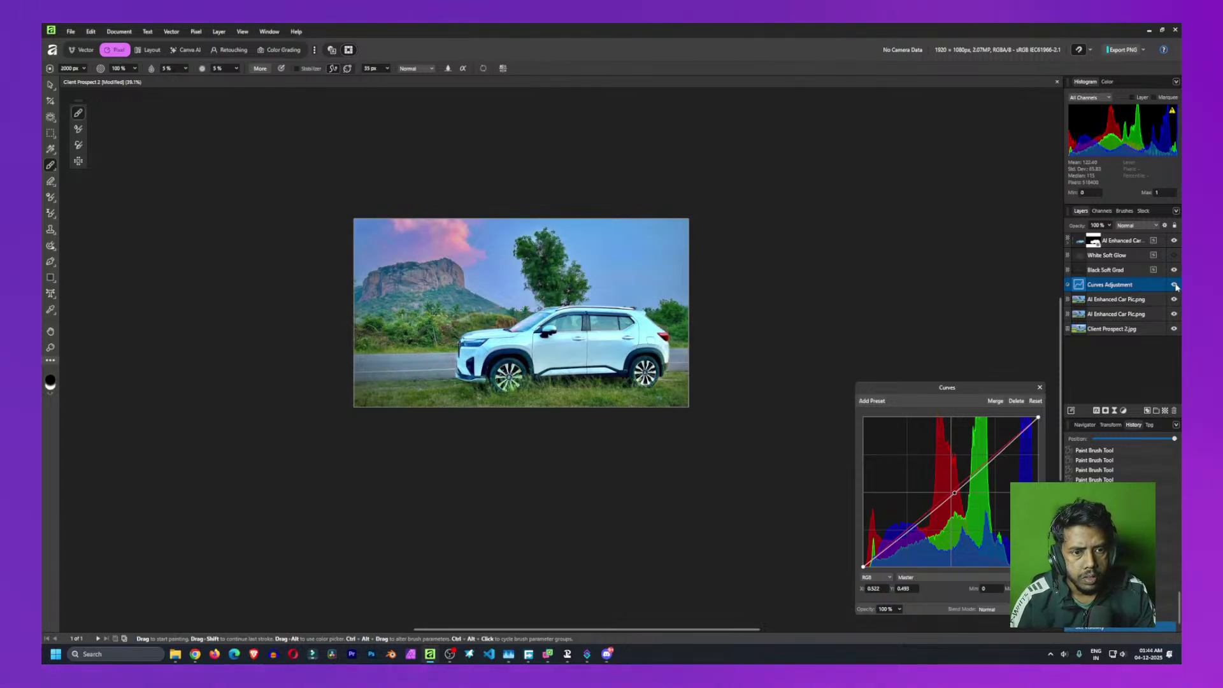
{"action": "left_click", "coordinate": [1176, 285]}
{"action": "left_click", "coordinate": [1175, 285]}
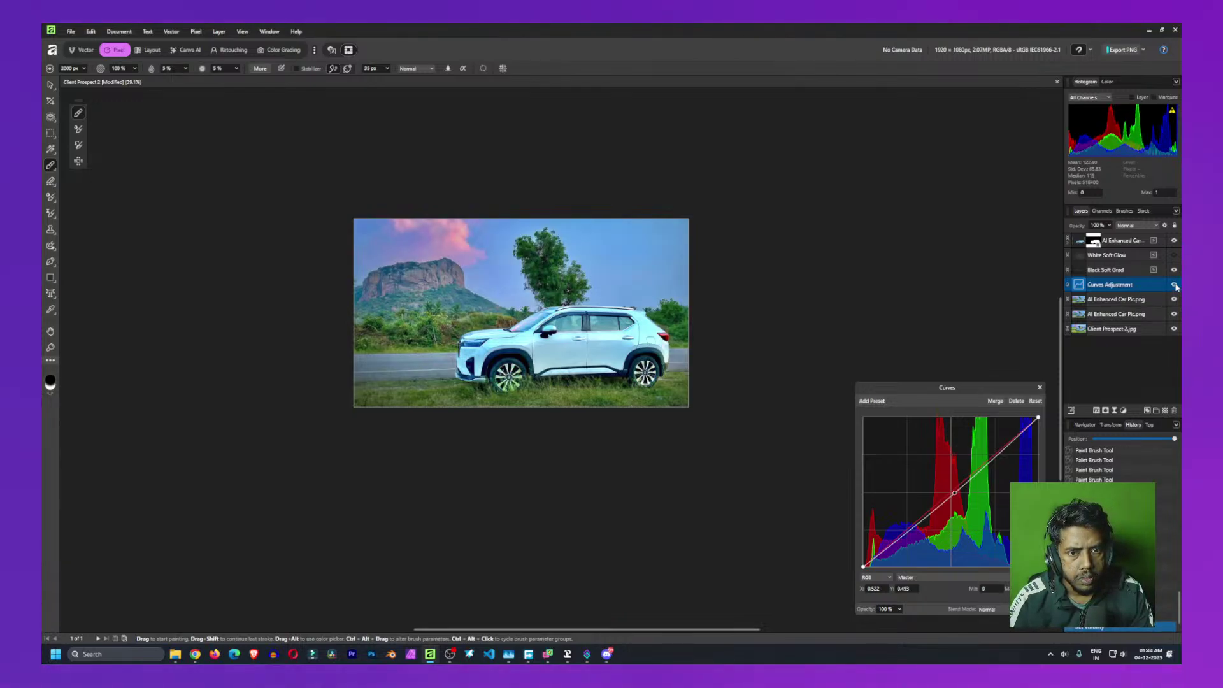
{"action": "left_click", "coordinate": [1176, 286]}
{"action": "left_click", "coordinate": [1175, 285]}
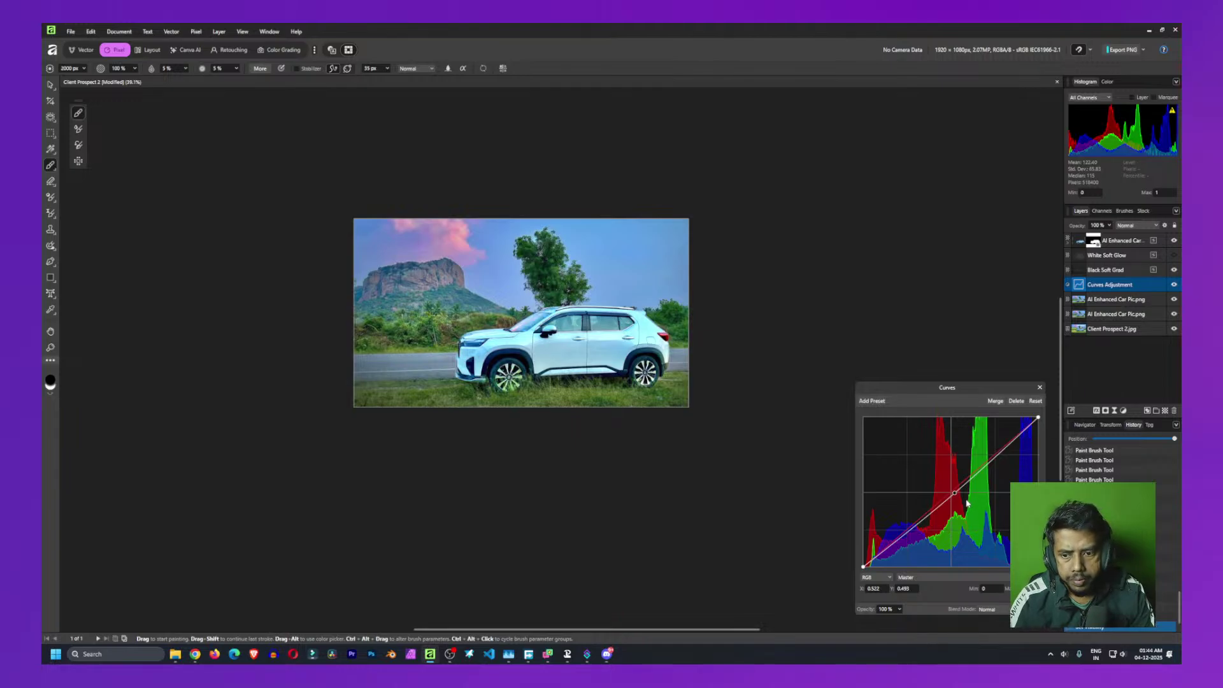
Move the master curve's point down into the shadows, to about X 0.242 and Y 0.216
{"action": "left_click_drag", "start_coordinate": [955, 493], "coordinate": [912, 537]}
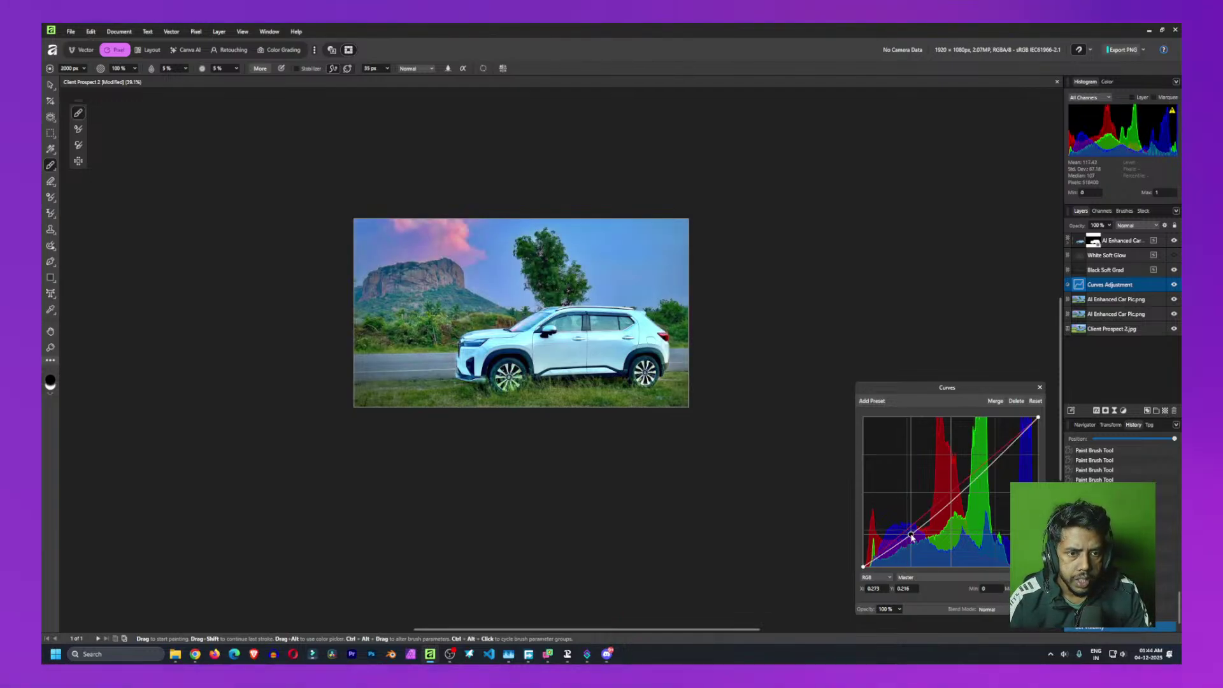
{"action": "left_click_drag", "start_coordinate": [912, 537], "coordinate": [907, 537]}
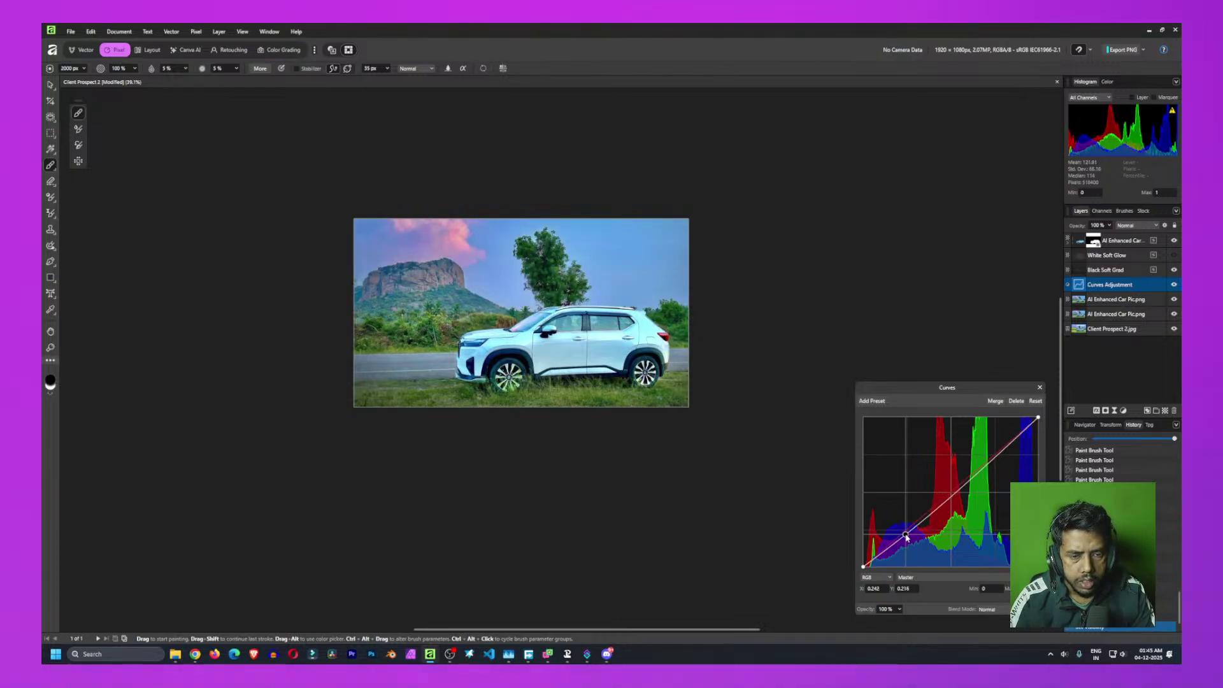
Move the master curve's point to X 0.318 and Y 0.3, compare the photo without and with the adjustment, and close the Curves settings
{"action": "mouse_move", "coordinate": [907, 537]}
{"action": "left_mouse_down"}
{"action": "mouse_move", "coordinate": [938, 510]}
{"action": "mouse_move", "coordinate": [920, 524]}
{"action": "left_mouse_up"}
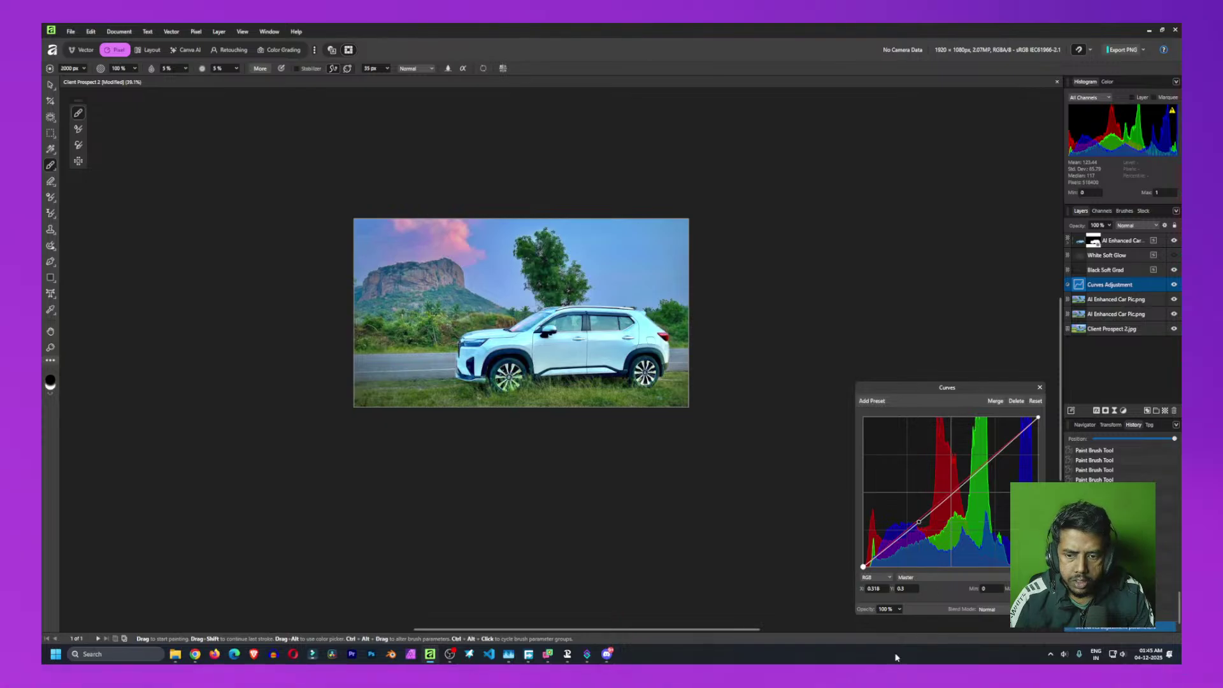
{"action": "left_click", "coordinate": [1174, 285]}
{"action": "left_click", "coordinate": [1174, 285]}
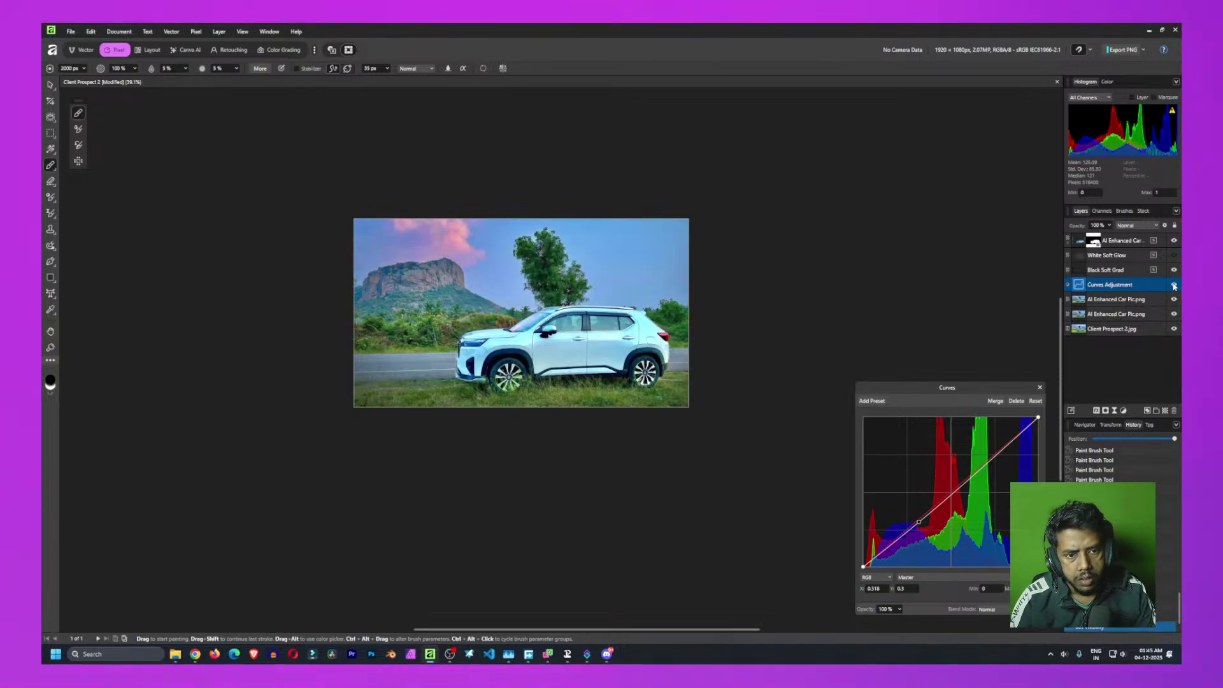
{"action": "left_click", "coordinate": [1174, 285]}
{"action": "left_click", "coordinate": [1175, 285]}
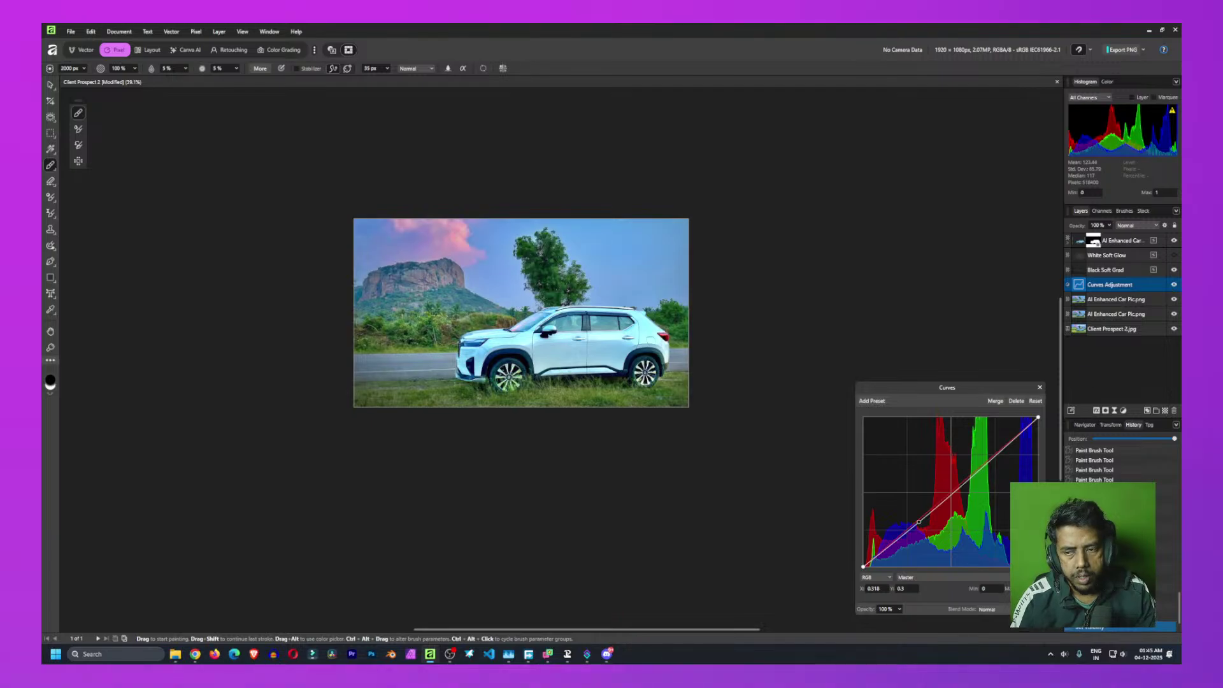
{"action": "left_click", "coordinate": [1127, 355]}
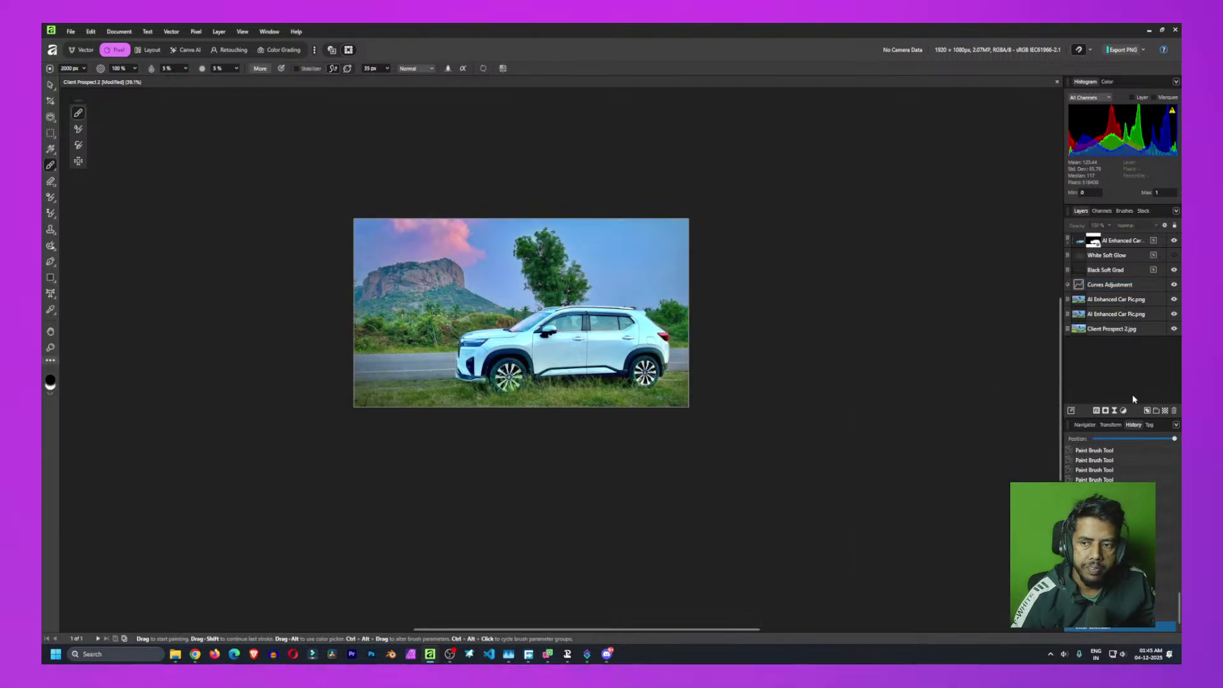
Compare the original Client Prospect 2.jpg thumbnail with the AI-enhanced background by repeatedly hiding and showing the two unmasked AI Enhanced Car Pic.png layers
{"action": "left_click", "coordinate": [1174, 300]}
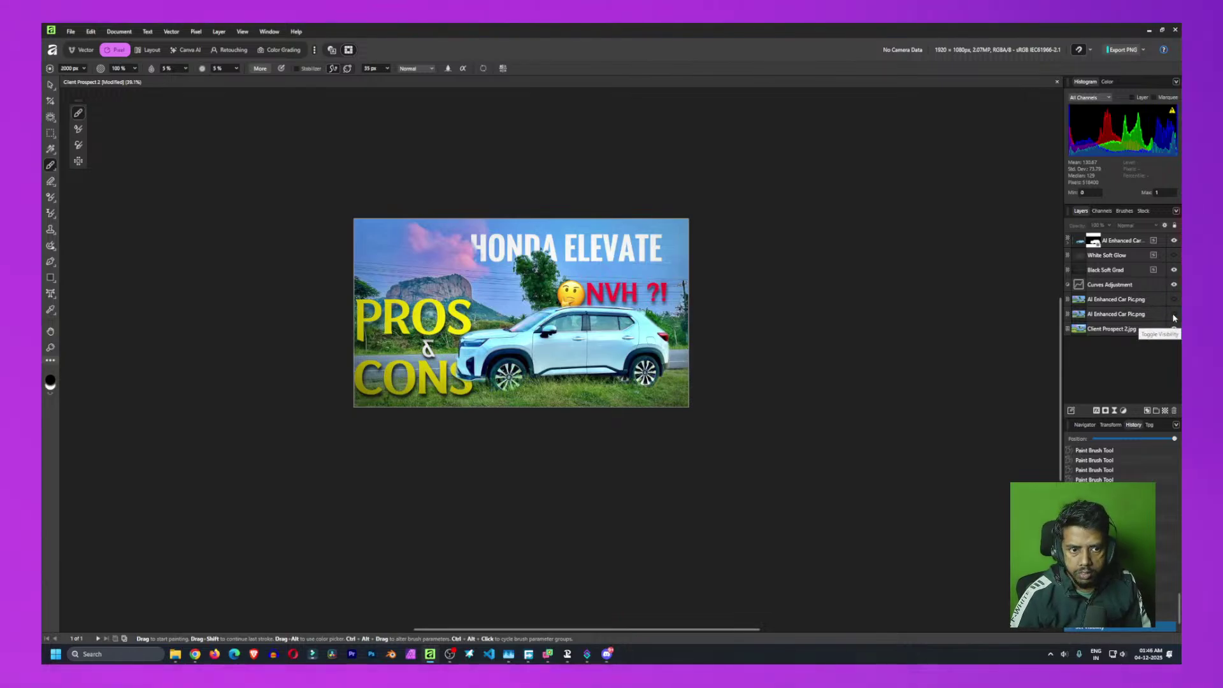
{"action": "left_click", "coordinate": [1174, 315]}
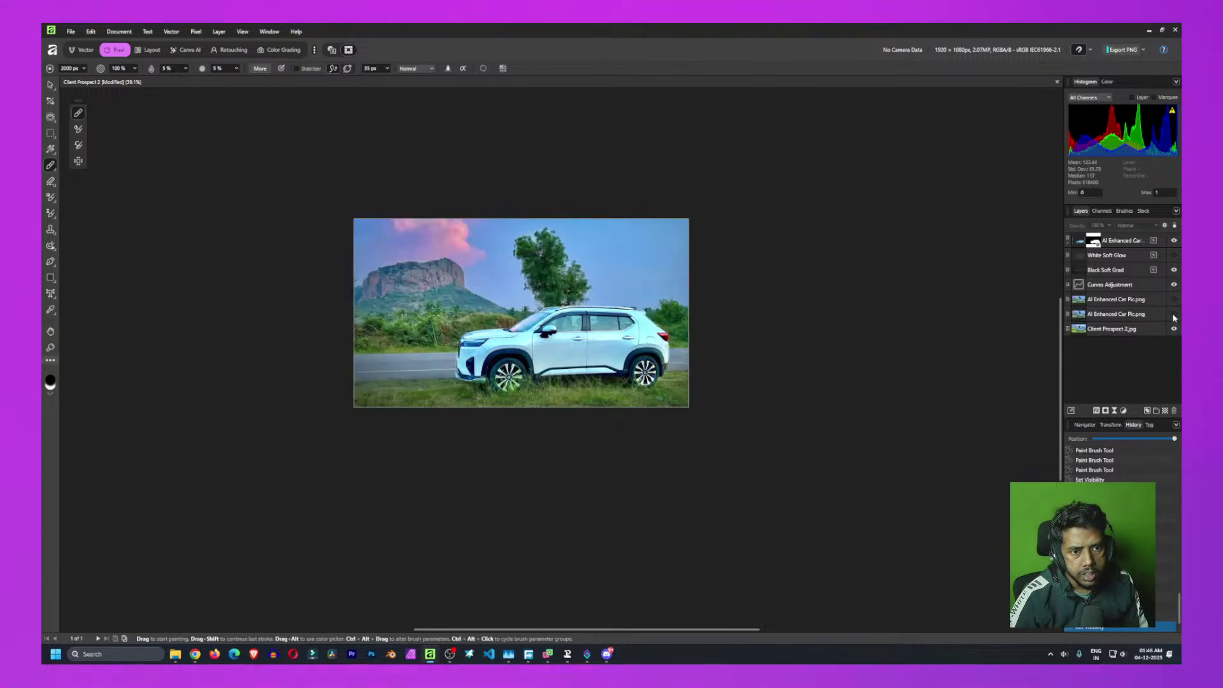
{"action": "left_click", "coordinate": [1174, 315]}
{"action": "left_click", "coordinate": [1175, 315]}
{"action": "left_click", "coordinate": [1174, 315]}
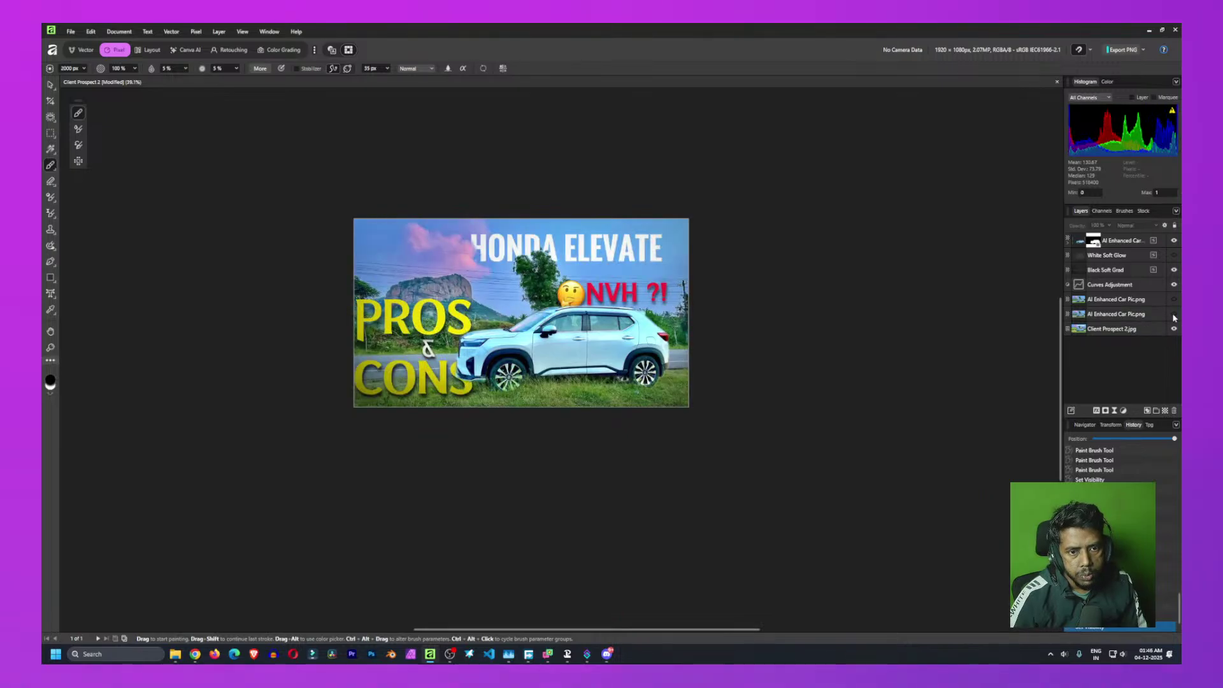
{"action": "left_click", "coordinate": [1174, 315]}
{"action": "left_click", "coordinate": [1174, 316]}
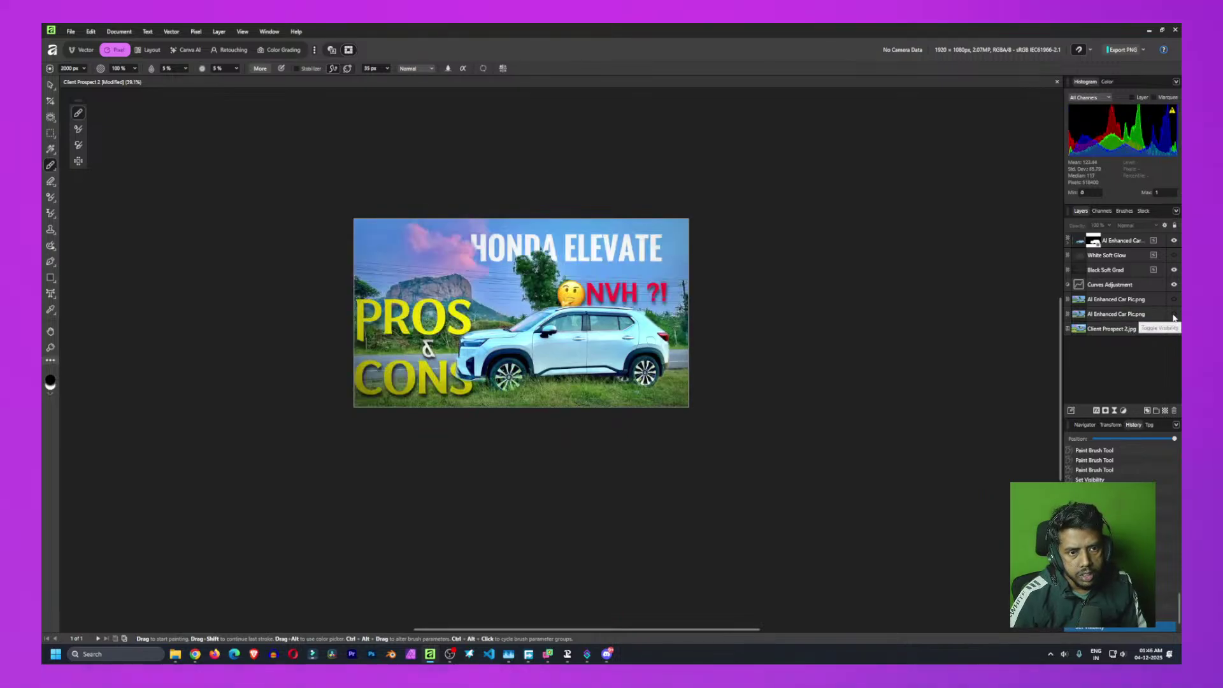
{"action": "left_click", "coordinate": [1175, 316]}
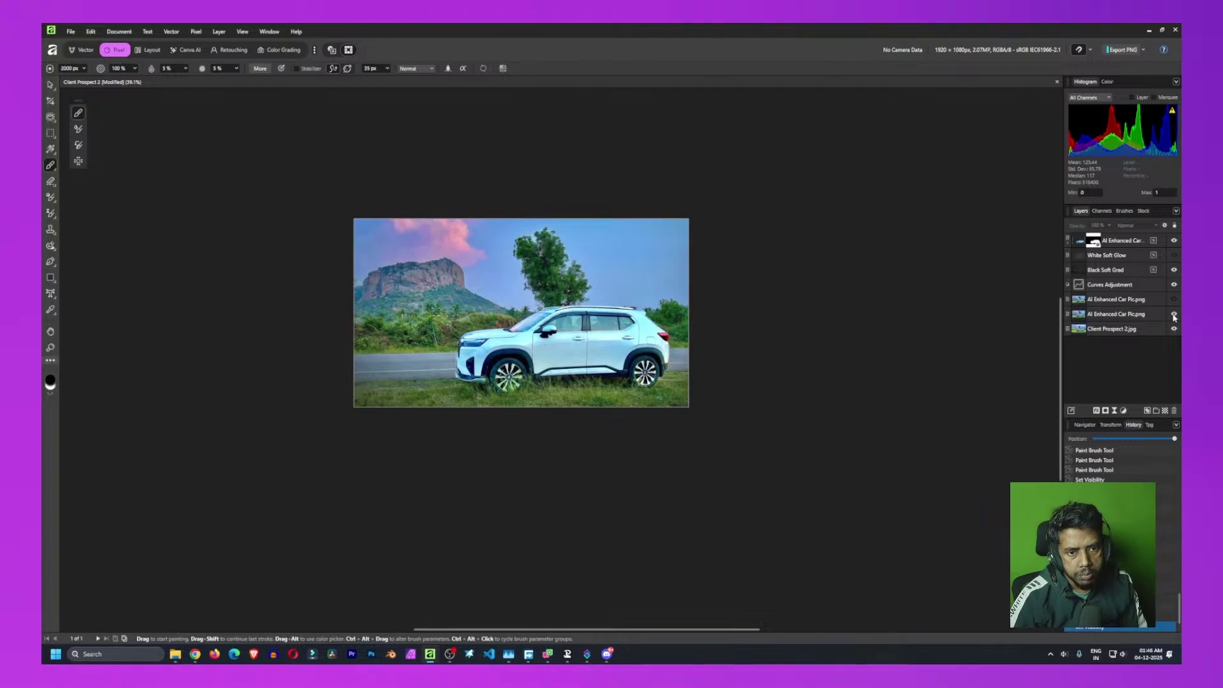
{"action": "left_click", "coordinate": [1174, 315]}
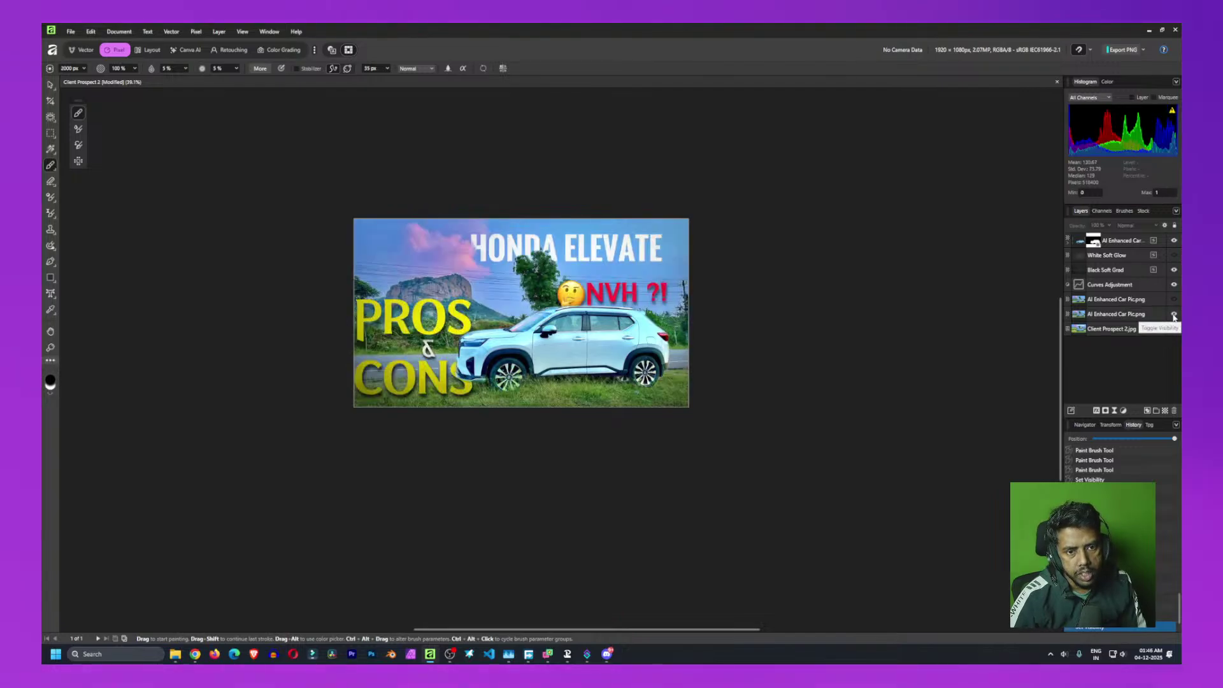
{"action": "left_click", "coordinate": [1174, 315]}
{"action": "left_click", "coordinate": [1175, 316]}
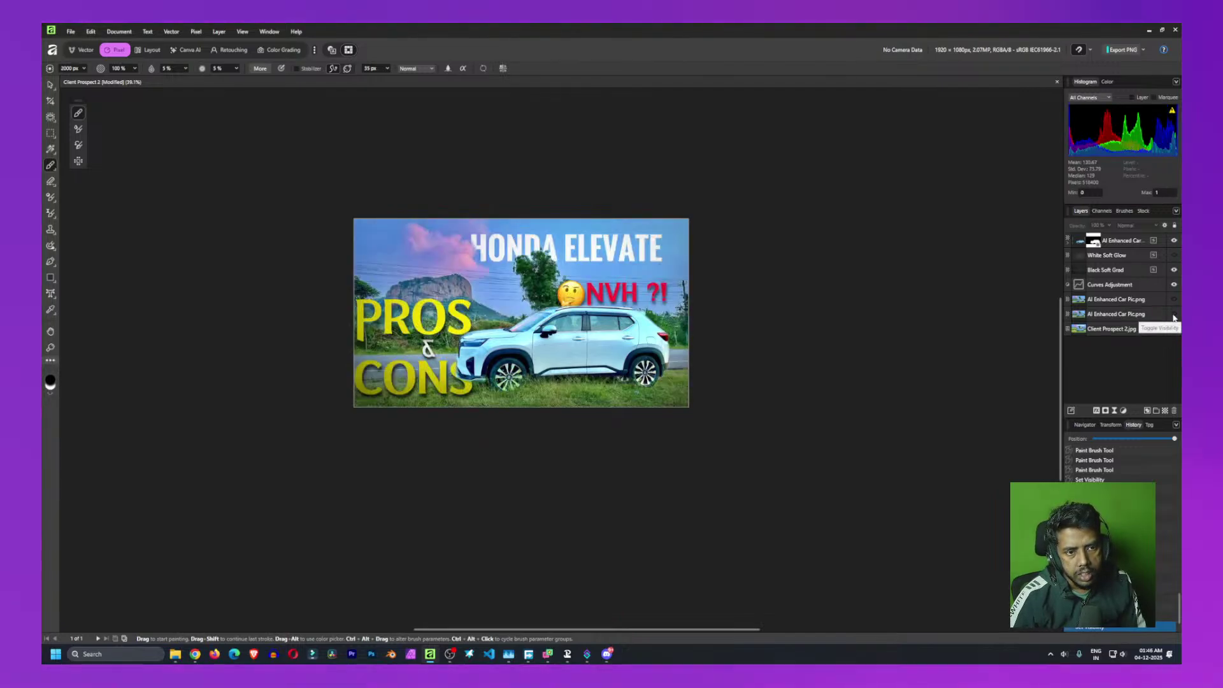
{"action": "left_click", "coordinate": [1174, 315]}
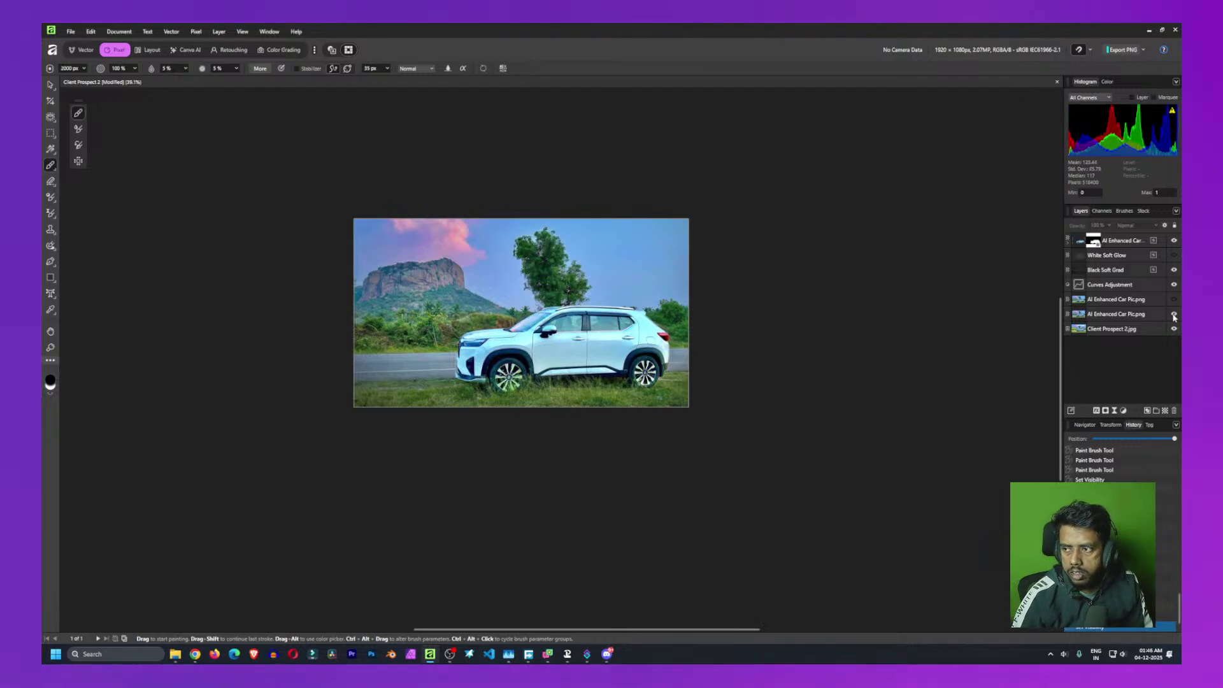
{"action": "left_click", "coordinate": [1174, 316]}
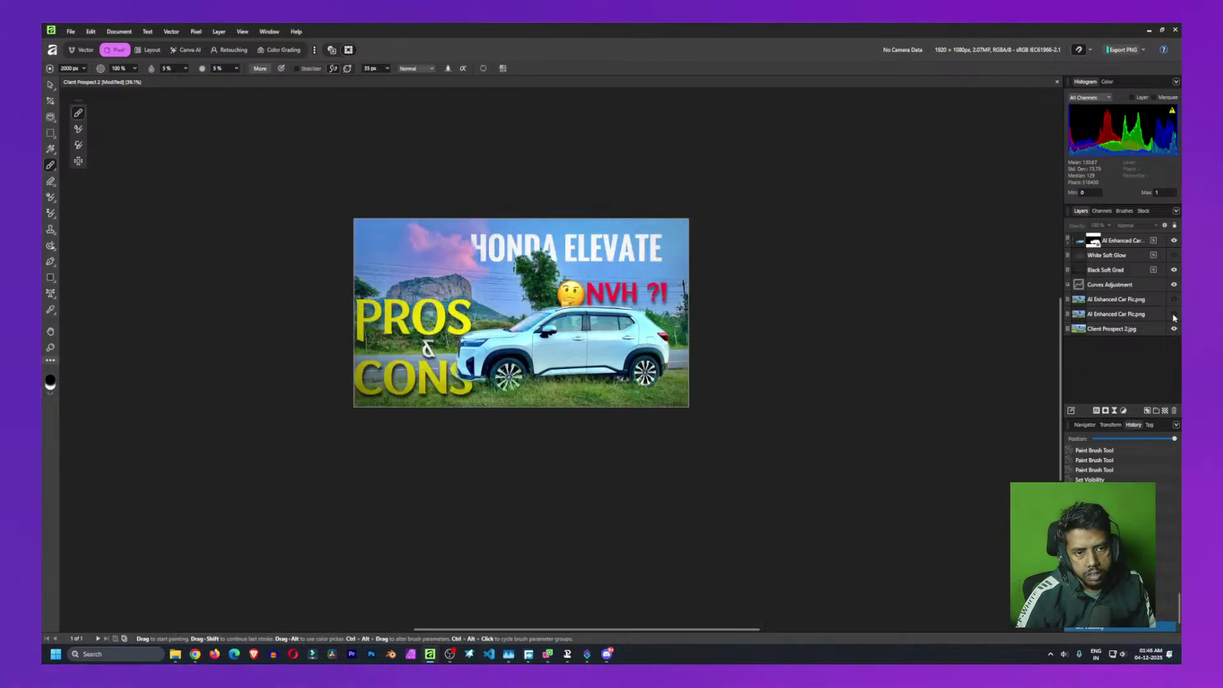
{"action": "left_click", "coordinate": [1174, 316]}
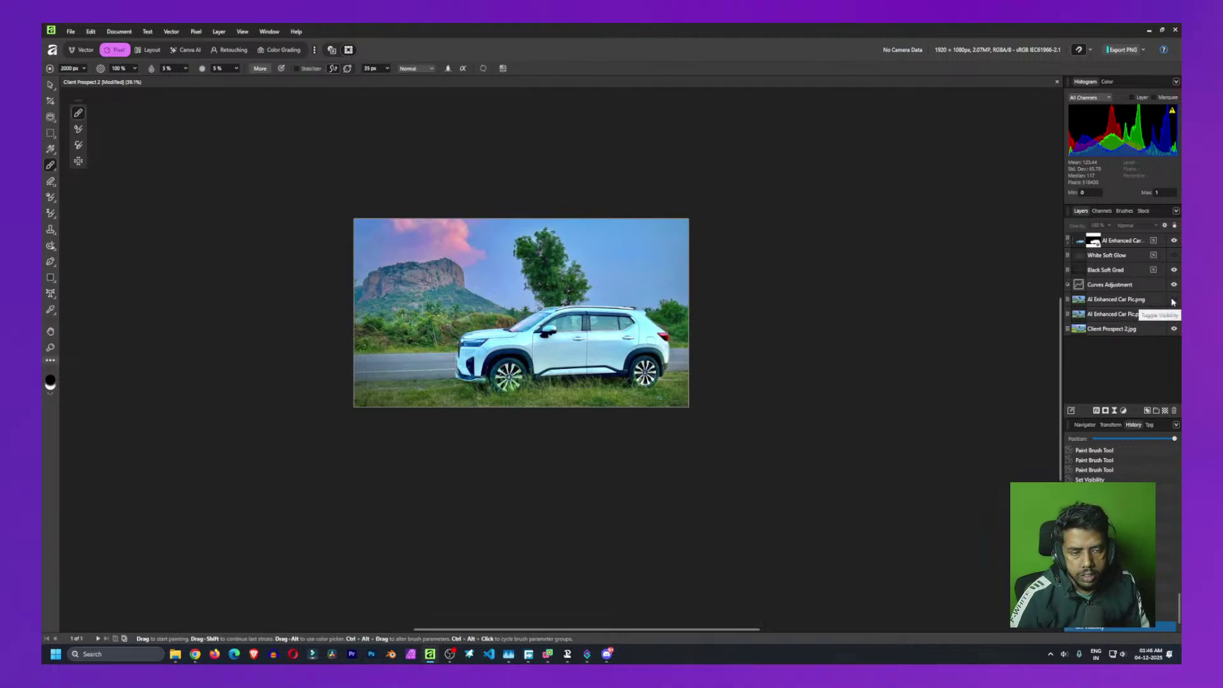
{"action": "left_click", "coordinate": [1175, 300]}
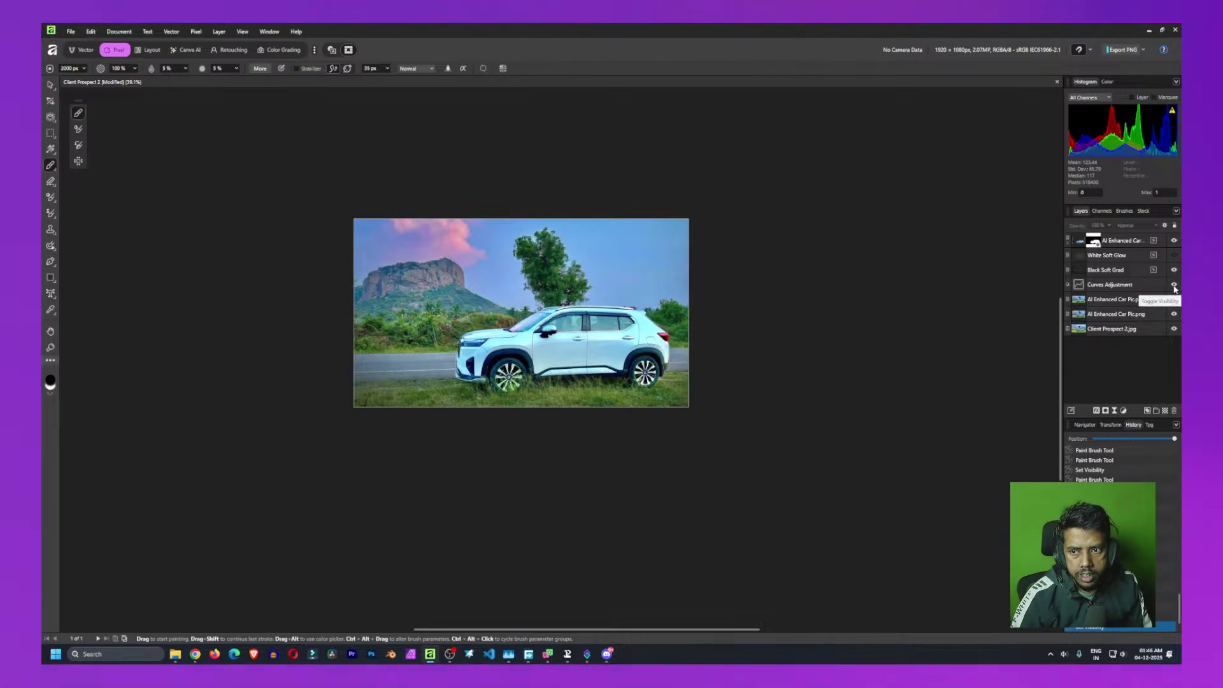
Compare the photo with the Curves, Black Soft Grad and masked car layers toggled individually, and make the White Soft Glow layer visible
{"action": "left_click", "coordinate": [1174, 286]}
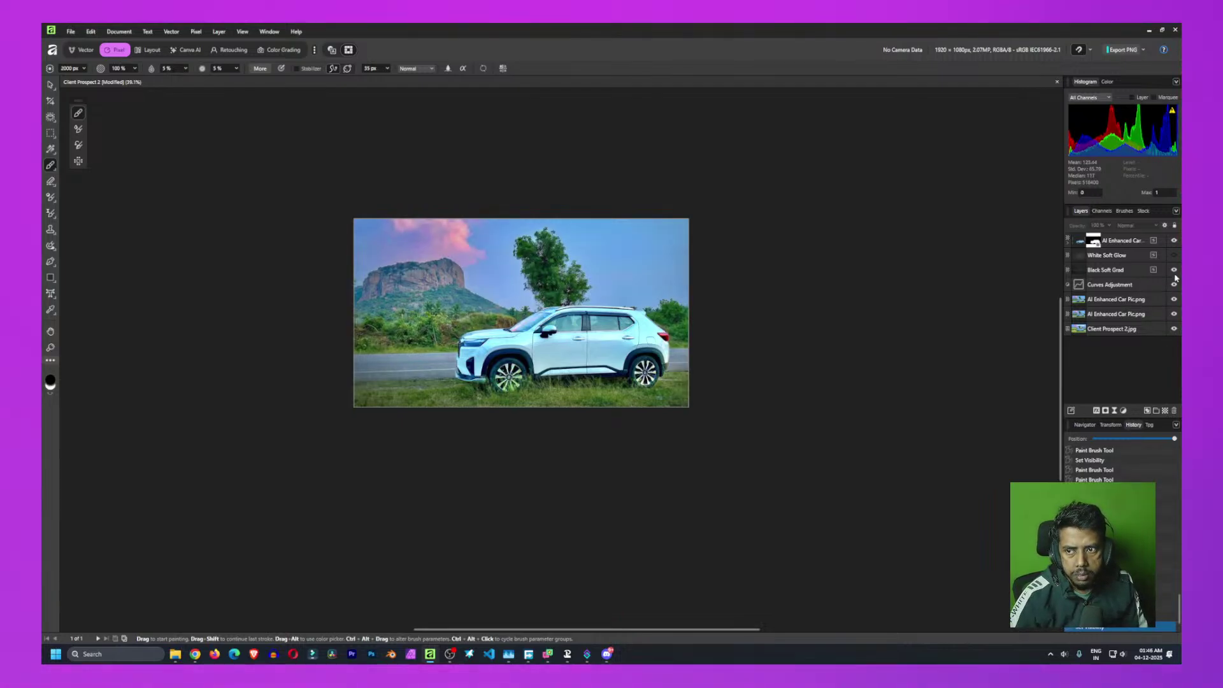
{"action": "left_click", "coordinate": [1176, 287]}
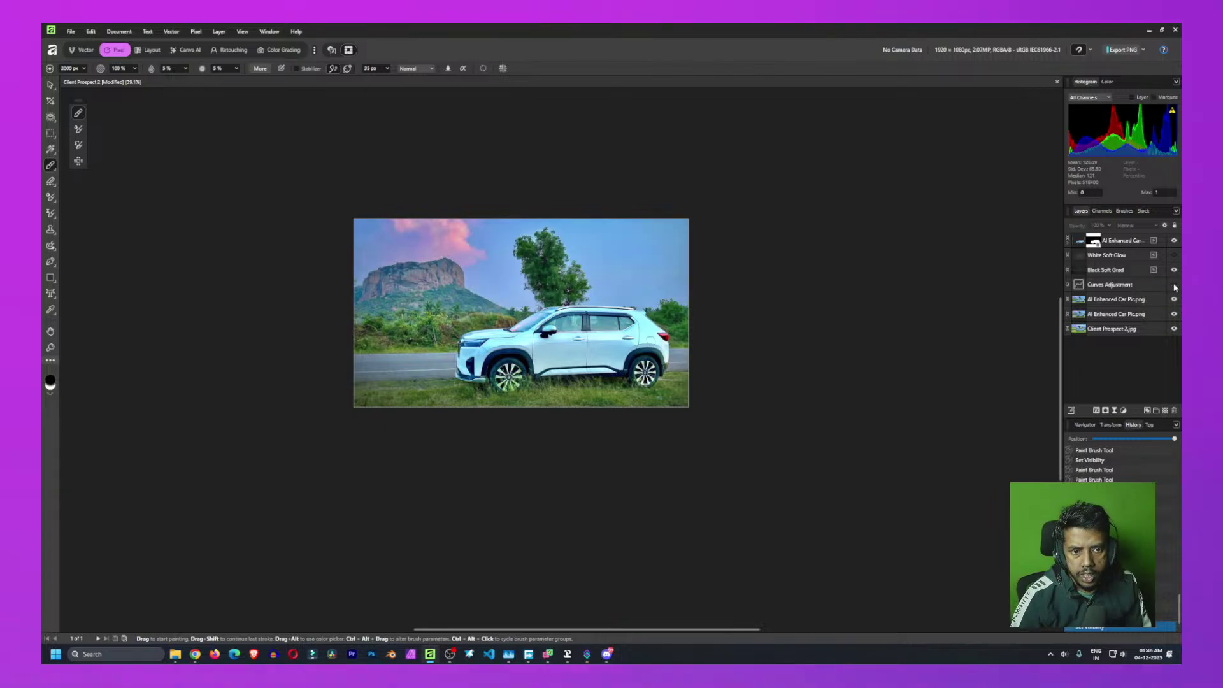
{"action": "left_click", "coordinate": [1175, 288]}
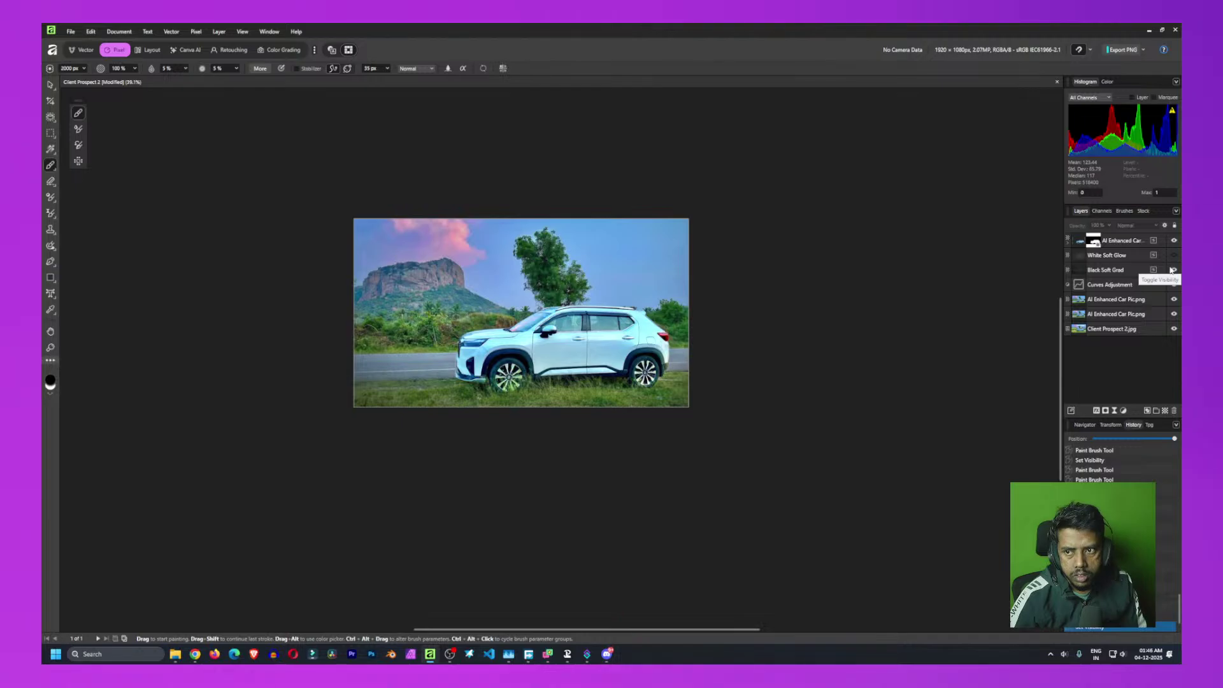
{"action": "left_click", "coordinate": [1173, 269]}
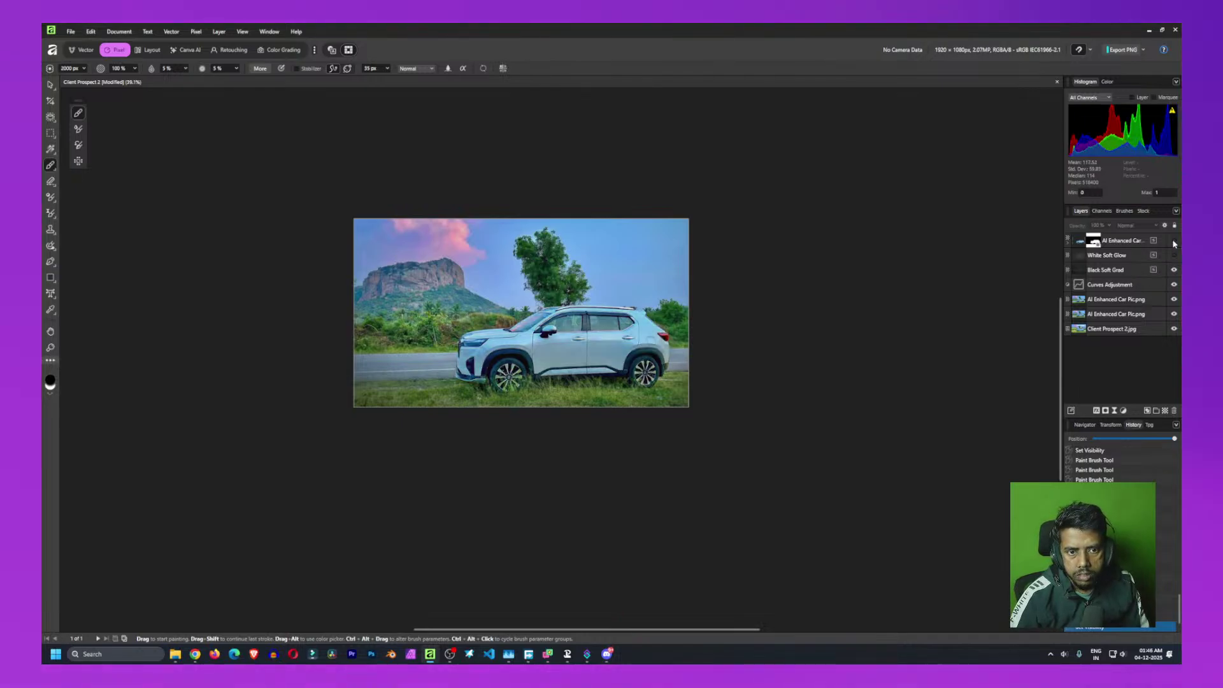
{"action": "left_click", "coordinate": [1174, 241]}
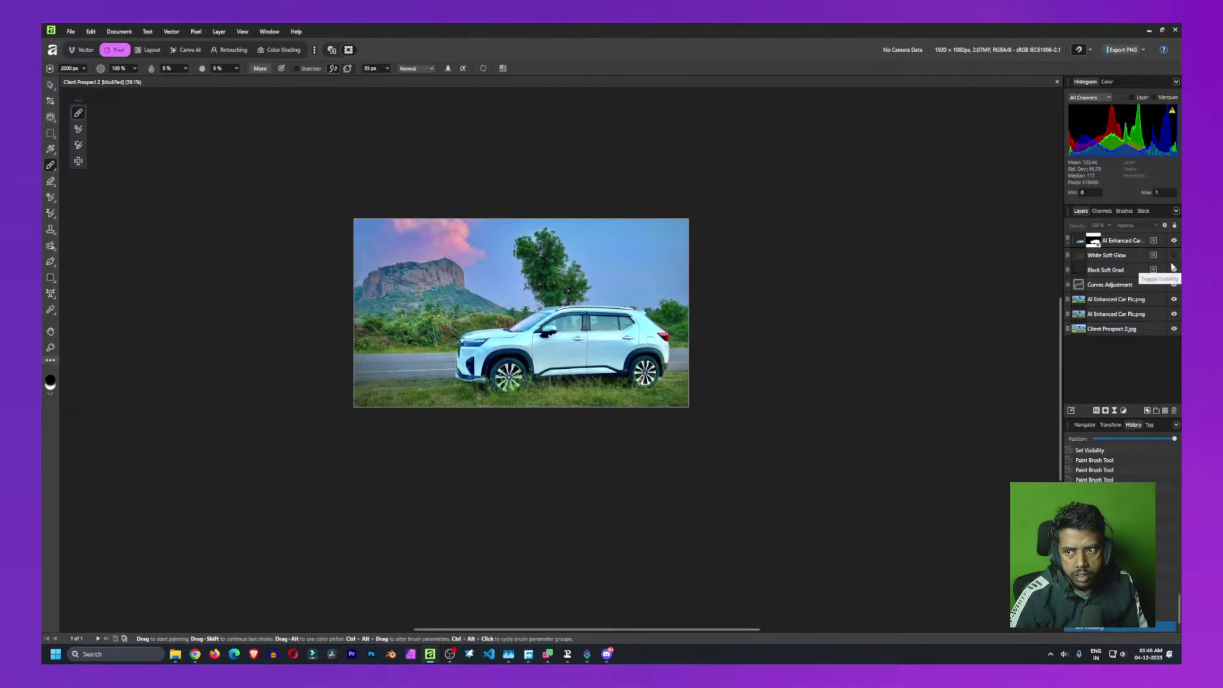
{"action": "left_click", "coordinate": [1175, 257]}
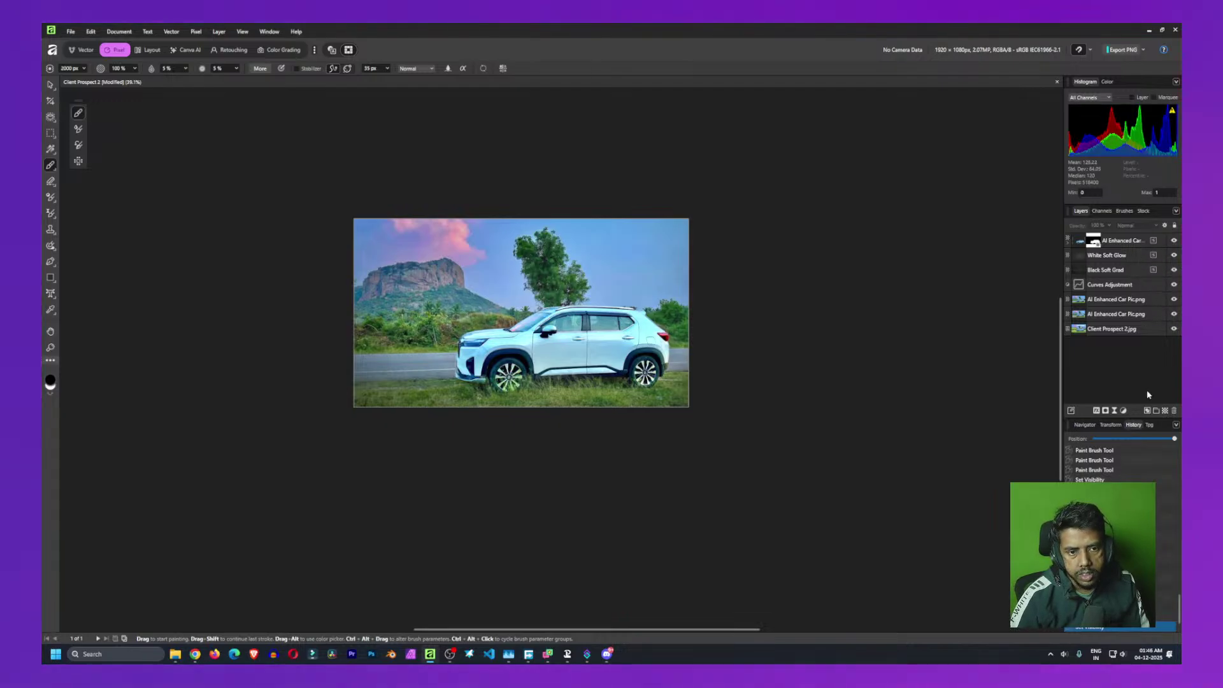
Hide the layers one by one from the masked car down to the Curves adjustment, and show them again to compare before and after
{"action": "left_click", "coordinate": [1173, 242]}
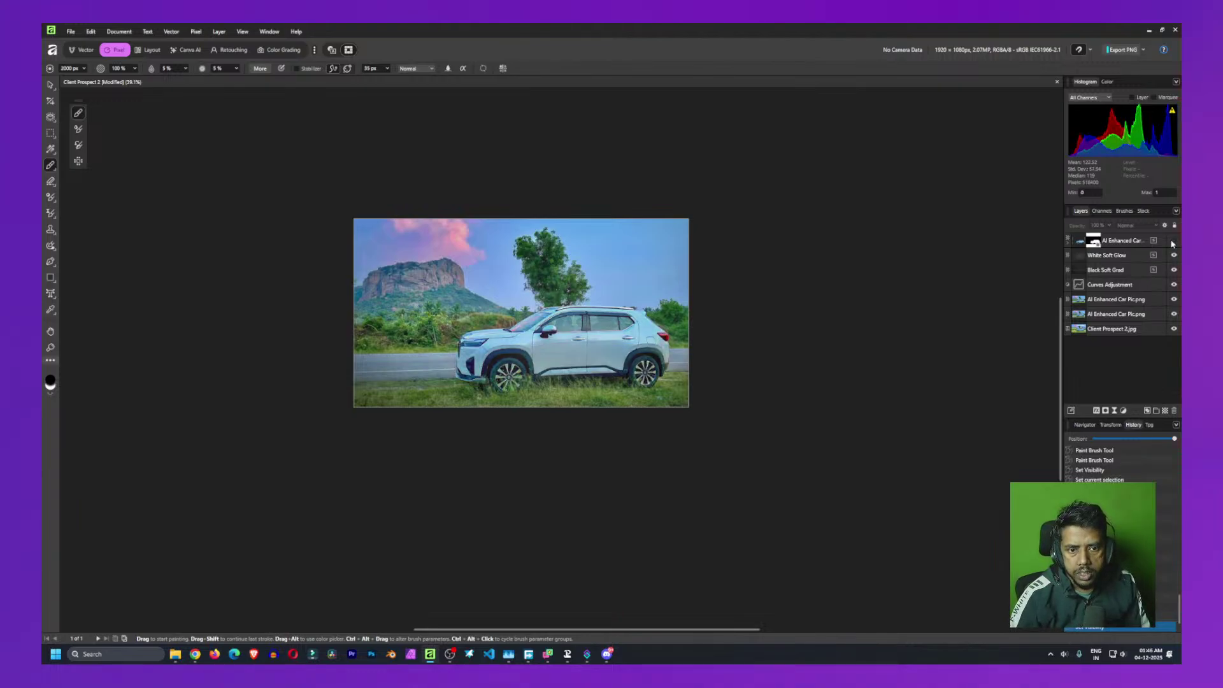
{"action": "left_click", "coordinate": [1174, 256]}
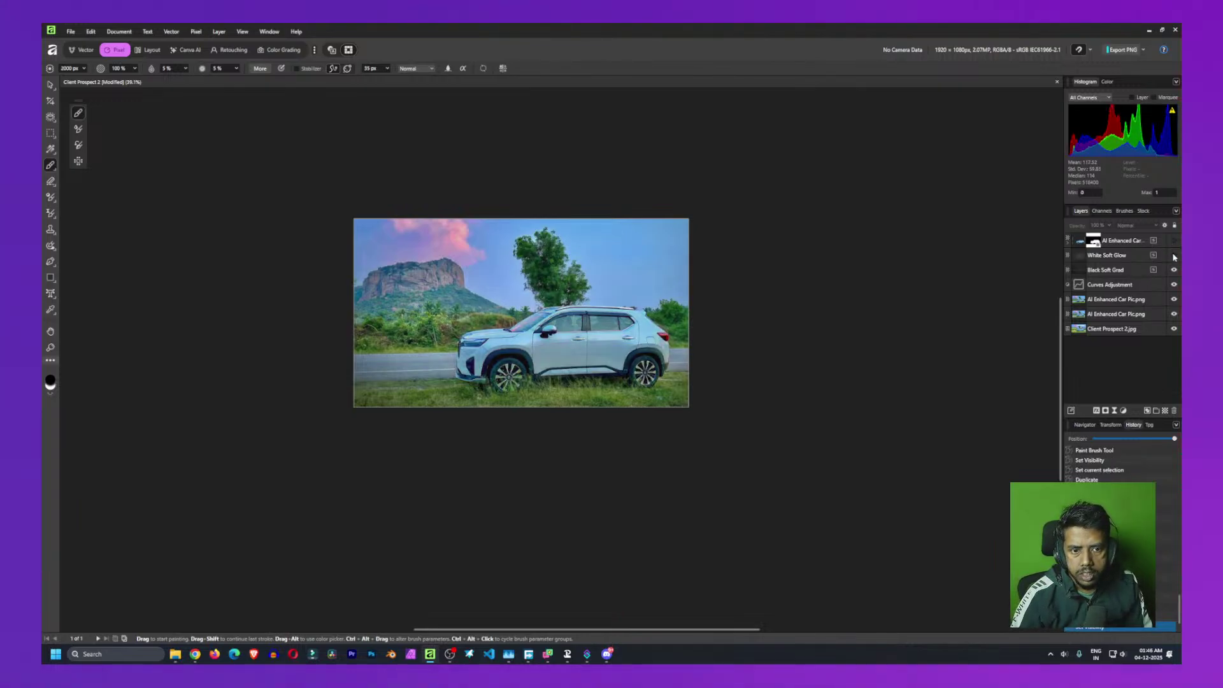
{"action": "left_click", "coordinate": [1175, 271]}
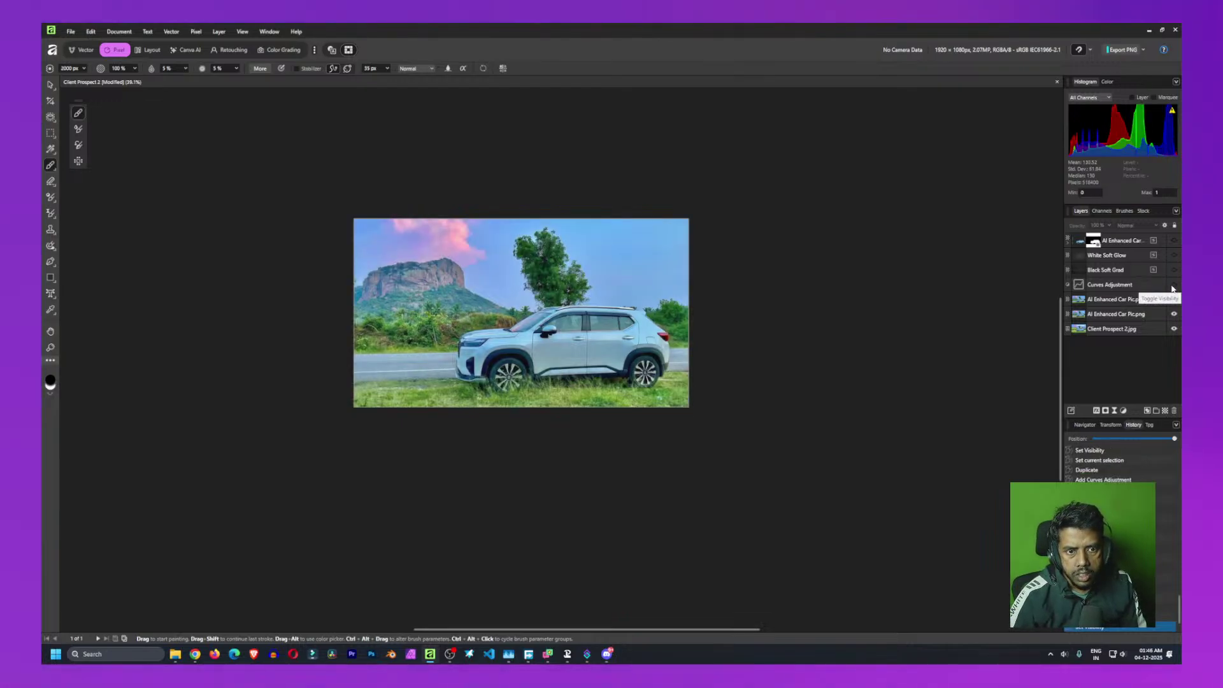
{"action": "left_click", "coordinate": [1172, 286]}
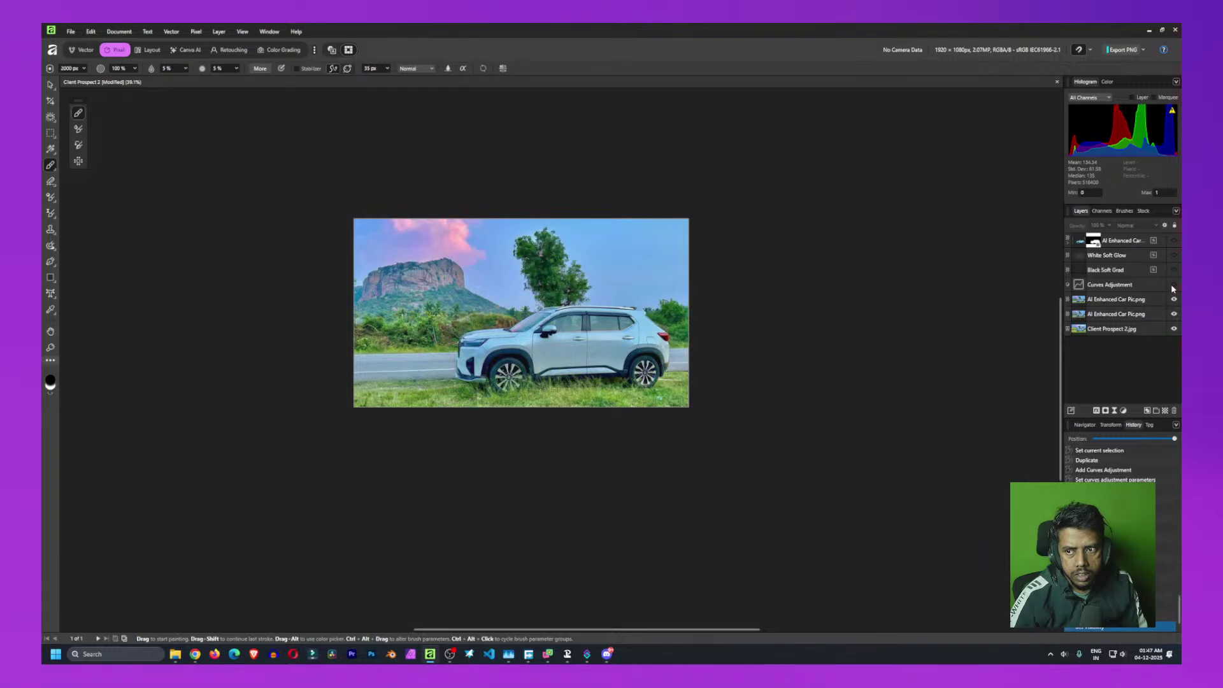
{"action": "left_click", "coordinate": [1173, 270]}
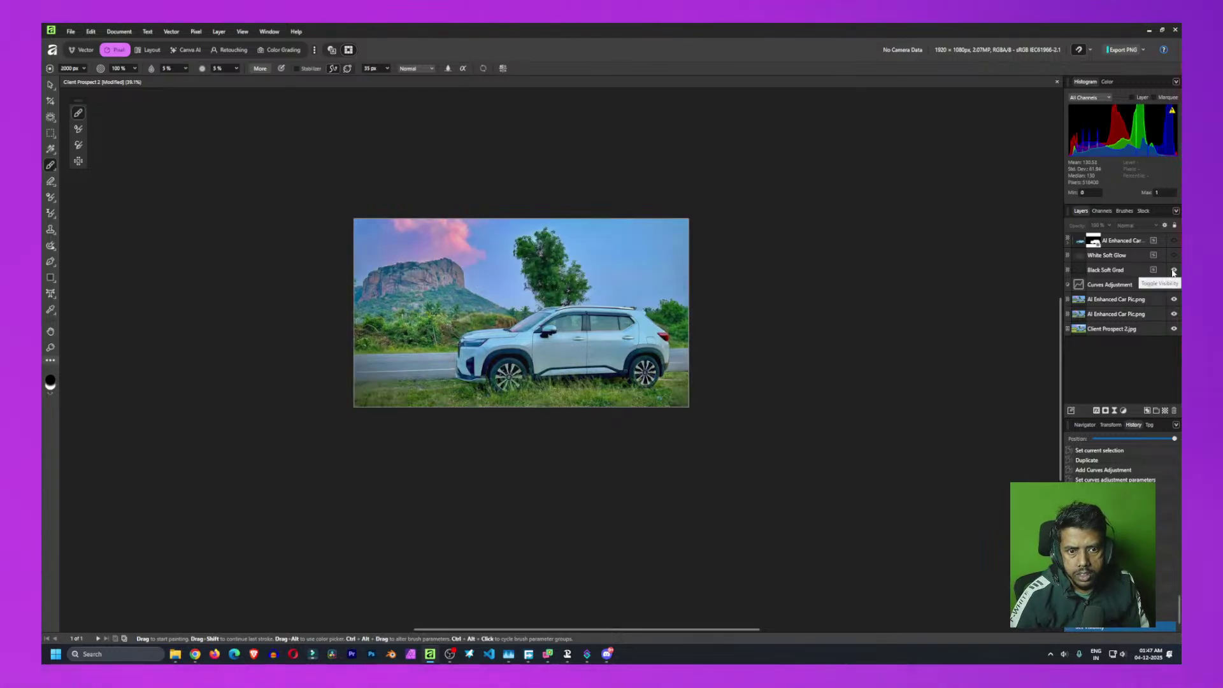
{"action": "left_click", "coordinate": [1174, 255]}
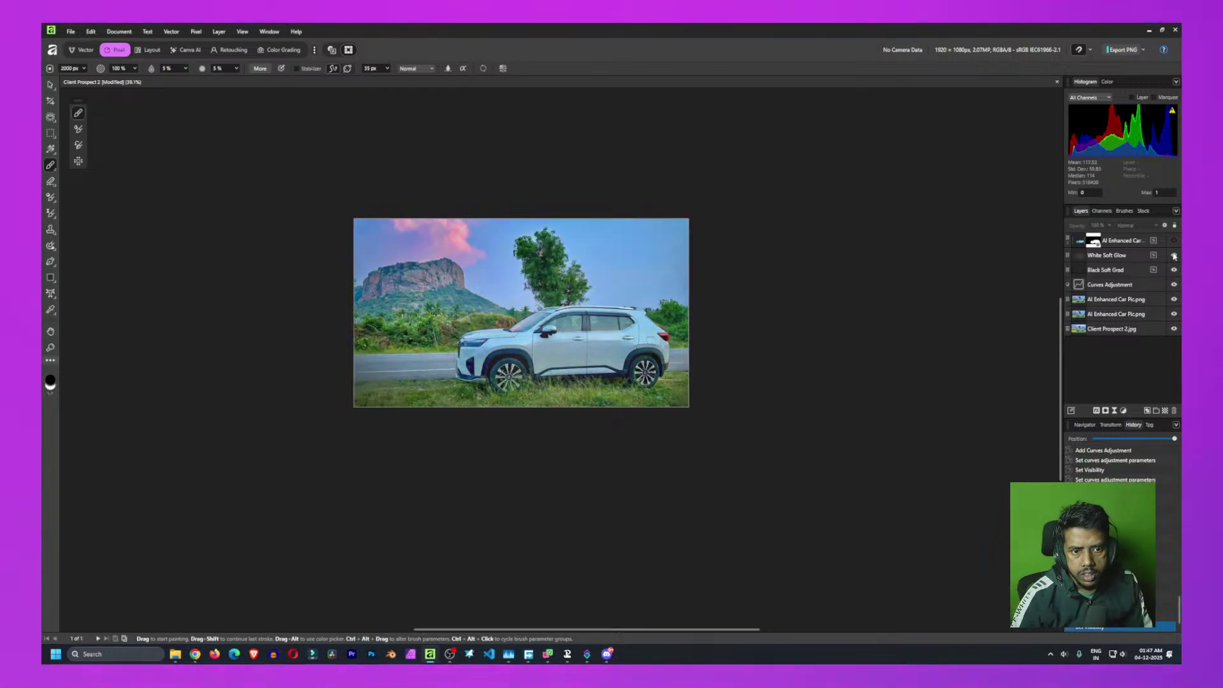
{"action": "left_click", "coordinate": [1175, 241]}
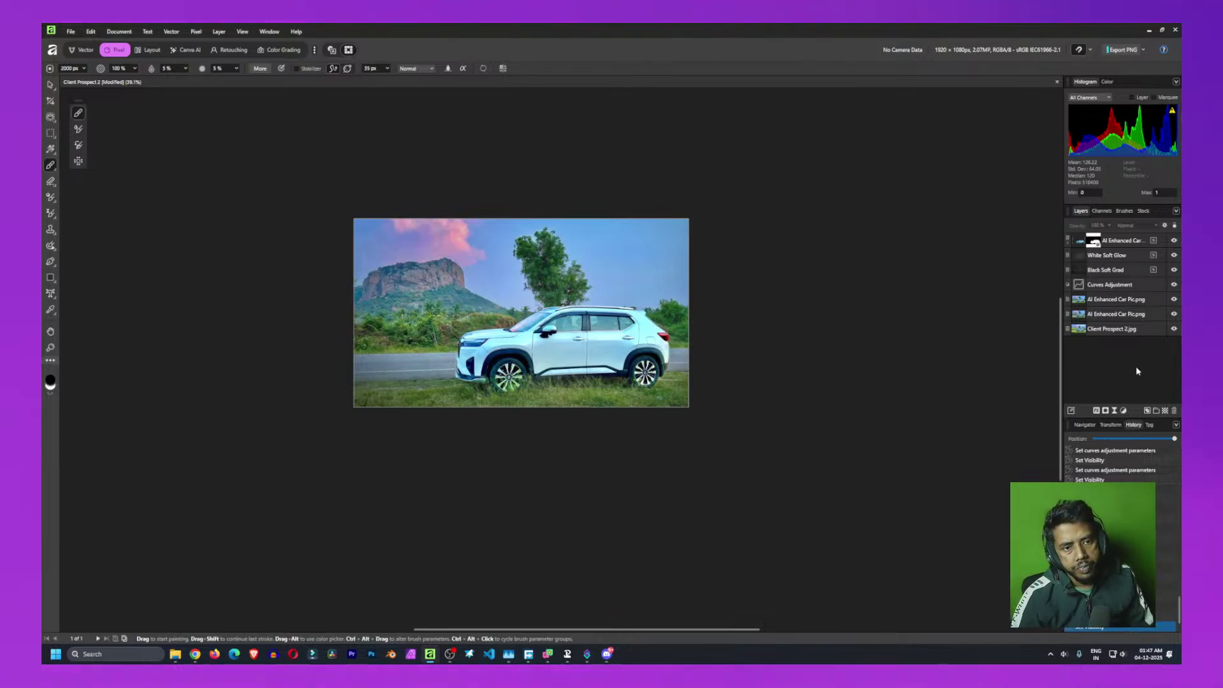
Add the art text "ELEVATE" over the mountain area and set its fill to white
{"action": "left_click", "coordinate": [53, 296]}
{"action": "left_click", "coordinate": [458, 270]}
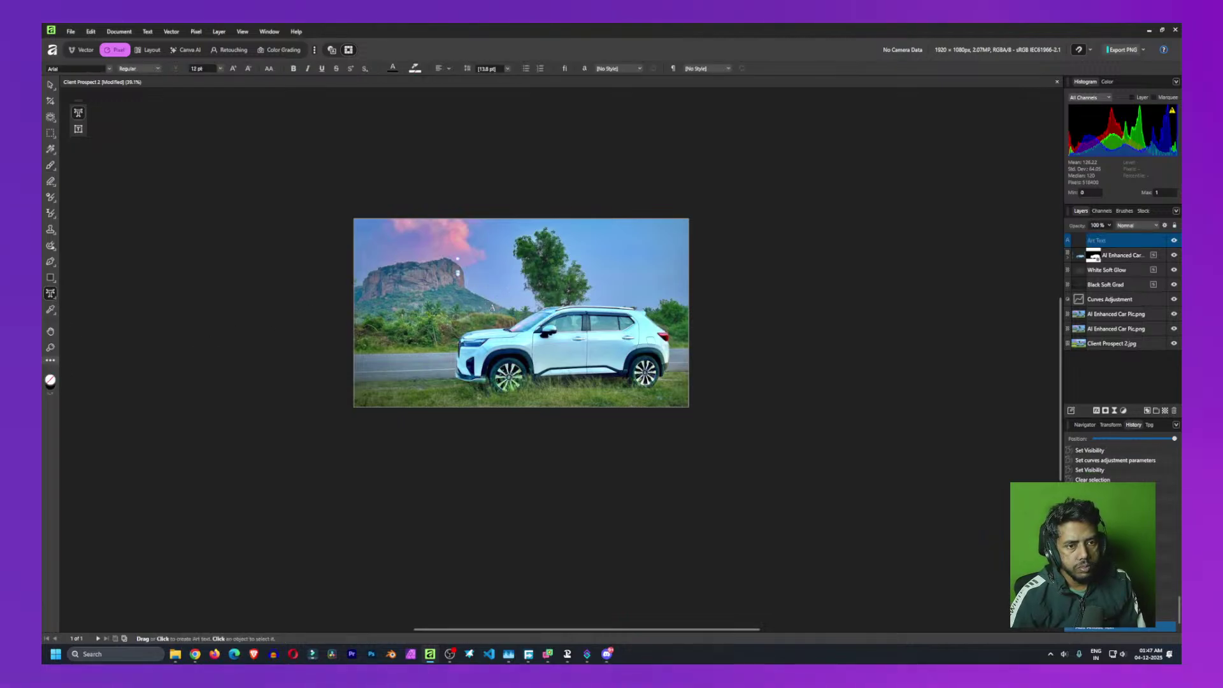
{"action": "type", "text": "I"}
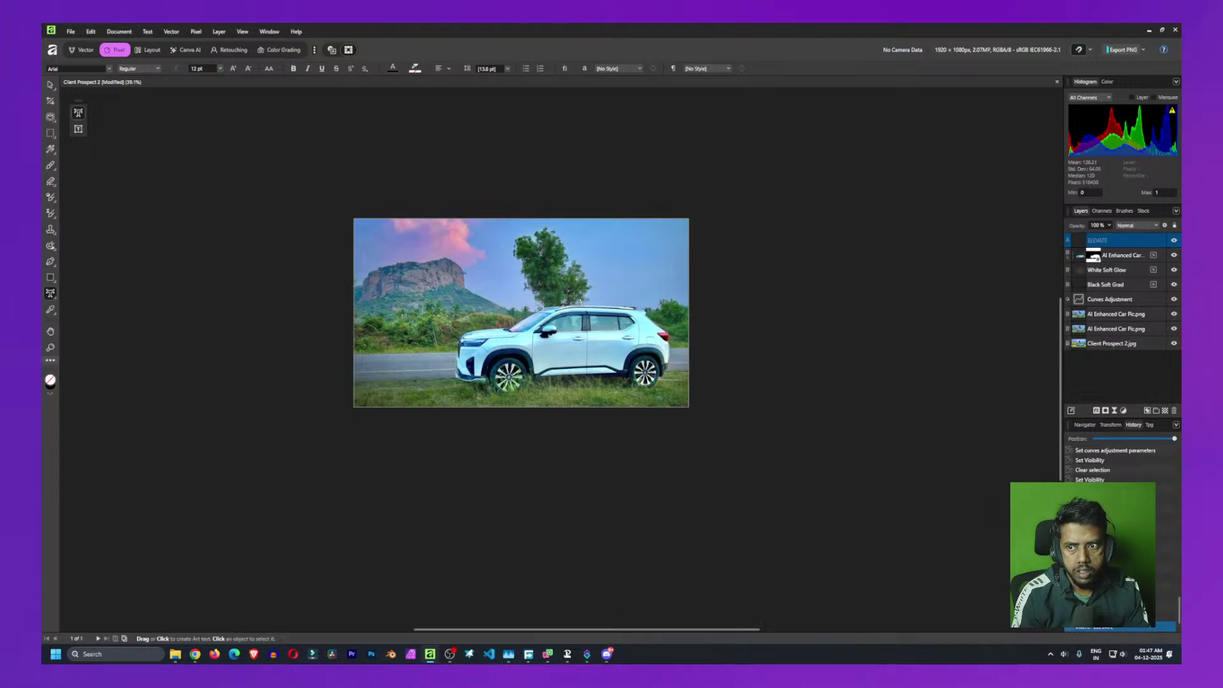
{"action": "key", "text": "ctrl+a"}
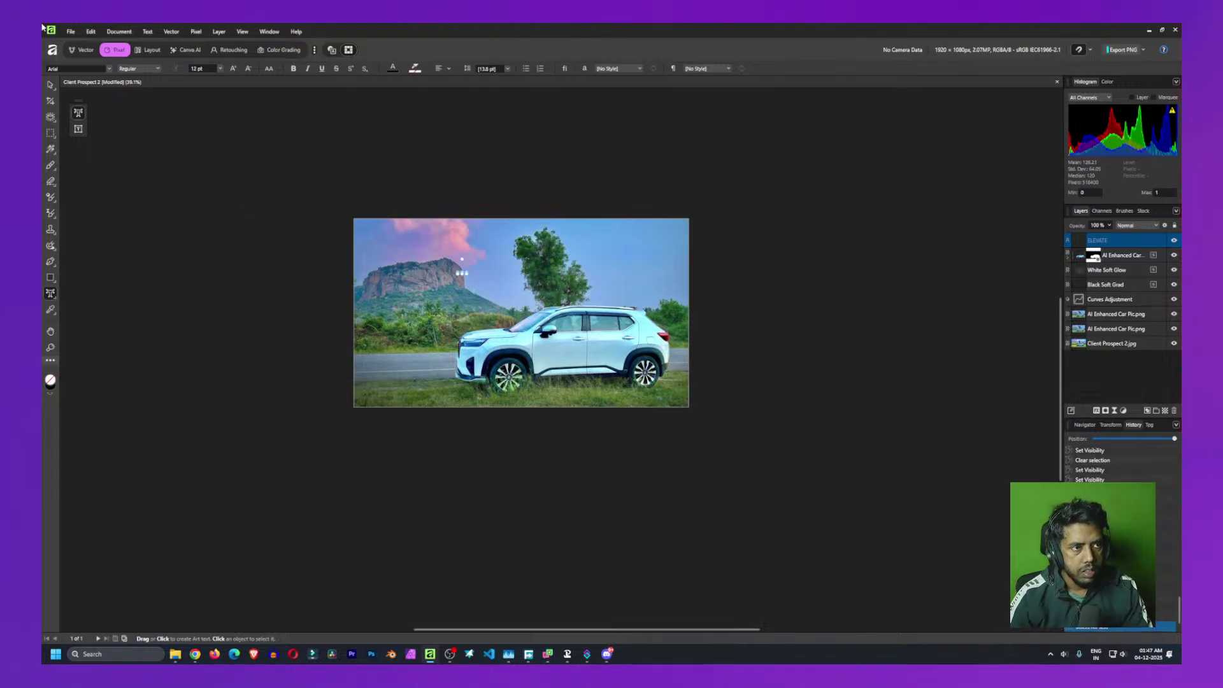
{"action": "left_click", "coordinate": [393, 68]}
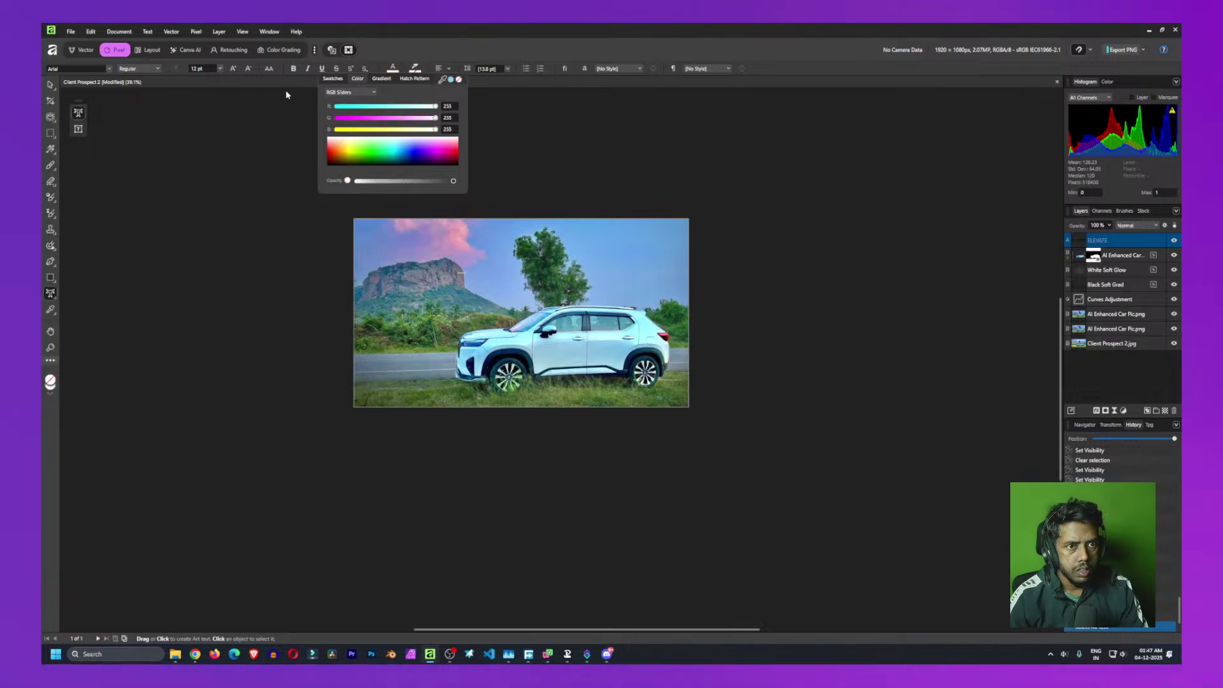
{"action": "left_click", "coordinate": [265, 96]}
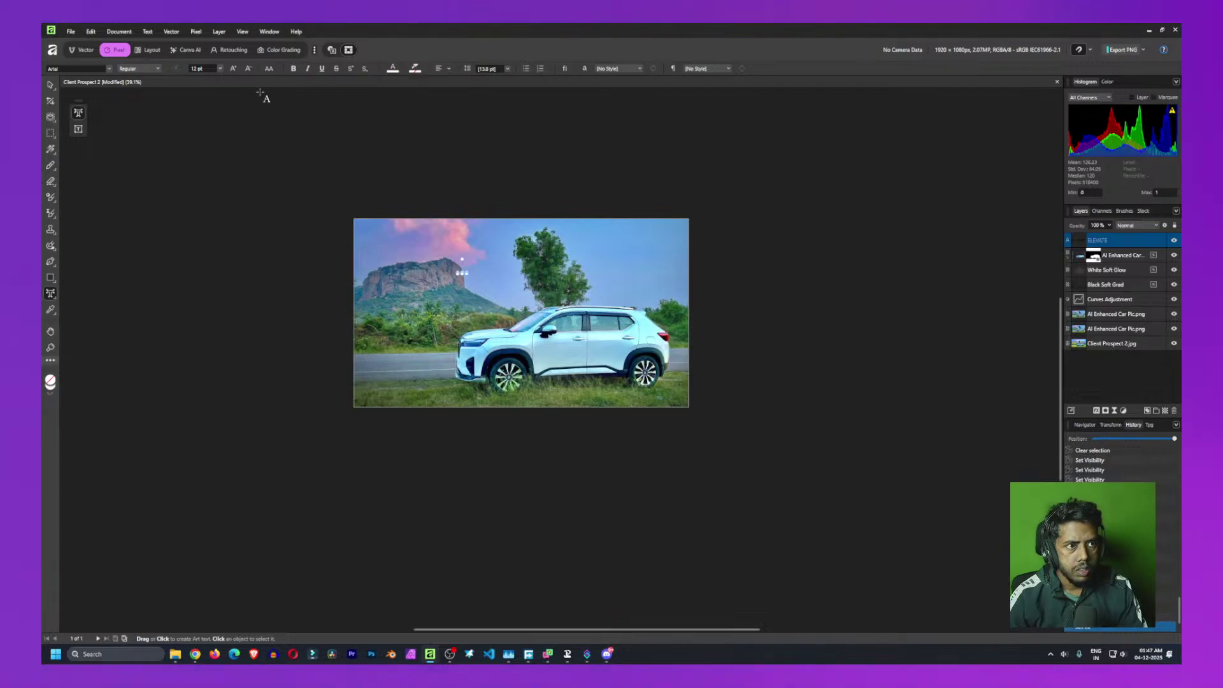
Set the ELEVATE text's font size to 288 pt
{"action": "left_click", "coordinate": [106, 69]}
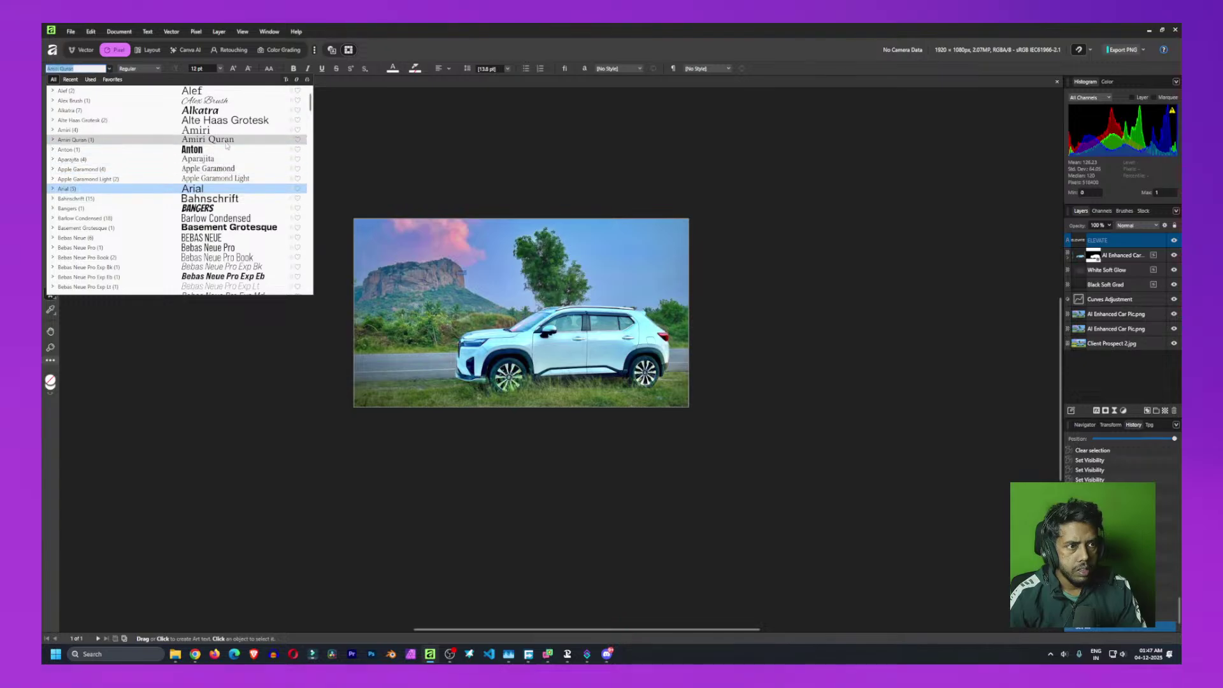
{"action": "left_click", "coordinate": [213, 70]}
{"action": "left_click", "coordinate": [217, 69]}
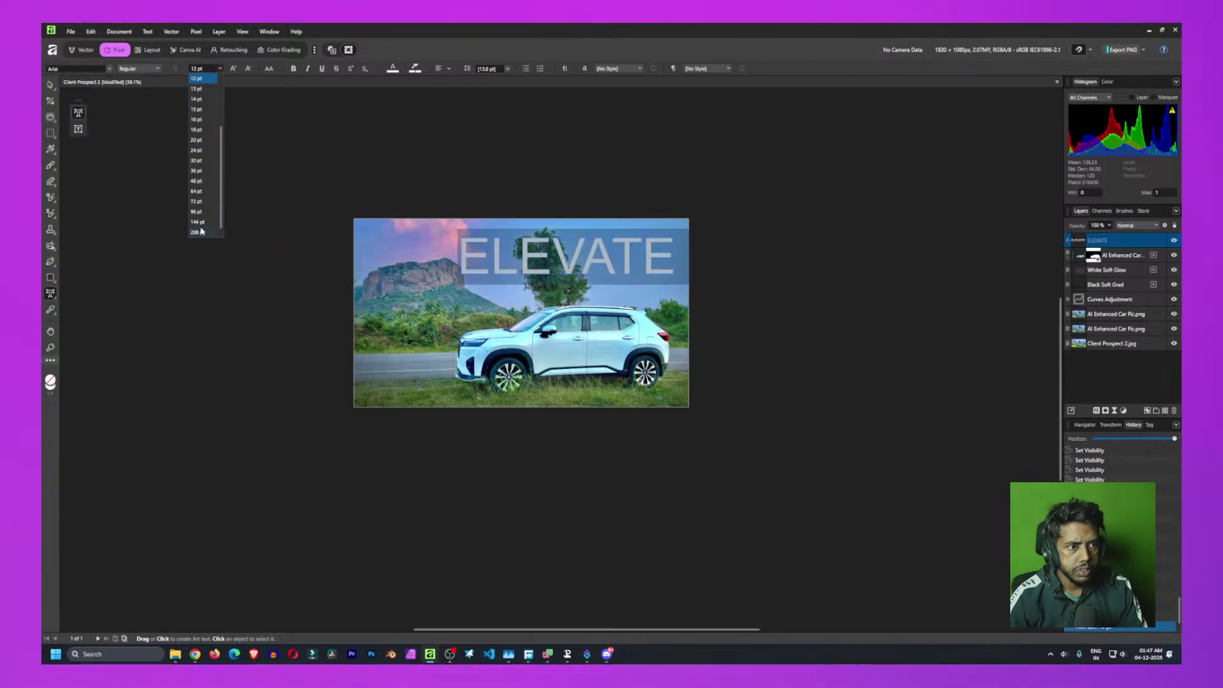
{"action": "left_click", "coordinate": [202, 233]}
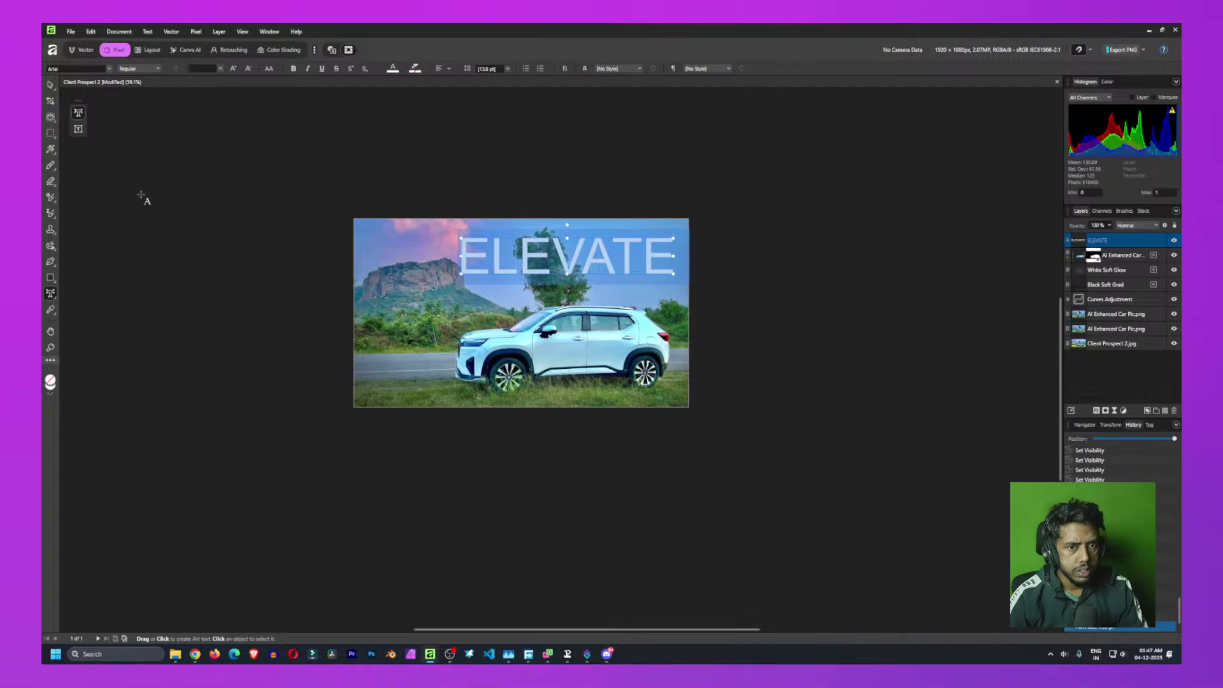
Preview the installed fonts on the ELEVATE text, set it to Fashion Fetish Heavy, and deselect it
{"action": "left_click", "coordinate": [112, 69]}
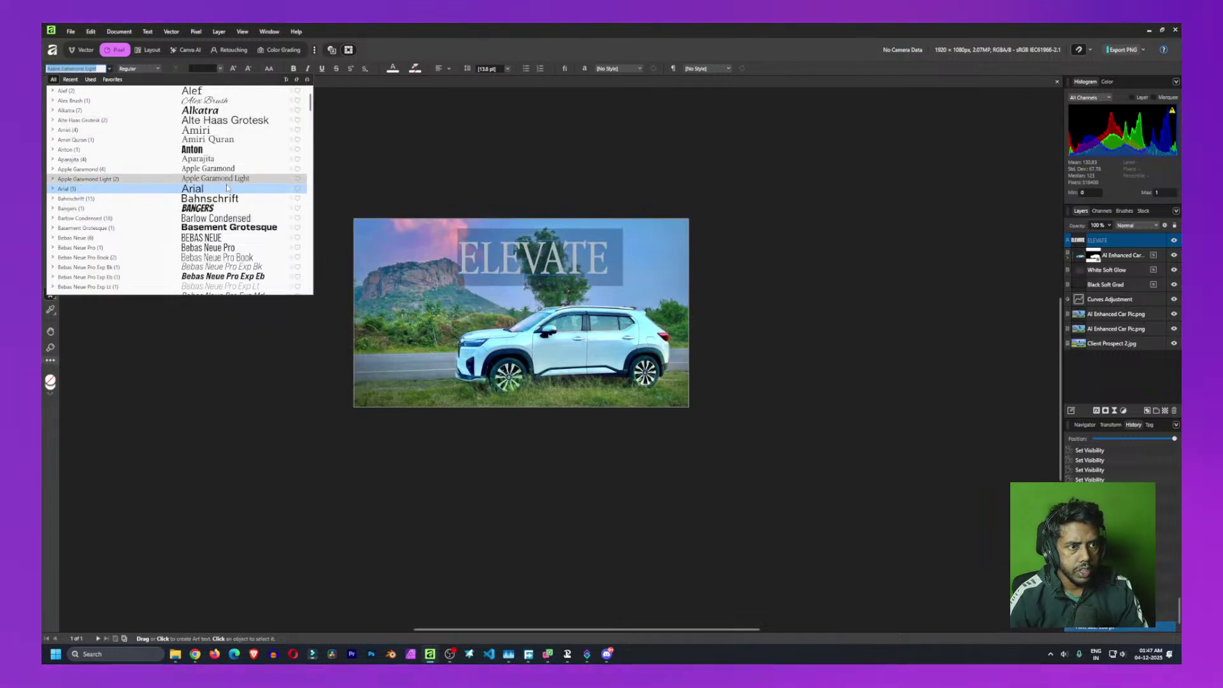
{"action": "scroll", "coordinate": [227, 227], "scroll_direction": "down", "scroll_amount": 2}
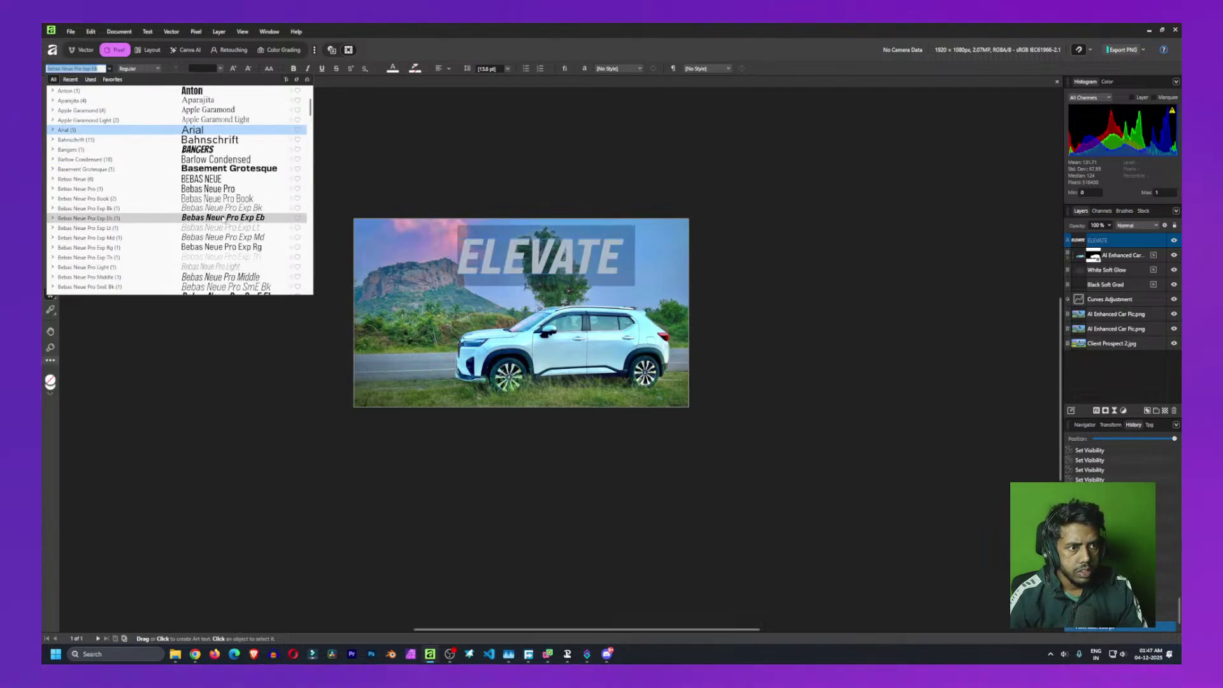
{"action": "scroll", "coordinate": [213, 181], "scroll_direction": "down", "scroll_amount": 4}
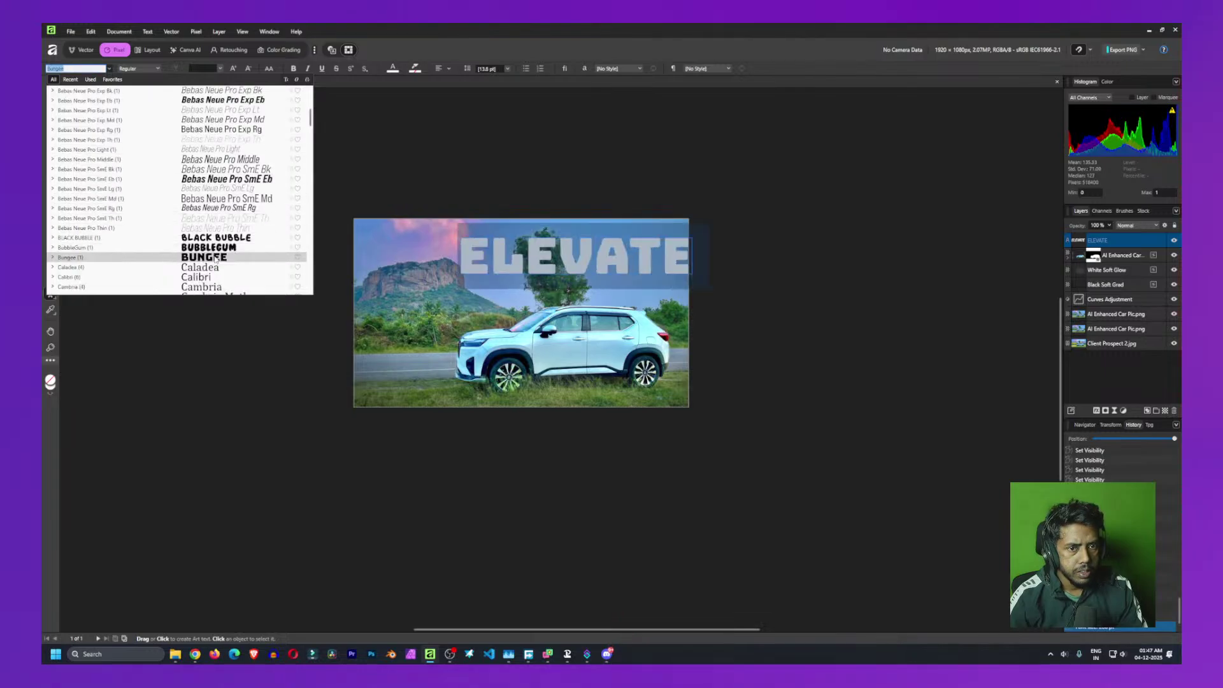
{"action": "scroll", "coordinate": [215, 258], "scroll_direction": "down", "scroll_amount": 6}
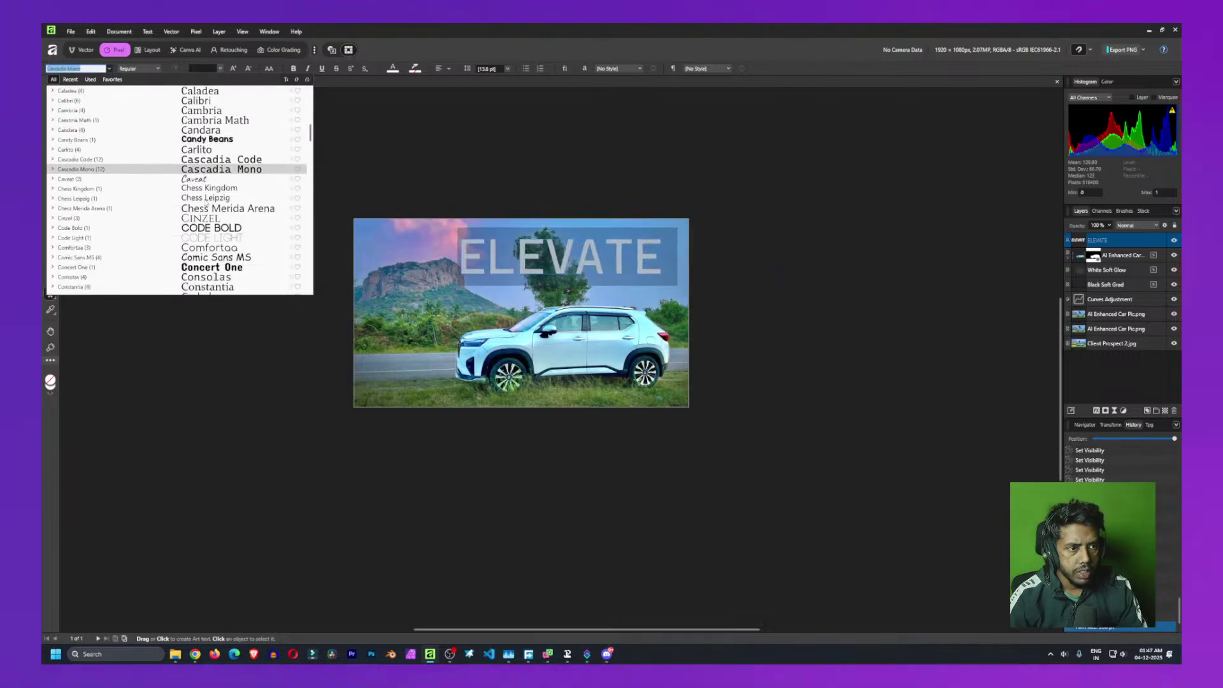
{"action": "scroll", "coordinate": [212, 268], "scroll_direction": "down", "scroll_amount": 6}
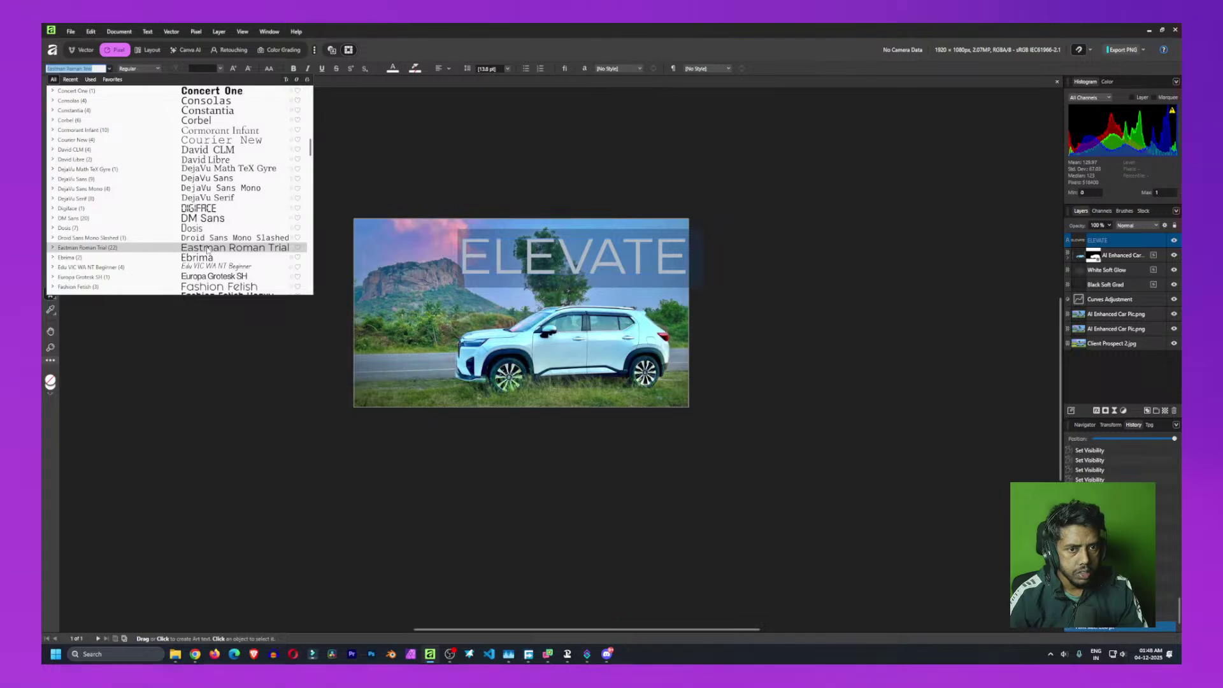
{"action": "scroll", "coordinate": [208, 250], "scroll_direction": "down", "scroll_amount": 5}
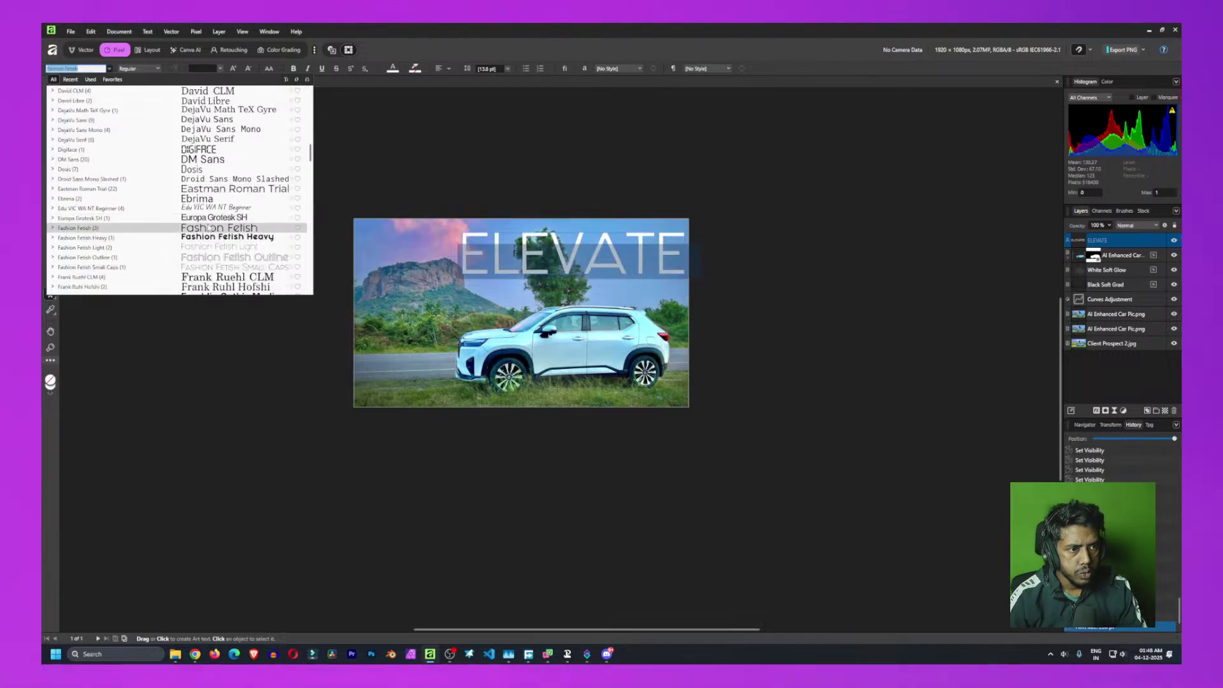
{"action": "scroll", "coordinate": [212, 236], "scroll_direction": "down", "scroll_amount": 3}
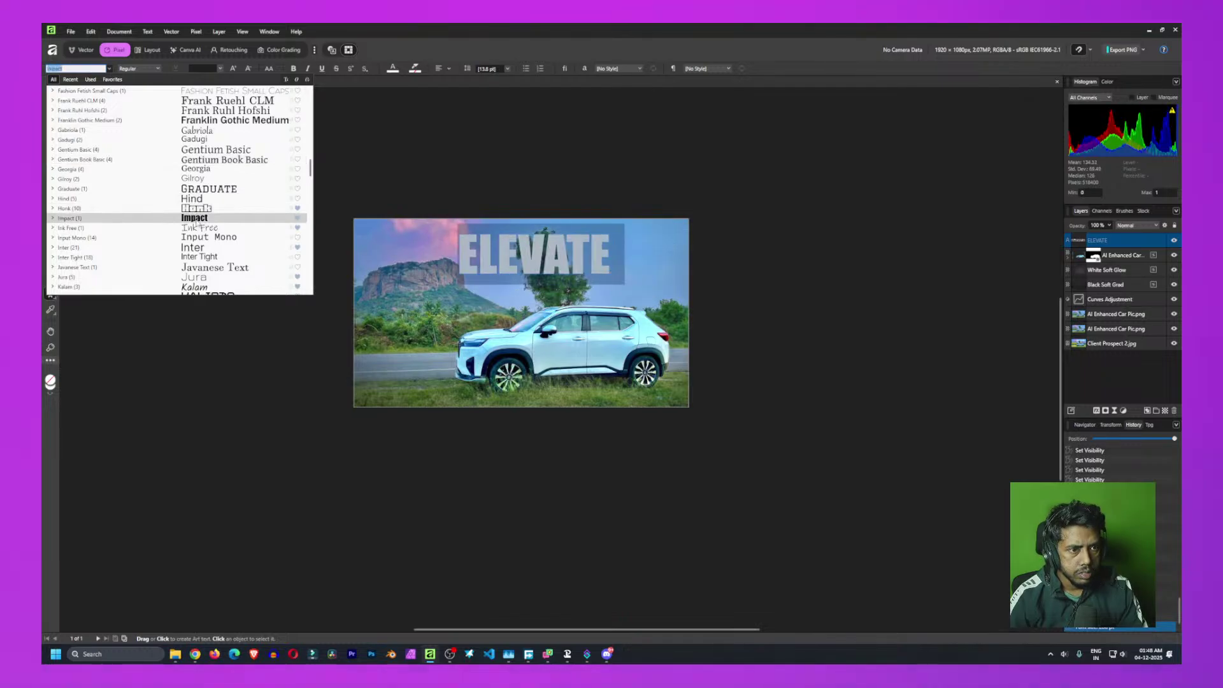
{"action": "scroll", "coordinate": [199, 232], "scroll_direction": "down", "scroll_amount": 2}
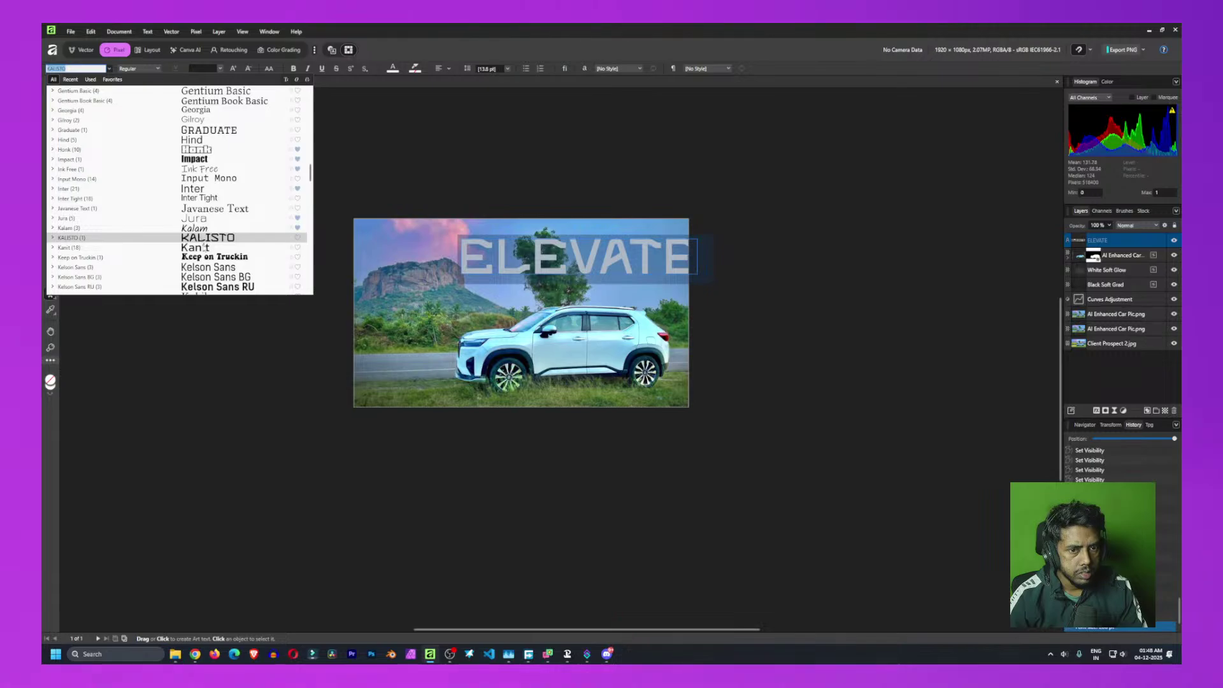
{"action": "scroll", "coordinate": [205, 246], "scroll_direction": "down", "scroll_amount": 3}
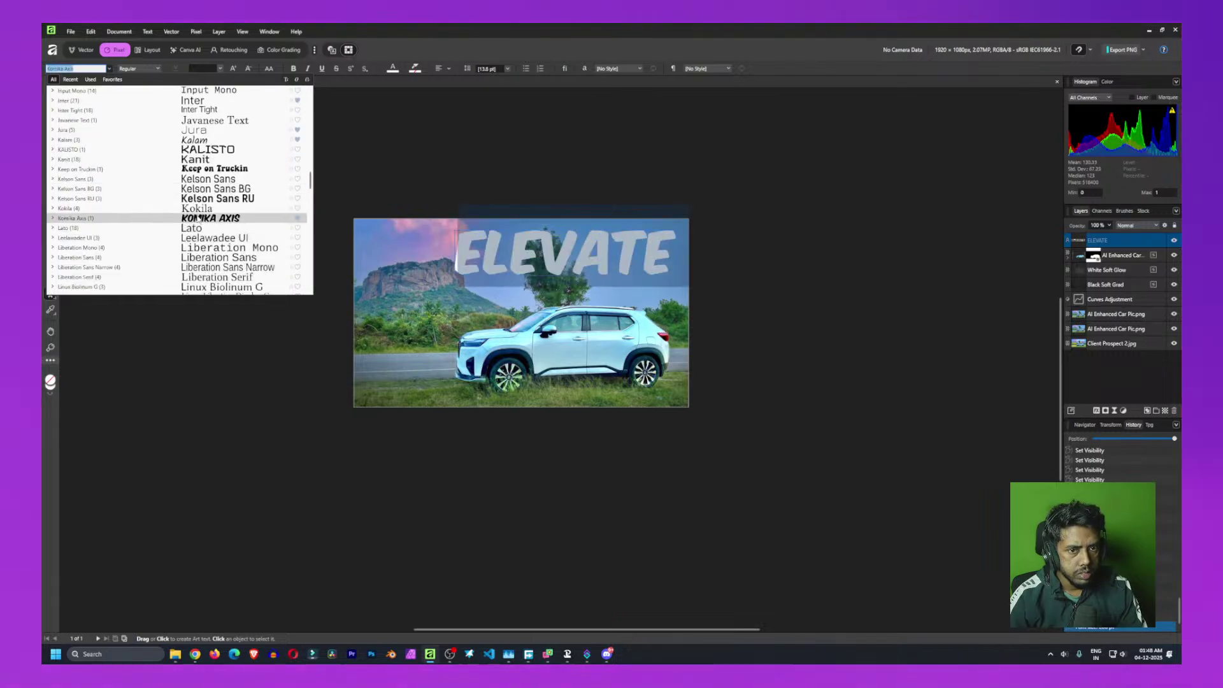
{"action": "scroll", "coordinate": [199, 219], "scroll_direction": "down", "scroll_amount": 12}
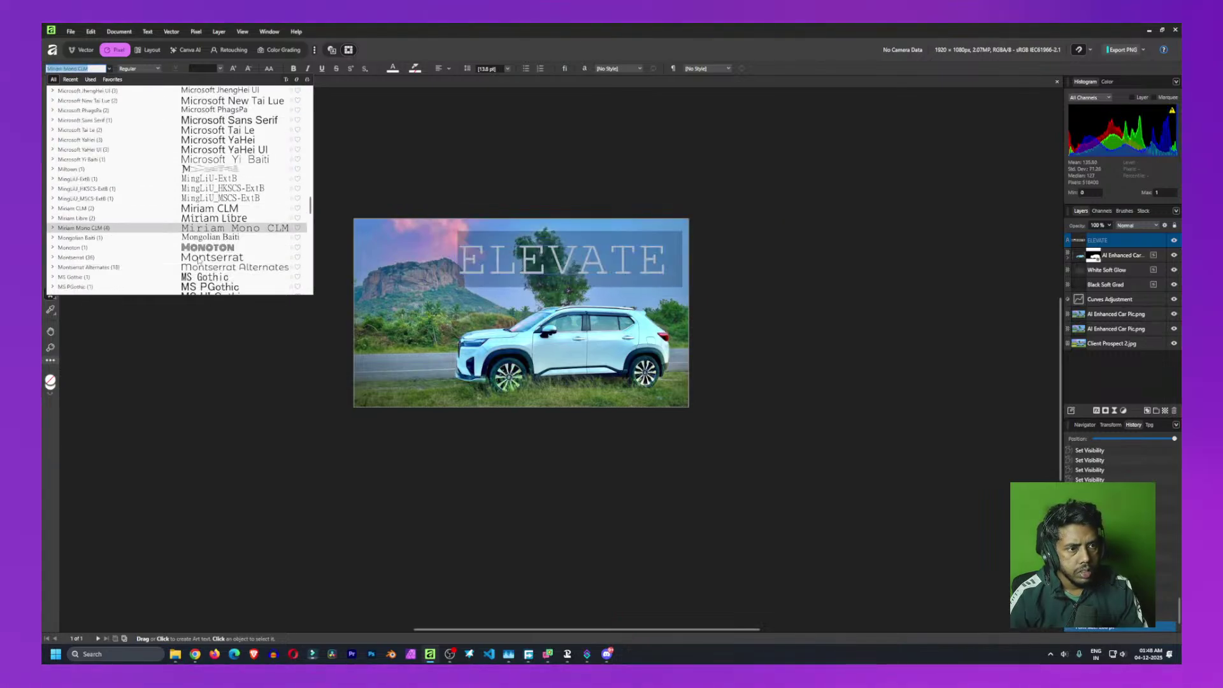
{"action": "scroll", "coordinate": [199, 254], "scroll_direction": "down", "scroll_amount": 12}
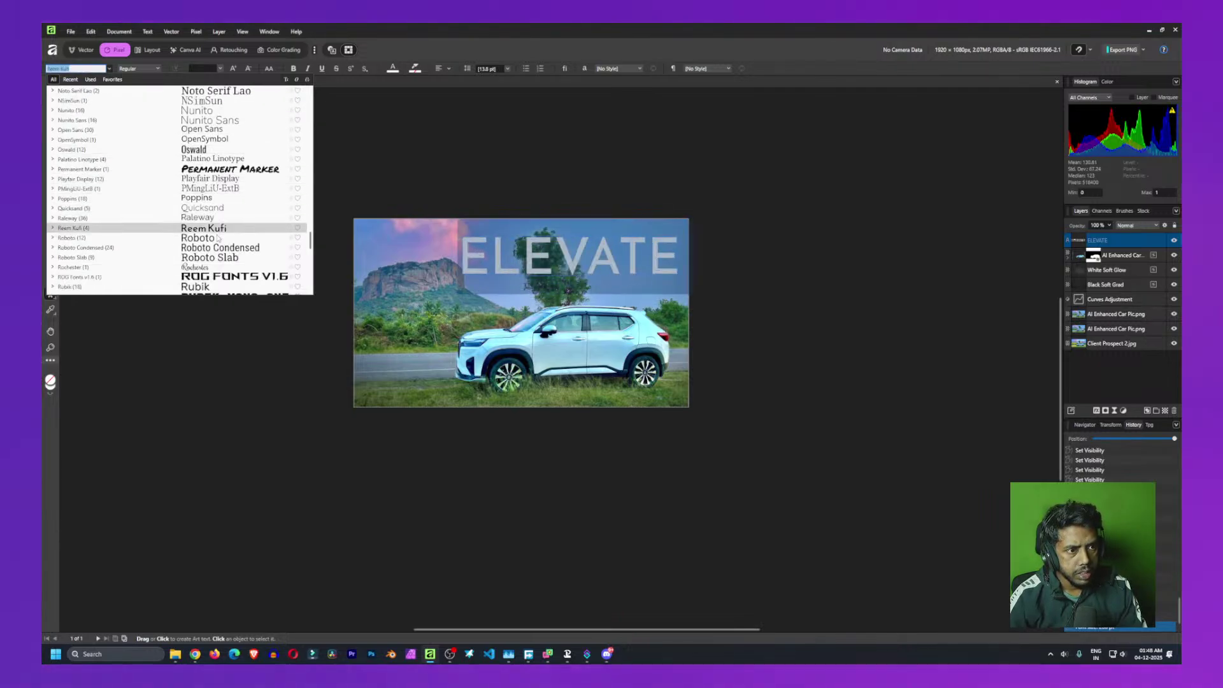
{"action": "scroll", "coordinate": [215, 191], "scroll_direction": "down", "scroll_amount": 2}
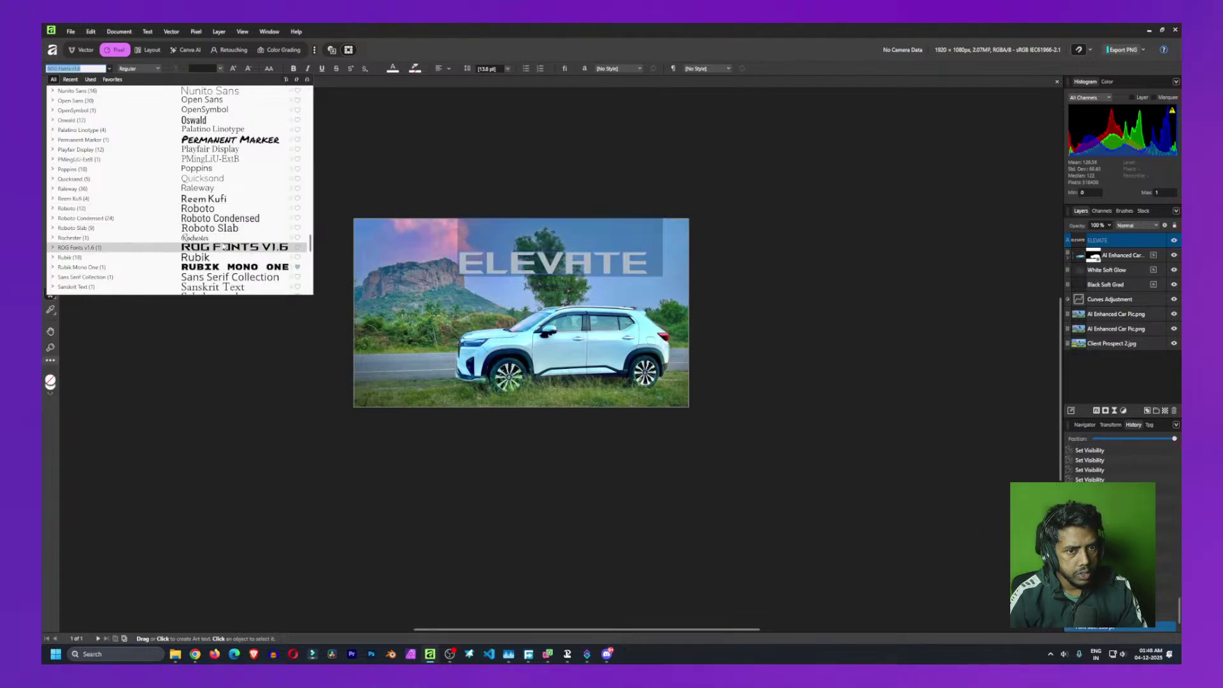
{"action": "scroll", "coordinate": [223, 249], "scroll_direction": "down", "scroll_amount": 4}
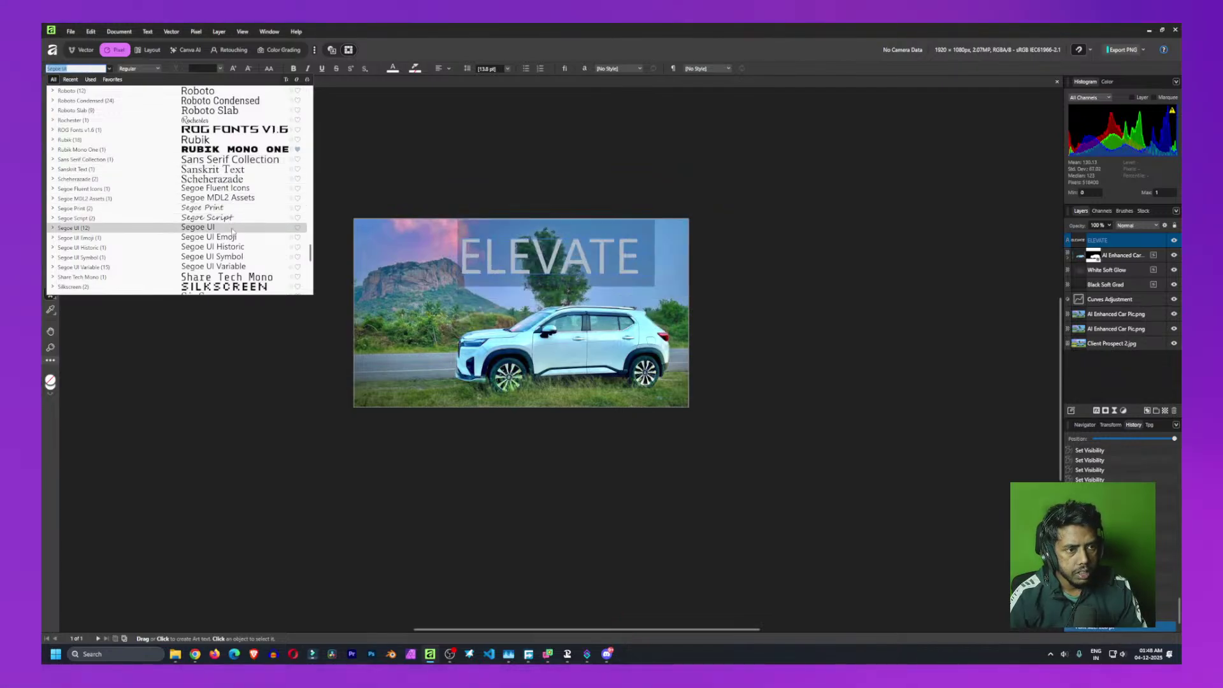
{"action": "scroll", "coordinate": [223, 245], "scroll_direction": "down", "scroll_amount": 3}
{"action": "scroll", "coordinate": [226, 212], "scroll_direction": "down", "scroll_amount": 2}
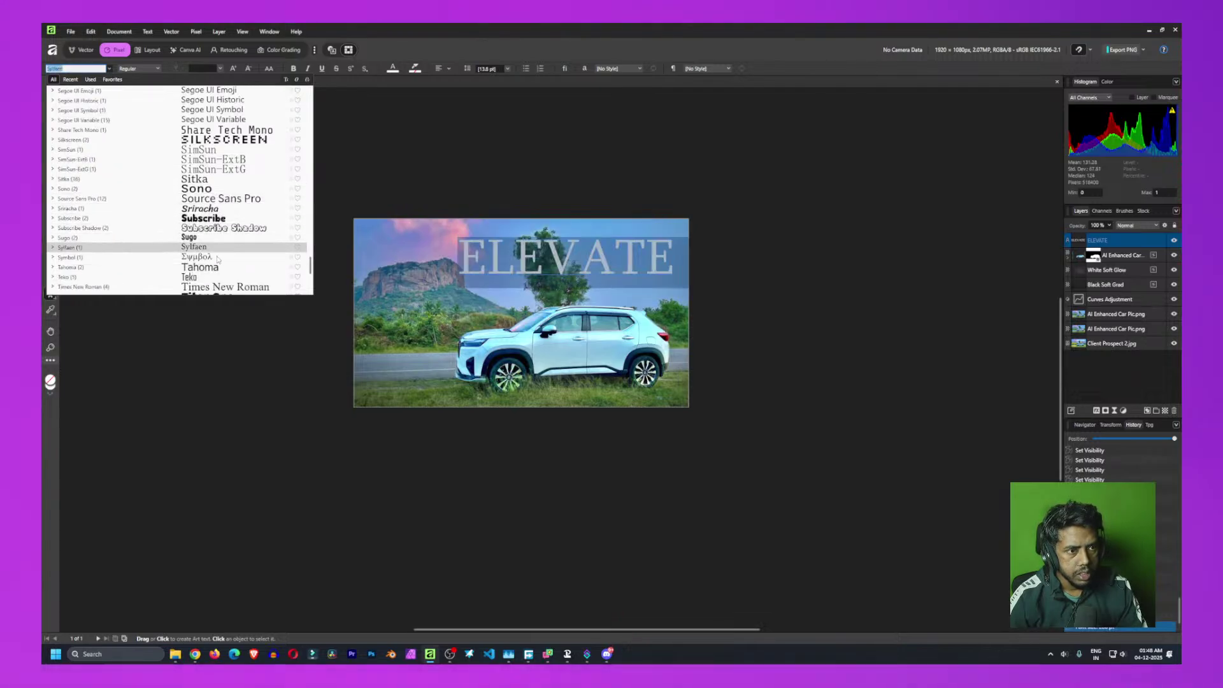
{"action": "scroll", "coordinate": [210, 267], "scroll_direction": "down", "scroll_amount": 5}
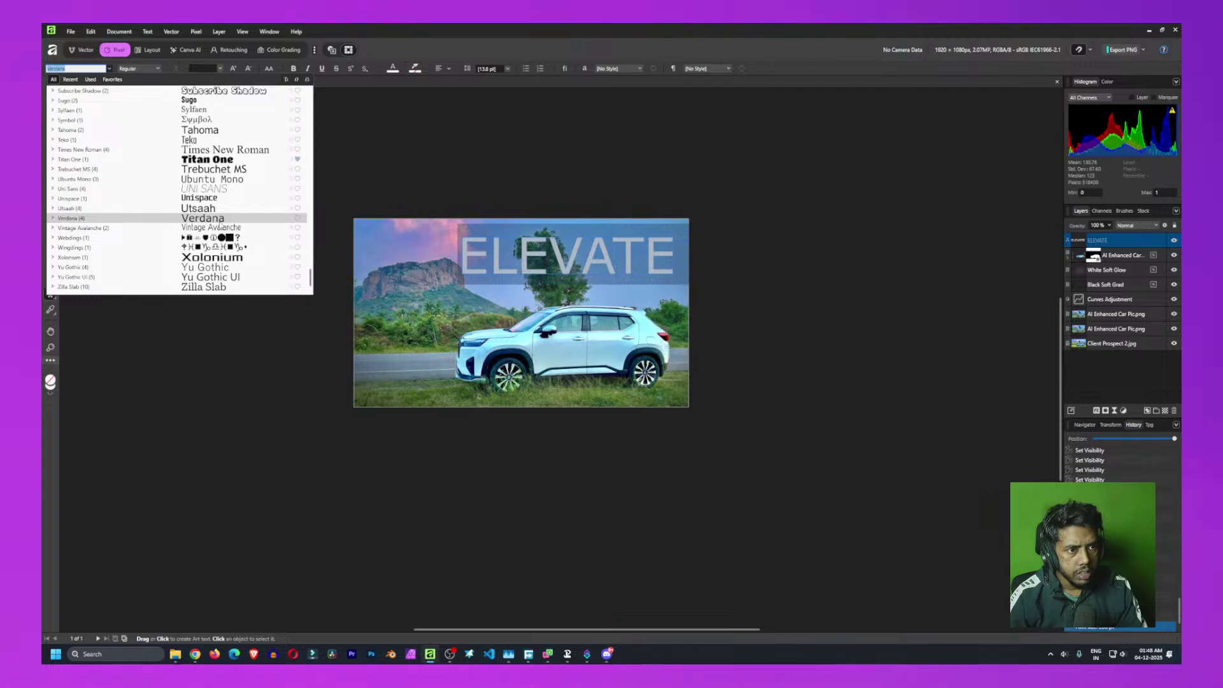
{"action": "scroll", "coordinate": [220, 226], "scroll_direction": "up", "scroll_amount": 20}
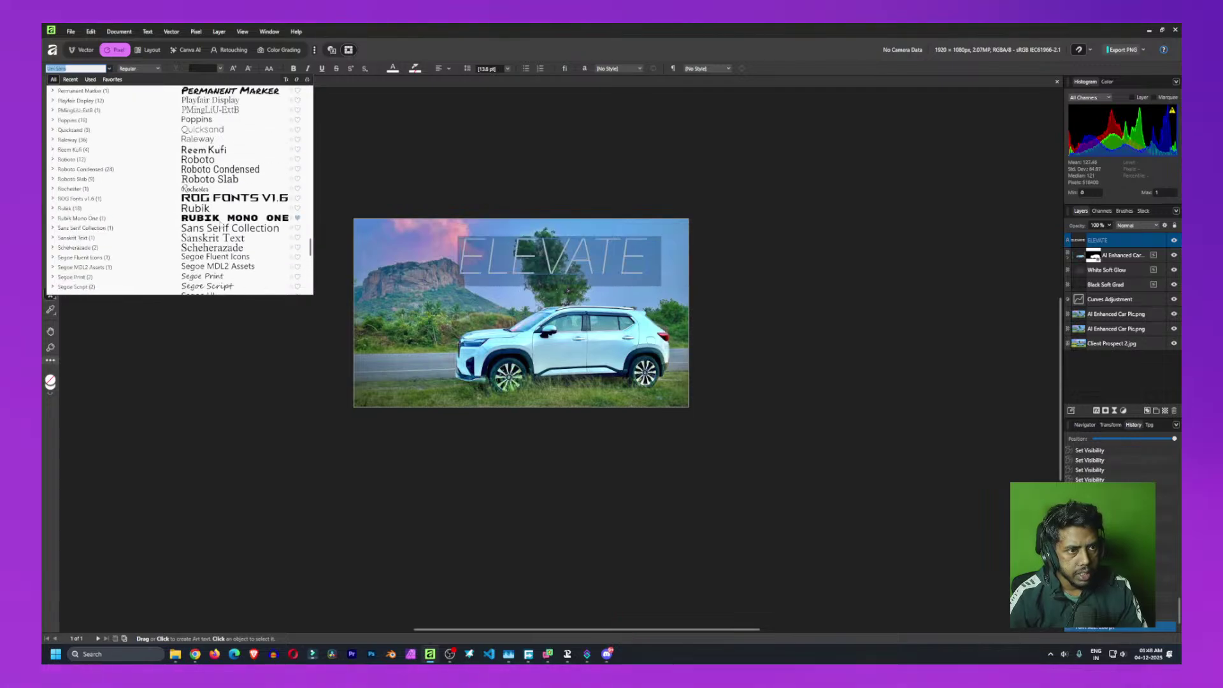
{"action": "scroll", "coordinate": [219, 226], "scroll_direction": "up", "scroll_amount": 15}
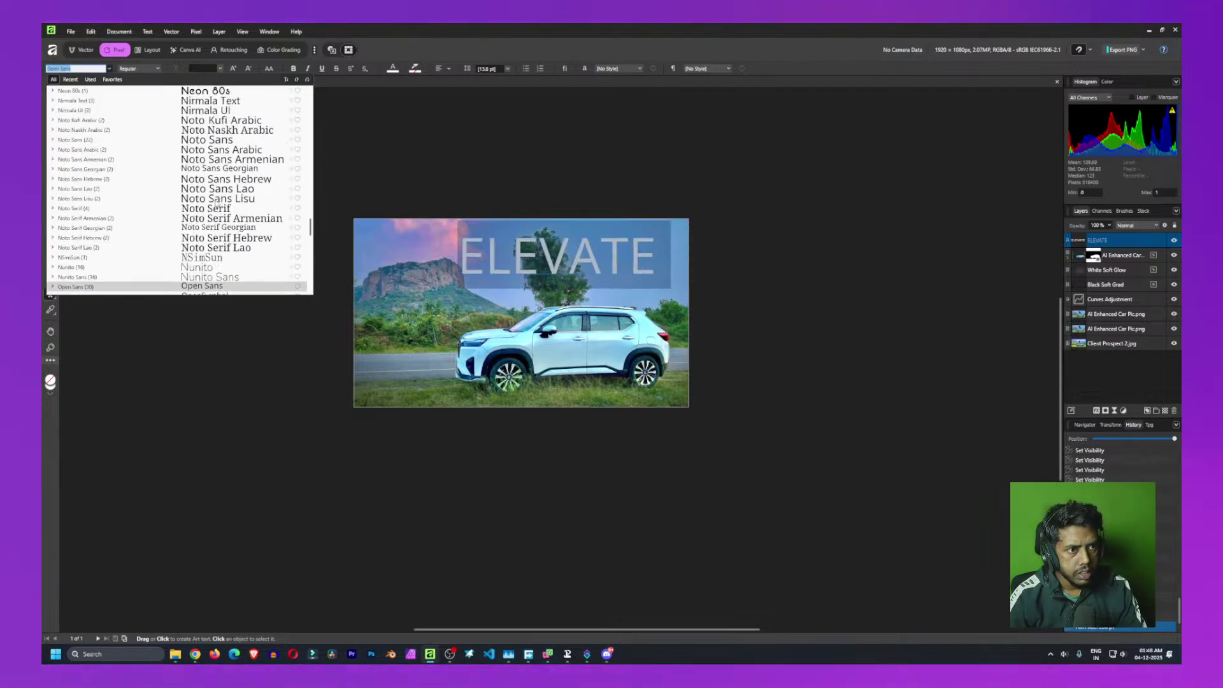
{"action": "scroll", "coordinate": [216, 204], "scroll_direction": "up", "scroll_amount": 15}
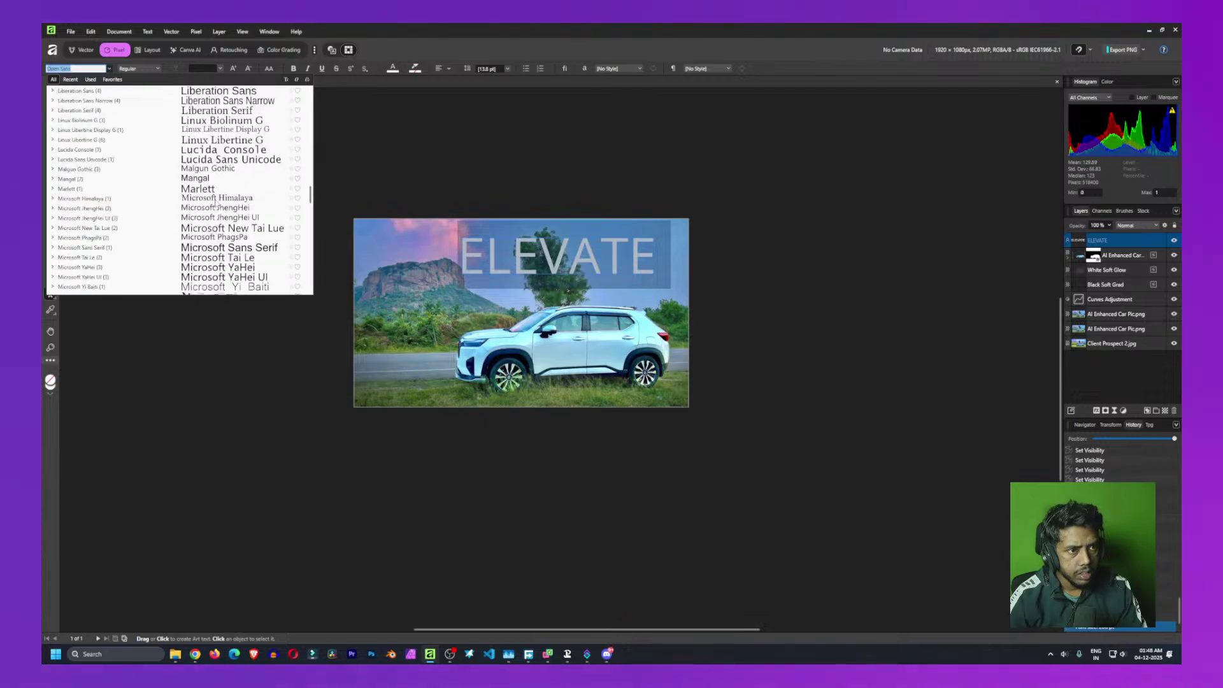
{"action": "scroll", "coordinate": [217, 206], "scroll_direction": "up", "scroll_amount": 15}
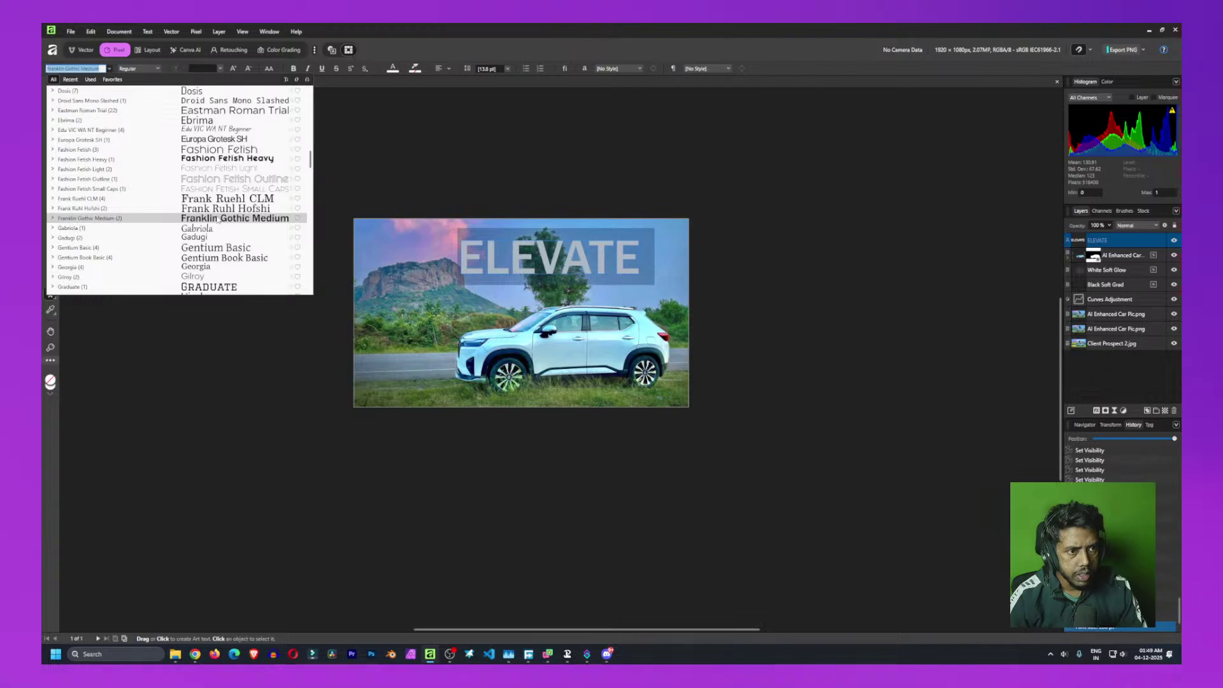
{"action": "scroll", "coordinate": [219, 219], "scroll_direction": "up", "scroll_amount": 2}
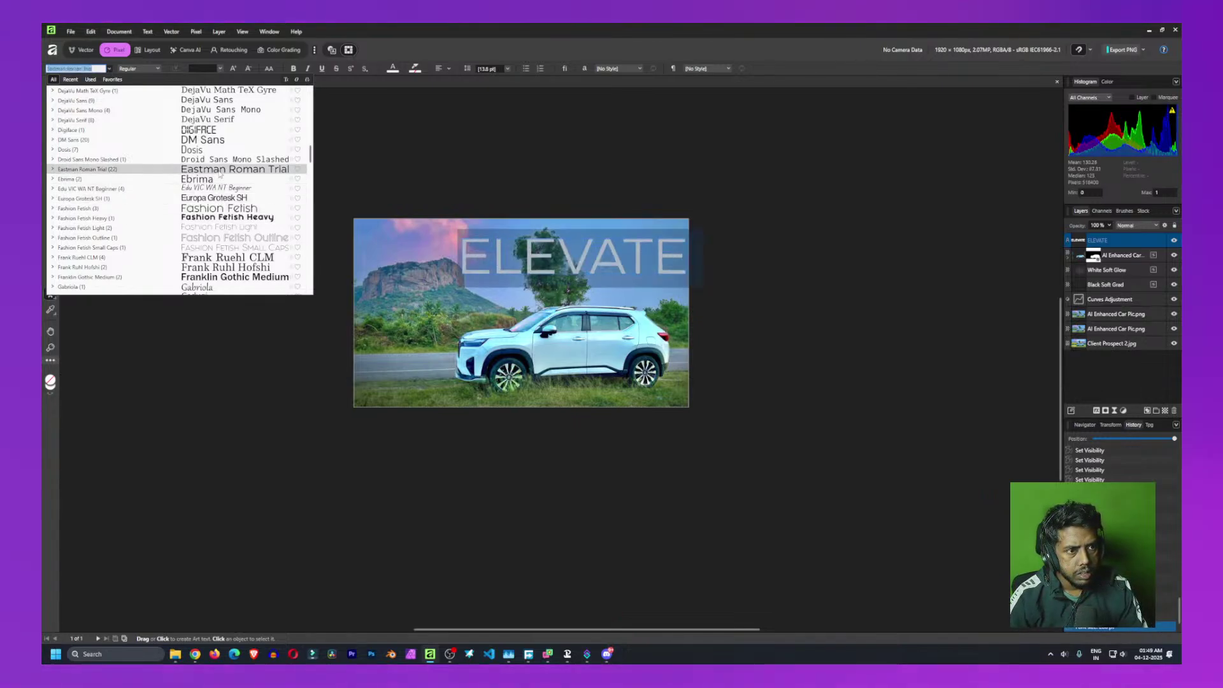
{"action": "scroll", "coordinate": [223, 215], "scroll_direction": "up", "scroll_amount": 3}
{"action": "scroll", "coordinate": [223, 214], "scroll_direction": "up", "scroll_amount": 7}
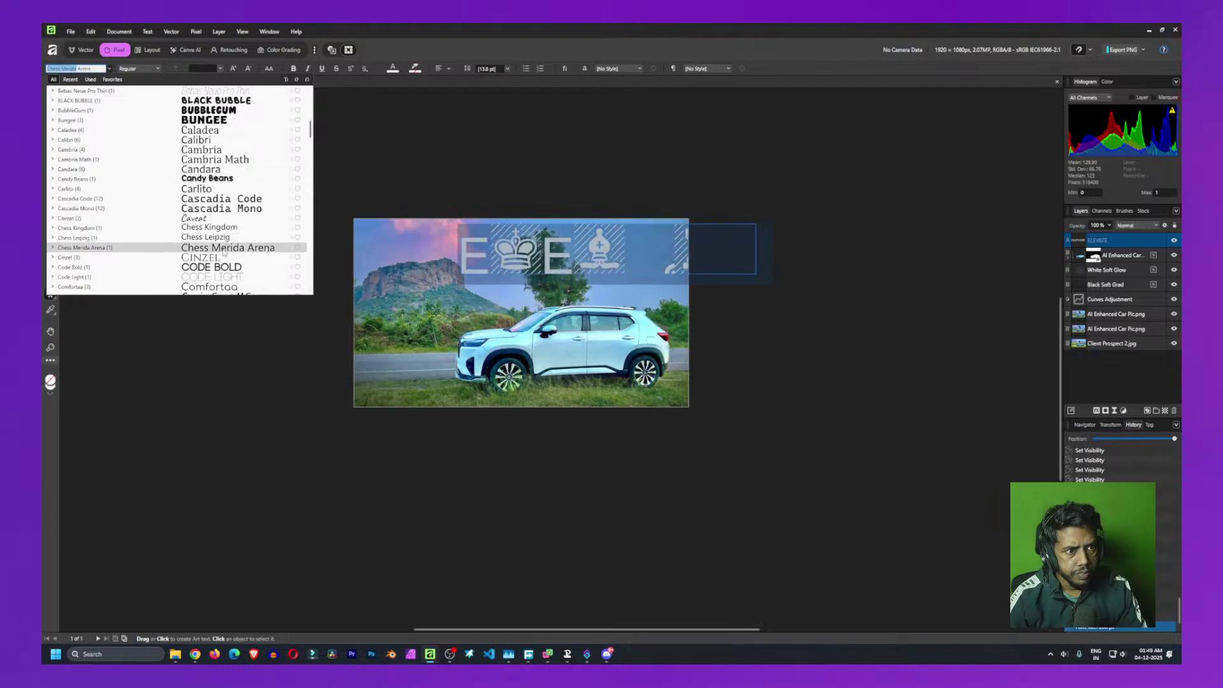
{"action": "scroll", "coordinate": [225, 250], "scroll_direction": "up", "scroll_amount": 6}
{"action": "scroll", "coordinate": [224, 252], "scroll_direction": "down", "scroll_amount": 18}
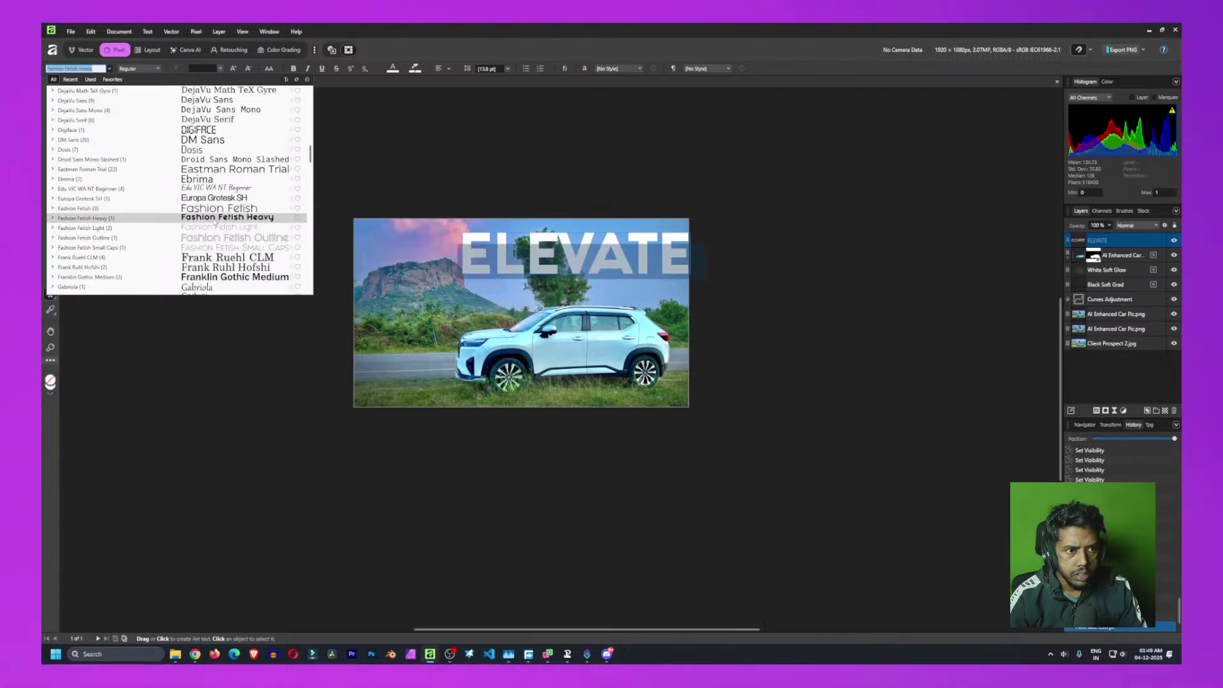
{"action": "left_click", "coordinate": [216, 219]}
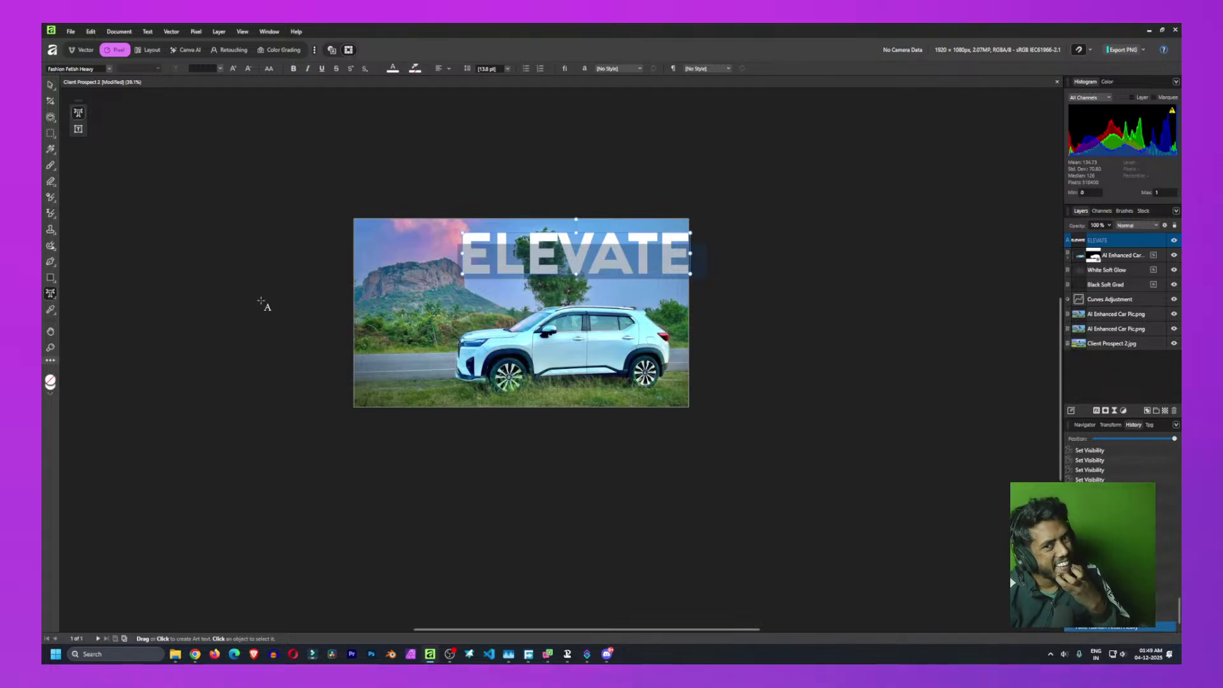
{"action": "key", "text": "Escape"}
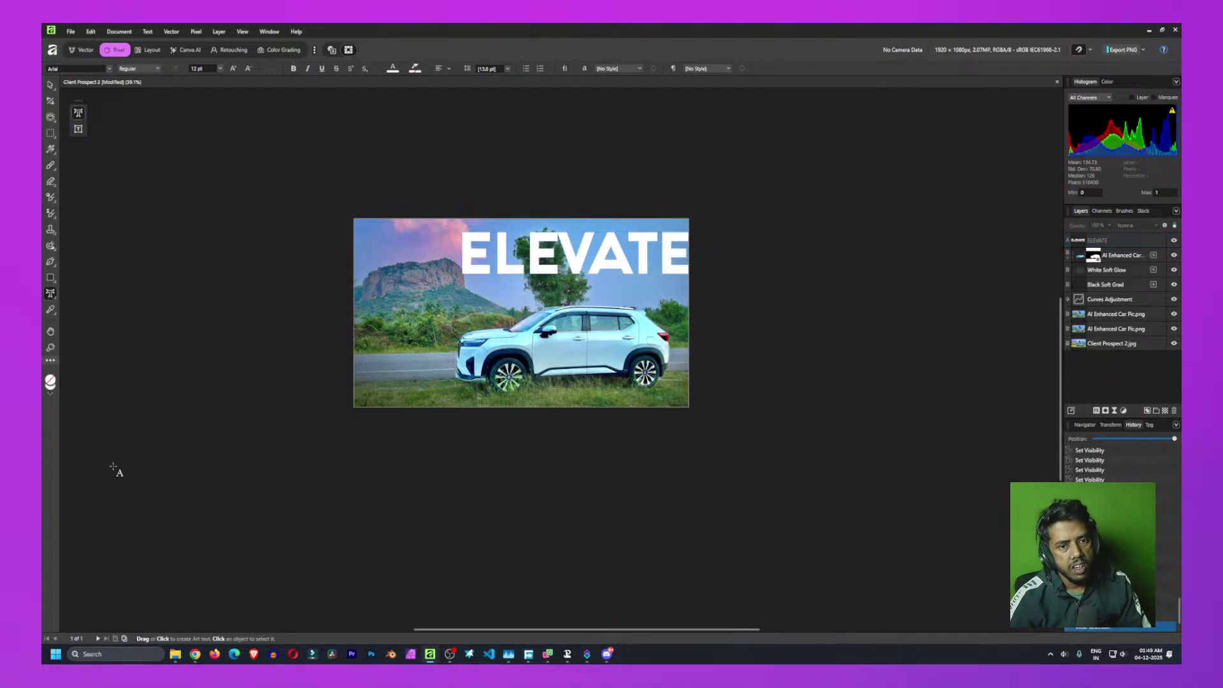
Move the ELEVATE title fully inside the image above the car and enlarge it to about 310 pt
{"action": "left_click", "coordinate": [50, 84]}
{"action": "left_click", "coordinate": [573, 264]}
{"action": "mouse_move", "coordinate": [573, 265]}
{"action": "left_mouse_down"}
{"action": "mouse_move", "coordinate": [482, 287]}
{"action": "mouse_move", "coordinate": [578, 250]}
{"action": "mouse_move", "coordinate": [589, 290]}
{"action": "mouse_move", "coordinate": [590, 272]}
{"action": "left_mouse_up"}
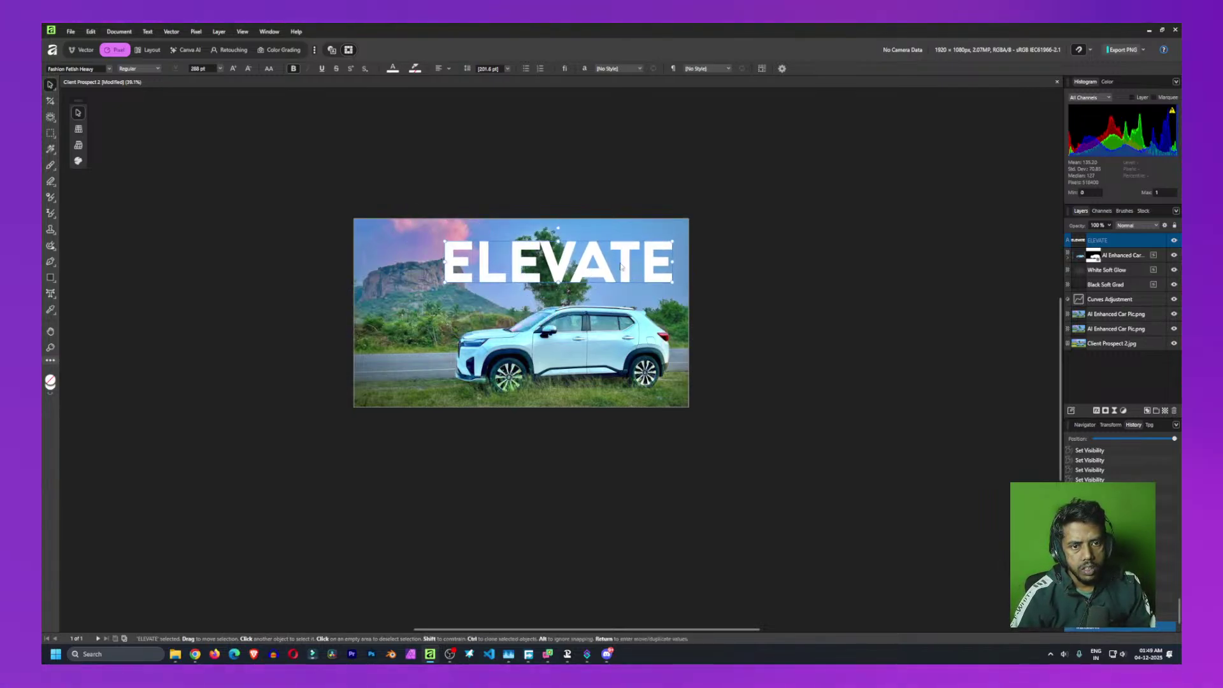
{"action": "mouse_move", "coordinate": [581, 266]}
{"action": "left_mouse_down"}
{"action": "mouse_move", "coordinate": [535, 263]}
{"action": "mouse_move", "coordinate": [576, 264]}
{"action": "left_mouse_up"}
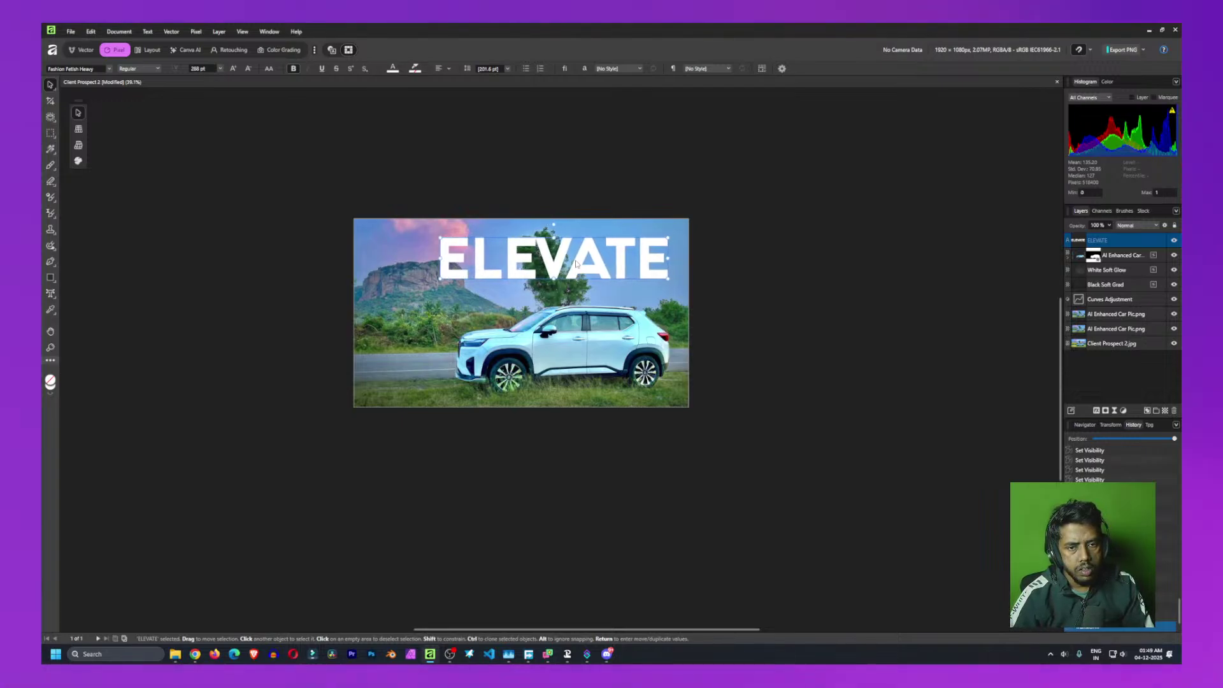
{"action": "left_click_drag", "start_coordinate": [440, 238], "coordinate": [422, 233]}
{"action": "left_click_drag", "start_coordinate": [527, 258], "coordinate": [539, 259]}
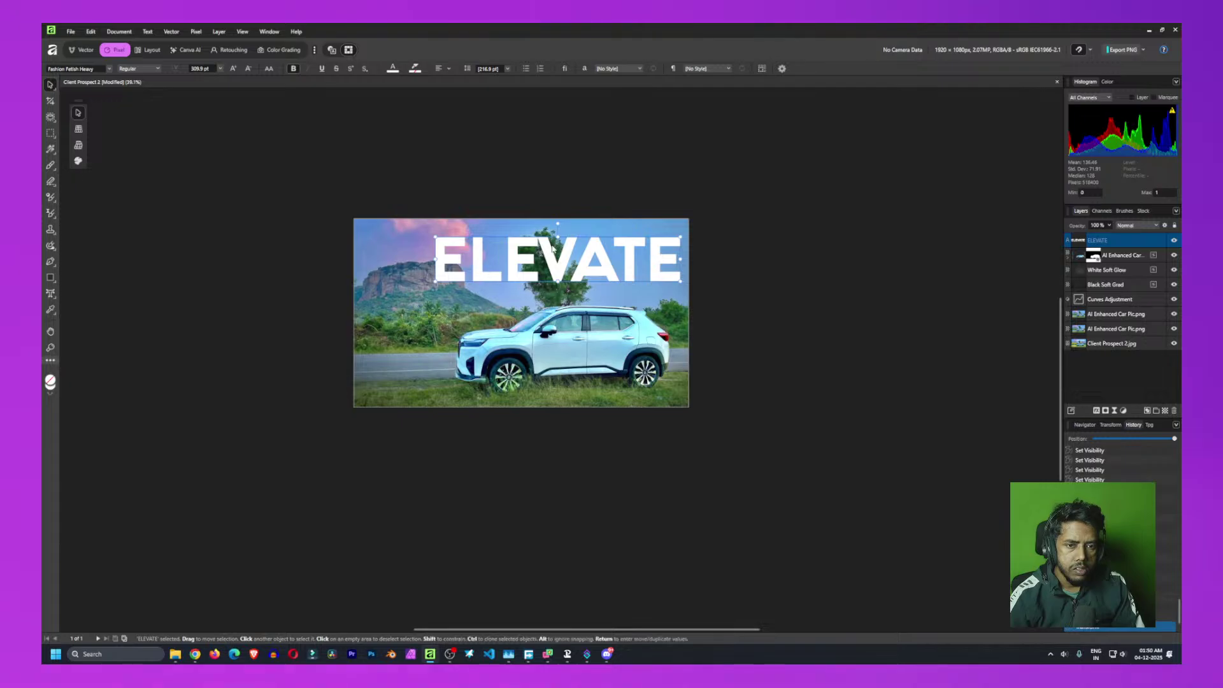
{"action": "mouse_move", "coordinate": [556, 259]}
{"action": "left_mouse_down"}
{"action": "mouse_move", "coordinate": [565, 259]}
{"action": "mouse_move", "coordinate": [535, 270]}
{"action": "mouse_move", "coordinate": [532, 258]}
{"action": "mouse_move", "coordinate": [539, 269]}
{"action": "mouse_move", "coordinate": [503, 418]}
{"action": "mouse_move", "coordinate": [528, 366]}
{"action": "mouse_move", "coordinate": [535, 288]}
{"action": "mouse_move", "coordinate": [546, 338]}
{"action": "mouse_move", "coordinate": [548, 256]}
{"action": "left_mouse_up"}
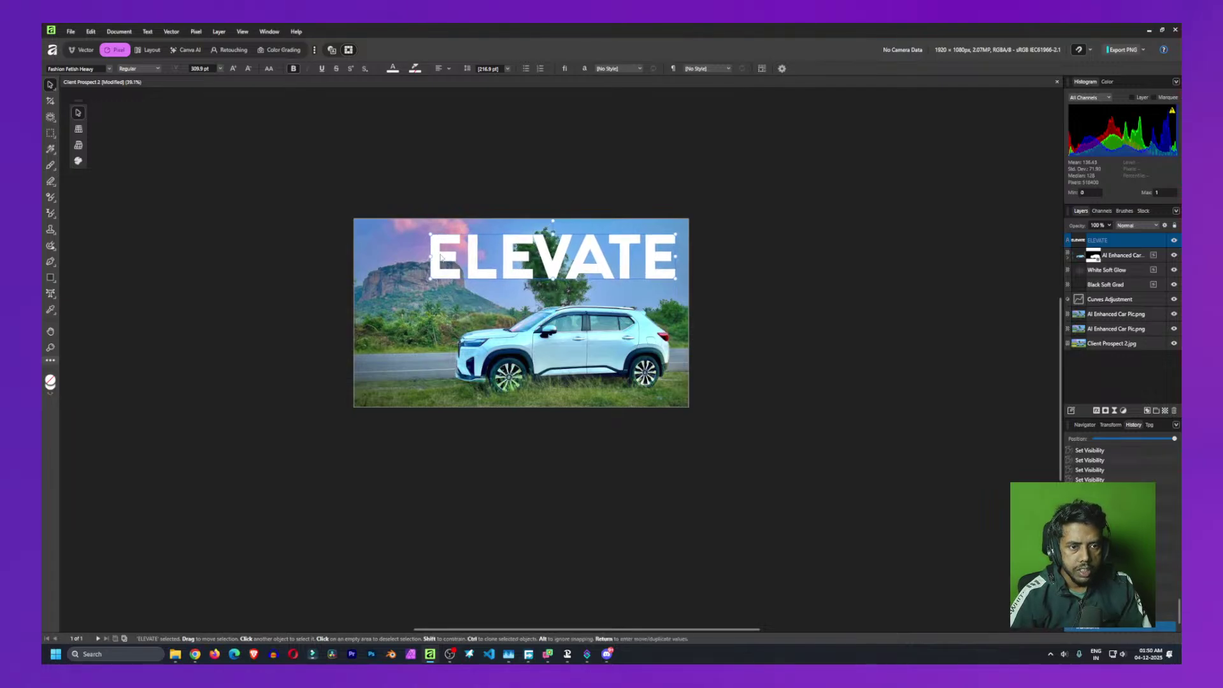
Scale the ELEVATE title down to about 265 pt, keep it in the image's upper-right sky area, and deselect it
{"action": "left_click_drag", "start_coordinate": [430, 234], "coordinate": [465, 241]}
{"action": "mouse_move", "coordinate": [572, 272]}
{"action": "left_mouse_down"}
{"action": "mouse_move", "coordinate": [572, 285]}
{"action": "mouse_move", "coordinate": [570, 253]}
{"action": "mouse_move", "coordinate": [585, 268]}
{"action": "left_mouse_up"}
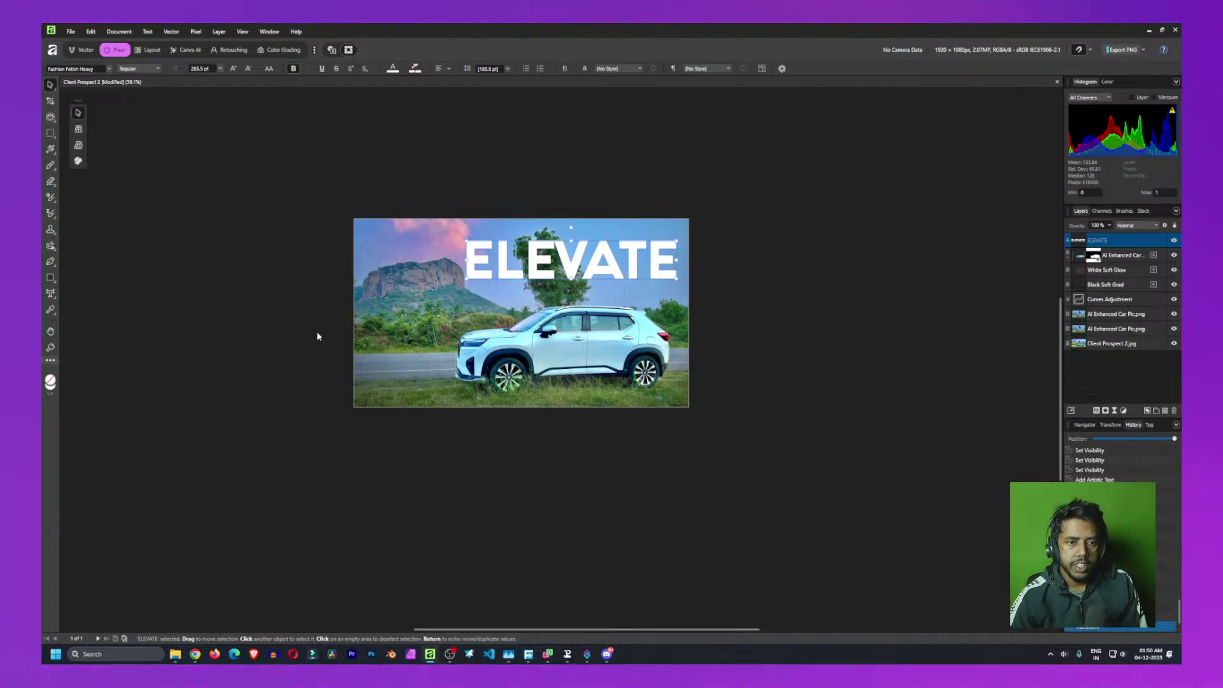
{"action": "left_click", "coordinate": [293, 318]}
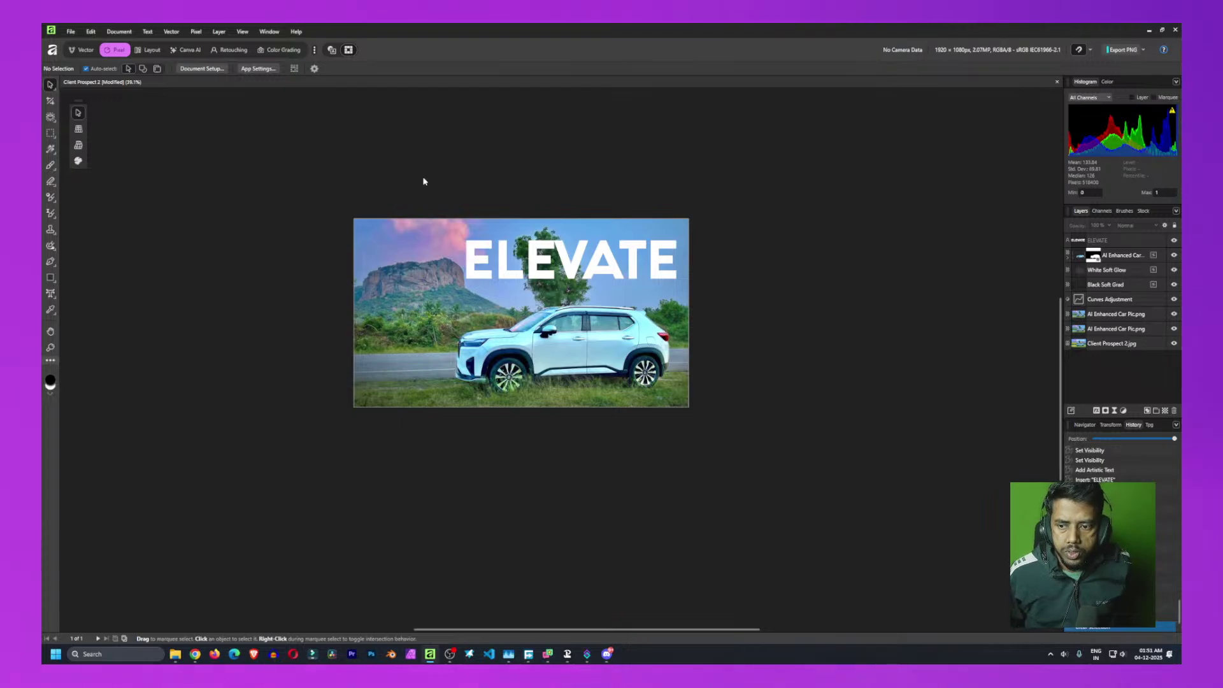
Add a mask layer and attach it to the ELEVATE text layer
{"action": "left_click", "coordinate": [1107, 412]}
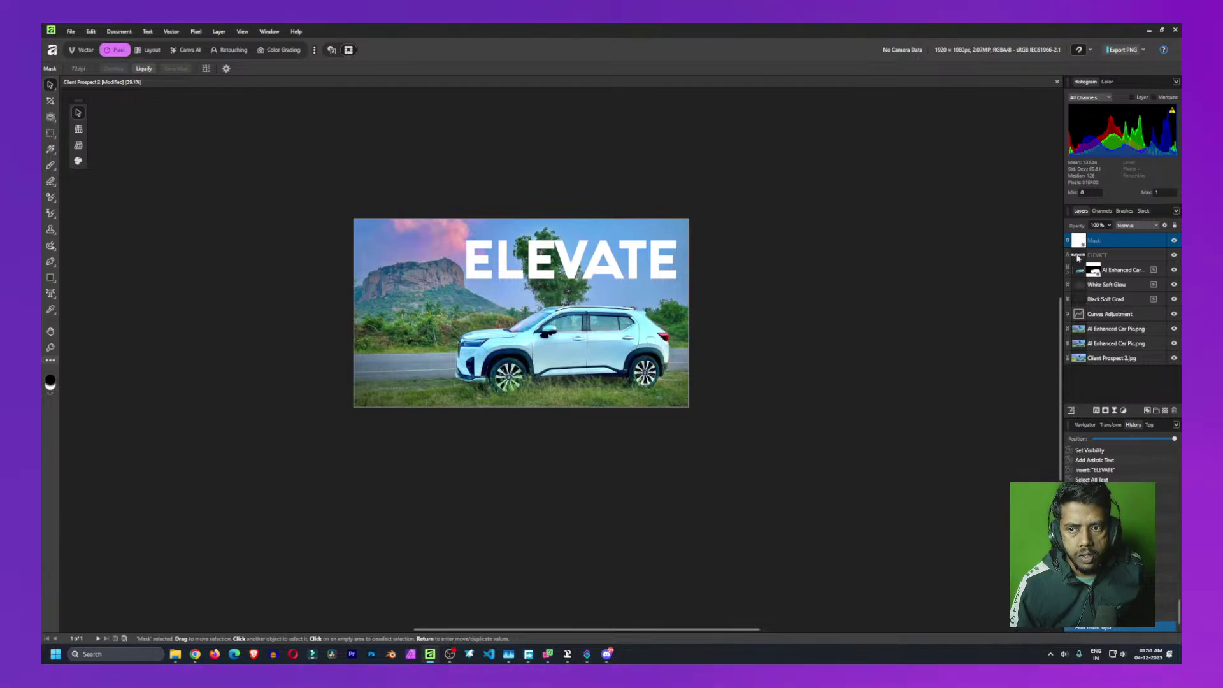
{"action": "mouse_move", "coordinate": [1083, 243]}
{"action": "left_mouse_down"}
{"action": "mouse_move", "coordinate": [1097, 256]}
{"action": "mouse_move", "coordinate": [1079, 256]}
{"action": "mouse_move", "coordinate": [1091, 246]}
{"action": "left_mouse_up"}
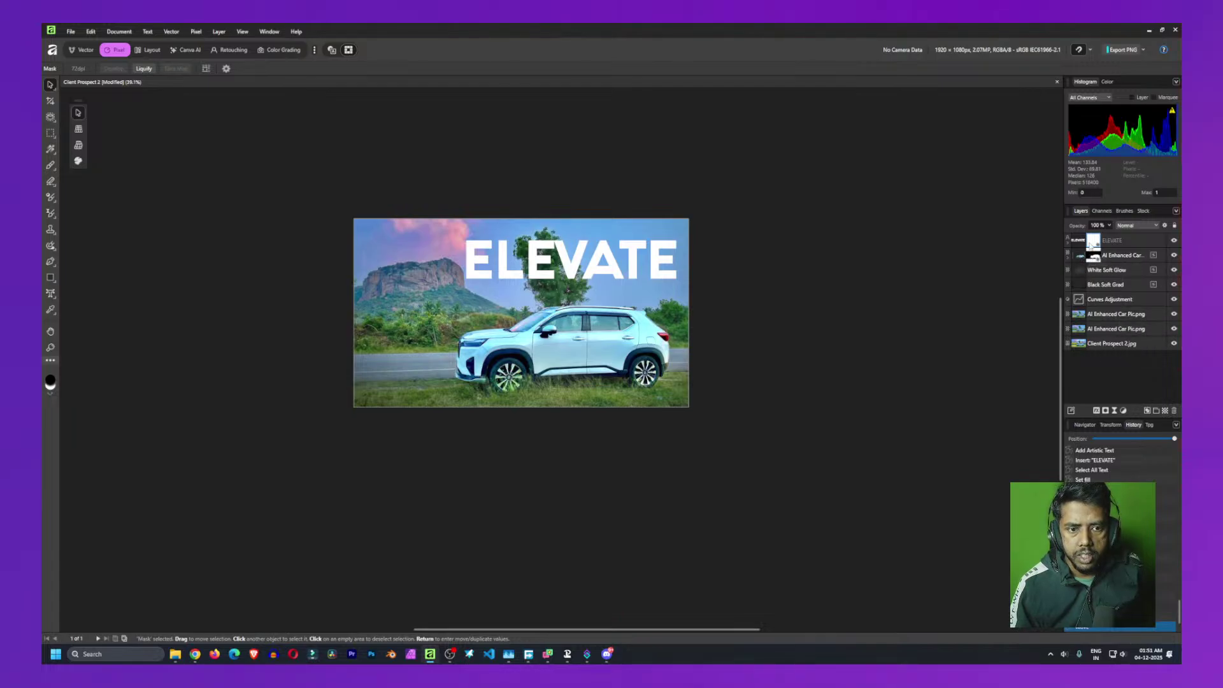
Remove the mask layer from the ELEVATE text layer
{"action": "right_click", "coordinate": [1092, 246]}
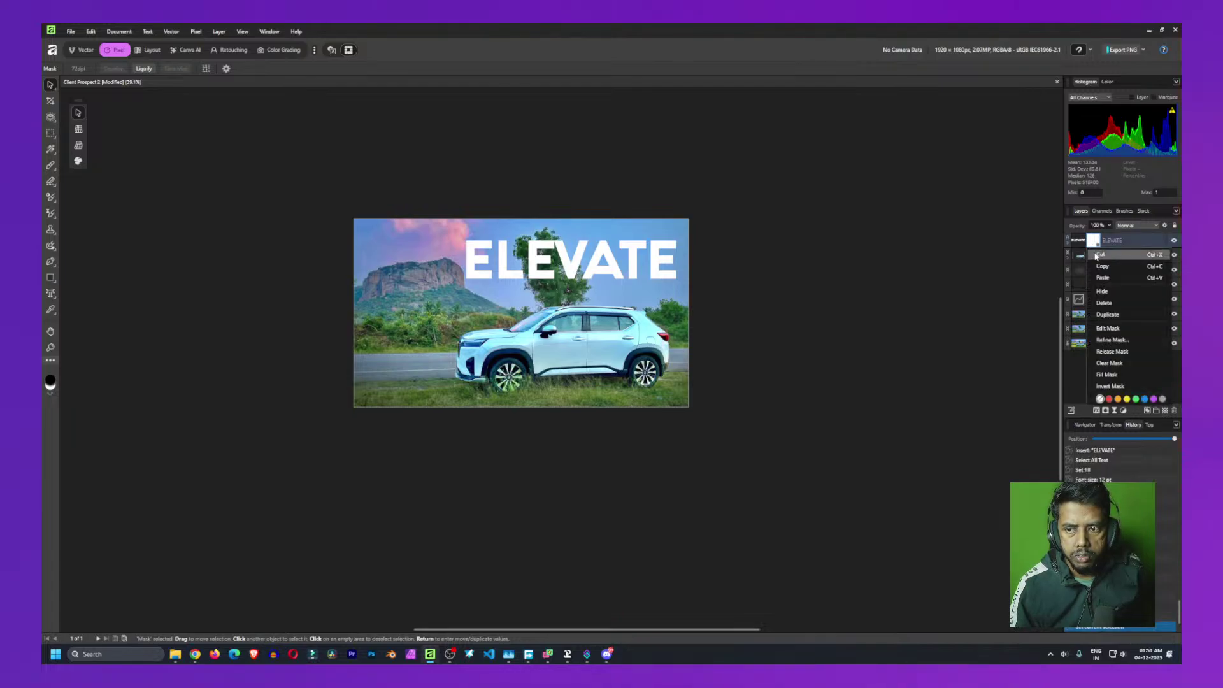
{"action": "left_click", "coordinate": [1108, 386]}
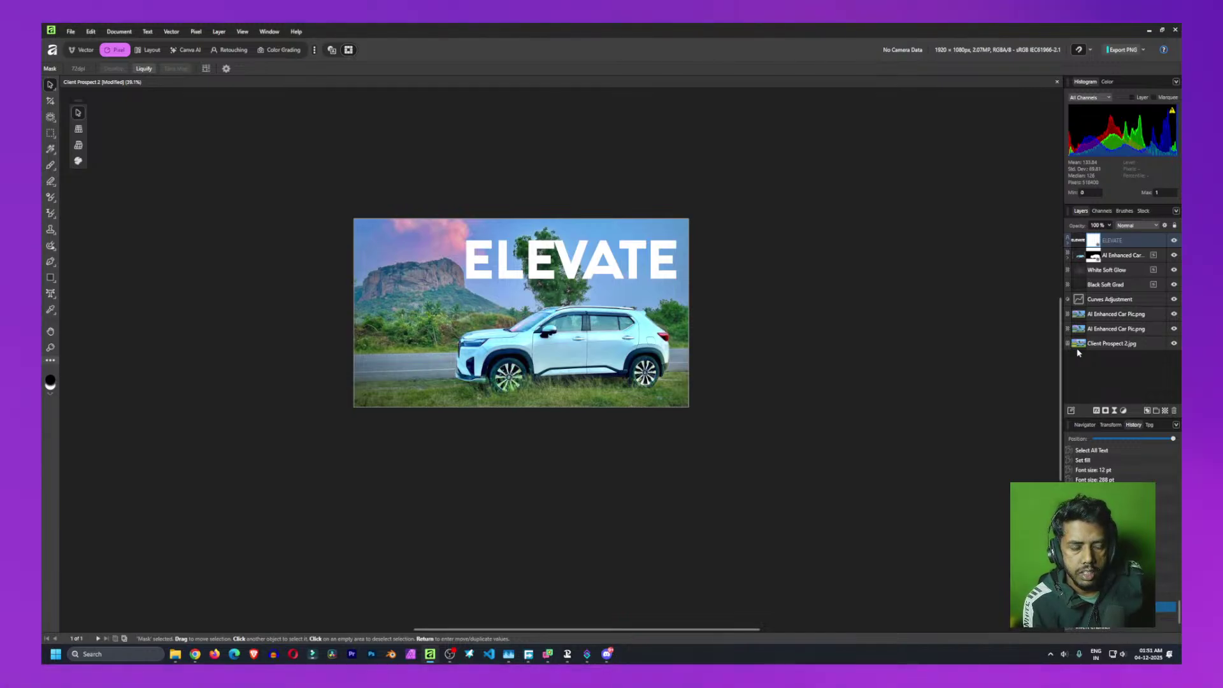
{"action": "key", "text": "ctrl+v"}
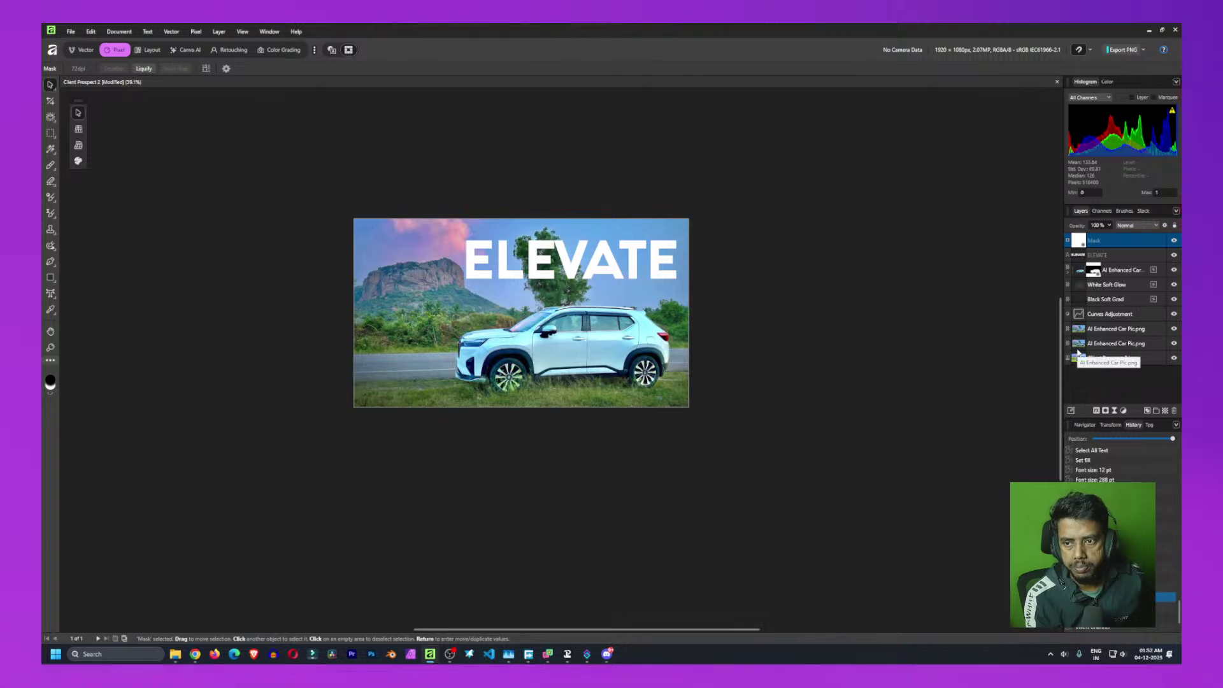
{"action": "key", "text": "Delete"}
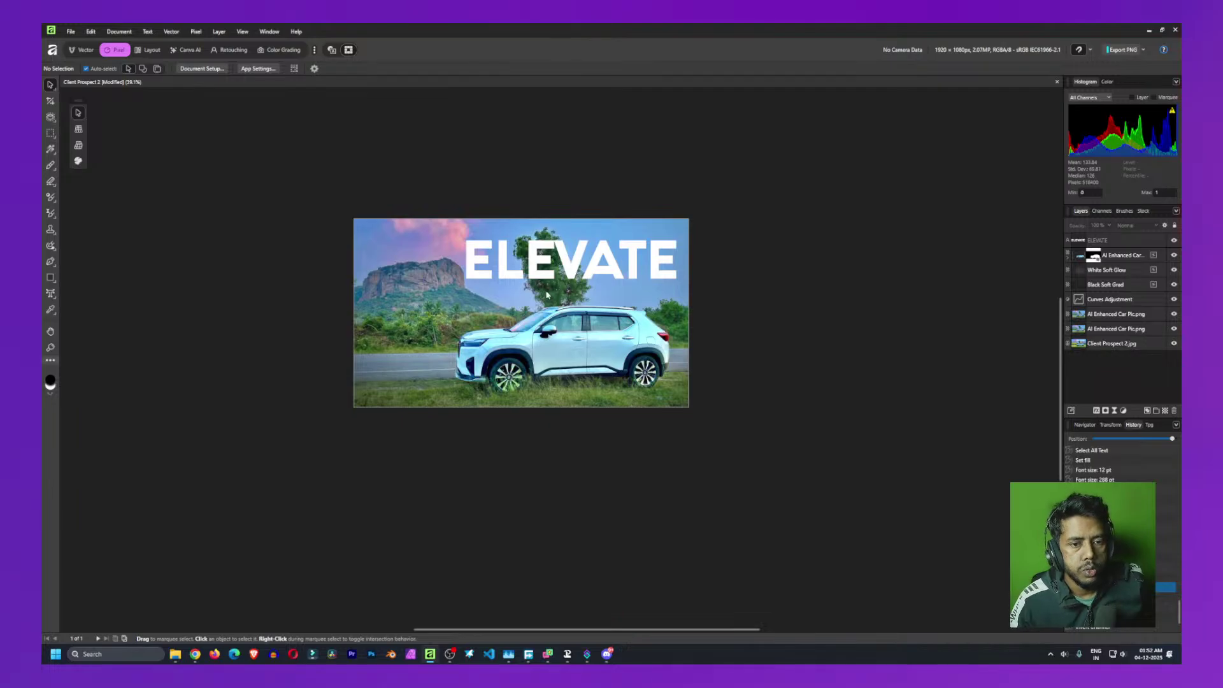
Try the ELEVATE title larger across the sky, starting near 375 pt and reducing it to about 335 pt
{"action": "left_click", "coordinate": [547, 260]}
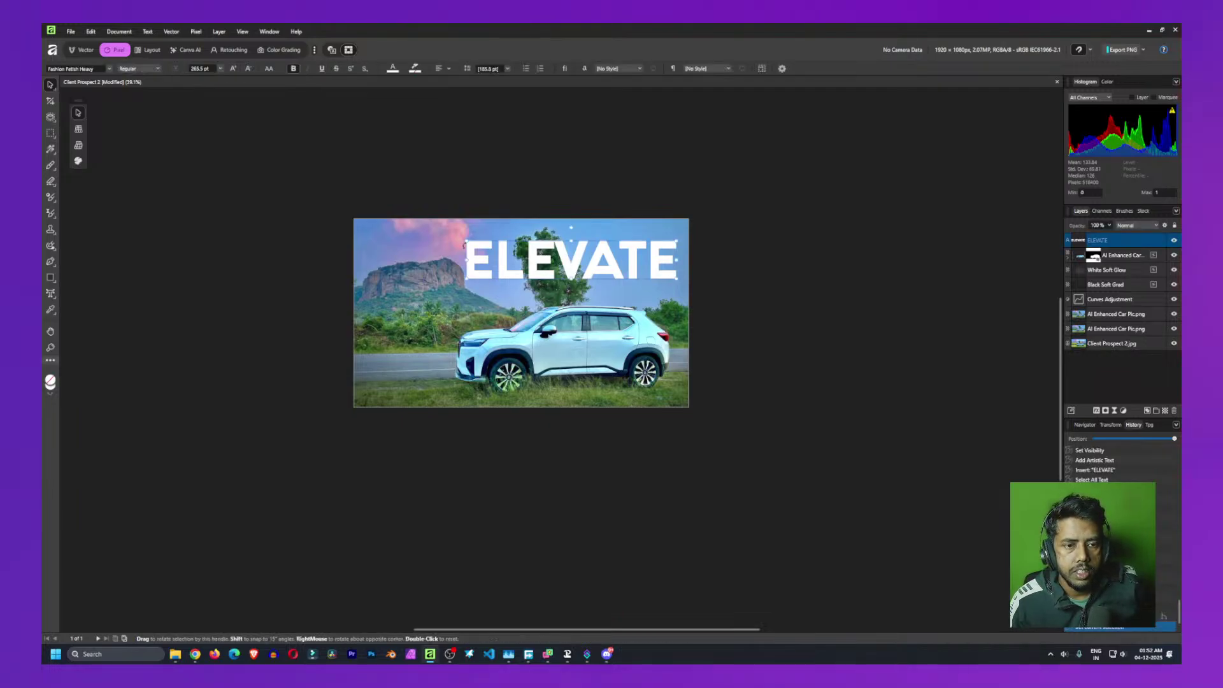
{"action": "left_click_drag", "start_coordinate": [466, 241], "coordinate": [379, 224]}
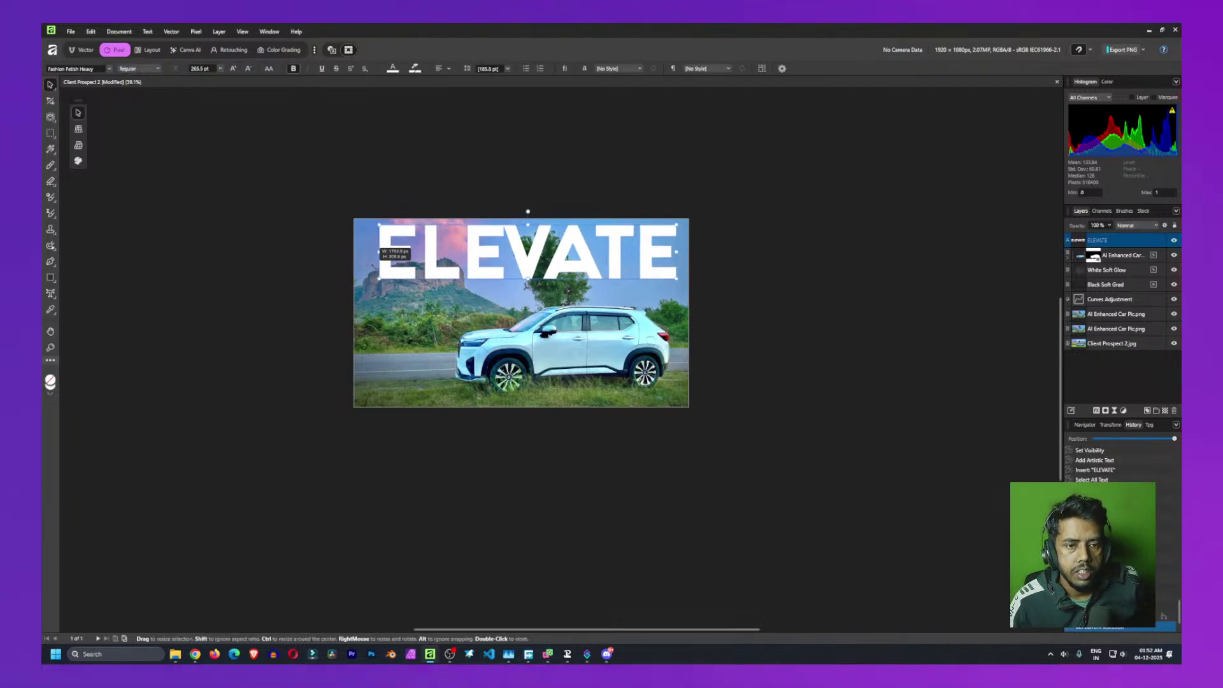
{"action": "left_click_drag", "start_coordinate": [567, 265], "coordinate": [563, 277]}
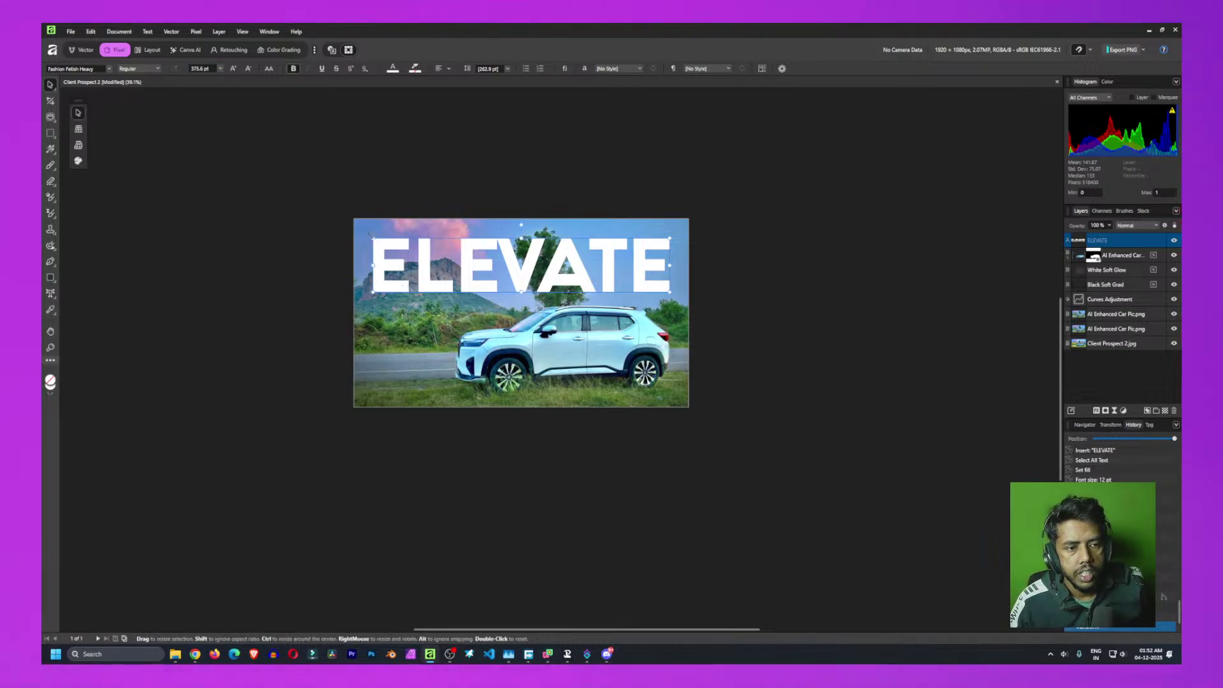
{"action": "mouse_move", "coordinate": [371, 234]}
{"action": "left_mouse_down"}
{"action": "mouse_move", "coordinate": [497, 255]}
{"action": "mouse_move", "coordinate": [372, 249]}
{"action": "left_mouse_up"}
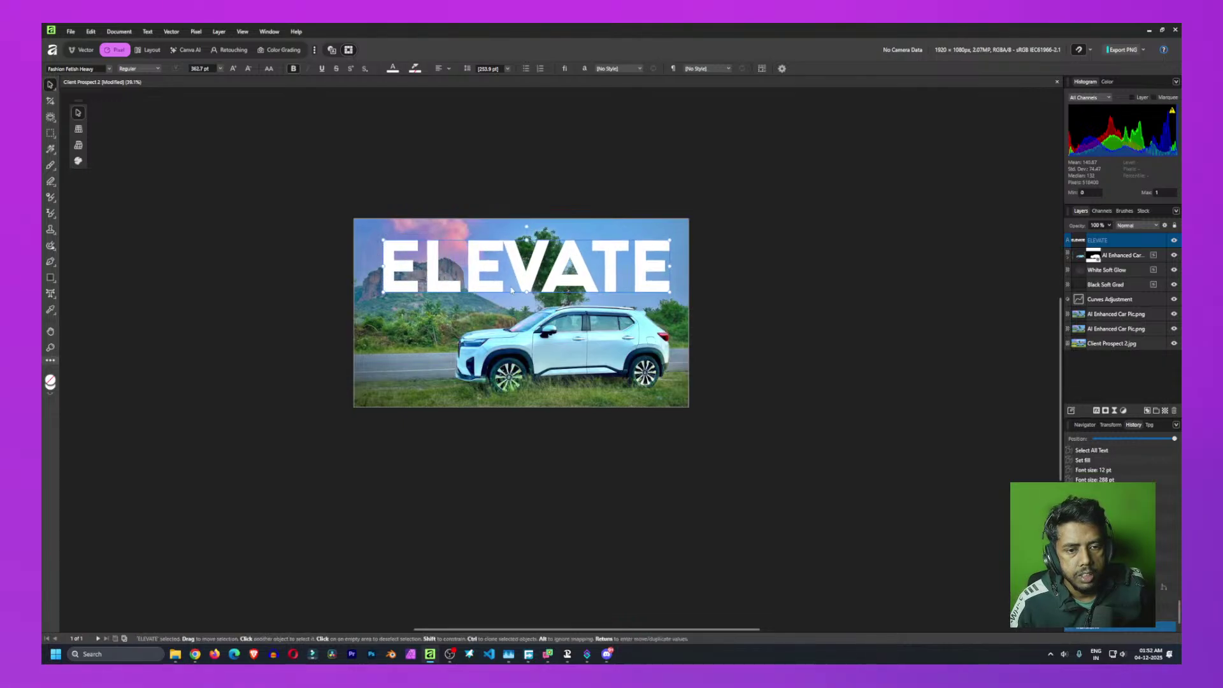
{"action": "left_click_drag", "start_coordinate": [516, 270], "coordinate": [526, 270]}
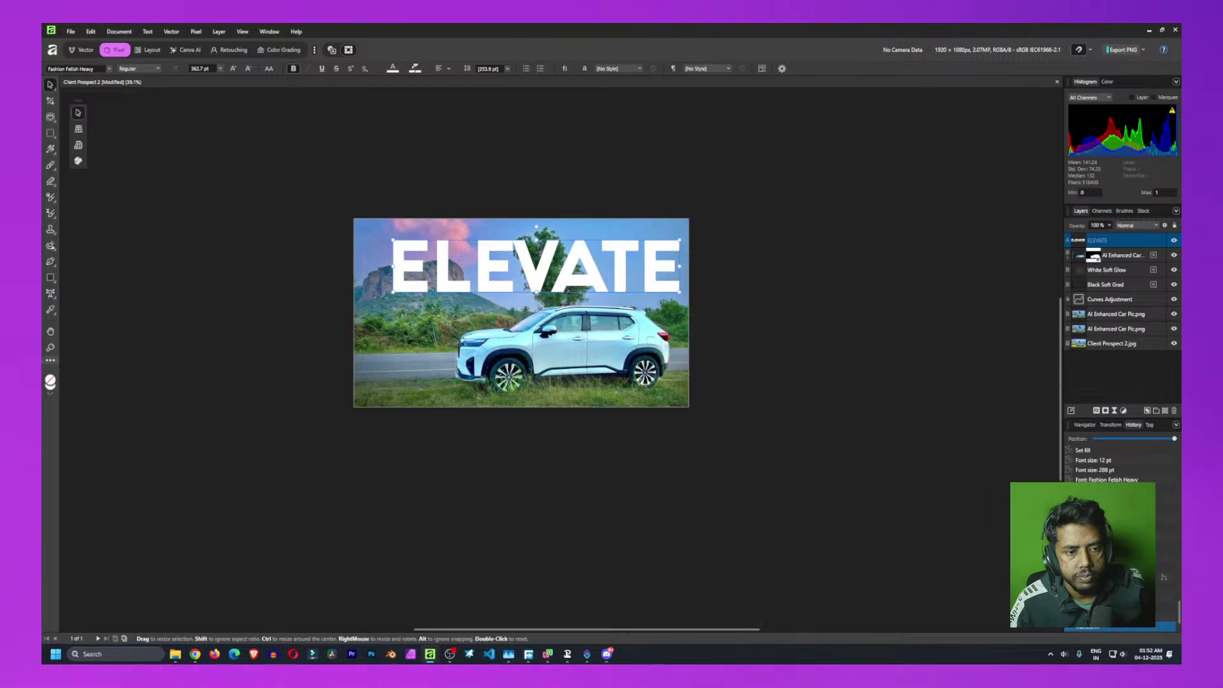
{"action": "mouse_move", "coordinate": [393, 267]}
{"action": "left_mouse_down"}
{"action": "mouse_move", "coordinate": [479, 262]}
{"action": "mouse_move", "coordinate": [392, 264]}
{"action": "mouse_move", "coordinate": [415, 266]}
{"action": "left_mouse_up"}
{"action": "mouse_move", "coordinate": [526, 268]}
{"action": "left_mouse_down"}
{"action": "mouse_move", "coordinate": [502, 317]}
{"action": "mouse_move", "coordinate": [510, 270]}
{"action": "mouse_move", "coordinate": [498, 305]}
{"action": "mouse_move", "coordinate": [524, 261]}
{"action": "left_mouse_up"}
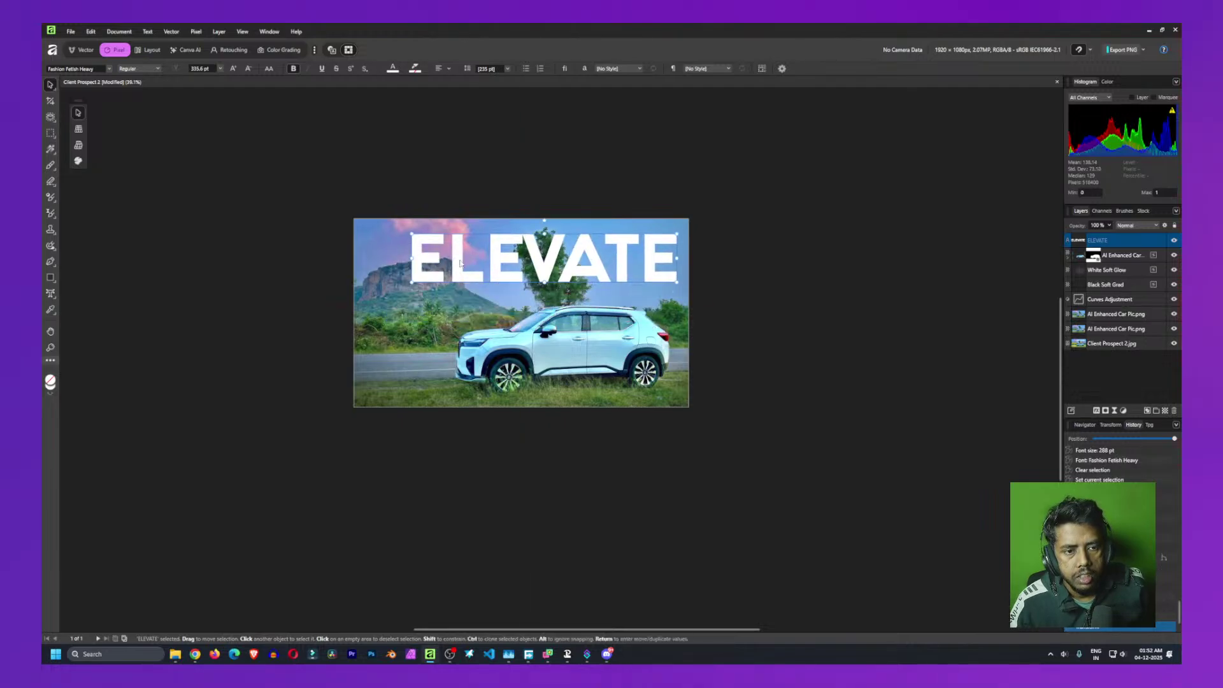
Scale the ELEVATE title down to about 255 pt, place it high in the sky above the car, and deselect it
{"action": "left_click_drag", "start_coordinate": [422, 284], "coordinate": [471, 278]}
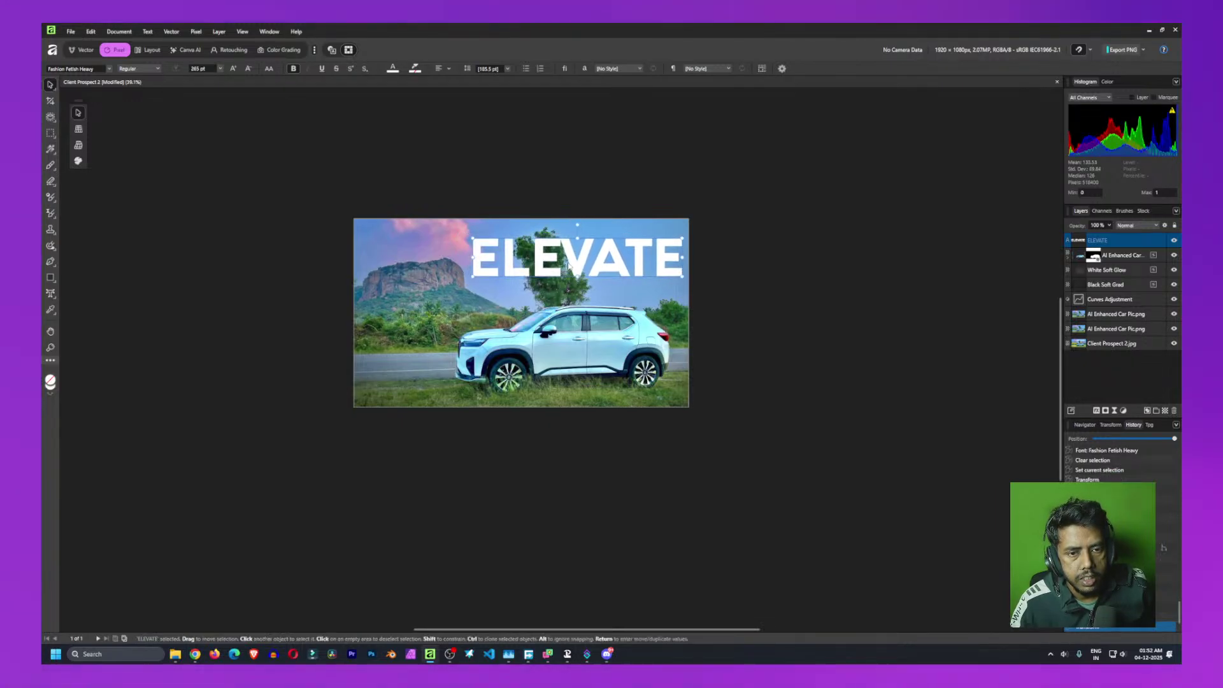
{"action": "left_click_drag", "start_coordinate": [564, 260], "coordinate": [561, 256]}
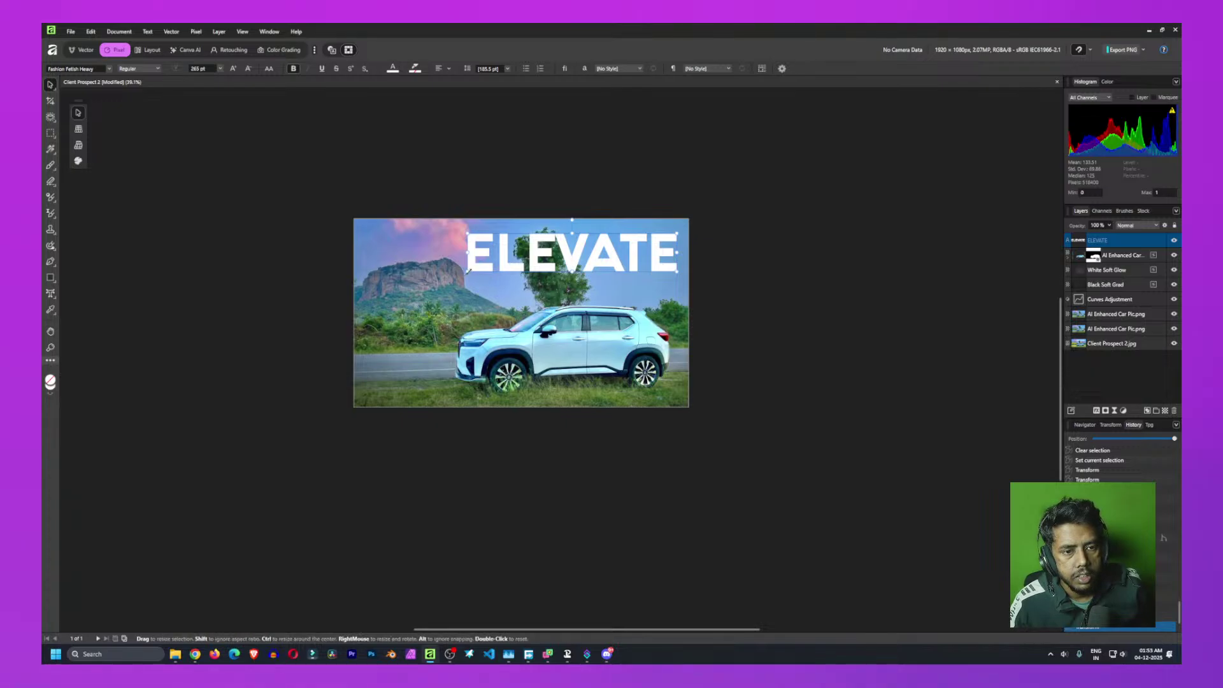
{"action": "left_click_drag", "start_coordinate": [468, 271], "coordinate": [475, 270]}
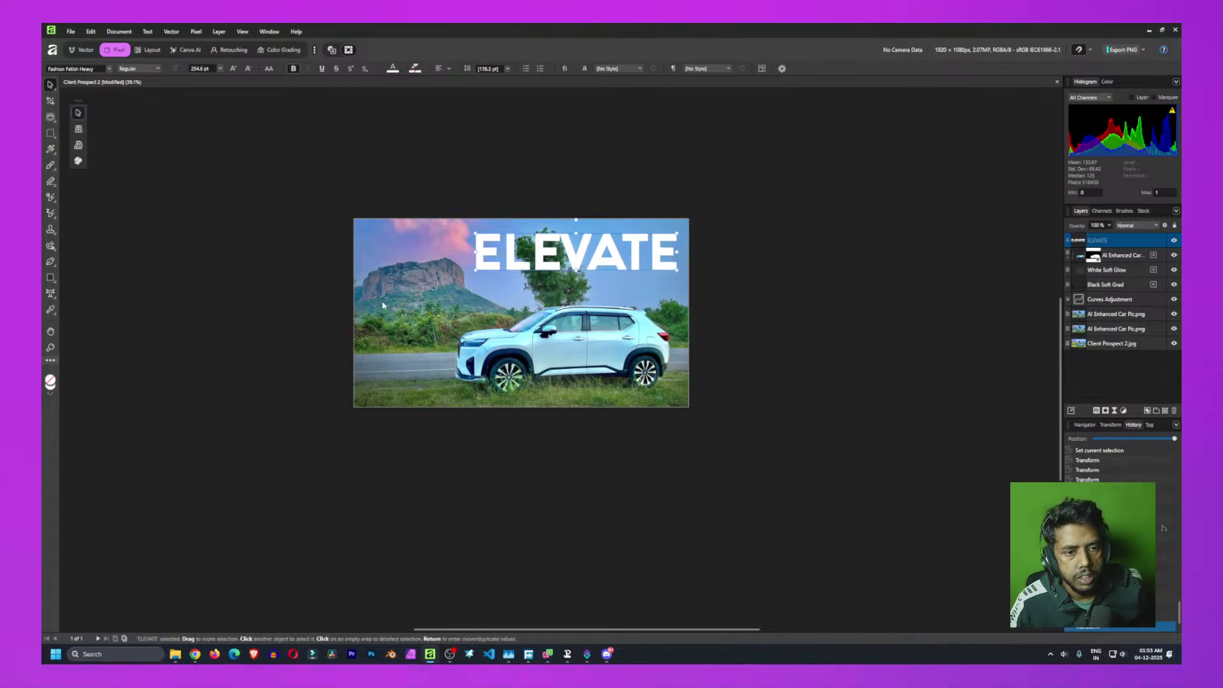
{"action": "left_click", "coordinate": [245, 298]}
{"action": "mouse_move", "coordinate": [570, 252]}
{"action": "left_mouse_down"}
{"action": "mouse_move", "coordinate": [572, 265]}
{"action": "mouse_move", "coordinate": [569, 251]}
{"action": "left_mouse_up"}
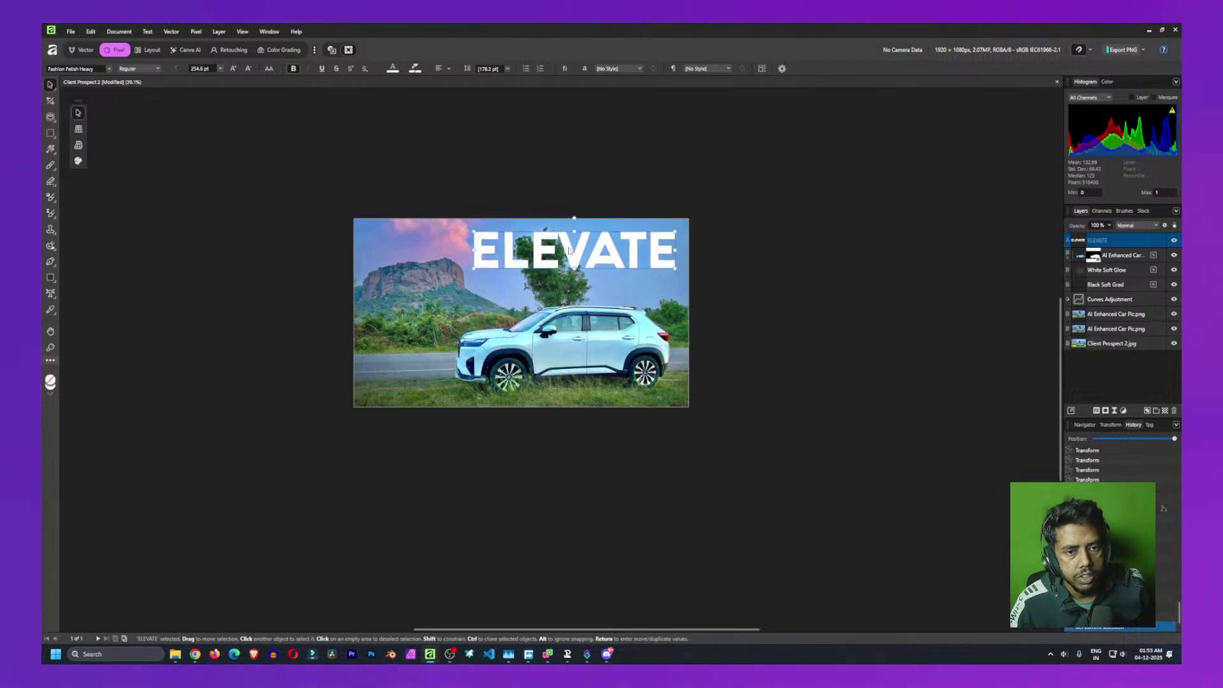
{"action": "left_click", "coordinate": [573, 163]}
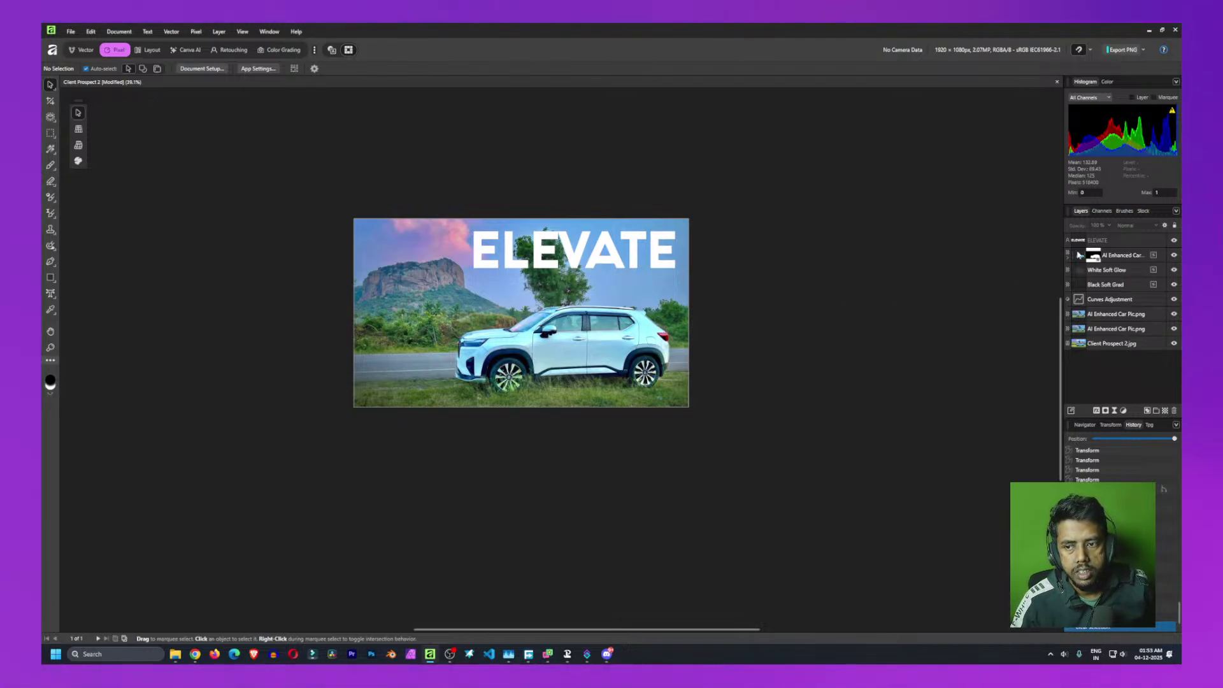
Try rasterizing the masked AI Enhanced Car Pic.png layer on its own, and undo it
{"action": "left_click", "coordinate": [1126, 261]}
{"action": "right_click", "coordinate": [1125, 260]}
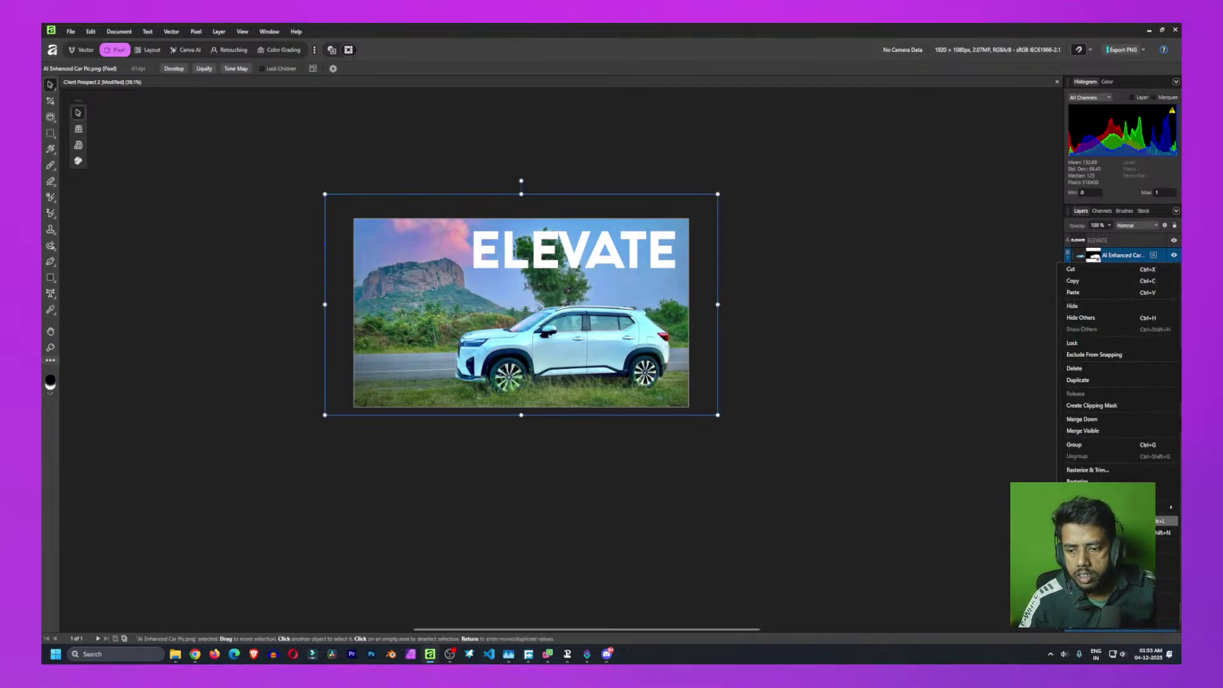
{"action": "left_click", "coordinate": [1083, 481]}
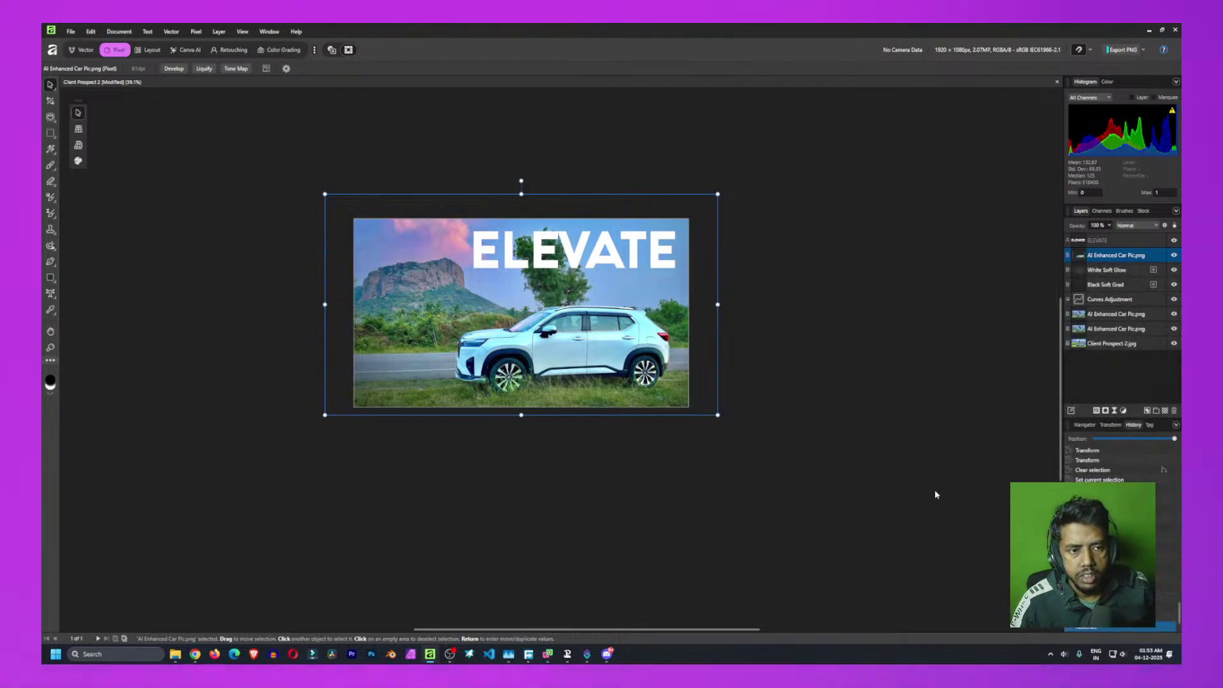
{"action": "double_click", "coordinate": [1116, 256]}
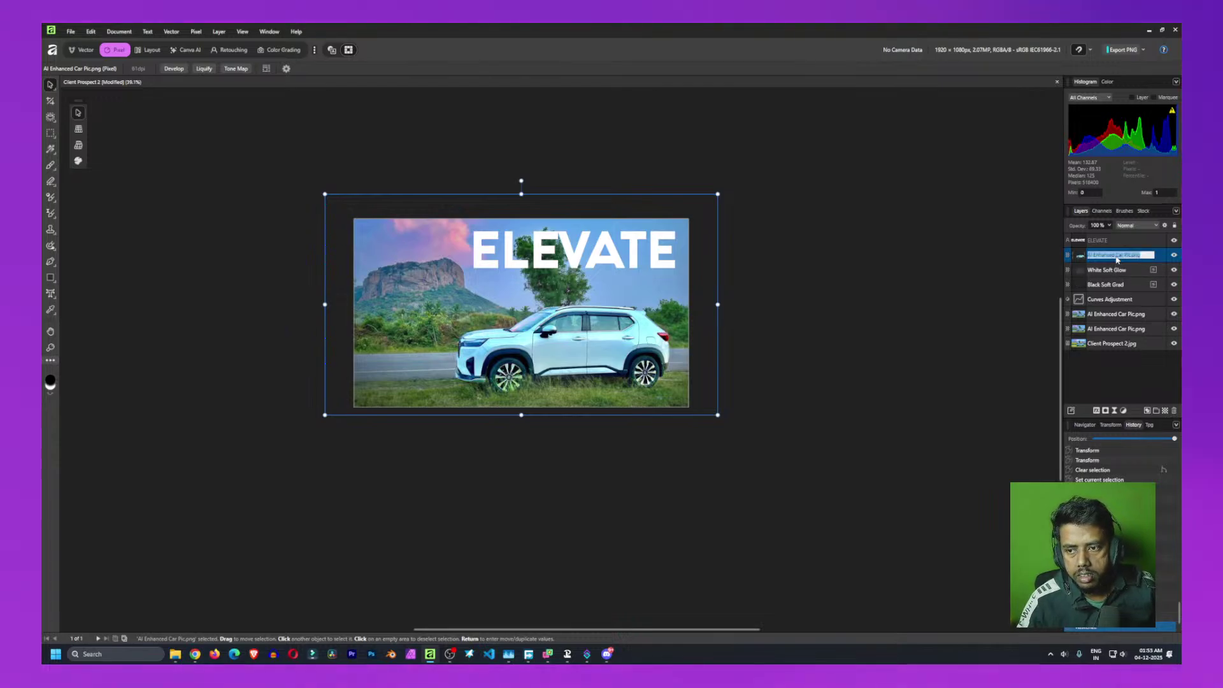
{"action": "left_click", "coordinate": [994, 356]}
{"action": "left_click", "coordinate": [990, 354]}
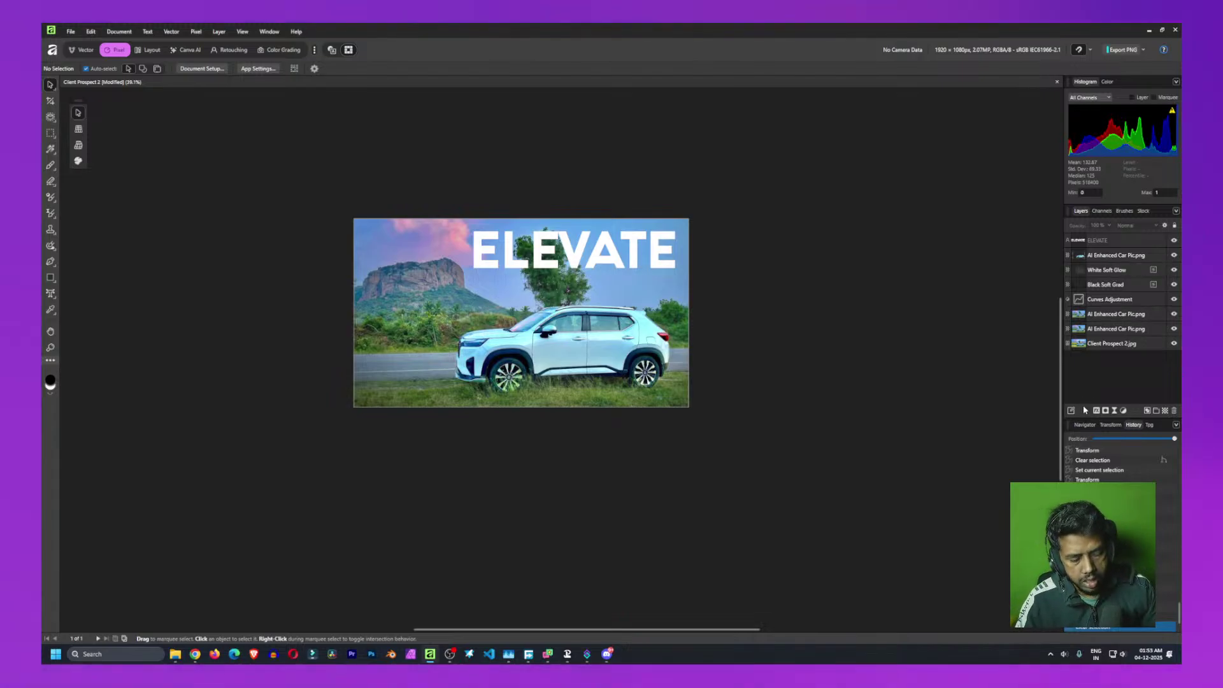
{"action": "left_click", "coordinate": [1115, 254]}
{"action": "left_click_drag", "start_coordinate": [1115, 255], "coordinate": [1096, 257]}
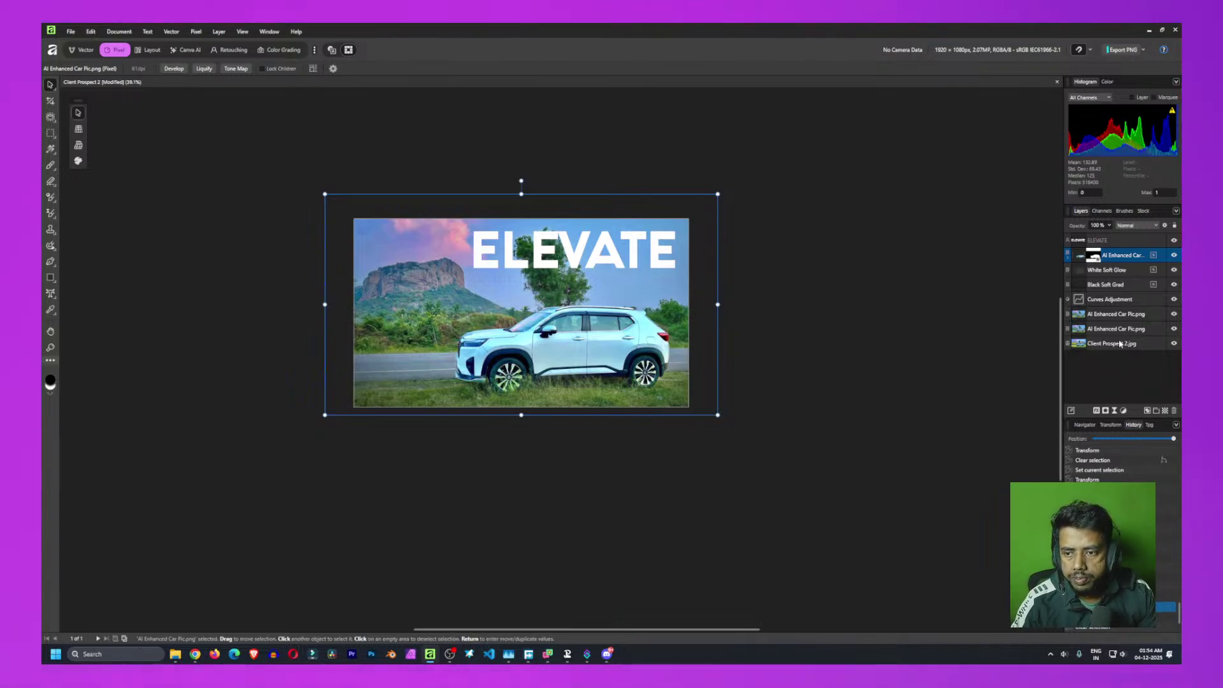
Group the masked car, White Soft Glow, Black Soft Grad, Curves Adjustment and the AI Enhanced Car Pic.png layer directly beneath them
{"action": "left_click", "coordinate": [1108, 315]}
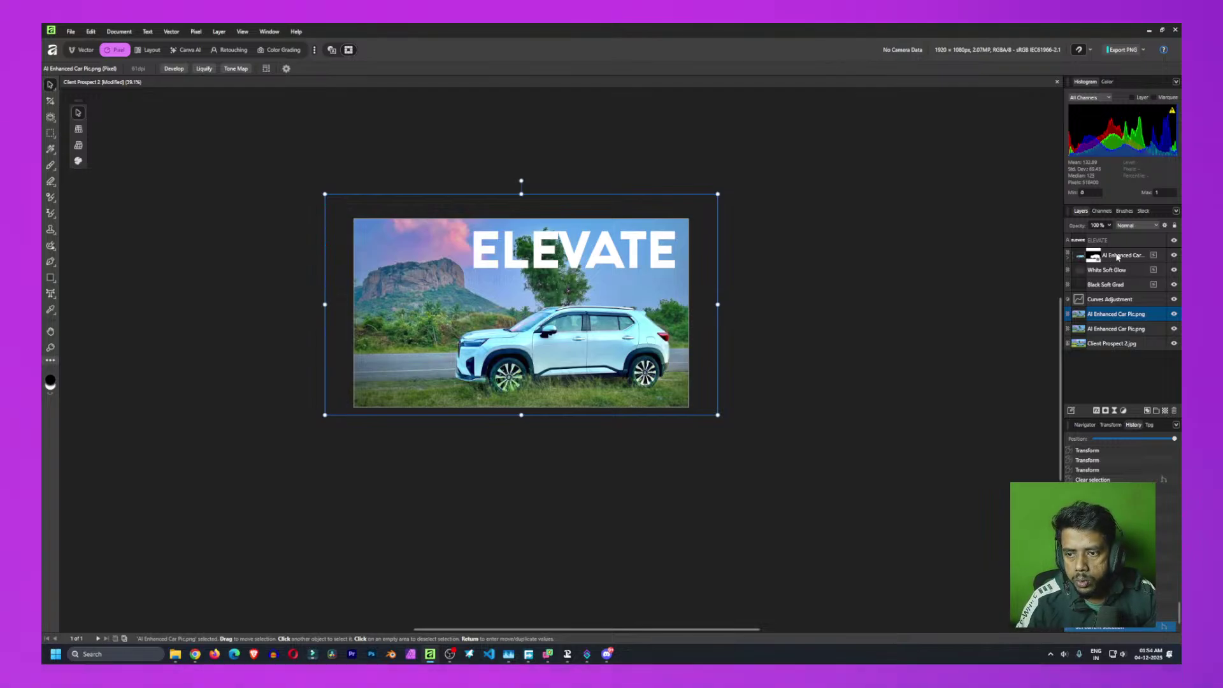
{"action": "left_click", "coordinate": [1117, 257], "text": "shift"}
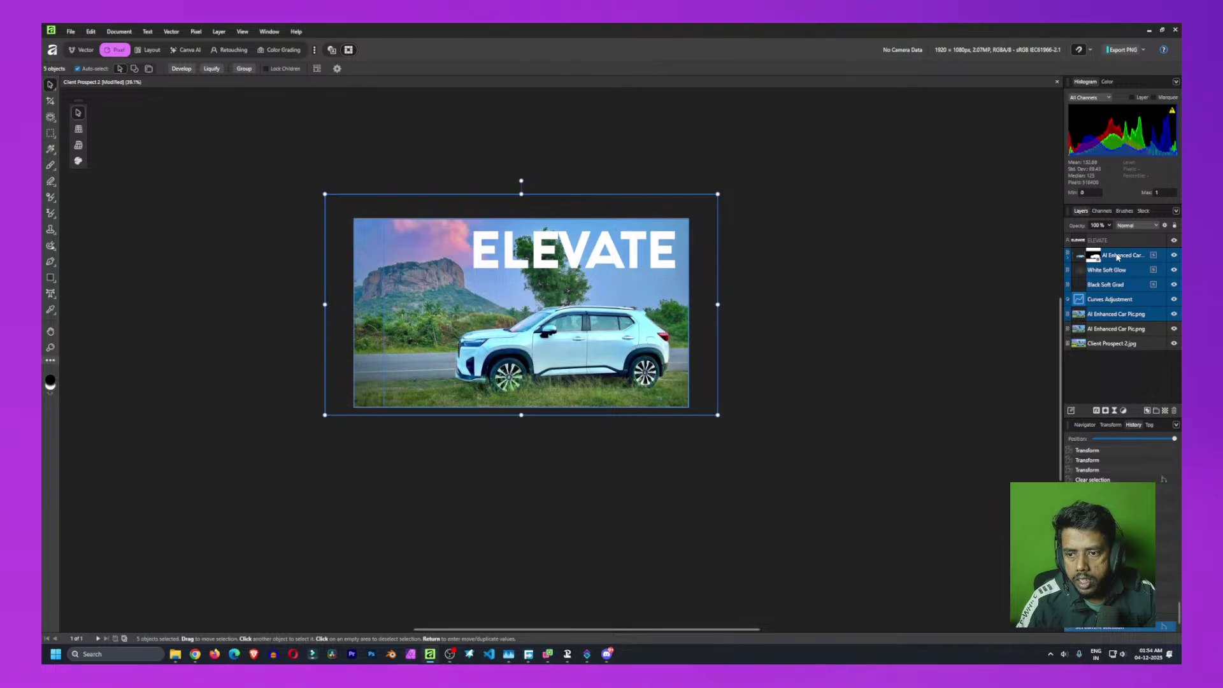
{"action": "key", "text": "ctrl+g"}
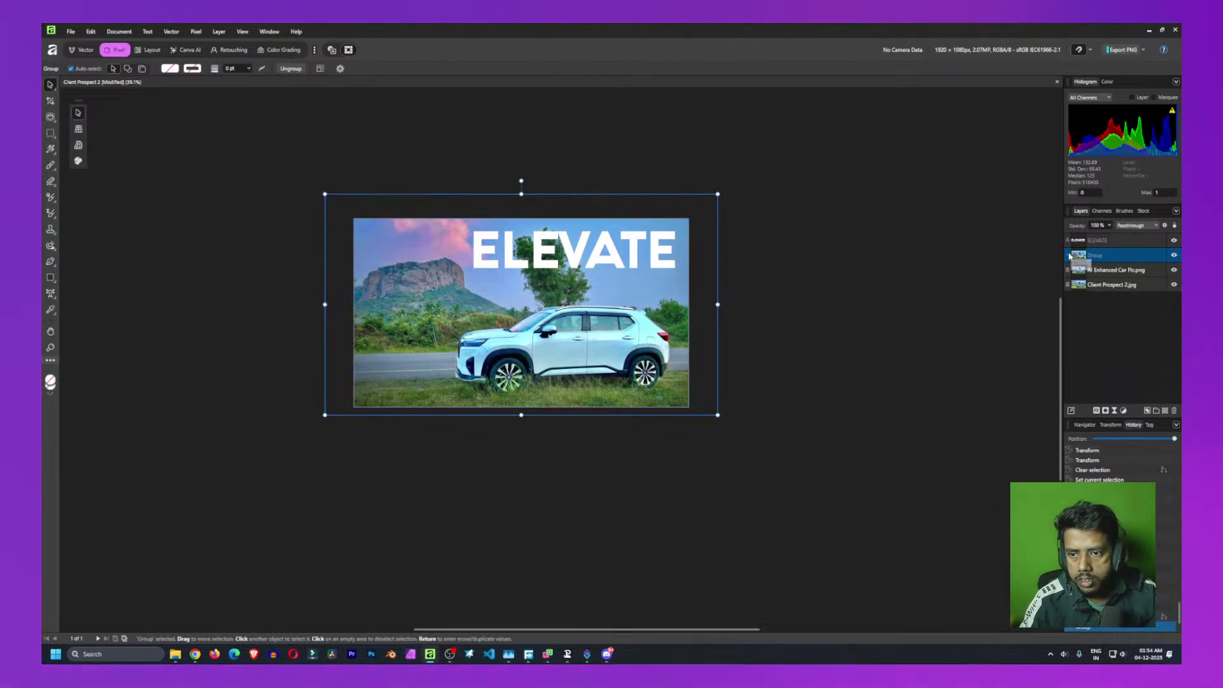
{"action": "left_click", "coordinate": [1107, 332]}
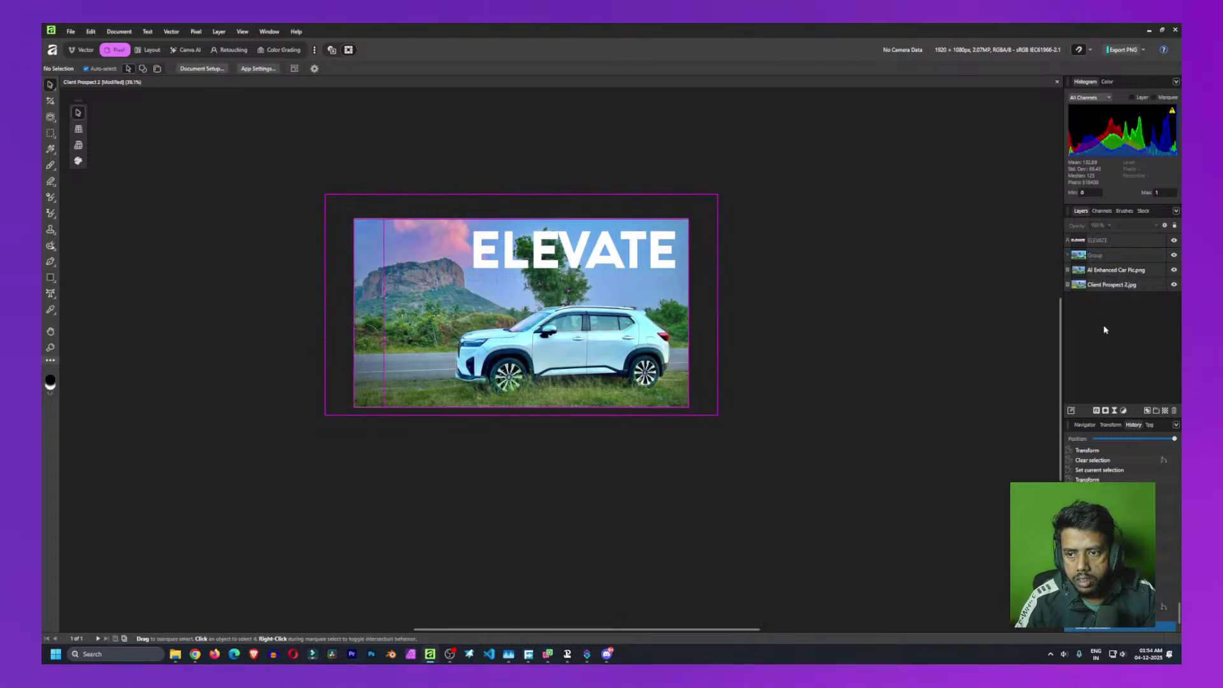
Try turning the new group into a clipping mask, and undo it
{"action": "left_click", "coordinate": [1106, 255]}
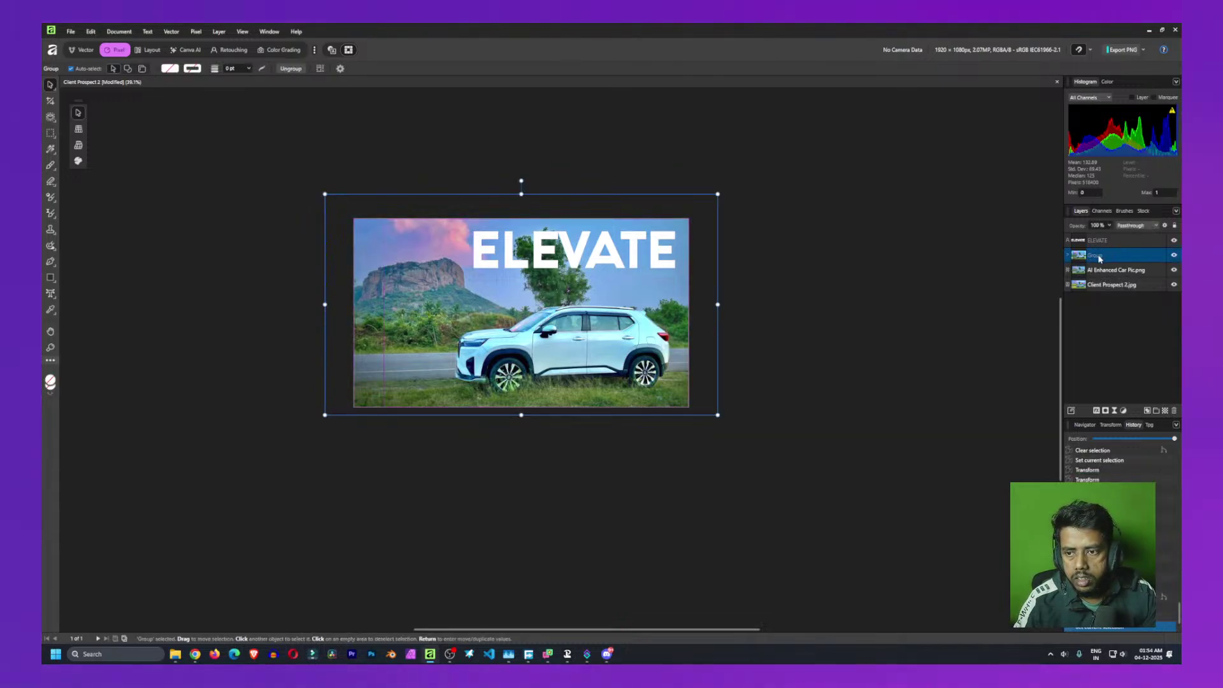
{"action": "right_click", "coordinate": [1099, 259]}
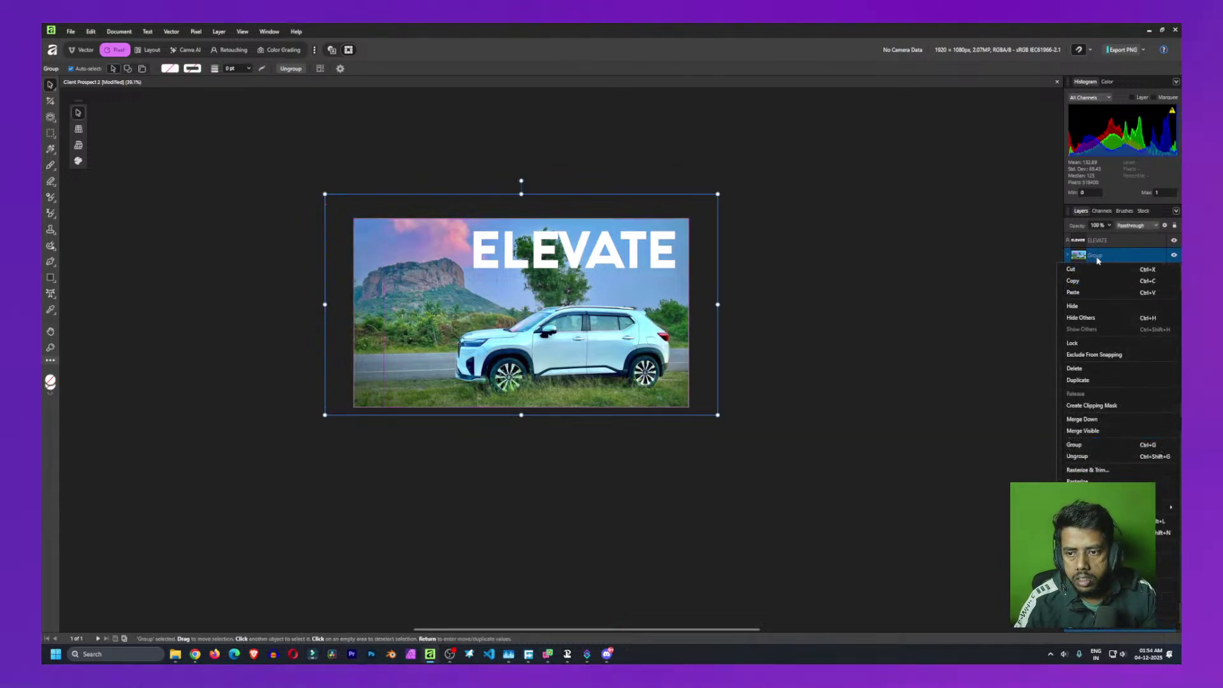
{"action": "left_click", "coordinate": [1094, 408]}
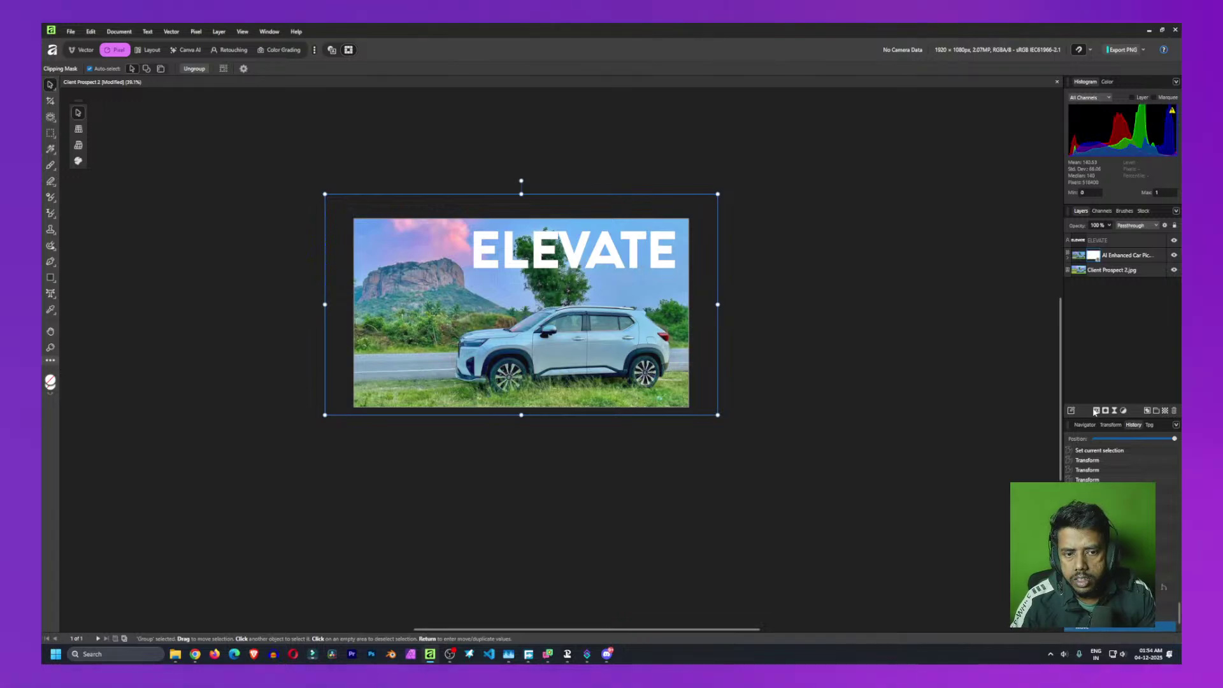
{"action": "key", "text": "ctrl+z"}
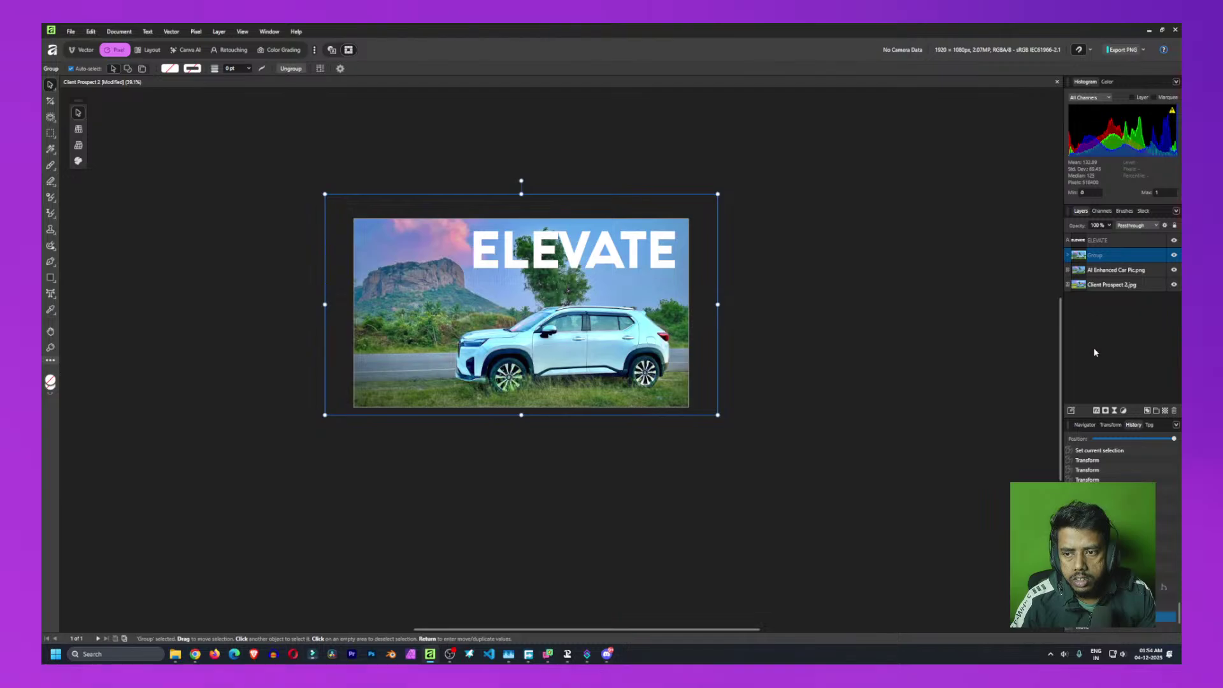
Rename the group Highlighted Image and rasterize it into a single pixel layer
{"action": "left_click", "coordinate": [1095, 352]}
{"action": "double_click", "coordinate": [1097, 255]}
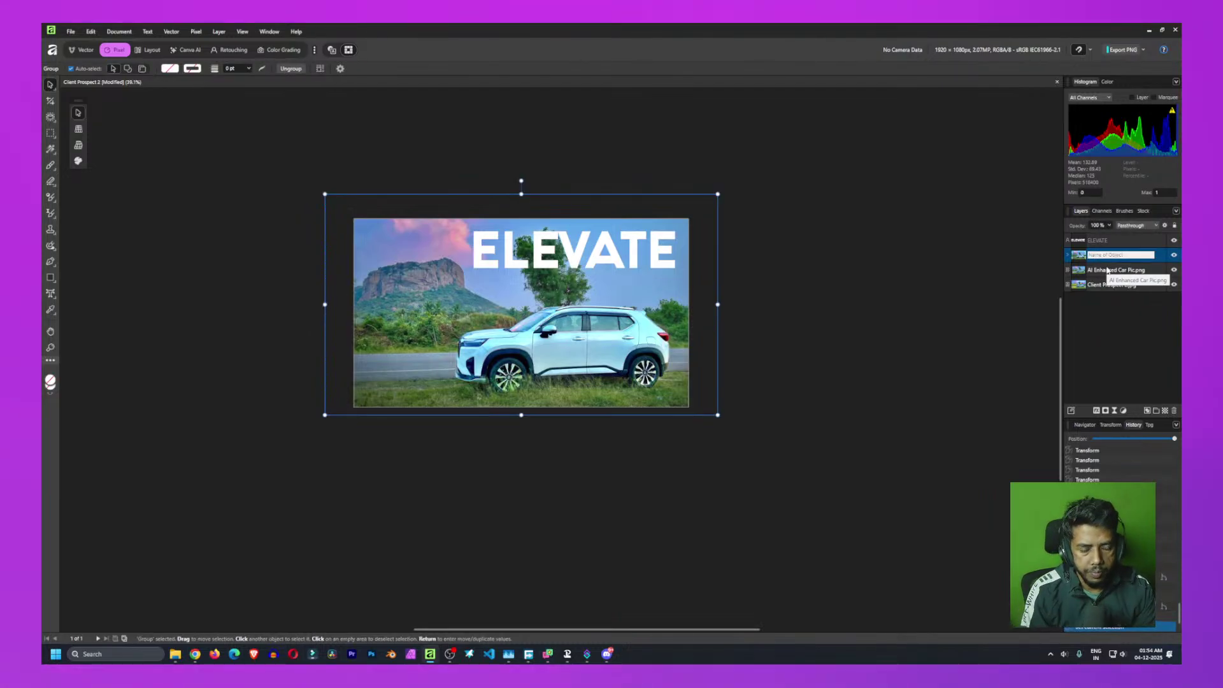
{"action": "type", "text": "AI"}
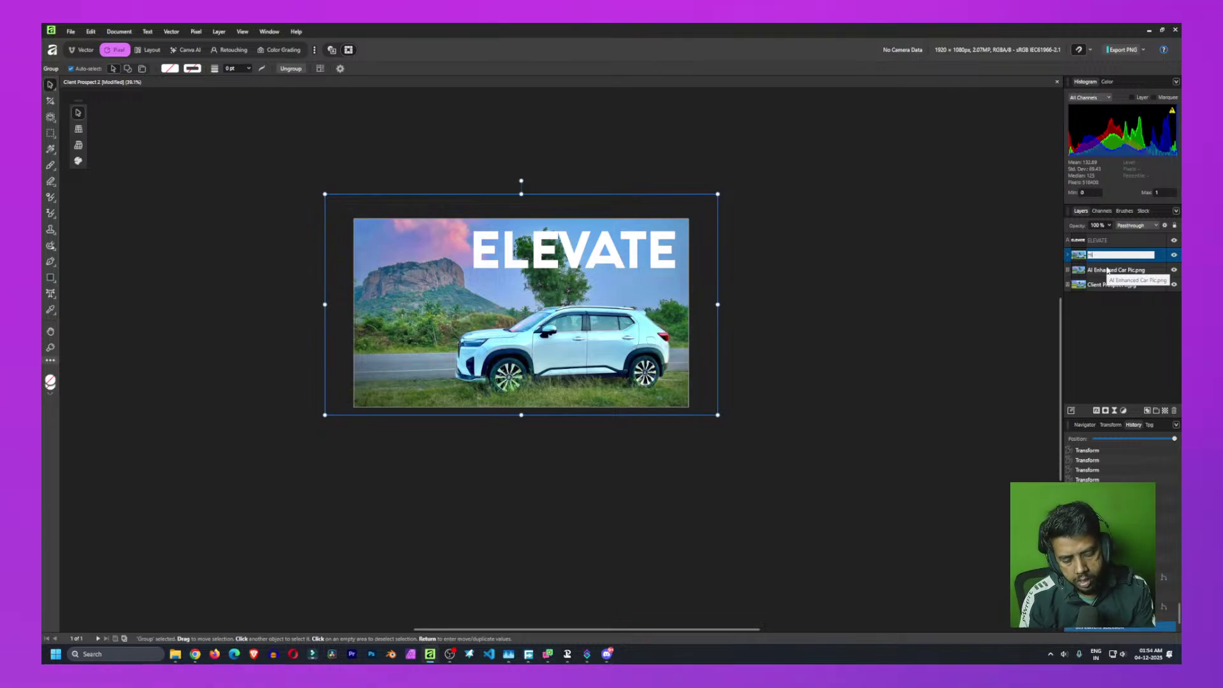
{"action": "type", "text": "ghlighted"}
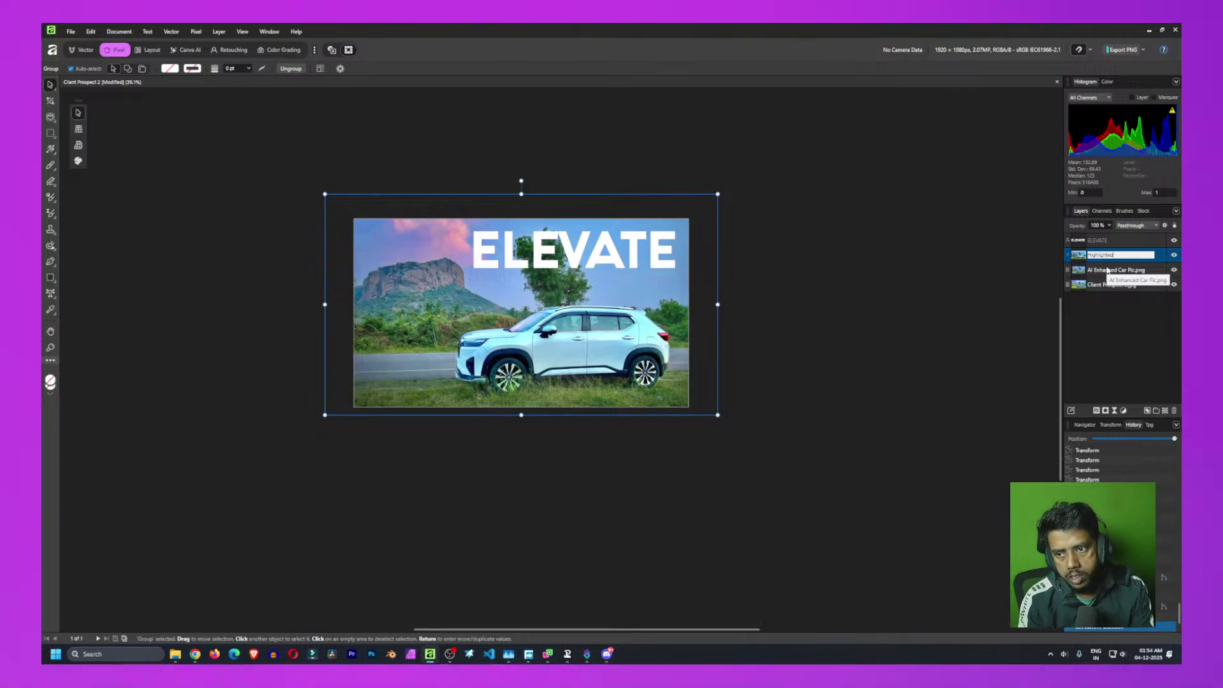
{"action": "type", "text": " Image"}
{"action": "key", "text": "Return"}
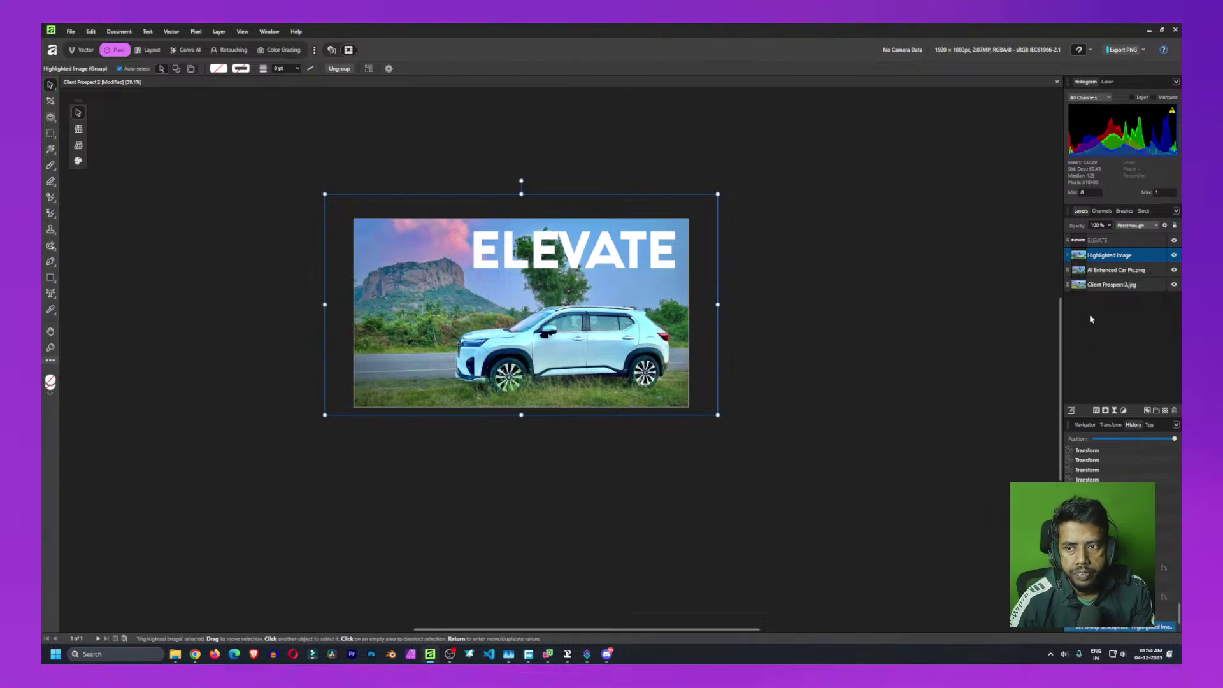
{"action": "right_click", "coordinate": [1103, 258]}
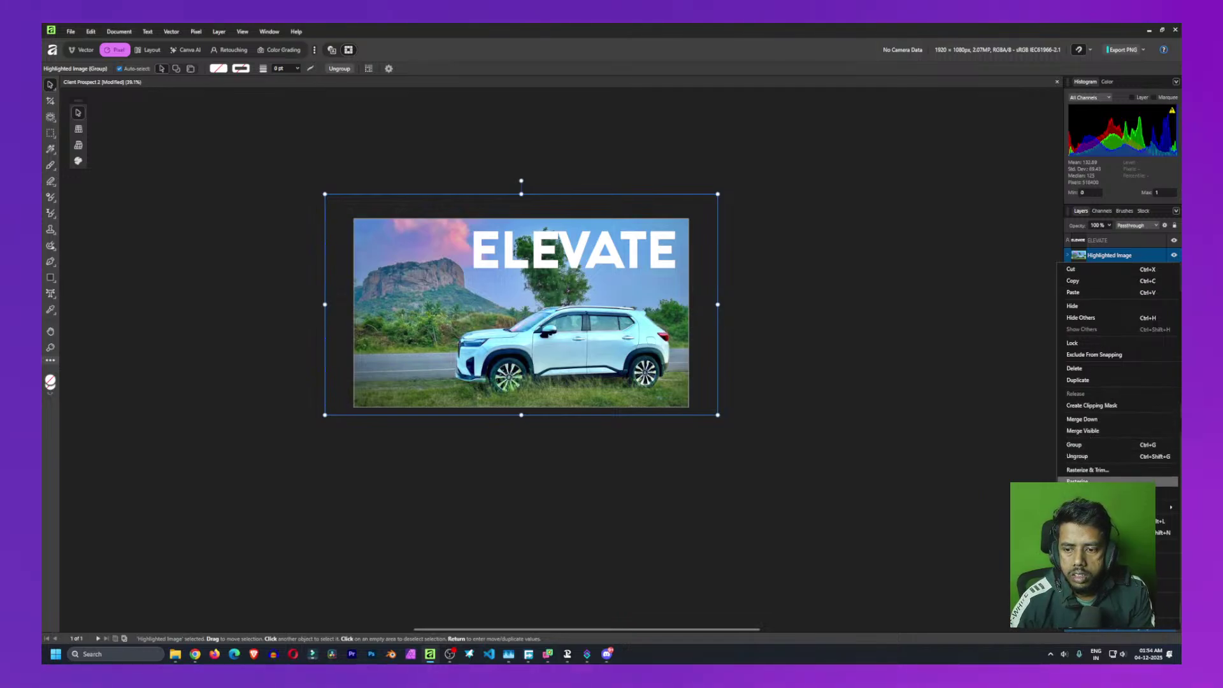
{"action": "left_click", "coordinate": [1083, 482]}
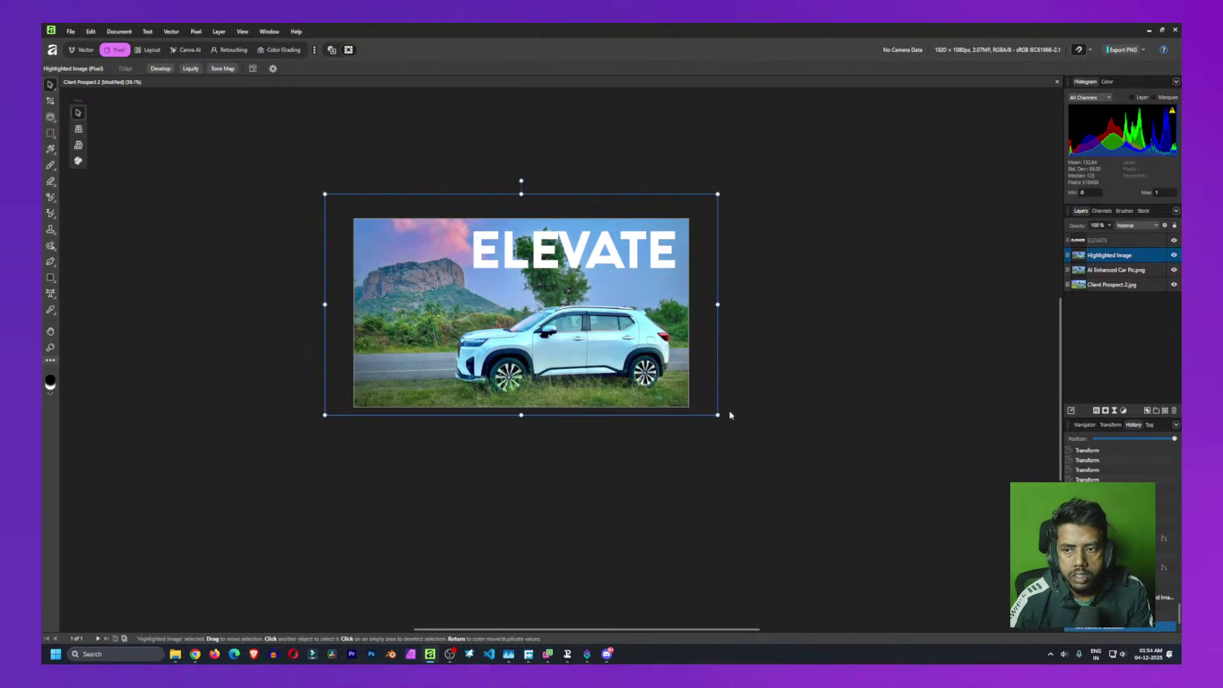
Activate the Object Selection tool for the Highlighted Image layer
{"action": "left_click", "coordinate": [51, 117]}
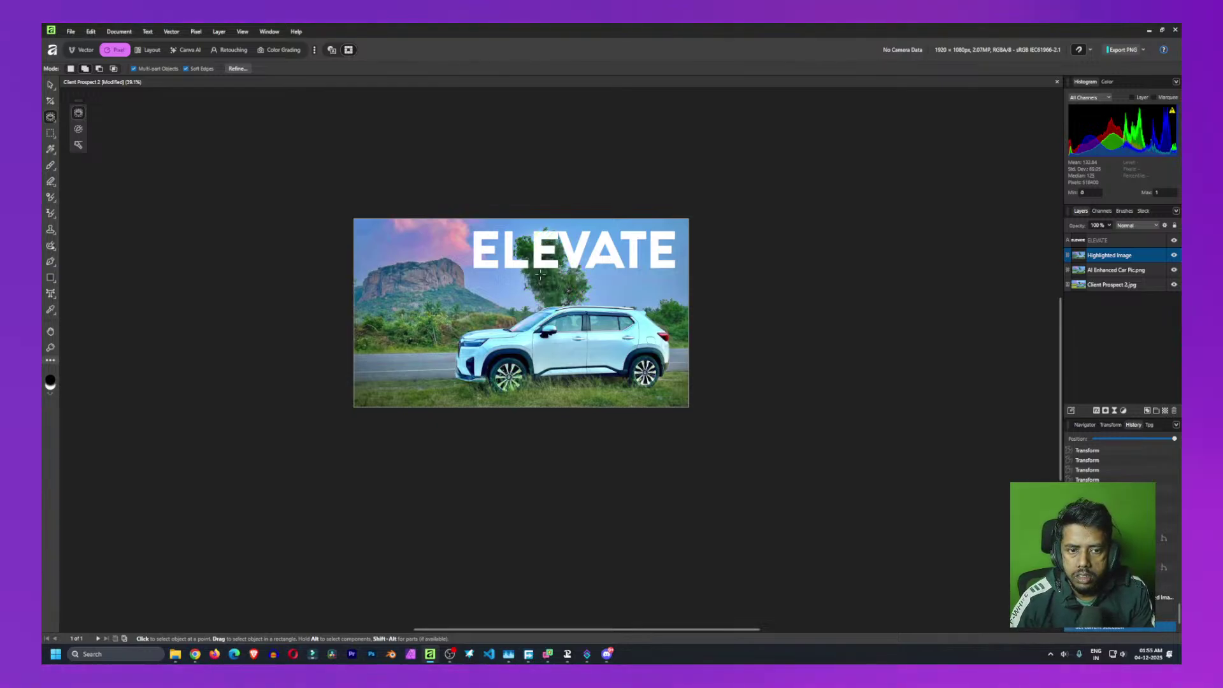
Mask the Highlighted Image layer with an inverted selection of the tree, and check it with the AI Enhanced Car Pic.png layer hidden briefly
{"action": "left_click", "coordinate": [540, 275]}
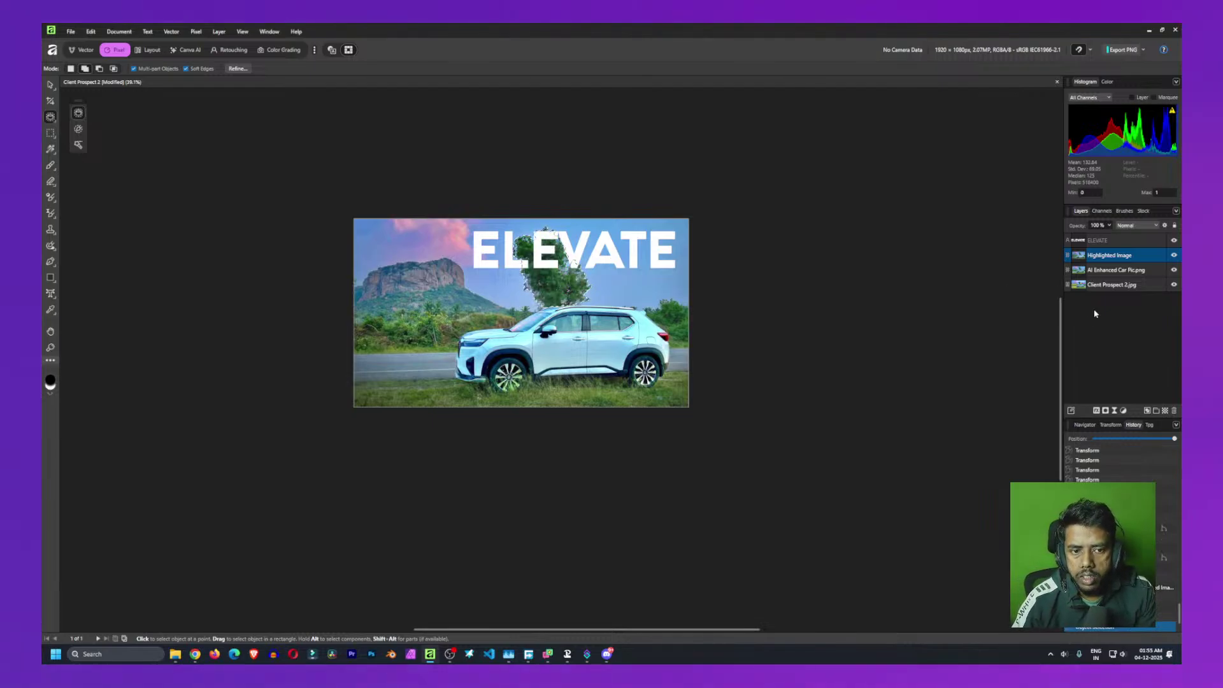
{"action": "left_click", "coordinate": [1106, 412]}
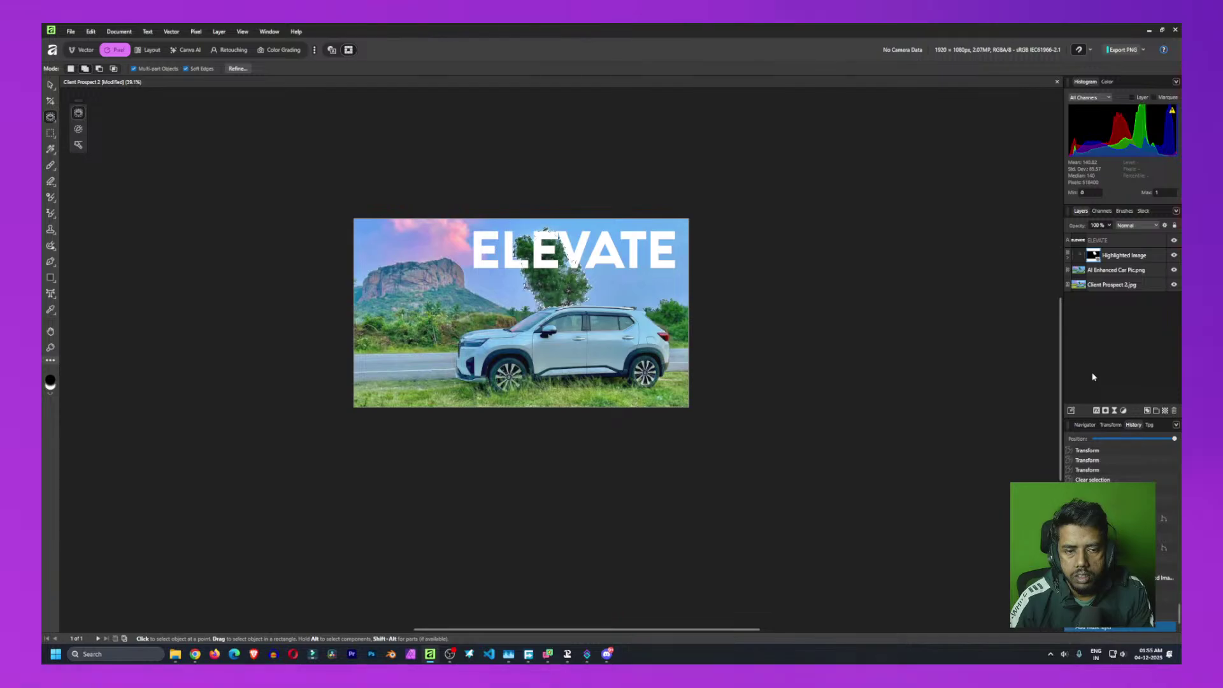
{"action": "right_click", "coordinate": [1095, 256]}
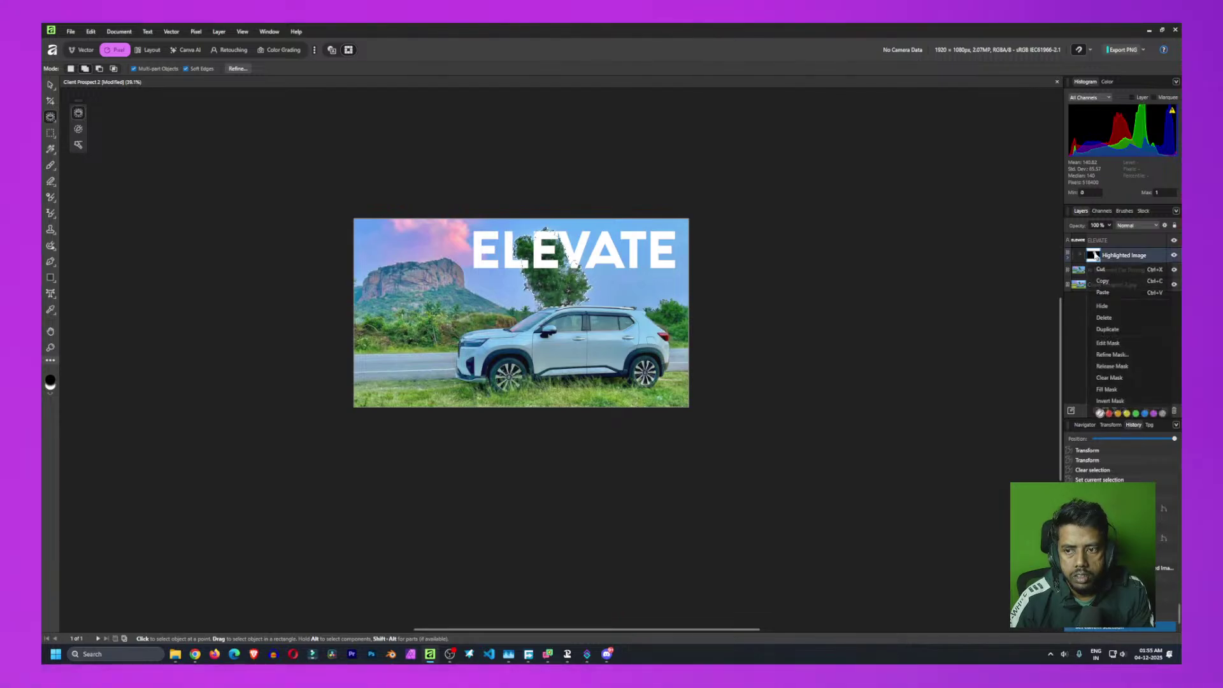
{"action": "left_click", "coordinate": [1099, 401]}
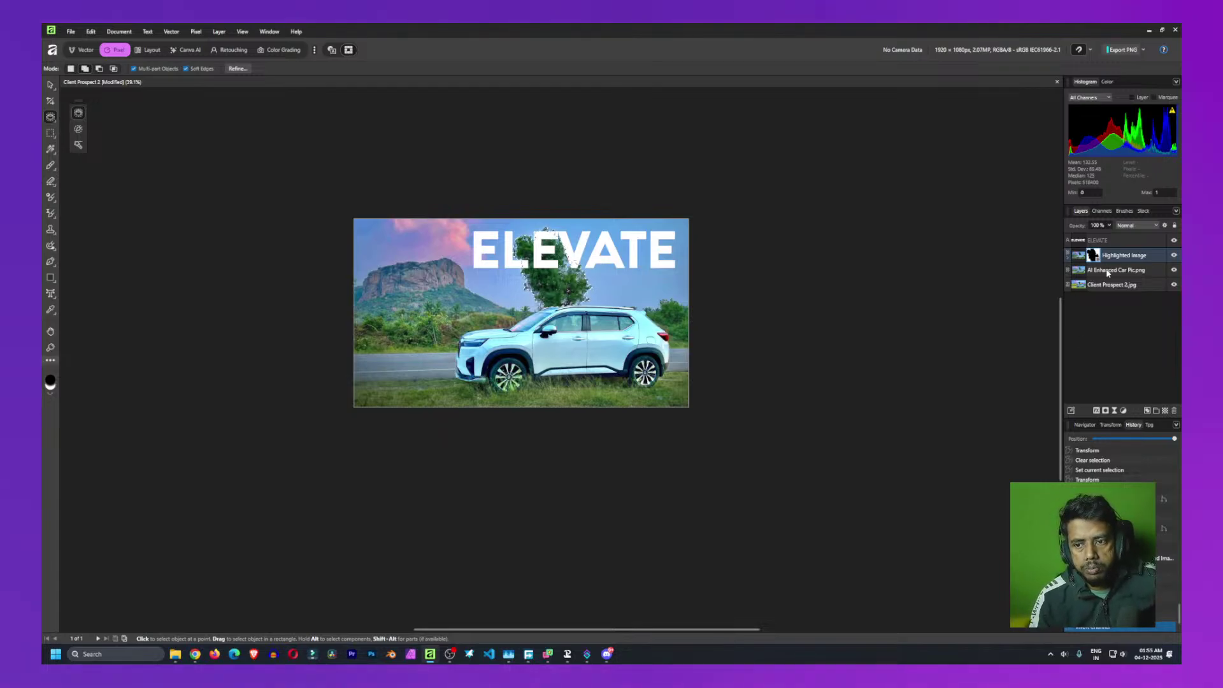
{"action": "left_click", "coordinate": [1174, 270]}
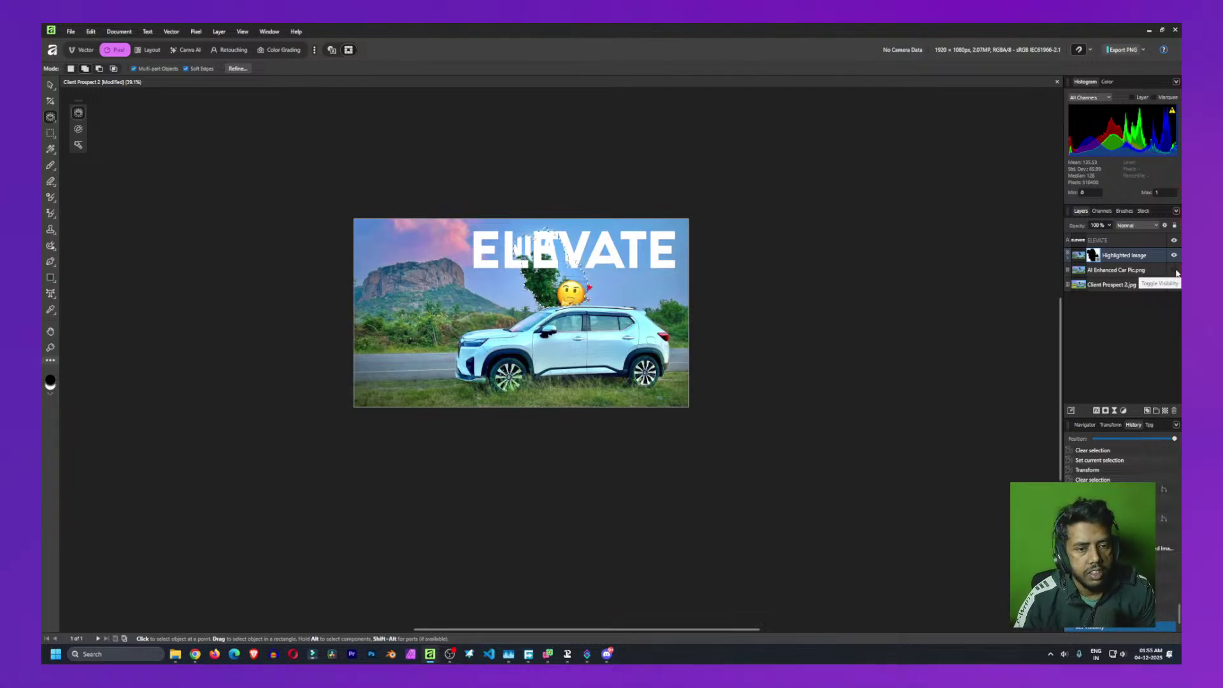
{"action": "left_click", "coordinate": [1174, 270]}
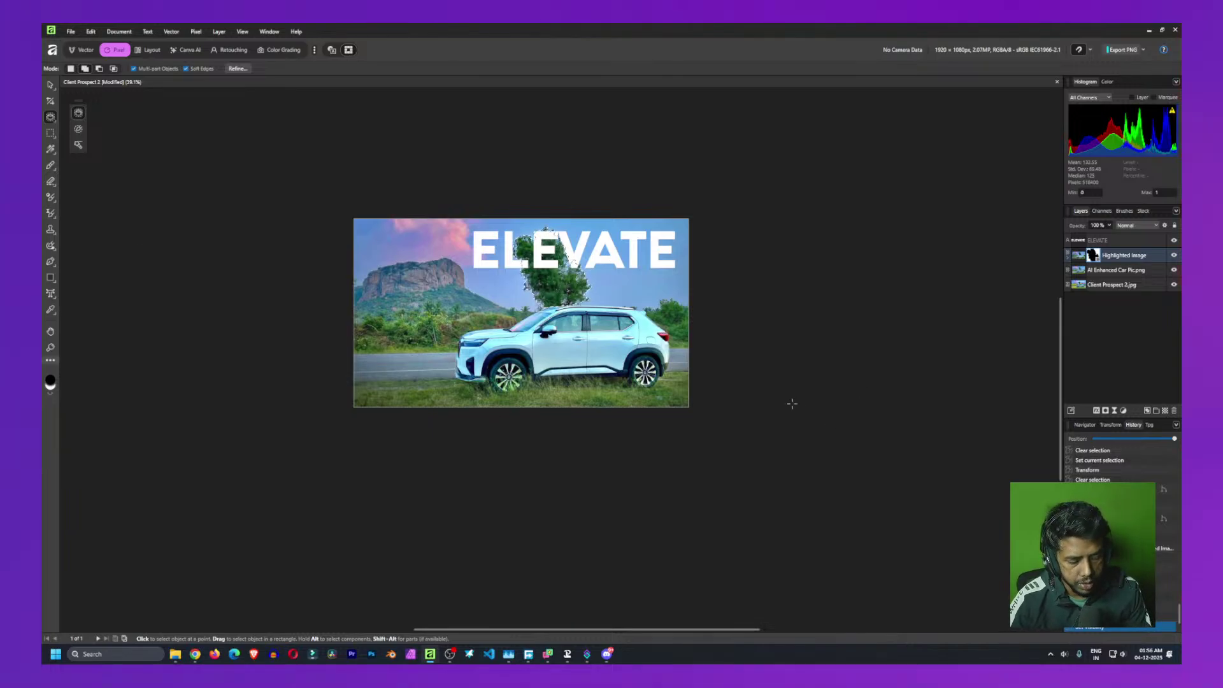
Place the ELEVATE text layer directly beneath the Highlighted Image layer and invert that layer's mask
{"action": "key", "text": "b"}
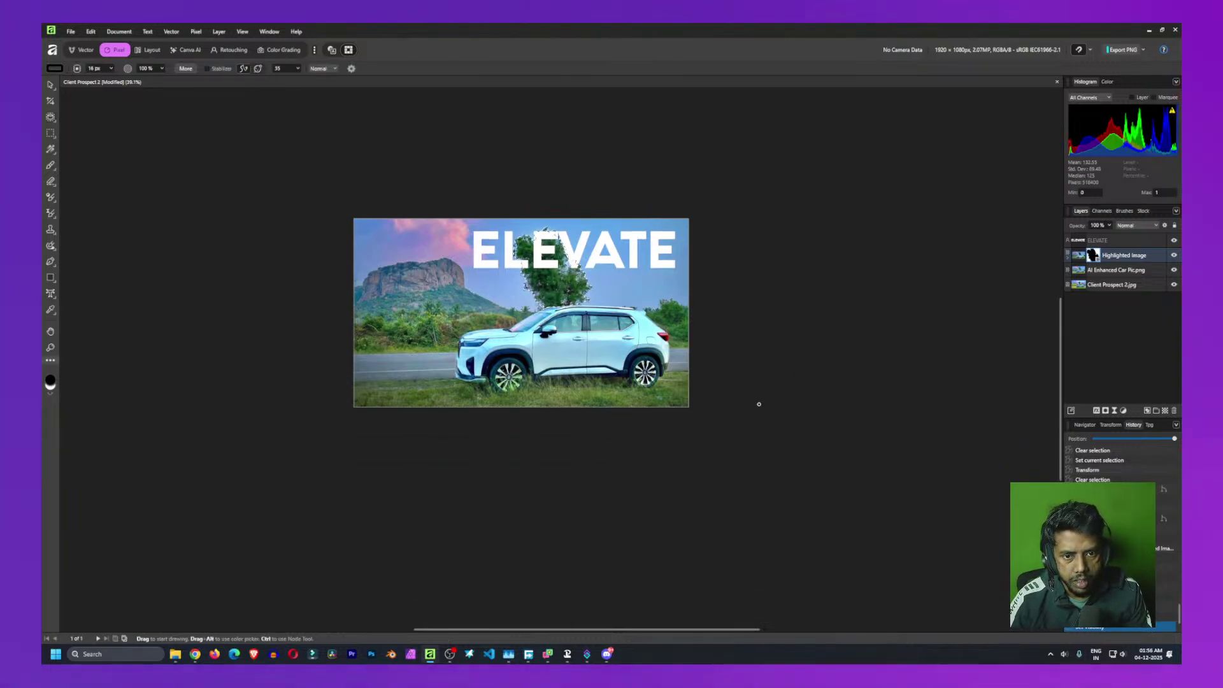
{"action": "scroll", "coordinate": [759, 404], "scroll_direction": "up", "scroll_amount": 5}
{"action": "scroll", "coordinate": [628, 300], "scroll_direction": "left", "scroll_amount": 6}
{"action": "scroll", "coordinate": [732, 377], "scroll_direction": "up", "scroll_amount": 3}
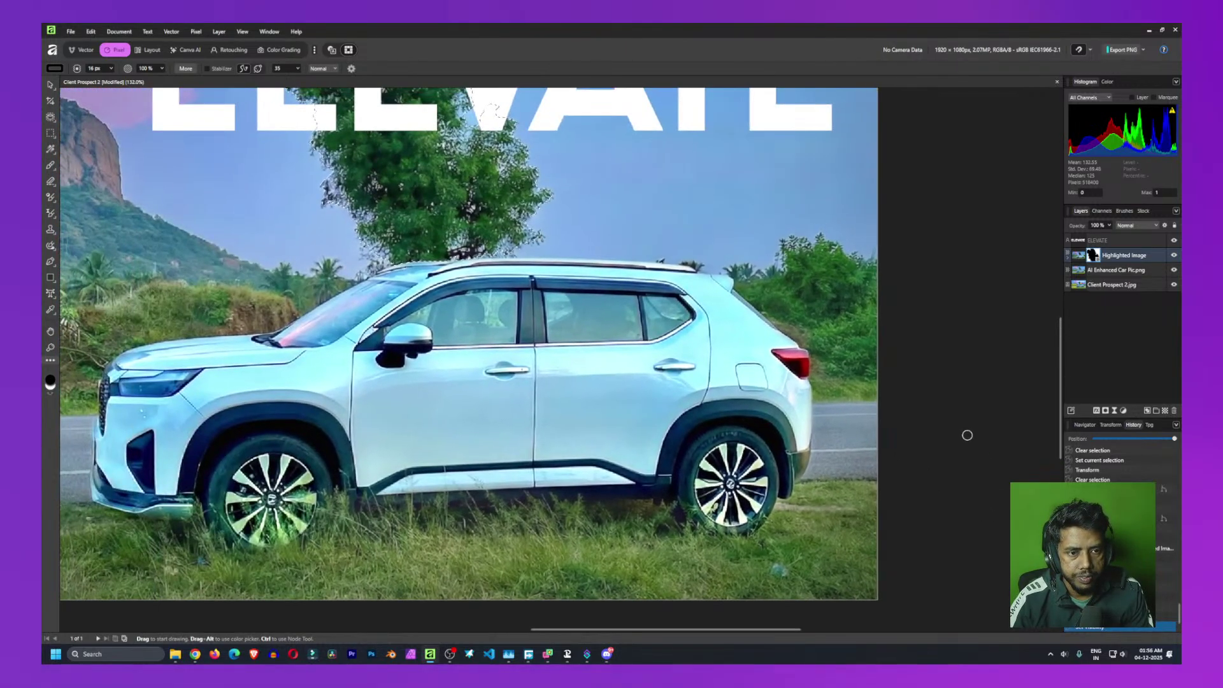
{"action": "scroll", "coordinate": [967, 435], "scroll_direction": "down", "scroll_amount": 5}
{"action": "scroll", "coordinate": [953, 383], "scroll_direction": "up", "scroll_amount": 2}
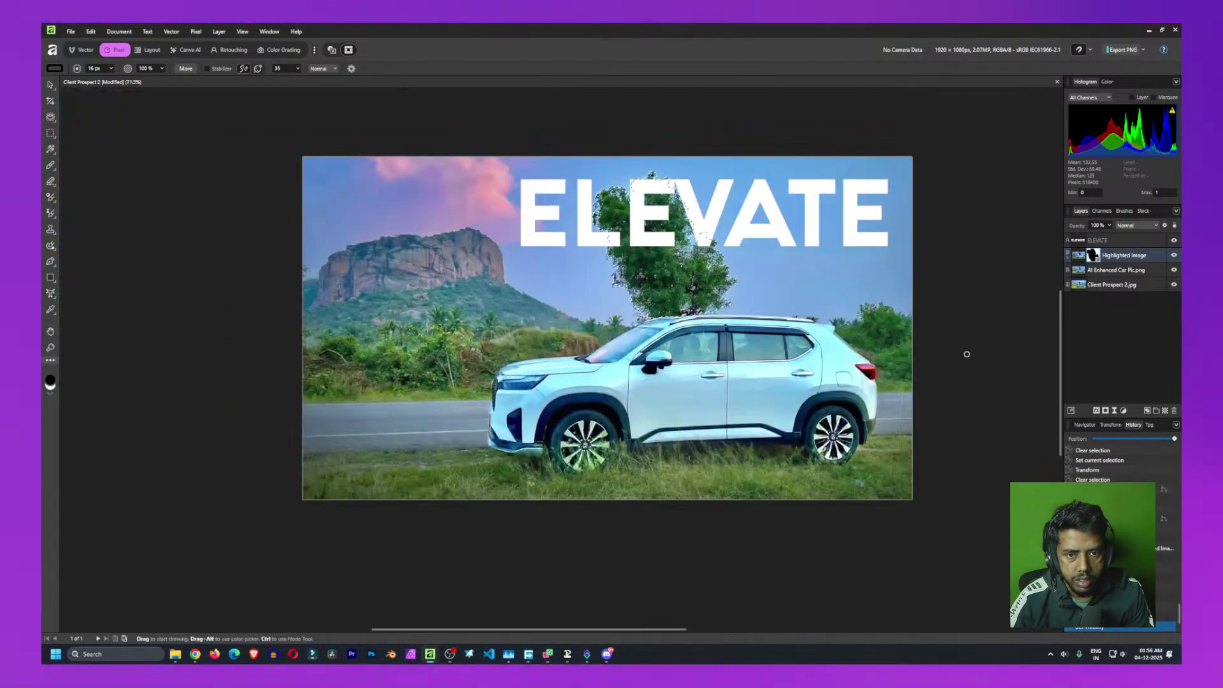
{"action": "left_click_drag", "start_coordinate": [967, 354], "coordinate": [795, 432]}
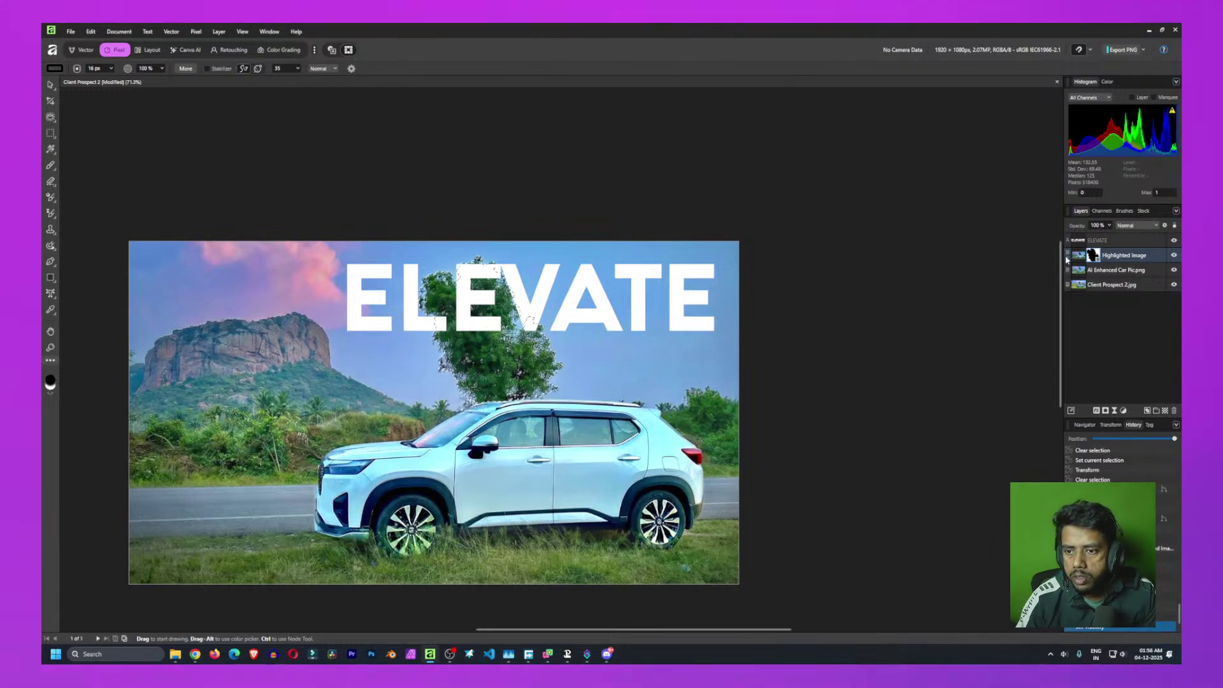
{"action": "left_click_drag", "start_coordinate": [1094, 241], "coordinate": [1101, 268]}
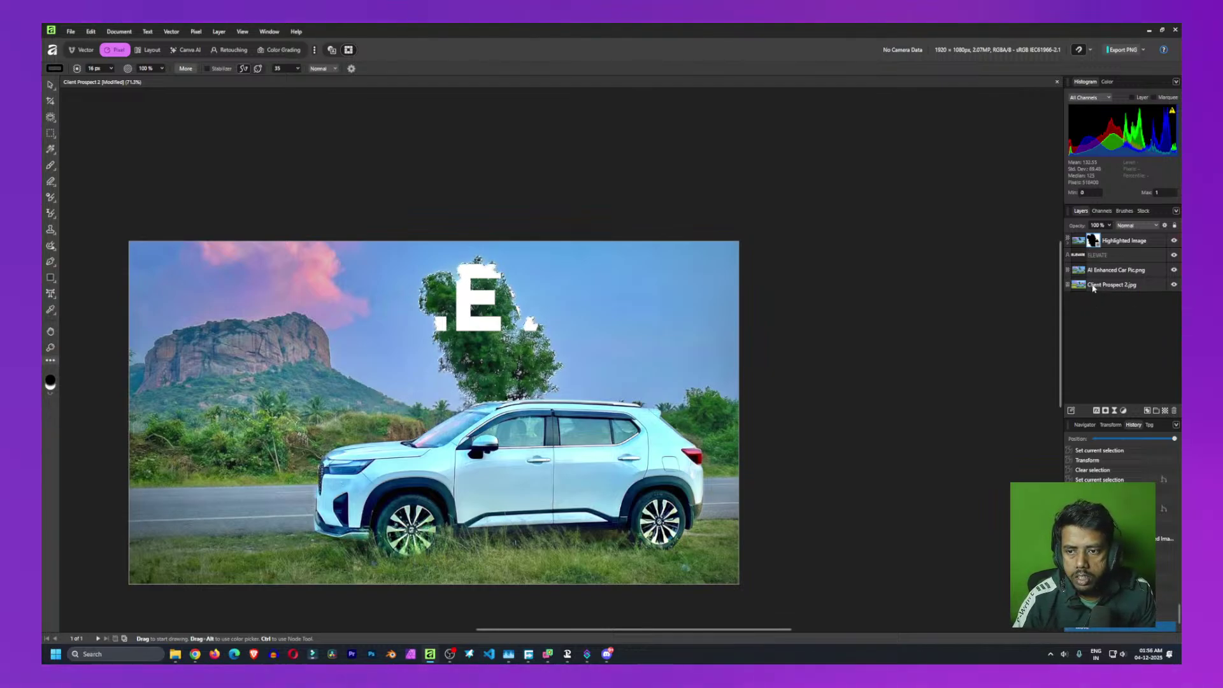
{"action": "right_click", "coordinate": [1094, 242]}
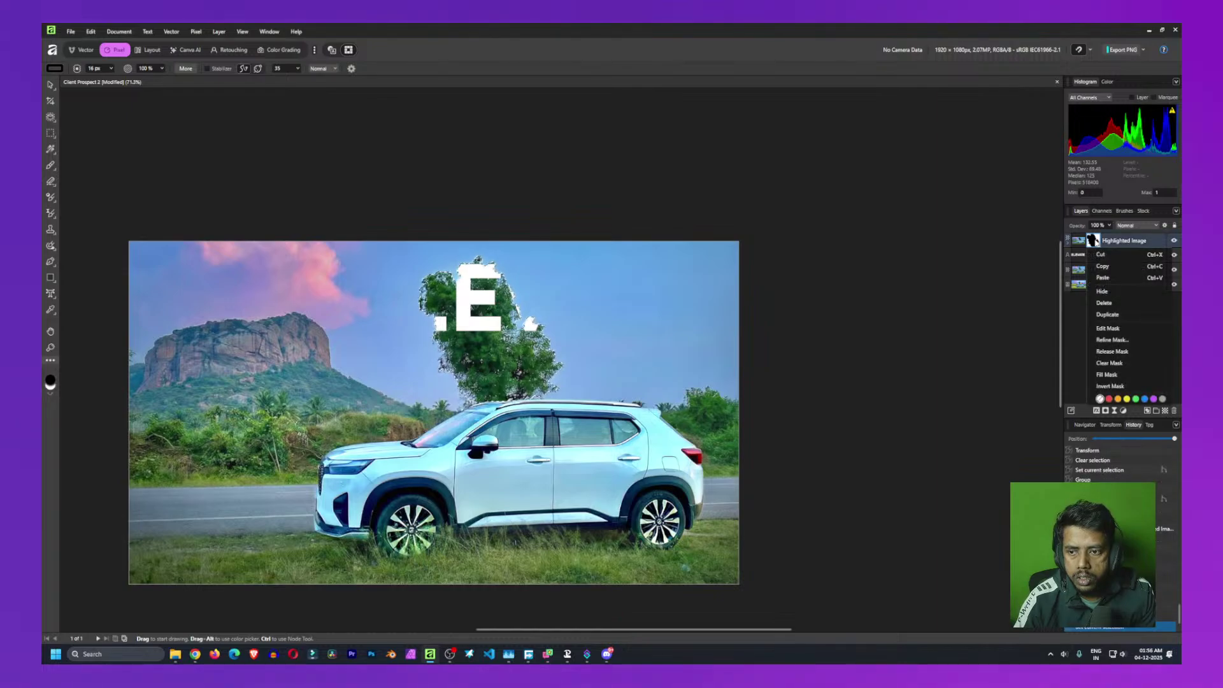
{"action": "left_click", "coordinate": [1107, 387]}
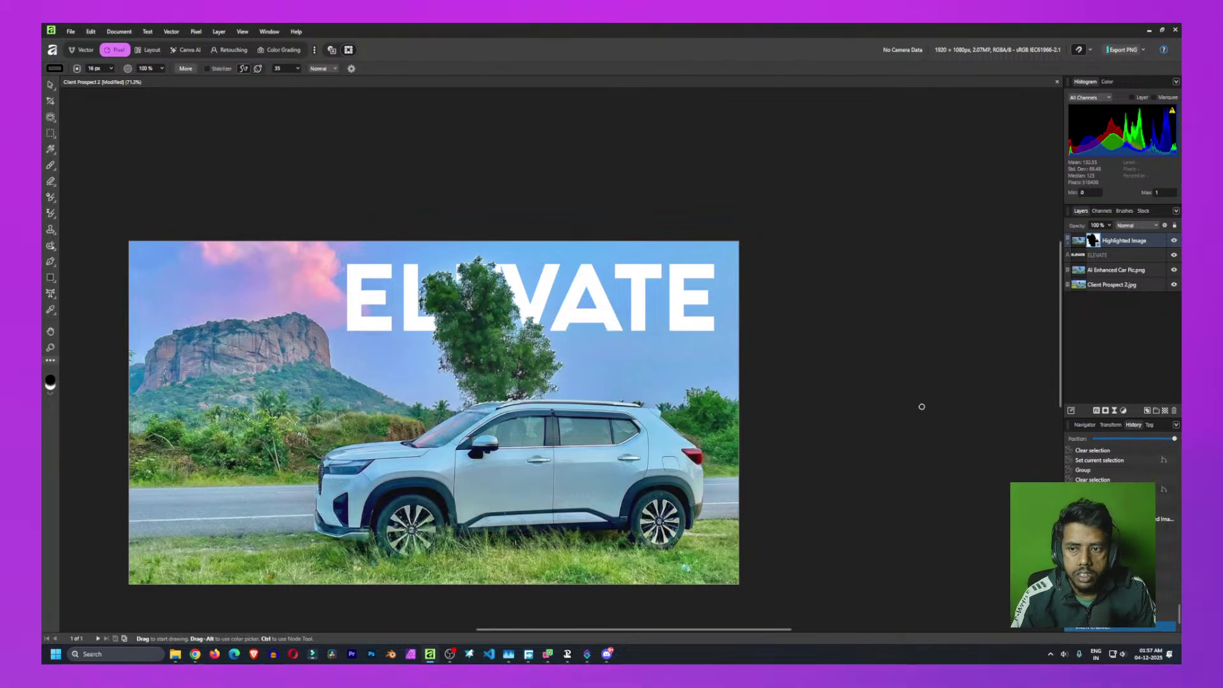
Try to paint the Highlighted Image mask white beside the tree, at the letter L, and undo the strokes
{"action": "left_click", "coordinate": [52, 396]}
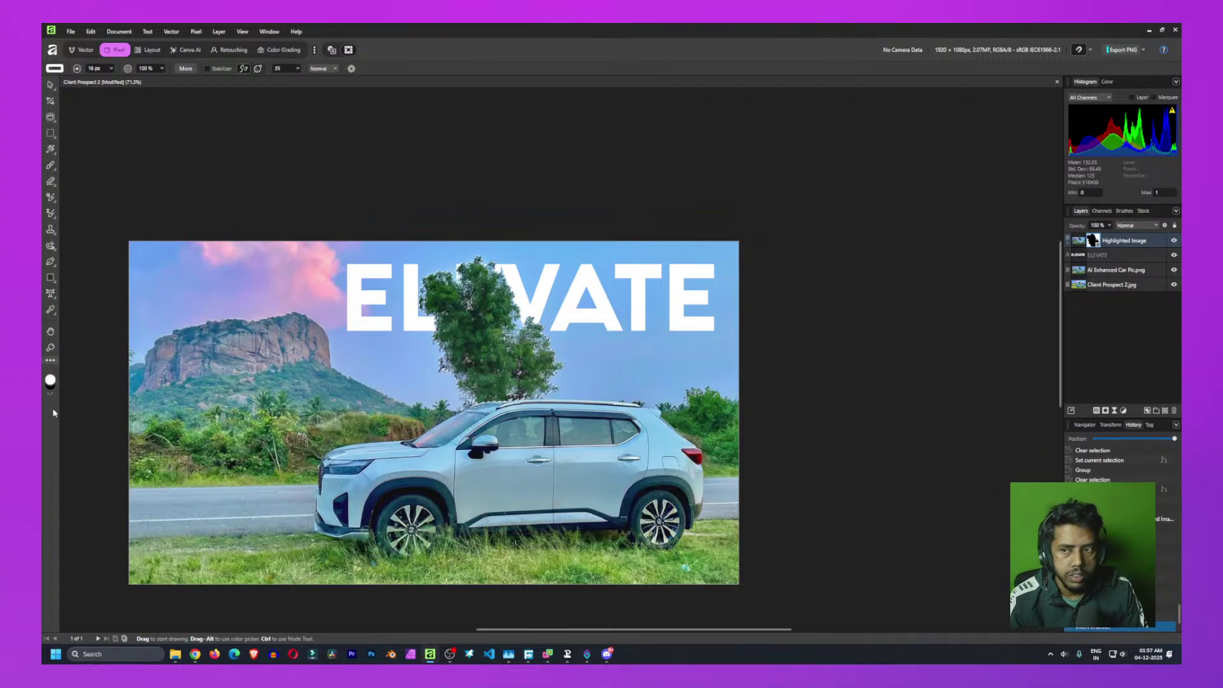
{"action": "left_click", "coordinate": [1091, 241], "text": "ctrl"}
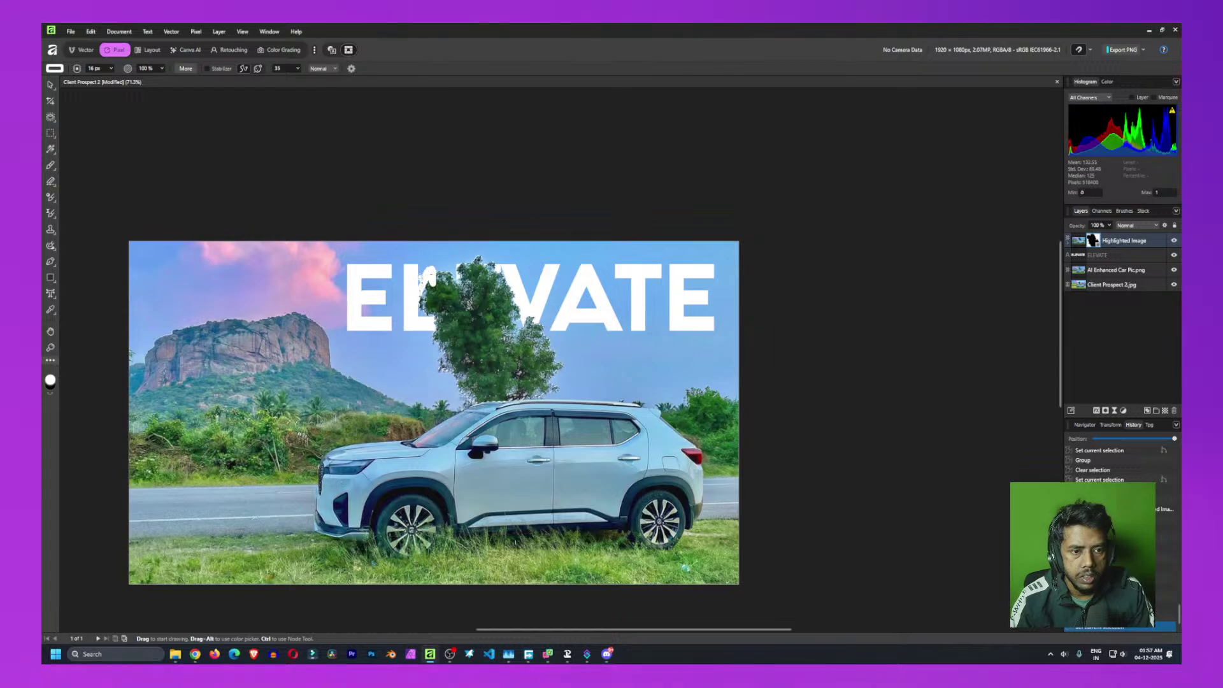
{"action": "key", "text": "ctrl+m"}
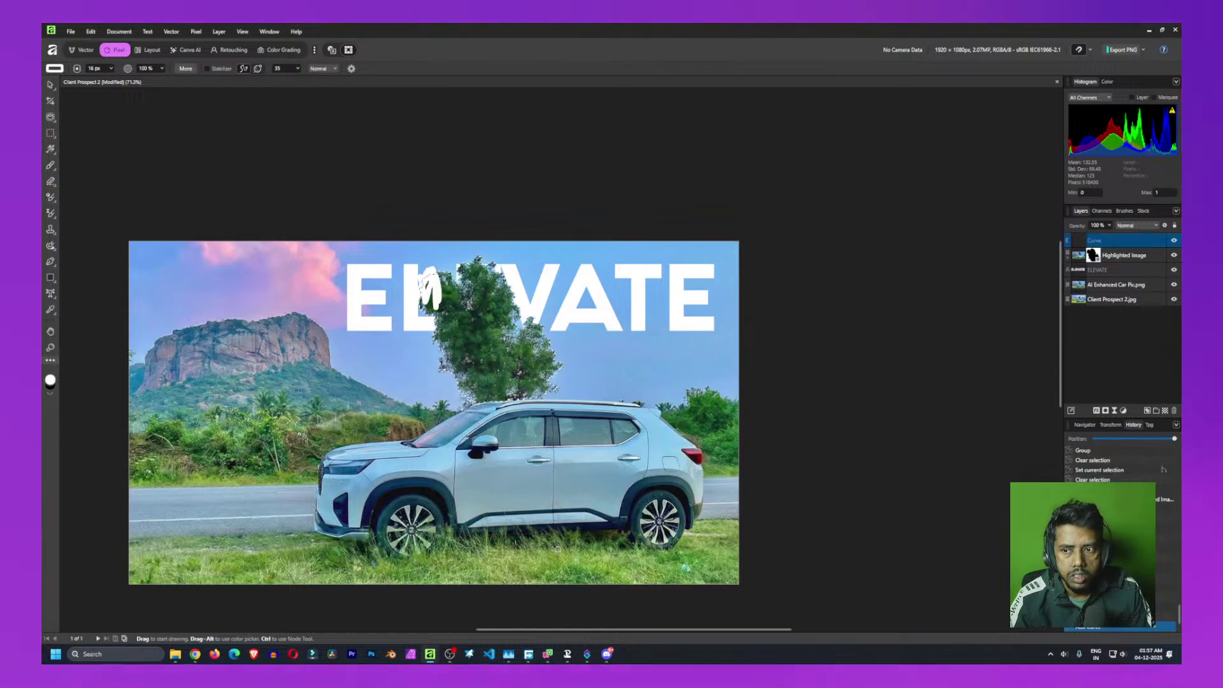
{"action": "key", "text": "ctrl+z"}
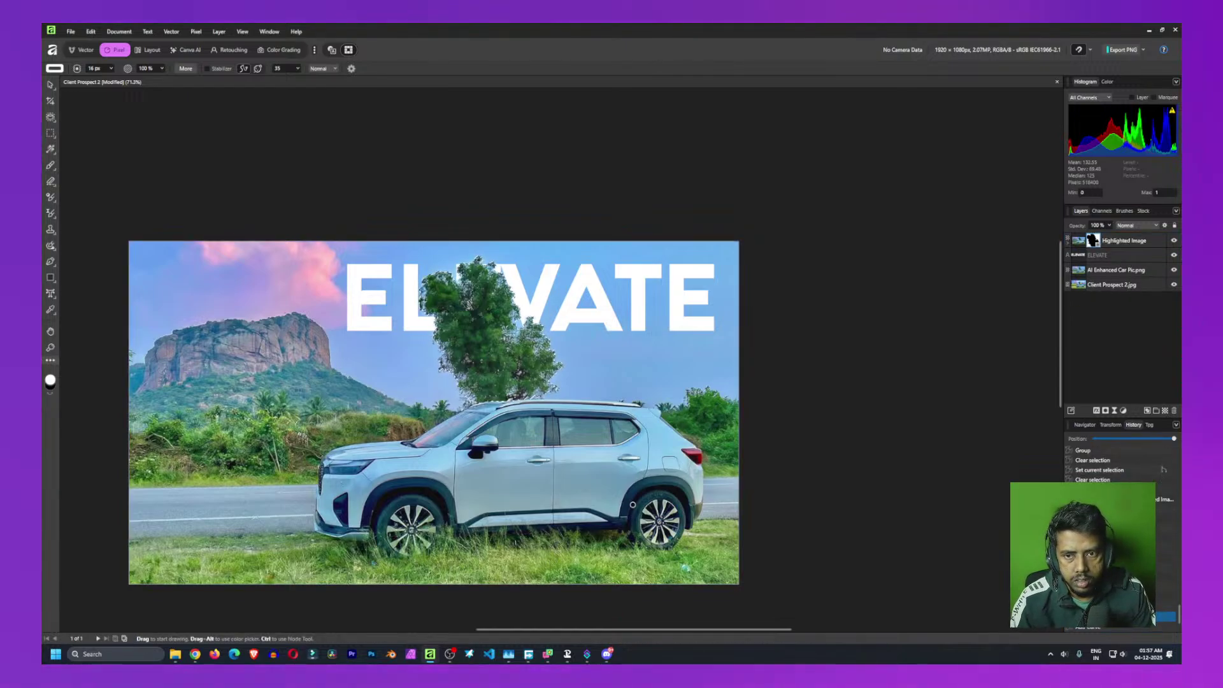
{"action": "left_click", "coordinate": [1113, 240]}
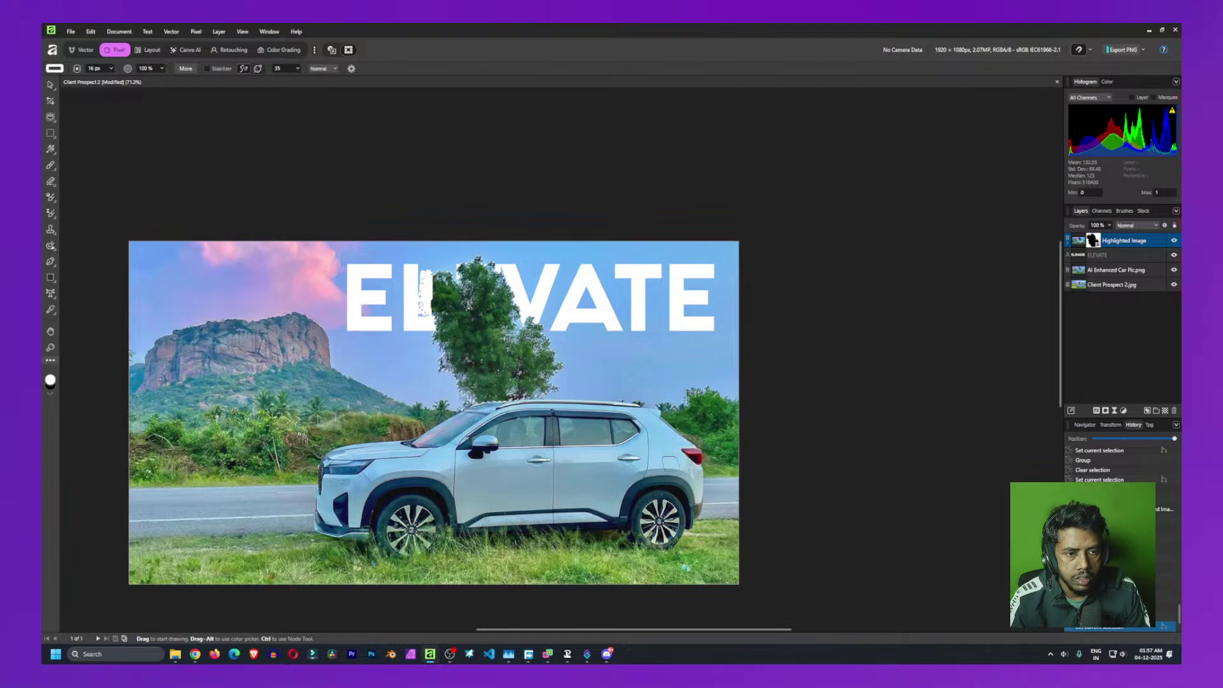
{"action": "left_click_drag", "start_coordinate": [423, 304], "coordinate": [424, 307]}
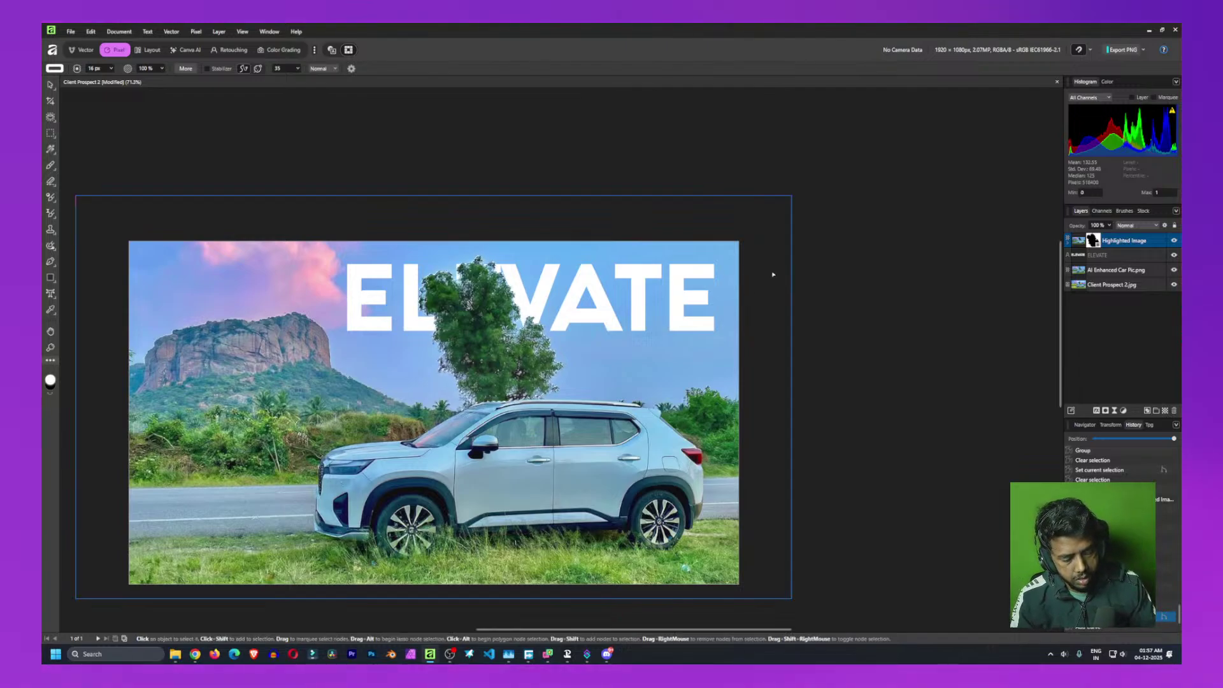
{"action": "key", "text": "ctrl+d"}
{"action": "left_click", "coordinate": [1129, 385]}
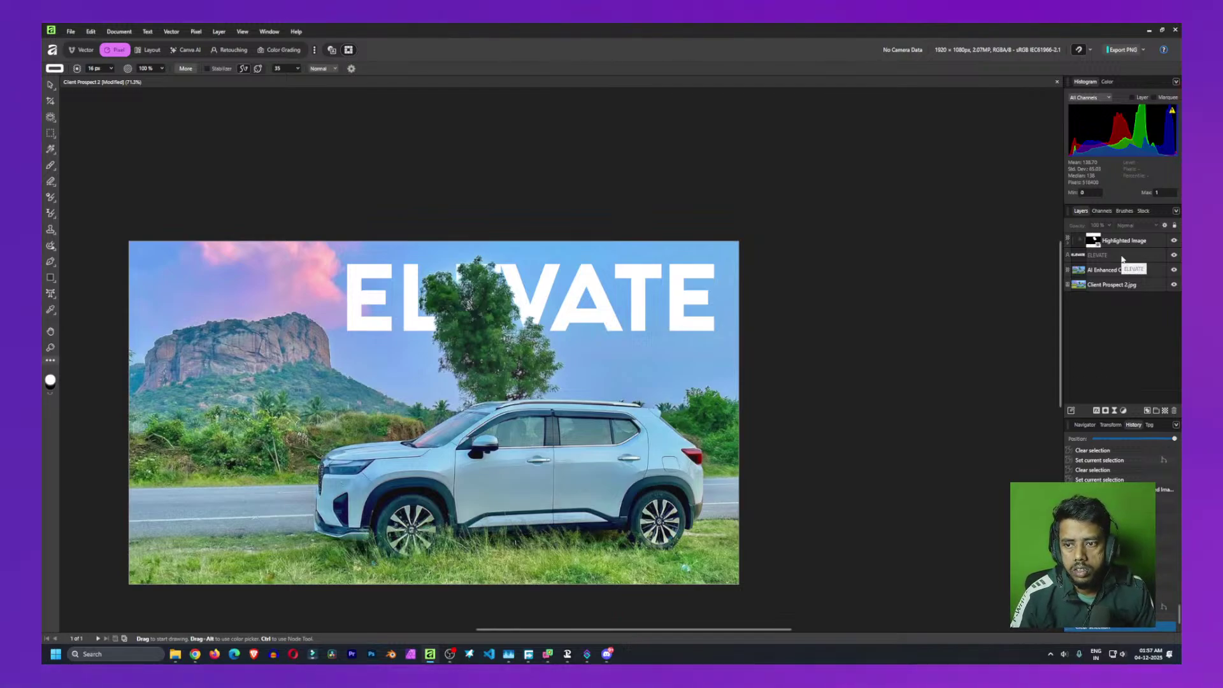
Activate the Erase Brush and target the Highlighted Image layer with the tree and lettering enlarged
{"action": "left_click", "coordinate": [50, 181]}
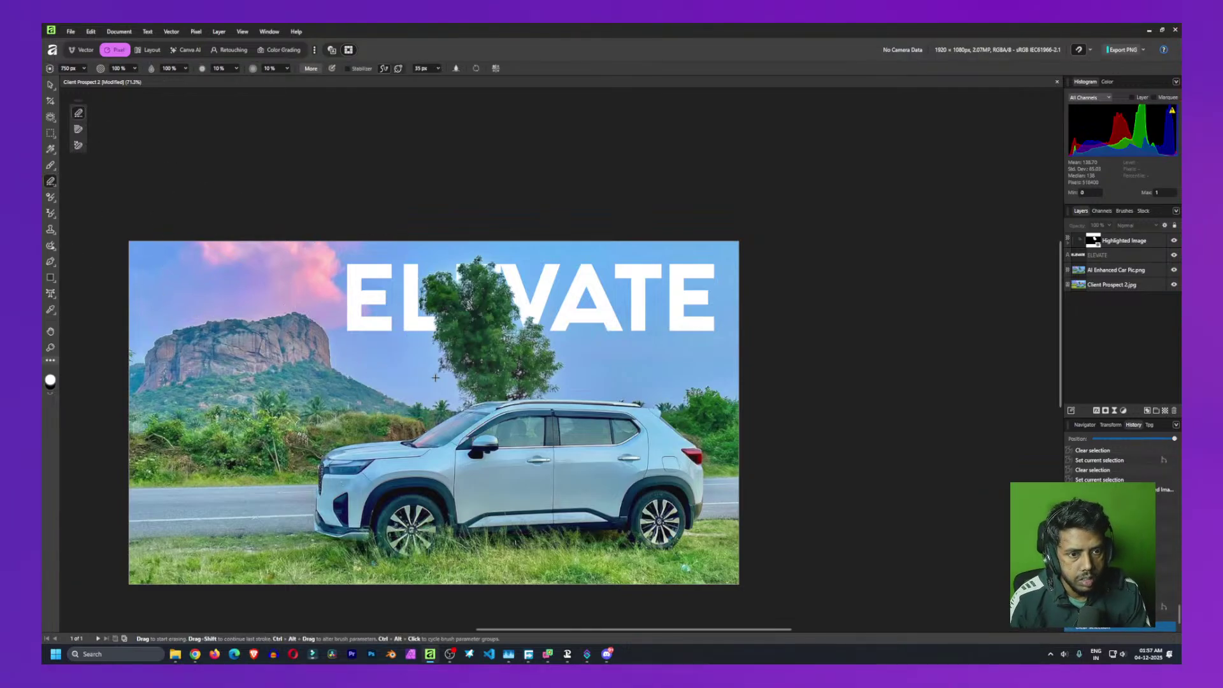
{"action": "scroll", "coordinate": [444, 391], "scroll_direction": "up", "scroll_amount": 4}
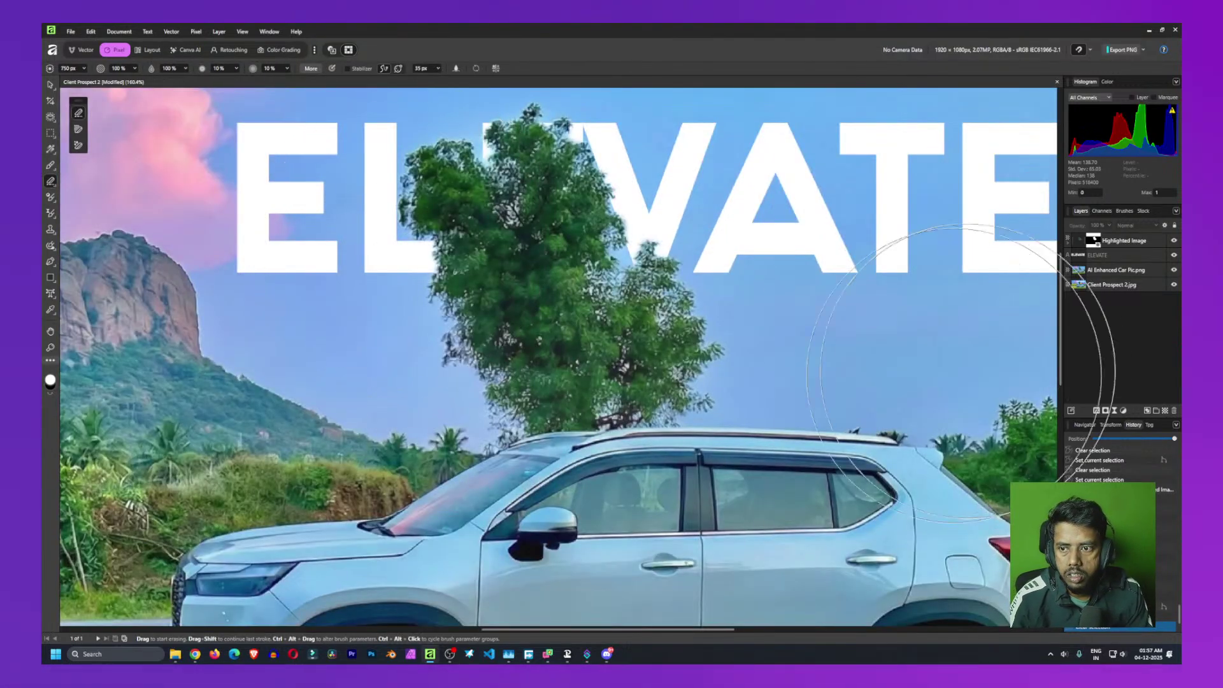
{"action": "left_click", "coordinate": [1077, 240]}
Try to erase the tree across the lettering with the 750 px brush and undo the stroke
{"action": "mouse_move", "coordinate": [274, 254]}
{"action": "left_mouse_down"}
{"action": "mouse_move", "coordinate": [374, 223]}
{"action": "mouse_move", "coordinate": [343, 222]}
{"action": "mouse_move", "coordinate": [395, 220]}
{"action": "mouse_move", "coordinate": [516, 267]}
{"action": "mouse_move", "coordinate": [535, 293]}
{"action": "left_mouse_up"}
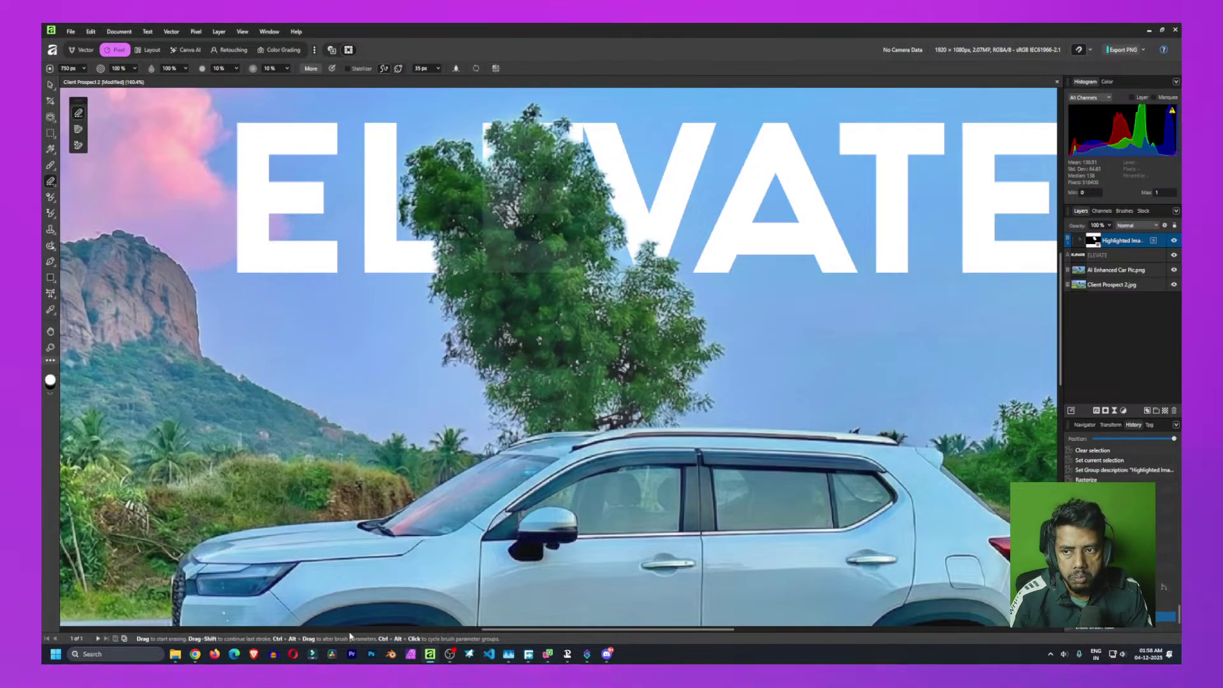
{"action": "key", "text": "ctrl+alt+d"}
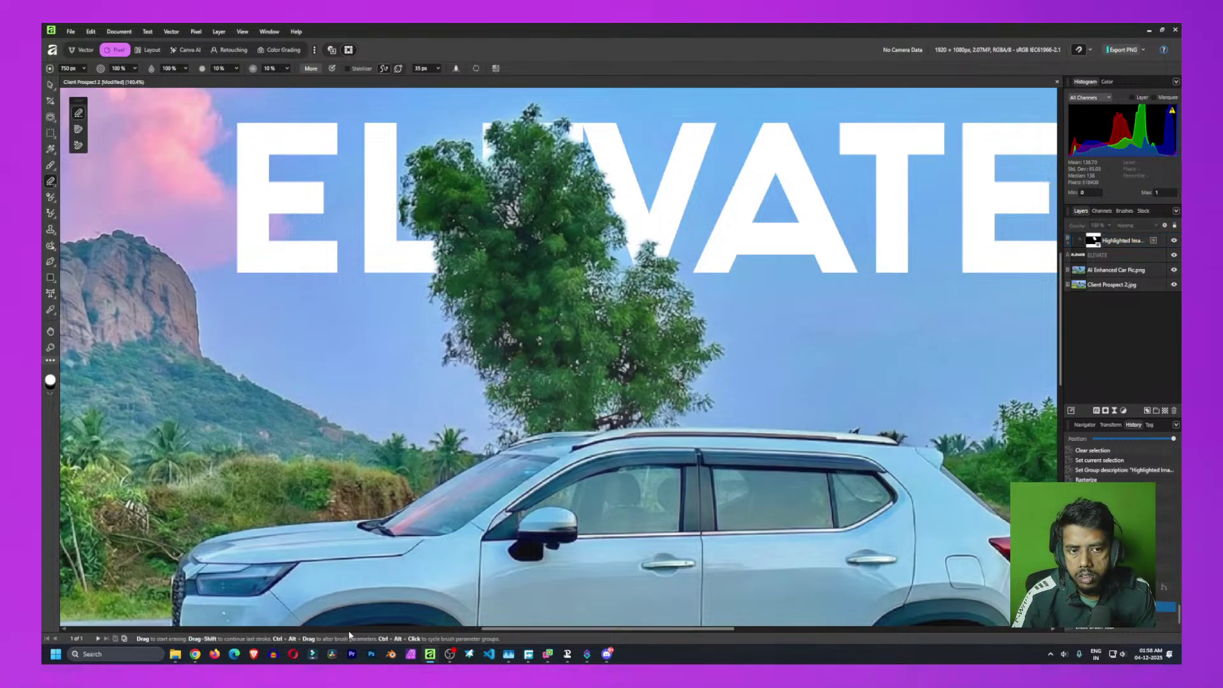
{"action": "key", "text": "ctrl+z"}
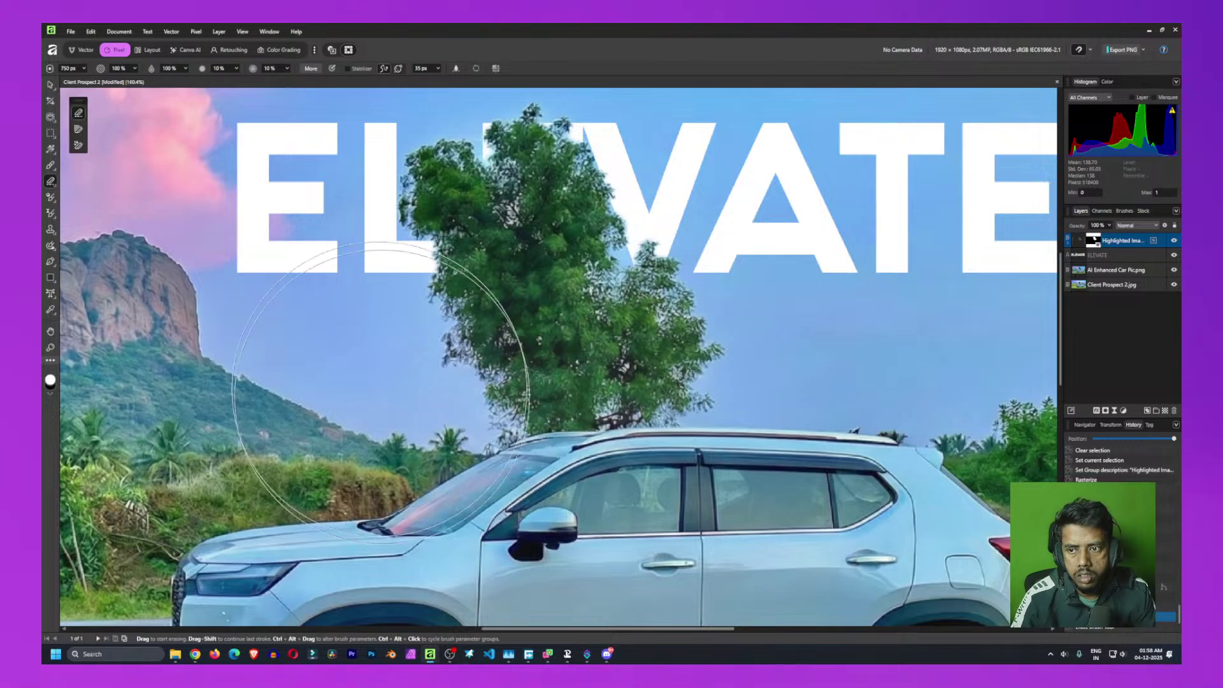
Set the erase brush width to 100 px and its two 10% parameters to 50% and 25%
{"action": "left_click", "coordinate": [70, 69]}
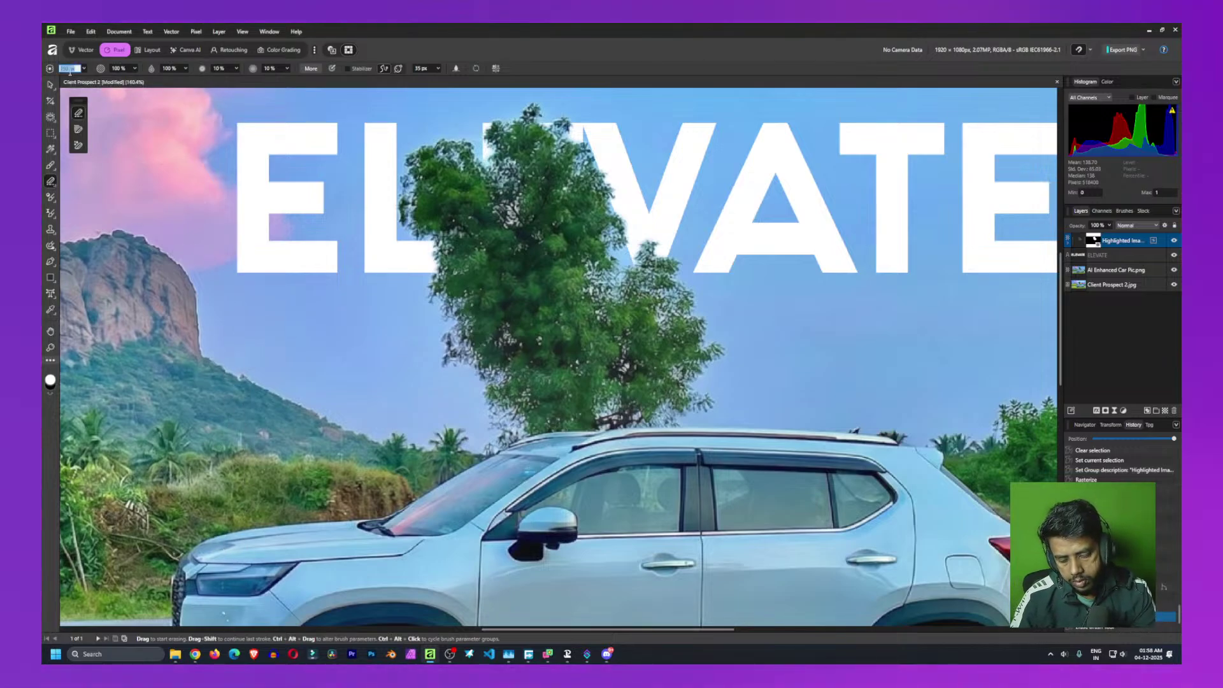
{"action": "type", "text": "20"}
{"action": "key", "text": "Return"}
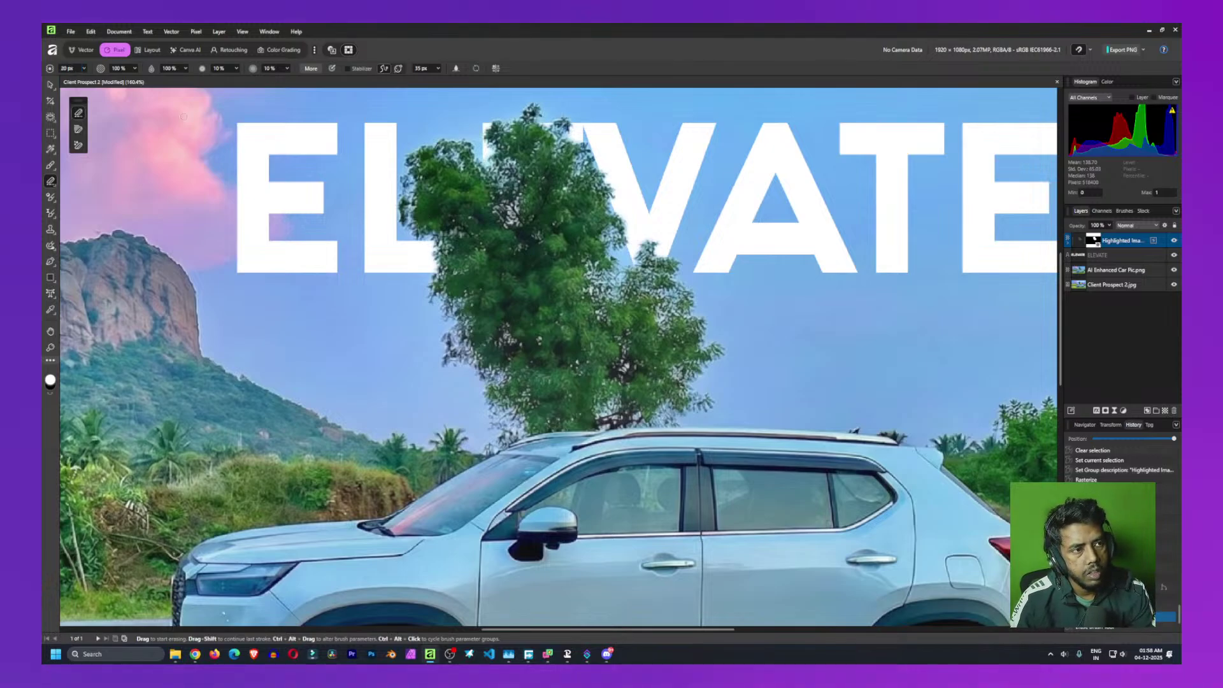
{"action": "left_click", "coordinate": [79, 69]}
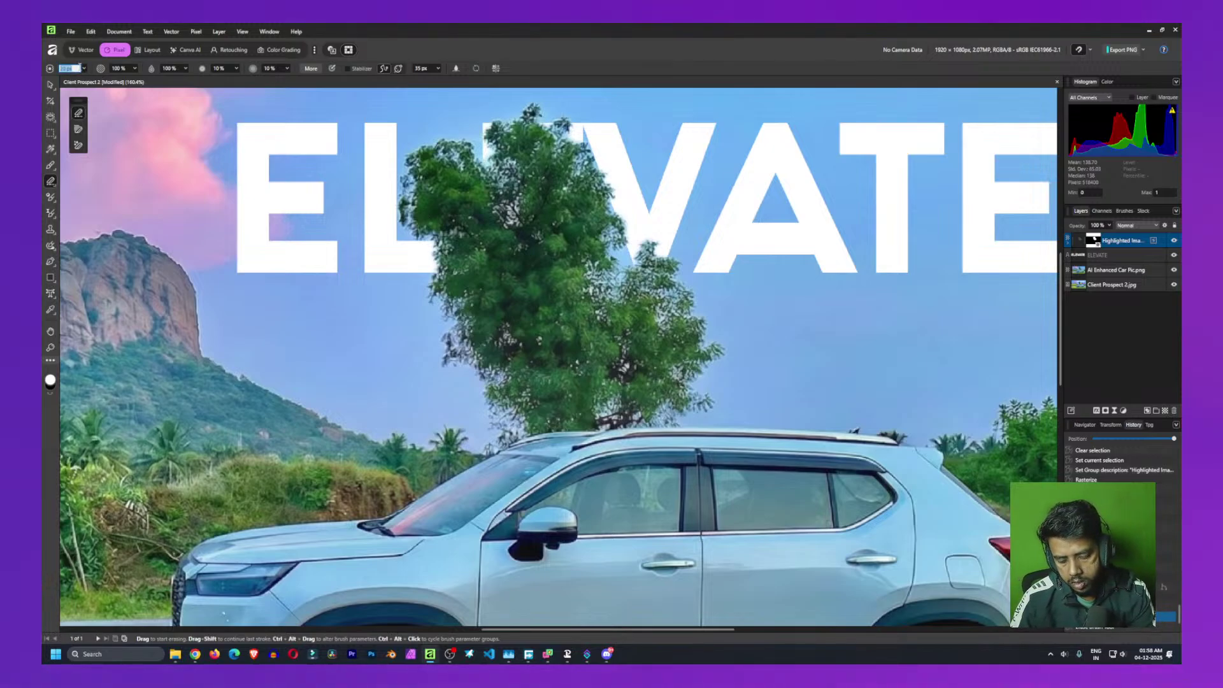
{"action": "type", "text": "100"}
{"action": "key", "text": "Return"}
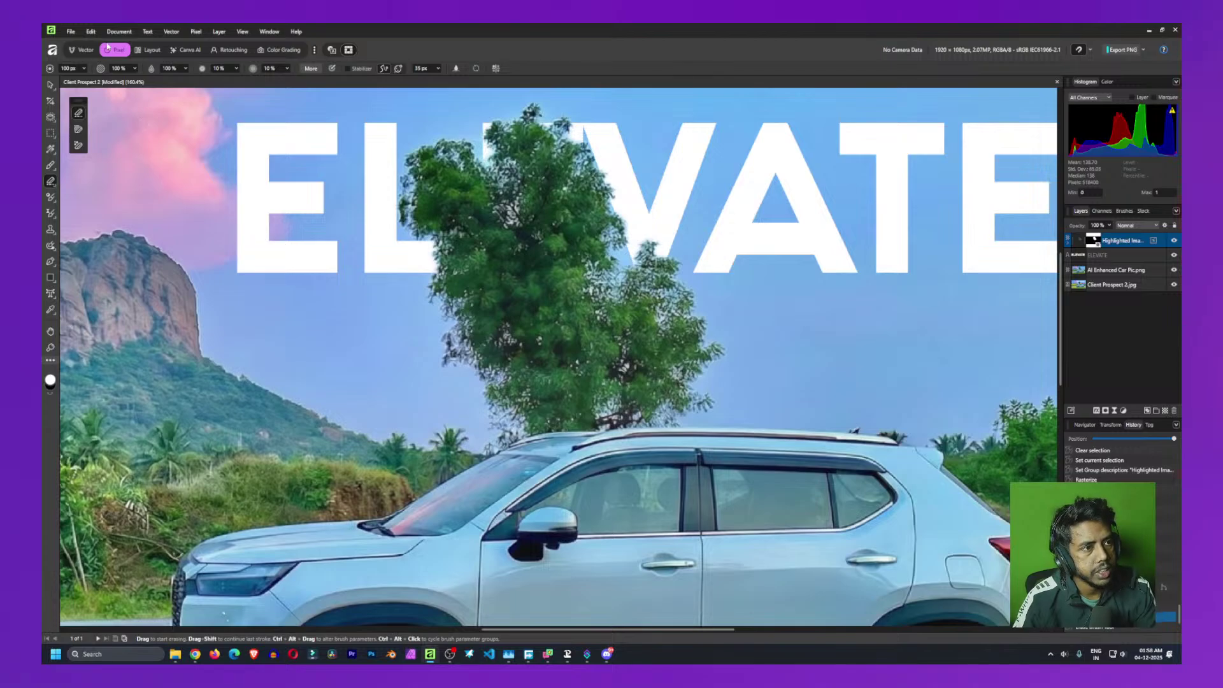
{"action": "left_click", "coordinate": [223, 68]}
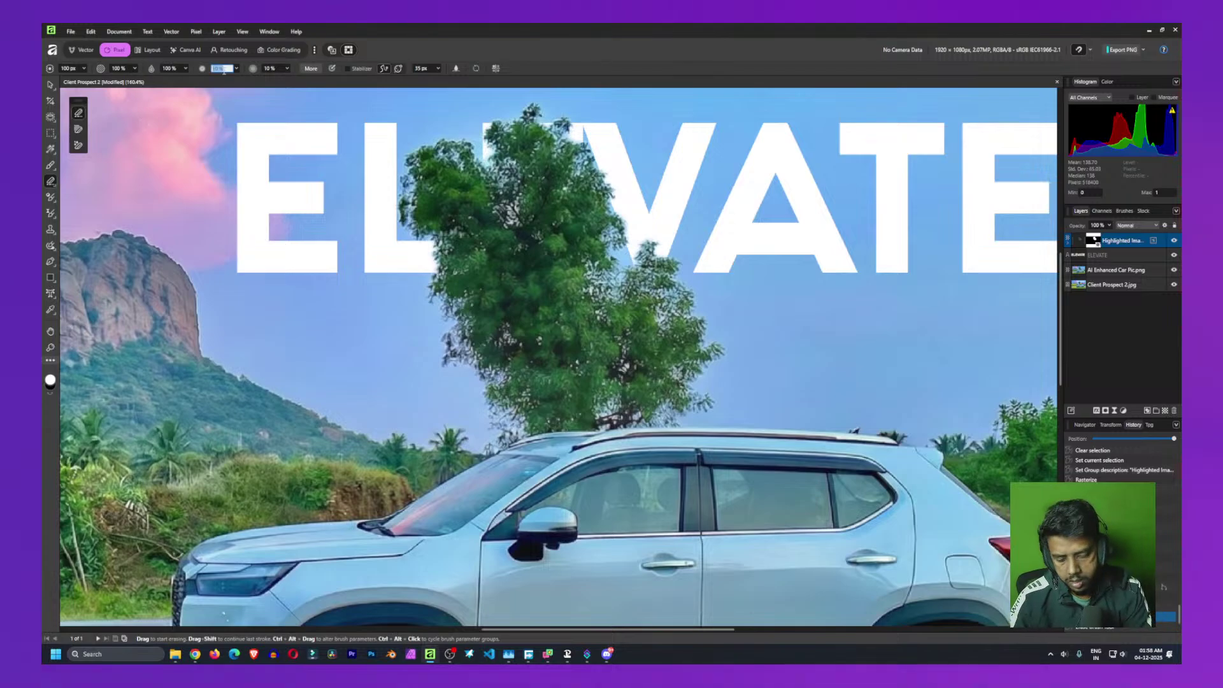
{"action": "type", "text": "50"}
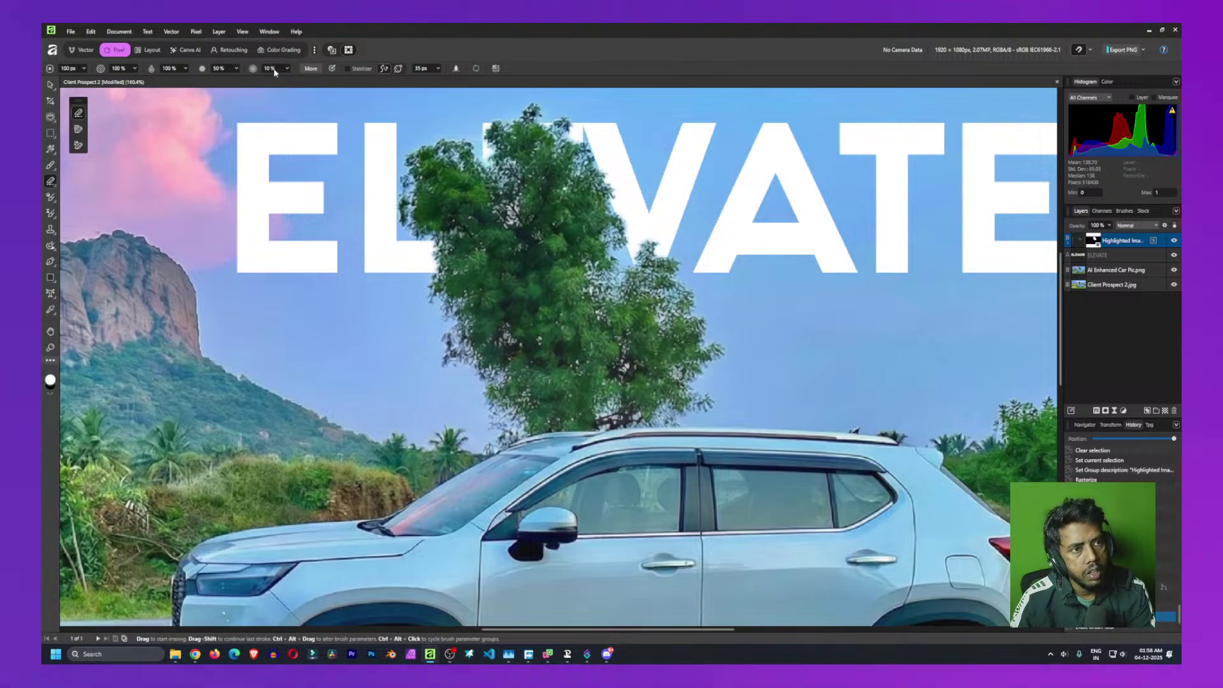
{"action": "left_click", "coordinate": [274, 69]}
{"action": "type", "text": "25"}
{"action": "key", "text": "Return"}
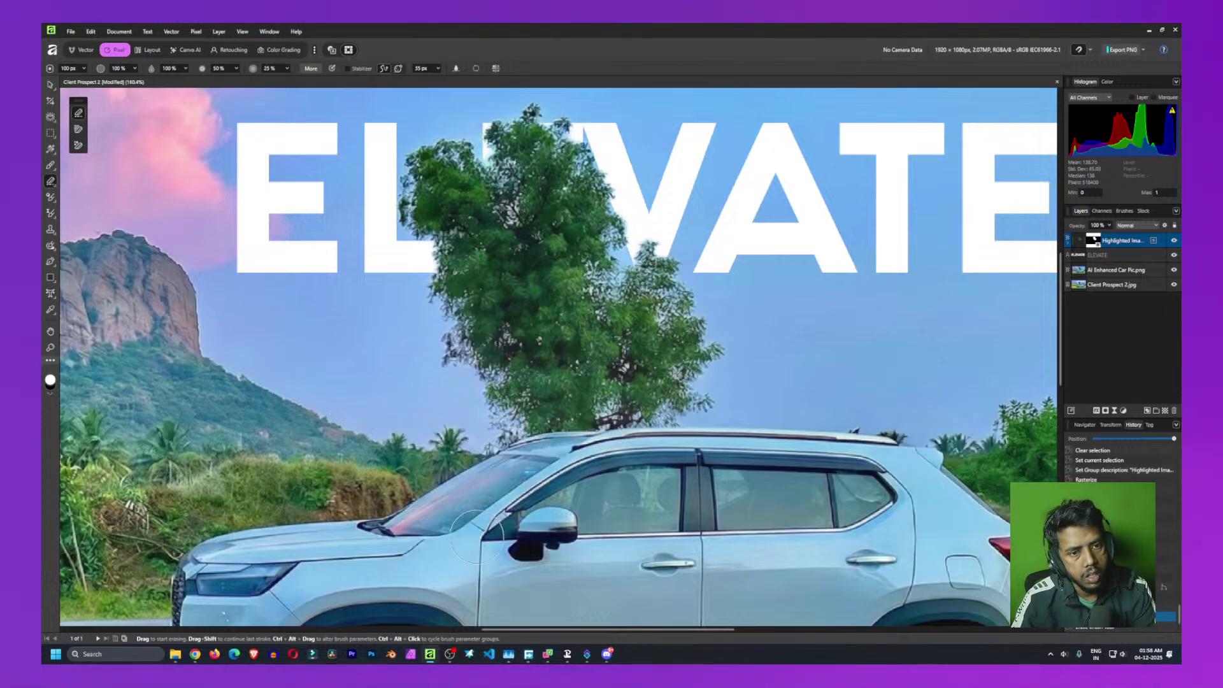
Partially erase the tree where it covers the letters L and E, and inspect the blend over the whole image
{"action": "mouse_move", "coordinate": [409, 162]}
{"action": "left_mouse_down"}
{"action": "mouse_move", "coordinate": [423, 204]}
{"action": "mouse_move", "coordinate": [411, 242]}
{"action": "mouse_move", "coordinate": [428, 272]}
{"action": "mouse_move", "coordinate": [417, 268]}
{"action": "mouse_move", "coordinate": [448, 305]}
{"action": "mouse_move", "coordinate": [423, 207]}
{"action": "mouse_move", "coordinate": [455, 159]}
{"action": "mouse_move", "coordinate": [451, 329]}
{"action": "mouse_move", "coordinate": [471, 216]}
{"action": "mouse_move", "coordinate": [509, 136]}
{"action": "mouse_move", "coordinate": [495, 266]}
{"action": "mouse_move", "coordinate": [583, 264]}
{"action": "left_mouse_up"}
{"action": "mouse_move", "coordinate": [516, 176]}
{"action": "left_mouse_down"}
{"action": "mouse_move", "coordinate": [568, 180]}
{"action": "mouse_move", "coordinate": [548, 159]}
{"action": "mouse_move", "coordinate": [518, 179]}
{"action": "mouse_move", "coordinate": [564, 146]}
{"action": "mouse_move", "coordinate": [509, 137]}
{"action": "mouse_move", "coordinate": [542, 204]}
{"action": "mouse_move", "coordinate": [509, 159]}
{"action": "mouse_move", "coordinate": [503, 251]}
{"action": "mouse_move", "coordinate": [570, 261]}
{"action": "mouse_move", "coordinate": [512, 262]}
{"action": "mouse_move", "coordinate": [555, 261]}
{"action": "mouse_move", "coordinate": [488, 204]}
{"action": "mouse_move", "coordinate": [561, 198]}
{"action": "mouse_move", "coordinate": [507, 162]}
{"action": "mouse_move", "coordinate": [561, 144]}
{"action": "mouse_move", "coordinate": [498, 172]}
{"action": "mouse_move", "coordinate": [494, 262]}
{"action": "mouse_move", "coordinate": [439, 255]}
{"action": "mouse_move", "coordinate": [451, 256]}
{"action": "left_mouse_up"}
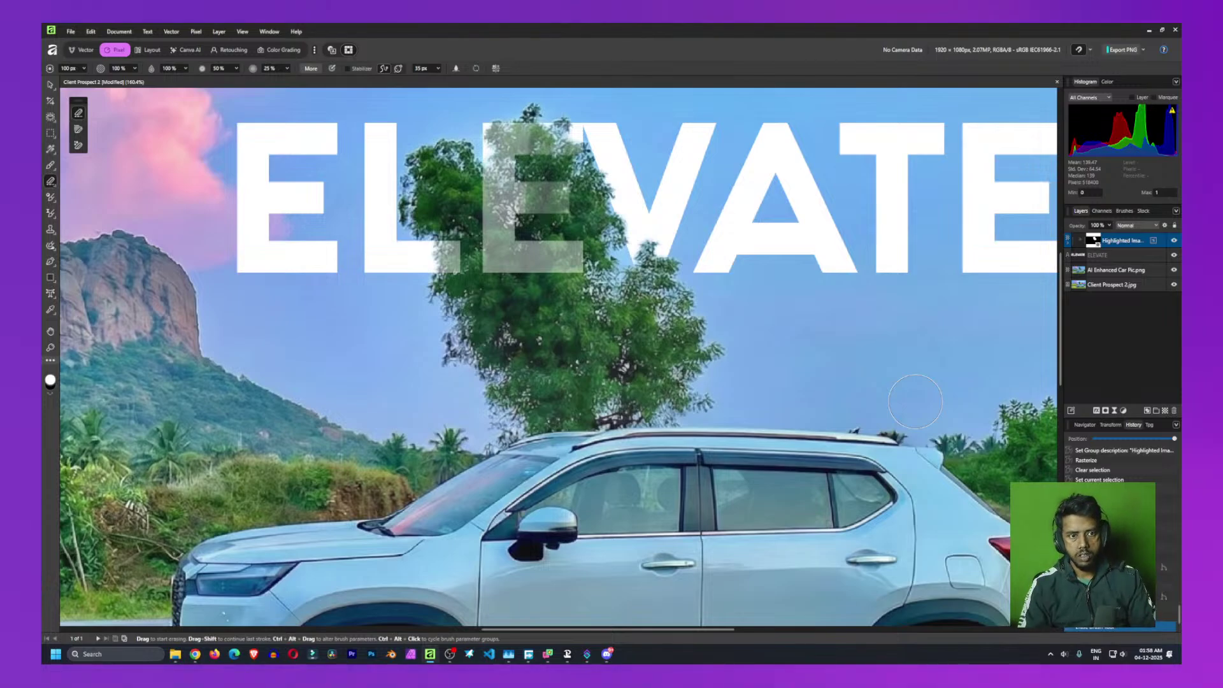
{"action": "scroll", "coordinate": [726, 230], "scroll_direction": "down", "scroll_amount": 5}
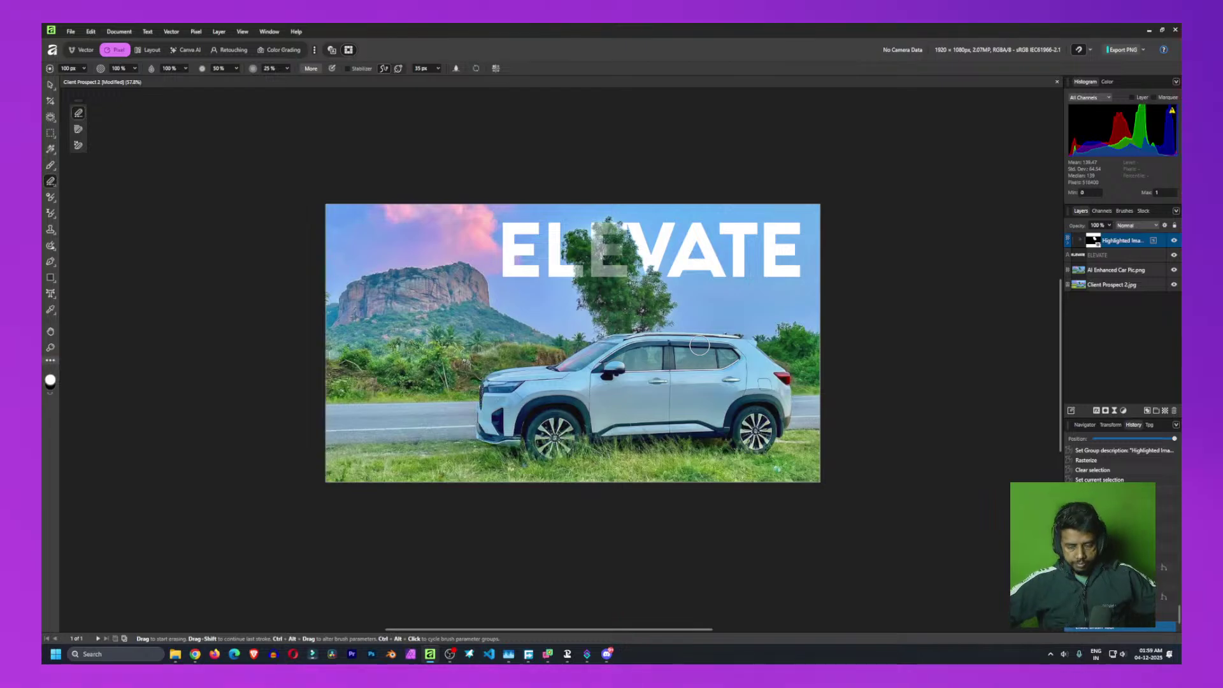
{"action": "scroll", "coordinate": [699, 345], "scroll_direction": "up", "scroll_amount": 4}
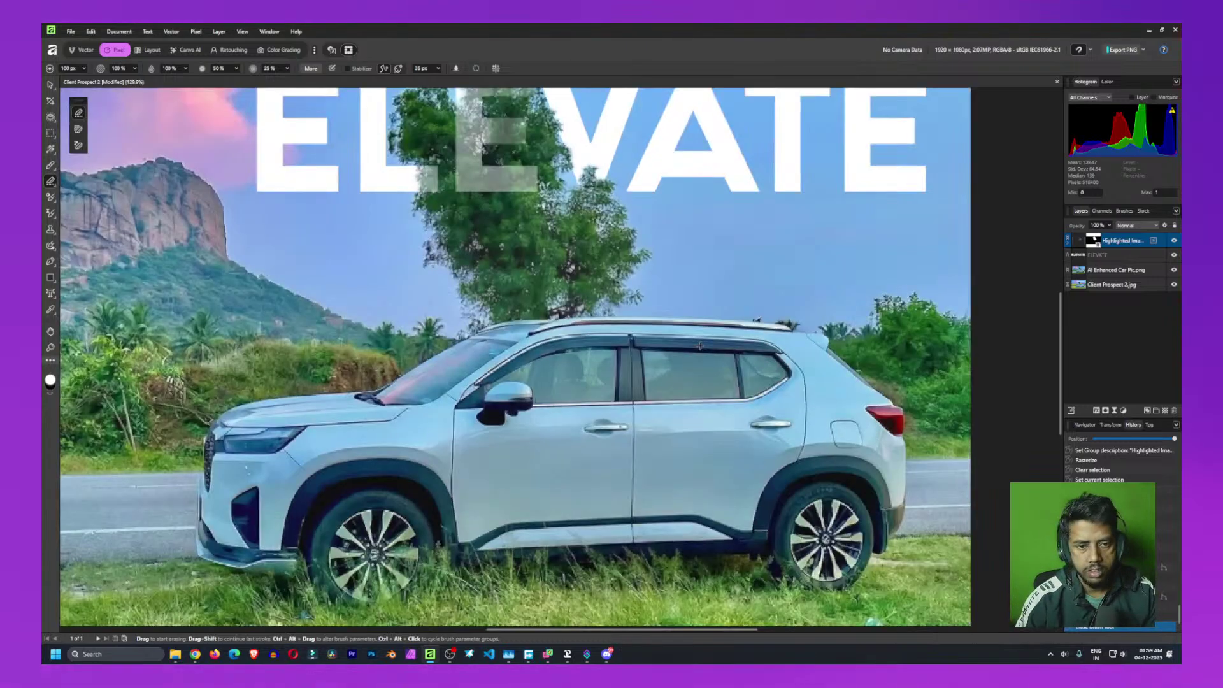
Set the erase brush's 50% and 25% parameters both to 100%, with the partial erasing over the tree undone
{"action": "scroll", "coordinate": [733, 427], "scroll_direction": "up", "scroll_amount": 2}
{"action": "scroll", "coordinate": [733, 426], "scroll_direction": "up", "scroll_amount": 1}
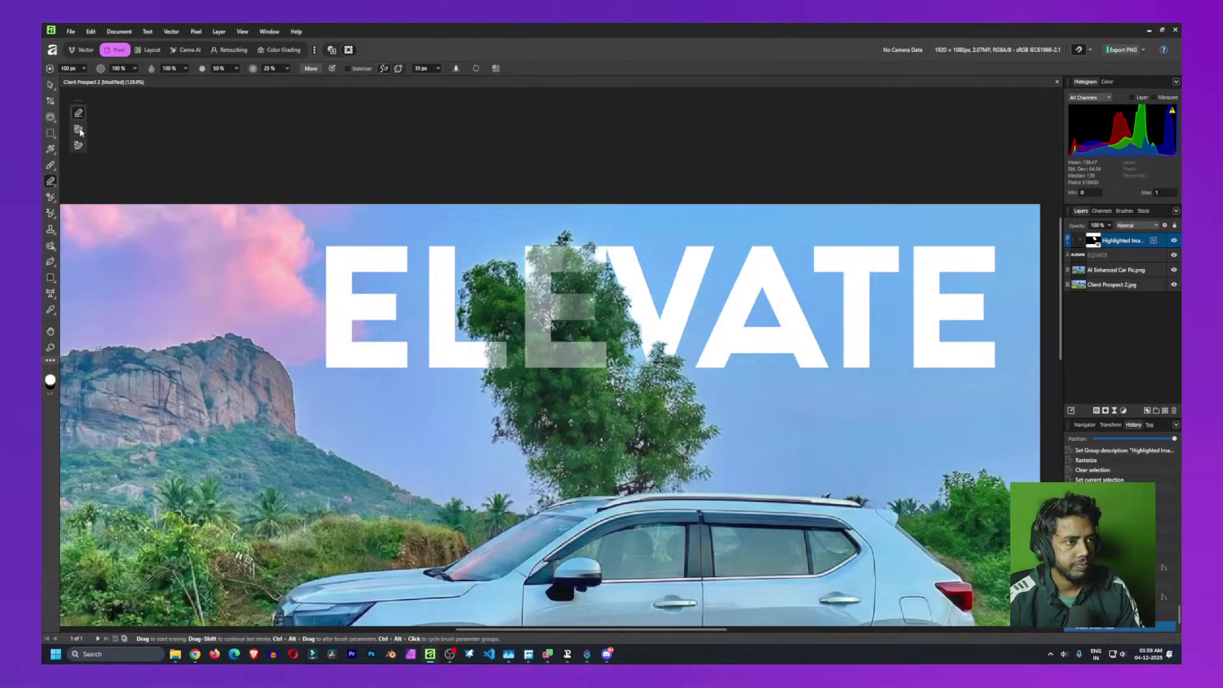
{"action": "left_click", "coordinate": [227, 70]}
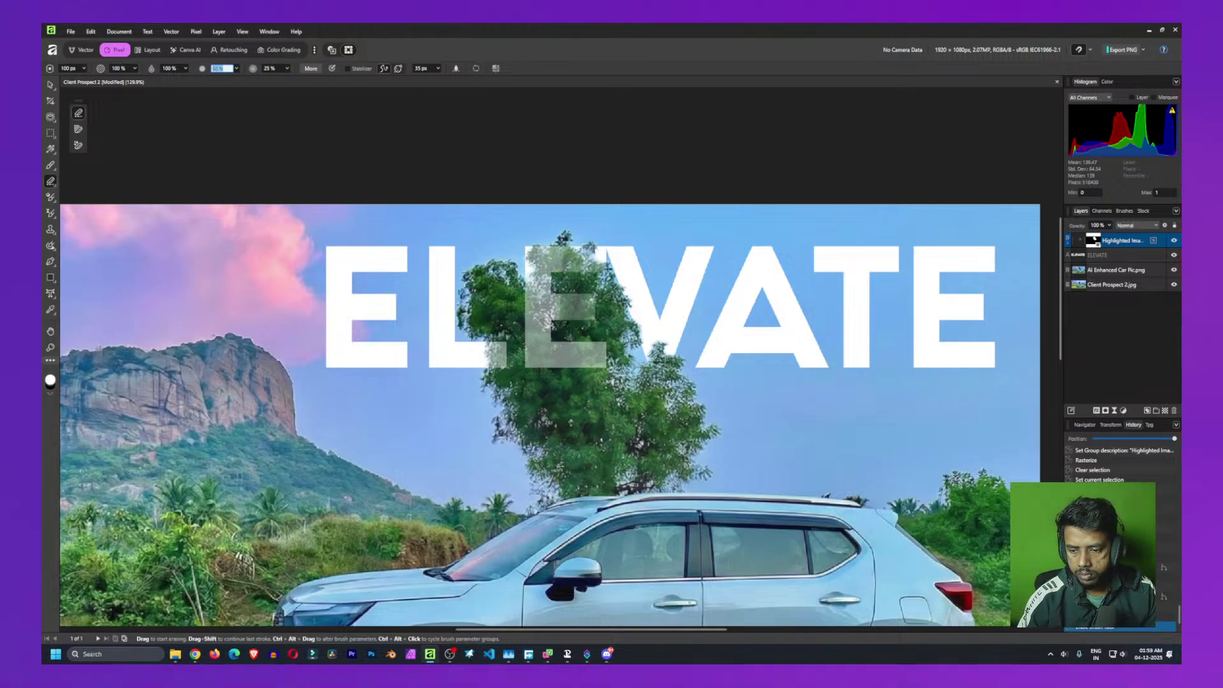
{"action": "key", "text": "Return"}
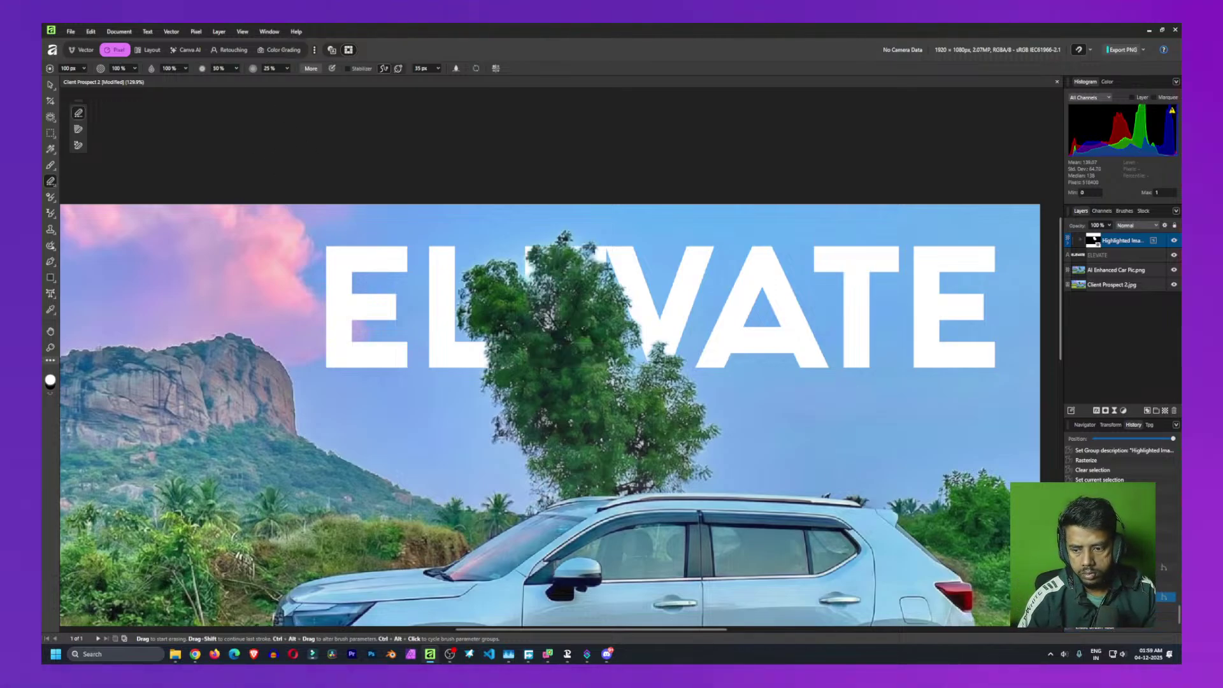
{"action": "left_click", "coordinate": [220, 68]}
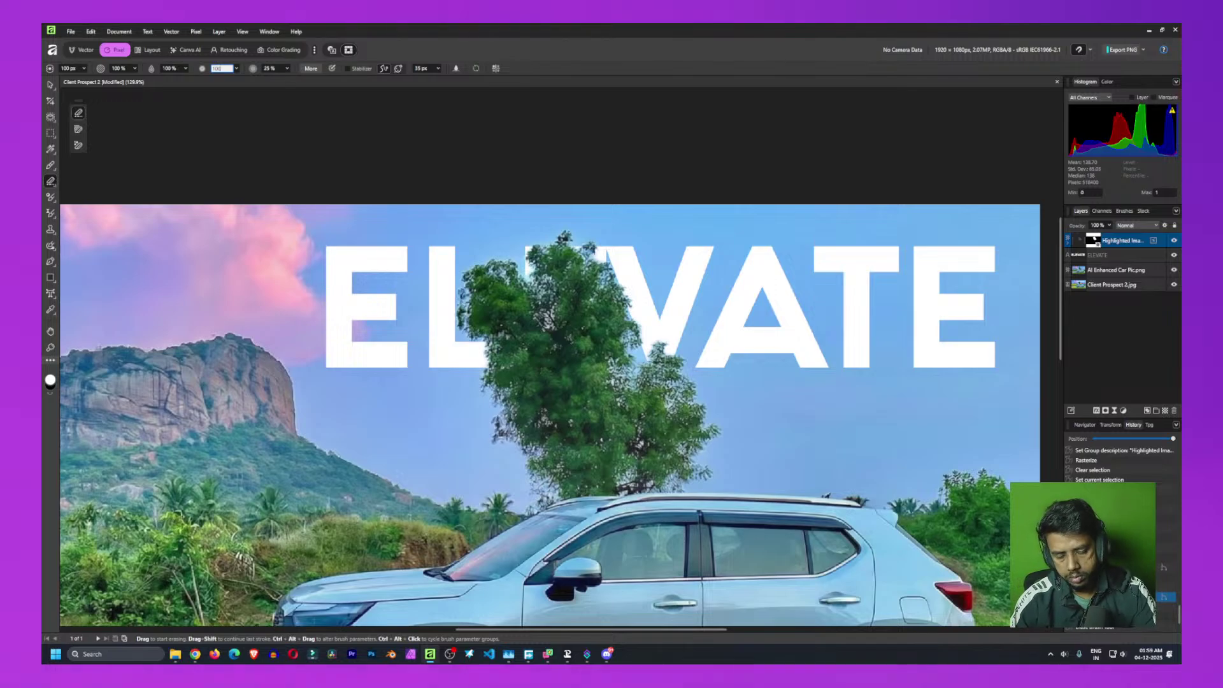
{"action": "key", "text": "Return"}
{"action": "left_click", "coordinate": [272, 69]}
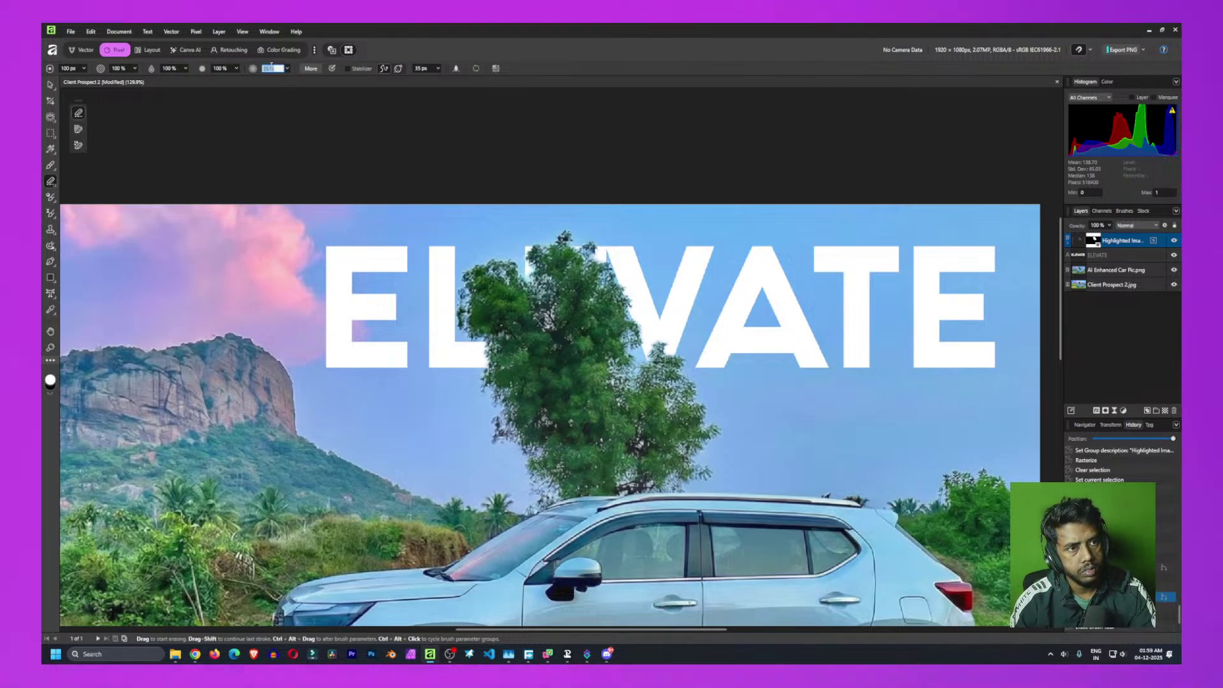
{"action": "type", "text": "100"}
{"action": "key", "text": "Return"}
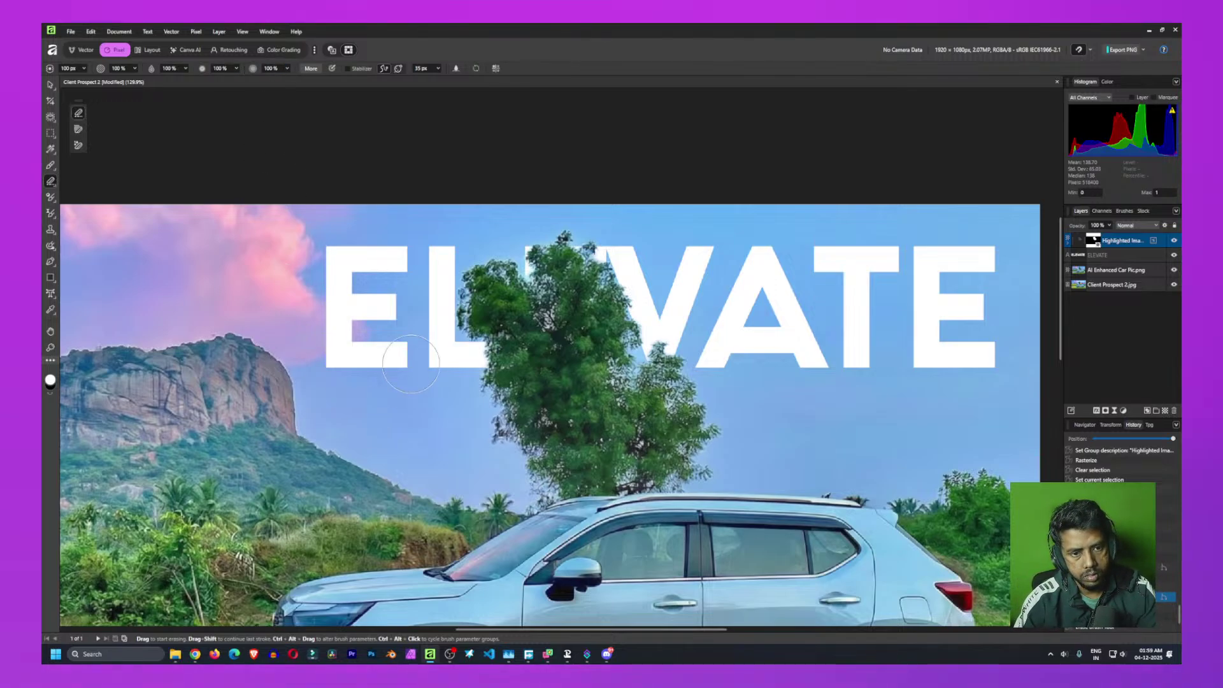
Try to erase the tree over the letters L and E with the full-strength 100 px brush and undo the strokes
{"action": "mouse_move", "coordinate": [460, 292]}
{"action": "left_mouse_down"}
{"action": "mouse_move", "coordinate": [471, 306]}
{"action": "mouse_move", "coordinate": [459, 338]}
{"action": "mouse_move", "coordinate": [442, 310]}
{"action": "mouse_move", "coordinate": [468, 329]}
{"action": "mouse_move", "coordinate": [470, 296]}
{"action": "mouse_move", "coordinate": [485, 363]}
{"action": "mouse_move", "coordinate": [458, 360]}
{"action": "mouse_move", "coordinate": [471, 300]}
{"action": "mouse_move", "coordinate": [503, 370]}
{"action": "mouse_move", "coordinate": [535, 312]}
{"action": "mouse_move", "coordinate": [560, 357]}
{"action": "mouse_move", "coordinate": [546, 350]}
{"action": "mouse_move", "coordinate": [612, 360]}
{"action": "mouse_move", "coordinate": [541, 344]}
{"action": "mouse_move", "coordinate": [563, 258]}
{"action": "mouse_move", "coordinate": [561, 267]}
{"action": "mouse_move", "coordinate": [586, 261]}
{"action": "mouse_move", "coordinate": [591, 357]}
{"action": "mouse_move", "coordinate": [549, 354]}
{"action": "mouse_move", "coordinate": [531, 258]}
{"action": "left_mouse_up"}
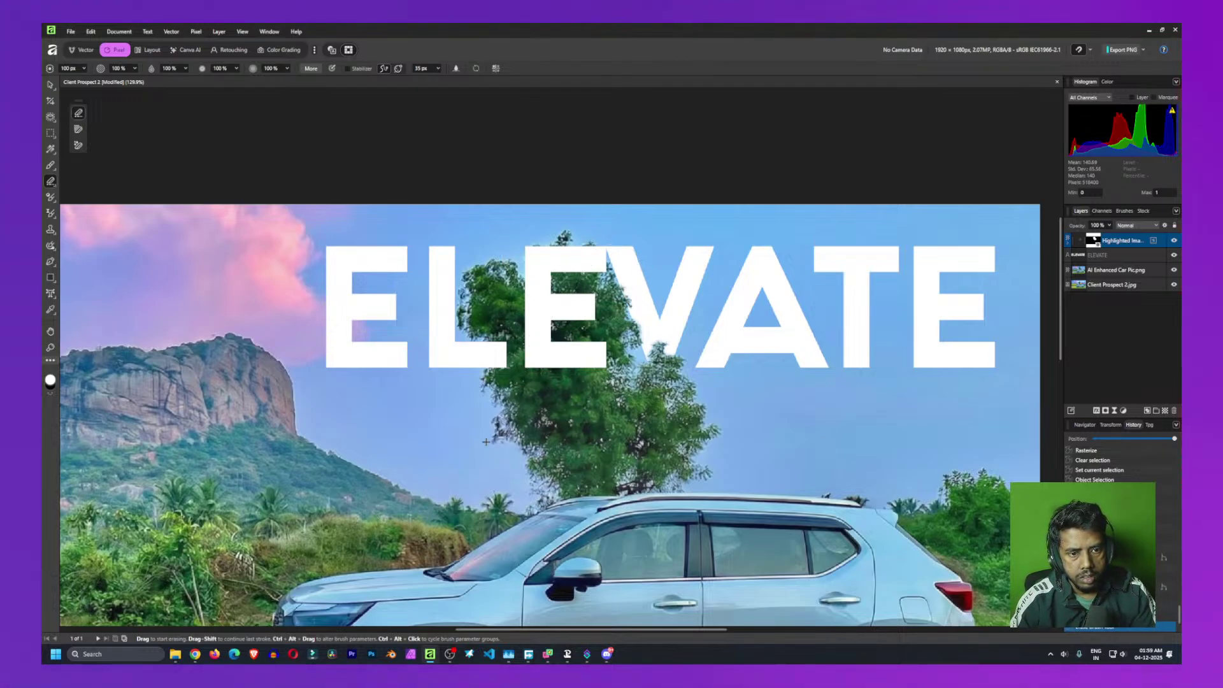
{"action": "key", "text": "ctrl+z"}
{"action": "key", "text": "ctrl+z"}
{"action": "key", "text": "ctrl+z"}
{"action": "key", "text": "ctrl+z"}
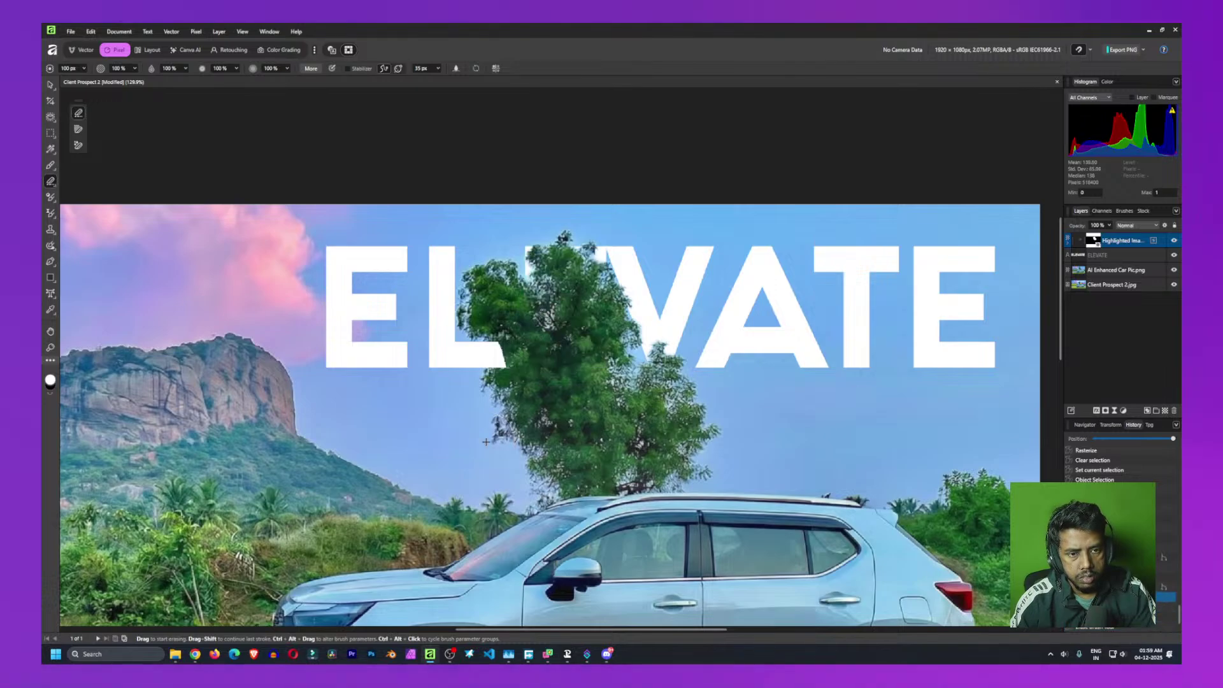
Try to erase the tree over the second E, inspect the whole picture, and undo the erasing
{"action": "mouse_move", "coordinate": [519, 280]}
{"action": "left_mouse_down"}
{"action": "mouse_move", "coordinate": [549, 259]}
{"action": "mouse_move", "coordinate": [586, 259]}
{"action": "mouse_move", "coordinate": [533, 300]}
{"action": "mouse_move", "coordinate": [540, 316]}
{"action": "mouse_move", "coordinate": [593, 302]}
{"action": "mouse_move", "coordinate": [548, 316]}
{"action": "mouse_move", "coordinate": [545, 360]}
{"action": "mouse_move", "coordinate": [596, 358]}
{"action": "left_mouse_up"}
{"action": "scroll", "coordinate": [691, 460], "scroll_direction": "down", "scroll_amount": 5}
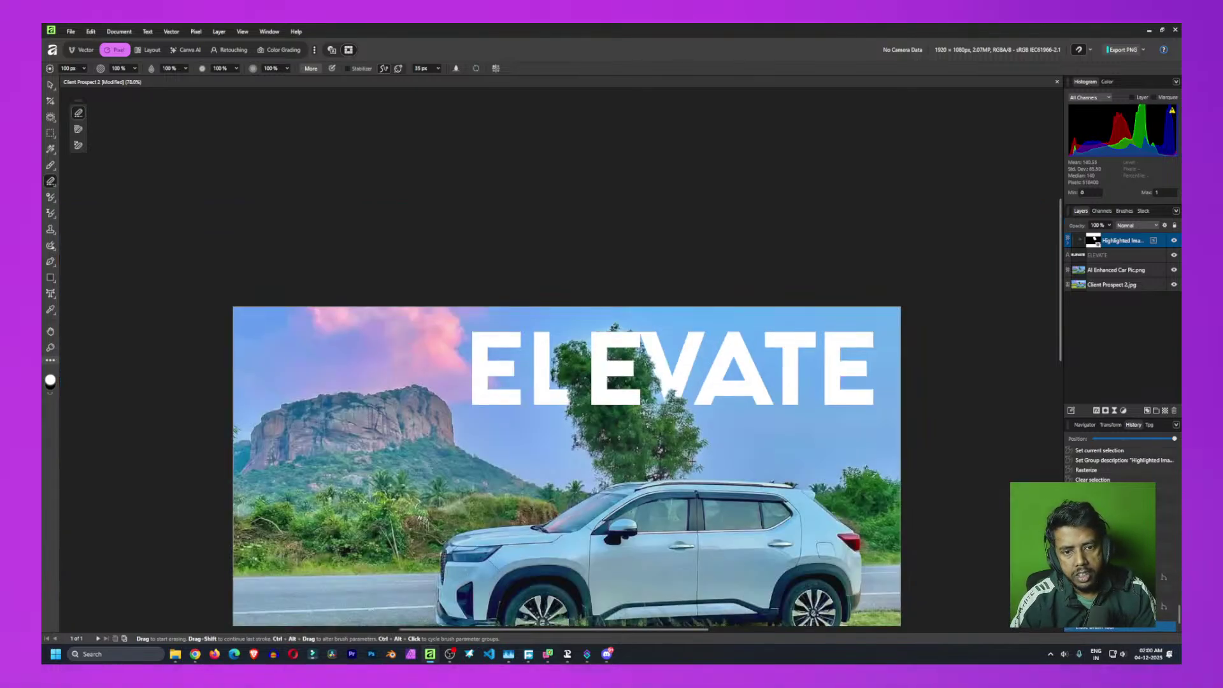
{"action": "left_click_drag", "start_coordinate": [681, 479], "coordinate": [600, 344]}
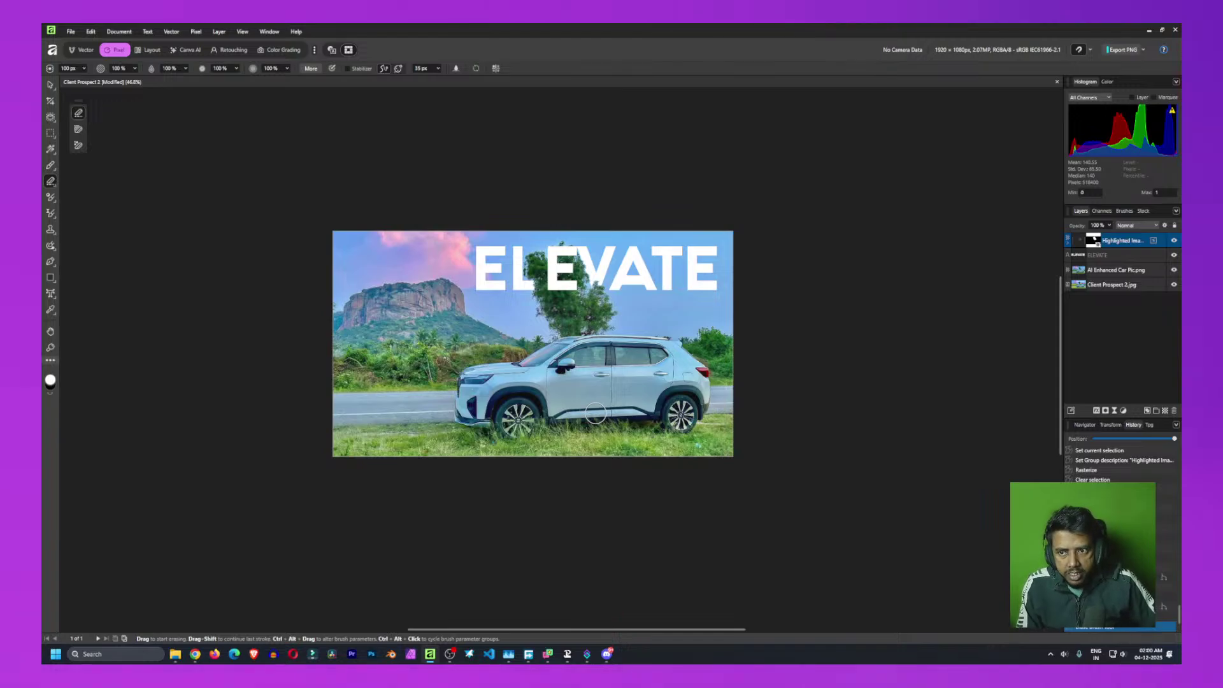
{"action": "key", "text": "ctrl+z"}
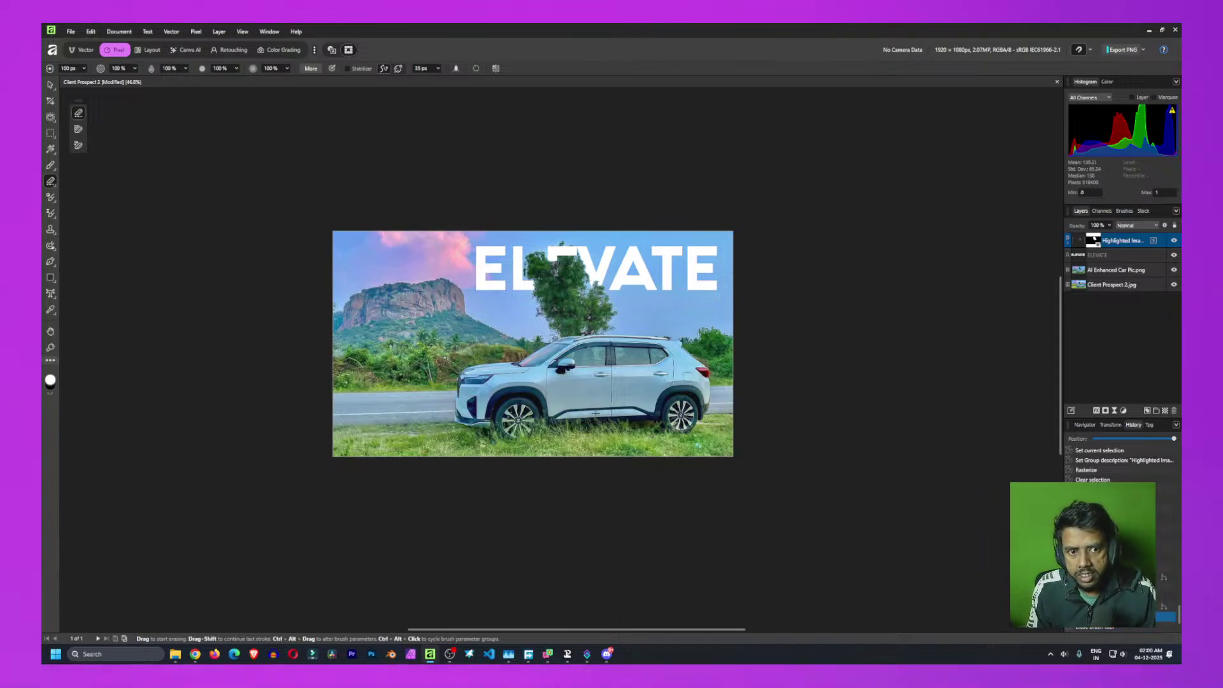
{"action": "key", "text": "ctrl+z"}
{"action": "key", "text": "ctrl+z"}
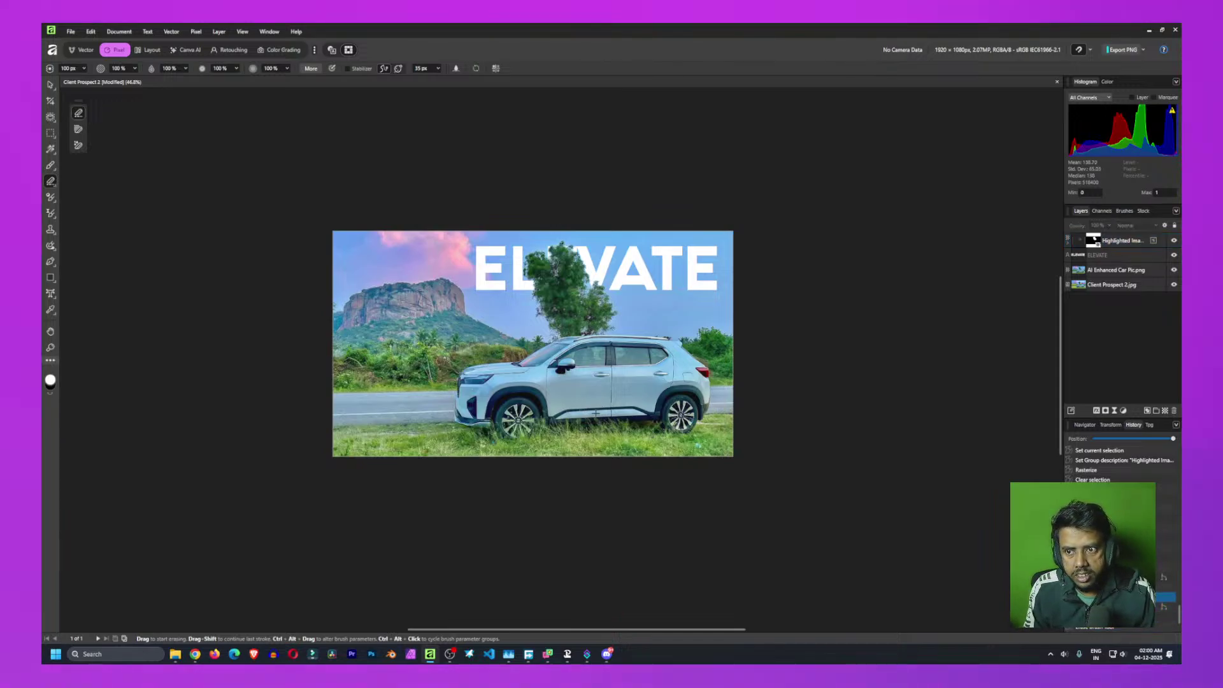
Reselect the Highlighted Image layer and try to erase the tree over the base of the second E
{"action": "left_click", "coordinate": [1122, 241]}
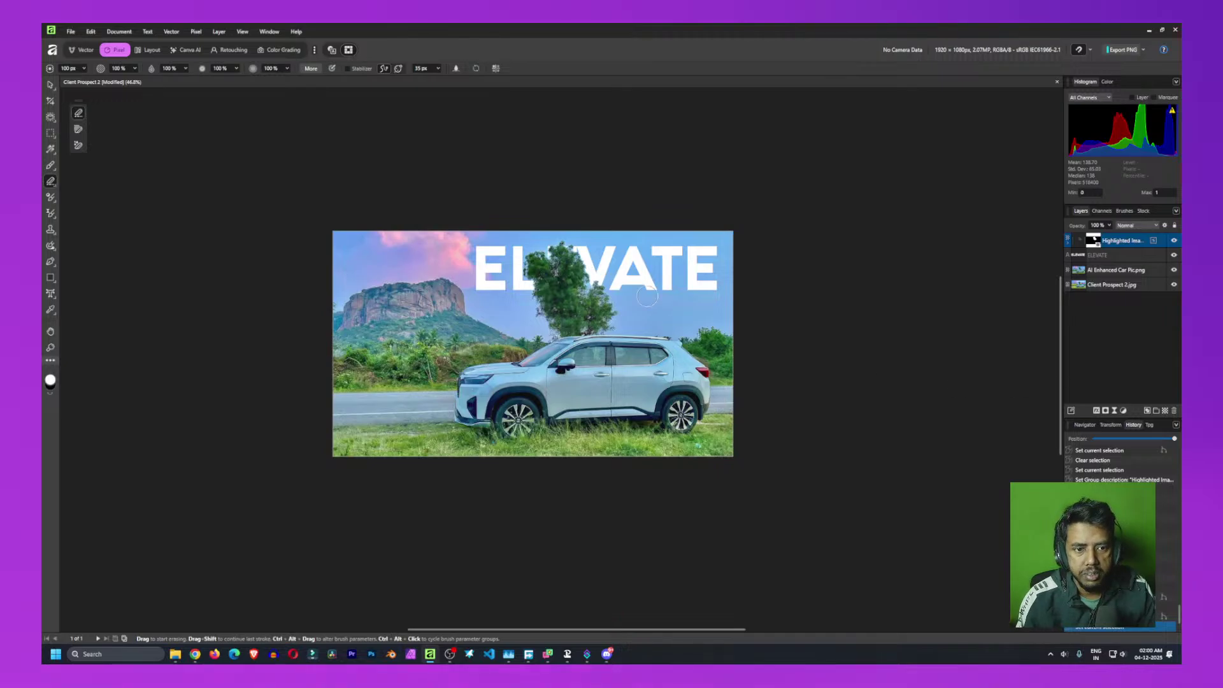
{"action": "scroll", "coordinate": [584, 399], "scroll_direction": "up", "scroll_amount": 4}
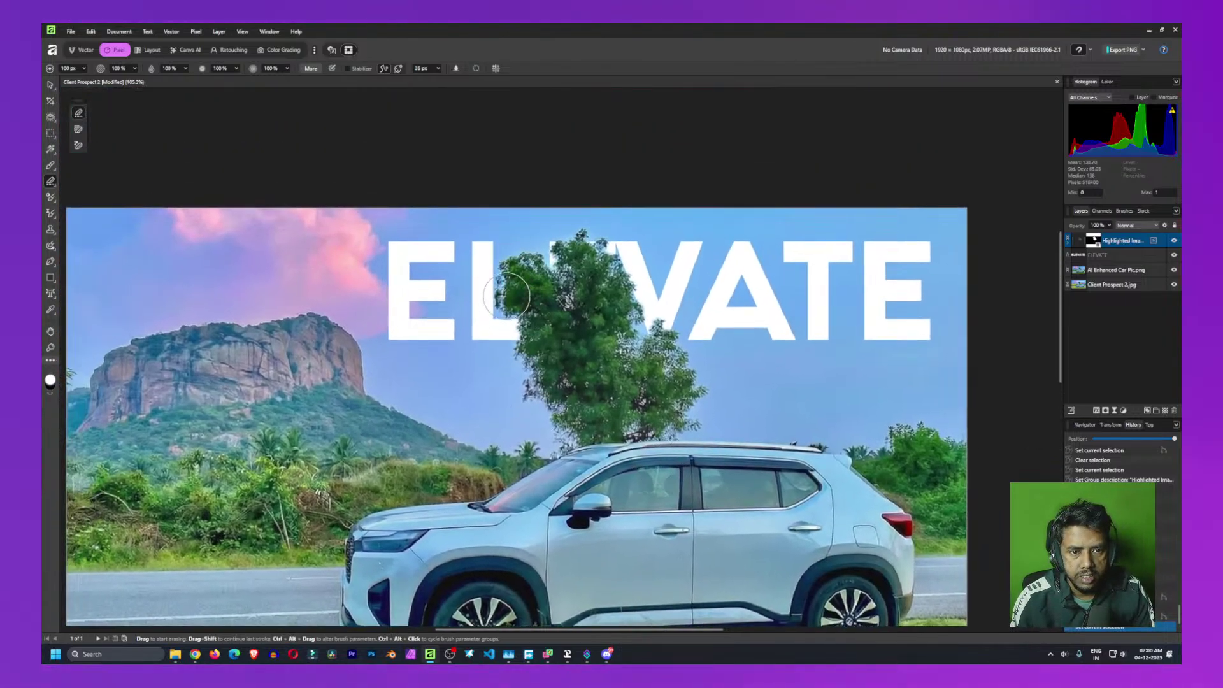
{"action": "mouse_move", "coordinate": [592, 329]}
{"action": "left_mouse_down"}
{"action": "mouse_move", "coordinate": [577, 325]}
{"action": "mouse_move", "coordinate": [593, 274]}
{"action": "mouse_move", "coordinate": [576, 328]}
{"action": "left_mouse_up"}
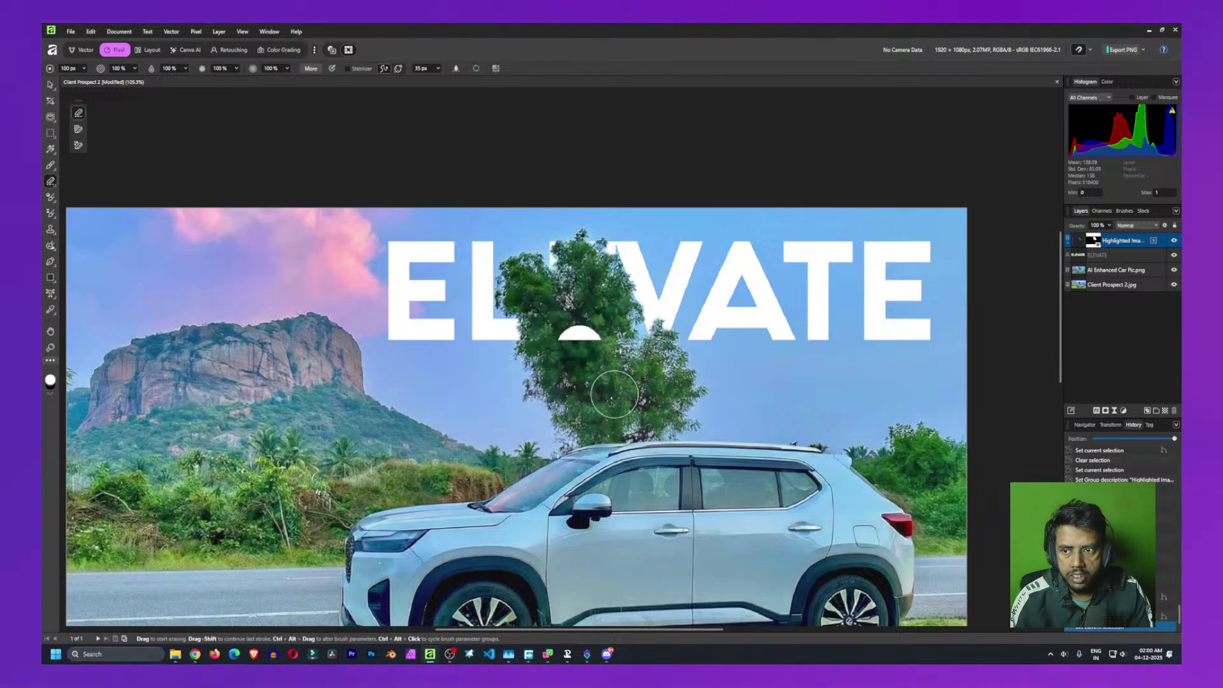
Try to rasterize the Highlighted Image layer and erase the tree over the middle of the second E, and undo both
{"action": "left_click", "coordinate": [1121, 238]}
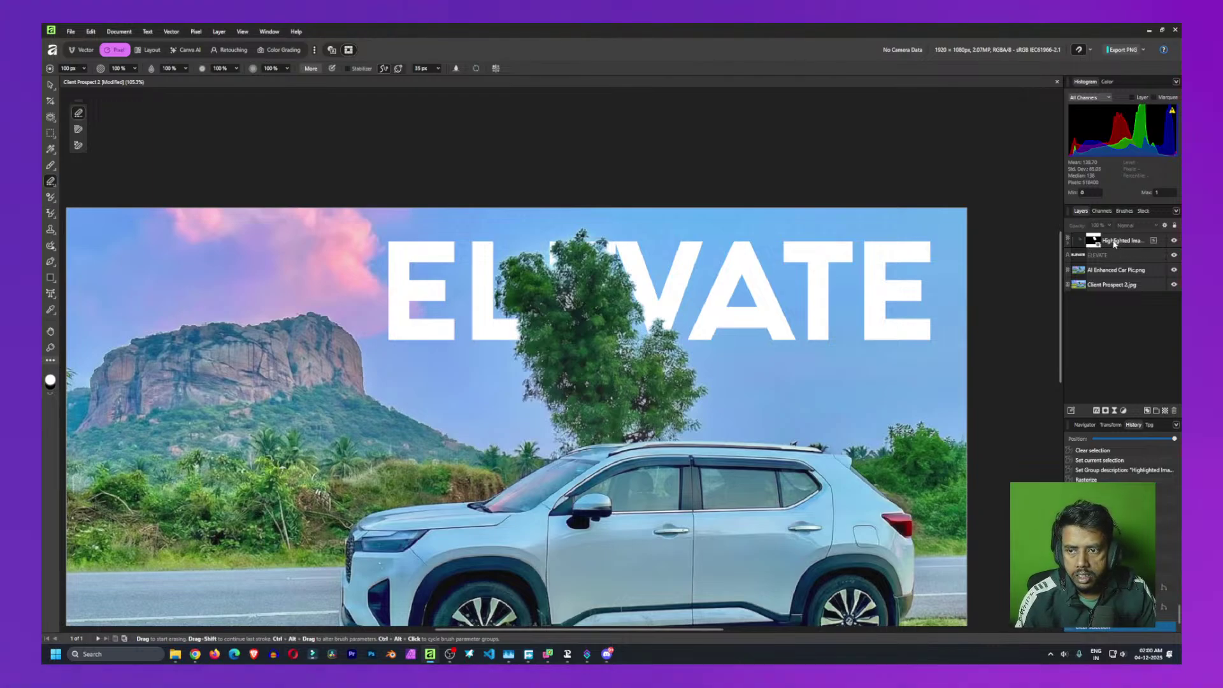
{"action": "right_click", "coordinate": [1114, 242]}
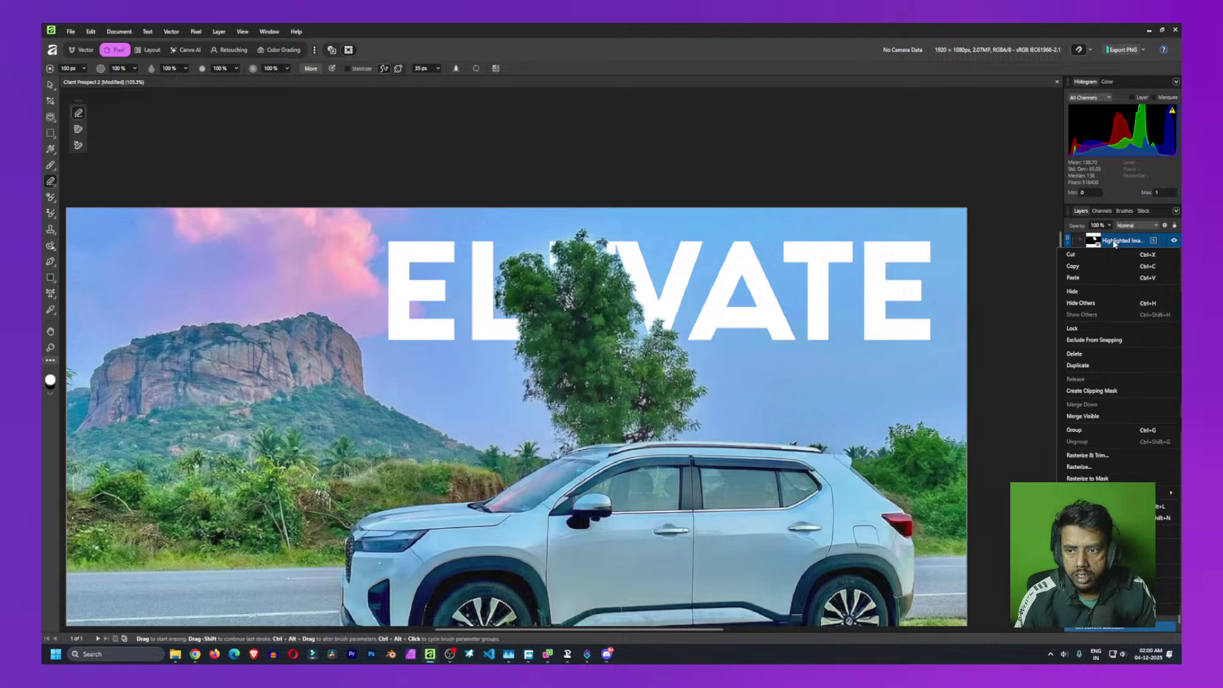
{"action": "left_click", "coordinate": [1091, 467]}
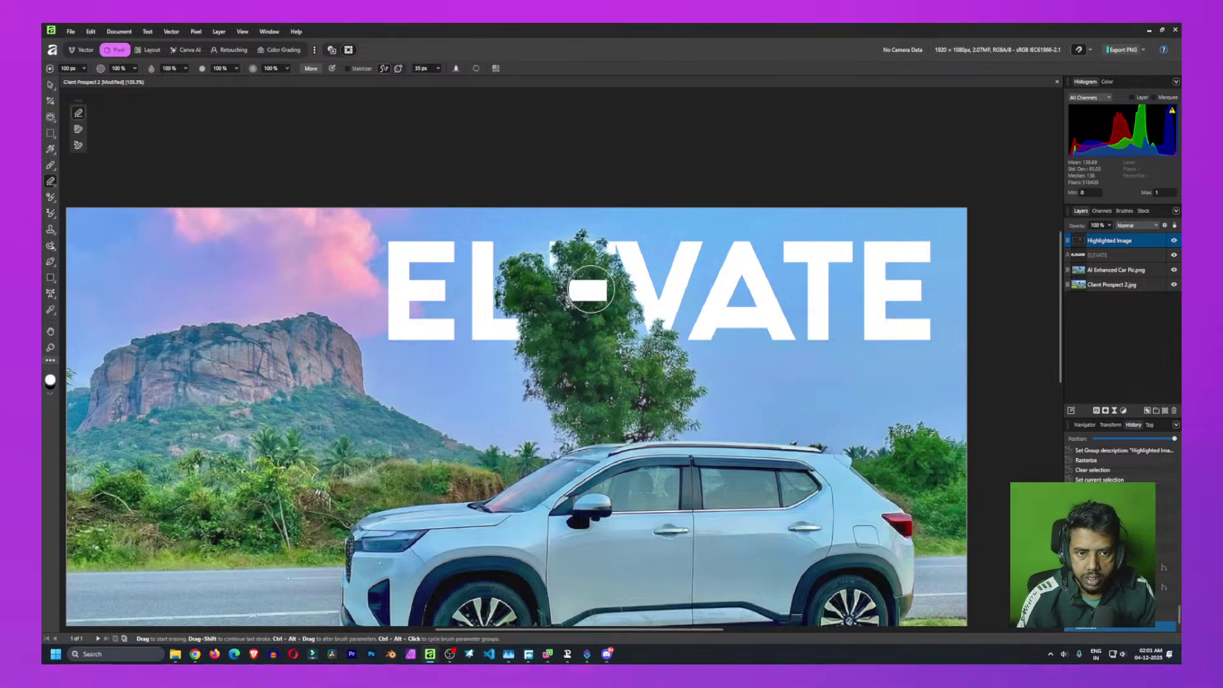
{"action": "mouse_move", "coordinate": [593, 280]}
{"action": "left_mouse_down"}
{"action": "mouse_move", "coordinate": [536, 264]}
{"action": "mouse_move", "coordinate": [526, 321]}
{"action": "mouse_move", "coordinate": [589, 267]}
{"action": "mouse_move", "coordinate": [602, 328]}
{"action": "mouse_move", "coordinate": [570, 320]}
{"action": "mouse_move", "coordinate": [572, 266]}
{"action": "mouse_move", "coordinate": [565, 300]}
{"action": "left_mouse_up"}
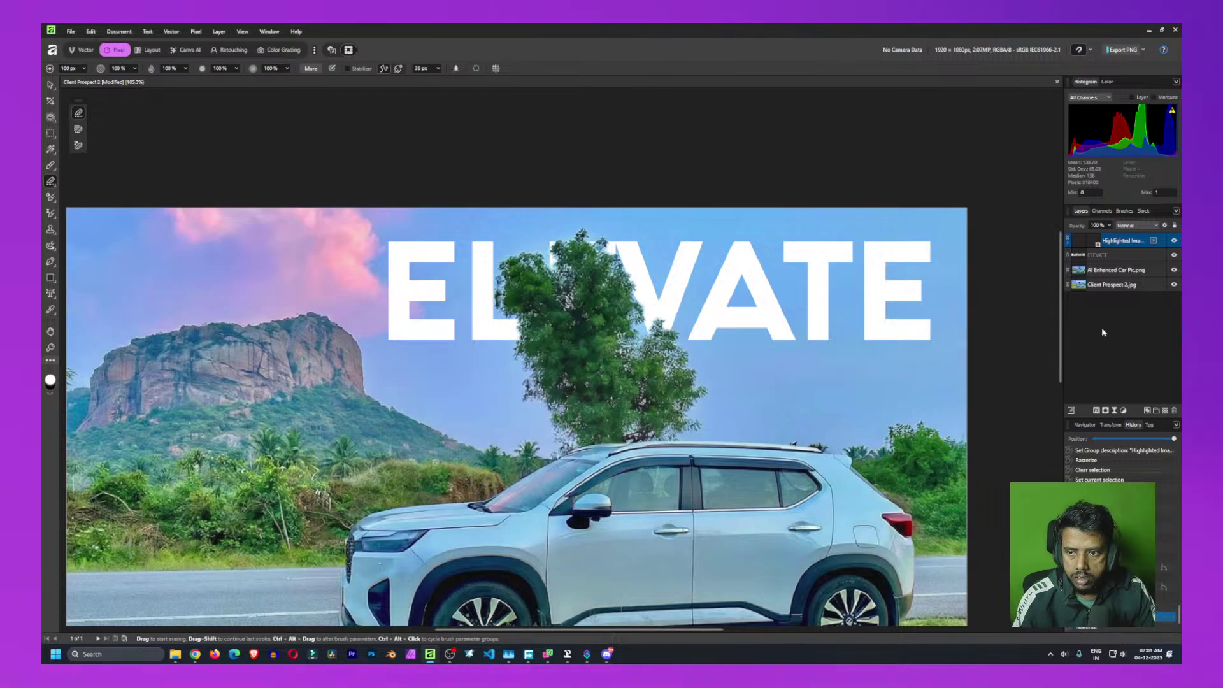
Toggle the visibility of the AI Enhanced Car Pic.png and ELEVATE layers to compare the picture with and without each one
{"action": "scroll", "coordinate": [911, 373], "scroll_direction": "down", "scroll_amount": 3}
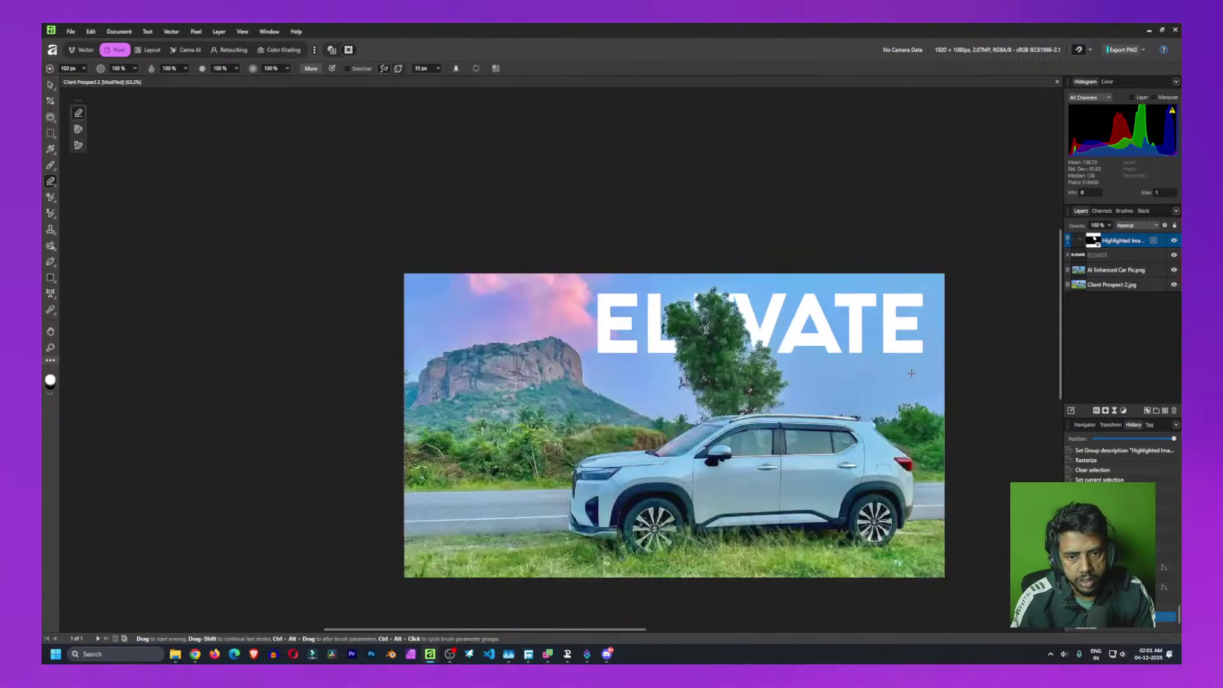
{"action": "left_click_drag", "start_coordinate": [880, 446], "coordinate": [707, 383]}
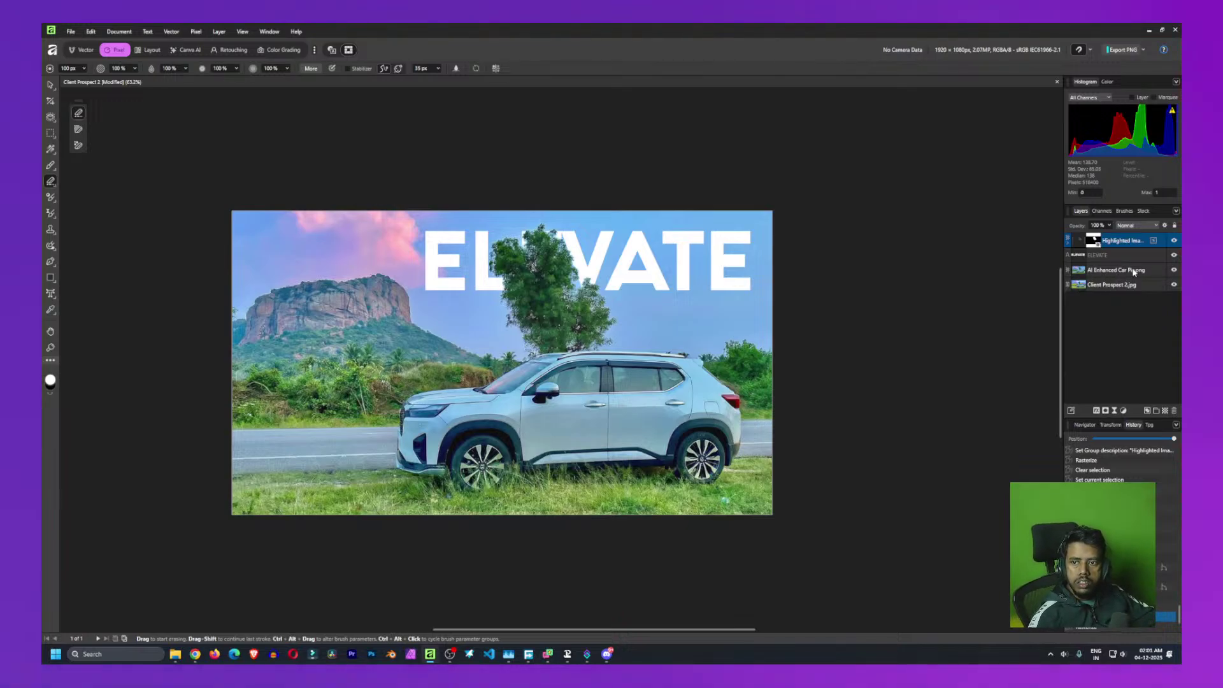
{"action": "left_click", "coordinate": [1175, 270]}
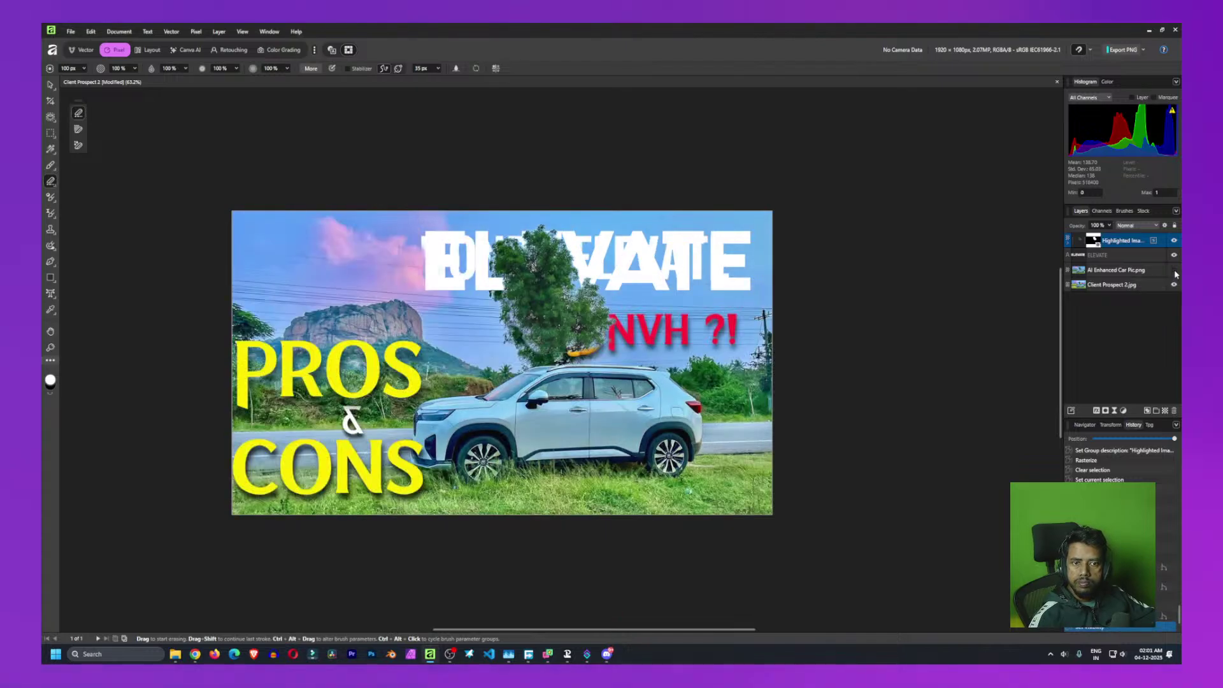
{"action": "left_click", "coordinate": [1174, 270]}
{"action": "left_click", "coordinate": [1174, 271]}
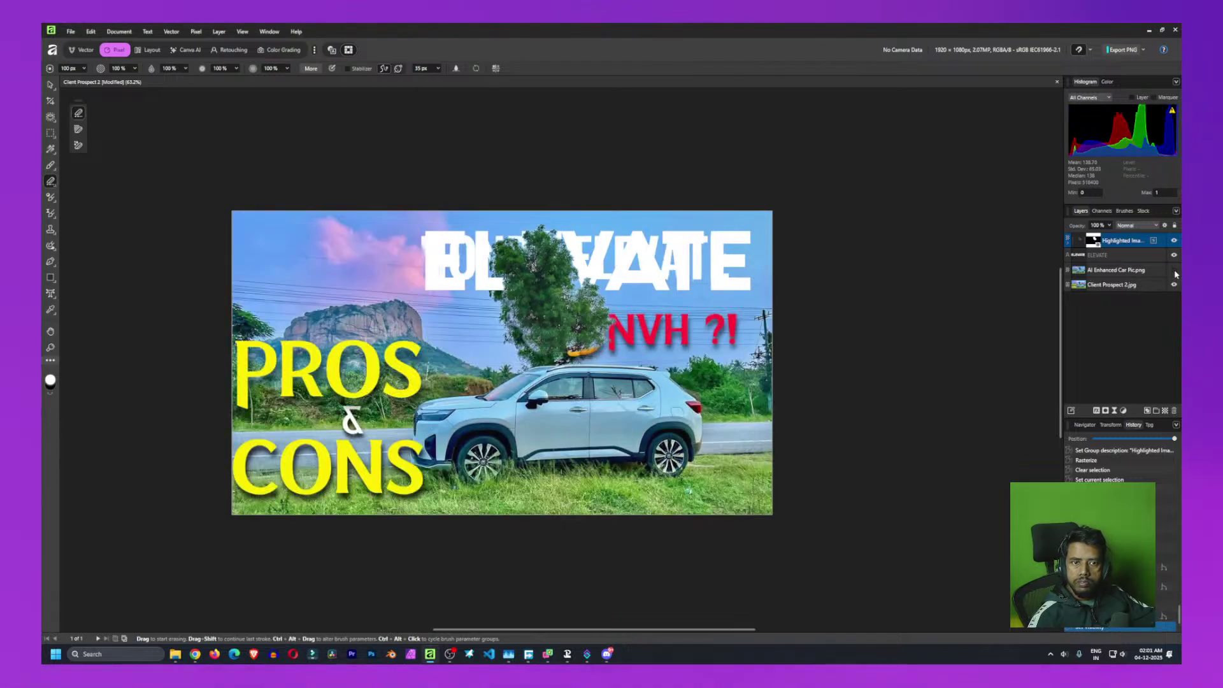
{"action": "left_click", "coordinate": [1174, 271]}
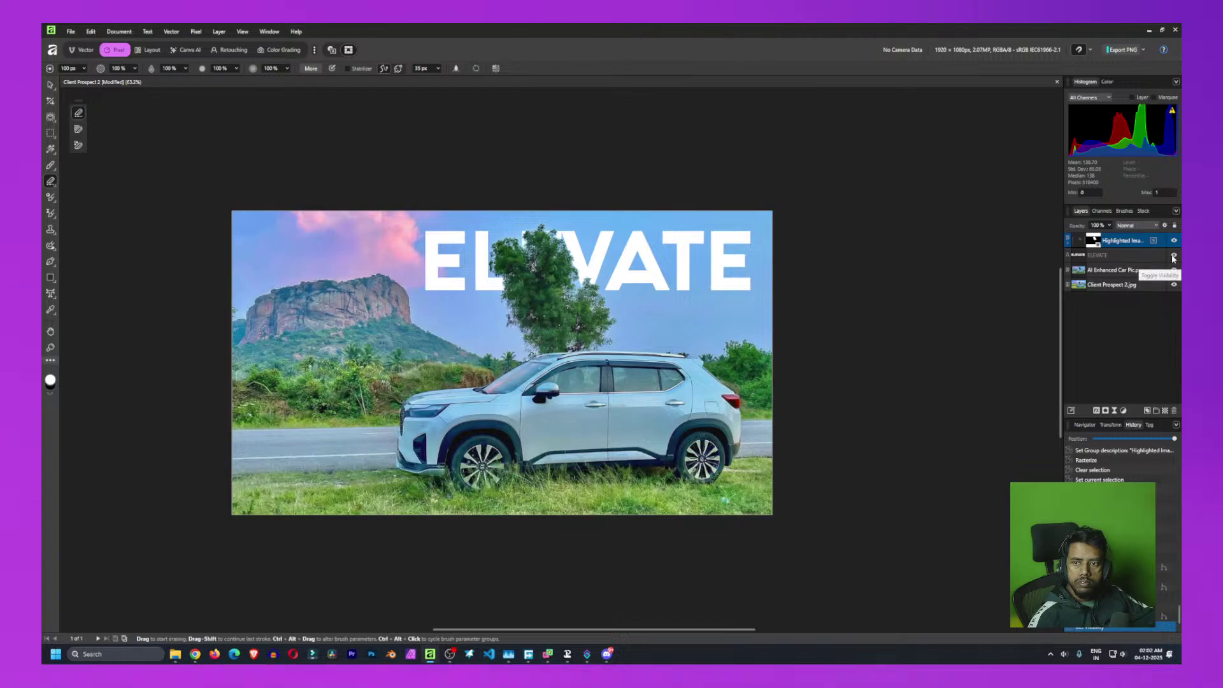
{"action": "left_click", "coordinate": [1174, 257]}
{"action": "left_click", "coordinate": [1174, 257]}
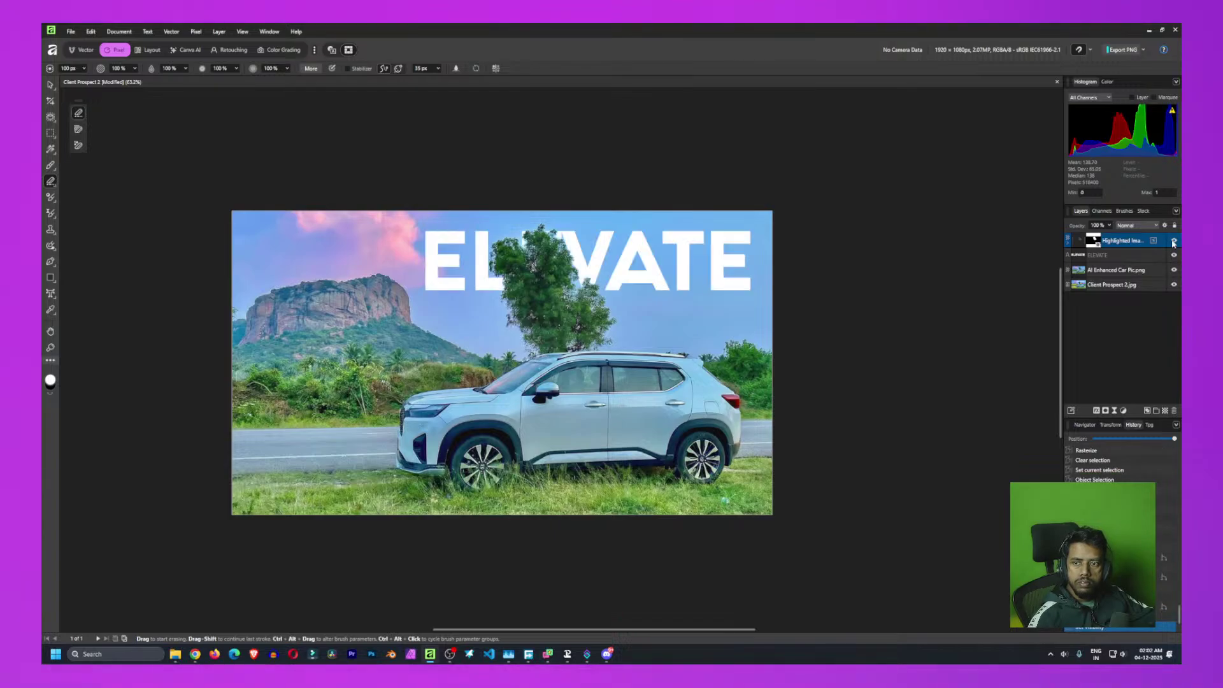
Hide the Highlighted Image layer after comparing it on and off, check its nested mask, and clear the layer selection
{"action": "left_click", "coordinate": [1174, 241]}
{"action": "left_click", "coordinate": [1174, 241]}
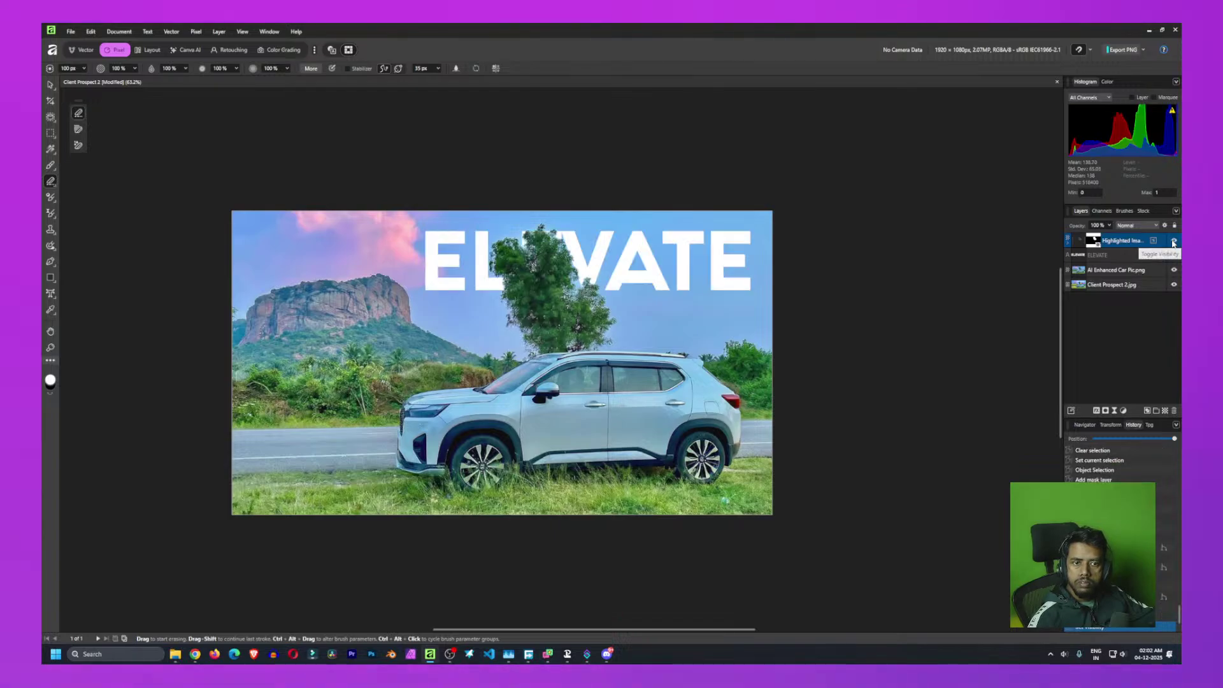
{"action": "left_click", "coordinate": [1174, 241]}
{"action": "left_click", "coordinate": [1174, 241]}
{"action": "left_click", "coordinate": [1174, 241]}
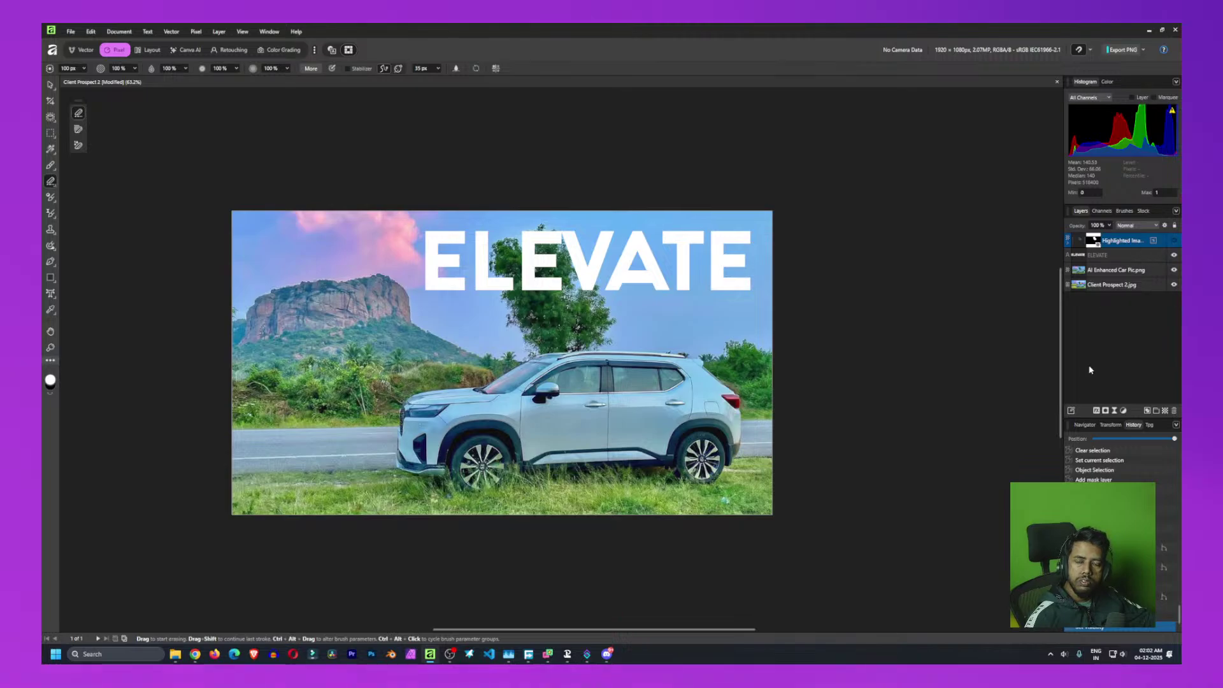
{"action": "left_click", "coordinate": [1069, 240]}
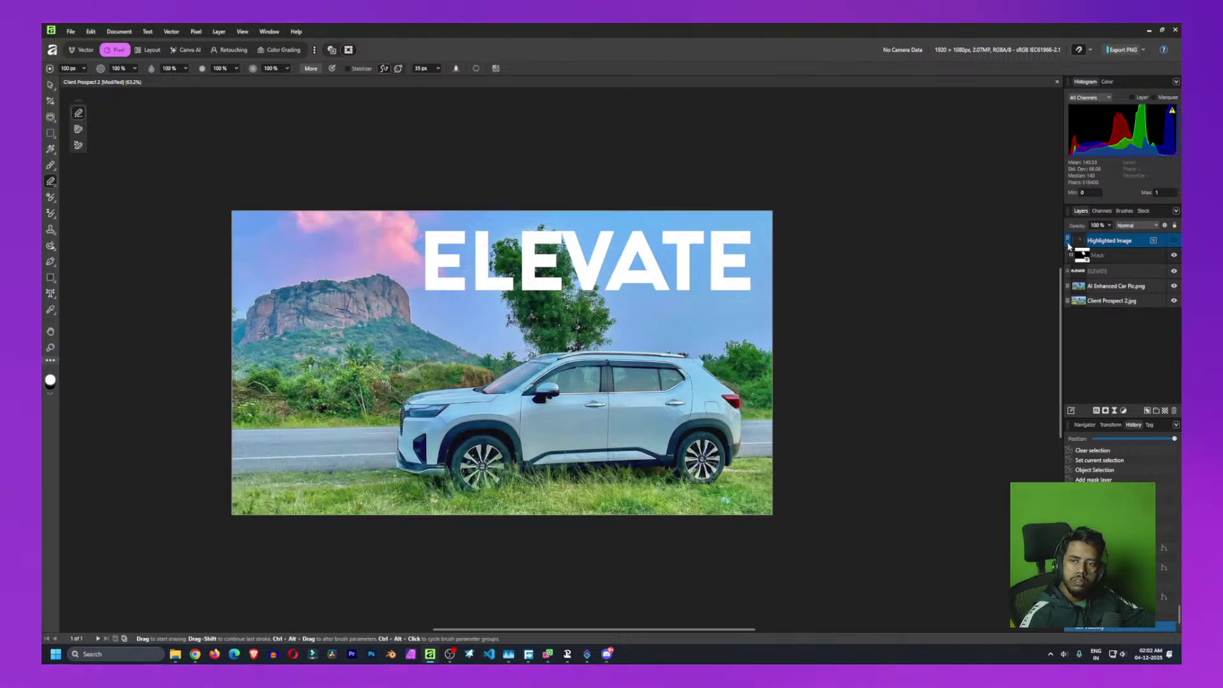
{"action": "left_click", "coordinate": [1068, 240]}
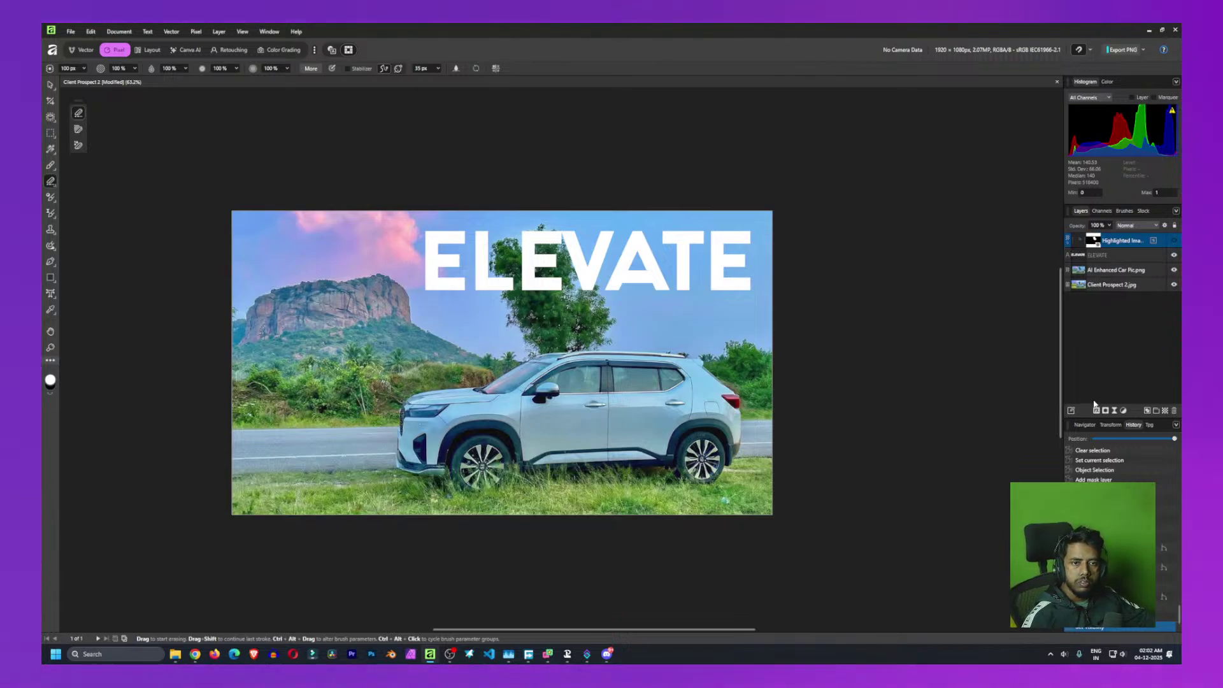
{"action": "left_click", "coordinate": [1097, 343]}
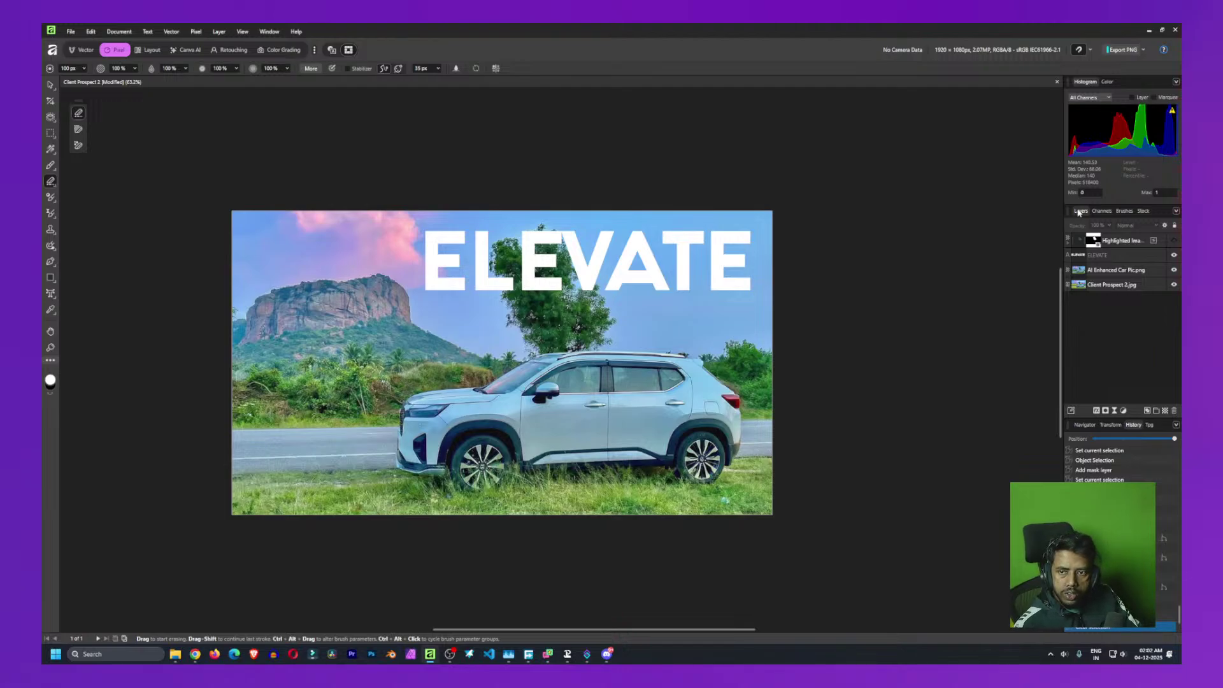
Try to erase the tree directly on the AI Enhanced Car Pic.png layer and undo the strokes
{"action": "left_click", "coordinate": [1118, 270]}
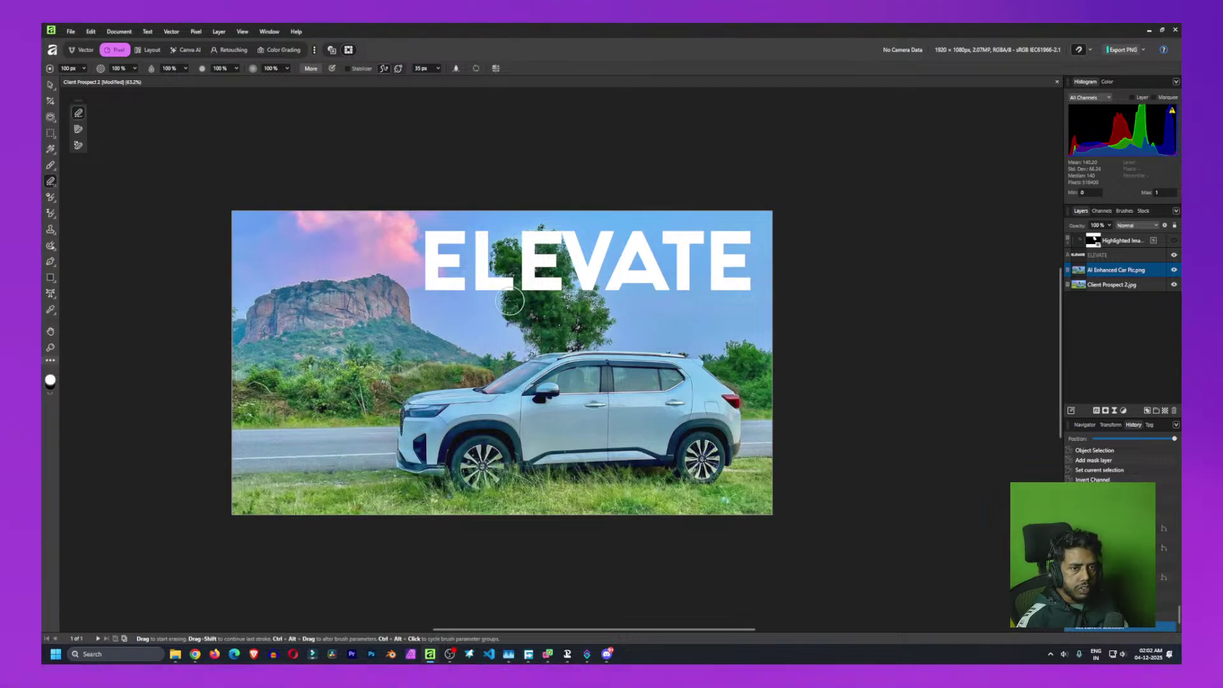
{"action": "mouse_move", "coordinate": [557, 237]}
{"action": "left_mouse_down"}
{"action": "mouse_move", "coordinate": [503, 235]}
{"action": "mouse_move", "coordinate": [485, 251]}
{"action": "left_mouse_up"}
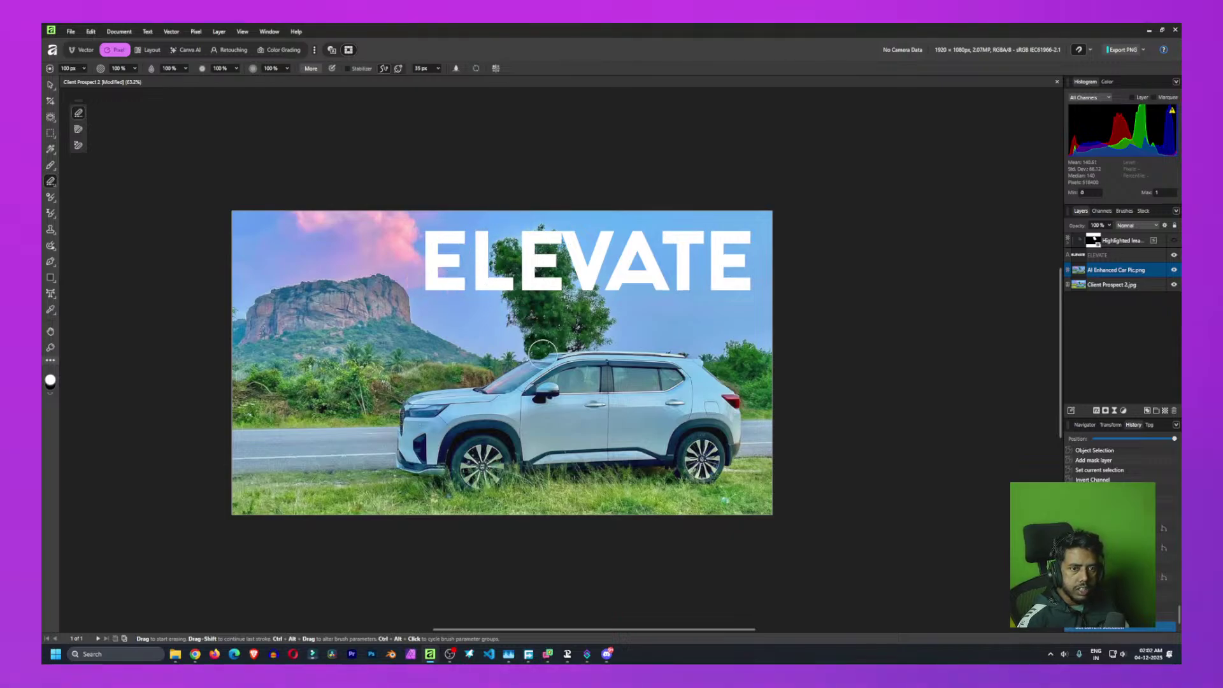
{"action": "mouse_move", "coordinate": [513, 303]}
{"action": "left_mouse_down"}
{"action": "mouse_move", "coordinate": [534, 357]}
{"action": "mouse_move", "coordinate": [516, 246]}
{"action": "mouse_move", "coordinate": [564, 357]}
{"action": "mouse_move", "coordinate": [574, 254]}
{"action": "mouse_move", "coordinate": [556, 248]}
{"action": "left_mouse_up"}
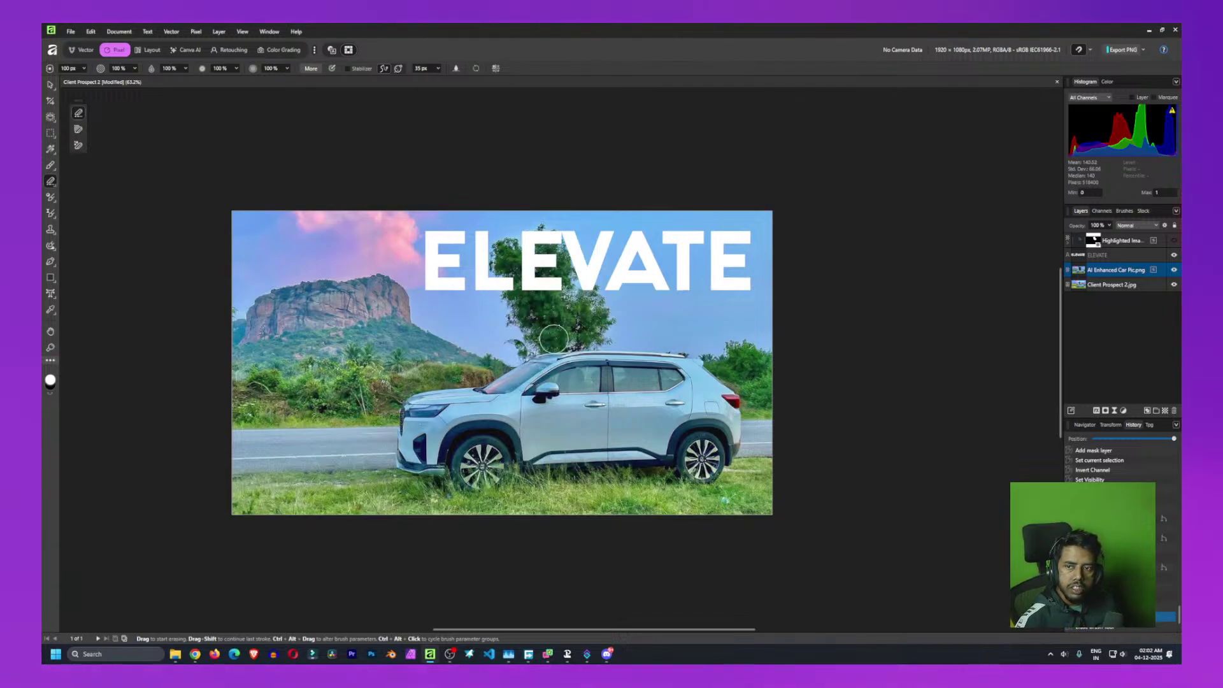
{"action": "left_click", "coordinate": [50, 84]}
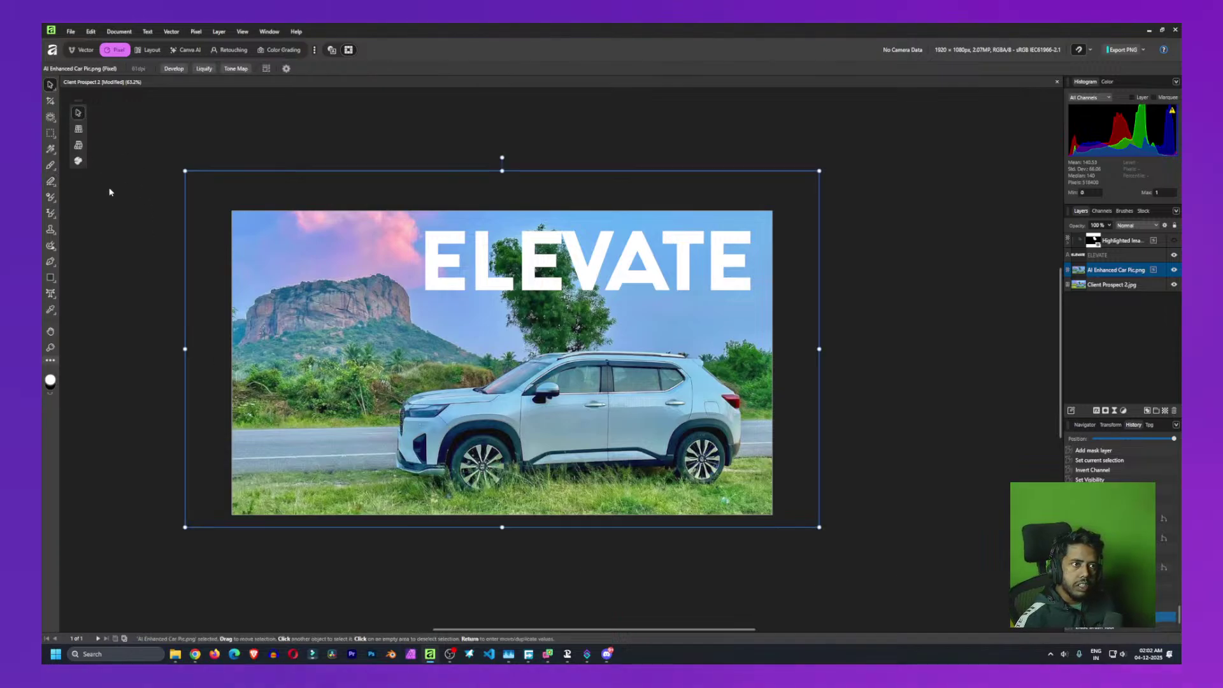
{"action": "left_click", "coordinate": [1097, 286]}
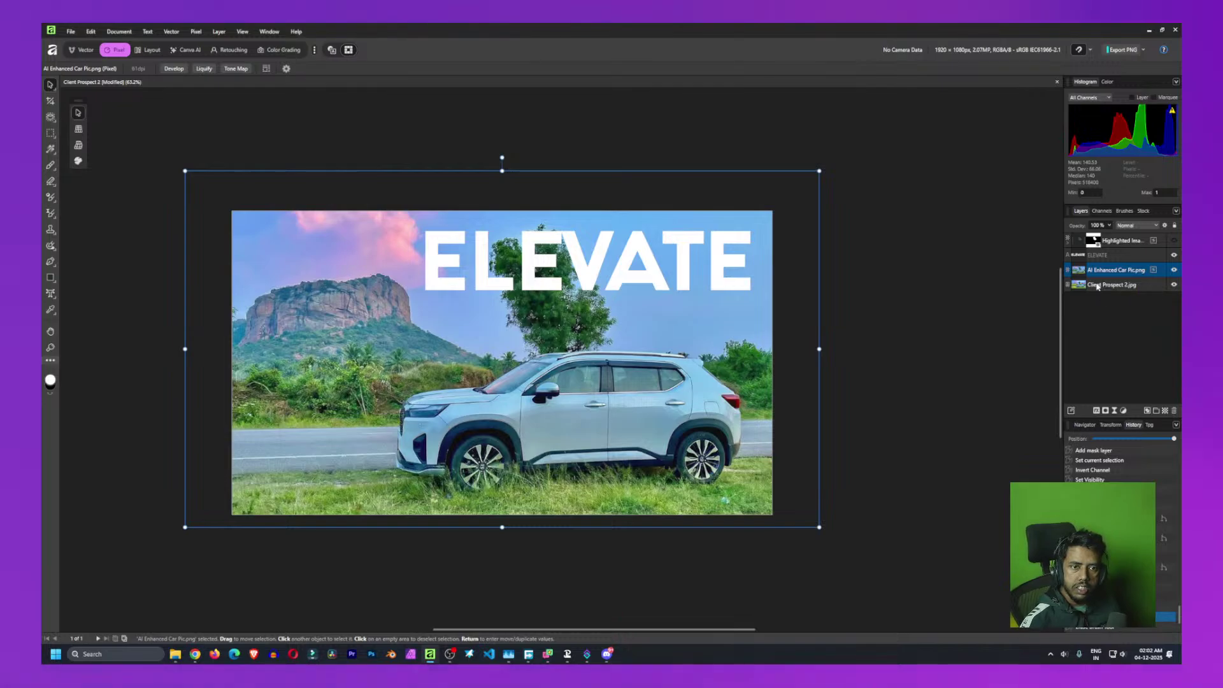
{"action": "left_click", "coordinate": [1097, 272]}
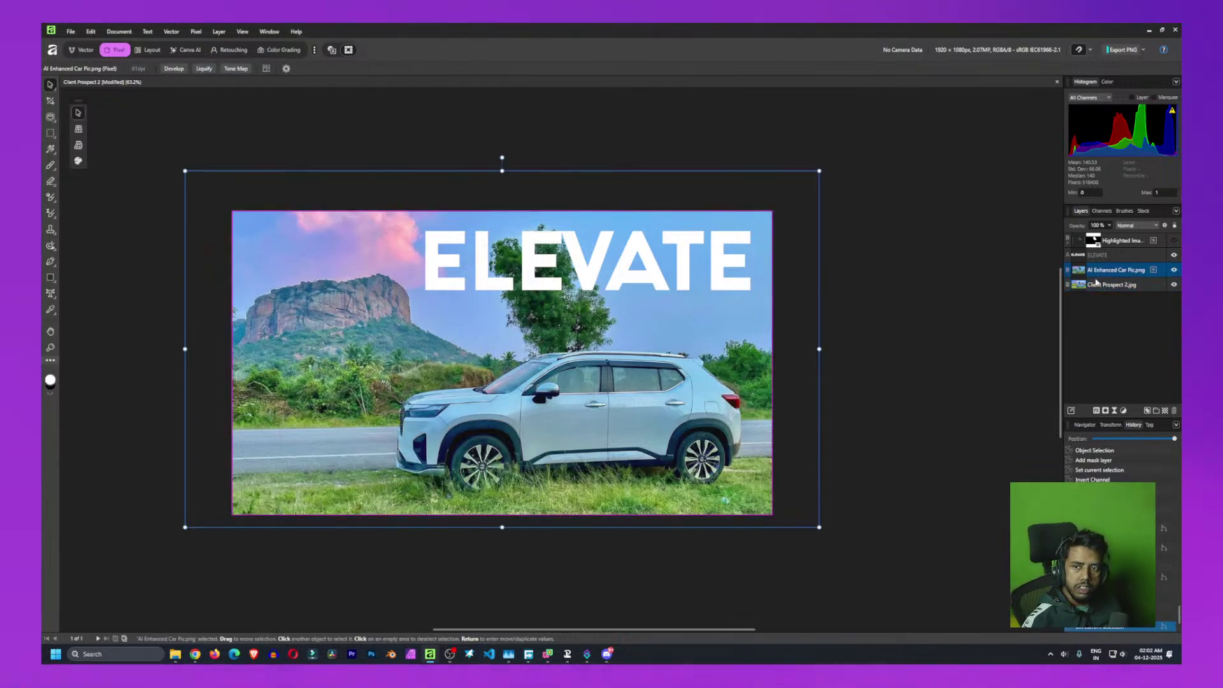
{"action": "left_click", "coordinate": [1103, 330]}
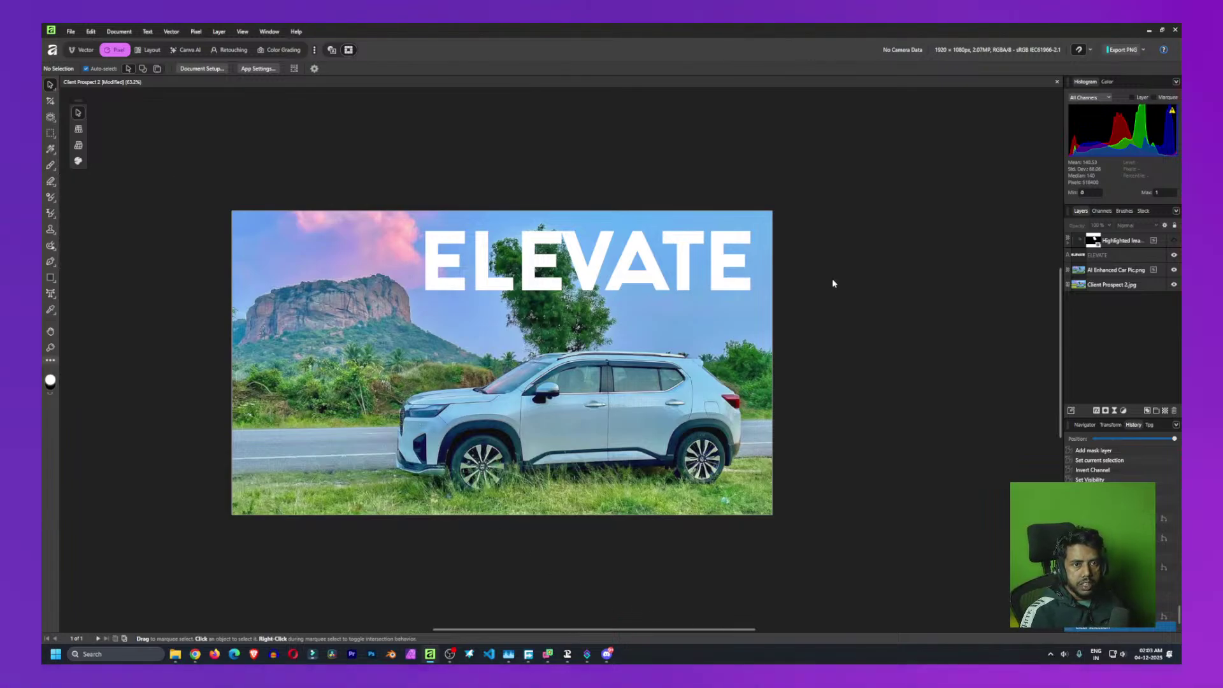
{"action": "left_click", "coordinate": [195, 355]}
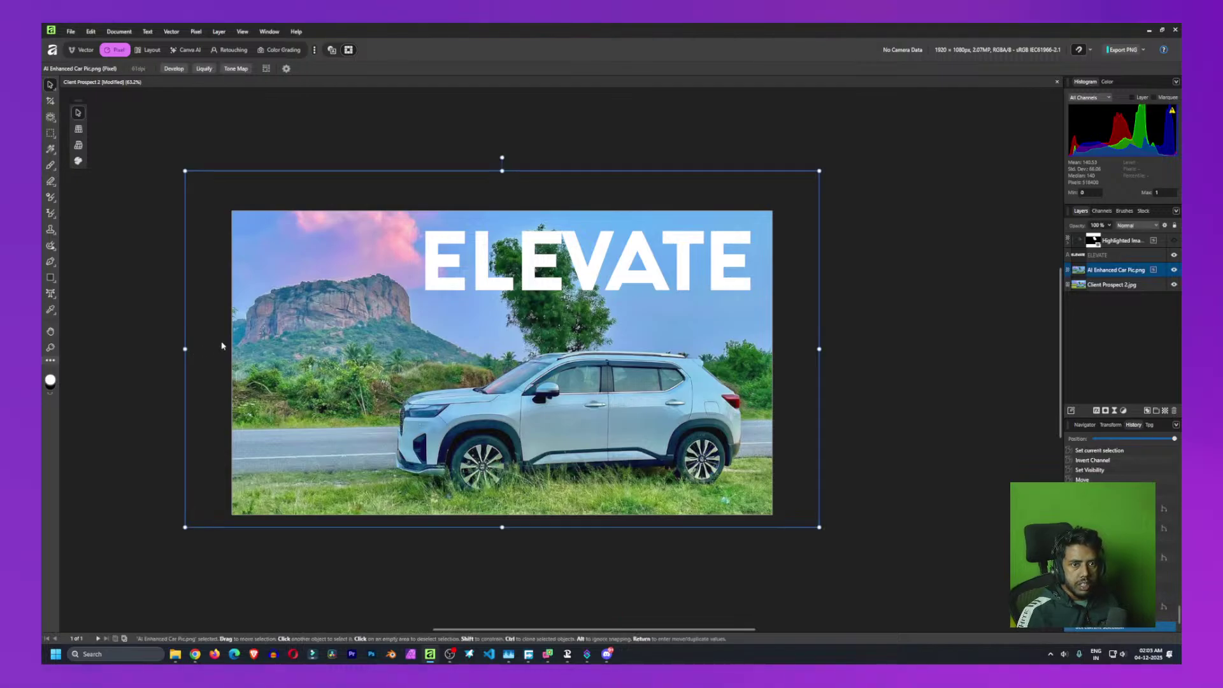
Try to move the ELEVATE title slightly lower over the tree, undo the move, and clear the selection
{"action": "left_click", "coordinate": [509, 267]}
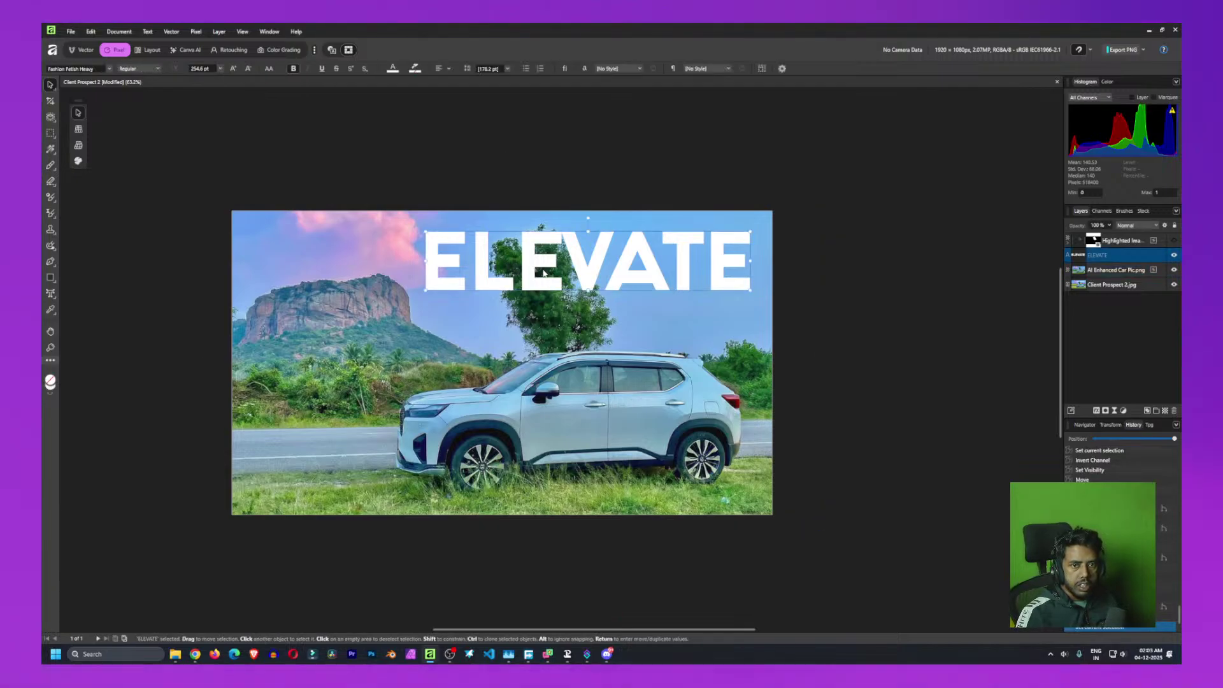
{"action": "mouse_move", "coordinate": [543, 273]}
{"action": "left_mouse_down"}
{"action": "mouse_move", "coordinate": [534, 300]}
{"action": "mouse_move", "coordinate": [570, 328]}
{"action": "mouse_move", "coordinate": [537, 287]}
{"action": "mouse_move", "coordinate": [550, 295]}
{"action": "left_mouse_up"}
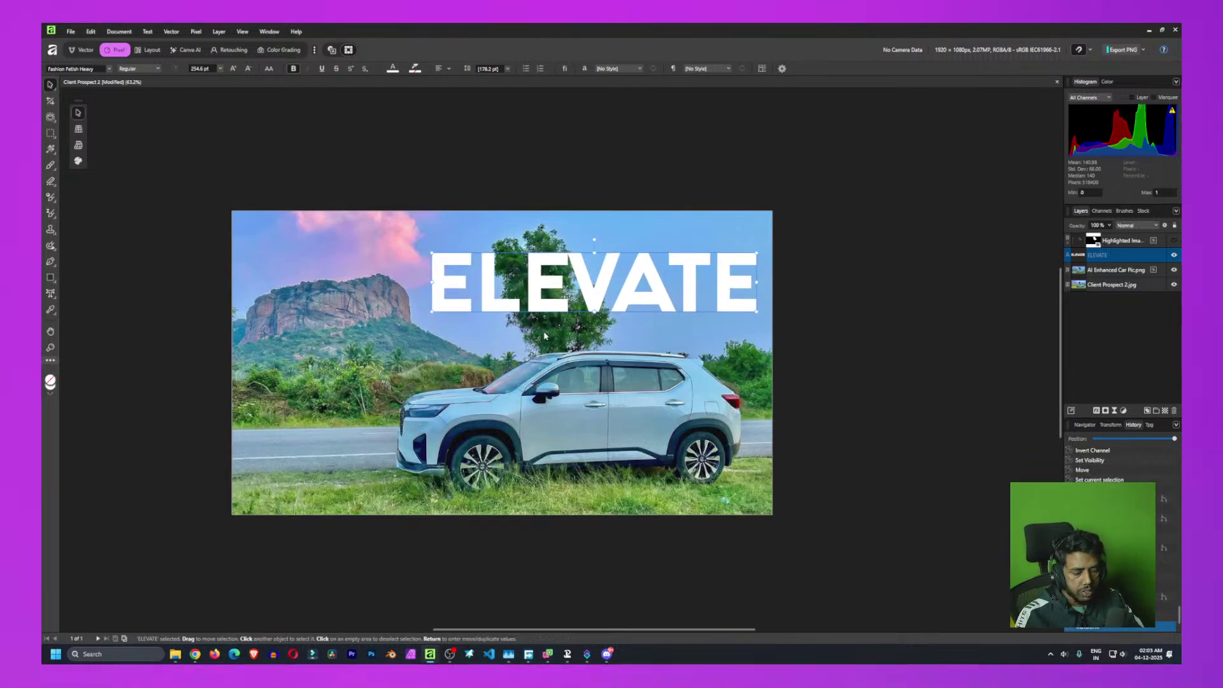
{"action": "key", "text": "ctrl+z"}
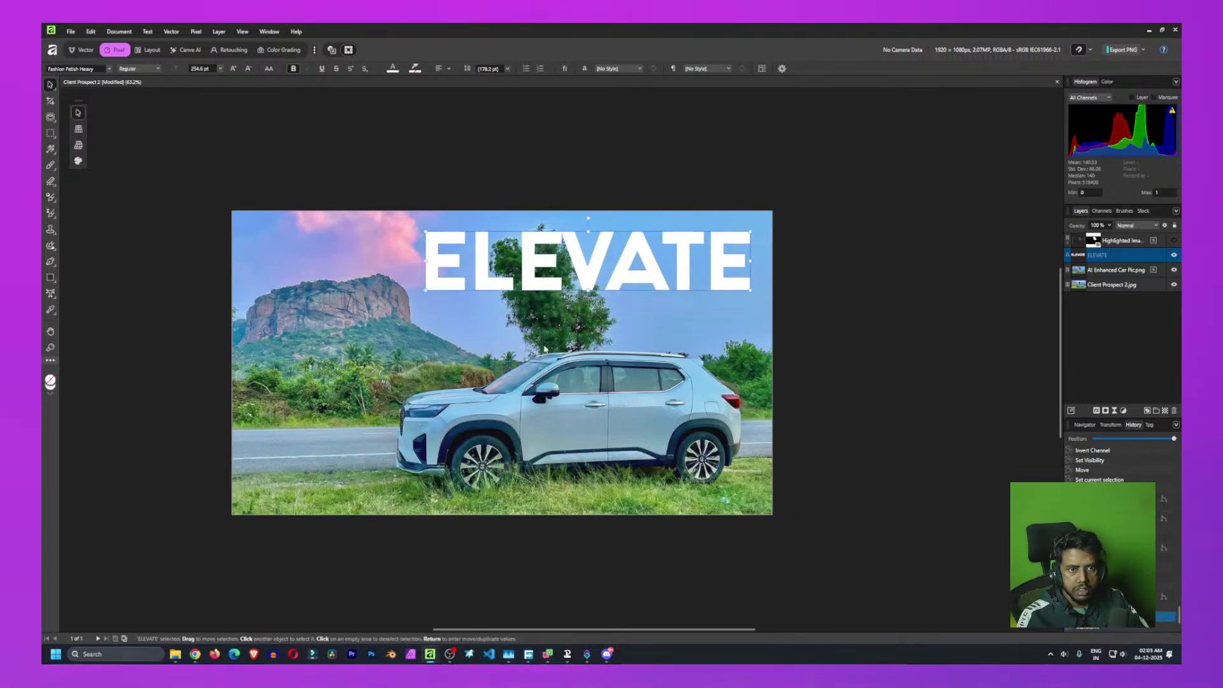
{"action": "left_click", "coordinate": [992, 422]}
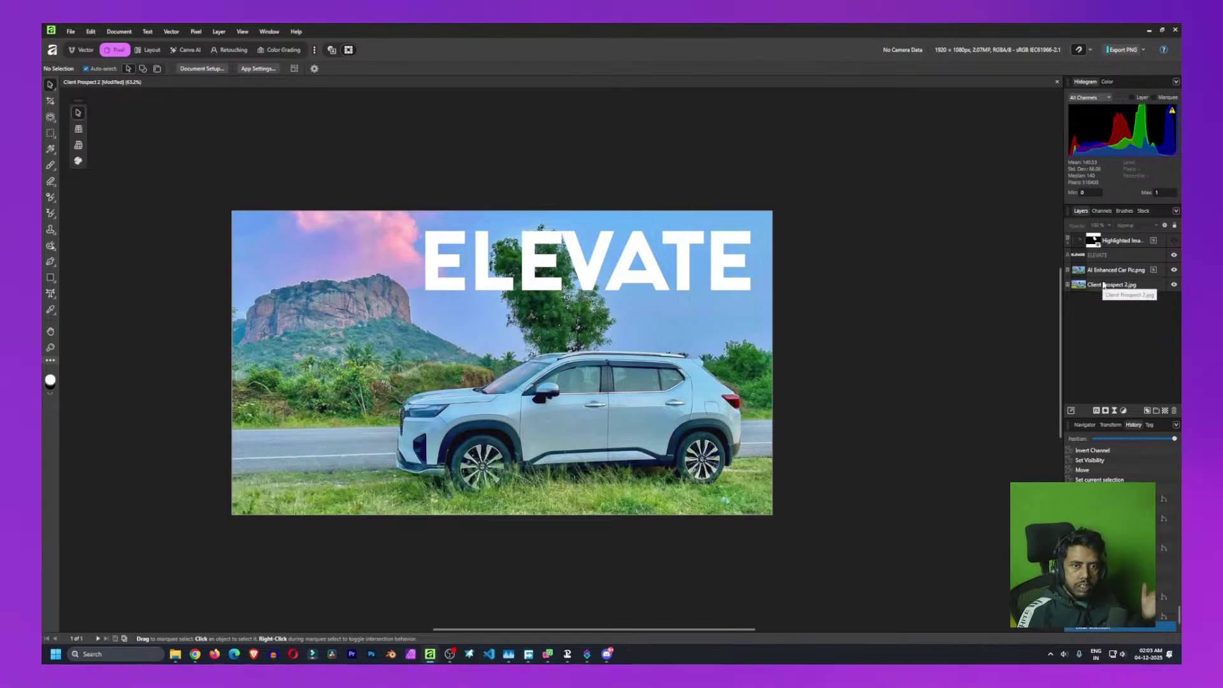
Make the Highlighted Image layer visible again after comparing the picture with and without it
{"action": "left_click", "coordinate": [1174, 241]}
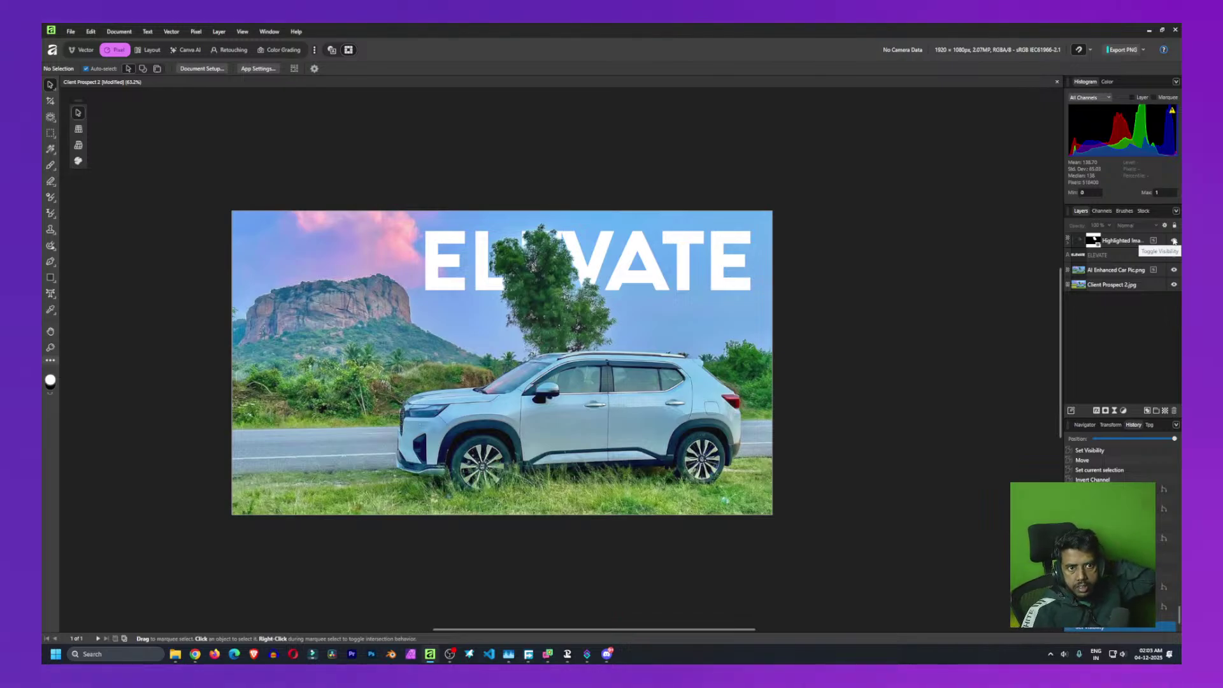
{"action": "left_click", "coordinate": [1174, 241]}
{"action": "left_click", "coordinate": [1174, 240]}
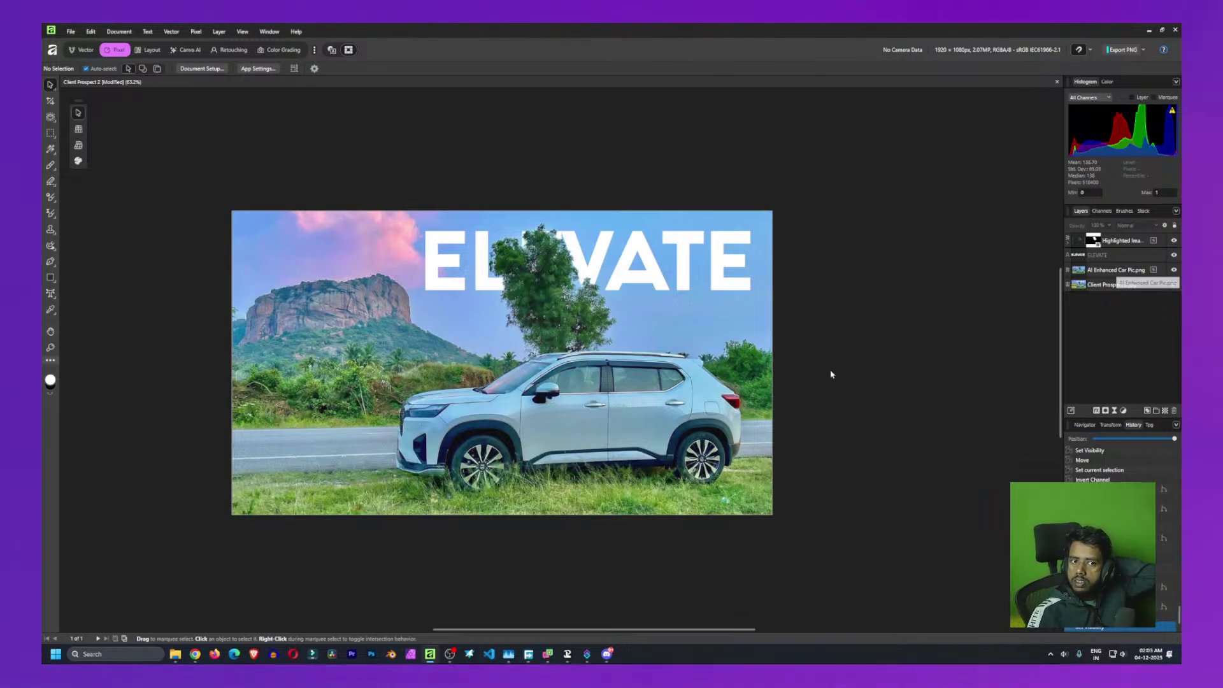
{"action": "left_click", "coordinate": [809, 375]}
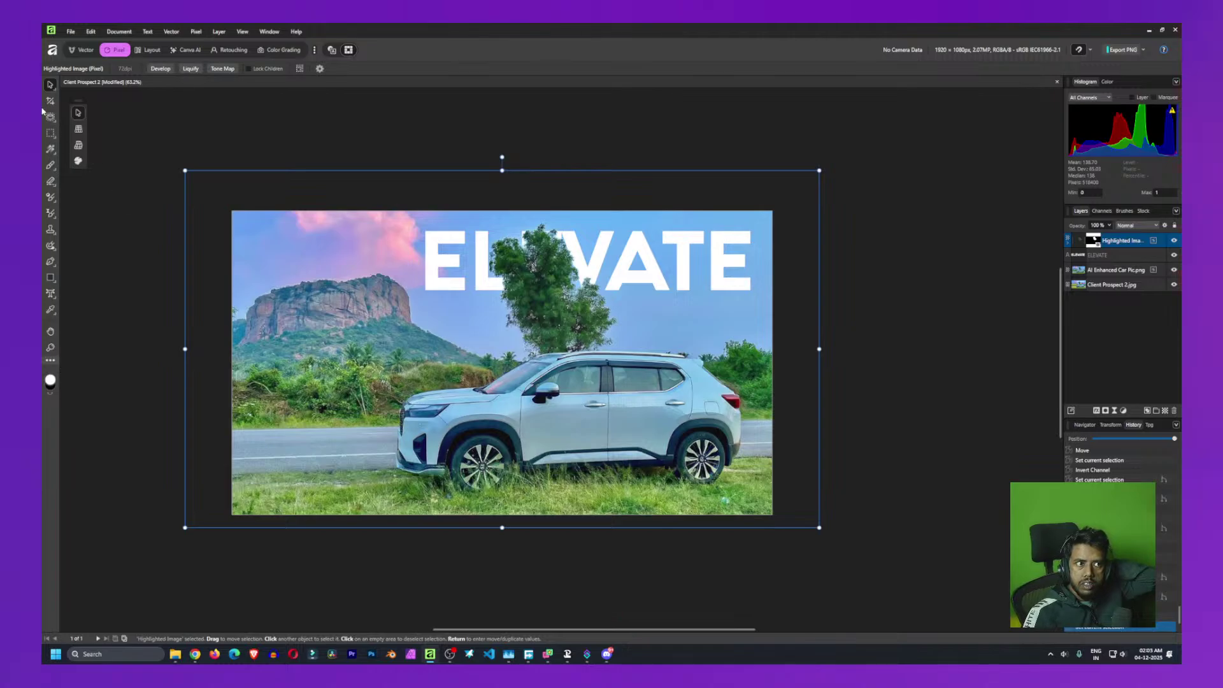
Move the ELEVATE title toward the mountain and enlarge it to span nearly the full picture width behind the tree
{"action": "left_click", "coordinate": [1118, 258]}
{"action": "left_click_drag", "start_coordinate": [669, 327], "coordinate": [504, 332]}
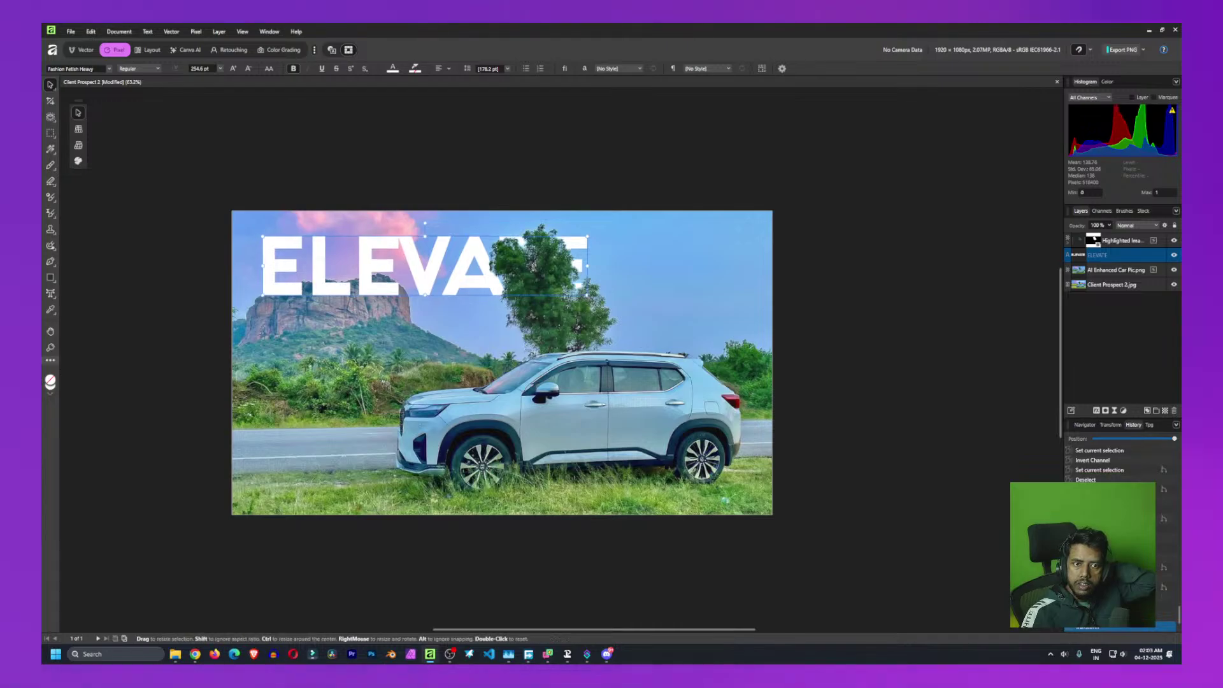
{"action": "left_click_drag", "start_coordinate": [586, 294], "coordinate": [751, 324]}
{"action": "mouse_move", "coordinate": [687, 295]}
{"action": "left_mouse_down"}
{"action": "mouse_move", "coordinate": [685, 313]}
{"action": "mouse_move", "coordinate": [676, 298]}
{"action": "left_mouse_up"}
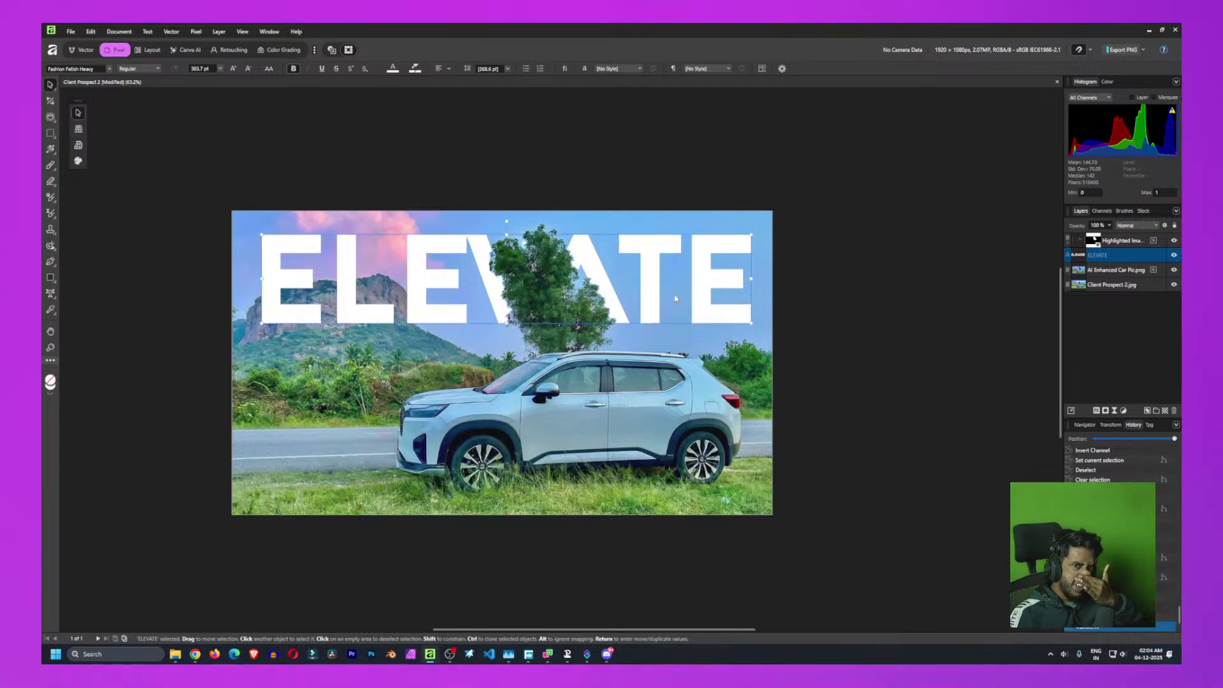
{"action": "mouse_move", "coordinate": [676, 298]}
{"action": "left_mouse_down"}
{"action": "mouse_move", "coordinate": [648, 299]}
{"action": "mouse_move", "coordinate": [717, 286]}
{"action": "mouse_move", "coordinate": [683, 294]}
{"action": "left_mouse_up"}
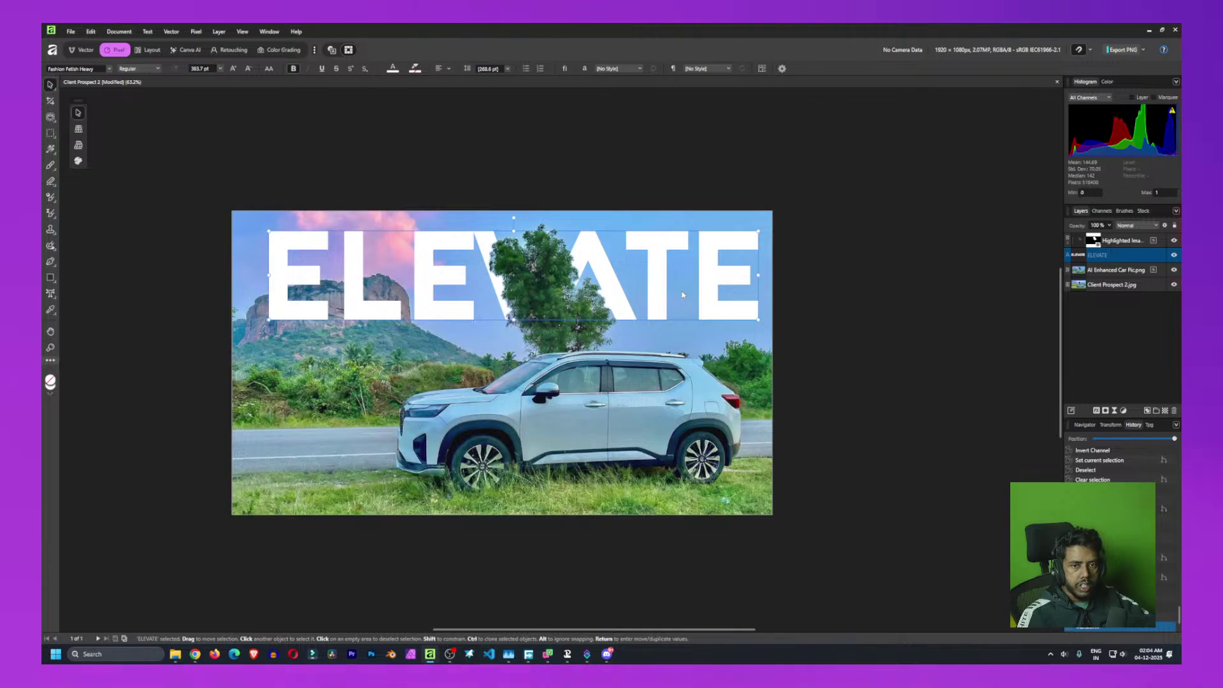
{"action": "key", "text": "Right"}
{"action": "left_click", "coordinate": [682, 293]}
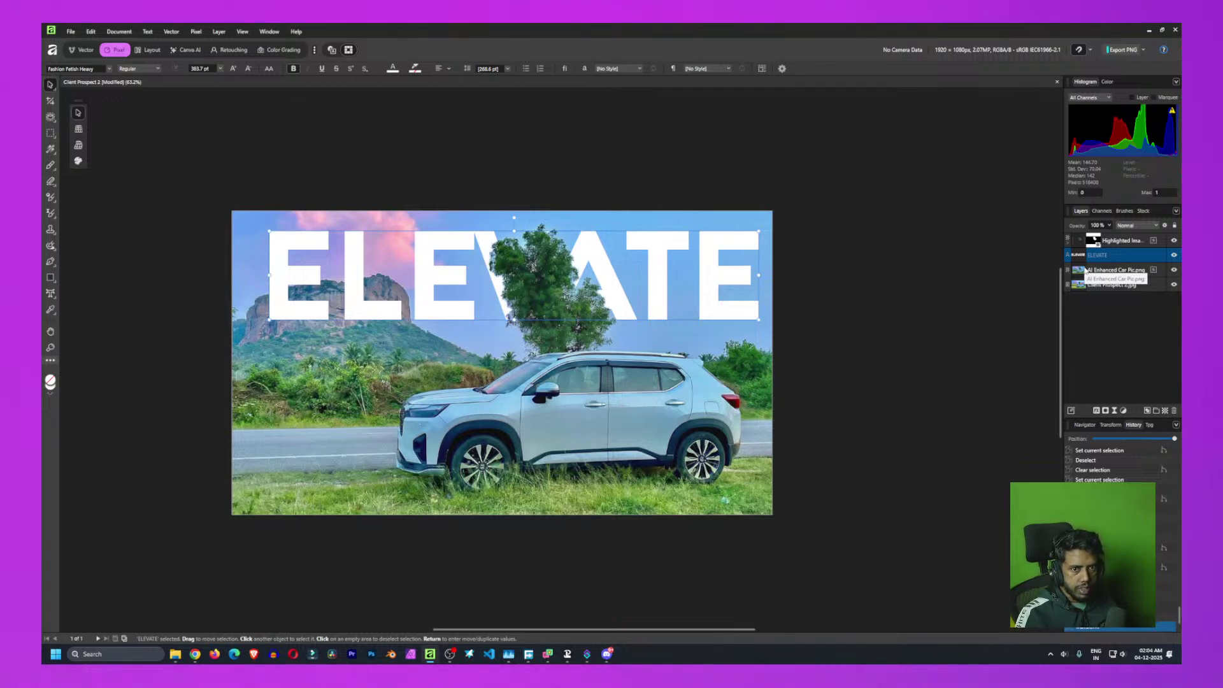
{"action": "left_click", "coordinate": [1097, 314]}
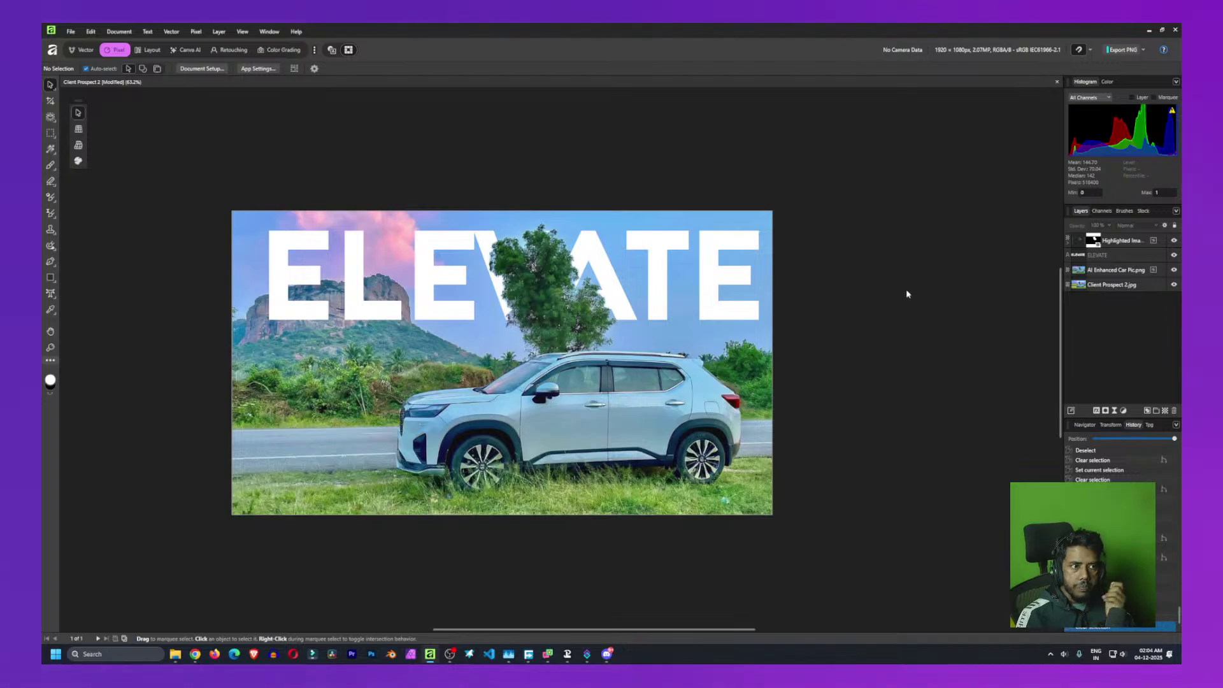
Try to clone sky over the tree with the 200 px Clone Brush Tool while no layer is selected
{"action": "left_click", "coordinate": [51, 181]}
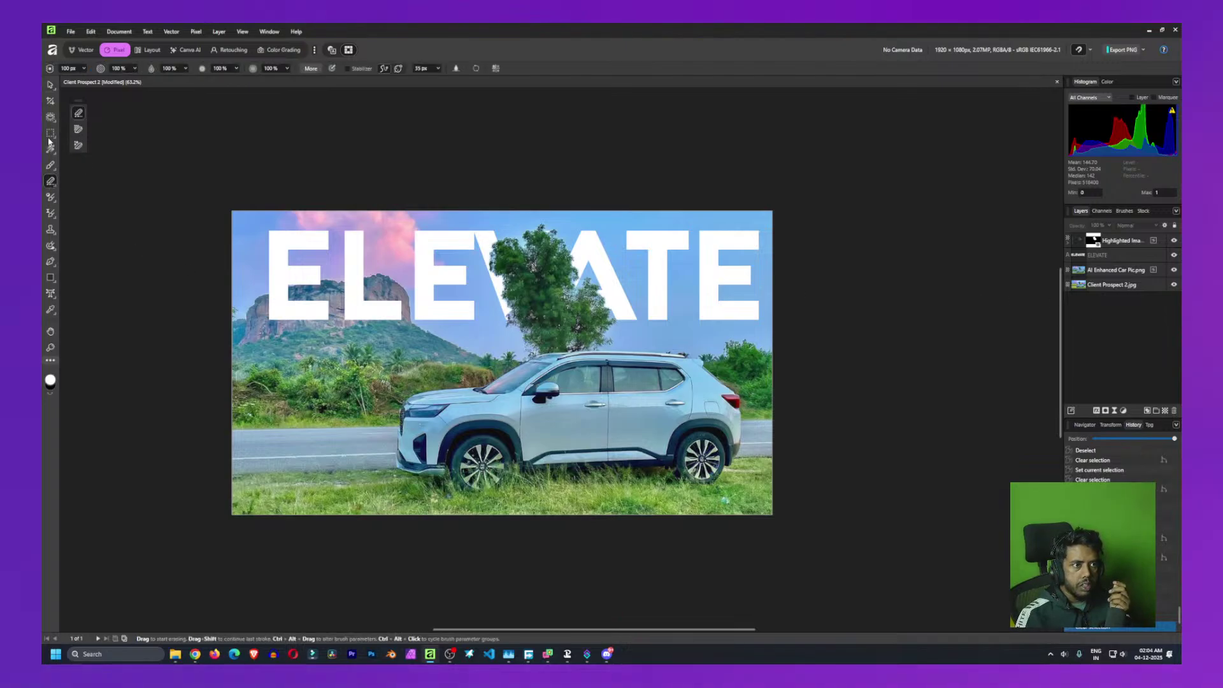
{"action": "left_click", "coordinate": [51, 228]}
{"action": "right_click", "coordinate": [51, 228]}
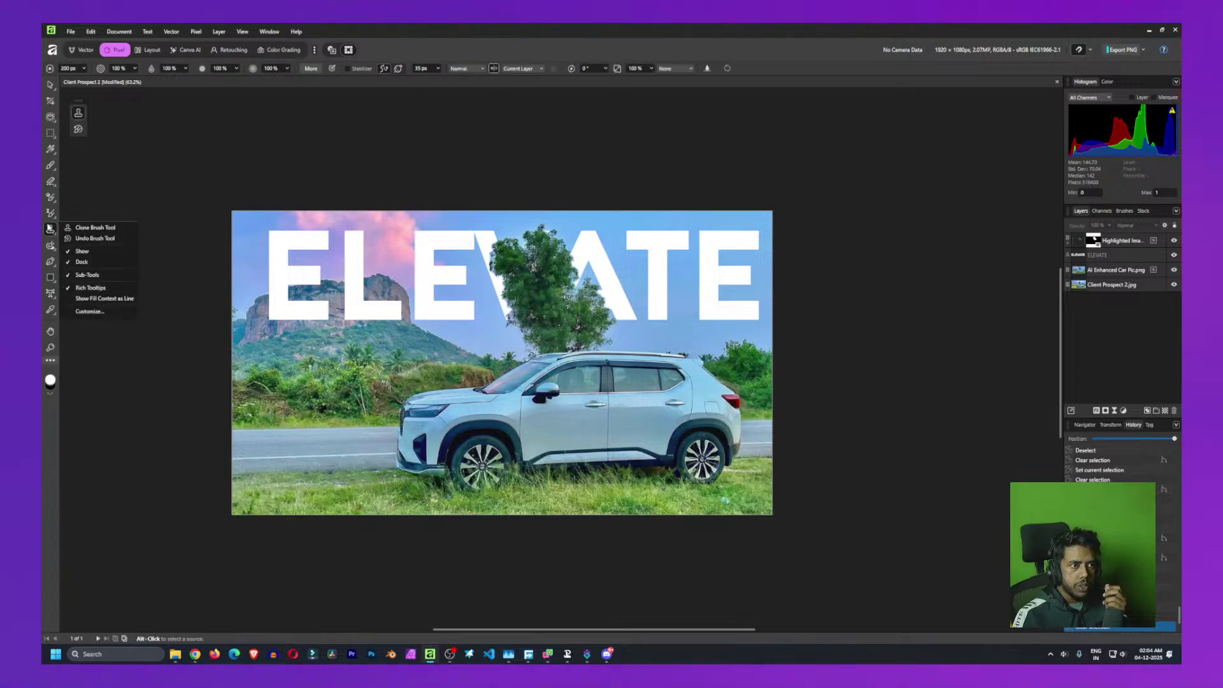
{"action": "left_click", "coordinate": [79, 228]}
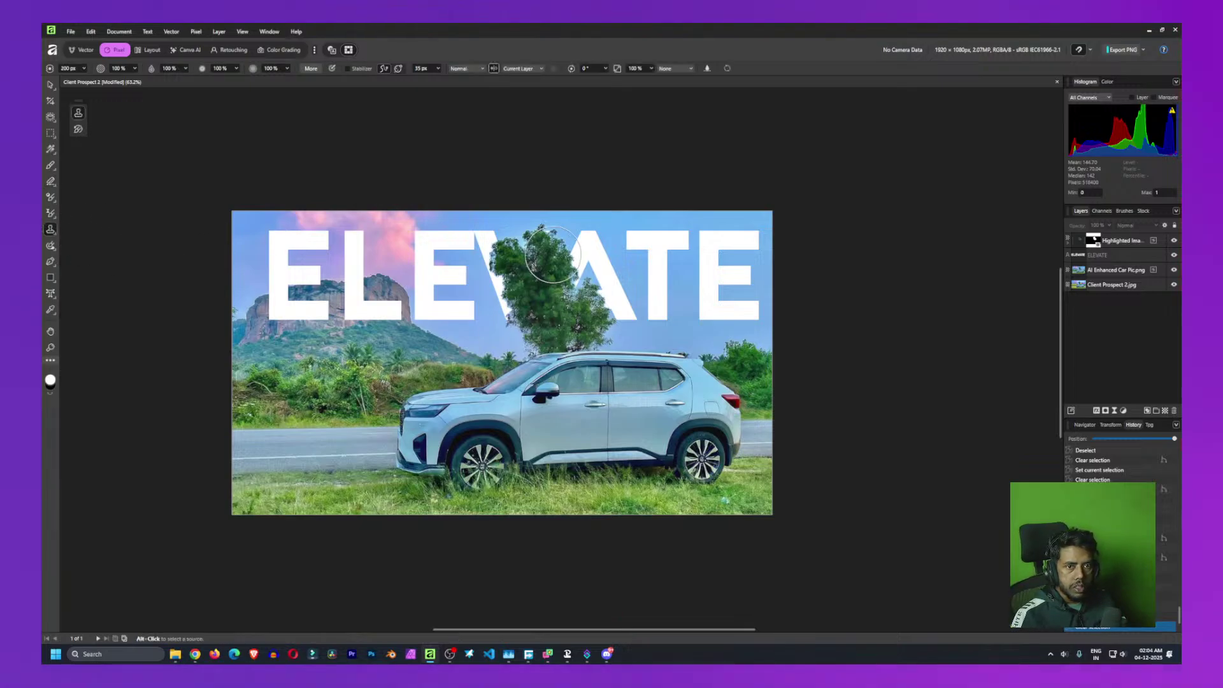
{"action": "left_click", "coordinate": [536, 287]}
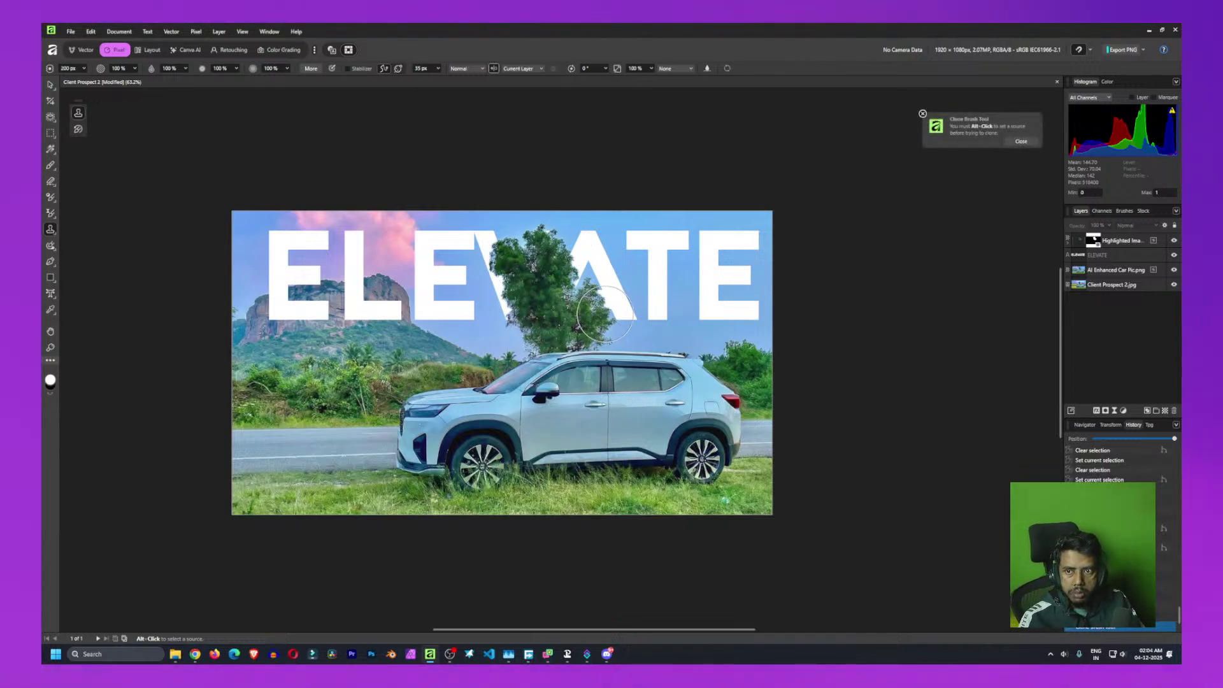
{"action": "key", "text": "alt"}
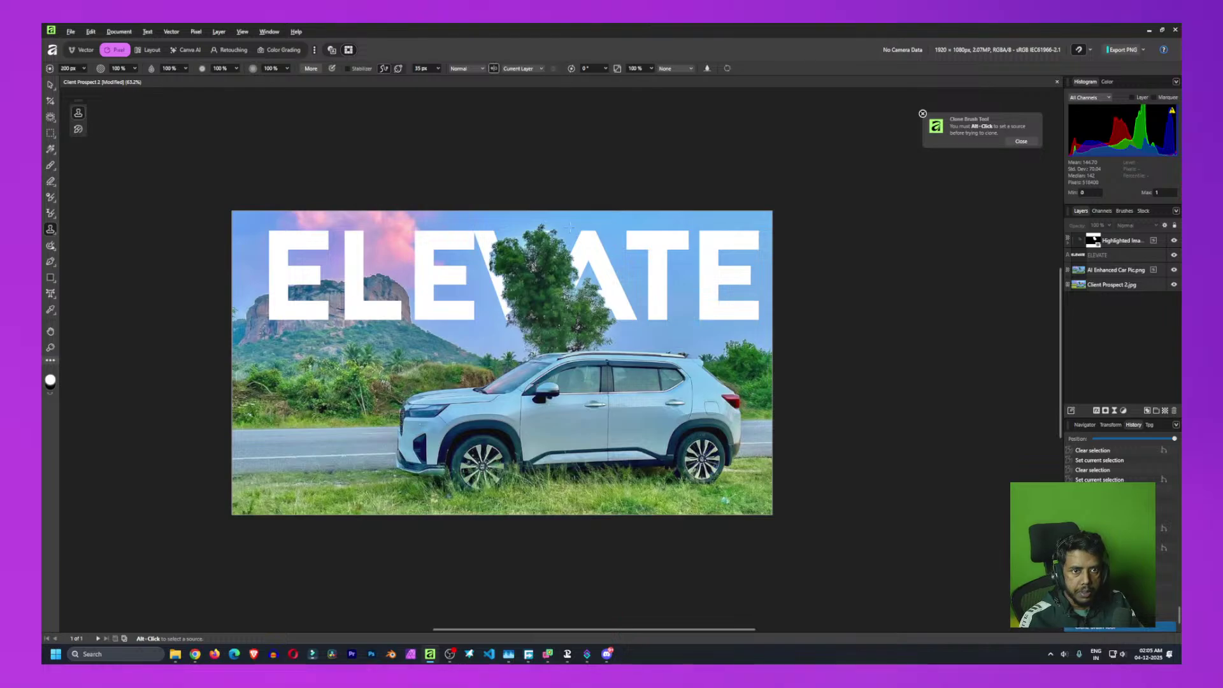
{"action": "left_click", "coordinate": [595, 224], "text": "alt"}
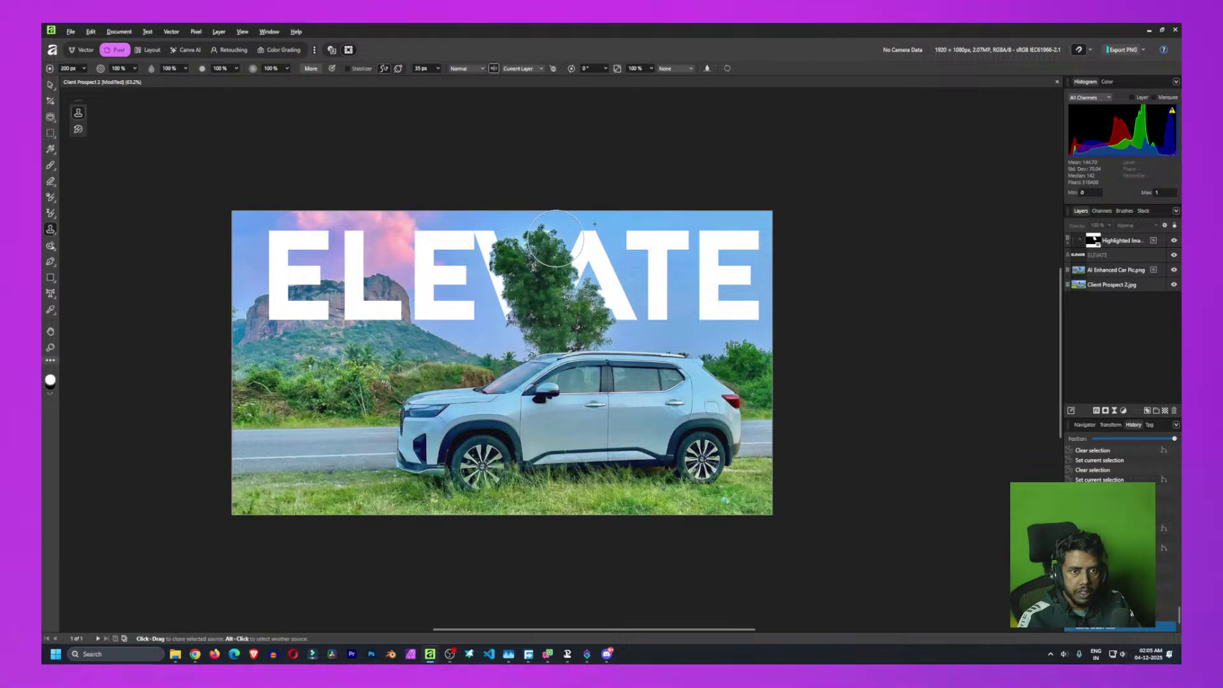
{"action": "left_click_drag", "start_coordinate": [551, 239], "coordinate": [595, 340]}
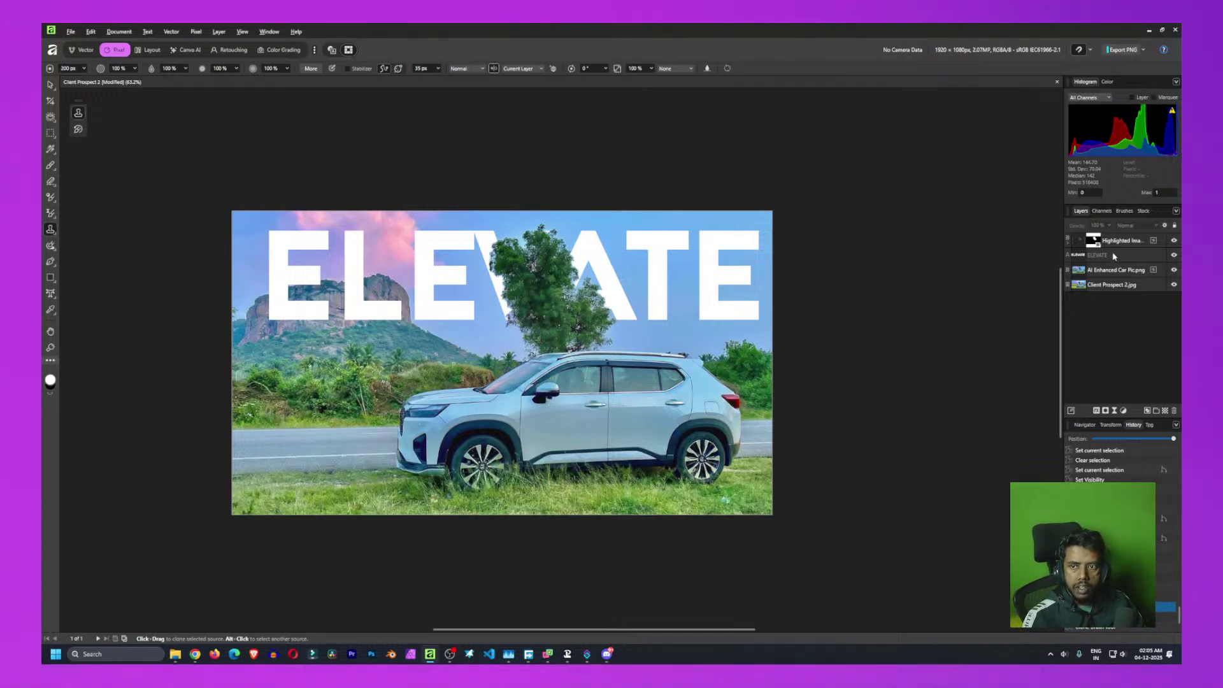
Add an empty pixel layer above the Highlighted Image layer and apply Rasterize & Trim to it
{"action": "left_click", "coordinate": [1165, 411]}
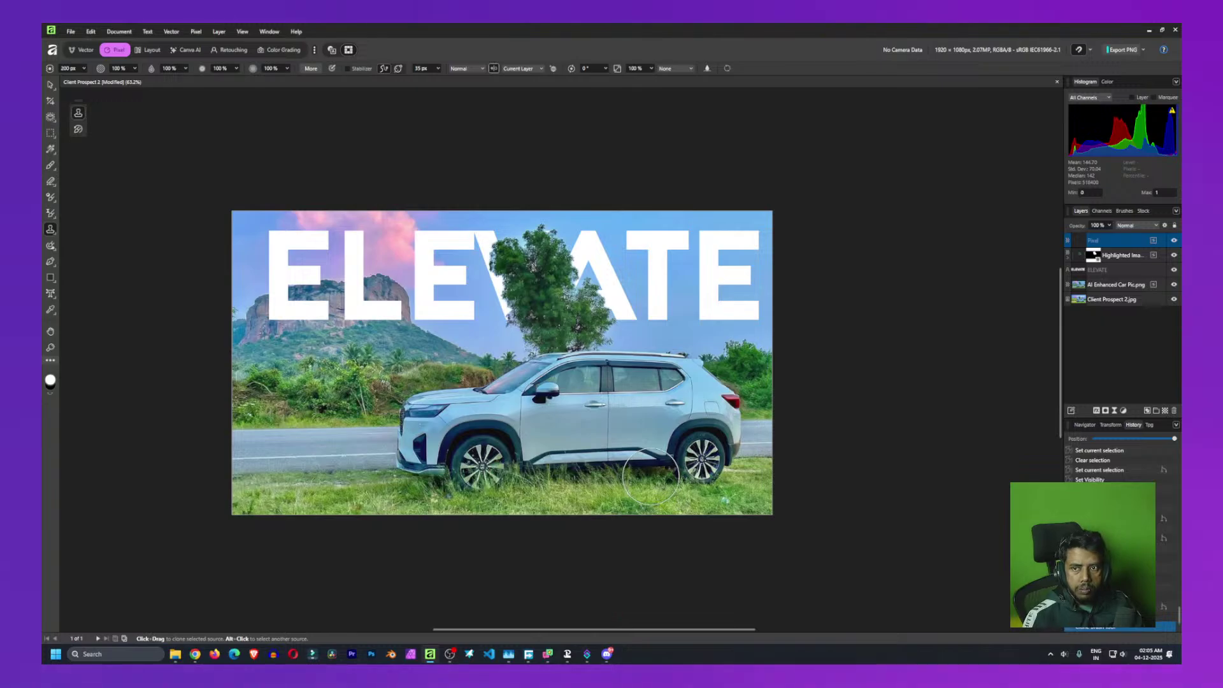
{"action": "left_click", "coordinate": [651, 476], "text": "alt"}
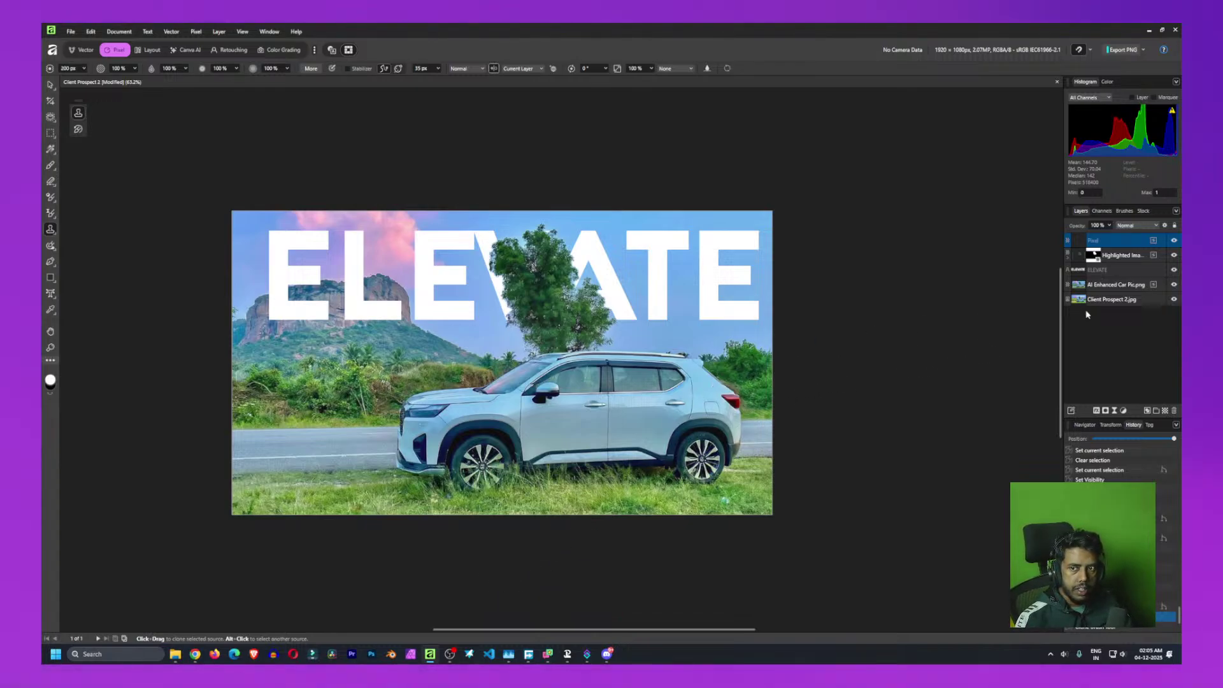
{"action": "right_click", "coordinate": [1119, 241]}
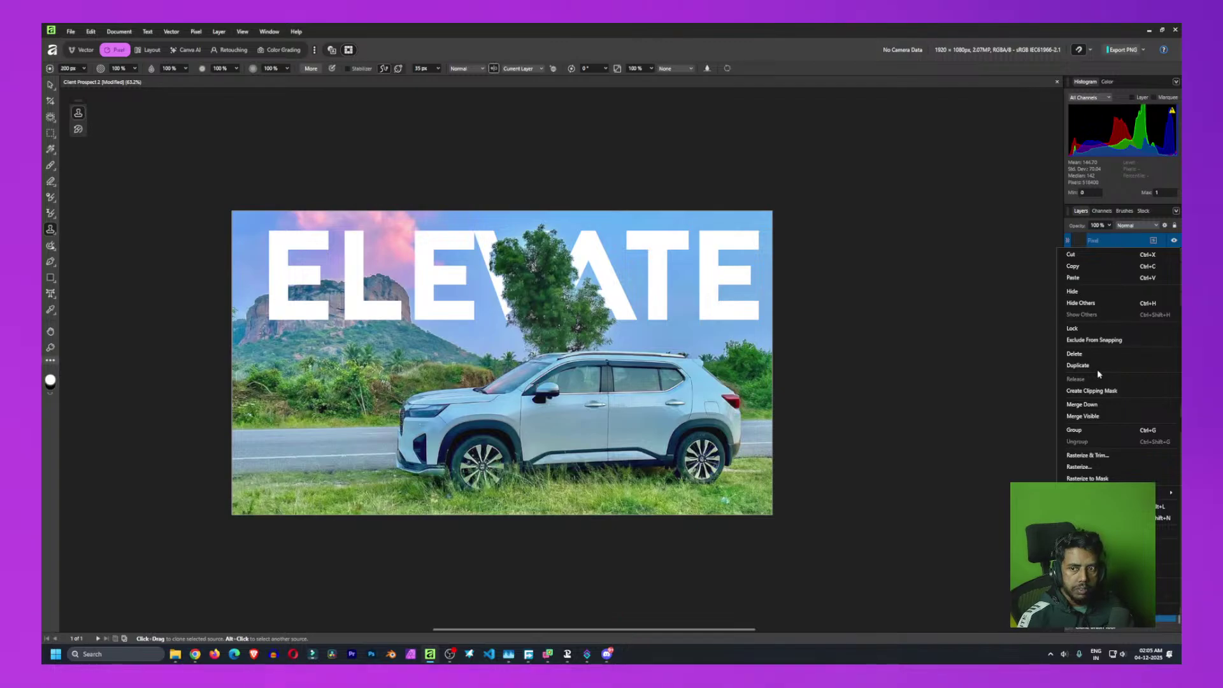
{"action": "left_click", "coordinate": [1099, 456]}
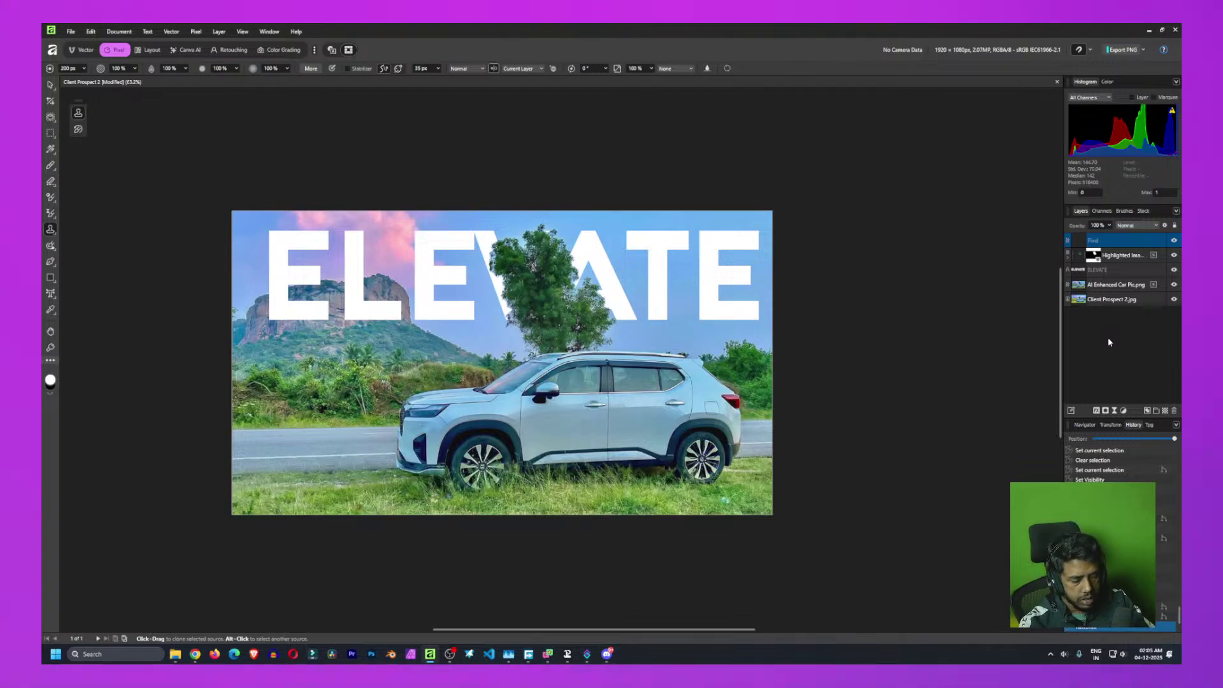
Merge all visible layers into a new pixel layer on top and hide the Client Prospect 2.jpg layer
{"action": "key", "text": "ctrl+alt+shift+e"}
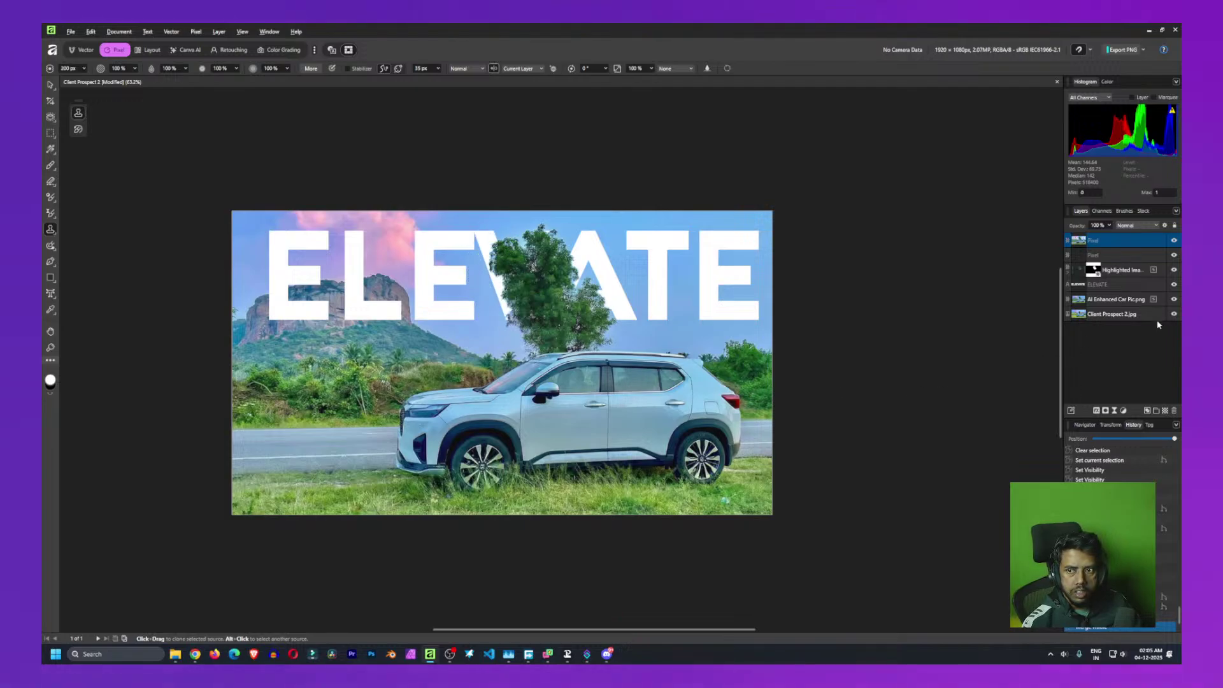
{"action": "left_click", "coordinate": [1174, 314]}
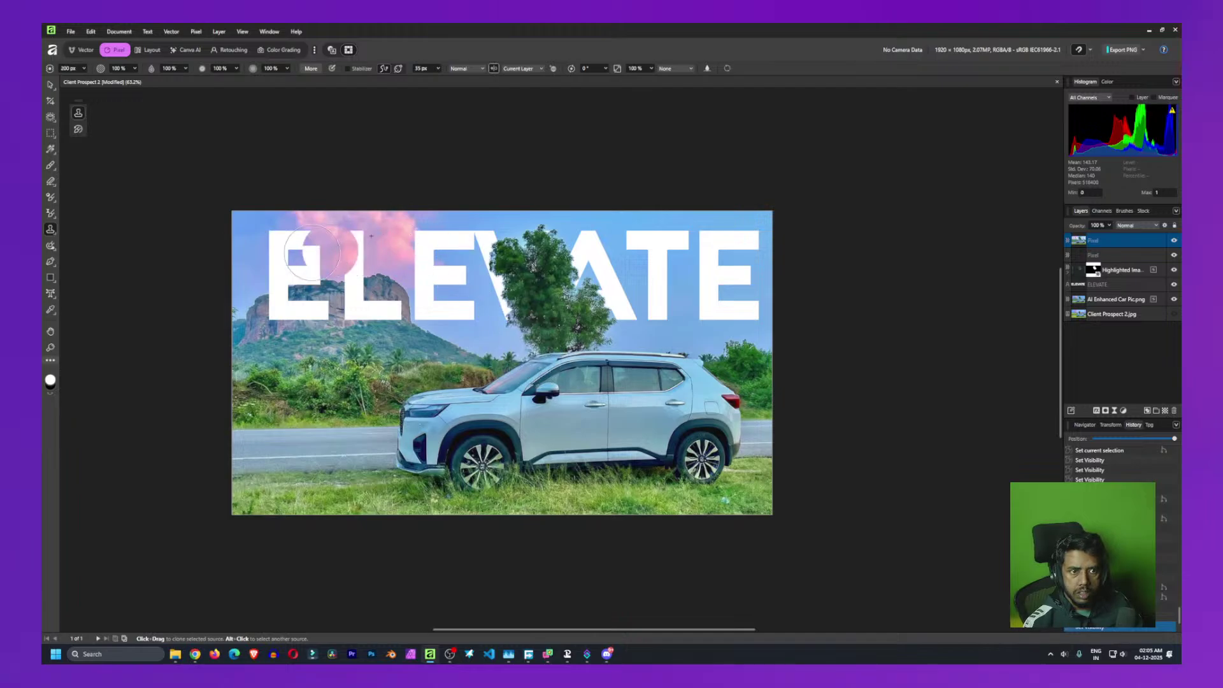
Try a clone stroke over the lettering beside the tree on the merged pixel layer and undo it
{"action": "left_click_drag", "start_coordinate": [514, 312], "coordinate": [482, 252]}
{"action": "key", "text": "ctrl+z"}
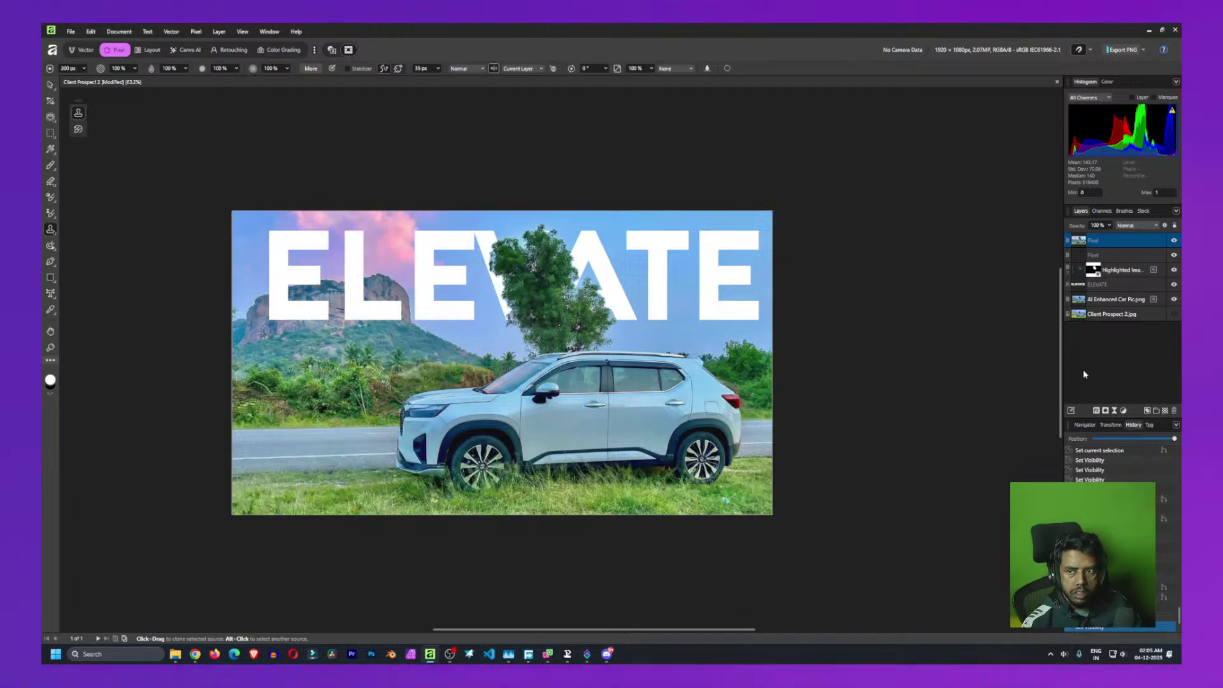
Hide the AI Enhanced Car Pic.png, ELEVATE, Highlighted Image and empty pixel layers, leaving only the merged pixel layer visible
{"action": "left_click", "coordinate": [1174, 300]}
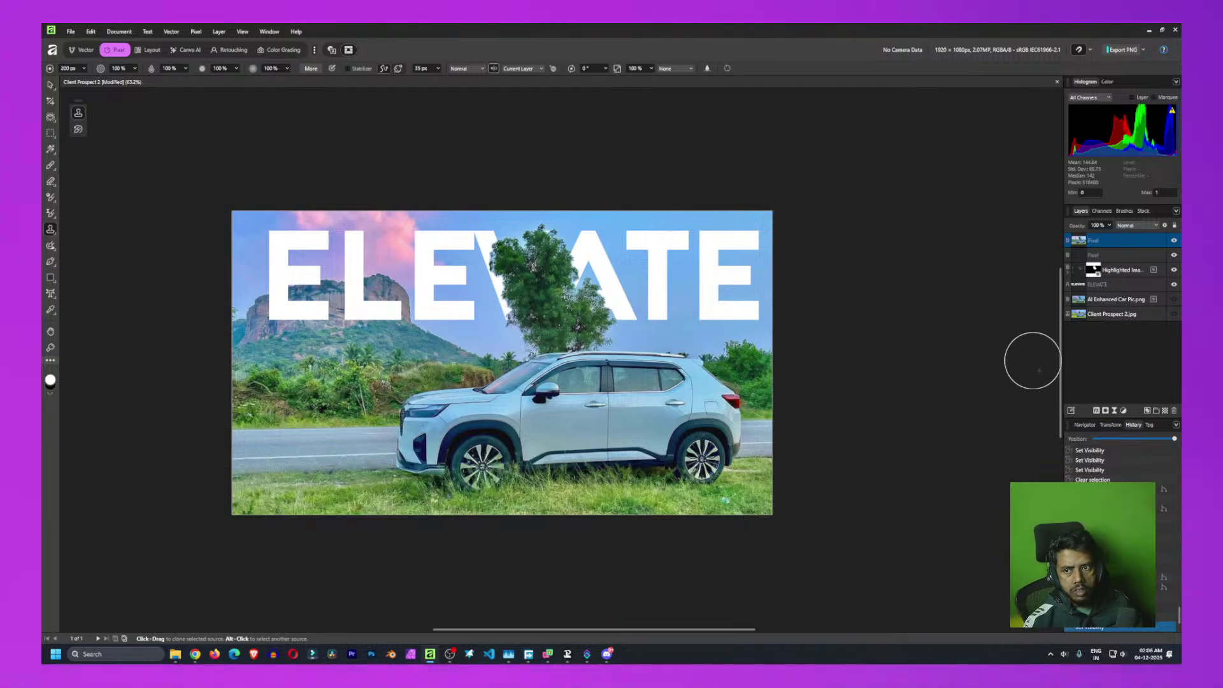
{"action": "left_click", "coordinate": [1175, 285]}
{"action": "left_click", "coordinate": [1174, 270]}
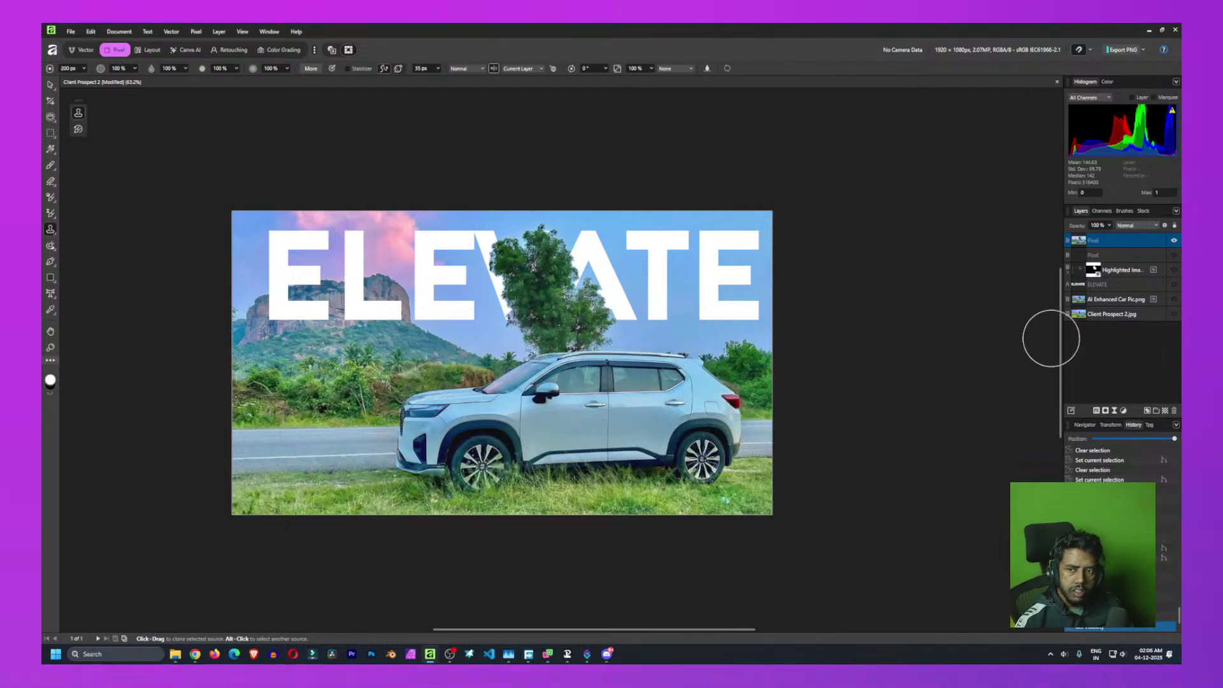
{"action": "left_click", "coordinate": [1068, 274]}
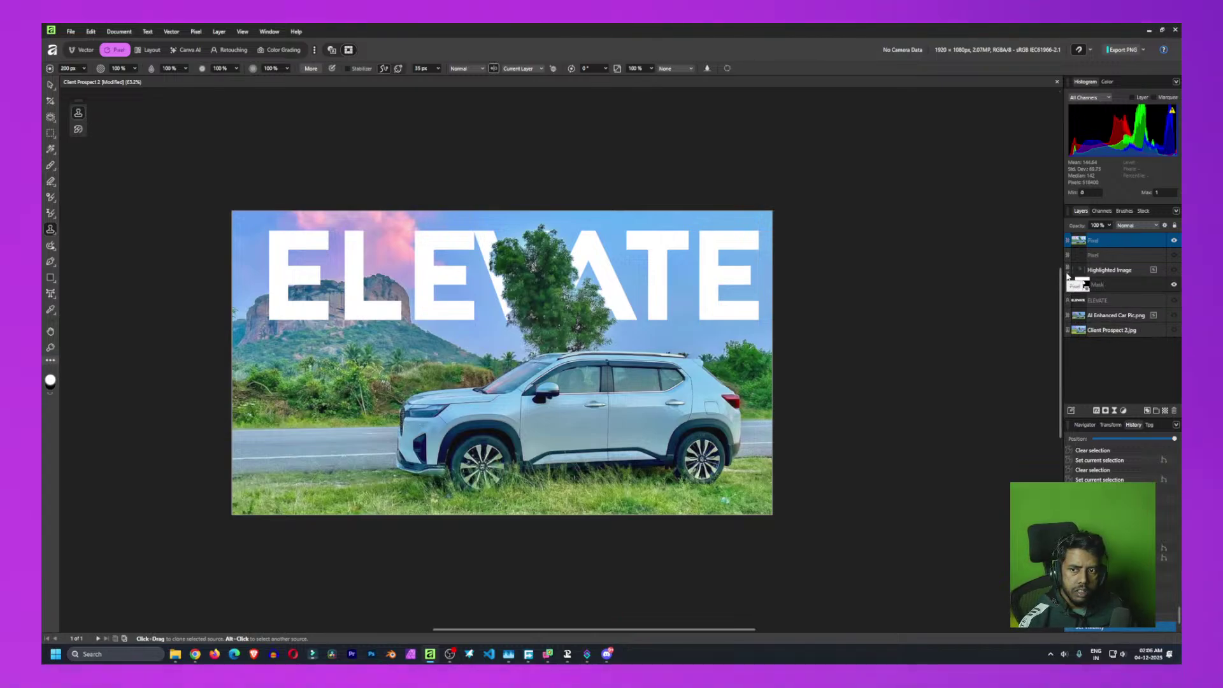
{"action": "left_click", "coordinate": [1068, 274]}
{"action": "left_click", "coordinate": [1068, 274]}
{"action": "left_click", "coordinate": [1068, 274]}
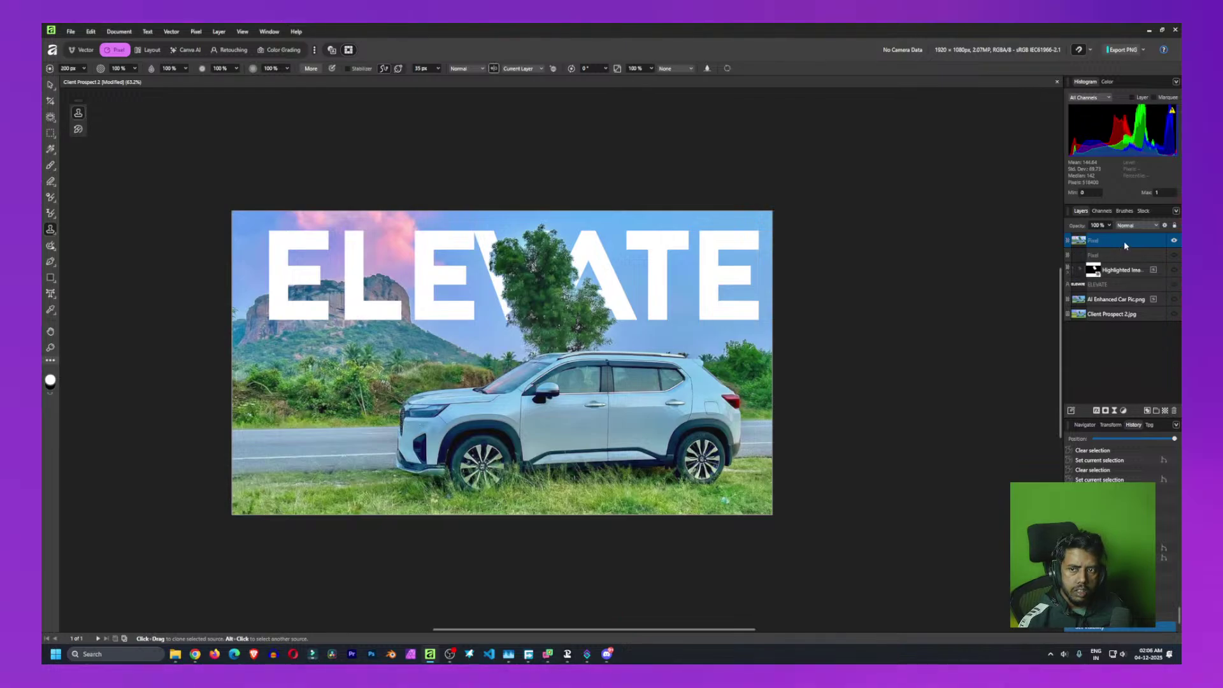
Delete the merged pixel layer at the top of the layer stack
{"action": "left_click", "coordinate": [1122, 361]}
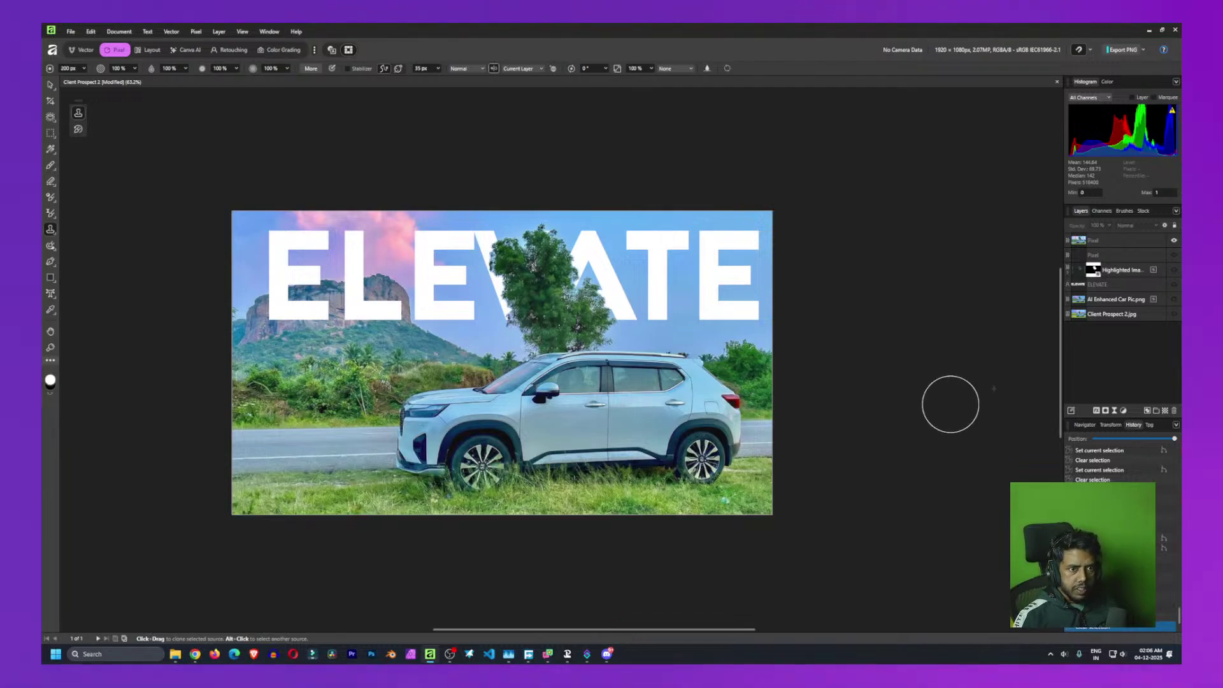
{"action": "left_click", "coordinate": [1115, 243]}
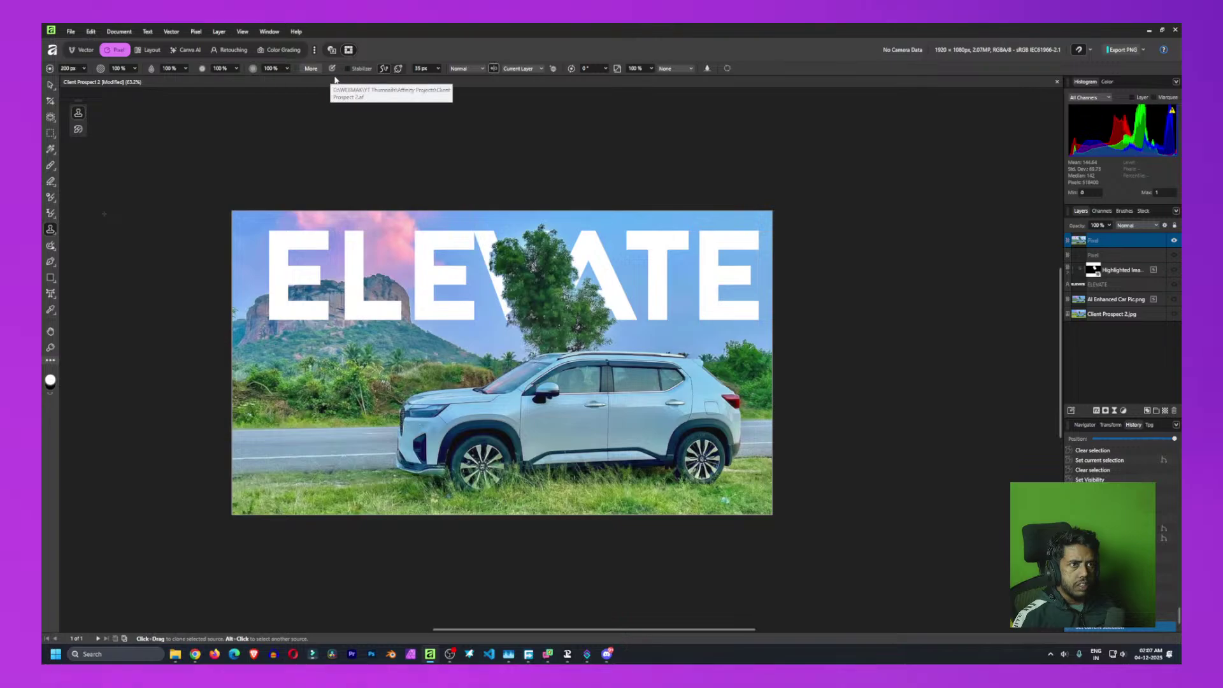
{"action": "right_click", "coordinate": [1118, 240]}
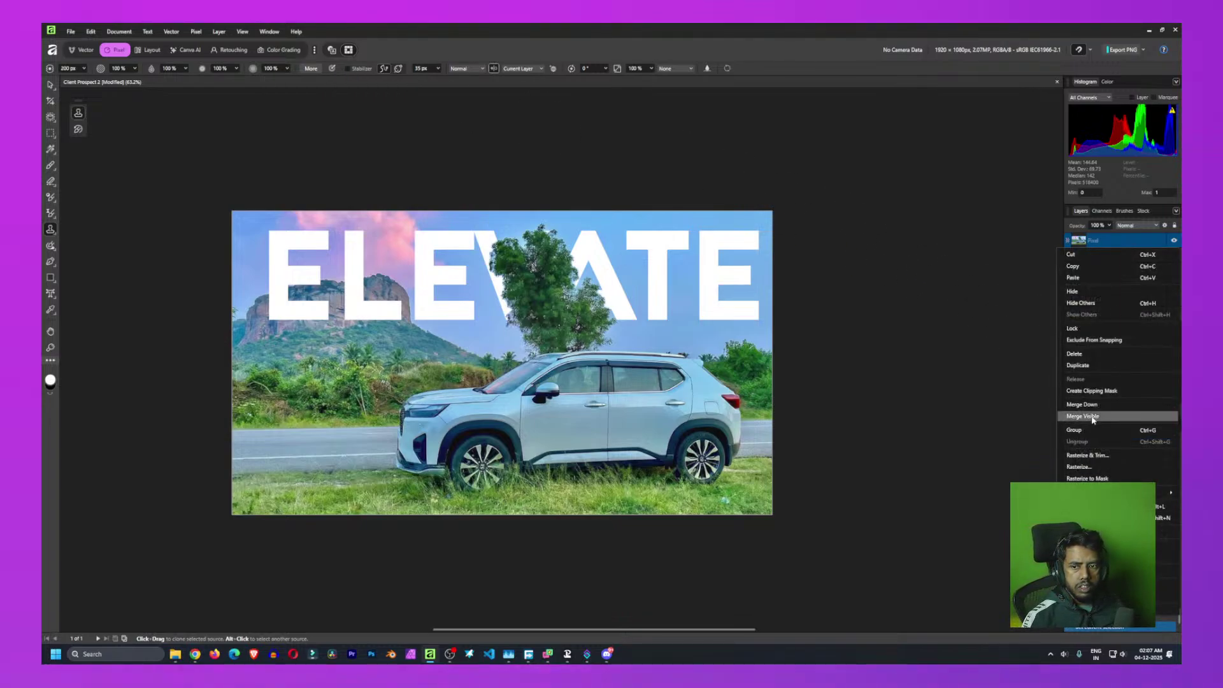
{"action": "left_click", "coordinate": [1089, 354]}
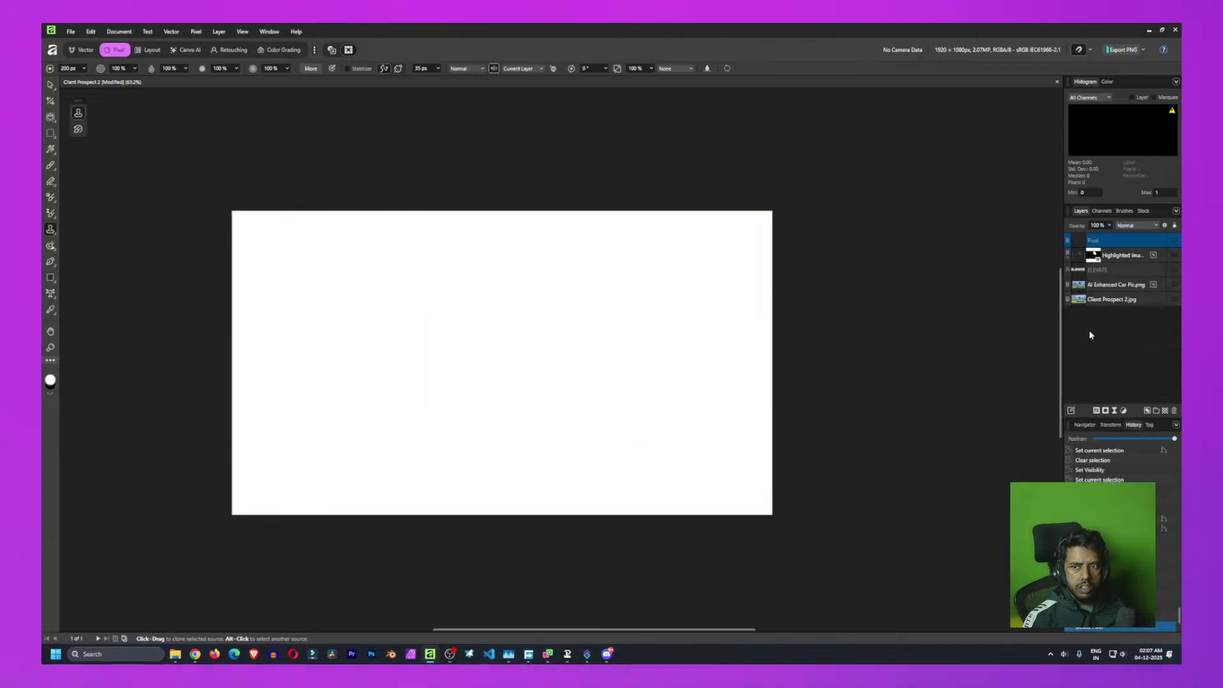
{"action": "double_click", "coordinate": [1110, 242]}
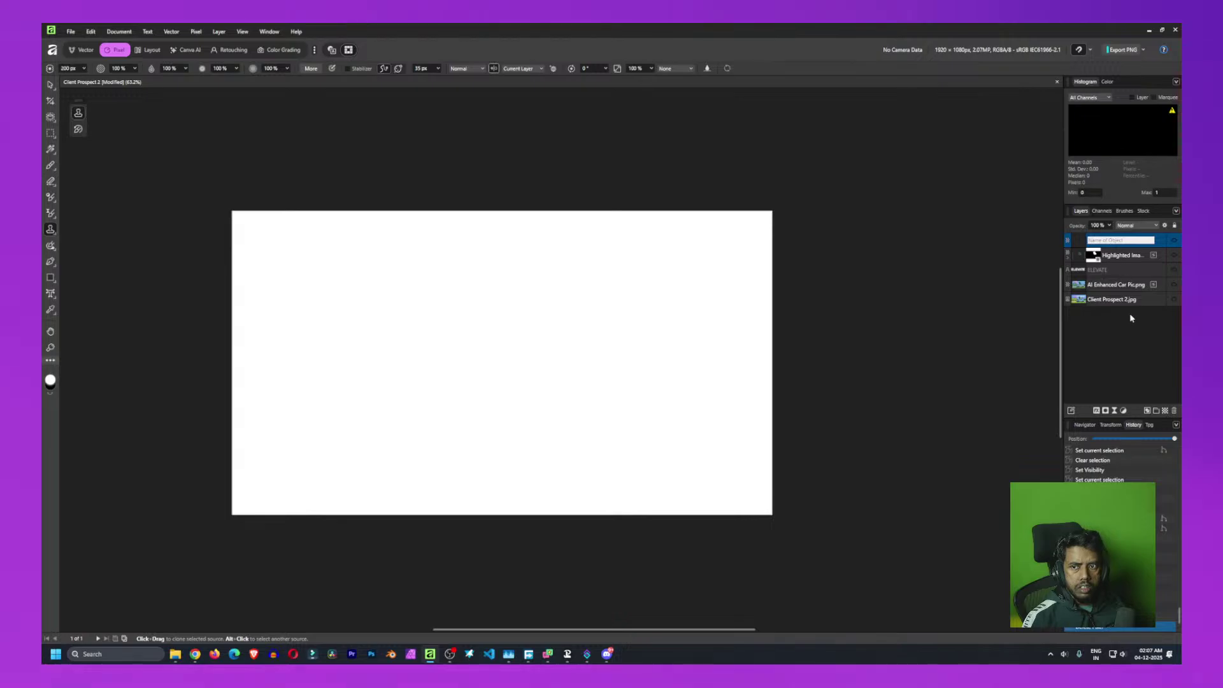
{"action": "left_click", "coordinate": [1140, 351]}
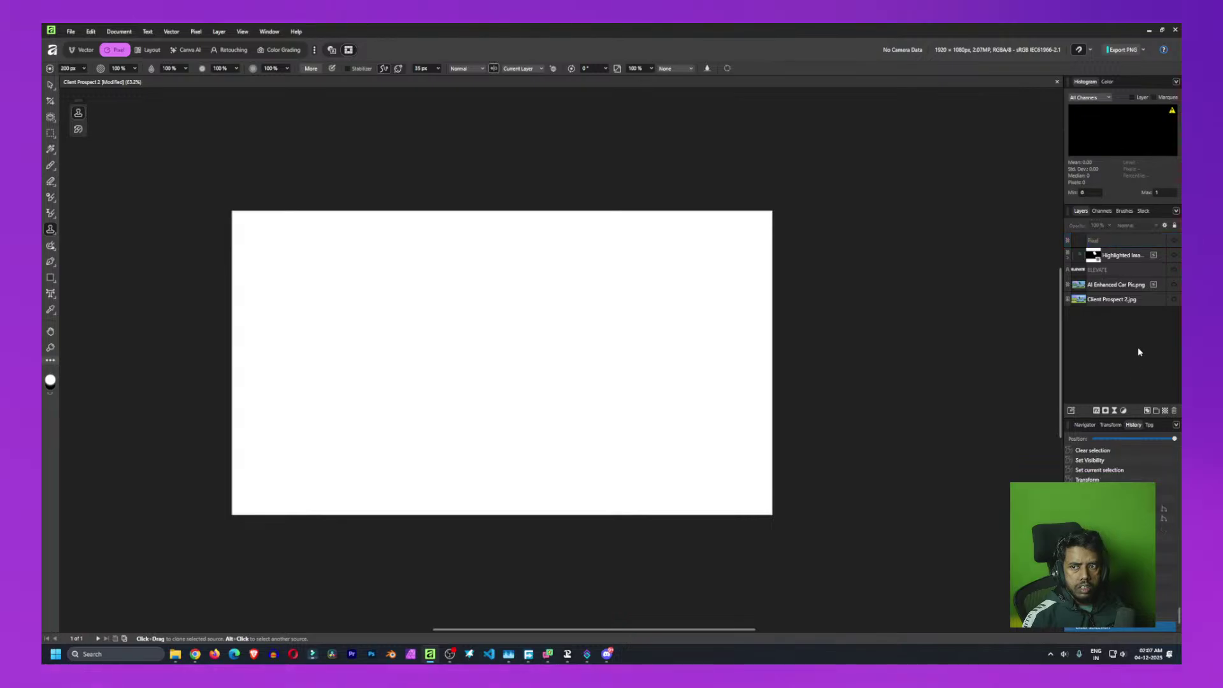
Show the AI Enhanced Car Pic.png, ELEVATE and Highlighted Image layers again
{"action": "left_click", "coordinate": [1176, 285]}
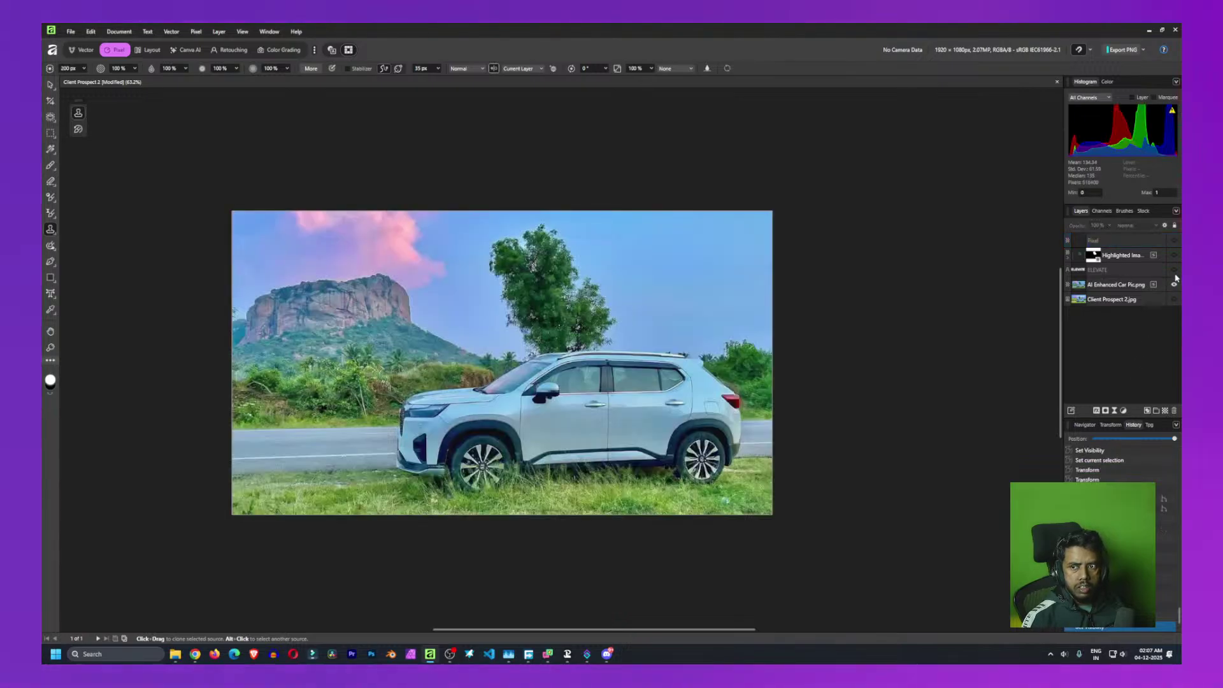
{"action": "left_click", "coordinate": [1174, 271]}
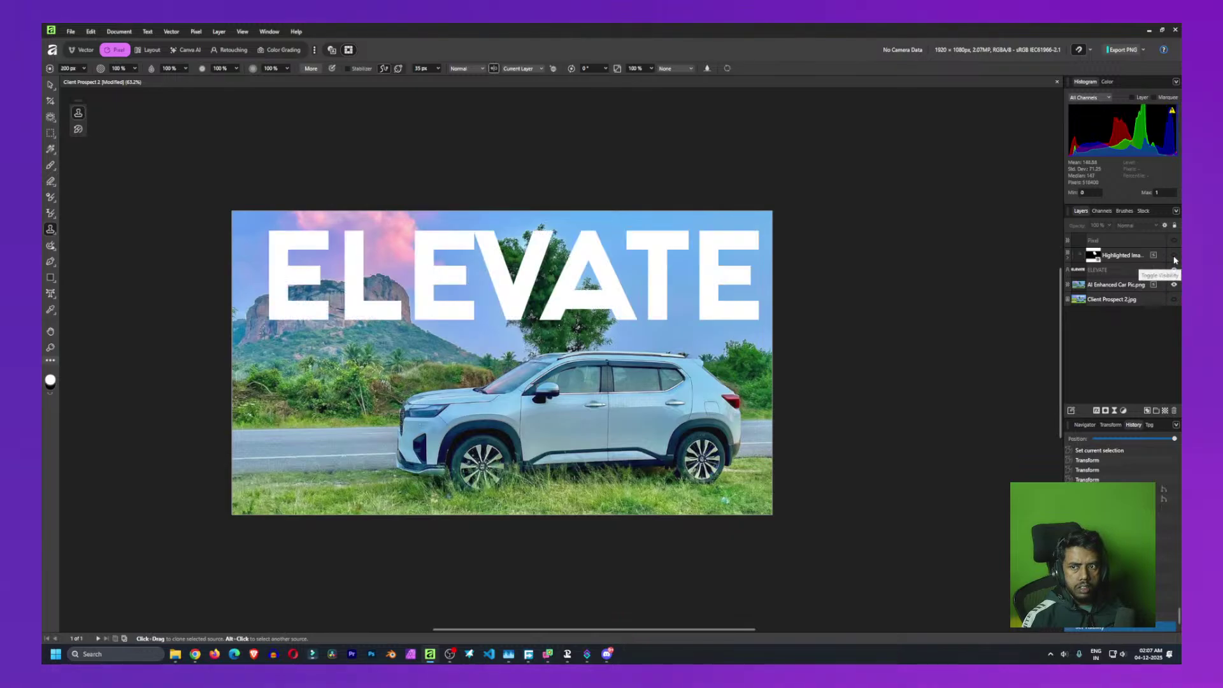
{"action": "left_click", "coordinate": [1174, 255]}
{"action": "left_click", "coordinate": [1174, 240]}
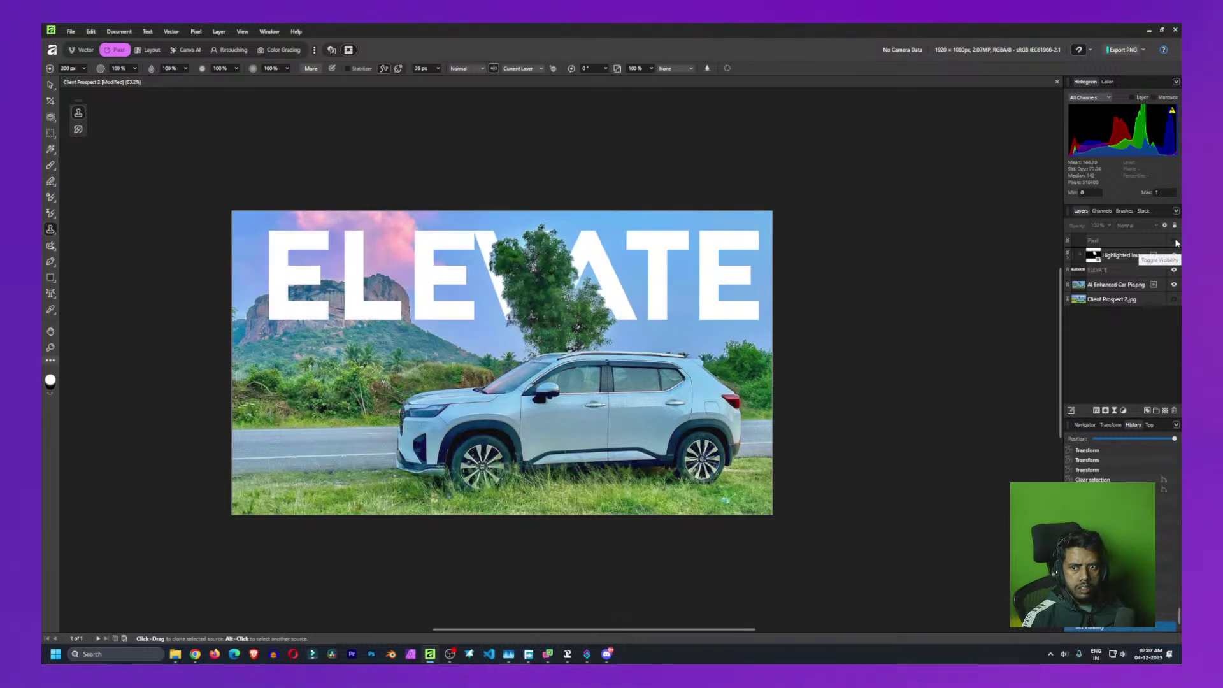
Delete the empty pixel layer and merge all visible layers into a new pixel layer on top
{"action": "left_click", "coordinate": [1126, 242]}
{"action": "key", "text": "ctrl+e"}
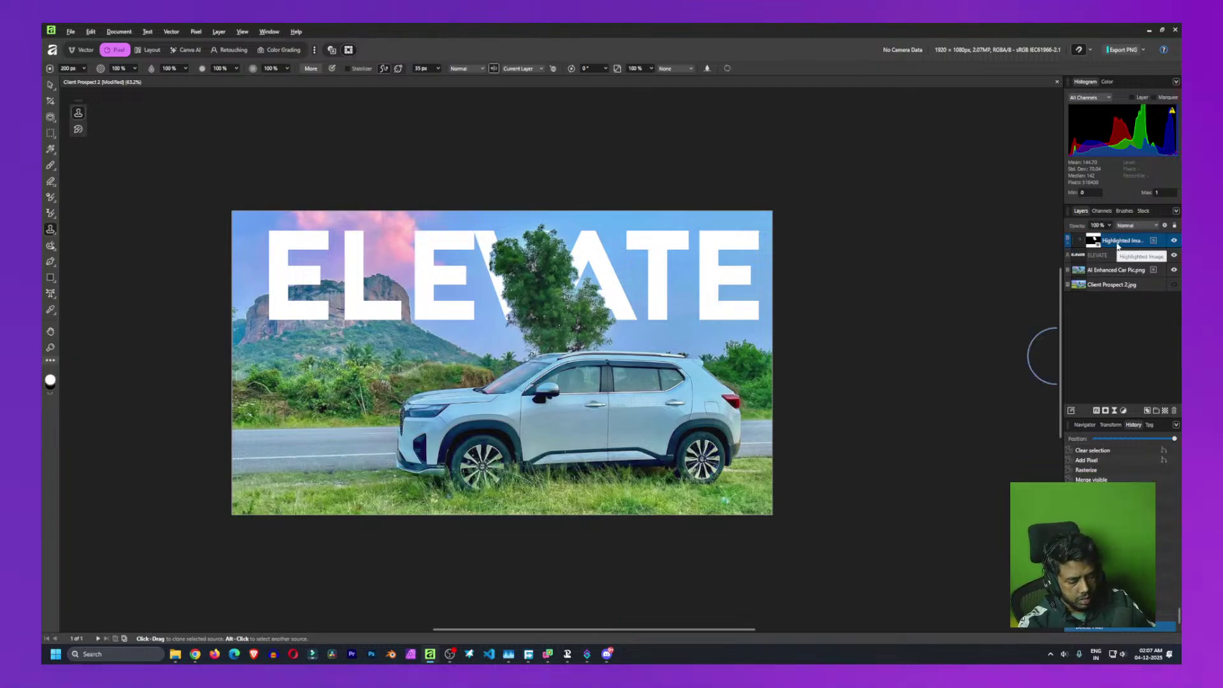
{"action": "key", "text": "ctrl+z"}
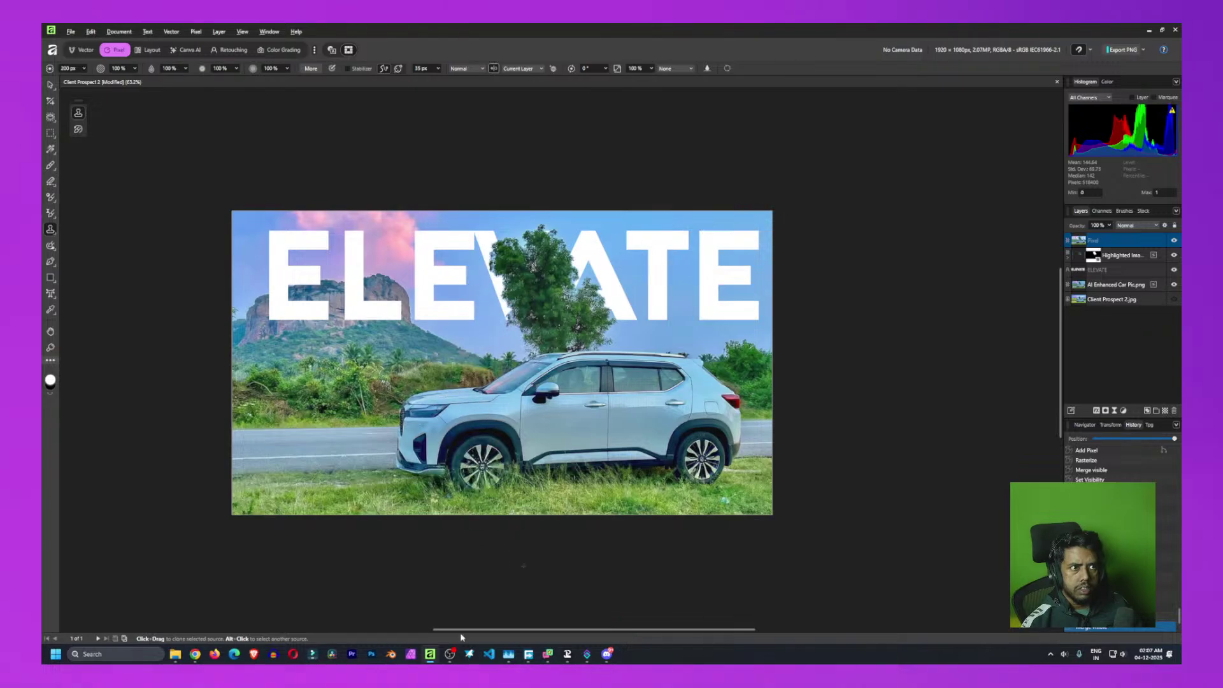
Open the merged pixel layer in Develop and set Exposure to 0.3, Blackpoint to 5% and Brightness to 3%
{"action": "left_click", "coordinate": [51, 85]}
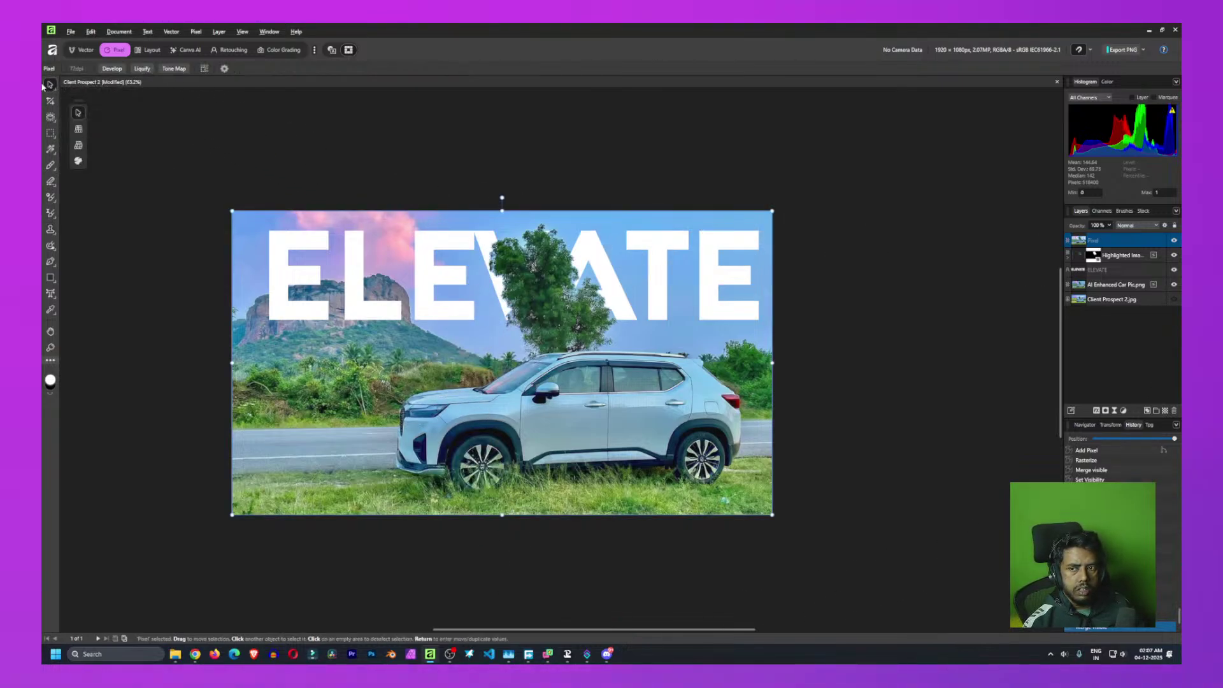
{"action": "left_click", "coordinate": [112, 68]}
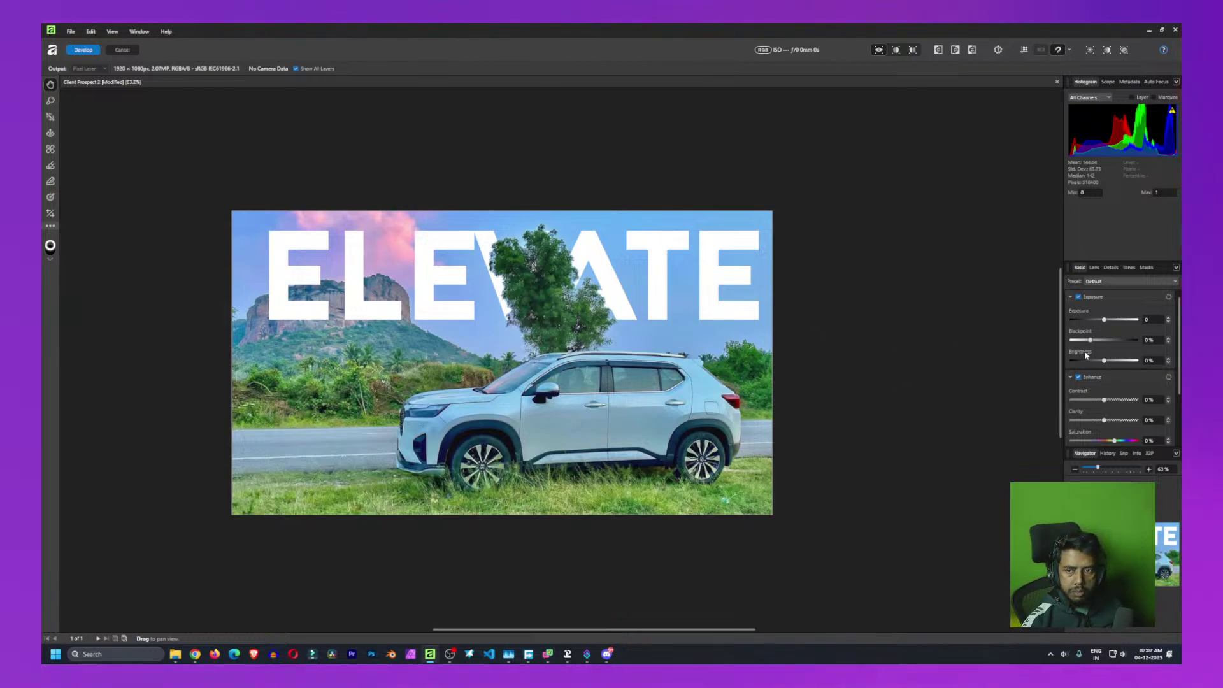
{"action": "left_click", "coordinate": [1169, 319]}
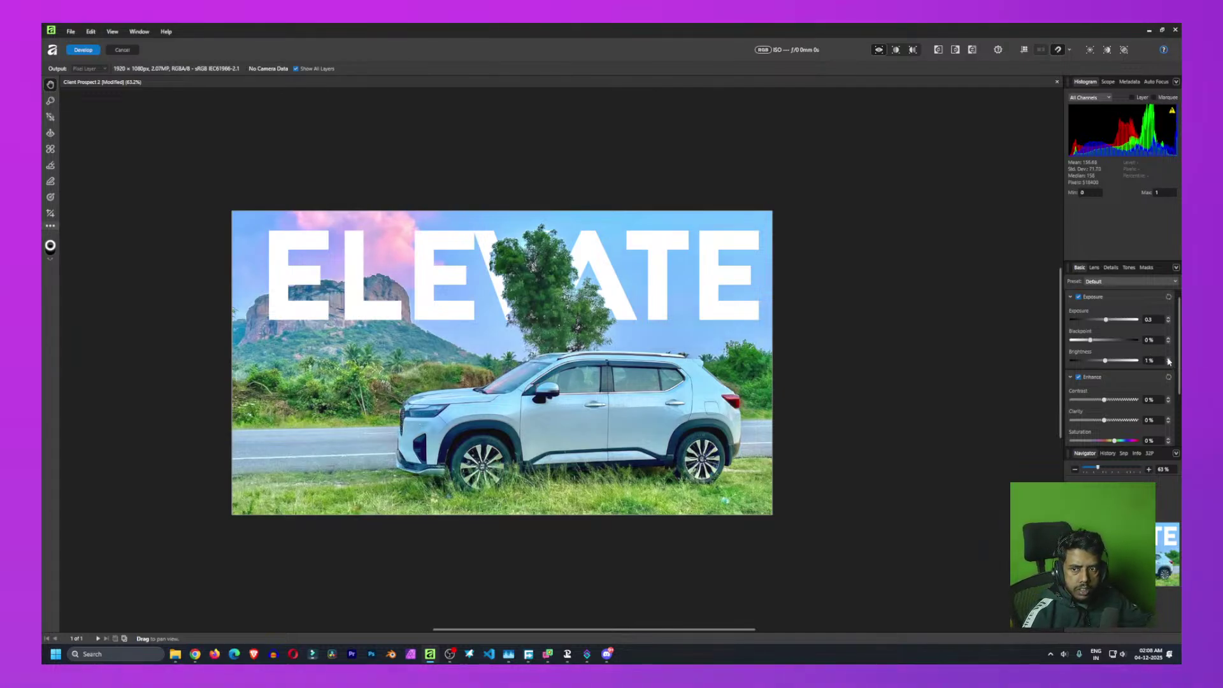
{"action": "left_click", "coordinate": [1169, 361]}
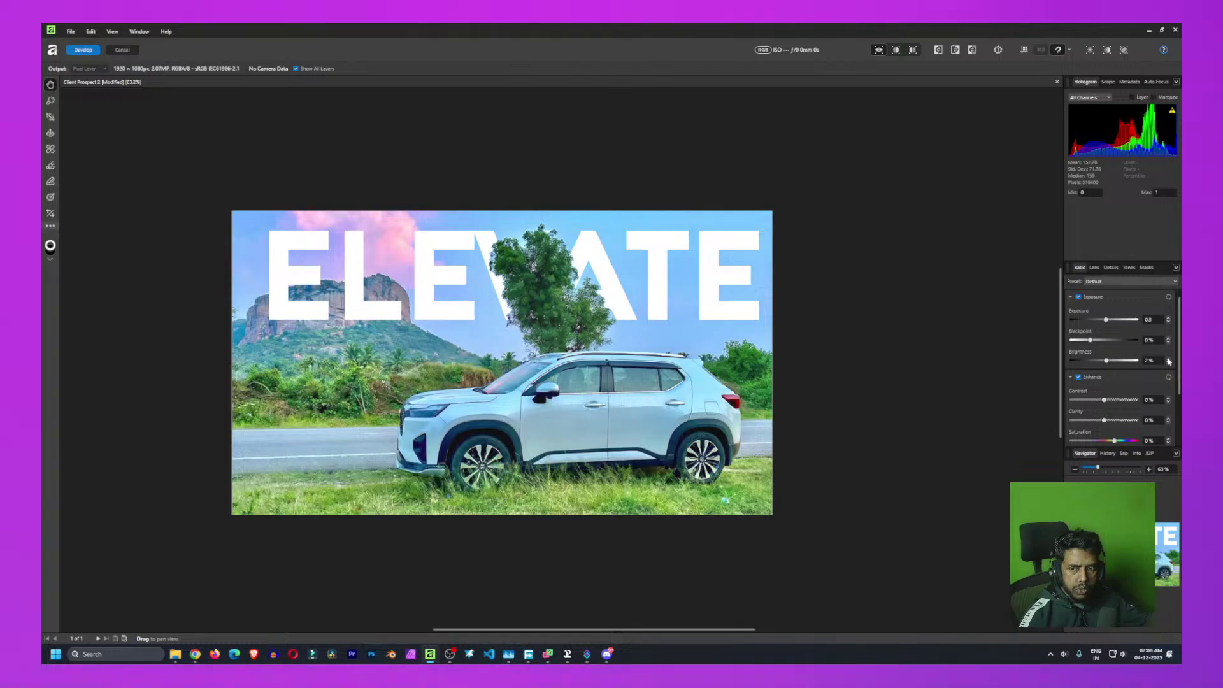
{"action": "left_click", "coordinate": [1168, 339]}
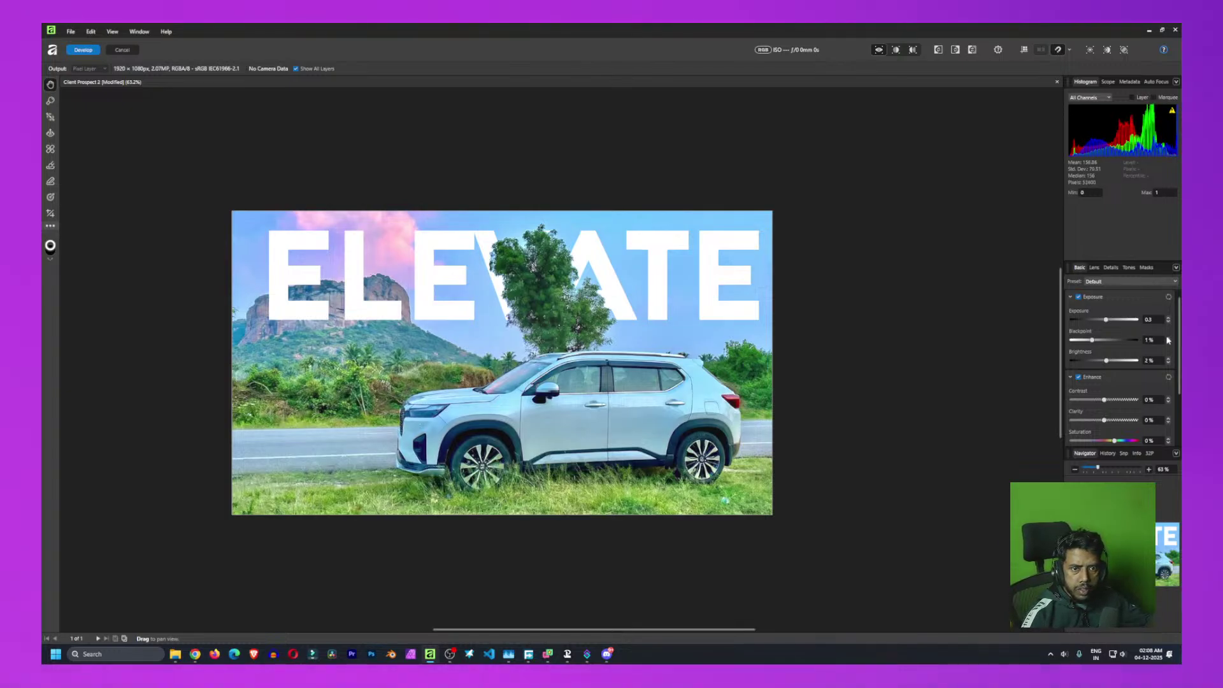
{"action": "left_click", "coordinate": [1168, 339]}
{"action": "left_click", "coordinate": [1168, 339]}
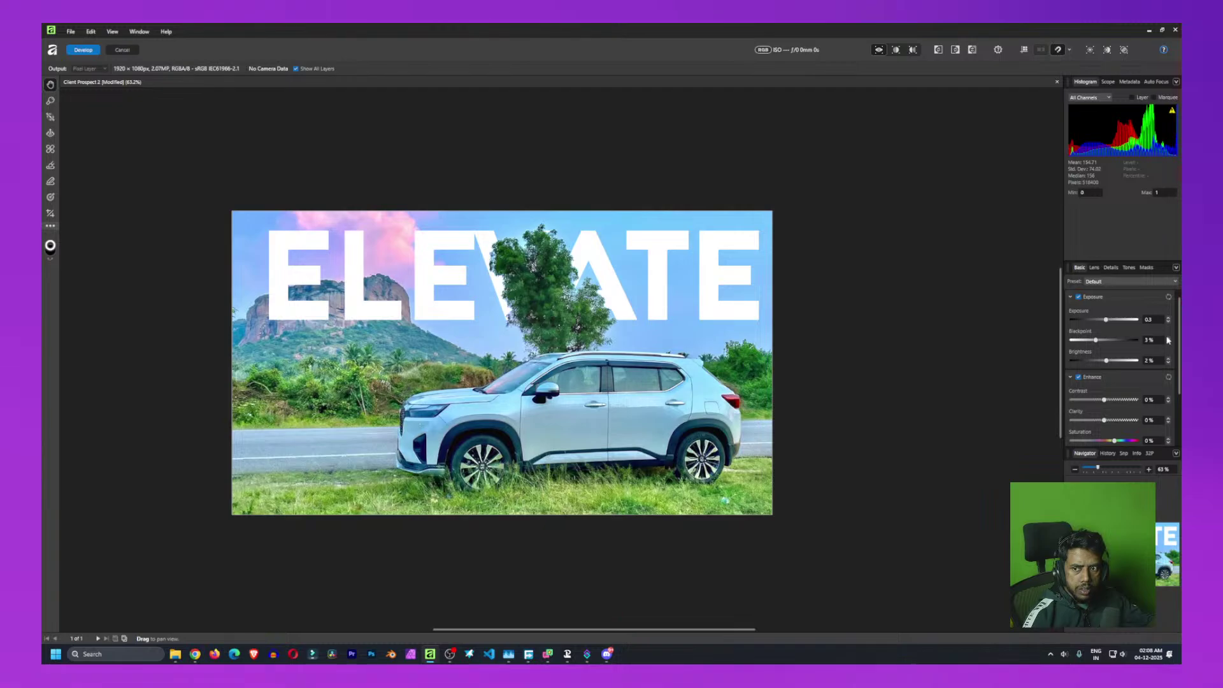
{"action": "left_click", "coordinate": [1168, 339]}
{"action": "left_click", "coordinate": [1168, 339]}
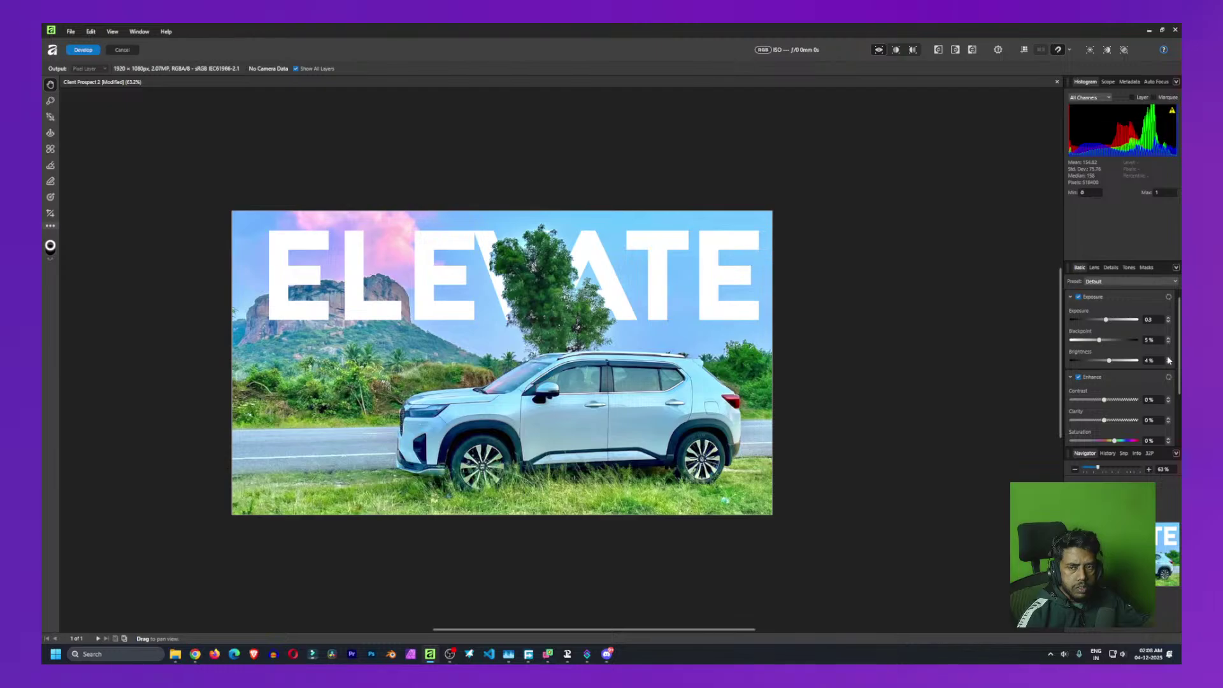
{"action": "left_click", "coordinate": [1169, 364]}
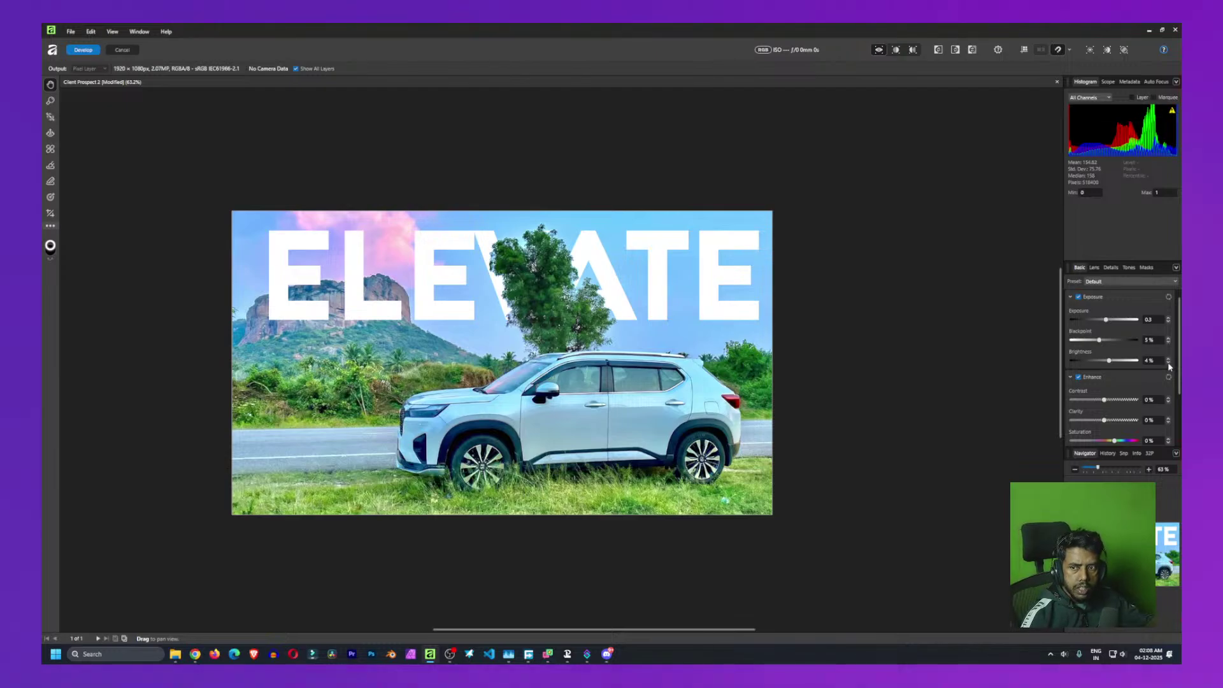
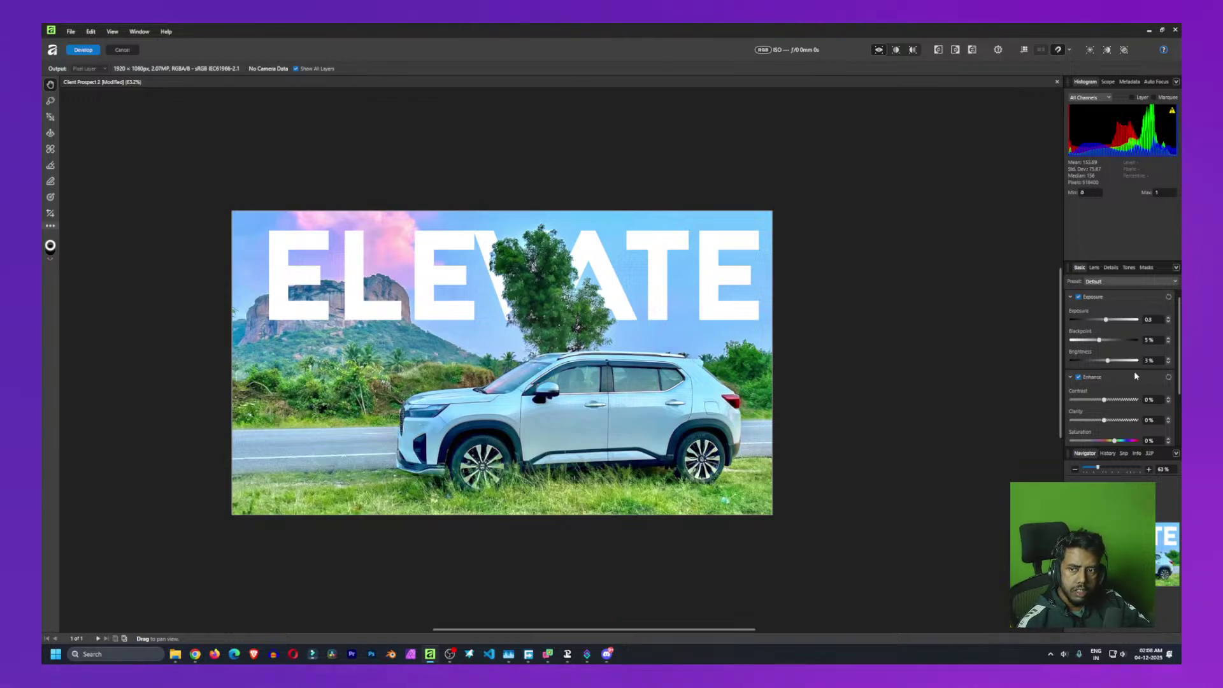
Set the Contrast enhancement to 3% for the merged picture
{"action": "scroll", "coordinate": [1134, 374], "scroll_direction": "down", "scroll_amount": 1}
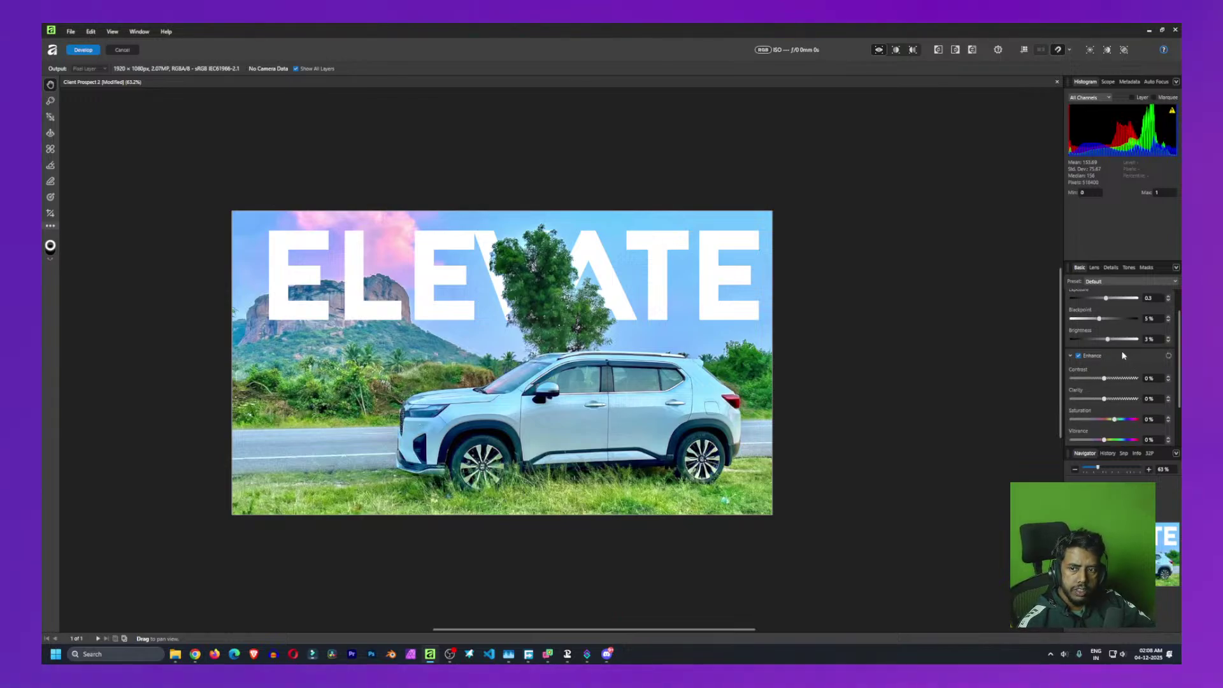
{"action": "scroll", "coordinate": [1123, 356], "scroll_direction": "down", "scroll_amount": 1}
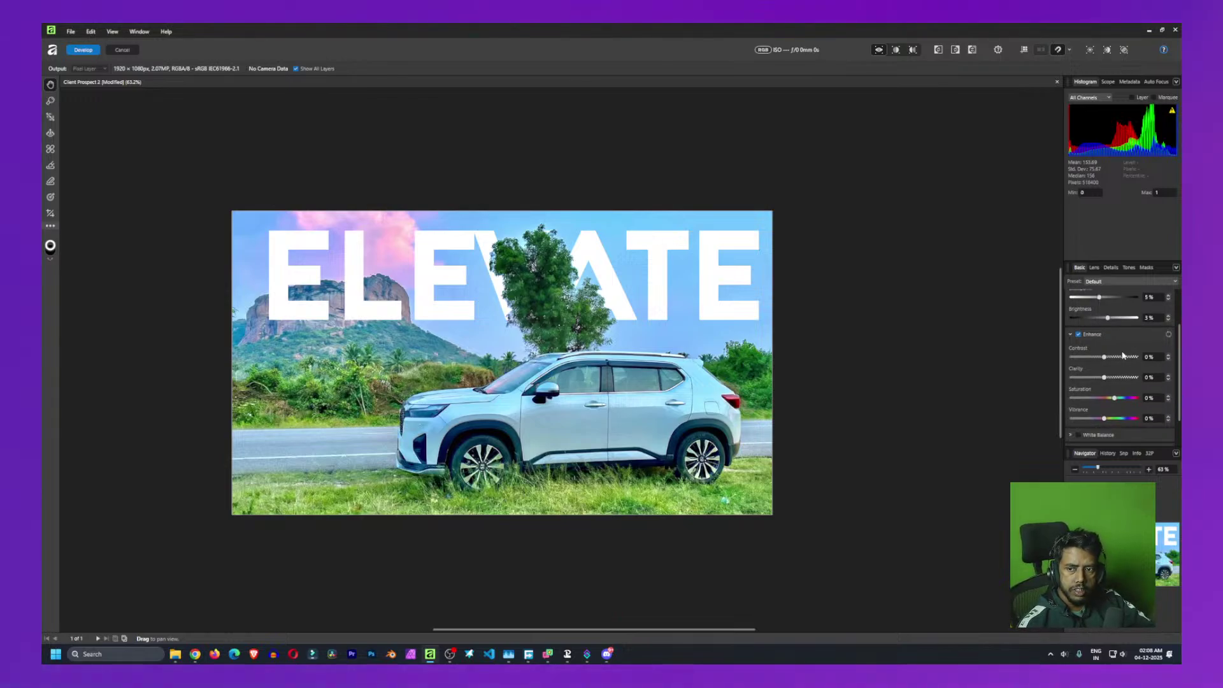
{"action": "left_click", "coordinate": [1169, 359]}
{"action": "left_click", "coordinate": [1169, 359]}
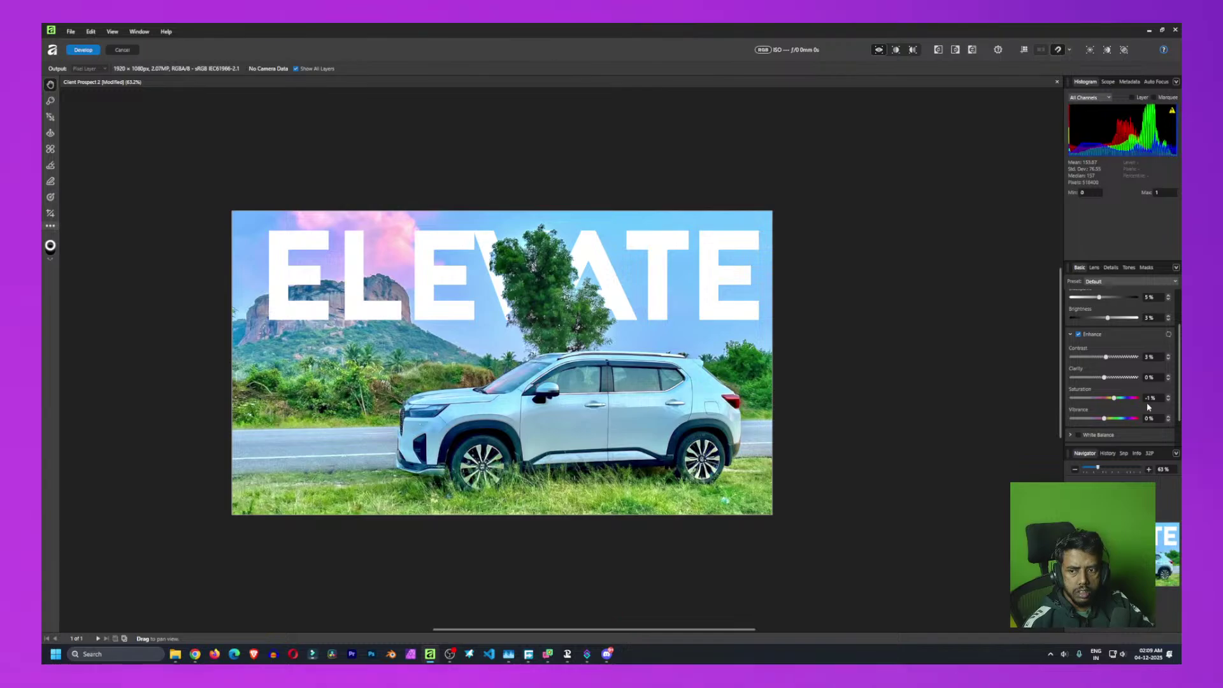
Try lower Saturation values down to -4%, and set Saturation to 5% for the merged picture
{"action": "left_click", "coordinate": [1169, 400]}
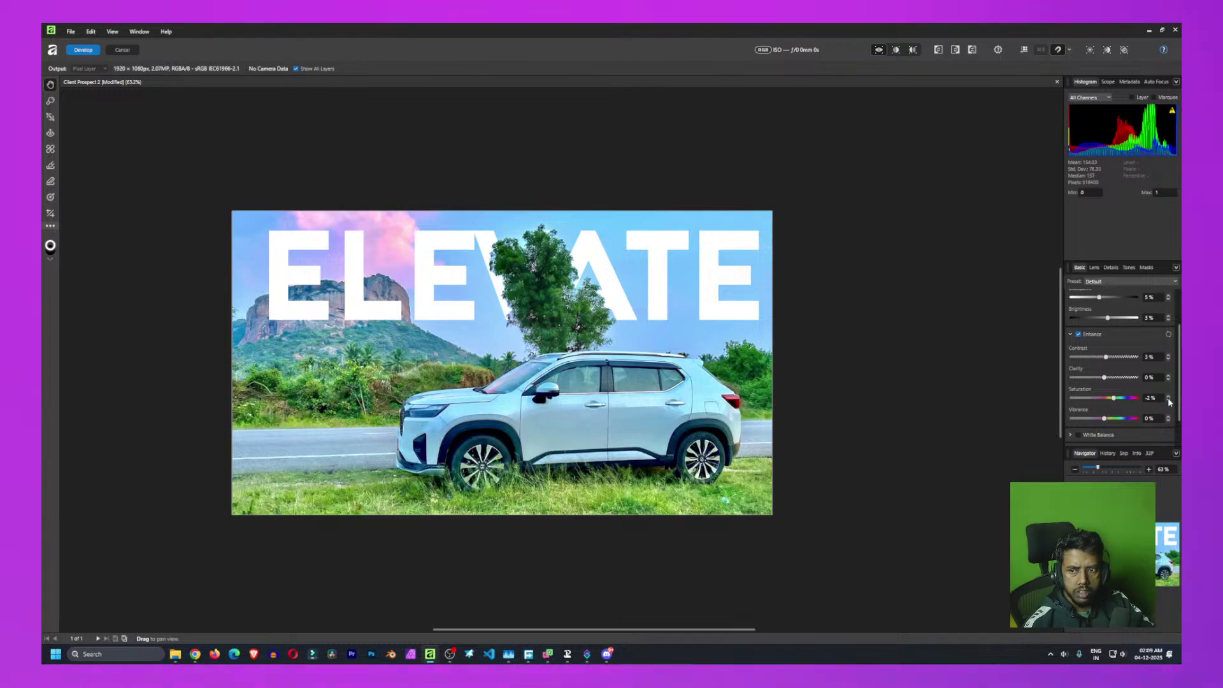
{"action": "left_click", "coordinate": [1169, 400]}
{"action": "left_click", "coordinate": [1169, 400]}
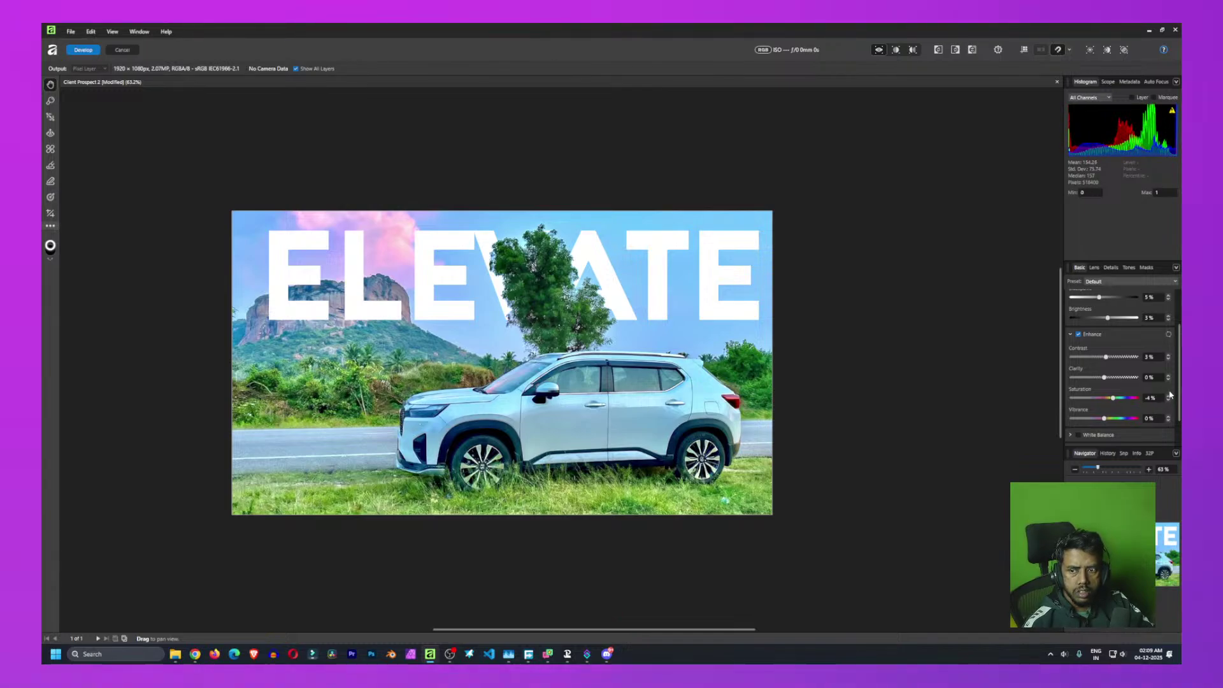
{"action": "left_click", "coordinate": [1169, 395]}
{"action": "left_click", "coordinate": [1169, 395]}
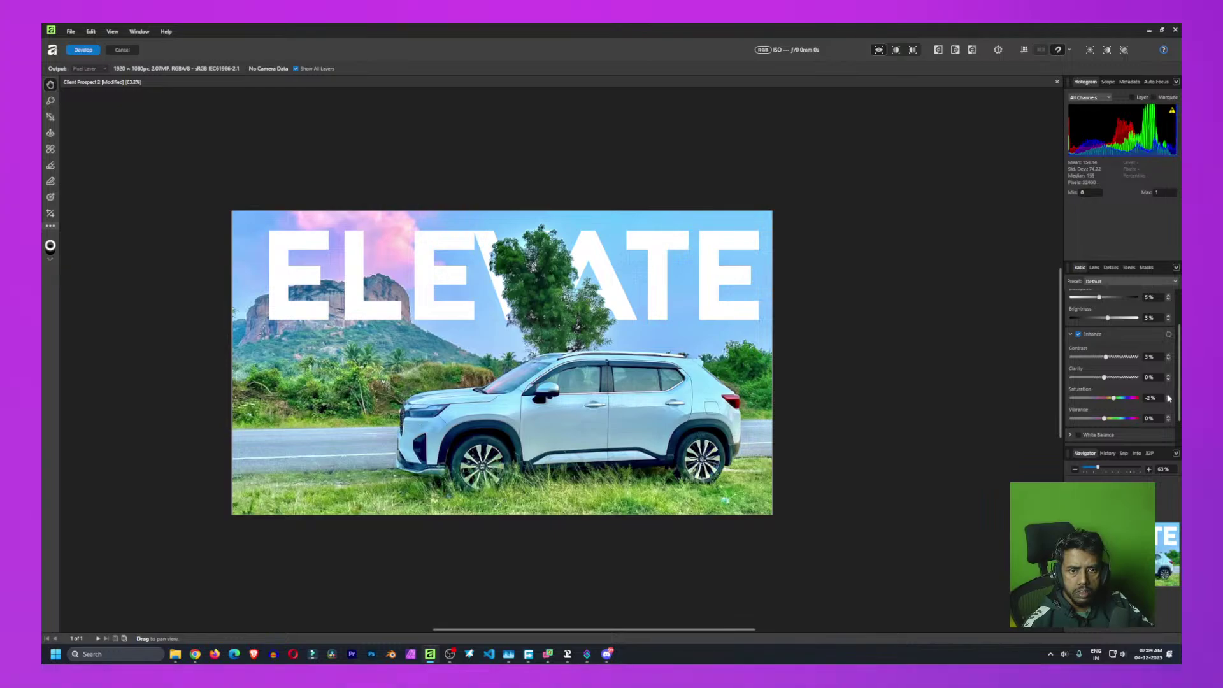
{"action": "left_click", "coordinate": [1170, 395]}
{"action": "left_click", "coordinate": [1169, 395]}
{"action": "left_click", "coordinate": [1169, 398]}
{"action": "left_click", "coordinate": [1169, 397]}
{"action": "left_click", "coordinate": [1169, 398]}
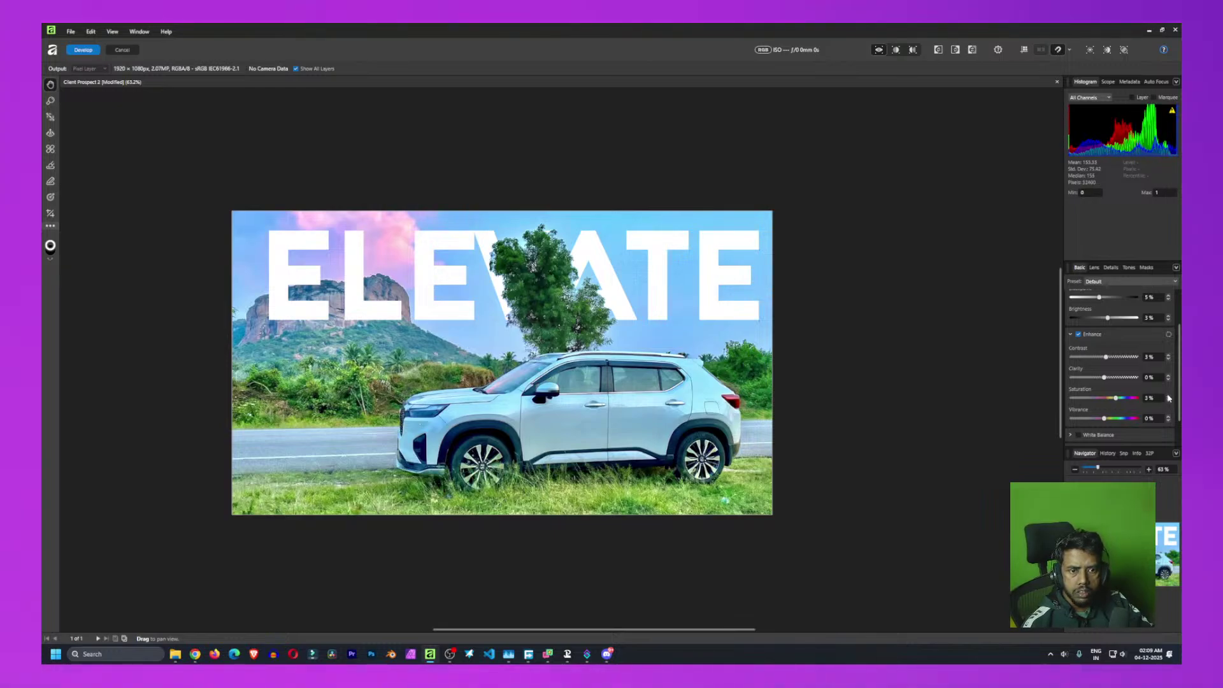
{"action": "left_click", "coordinate": [1169, 398]}
{"action": "left_click", "coordinate": [1169, 398]}
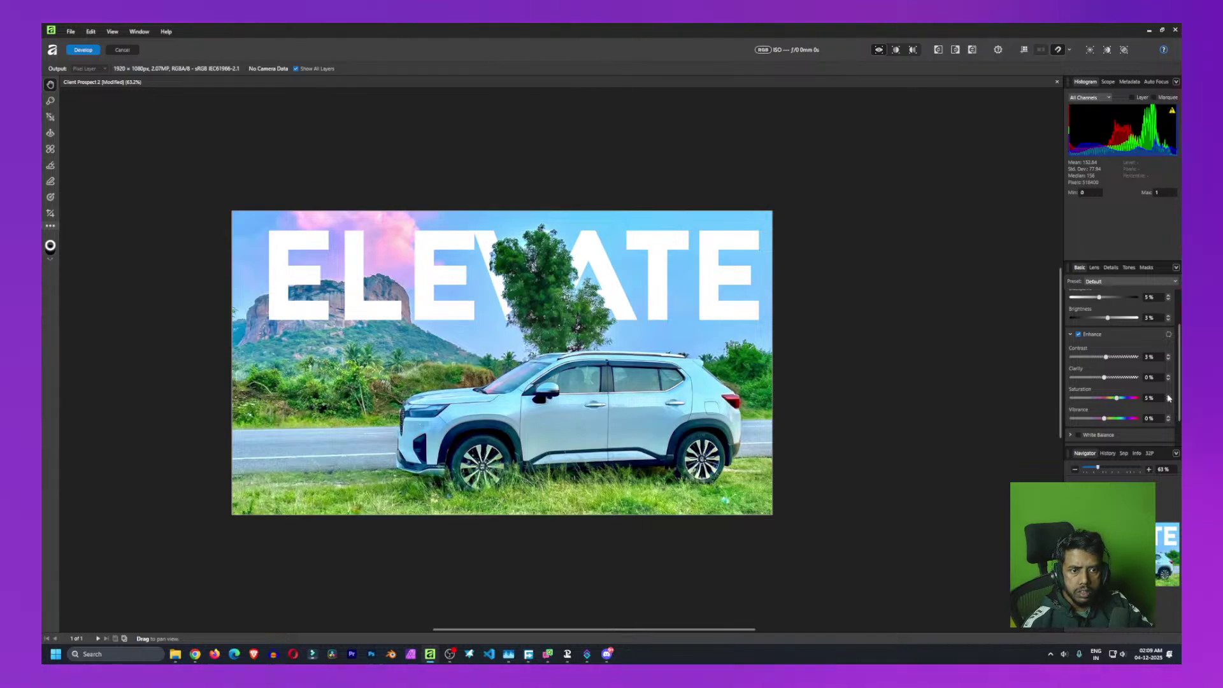
{"action": "left_click", "coordinate": [1110, 436]}
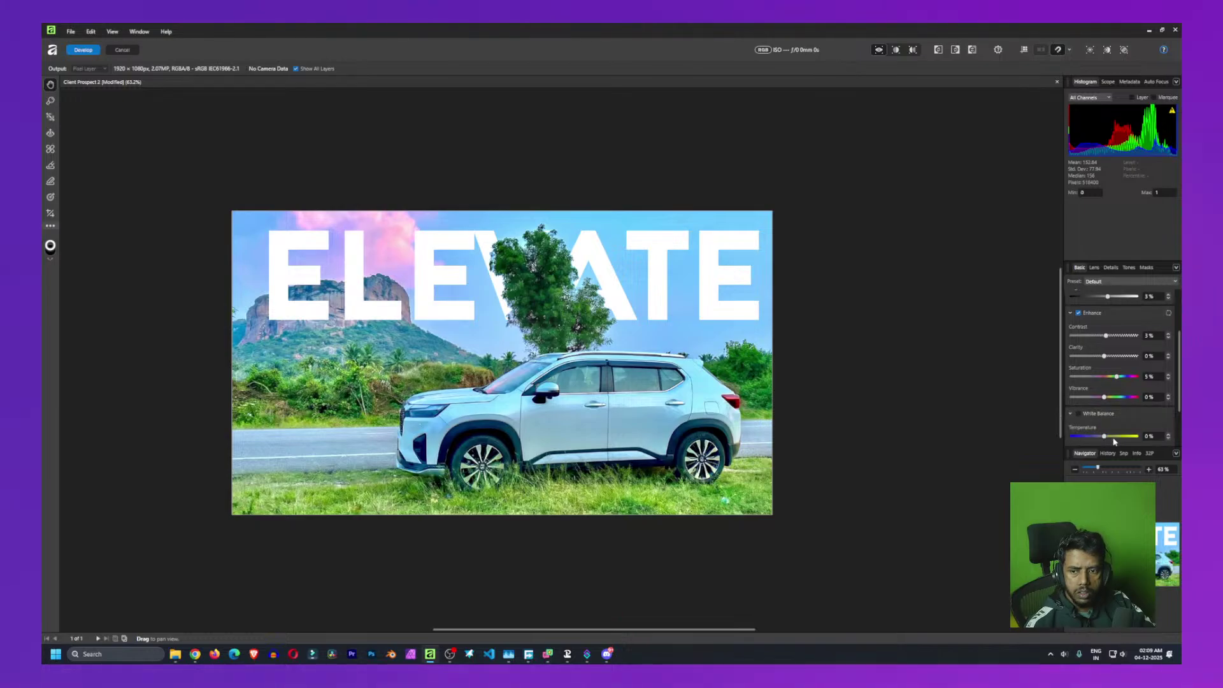
{"action": "scroll", "coordinate": [1114, 441], "scroll_direction": "down", "scroll_amount": 1}
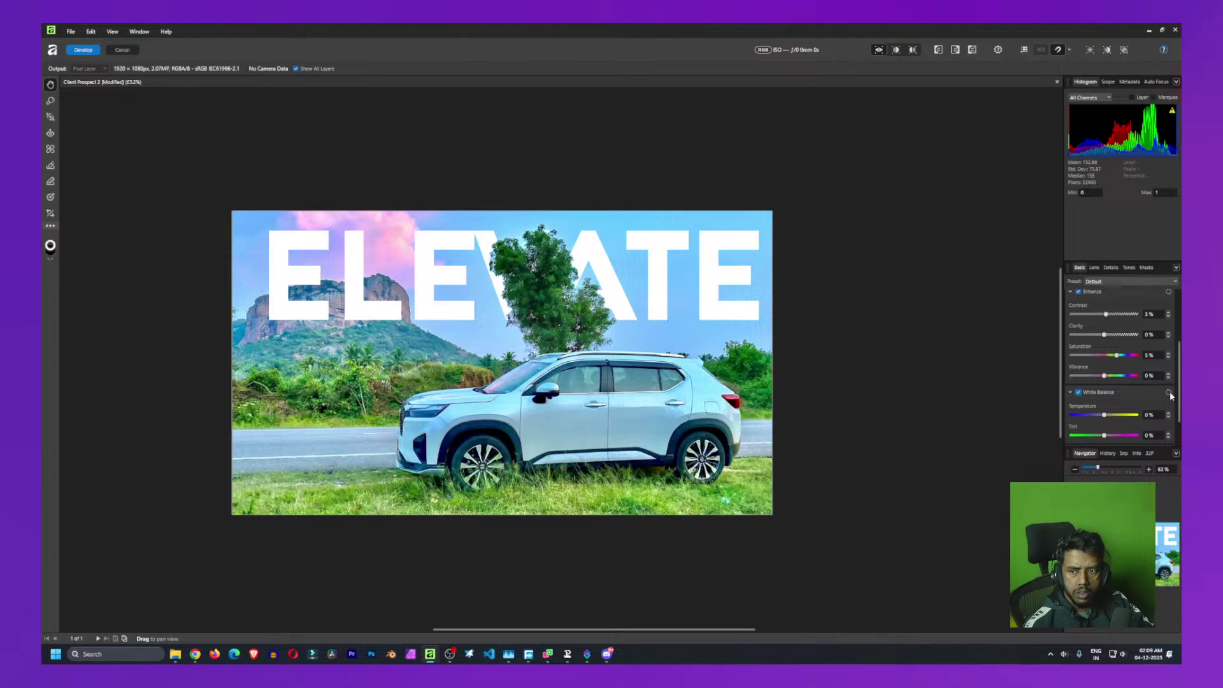
{"action": "scroll", "coordinate": [1092, 395], "scroll_direction": "down", "scroll_amount": 1}
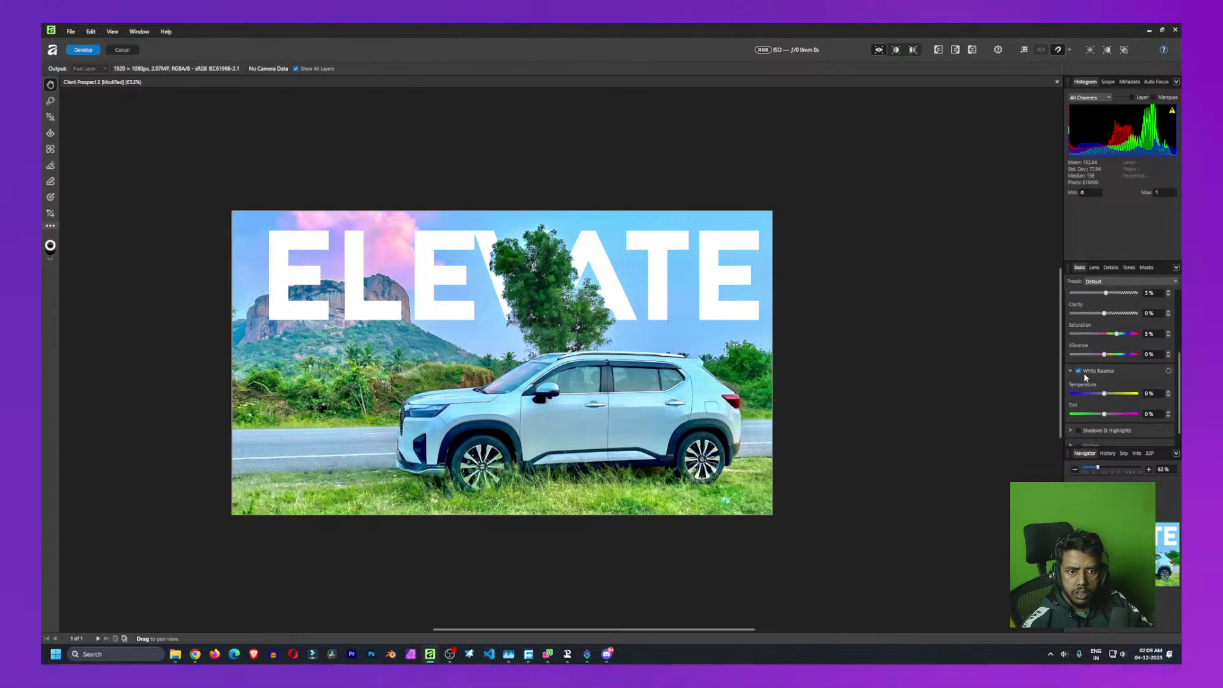
{"action": "left_click", "coordinate": [1080, 371]}
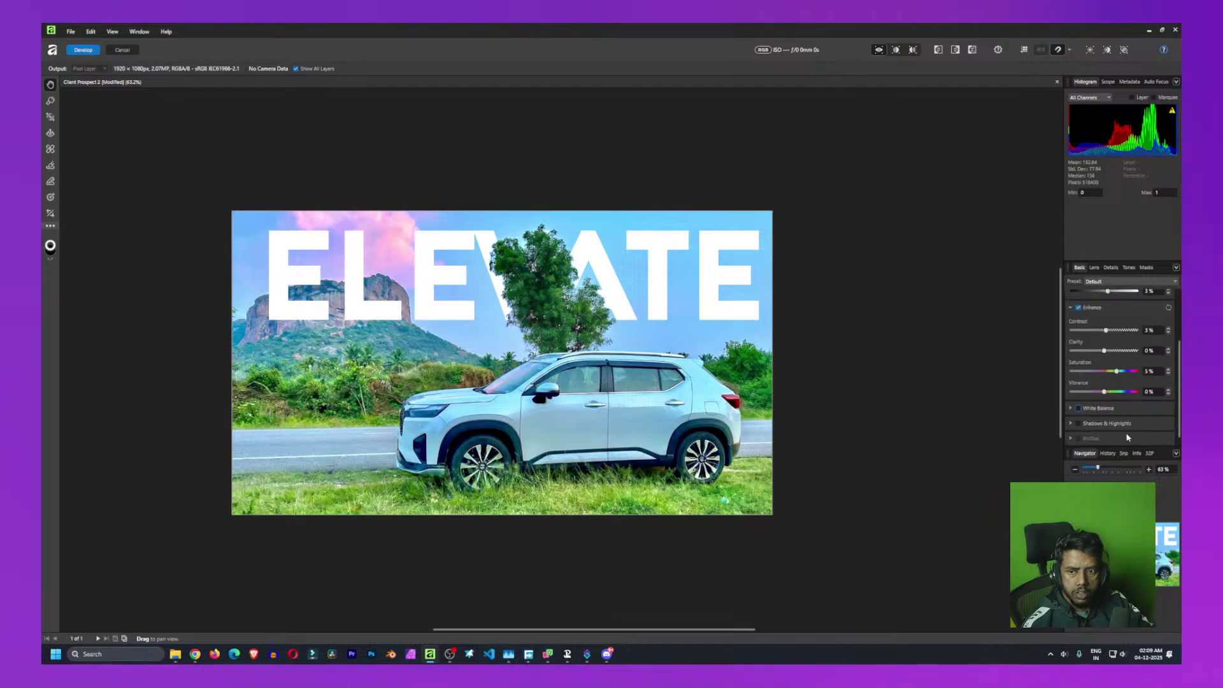
Enable Shadows & Highlights, set Shadows to -10% and Highlights to 23%, and apply the Develop adjustments to the merged layer
{"action": "left_click", "coordinate": [1079, 423]}
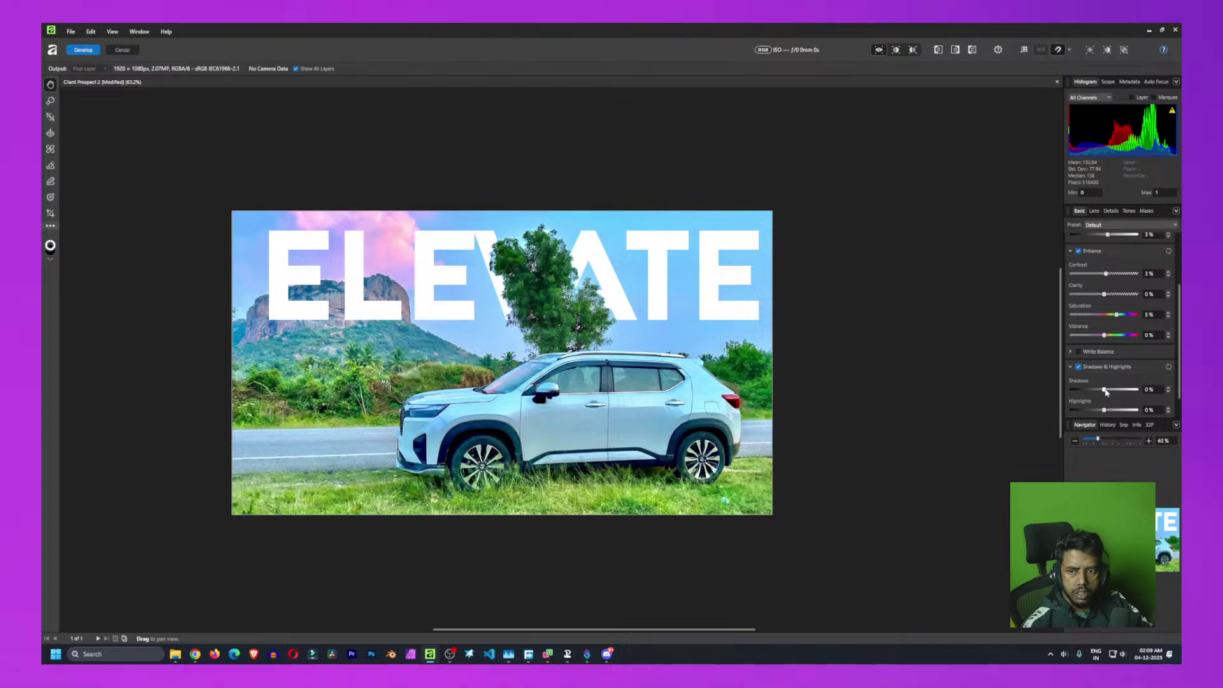
{"action": "mouse_move", "coordinate": [1106, 392]}
{"action": "left_mouse_down"}
{"action": "mouse_move", "coordinate": [1138, 392]}
{"action": "mouse_move", "coordinate": [1113, 394]}
{"action": "left_mouse_up"}
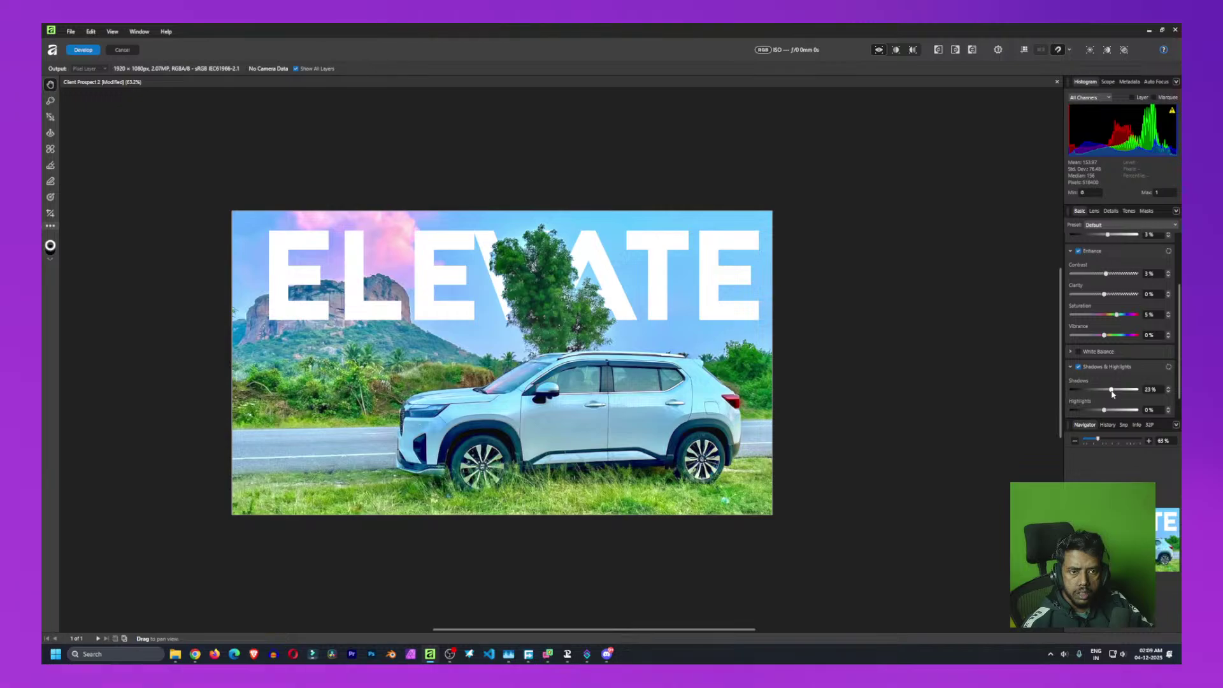
{"action": "left_click_drag", "start_coordinate": [1113, 394], "coordinate": [1099, 394]}
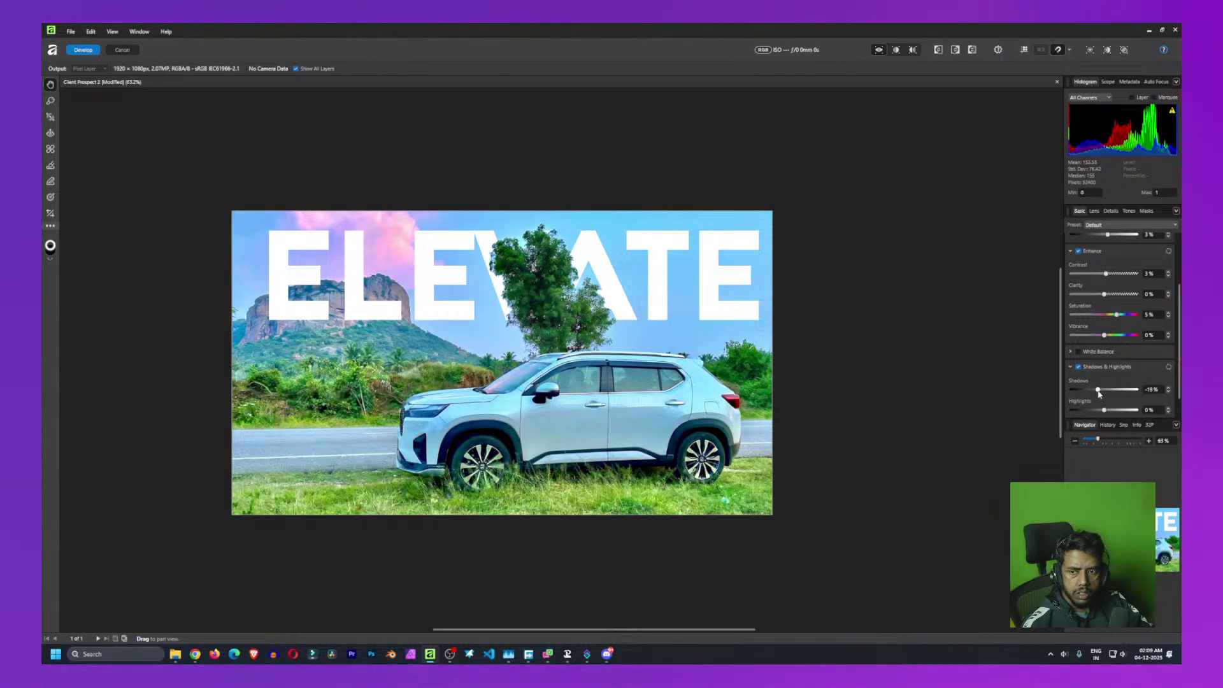
{"action": "left_click_drag", "start_coordinate": [1099, 393], "coordinate": [1112, 411]}
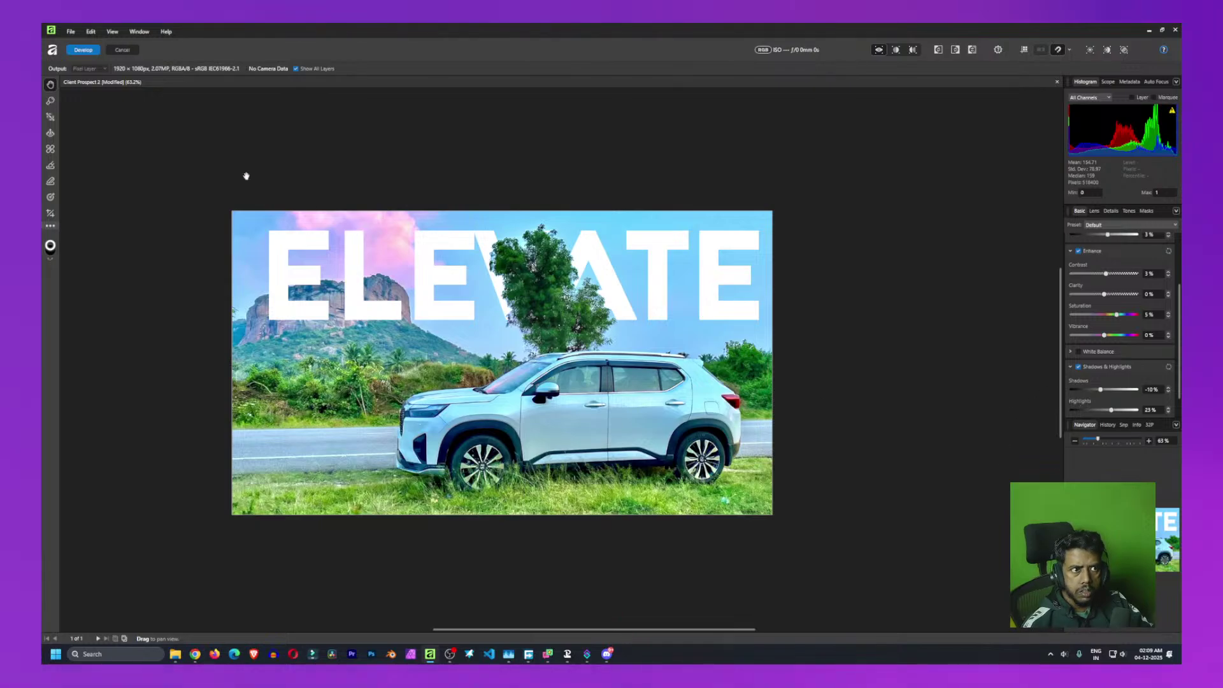
{"action": "left_click", "coordinate": [83, 50]}
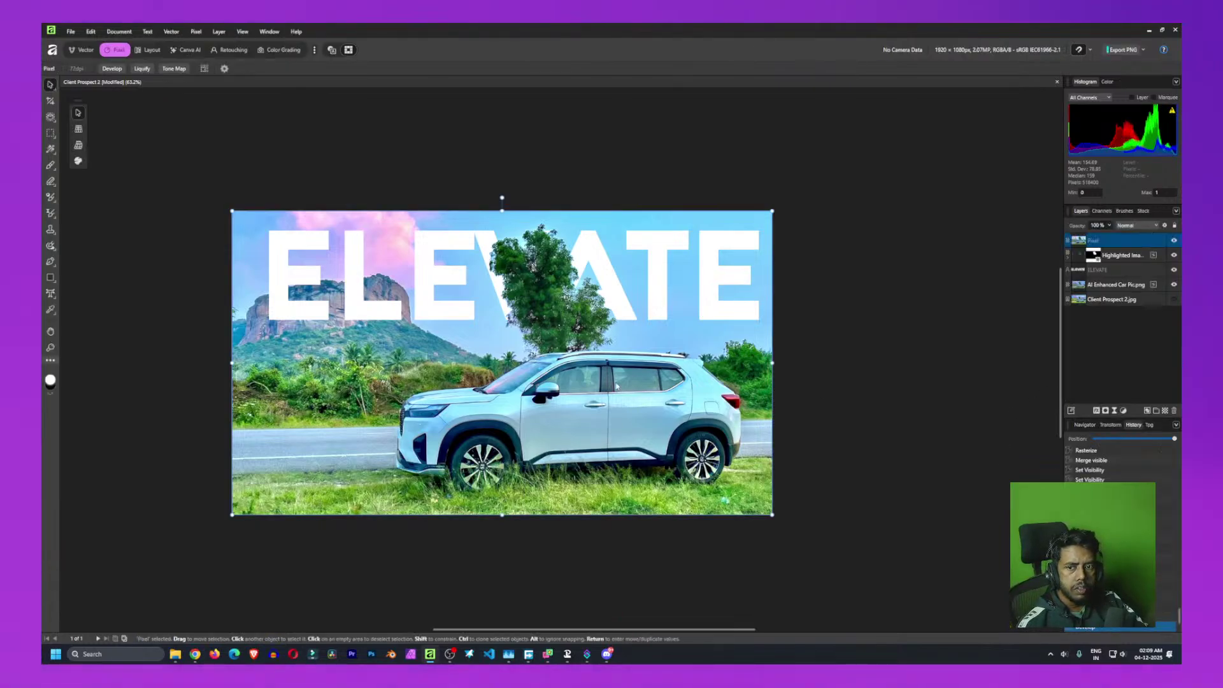
Clear the selection and hide every layer except the merged Pixel layer
{"action": "left_click", "coordinate": [976, 414]}
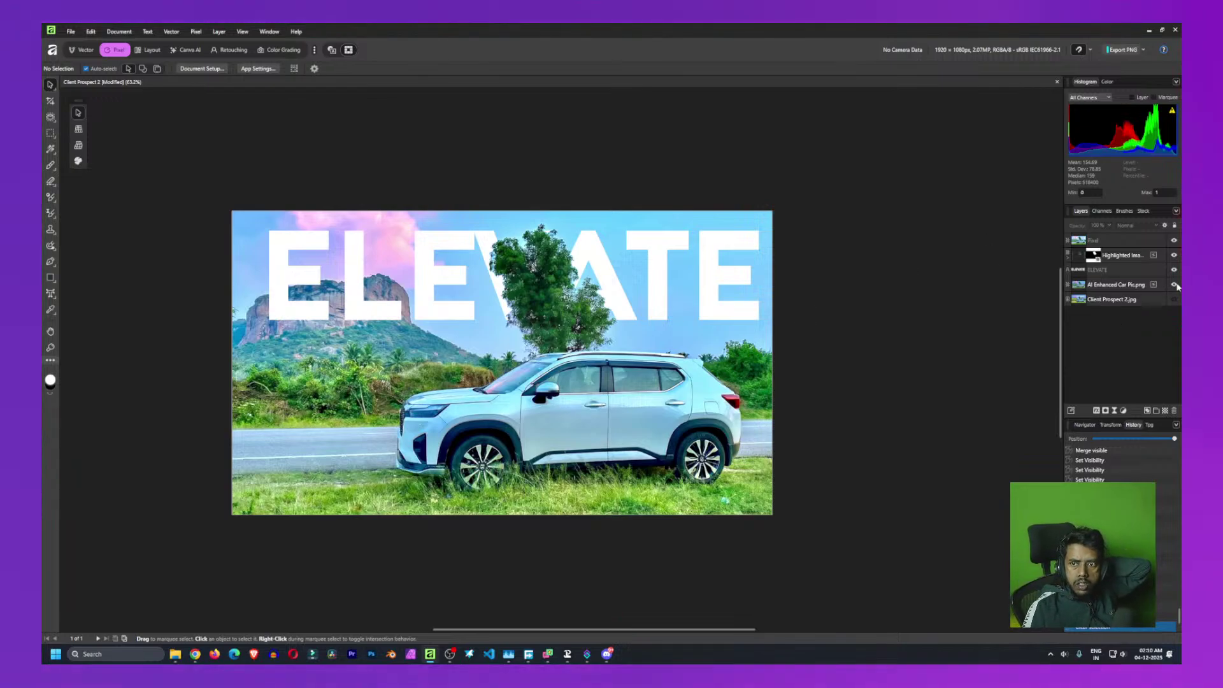
{"action": "left_click_drag", "start_coordinate": [1176, 285], "coordinate": [1175, 236]}
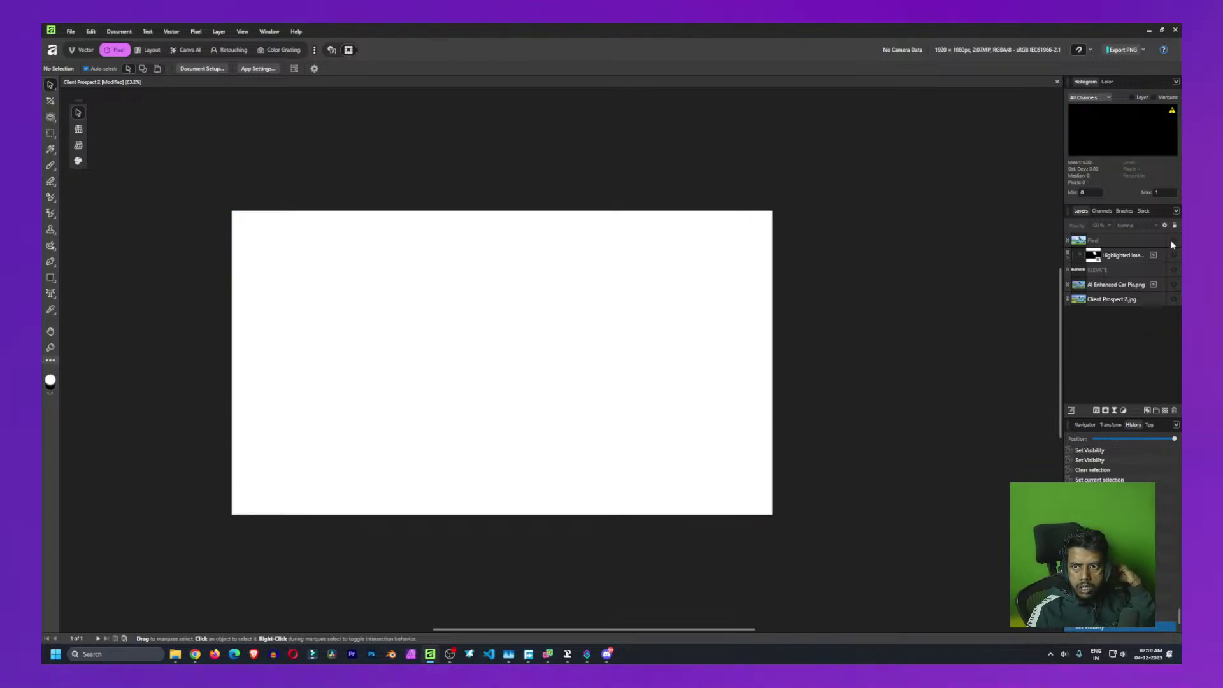
{"action": "left_click", "coordinate": [1174, 240]}
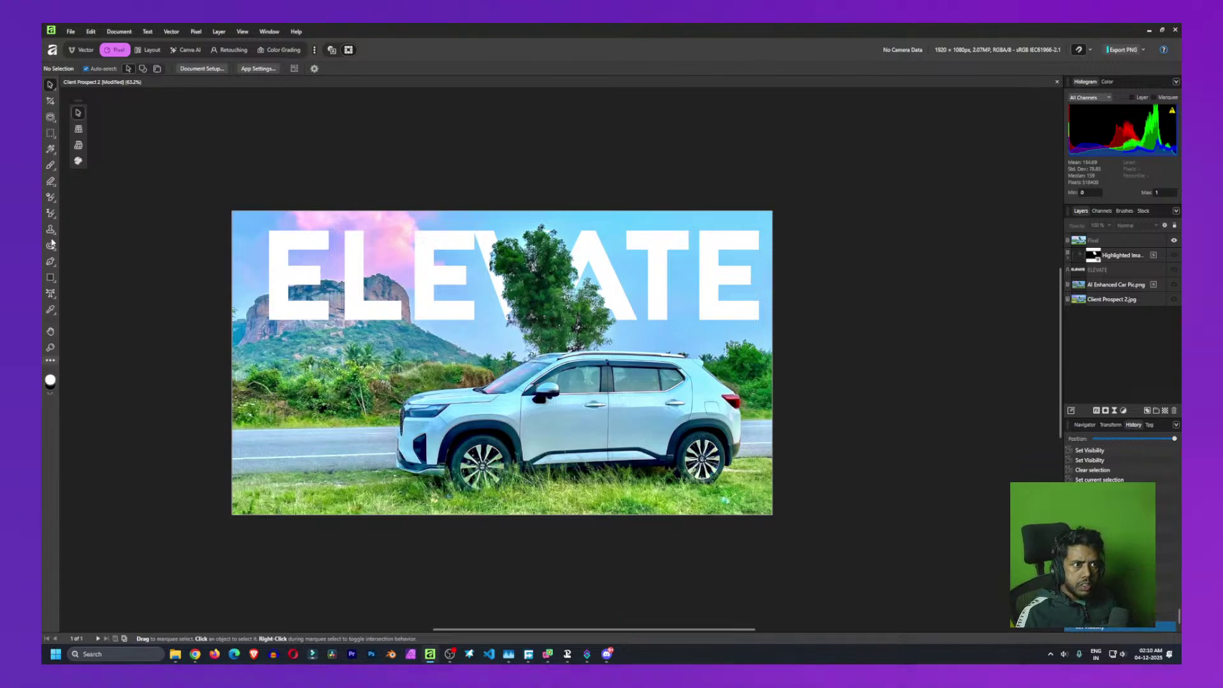
Try the 100 px Erase Brush on the merged Pixel layer over the title and the car
{"action": "left_click", "coordinate": [50, 183]}
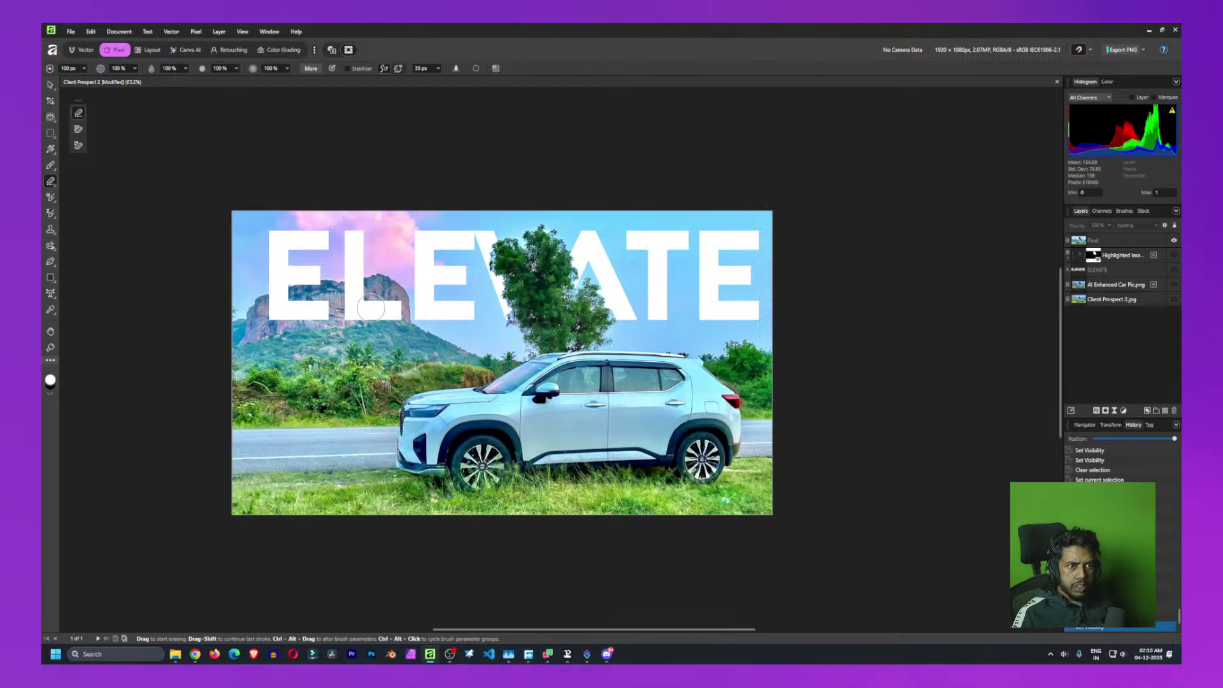
{"action": "left_click_drag", "start_coordinate": [496, 265], "coordinate": [517, 288]}
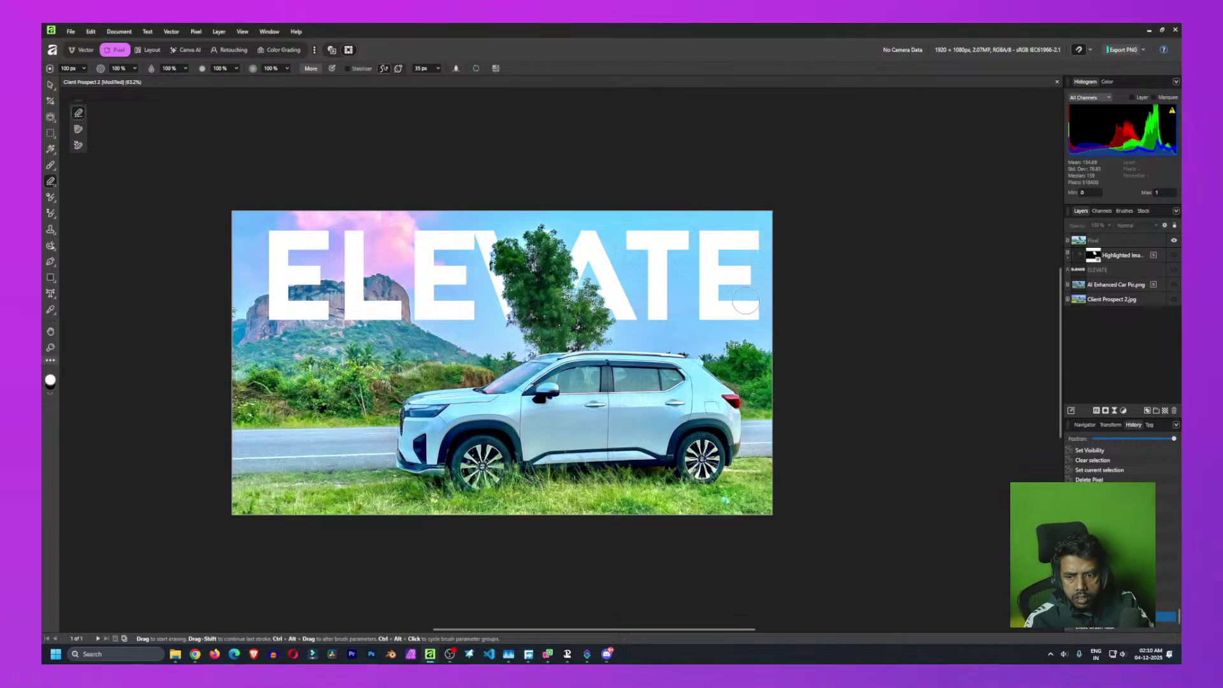
{"action": "left_click", "coordinate": [1118, 239]}
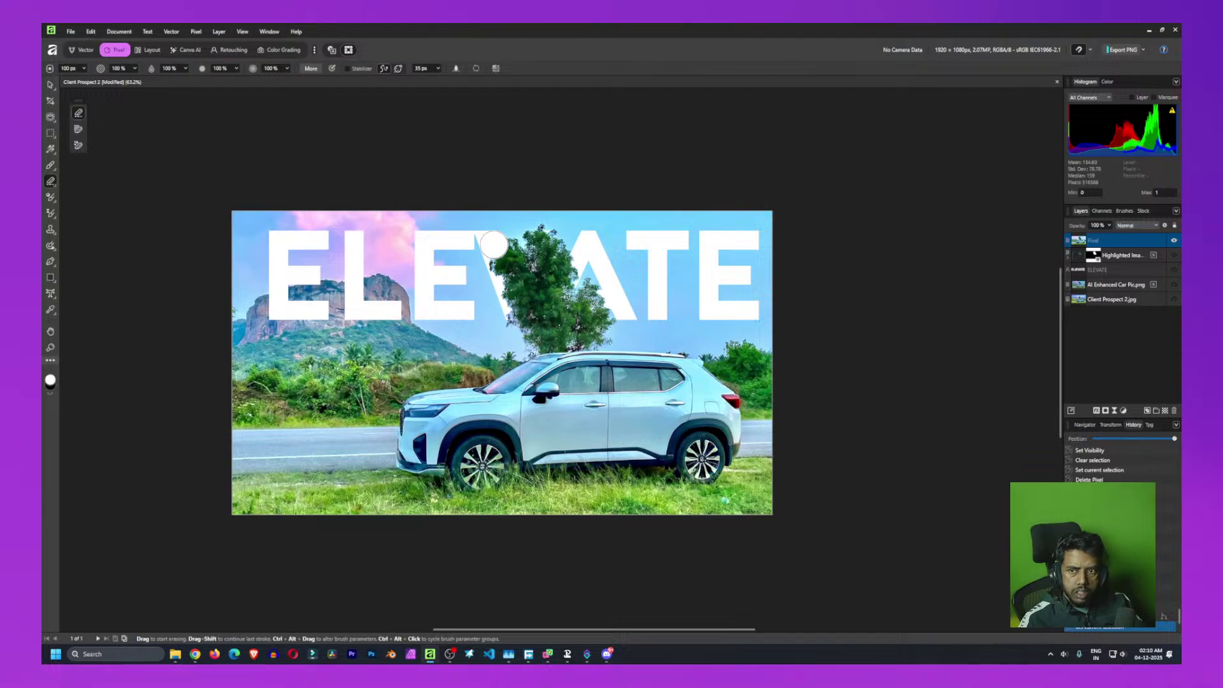
{"action": "left_click", "coordinate": [494, 245]}
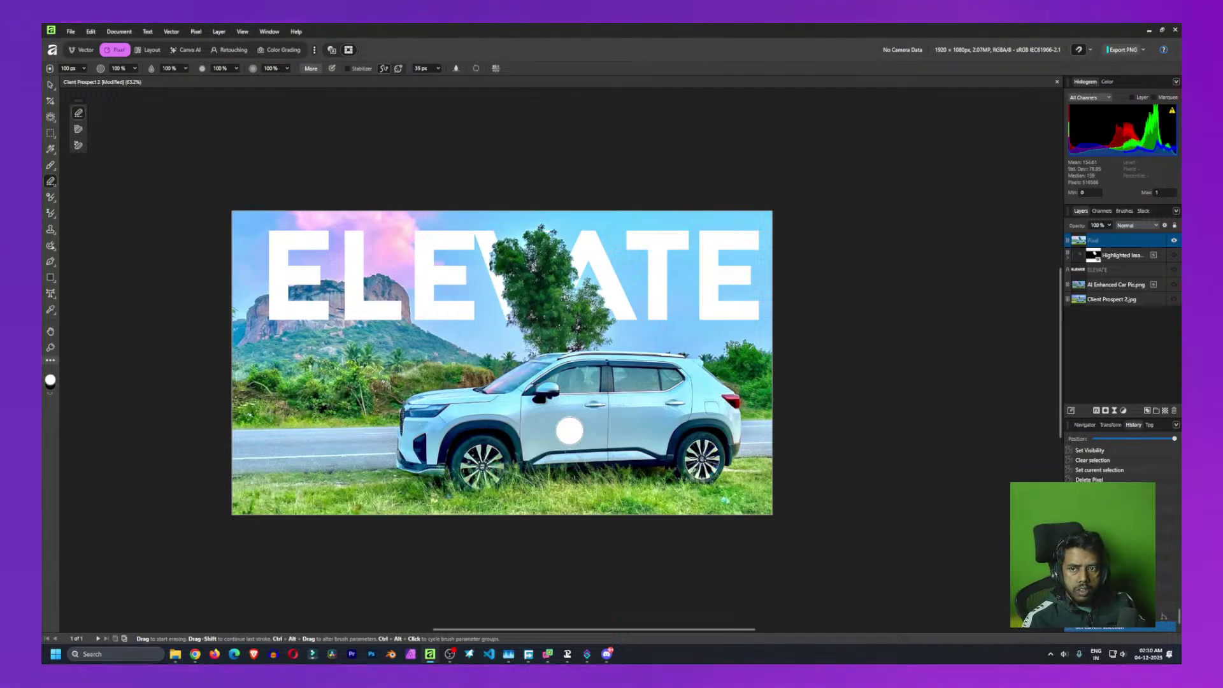
{"action": "left_click", "coordinate": [569, 431]}
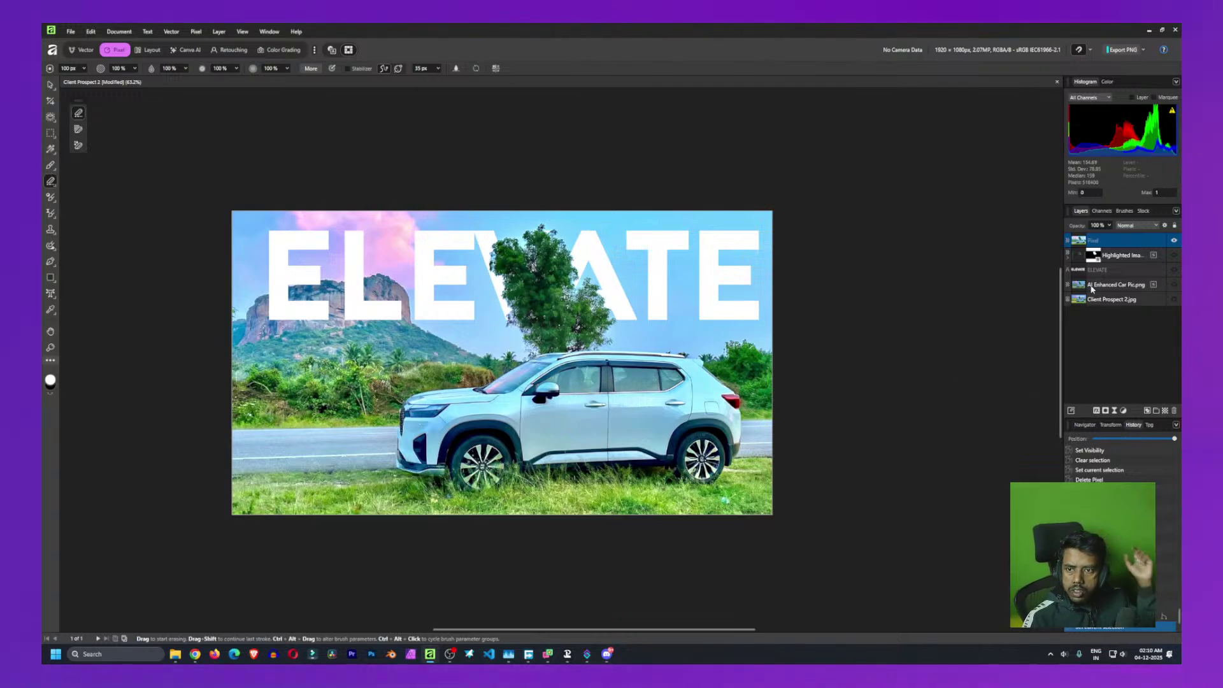
Duplicate the ELEVATE text layer and try using the copy as a mask on the merged Pixel layer
{"action": "left_click", "coordinate": [1122, 270]}
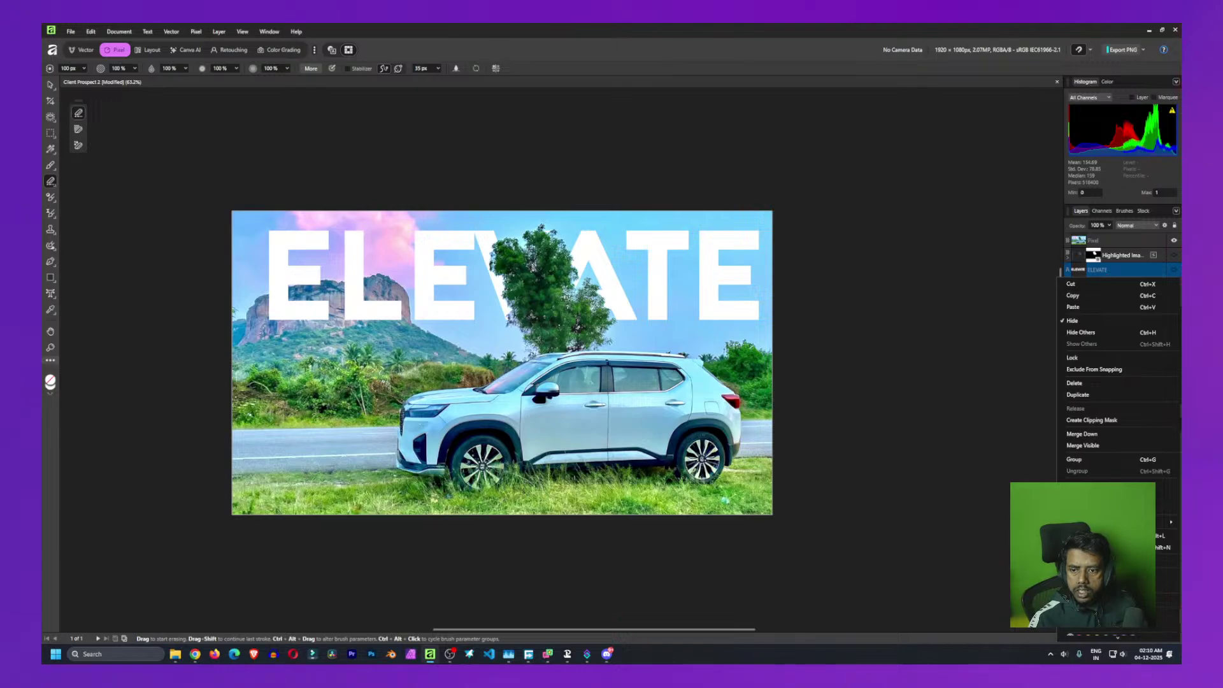
{"action": "left_click", "coordinate": [1094, 393]}
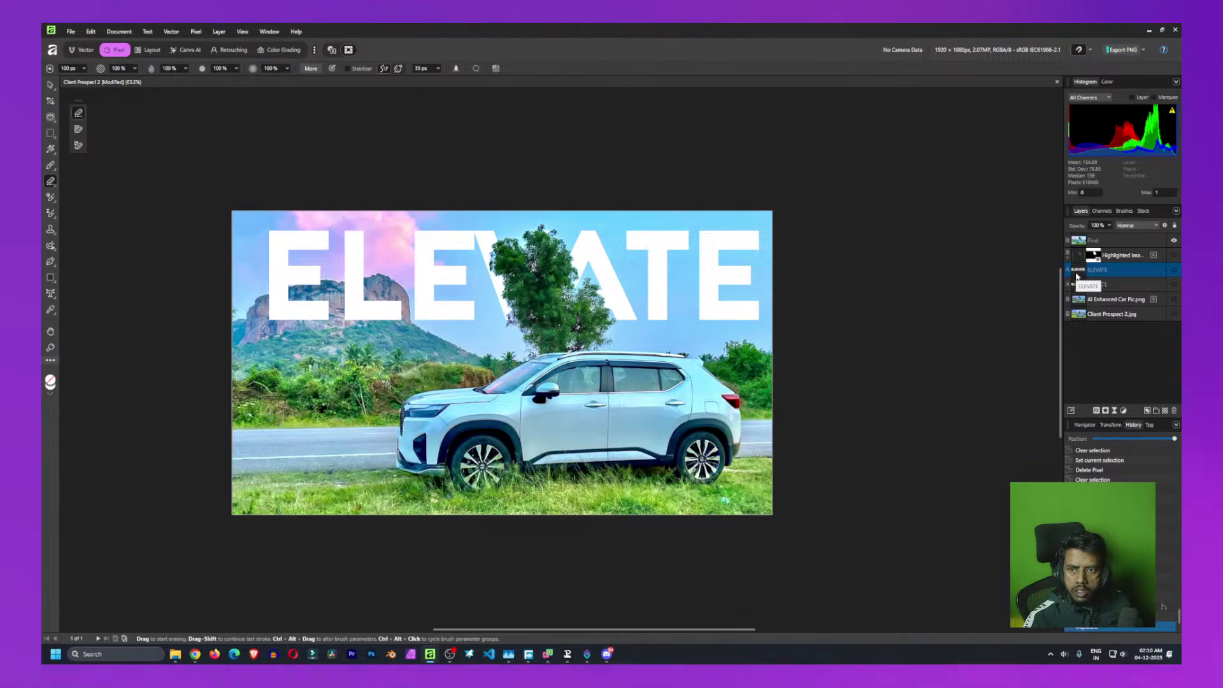
{"action": "left_click_drag", "start_coordinate": [1078, 276], "coordinate": [1080, 243]}
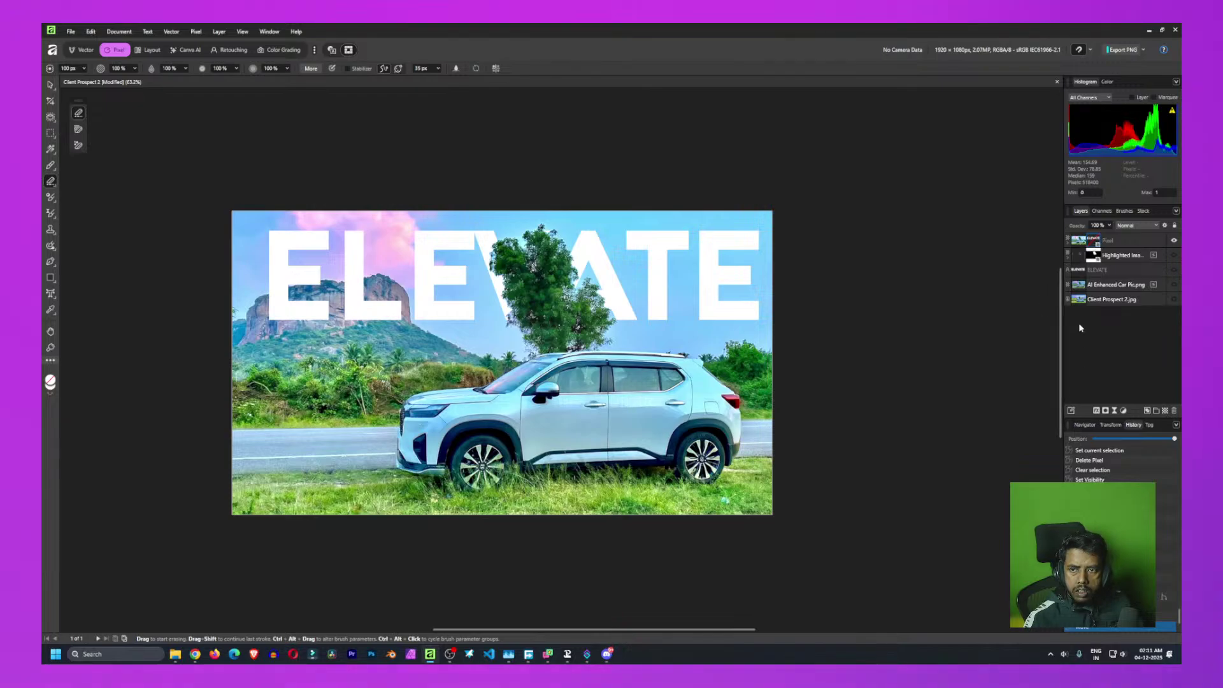
{"action": "left_click", "coordinate": [1098, 242]}
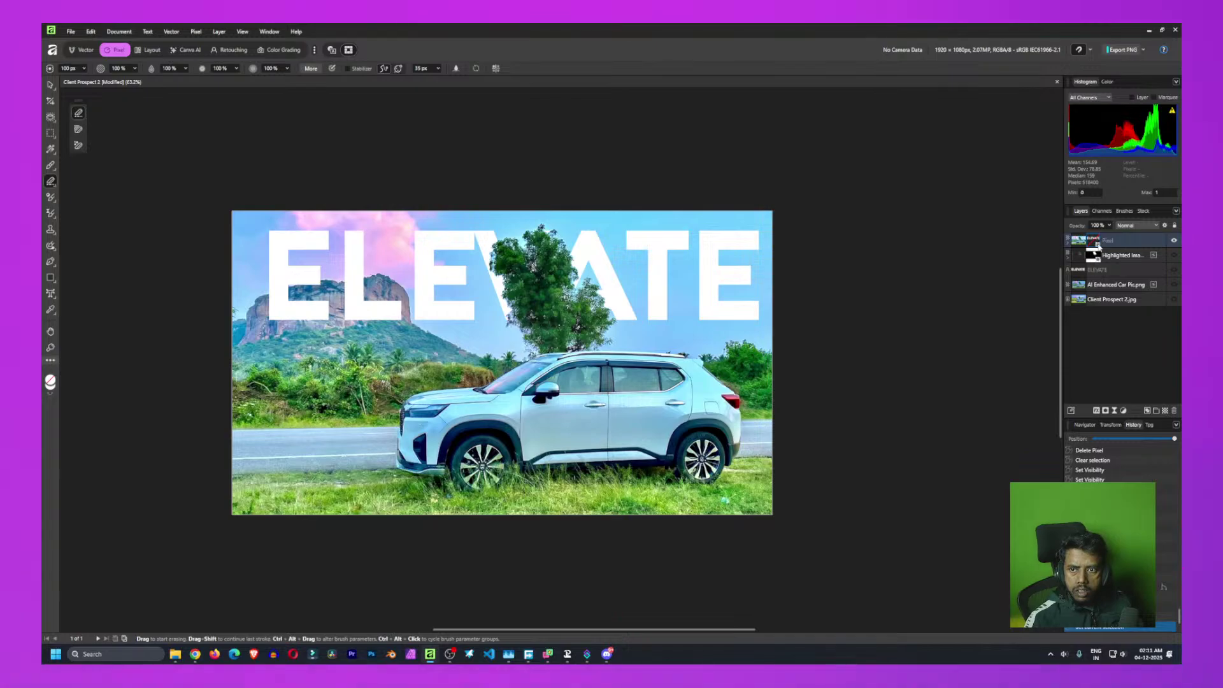
{"action": "right_click", "coordinate": [1097, 244]}
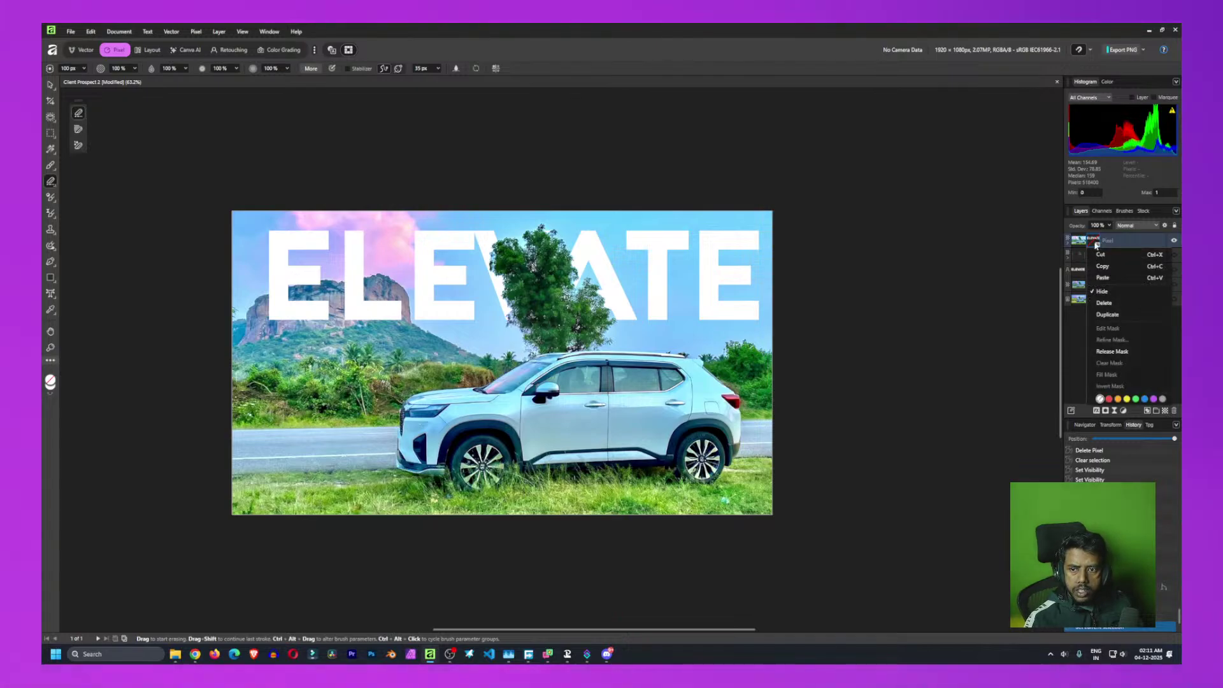
{"action": "key", "text": "Escape"}
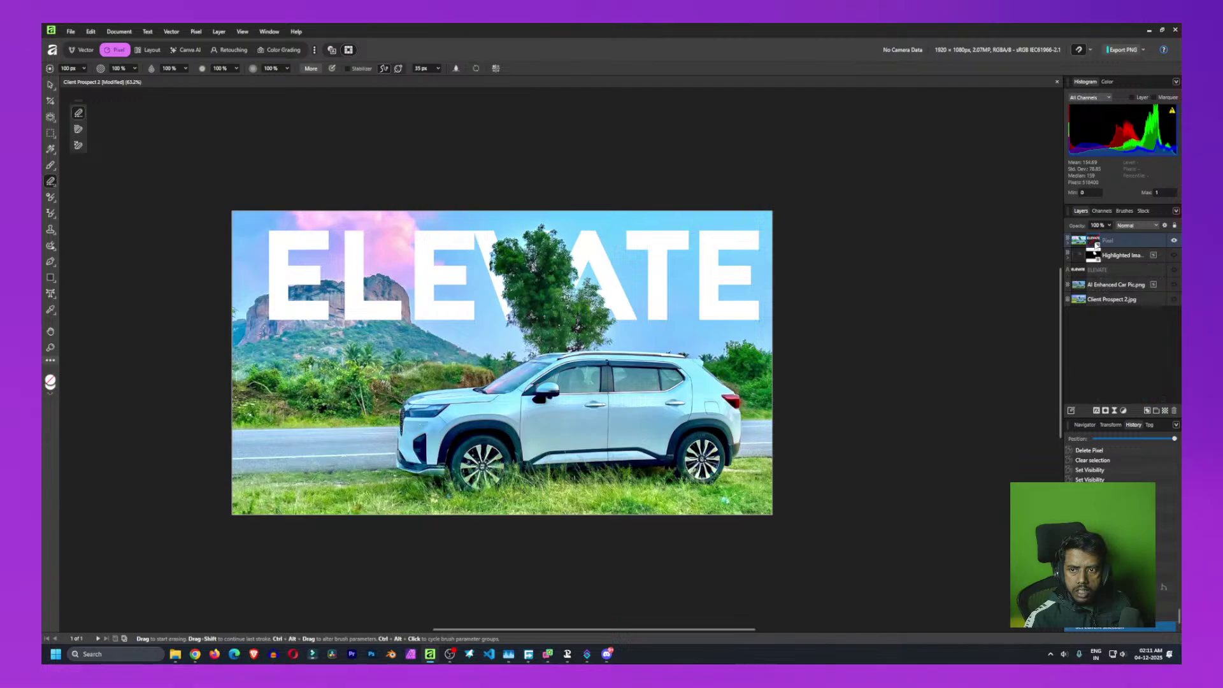
Undo masking the merged Pixel layer with the ELEVATE copy and clear the layer selection
{"action": "key", "text": "ctrl+0"}
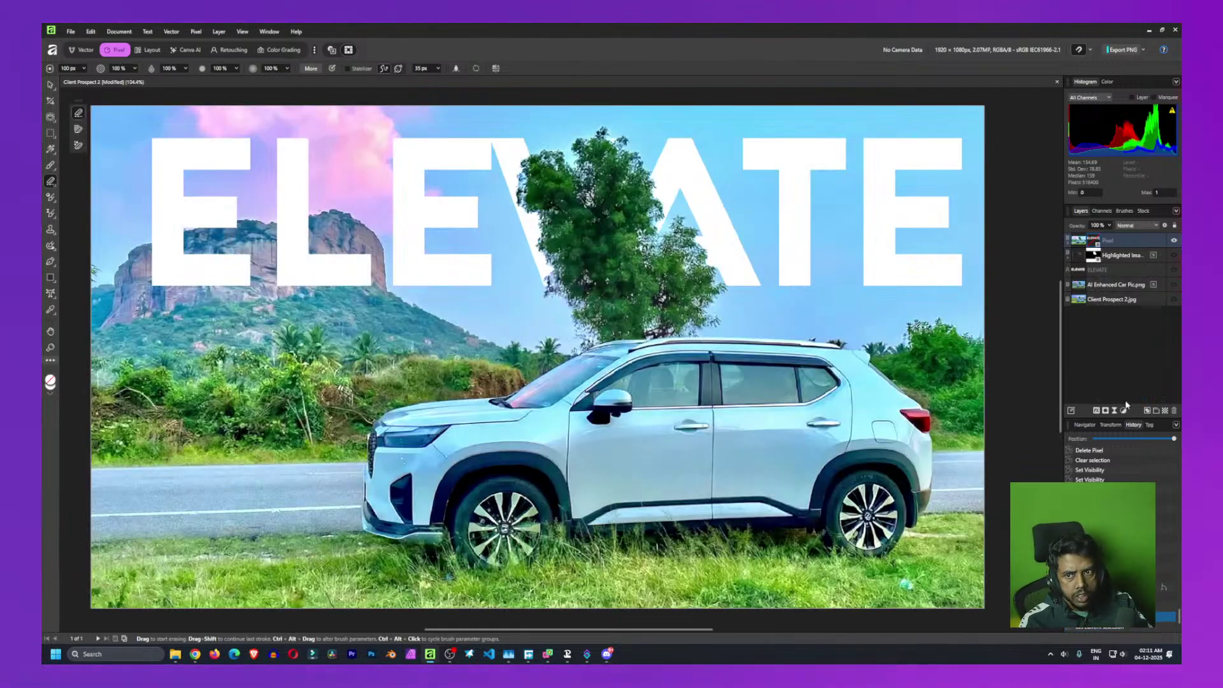
{"action": "key", "text": "ctrl+j"}
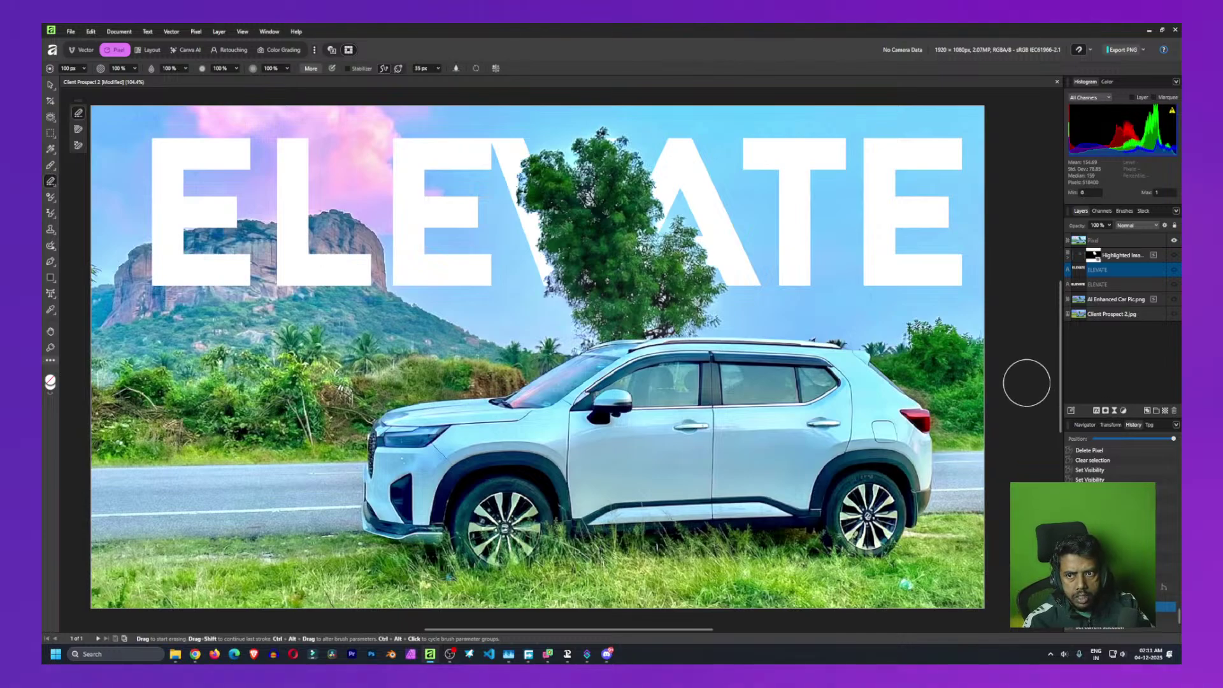
{"action": "scroll", "coordinate": [1026, 383], "scroll_direction": "down", "scroll_amount": 3}
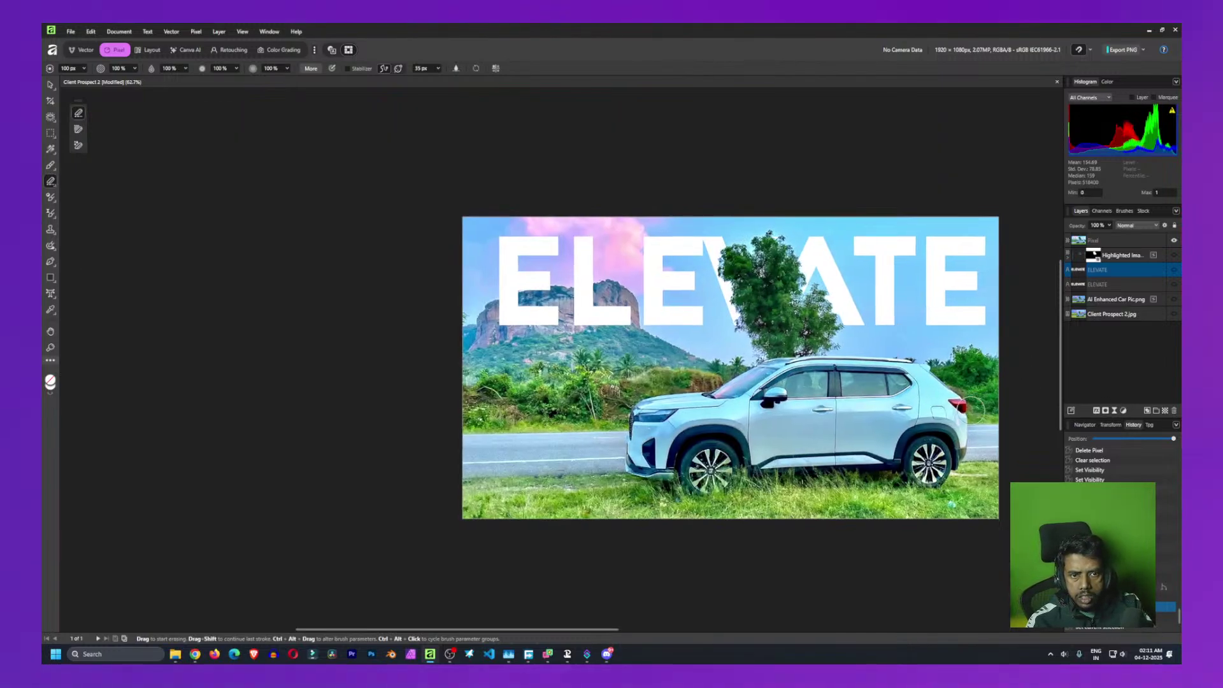
{"action": "scroll", "coordinate": [1026, 383], "scroll_direction": "right", "scroll_amount": 5}
{"action": "left_click", "coordinate": [1104, 358]}
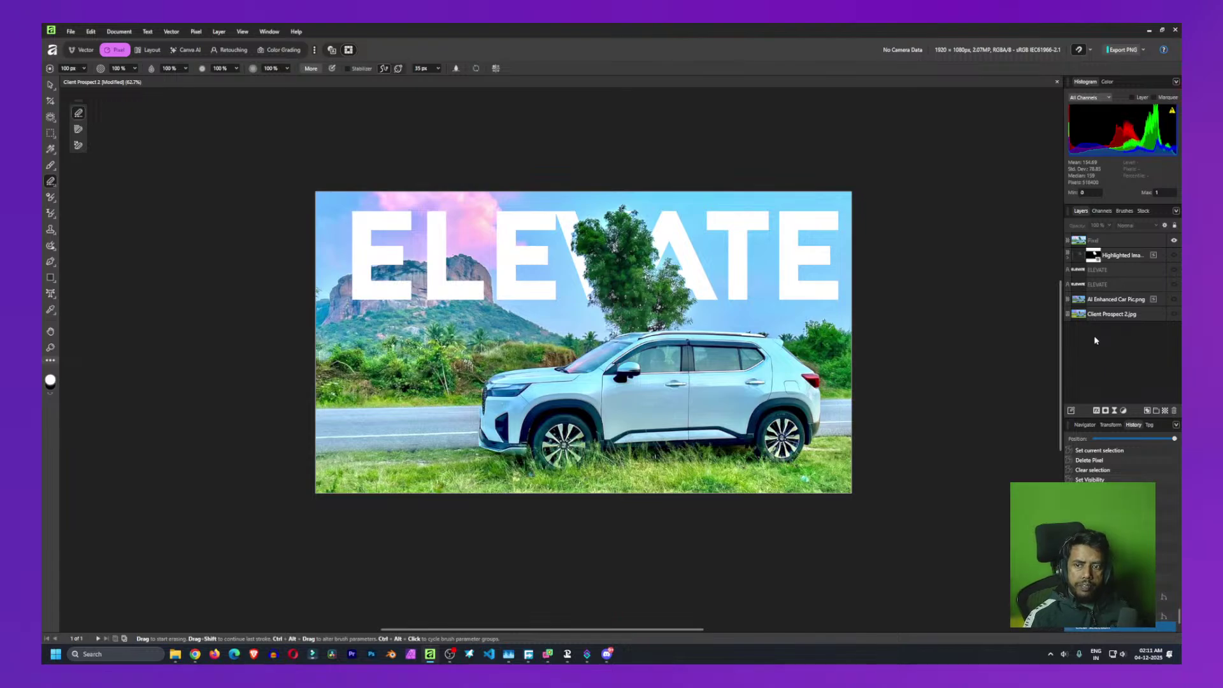
Add a mask to the duplicated ELEVATE layer, place it above the merged Pixel layer and invert its mask
{"action": "left_click", "coordinate": [1097, 270]}
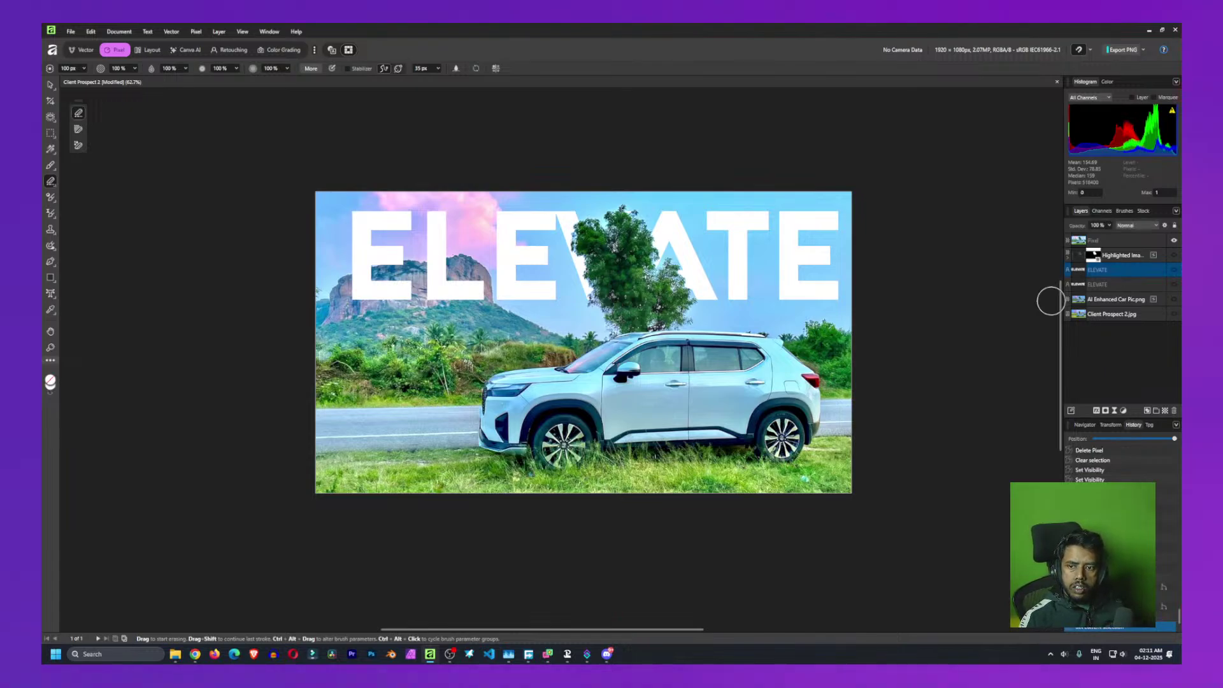
{"action": "left_click", "coordinate": [1105, 411]}
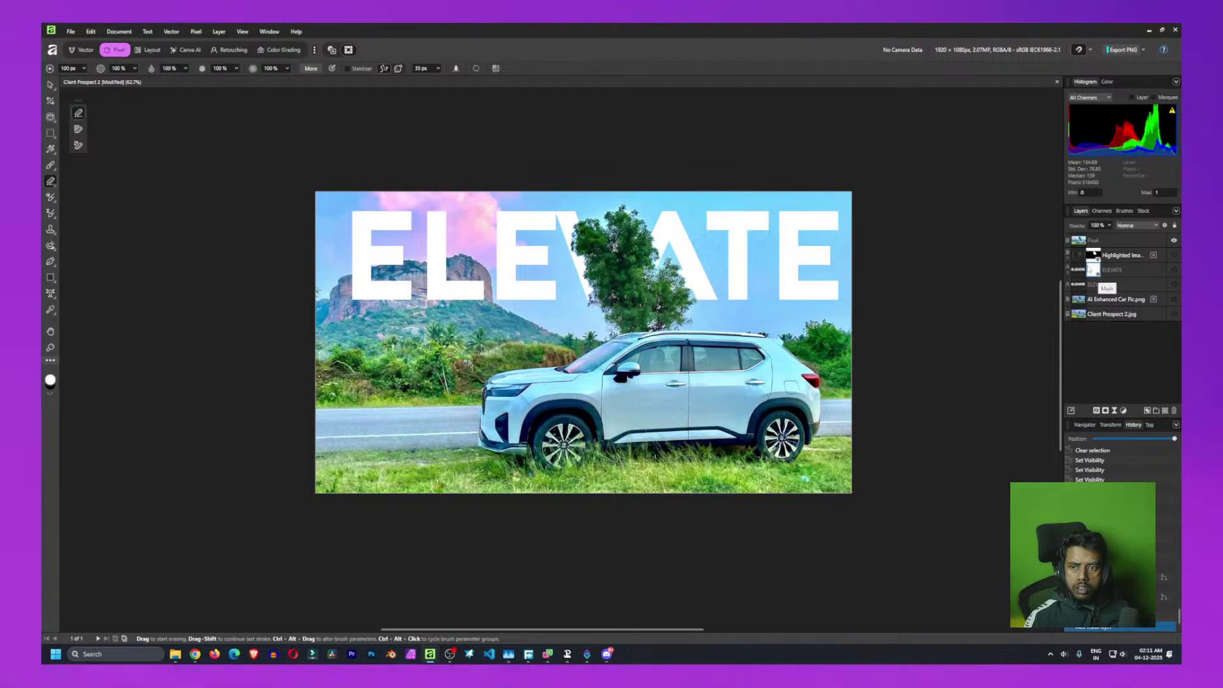
{"action": "left_click_drag", "start_coordinate": [1097, 276], "coordinate": [1110, 241]}
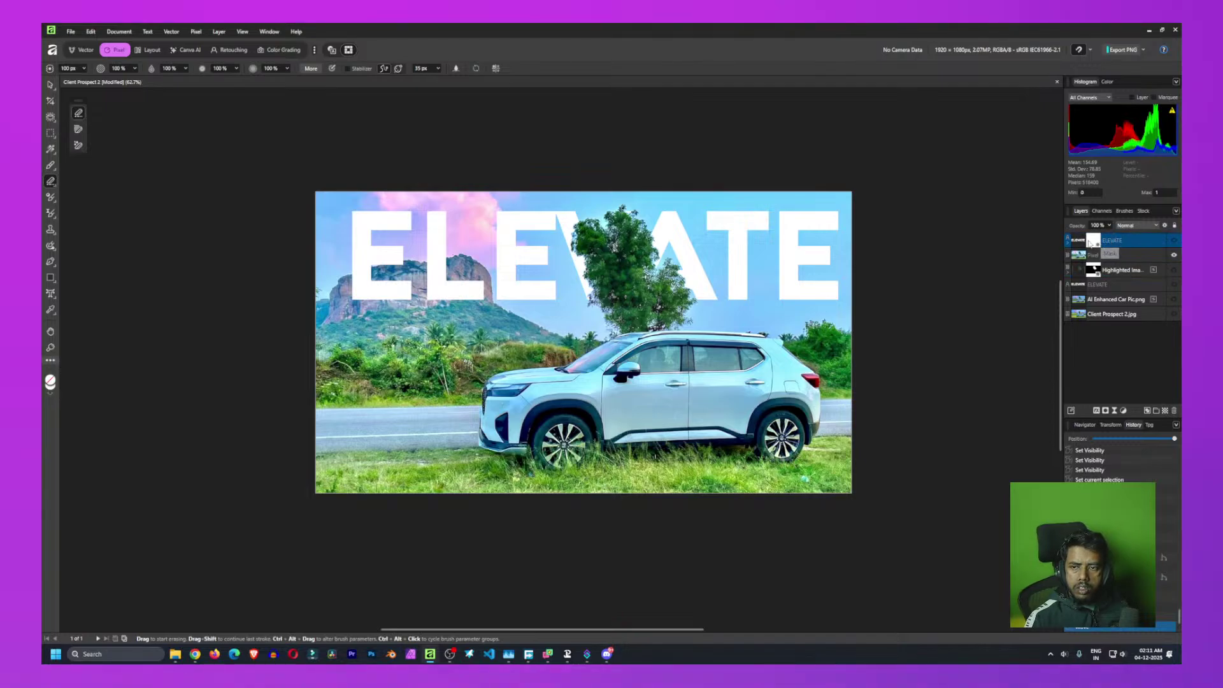
{"action": "right_click", "coordinate": [1092, 243]}
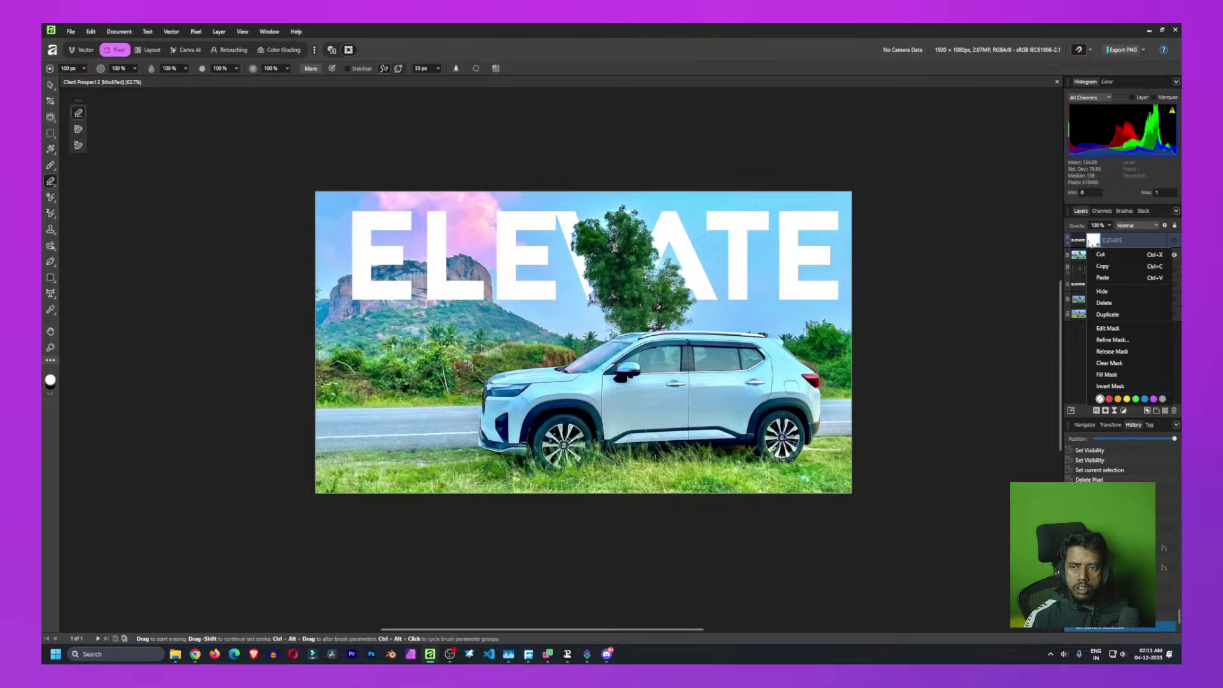
{"action": "left_click", "coordinate": [1108, 386]}
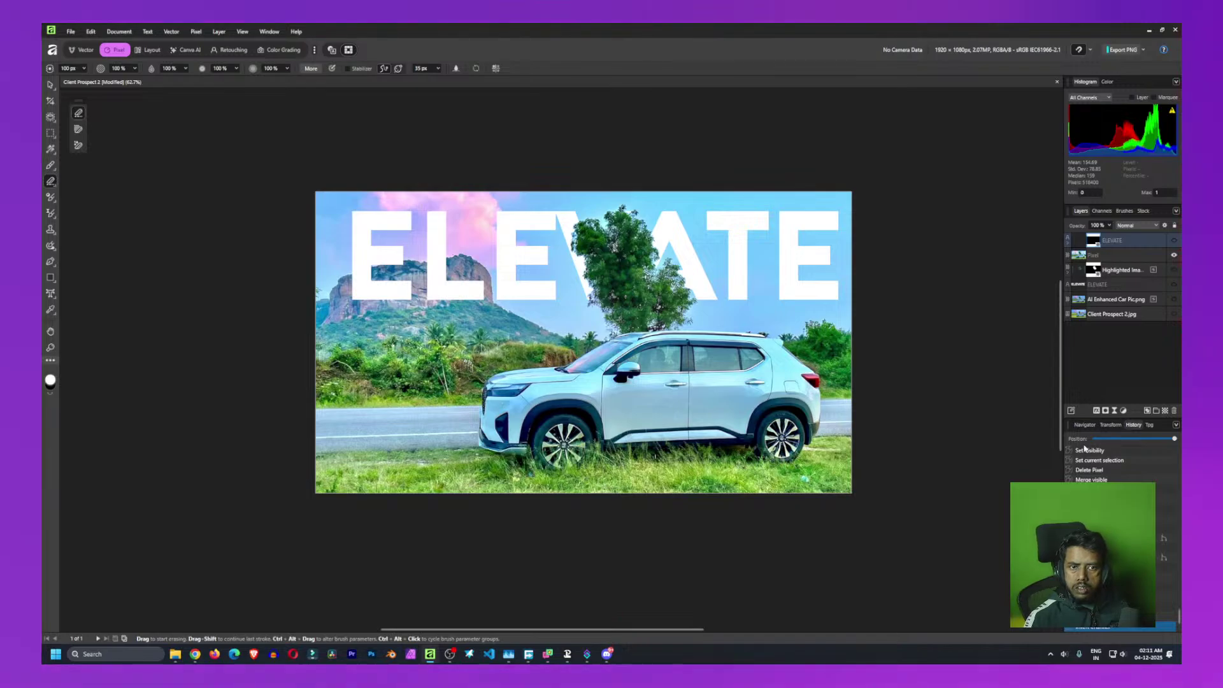
Delete the masked ELEVATE copy from the top of the layer stack
{"action": "right_click", "coordinate": [1131, 249]}
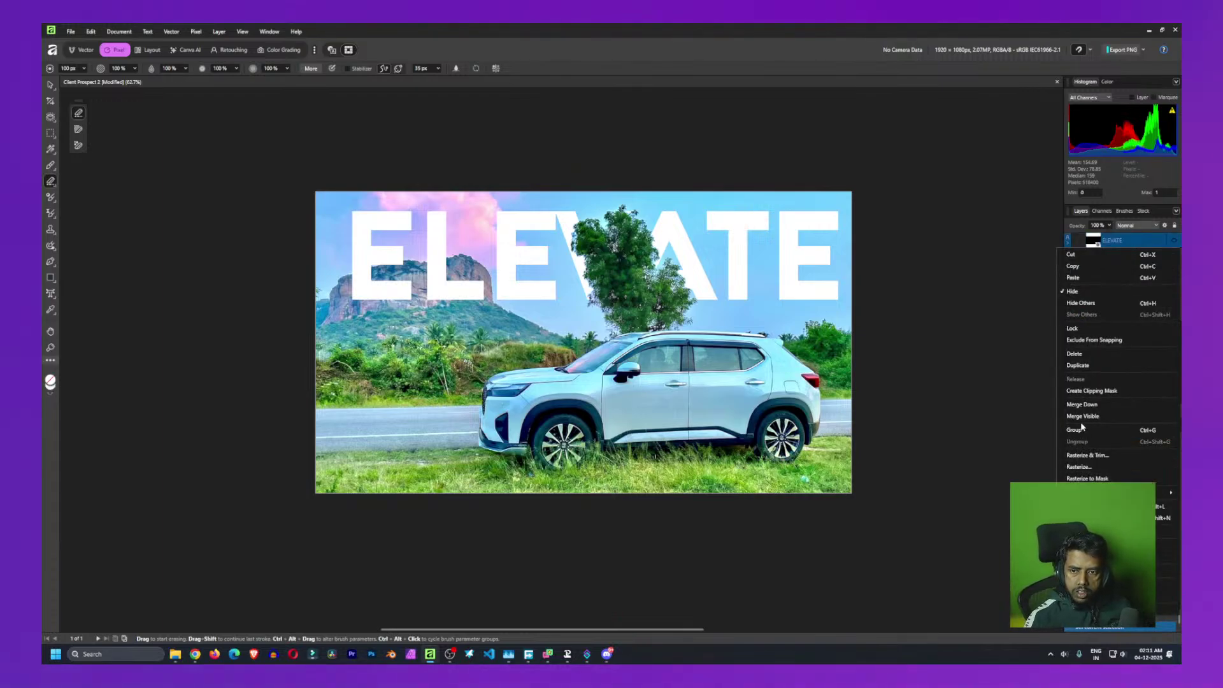
{"action": "left_click", "coordinate": [1081, 355]}
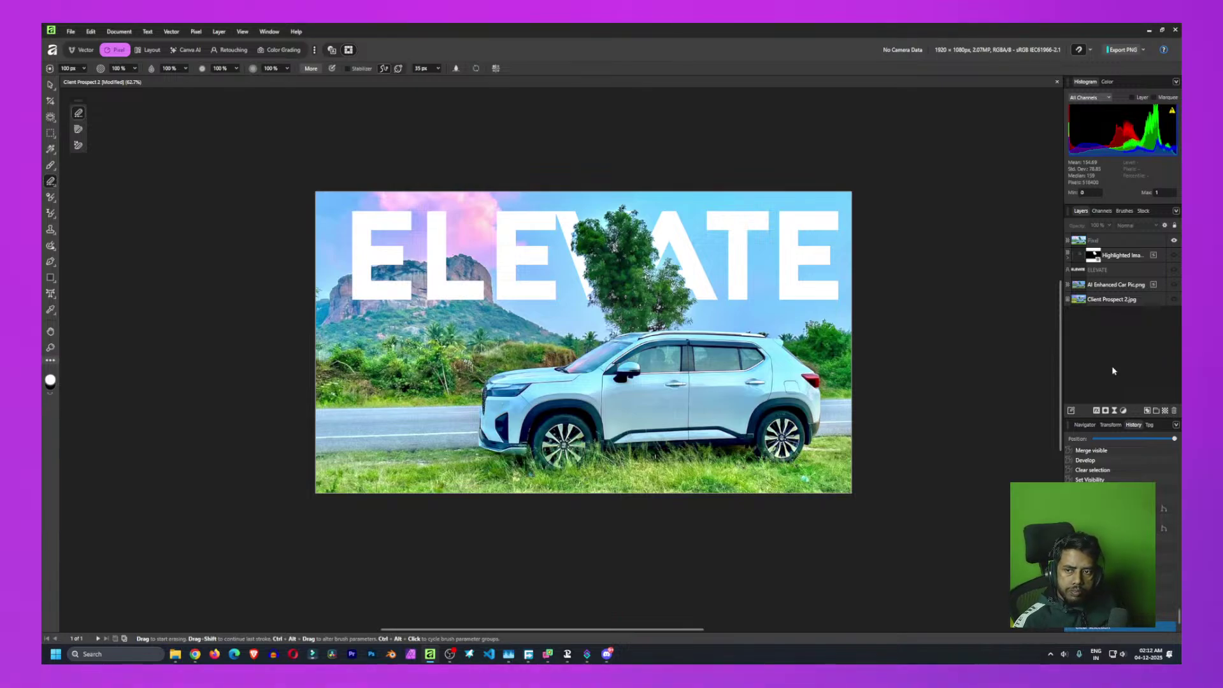
Duplicate the merged Pixel layer
{"action": "left_click", "coordinate": [1096, 243]}
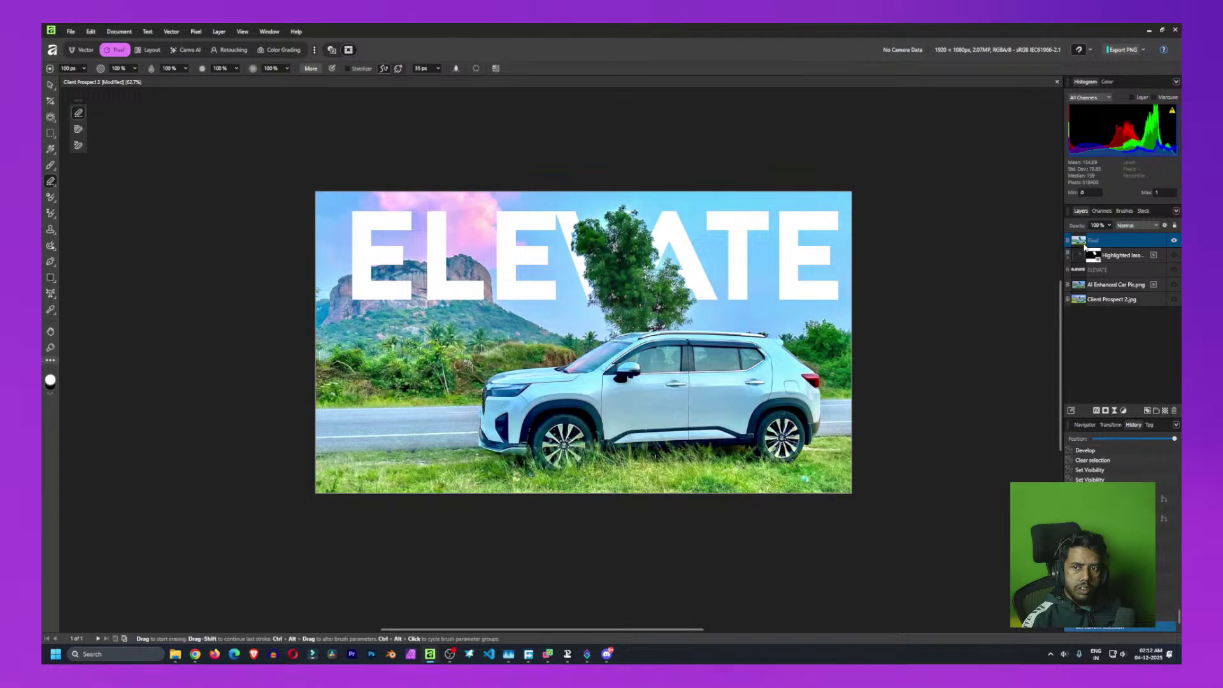
{"action": "right_click", "coordinate": [1086, 252]}
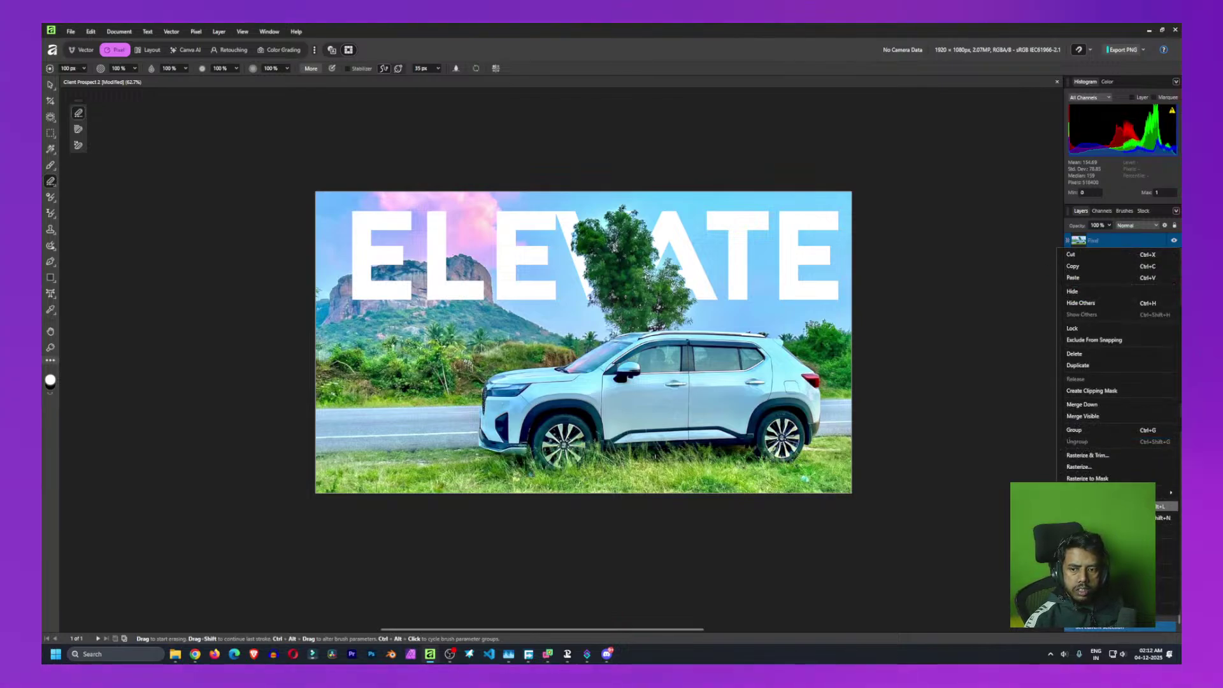
{"action": "left_click", "coordinate": [1098, 263]}
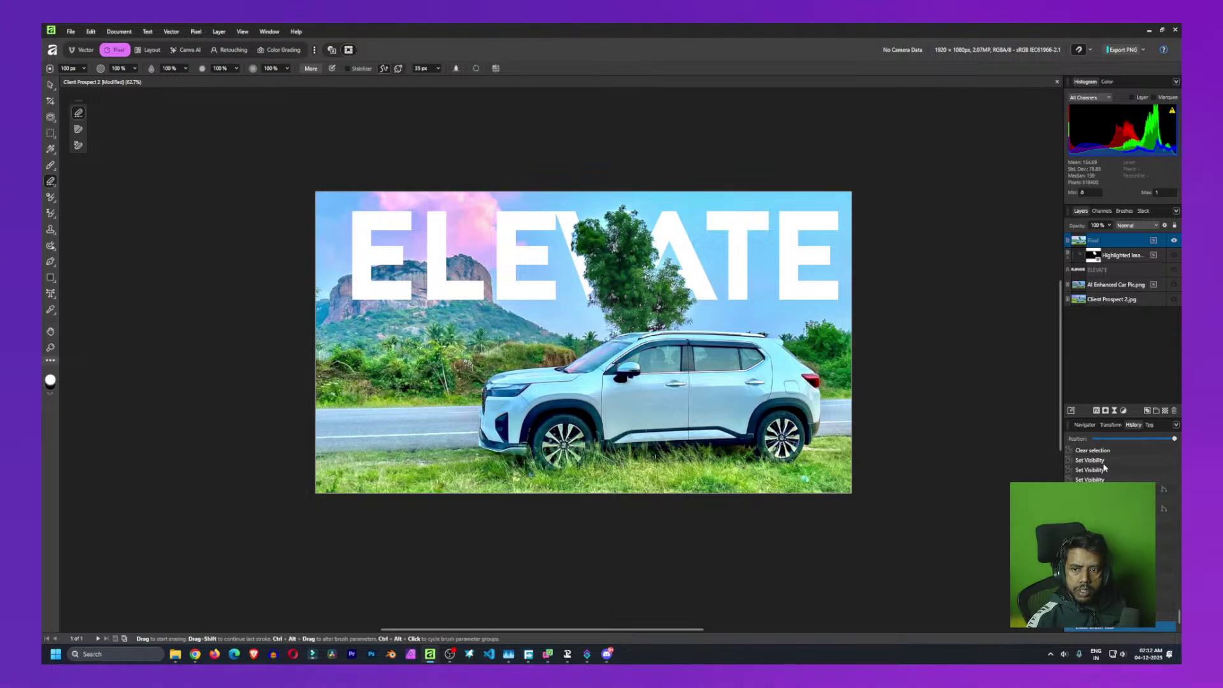
{"action": "left_click", "coordinate": [1106, 412]}
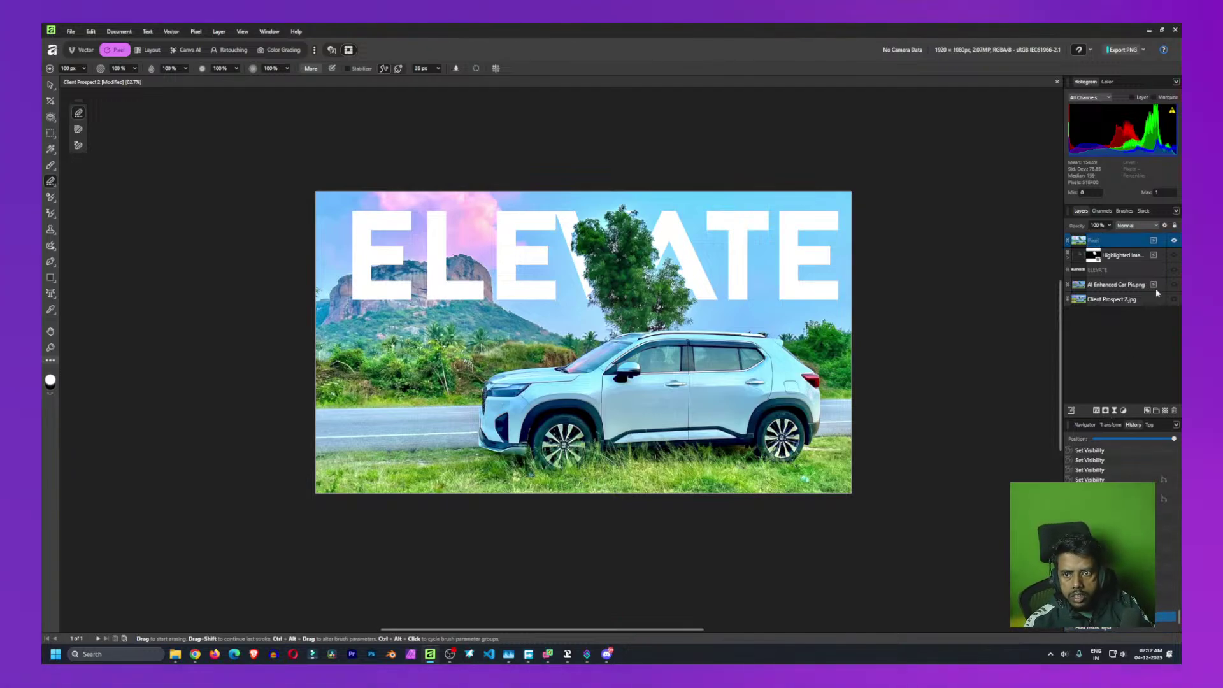
{"action": "right_click", "coordinate": [1101, 242]}
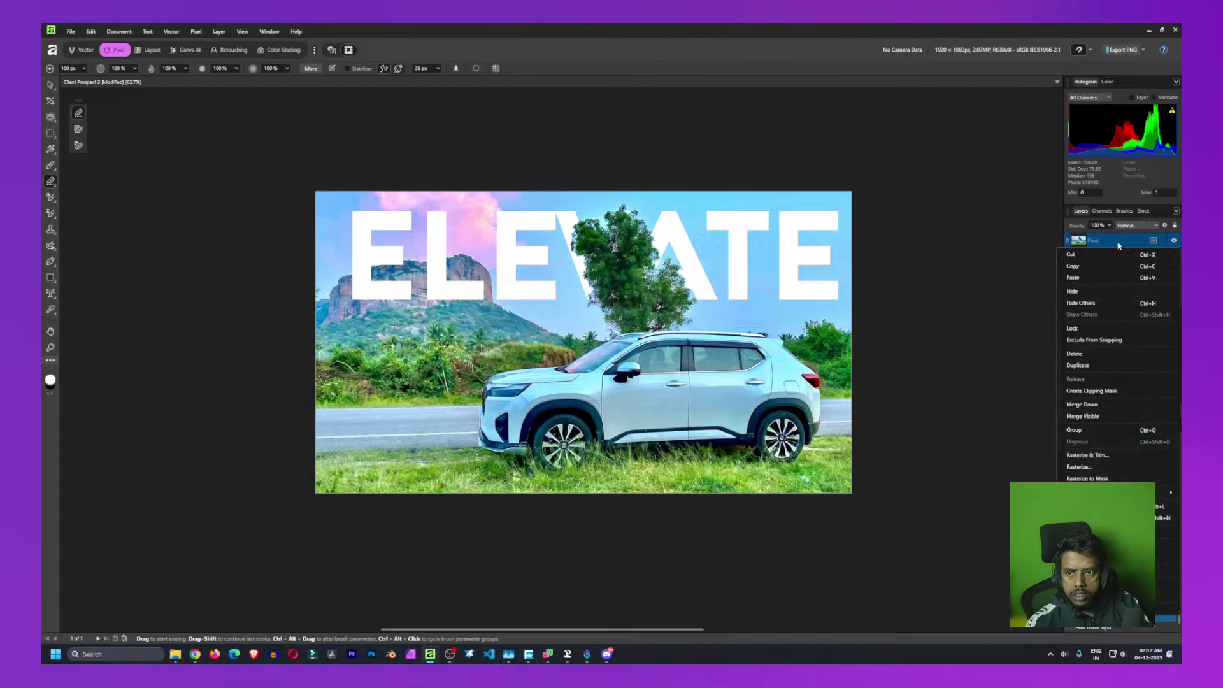
{"action": "left_click", "coordinate": [1097, 365]}
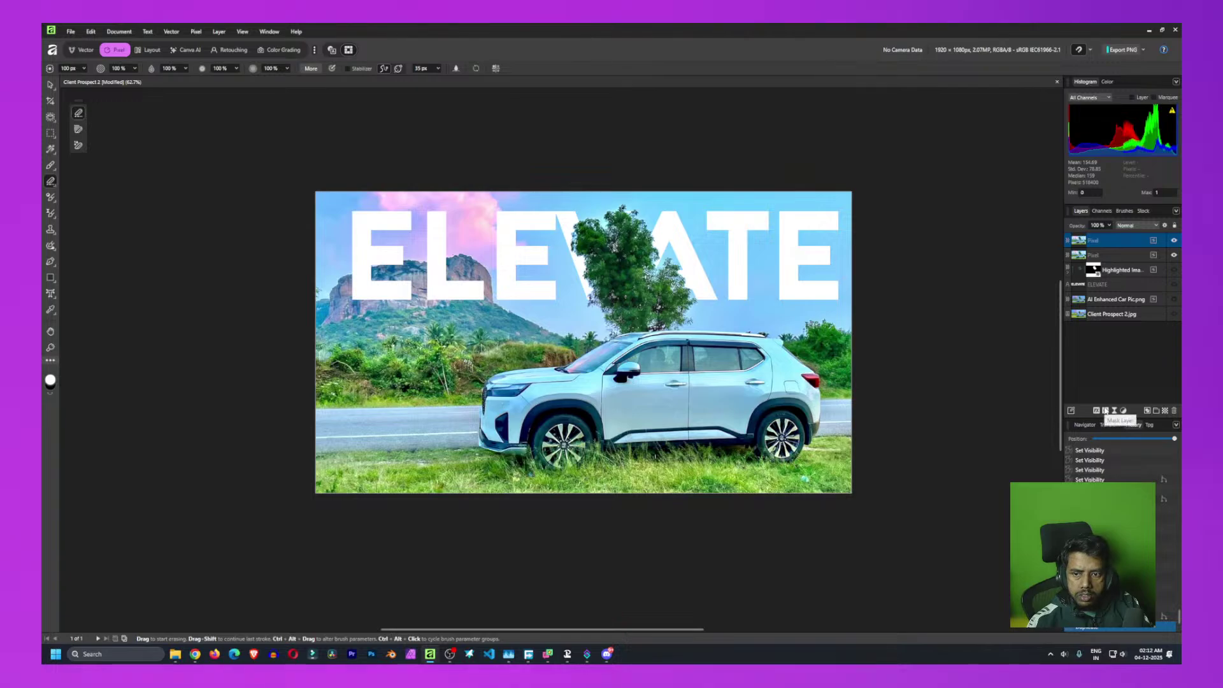
Add a mask to the upper copy of the Pixel layer and invert it
{"action": "left_click", "coordinate": [1105, 411]}
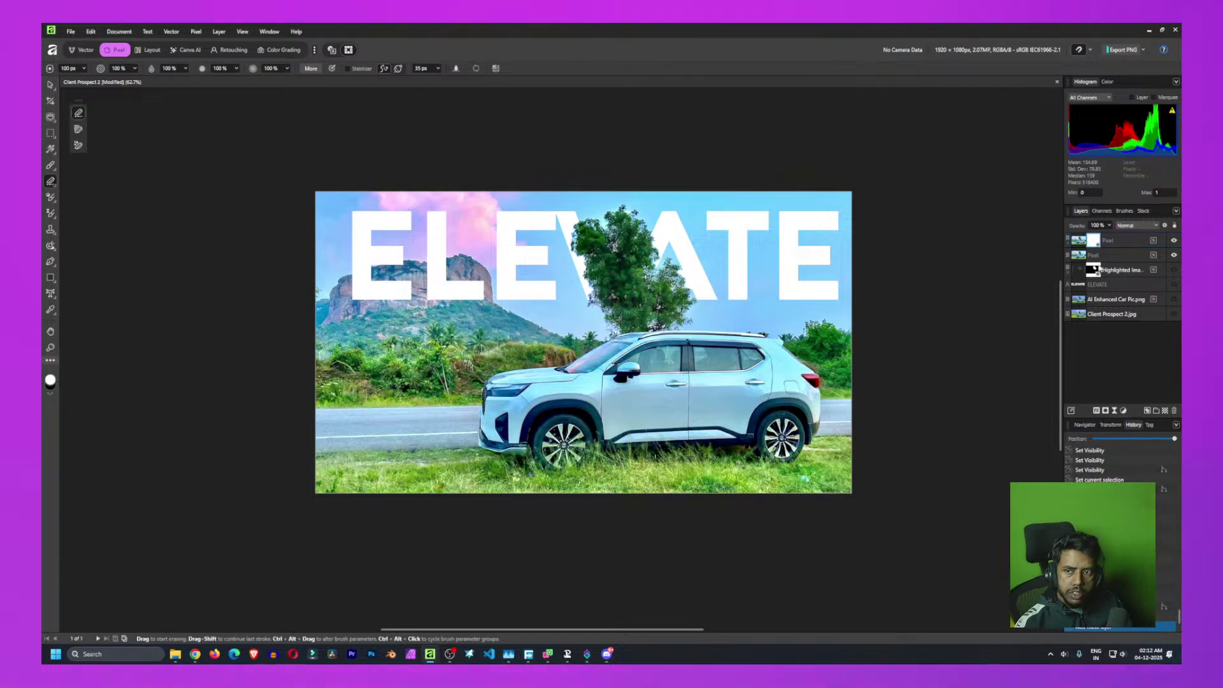
{"action": "right_click", "coordinate": [1096, 241]}
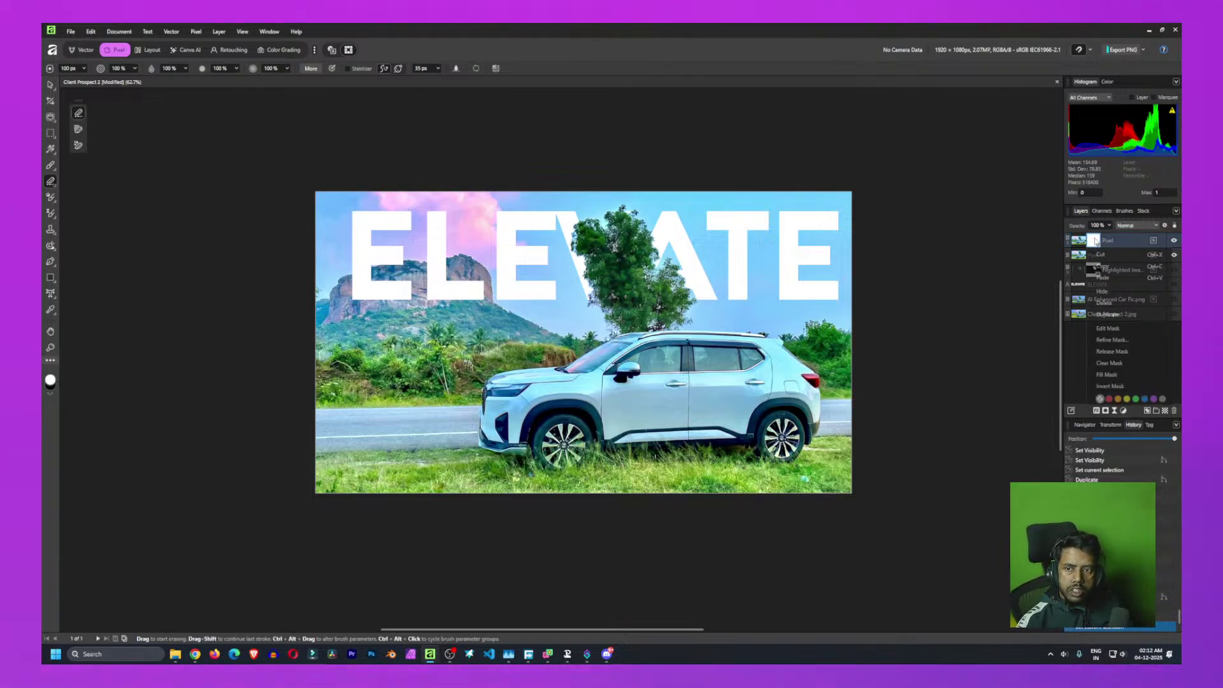
{"action": "left_click", "coordinate": [1110, 386]}
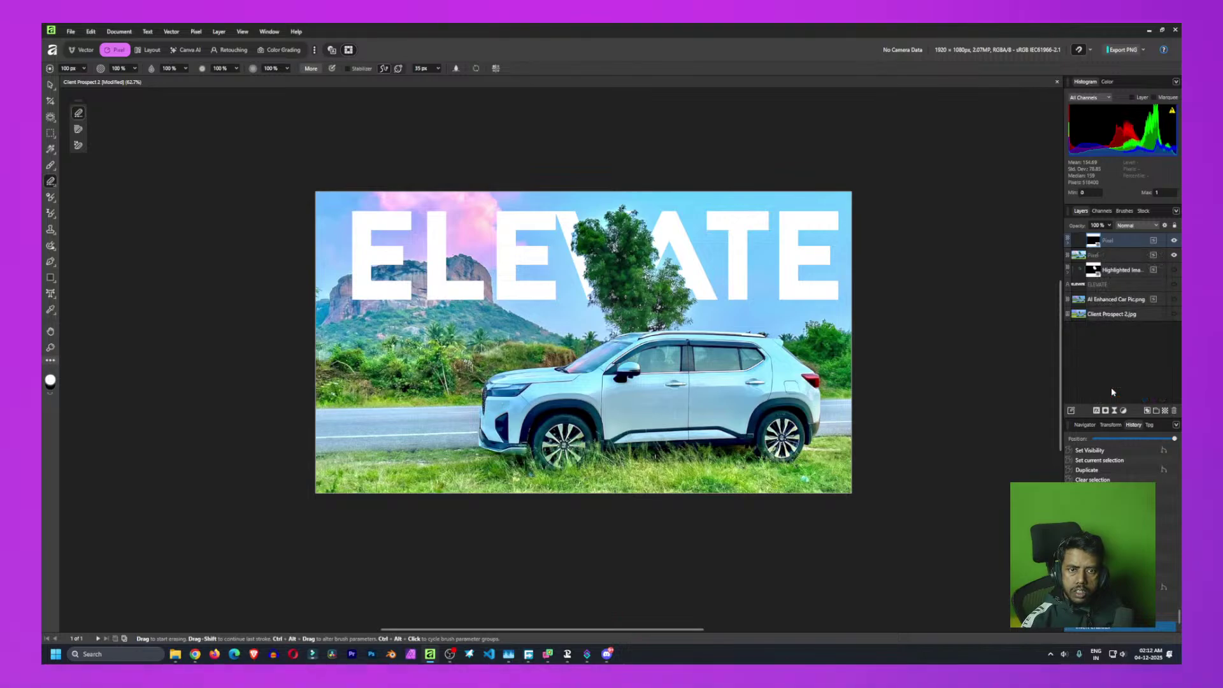
Duplicate the ELEVATE text layer, place the copy above the masked Pixel copy and clear the selection
{"action": "left_click", "coordinate": [1094, 287]}
{"action": "right_click", "coordinate": [1094, 286]}
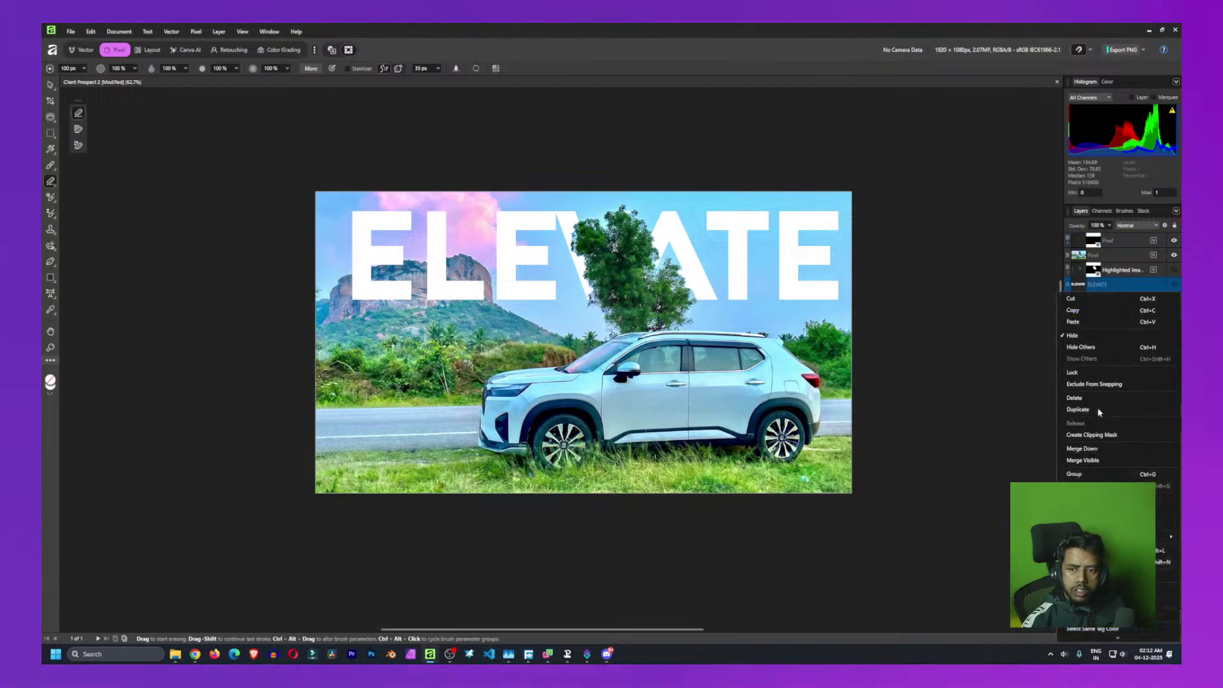
{"action": "left_click", "coordinate": [1078, 410]}
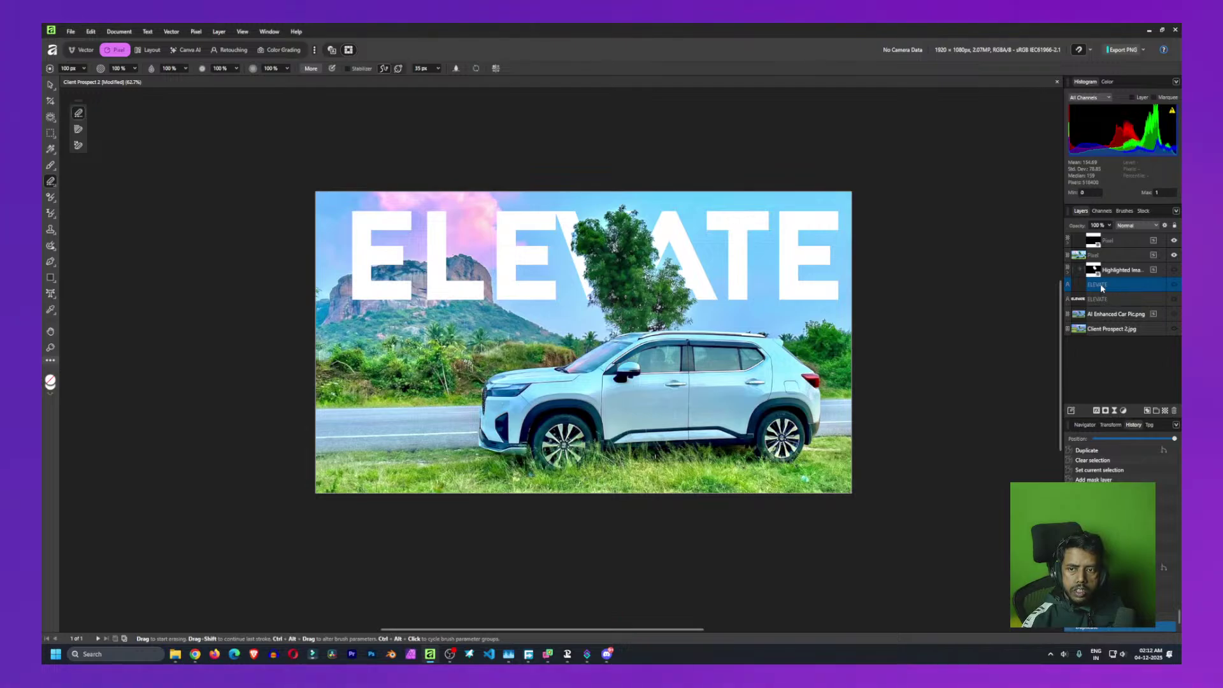
{"action": "left_click_drag", "start_coordinate": [1100, 284], "coordinate": [1089, 246]}
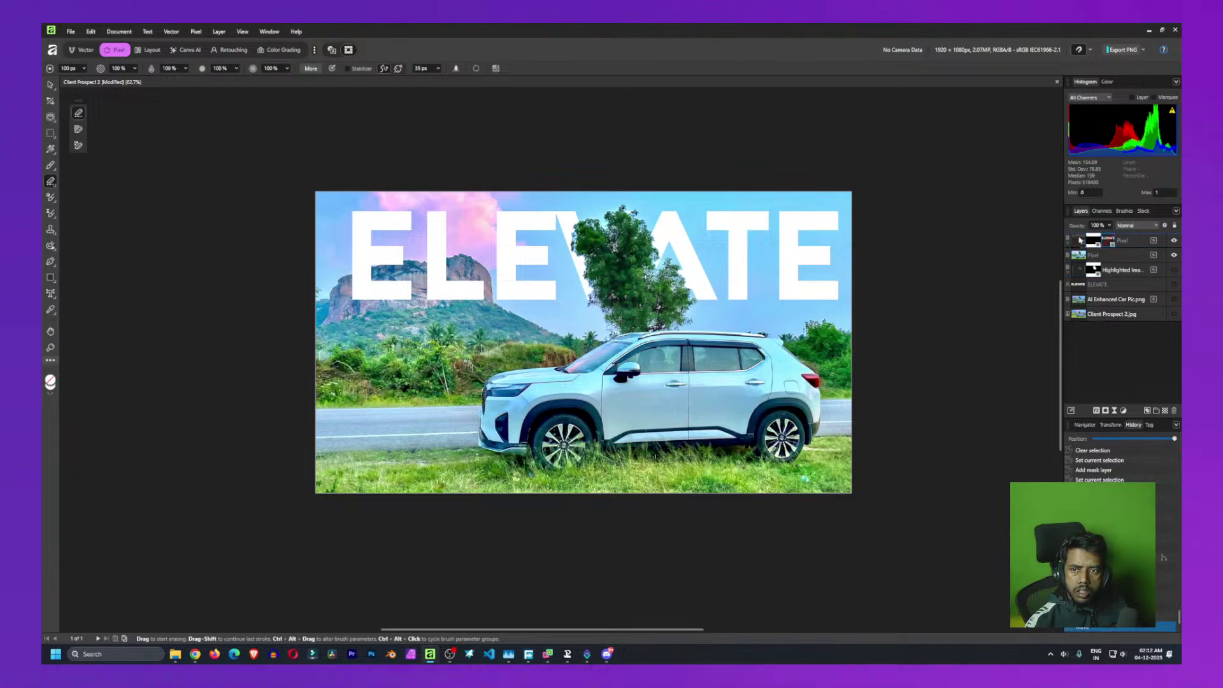
{"action": "left_click_drag", "start_coordinate": [1079, 248], "coordinate": [1084, 235]}
{"action": "left_click", "coordinate": [1110, 378]}
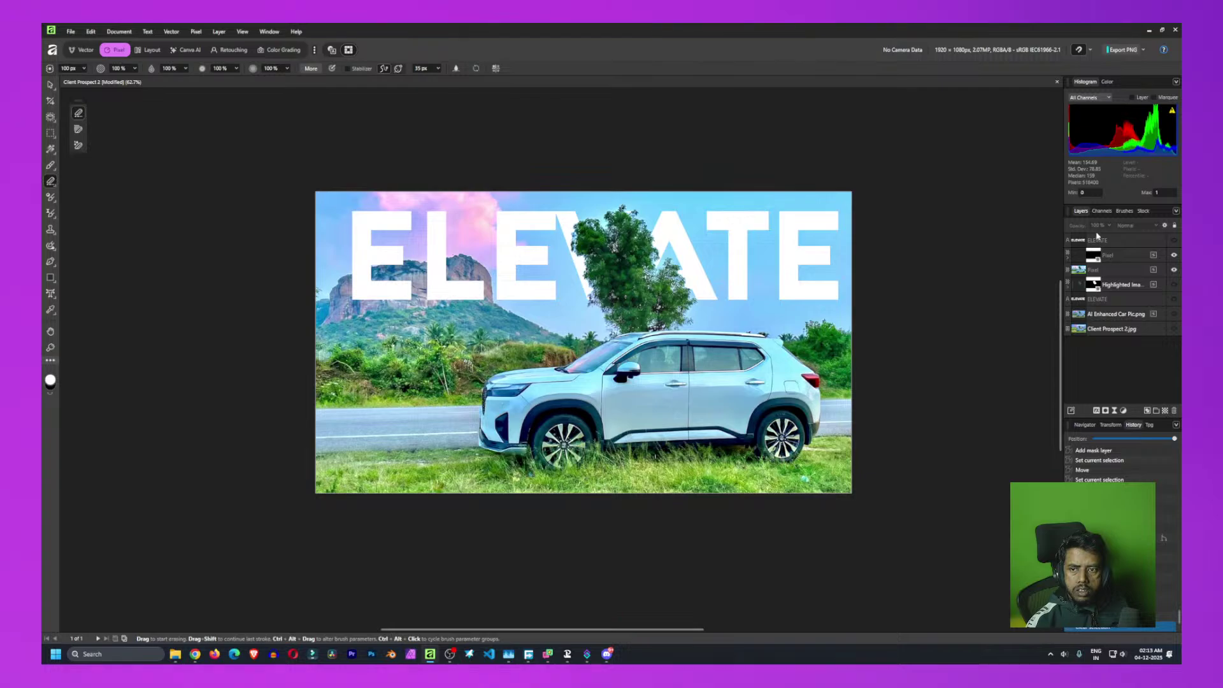
Undo the mask, the ELEVATE copy and the Pixel copy back to the single merged Pixel layer
{"action": "mouse_move", "coordinate": [1096, 258]}
{"action": "left_mouse_down"}
{"action": "mouse_move", "coordinate": [1093, 240]}
{"action": "mouse_move", "coordinate": [1093, 254]}
{"action": "left_mouse_up"}
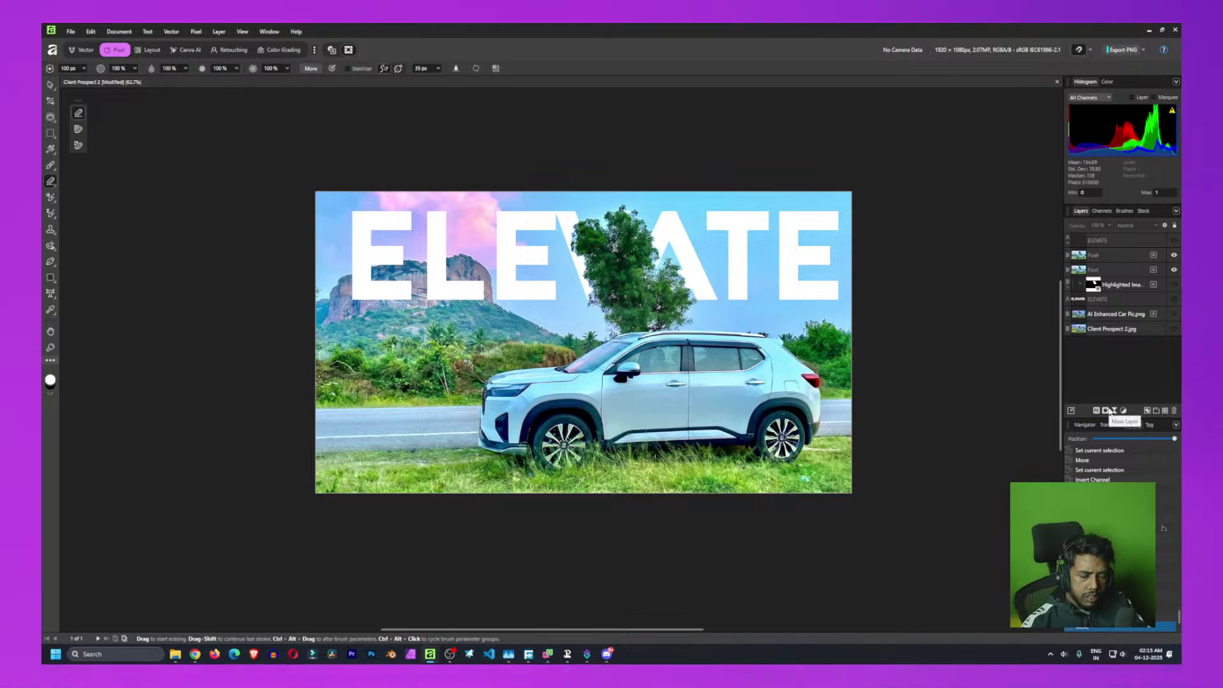
{"action": "left_click", "coordinate": [1109, 411]}
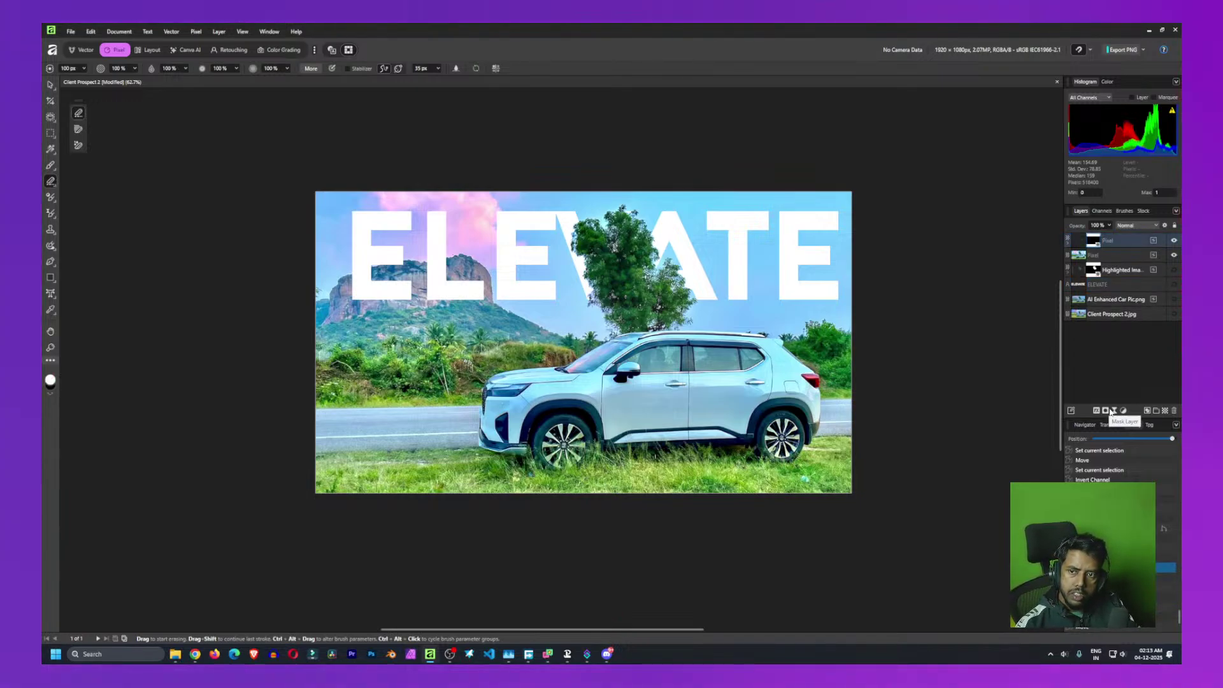
{"action": "key", "text": "ctrl+z"}
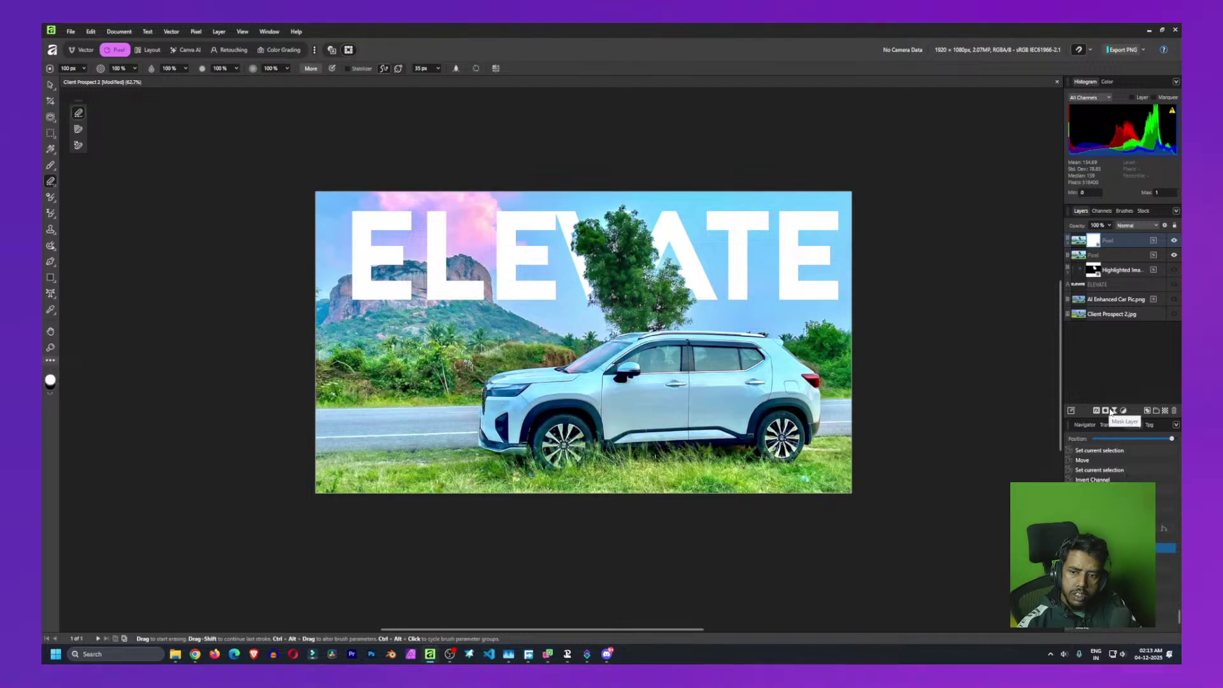
{"action": "key", "text": "ctrl+z"}
{"action": "key", "text": "ctrl+z"}
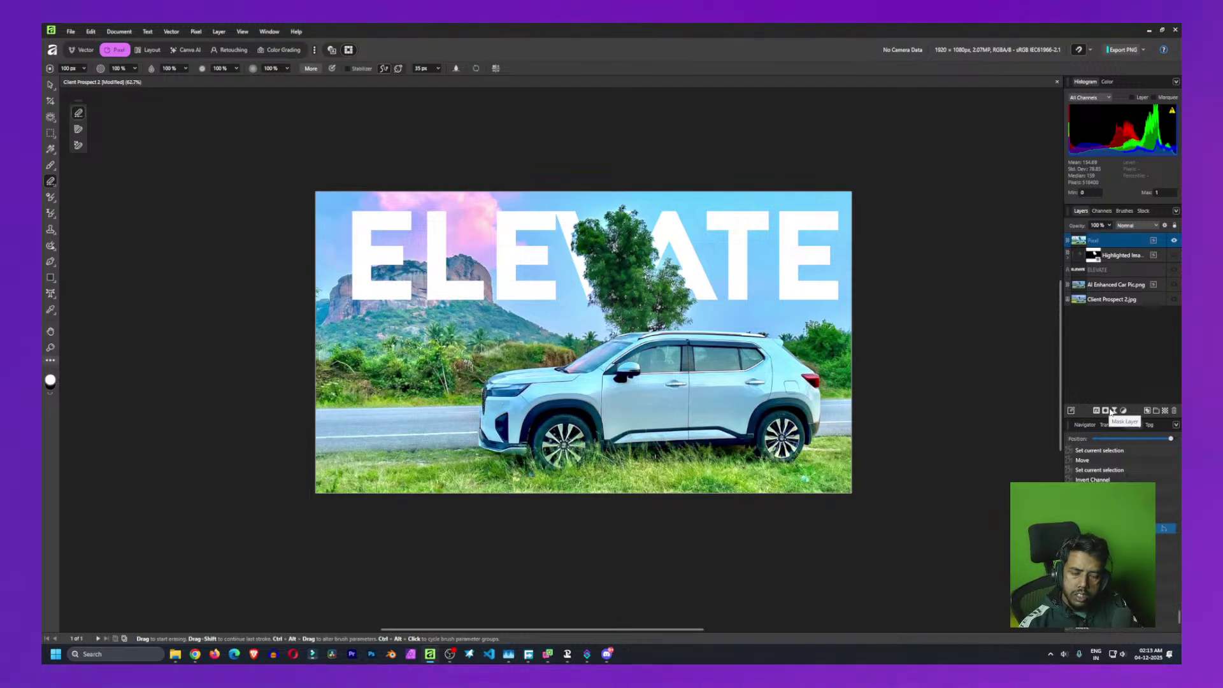
Save the document and duplicate the merged Pixel layer
{"action": "key", "text": "ctrl+s"}
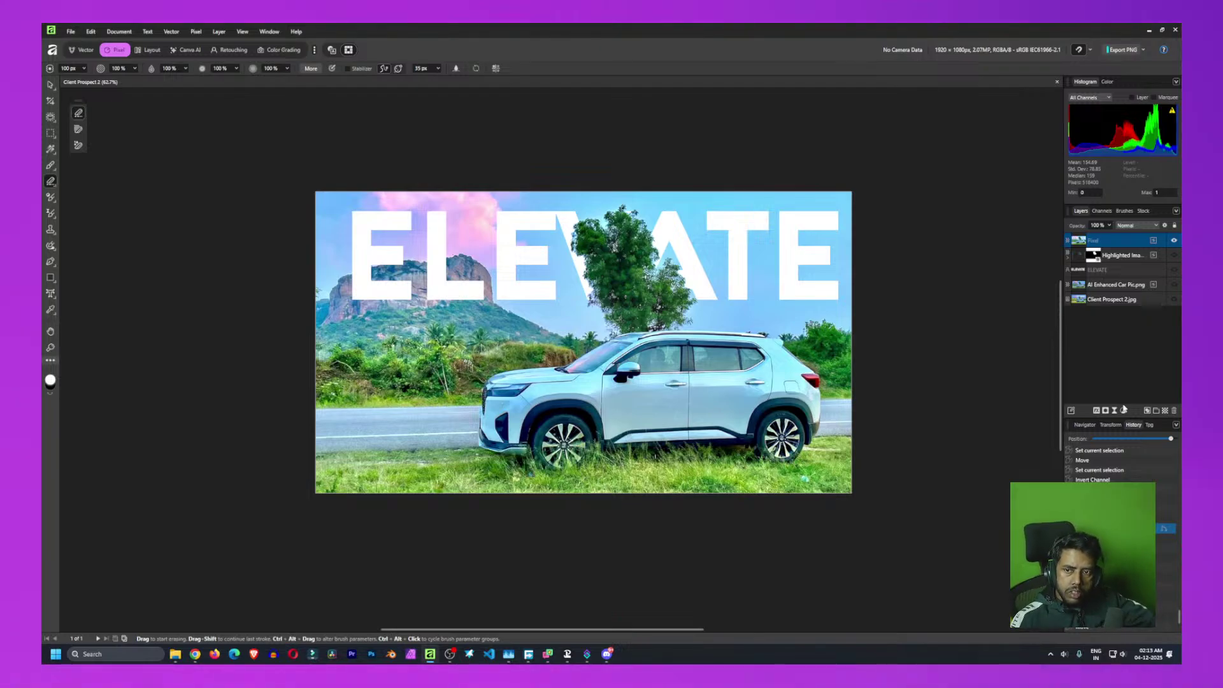
{"action": "right_click", "coordinate": [1106, 241]}
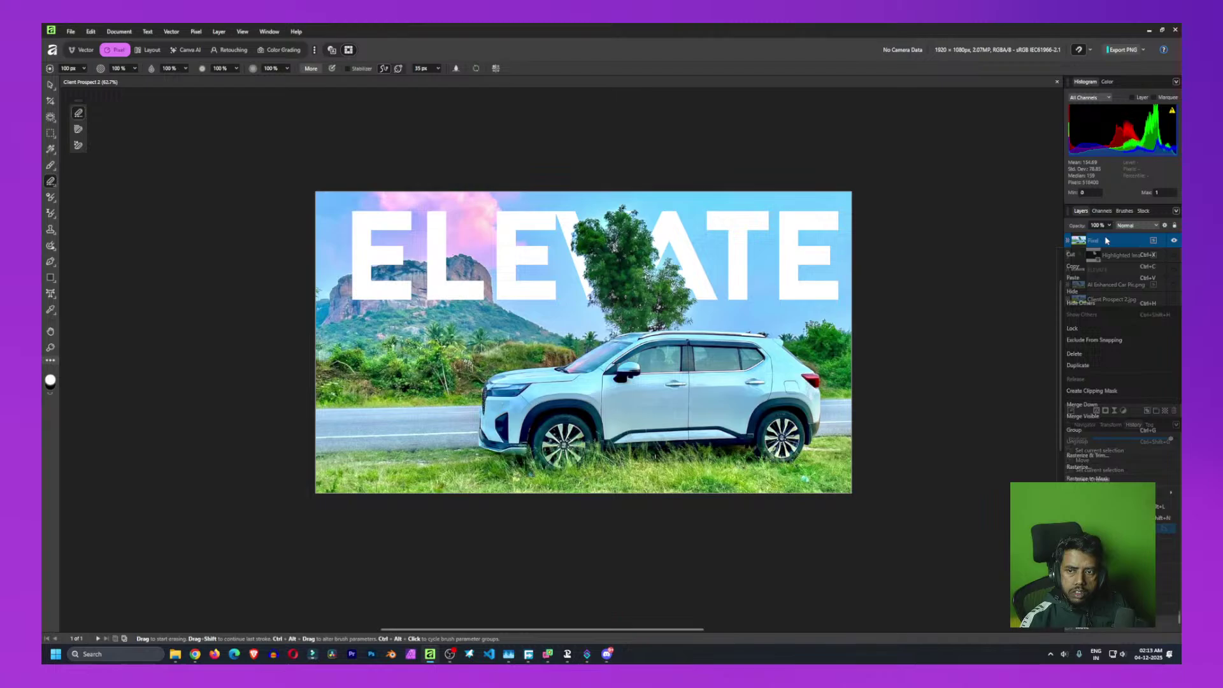
{"action": "left_click", "coordinate": [1096, 368]}
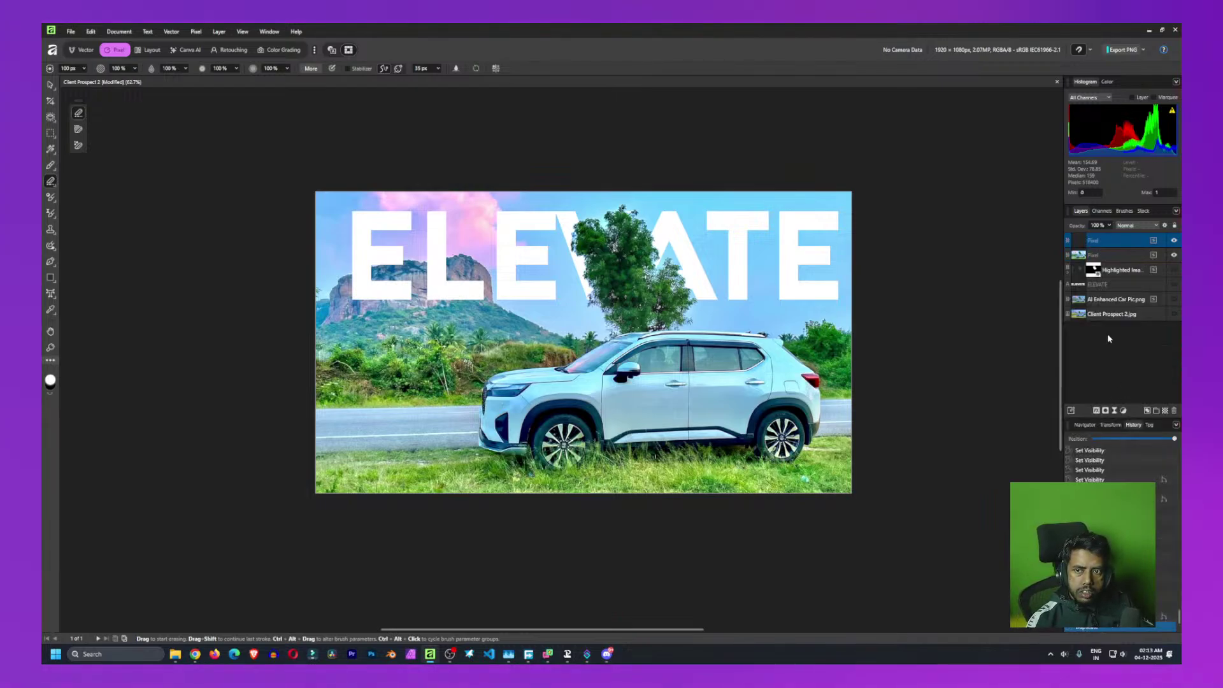
Erase both sides of the tree on the lower Pixel layer with the upper copy hidden, and show the copy again
{"action": "left_click", "coordinate": [1107, 253]}
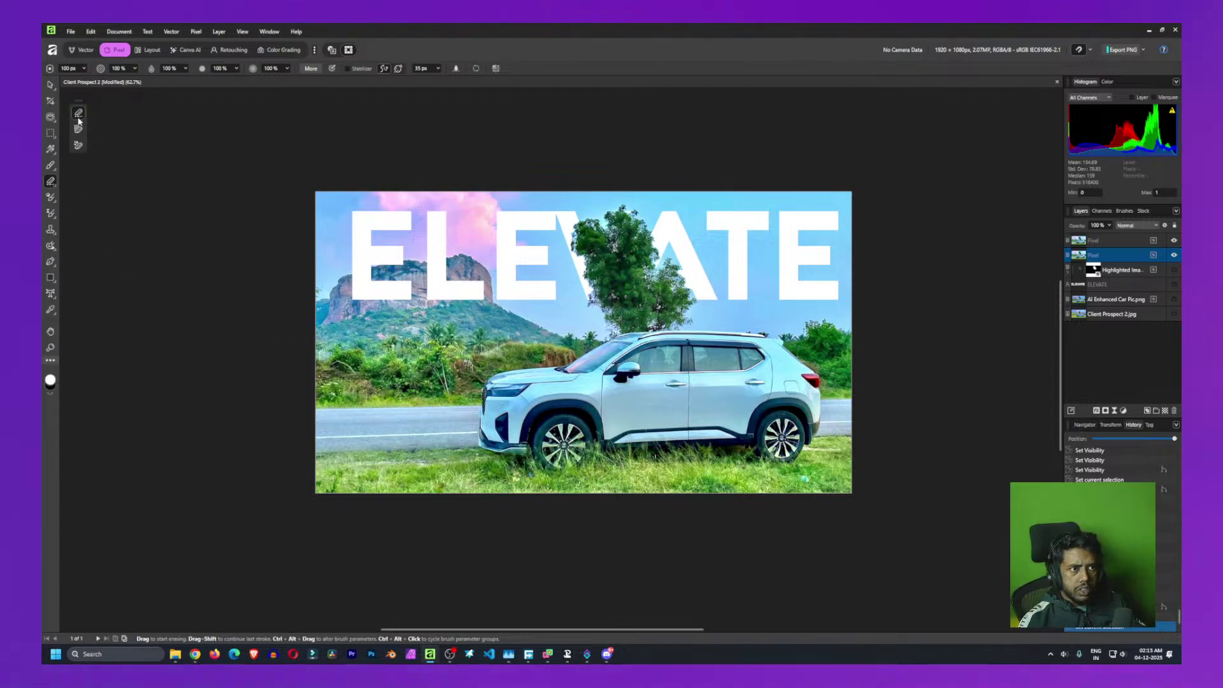
{"action": "mouse_move", "coordinate": [589, 264]}
{"action": "left_mouse_down"}
{"action": "mouse_move", "coordinate": [570, 233]}
{"action": "mouse_move", "coordinate": [593, 267]}
{"action": "mouse_move", "coordinate": [581, 241]}
{"action": "left_mouse_up"}
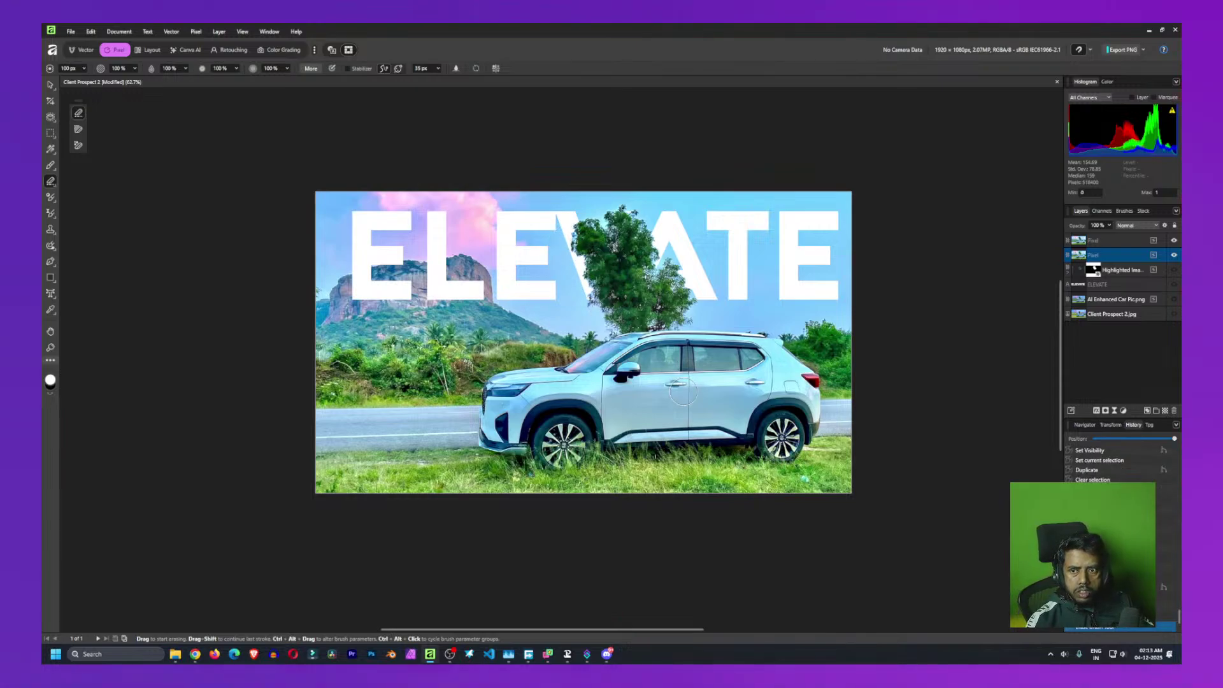
{"action": "left_click", "coordinate": [1177, 242]}
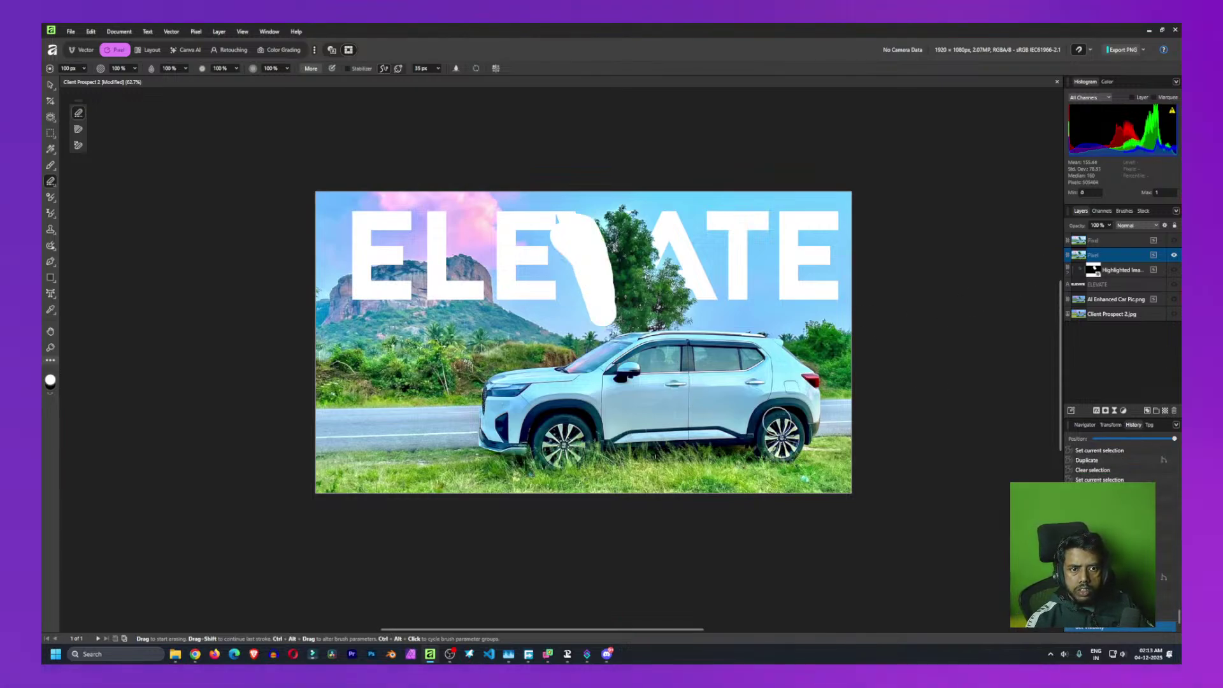
{"action": "mouse_move", "coordinate": [581, 224]}
{"action": "left_mouse_down"}
{"action": "mouse_move", "coordinate": [617, 306]}
{"action": "mouse_move", "coordinate": [613, 328]}
{"action": "left_mouse_up"}
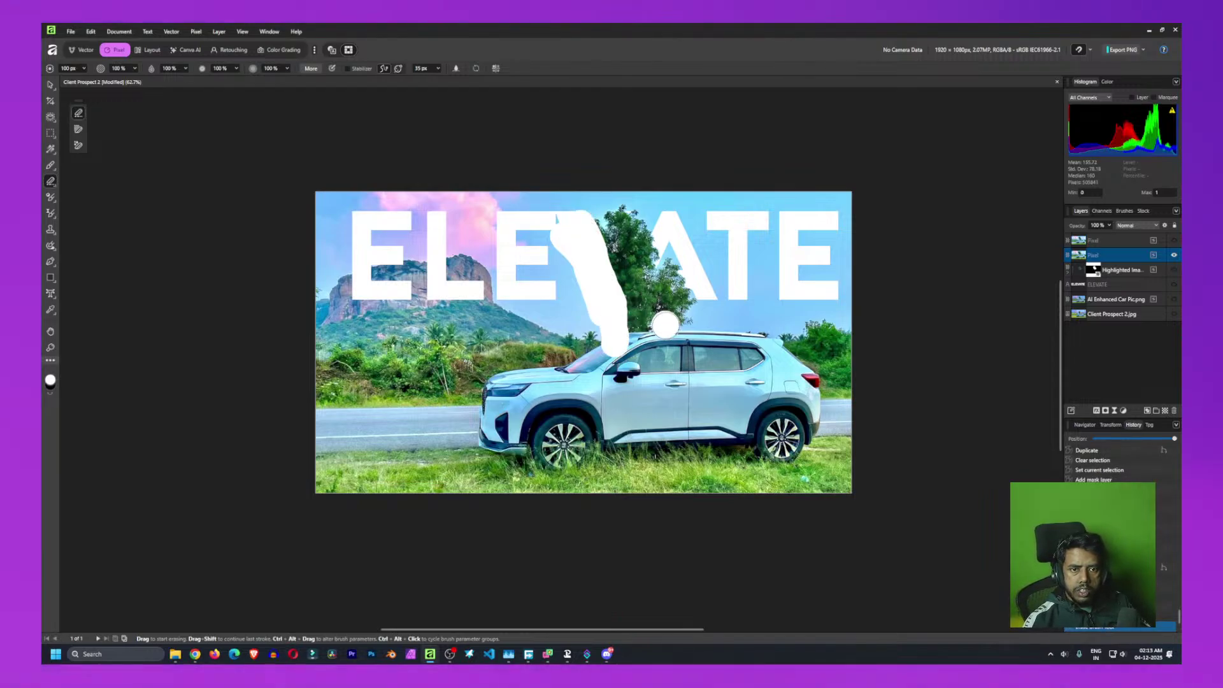
{"action": "mouse_move", "coordinate": [688, 314]}
{"action": "left_mouse_down"}
{"action": "mouse_move", "coordinate": [651, 263]}
{"action": "mouse_move", "coordinate": [652, 234]}
{"action": "mouse_move", "coordinate": [598, 214]}
{"action": "mouse_move", "coordinate": [602, 274]}
{"action": "mouse_move", "coordinate": [619, 299]}
{"action": "left_mouse_up"}
{"action": "mouse_move", "coordinate": [687, 278]}
{"action": "left_mouse_down"}
{"action": "mouse_move", "coordinate": [672, 325]}
{"action": "mouse_move", "coordinate": [694, 317]}
{"action": "left_mouse_up"}
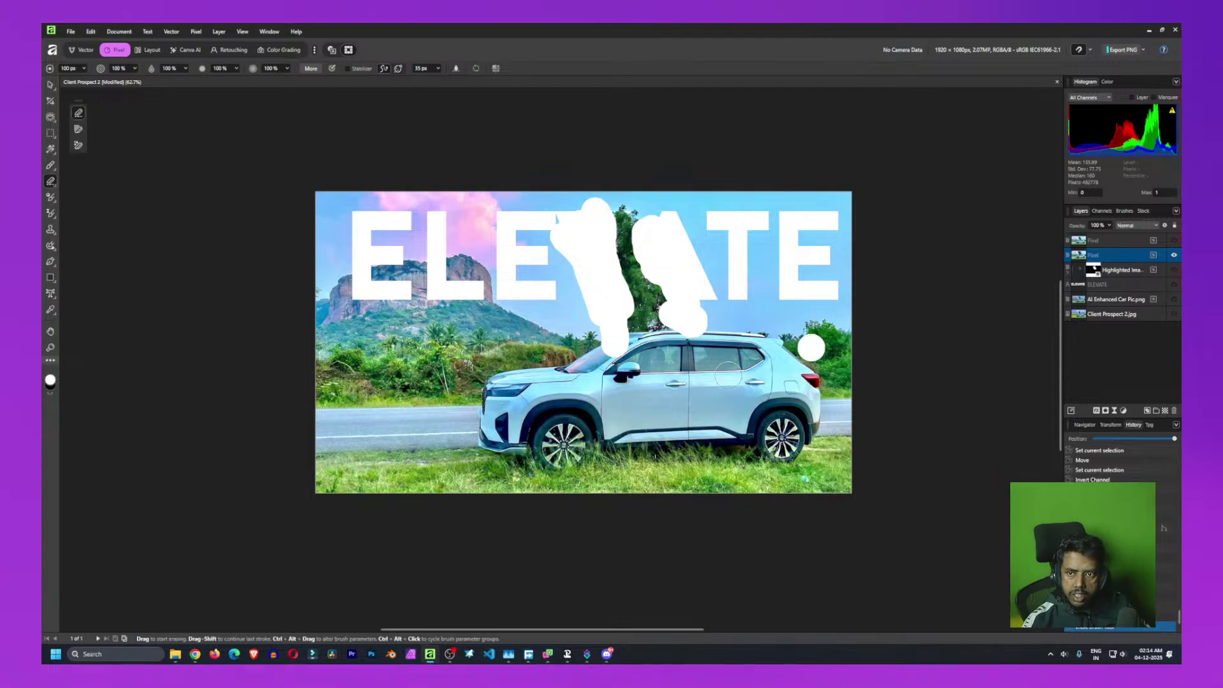
{"action": "left_click", "coordinate": [1174, 246]}
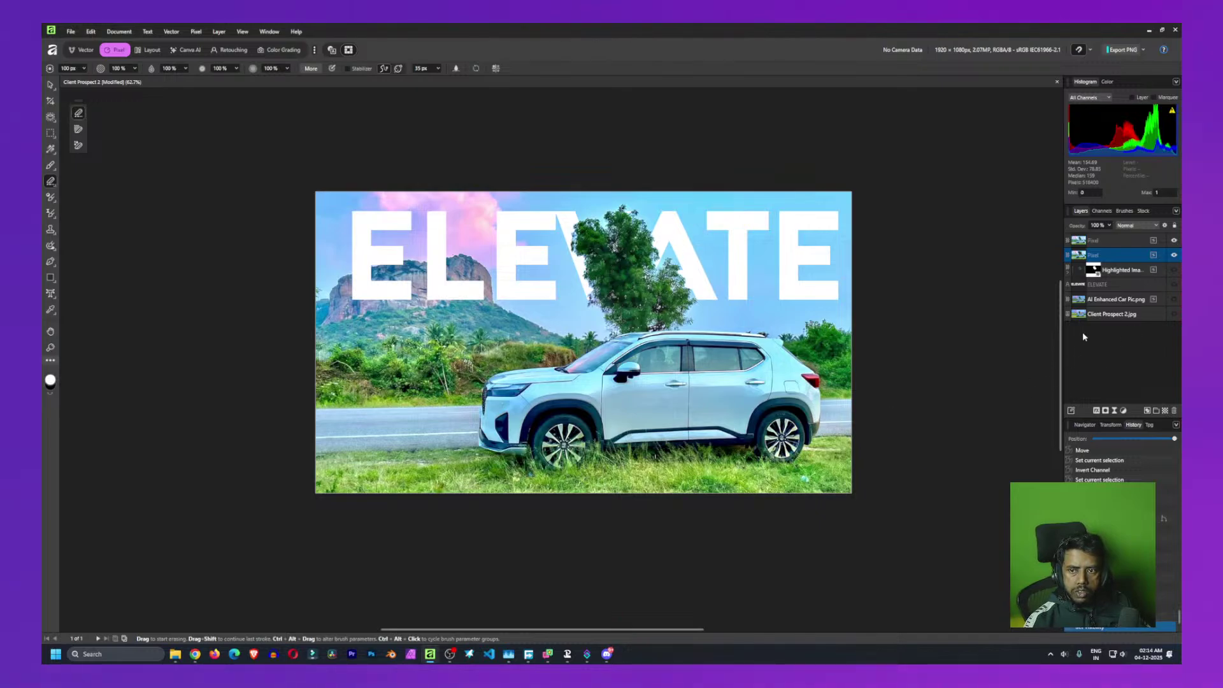
Duplicate the ELEVATE text layer and move the copy to the top of the layer stack
{"action": "right_click", "coordinate": [1105, 285]}
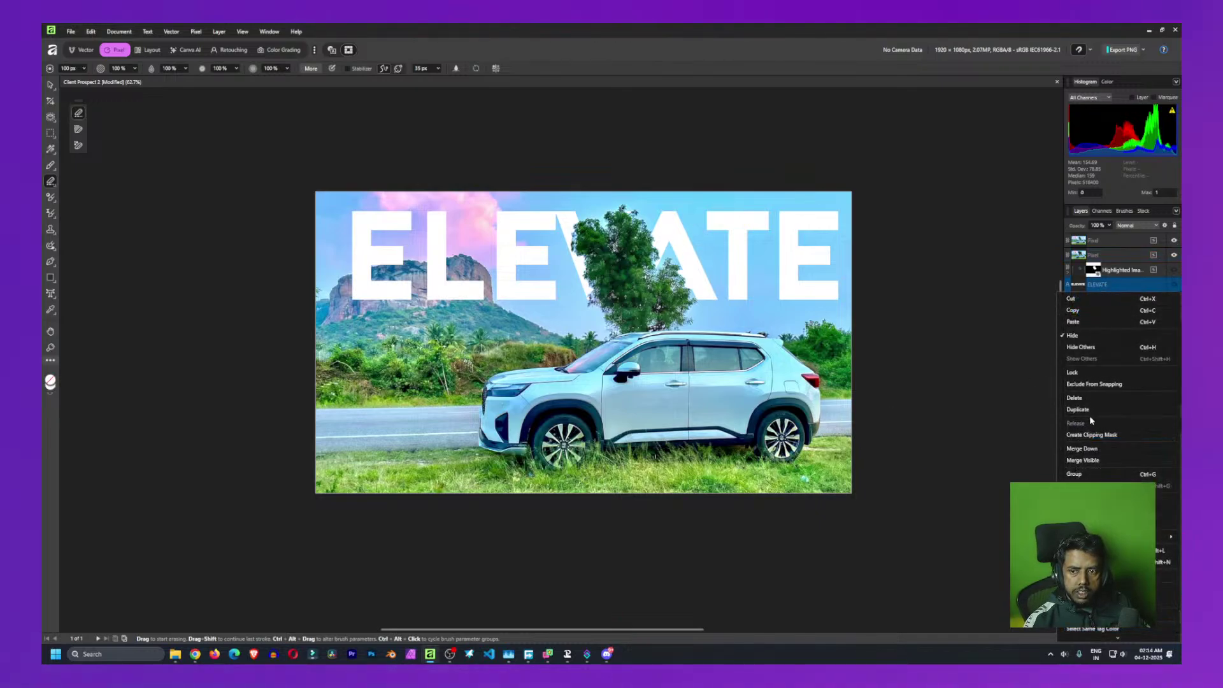
{"action": "left_click", "coordinate": [1084, 412]}
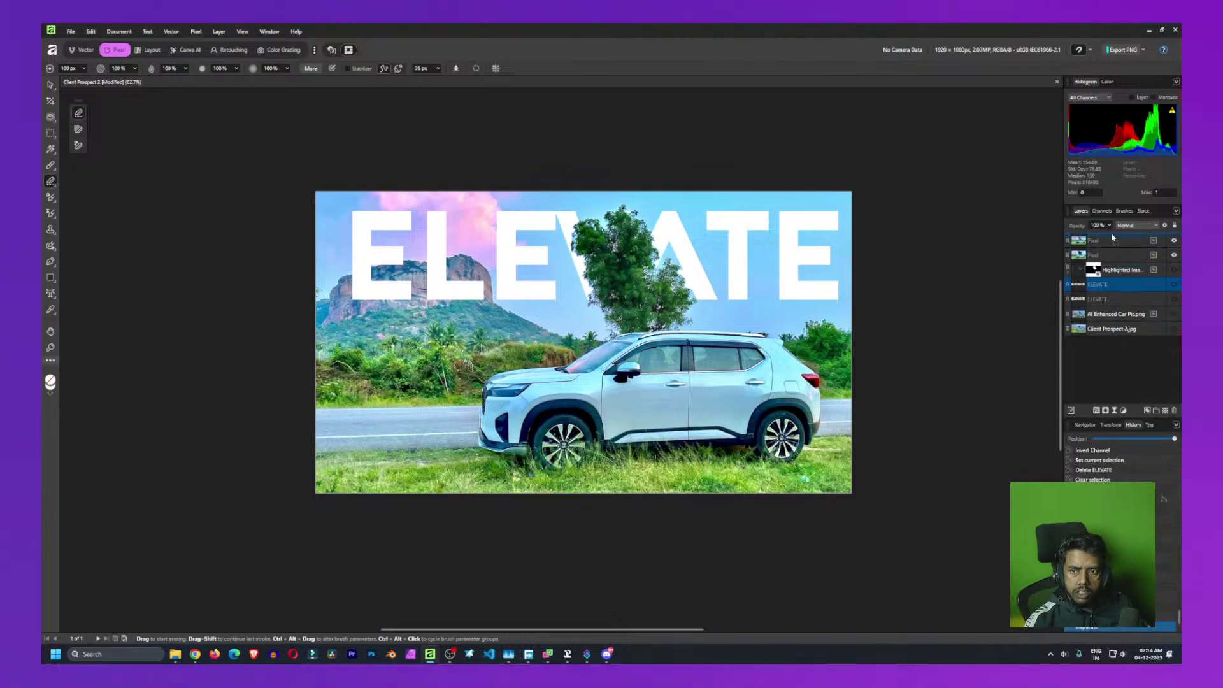
{"action": "key", "text": "ctrl+shift+bracketright"}
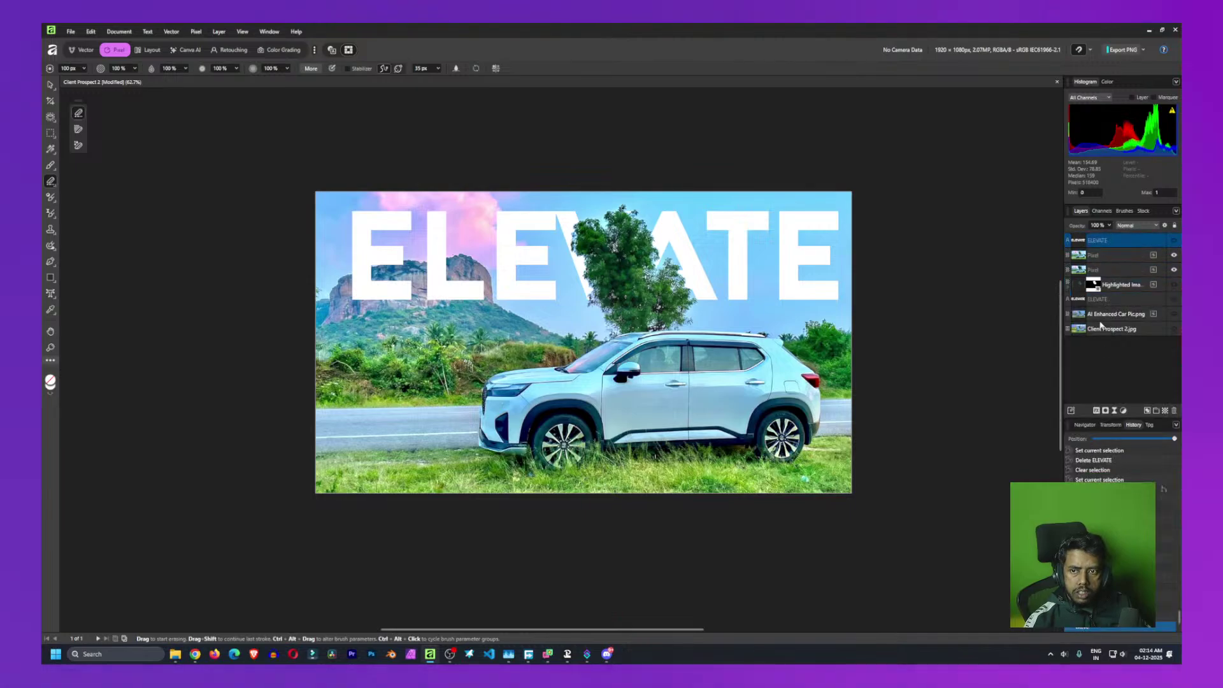
Turn the upper Pixel layer into a clipping mask on the erased Pixel layer below it
{"action": "left_click", "coordinate": [1096, 258]}
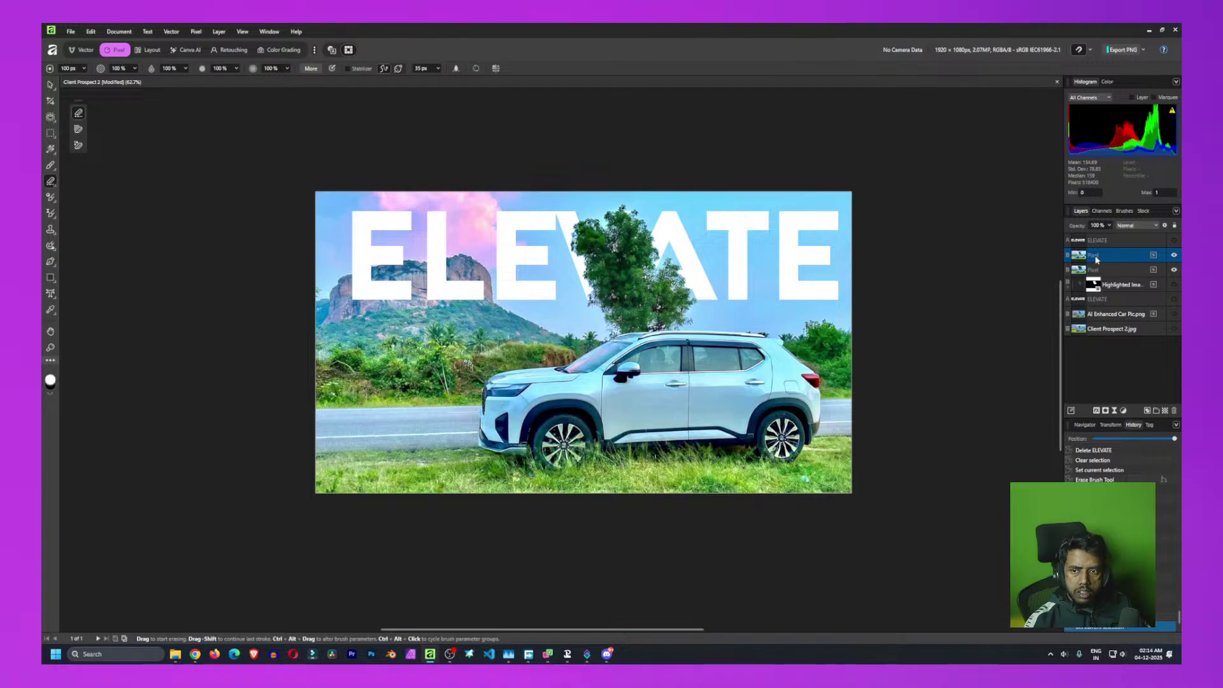
{"action": "right_click", "coordinate": [1096, 259]}
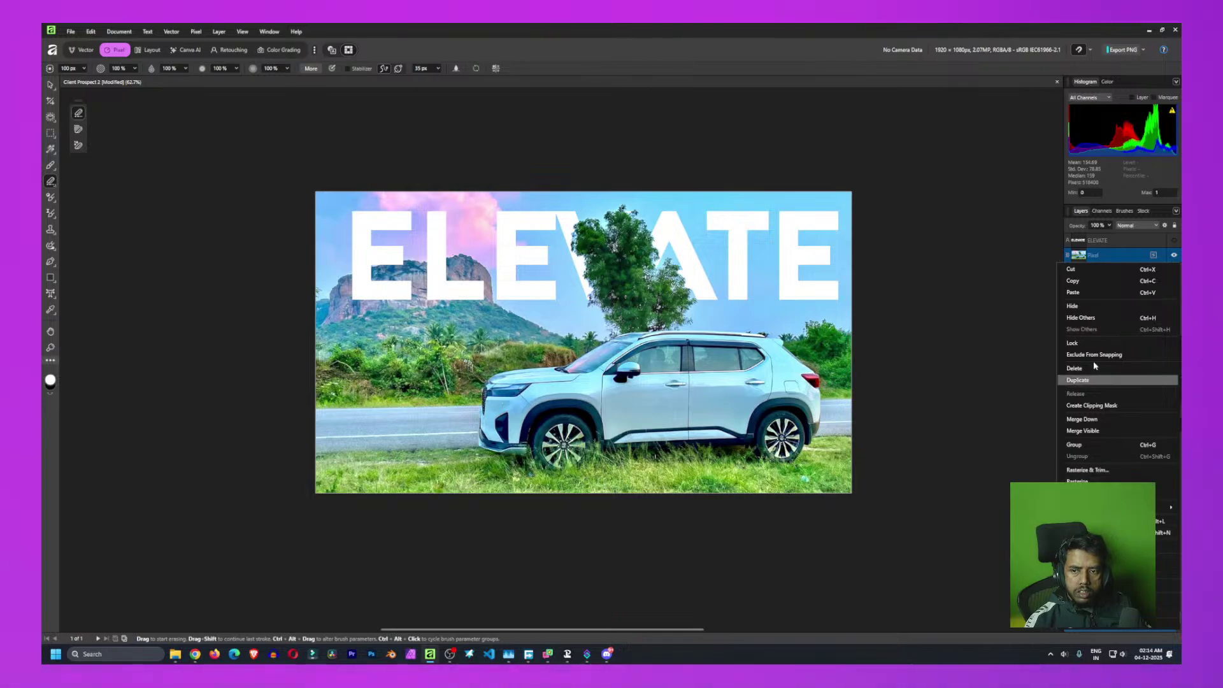
{"action": "left_click", "coordinate": [1103, 406]}
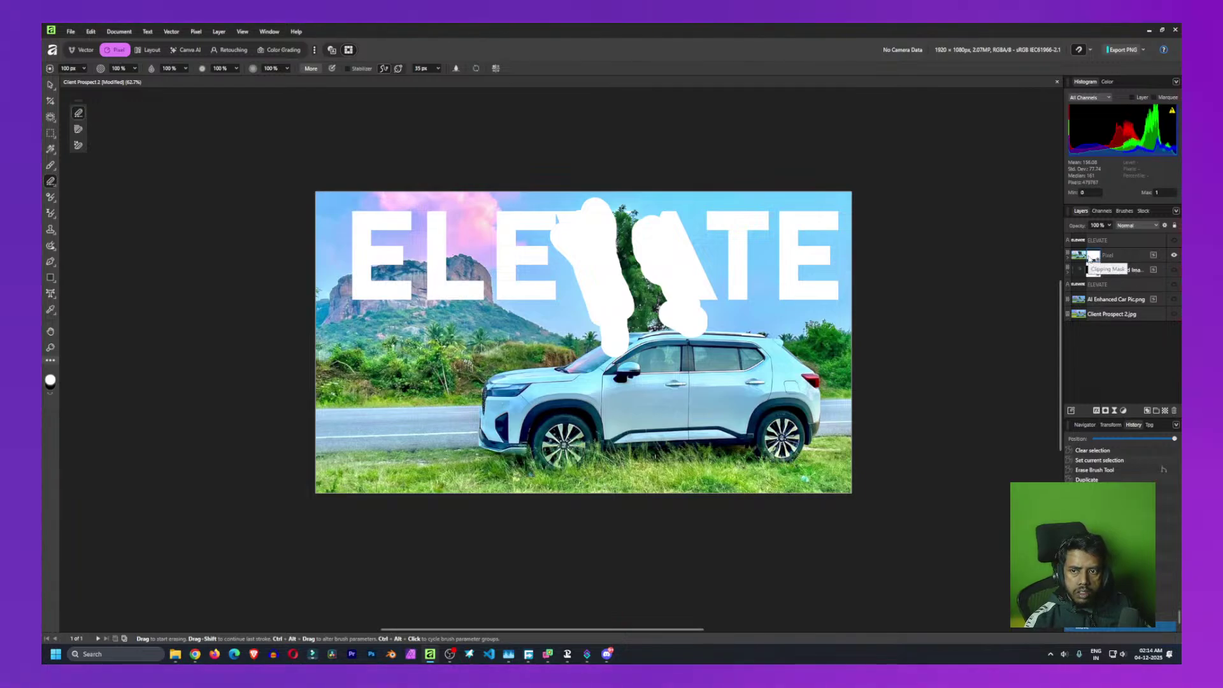
{"action": "right_click", "coordinate": [1090, 258]}
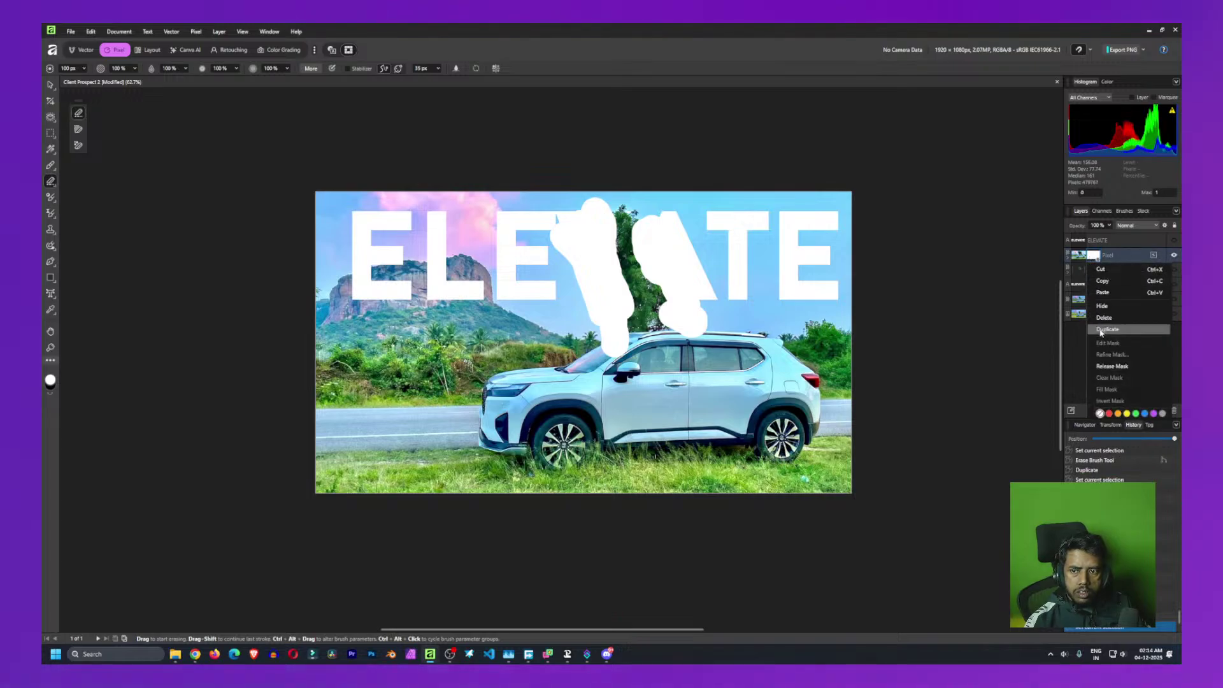
{"action": "left_click", "coordinate": [1080, 369]}
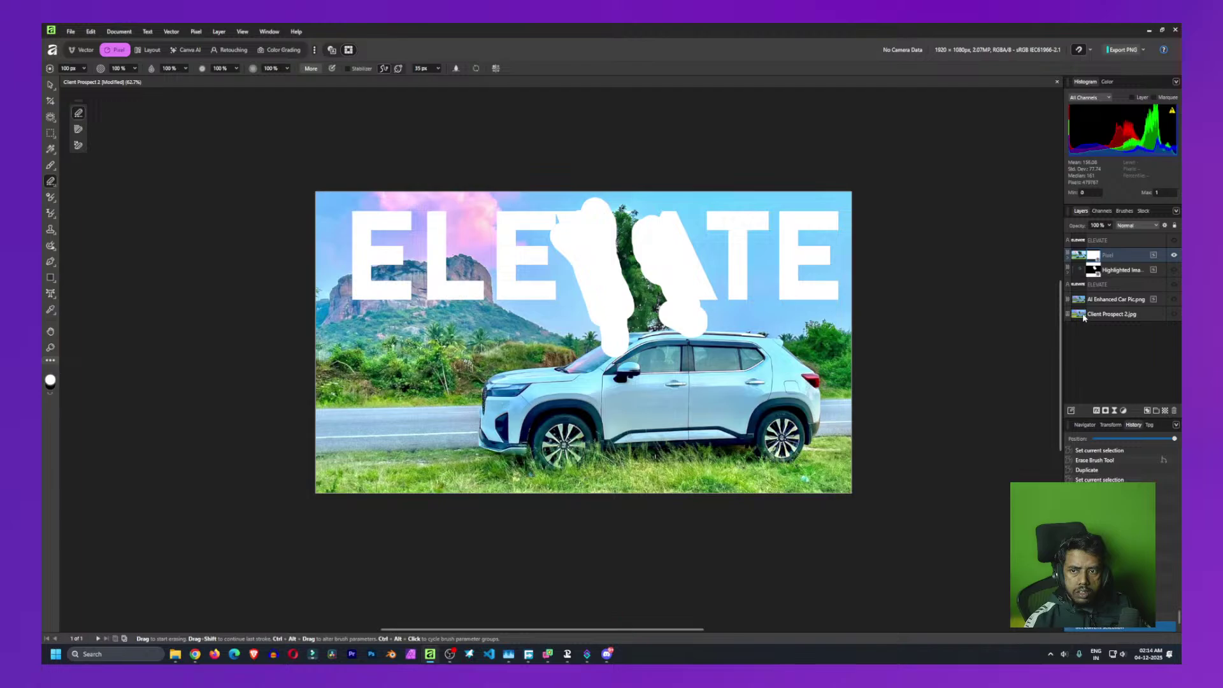
{"action": "right_click", "coordinate": [1097, 256]}
{"action": "left_click", "coordinate": [1076, 354]}
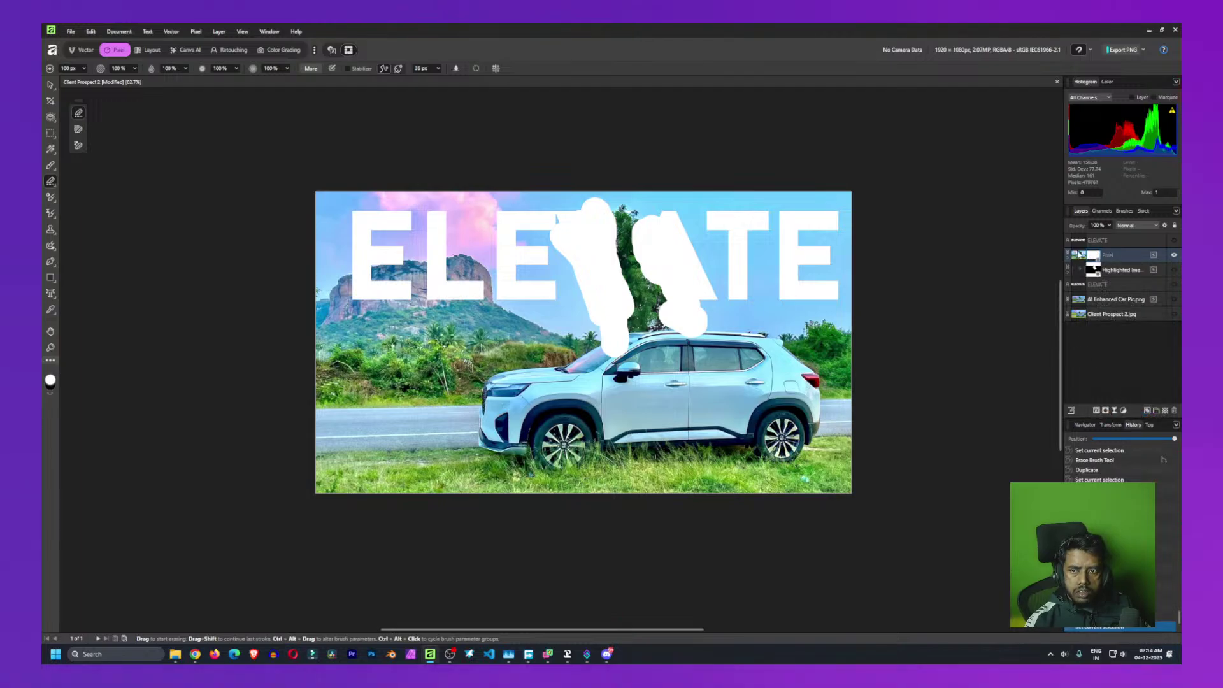
Try to mask the upper Pixel layer with the hidden ELEVATE text copy, undoing each attempt
{"action": "left_click_drag", "start_coordinate": [1079, 241], "coordinate": [1093, 255]}
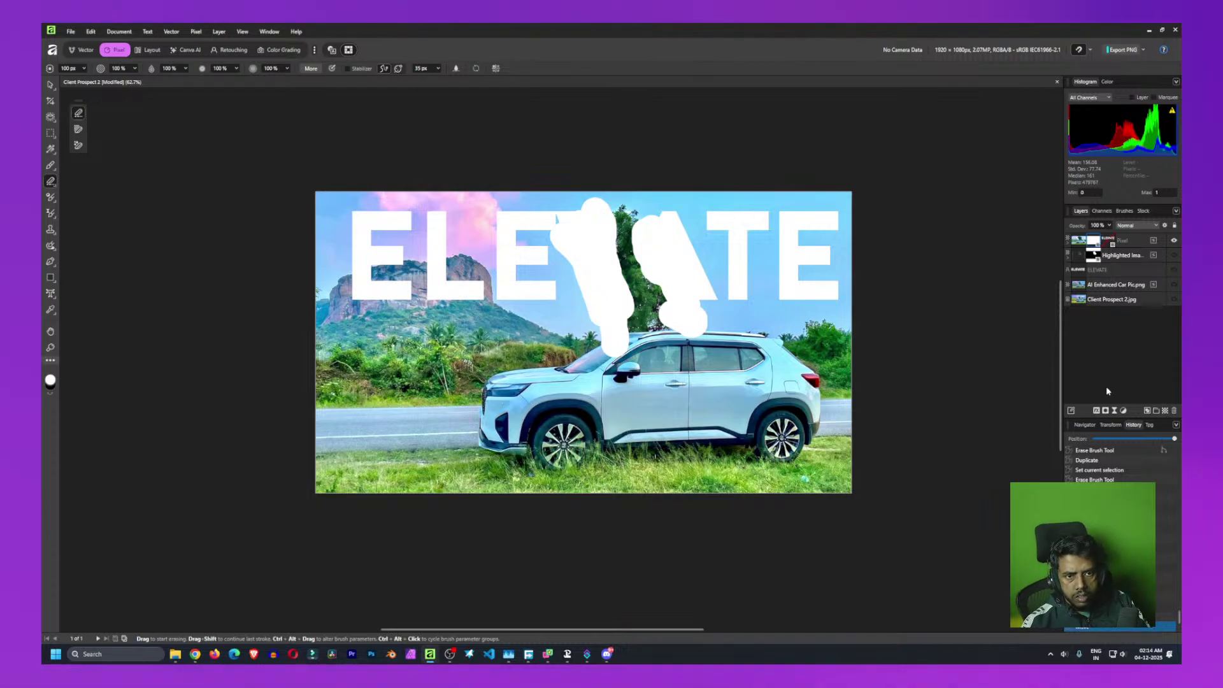
{"action": "key", "text": "ctrl+z"}
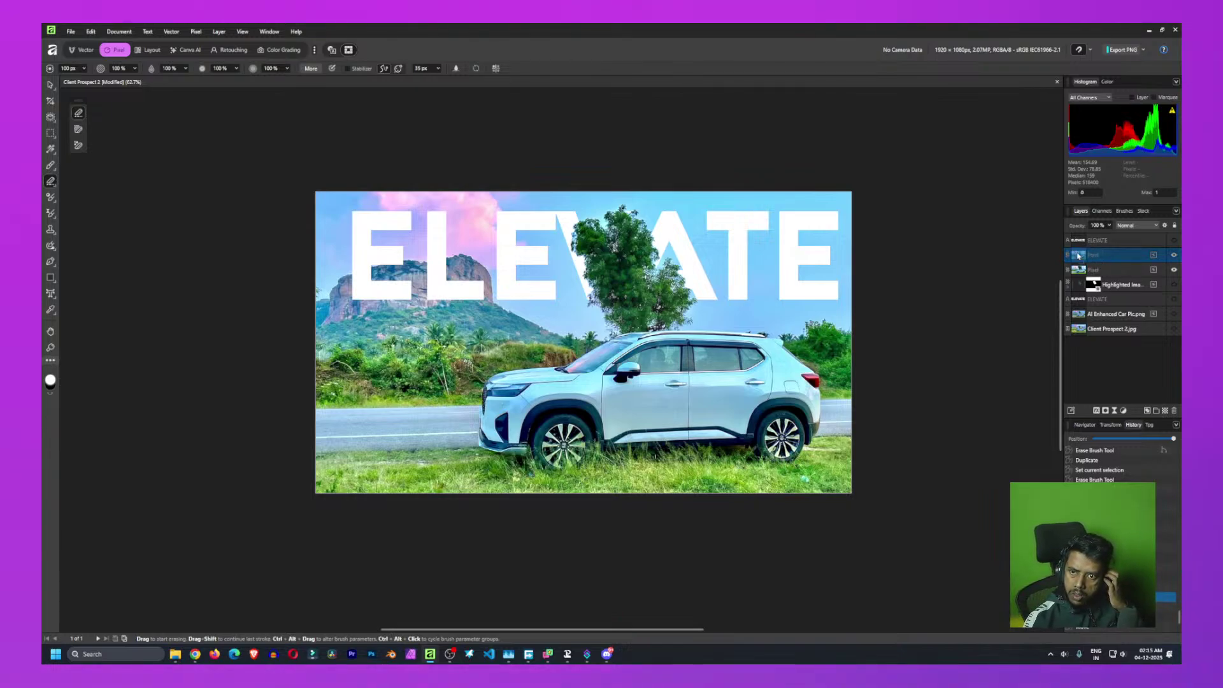
{"action": "left_click_drag", "start_coordinate": [1078, 255], "coordinate": [1080, 255]}
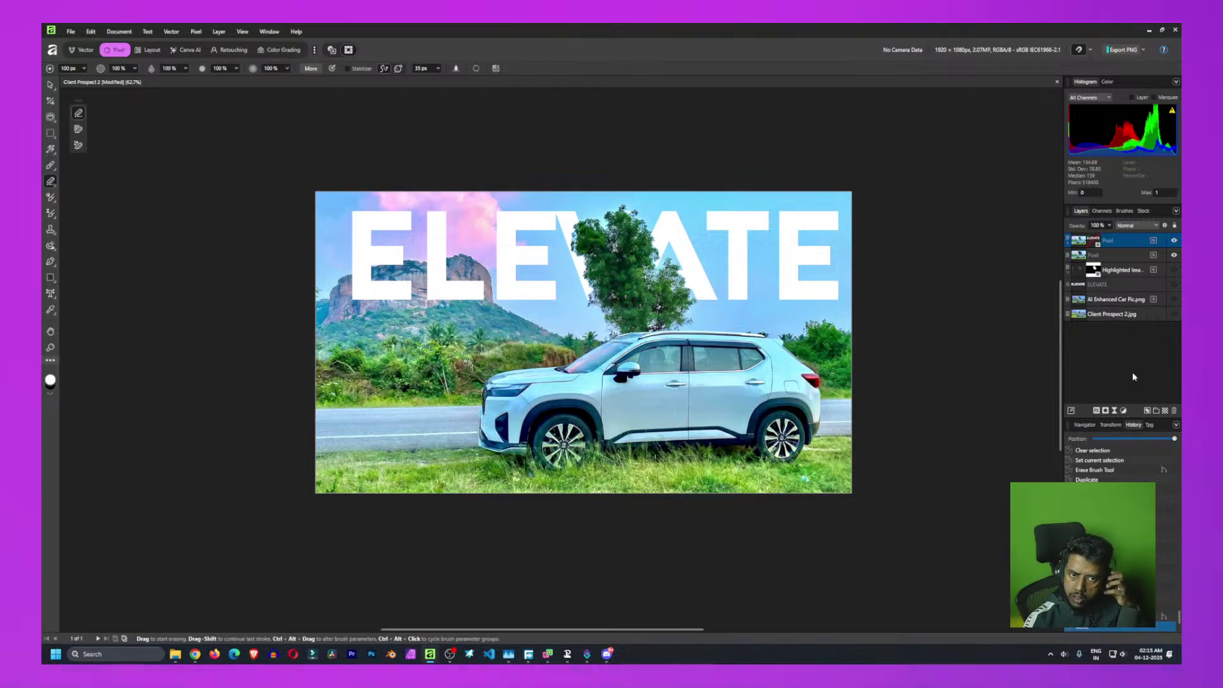
{"action": "key", "text": "ctrl+z"}
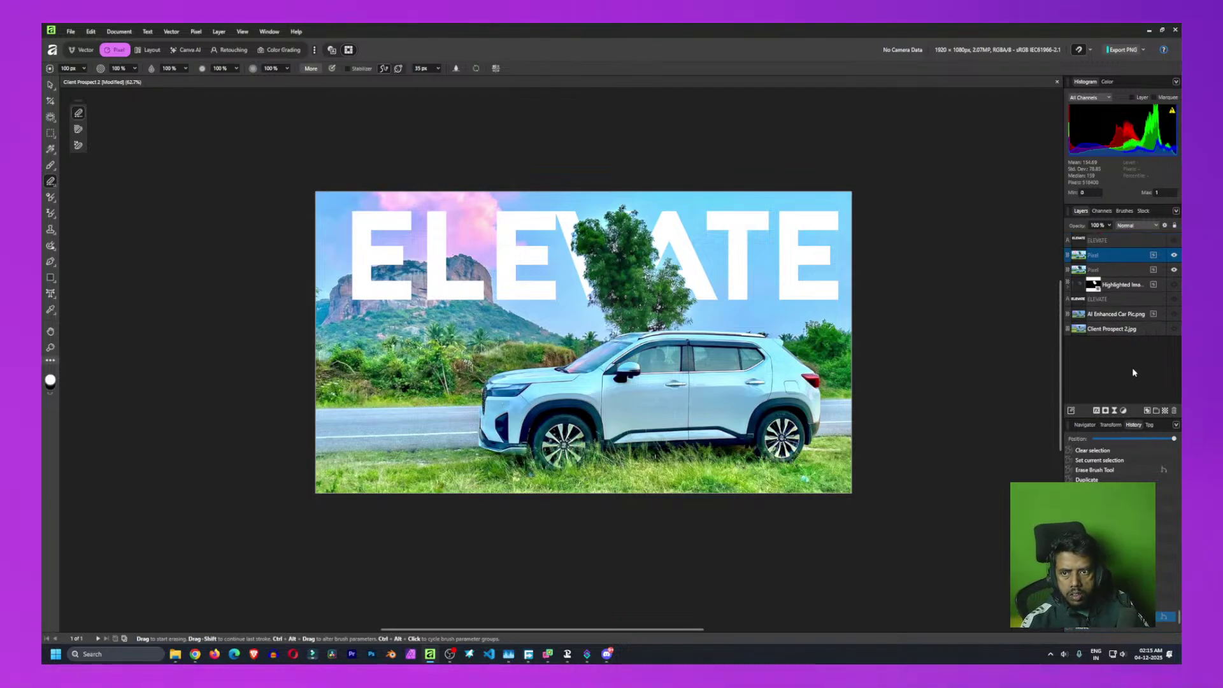
{"action": "key", "text": "ctrl+z"}
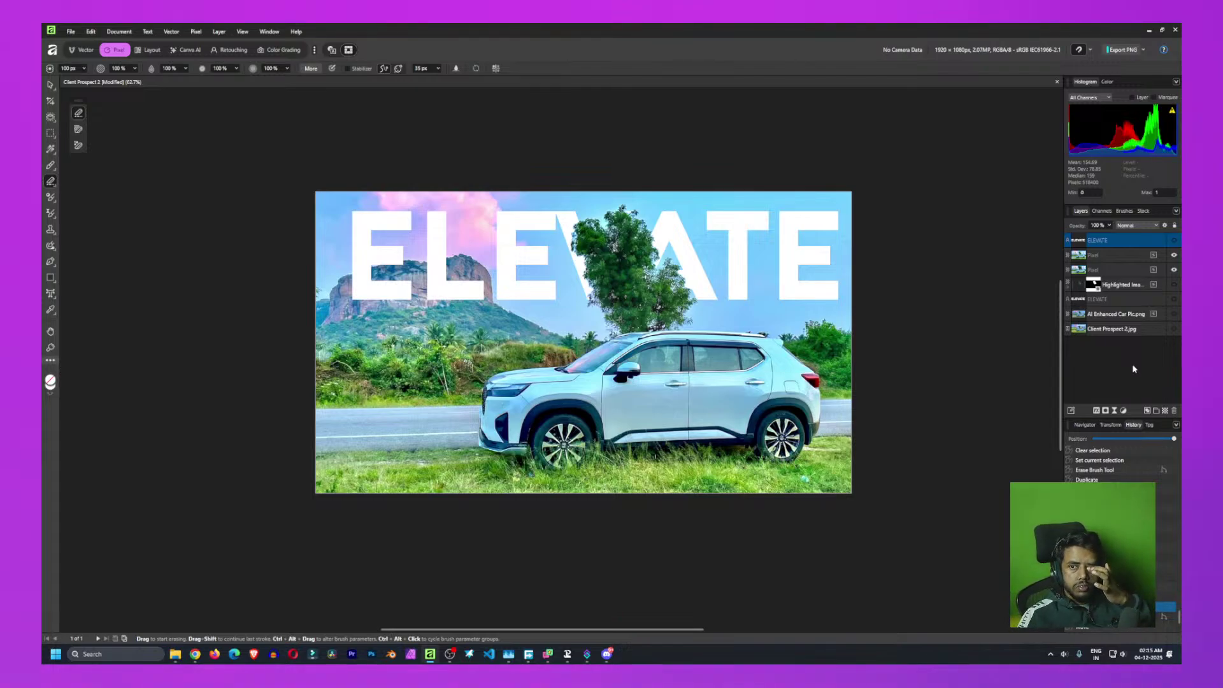
Show the ELEVATE text copy at the top of the stack and apply it as a clipping mask on the upper Pixel layer
{"action": "key", "text": "Delete"}
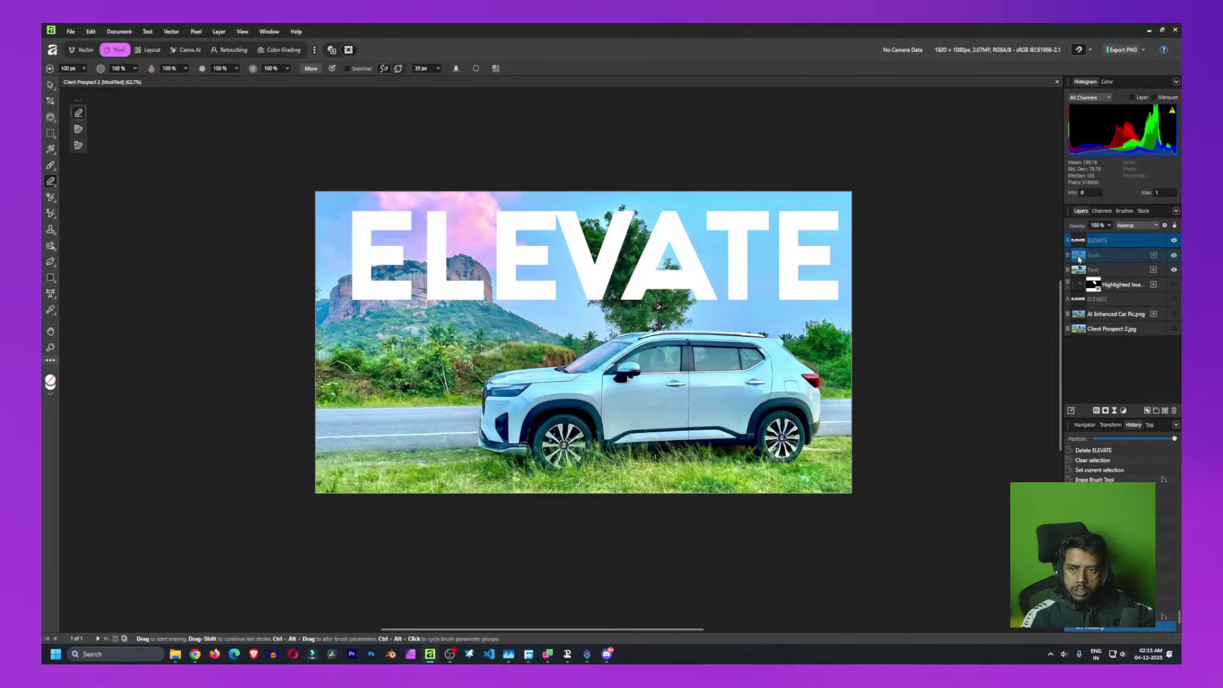
{"action": "left_click_drag", "start_coordinate": [1079, 258], "coordinate": [1083, 268]}
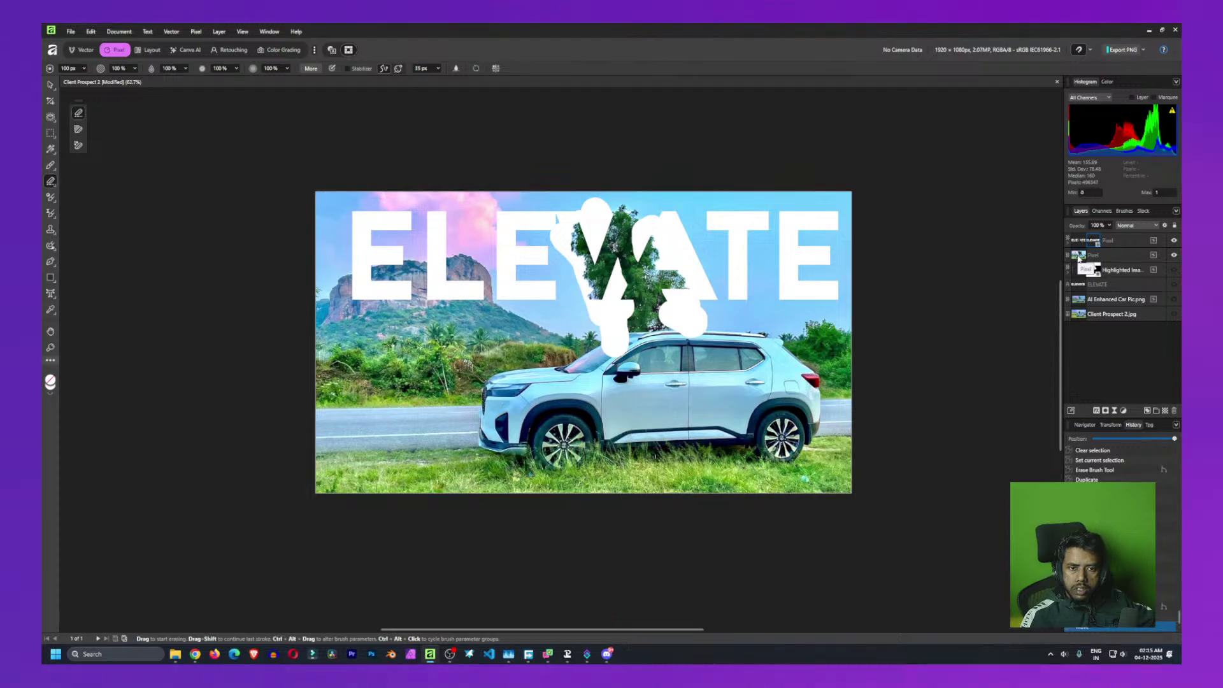
{"action": "left_click_drag", "start_coordinate": [1080, 258], "coordinate": [1096, 262]}
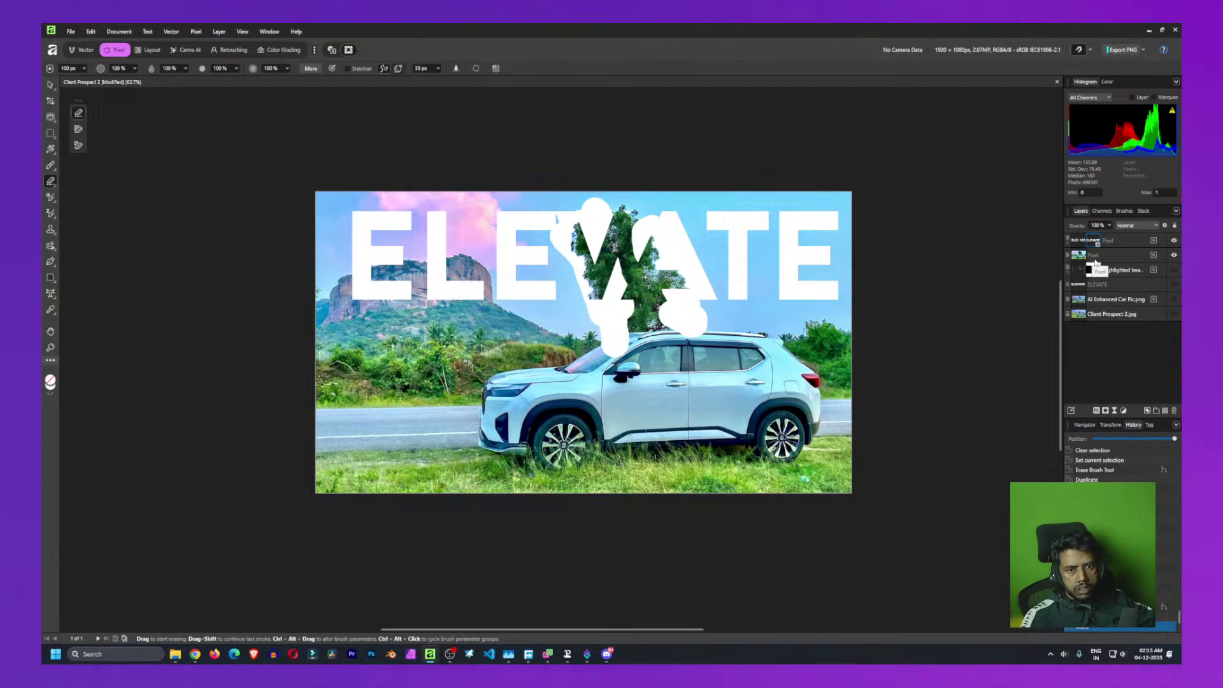
{"action": "left_click_drag", "start_coordinate": [1096, 262], "coordinate": [1094, 267]}
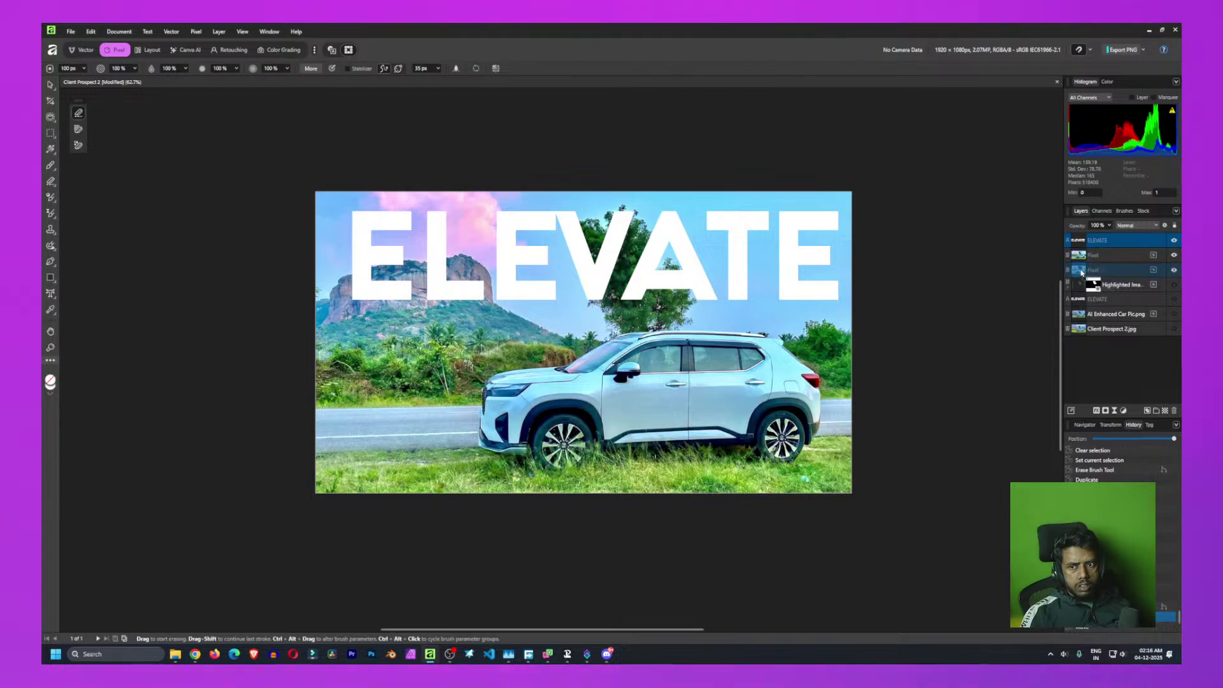
{"action": "left_click_drag", "start_coordinate": [1084, 270], "coordinate": [1074, 259]}
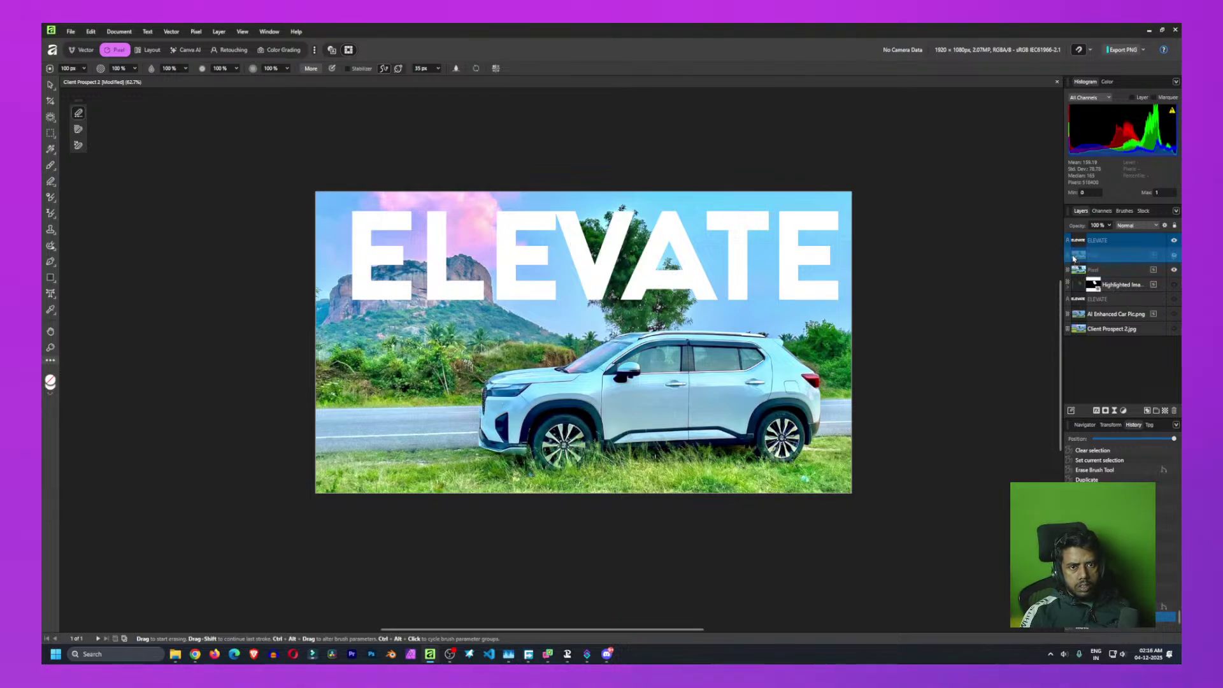
{"action": "key", "text": "Delete"}
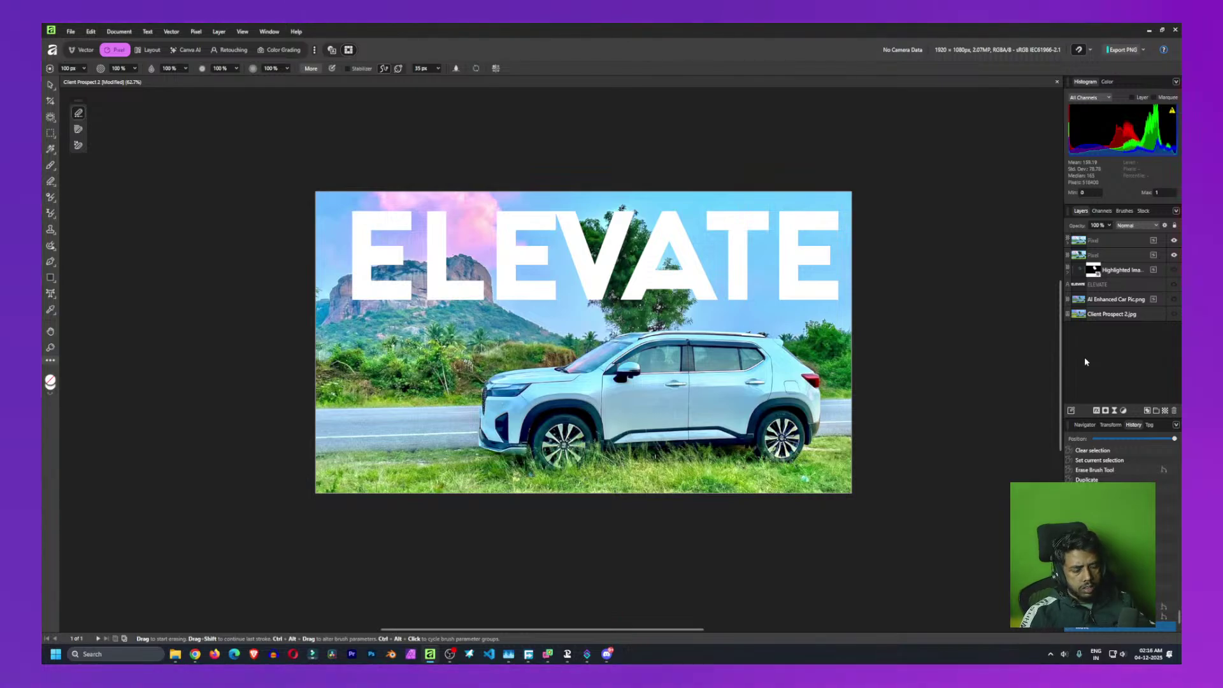
{"action": "key", "text": "ctrl+z"}
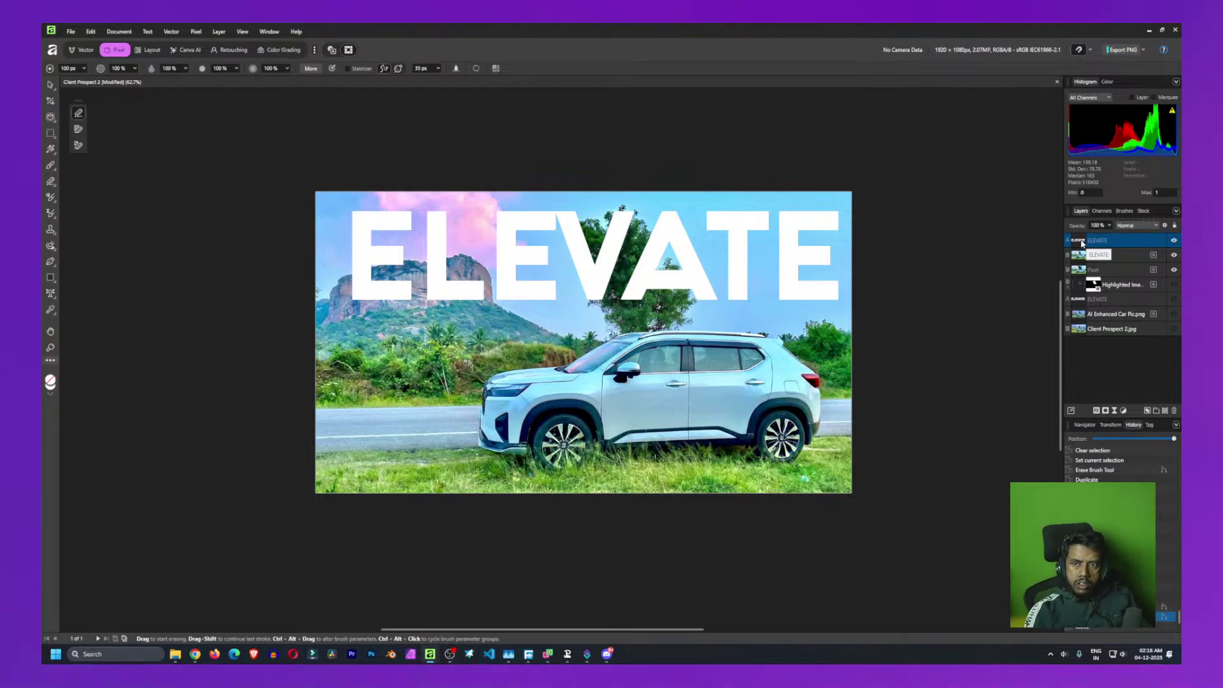
{"action": "key", "text": "ctrl+z"}
{"action": "key", "text": "ctrl+e"}
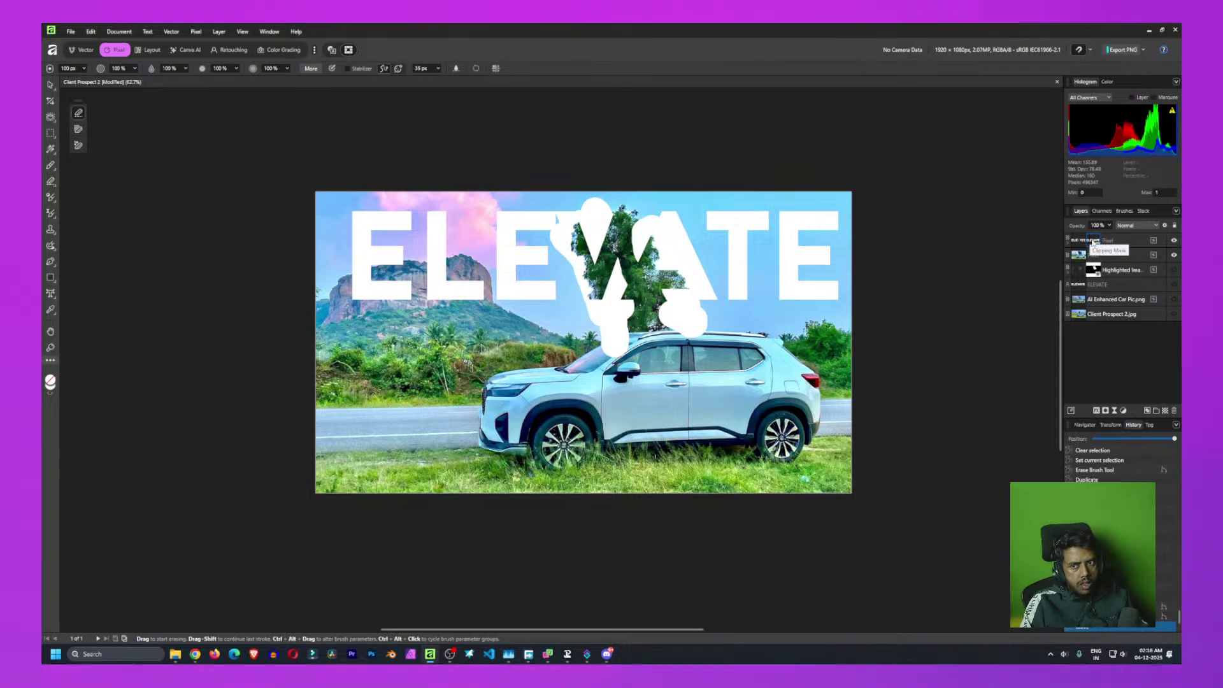
Delete the ELEVATE clipping mask from the upper Pixel layer and clear the layer selection
{"action": "right_click", "coordinate": [1093, 242]}
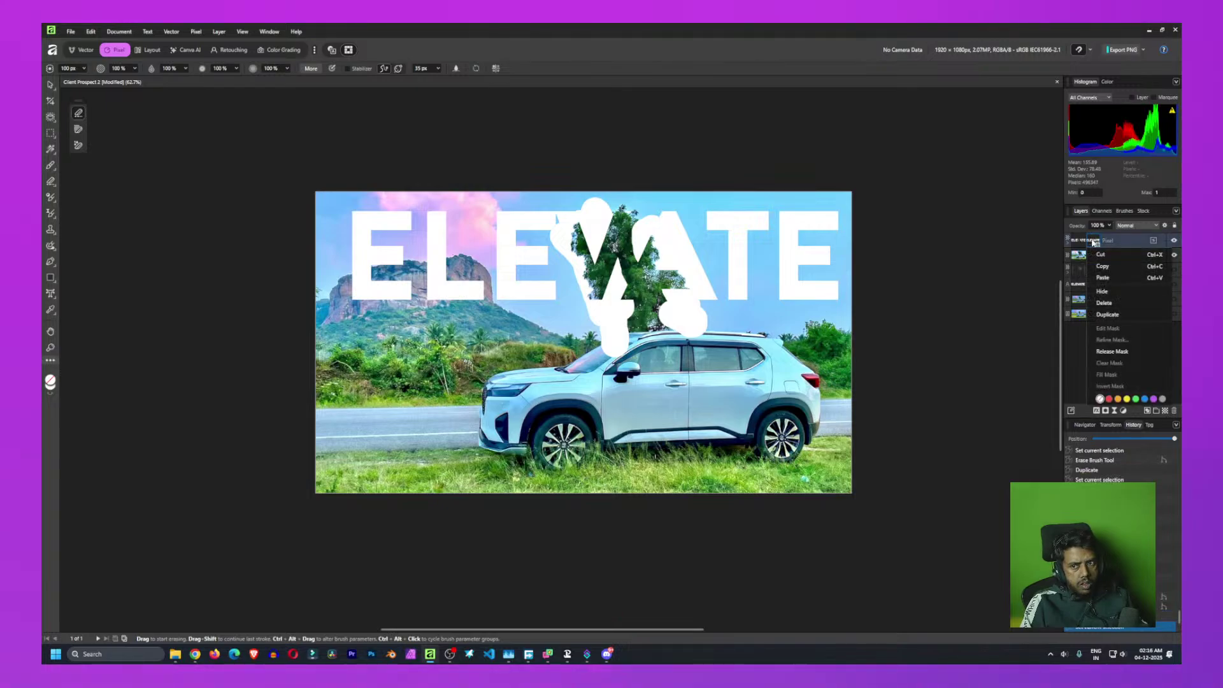
{"action": "left_click", "coordinate": [1104, 302]}
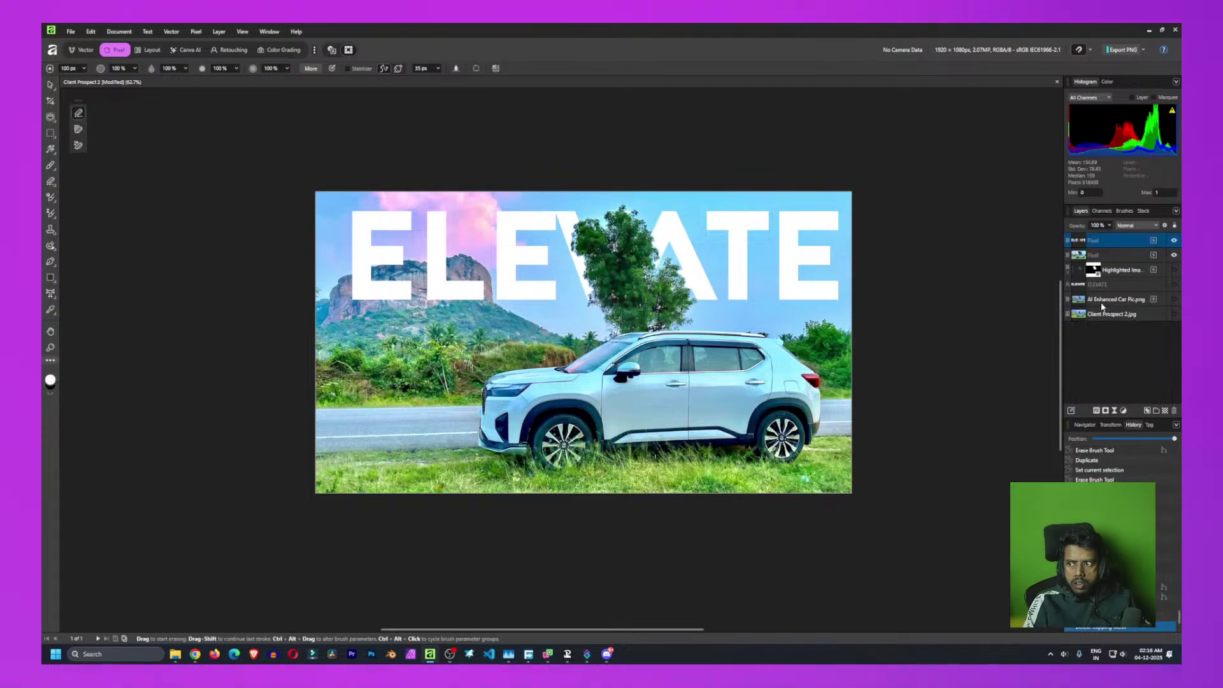
{"action": "left_click", "coordinate": [1107, 362]}
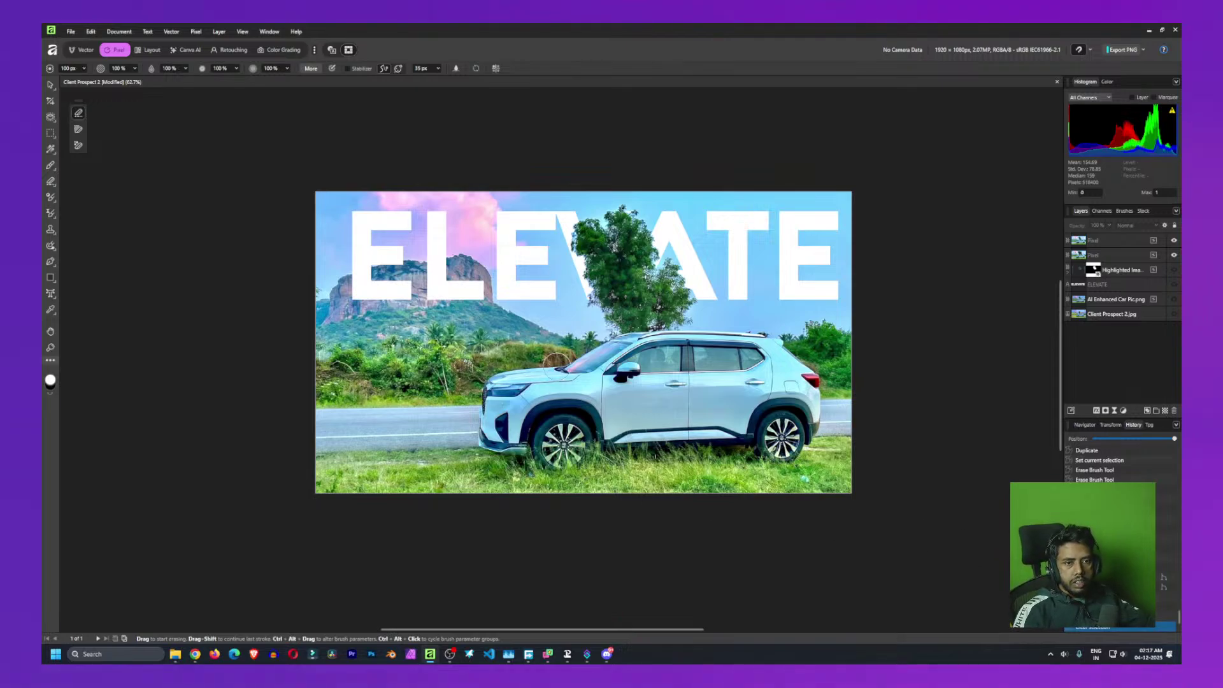
Toggle the visibility of the Pixel, Client Prospect 2.jpg and AI Enhanced Car Pic.png layers to compare them, ending with every layer shown
{"action": "left_click", "coordinate": [1174, 314]}
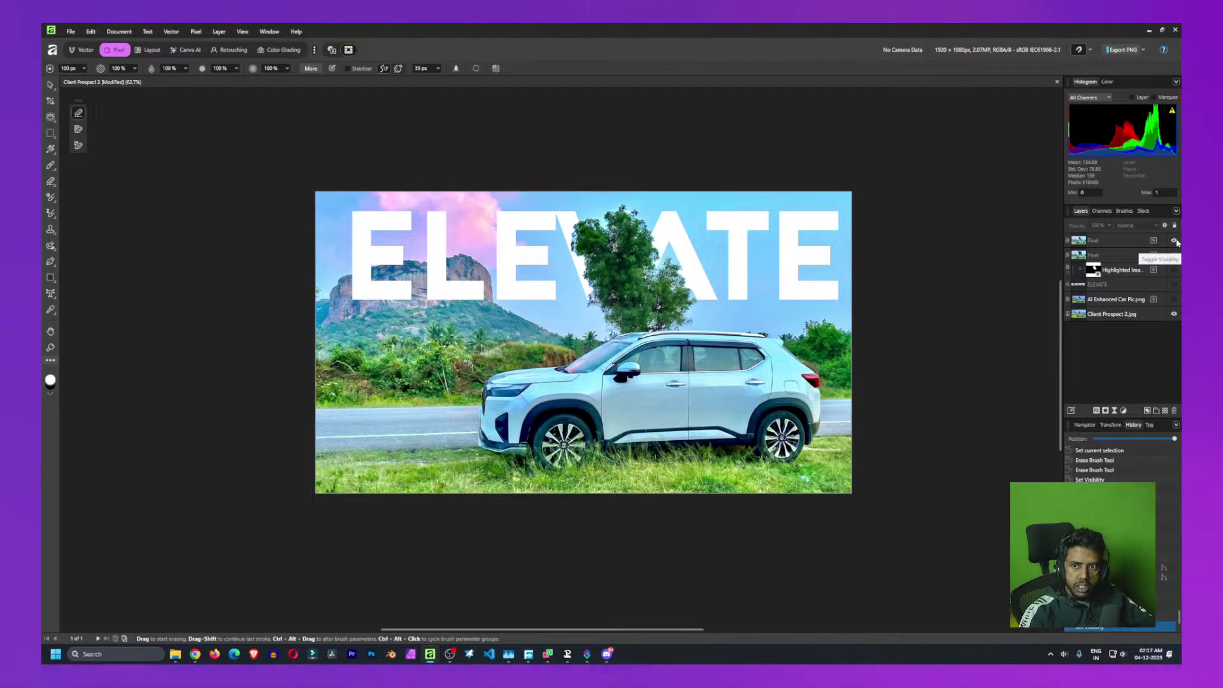
{"action": "left_click", "coordinate": [1175, 241]}
{"action": "left_click", "coordinate": [1175, 242]}
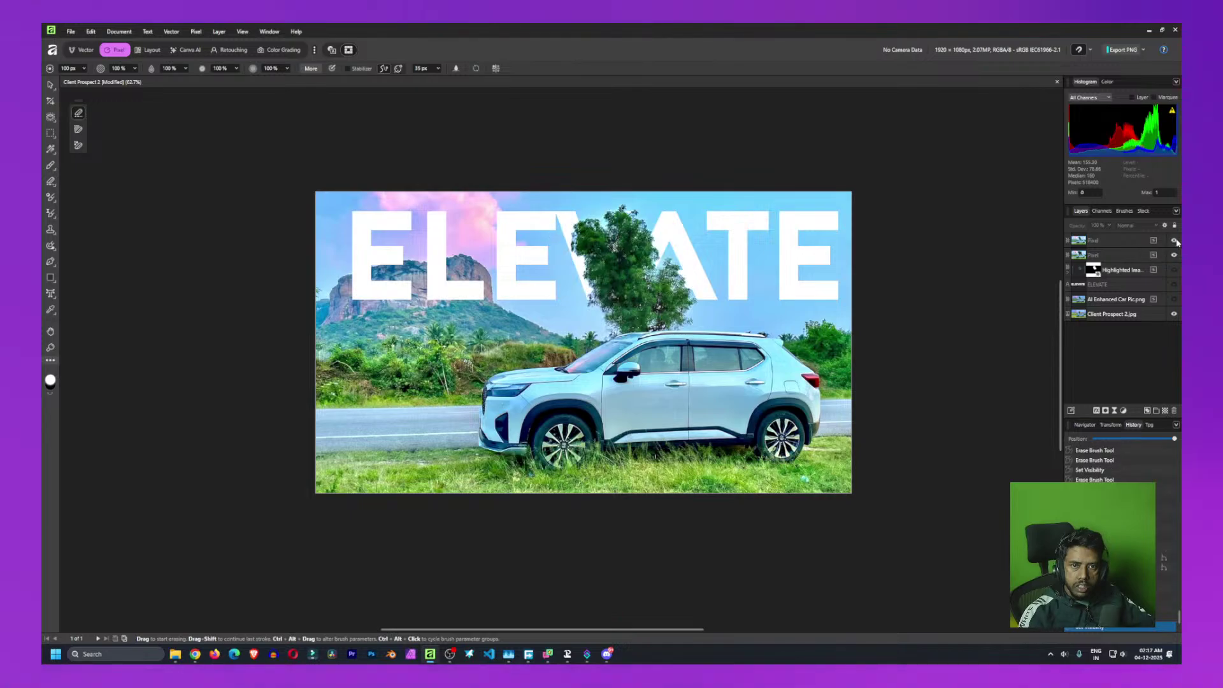
{"action": "left_click", "coordinate": [1176, 241]}
{"action": "left_click", "coordinate": [1175, 242]}
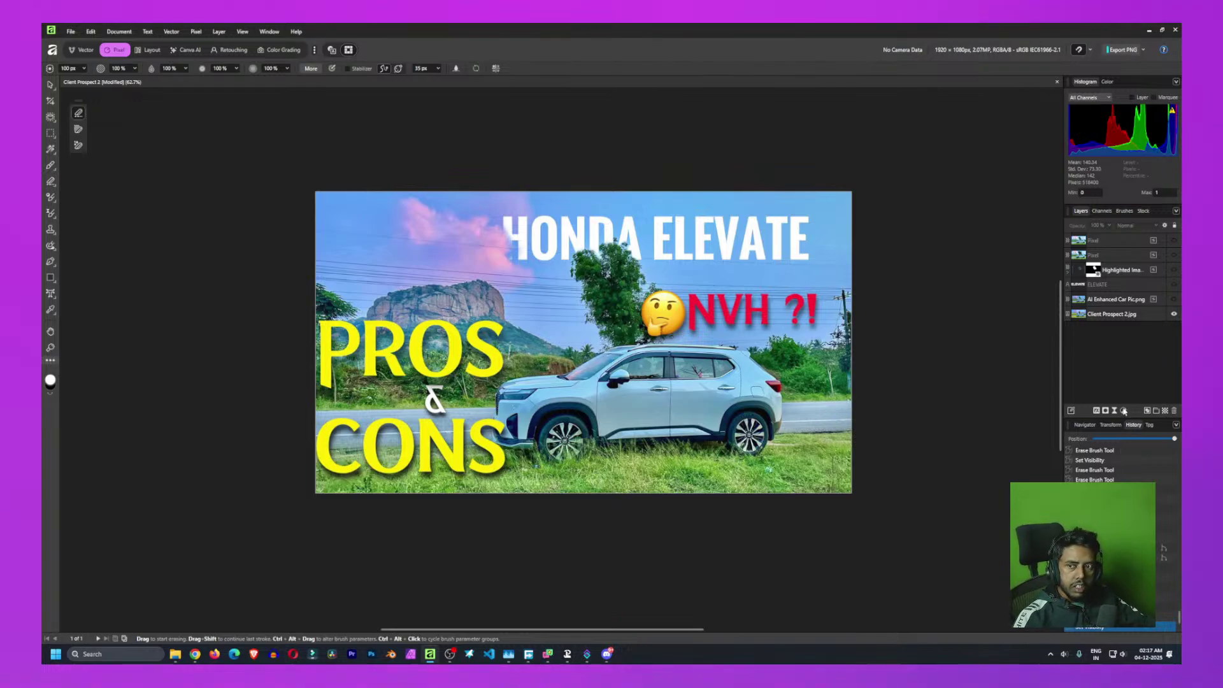
{"action": "left_click", "coordinate": [1174, 313]}
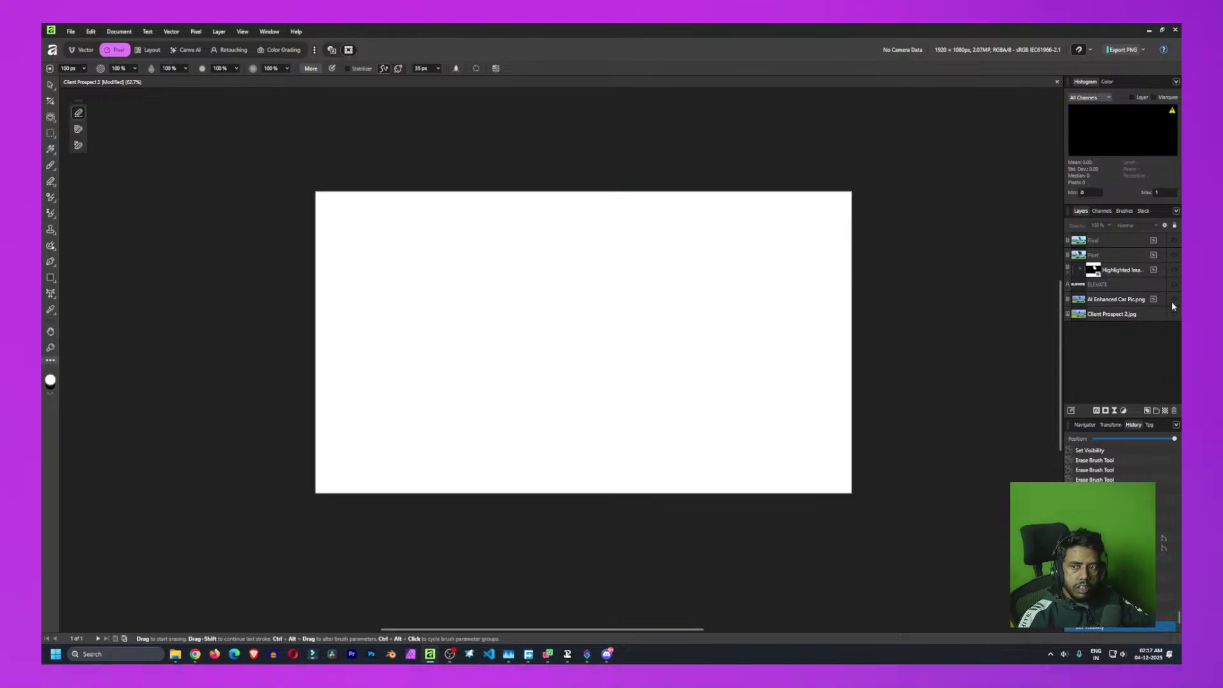
{"action": "left_click", "coordinate": [1173, 298]}
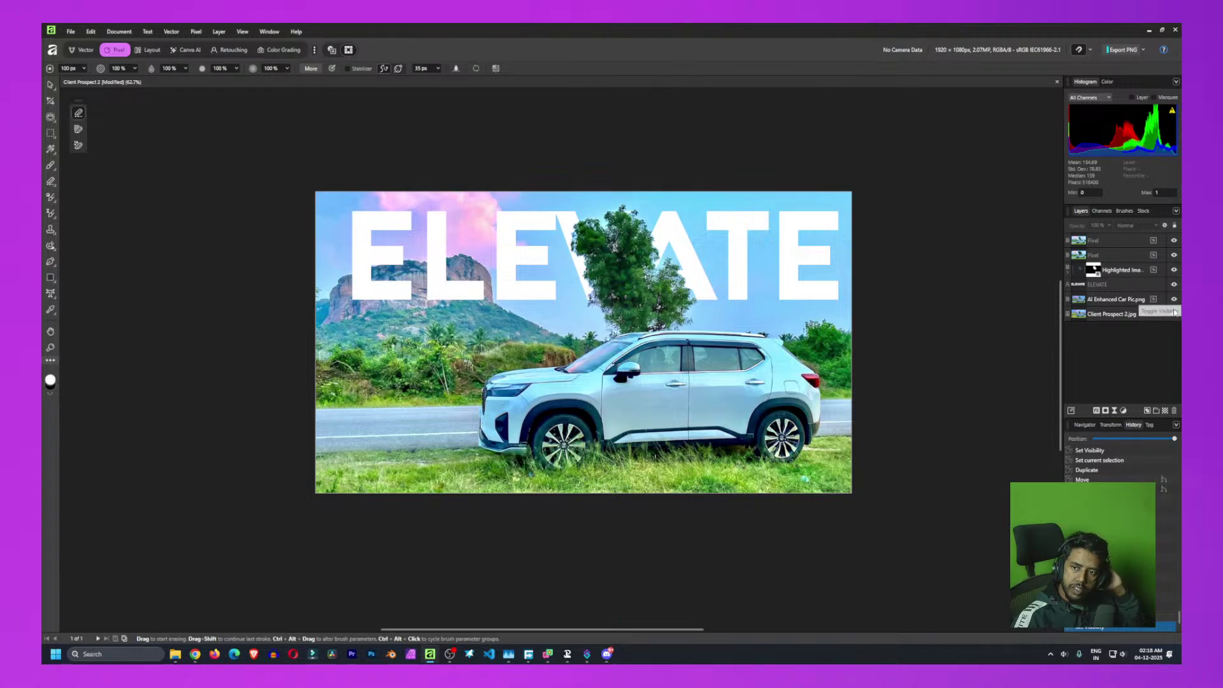
Isolate the Client Prospect 2.jpg layer with Hide Others, and bring the remaining layers back with Show Others
{"action": "right_click", "coordinate": [1155, 316]}
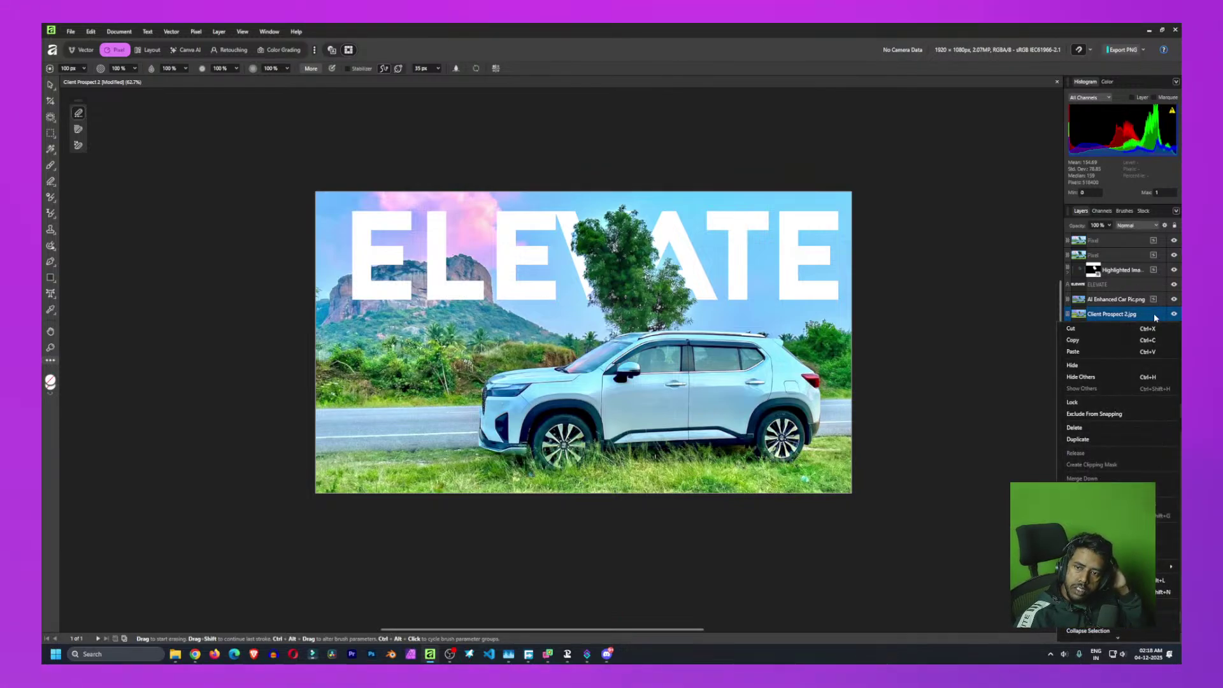
{"action": "left_click", "coordinate": [1176, 314]}
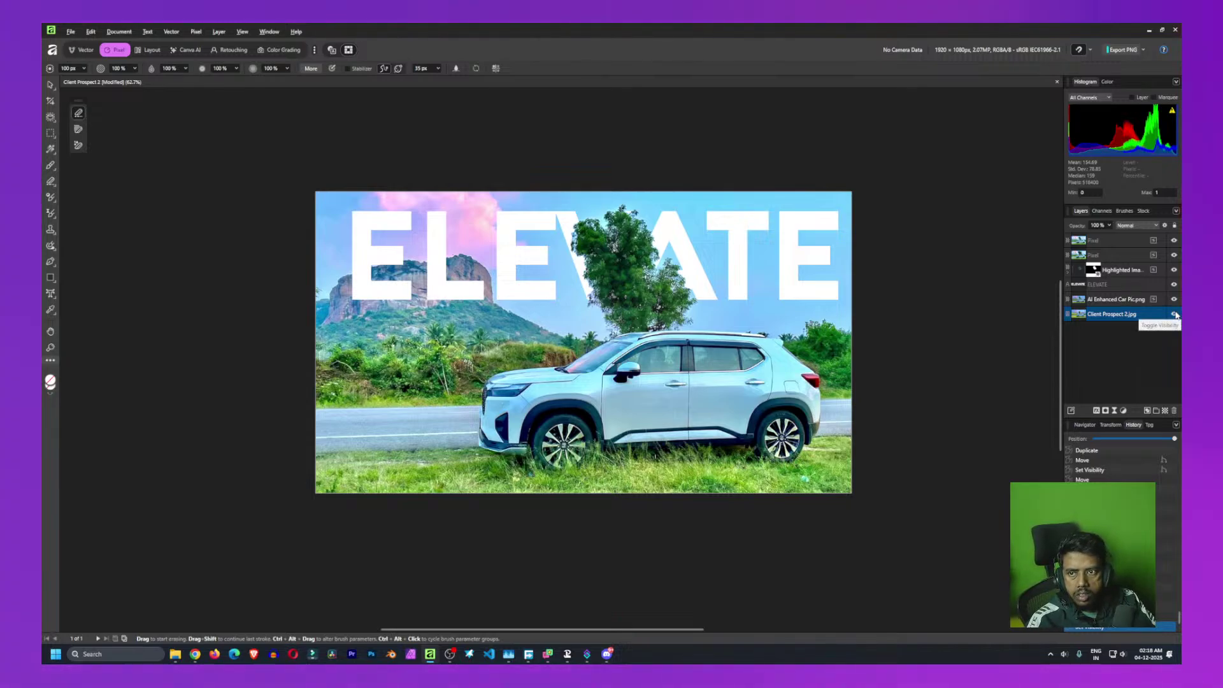
{"action": "right_click", "coordinate": [1176, 315]}
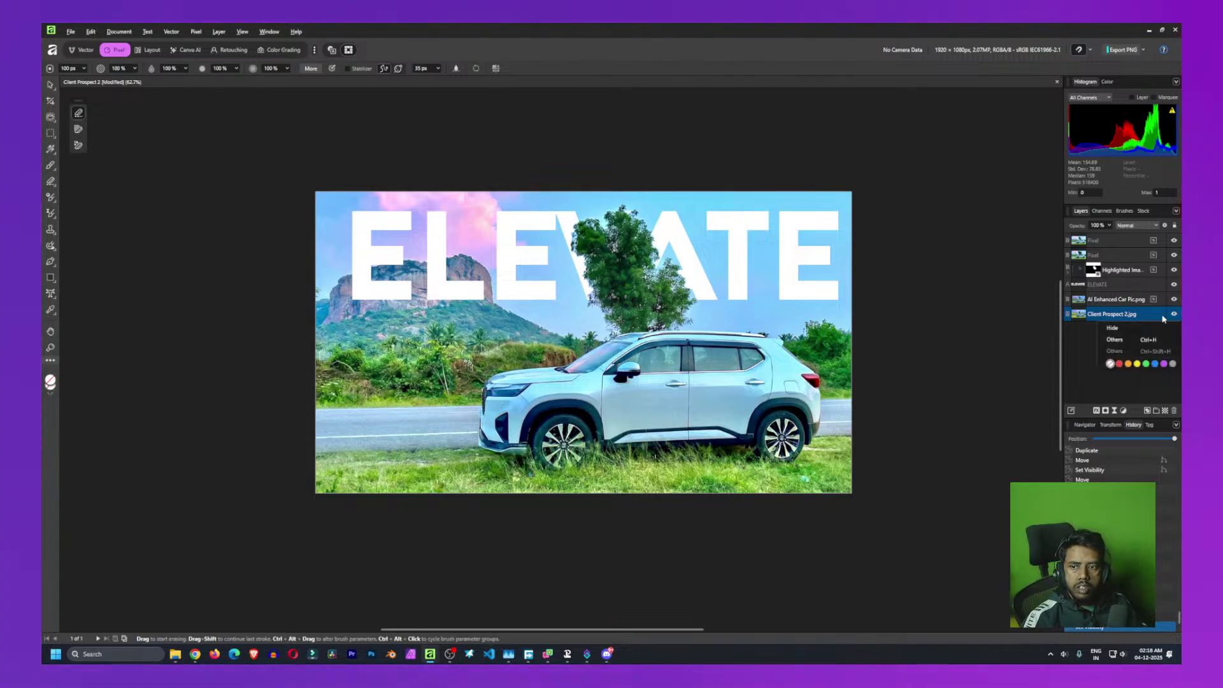
{"action": "left_click", "coordinate": [1136, 340]}
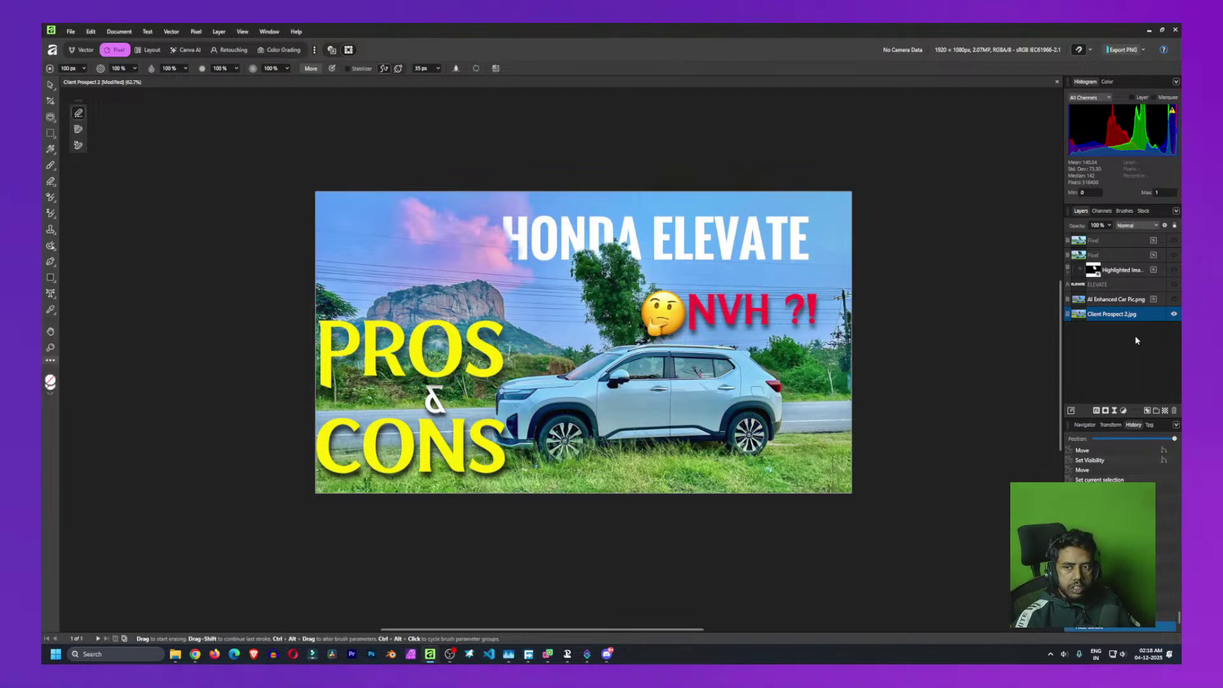
{"action": "right_click", "coordinate": [1174, 315]}
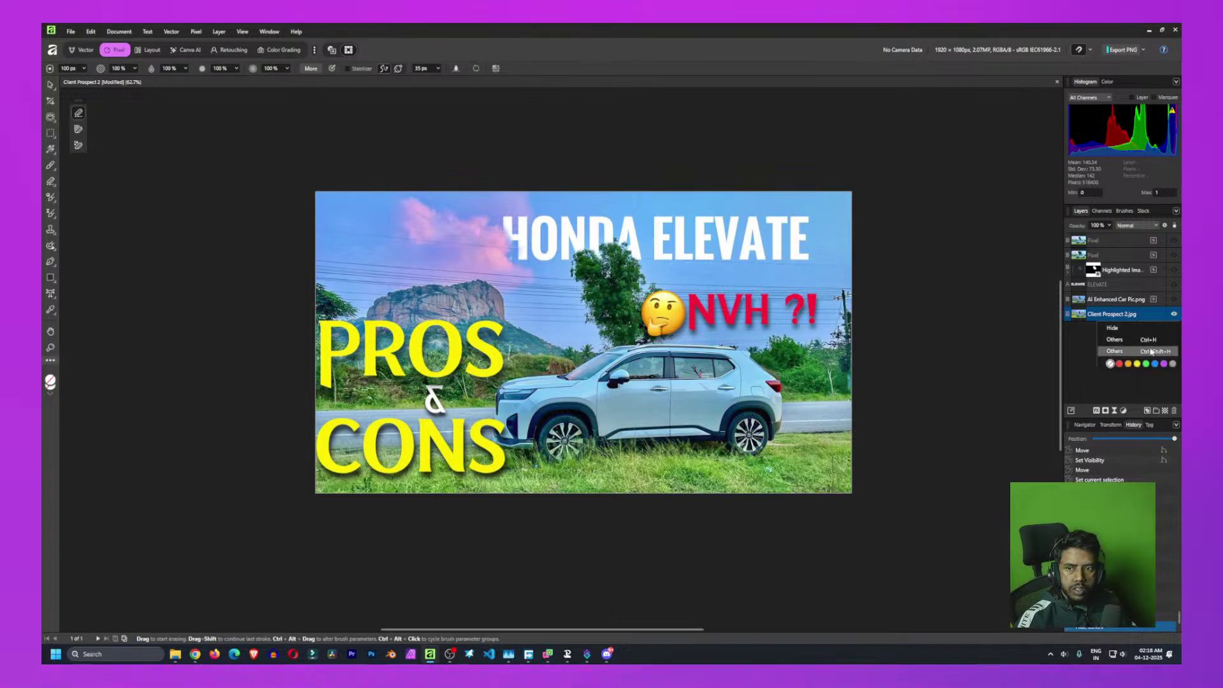
{"action": "left_click", "coordinate": [1152, 350]}
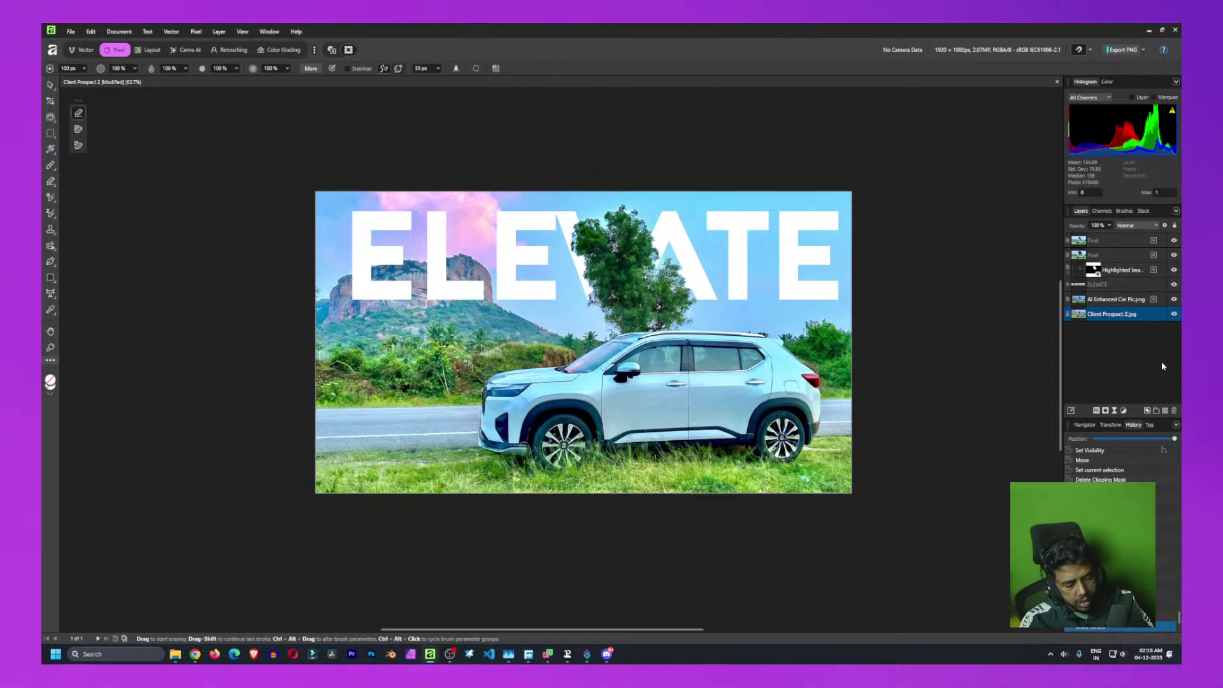
Hide all layers except Client Prospect 2.jpg again, and toggle that layer's own visibility off and on
{"action": "key", "text": "ctrl+shift+h"}
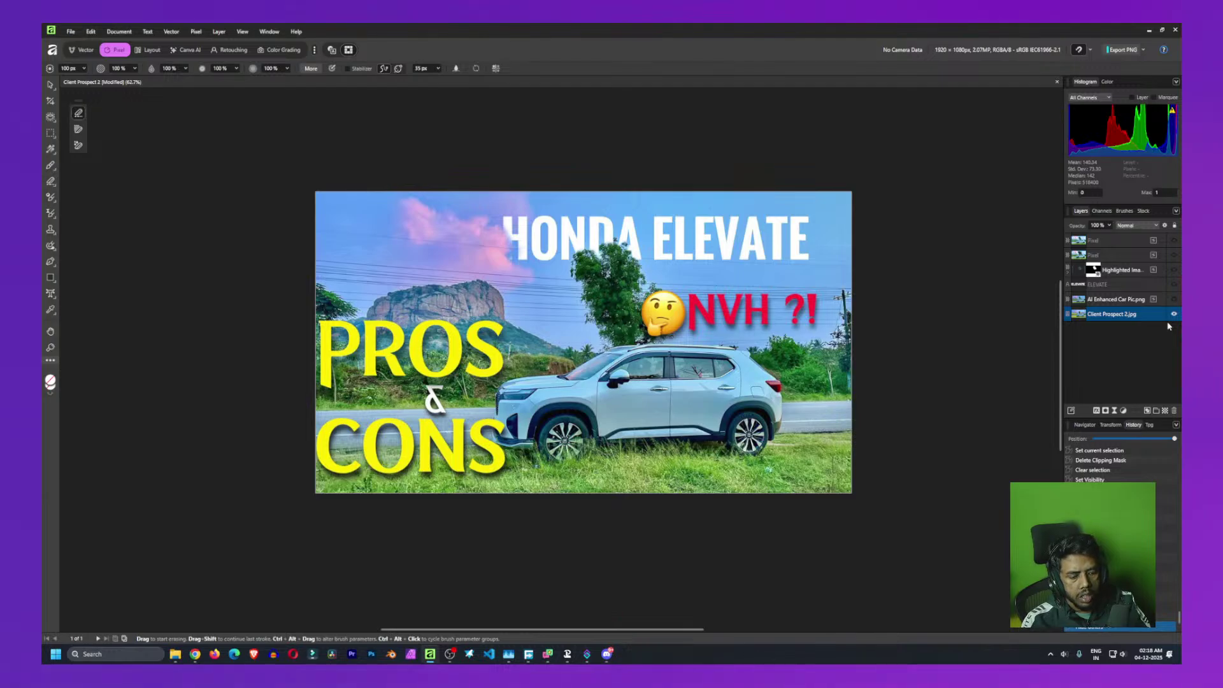
{"action": "right_click", "coordinate": [1151, 320]}
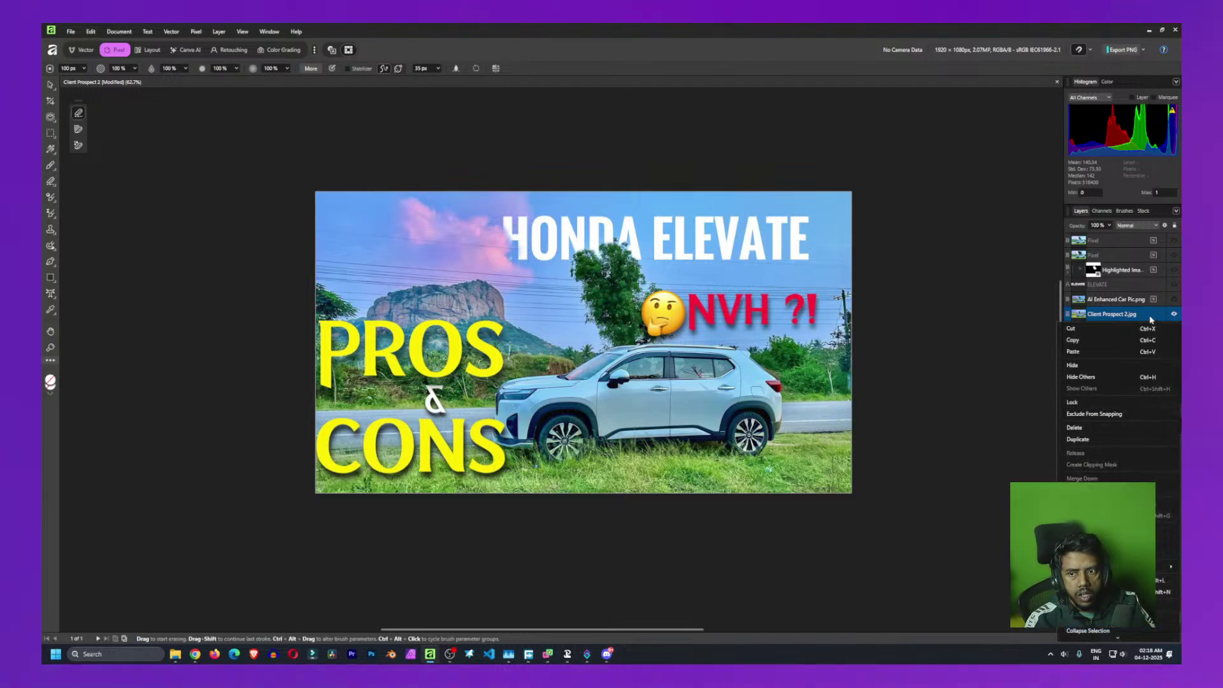
{"action": "left_click", "coordinate": [1174, 319]}
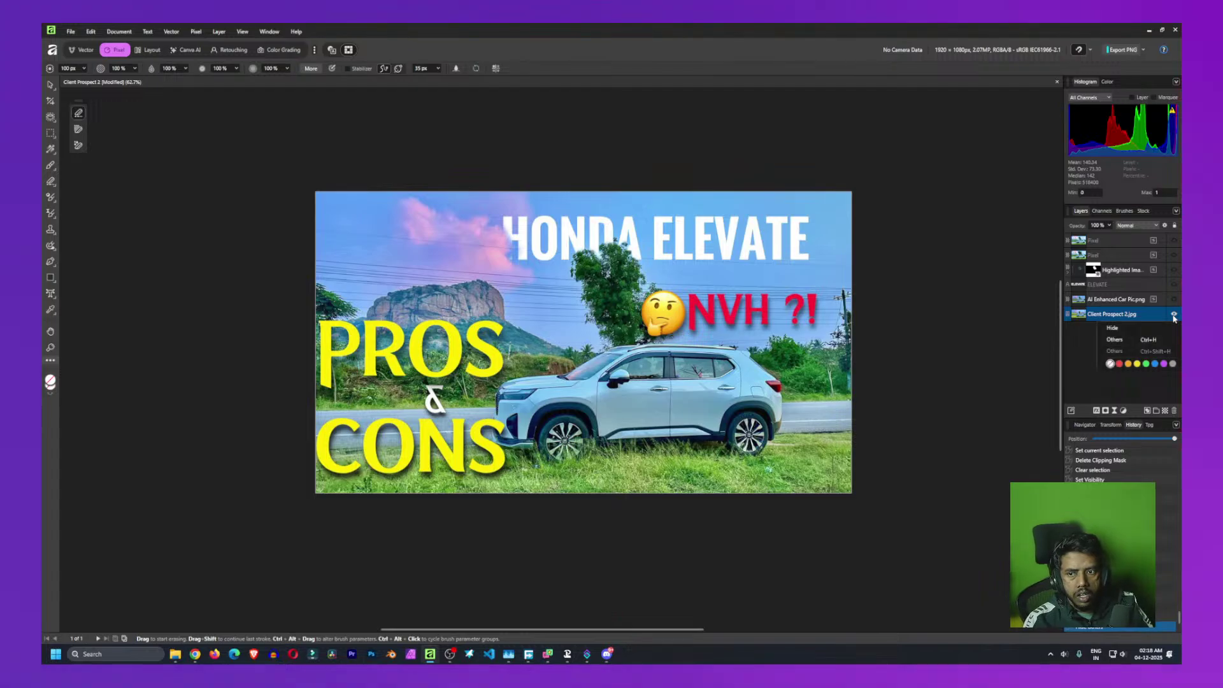
{"action": "left_click", "coordinate": [1174, 315]}
{"action": "left_click", "coordinate": [1174, 315]}
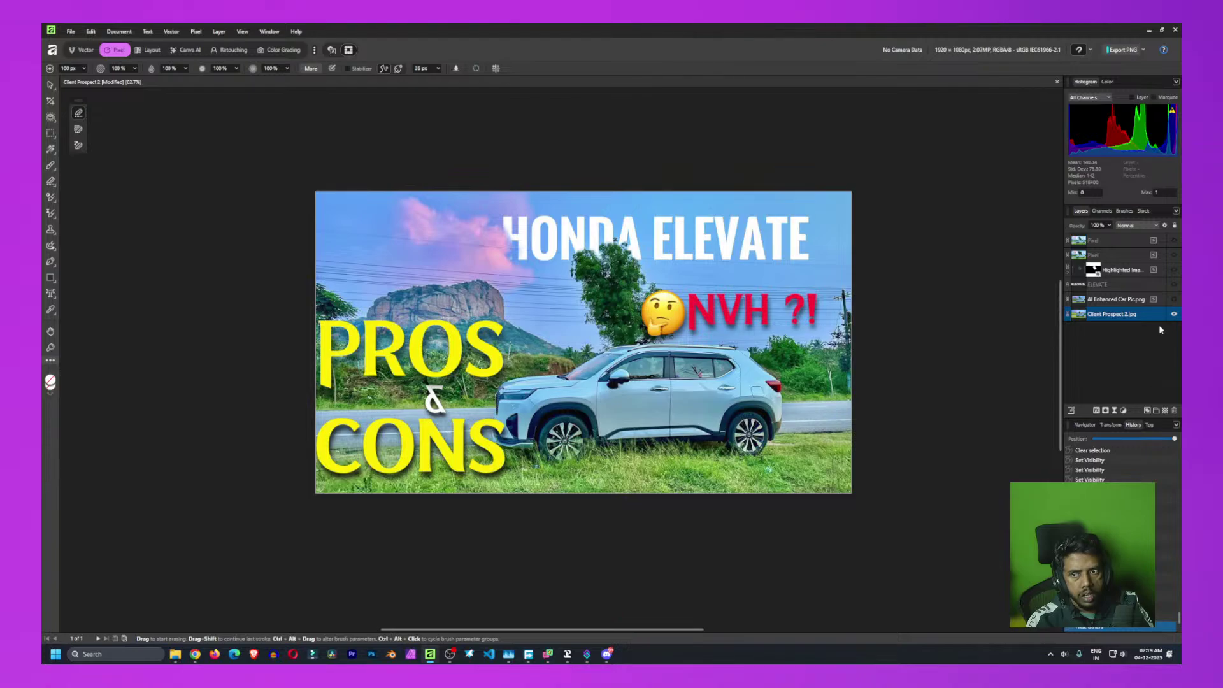
Reapply Hide Others to Client Prospect 2.jpg, and show all the hidden layers again with nothing selected
{"action": "right_click", "coordinate": [1172, 316]}
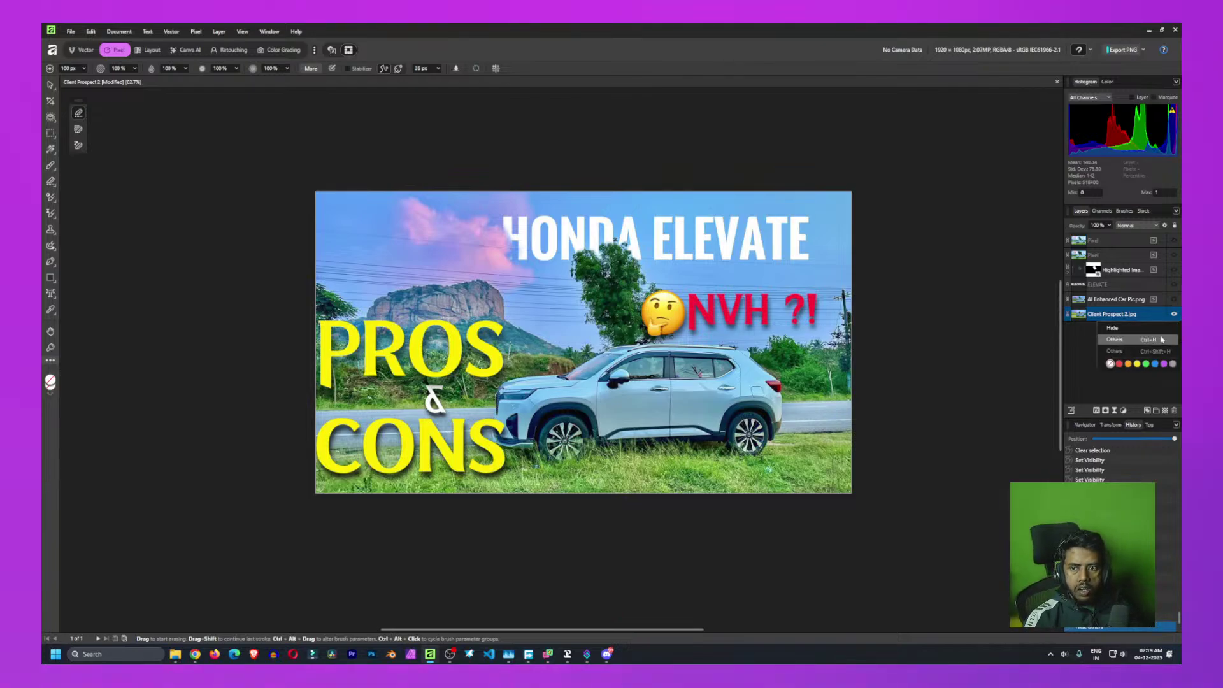
{"action": "left_click", "coordinate": [1162, 339]}
{"action": "right_click", "coordinate": [1173, 316]}
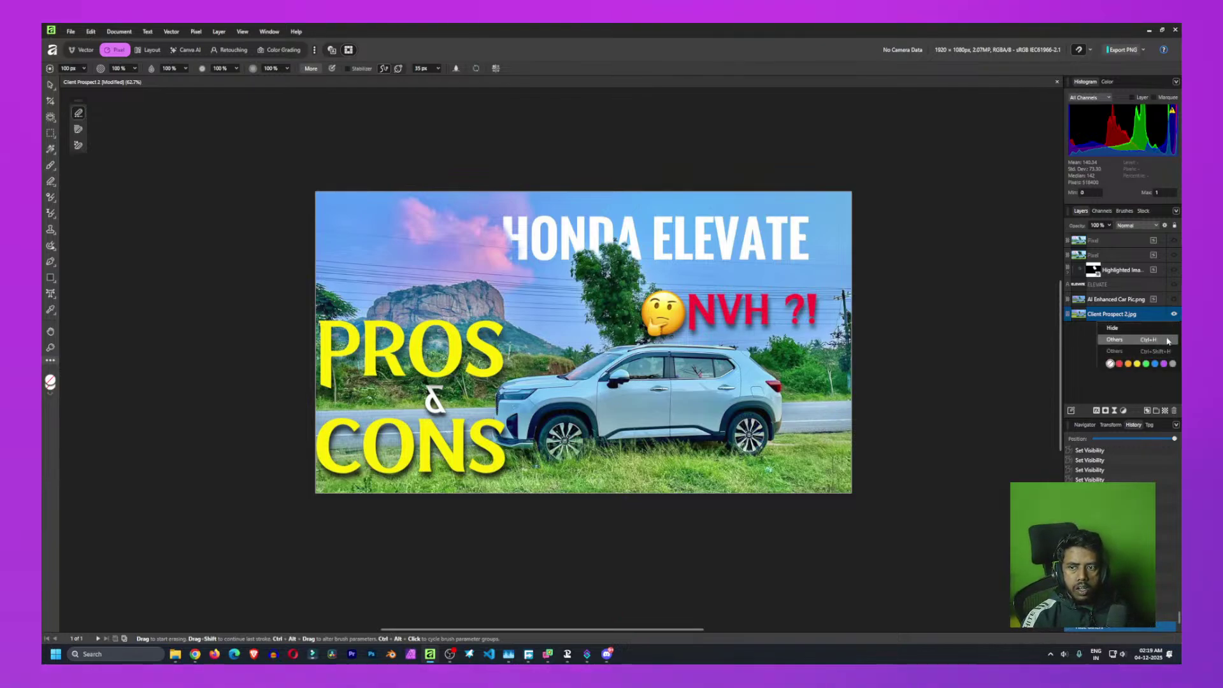
{"action": "left_click", "coordinate": [1090, 371]}
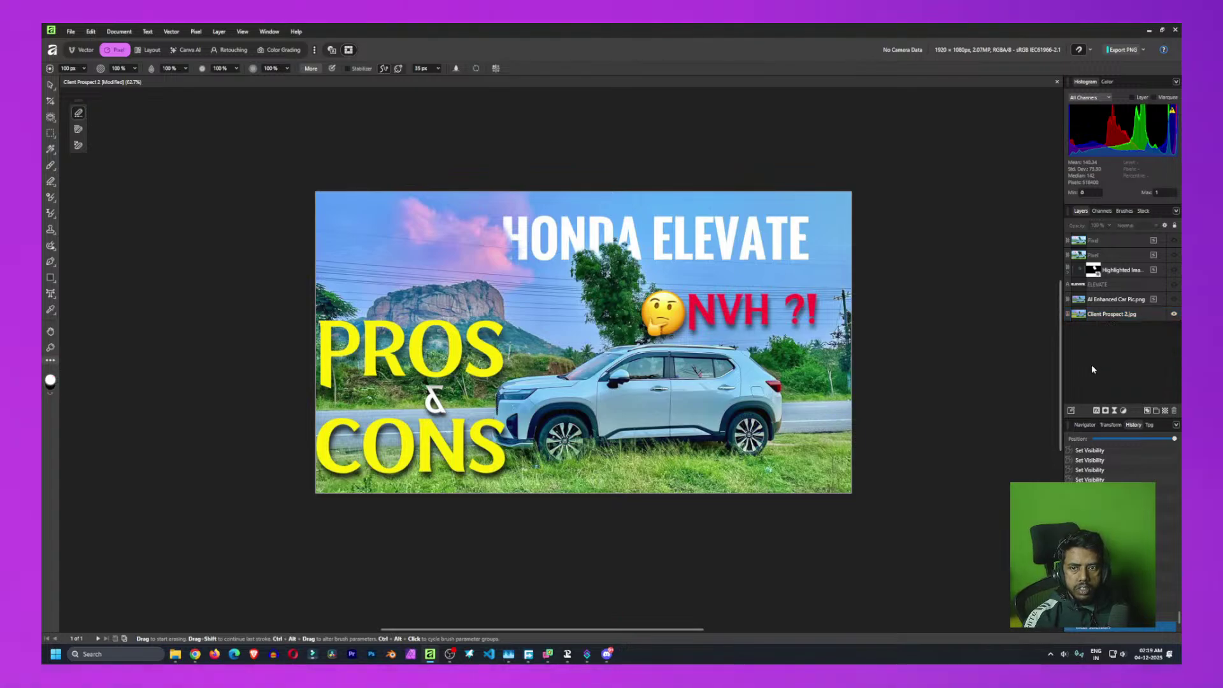
{"action": "left_click", "coordinate": [1174, 299], "text": "alt"}
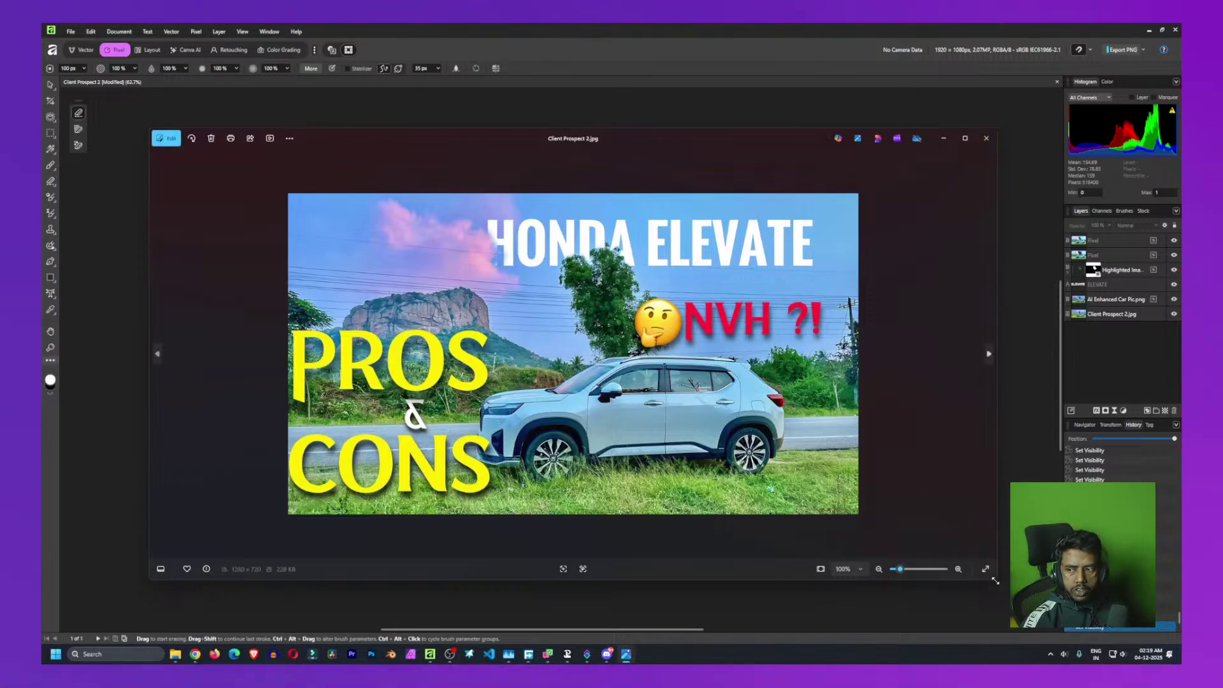
Try to shrink and move the Client Prospect 2.jpg reference window over the canvas, and undo the image's accidental placement in the document
{"action": "left_click_drag", "start_coordinate": [1000, 570], "coordinate": [542, 408]}
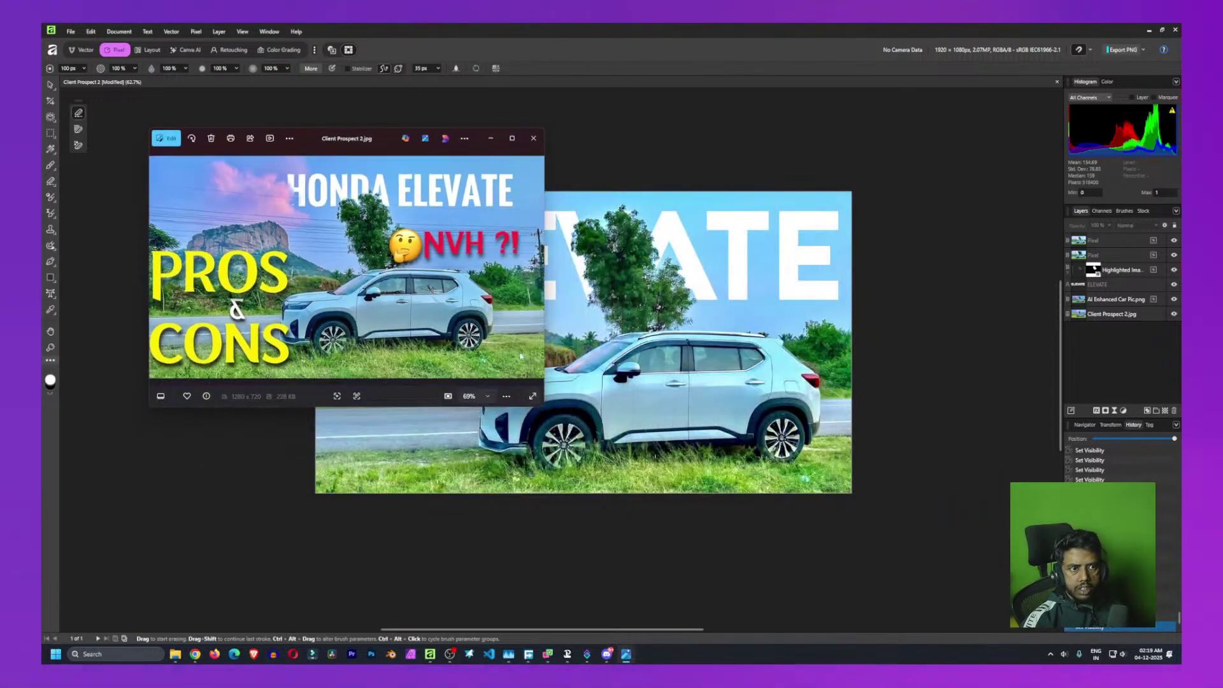
{"action": "left_click_drag", "start_coordinate": [534, 262], "coordinate": [877, 475]}
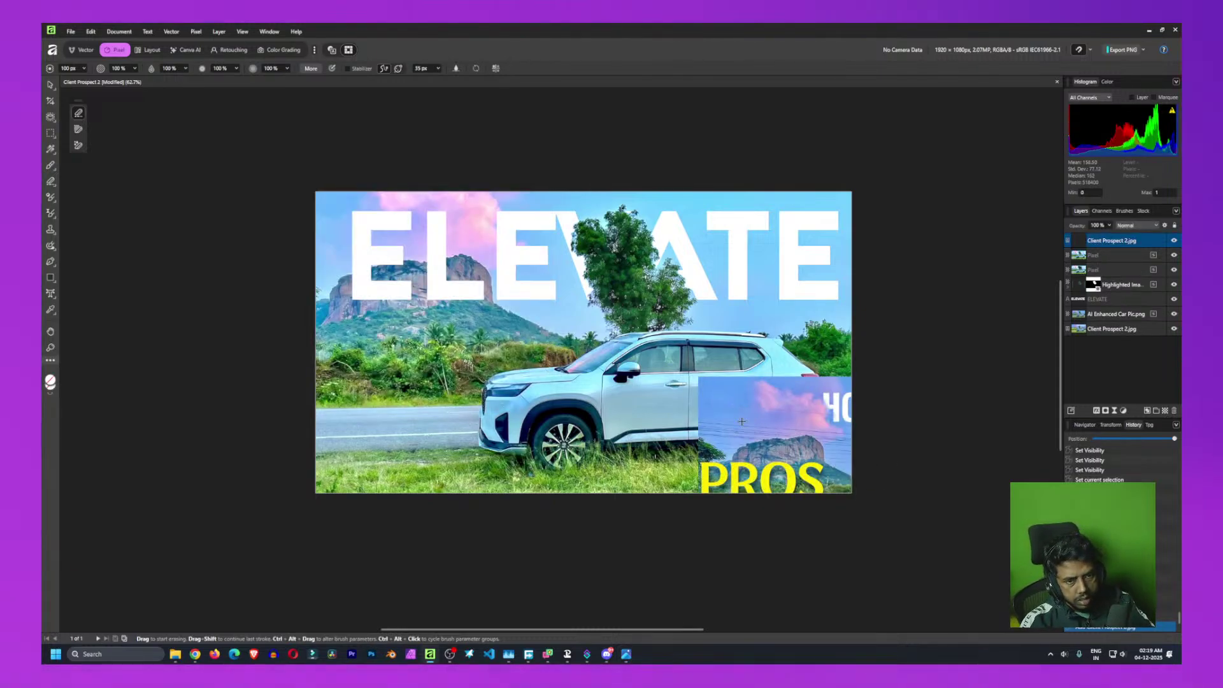
{"action": "key", "text": "ctrl+z"}
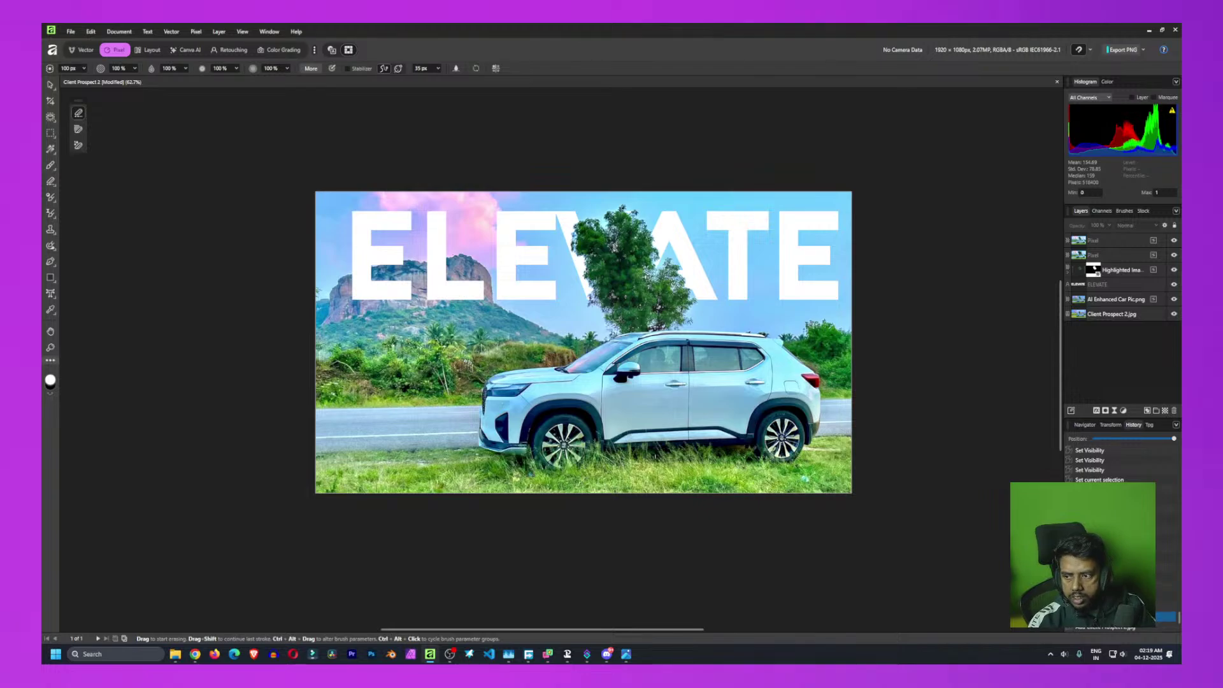
Reopen the Client Prospect 2.jpg reference at a smaller window size, compare it with the ELEVATE design, and close it
{"action": "key", "text": "alt+Tab"}
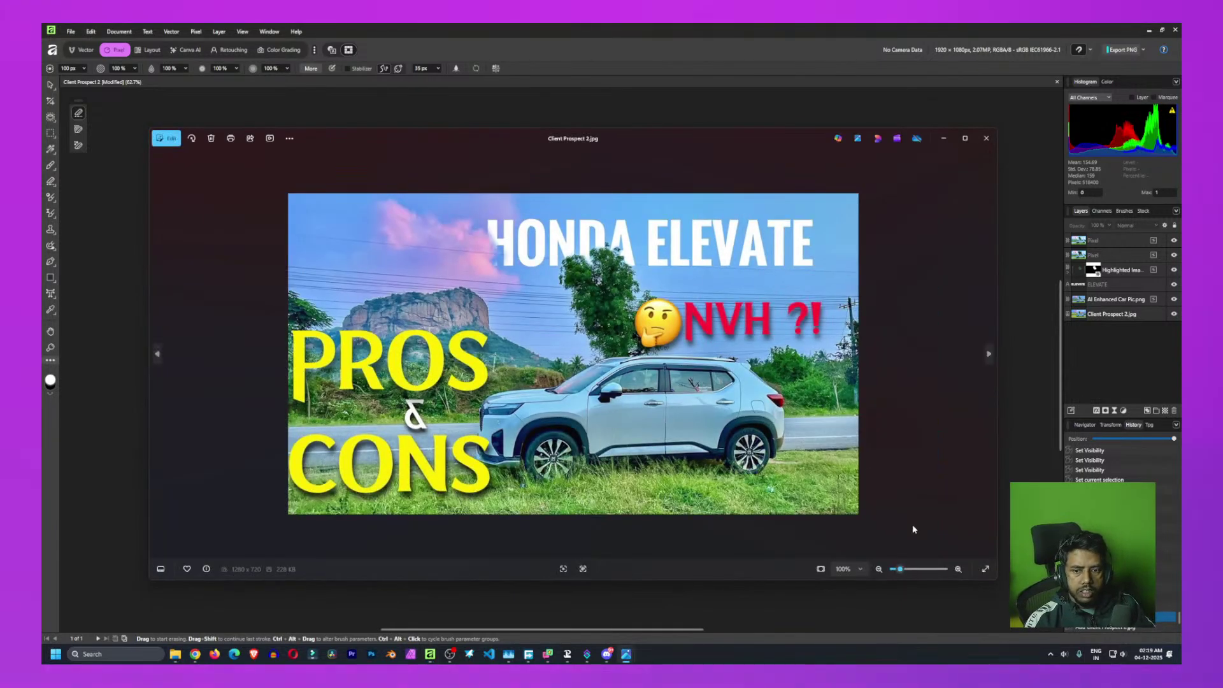
{"action": "left_click_drag", "start_coordinate": [996, 581], "coordinate": [669, 422]}
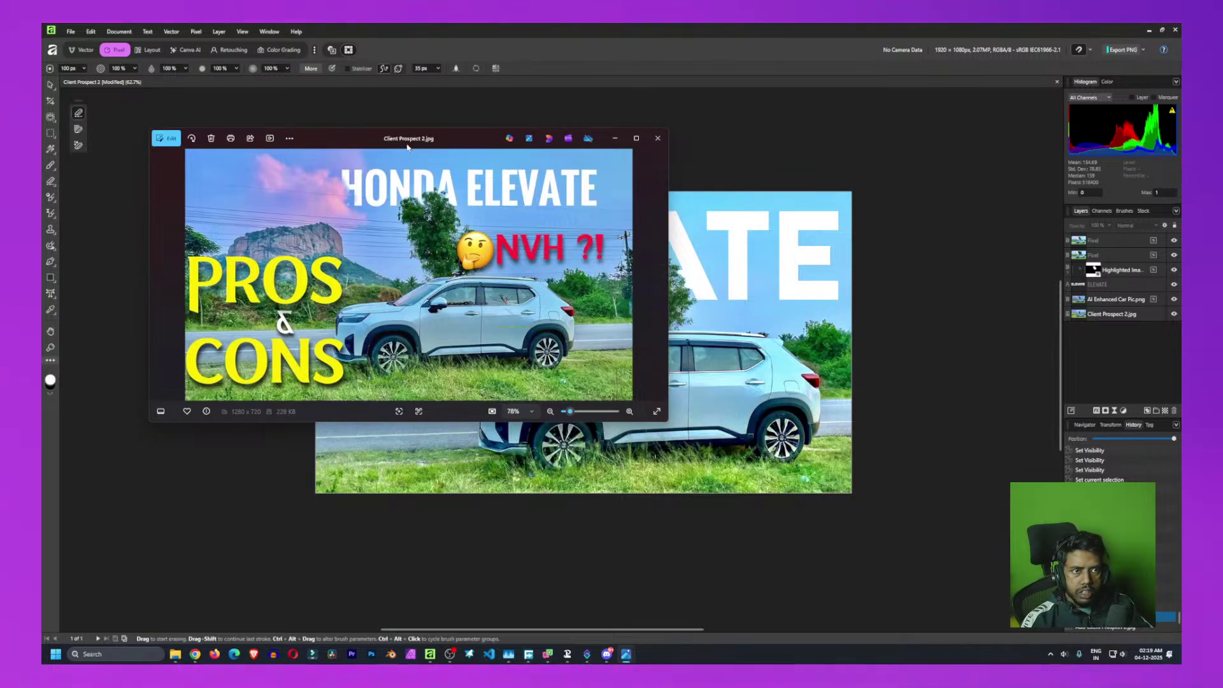
{"action": "left_click_drag", "start_coordinate": [408, 146], "coordinate": [580, 213]}
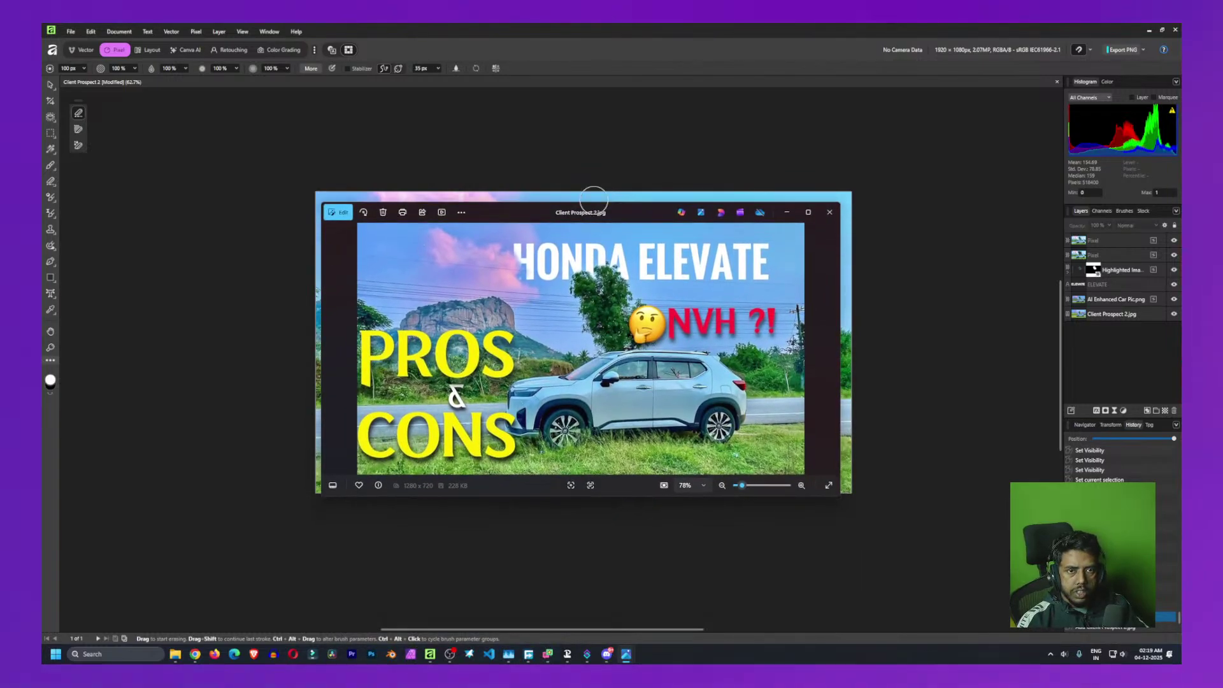
{"action": "left_click_drag", "start_coordinate": [591, 213], "coordinate": [741, 303]}
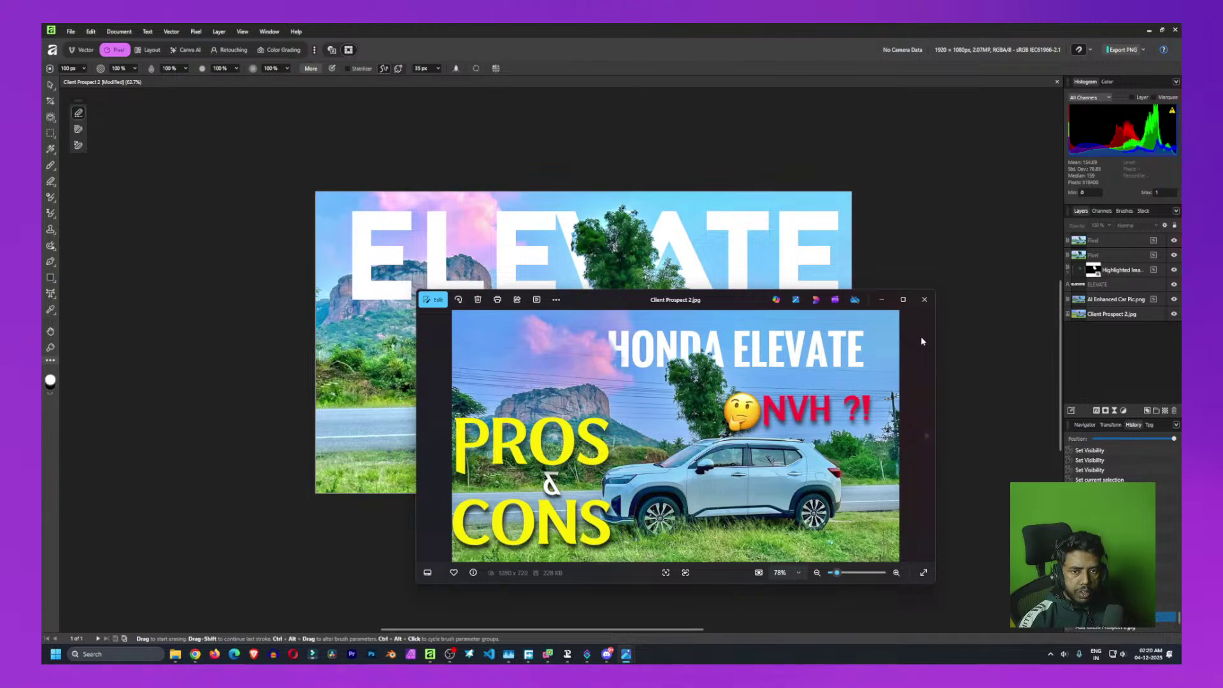
{"action": "left_click", "coordinate": [925, 299]}
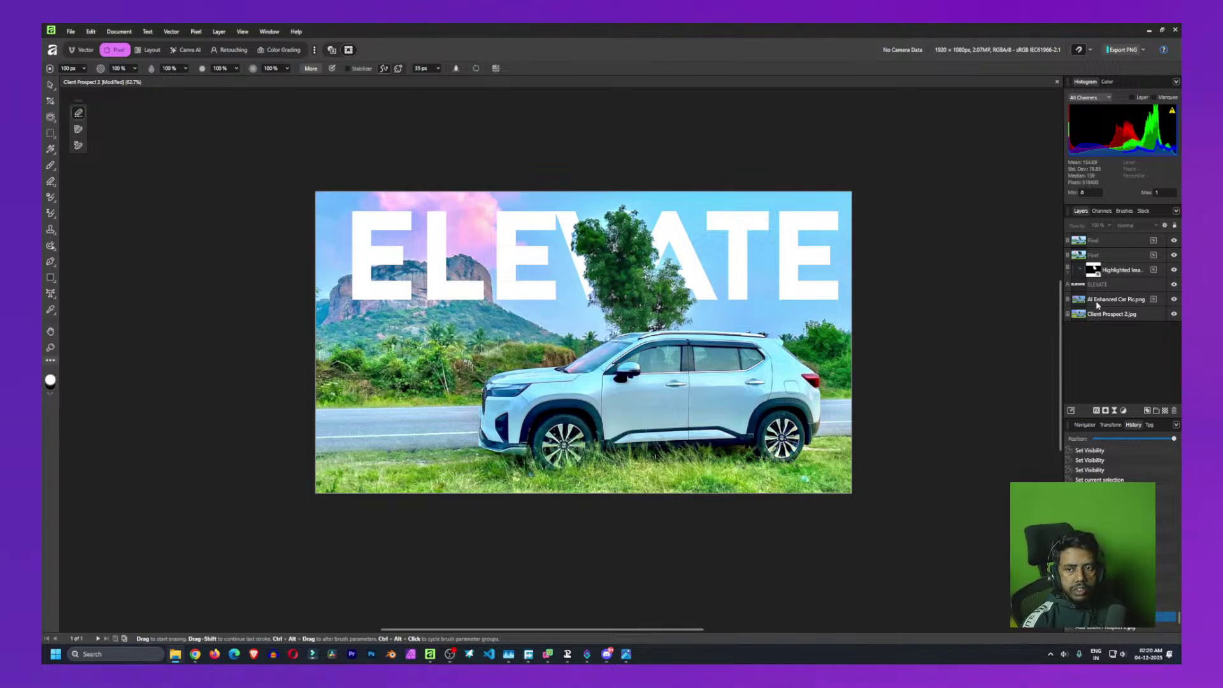
Delete the two Pixel layers above Highlighted Image, and select the AI Enhanced Car Pic.png layer
{"action": "left_click", "coordinate": [1113, 243]}
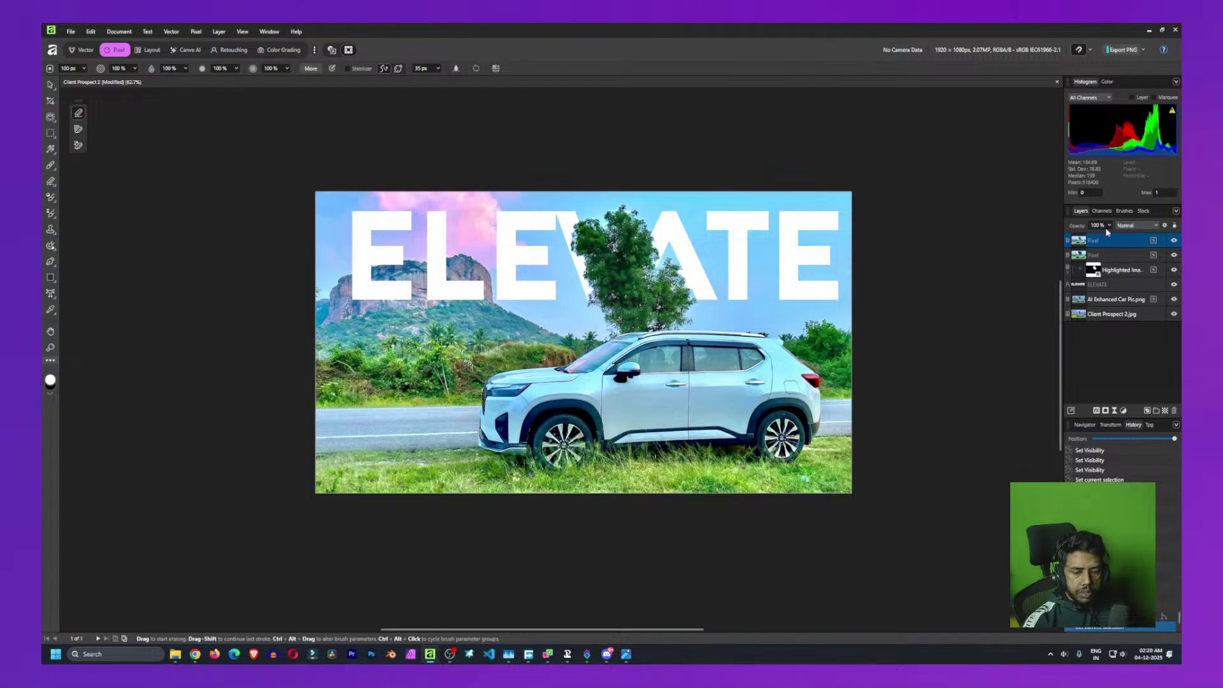
{"action": "key", "text": "Delete"}
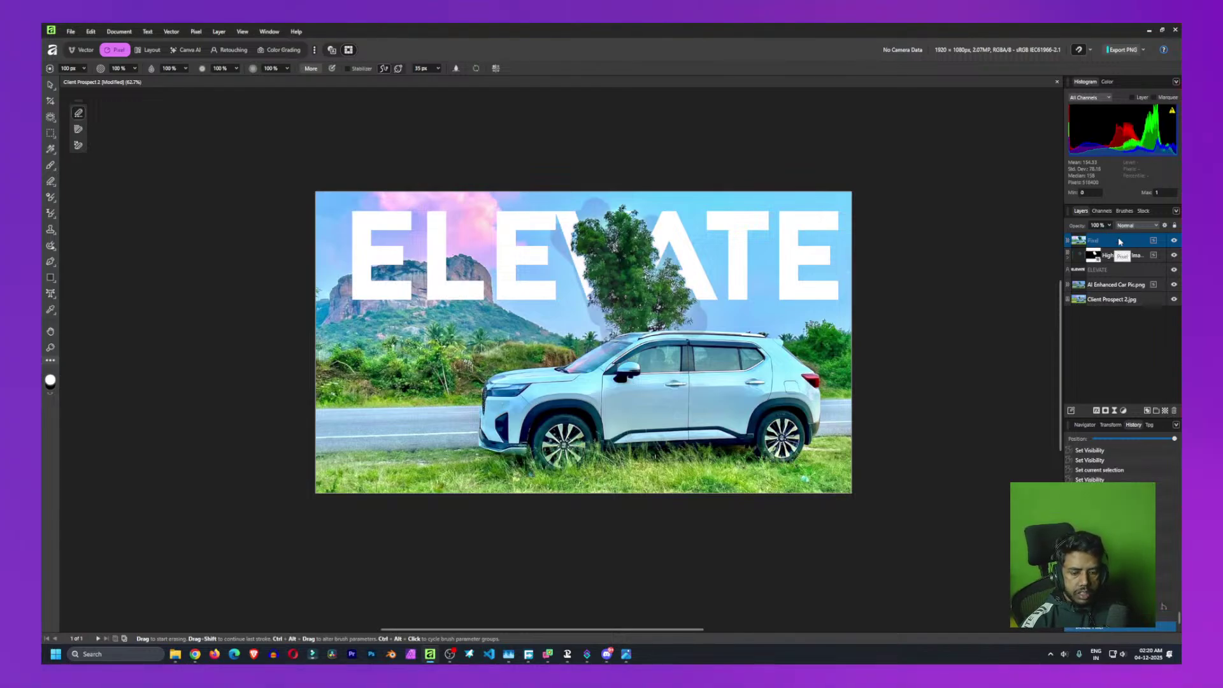
{"action": "key", "text": "Delete"}
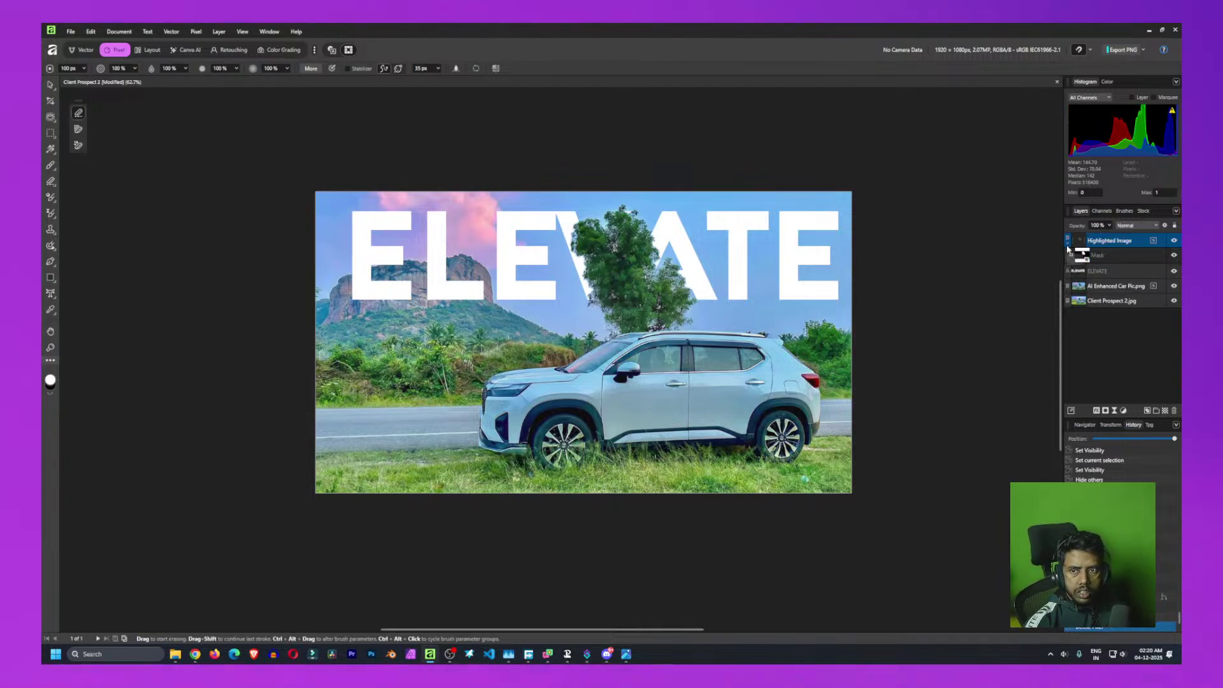
{"action": "left_click", "coordinate": [1112, 270]}
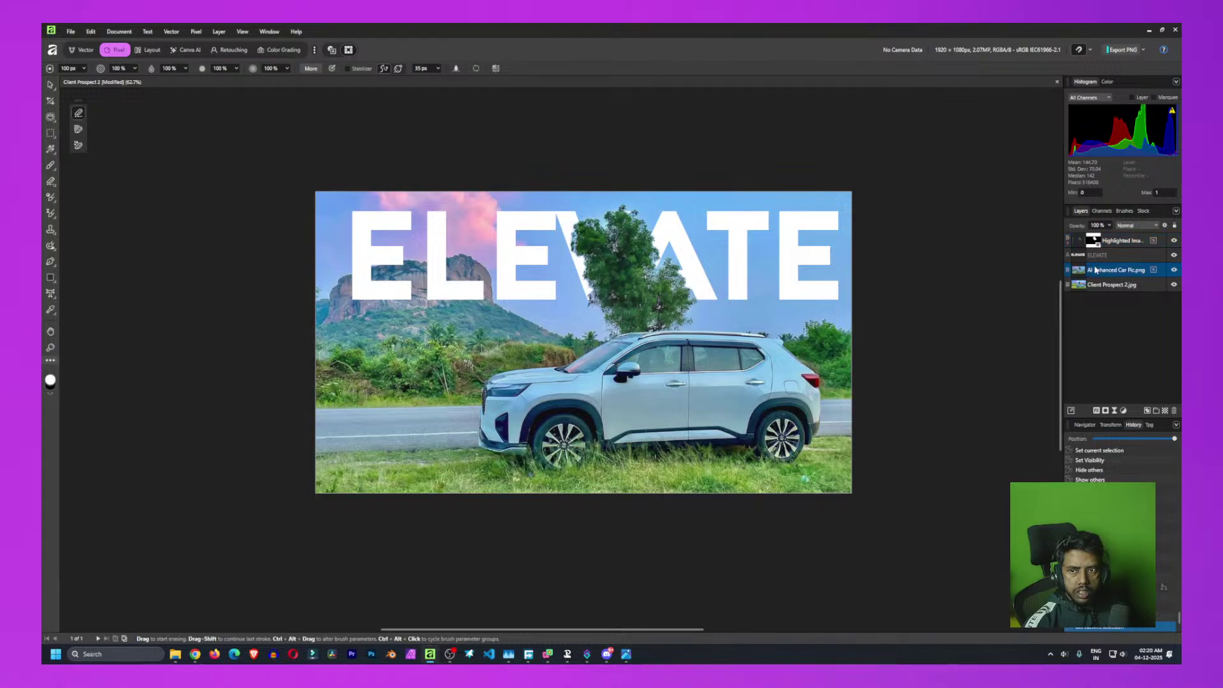
{"action": "key", "text": "ctrl+z"}
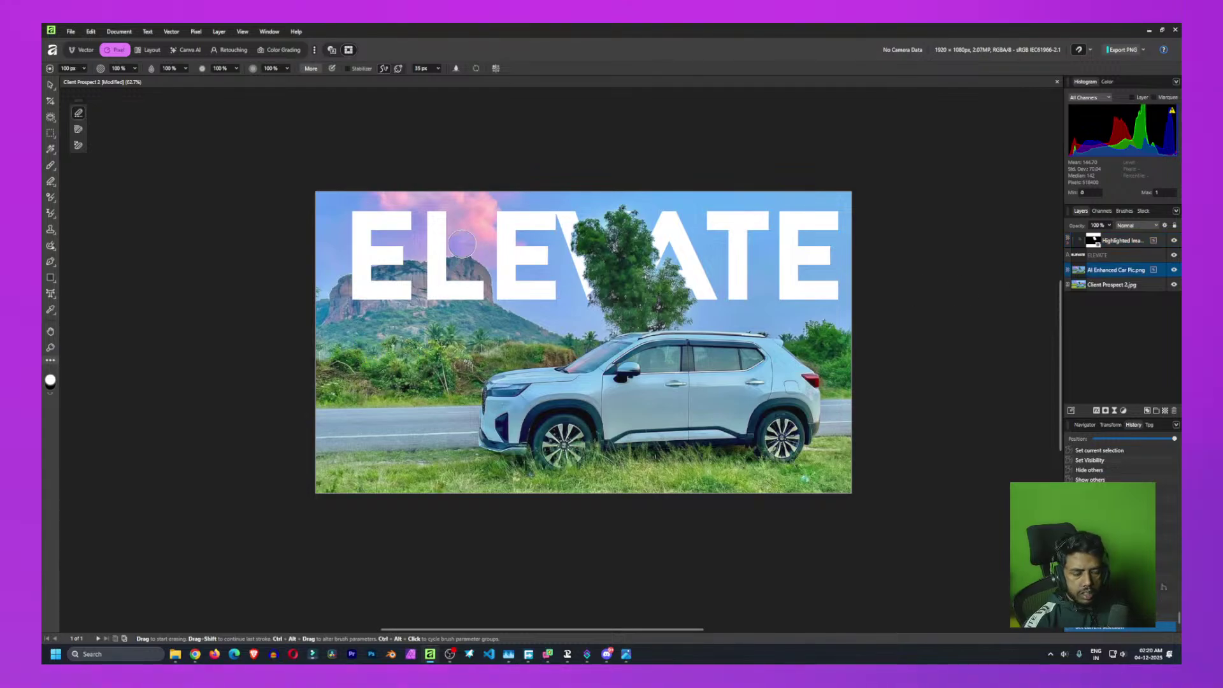
Try to scale down the AI Enhanced Car Pic.png layer from opposite corners and shift it to fit the canvas
{"action": "key", "text": "v"}
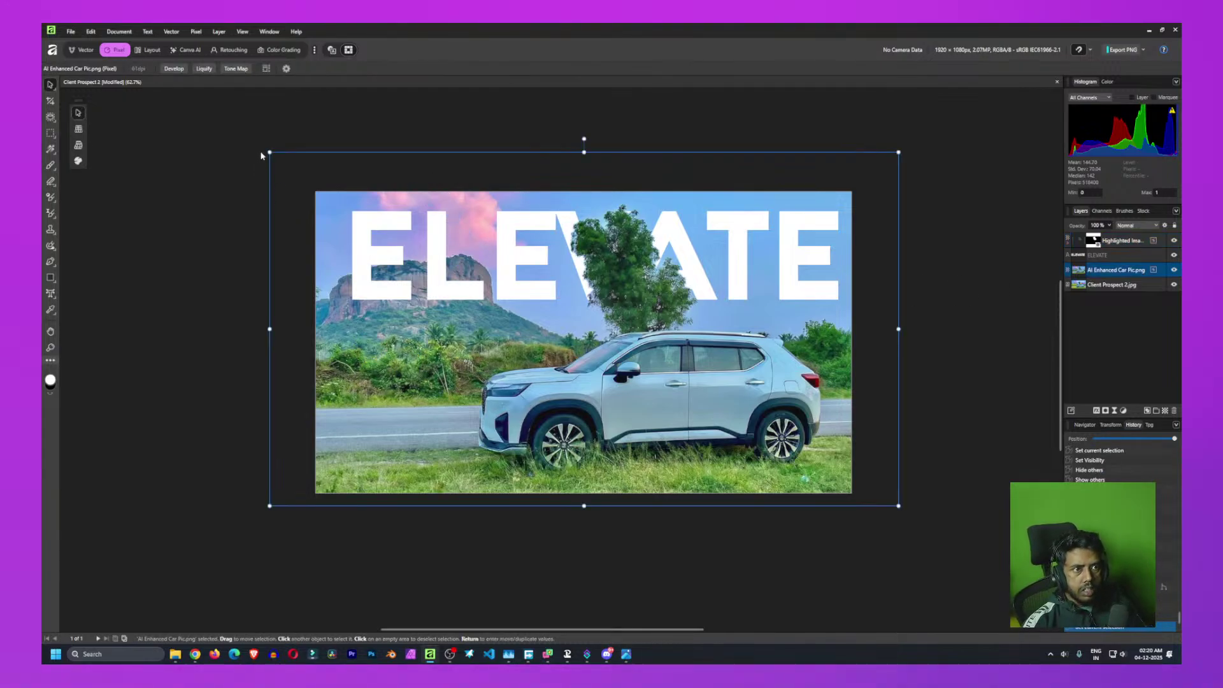
{"action": "left_click_drag", "start_coordinate": [270, 153], "coordinate": [310, 223]}
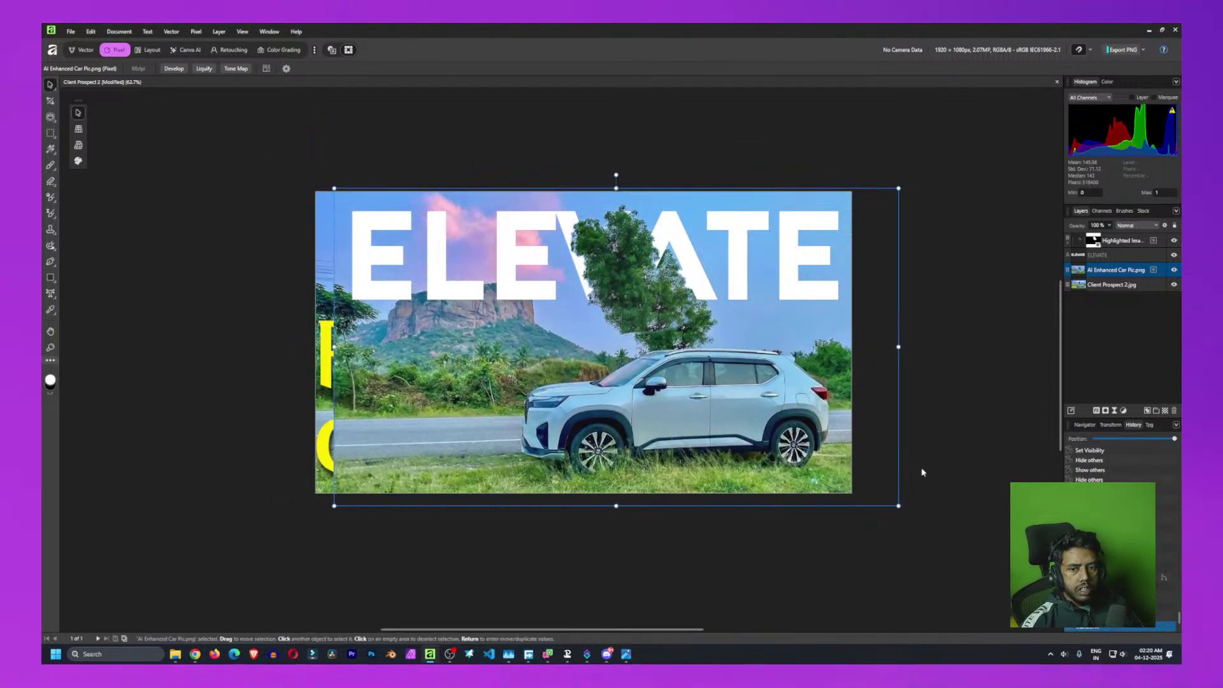
{"action": "left_click_drag", "start_coordinate": [898, 506], "coordinate": [851, 479]}
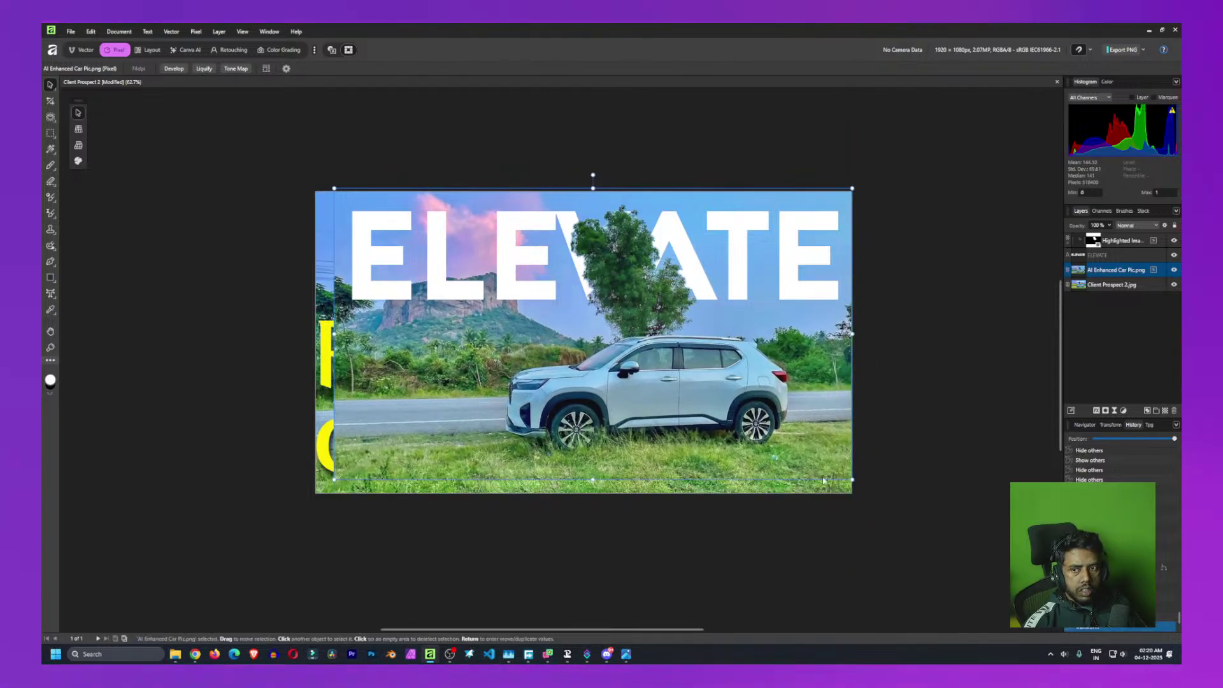
{"action": "mouse_move", "coordinate": [713, 403]}
{"action": "left_mouse_down"}
{"action": "mouse_move", "coordinate": [705, 426]}
{"action": "mouse_move", "coordinate": [699, 413]}
{"action": "left_mouse_up"}
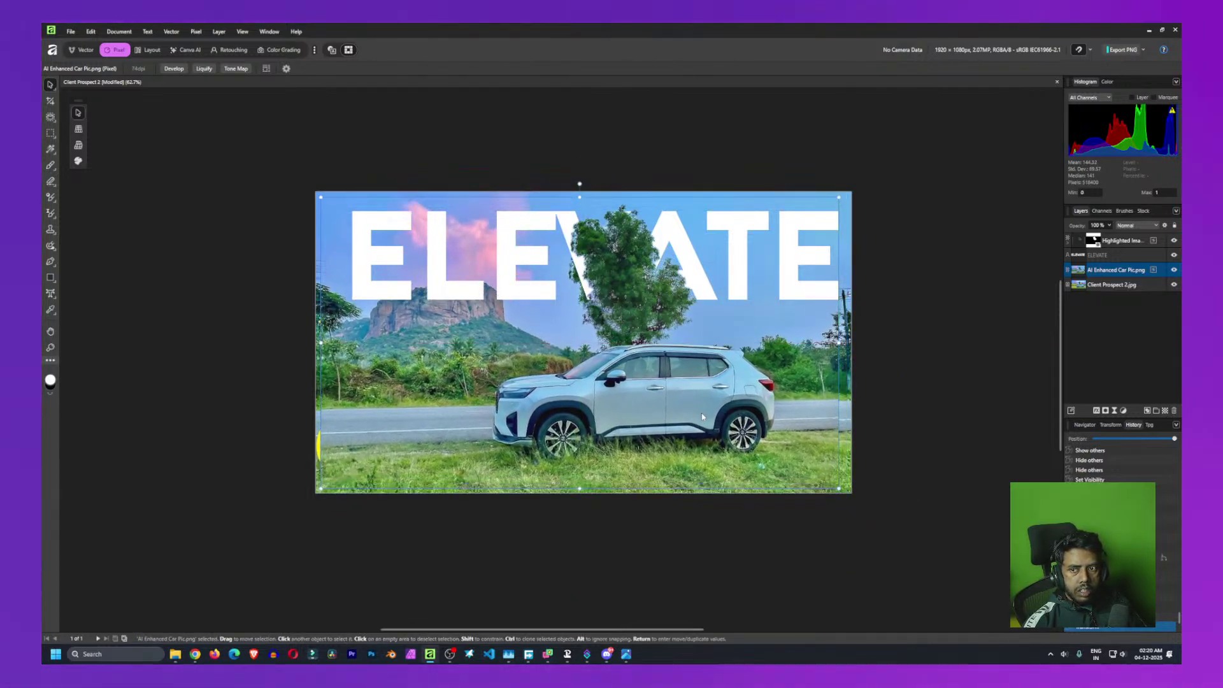
Undo the scaling and moving of the car picture, and restore the two deleted Pixel layers
{"action": "key", "text": "ctrl+z"}
{"action": "key", "text": "ctrl+z"}
{"action": "key", "text": "ctrl+z"}
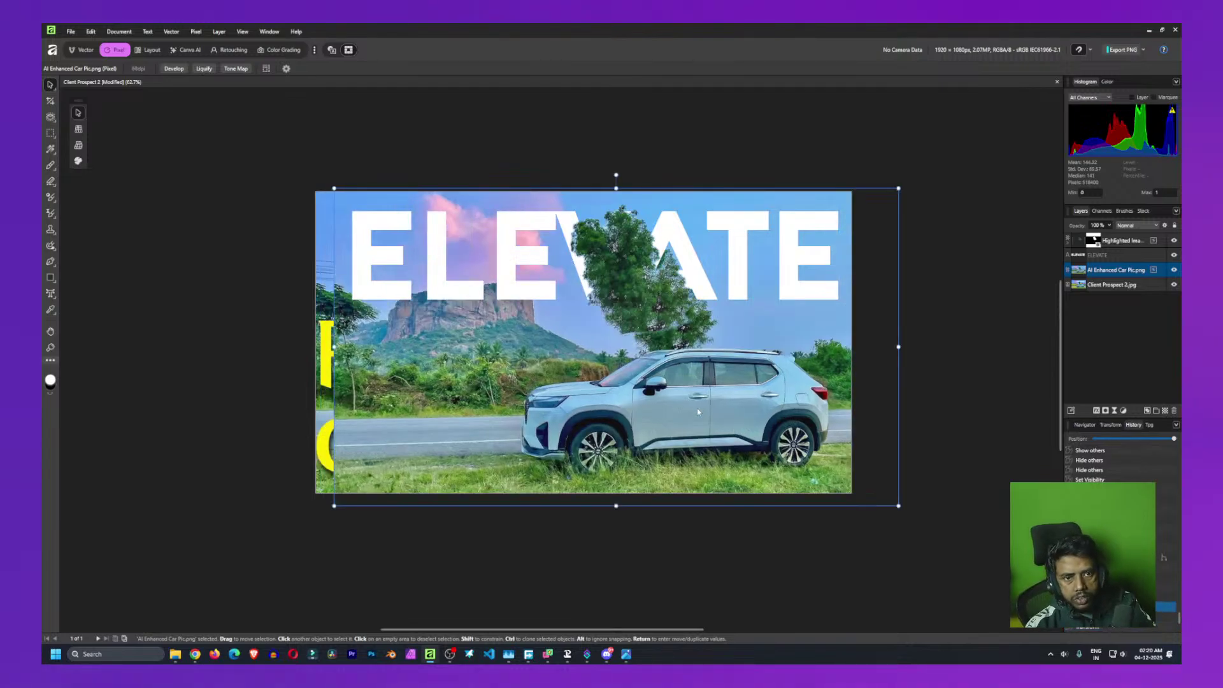
{"action": "key", "text": "ctrl+shift+alt+e"}
{"action": "key", "text": "ctrl+j"}
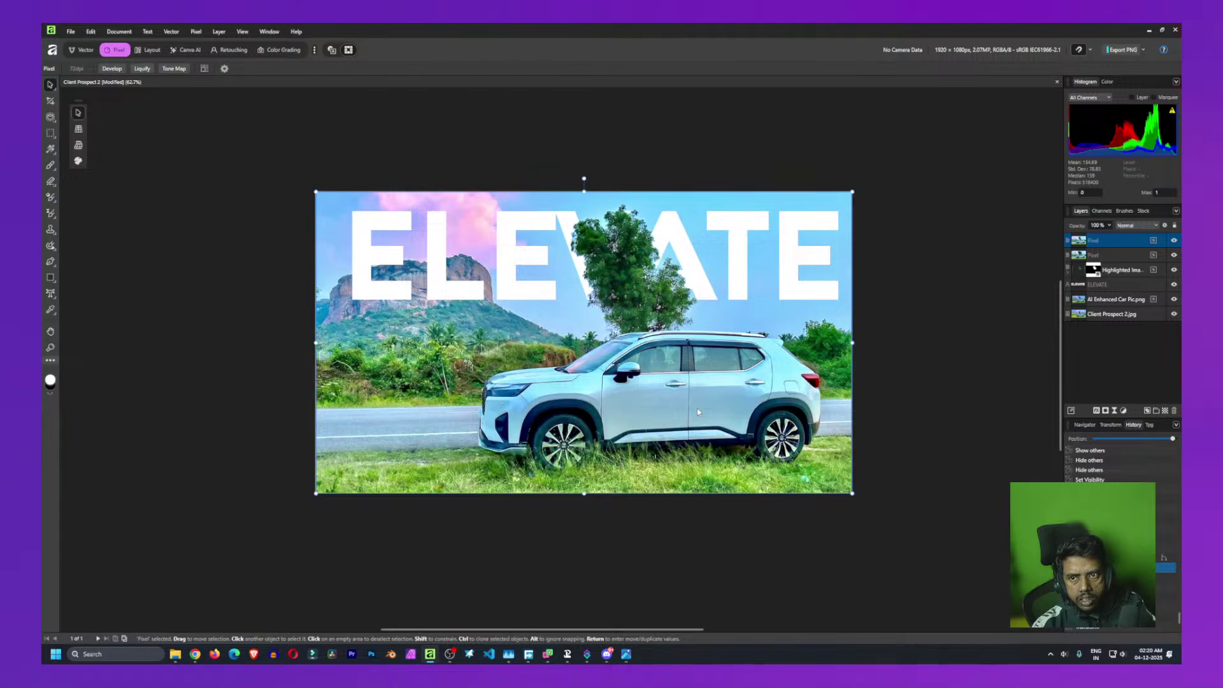
Delete both restored Pixel layers again, and select the car picture on the canvas
{"action": "key", "text": "Delete"}
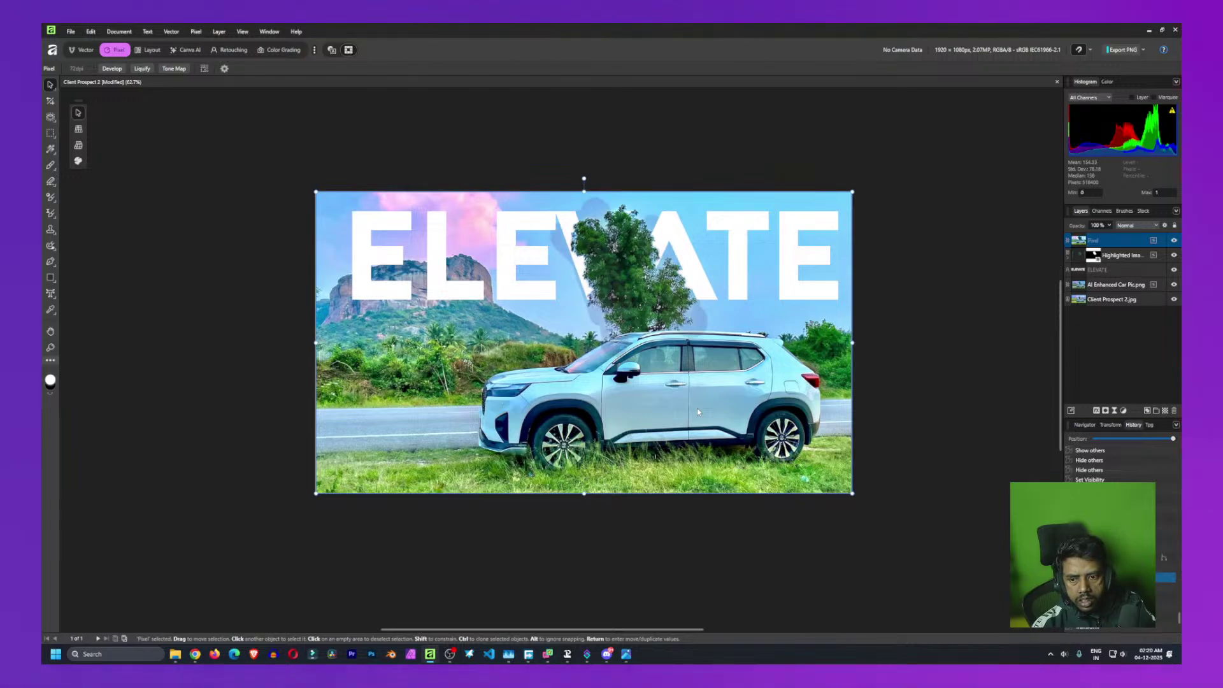
{"action": "key", "text": "Delete"}
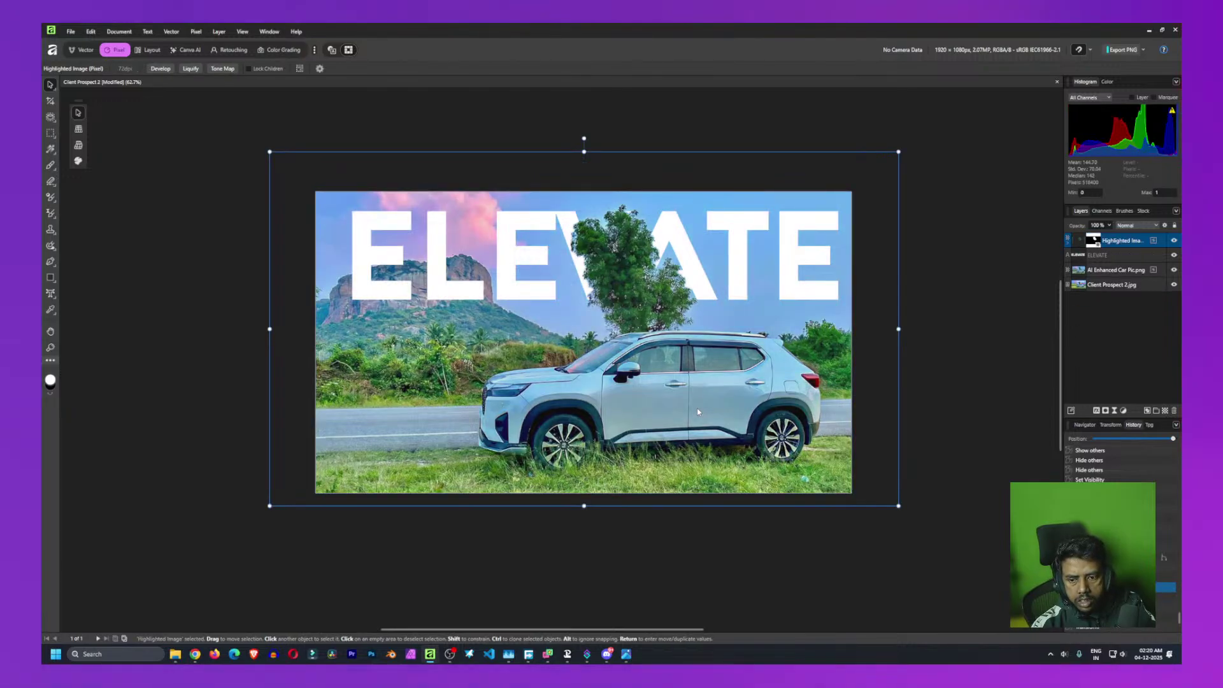
{"action": "left_click", "coordinate": [697, 408]}
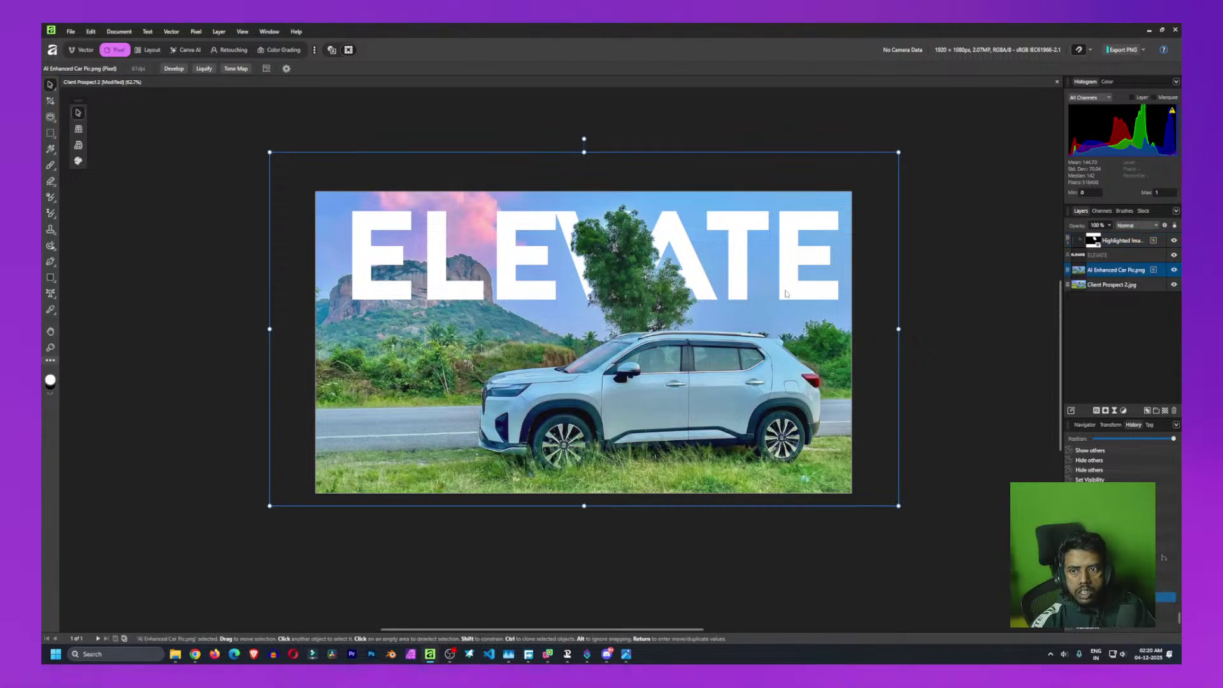
Group the Highlighted Image, ELEVATE and AI Enhanced Car Pic.png layers
{"action": "left_click", "coordinate": [1119, 239]}
{"action": "left_click", "coordinate": [1115, 272]}
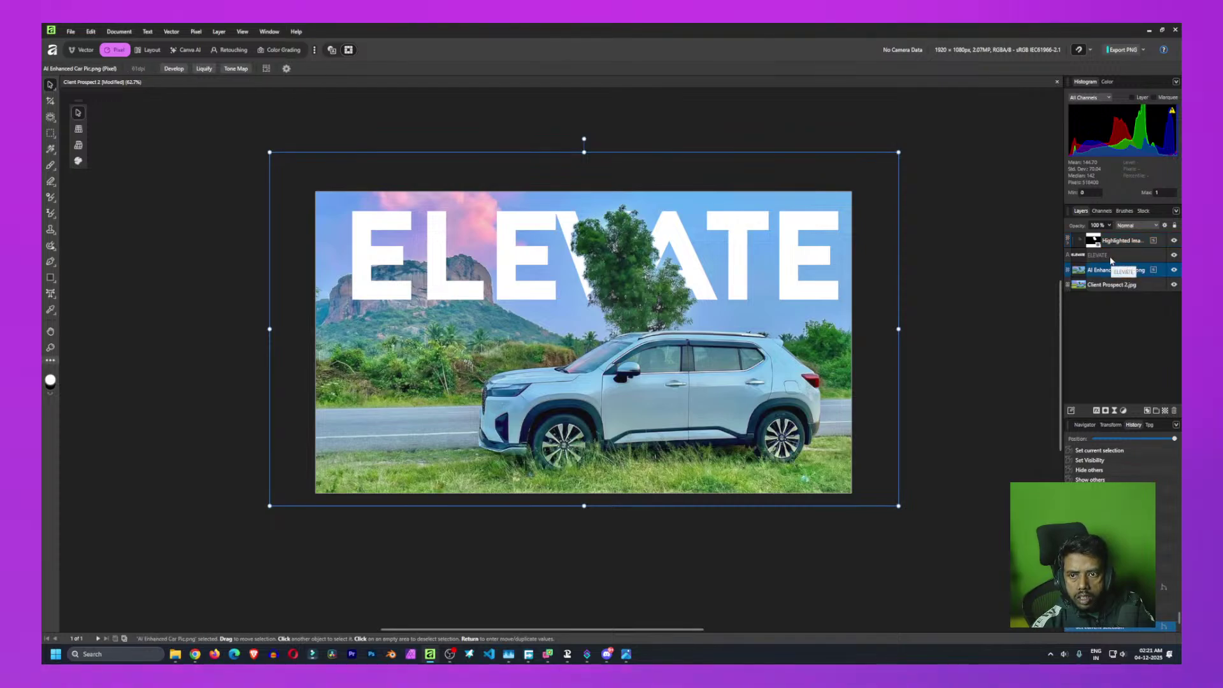
{"action": "left_click", "coordinate": [1112, 258], "text": "shift"}
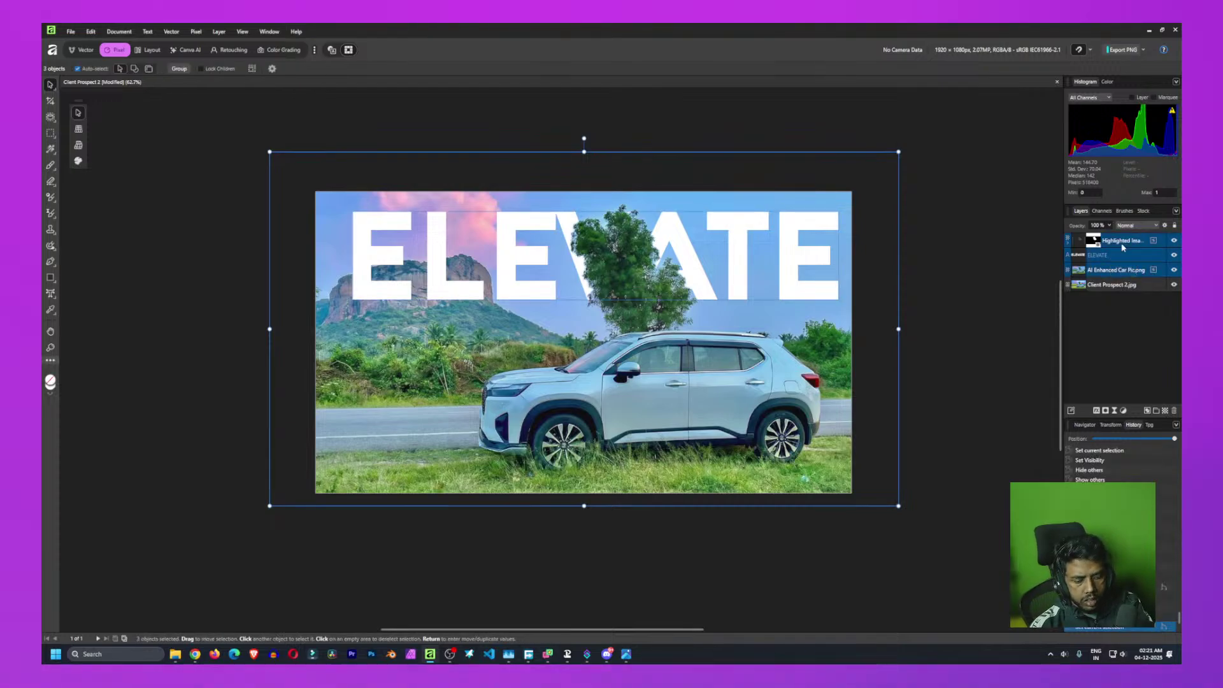
{"action": "key", "text": "ctrl+g"}
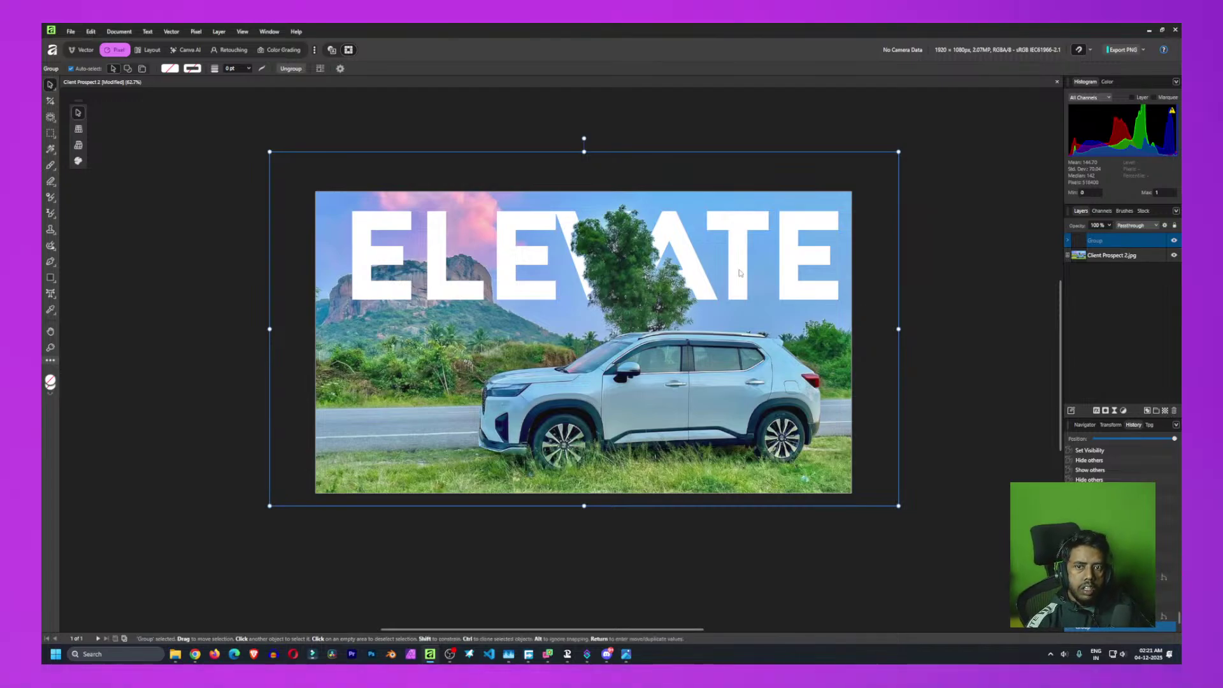
Try to scale down the group from its upper-left corner, undo the scaling, and ungroup the three layers
{"action": "left_click_drag", "start_coordinate": [270, 153], "coordinate": [371, 245]}
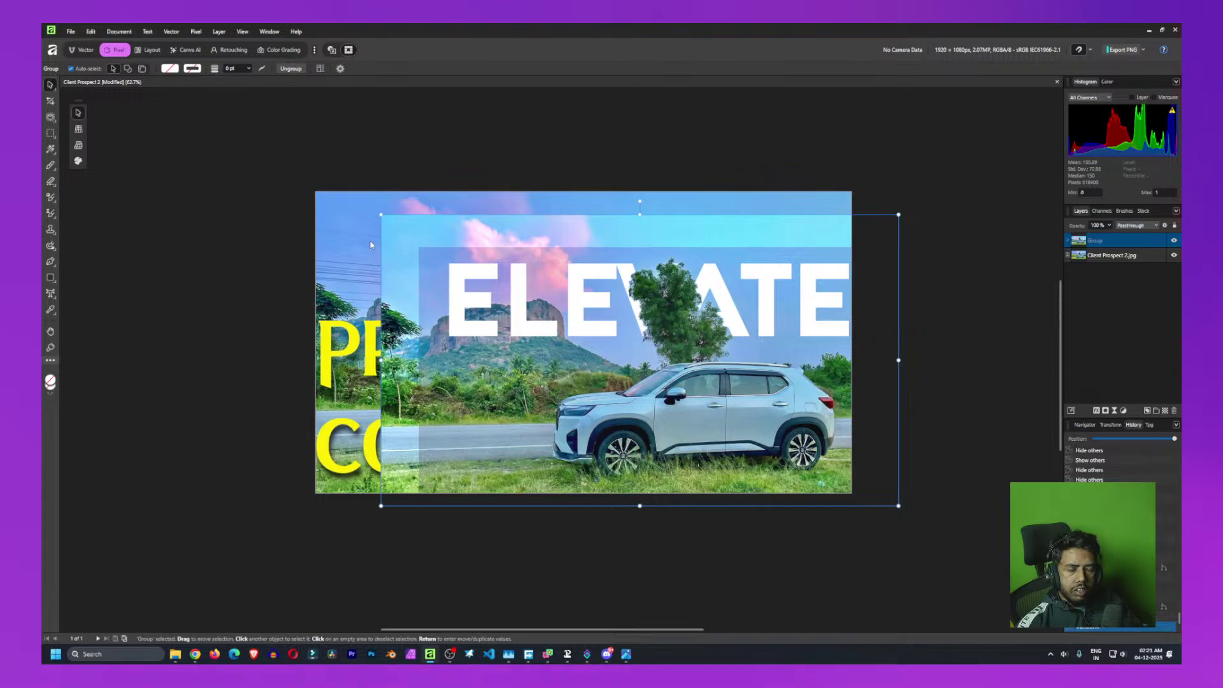
{"action": "key", "text": "ctrl+z"}
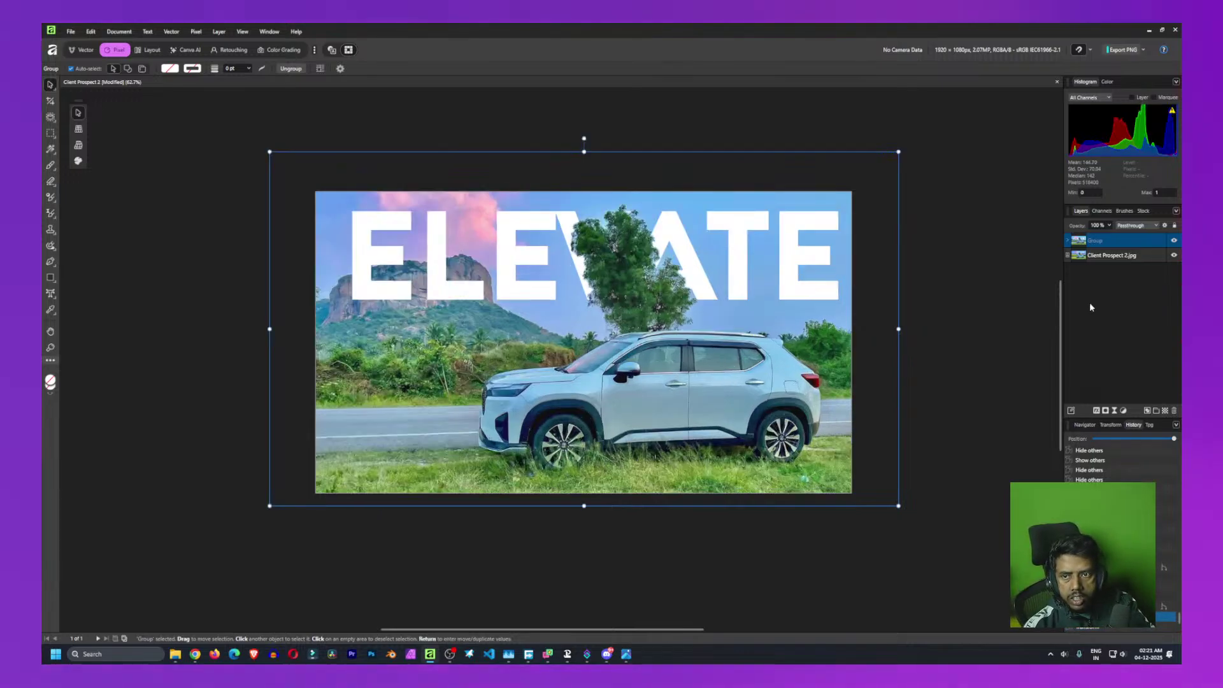
{"action": "key", "text": "ctrl+shift+g"}
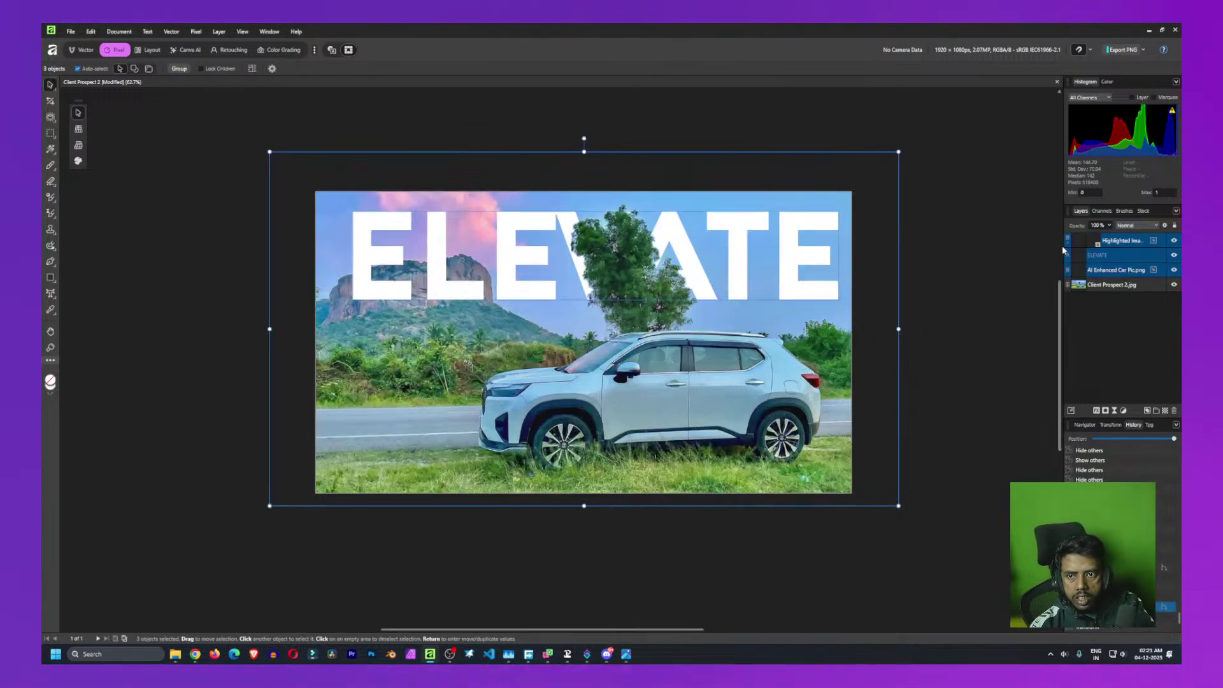
{"action": "left_click", "coordinate": [1091, 311]}
Scale down only the AI Enhanced Car Pic.png layer and align it to fill the canvas exactly, checking it against the Client Prospect 2.jpg reference
{"action": "left_click", "coordinate": [1112, 270]}
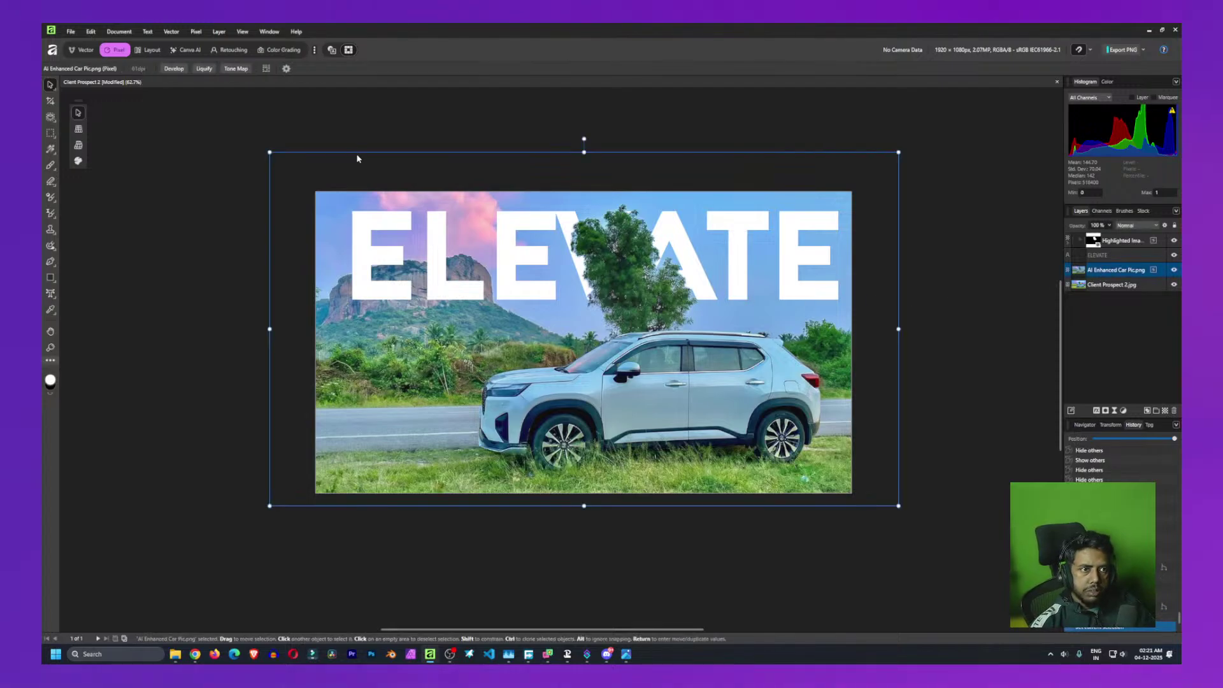
{"action": "left_click_drag", "start_coordinate": [269, 152], "coordinate": [402, 226]}
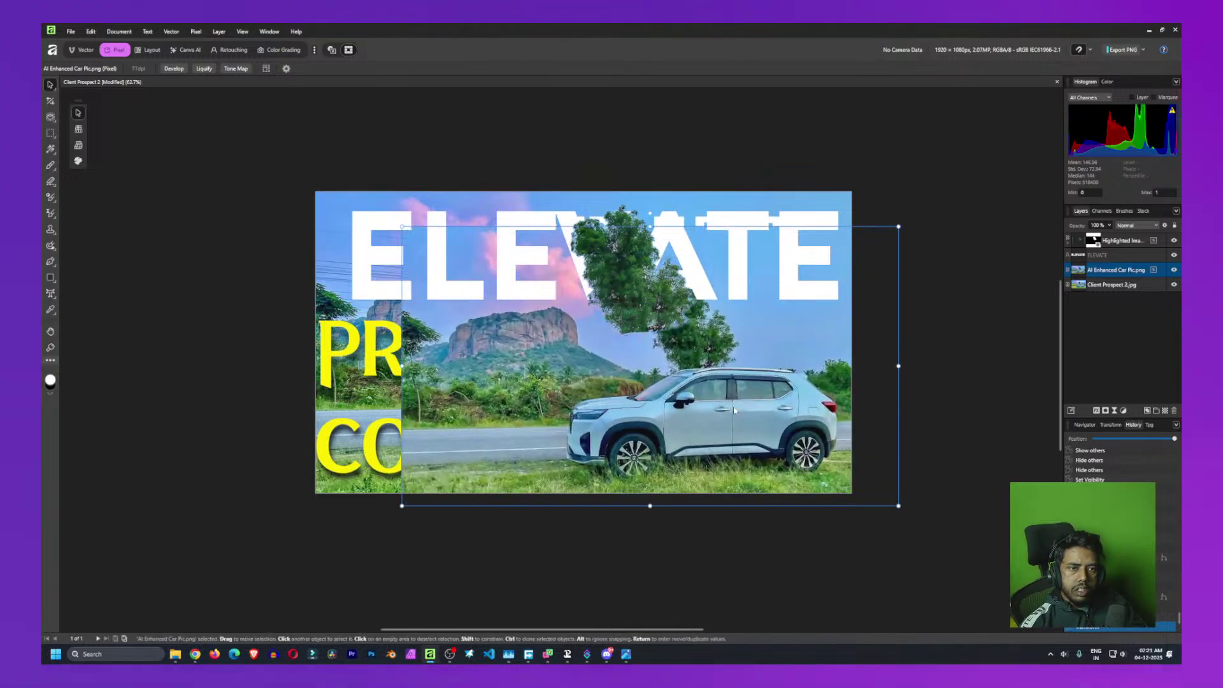
{"action": "left_click_drag", "start_coordinate": [734, 411], "coordinate": [687, 376]}
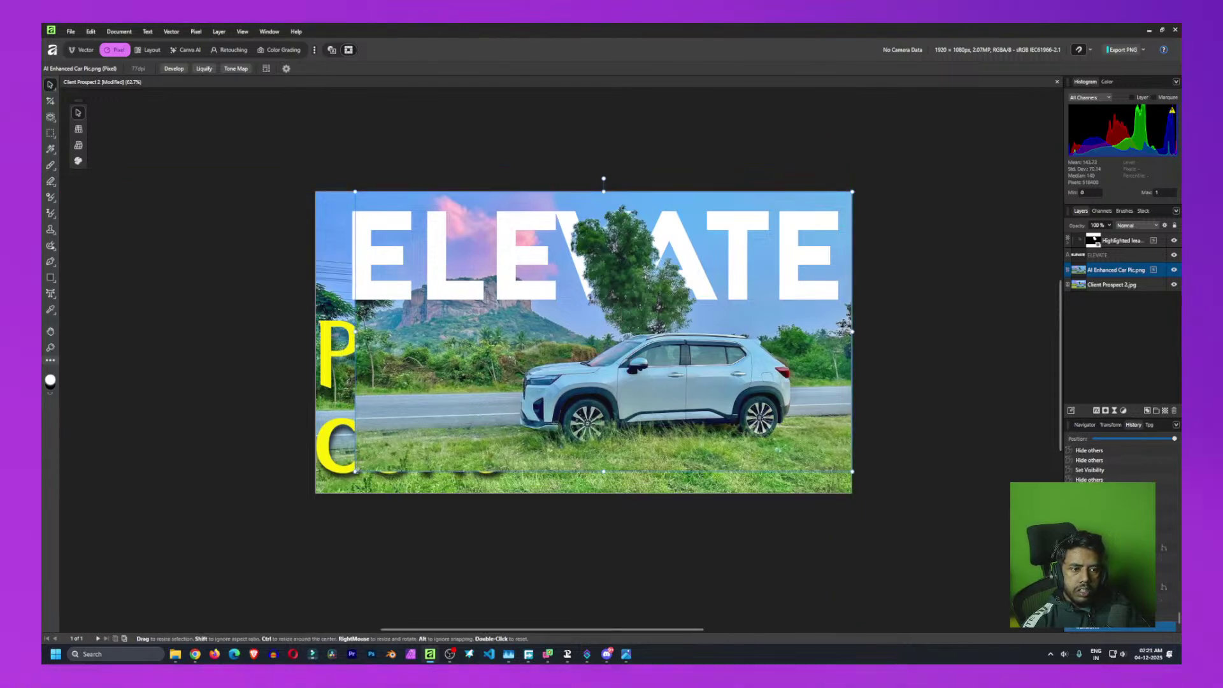
{"action": "left_click_drag", "start_coordinate": [354, 472], "coordinate": [316, 492]}
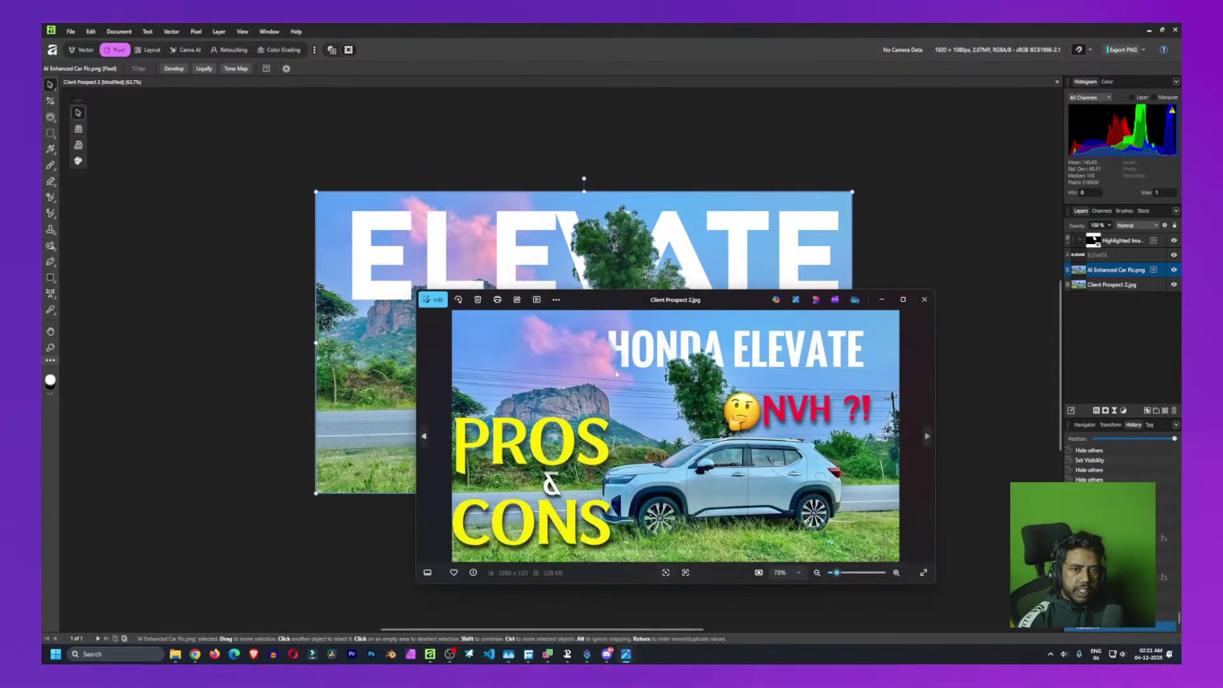
{"action": "left_click", "coordinate": [924, 300]}
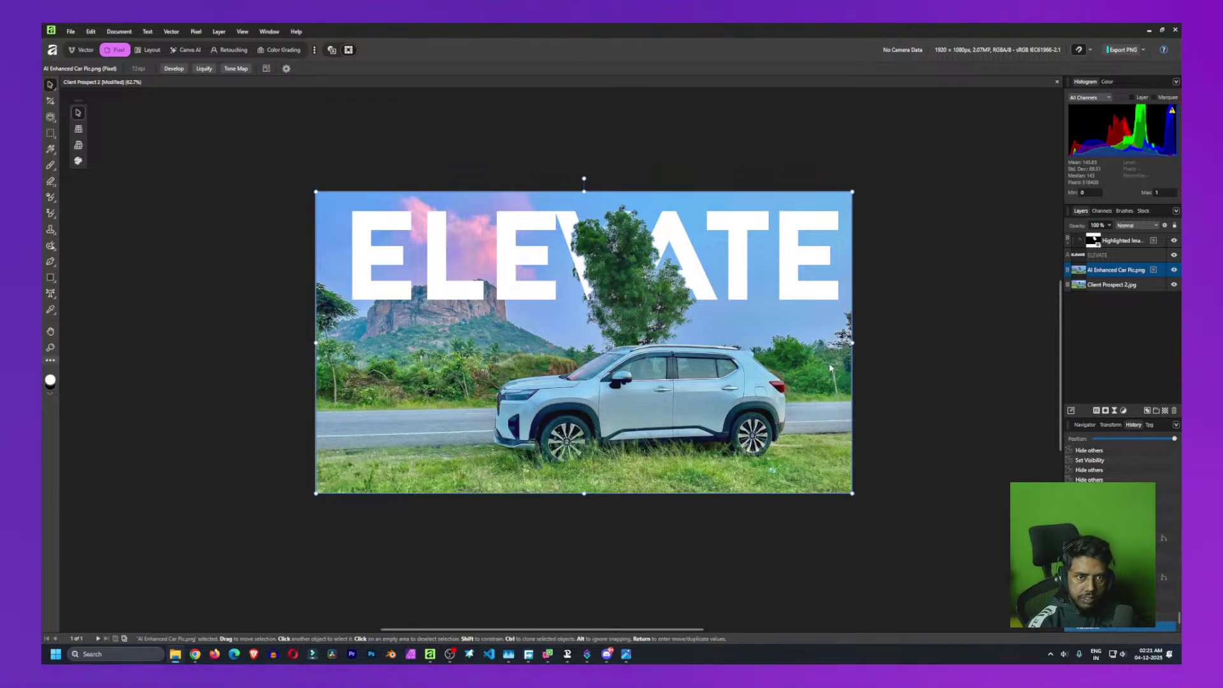
Add a Curves adjustment above the car picture with a shadow point at about X 0.32, Y 0.29 and a highlight point at X 0.746, Y 0.717
{"action": "left_click", "coordinate": [1124, 411]}
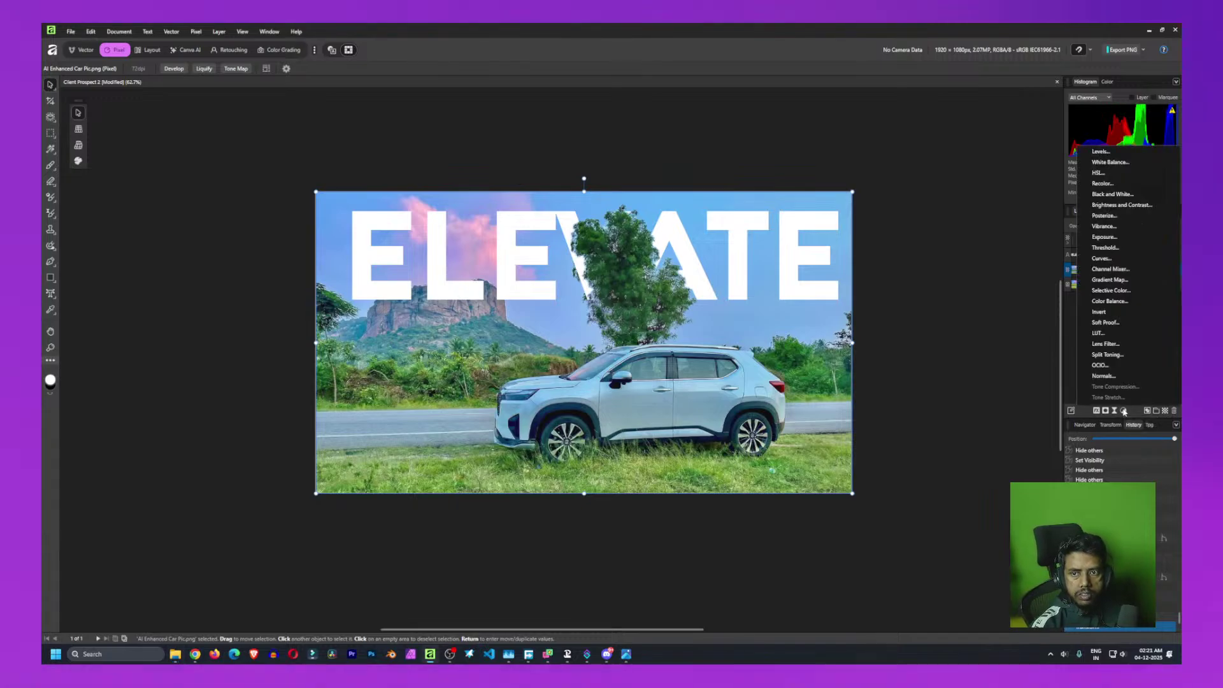
{"action": "left_click", "coordinate": [1108, 258]}
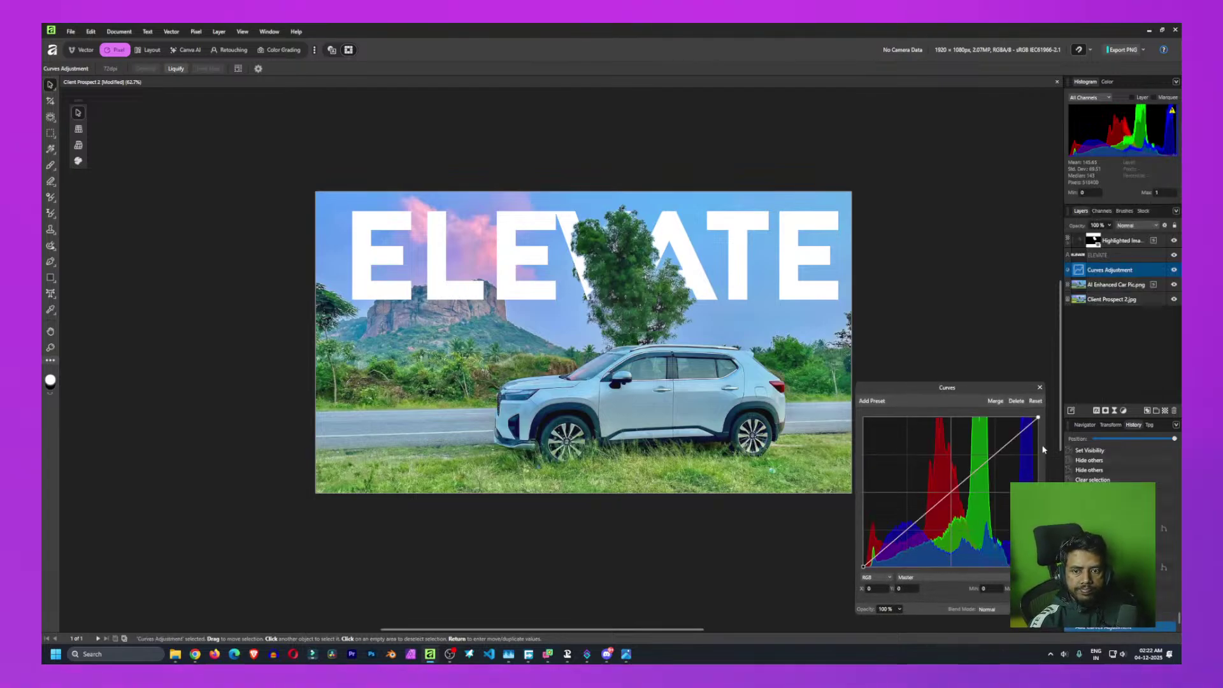
{"action": "left_click", "coordinate": [993, 456]}
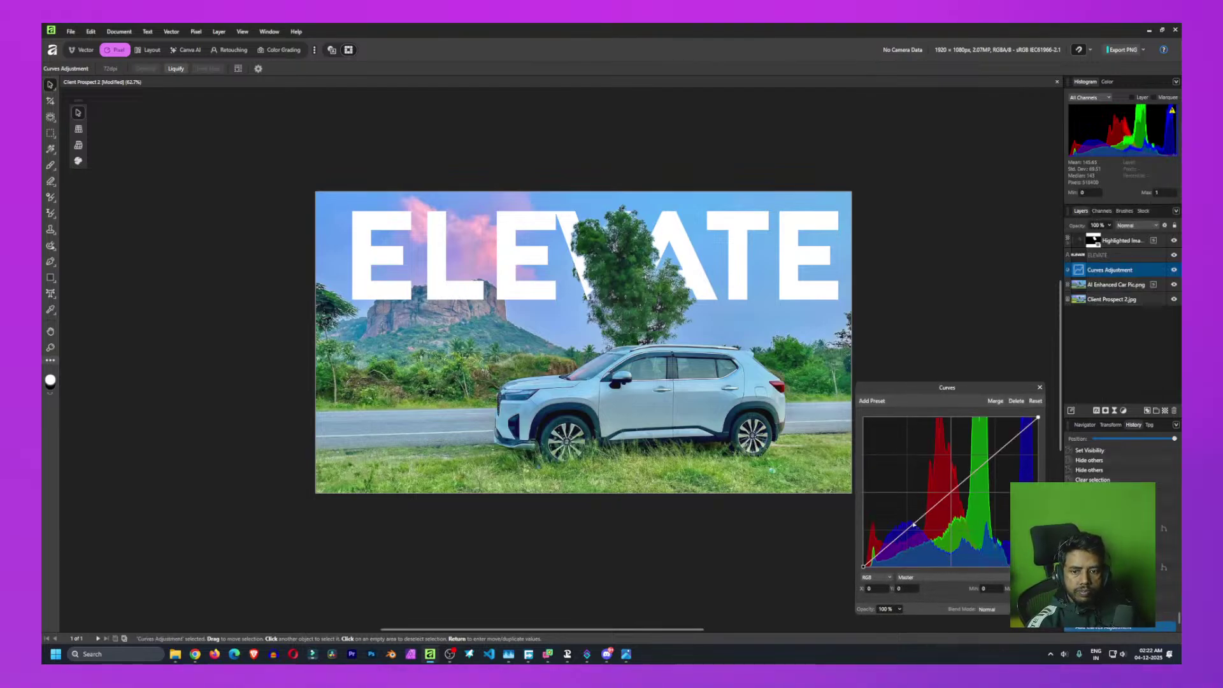
{"action": "left_click_drag", "start_coordinate": [993, 457], "coordinate": [920, 523]}
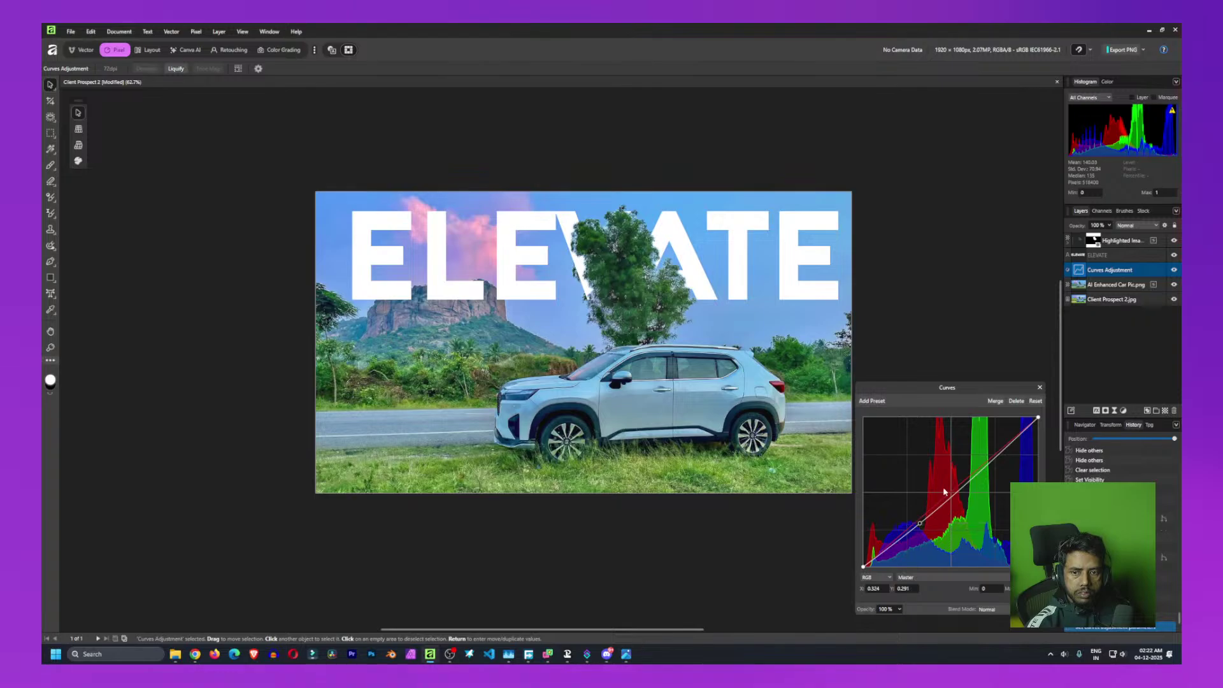
{"action": "left_click", "coordinate": [997, 457]}
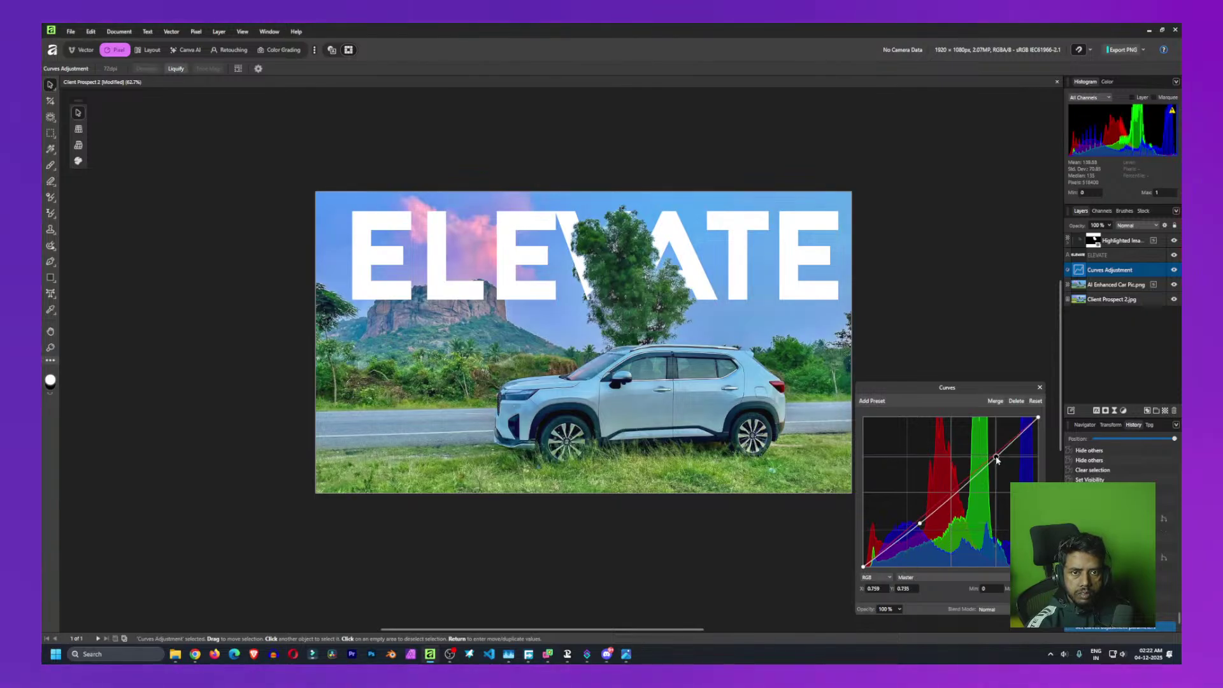
{"action": "left_click_drag", "start_coordinate": [998, 459], "coordinate": [996, 462]}
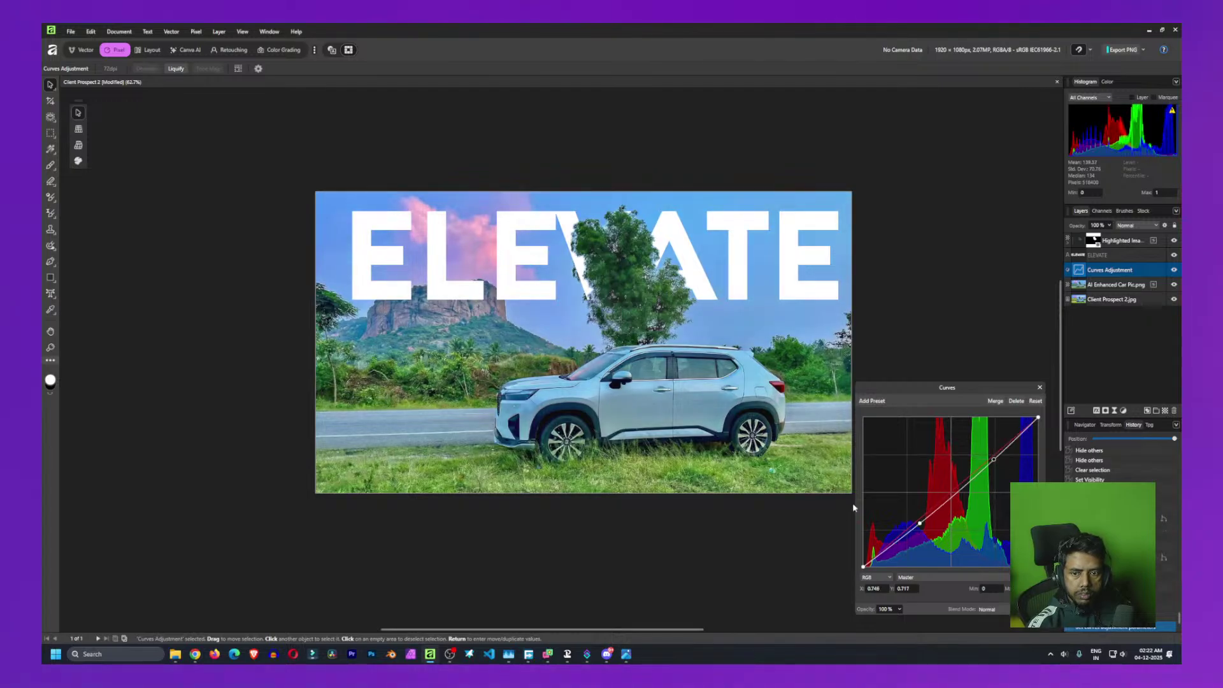
Refine the curve with the shadow point at about X 0.268, Y 0.232 and the highlight point at about X 0.736, Y 0.714
{"action": "left_click_drag", "start_coordinate": [920, 525], "coordinate": [911, 533]}
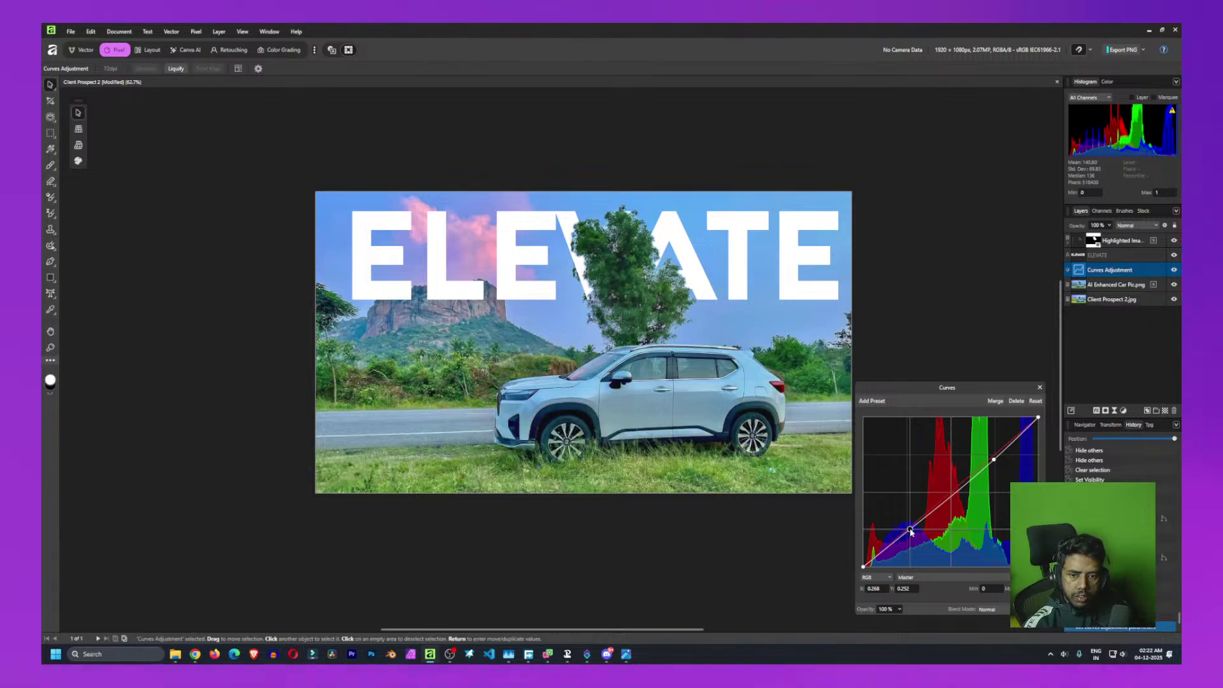
{"action": "left_click_drag", "start_coordinate": [911, 532], "coordinate": [911, 534]}
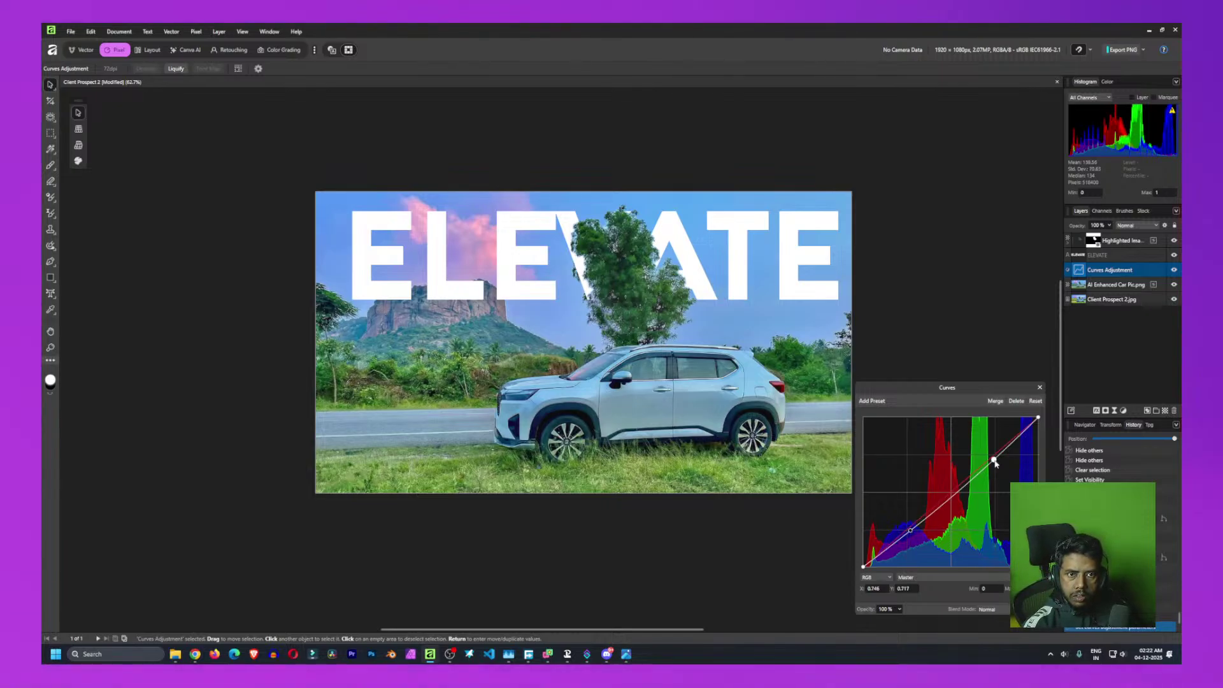
{"action": "left_click_drag", "start_coordinate": [996, 463], "coordinate": [993, 464]}
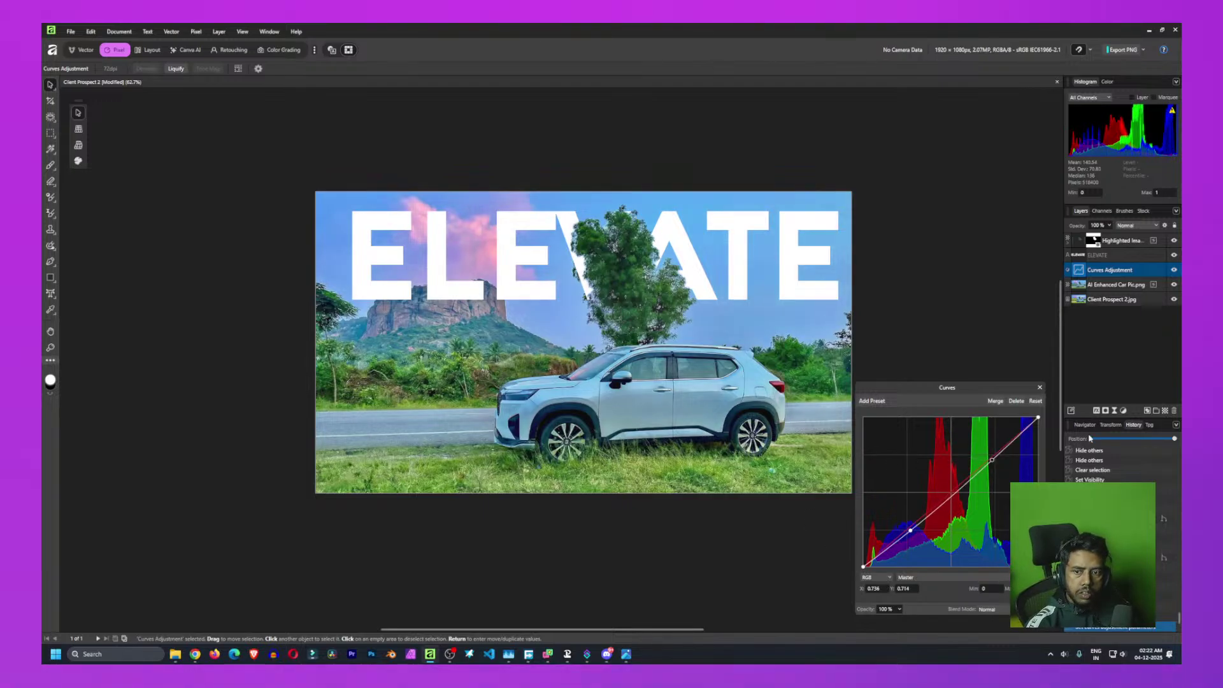
{"action": "left_click", "coordinate": [1109, 354]}
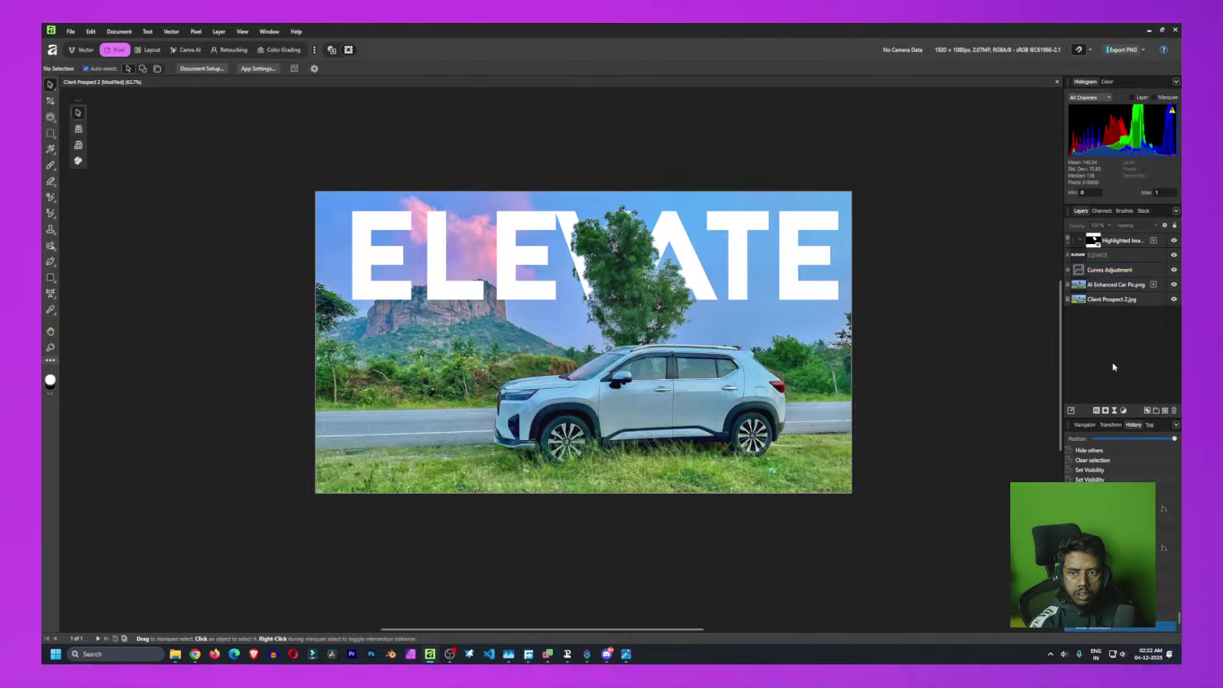
Add a Vibrance adjustment directly above the AI Enhanced Car Pic.png layer and raise its saturation slightly
{"action": "left_click", "coordinate": [1116, 271]}
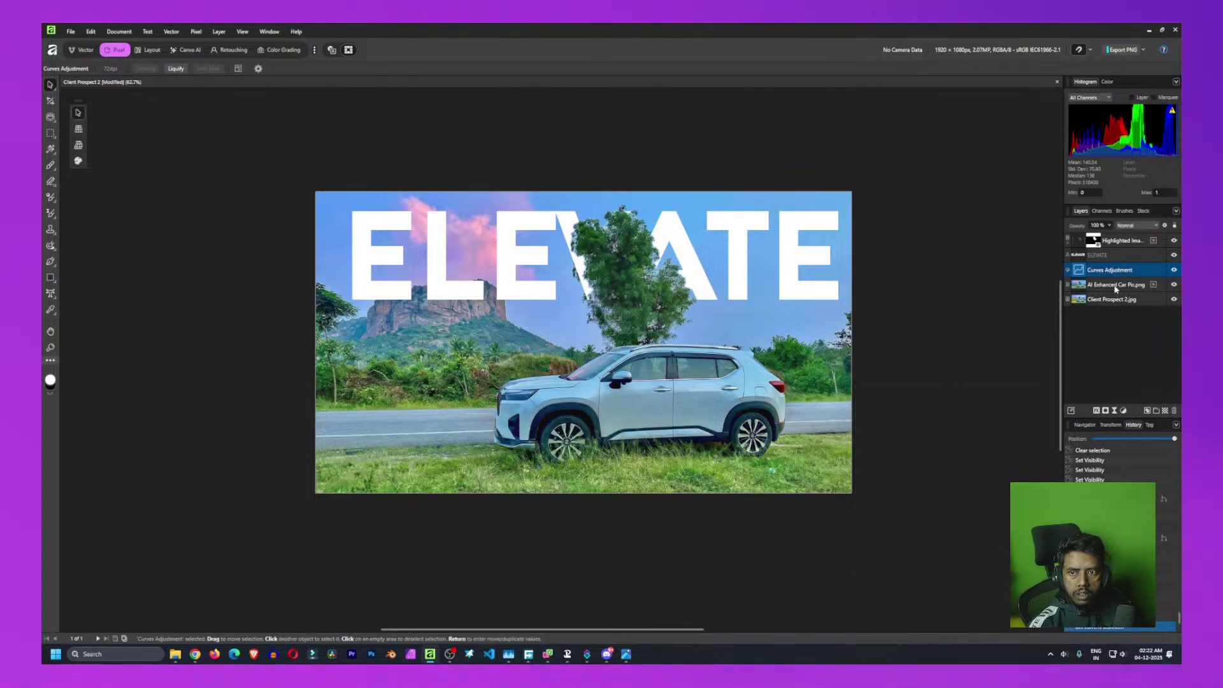
{"action": "left_click", "coordinate": [1116, 287]}
{"action": "left_click", "coordinate": [1123, 411]}
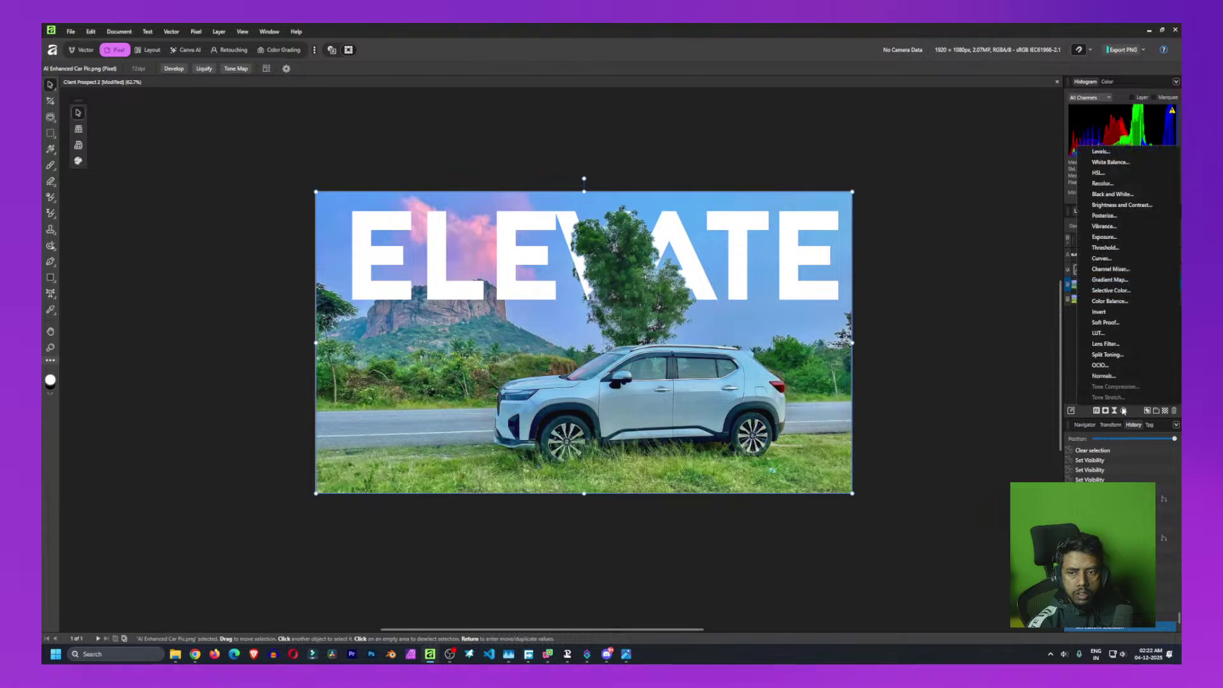
{"action": "left_click", "coordinate": [1121, 228]}
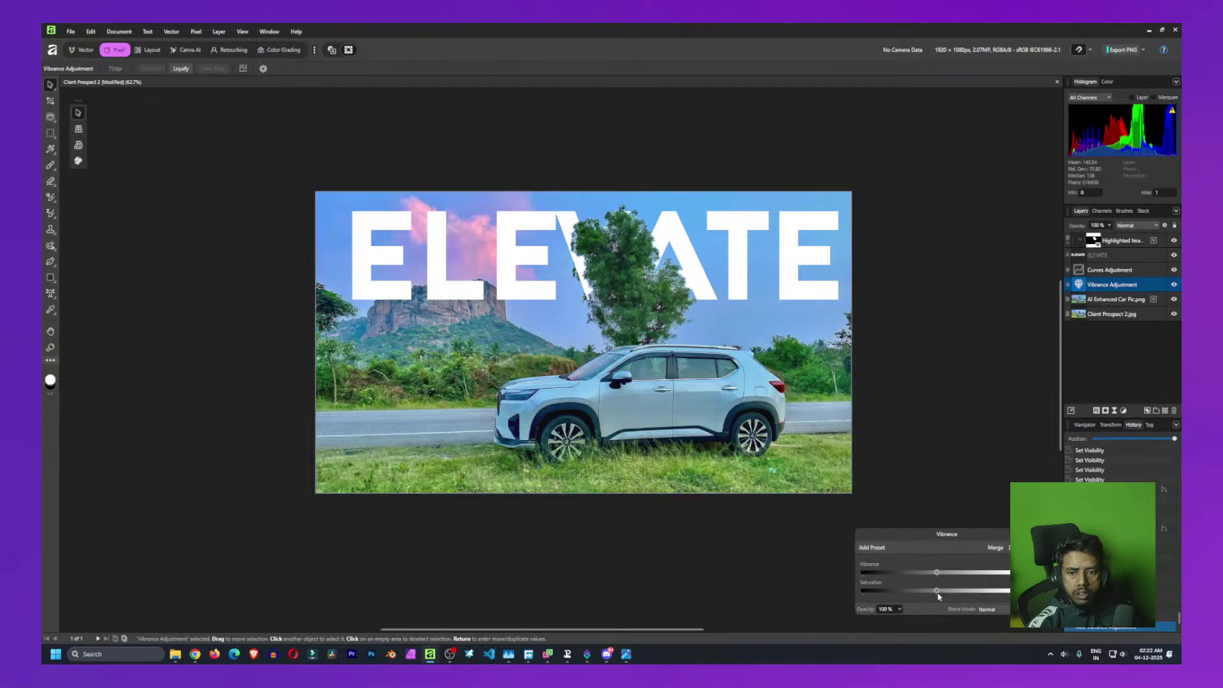
{"action": "mouse_move", "coordinate": [937, 592]}
{"action": "left_mouse_down"}
{"action": "mouse_move", "coordinate": [959, 592]}
{"action": "mouse_move", "coordinate": [941, 595]}
{"action": "left_mouse_up"}
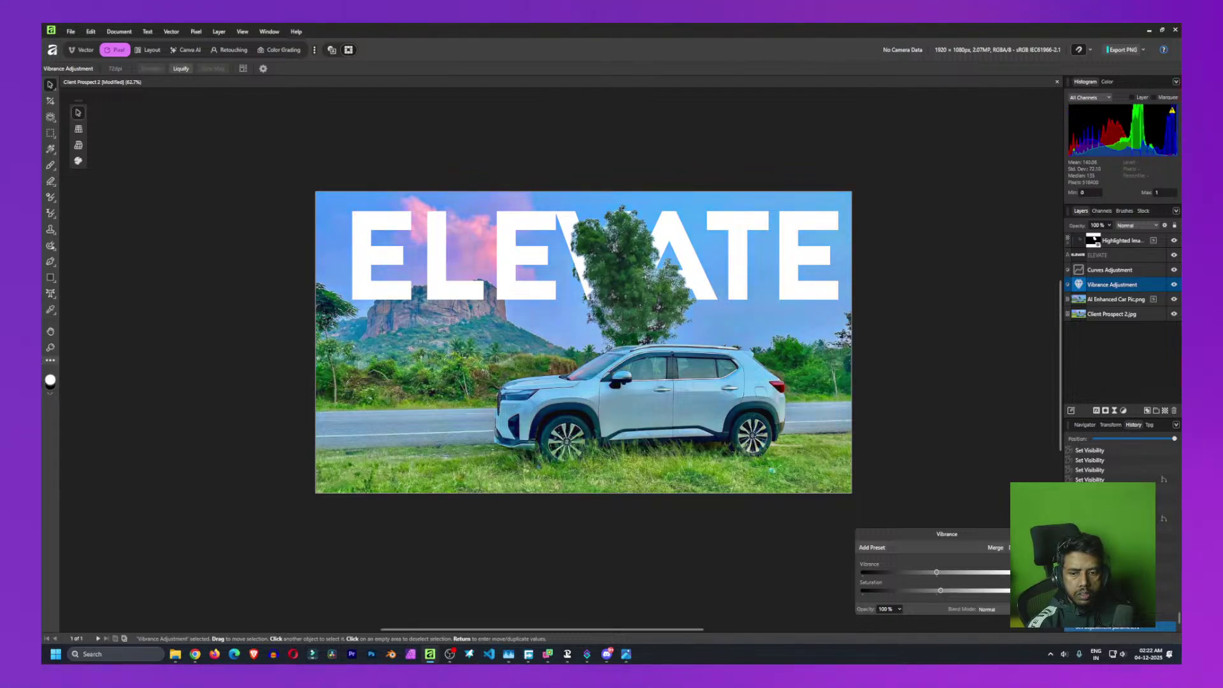
{"action": "key", "text": "Escape"}
{"action": "left_click", "coordinate": [1106, 358]}
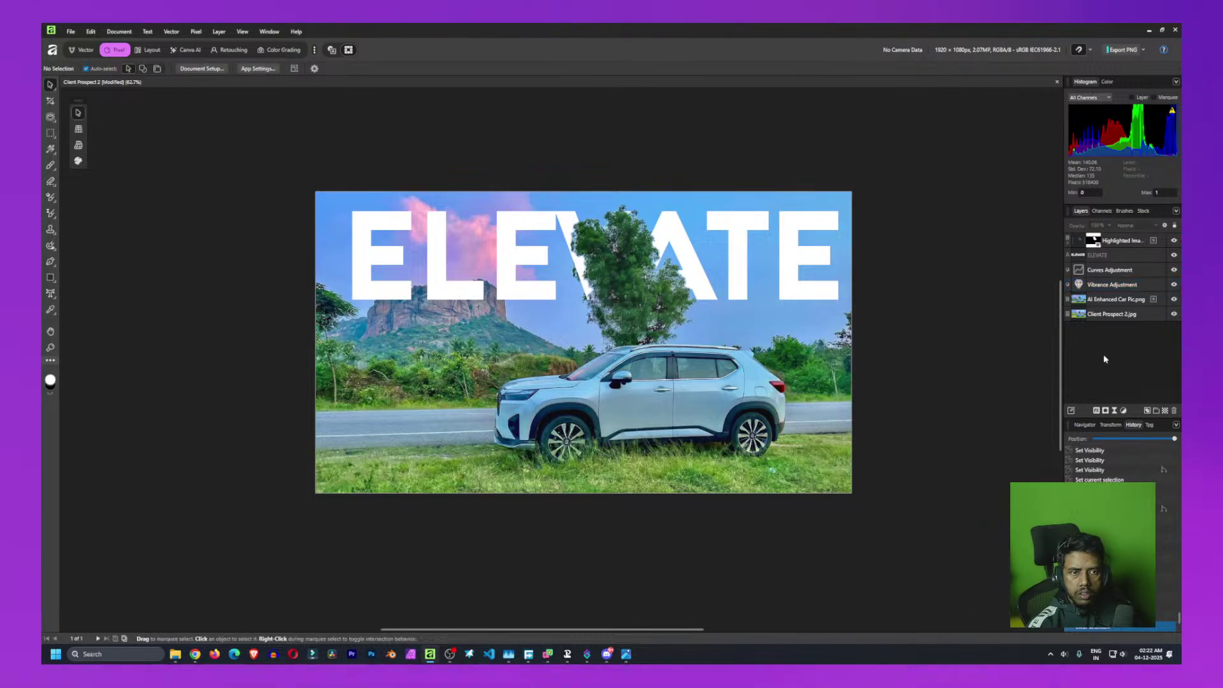
Hide the ELEVATE title and the Highlighted Image layer, leaving the adjusted car picture showing
{"action": "left_click", "coordinate": [1176, 286]}
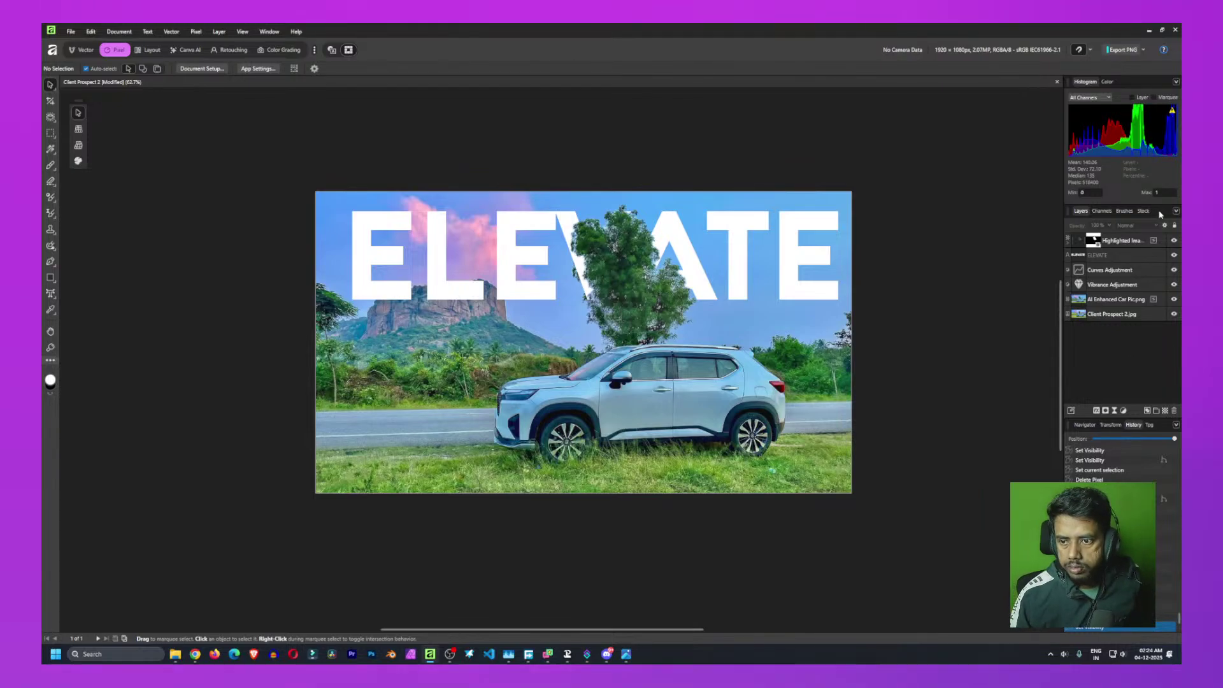
{"action": "left_click", "coordinate": [1175, 255]}
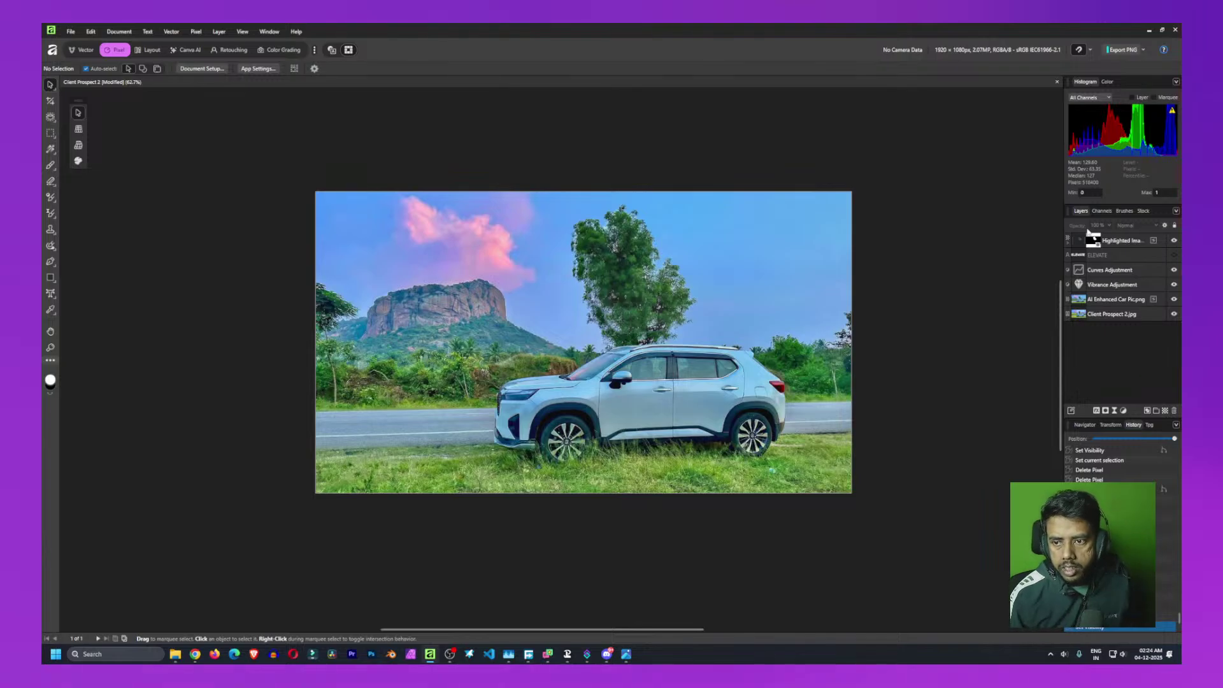
{"action": "left_click", "coordinate": [1174, 241]}
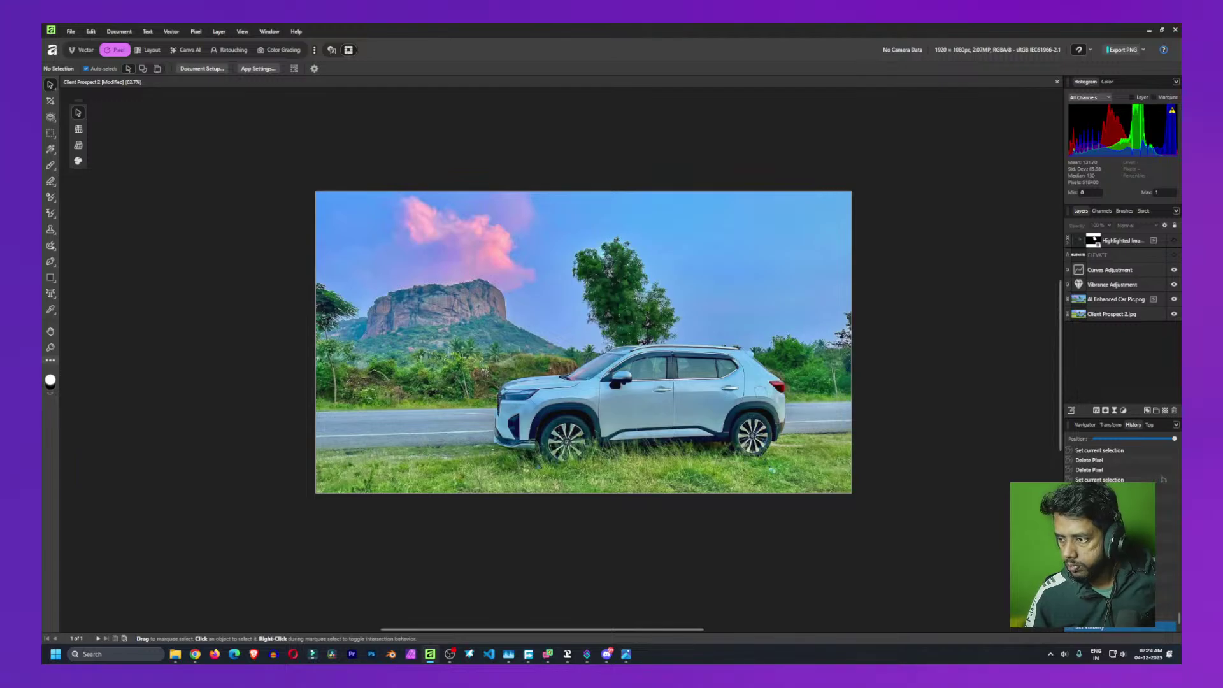
{"action": "left_click", "coordinate": [450, 654]}
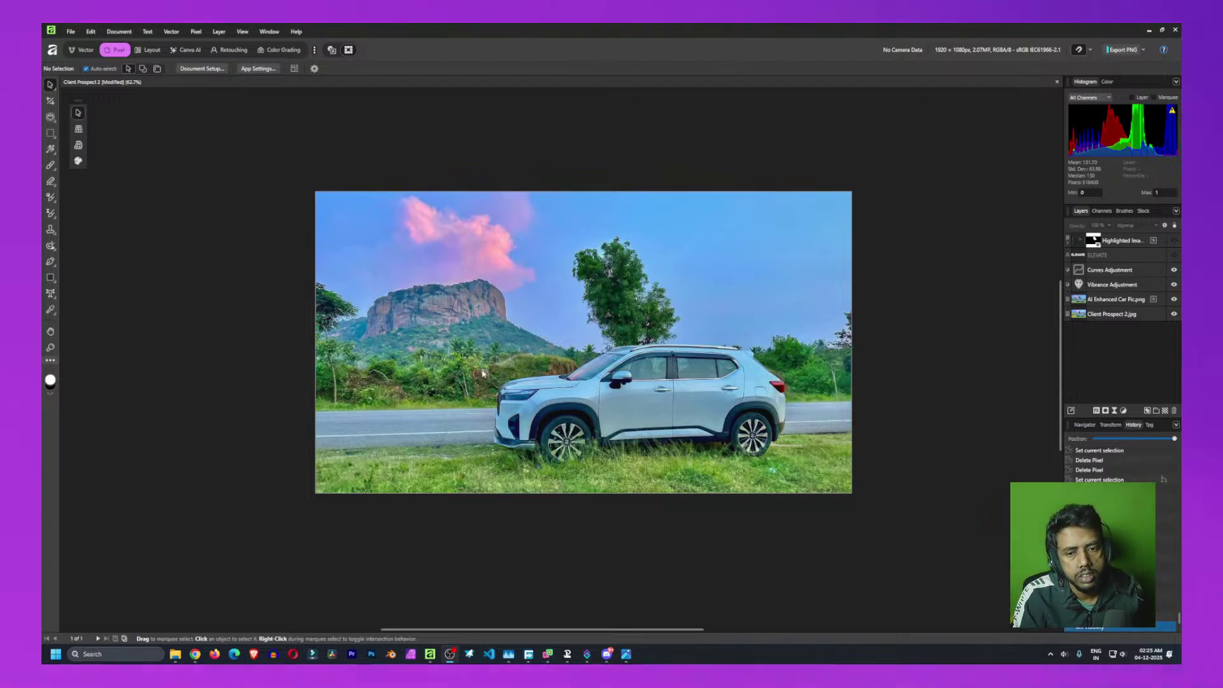
Duplicate the AI Enhanced Car Pic.png layer
{"action": "left_click", "coordinate": [1113, 301]}
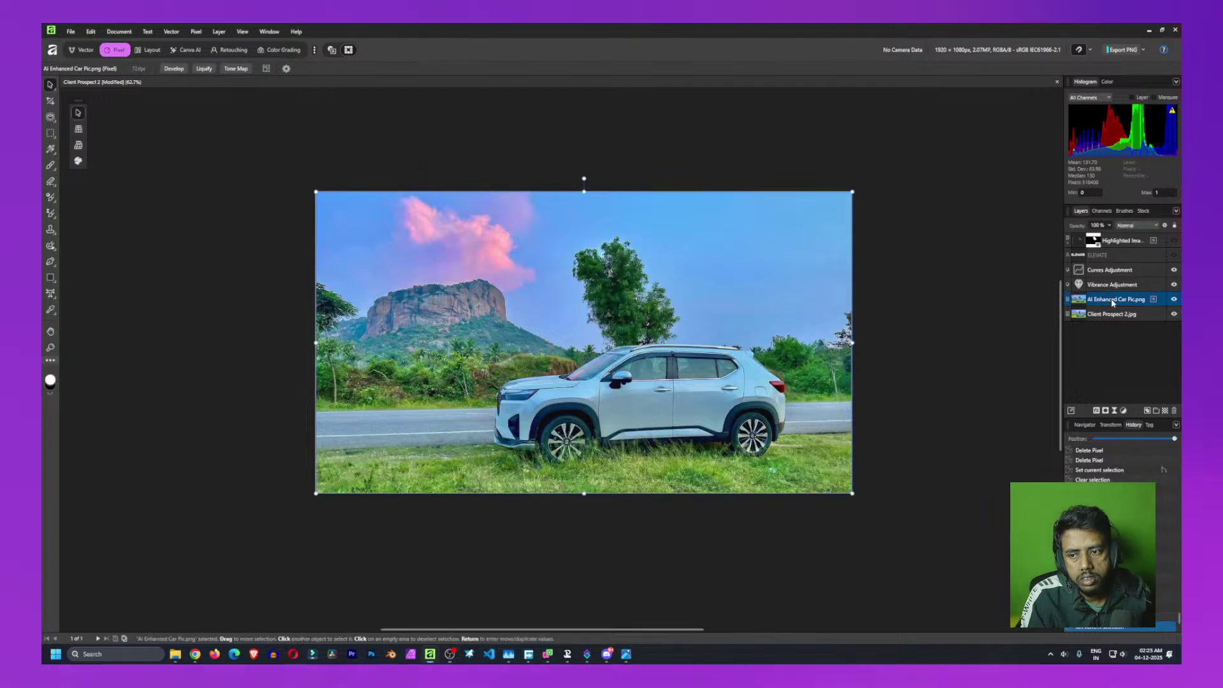
{"action": "right_click", "coordinate": [1113, 301]}
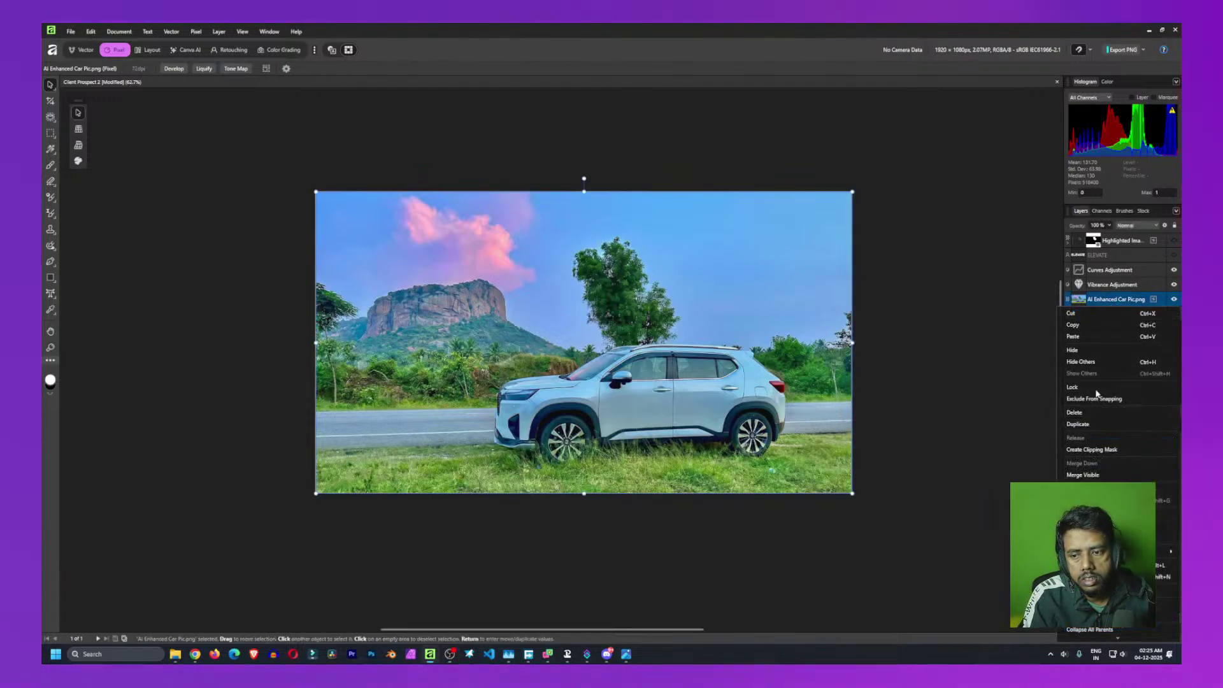
{"action": "left_click", "coordinate": [1095, 427]}
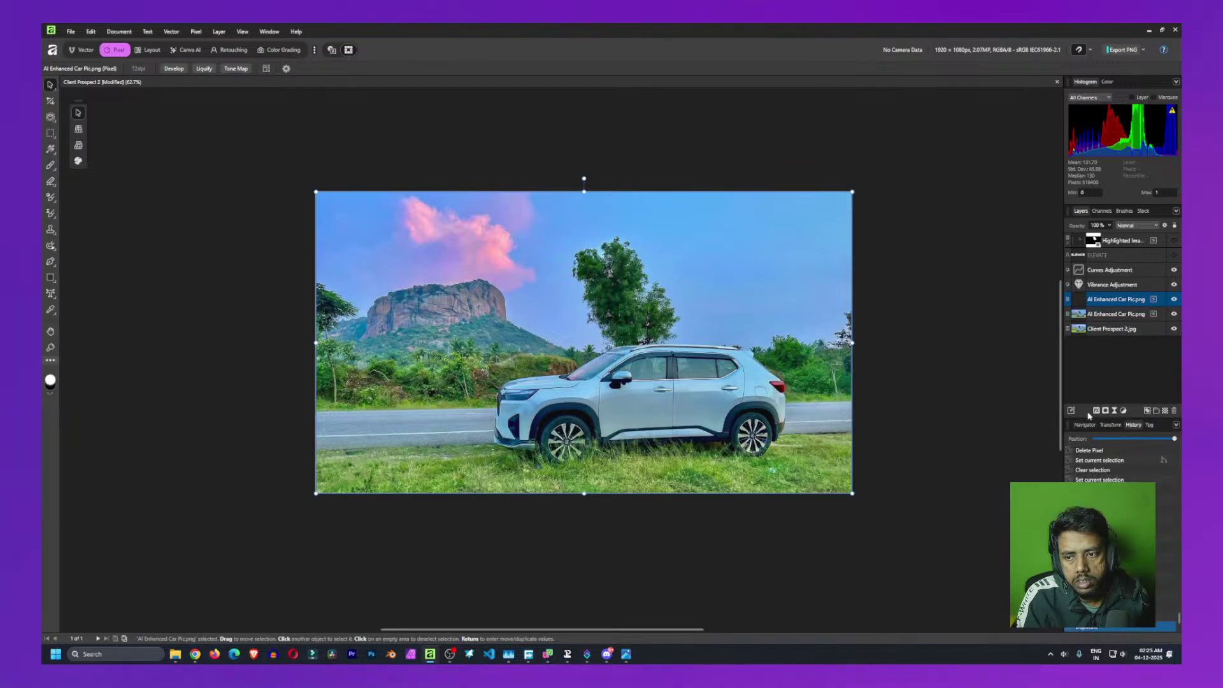
{"action": "left_click", "coordinate": [1096, 372]}
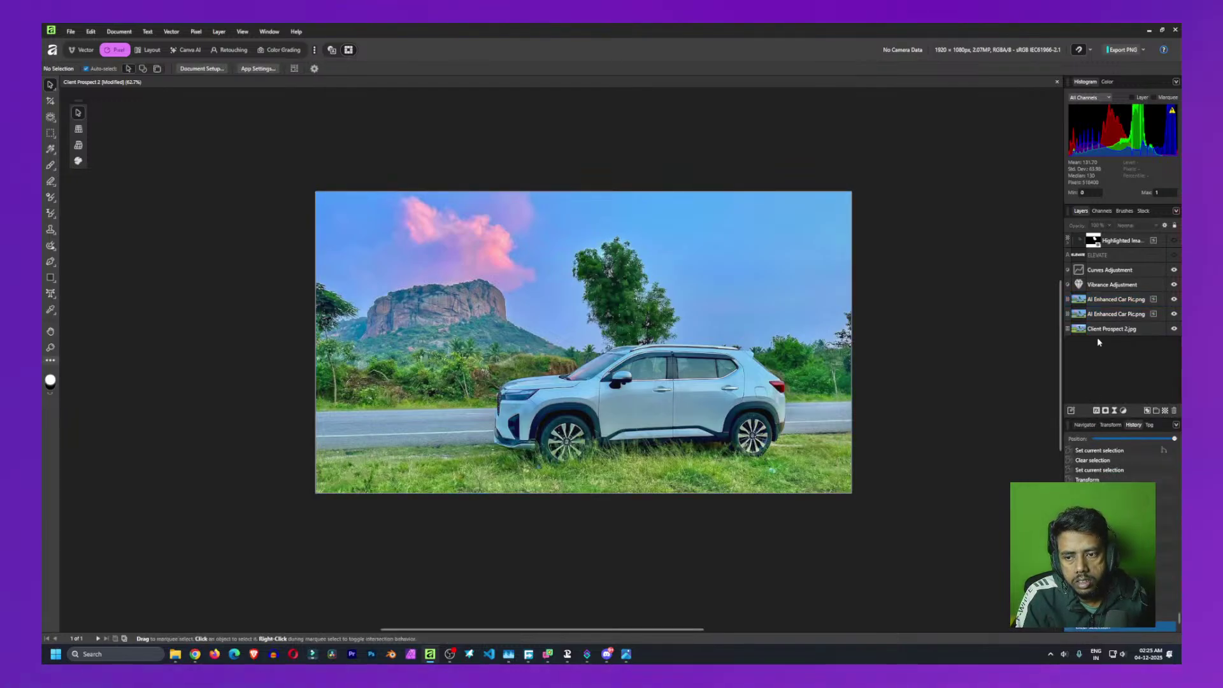
Enlarge the duplicated car picture beyond the canvas and reposition it so the whole car fills most of the frame
{"action": "left_click", "coordinate": [1098, 302]}
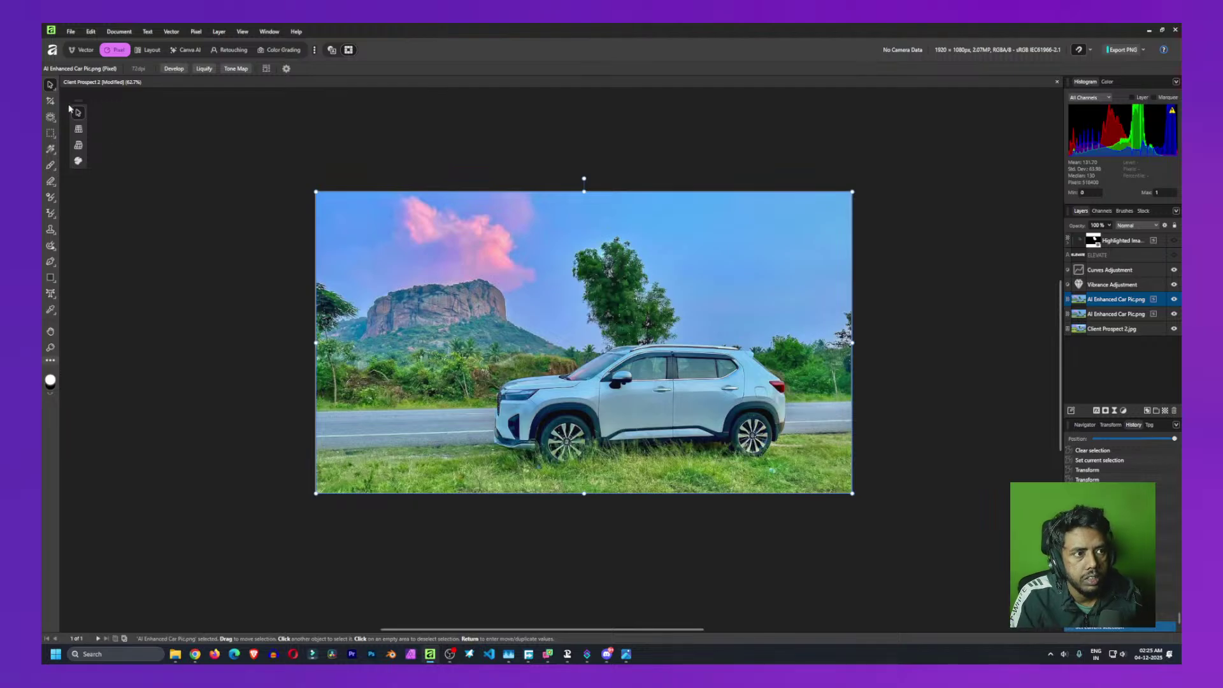
{"action": "left_click_drag", "start_coordinate": [853, 192], "coordinate": [995, 110]}
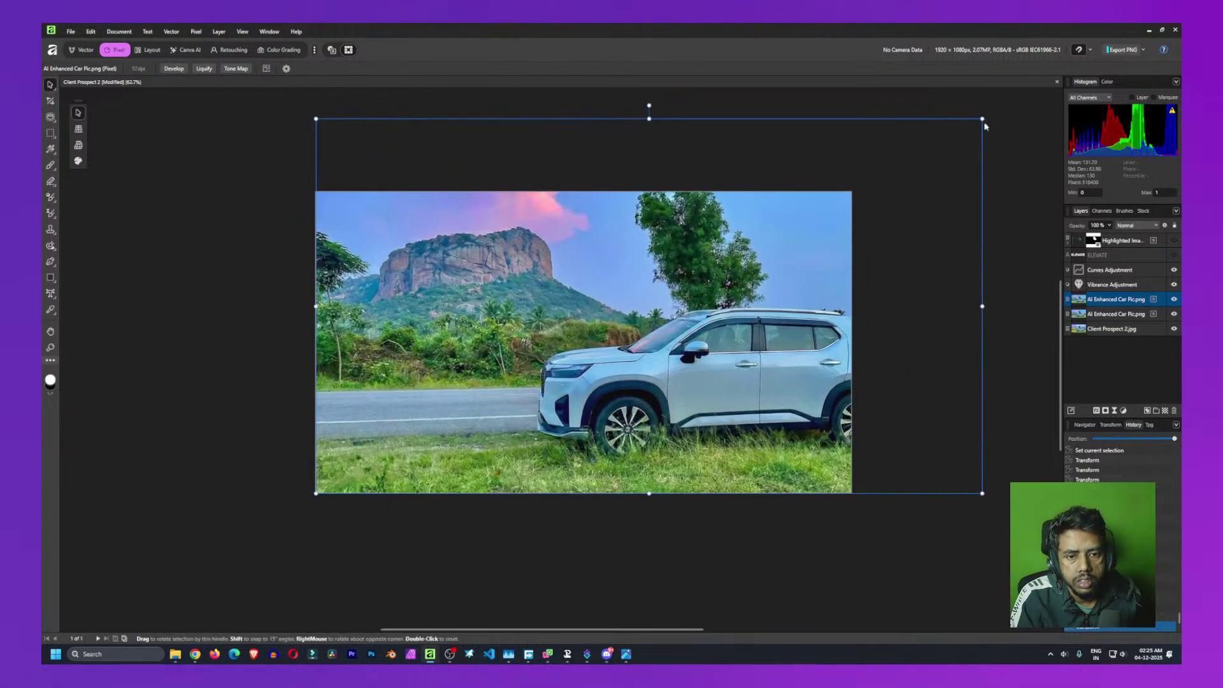
{"action": "left_click_drag", "start_coordinate": [933, 490], "coordinate": [931, 555]}
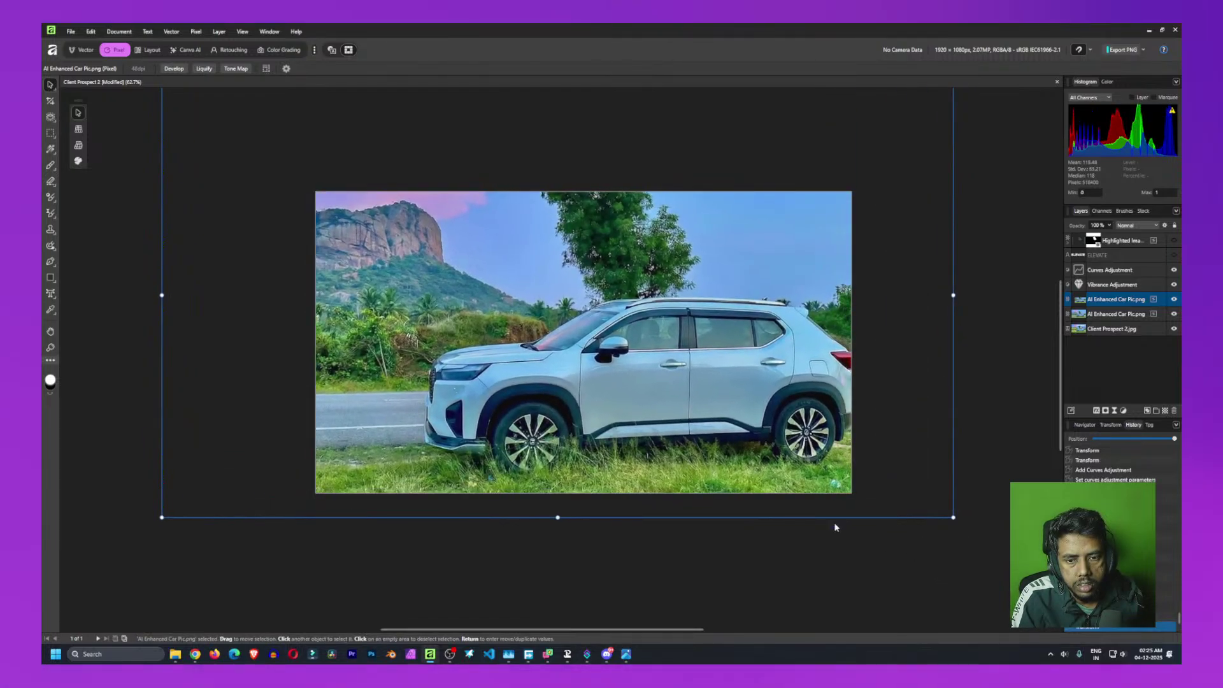
{"action": "left_click_drag", "start_coordinate": [780, 410], "coordinate": [737, 384]}
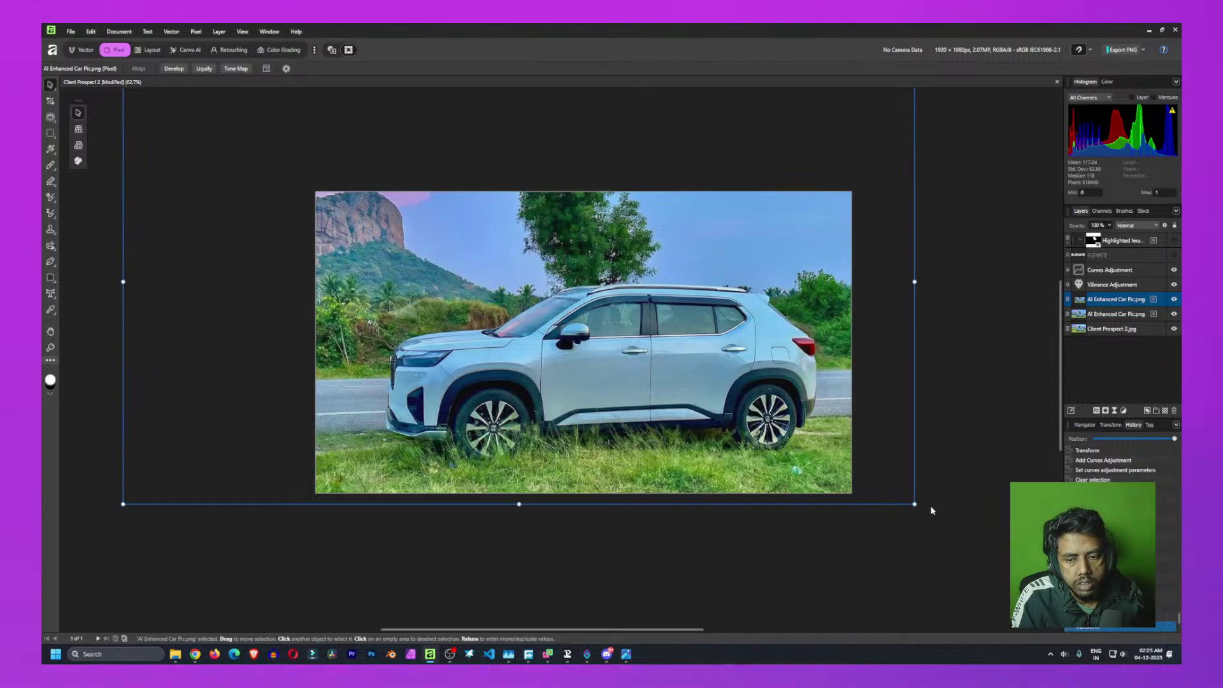
{"action": "left_click_drag", "start_coordinate": [915, 504], "coordinate": [903, 498]}
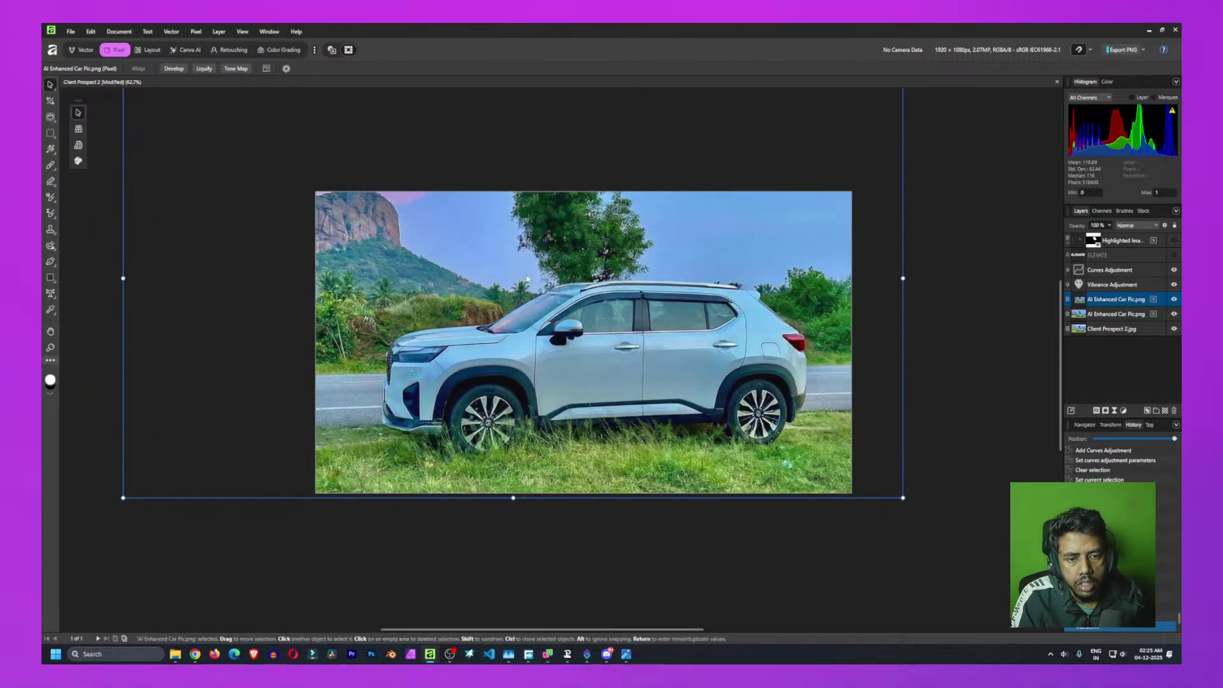
{"action": "left_click_drag", "start_coordinate": [577, 291], "coordinate": [581, 300]}
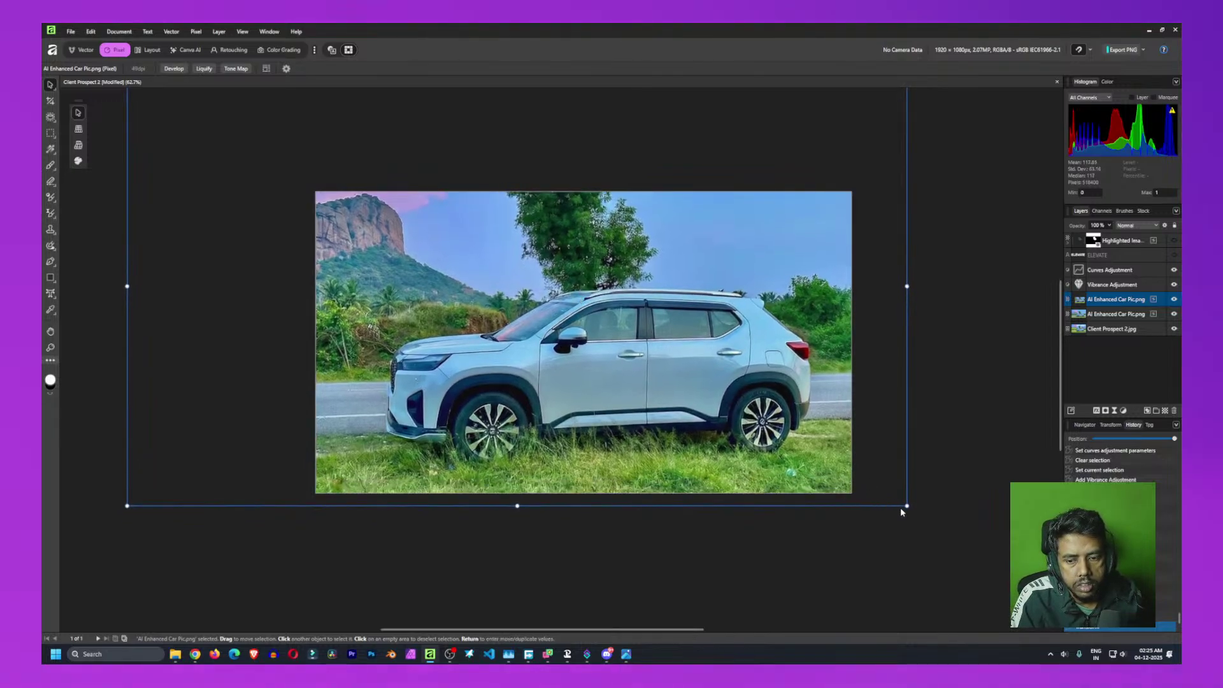
{"action": "left_click_drag", "start_coordinate": [907, 505], "coordinate": [886, 493]}
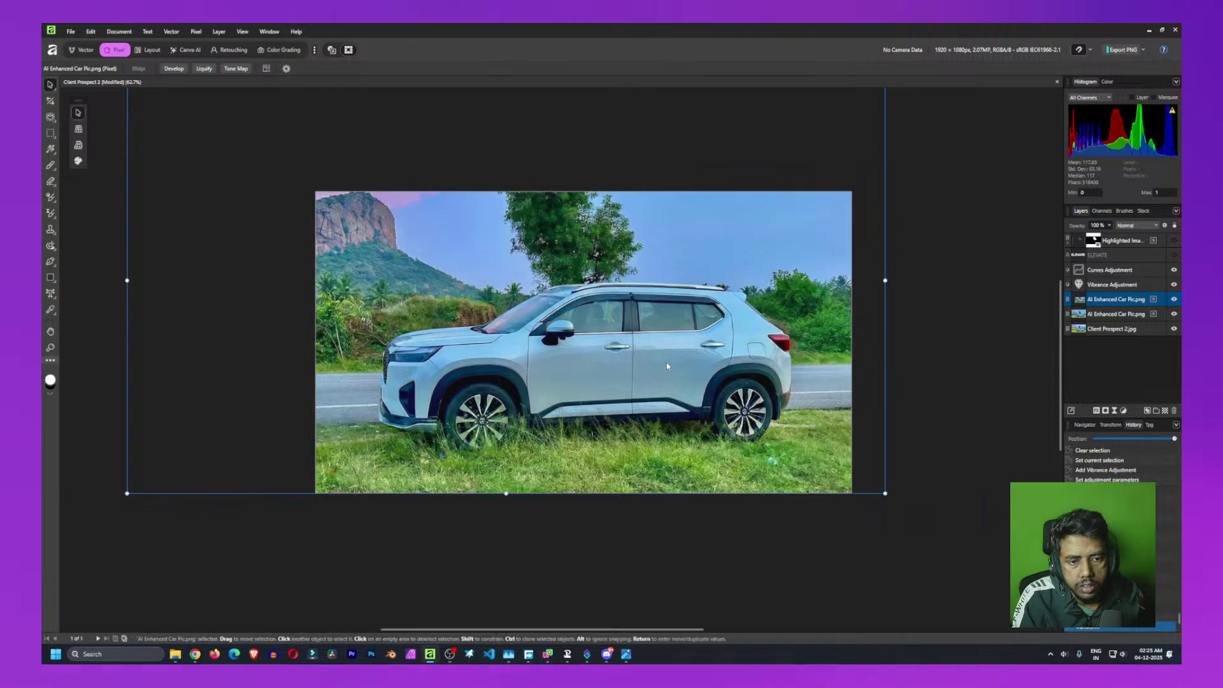
{"action": "left_click_drag", "start_coordinate": [666, 362], "coordinate": [693, 377]}
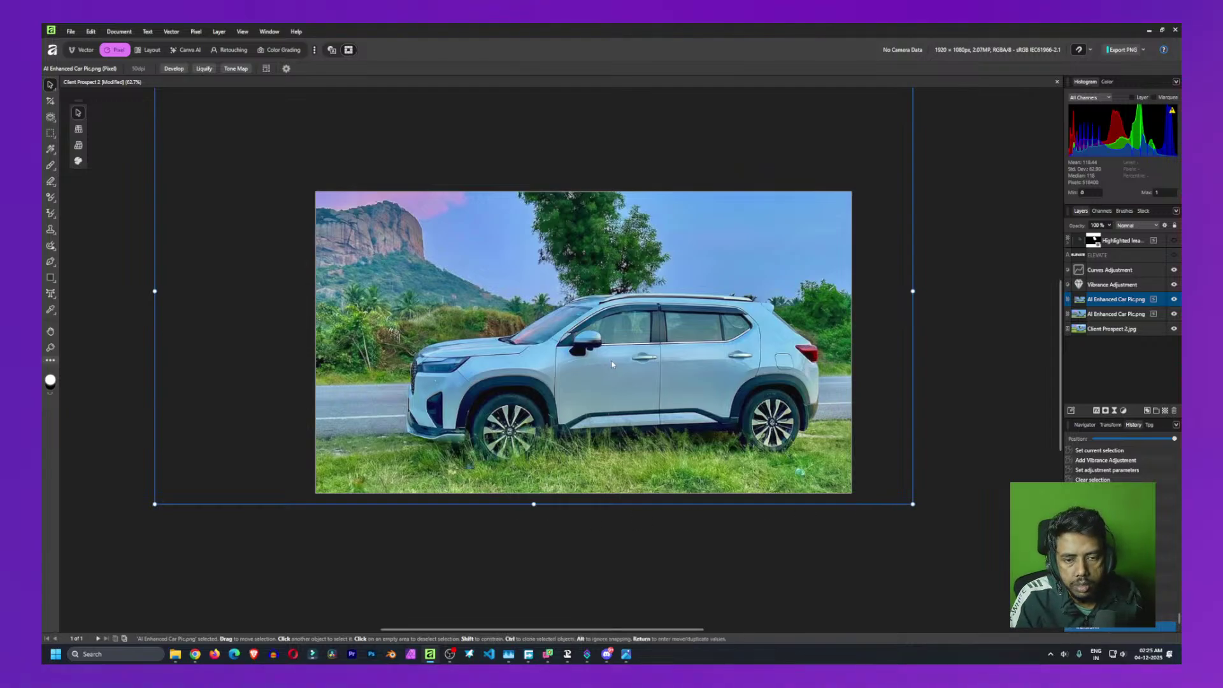
Try starting a Pen tool curve below the enlarged car's front door, and delete the enlarged duplicate layer
{"action": "left_click", "coordinate": [51, 166]}
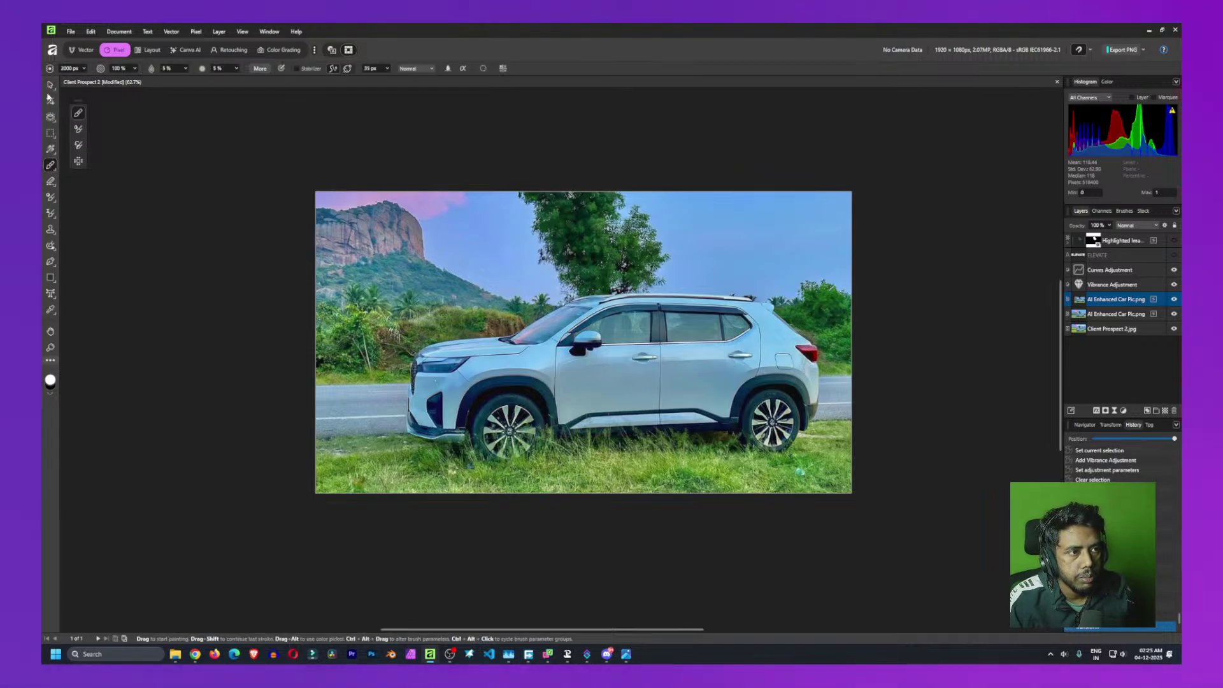
{"action": "left_click", "coordinate": [51, 264]}
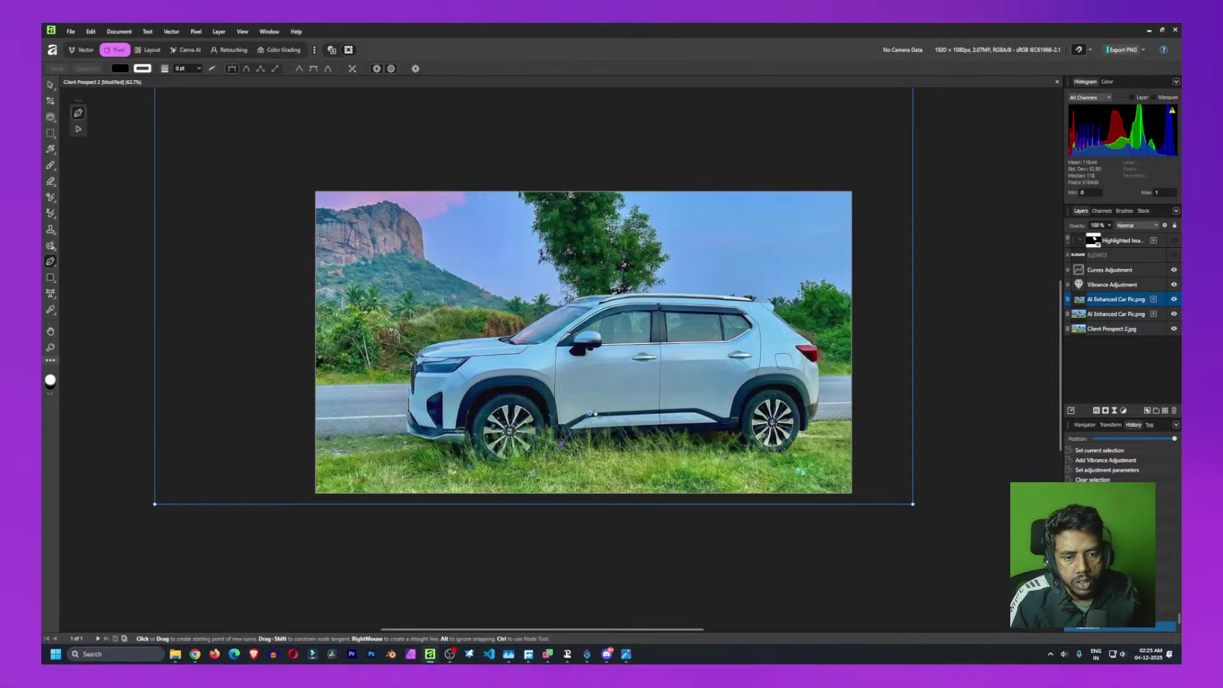
{"action": "left_click_drag", "start_coordinate": [565, 441], "coordinate": [760, 313]}
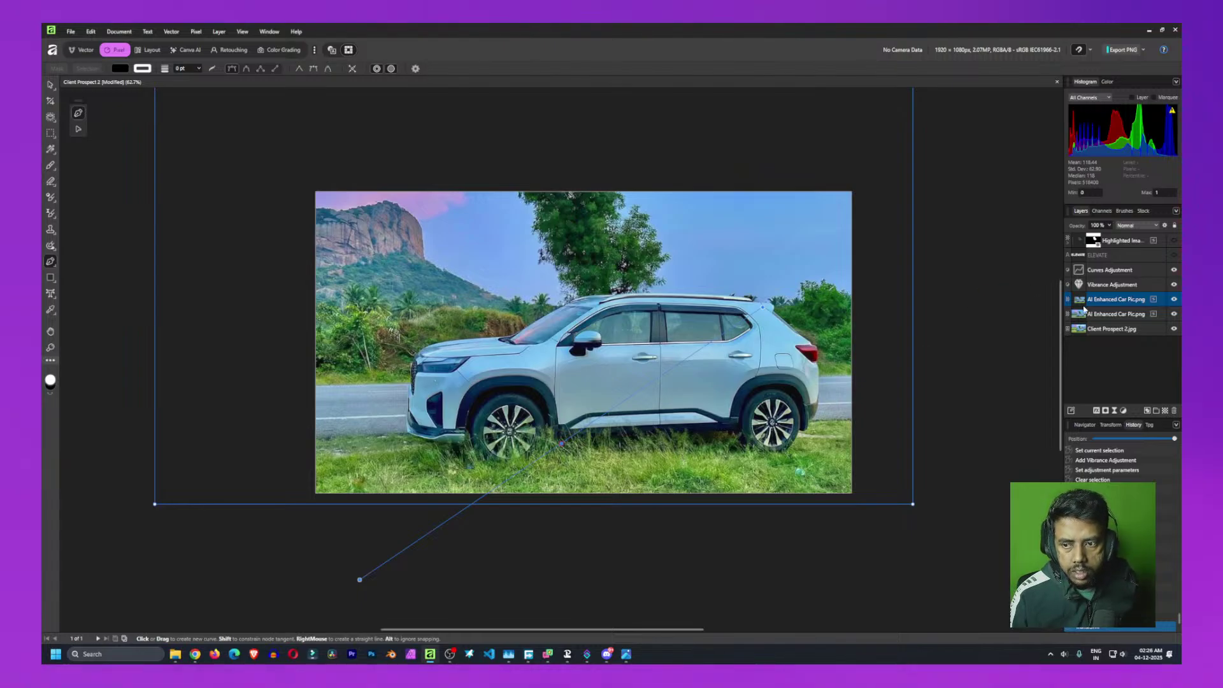
{"action": "left_click", "coordinate": [1114, 373]}
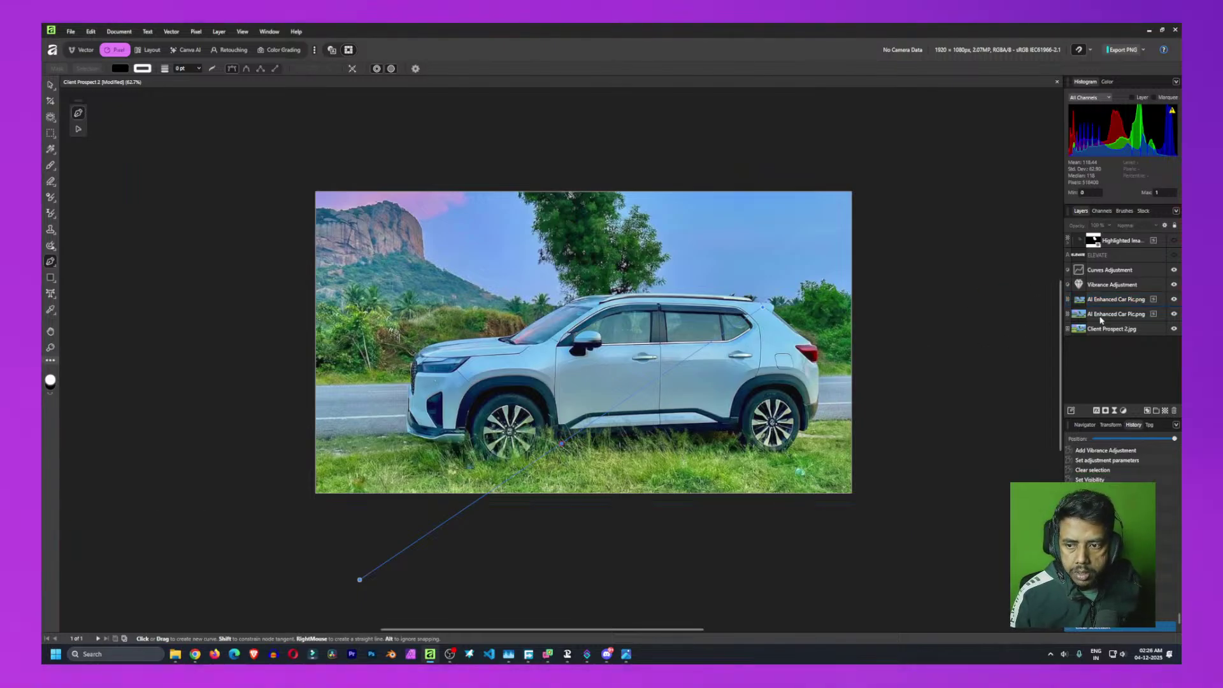
{"action": "left_click", "coordinate": [1119, 302]}
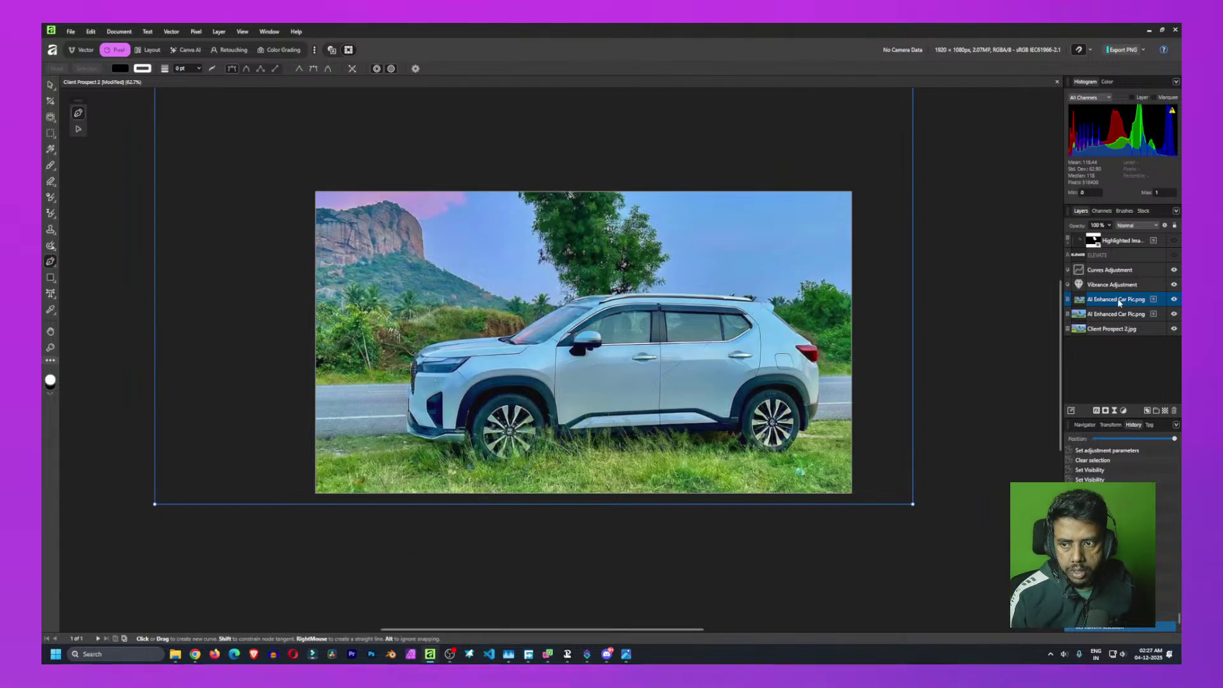
{"action": "key", "text": "Delete"}
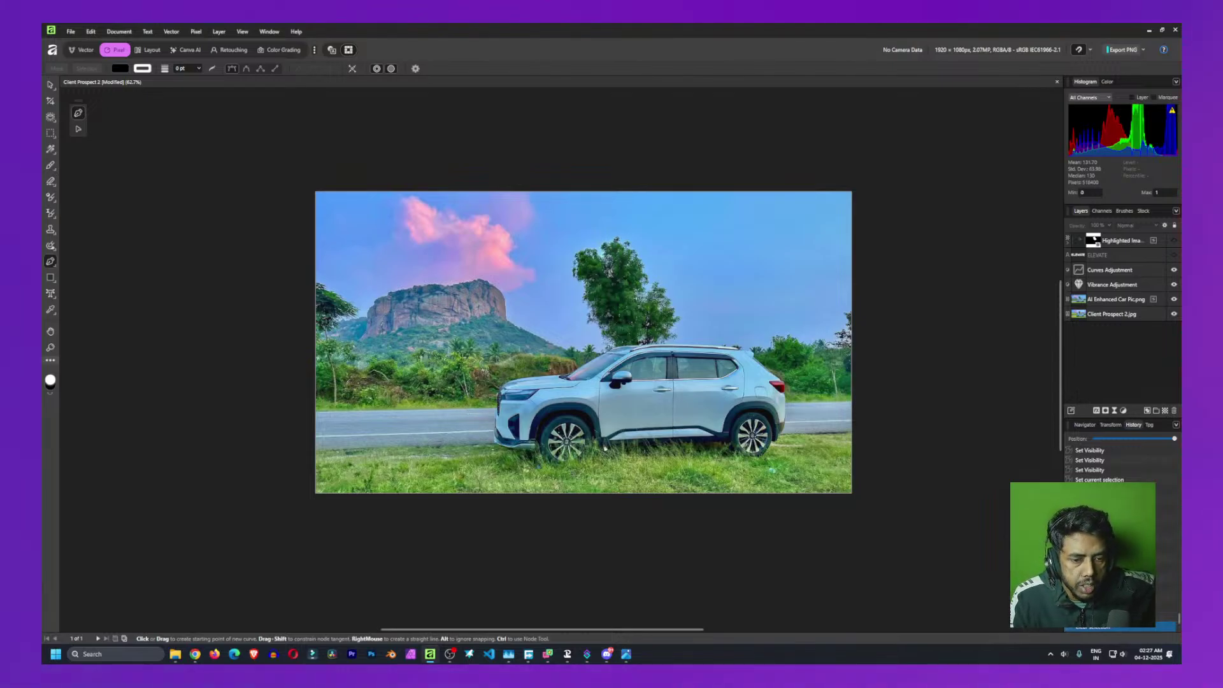
Return to the Move tool, save the document, and dismiss the default app dialog for mailto links
{"action": "left_click", "coordinate": [51, 85]}
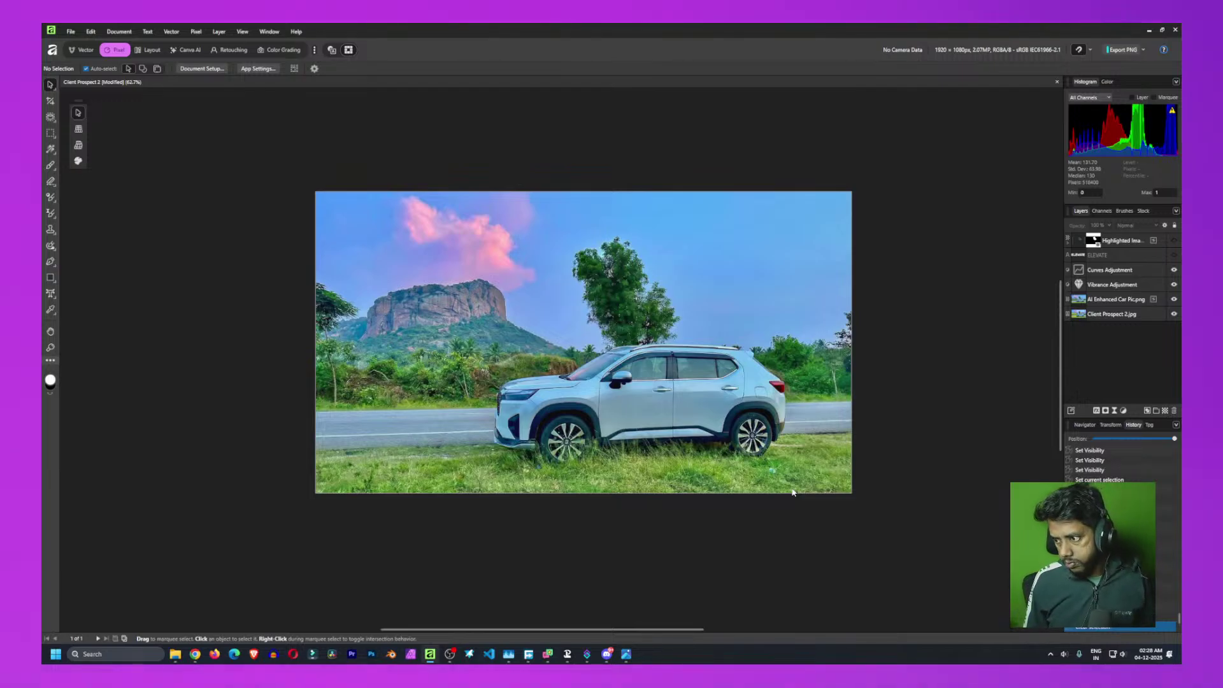
{"action": "key", "text": "ctrl+s"}
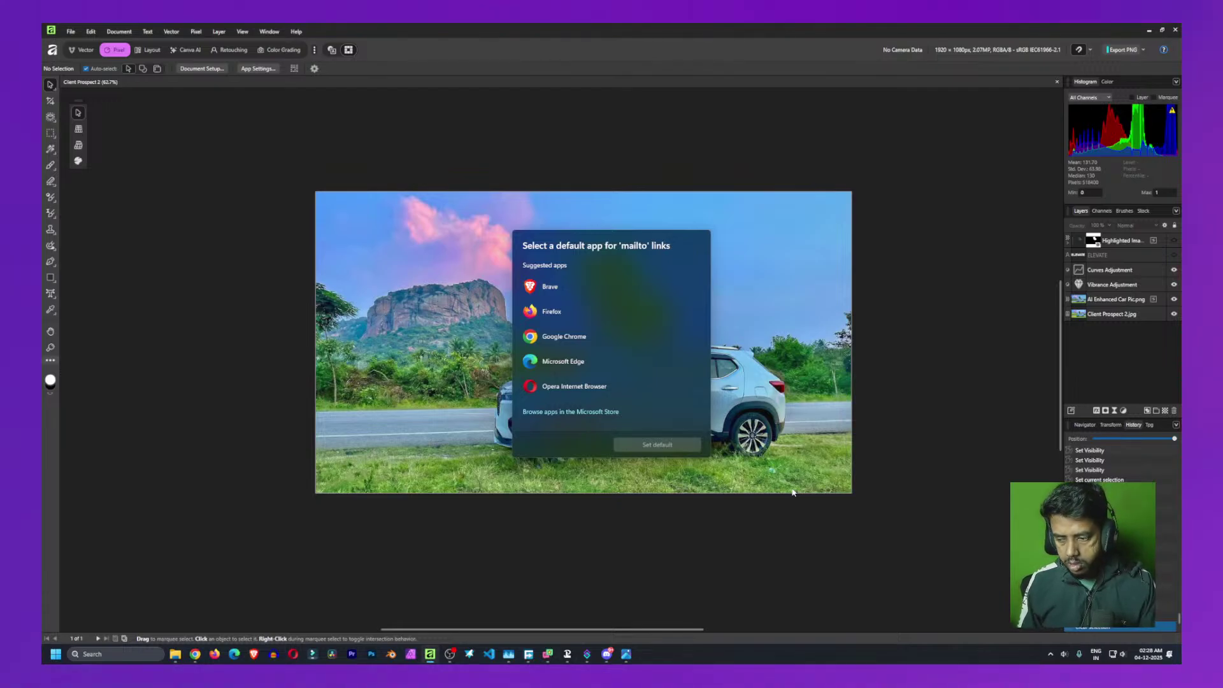
{"action": "key", "text": "Escape"}
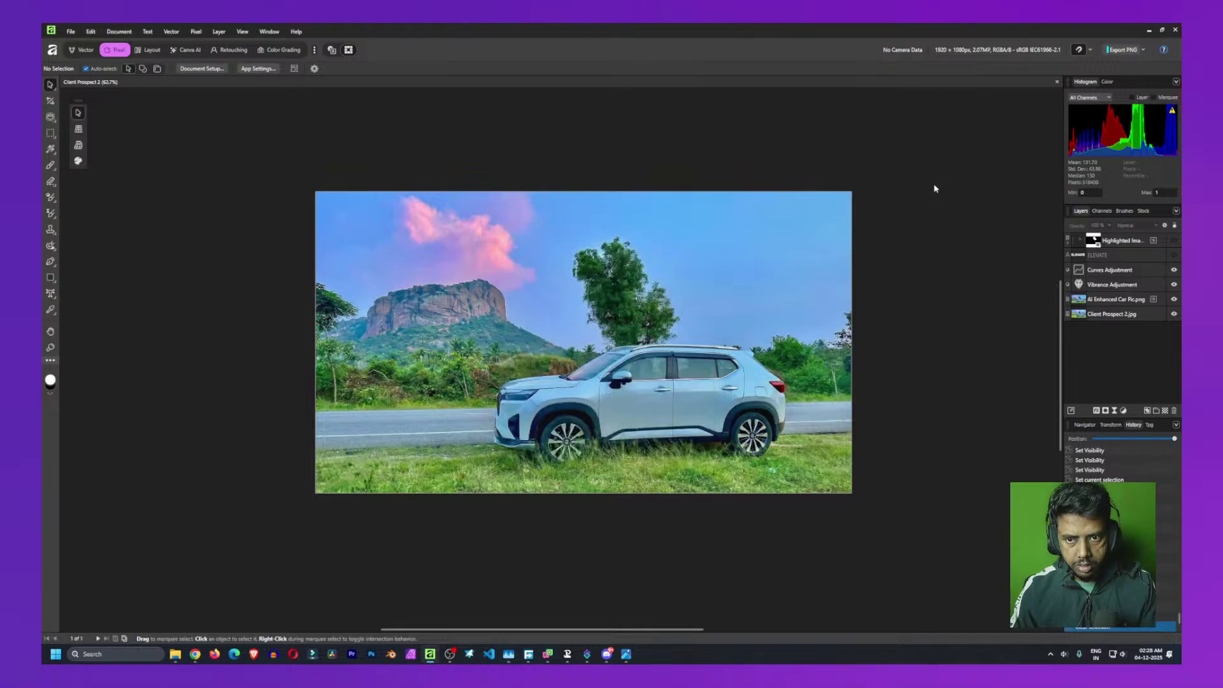